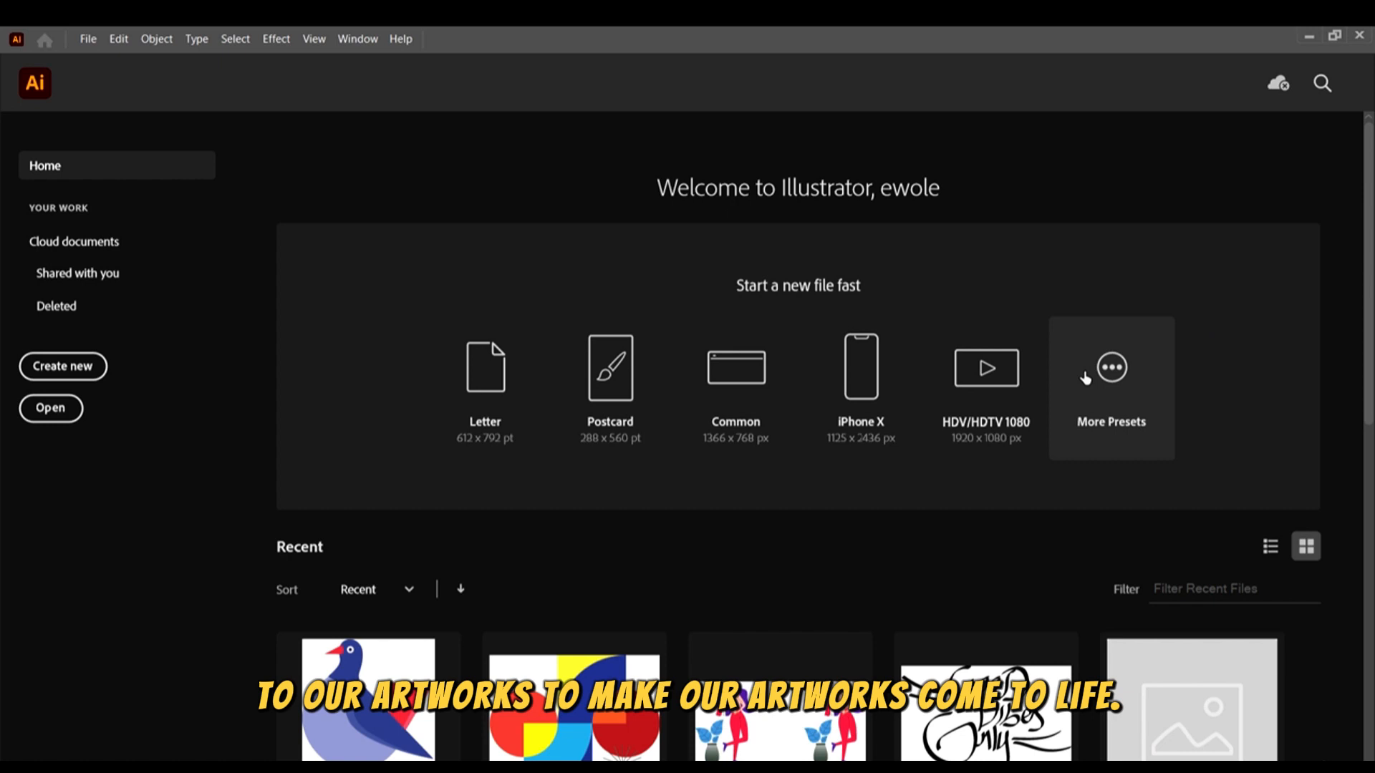
pyautogui.scroll(-3, 1068, 311)
pyautogui.scroll(3, 1071, 285)
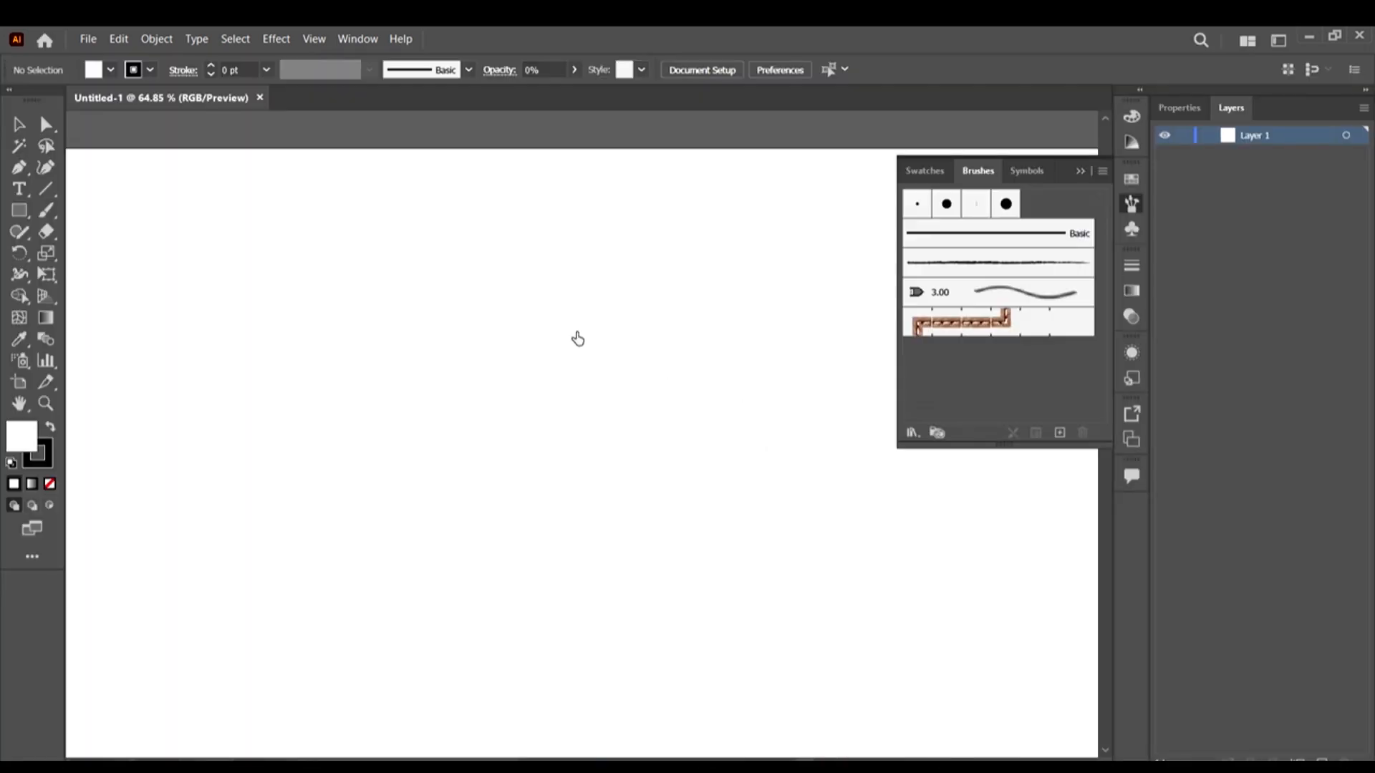
# Enlarge the artboard to about 1620 by 1250 px and collapse the floating brush list
pyautogui.scroll(-3, 386, 373)
pyautogui.scroll(1, 344, 318)
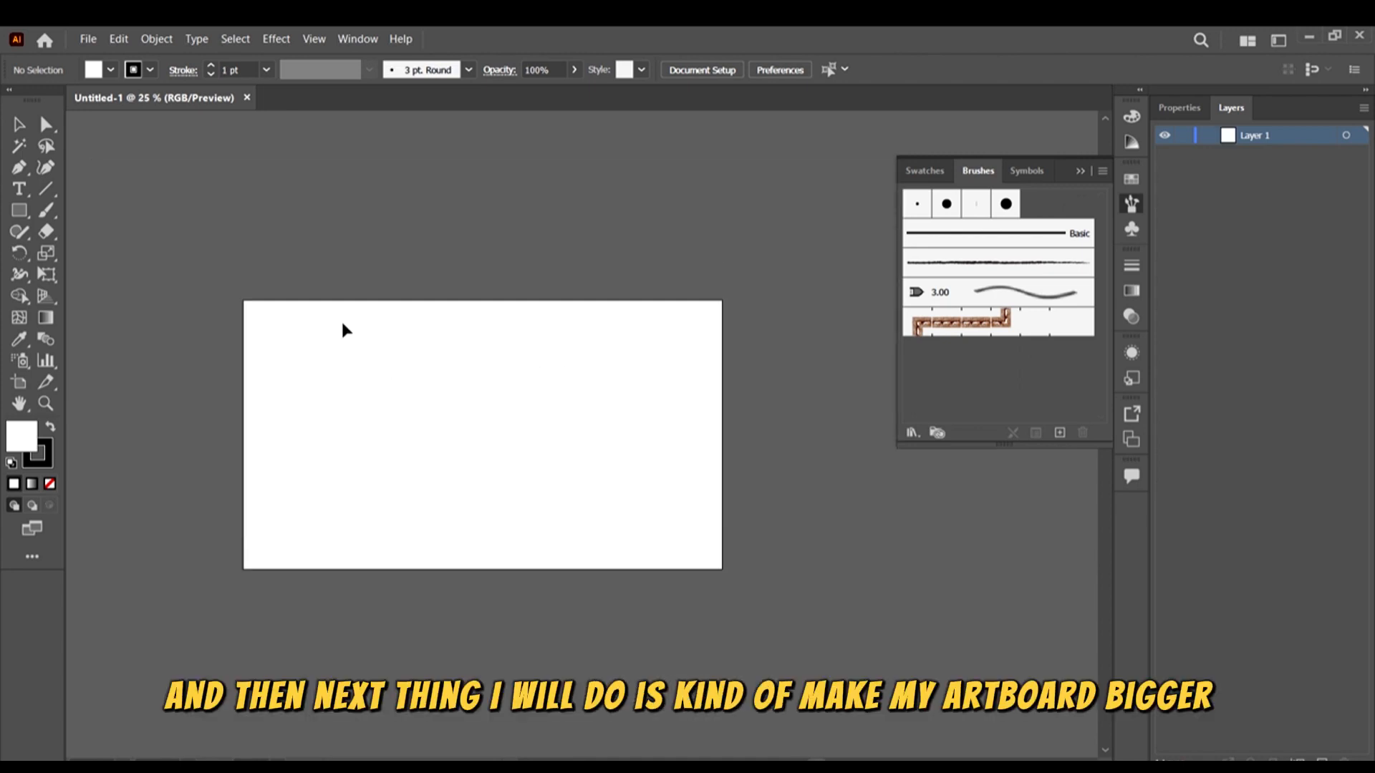
pyautogui.scroll(1, 326, 331)
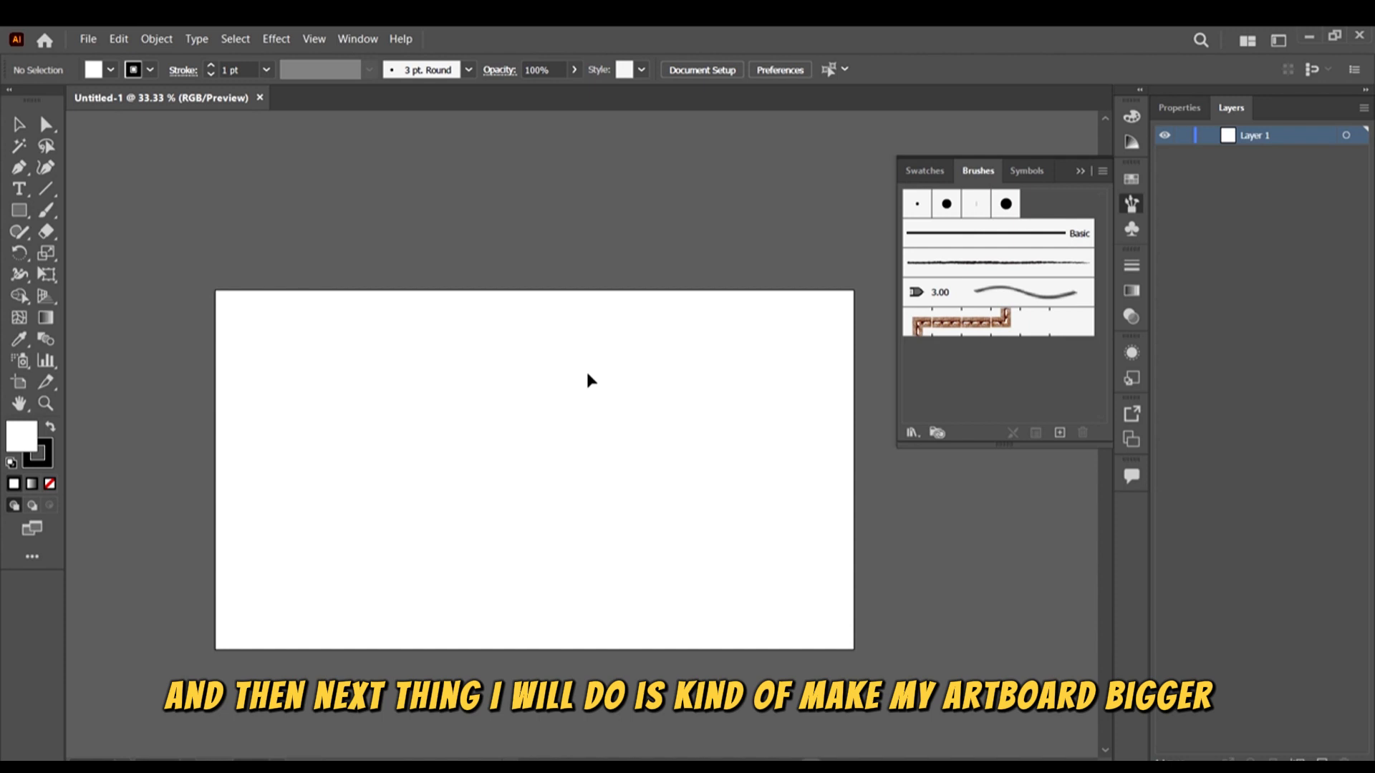
pyautogui.click(20, 383)
pyautogui.moveTo(537, 292); pyautogui.dragTo(535, 226)
pyautogui.click(1080, 171)
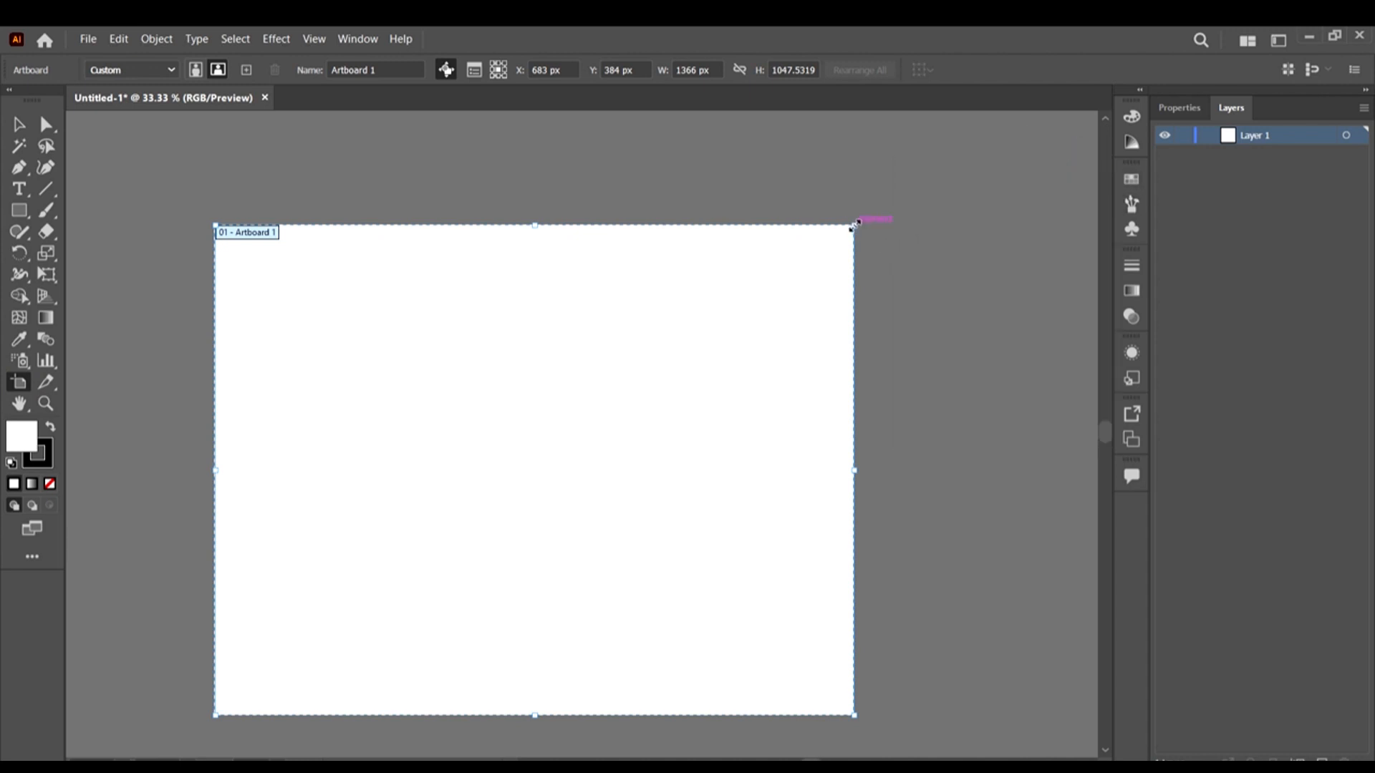
pyautogui.moveTo(856, 225); pyautogui.dragTo(914, 179)
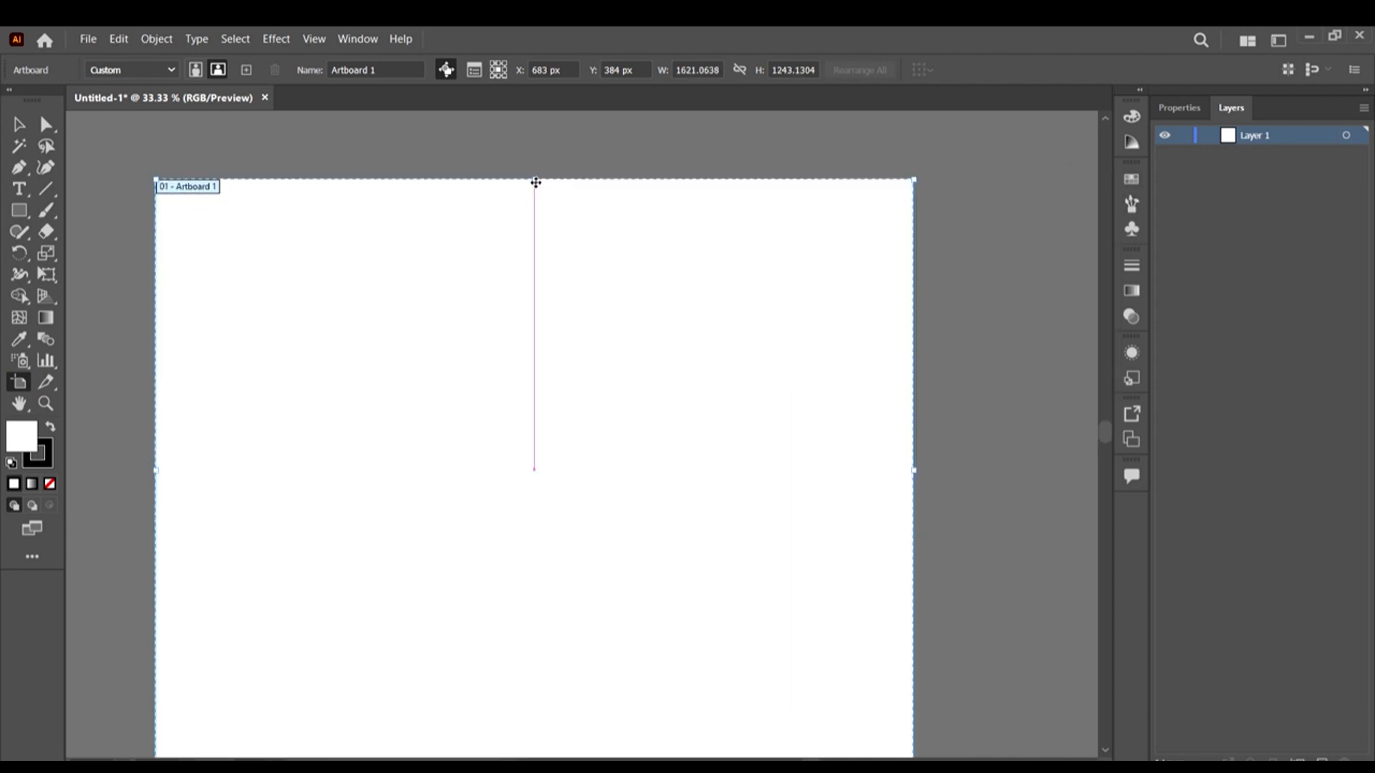
pyautogui.click(18, 126)
pyautogui.scroll(-1, 732, 298)
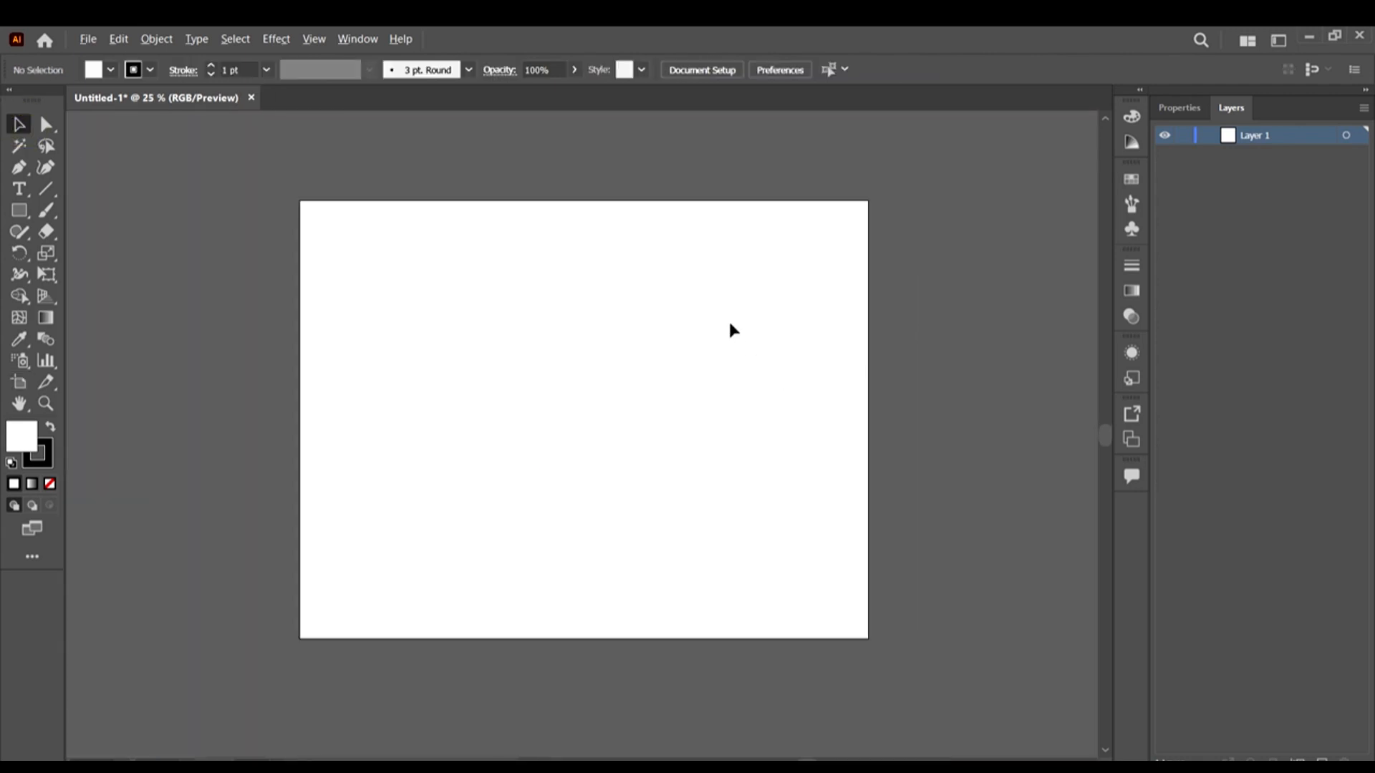
# Draw a small circle in the upper-left part of the artboard with the Ellipse tool and scale it to about 30 px in diameter
pyautogui.scroll(-4, 901, 347)
pyautogui.scroll(3, 764, 334)
pyautogui.scroll(1, 626, 322)
pyautogui.scroll(1, 463, 364)
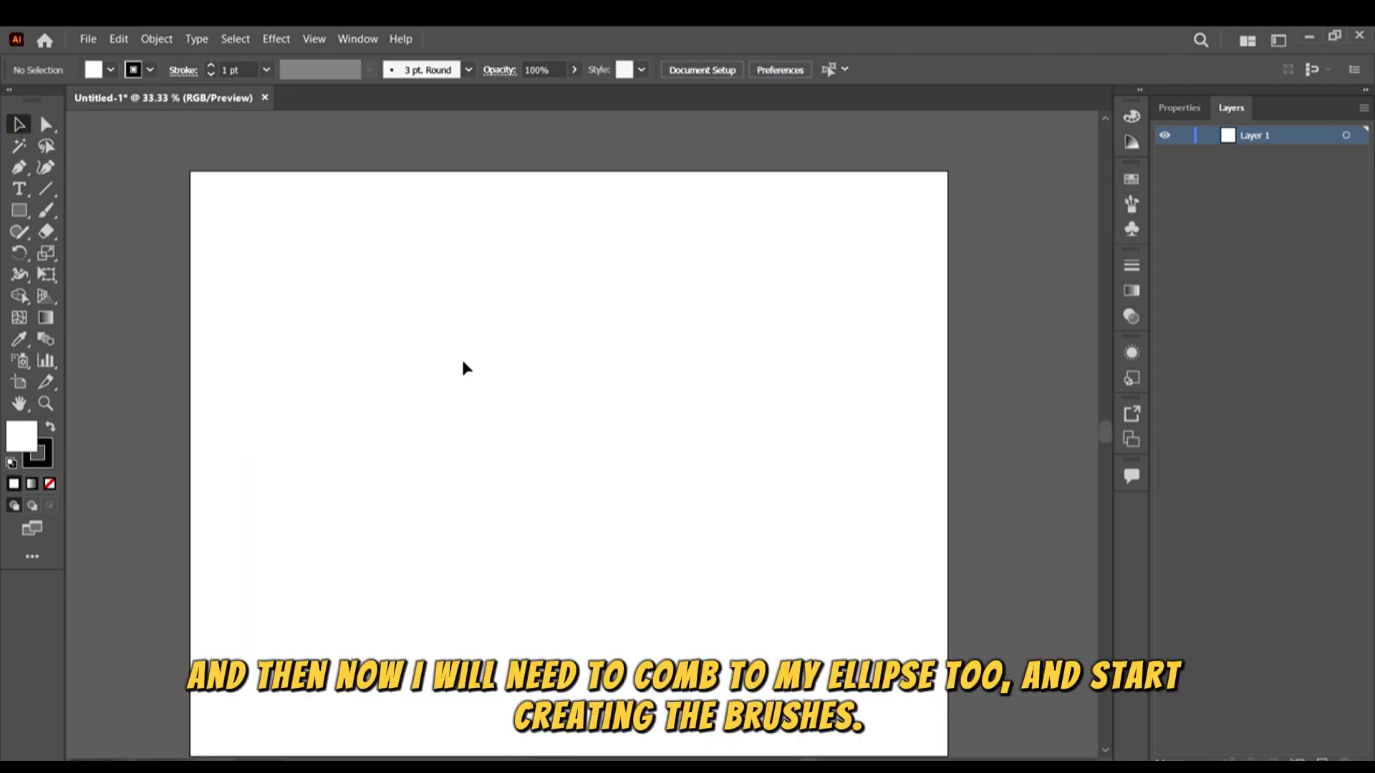
pyautogui.hscroll(-1, 462, 363)
pyautogui.scroll(-1, 461, 362)
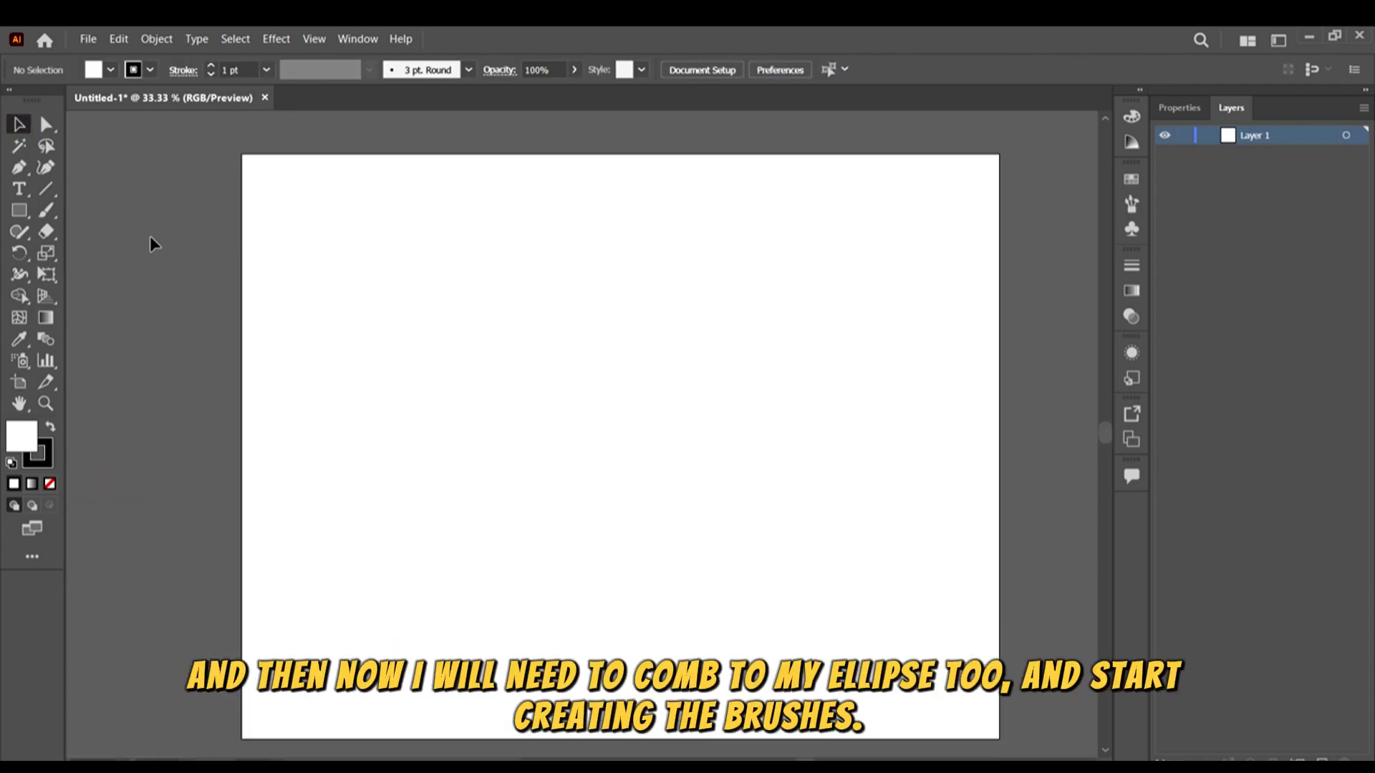
pyautogui.click(15, 218)
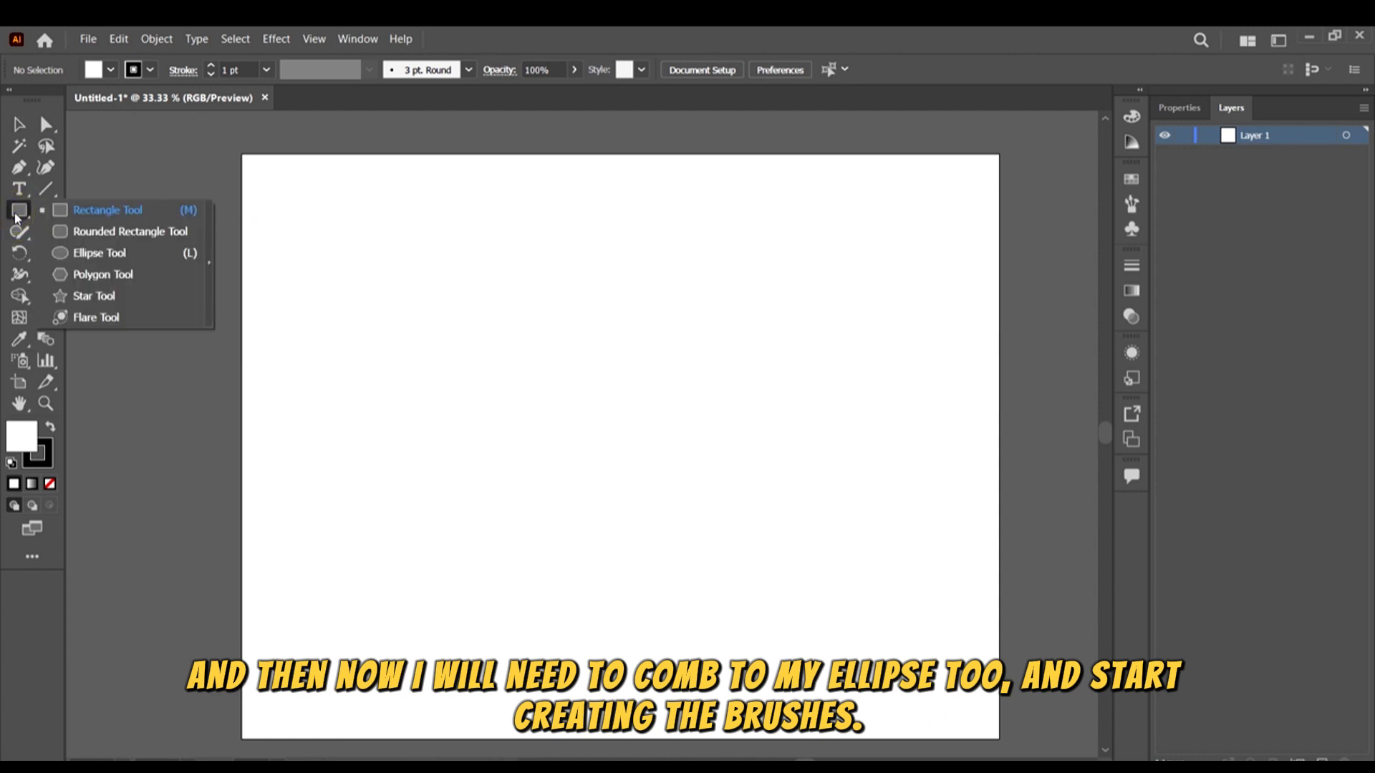
pyautogui.click(127, 249)
pyautogui.hscroll(-1, 412, 293)
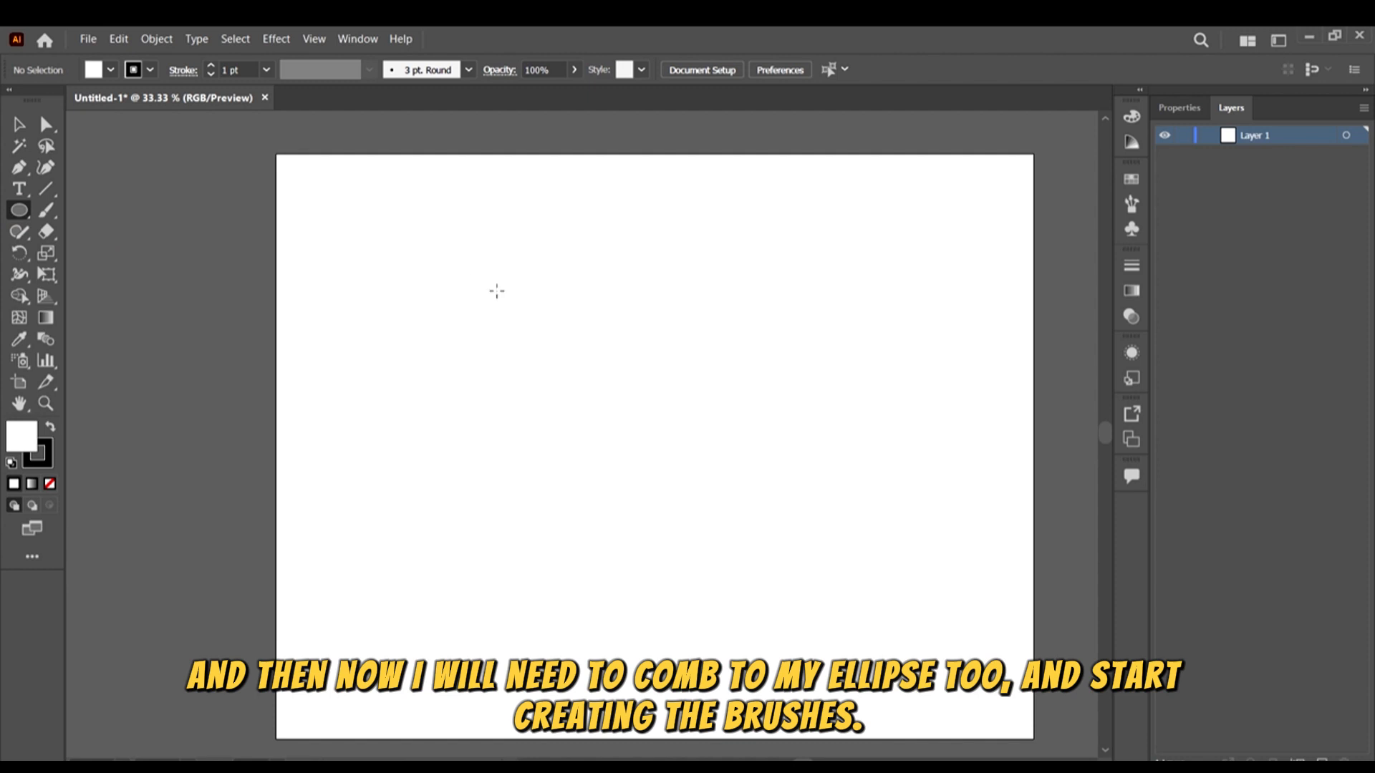
pyautogui.moveTo(469, 279); pyautogui.dragTo(476, 287)
pyautogui.press('v')
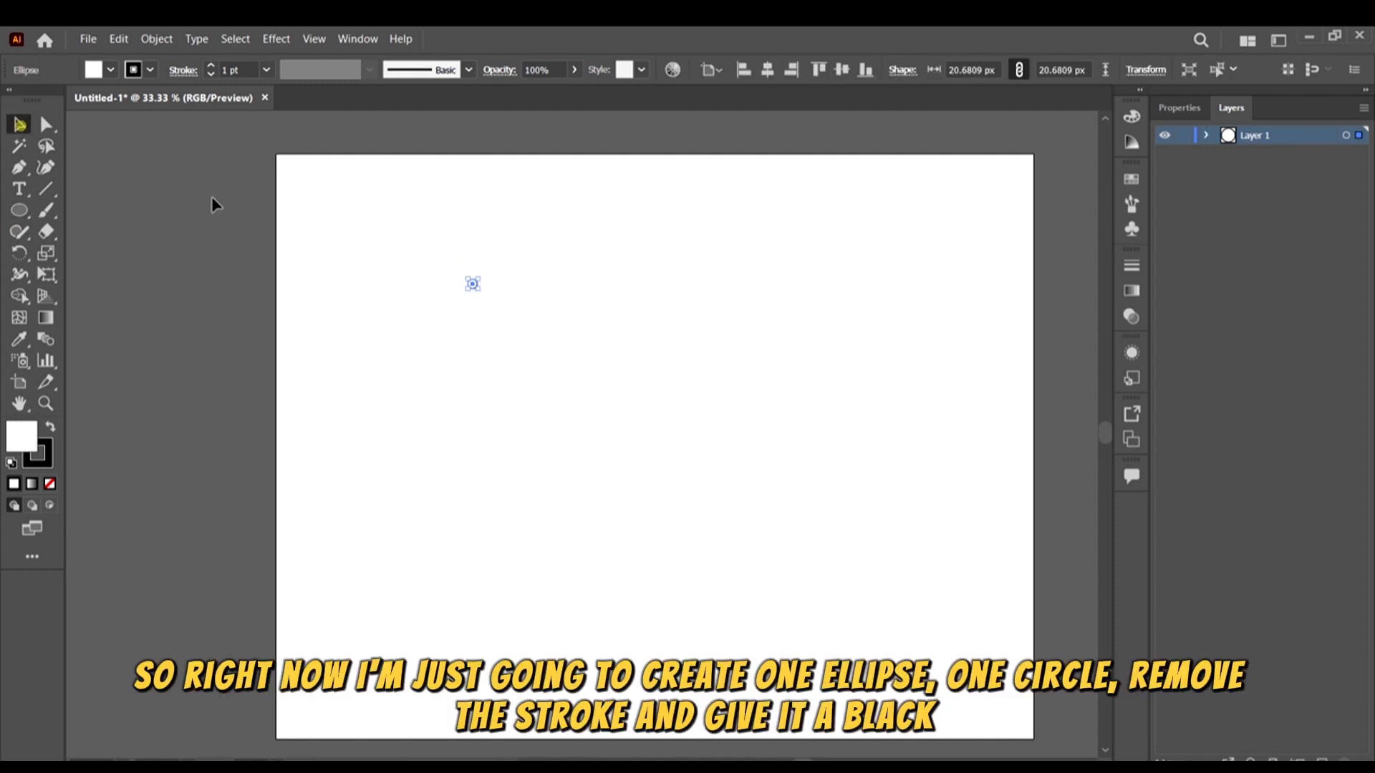
pyautogui.scroll(3, 473, 258)
pyautogui.scroll(-2, 453, 335)
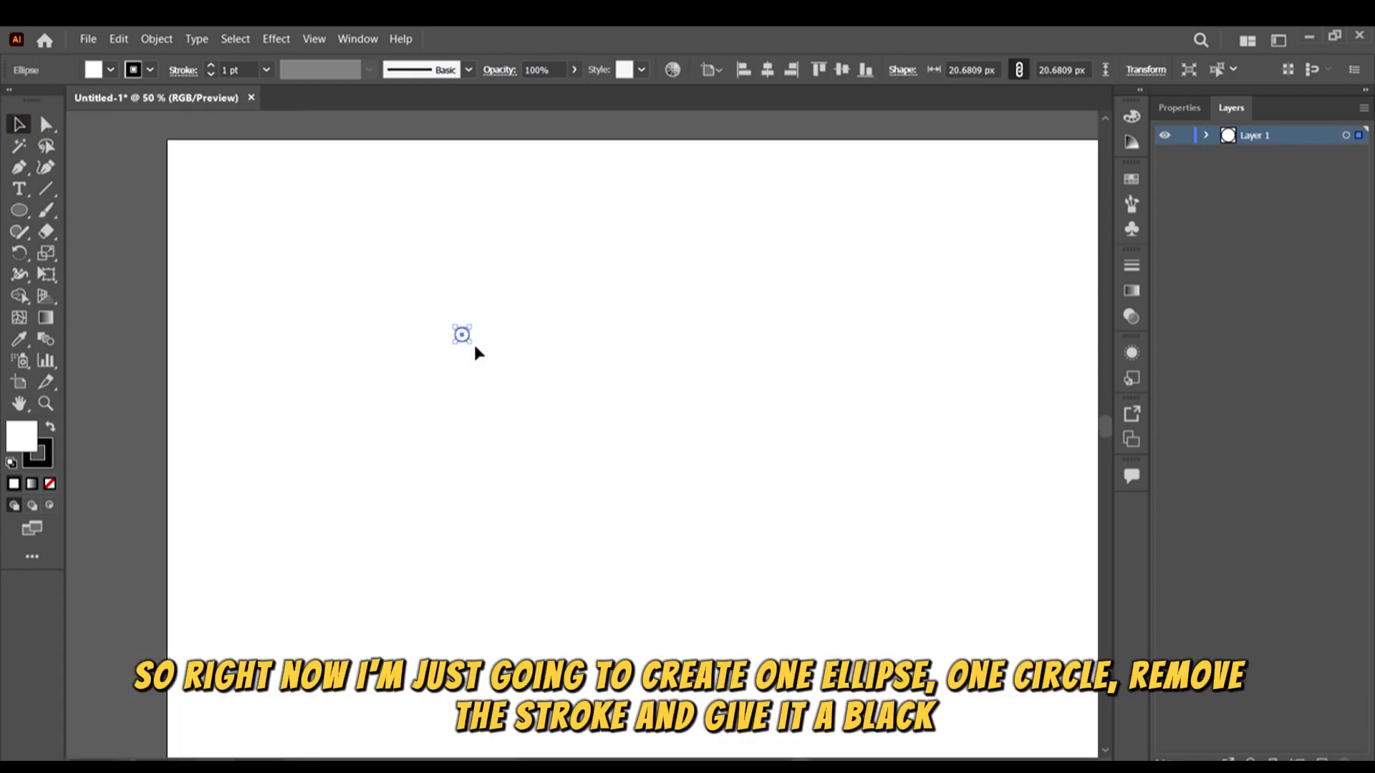
pyautogui.moveTo(473, 344); pyautogui.dragTo(479, 351)
# Remove the small circle's stroke and fill it with black
pyautogui.click(134, 69)
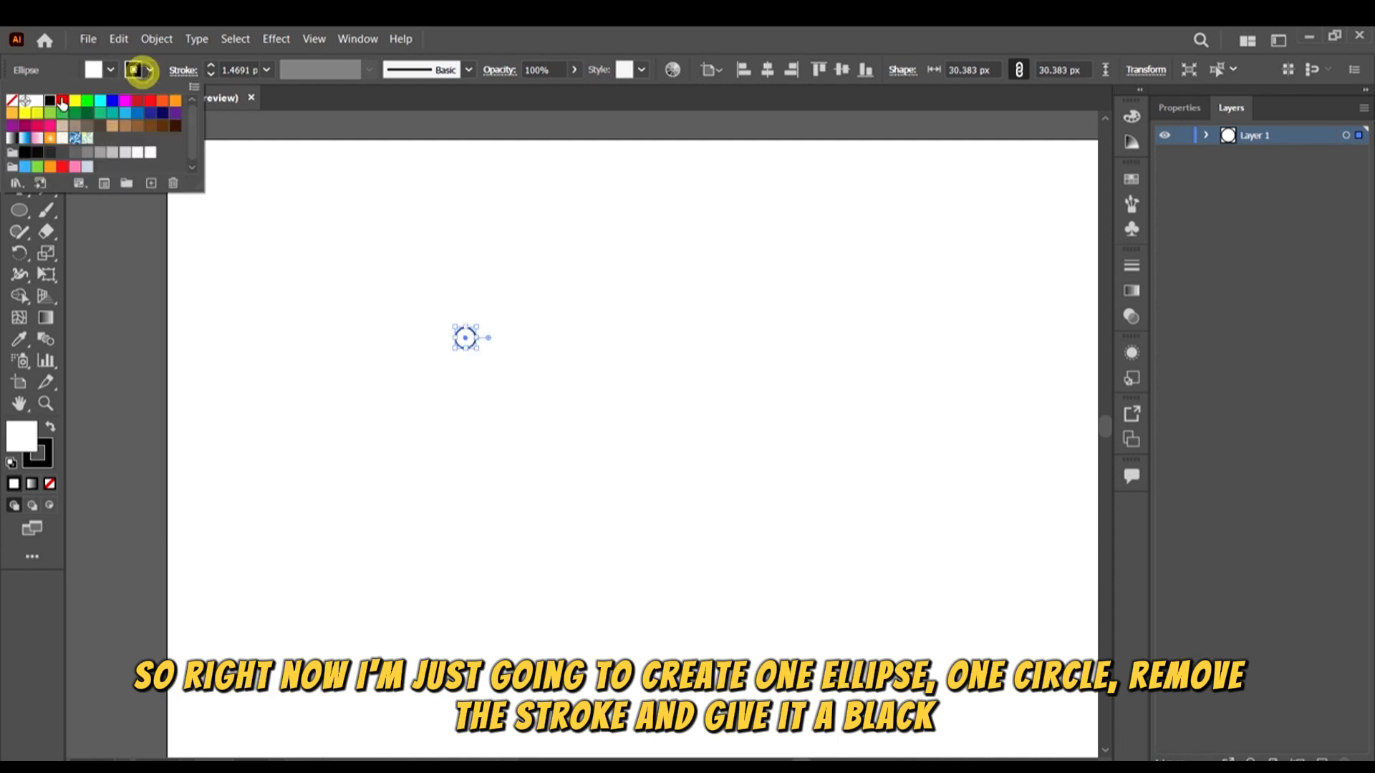
pyautogui.click(12, 101)
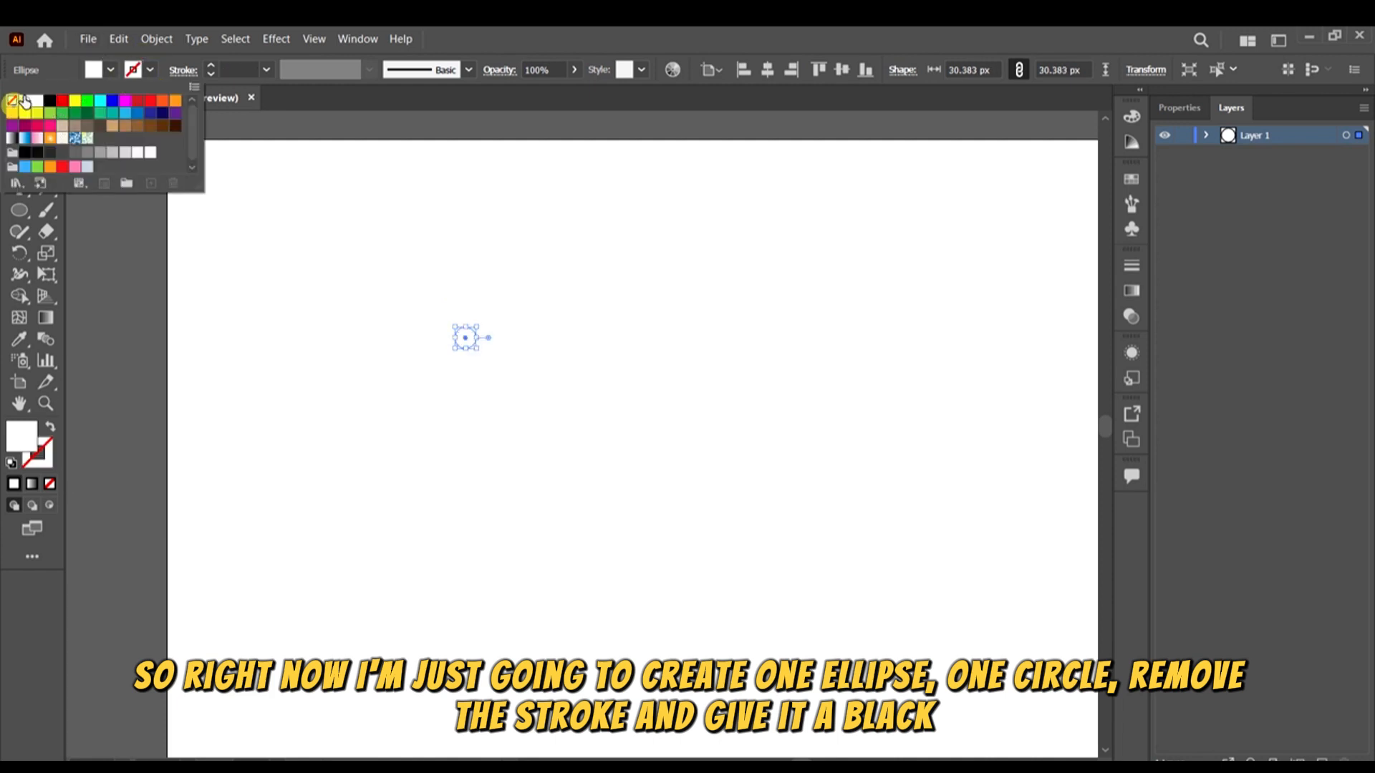
pyautogui.click(111, 71)
pyautogui.click(111, 70)
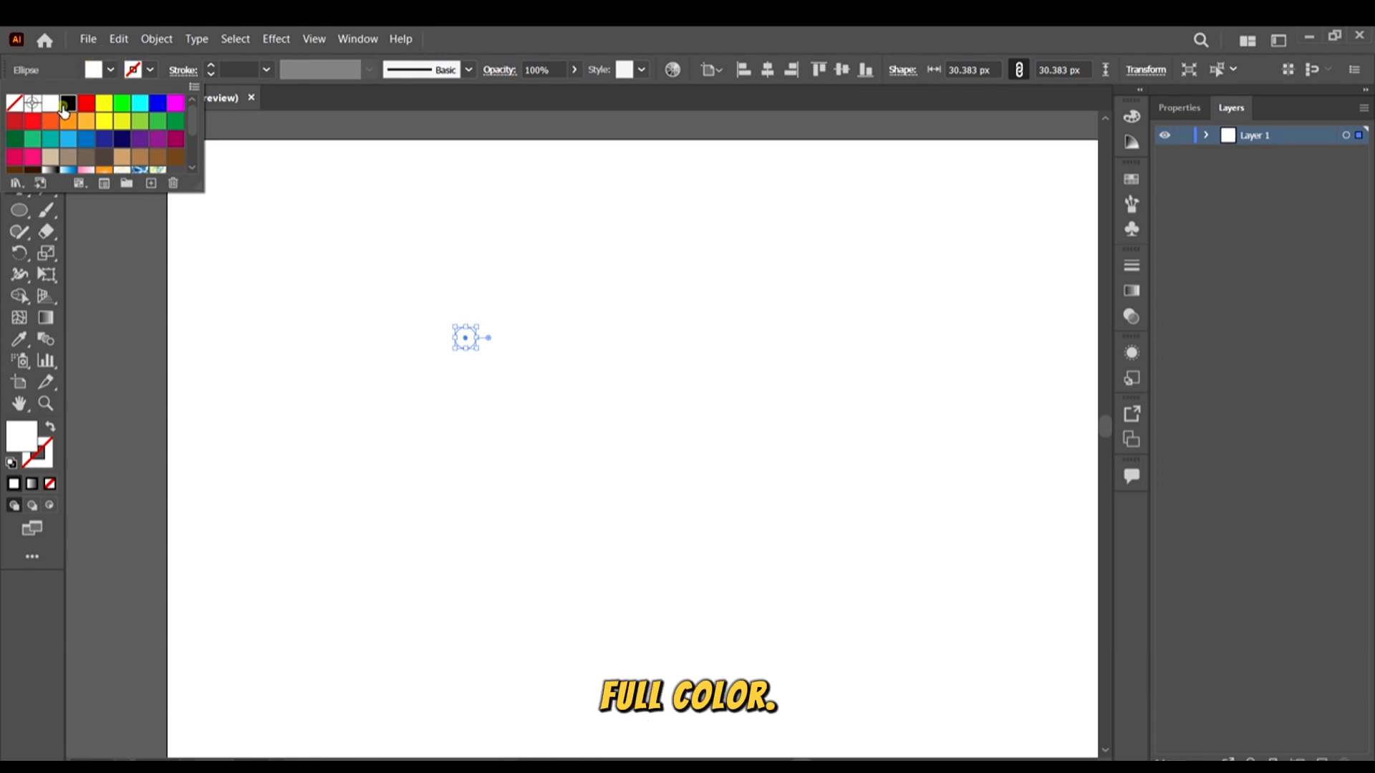
pyautogui.click(67, 103)
pyautogui.click(591, 36)
pyautogui.click(711, 329)
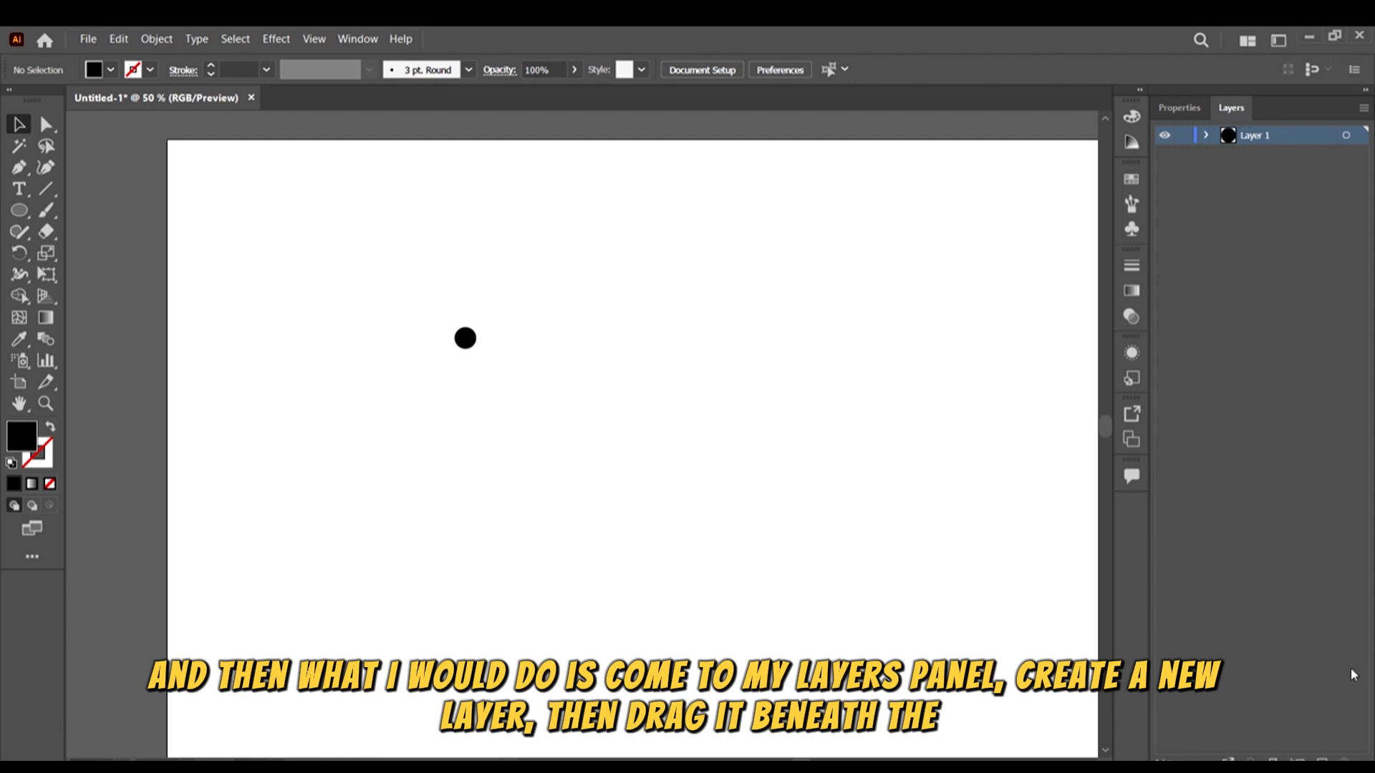
# Add a new layer beneath Layer 1 and draw on it a large unfilled circle with a 1 pt black stroke, centred on the dot
pyautogui.click(1320, 758)
pyautogui.moveTo(1281, 135); pyautogui.dragTo(1283, 234)
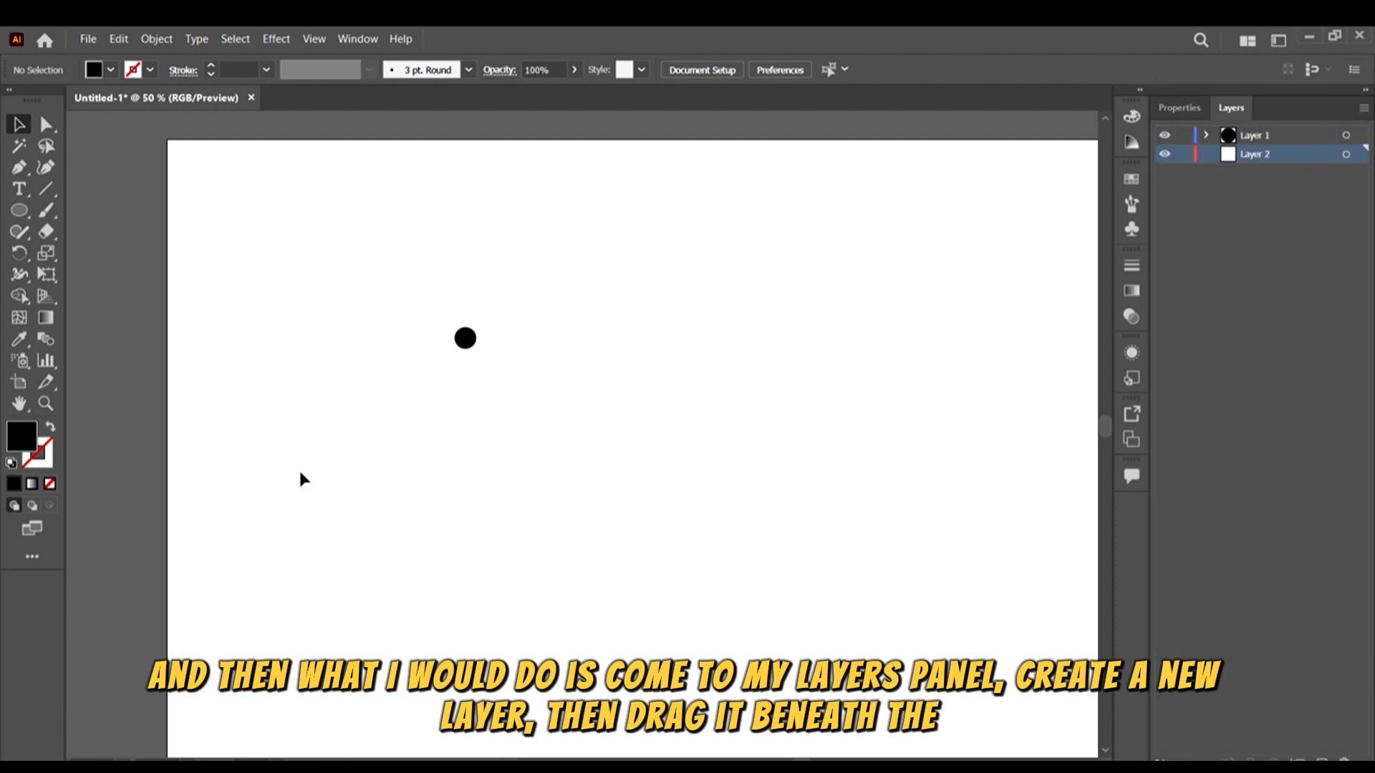
pyautogui.click(19, 210)
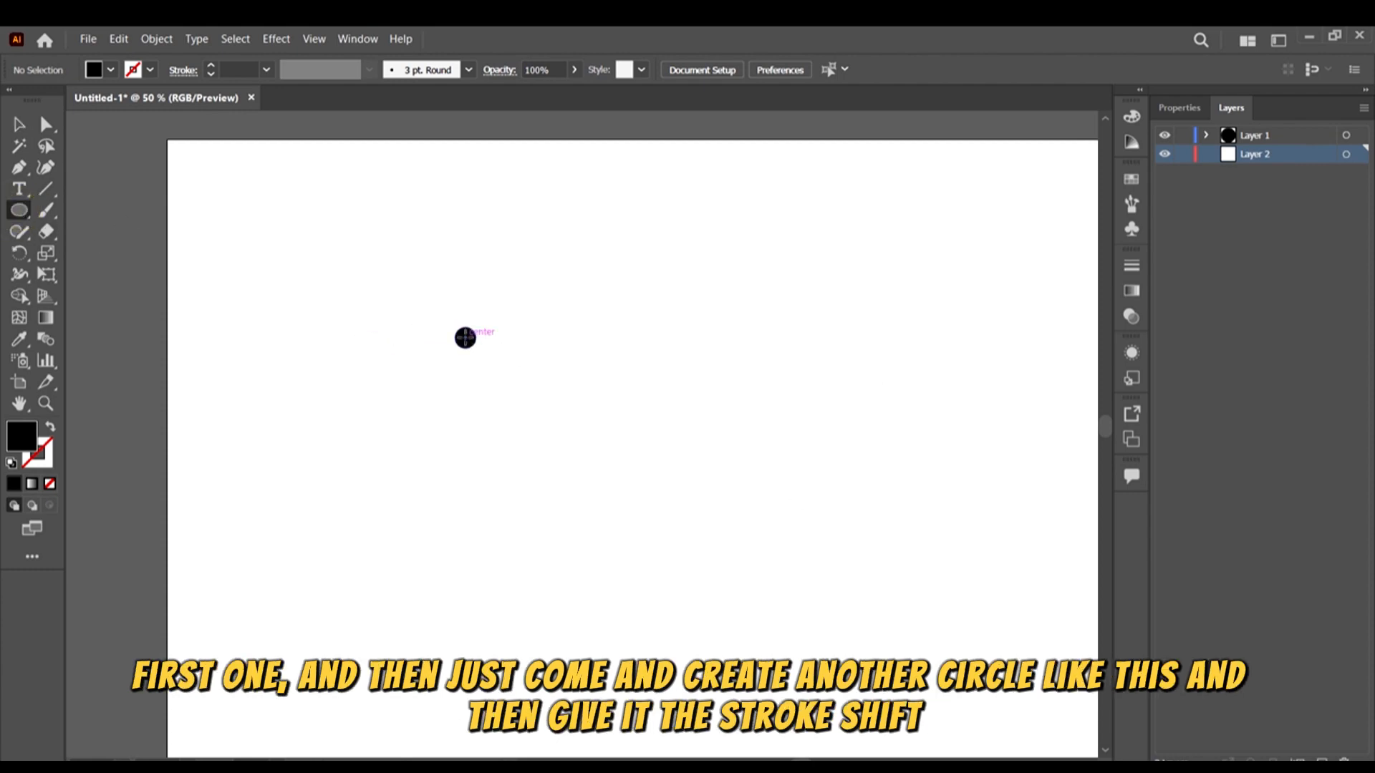
pyautogui.moveTo(465, 337); pyautogui.dragTo(591, 459)
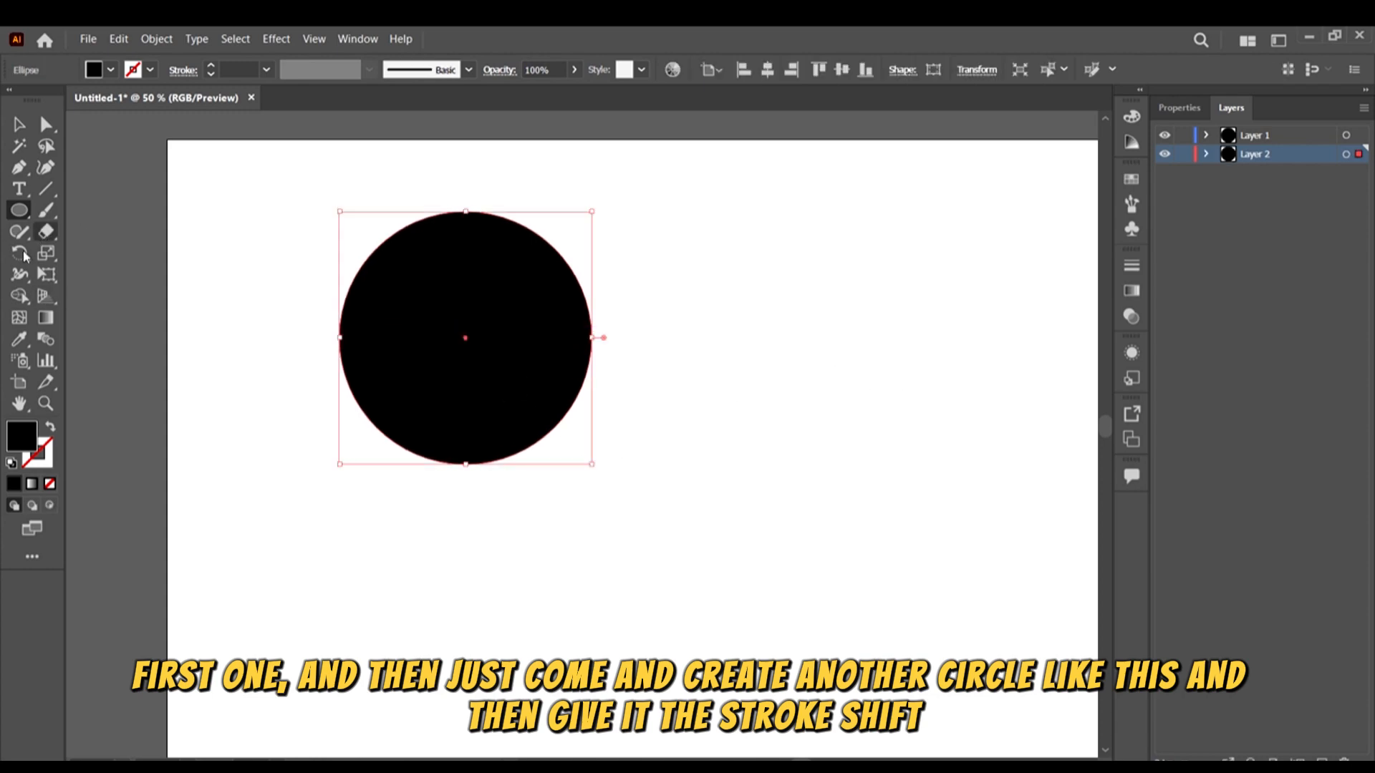
pyautogui.hotkey('shift', 'x')
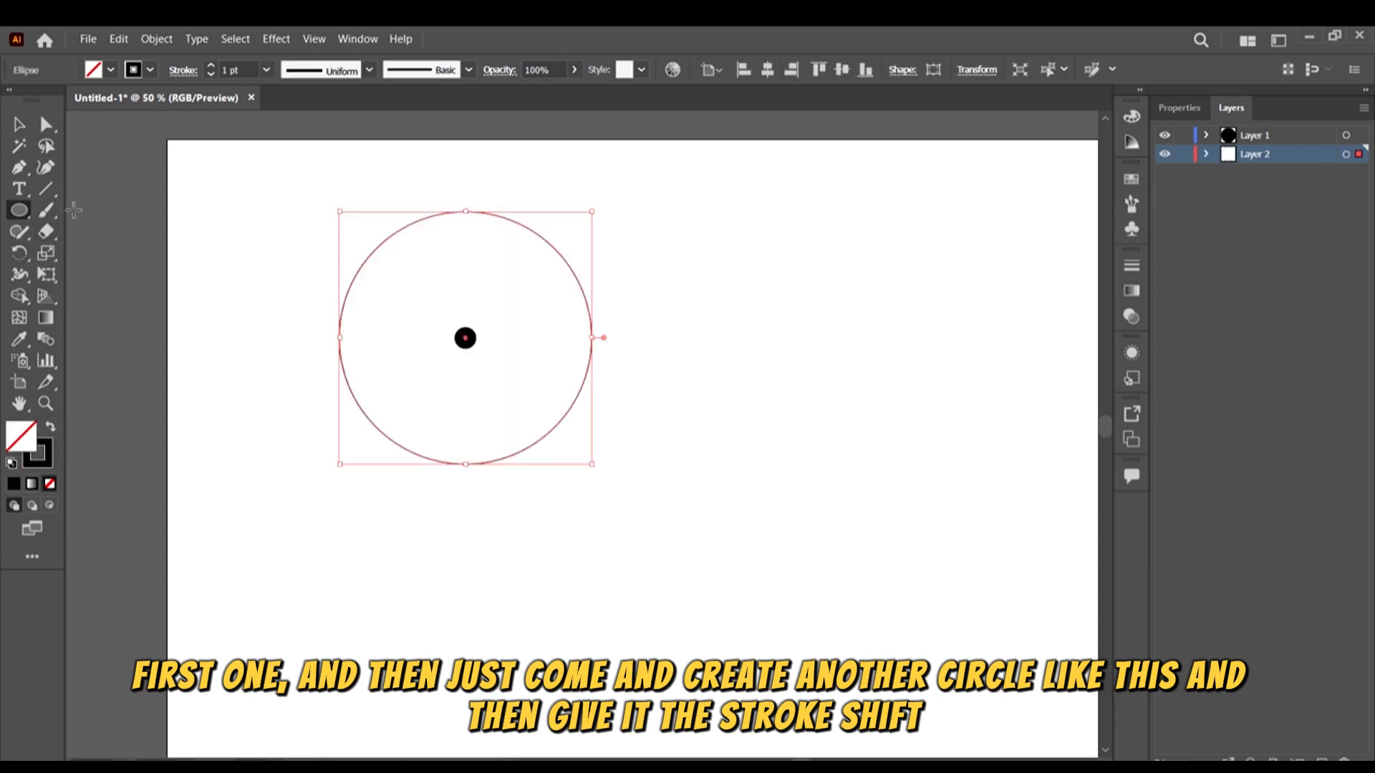
pyautogui.click(19, 124)
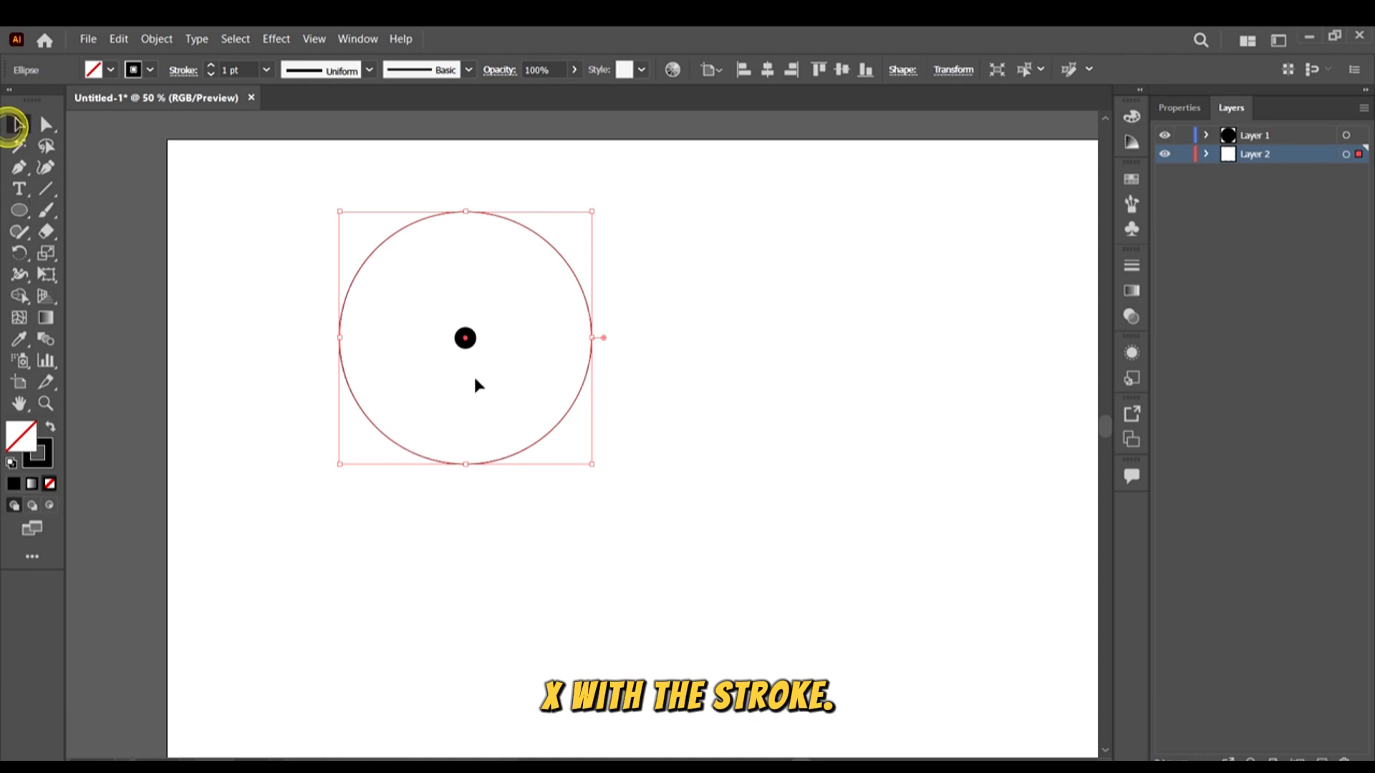
pyautogui.click(714, 451)
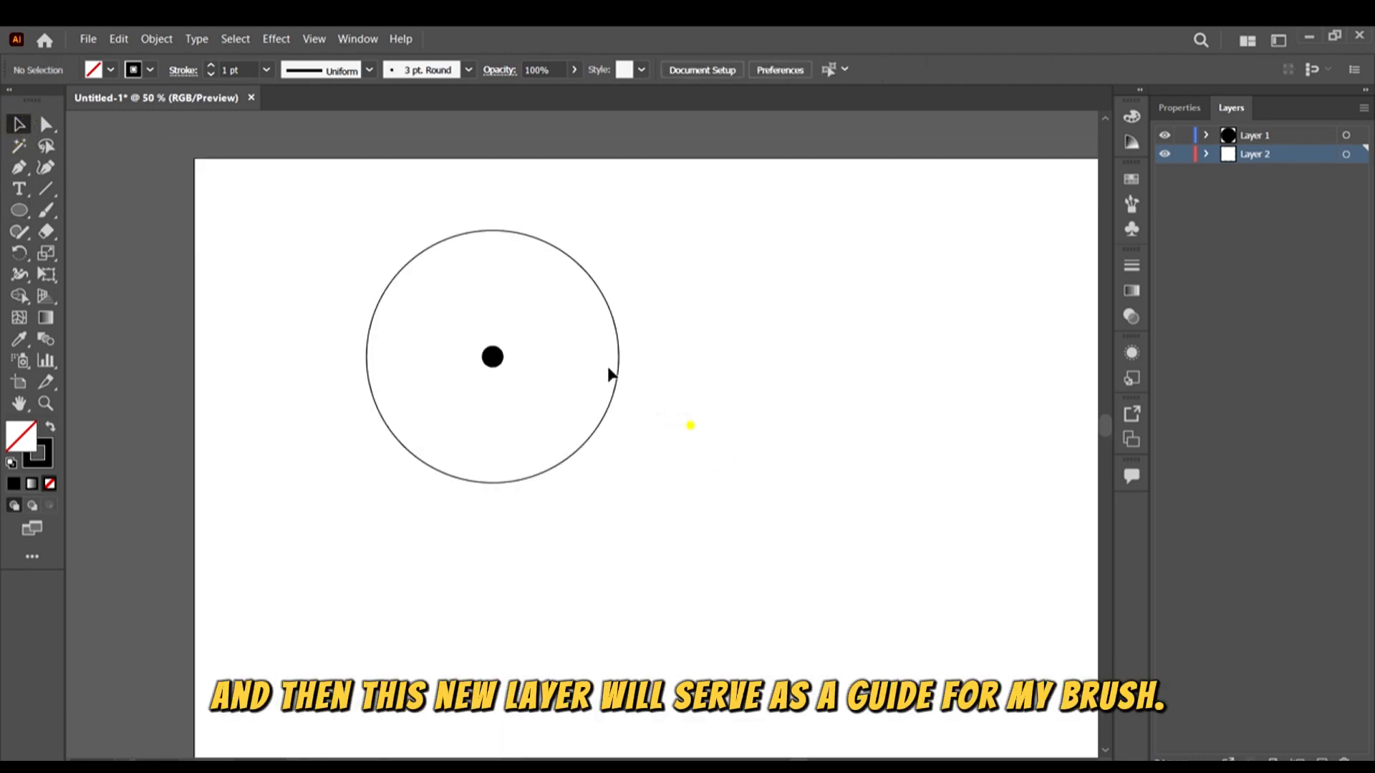
# Move the dot and its large outline circle together to the left side of the artboard, around mid-height
pyautogui.click(609, 368)
pyautogui.hscroll(3, 502, 305)
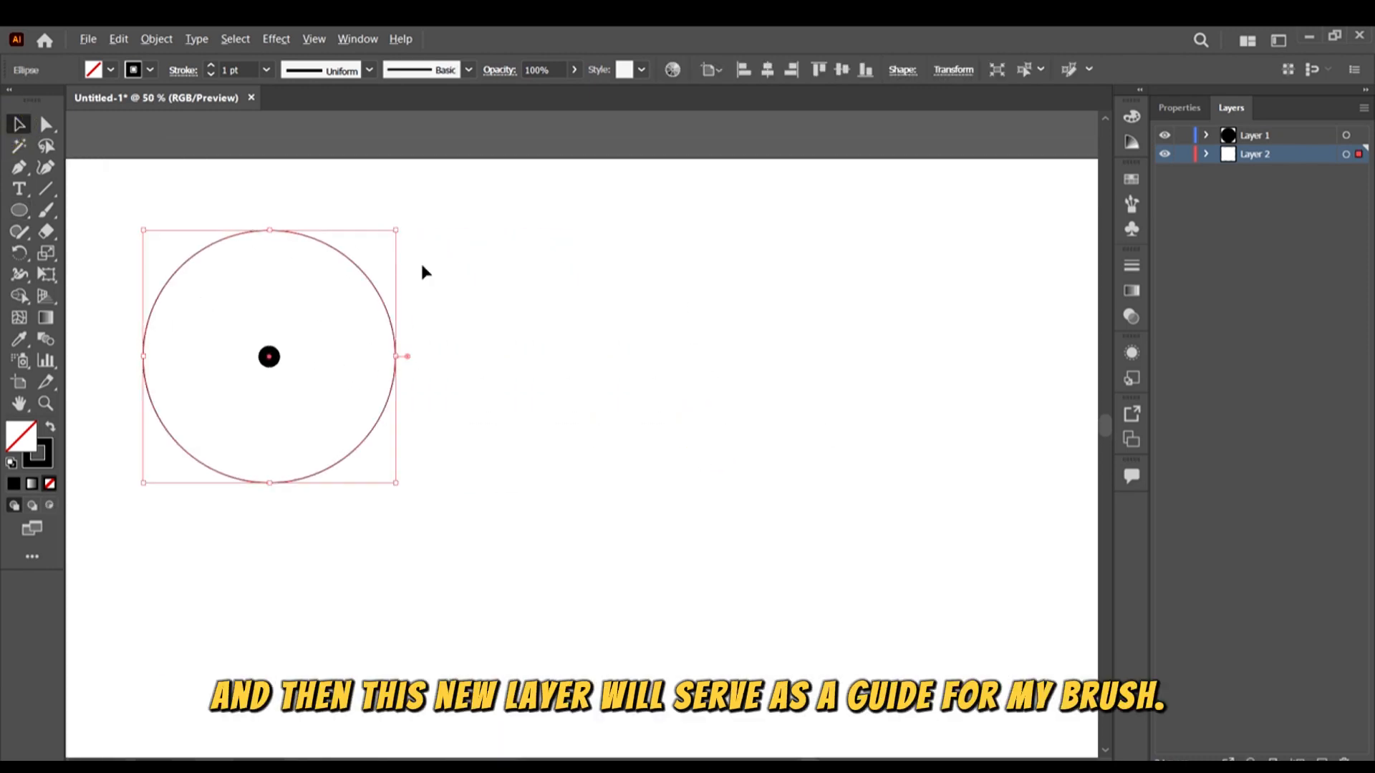
pyautogui.scroll(-2, 420, 265)
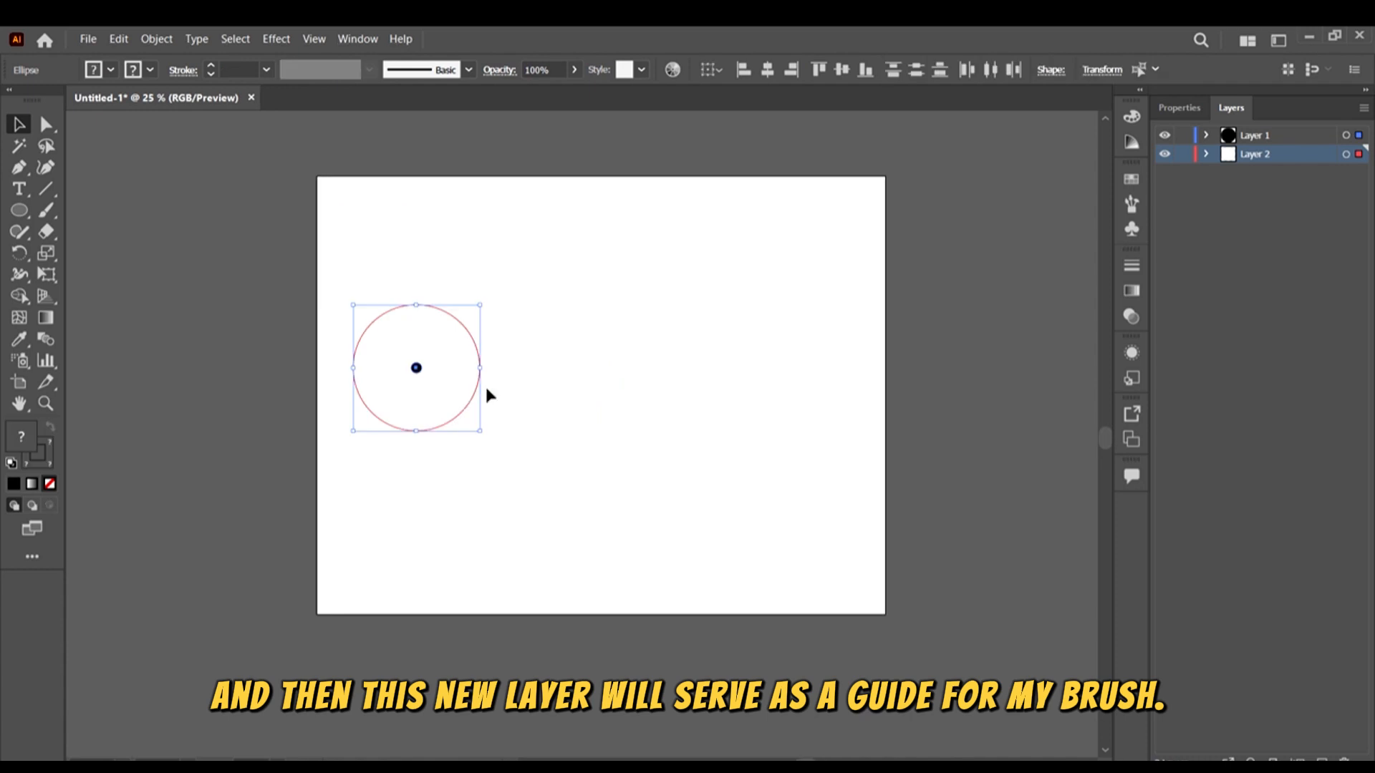
pyautogui.hscroll(1, 507, 412)
pyautogui.click(512, 421)
pyautogui.scroll(1, 391, 335)
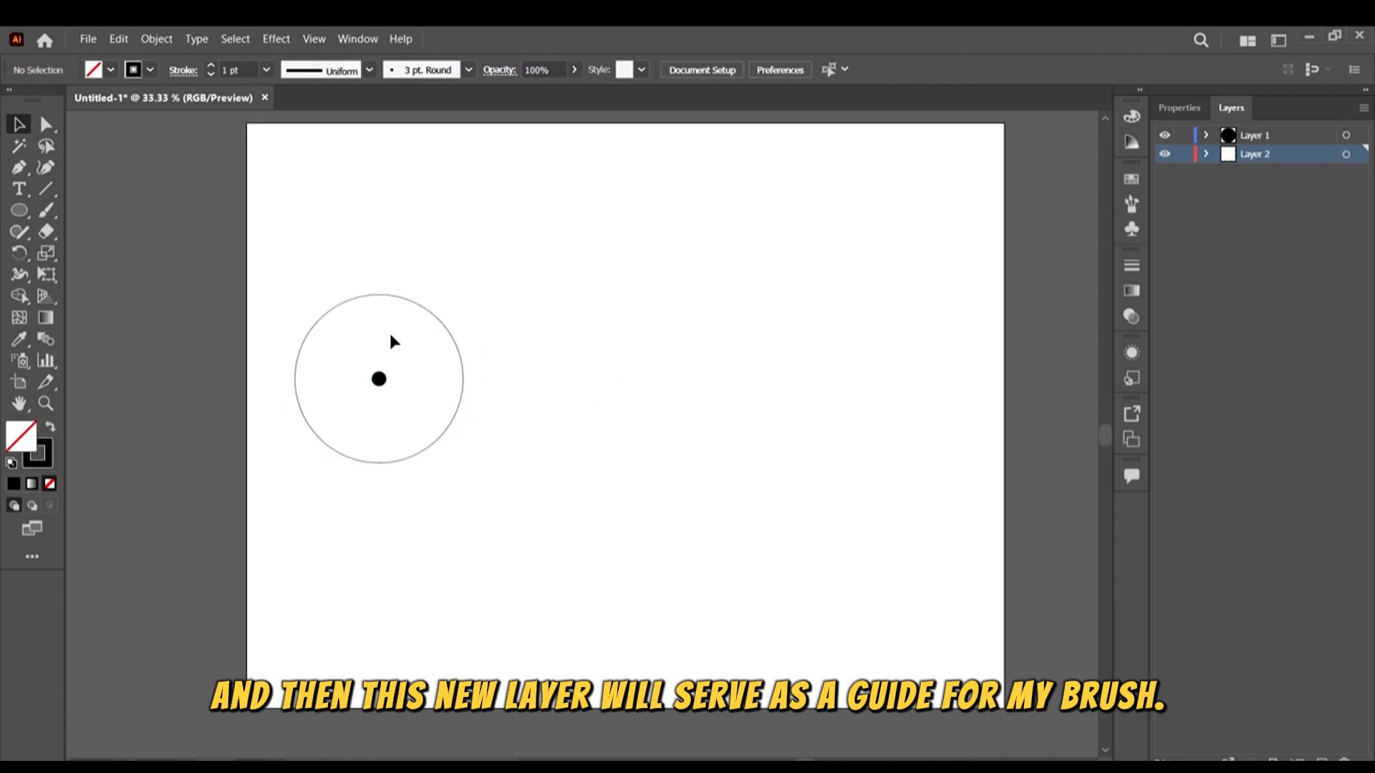
pyautogui.scroll(1, 419, 361)
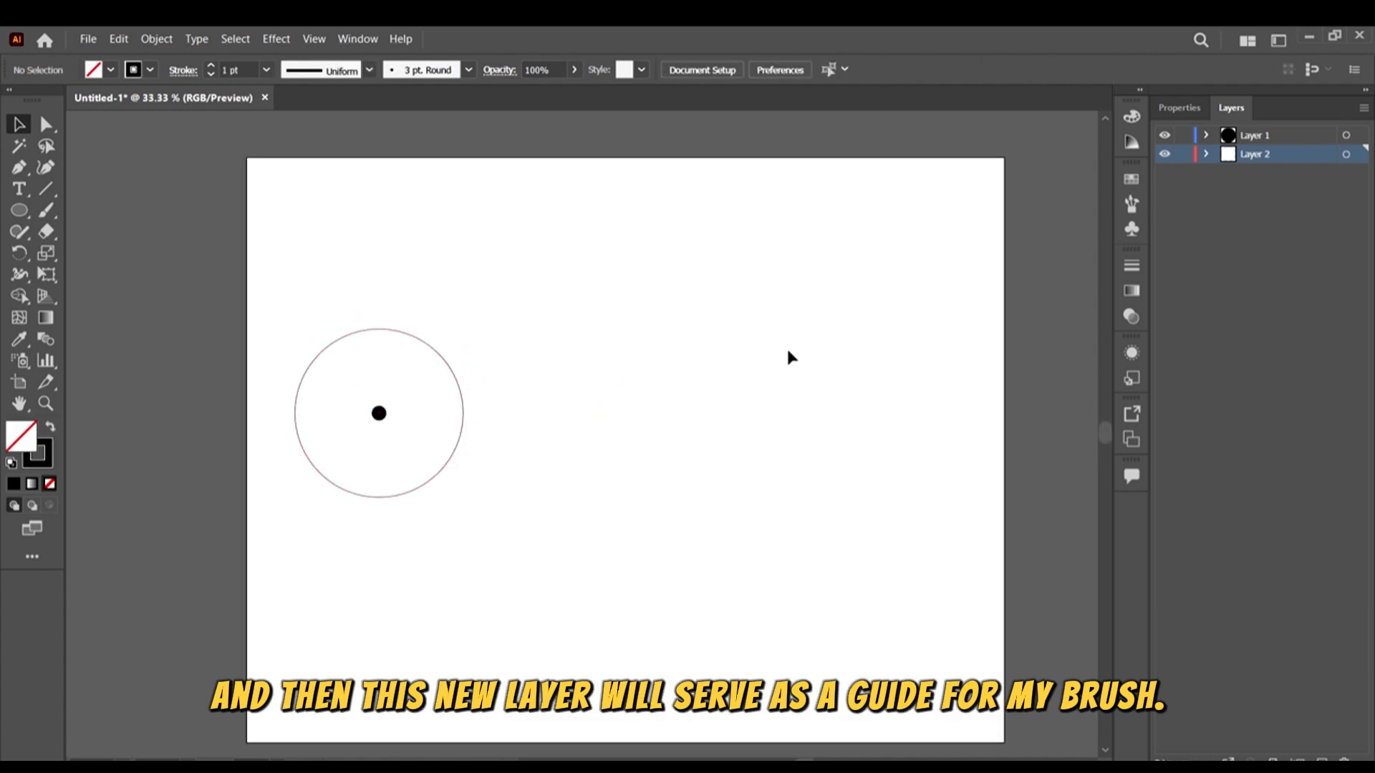
pyautogui.hscroll(2, 788, 356)
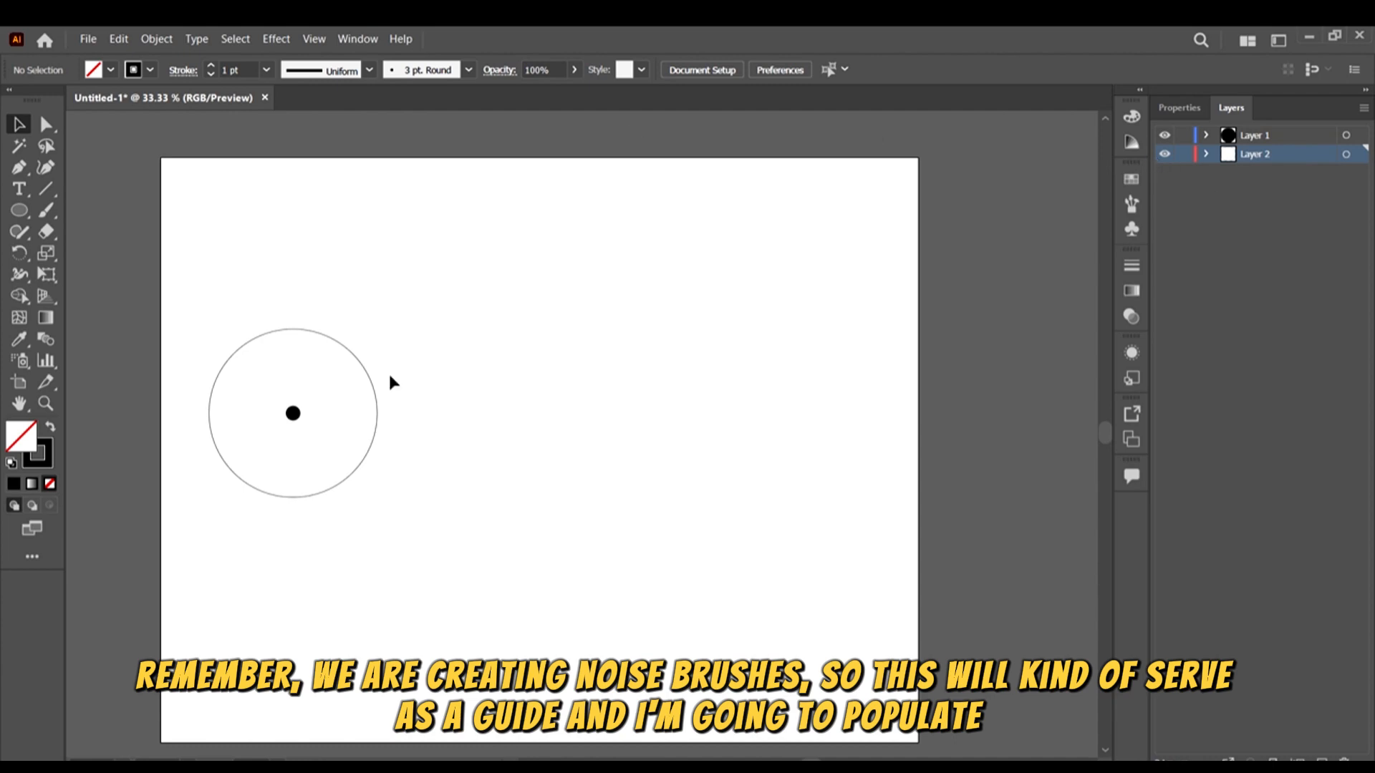
# Scale the outline circle up slightly about its centre, keeping the black dot in the middle
pyautogui.click(376, 433)
pyautogui.moveTo(378, 497); pyautogui.dragTo(381, 502)
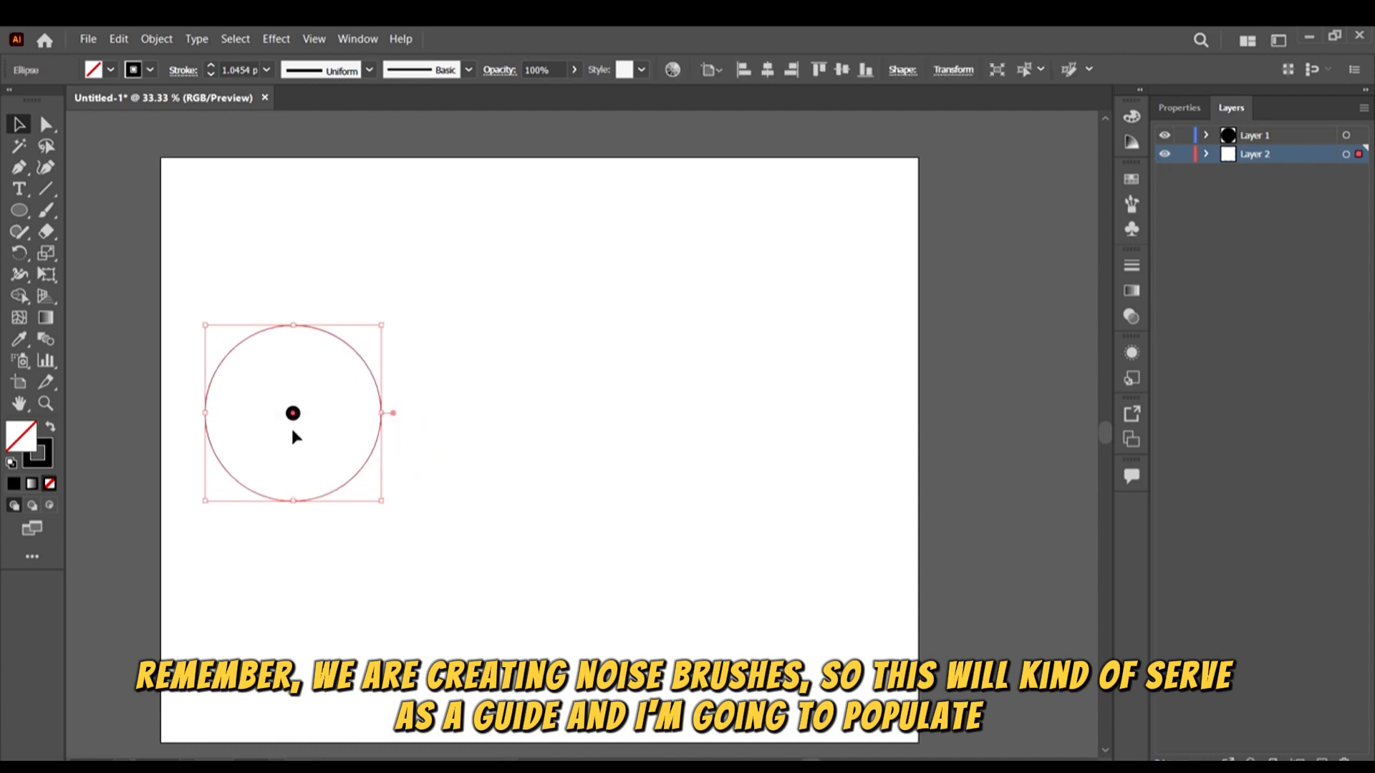
pyautogui.click(286, 369)
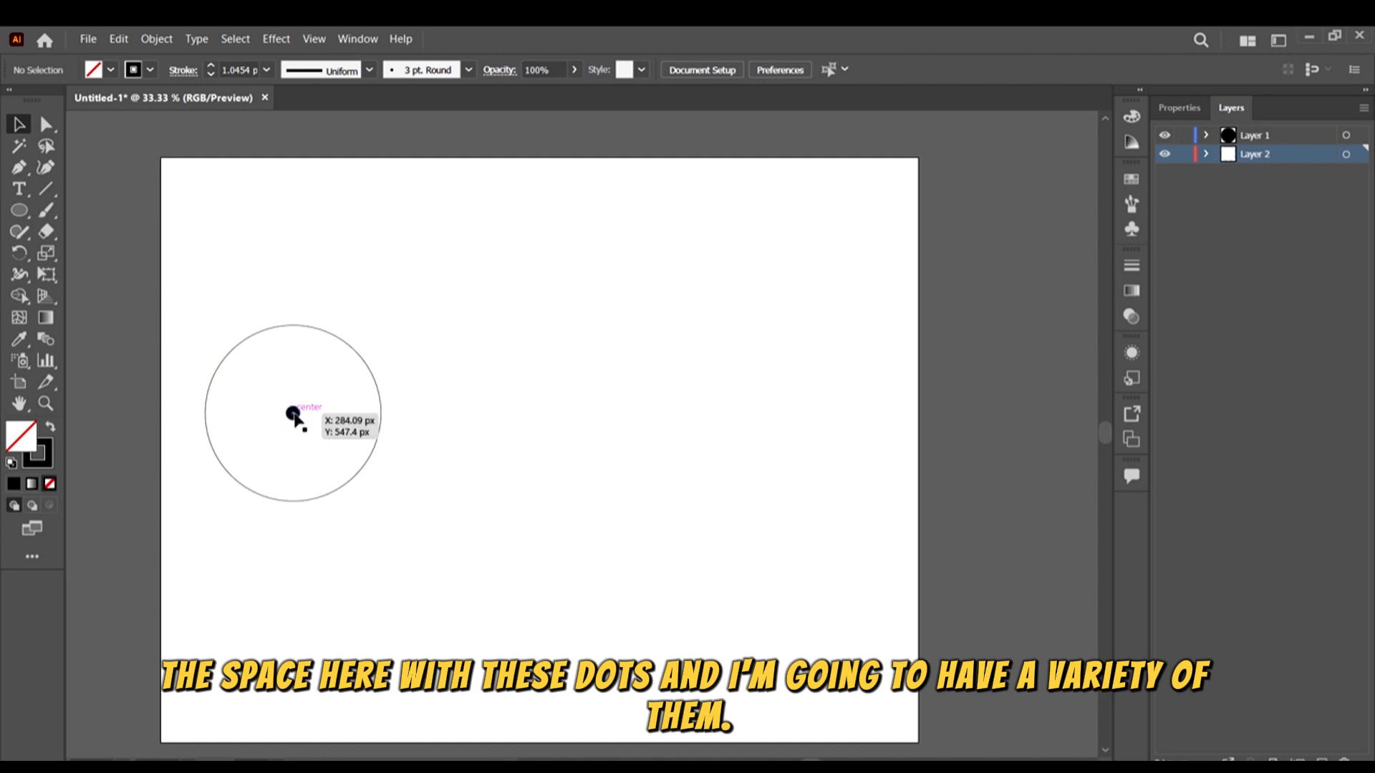
pyautogui.moveTo(443, 520); pyautogui.dragTo(396, 425)
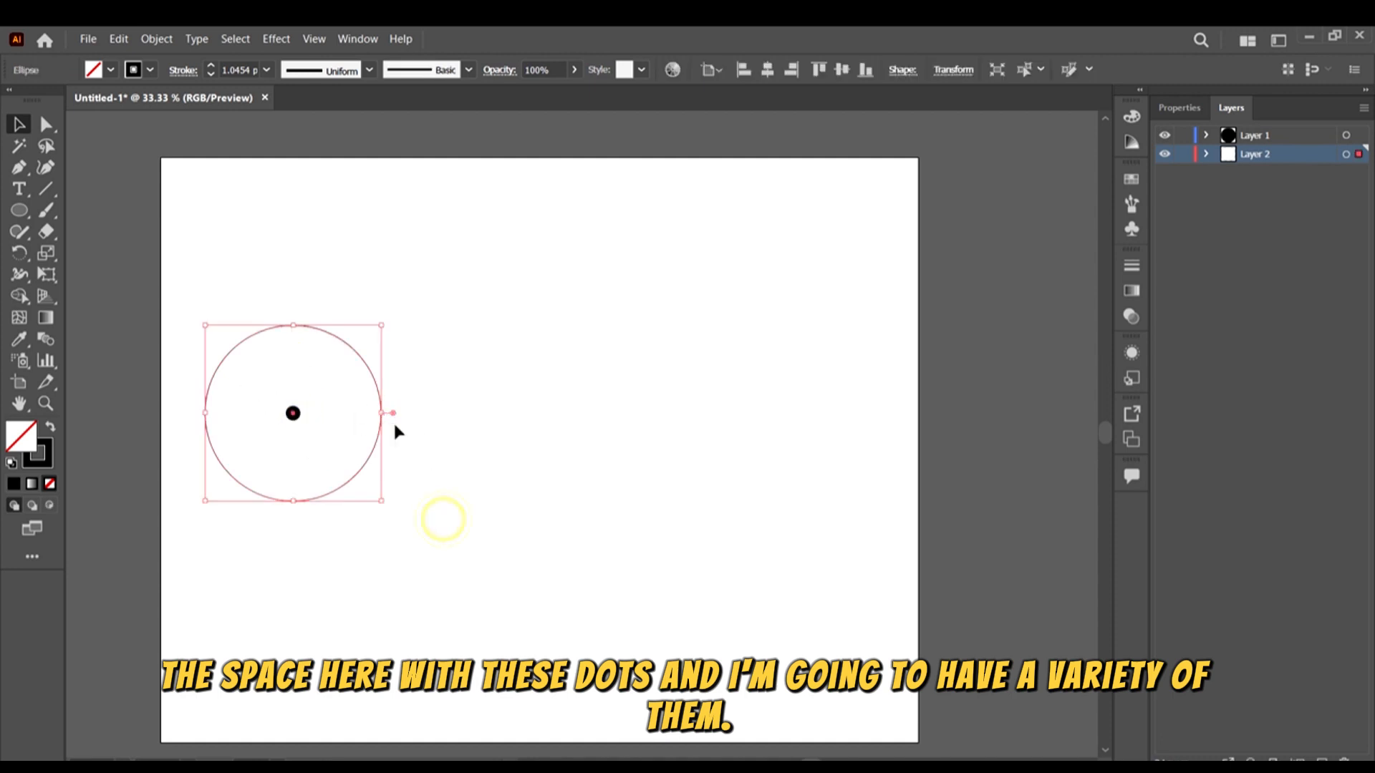
pyautogui.click(466, 491)
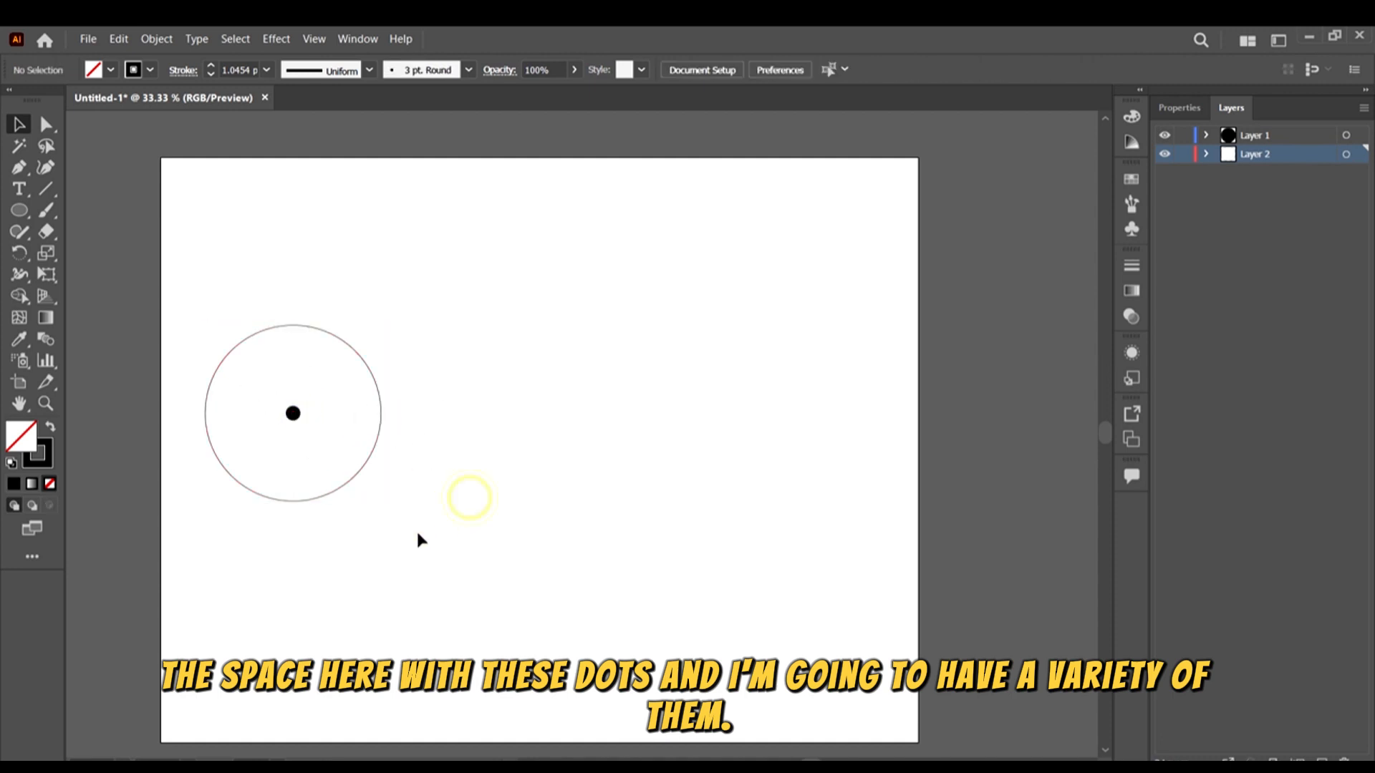
# Duplicate the outline circle twice to form a horizontal row of three circles across the artboard
pyautogui.click(358, 354)
pyautogui.moveTo(366, 371); pyautogui.dragTo(771, 390)
pyautogui.hscroll(2, 550, 358)
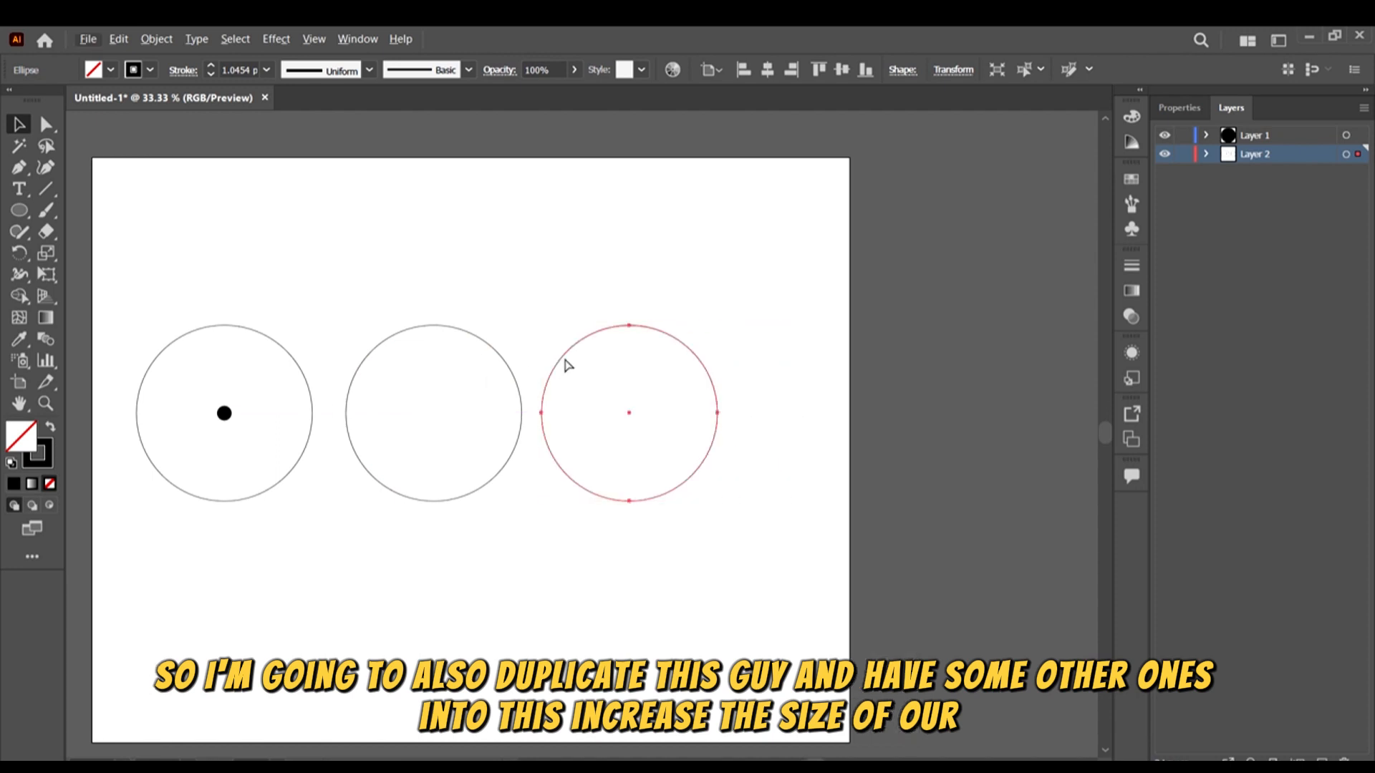
# Extend the artboard's right edge outward to make room for a fourth circle in the row
pyautogui.hotkey('alt', 'o')
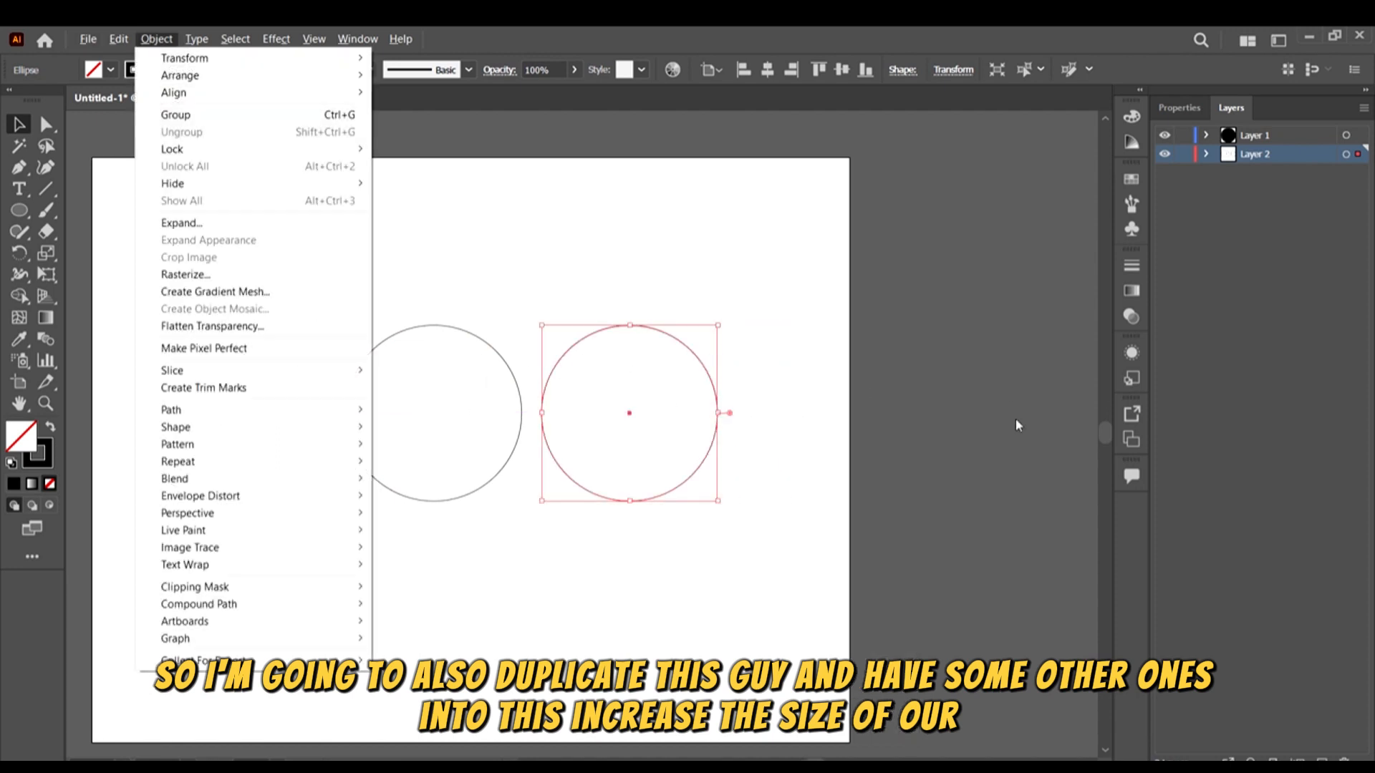
pyautogui.click(796, 239)
pyautogui.hotkey('shift', 'o')
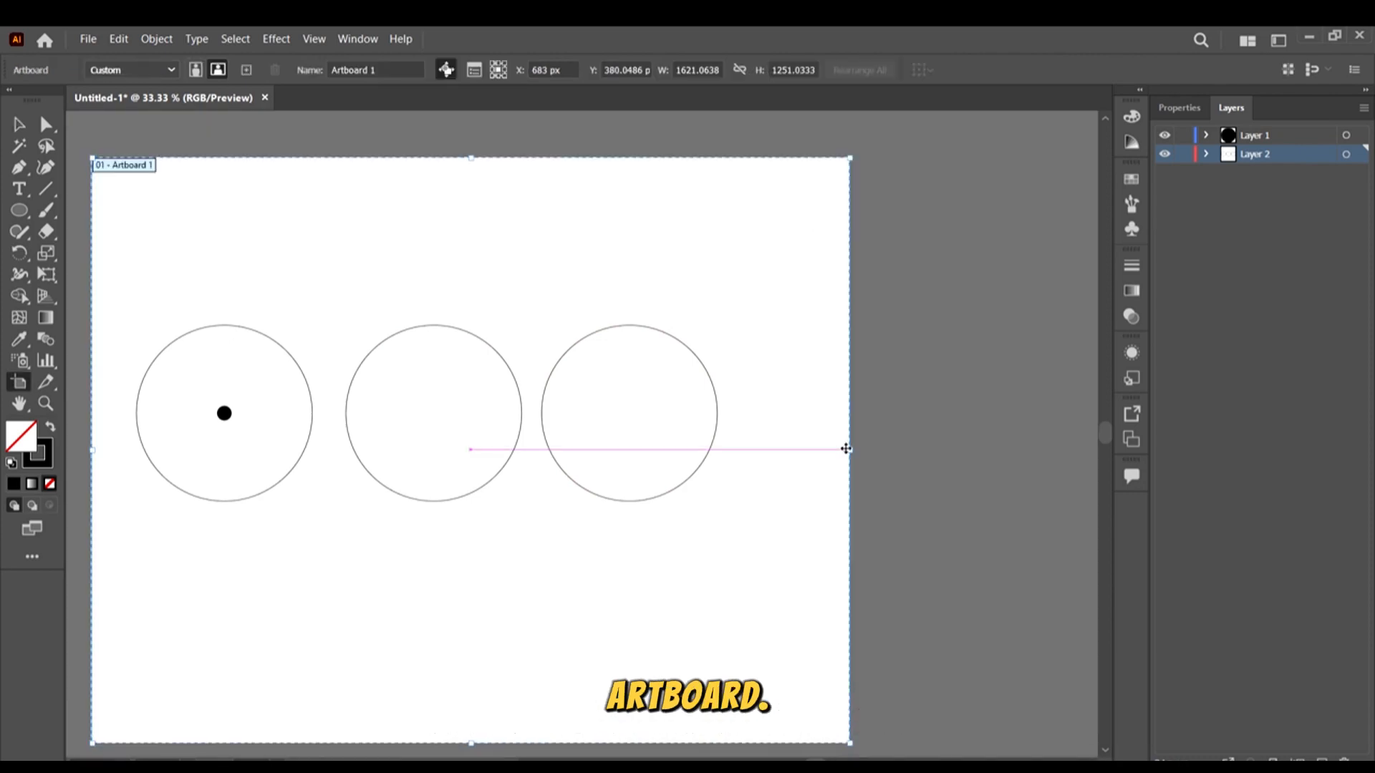
pyautogui.moveTo(850, 450); pyautogui.dragTo(705, 417)
pyautogui.press('v')
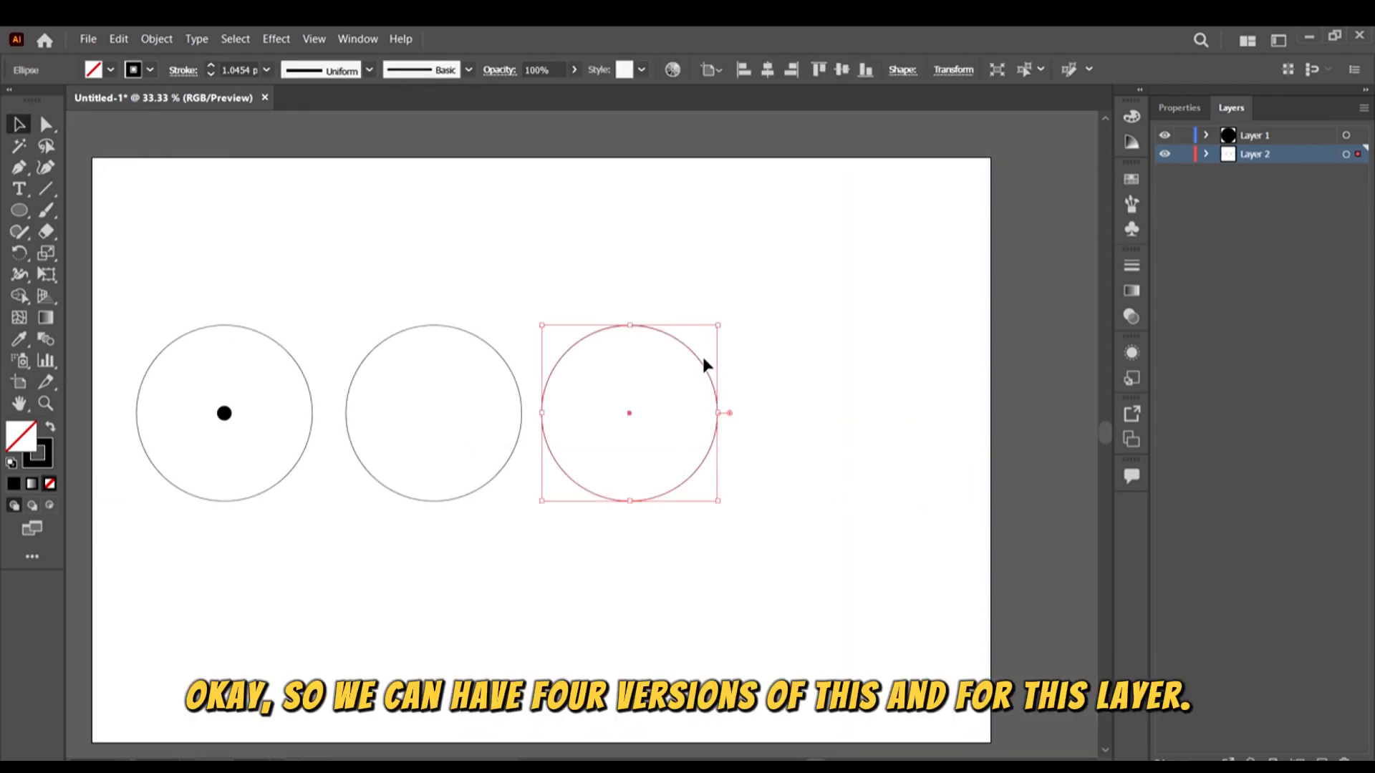
# Duplicate the outline circle once more to complete a row of four, and lock Layer 2
pyautogui.moveTo(701, 368); pyautogui.dragTo(898, 397)
pyautogui.moveTo(755, 440); pyautogui.dragTo(598, 387)
pyautogui.click(823, 263)
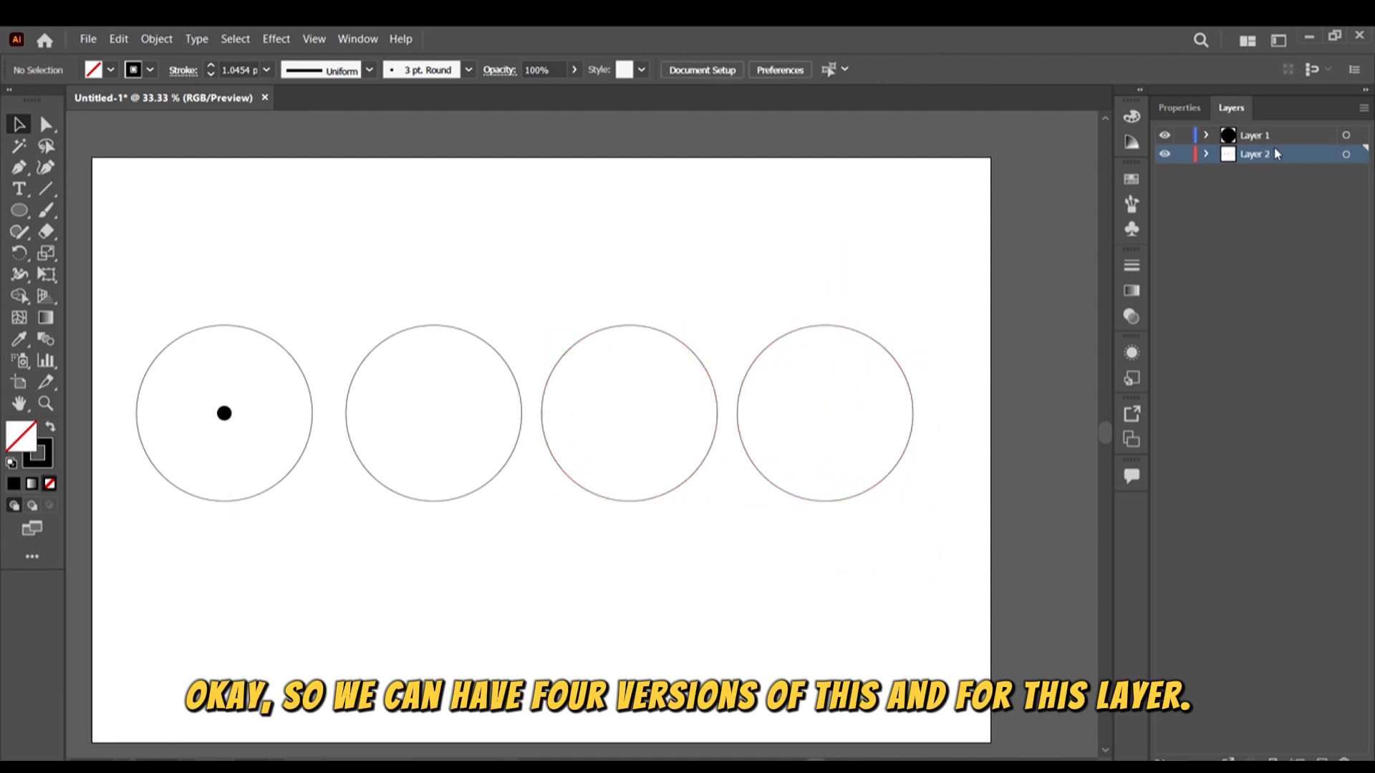
pyautogui.click(1184, 155)
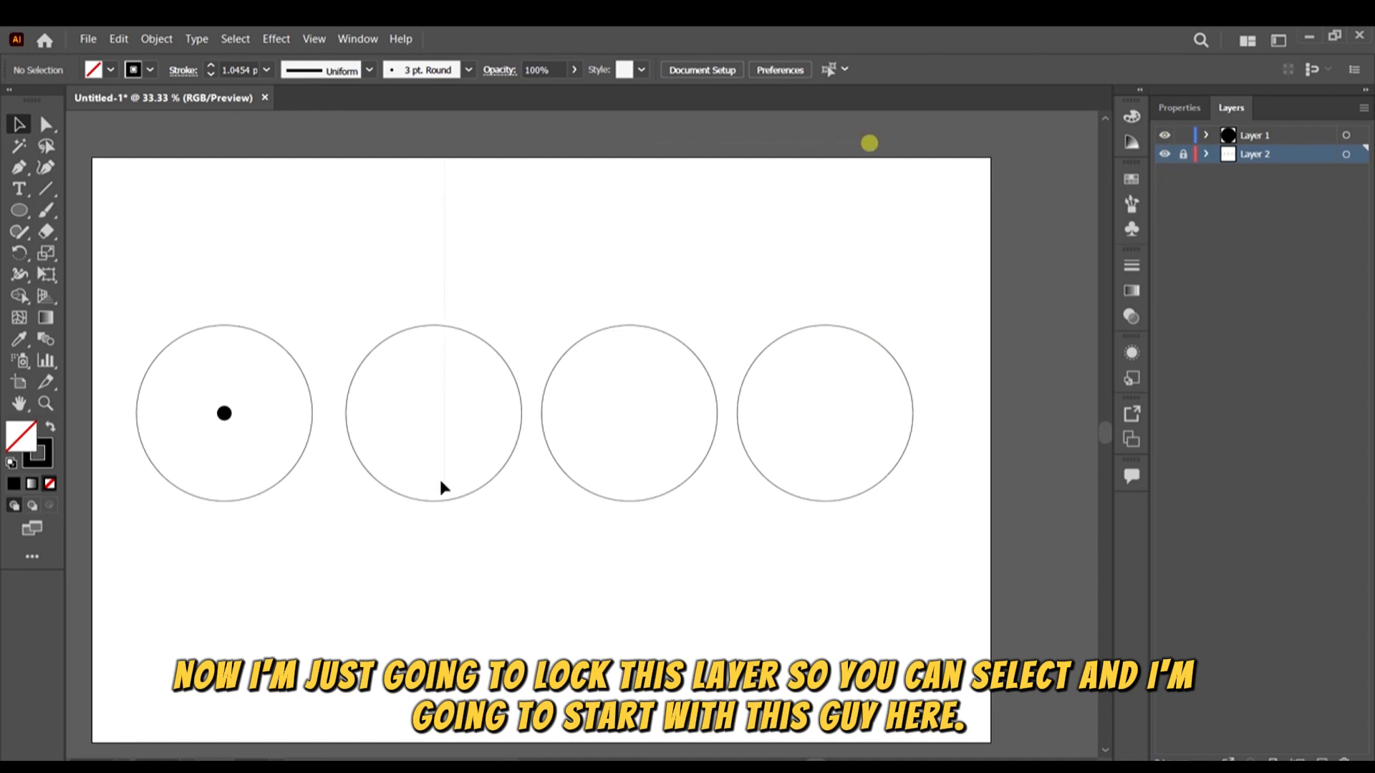
# Move the black dot up and slightly left of centre inside the first outline circle
pyautogui.hscroll(-4, 174, 365)
pyautogui.scroll(2, 412, 413)
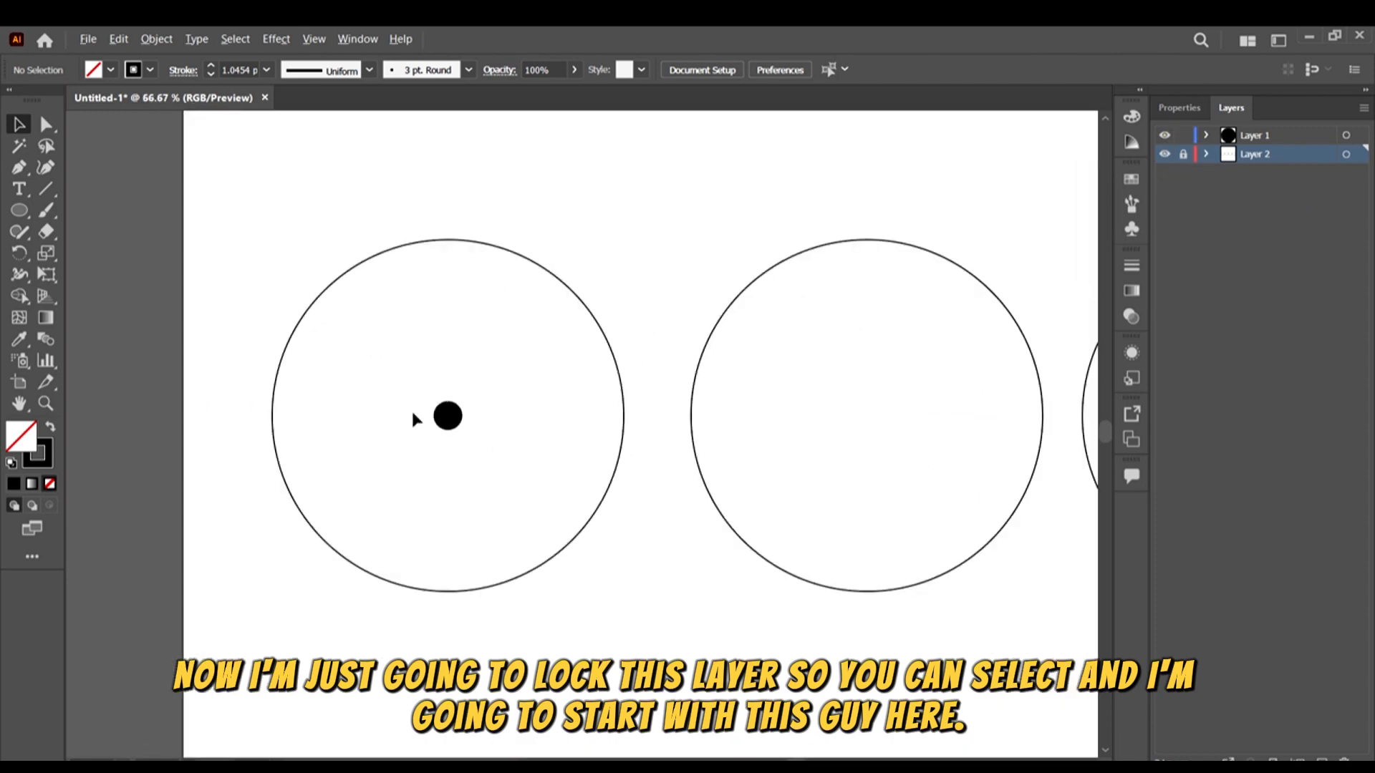
pyautogui.moveTo(450, 412); pyautogui.dragTo(413, 323)
pyautogui.click(440, 355)
pyautogui.click(453, 345)
pyautogui.scroll(2, 454, 369)
pyautogui.scroll(-3, 449, 367)
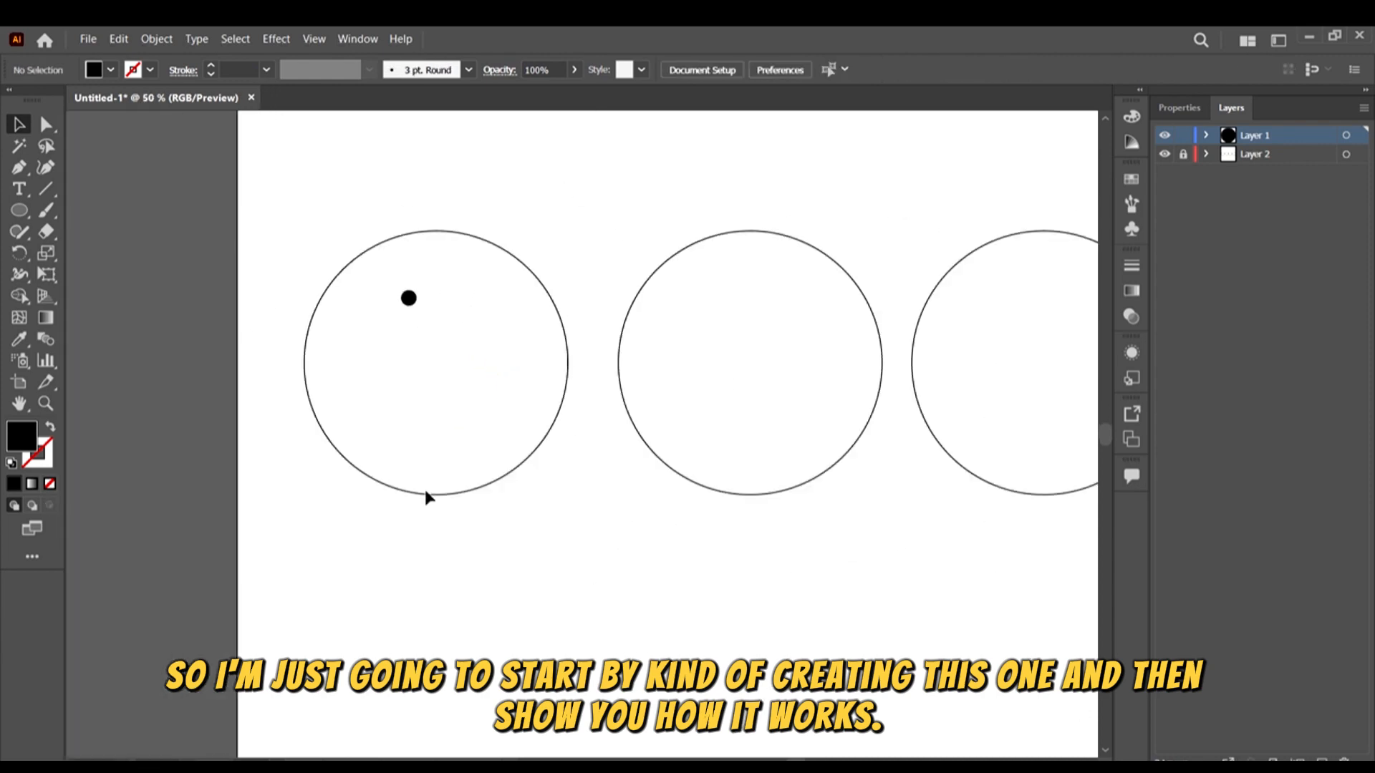
pyautogui.scroll(-1, 424, 322)
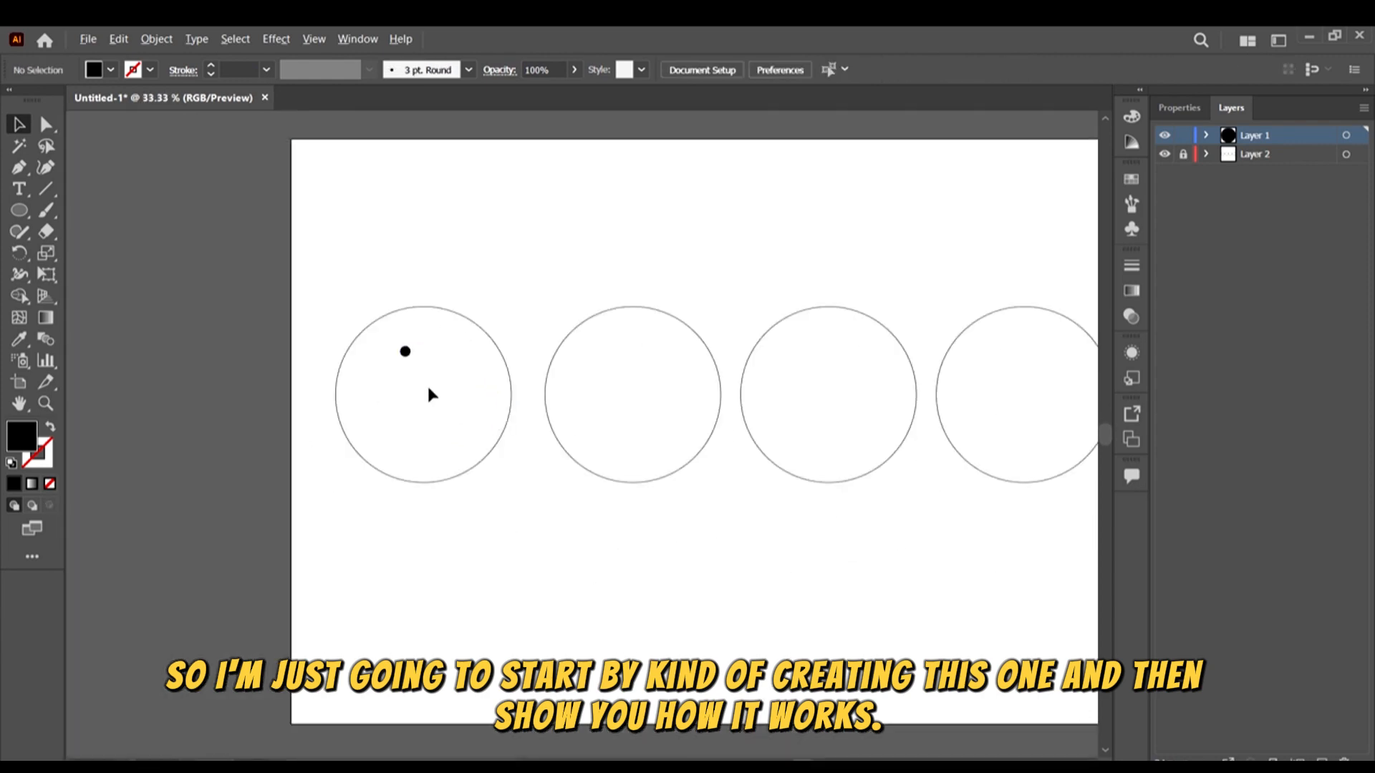
# Duplicate the black dot into a loose cluster of four, and duplicate that cluster once slightly down and to the right
pyautogui.scroll(3, 429, 394)
pyautogui.click(356, 280)
pyautogui.scroll(1, 399, 350)
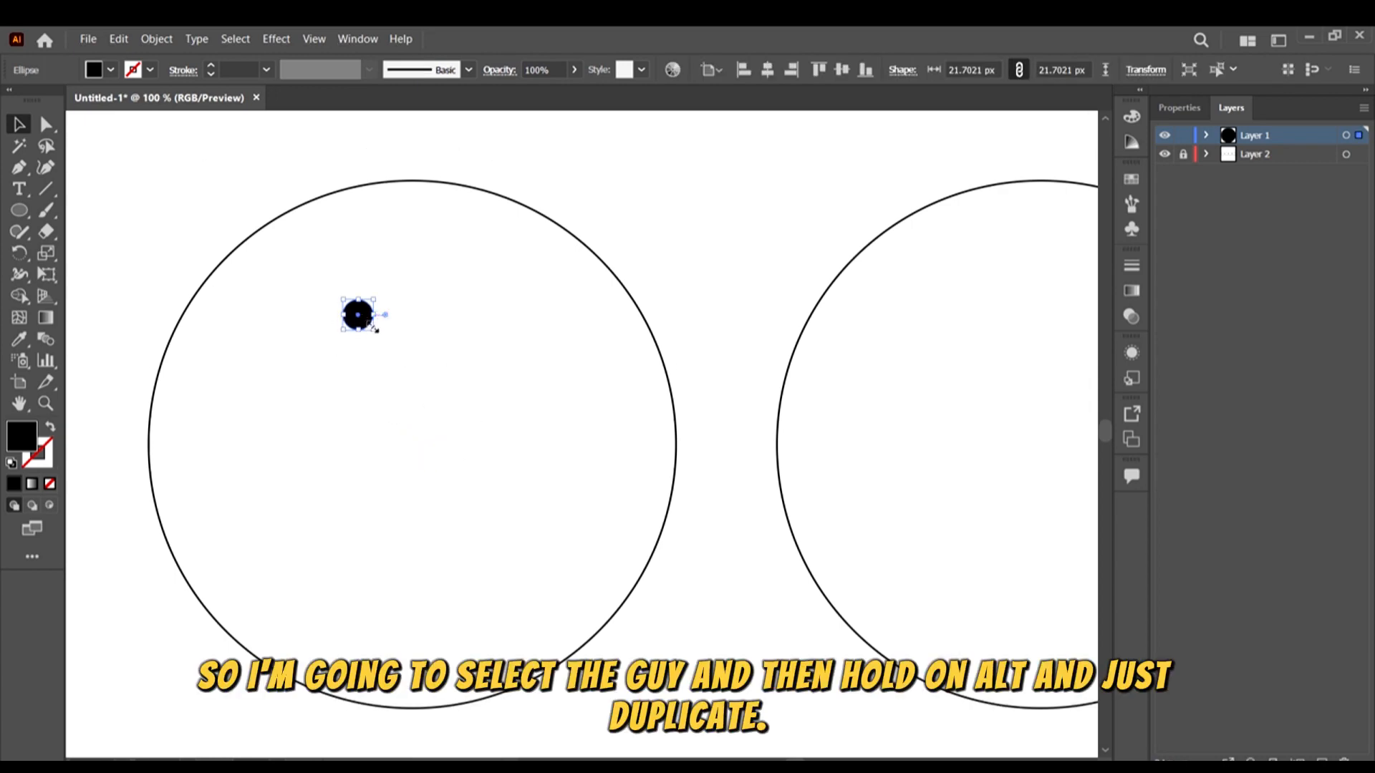
pyautogui.moveTo(366, 325); pyautogui.dragTo(359, 368)
pyautogui.moveTo(505, 422); pyautogui.dragTo(313, 288)
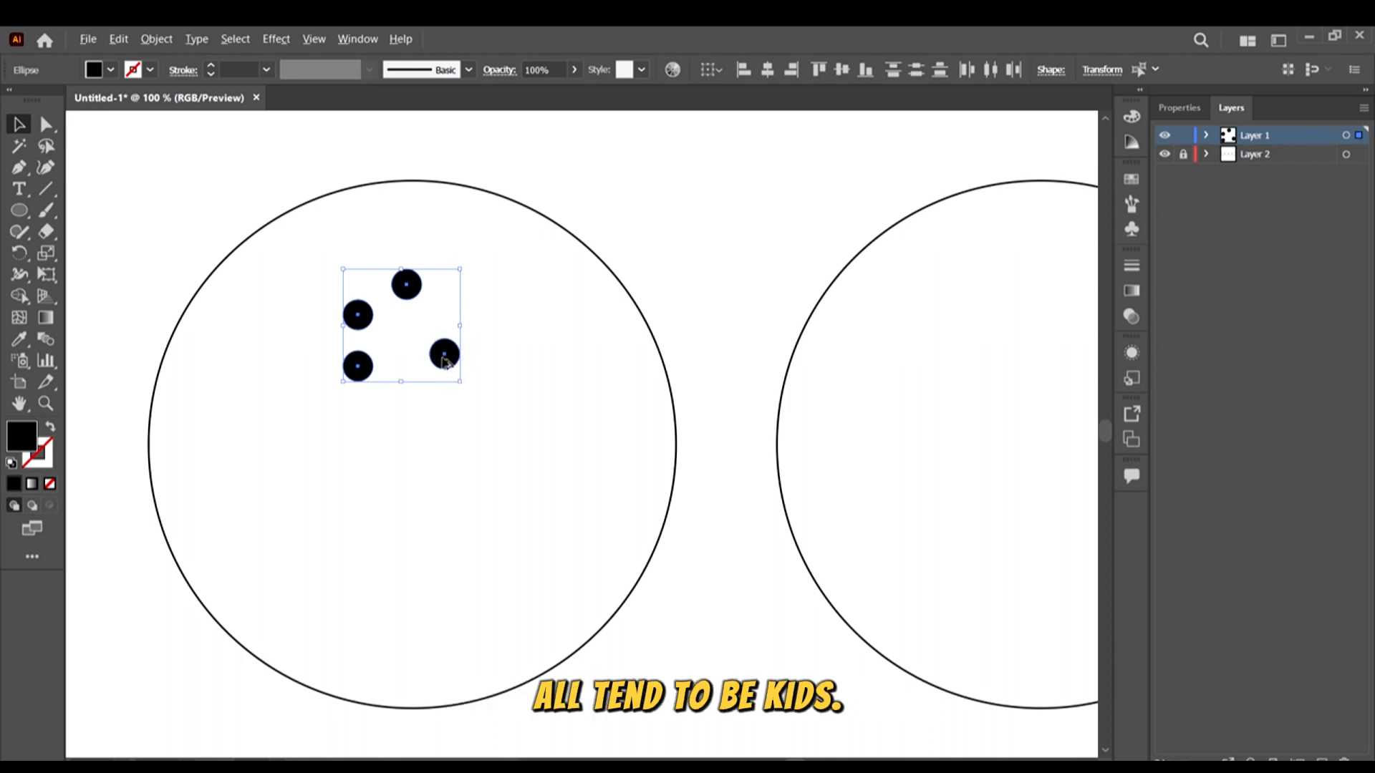
pyautogui.moveTo(445, 357); pyautogui.dragTo(494, 386)
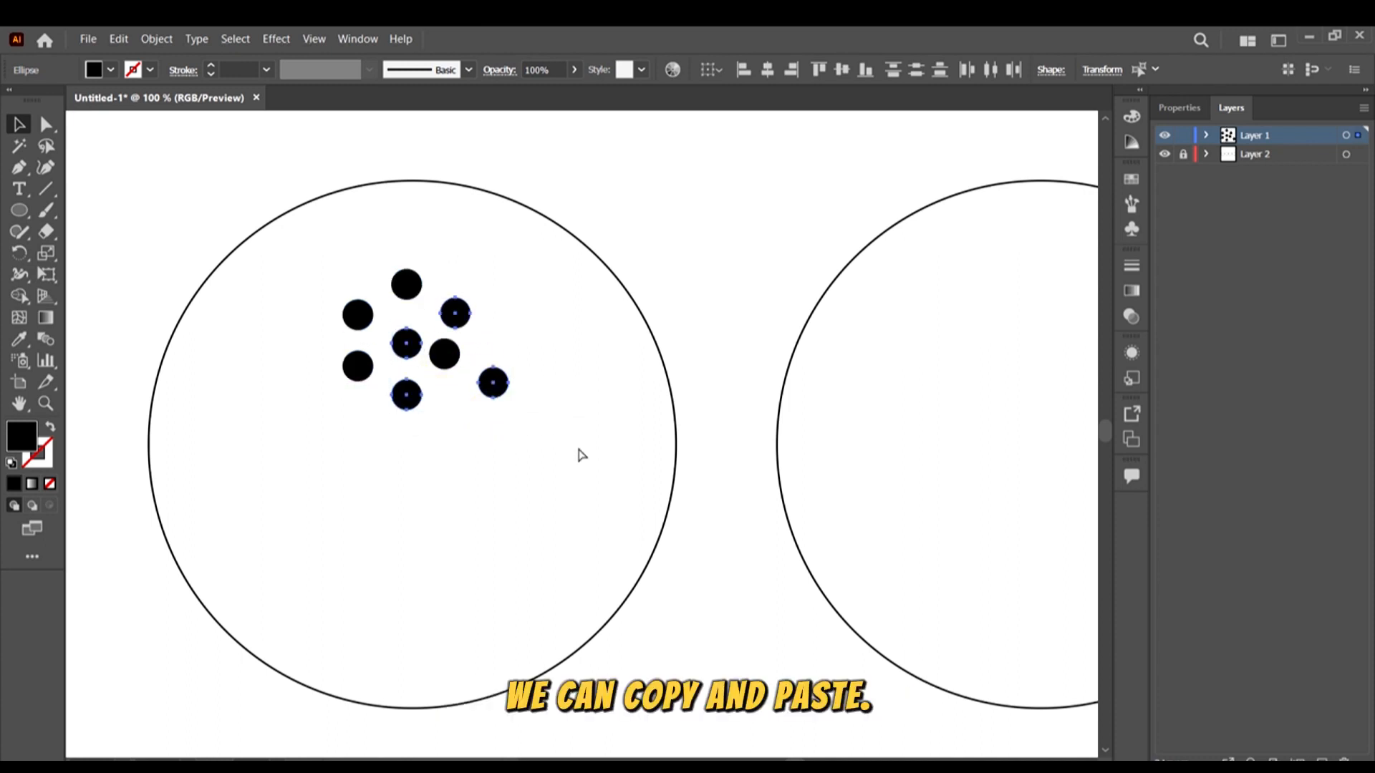
# Add three more copies of the four-dot cluster in the right, lower centre and left areas of the first circle
pyautogui.hotkey('ctrl', 'c')
pyautogui.hotkey('ctrl', 'v')
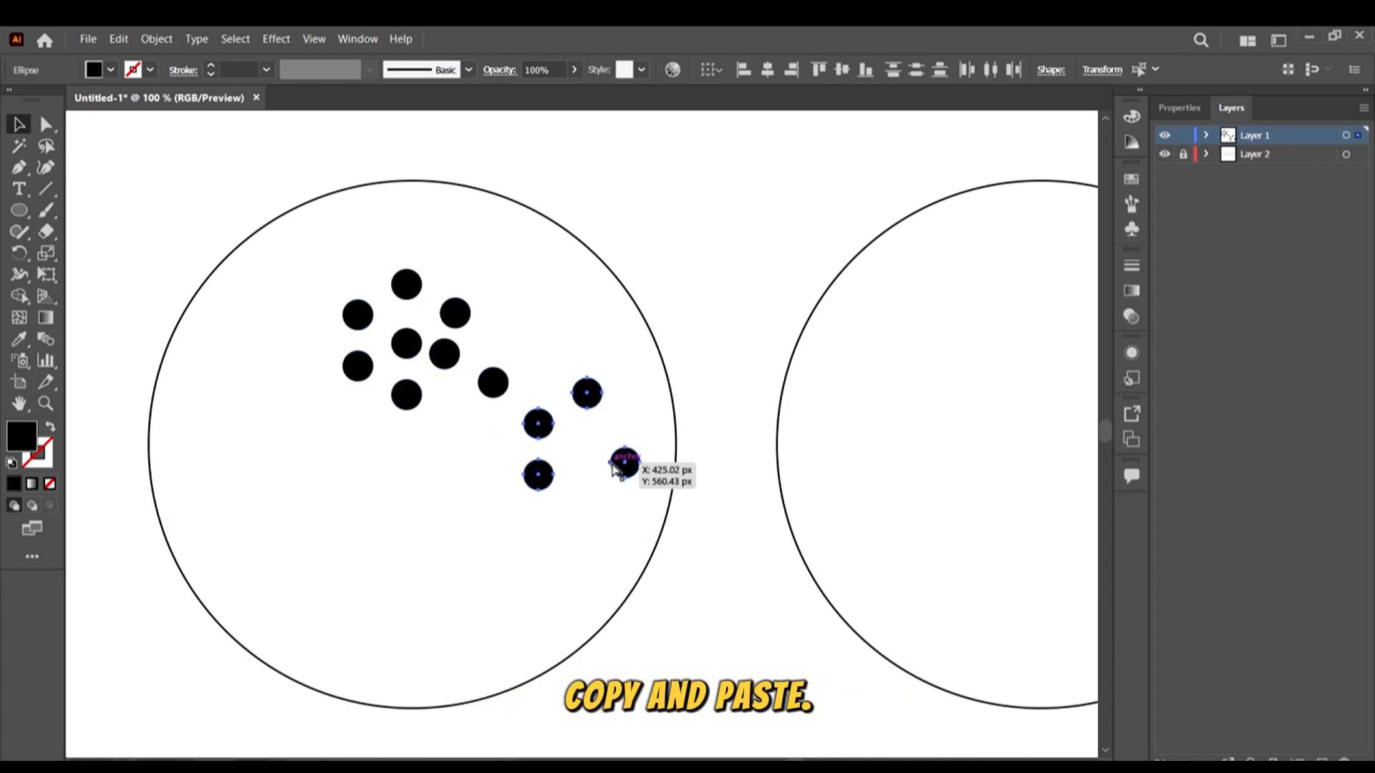
pyautogui.moveTo(626, 463); pyautogui.dragTo(487, 505)
pyautogui.click(510, 494)
pyautogui.click(625, 467)
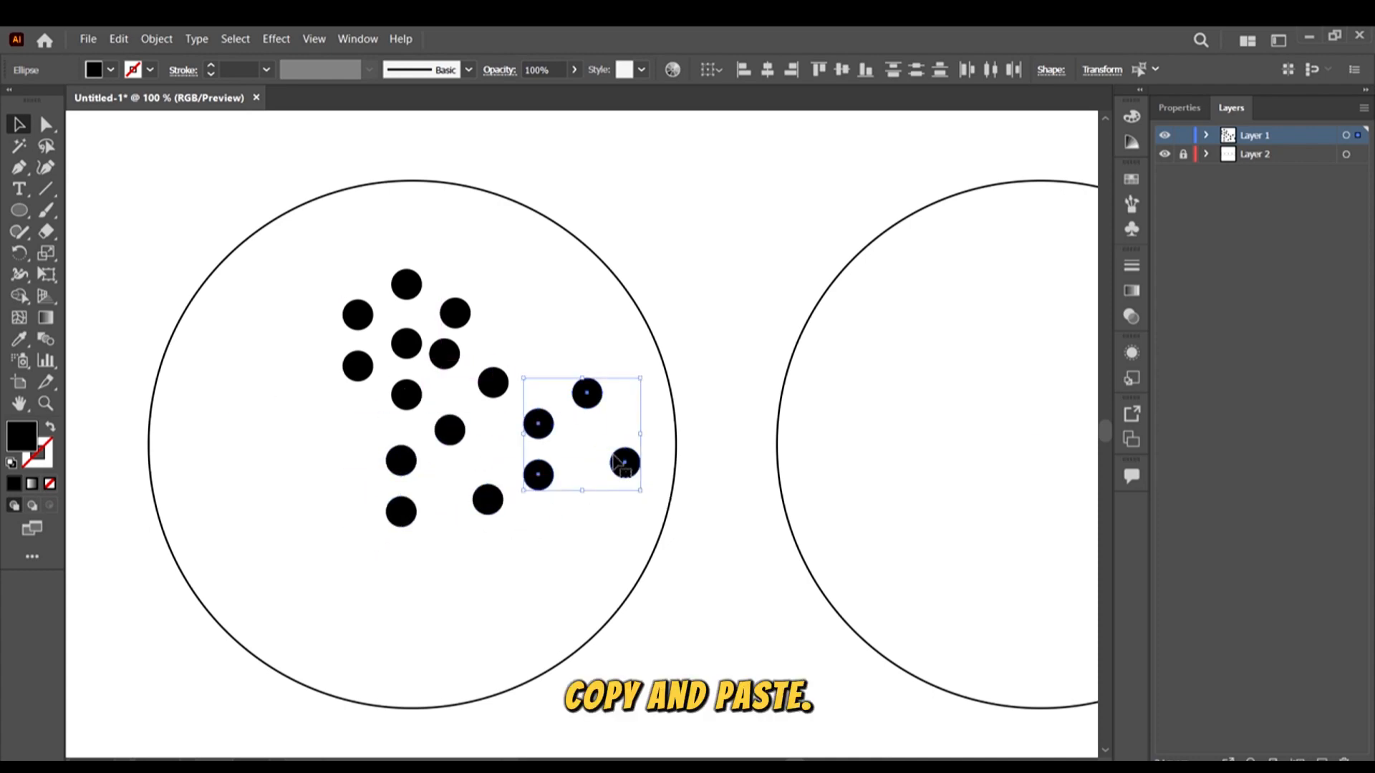
pyautogui.moveTo(625, 467); pyautogui.dragTo(328, 402)
pyautogui.scroll(1, 188, 412)
pyautogui.hscroll(-2, 215, 434)
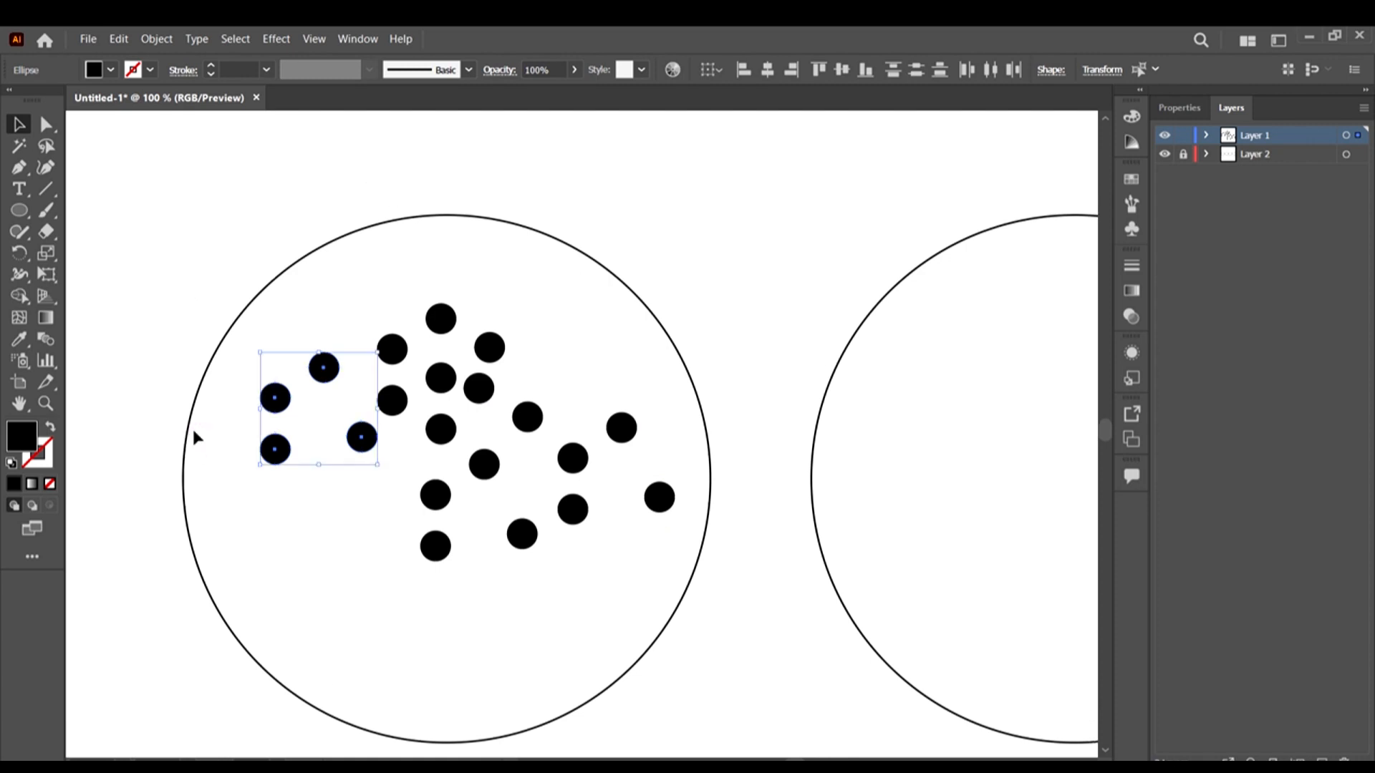
# Paste another copy of the four-dot cluster and place it in the lower-left area of the first circle
pyautogui.scroll(-1, 248, 368)
pyautogui.scroll(1, 248, 368)
pyautogui.hotkey('ctrl', 'c')
pyautogui.hotkey('ctrl', 'v')
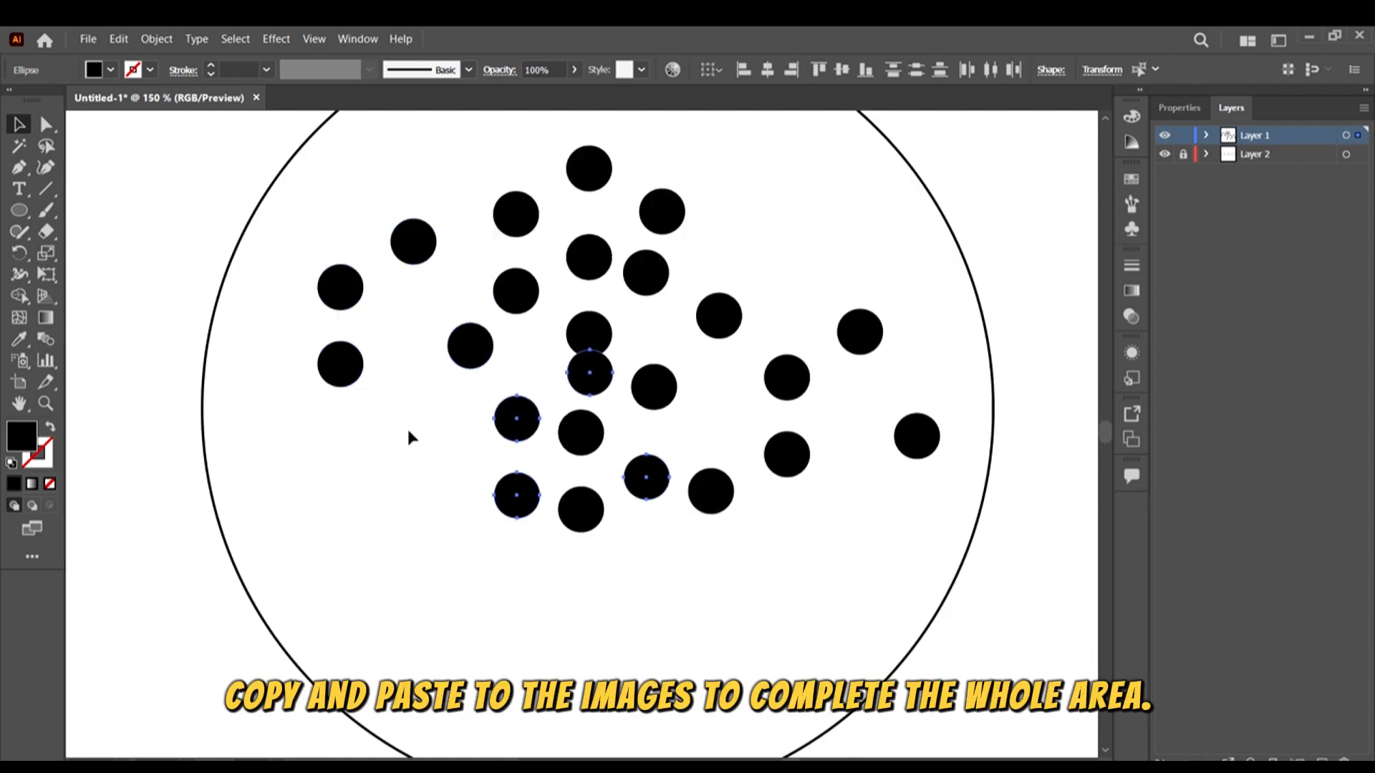
pyautogui.moveTo(516, 419); pyautogui.dragTo(400, 464)
pyautogui.scroll(-2, 399, 465)
pyautogui.scroll(1, 374, 413)
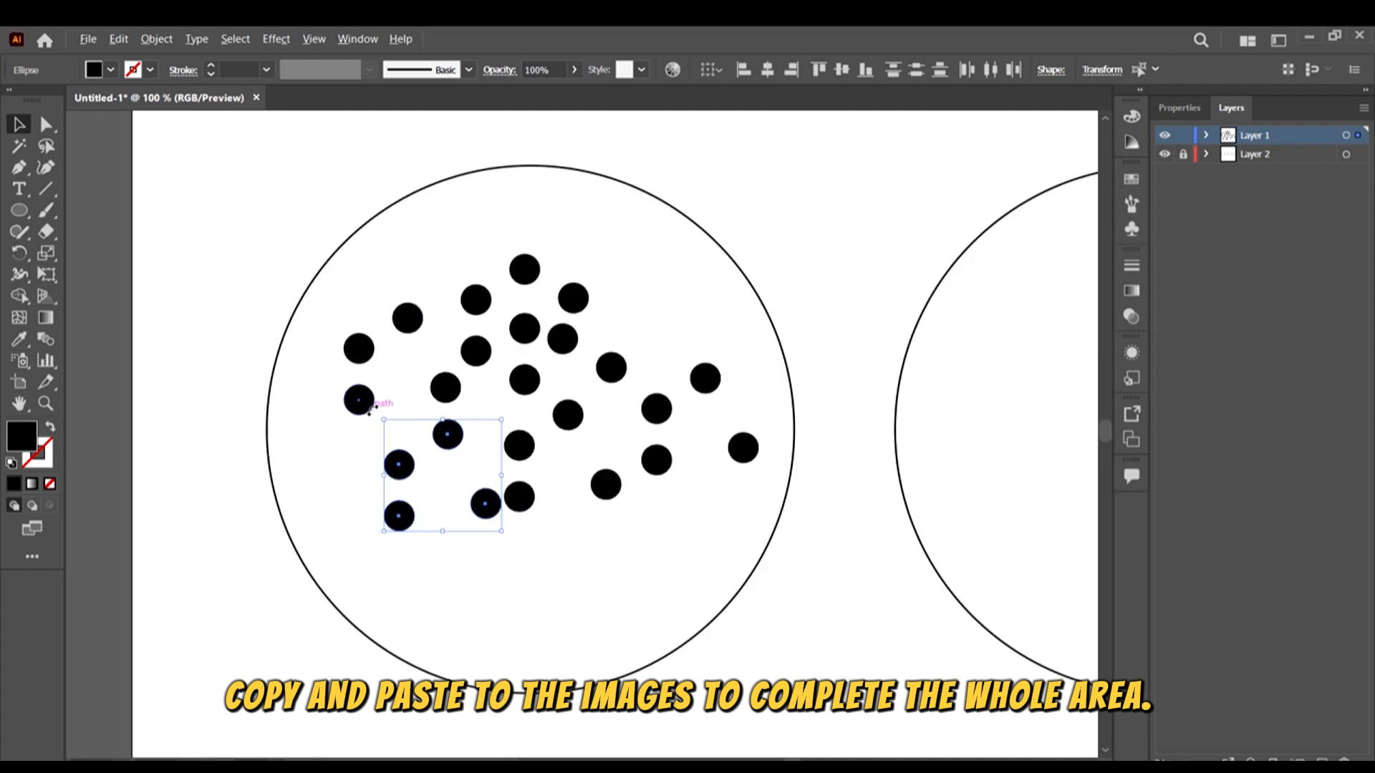
# Duplicate groups of dots into the empty lower, left and upper areas of the first circle, adjusting dots that sit too close
pyautogui.moveTo(399, 407); pyautogui.dragTo(623, 537)
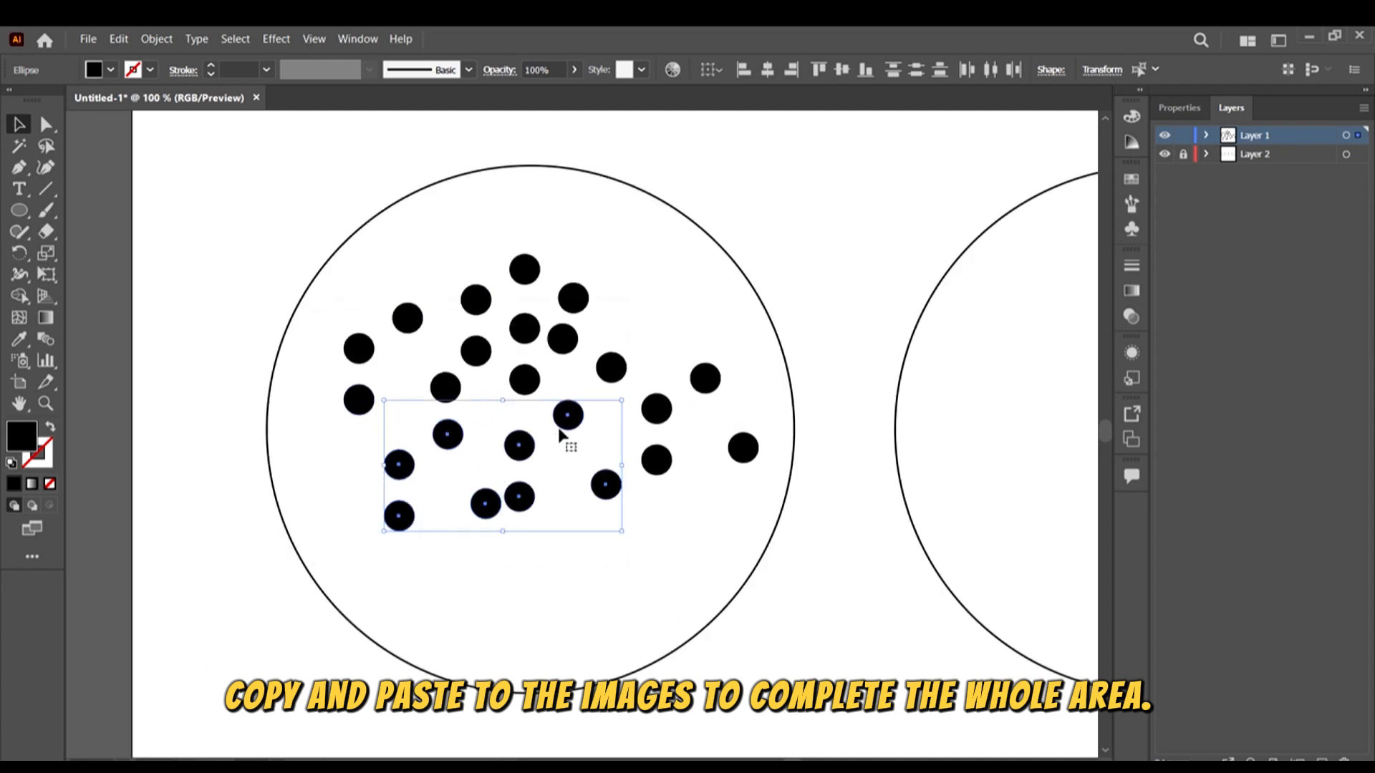
pyautogui.moveTo(568, 414); pyautogui.dragTo(399, 416)
pyautogui.click(719, 543)
pyautogui.click(655, 557)
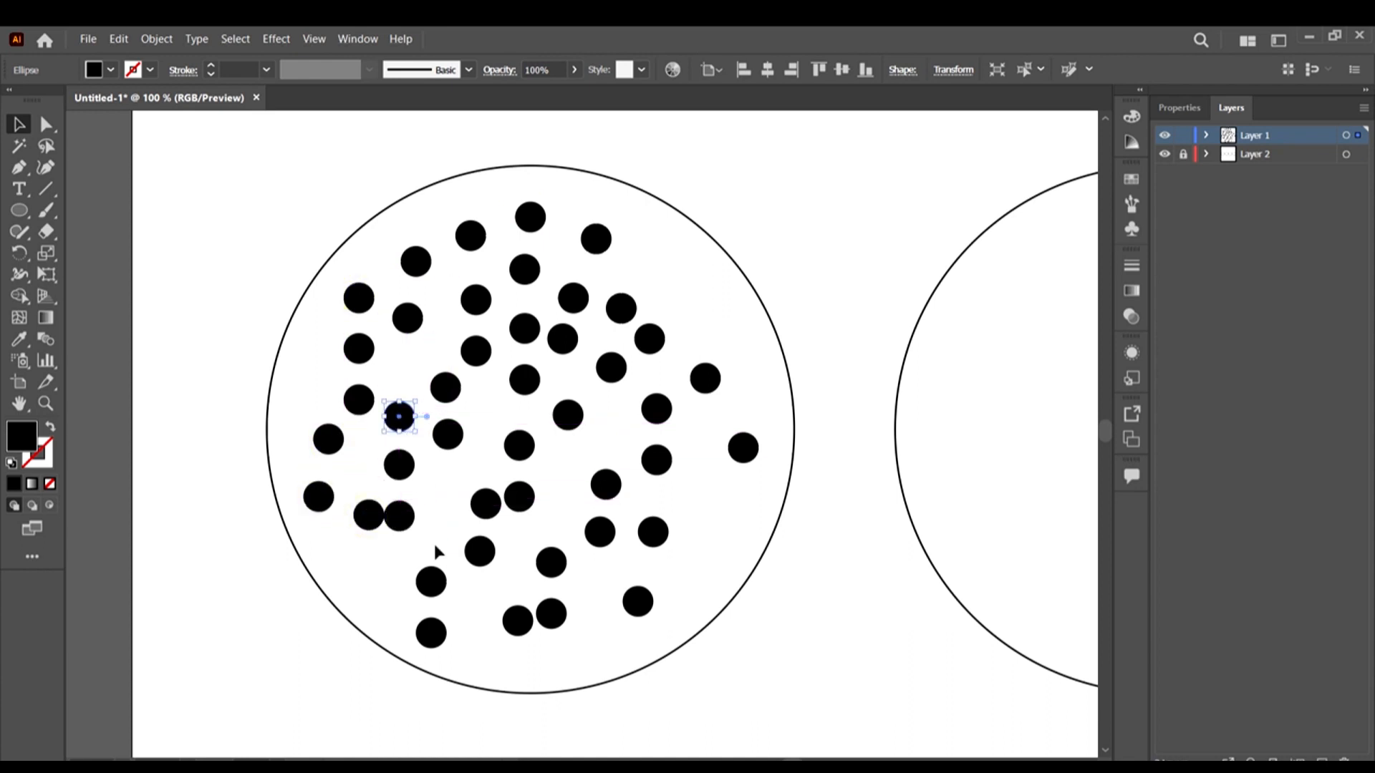
pyautogui.moveTo(406, 522)
pyautogui.mouseDown()
pyautogui.moveTo(436, 517)
pyautogui.moveTo(451, 487)
pyautogui.moveTo(412, 517)
pyautogui.mouseUp()
# Duplicate the upper-right group of dots toward the circle's edge and move the outlying copies inside the outline
pyautogui.moveTo(543, 264); pyautogui.dragTo(701, 388)
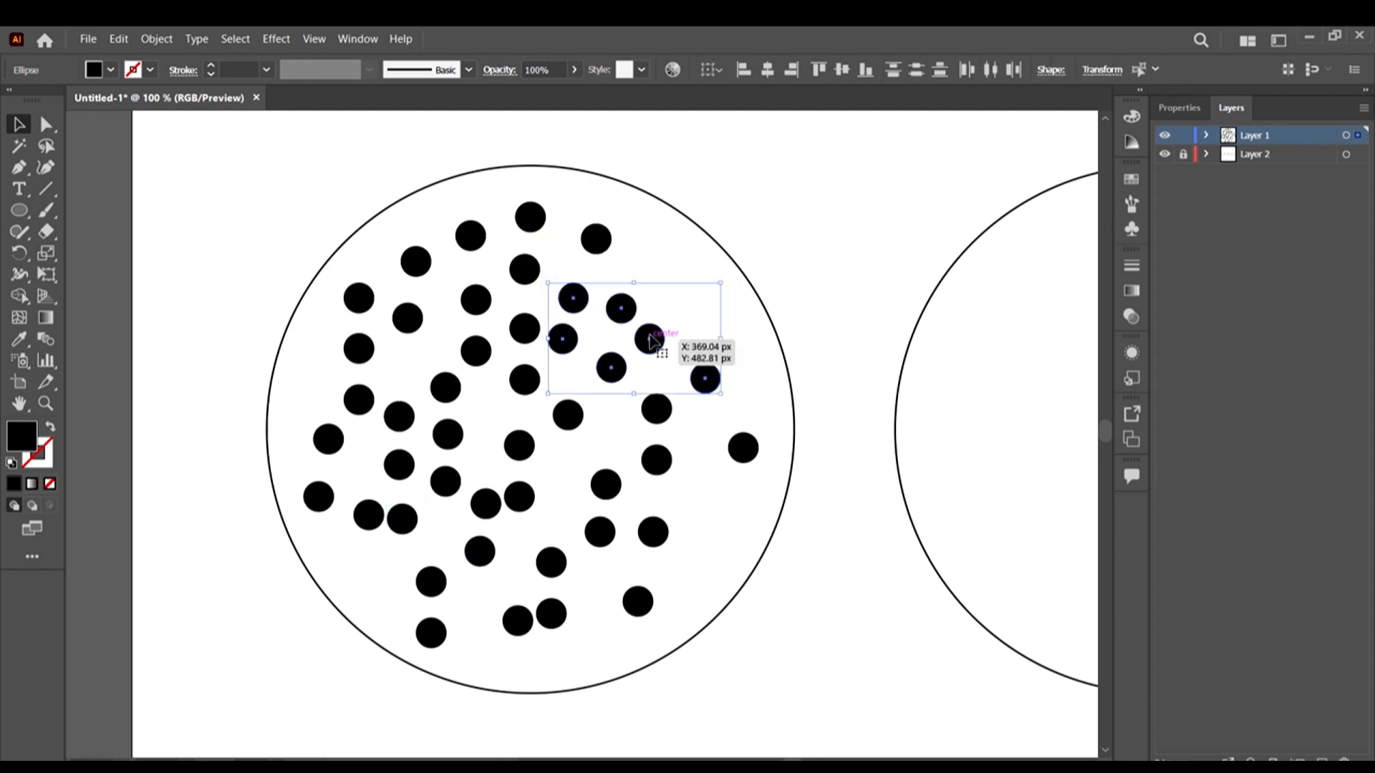
pyautogui.moveTo(651, 338); pyautogui.dragTo(751, 287)
pyautogui.click(863, 234)
pyautogui.moveTo(805, 324); pyautogui.dragTo(758, 395)
pyautogui.moveTo(748, 285); pyautogui.dragTo(749, 335)
pyautogui.moveTo(726, 255); pyautogui.dragTo(712, 271)
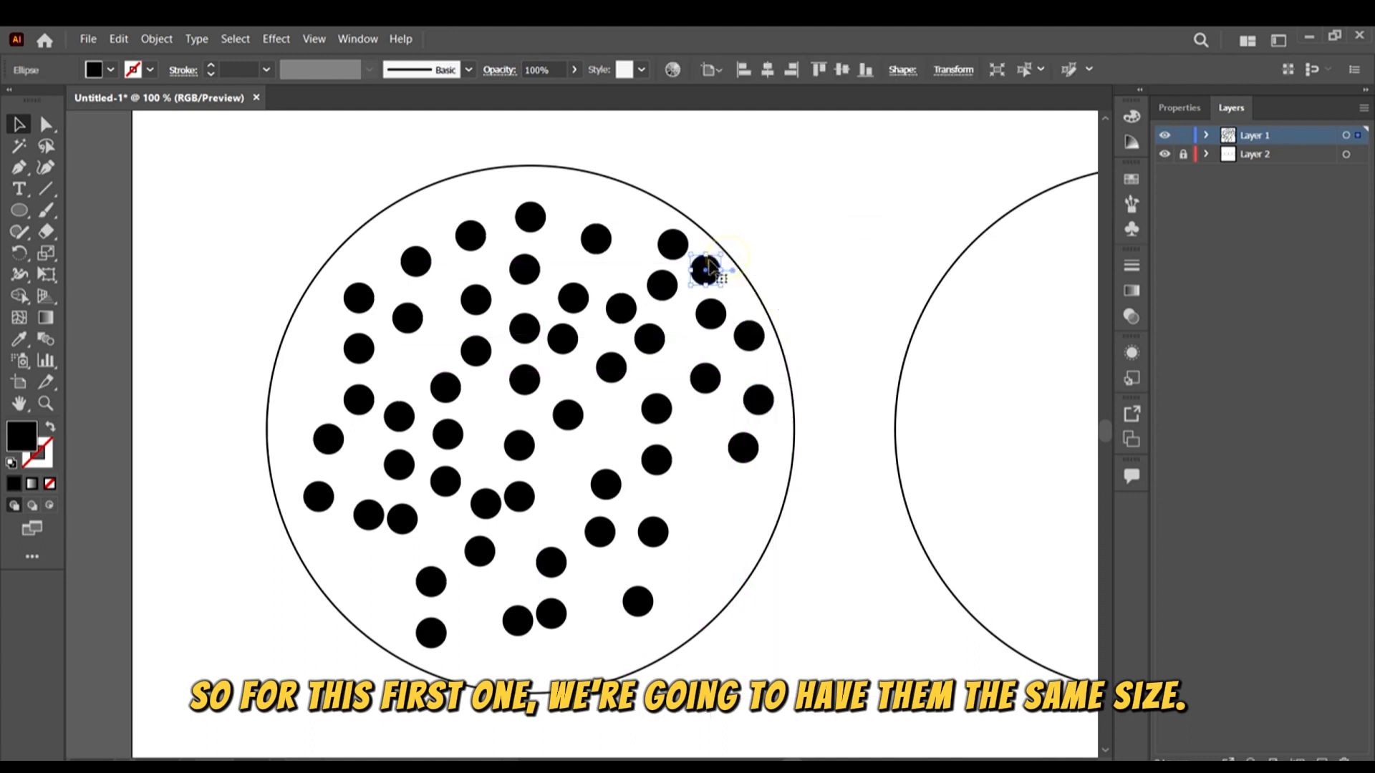
# Add single dots along the top edge of the first circle to fill the gaps there
pyautogui.scroll(2, 712, 272)
pyautogui.moveTo(682, 328); pyautogui.dragTo(479, 282)
pyautogui.scroll(-2, 528, 268)
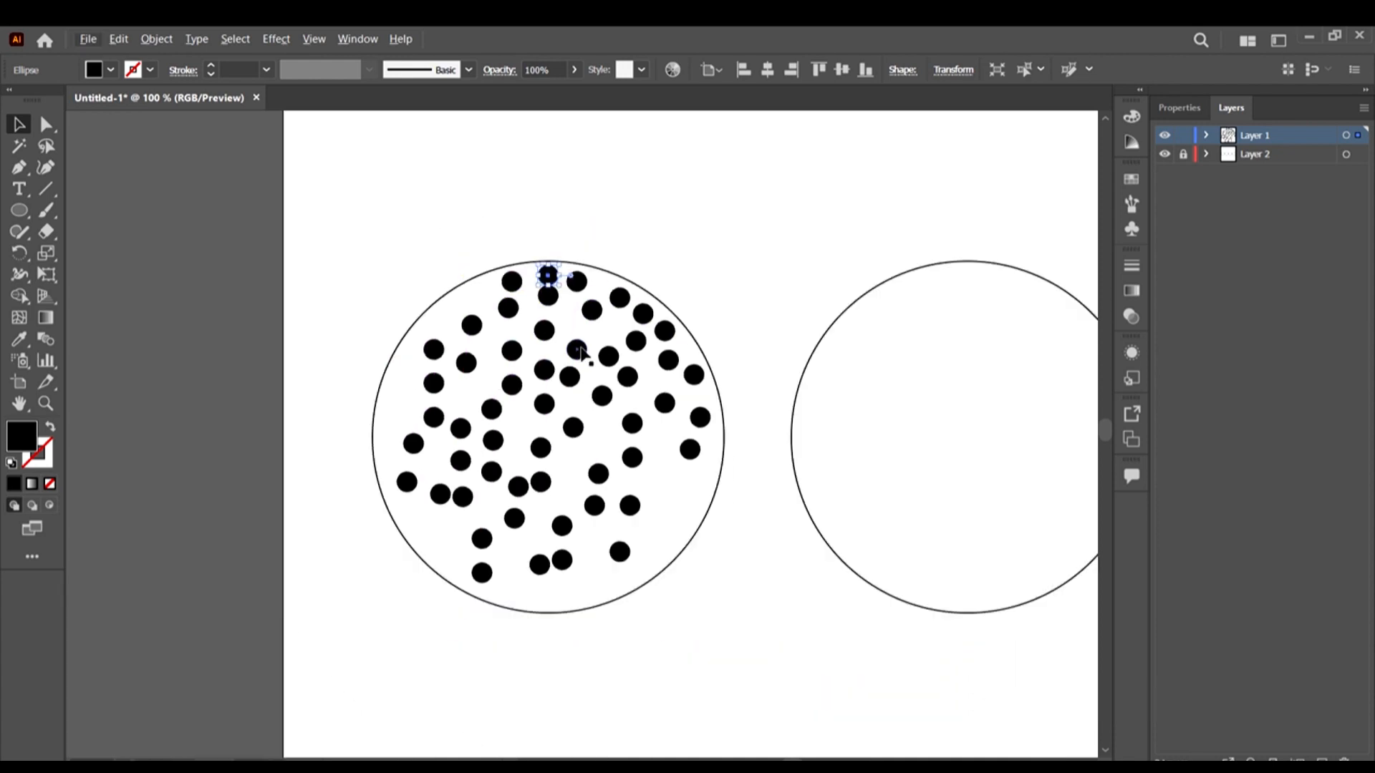
pyautogui.scroll(-3, 587, 466)
pyautogui.hscroll(-2, 191, 394)
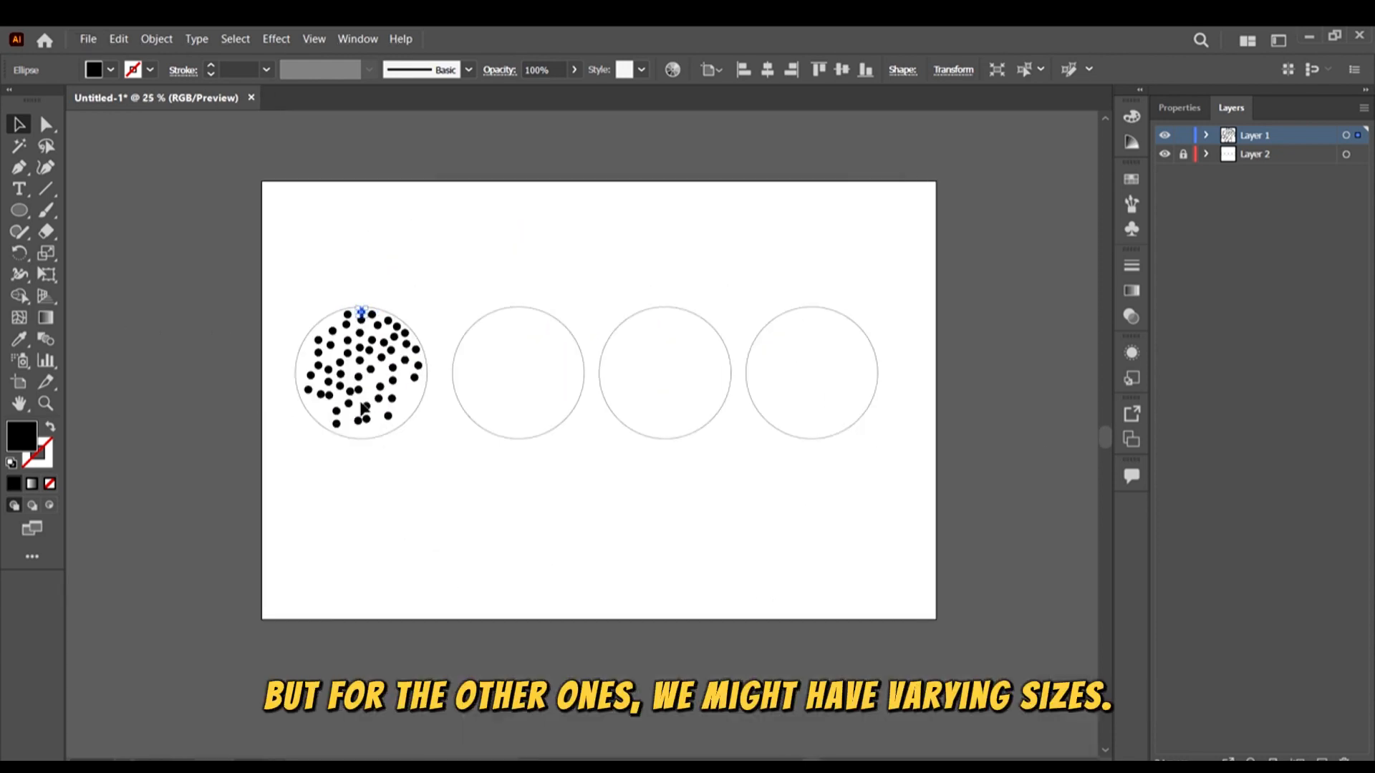
# Duplicate three of the bottom dots into the lower-right gap and move the outlying copy inside the first circle
pyautogui.scroll(5, 501, 467)
pyautogui.moveTo(411, 546); pyautogui.dragTo(559, 501)
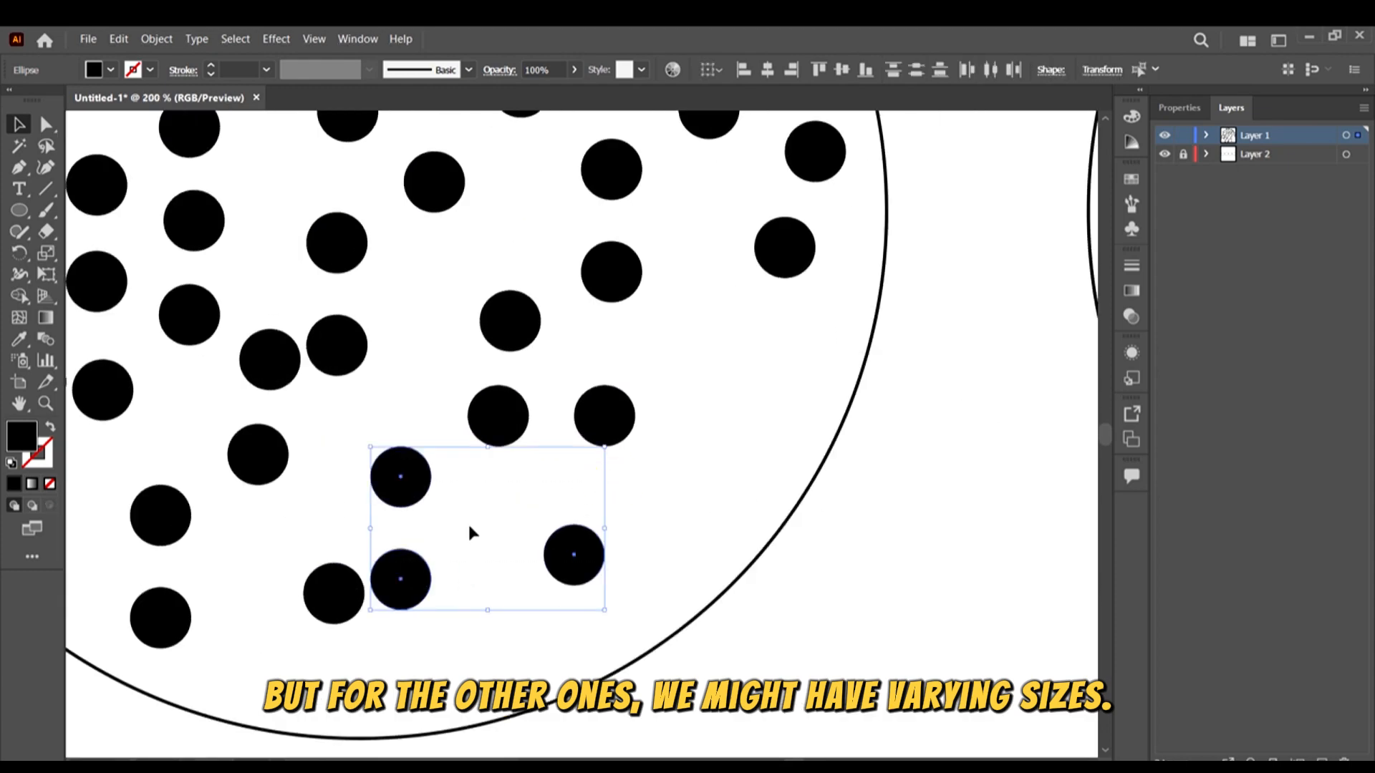
pyautogui.moveTo(423, 489); pyautogui.dragTo(717, 363)
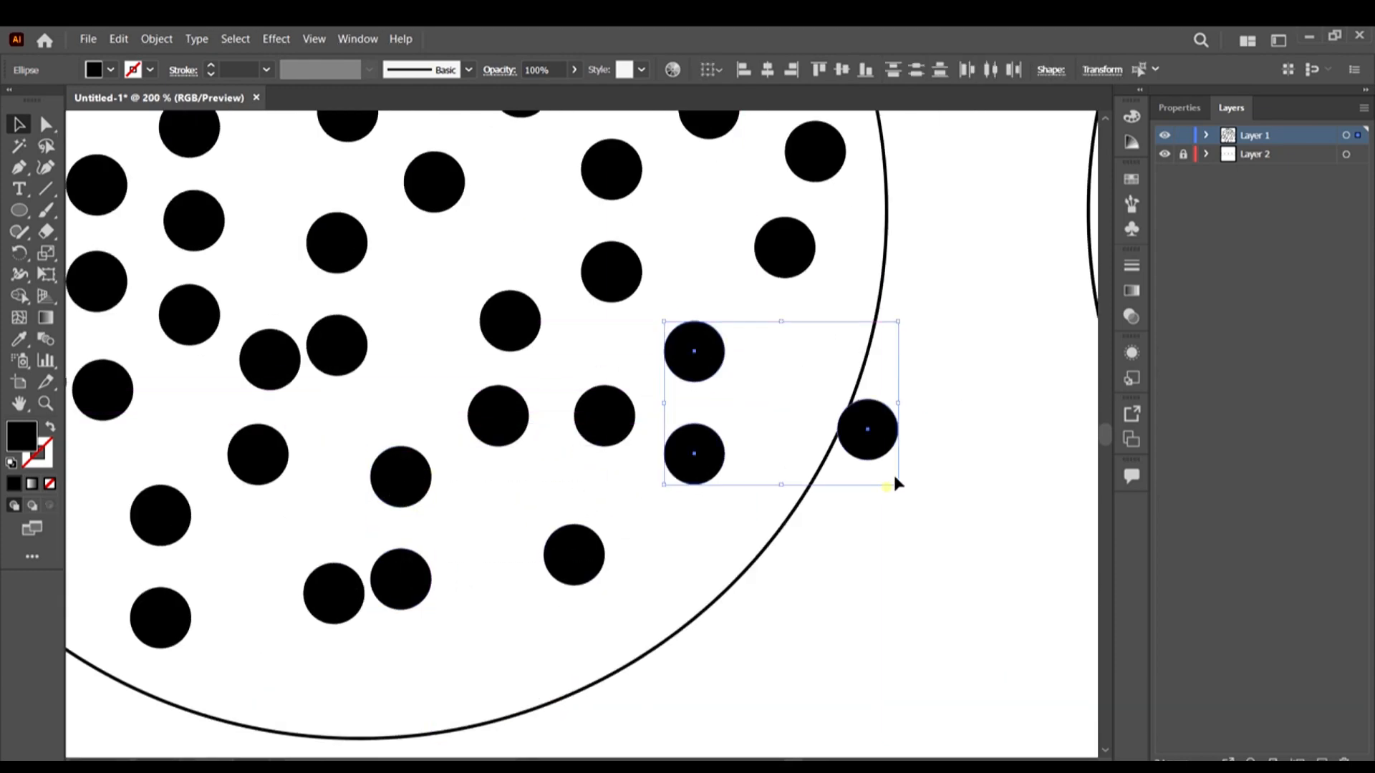
pyautogui.moveTo(893, 450); pyautogui.dragTo(809, 393)
# Duplicate single dots into the remaining gaps on the lower-left and upper-left sides of the first circle
pyautogui.scroll(-1, 822, 343)
pyautogui.moveTo(793, 388); pyautogui.dragTo(264, 430)
pyautogui.moveTo(257, 428); pyautogui.dragTo(342, 389)
pyautogui.scroll(-3, 435, 422)
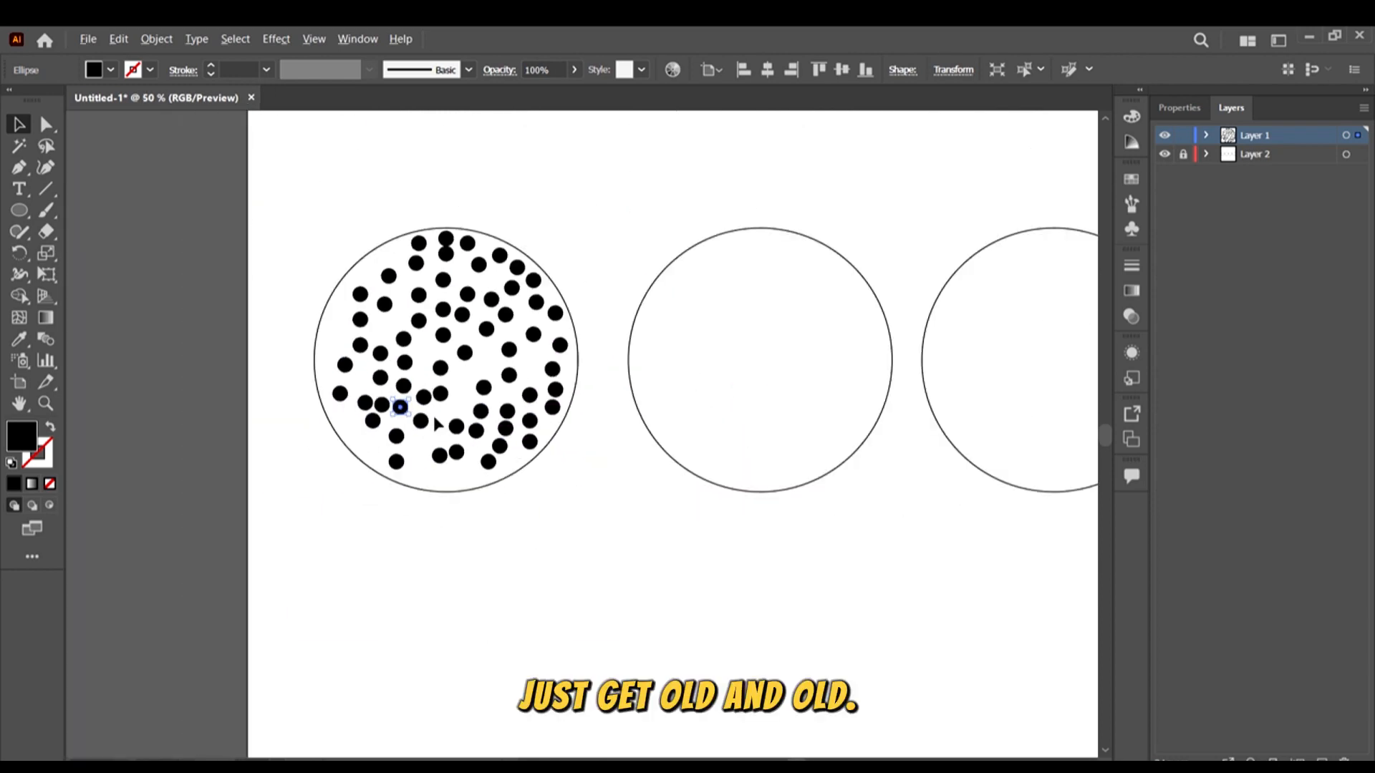
pyautogui.scroll(2, 344, 342)
pyautogui.moveTo(458, 482); pyautogui.dragTo(401, 307)
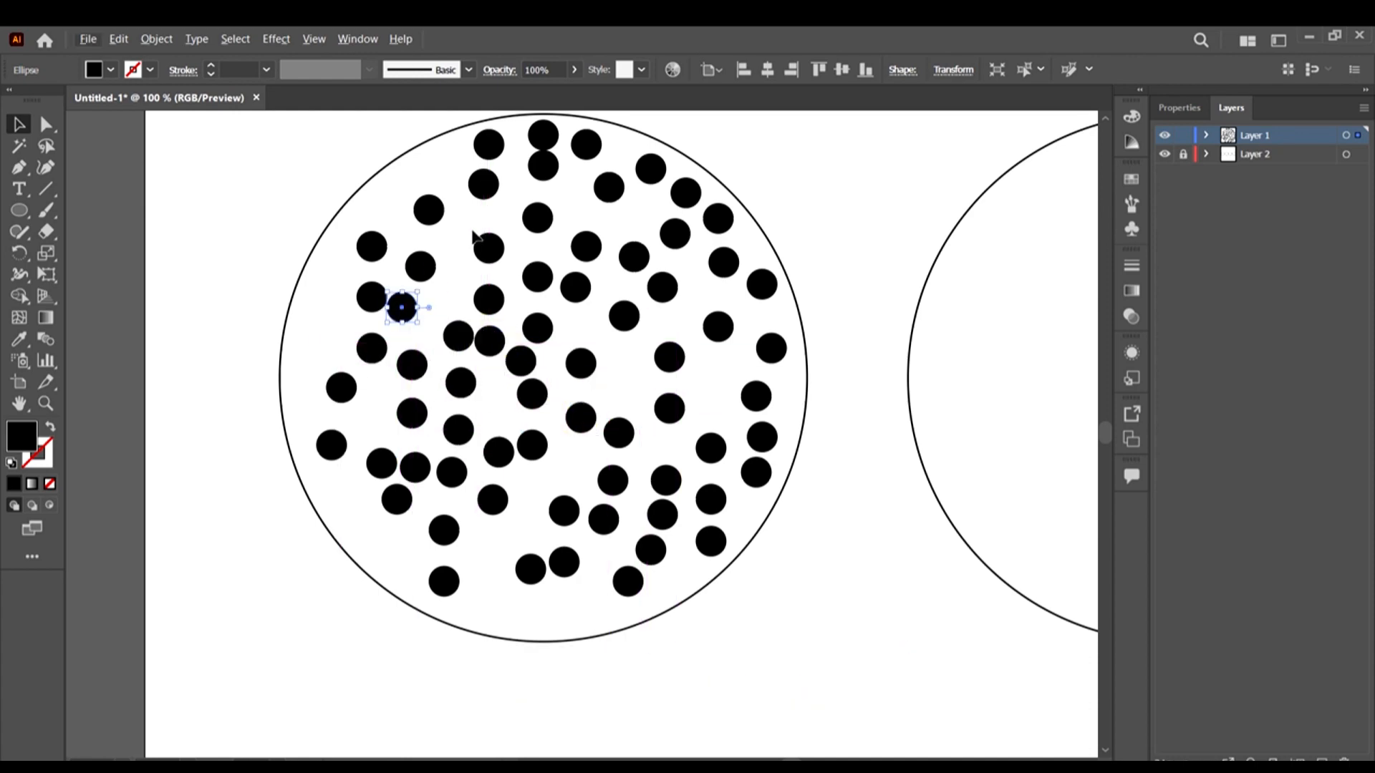
# Fill the last empty spots of the first circle with duplicated dots right up to its edge, and clear the selection
pyautogui.moveTo(469, 233); pyautogui.dragTo(375, 211)
pyautogui.click(426, 307)
pyautogui.moveTo(465, 203); pyautogui.dragTo(516, 200)
pyautogui.moveTo(424, 272); pyautogui.dragTo(742, 523)
pyautogui.keyDown('alt'); pyautogui.moveTo(741, 523); pyautogui.dragTo(632, 382); pyautogui.keyUp('alt')
pyautogui.keyDown('alt'); pyautogui.moveTo(632, 383); pyautogui.dragTo(633, 212); pyautogui.keyUp('alt')
pyautogui.scroll(-3, 559, 334)
pyautogui.click(622, 443)
pyautogui.hscroll(-3, 666, 449)
pyautogui.hscroll(5, 684, 422)
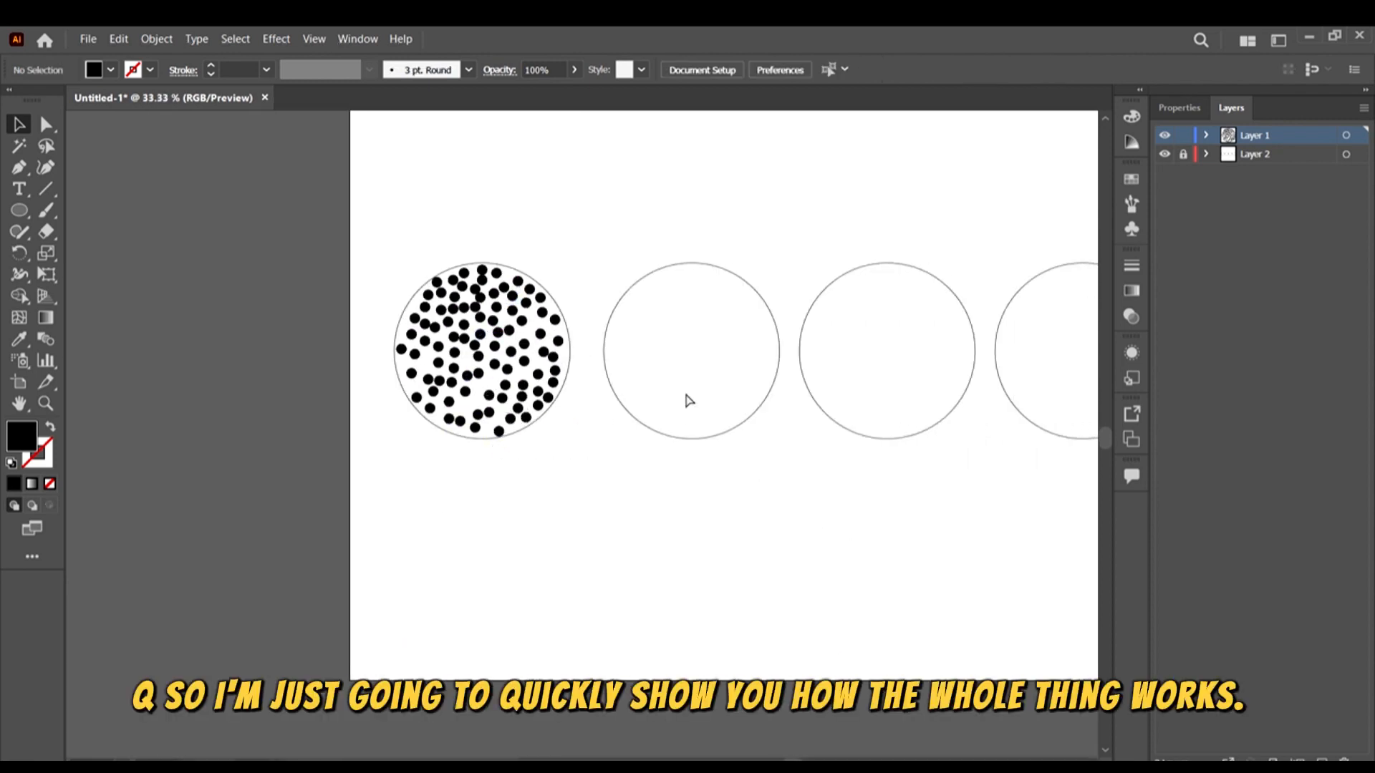
pyautogui.scroll(3, 683, 397)
pyautogui.hscroll(3, 684, 389)
pyautogui.scroll(-2, 601, 522)
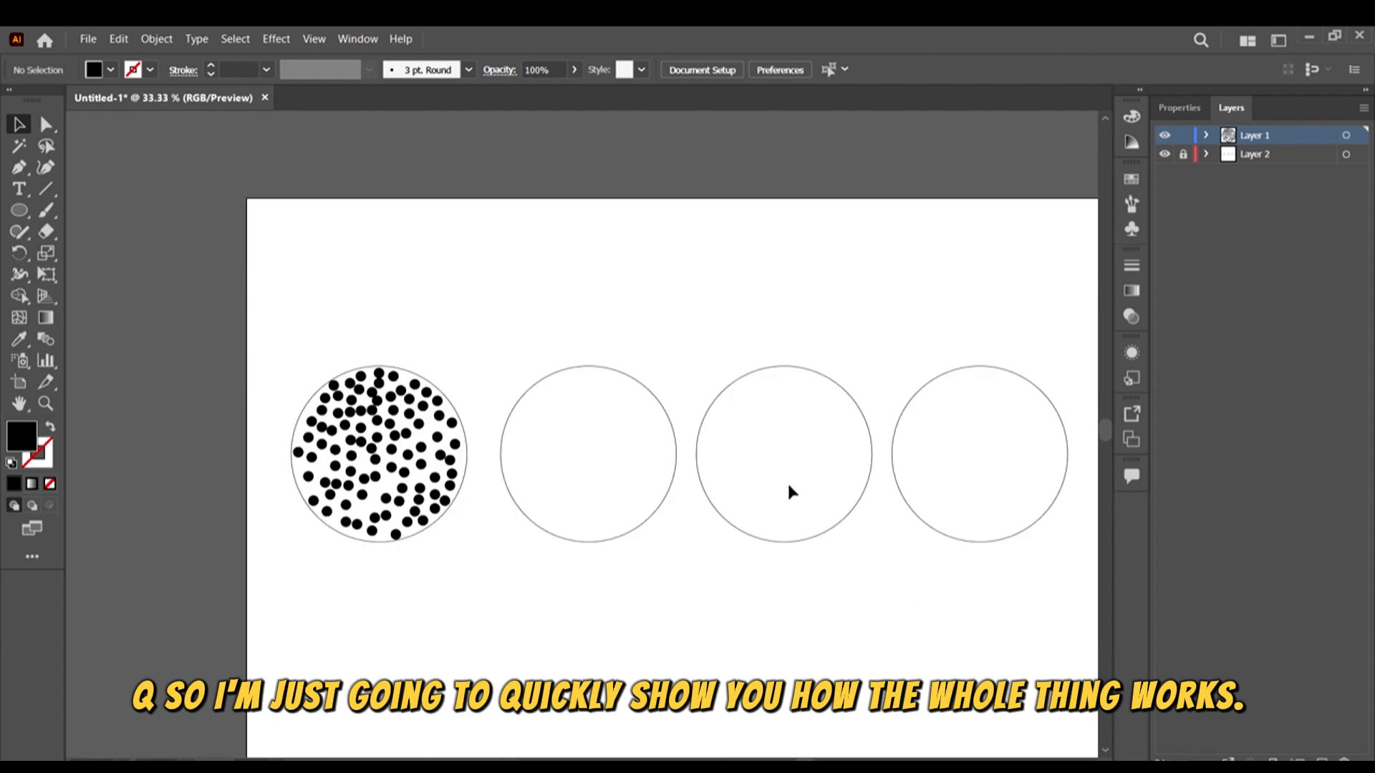
# Hide Layer 2 with the guide circles and select all the black dots
pyautogui.click(1164, 154)
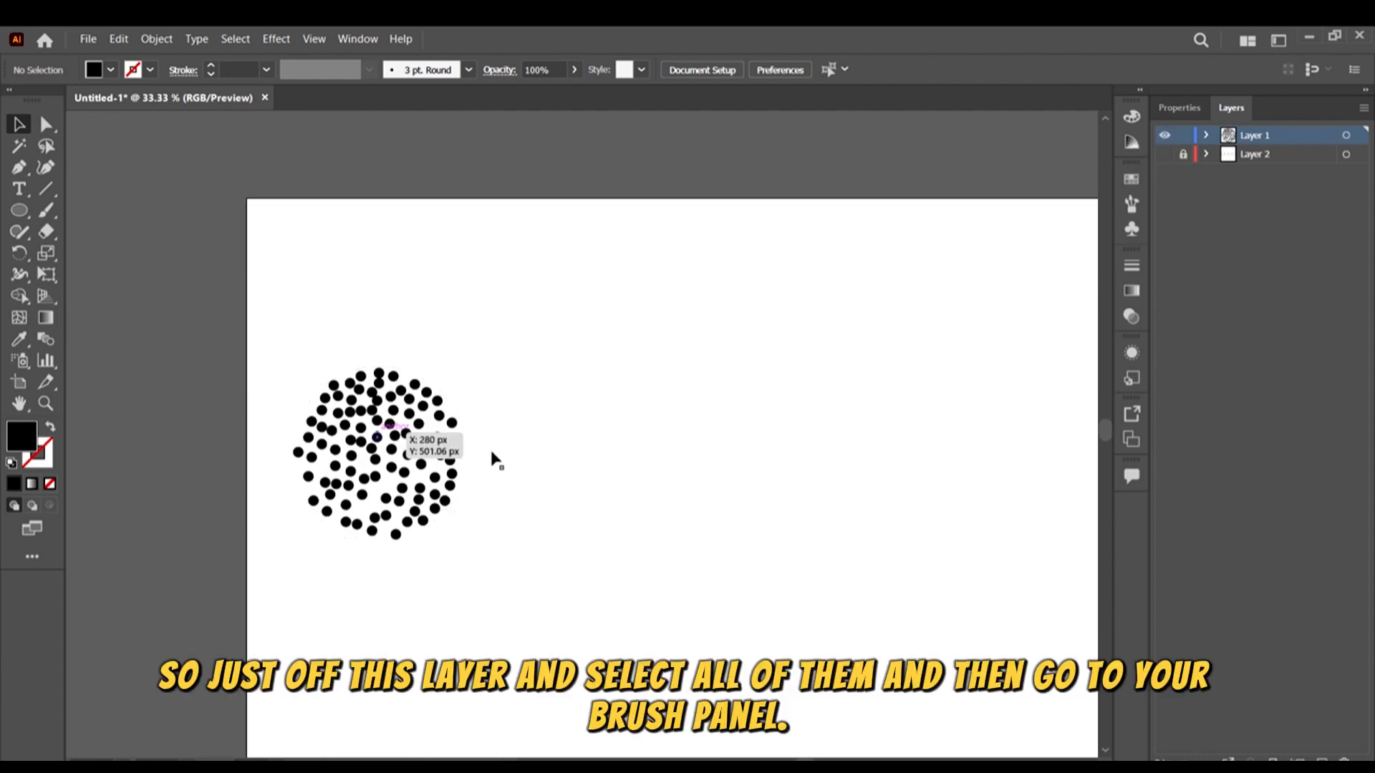
pyautogui.scroll(-2, 500, 385)
pyautogui.moveTo(547, 331); pyautogui.dragTo(467, 499)
pyautogui.scroll(4, 463, 377)
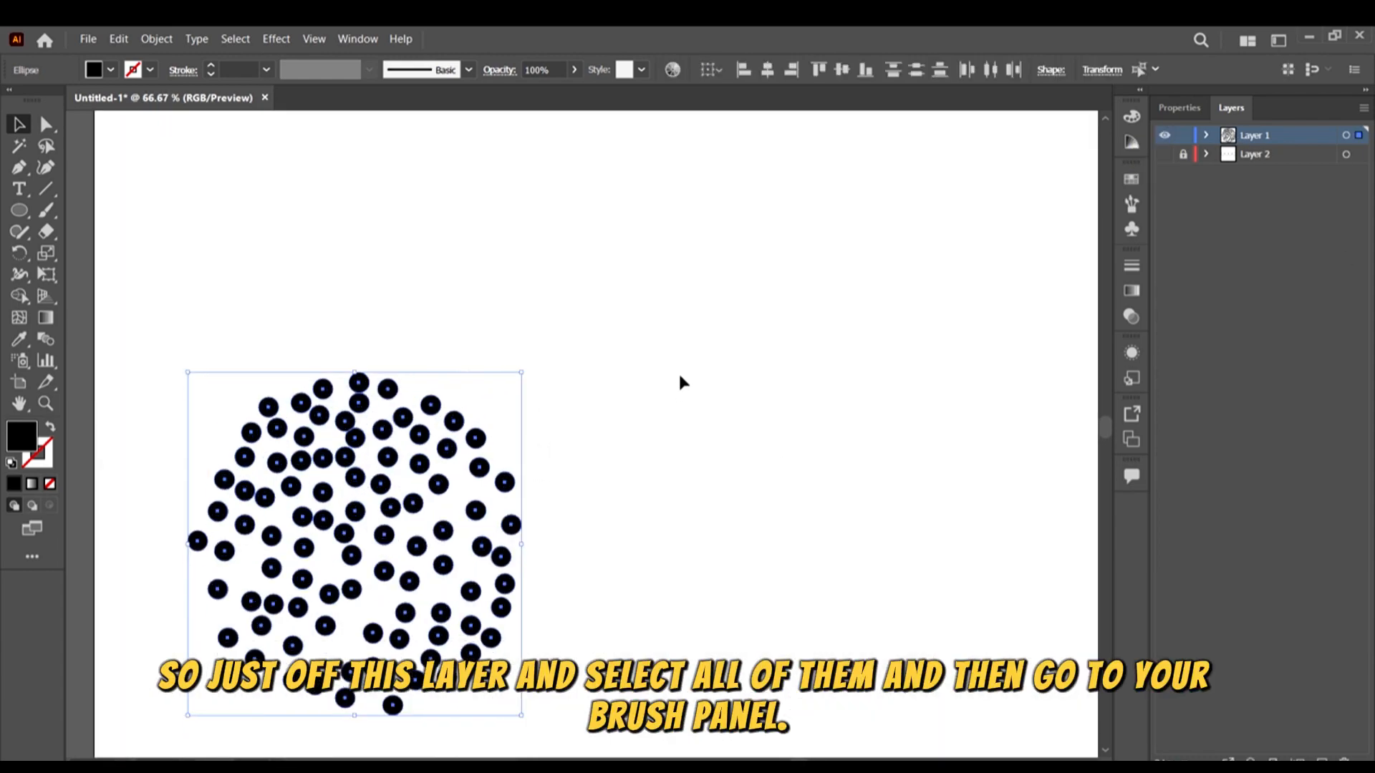
# Create a new Scatter Brush from the selected dots
pyautogui.click(1130, 204)
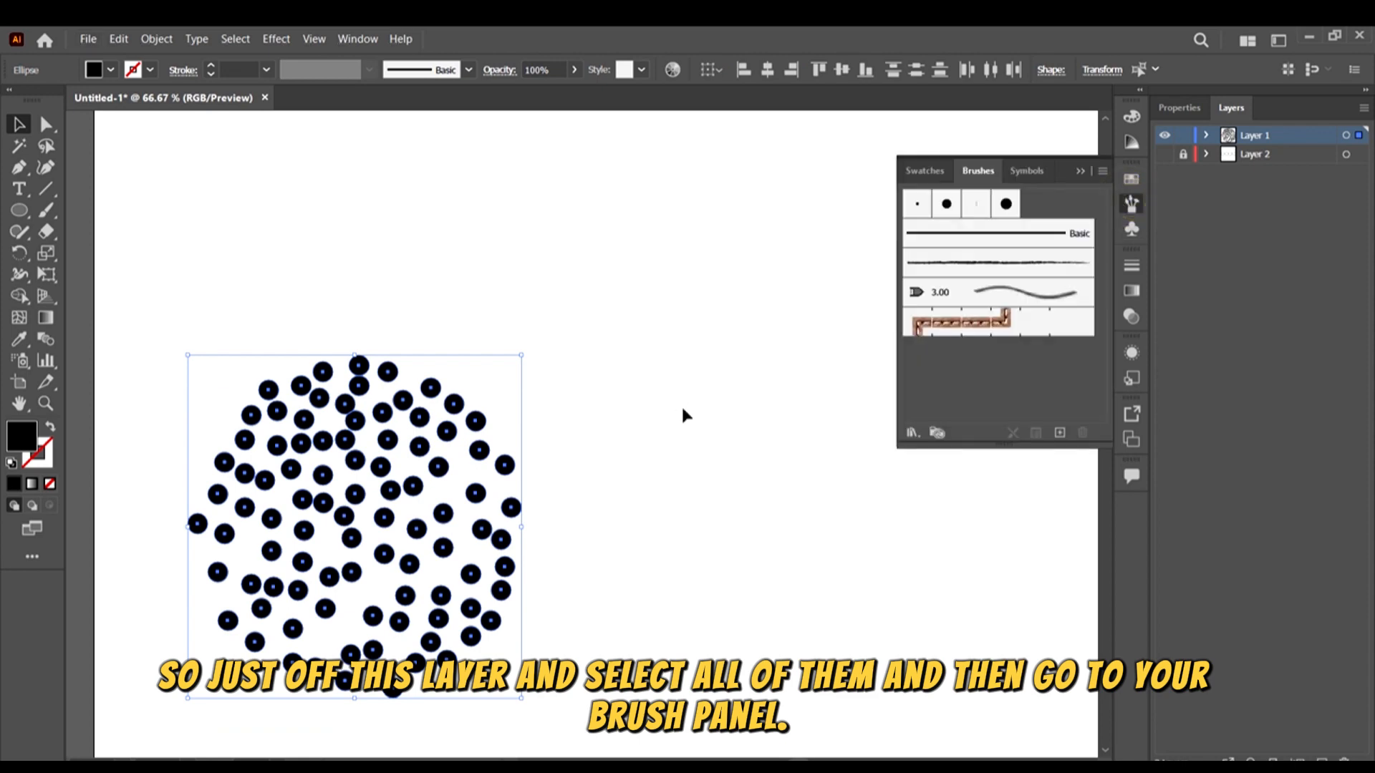
pyautogui.scroll(-2, 681, 416)
pyautogui.hscroll(-2, 716, 444)
pyautogui.scroll(-2, 800, 509)
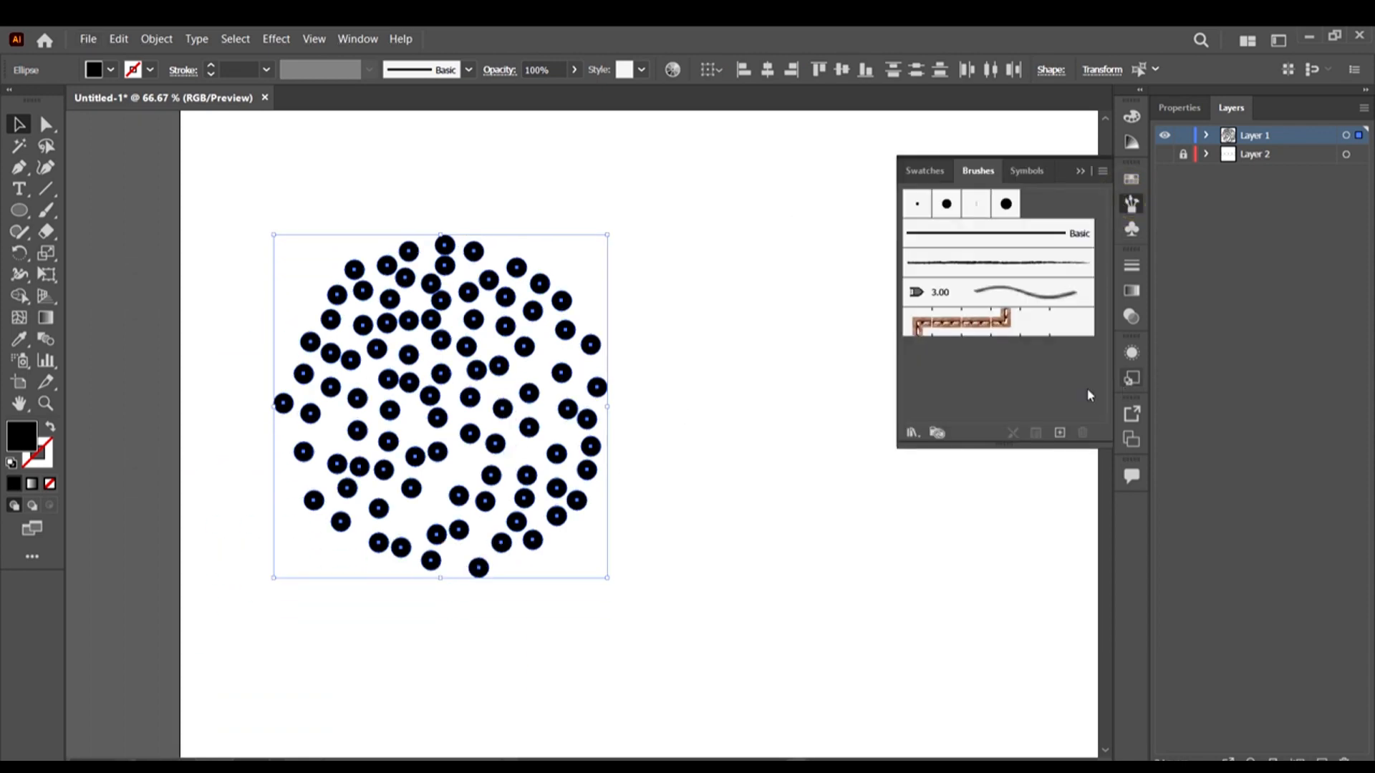
pyautogui.click(1060, 433)
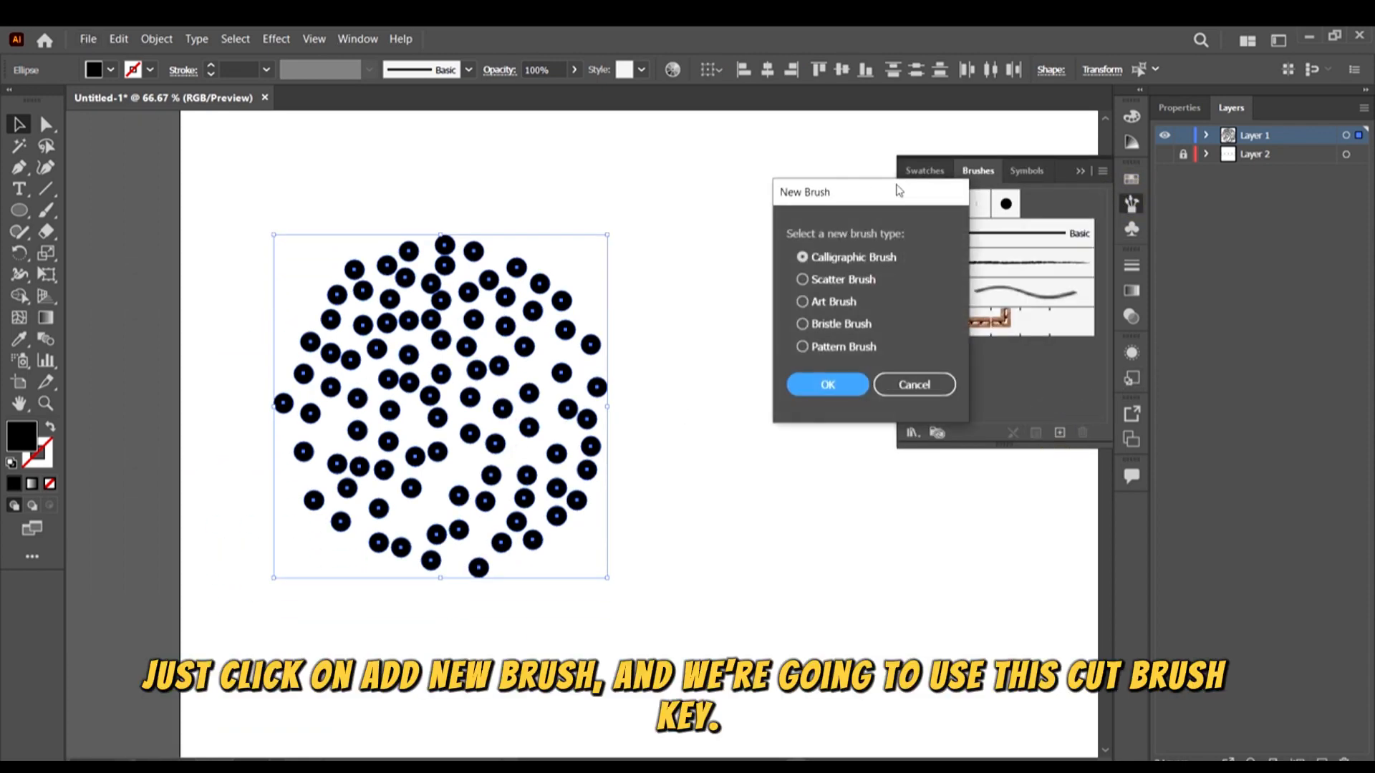
pyautogui.moveTo(899, 190); pyautogui.dragTo(862, 220)
pyautogui.click(801, 306)
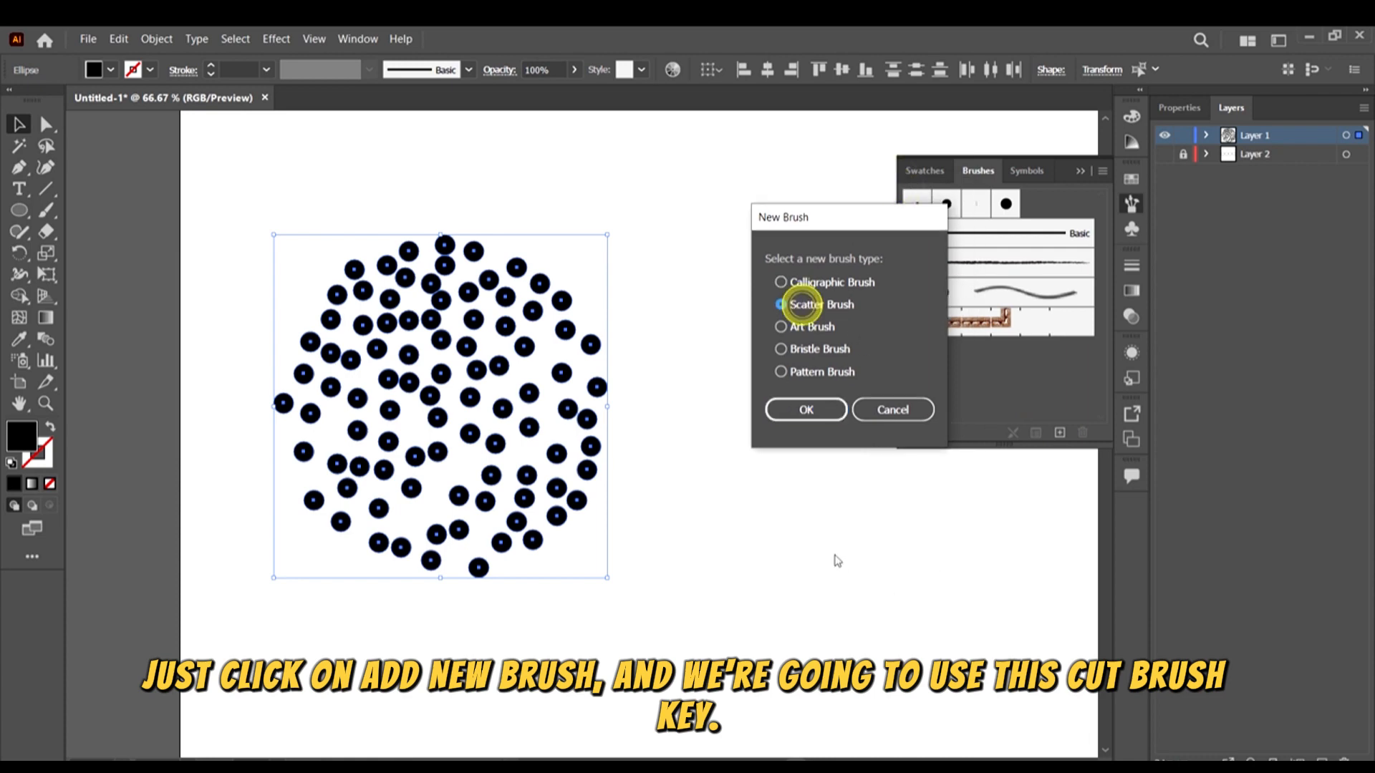
pyautogui.click(811, 410)
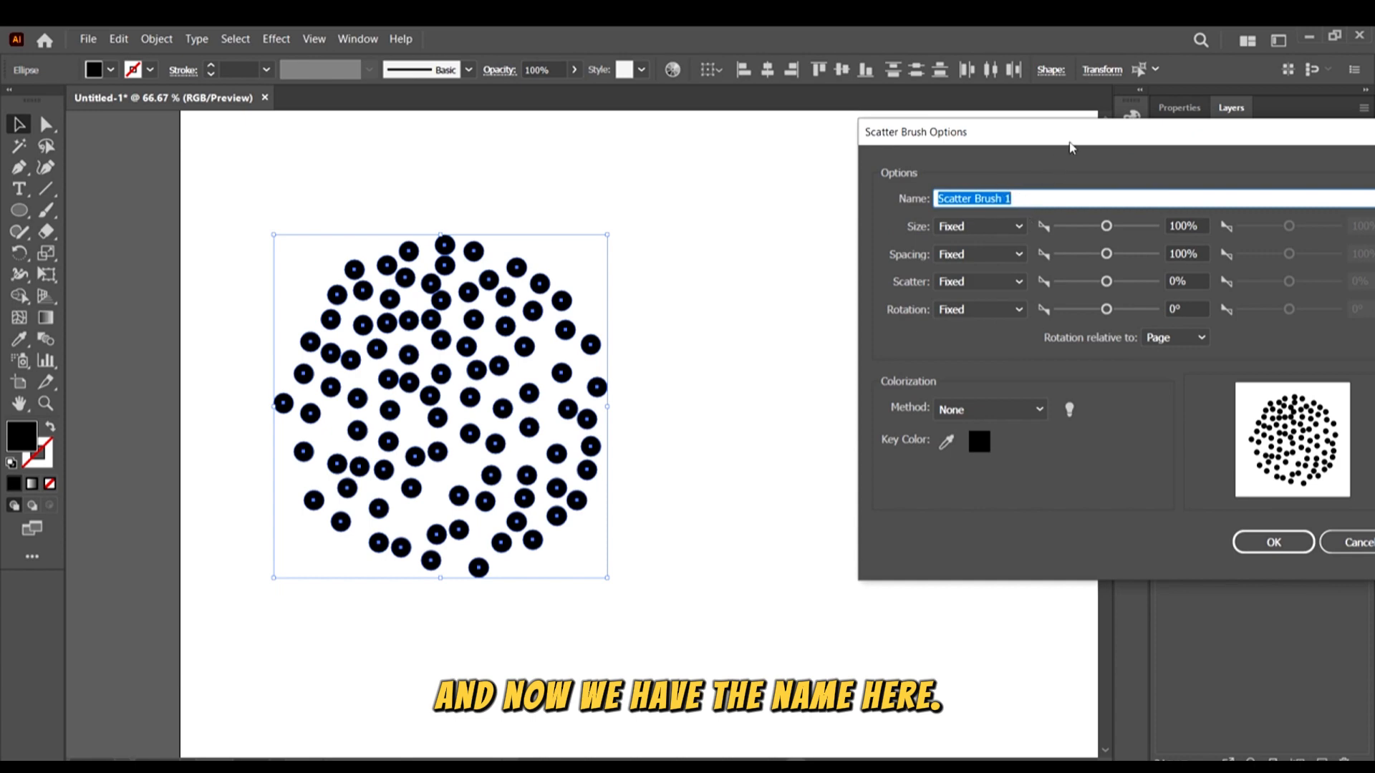
# Set the scatter brush's colorization method to Tints and save it with its default name
pyautogui.moveTo(1070, 147); pyautogui.dragTo(905, 167)
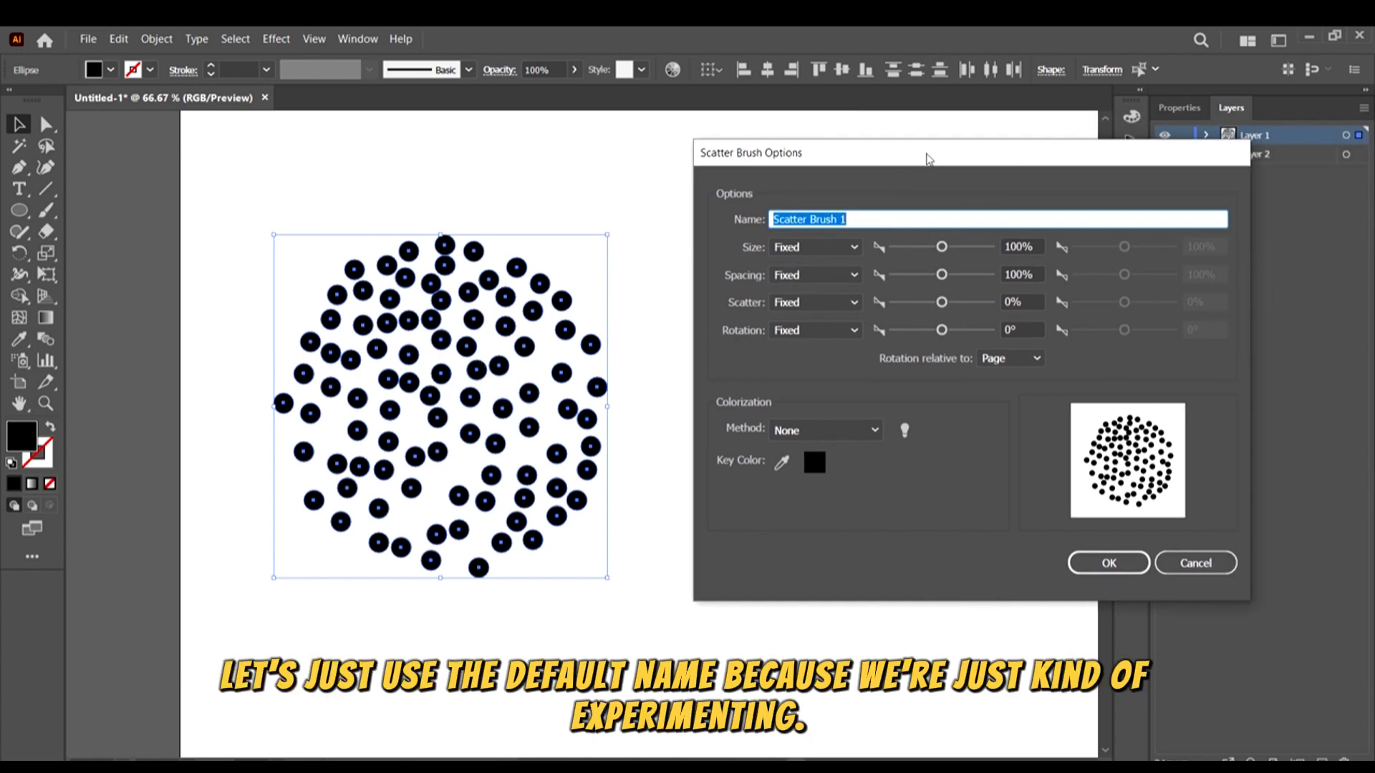
pyautogui.moveTo(929, 159); pyautogui.dragTo(914, 160)
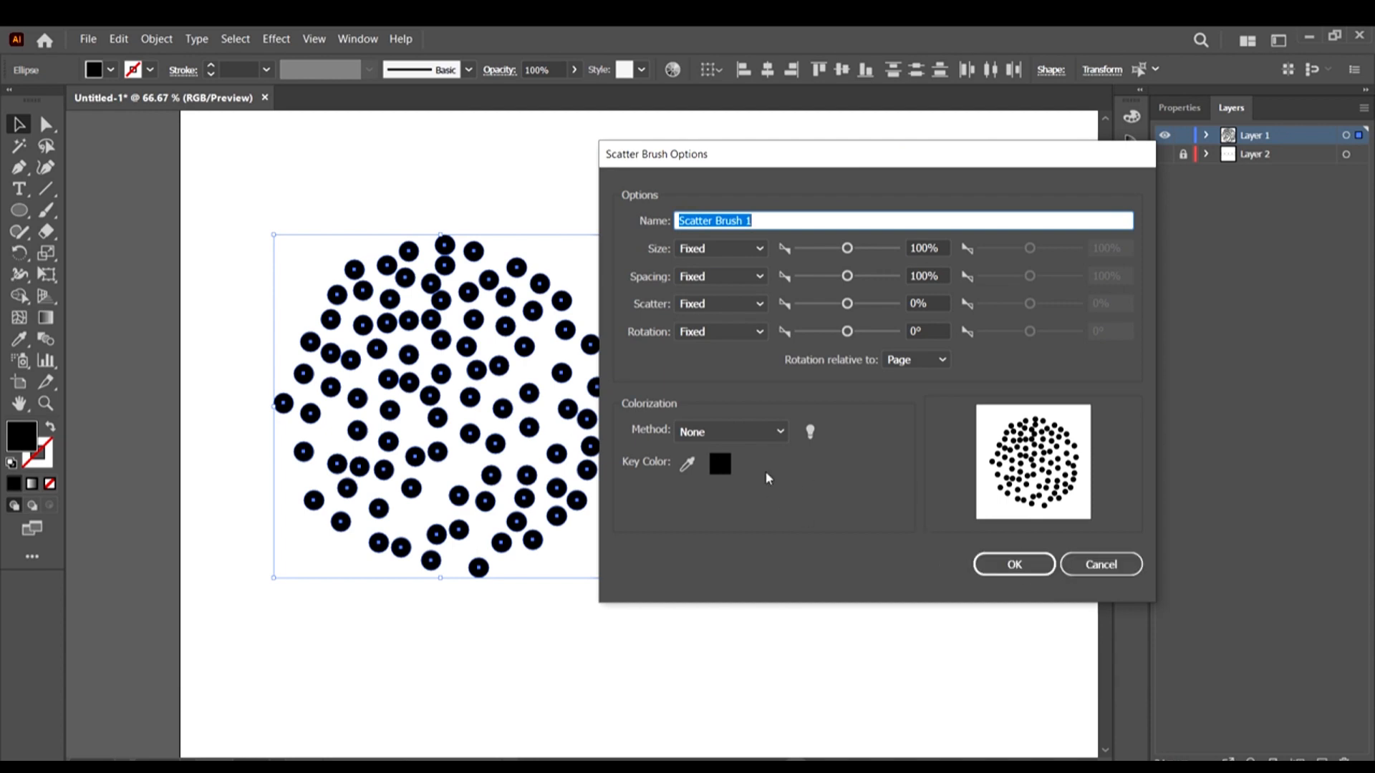
pyautogui.click(774, 431)
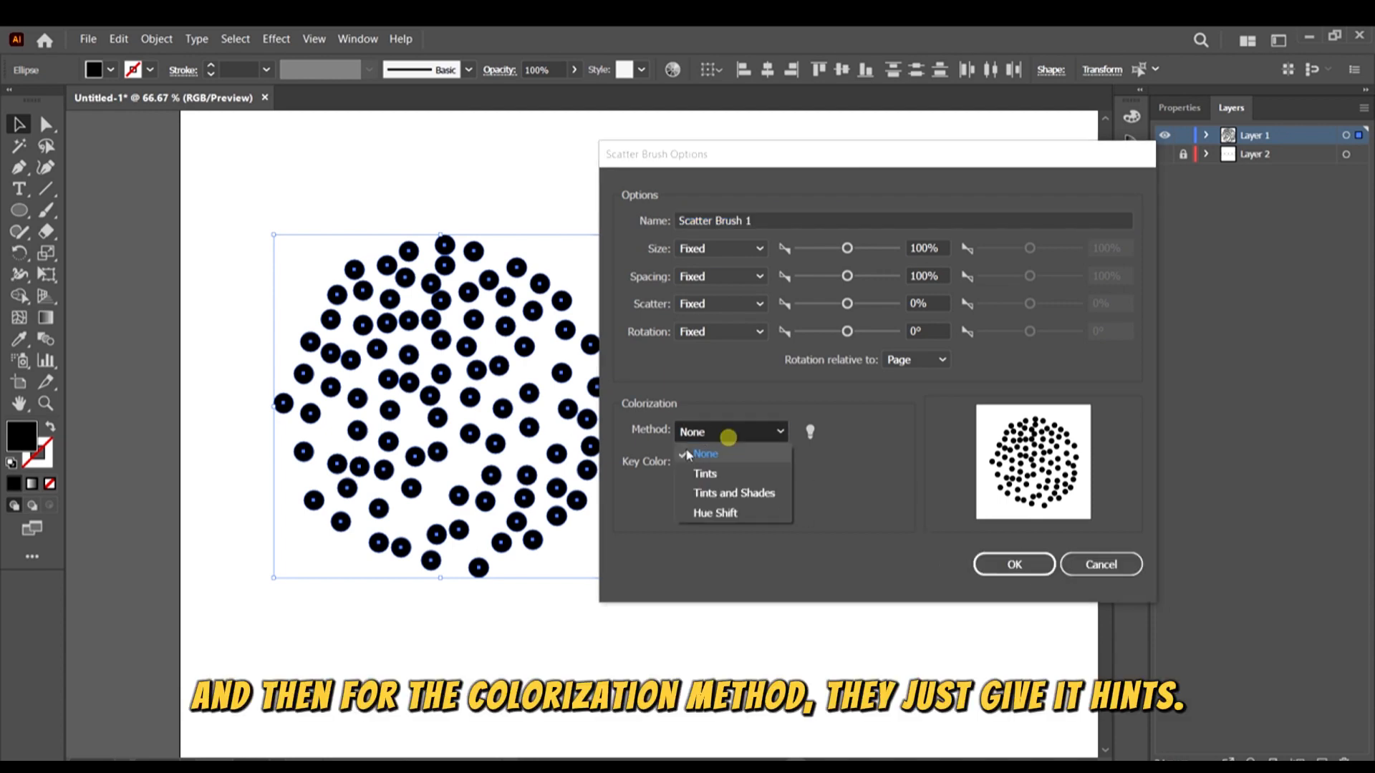
pyautogui.click(736, 477)
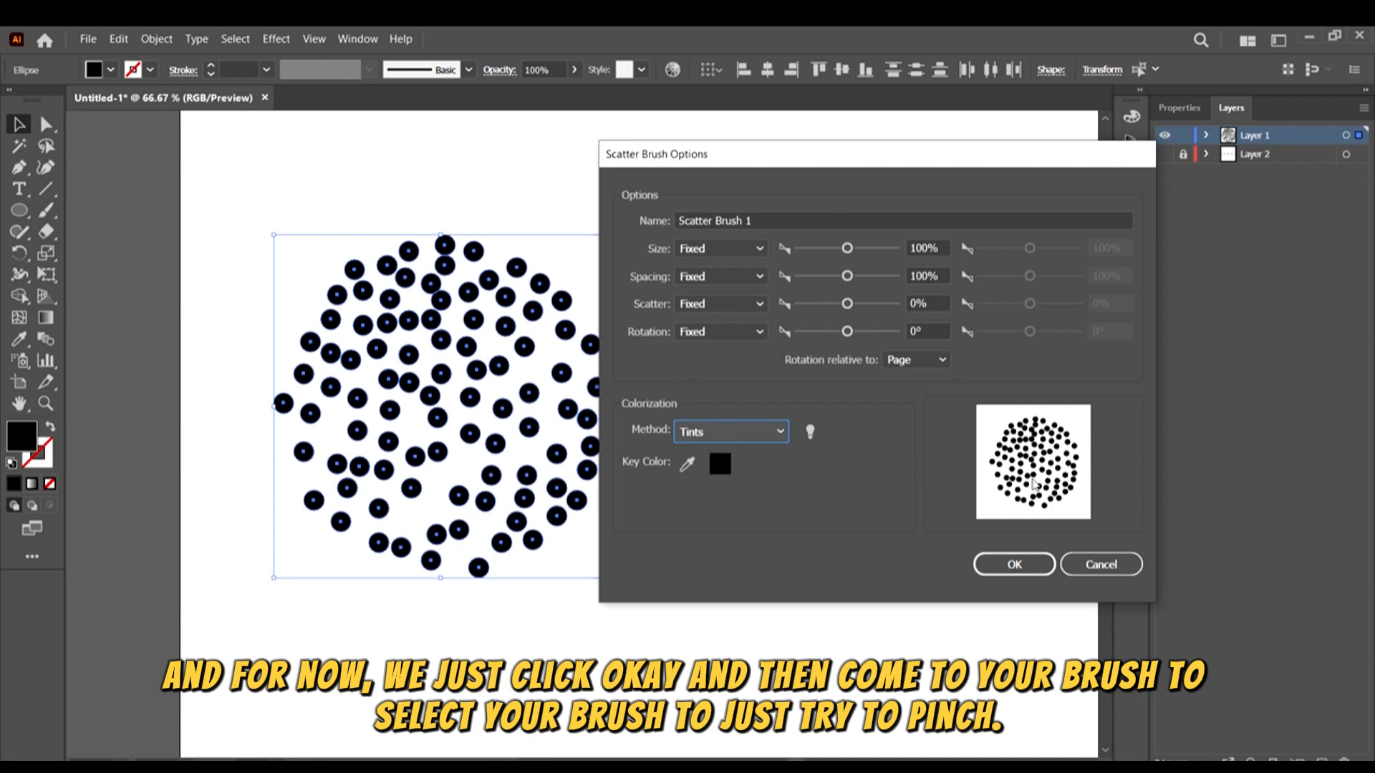
pyautogui.click(1015, 565)
# Paint a winding test stroke with the new dotted scatter brush beside the dot circle
pyautogui.hotkey('ctrl', '-')
pyautogui.hotkey('ctrl', '-')
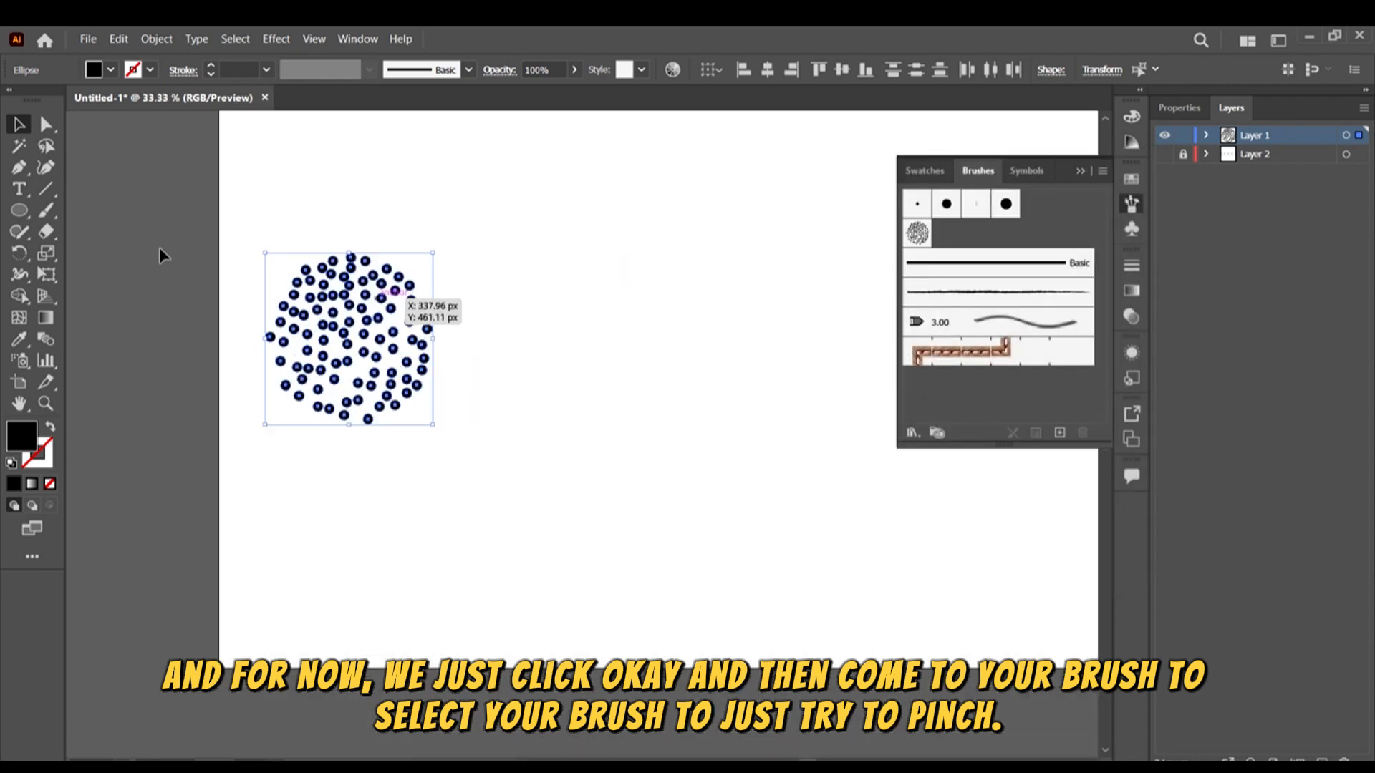
pyautogui.click(45, 210)
pyautogui.hscroll(3, 469, 344)
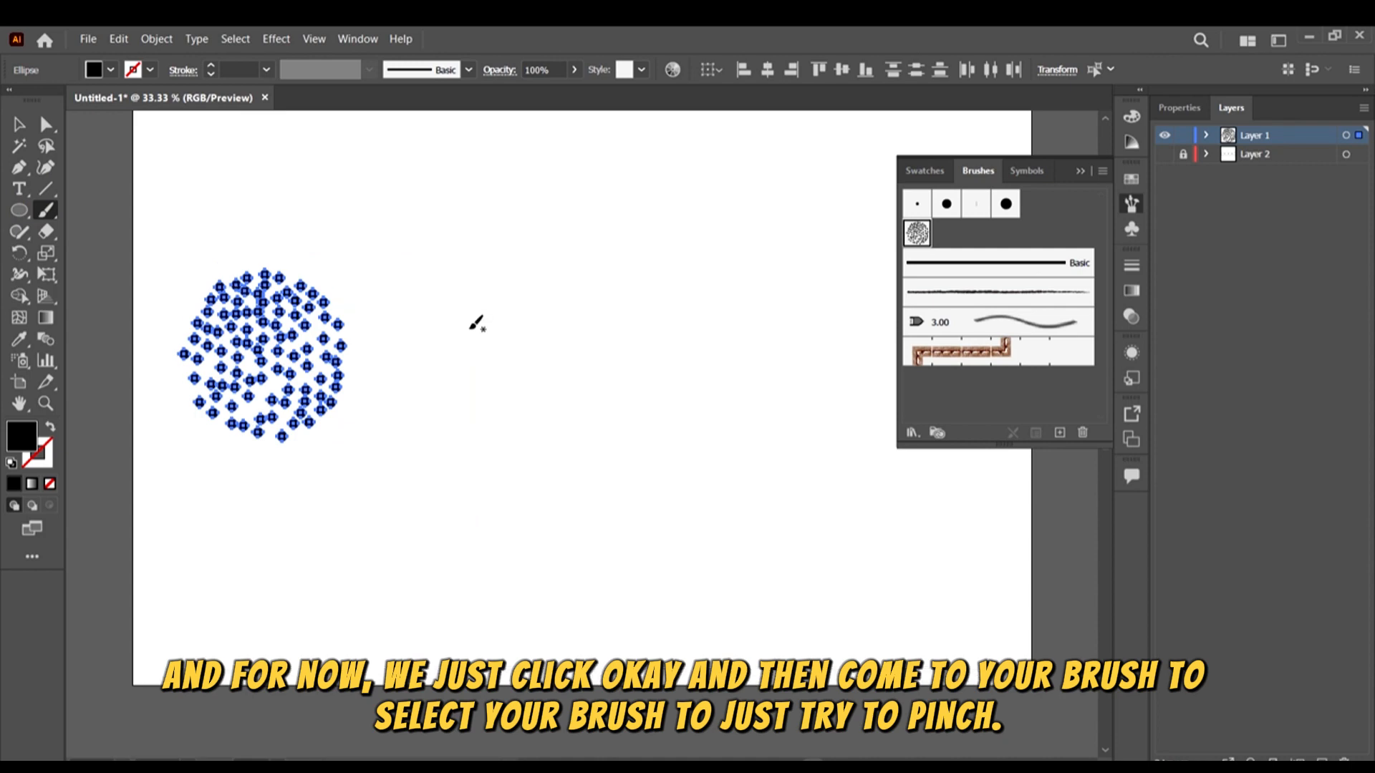
pyautogui.scroll(2, 471, 328)
pyautogui.moveTo(742, 529); pyautogui.dragTo(744, 527)
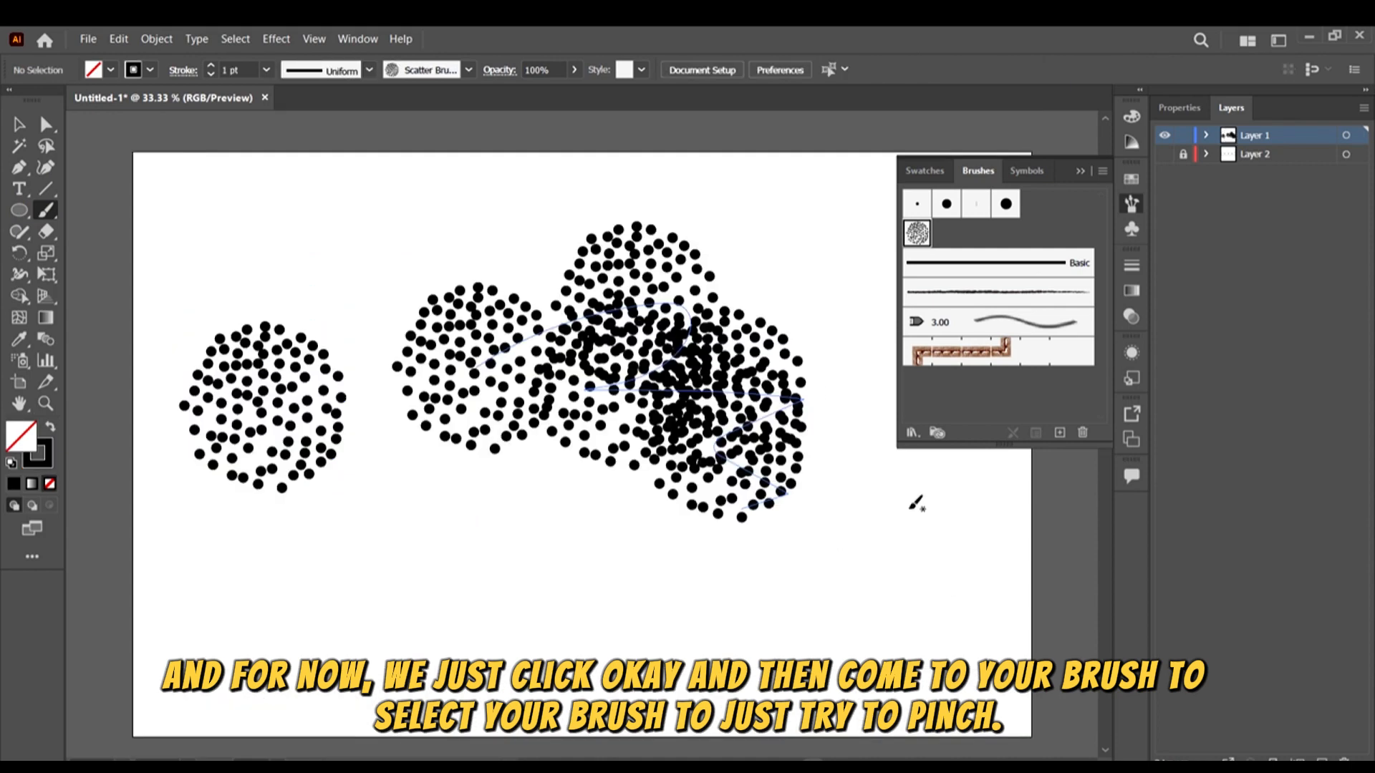
# Select the painted test stroke and open the options of the dotted scatter brush
pyautogui.scroll(-2, 674, 410)
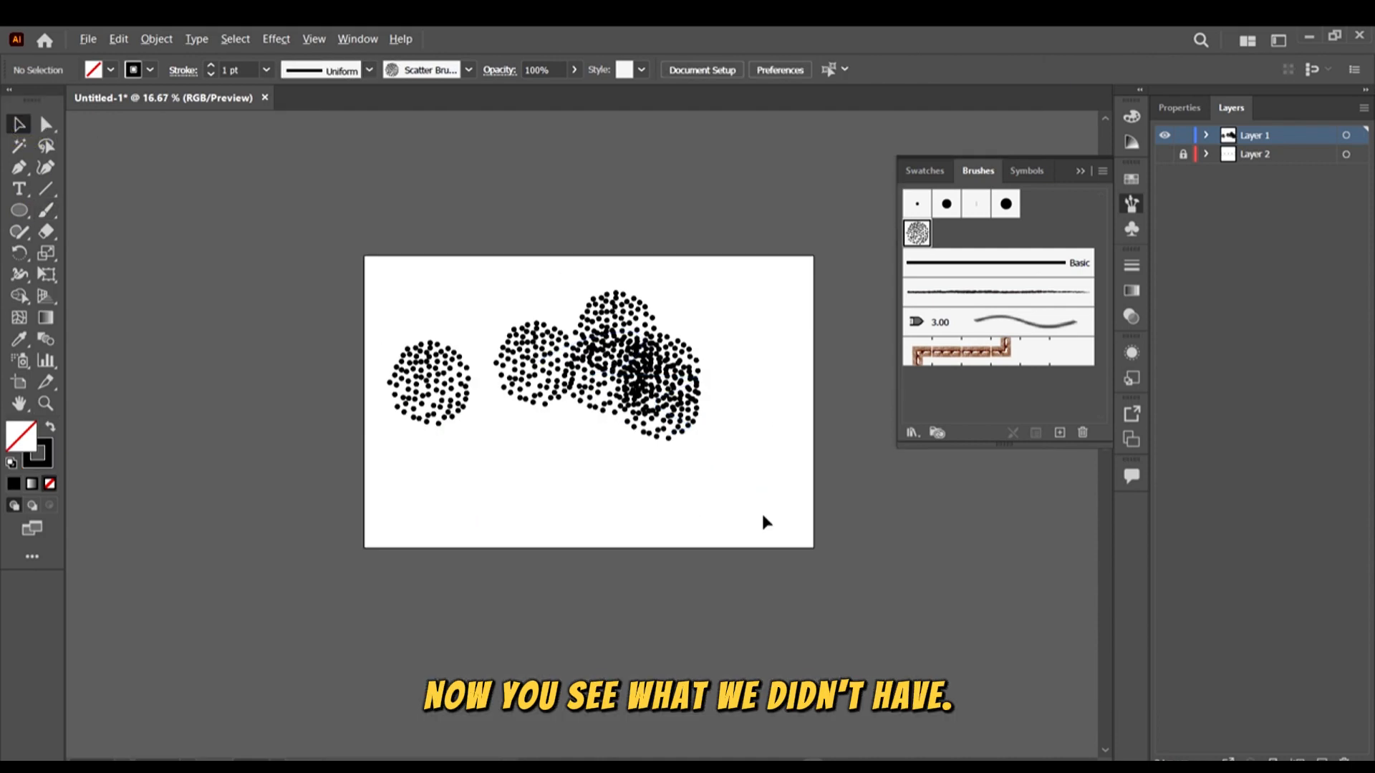
pyautogui.click(765, 513)
pyautogui.scroll(3, 746, 452)
pyautogui.scroll(-2, 714, 438)
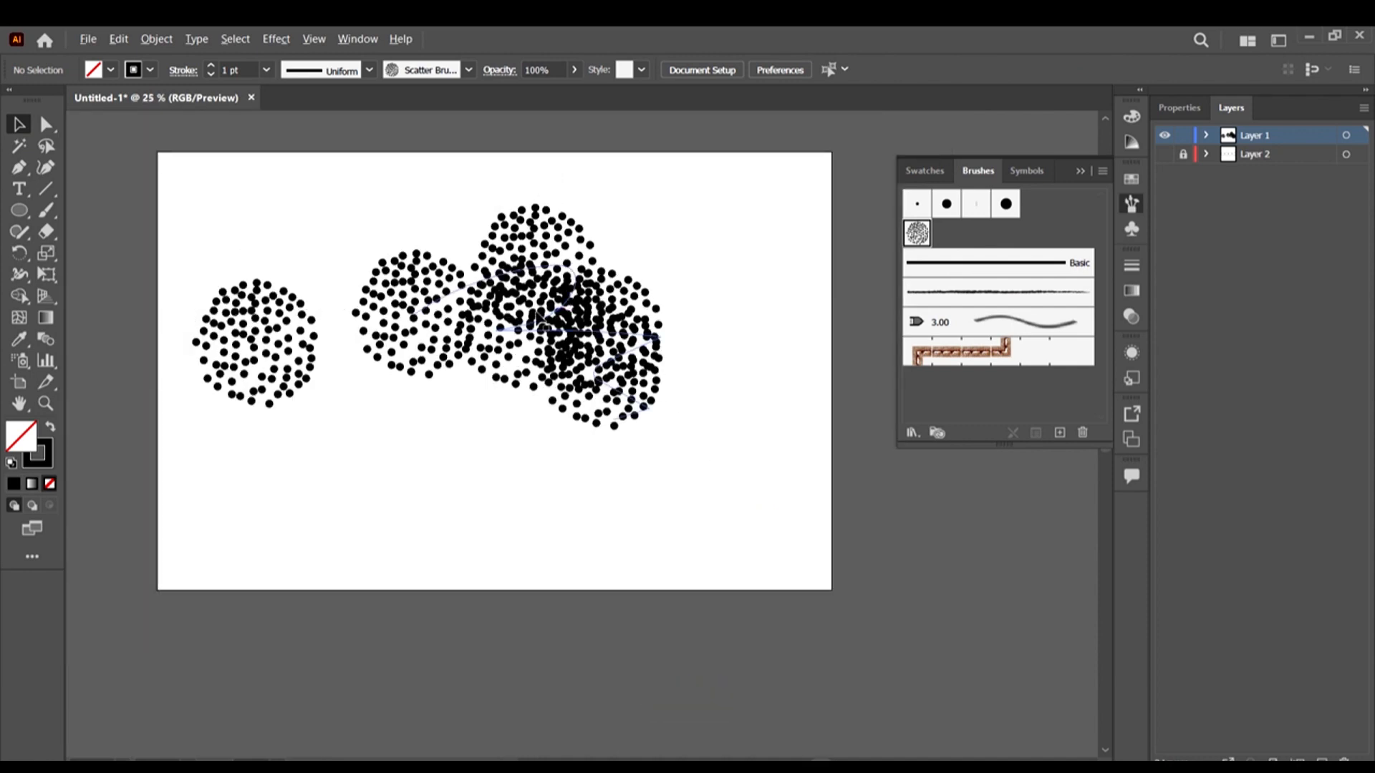
pyautogui.scroll(1, 536, 313)
pyautogui.click(538, 315)
pyautogui.doubleClick(918, 231)
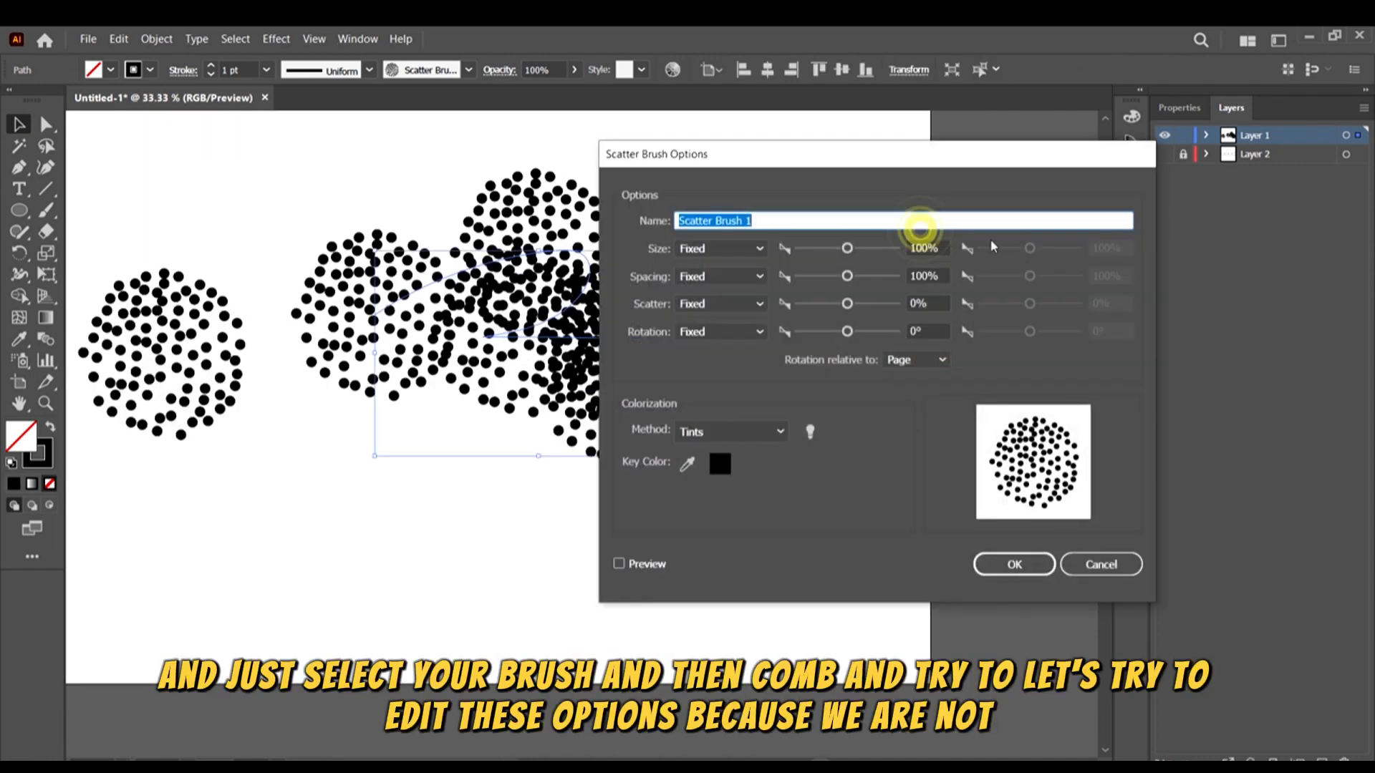
pyautogui.moveTo(793, 148); pyautogui.dragTo(969, 86)
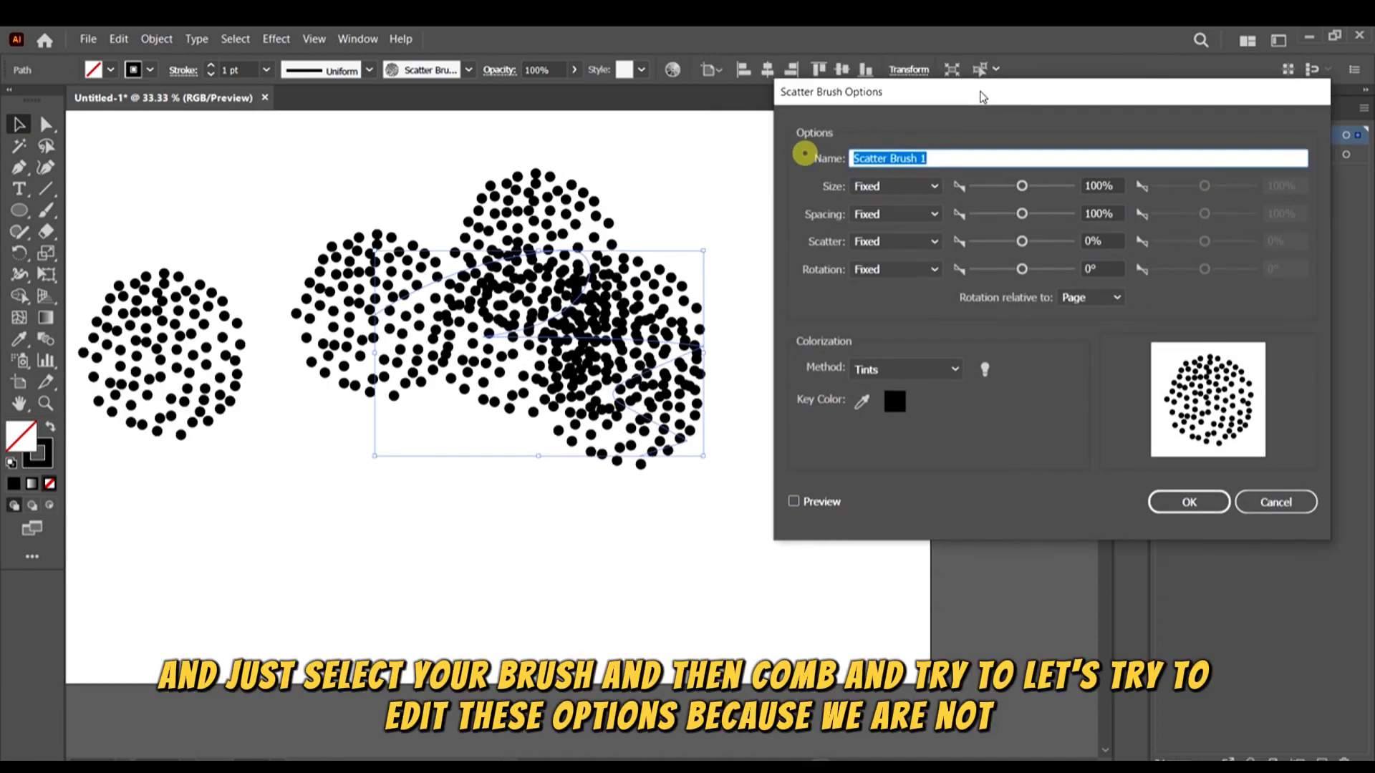
# Set the brush's Size, Spacing, Scatter and Rotation variation to Random
pyautogui.click(897, 187)
pyautogui.click(904, 227)
pyautogui.click(909, 213)
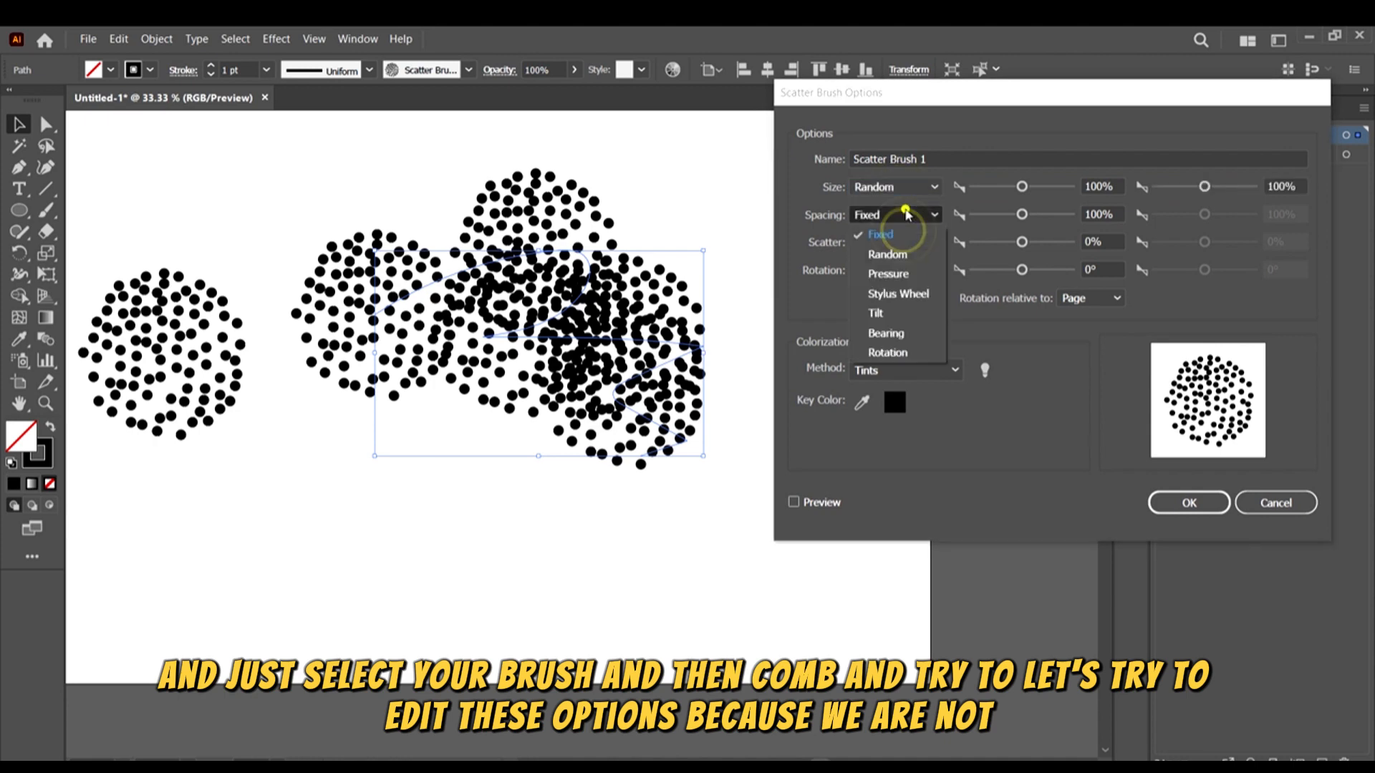
pyautogui.click(910, 247)
pyautogui.click(909, 247)
pyautogui.click(900, 281)
pyautogui.click(901, 272)
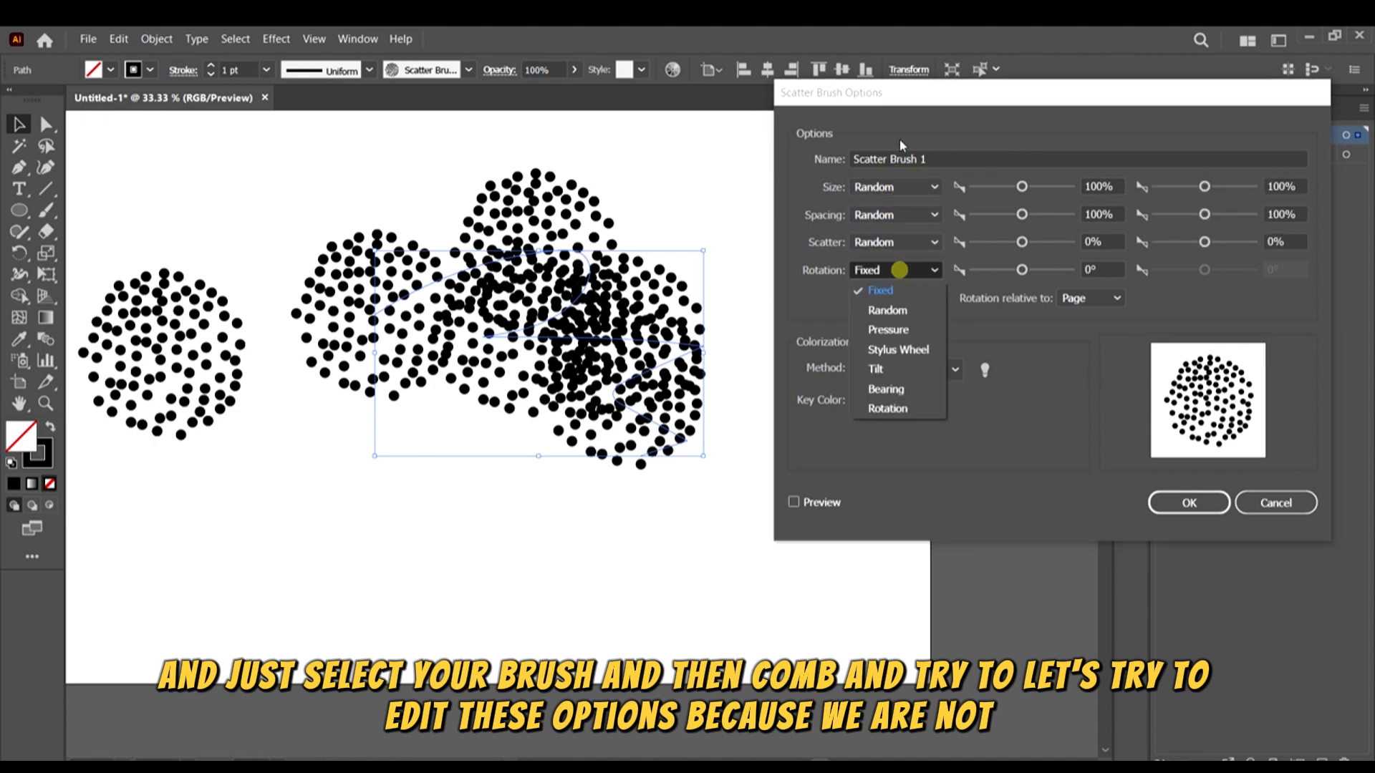
pyautogui.click(915, 313)
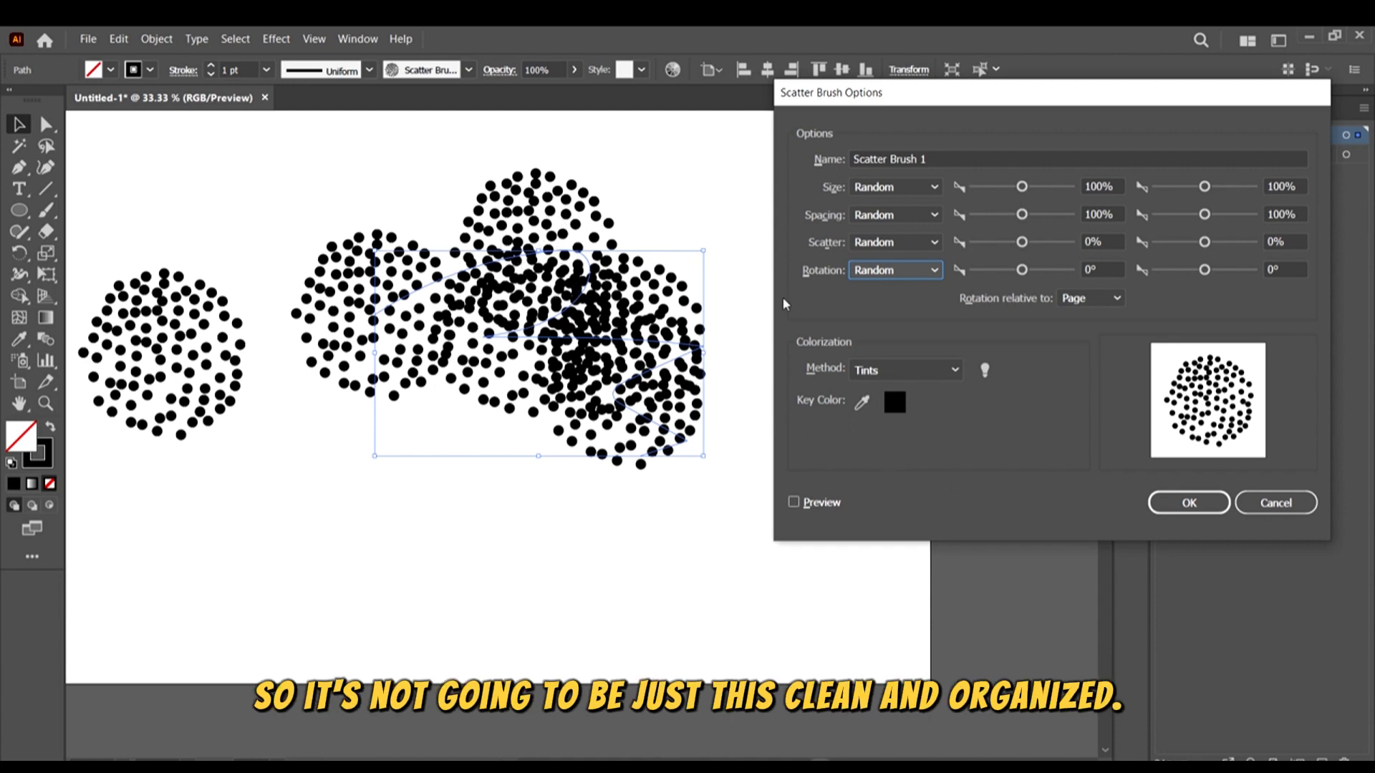
pyautogui.moveTo(1006, 93); pyautogui.dragTo(1014, 123)
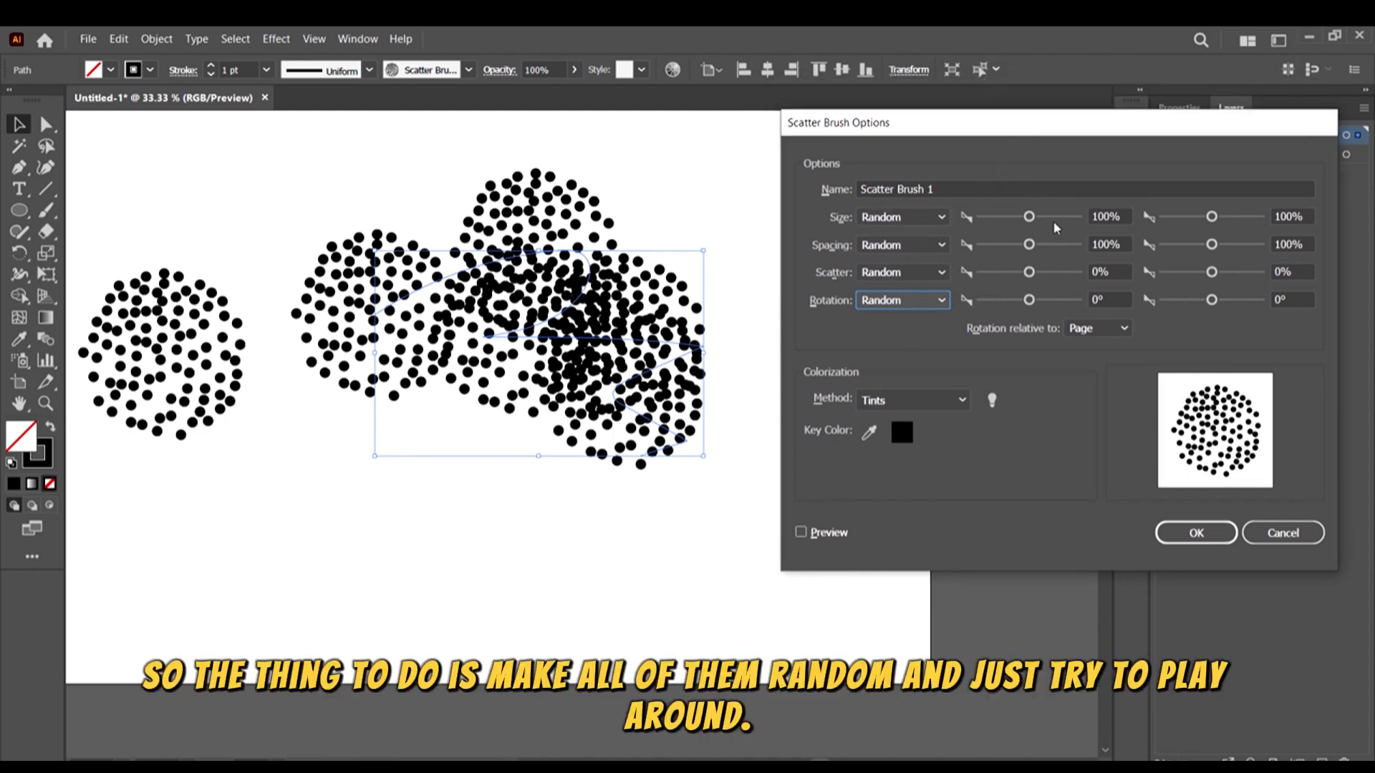
# Turn on the preview, and set the first Size value to 87% and the Spacing range to 18% and 95%
pyautogui.moveTo(1029, 217)
pyautogui.mouseDown()
pyautogui.moveTo(1036, 227)
pyautogui.moveTo(1026, 222)
pyautogui.mouseUp()
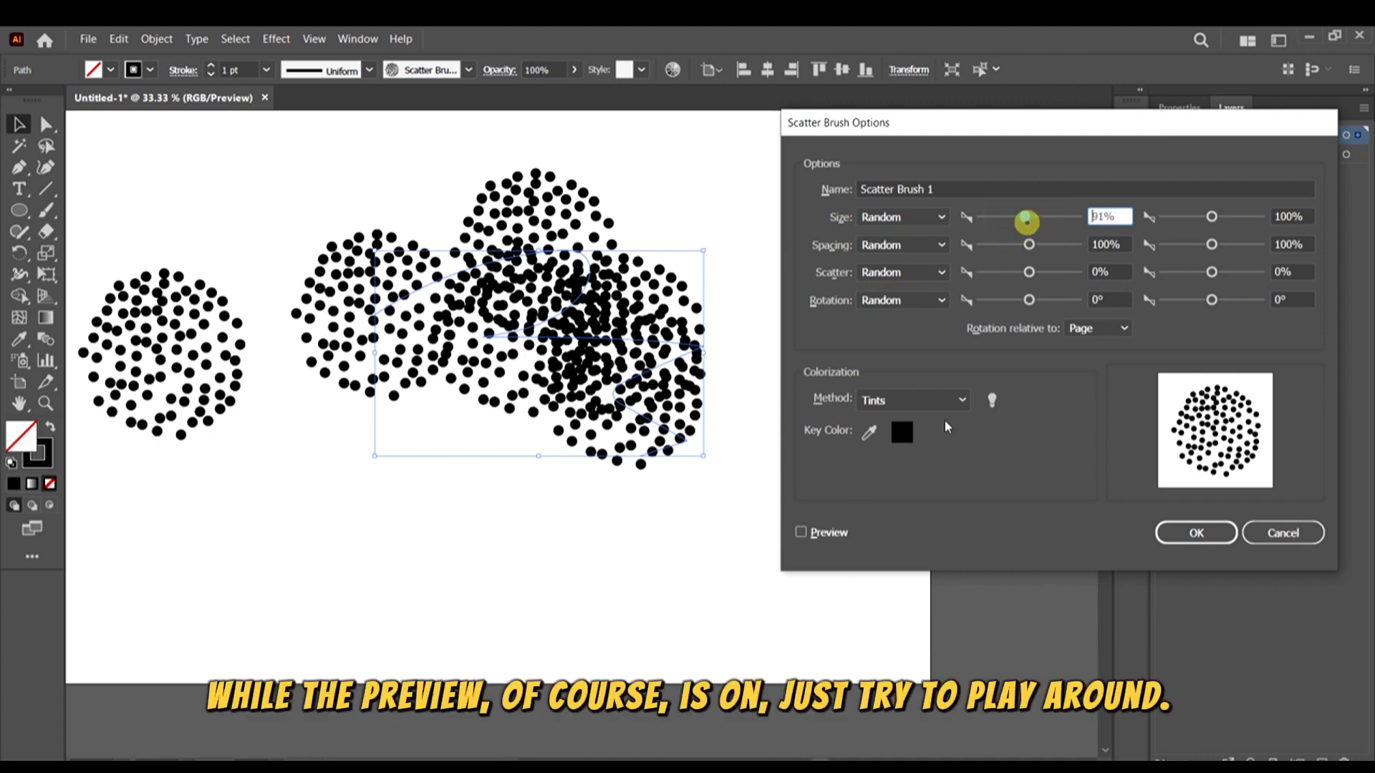
pyautogui.click(801, 532)
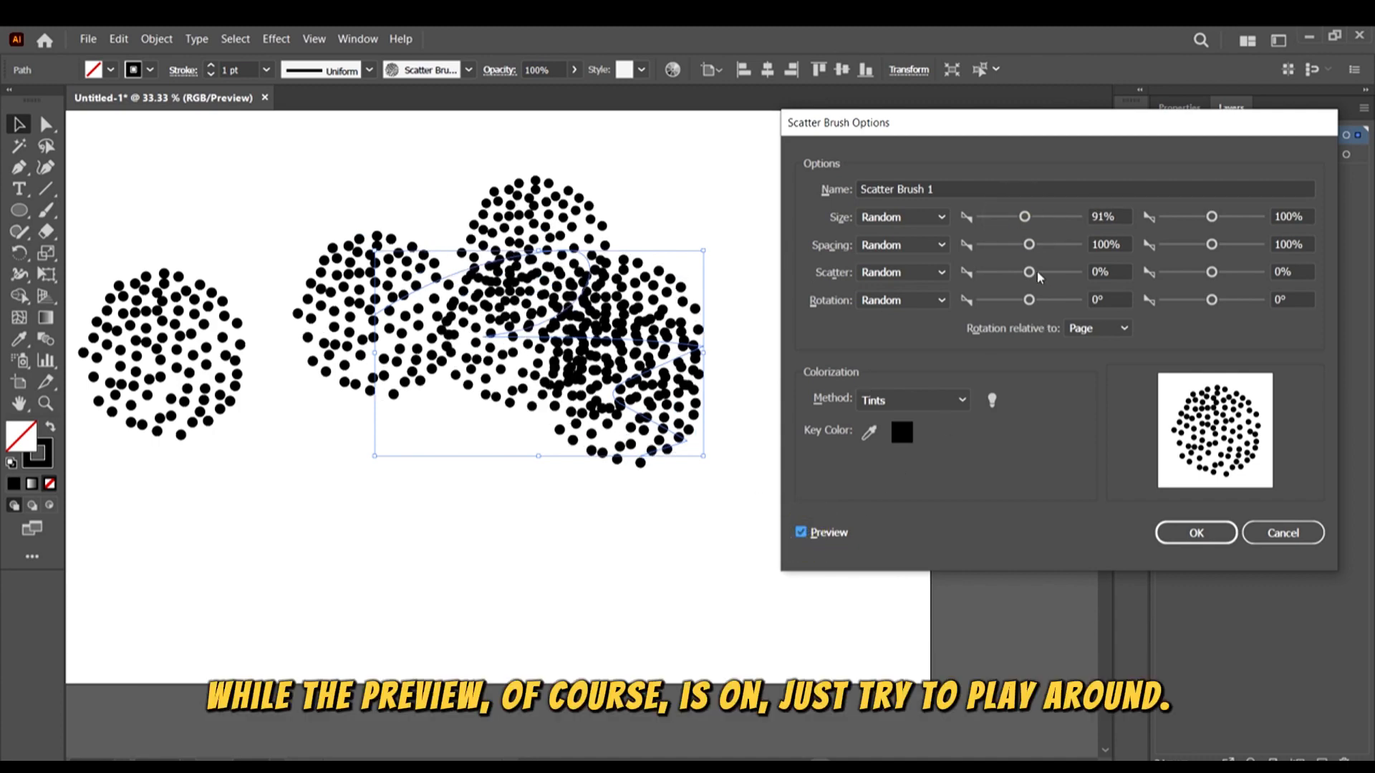
pyautogui.moveTo(1024, 221); pyautogui.dragTo(985, 247)
pyautogui.moveTo(1210, 245); pyautogui.dragTo(1207, 248)
# Set the brush's Scatter range to -32% and -48%, and its first Rotation value to -67°
pyautogui.moveTo(1028, 273)
pyautogui.mouseDown()
pyautogui.moveTo(1015, 276)
pyautogui.moveTo(1031, 281)
pyautogui.mouseUp()
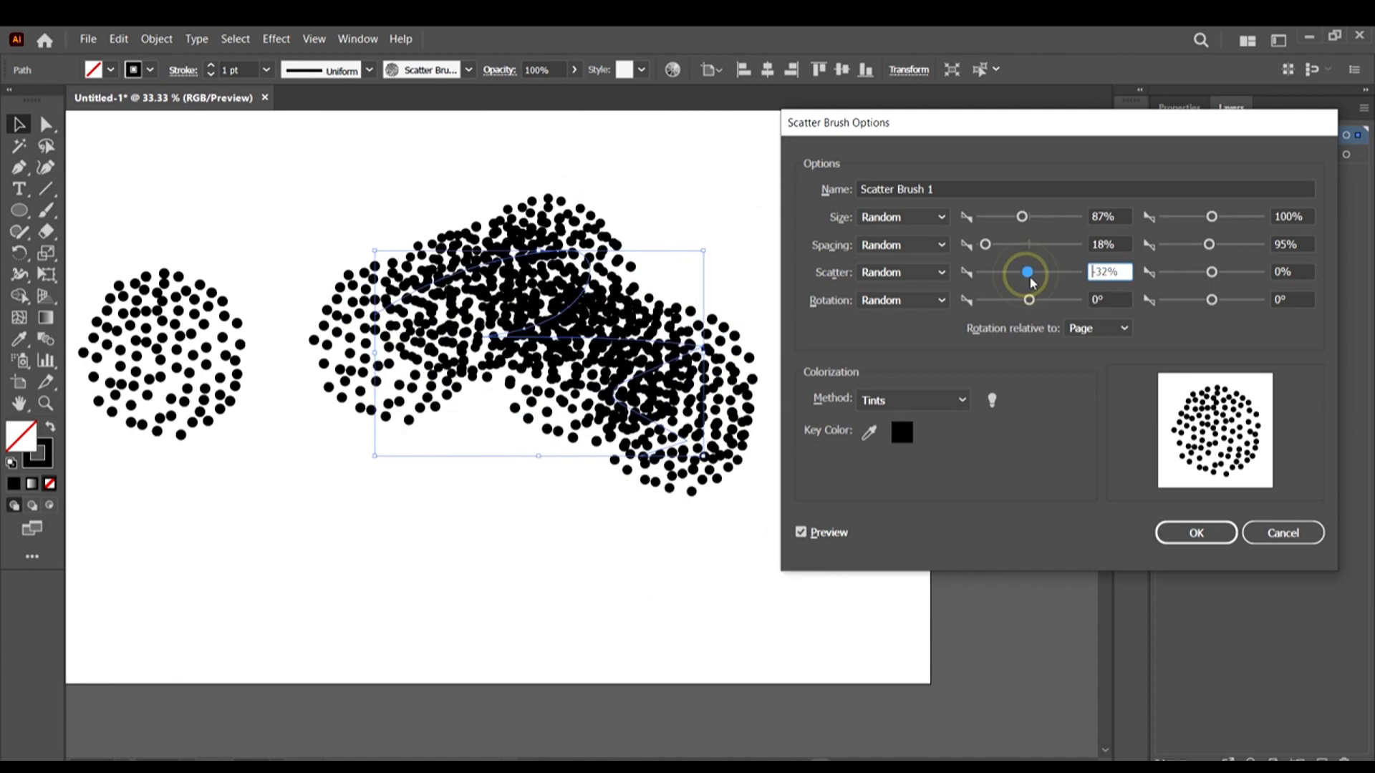
pyautogui.moveTo(1210, 278)
pyautogui.mouseDown()
pyautogui.moveTo(1222, 282)
pyautogui.moveTo(1211, 284)
pyautogui.mouseUp()
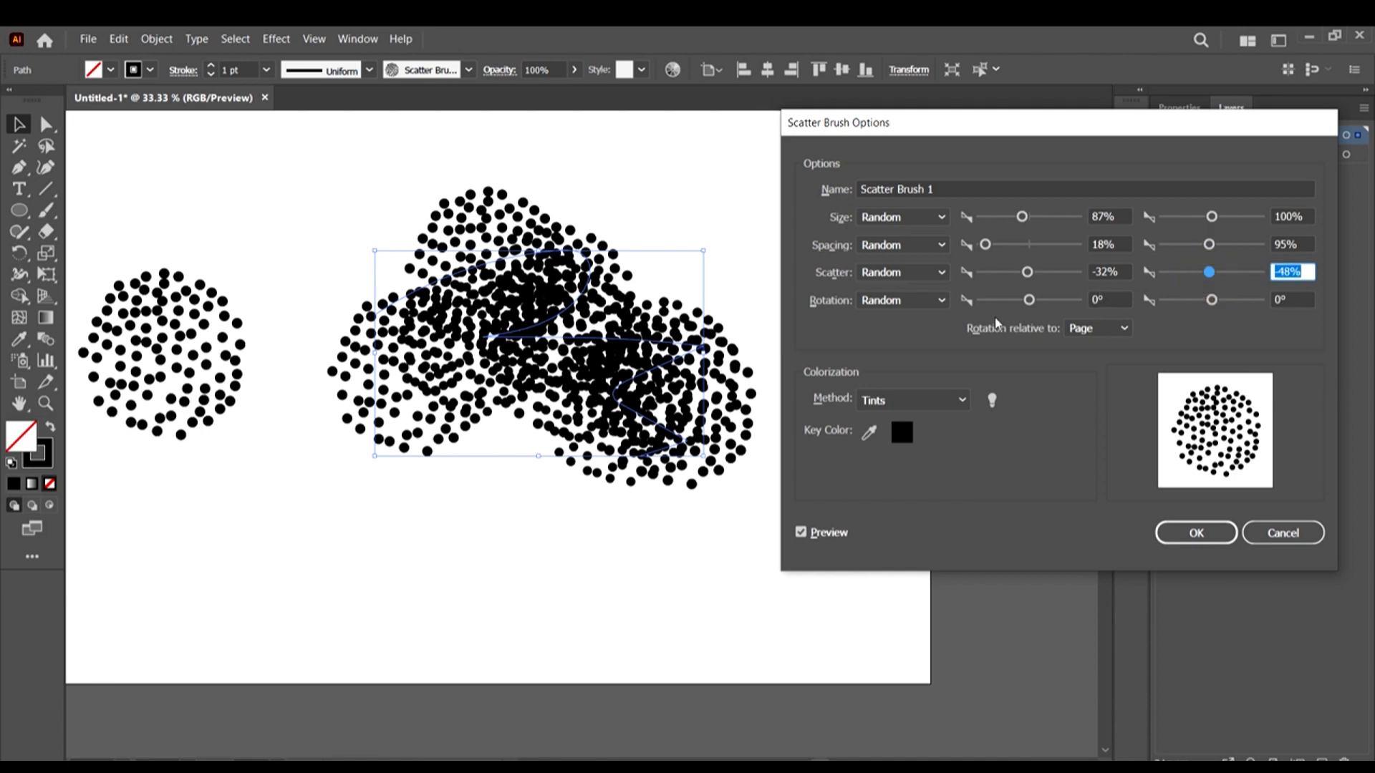
pyautogui.moveTo(1024, 302)
pyautogui.mouseDown()
pyautogui.moveTo(992, 300)
pyautogui.moveTo(1013, 301)
pyautogui.mouseUp()
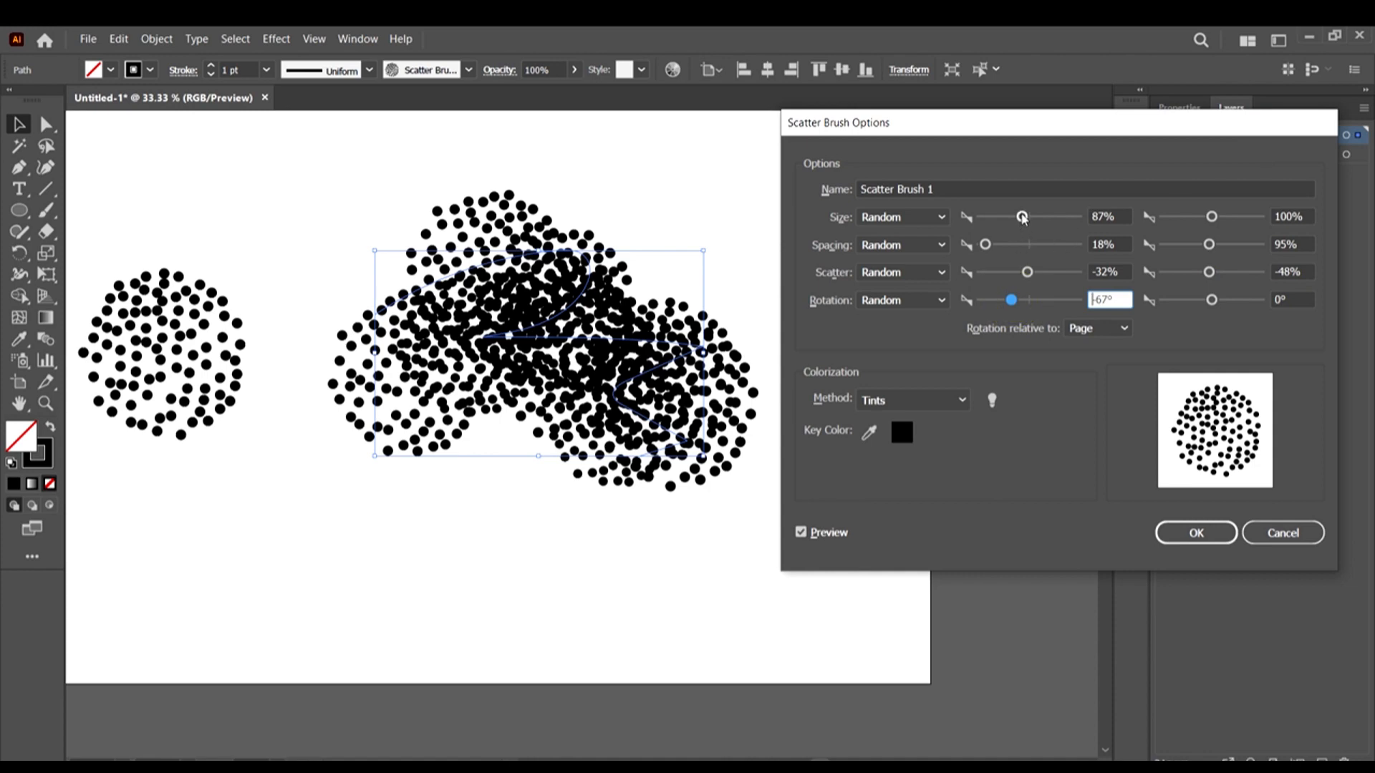
# Adjust the first values of Size to 90%, Spacing to 17% and Scatter to -3%, and apply the changes to existing strokes
pyautogui.moveTo(1023, 219)
pyautogui.mouseDown()
pyautogui.moveTo(1034, 223)
pyautogui.moveTo(987, 248)
pyautogui.moveTo(1029, 277)
pyautogui.mouseUp()
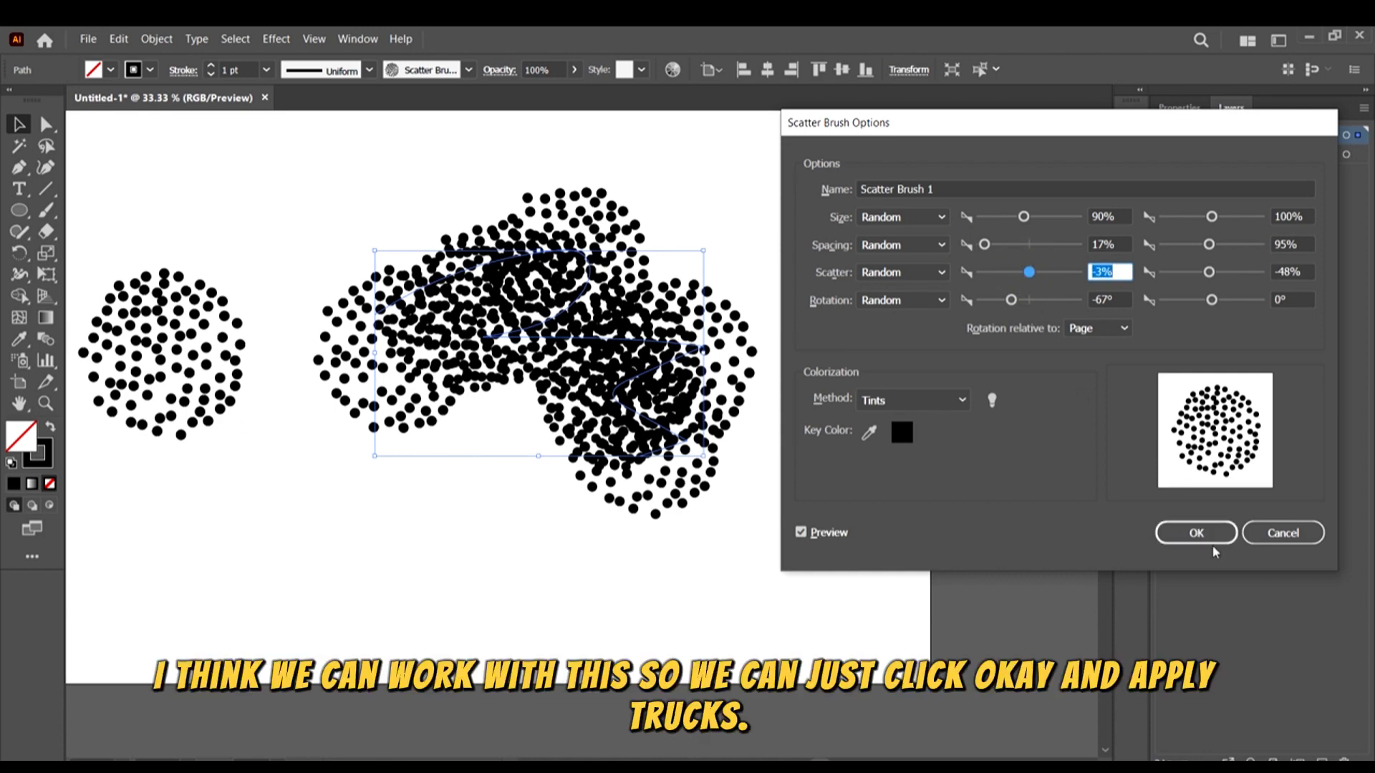
pyautogui.click(1197, 532)
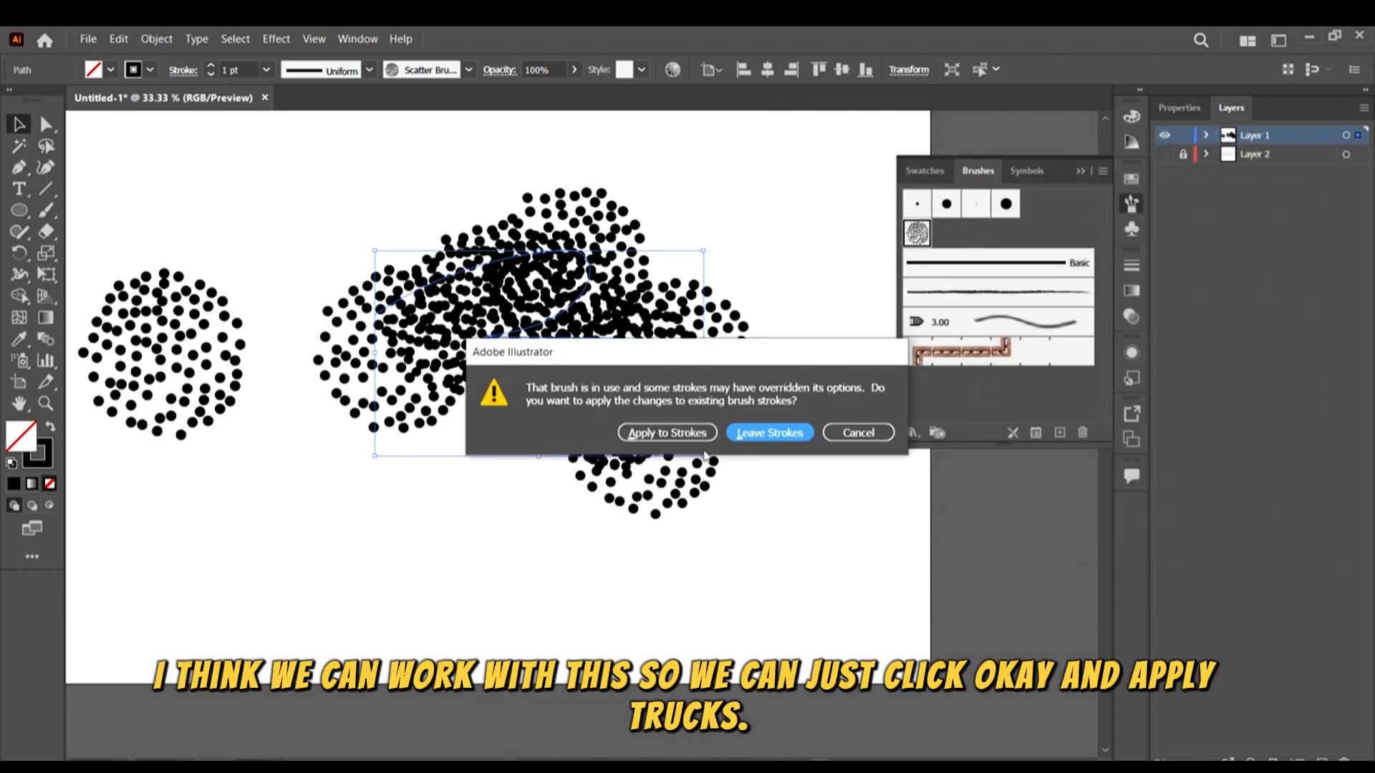
pyautogui.click(665, 432)
# Paint several overlapping test strokes with the edited brush, and delete all test strokes while keeping the original dot circle
pyautogui.scroll(-2, 623, 260)
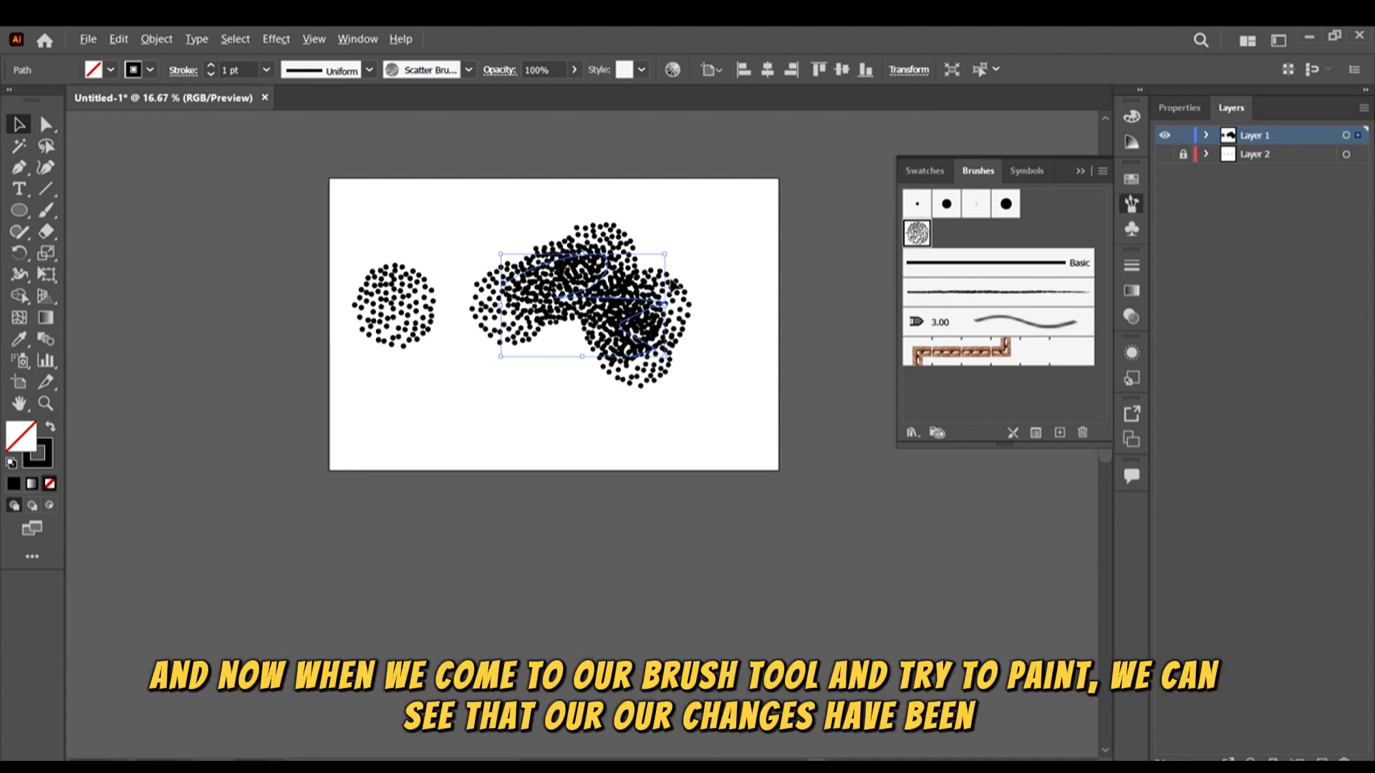
pyautogui.scroll(2, 664, 279)
pyautogui.click(46, 210)
pyautogui.hotkey('ctrl', '-')
pyautogui.hotkey('ctrl', '-')
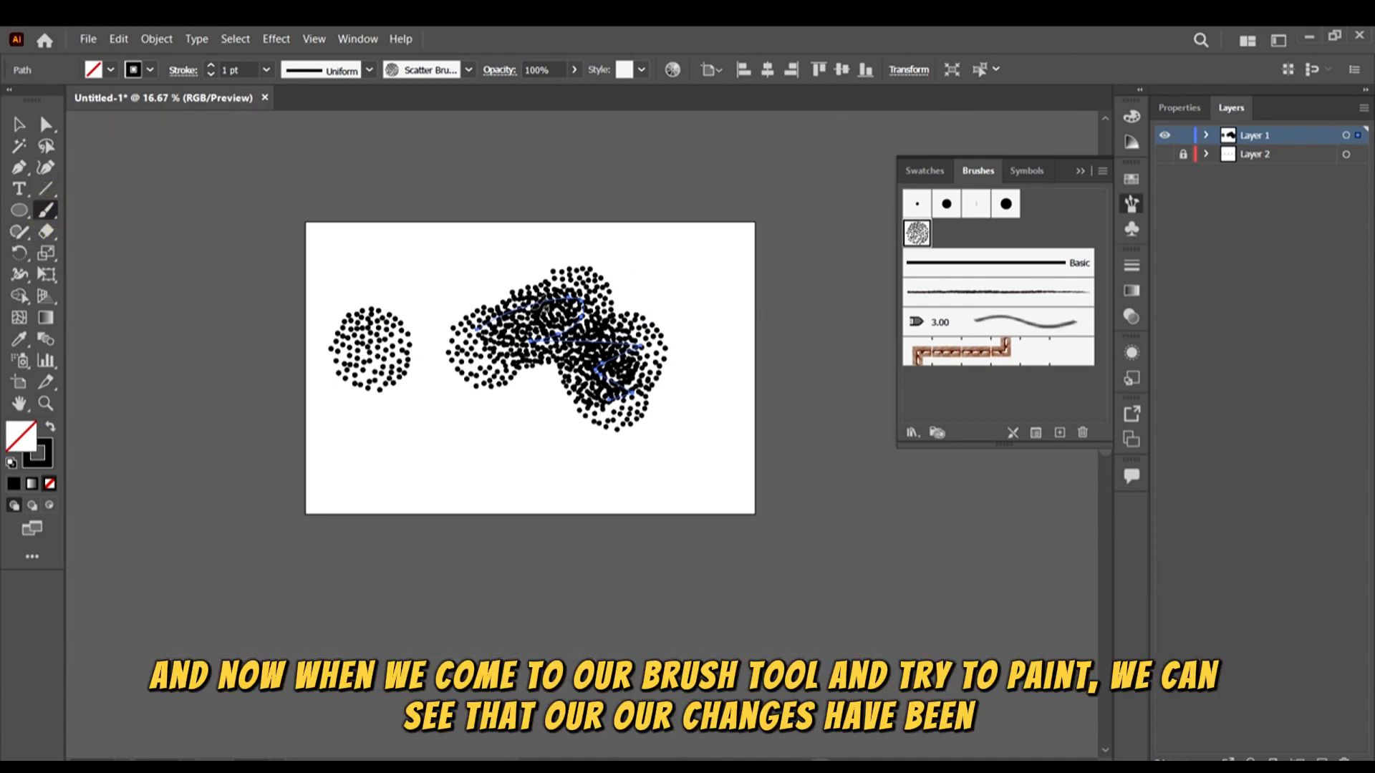
pyautogui.moveTo(630, 288)
pyautogui.mouseDown()
pyautogui.moveTo(556, 259)
pyautogui.moveTo(693, 365)
pyautogui.mouseUp()
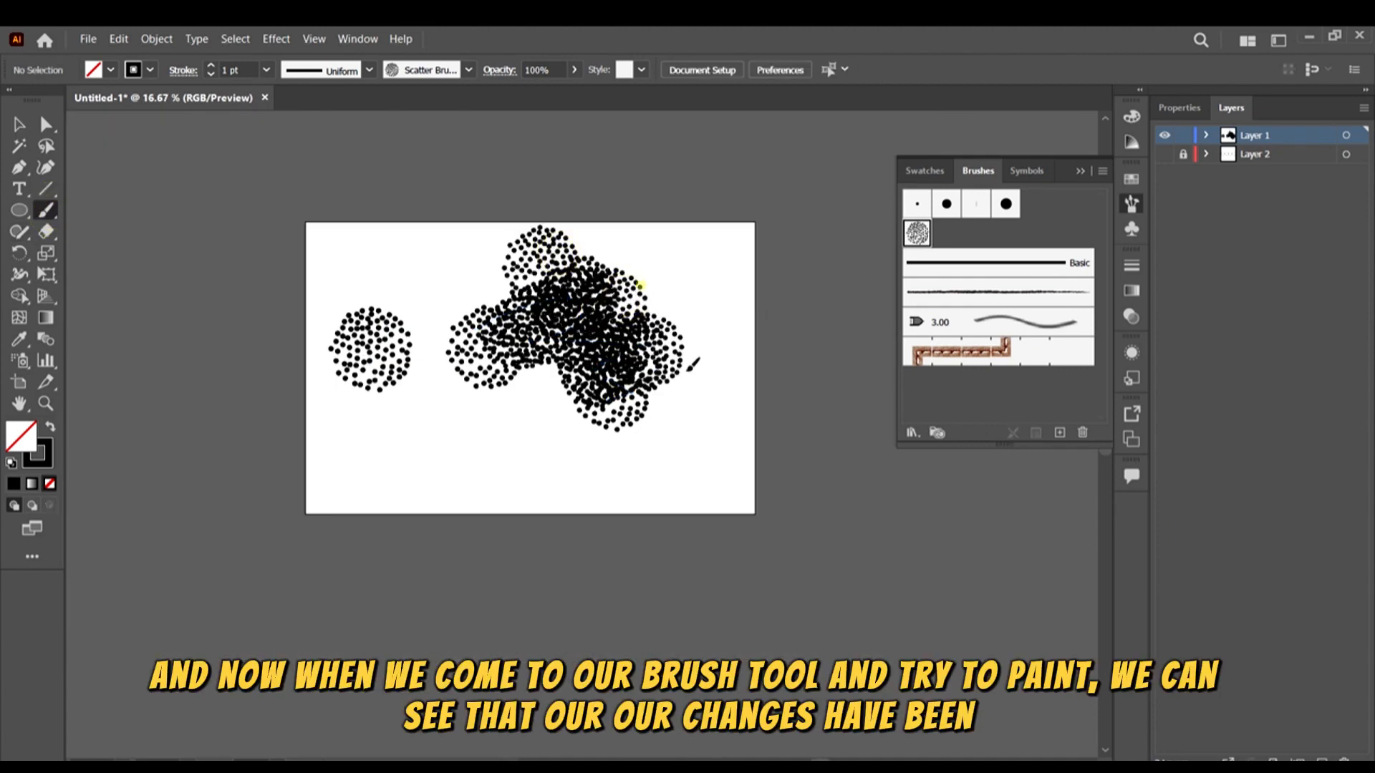
pyautogui.moveTo(641, 284)
pyautogui.mouseDown()
pyautogui.moveTo(614, 267)
pyautogui.moveTo(673, 329)
pyautogui.moveTo(683, 288)
pyautogui.mouseUp()
pyautogui.moveTo(710, 380)
pyautogui.mouseDown()
pyautogui.moveTo(700, 408)
pyautogui.moveTo(712, 393)
pyautogui.moveTo(681, 393)
pyautogui.moveTo(593, 280)
pyautogui.moveTo(531, 247)
pyautogui.moveTo(521, 301)
pyautogui.moveTo(620, 326)
pyautogui.mouseUp()
pyautogui.moveTo(568, 374)
pyautogui.mouseDown()
pyautogui.moveTo(691, 467)
pyautogui.moveTo(737, 438)
pyautogui.moveTo(731, 423)
pyautogui.moveTo(696, 433)
pyautogui.mouseUp()
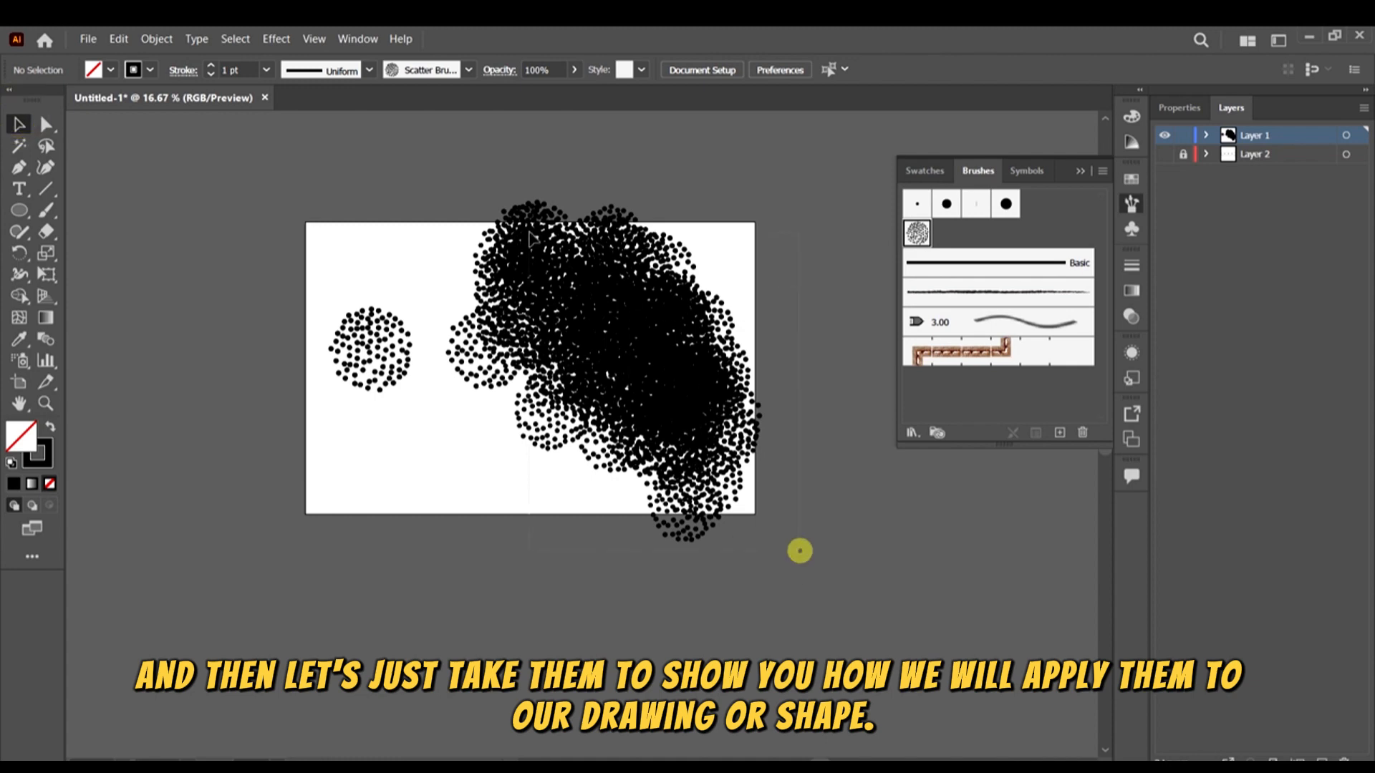
pyautogui.moveTo(464, 144); pyautogui.dragTo(644, 323)
pyautogui.press('Delete')
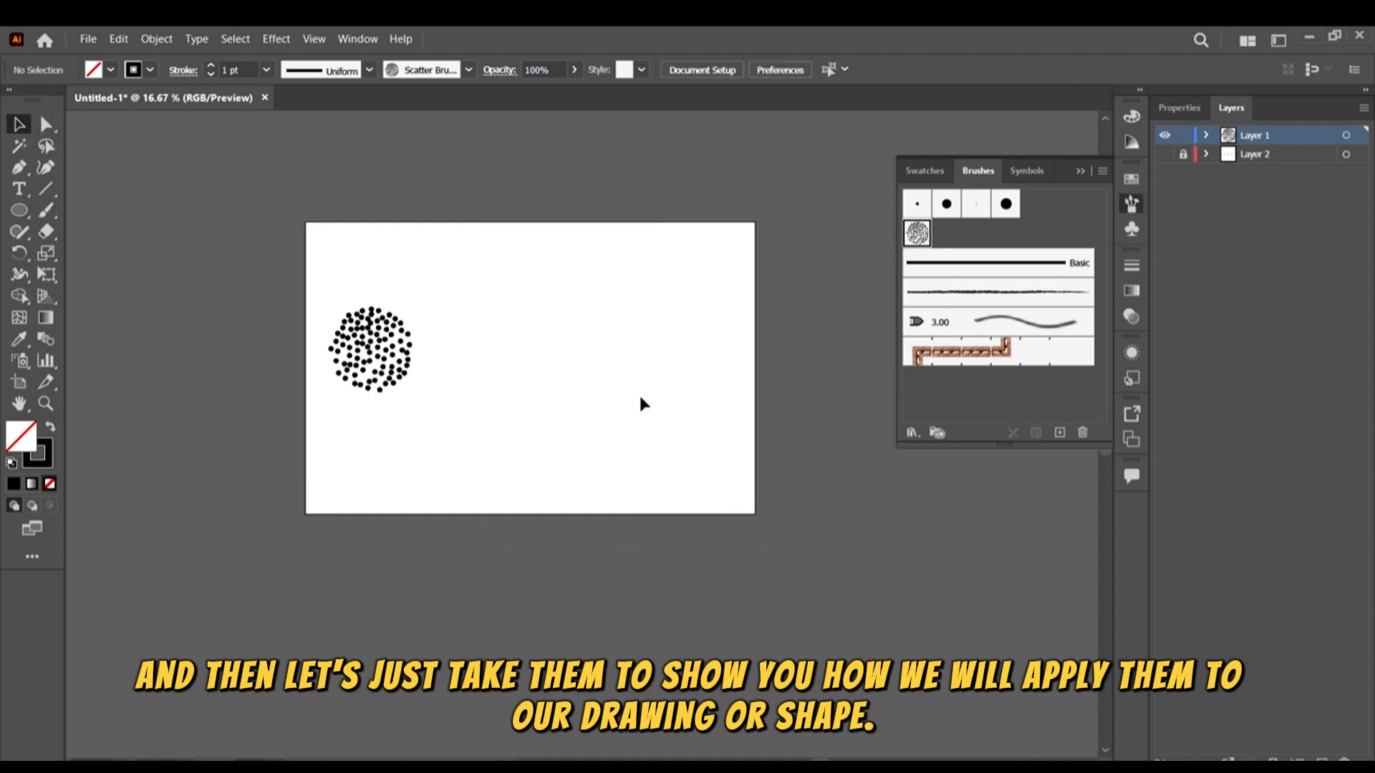
# Draw a large circle on the artboard beside the dot pattern, and enlarge it to nearly the artboard's height
pyautogui.click(17, 209)
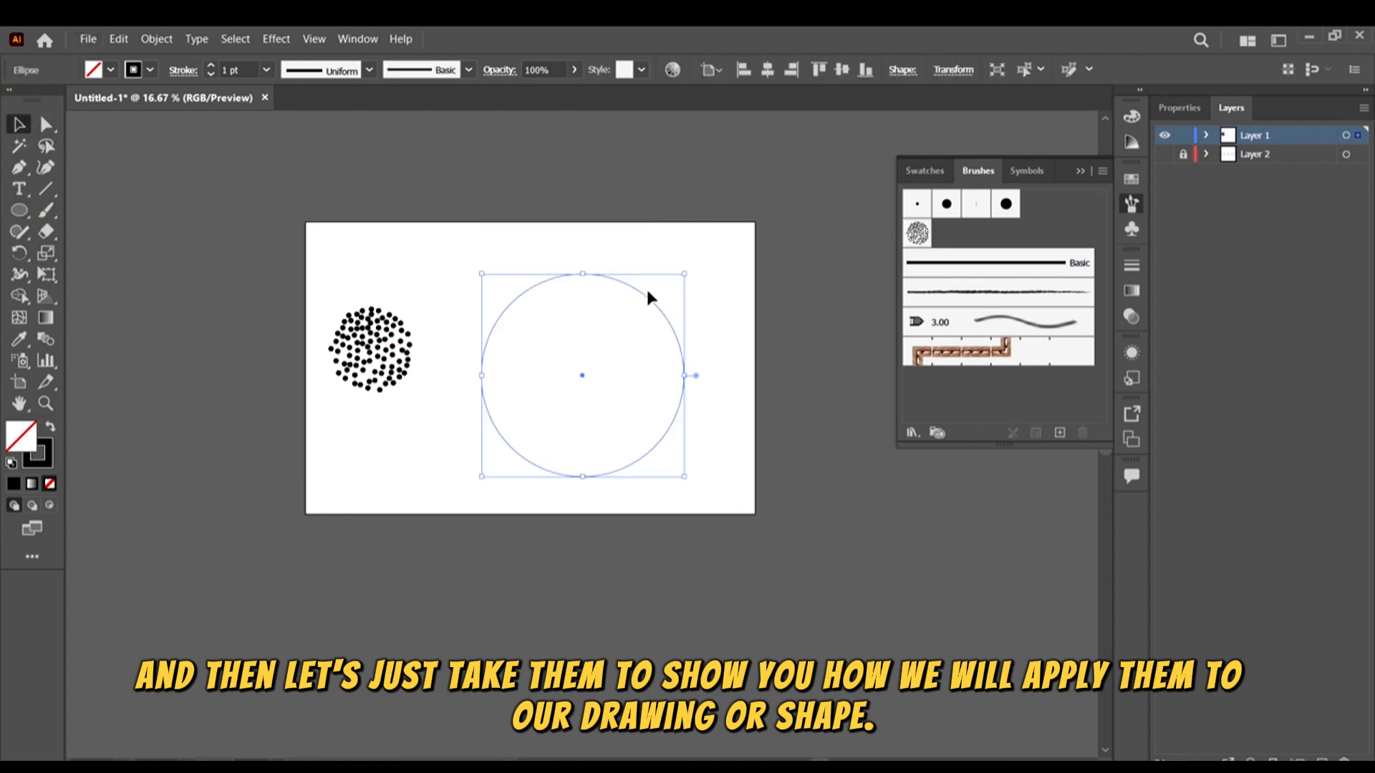
pyautogui.moveTo(645, 293); pyautogui.dragTo(665, 267)
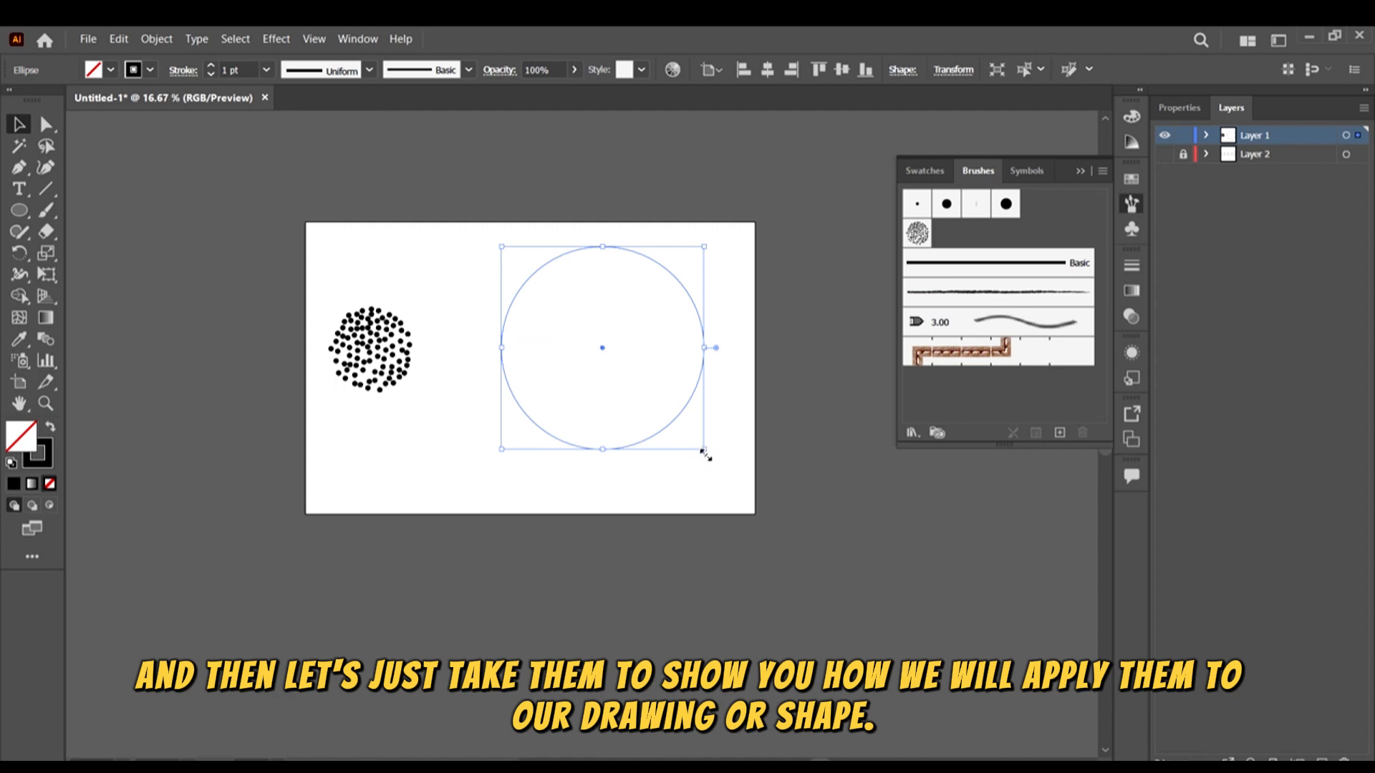
pyautogui.moveTo(704, 453); pyautogui.dragTo(740, 486)
pyautogui.hotkey('ctrl', '=')
pyautogui.scroll(-1, 720, 269)
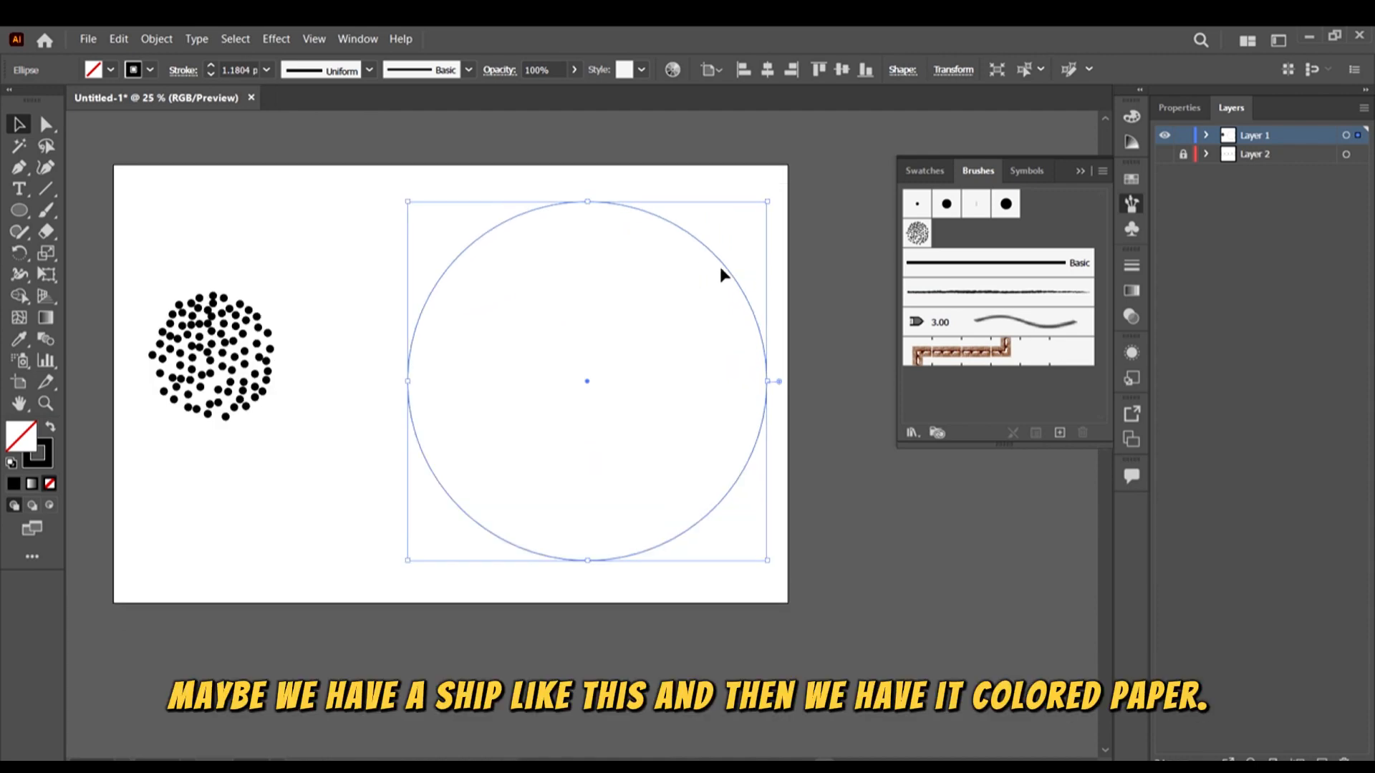
# Fill the large circle with purple and remove its stroke
pyautogui.click(109, 71)
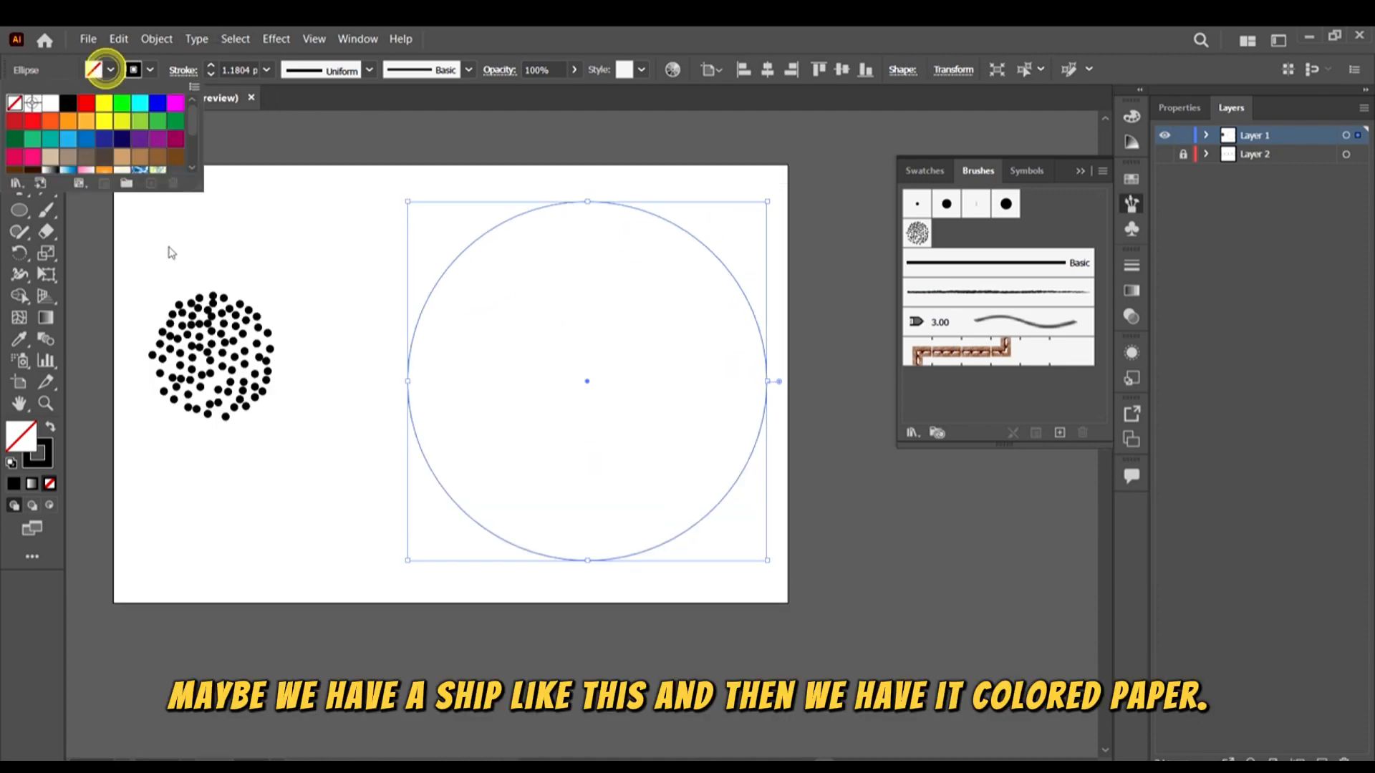
pyautogui.click(122, 144)
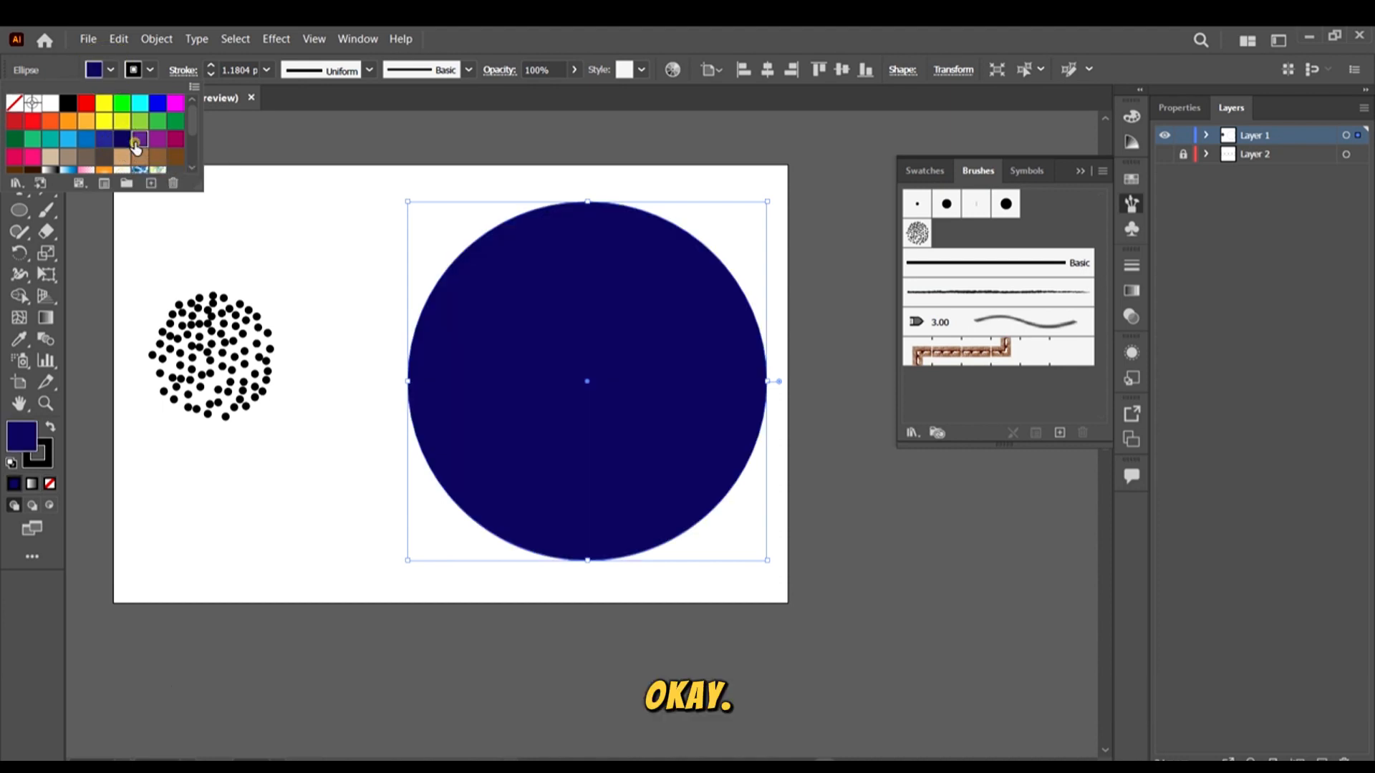
pyautogui.click(140, 139)
pyautogui.click(583, 28)
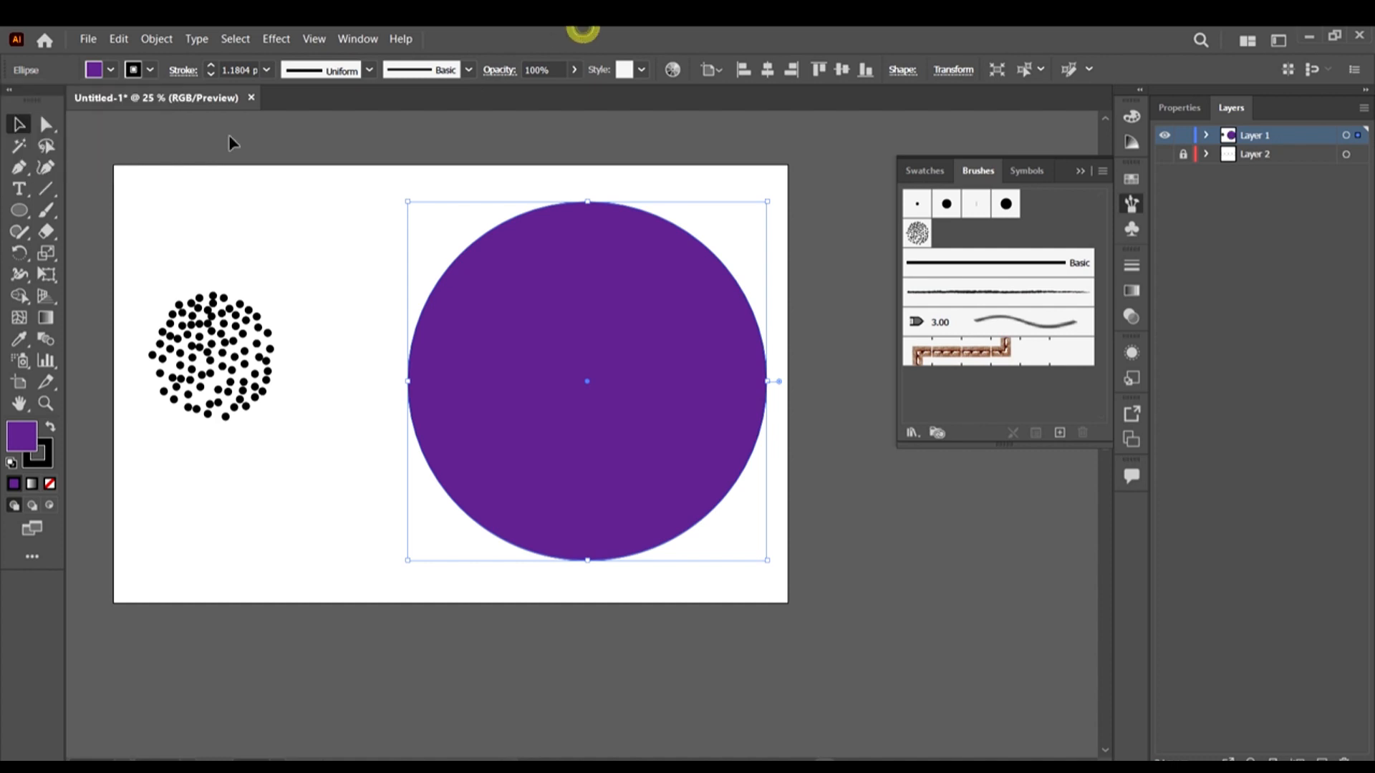
pyautogui.click(156, 72)
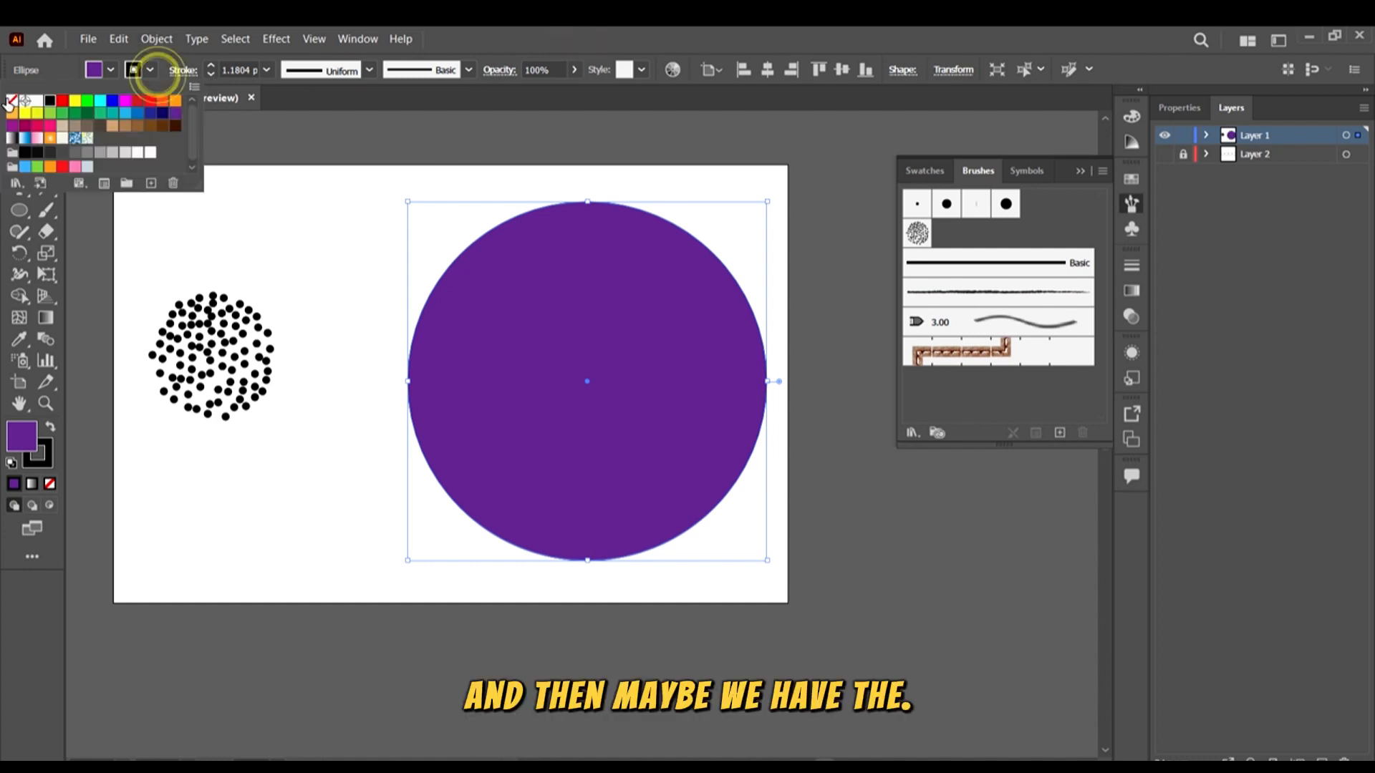
pyautogui.click(12, 101)
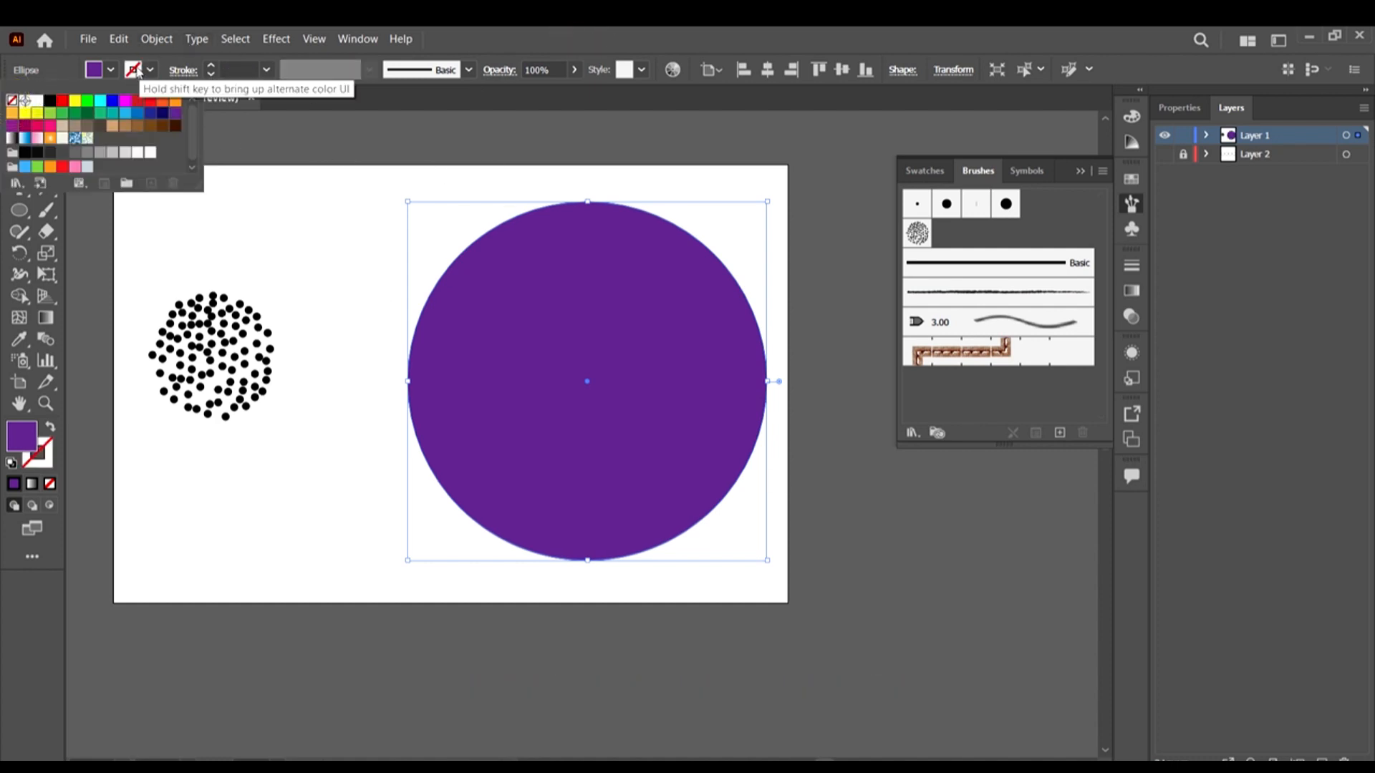
# Nudge the large purple circle slightly up and to the right, and leave it deselected
pyautogui.click(367, 207)
pyautogui.moveTo(630, 320); pyautogui.dragTo(636, 313)
pyautogui.click(925, 500)
pyautogui.scroll(-1, 911, 501)
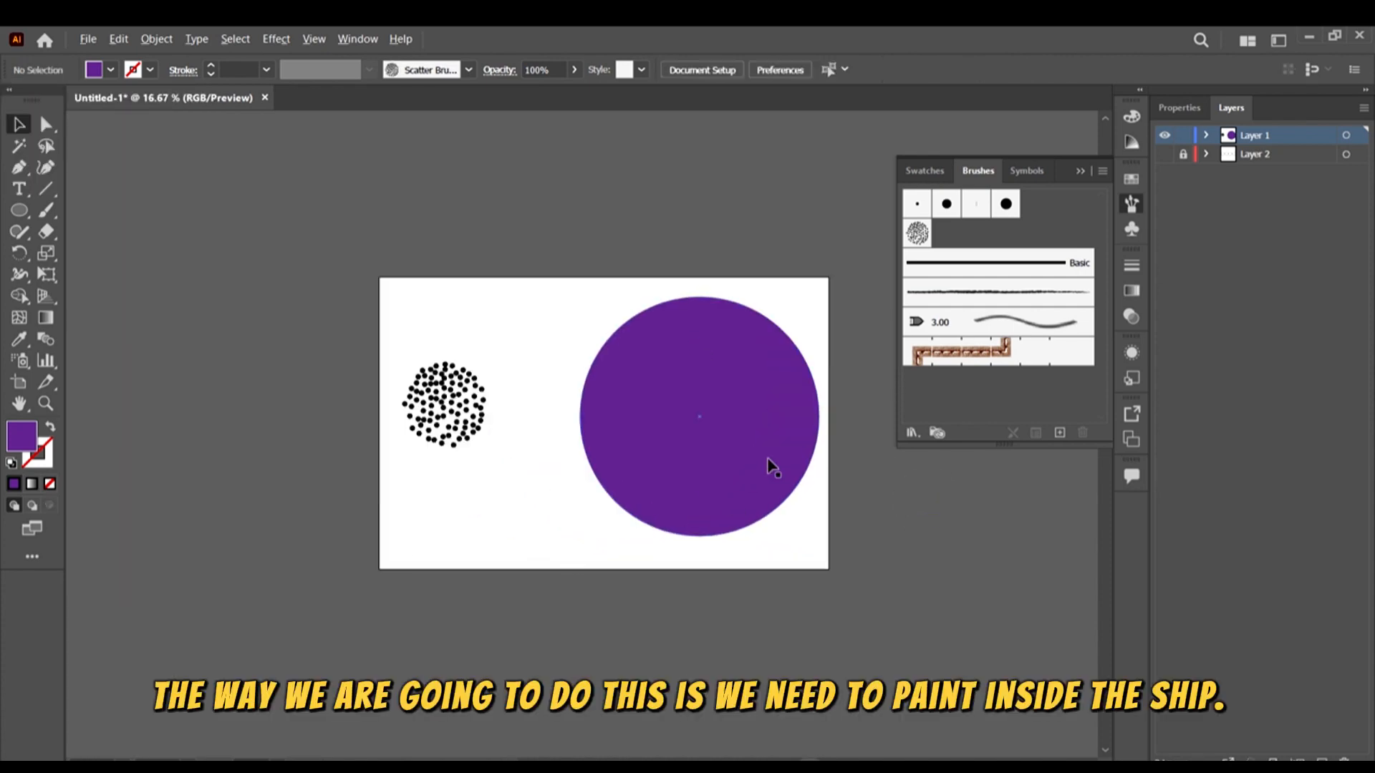
pyautogui.scroll(1, 767, 466)
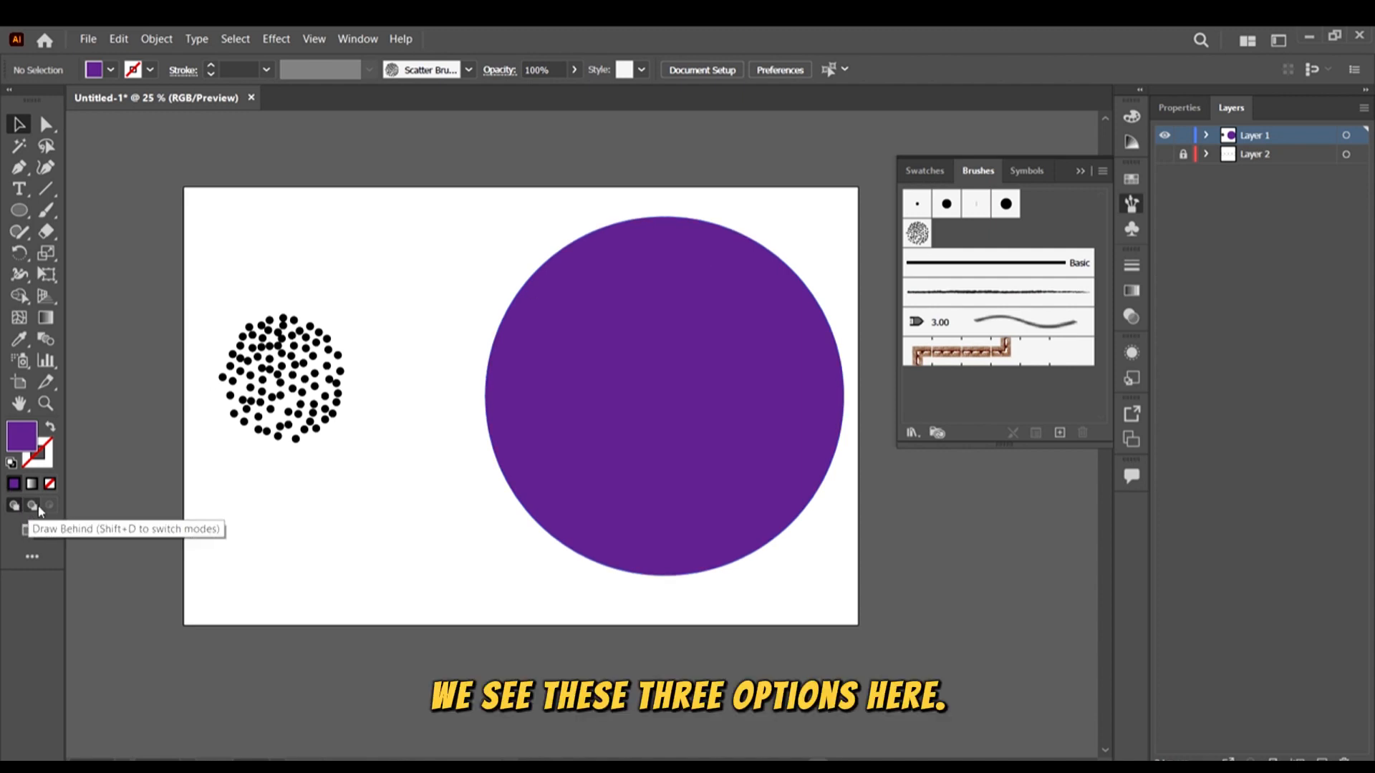
pyautogui.click(681, 445)
pyautogui.click(445, 541)
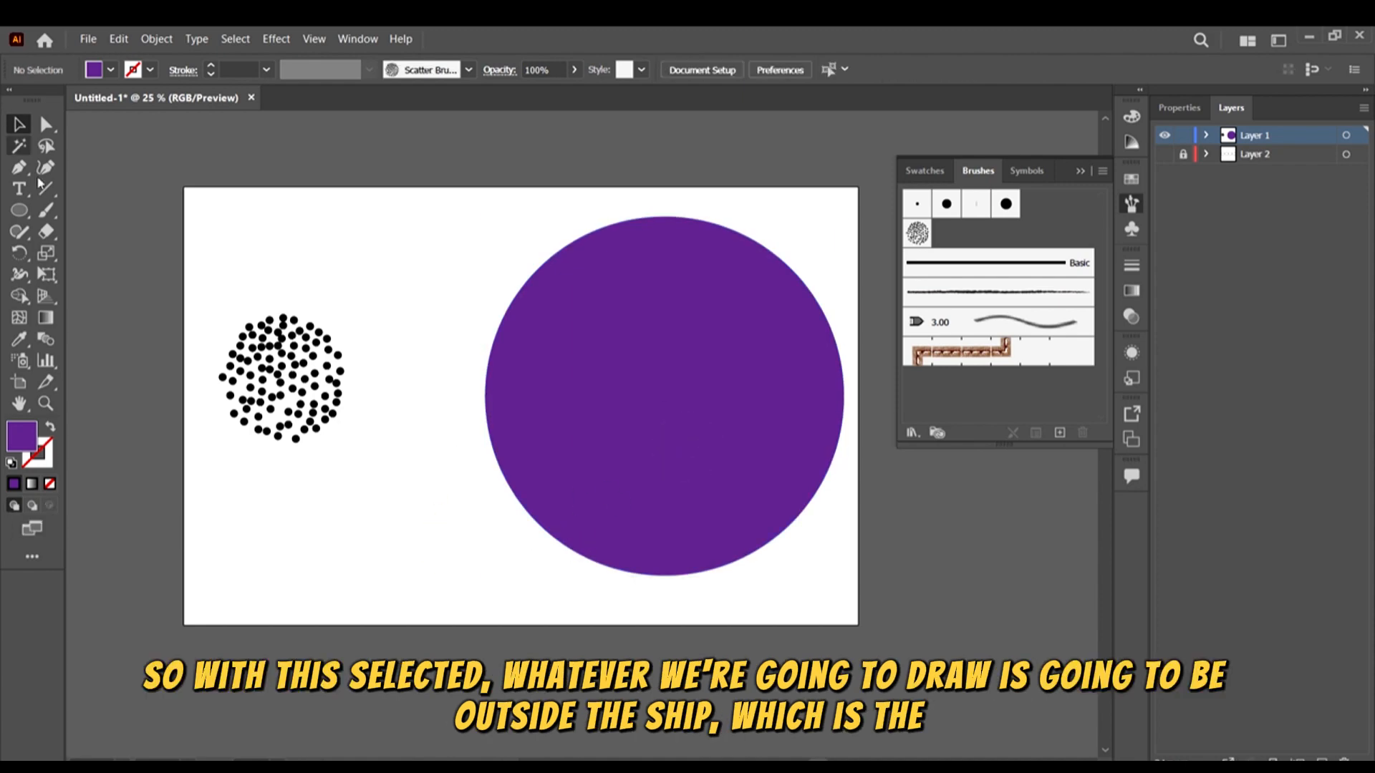
# Draw a smaller test circle overlapping the large purple circle, move it around the artboard, and delete it
pyautogui.click(26, 215)
pyautogui.moveTo(402, 312)
pyautogui.mouseDown()
pyautogui.moveTo(565, 451)
pyautogui.moveTo(577, 488)
pyautogui.mouseUp()
pyautogui.press('v')
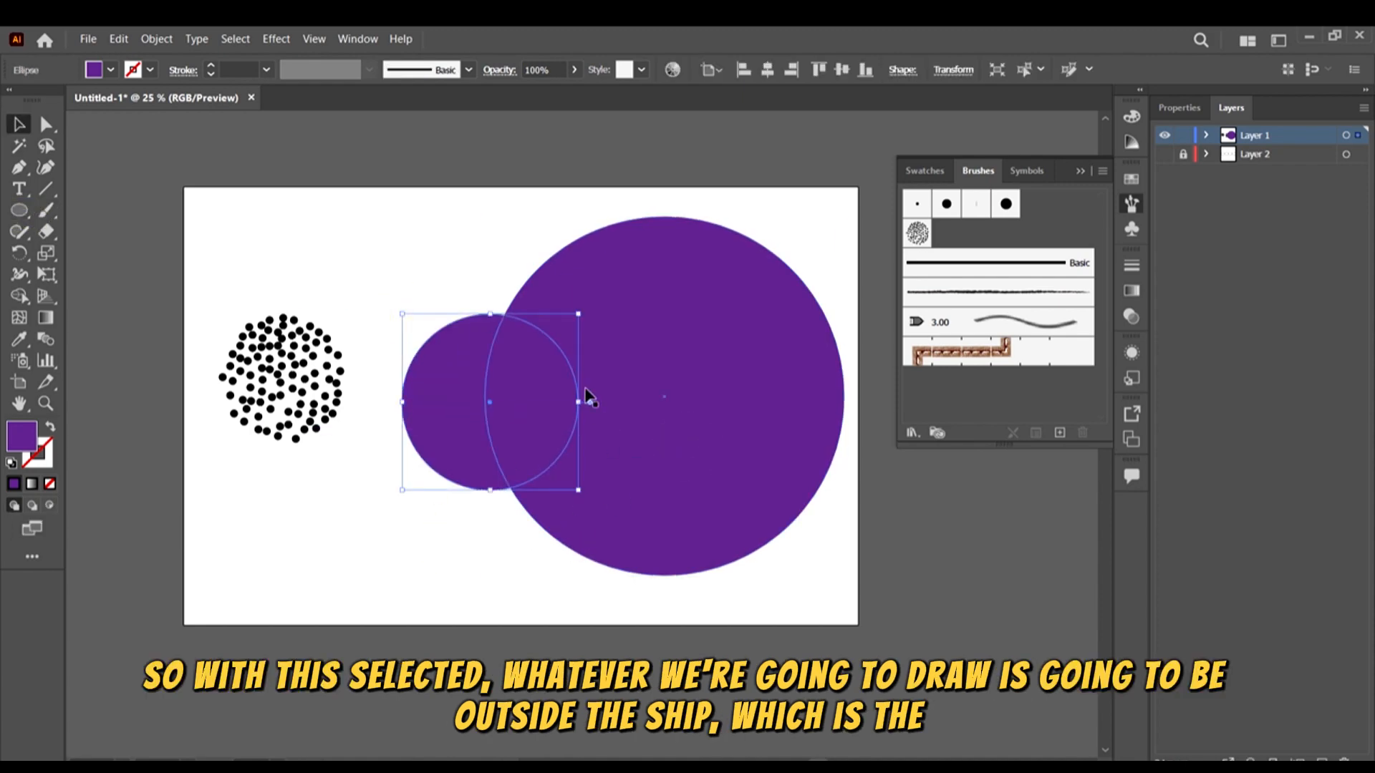
pyautogui.moveTo(510, 401); pyautogui.dragTo(454, 466)
pyautogui.moveTo(469, 503); pyautogui.dragTo(456, 565)
pyautogui.keyDown('alt'); pyautogui.moveTo(466, 540); pyautogui.dragTo(451, 465); pyautogui.keyUp('alt')
pyautogui.press('Delete')
pyautogui.click(400, 516)
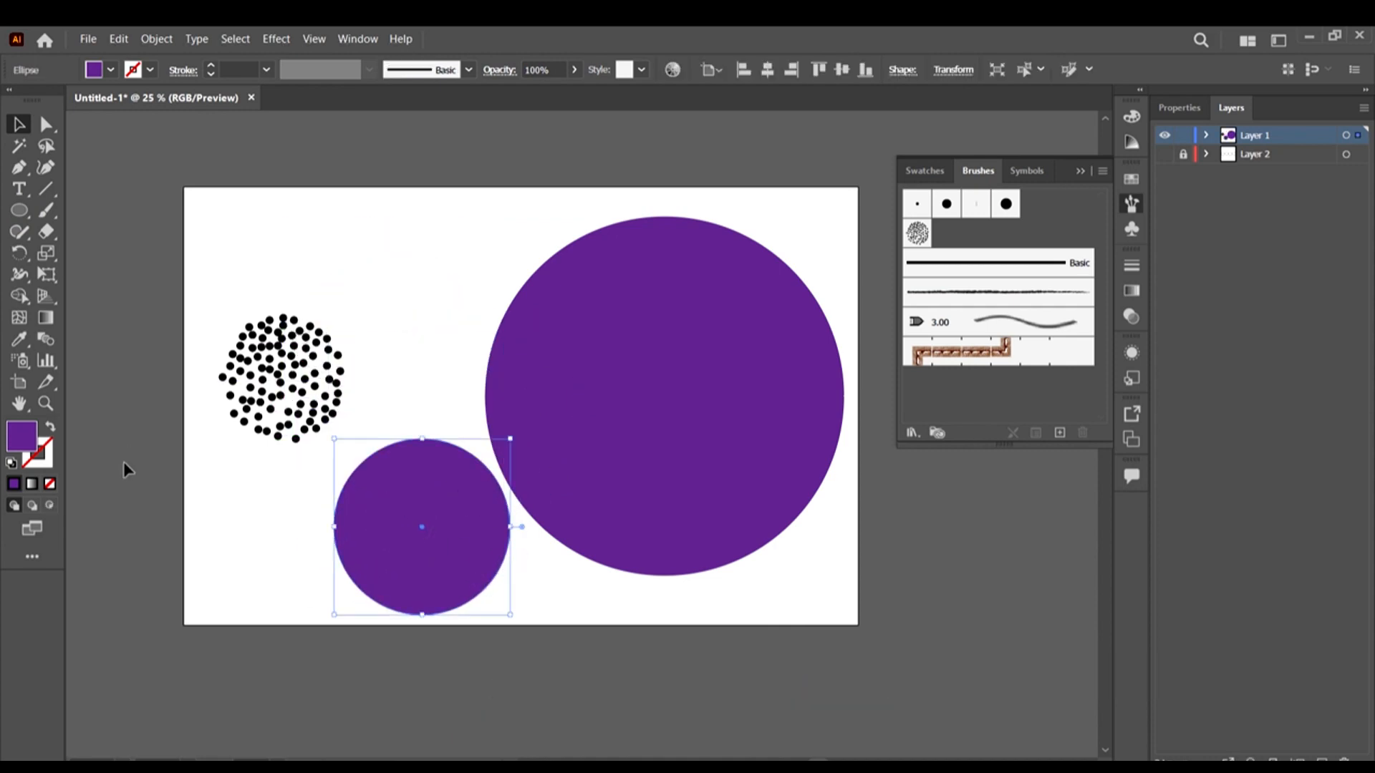
pyautogui.press('Delete')
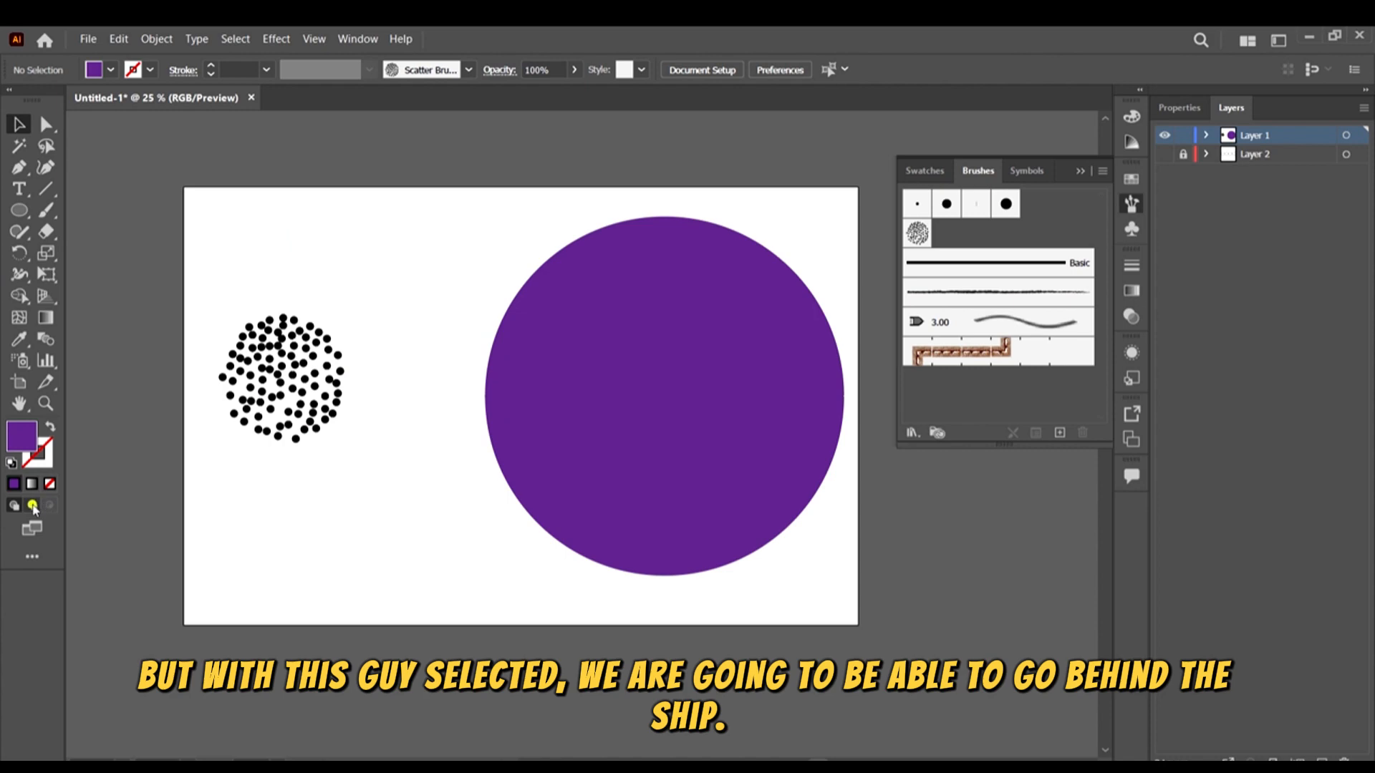
# Switch to Draw Behind mode, try a yellow fill on the large circle, and undo the fill change
pyautogui.click(33, 505)
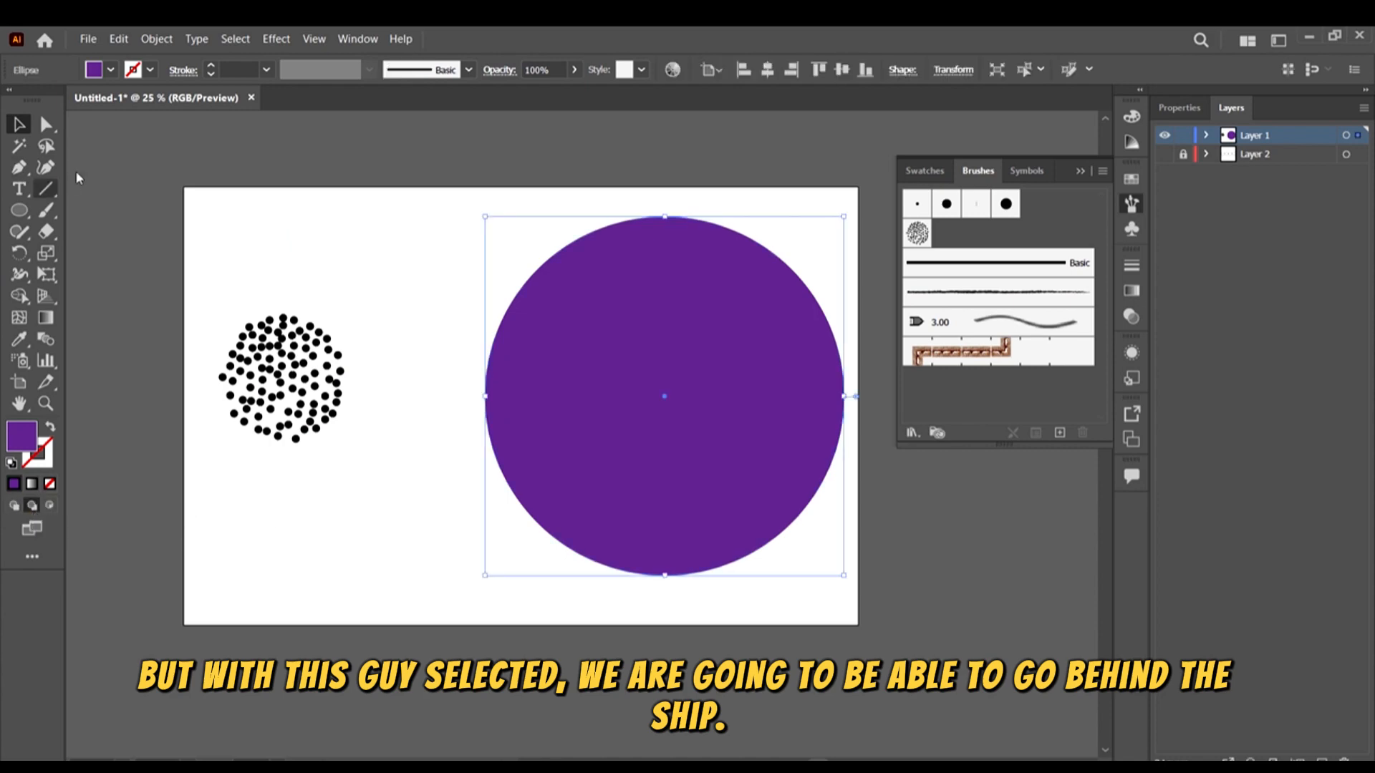
pyautogui.click(112, 70)
pyautogui.click(121, 127)
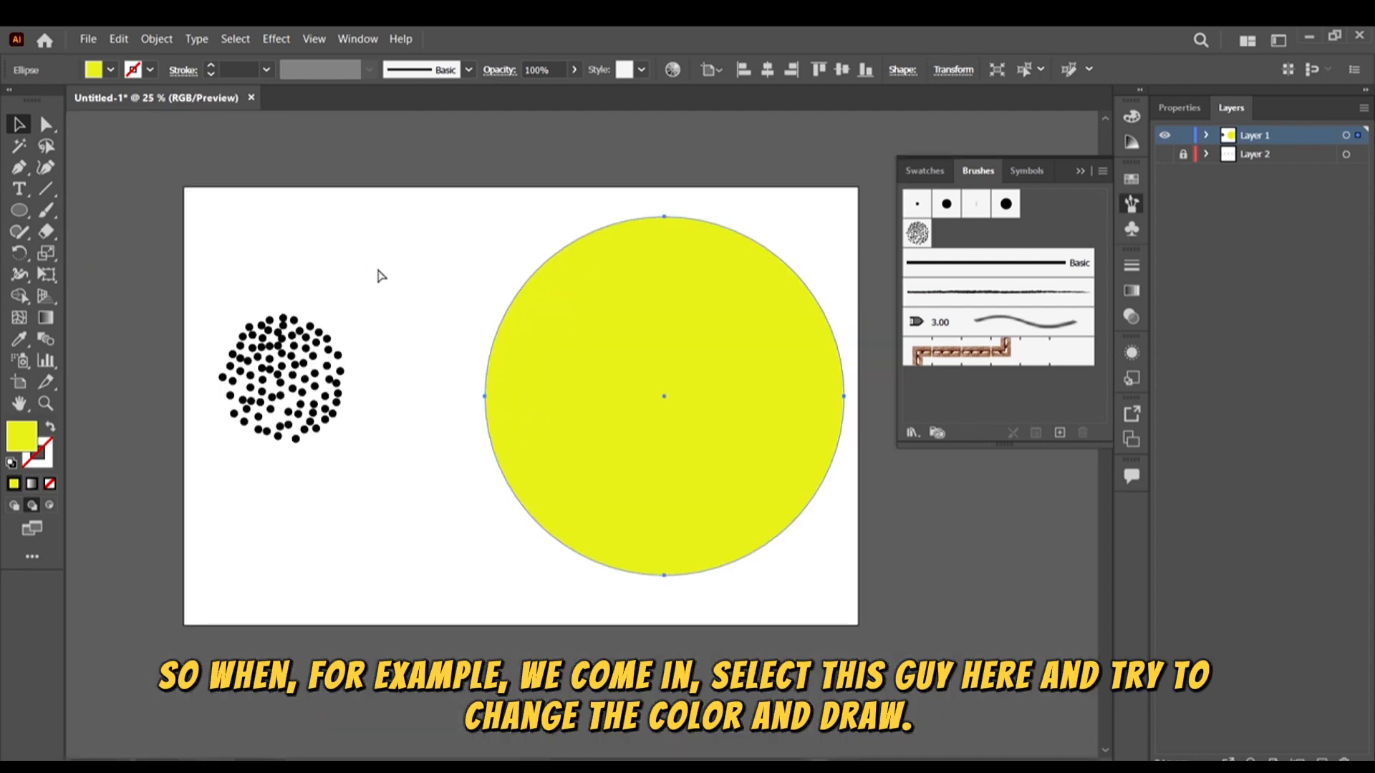
pyautogui.hotkey('ctrl', 'z')
pyautogui.click(230, 217)
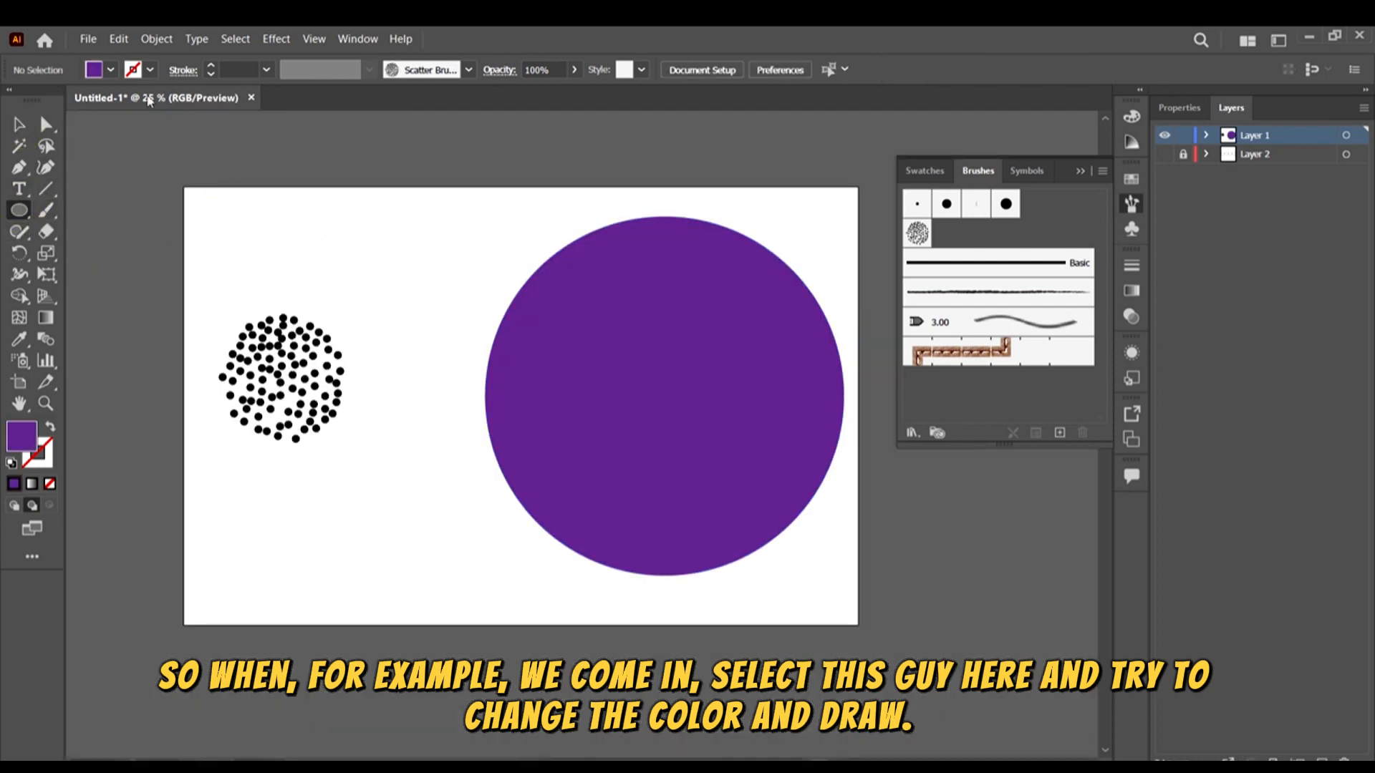
# Set the fill to cyan and draw three test circles behind the large purple circle and the dot pattern
pyautogui.click(111, 70)
pyautogui.click(125, 102)
pyautogui.click(136, 101)
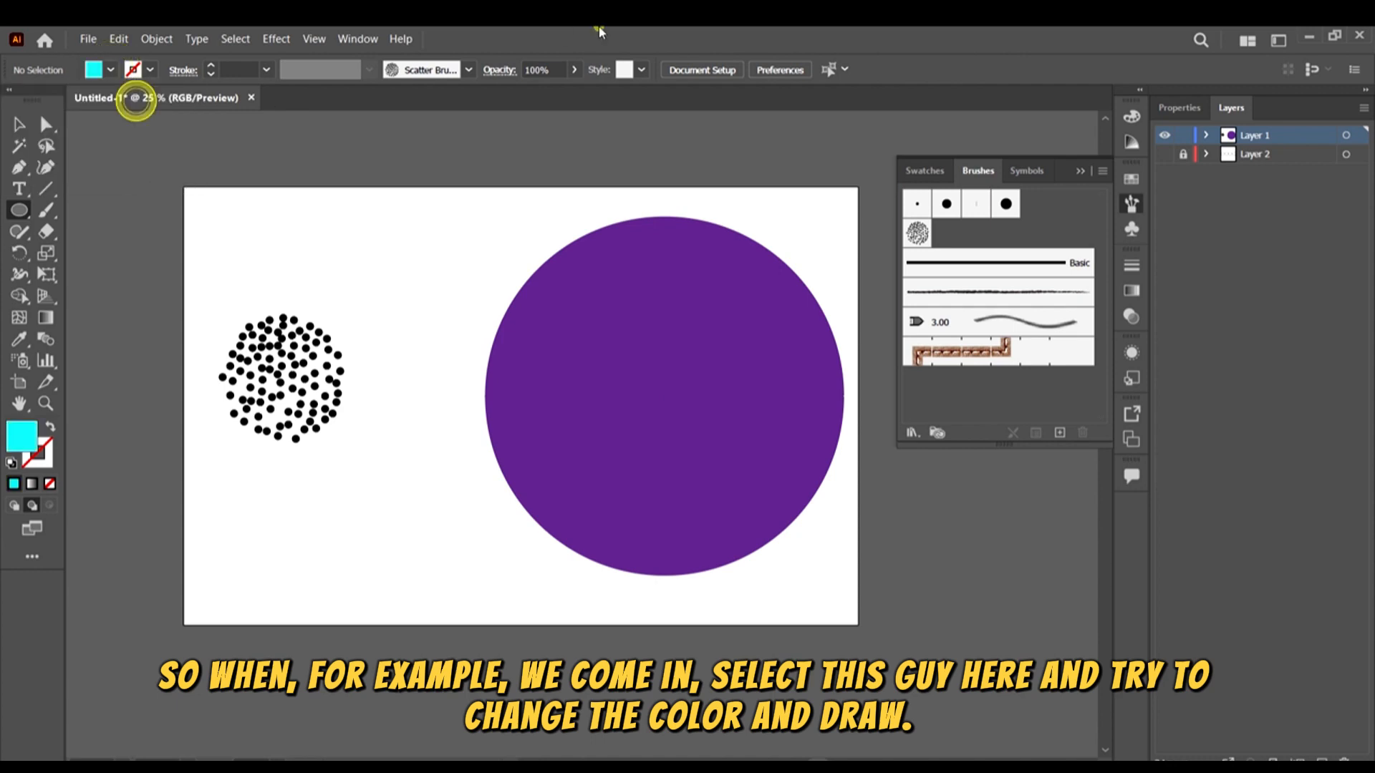
pyautogui.moveTo(427, 324); pyautogui.dragTo(582, 478)
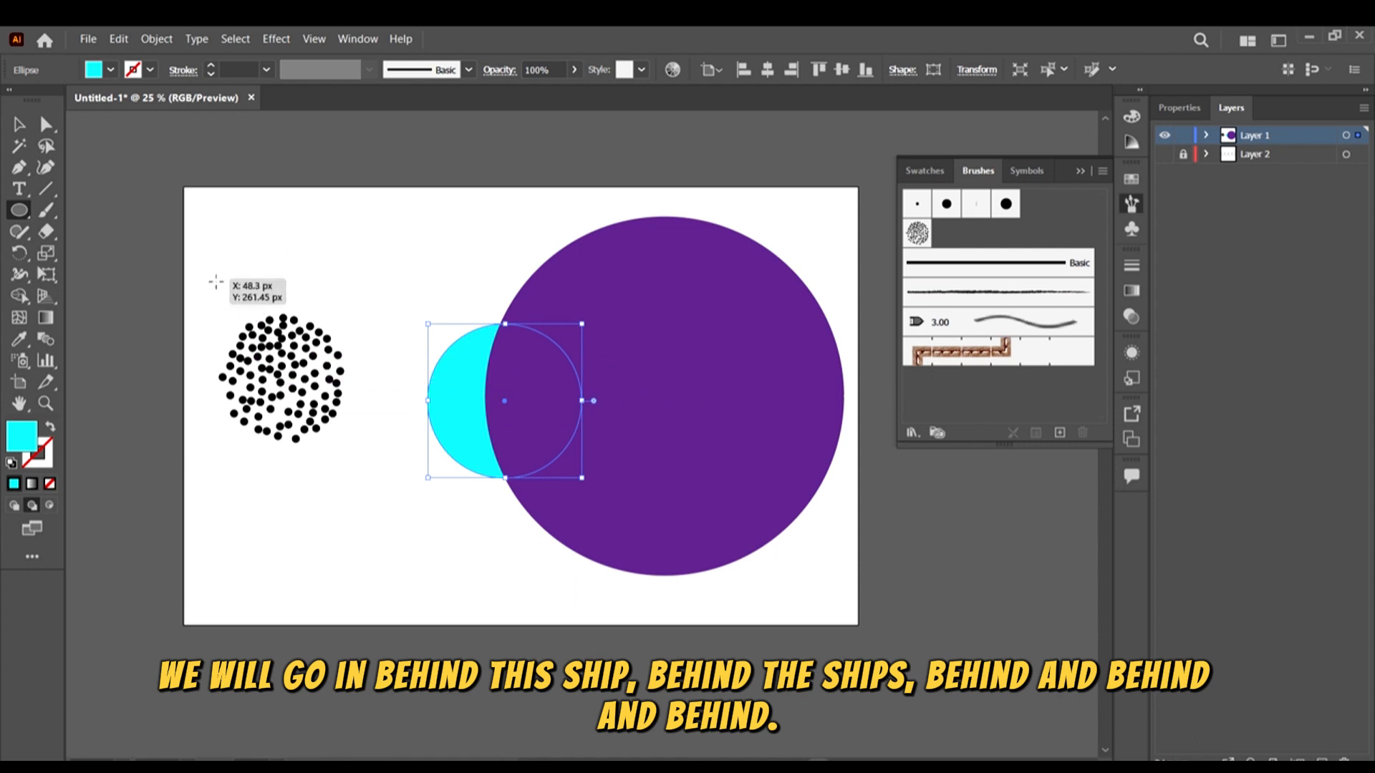
pyautogui.moveTo(216, 282); pyautogui.dragTo(442, 505)
pyautogui.moveTo(485, 192); pyautogui.dragTo(615, 321)
pyautogui.click(460, 296)
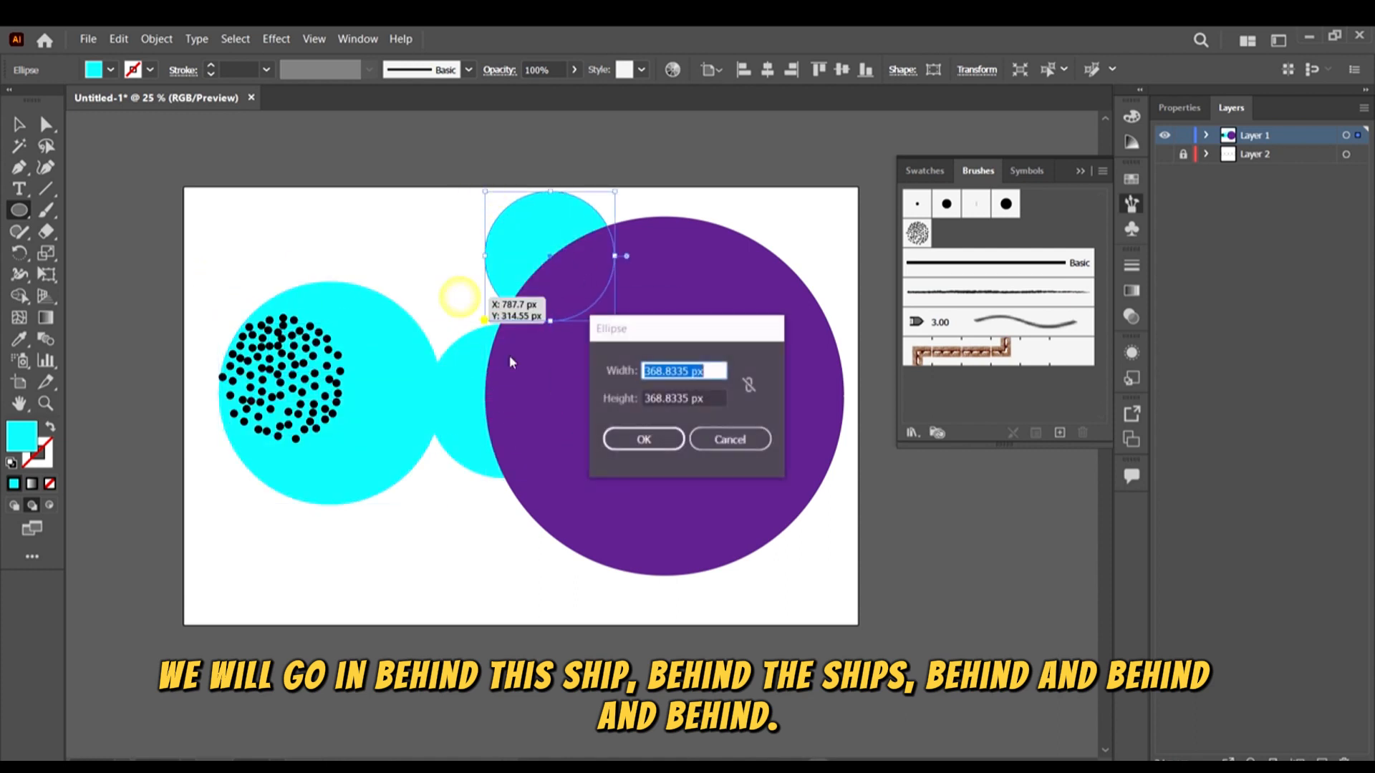
pyautogui.click(714, 450)
# Delete the three cyan test circles, keeping the dot pattern and the large purple circle
pyautogui.click(18, 124)
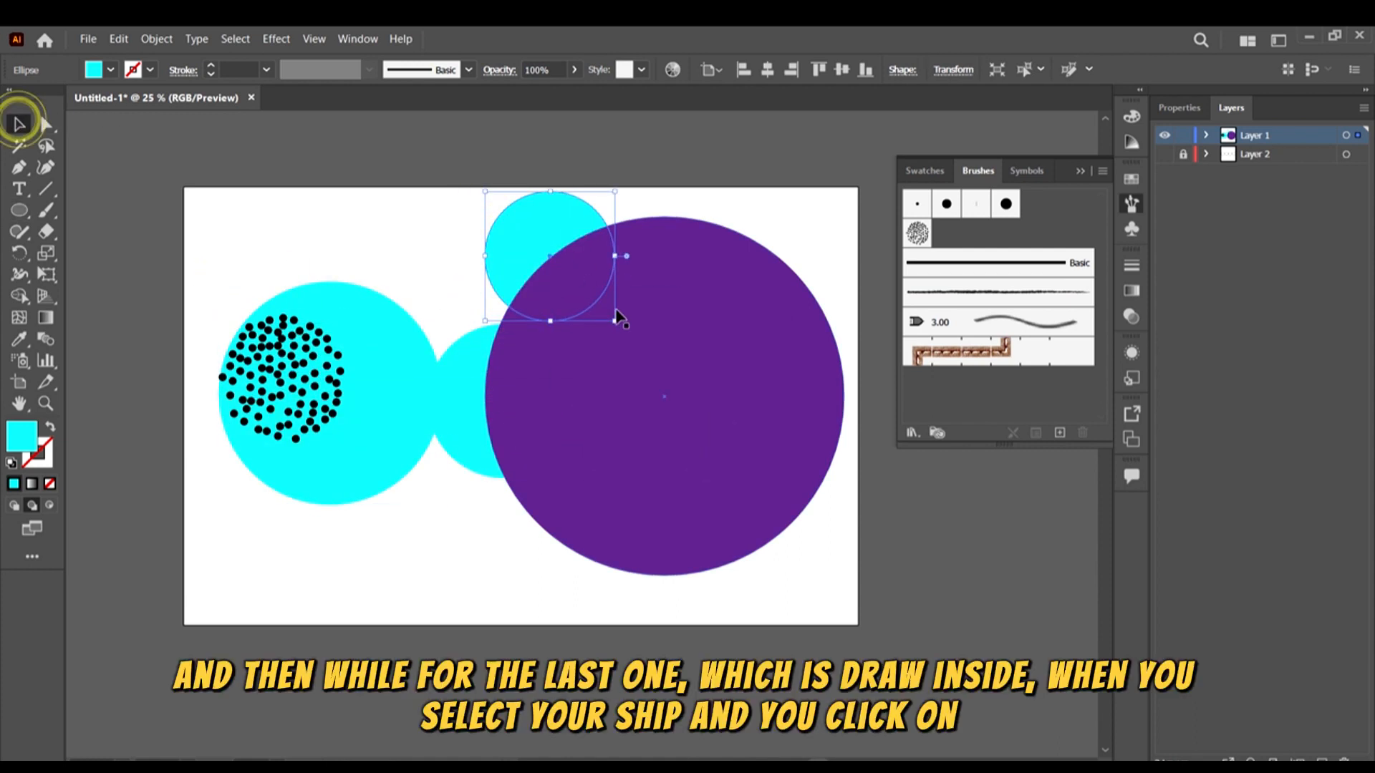
pyautogui.press('Delete')
pyautogui.click(432, 389)
pyautogui.press('Delete')
pyautogui.click(407, 368)
pyautogui.press('Delete')
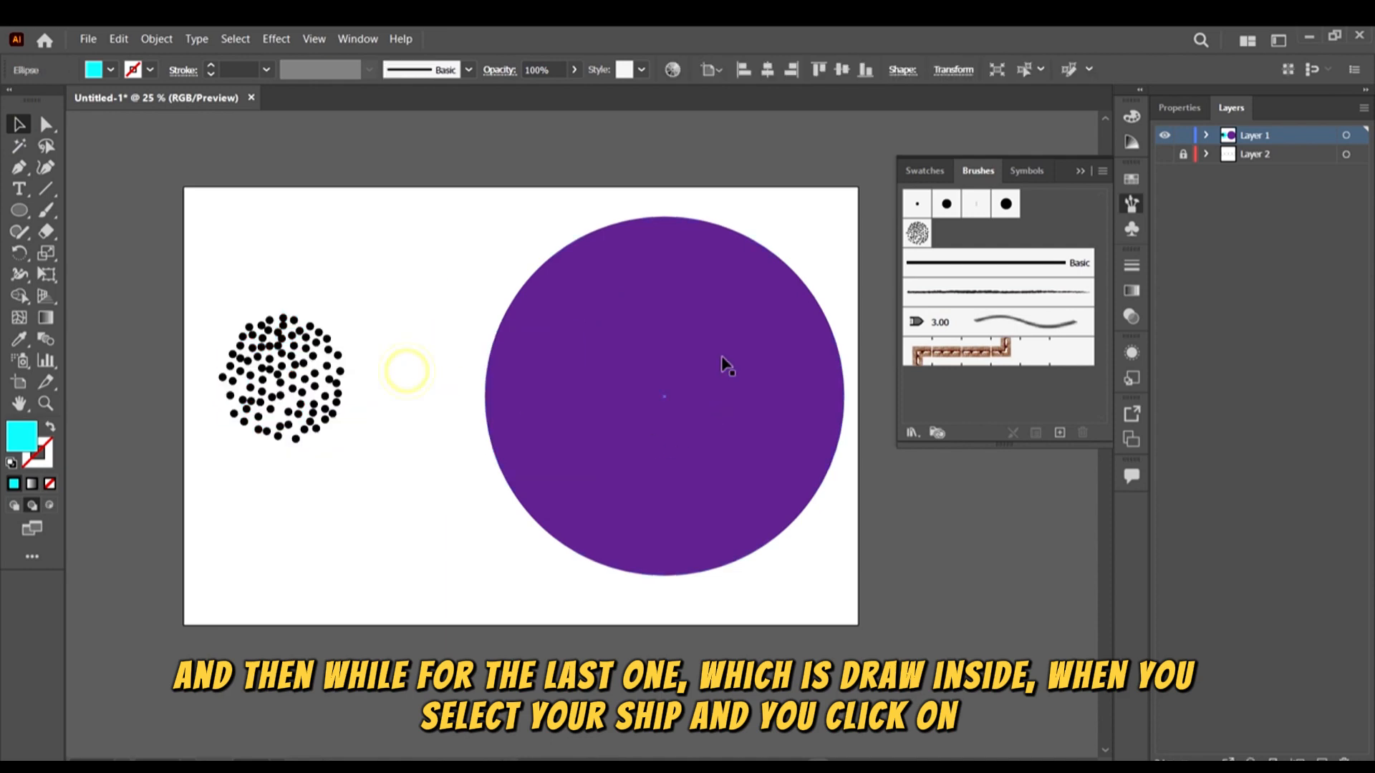
# Select the large purple circle and switch to Draw Inside mode
pyautogui.click(722, 359)
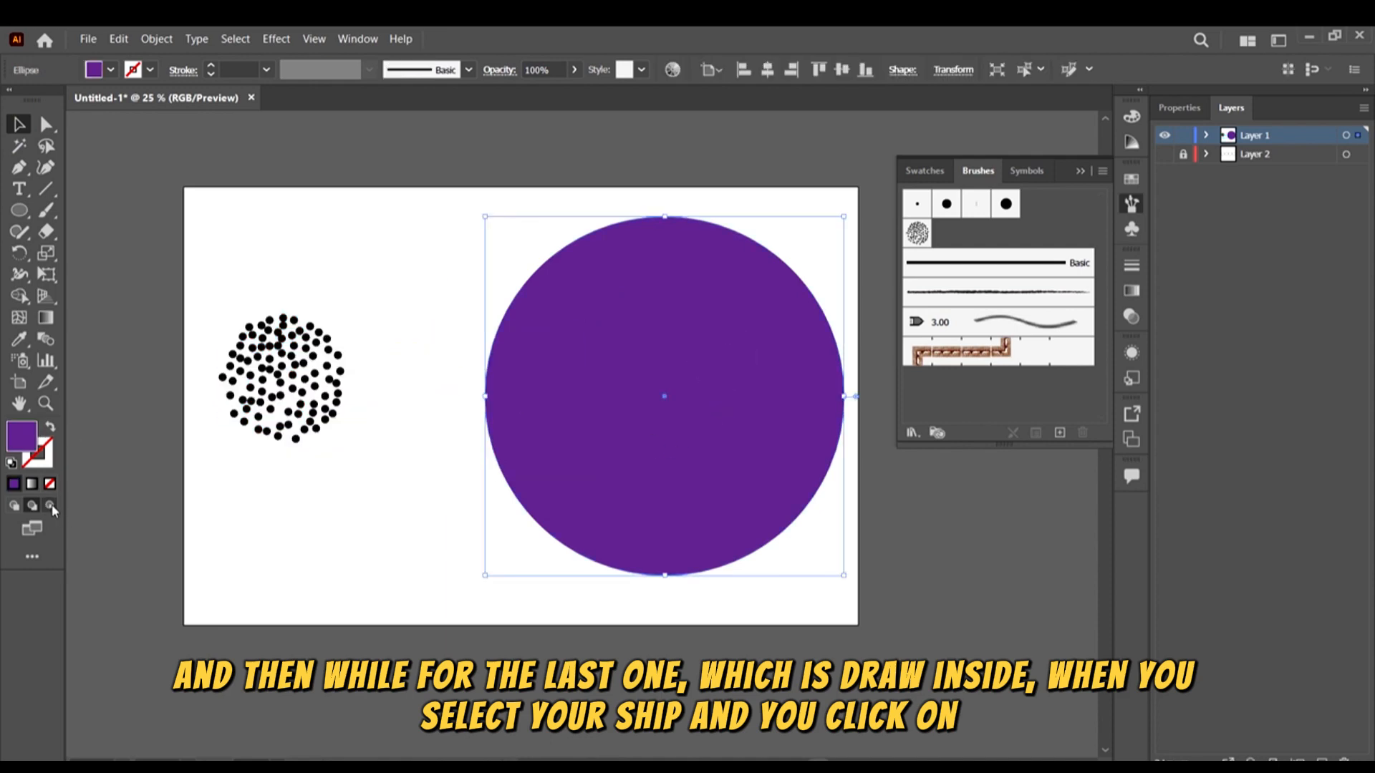
pyautogui.click(575, 487)
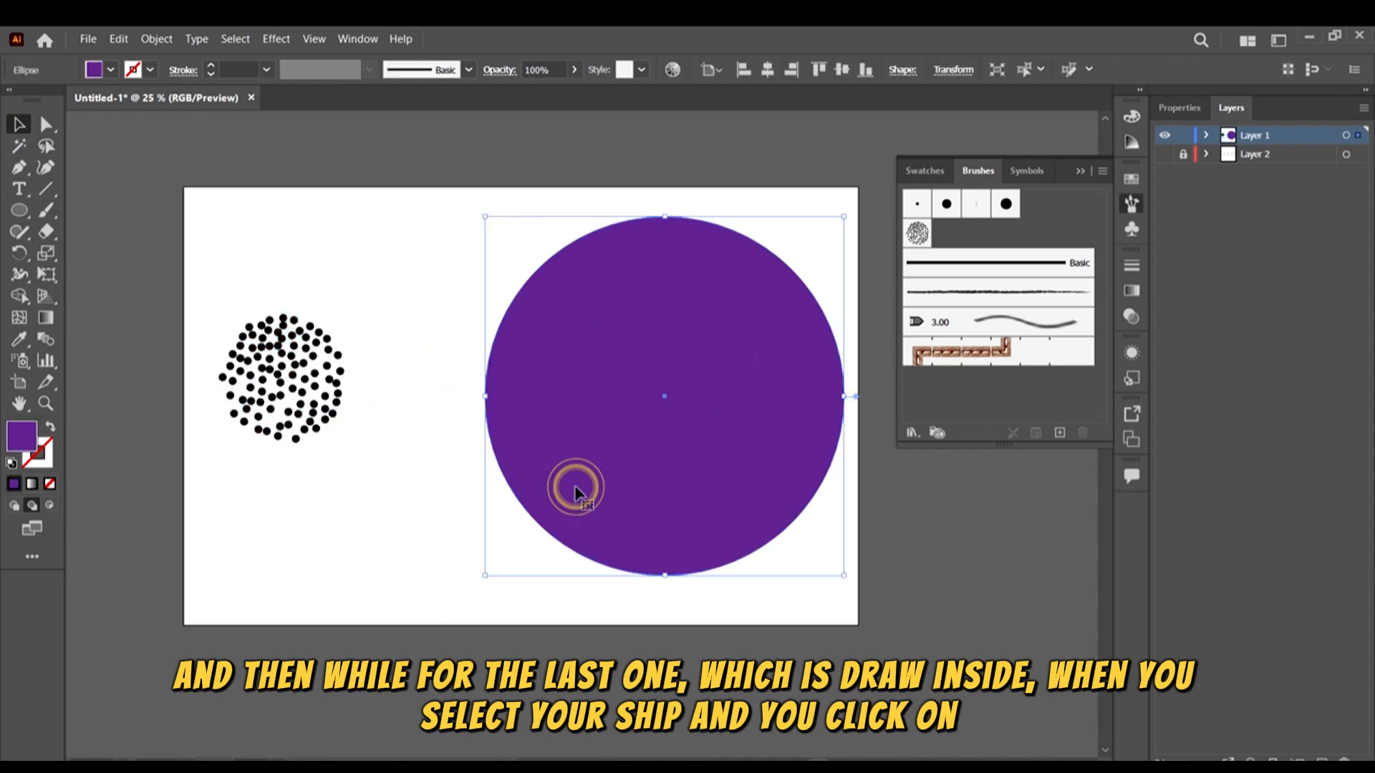
pyautogui.click(48, 504)
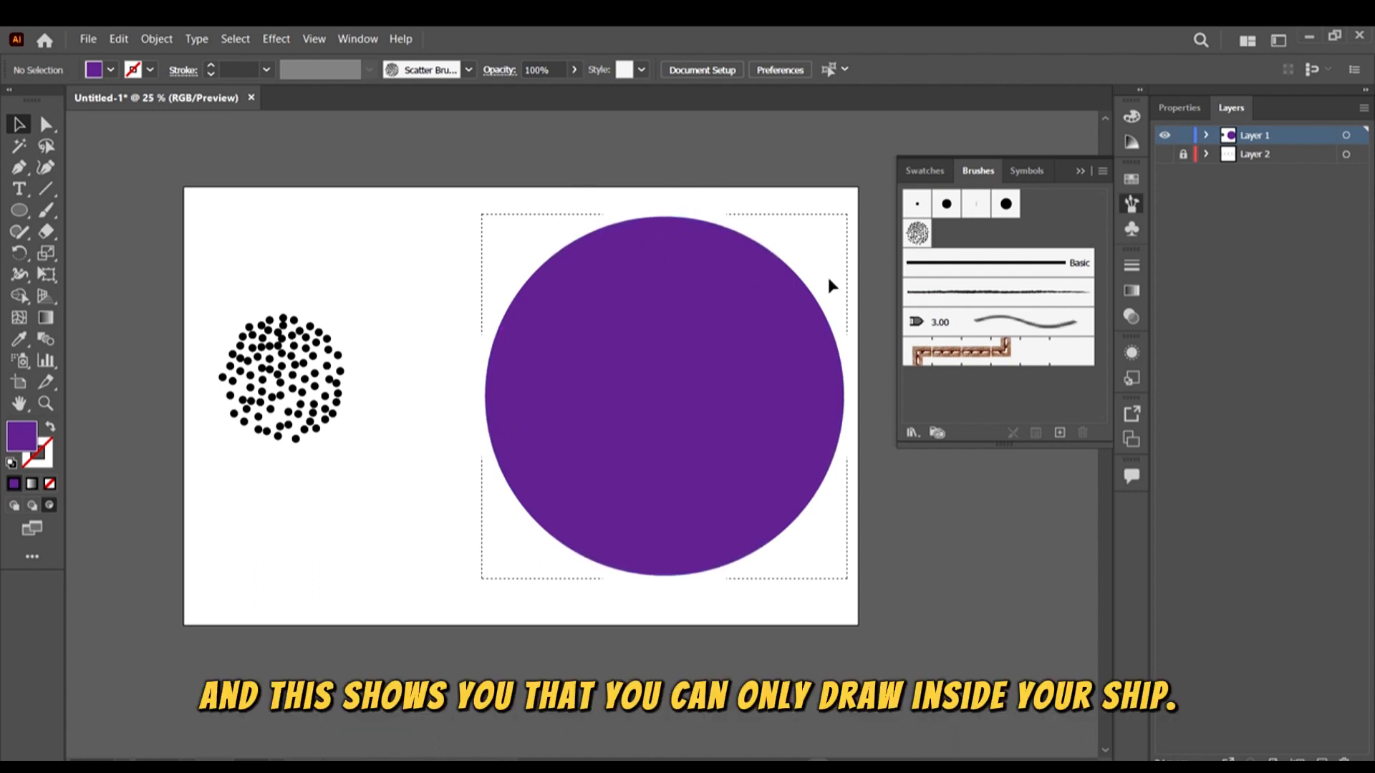
# Set the fill to yellow and draw three circles crossing the purple circle's edges in Draw Inside mode
pyautogui.click(18, 211)
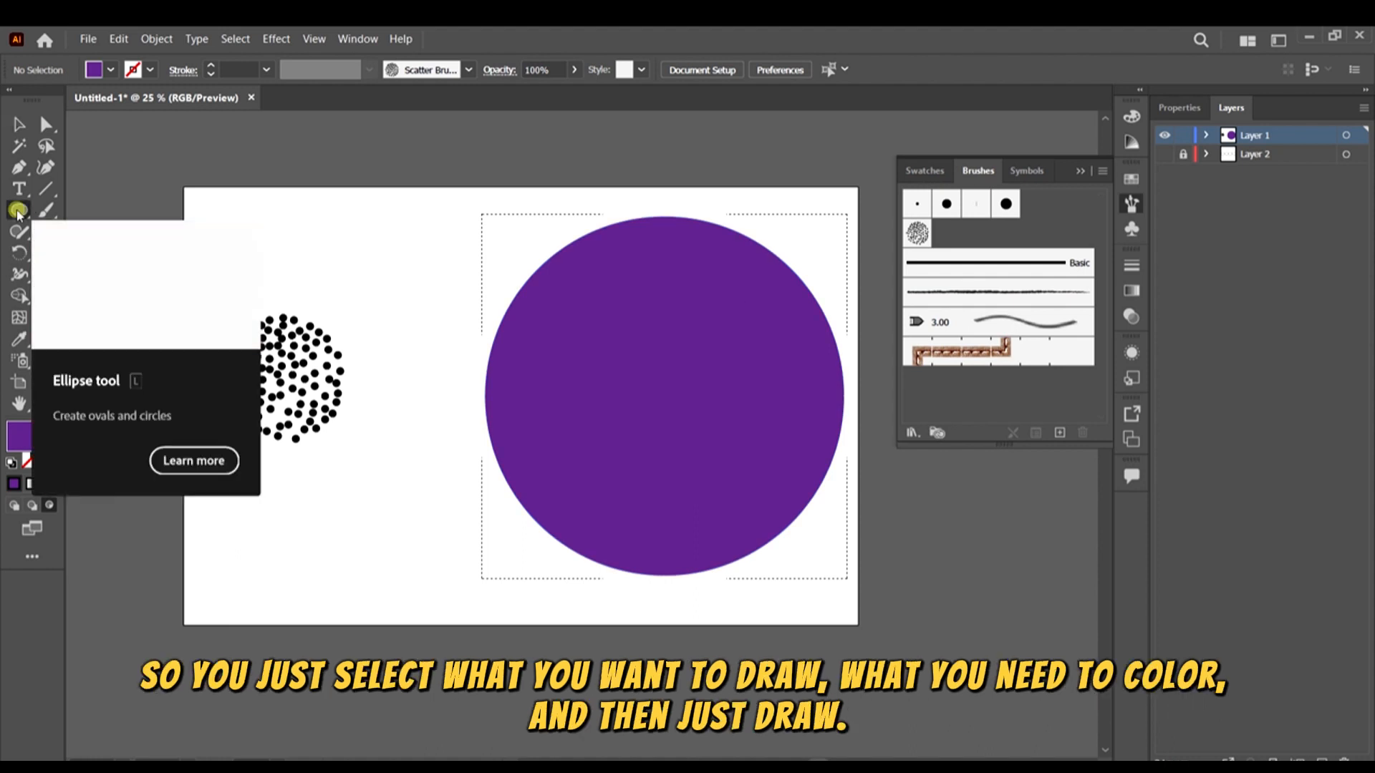
pyautogui.click(110, 69)
pyautogui.click(139, 121)
pyautogui.click(121, 103)
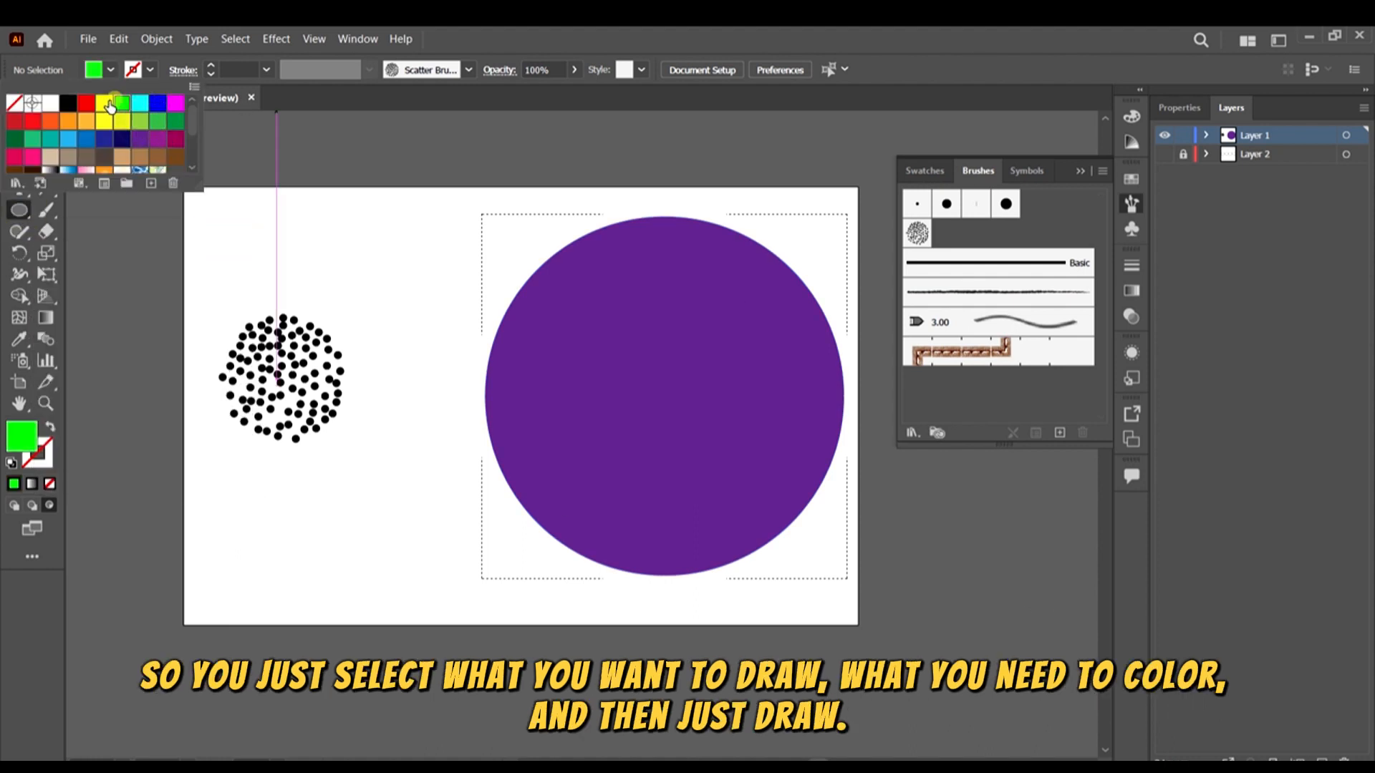
pyautogui.click(104, 102)
pyautogui.click(706, 39)
pyautogui.moveTo(410, 359); pyautogui.dragTo(728, 585)
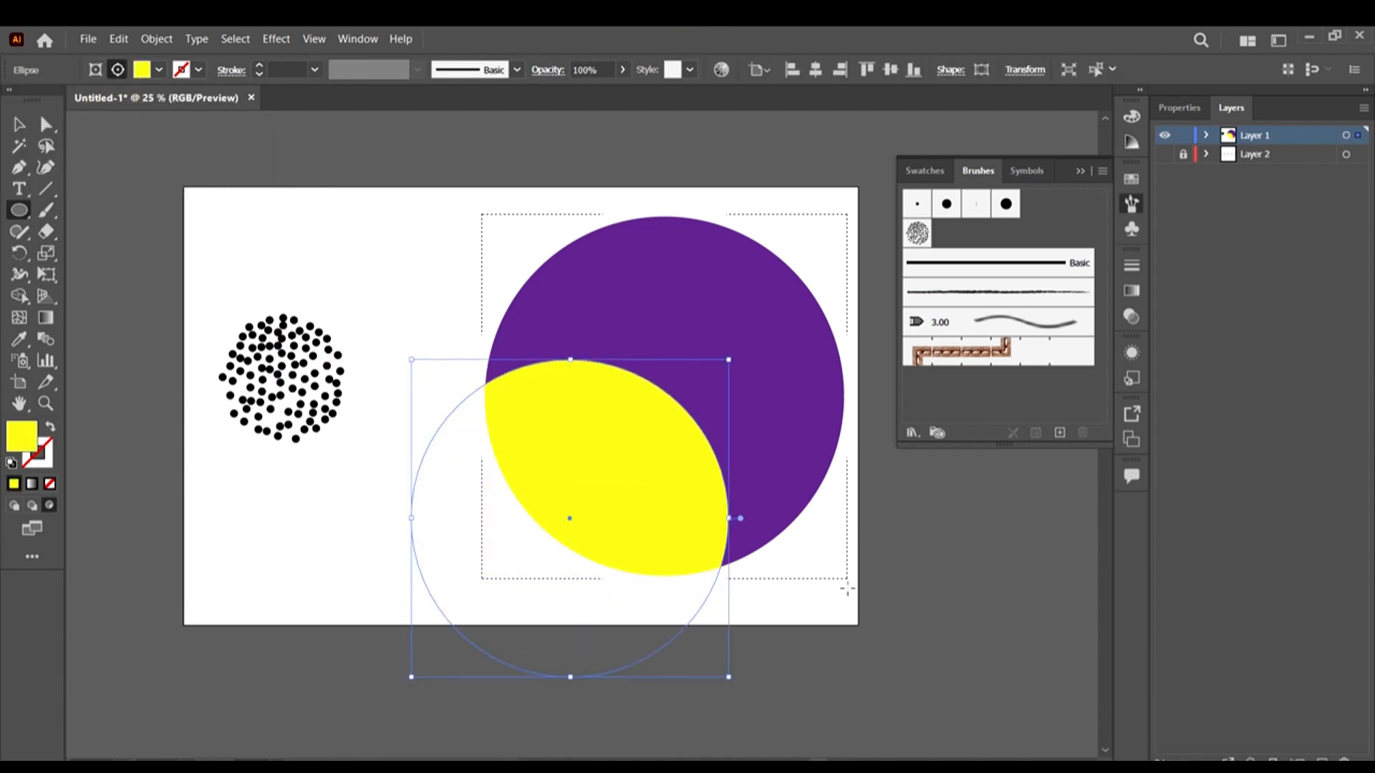
pyautogui.moveTo(731, 192); pyautogui.dragTo(905, 365)
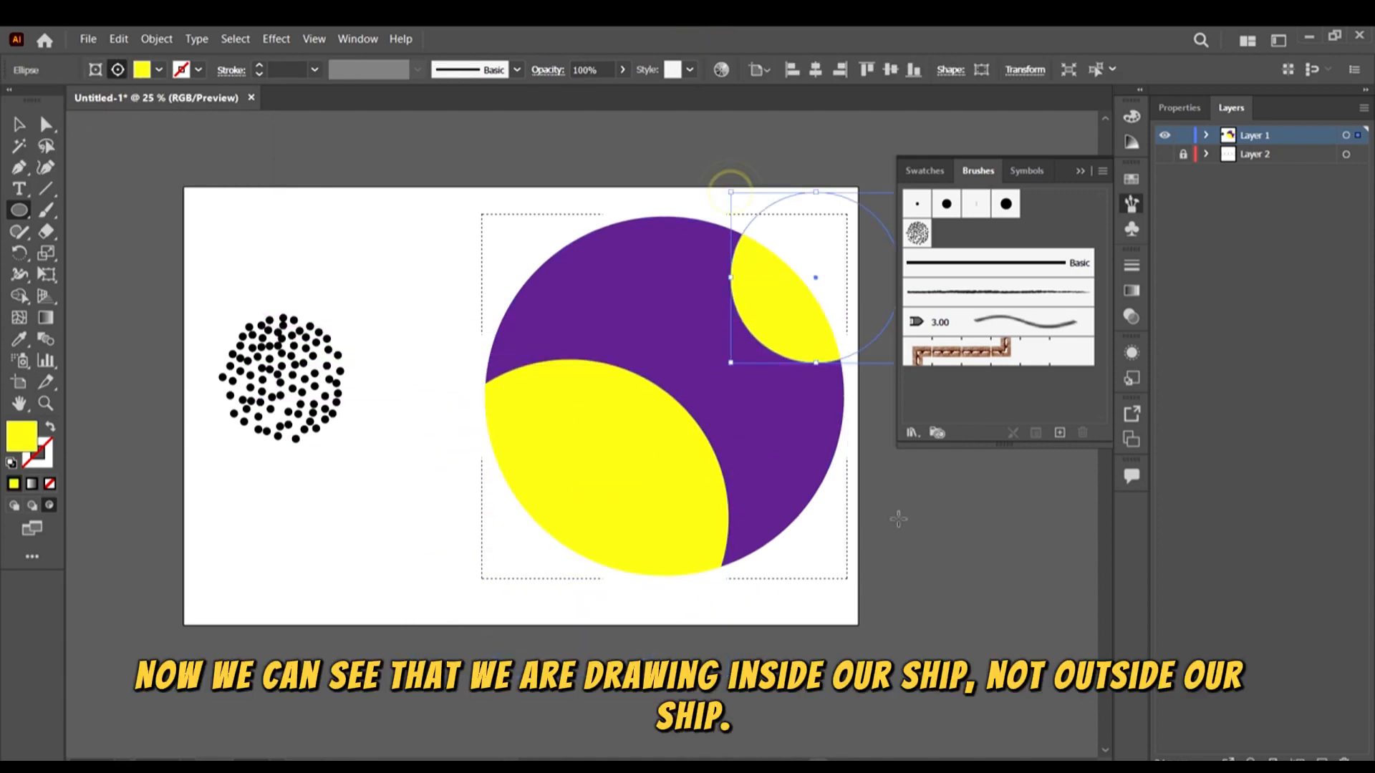
pyautogui.moveTo(899, 585); pyautogui.dragTo(756, 441)
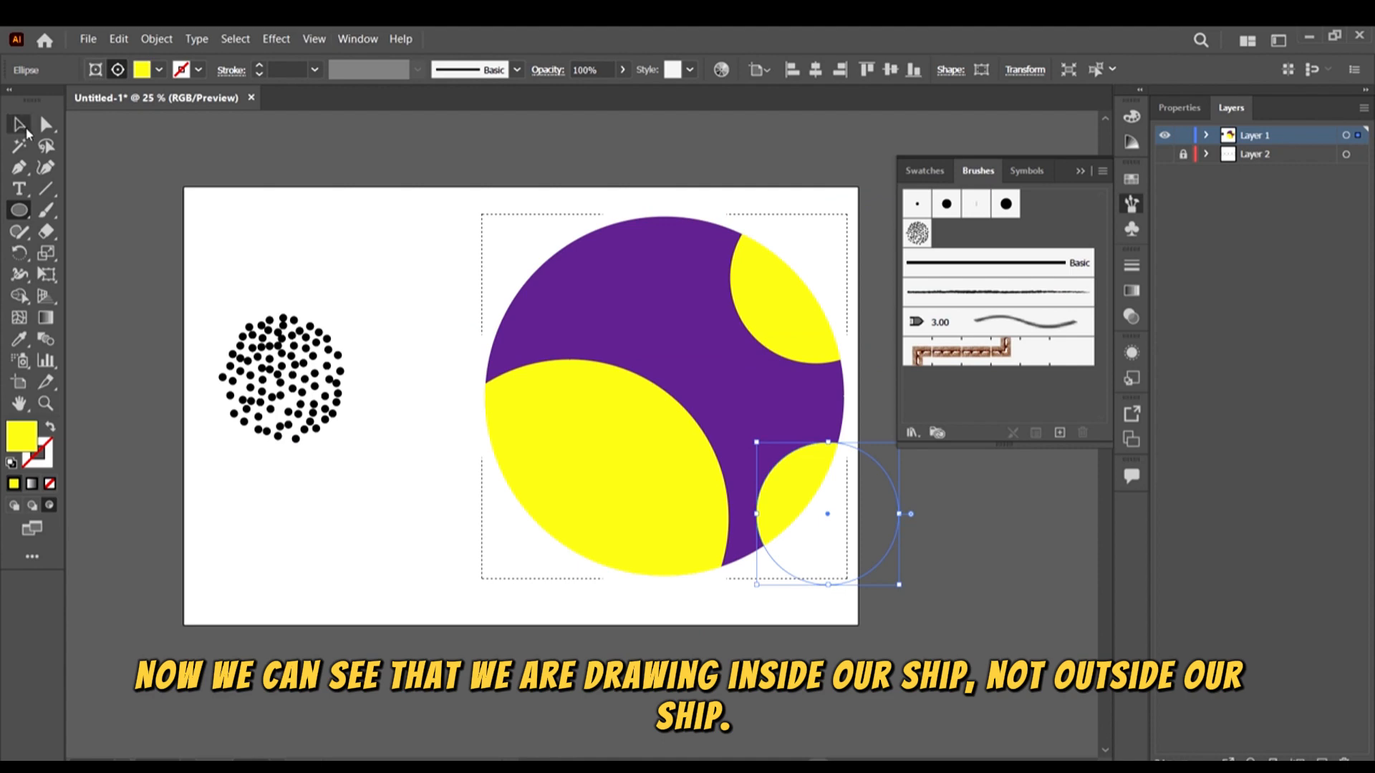
# Deselect the artwork and return to Draw Normal mode
pyautogui.click(24, 130)
pyautogui.click(361, 244)
pyautogui.scroll(-2, 422, 290)
pyautogui.scroll(3, 413, 339)
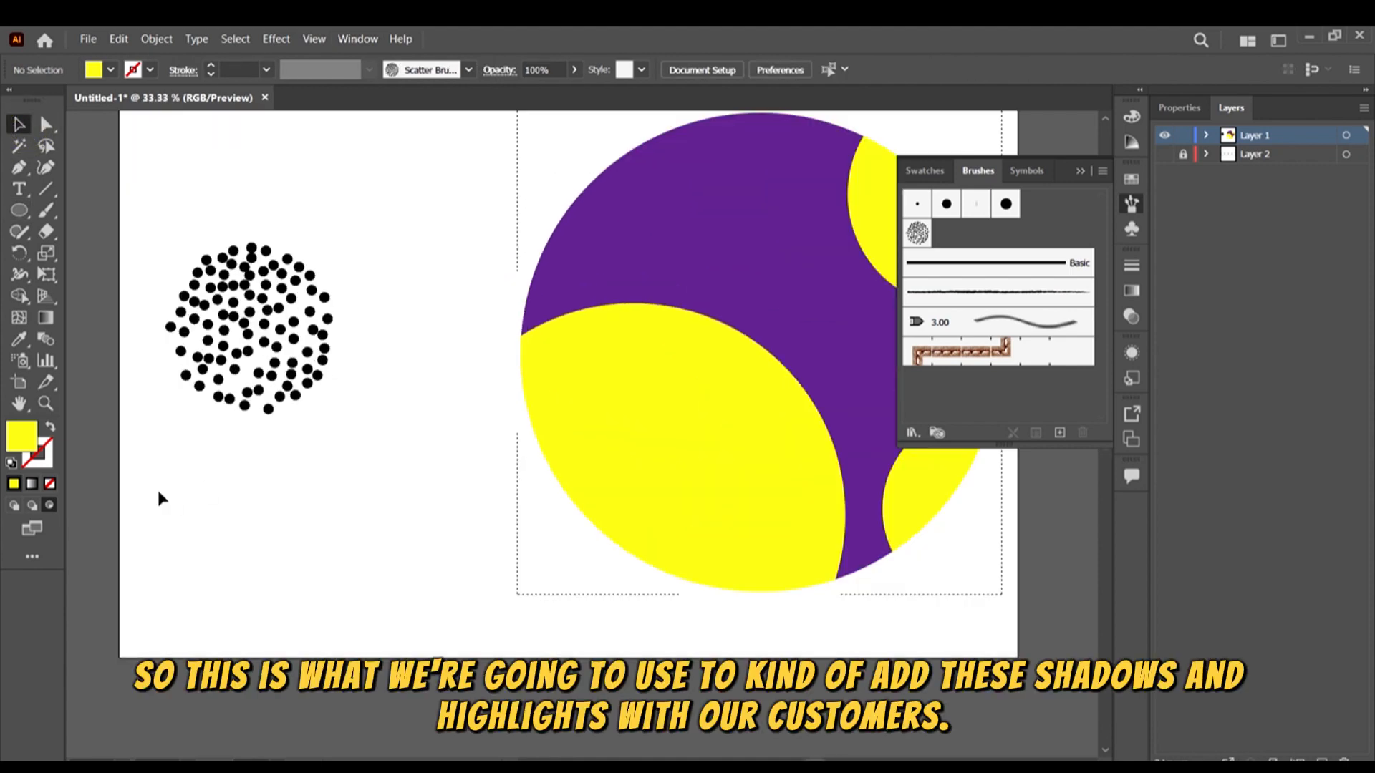
pyautogui.click(14, 505)
# Isolate the purple circle's clip group, delete the yellow circles inside it, and exit isolation
pyautogui.scroll(-3, 202, 440)
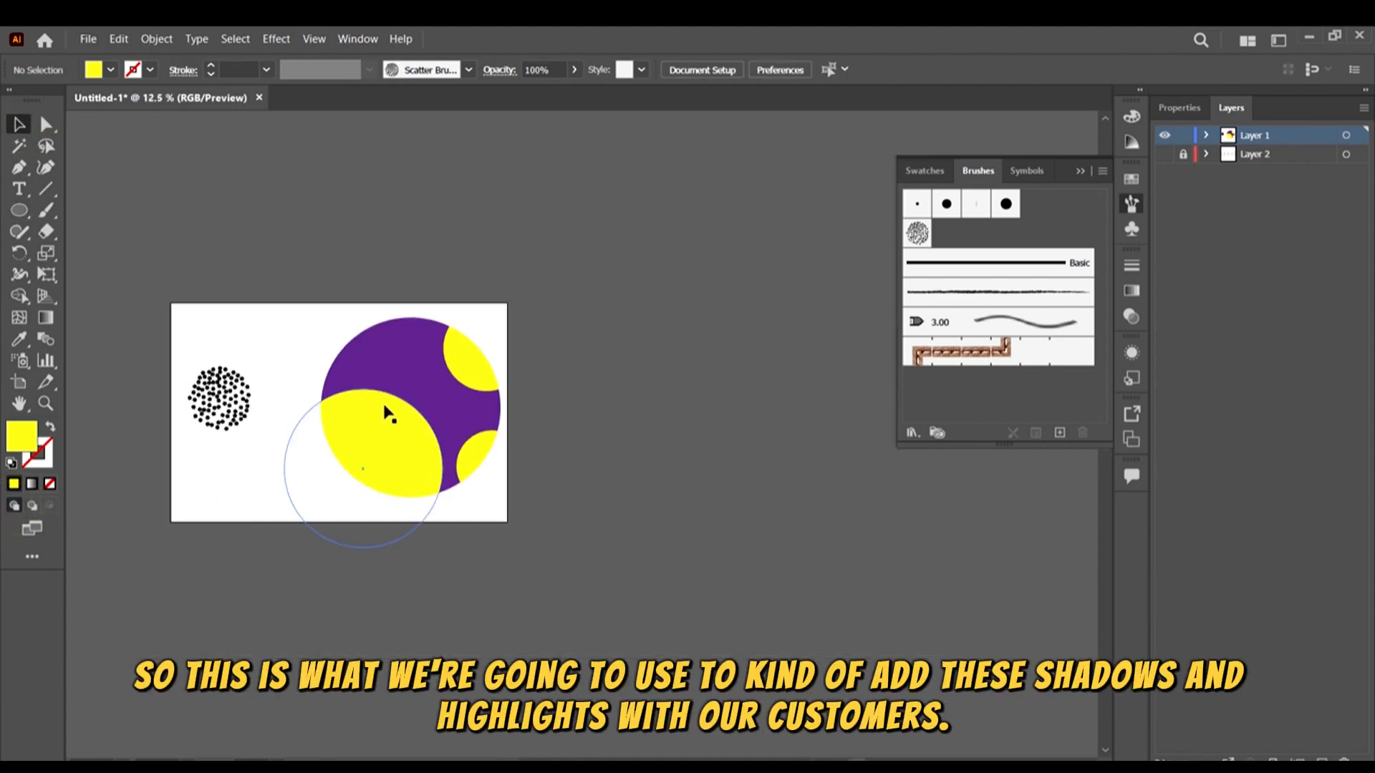
pyautogui.doubleClick(469, 353)
pyautogui.click(481, 464)
pyautogui.press('Delete')
pyautogui.click(469, 344)
pyautogui.press('Delete')
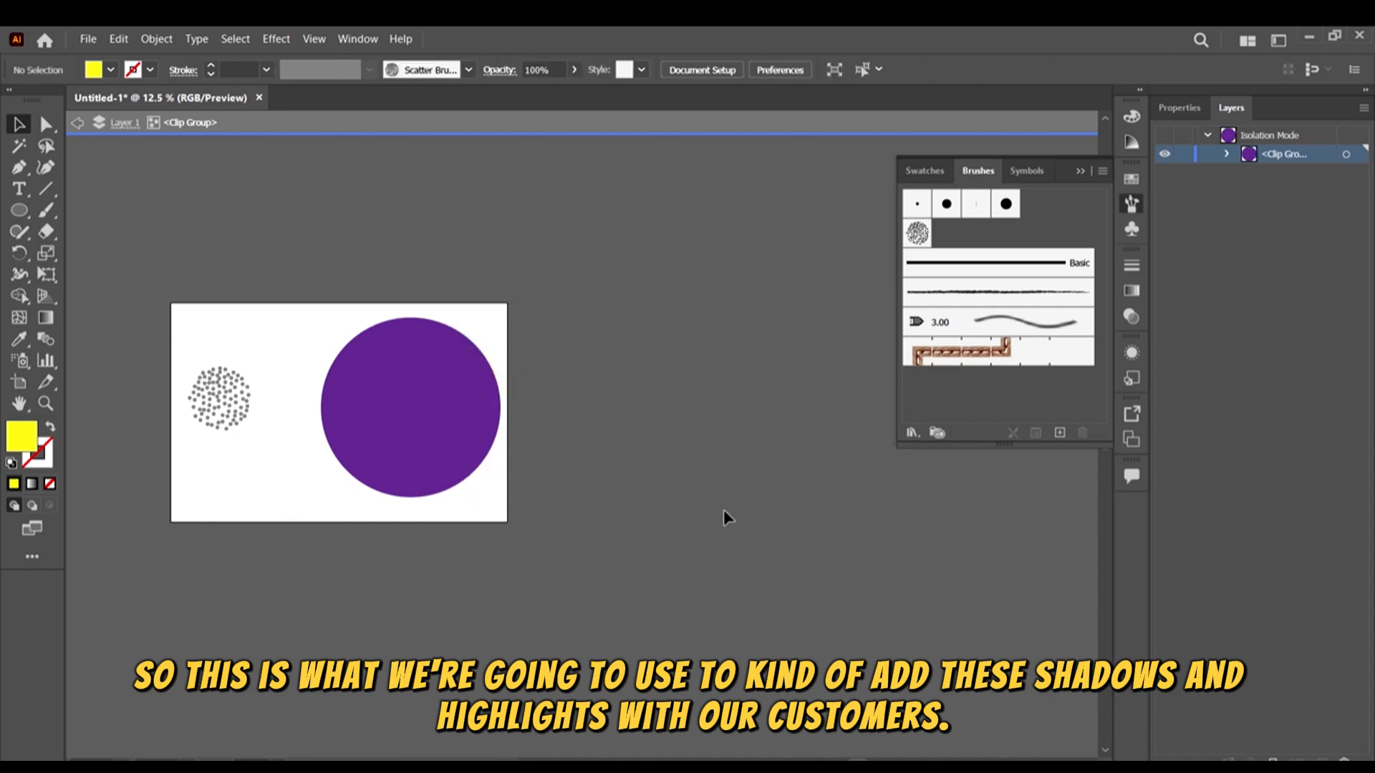
pyautogui.doubleClick(723, 510)
pyautogui.scroll(2, 160, 369)
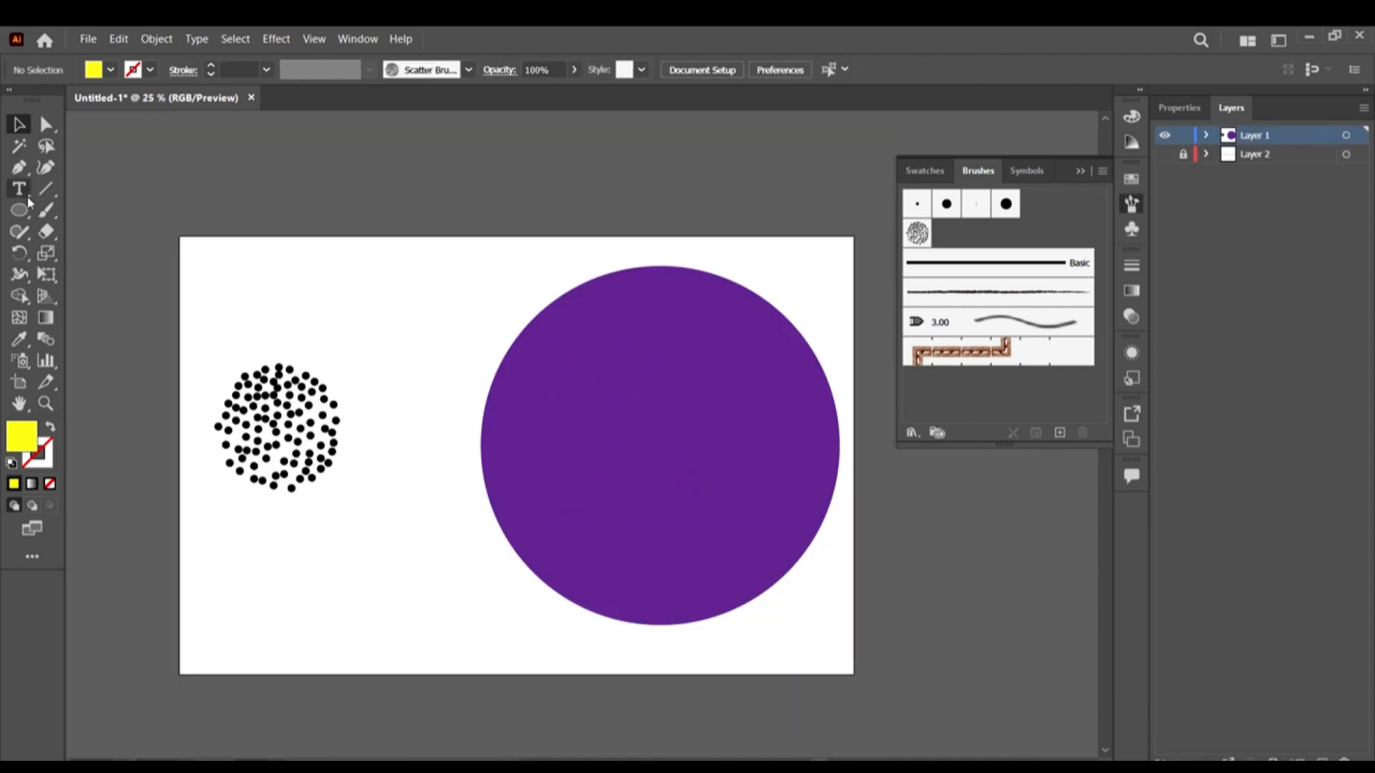
pyautogui.click(44, 209)
pyautogui.click(19, 124)
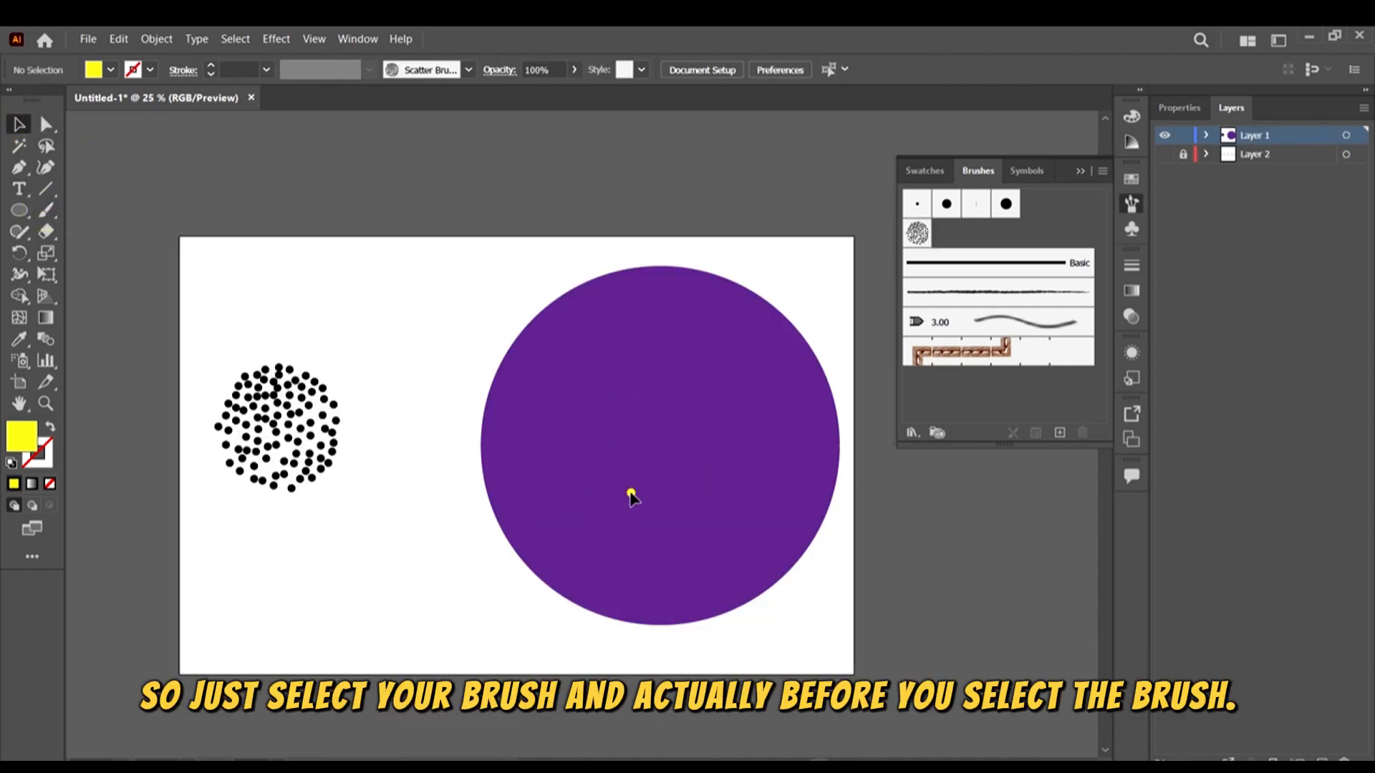
pyautogui.scroll(-1, 632, 494)
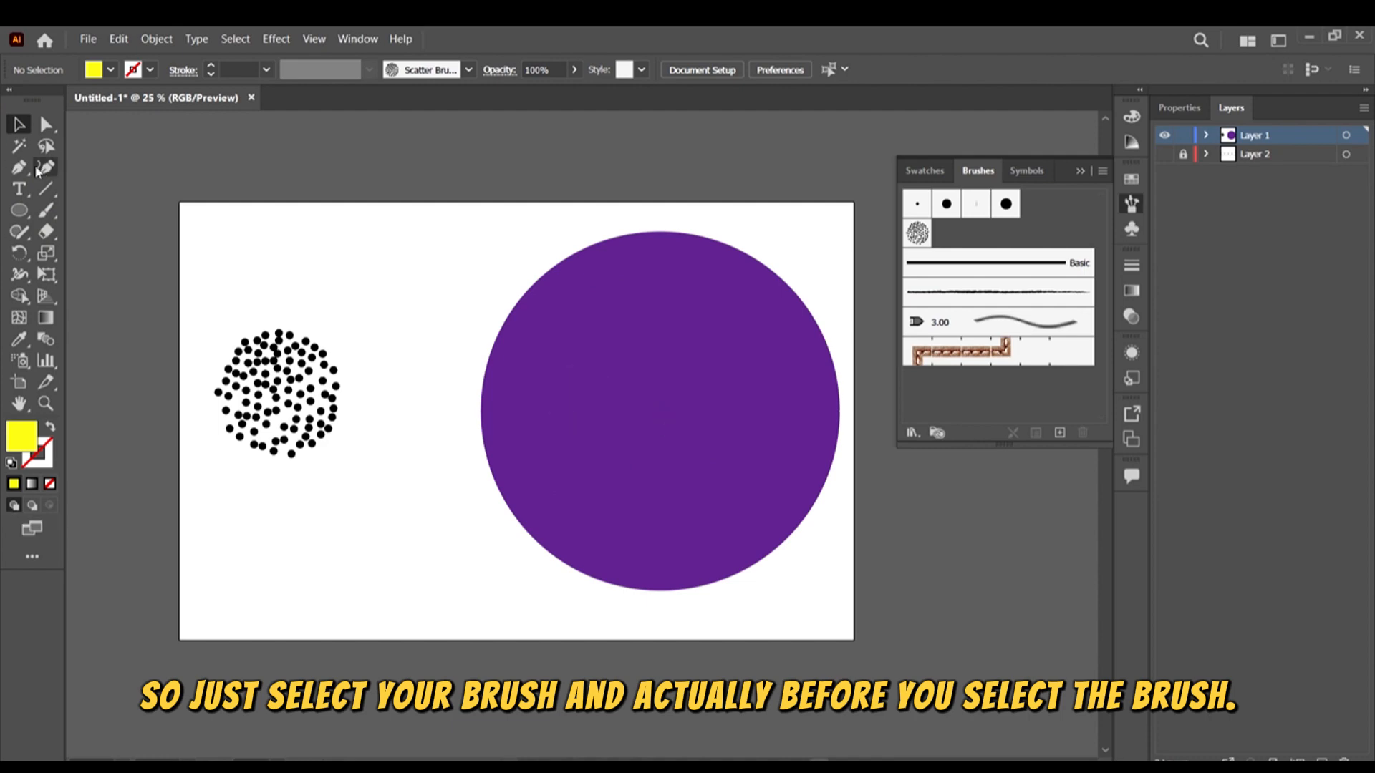
# Duplicate the large purple circle and shrink the copy into a small swatch circle between the dot pattern and the large circle
pyautogui.scroll(-2, 566, 501)
pyautogui.click(686, 496)
pyautogui.scroll(1, 678, 473)
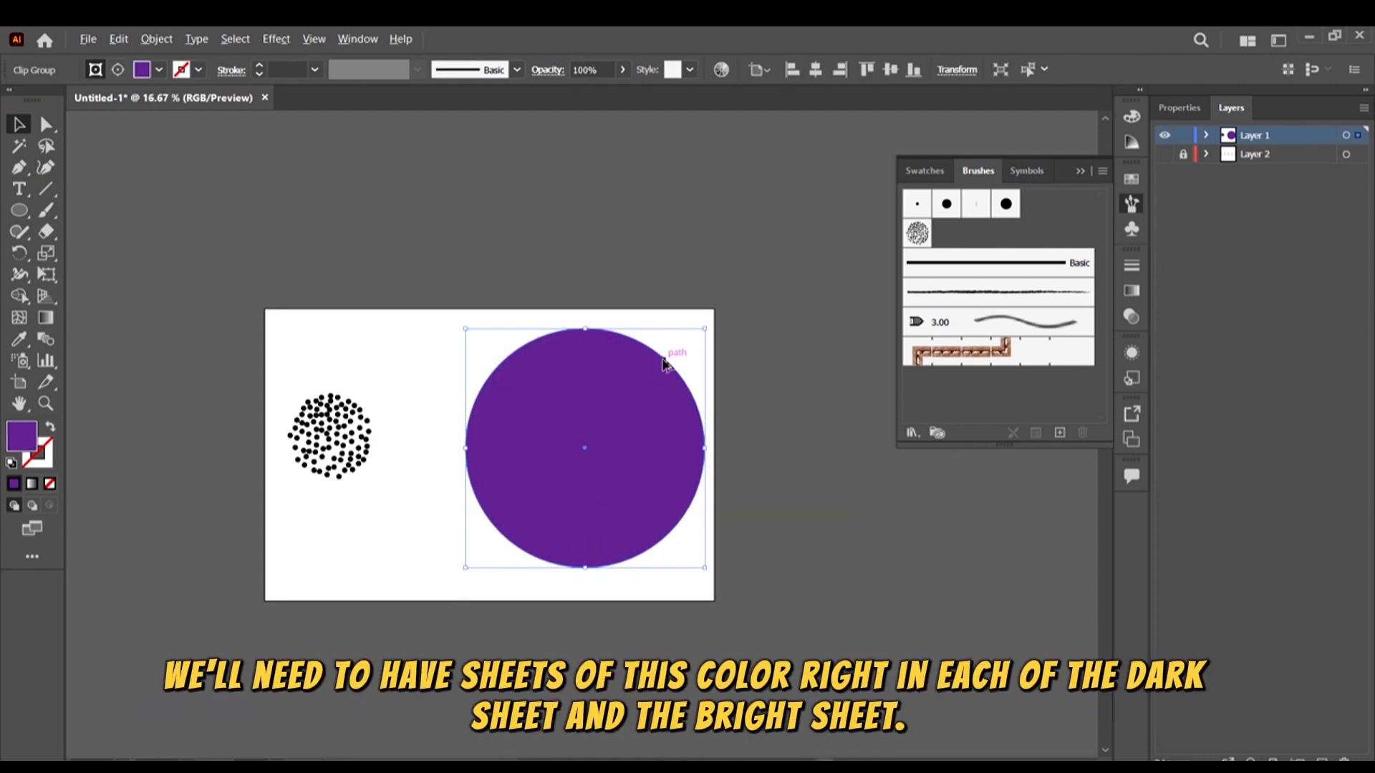
pyautogui.moveTo(668, 366); pyautogui.dragTo(346, 574)
pyautogui.click(322, 570)
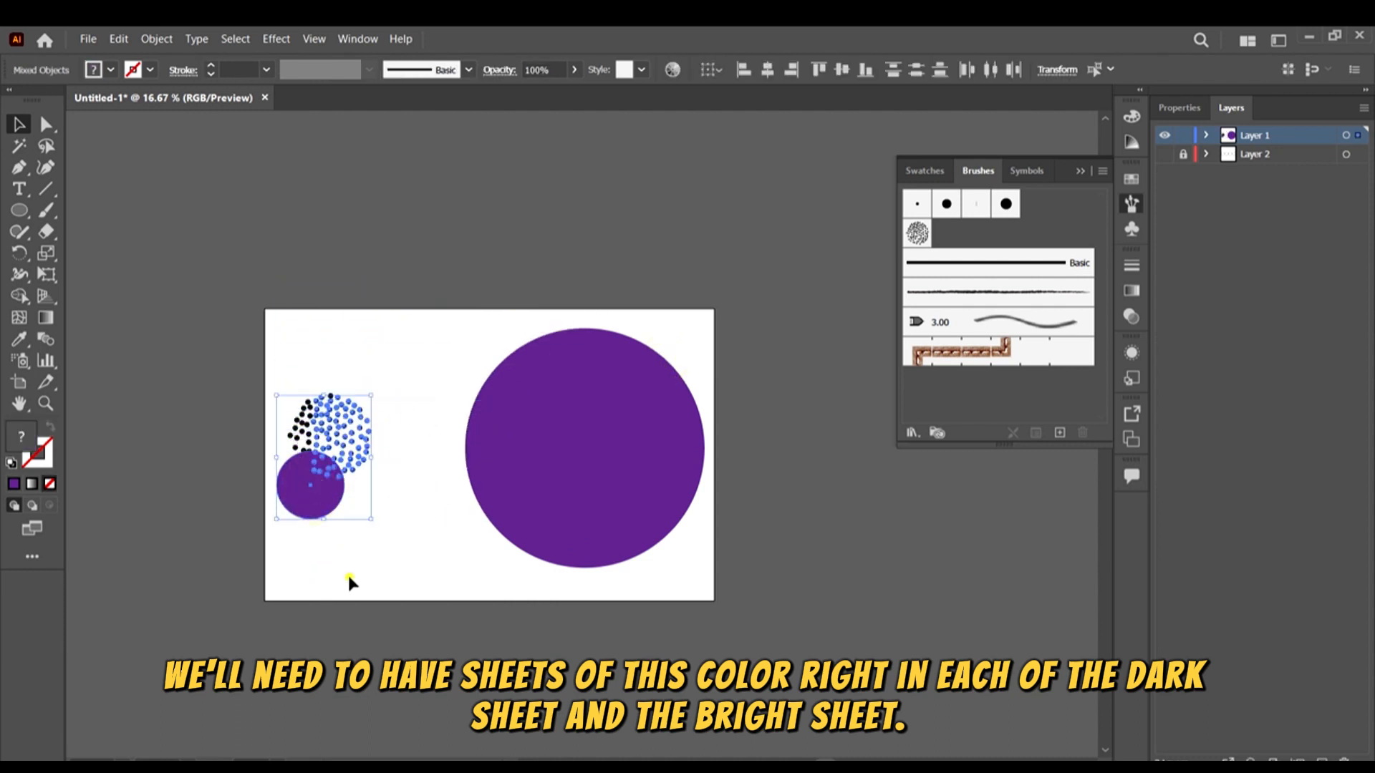
pyautogui.click(348, 576)
pyautogui.moveTo(319, 517); pyautogui.dragTo(429, 370)
pyautogui.scroll(1, 428, 370)
pyautogui.moveTo(458, 294); pyautogui.dragTo(403, 350)
# Duplicate the small purple circle twice downward to form a vertical column of three swatches
pyautogui.moveTo(393, 398); pyautogui.dragTo(444, 390)
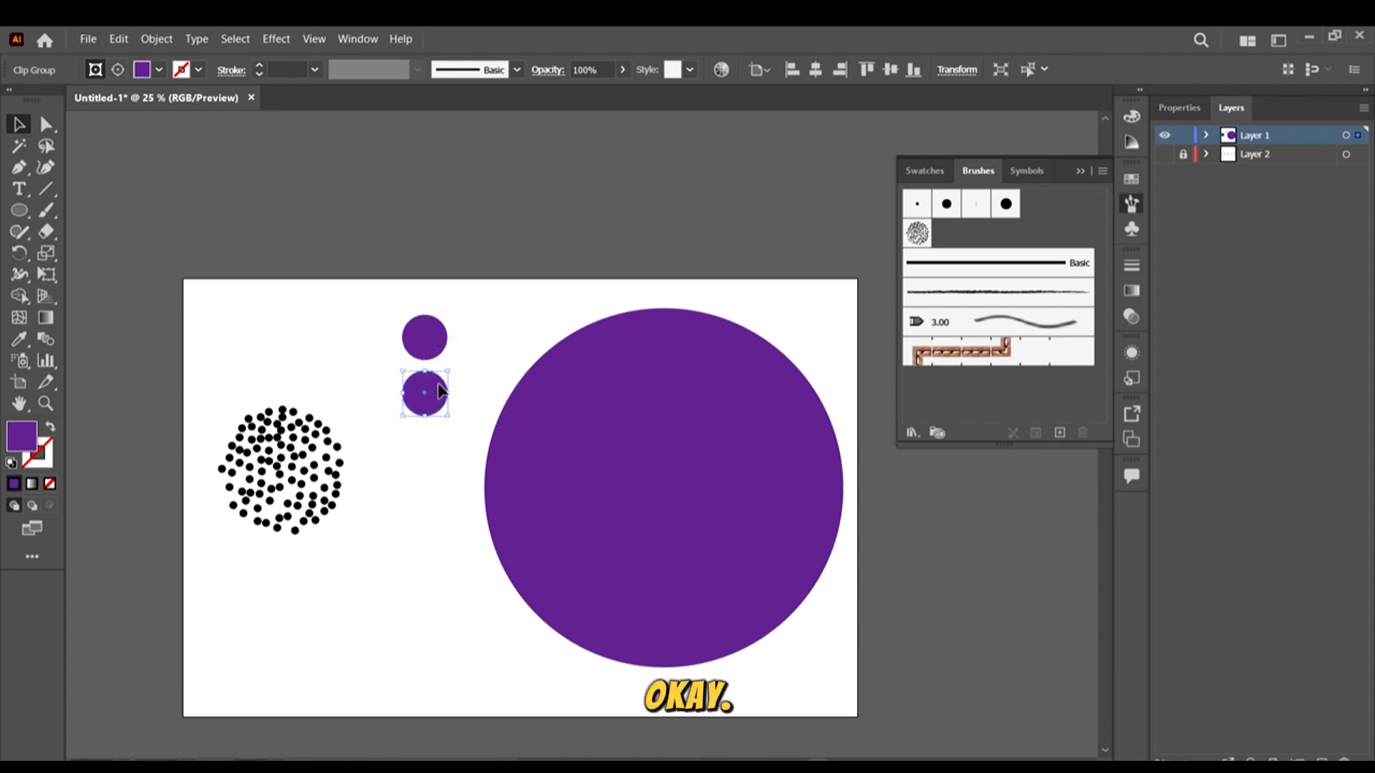
pyautogui.scroll(-2, 570, 457)
pyautogui.moveTo(439, 313); pyautogui.dragTo(439, 372)
pyautogui.scroll(1, 479, 333)
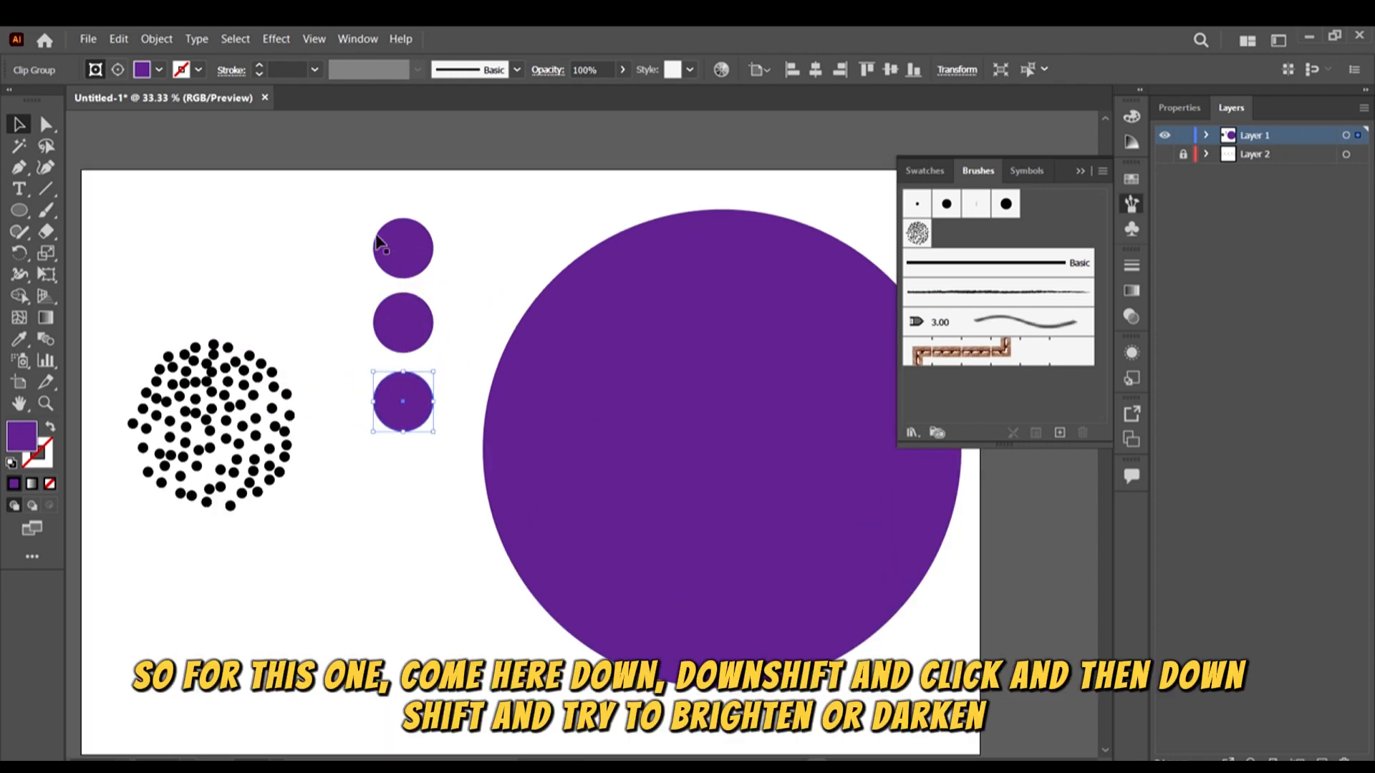
# Darken the top swatch circle's fill to a deep indigo by lowering its red value
pyautogui.click(378, 237)
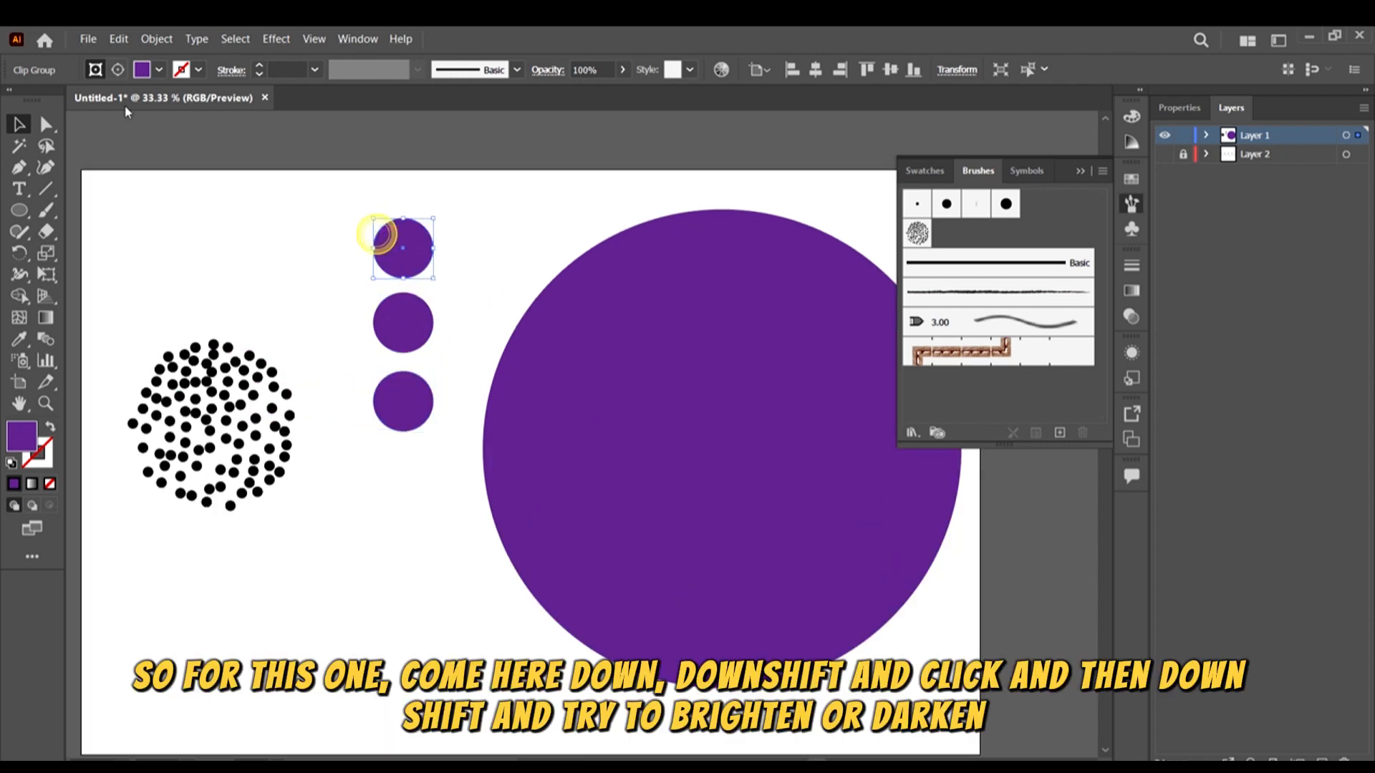
pyautogui.keyDown('shift'); pyautogui.click(148, 72); pyautogui.keyUp('shift')
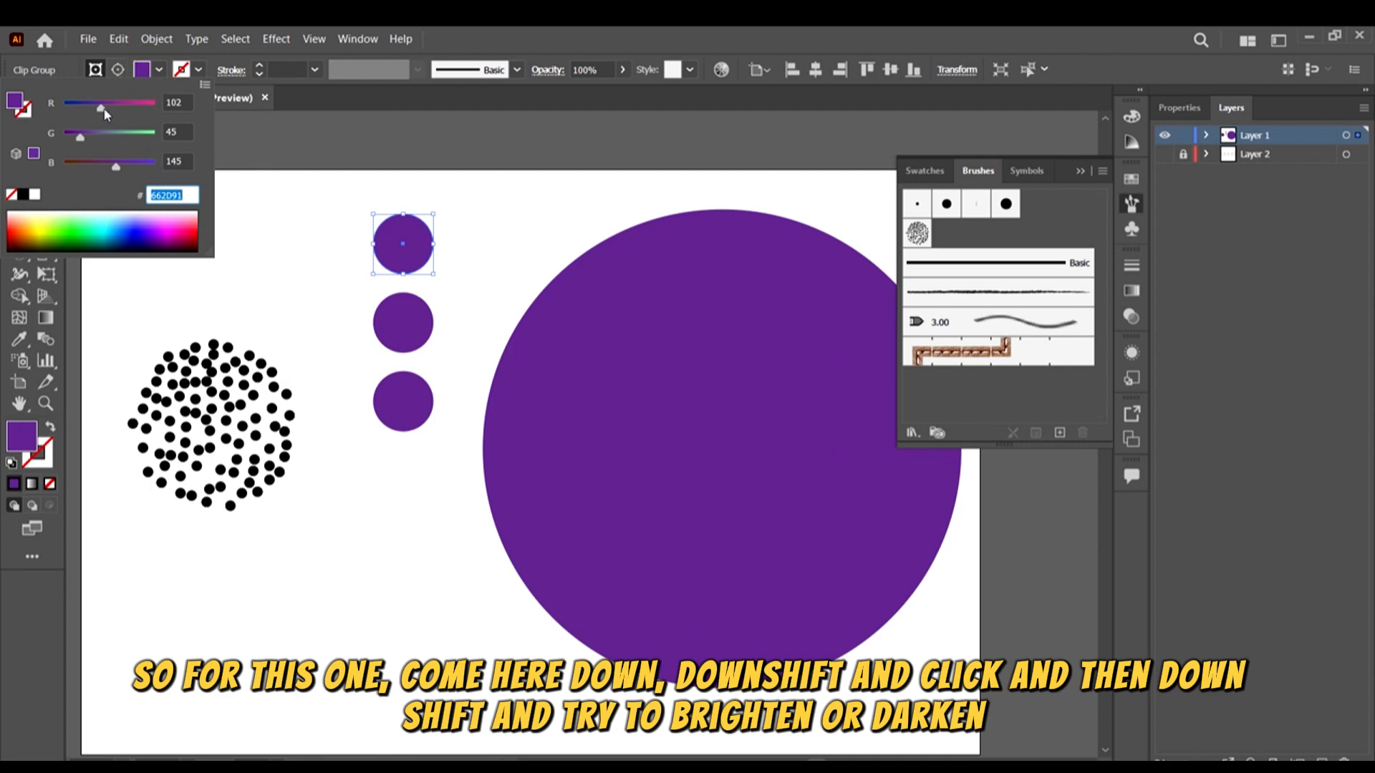
pyautogui.moveTo(101, 109)
pyautogui.mouseDown()
pyautogui.moveTo(131, 113)
pyautogui.moveTo(84, 111)
pyautogui.mouseUp()
pyautogui.click(448, 310)
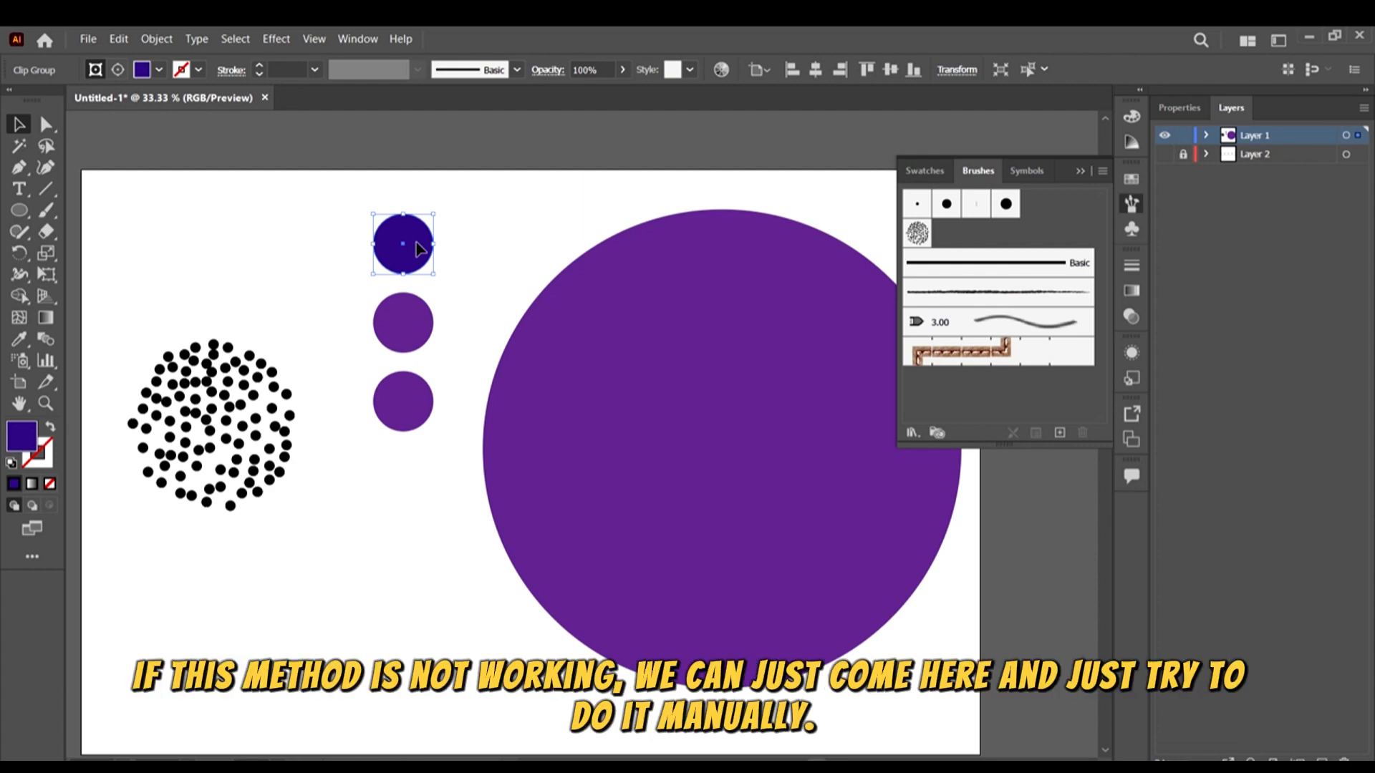
# Replace the top swatch with a copy of the middle purple circle and set the copy's fill to #1D0333
pyautogui.press('Delete')
pyautogui.click(423, 305)
pyautogui.keyDown('alt'); pyautogui.moveTo(424, 301); pyautogui.dragTo(430, 225); pyautogui.keyUp('alt')
pyautogui.doubleClick(21, 433)
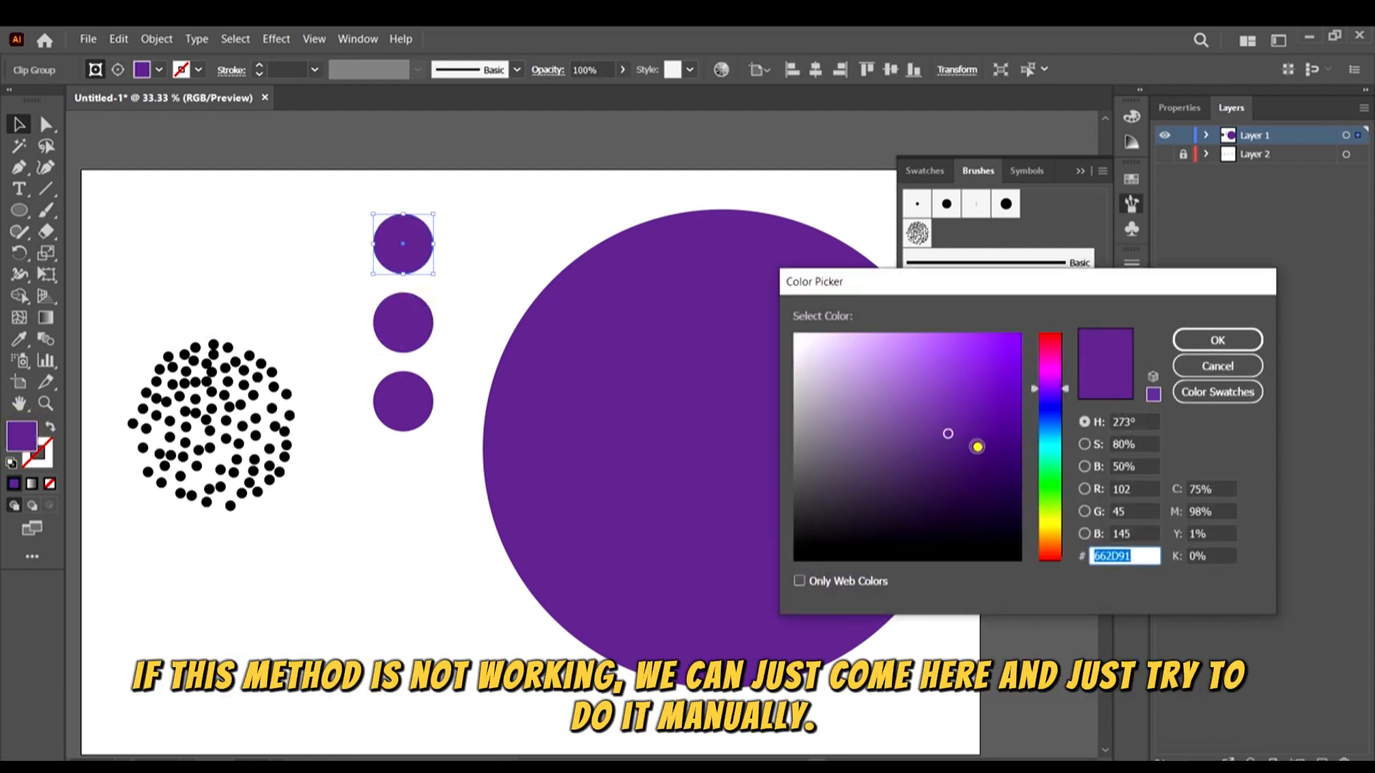
pyautogui.moveTo(978, 447); pyautogui.dragTo(1009, 516)
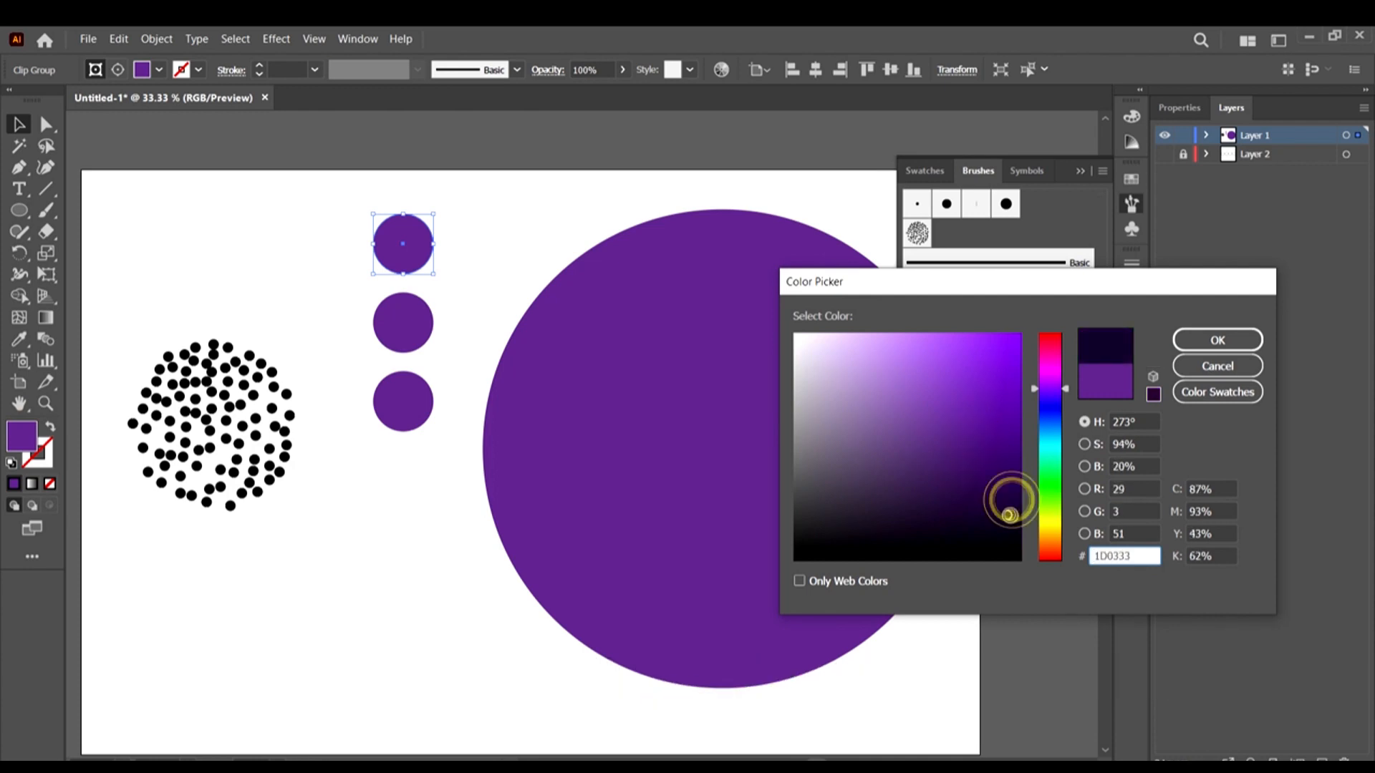
pyautogui.click(1217, 340)
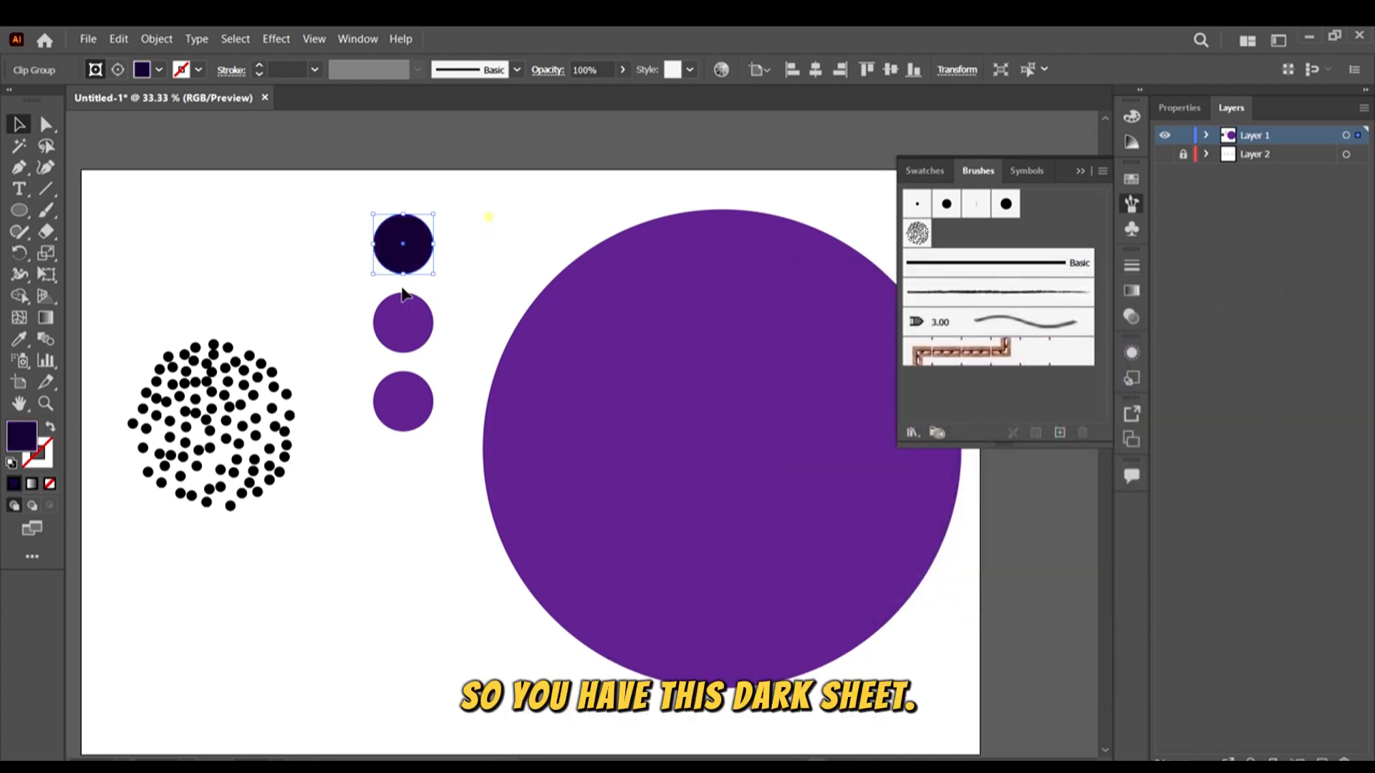
# Brighten the third swatch circle's fill to #8E45CE
pyautogui.click(402, 285)
pyautogui.click(402, 322)
pyautogui.moveTo(421, 466); pyautogui.dragTo(404, 410)
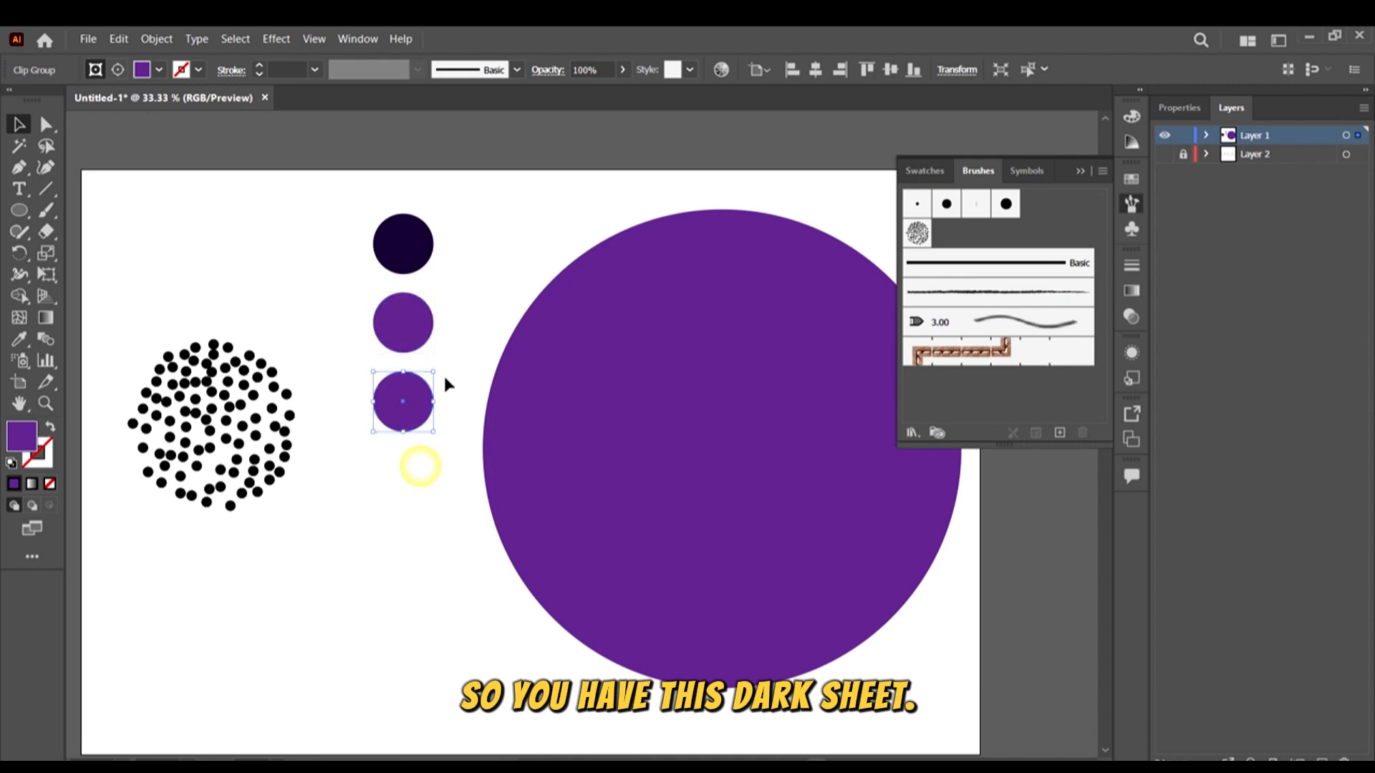
pyautogui.moveTo(455, 317); pyautogui.dragTo(419, 308)
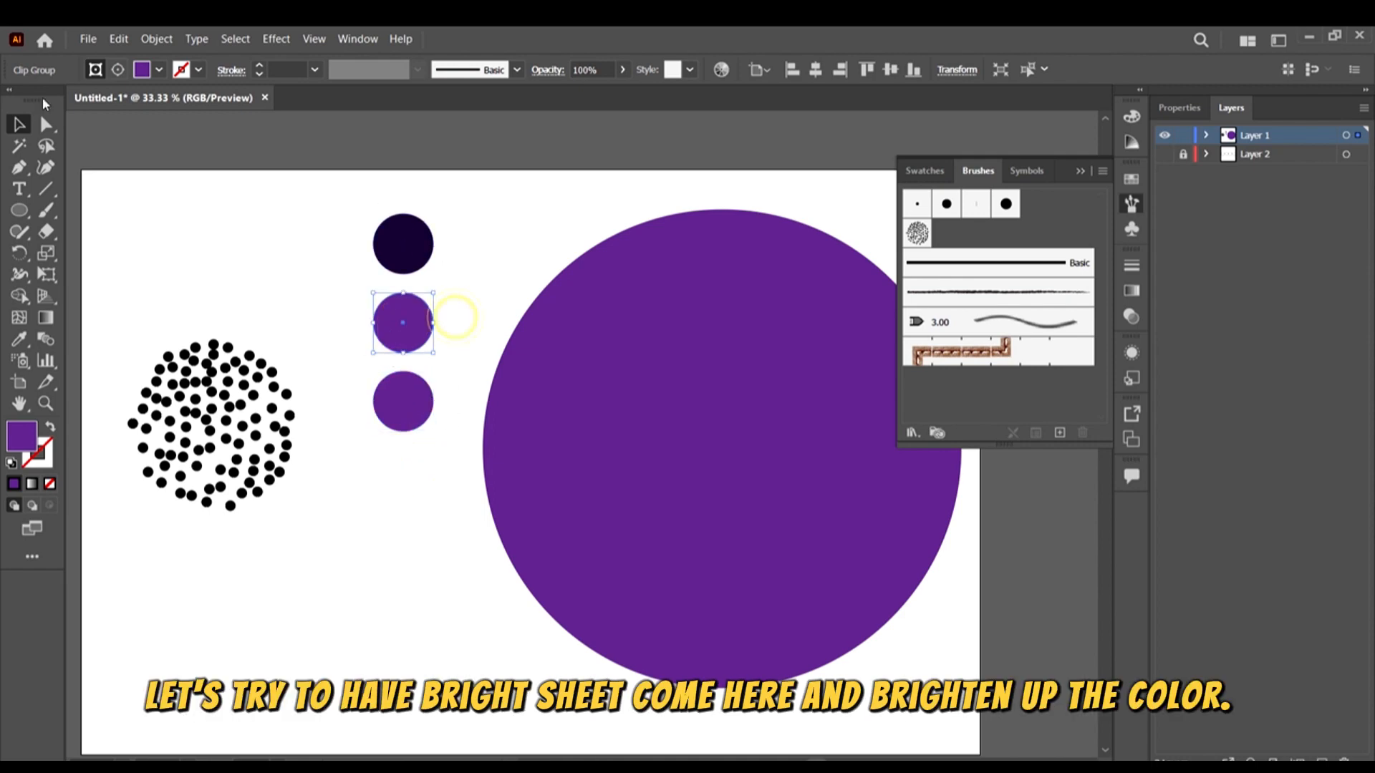
pyautogui.click(393, 424)
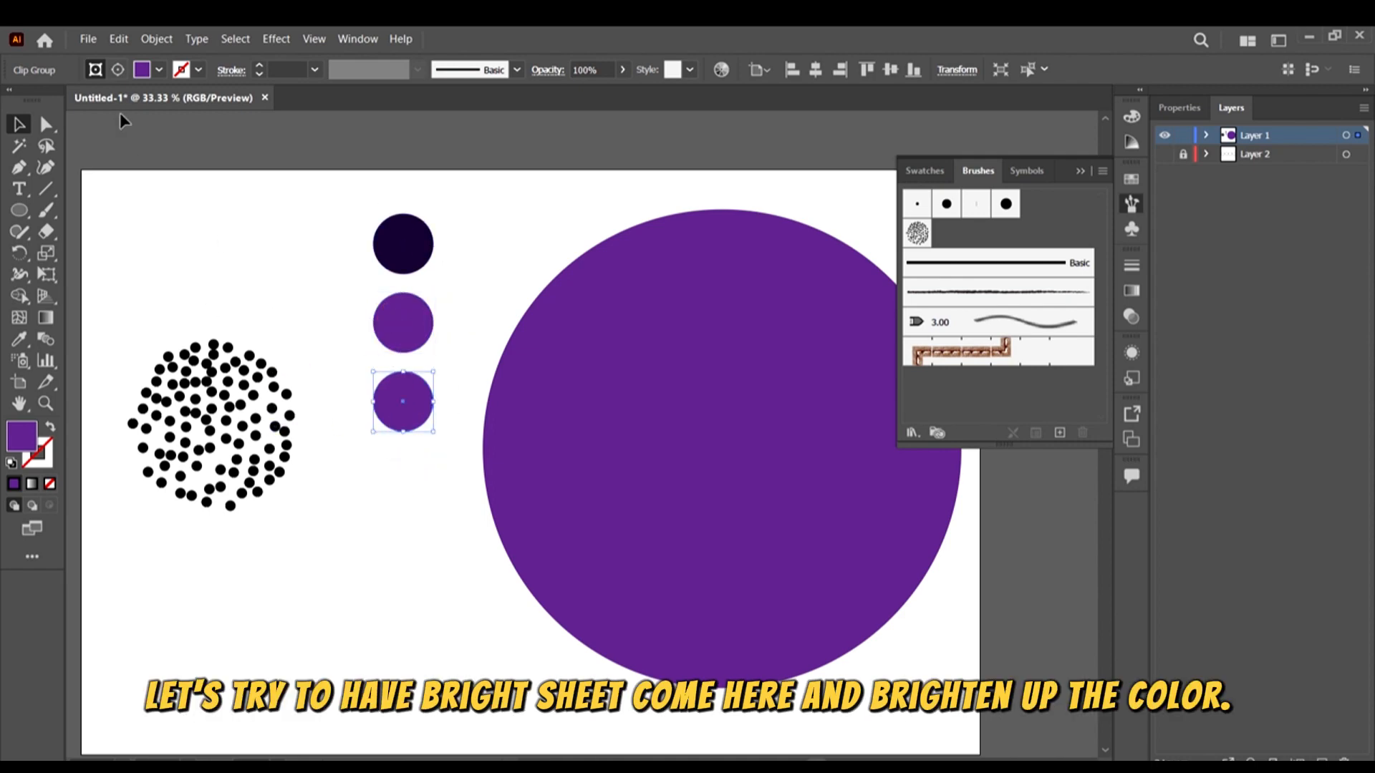
pyautogui.doubleClick(24, 452)
pyautogui.click(946, 411)
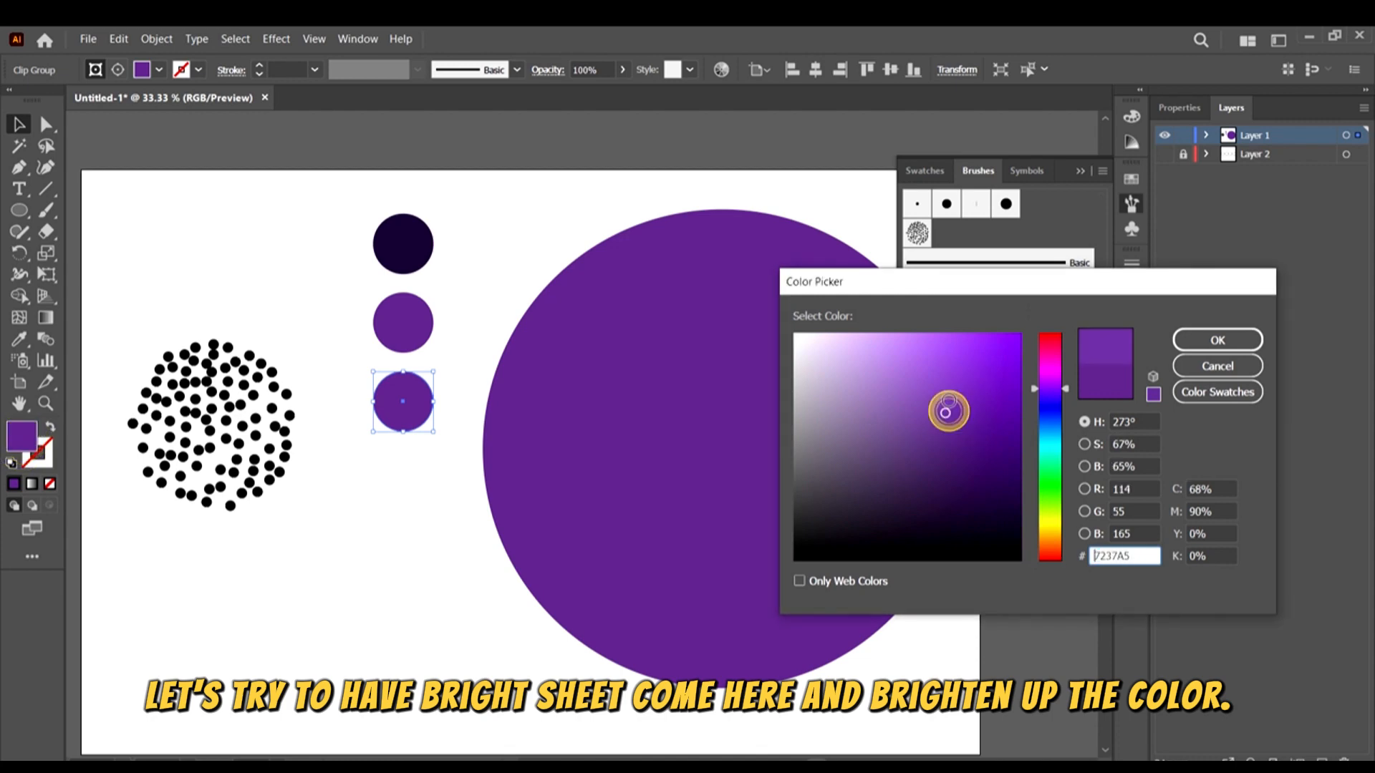
pyautogui.moveTo(947, 411); pyautogui.dragTo(946, 374)
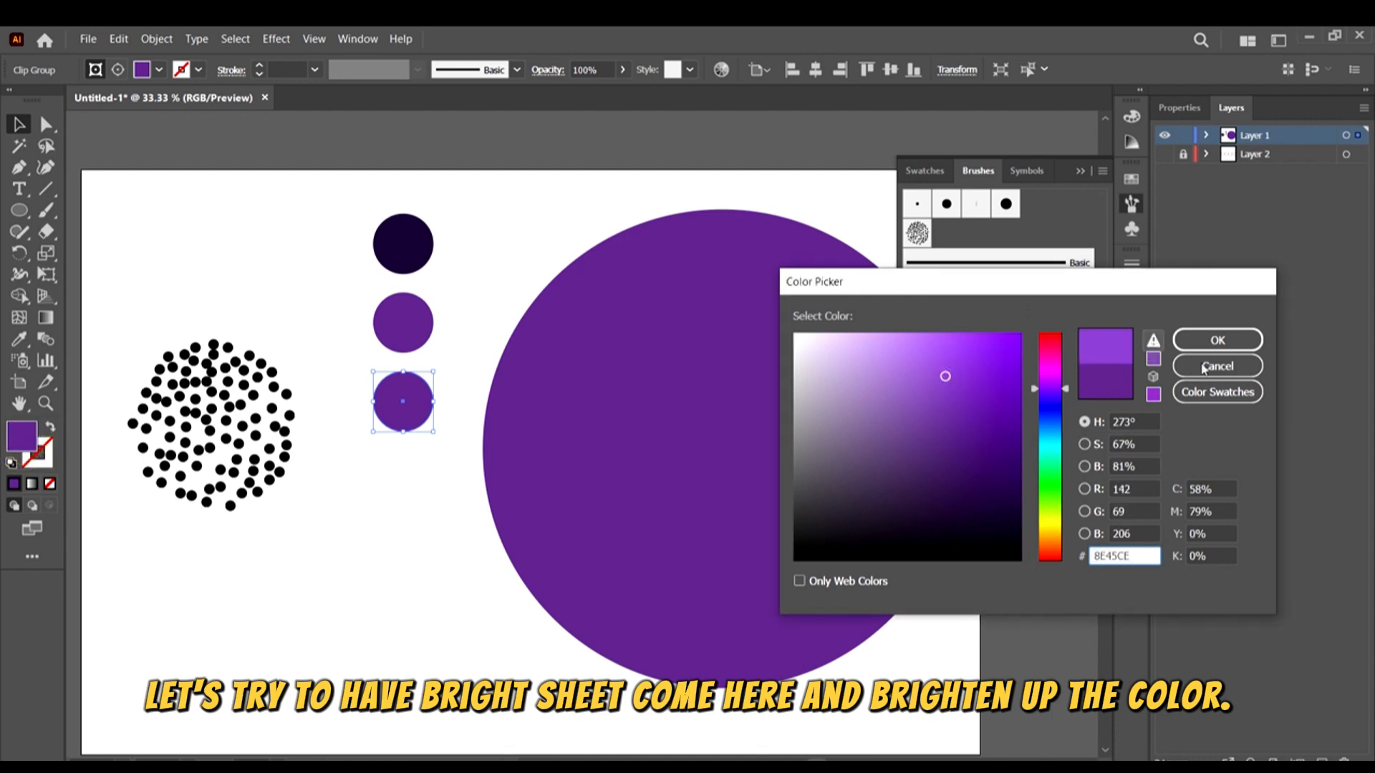
pyautogui.click(1218, 340)
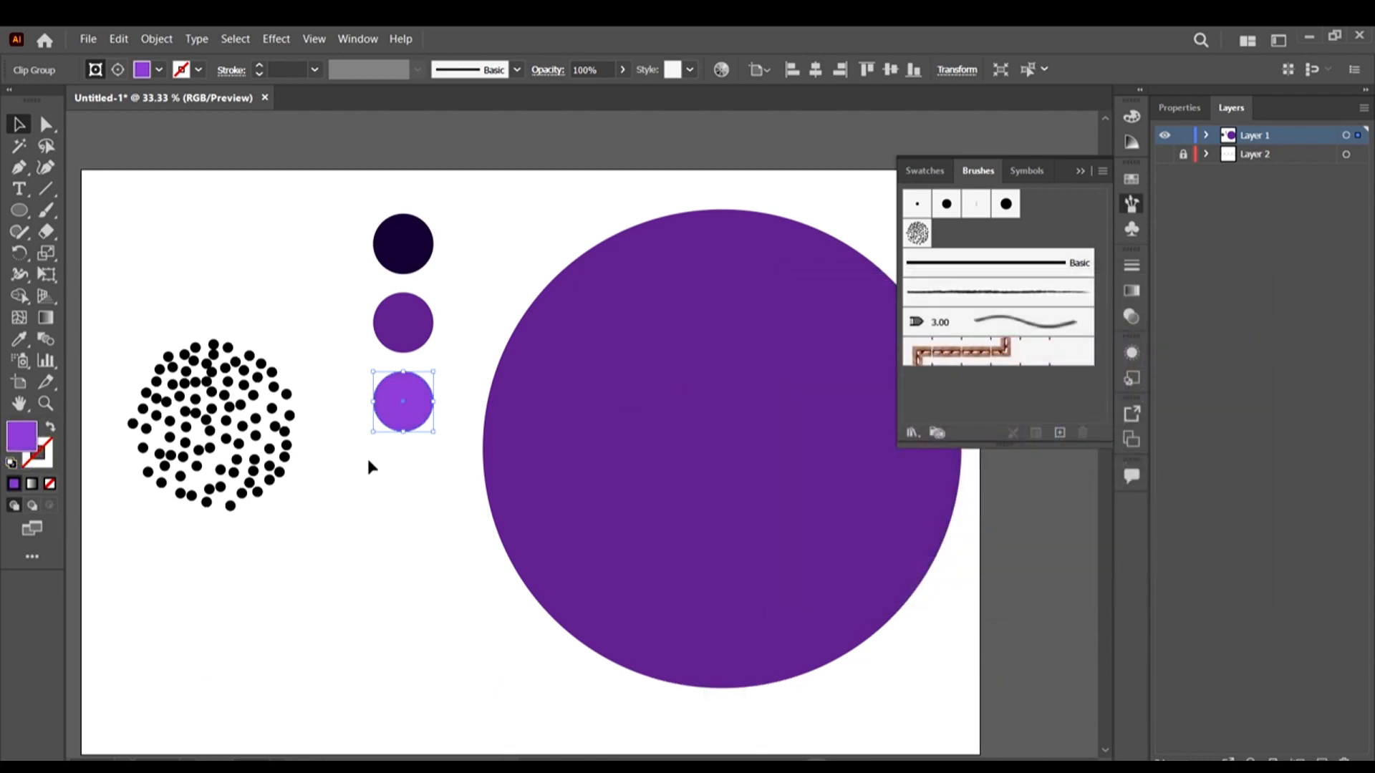
# Duplicate the bright purple swatch below itself and set the copy's fill to a light lilac
pyautogui.moveTo(424, 430); pyautogui.dragTo(424, 513)
pyautogui.doubleClick(24, 440)
pyautogui.moveTo(944, 375); pyautogui.dragTo(898, 333)
pyautogui.click(1195, 338)
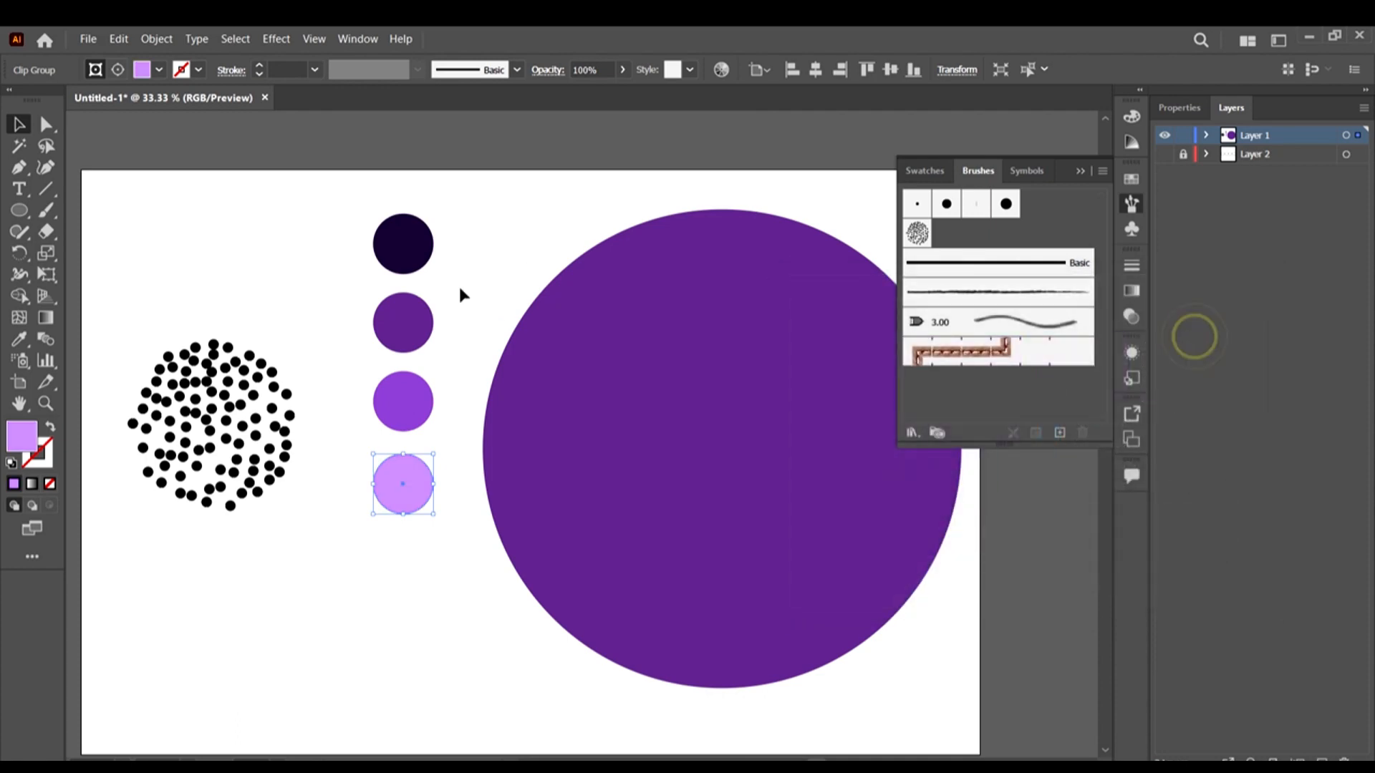
# Move the three lower swatches down together to leave a gap beneath the darkest one
pyautogui.keyDown('shift'); pyautogui.click(424, 326); pyautogui.keyUp('shift')
pyautogui.keyDown('shift'); pyautogui.click(419, 423); pyautogui.keyUp('shift')
pyautogui.keyDown('shift'); pyautogui.click(429, 322); pyautogui.keyUp('shift')
pyautogui.moveTo(444, 308); pyautogui.dragTo(370, 513)
pyautogui.moveTo(426, 389); pyautogui.dragTo(428, 458)
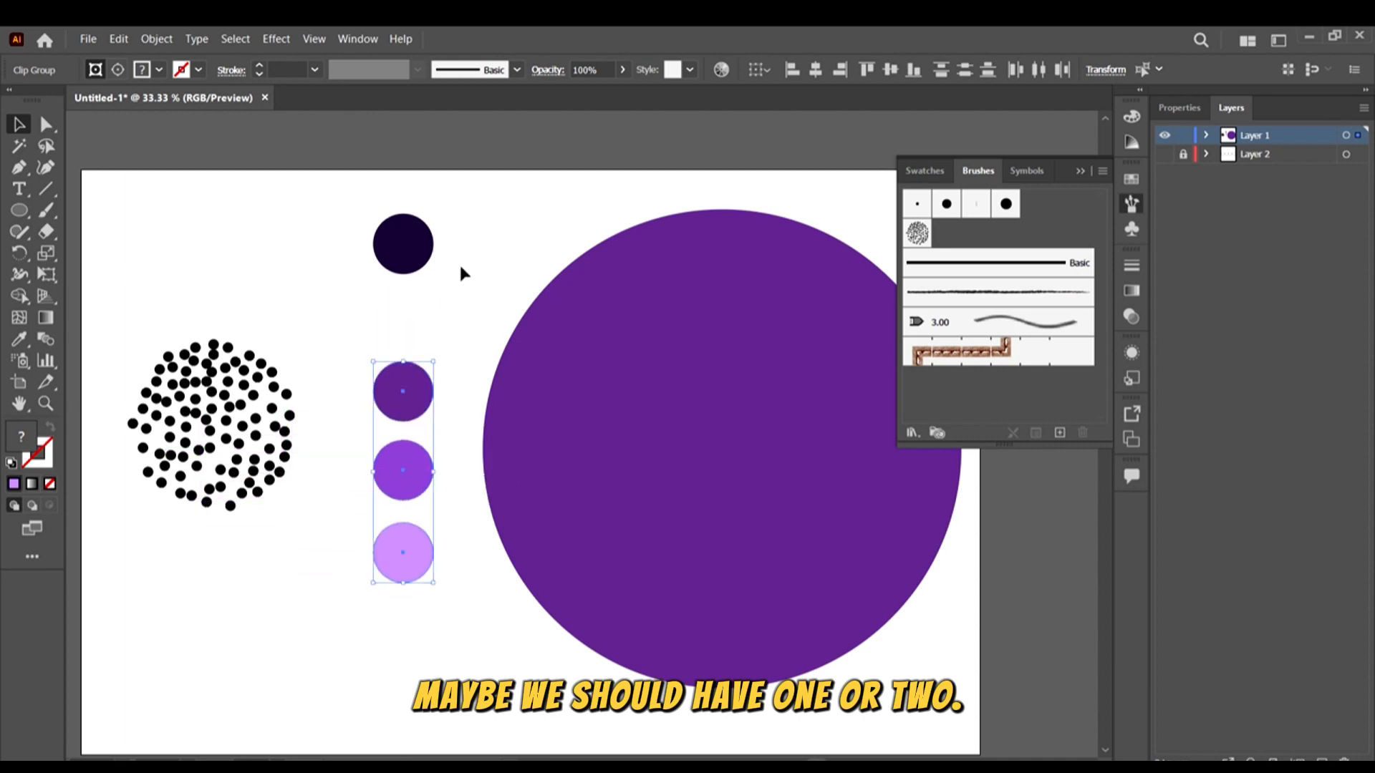
# Duplicate the darkest swatch into the gap below it and lighten the copy's fill slightly to #260549
pyautogui.click(427, 266)
pyautogui.moveTo(424, 271); pyautogui.dragTo(430, 331)
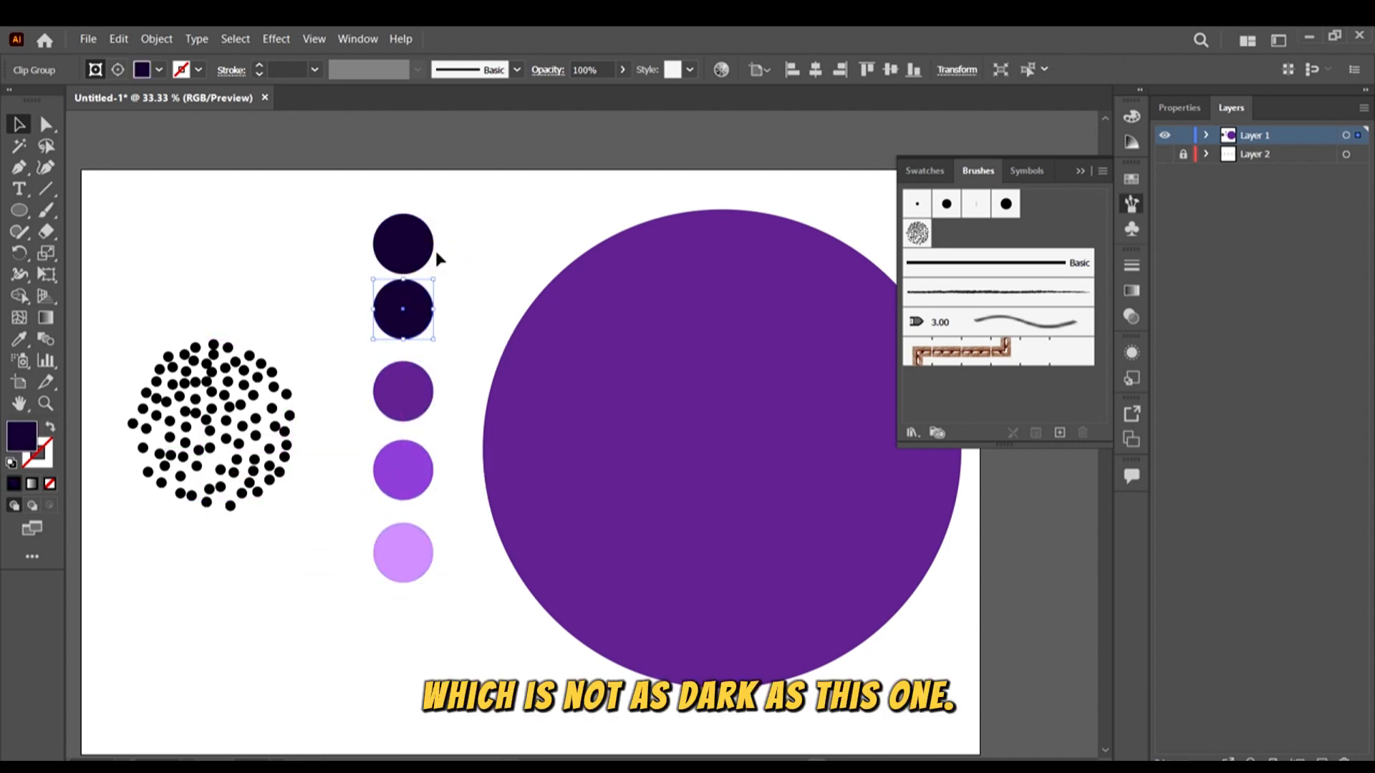
pyautogui.doubleClick(22, 438)
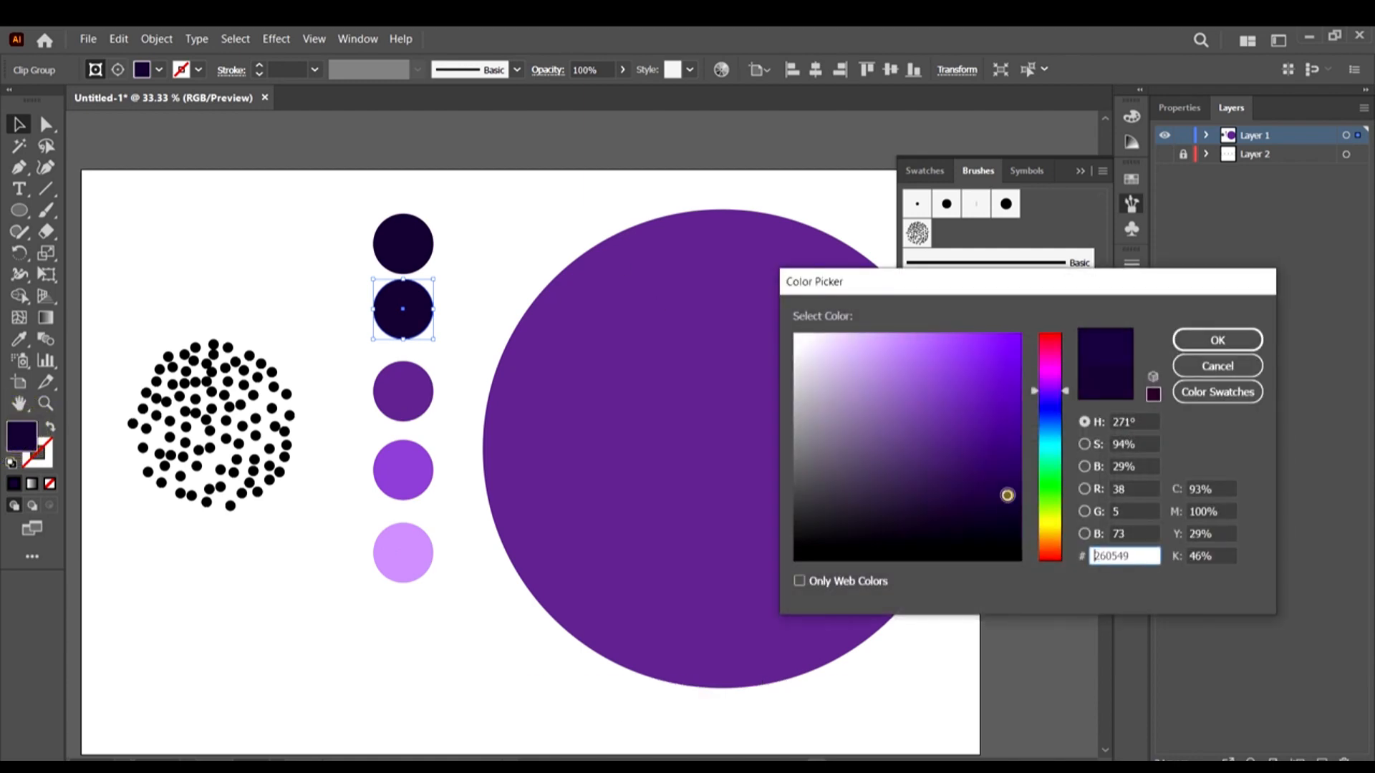
pyautogui.click(1249, 340)
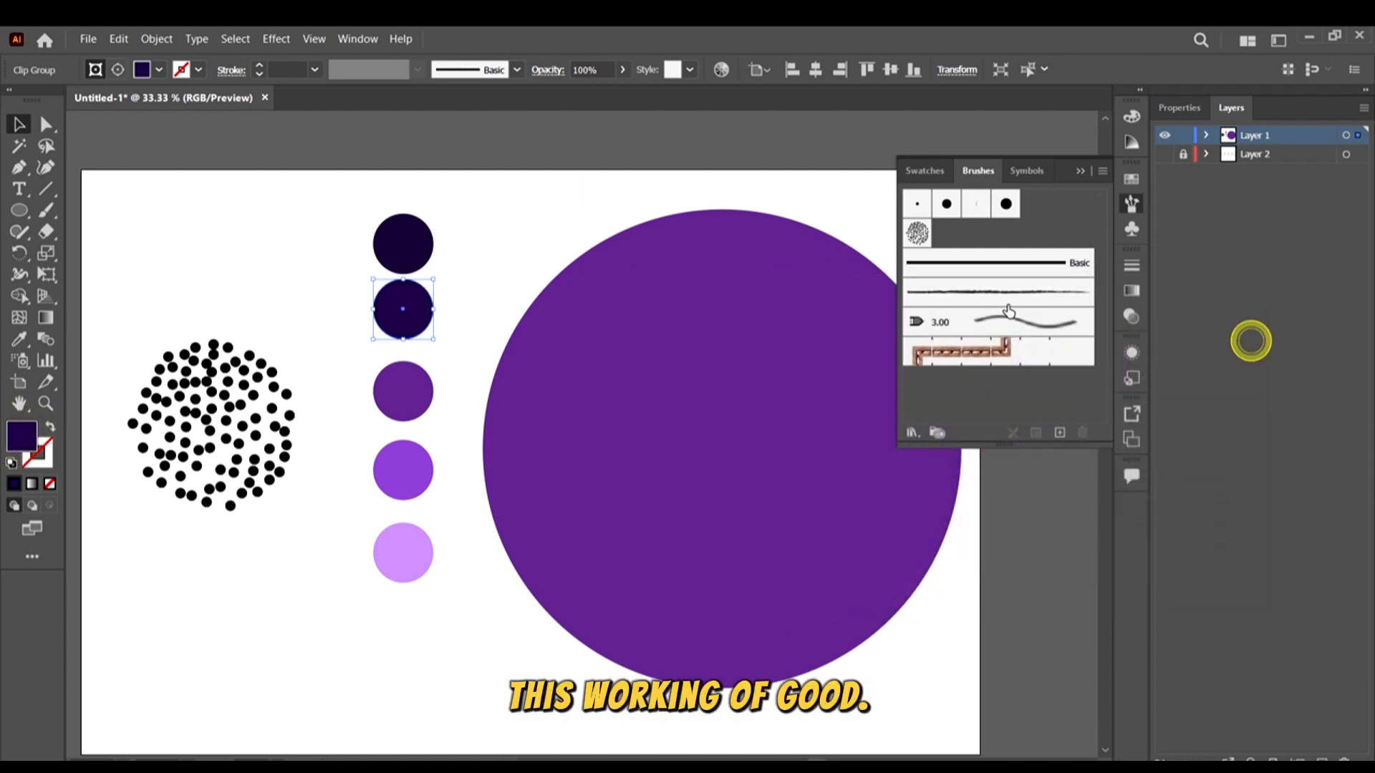
pyautogui.click(522, 169)
pyautogui.moveTo(421, 339); pyautogui.dragTo(435, 344)
pyautogui.click(464, 251)
# Sample the darkest swatch's colour with the Eyedropper tool and return to the Paintbrush tool
pyautogui.scroll(-1, 286, 255)
pyautogui.click(46, 210)
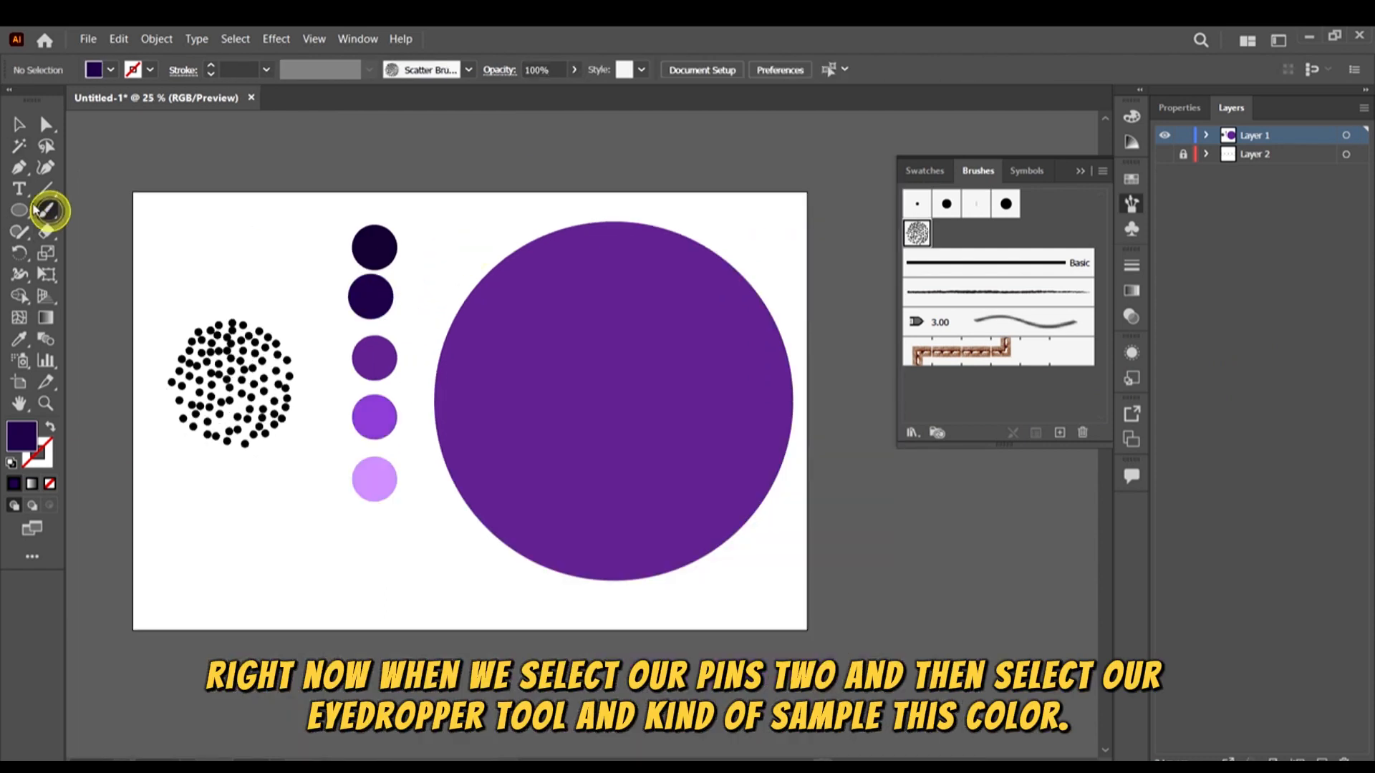
pyautogui.scroll(1, 546, 380)
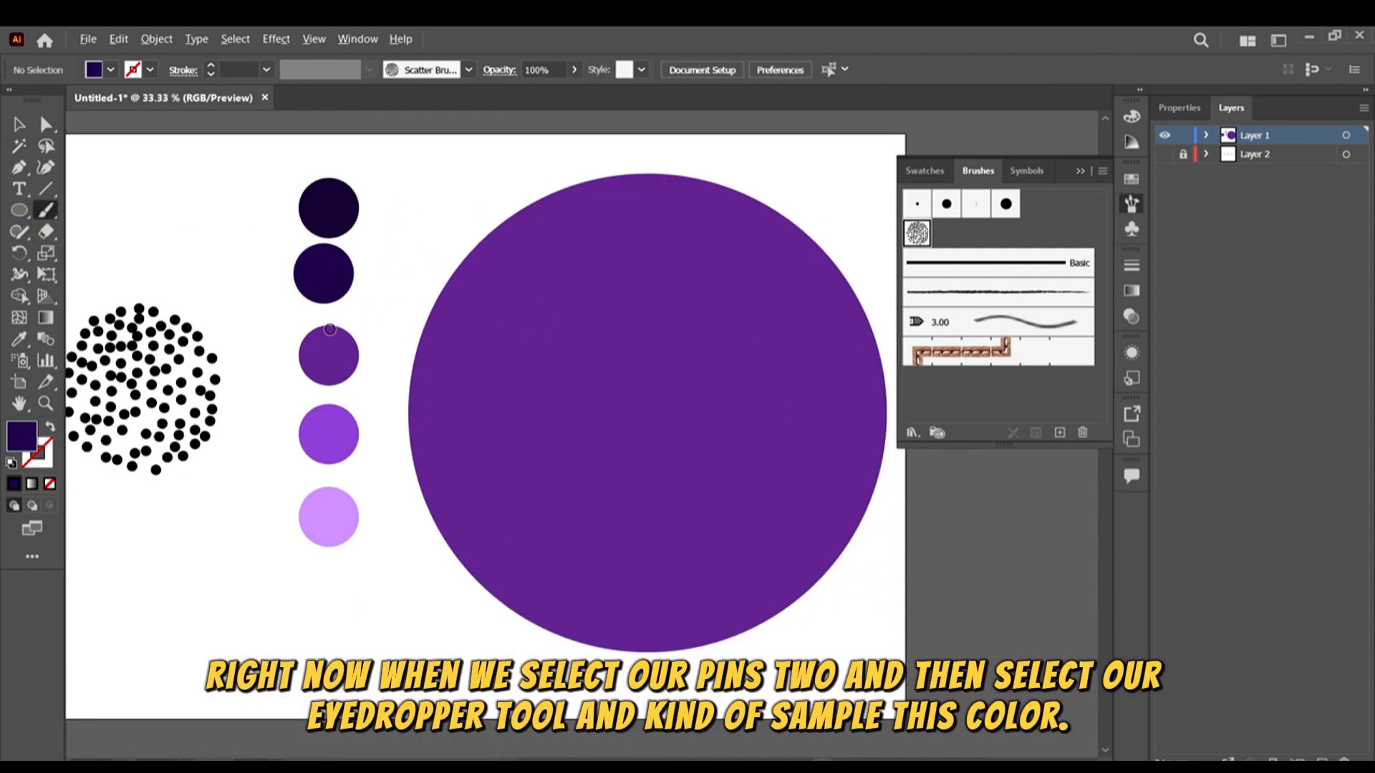
pyautogui.click(20, 339)
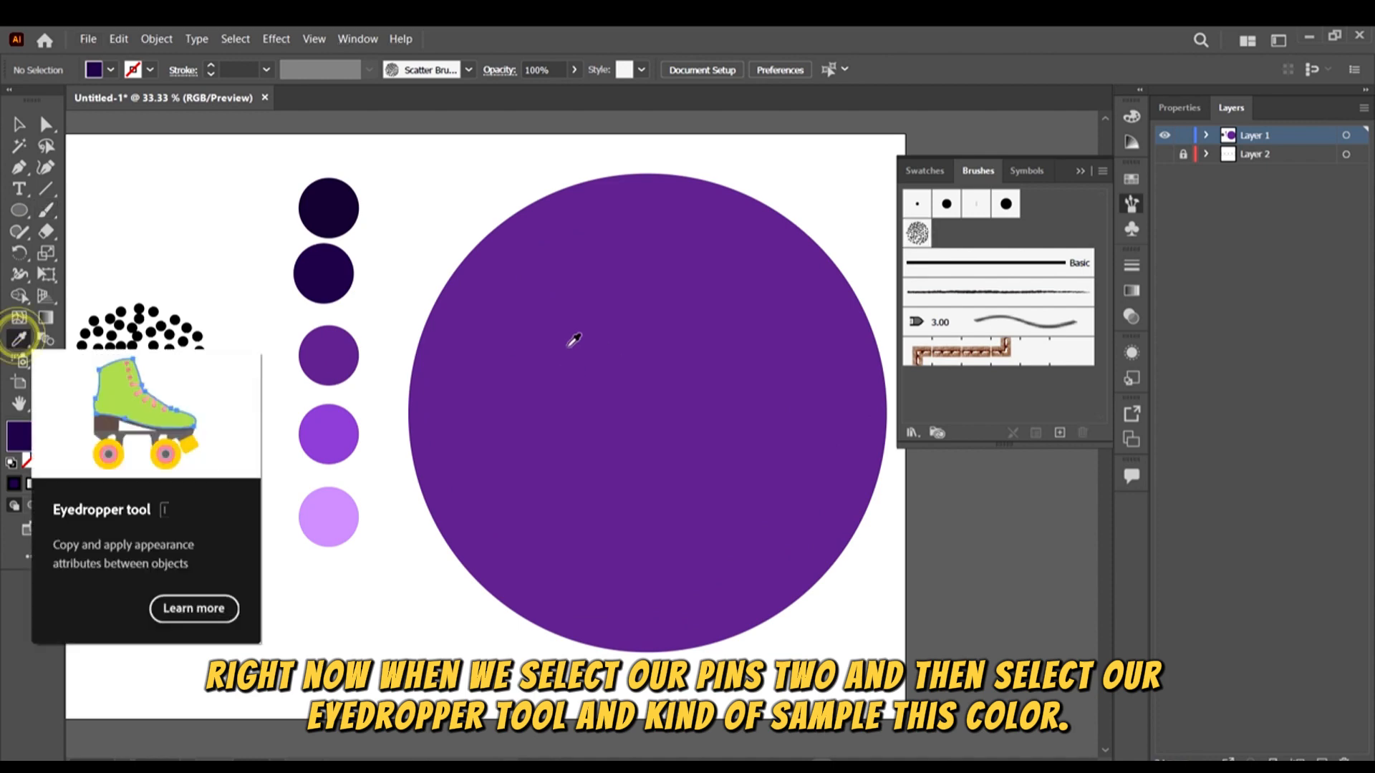
pyautogui.click(334, 194)
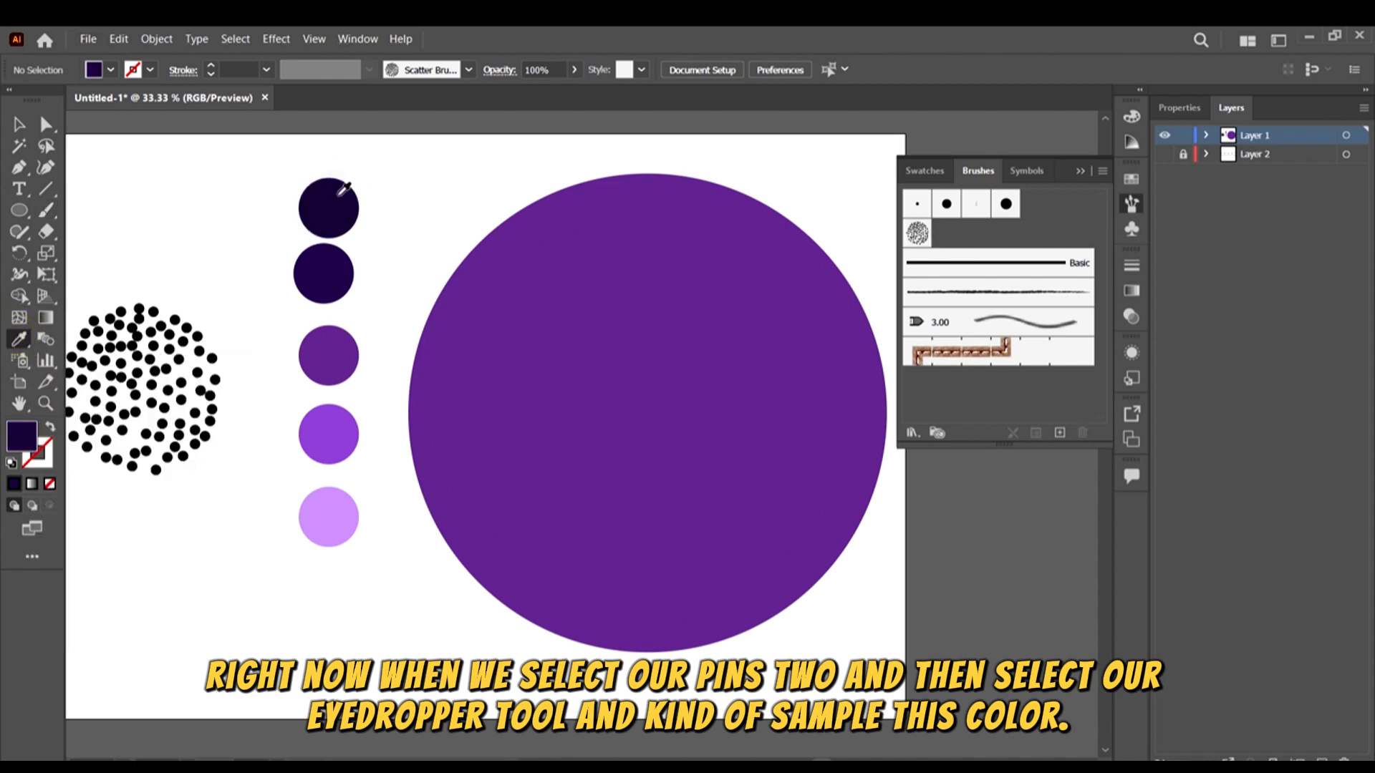
pyautogui.click(47, 210)
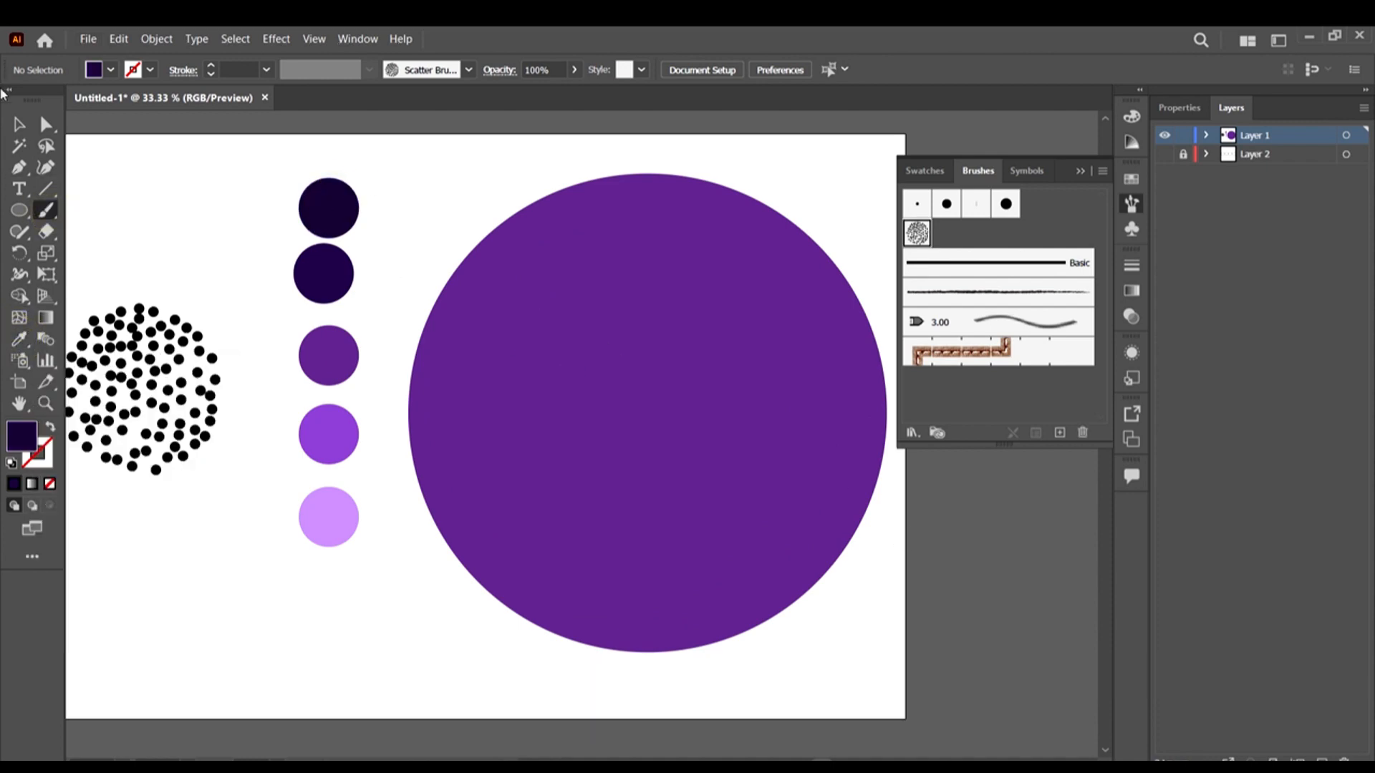
# Check whether Draw Inside mode is available for the large purple circle and the bright purple swatch
pyautogui.click(20, 126)
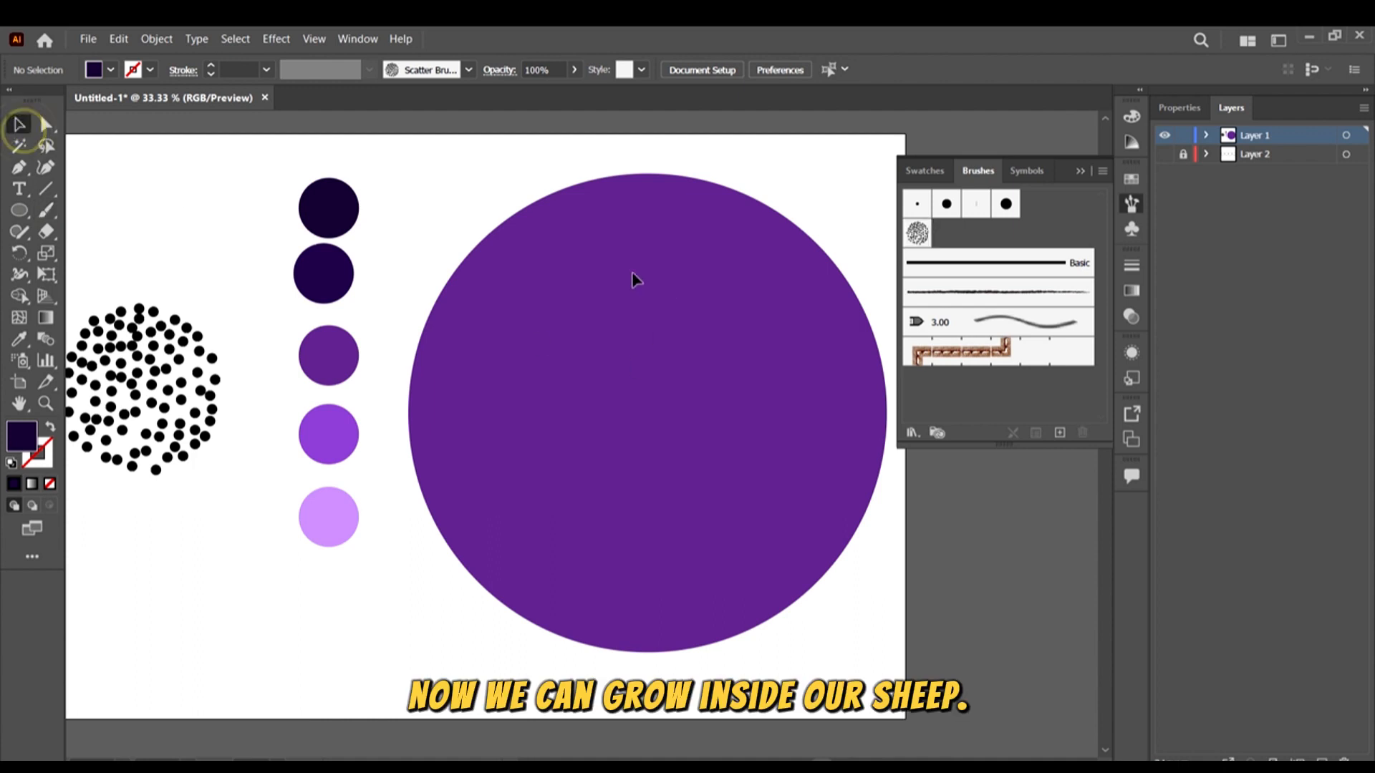
pyautogui.click(588, 192)
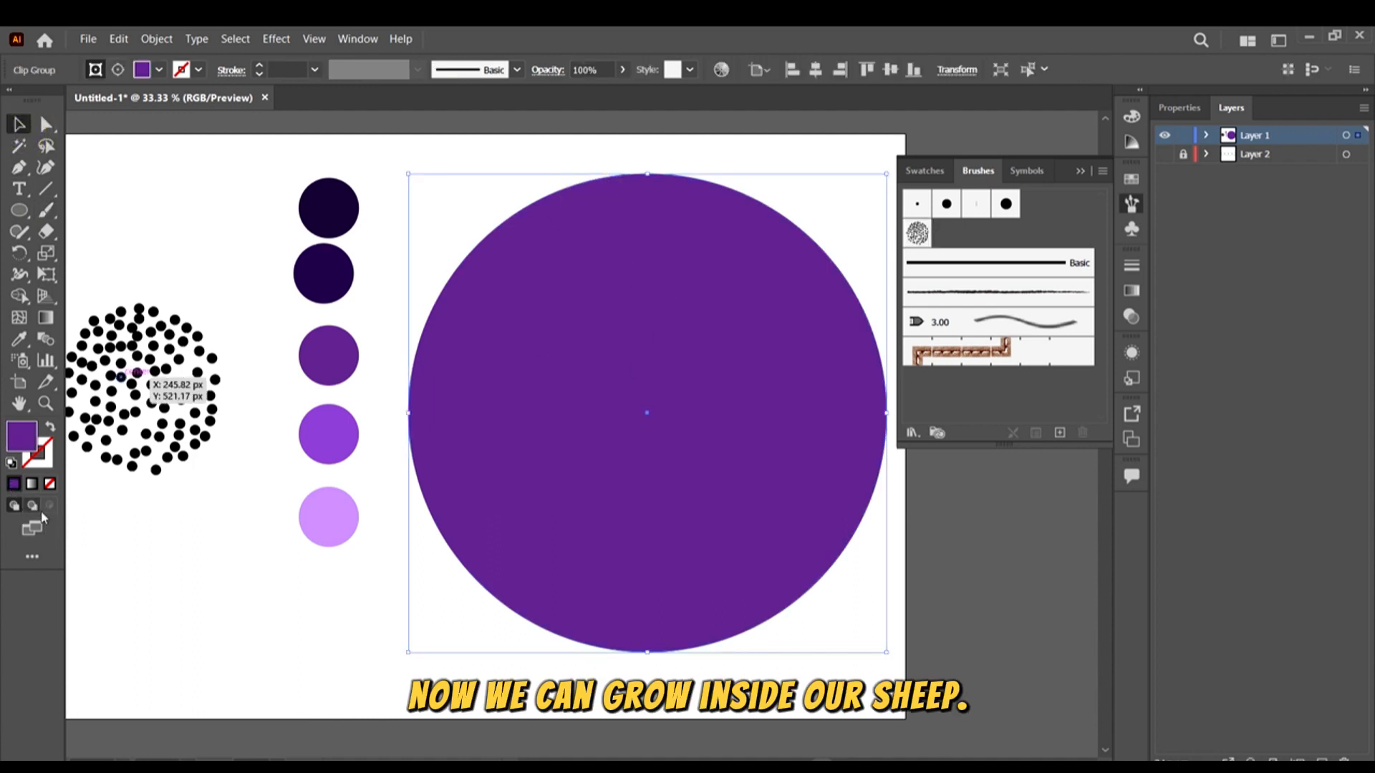
pyautogui.click(693, 643)
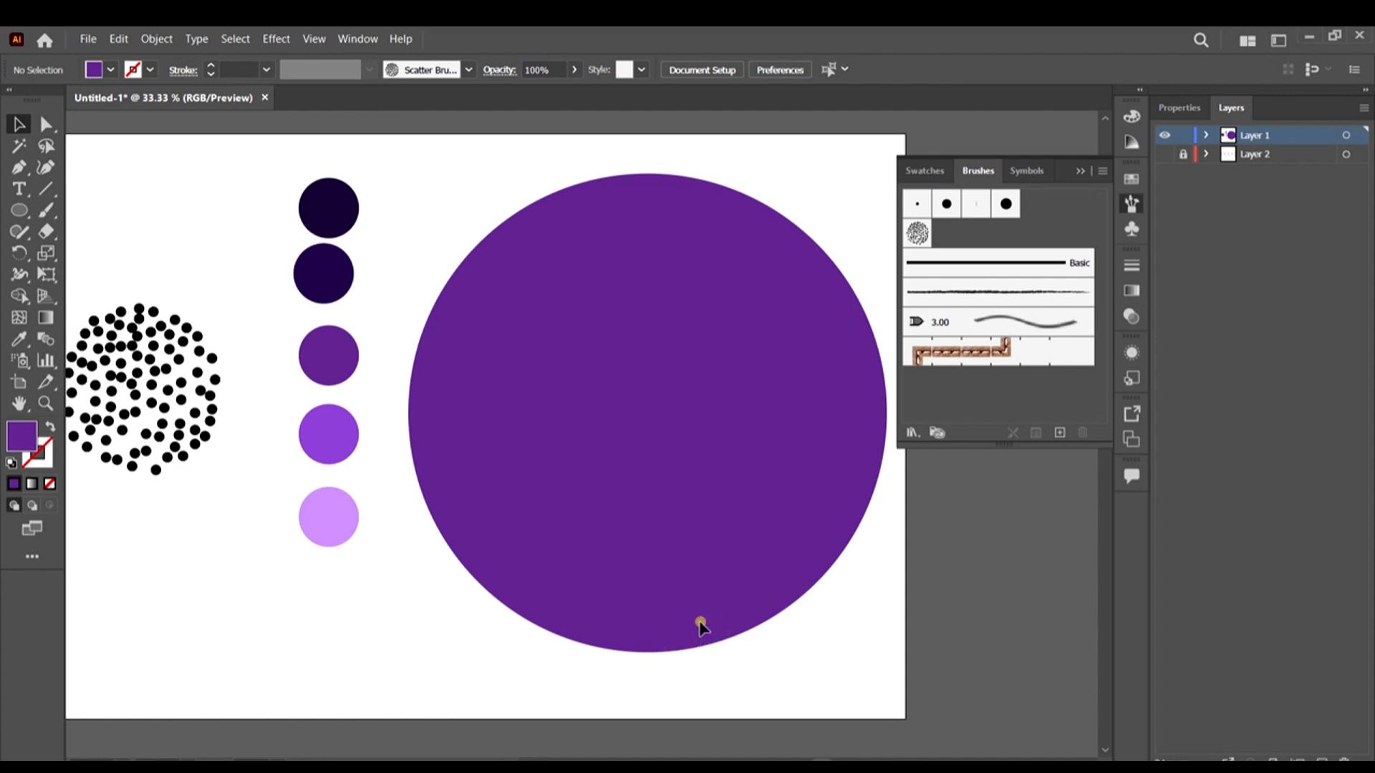
pyautogui.click(708, 647)
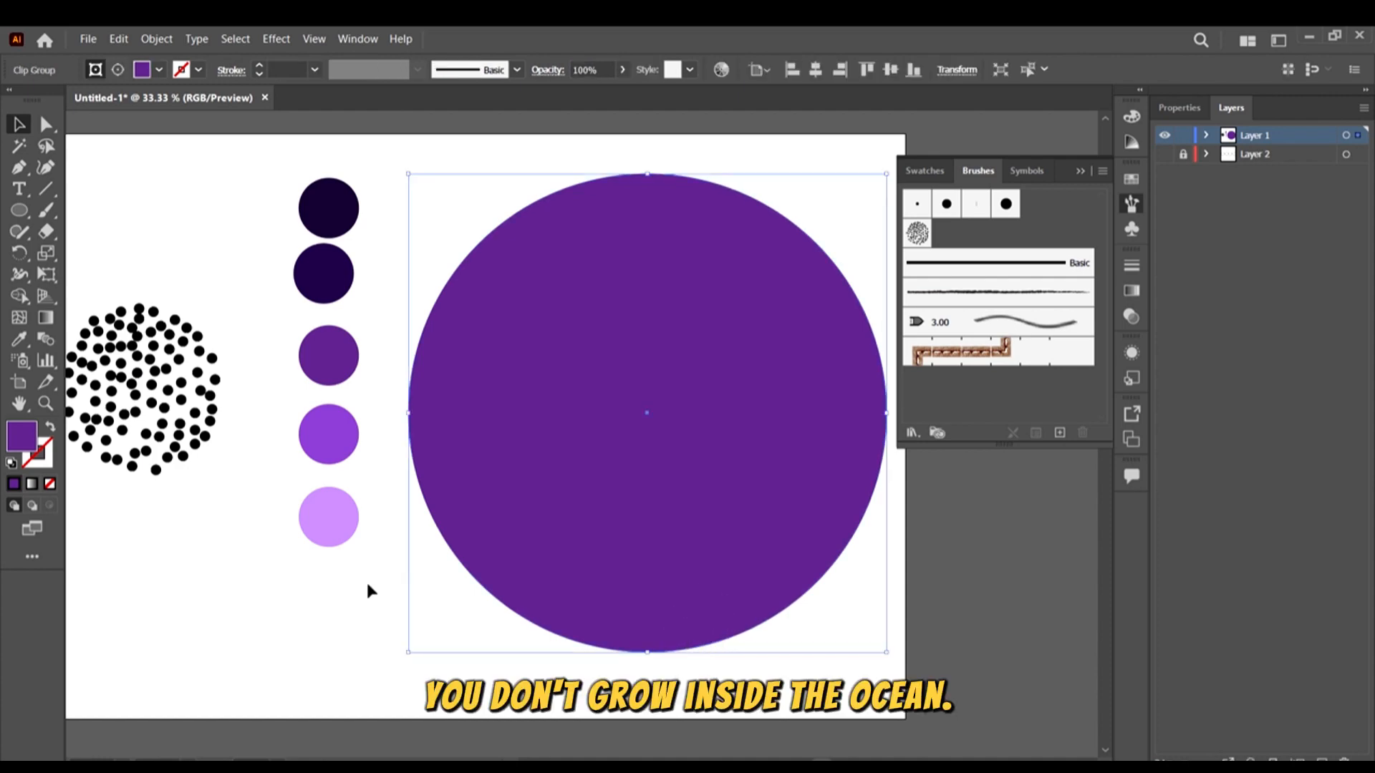
pyautogui.click(353, 460)
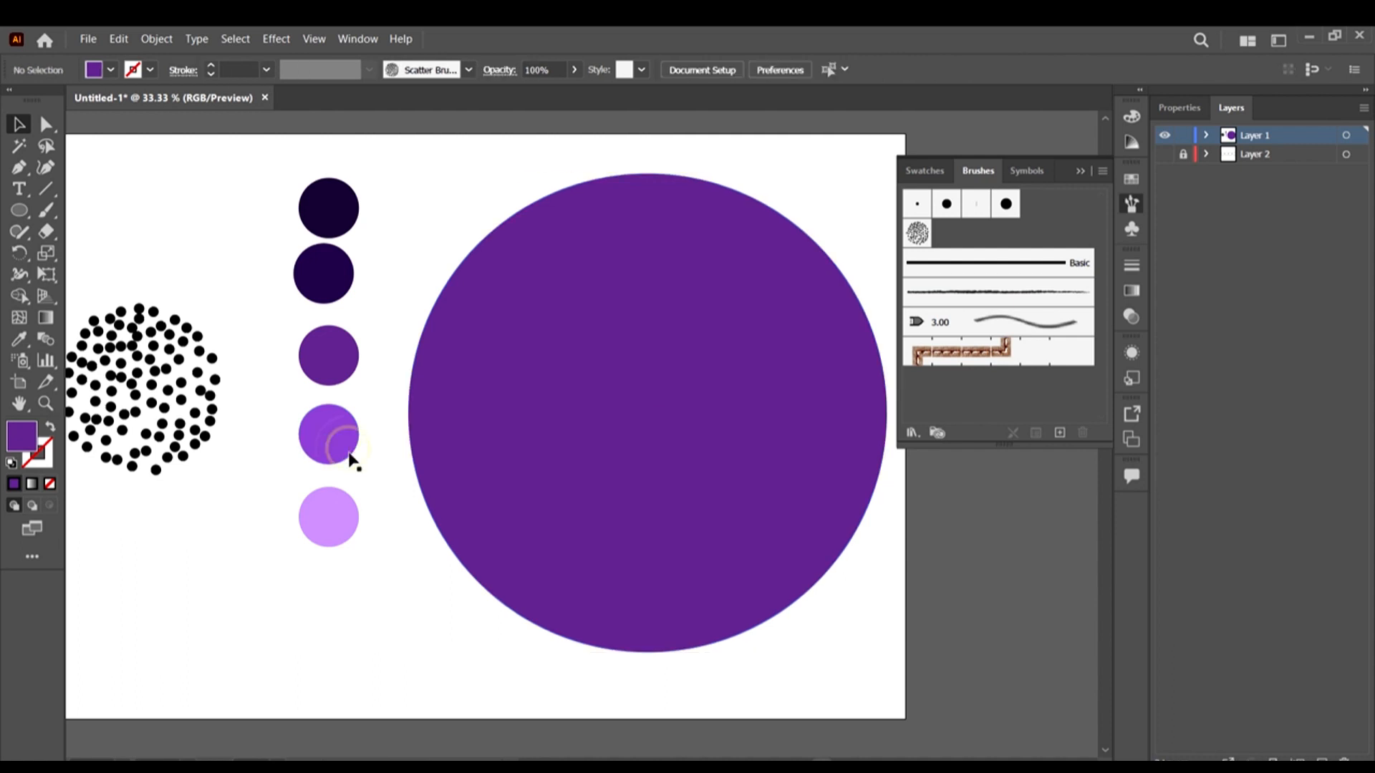
pyautogui.click(351, 459)
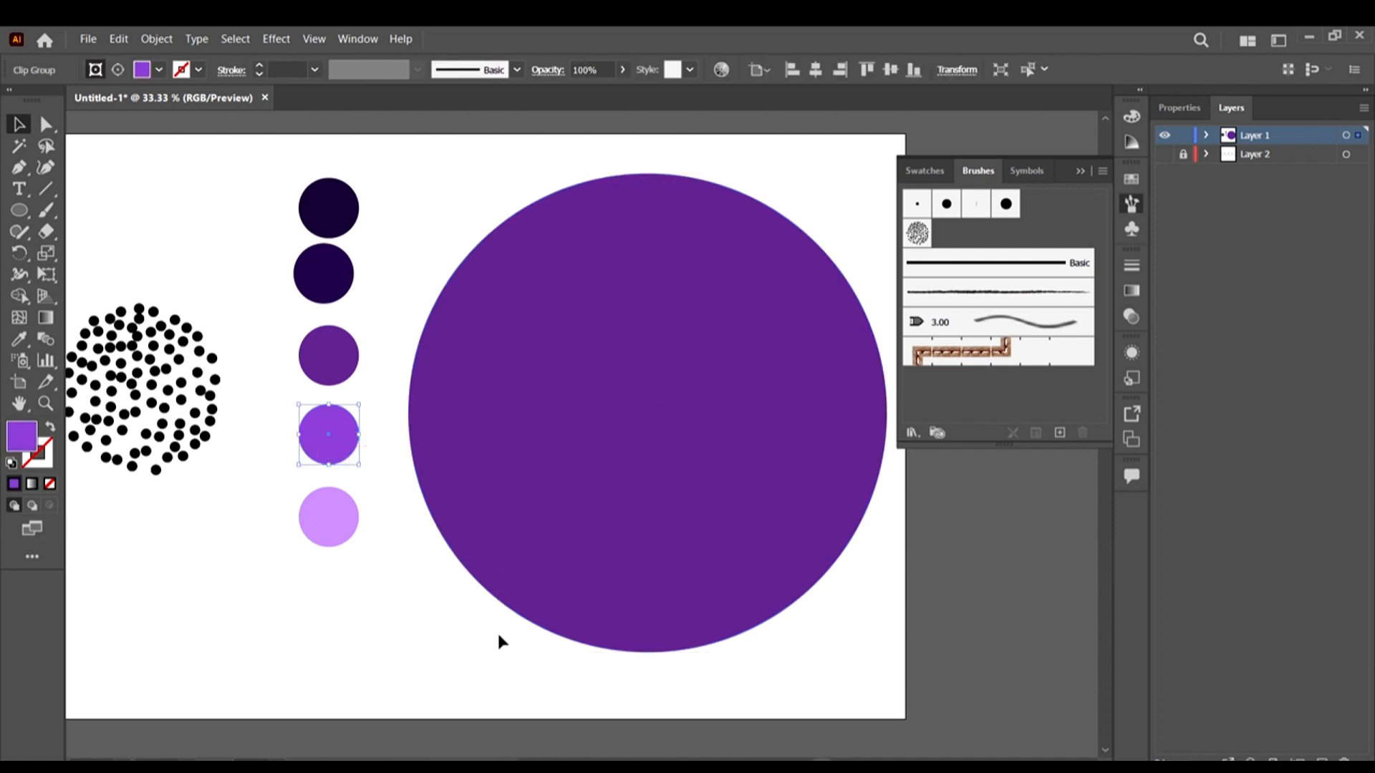
# Try to switch the large purple circle's clip group to Draw Inside mode and restore Draw Normal
pyautogui.moveTo(466, 629); pyautogui.dragTo(580, 491)
pyautogui.scroll(-1, 541, 487)
pyautogui.scroll(-1, 540, 487)
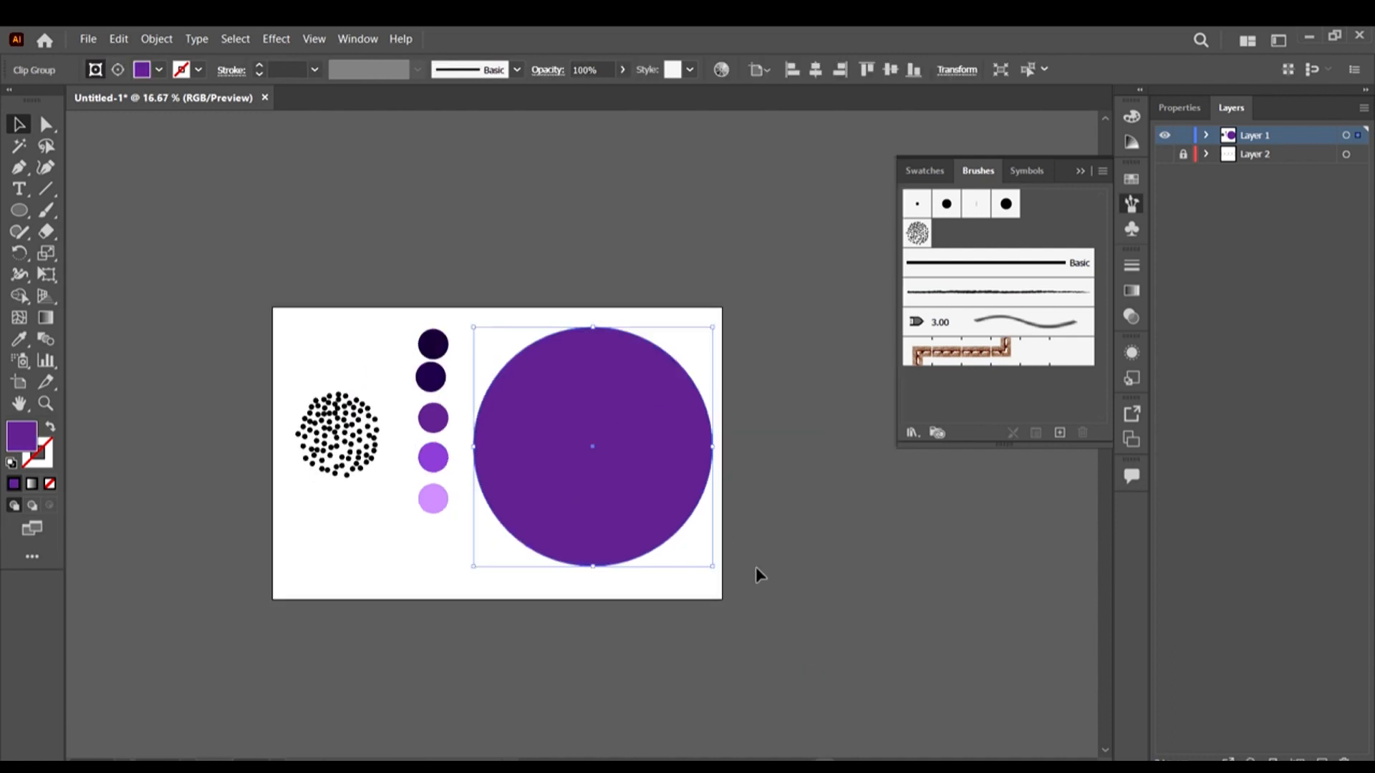
pyautogui.click(32, 506)
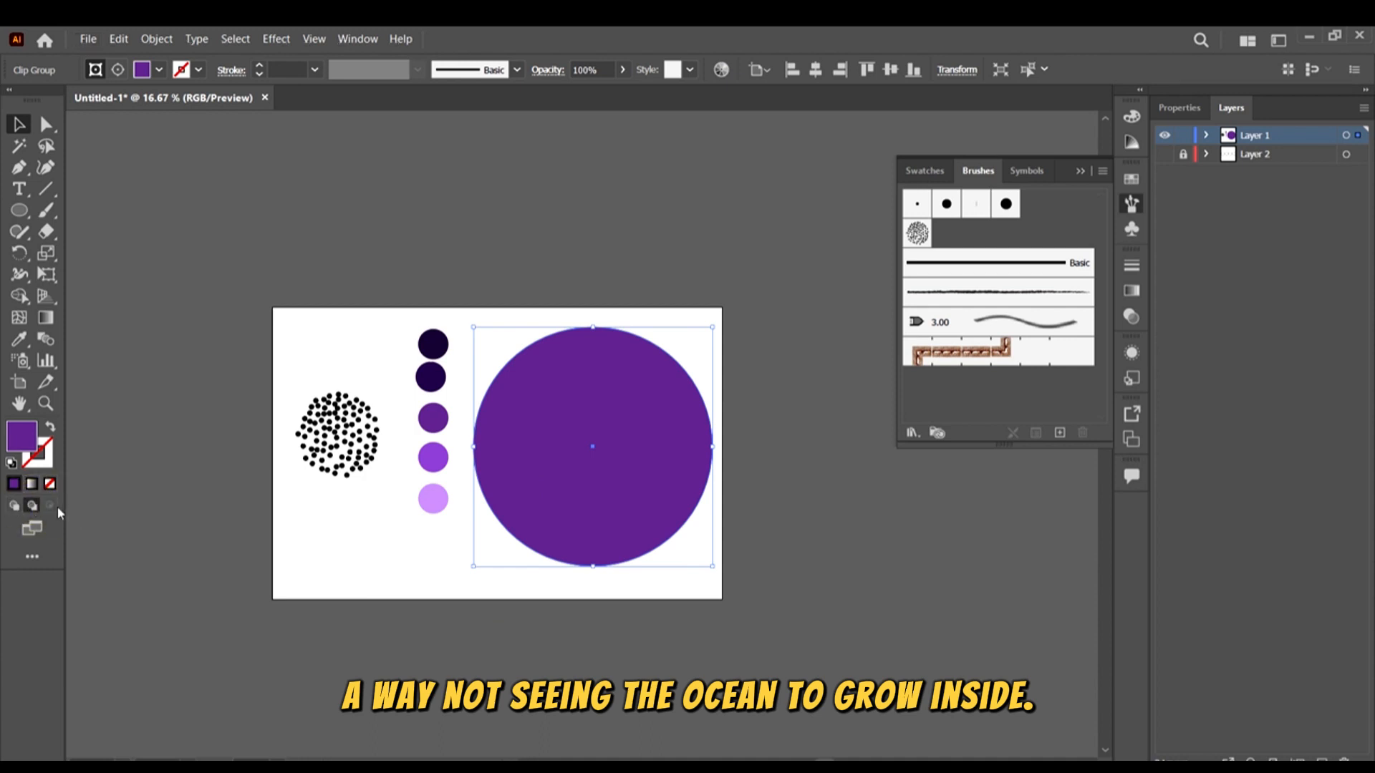
pyautogui.click(52, 505)
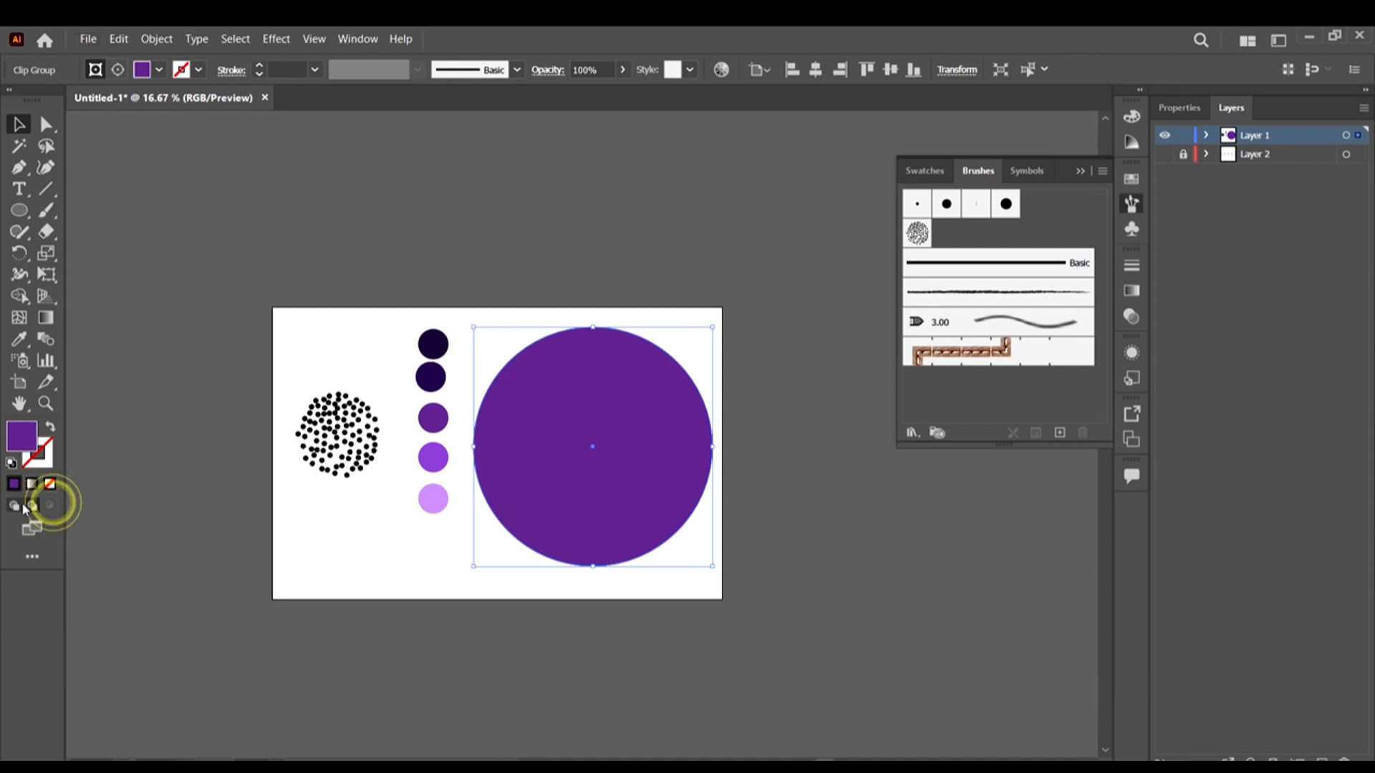
pyautogui.click(12, 505)
pyautogui.click(10, 124)
pyautogui.scroll(1, 726, 513)
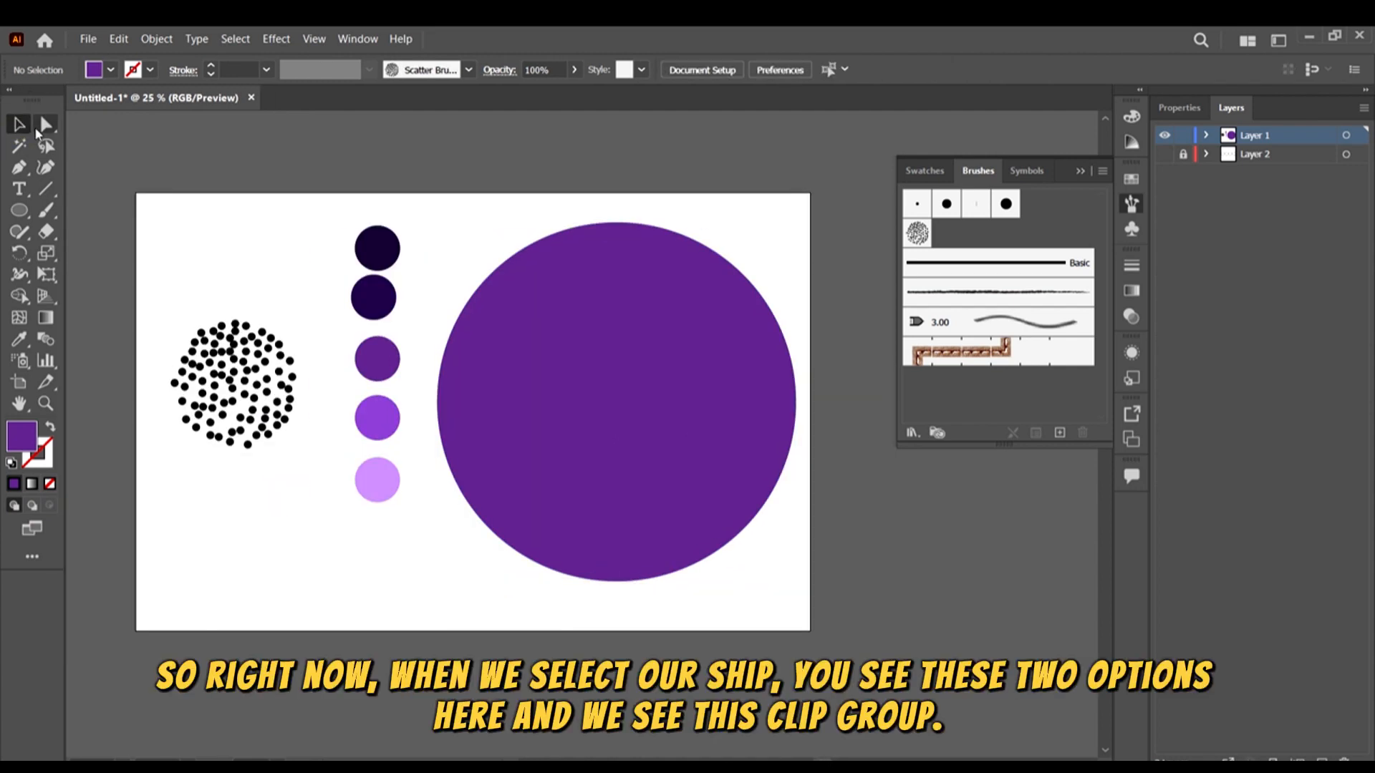
# Release the clipping mask on the large purple circle and reselect the circle
pyautogui.click(19, 126)
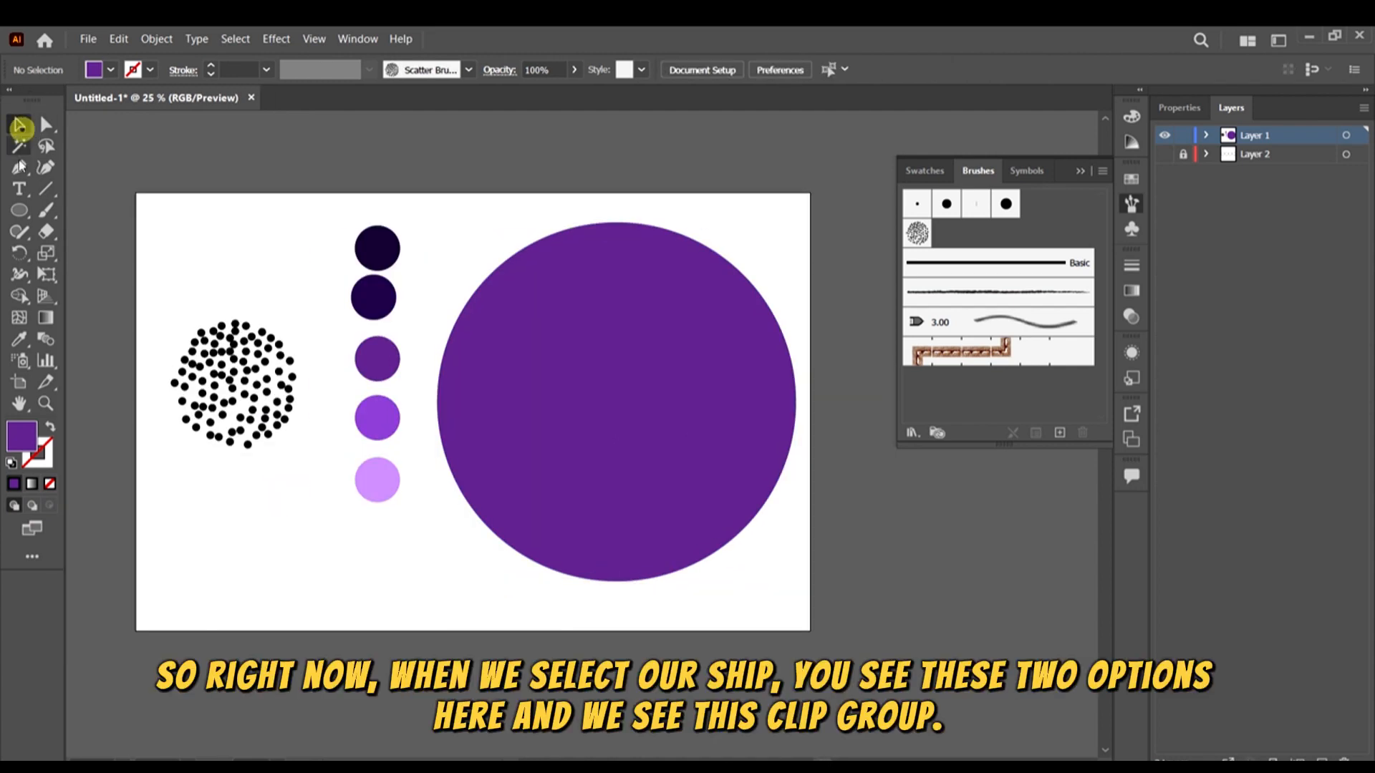
pyautogui.click(649, 268)
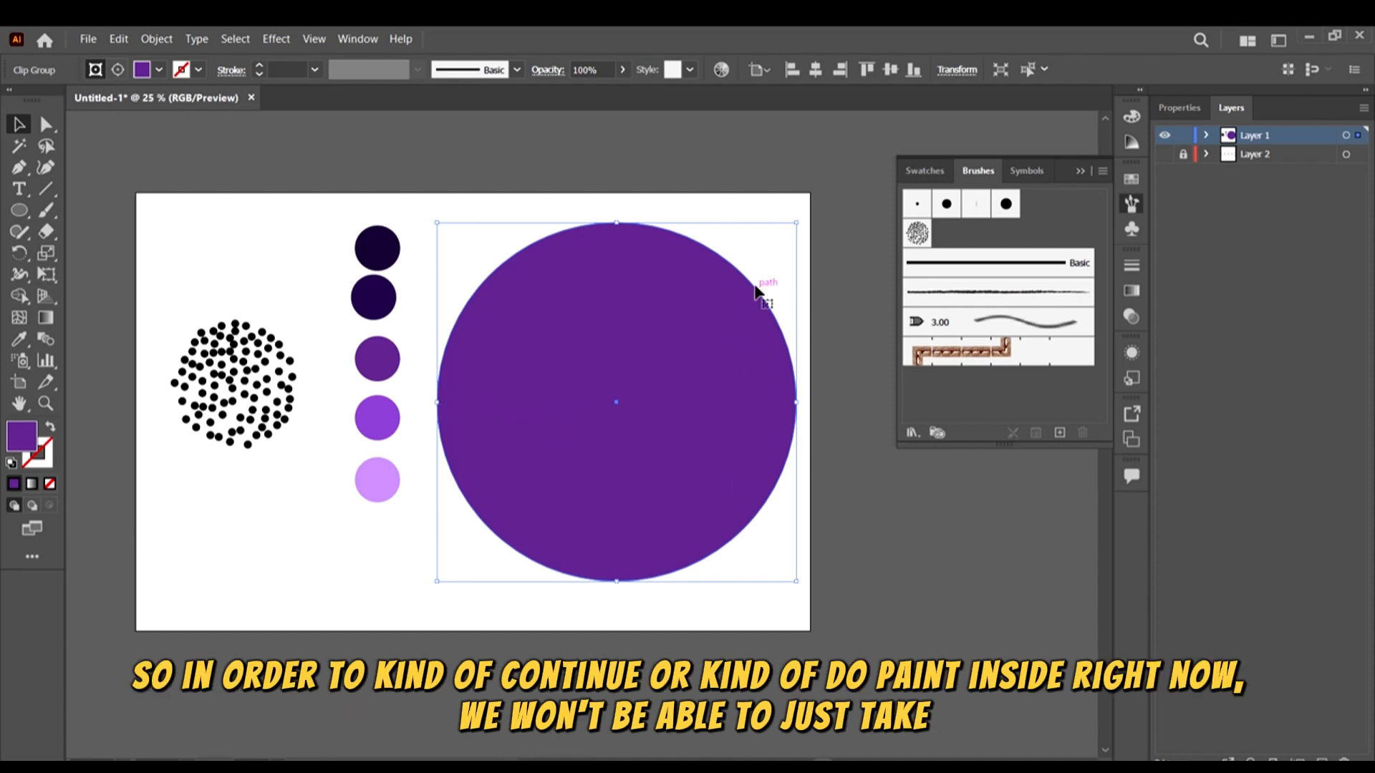
pyautogui.click(831, 573)
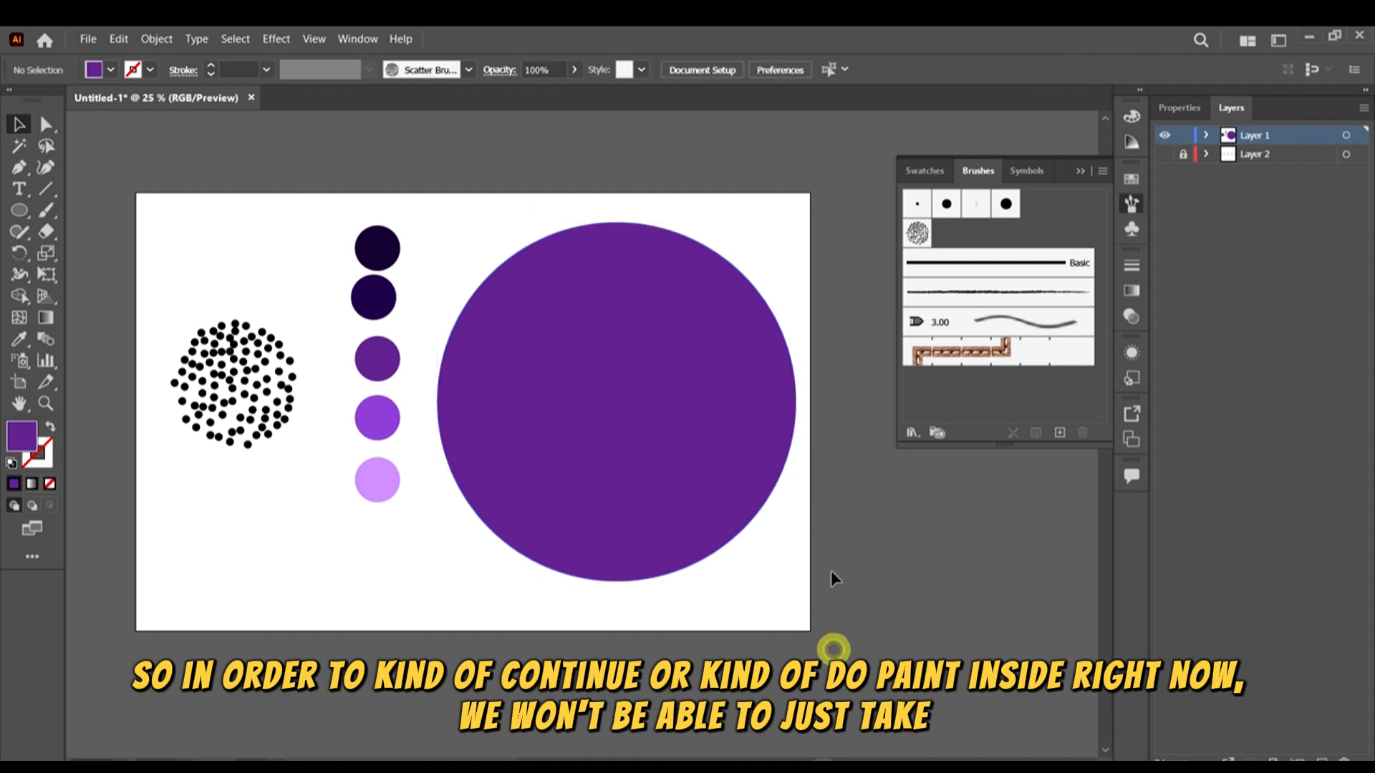
pyautogui.click(772, 496)
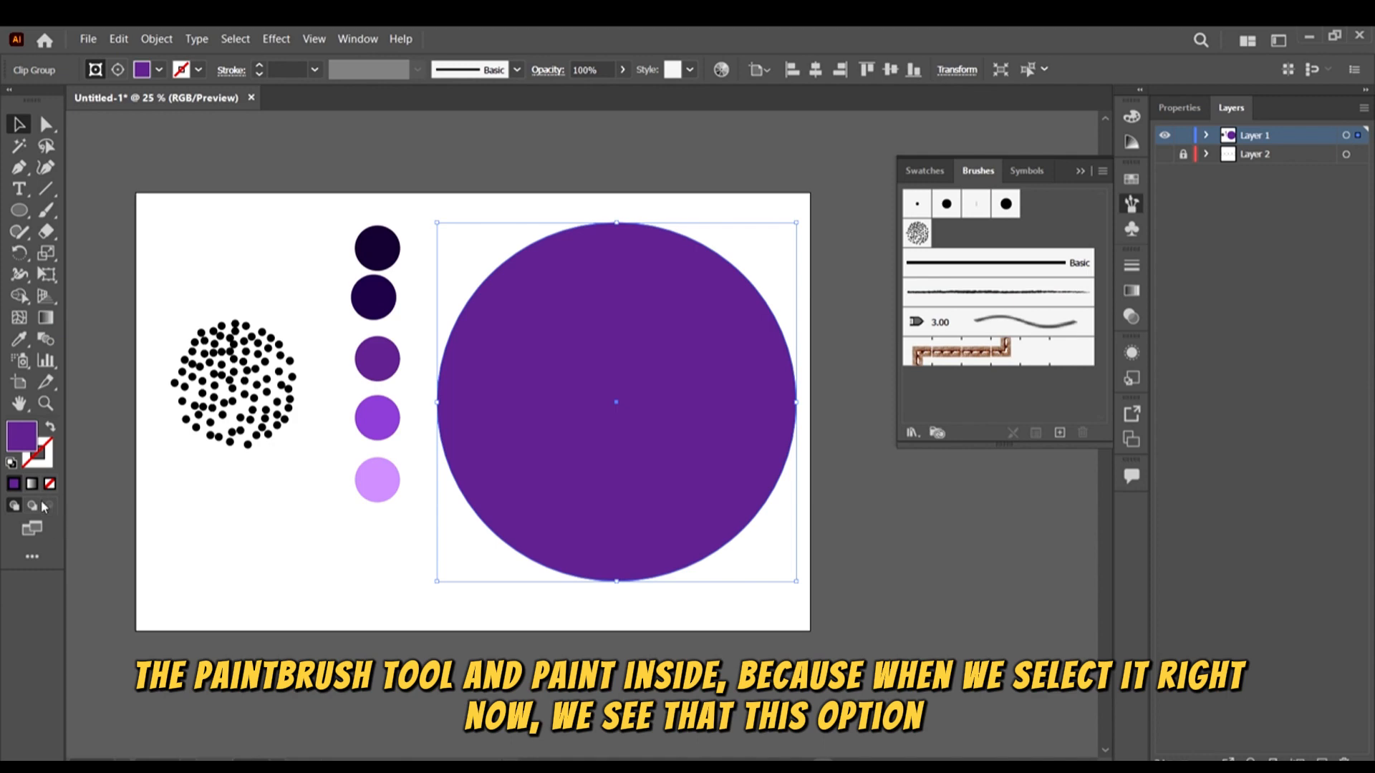
pyautogui.rightClick(783, 352)
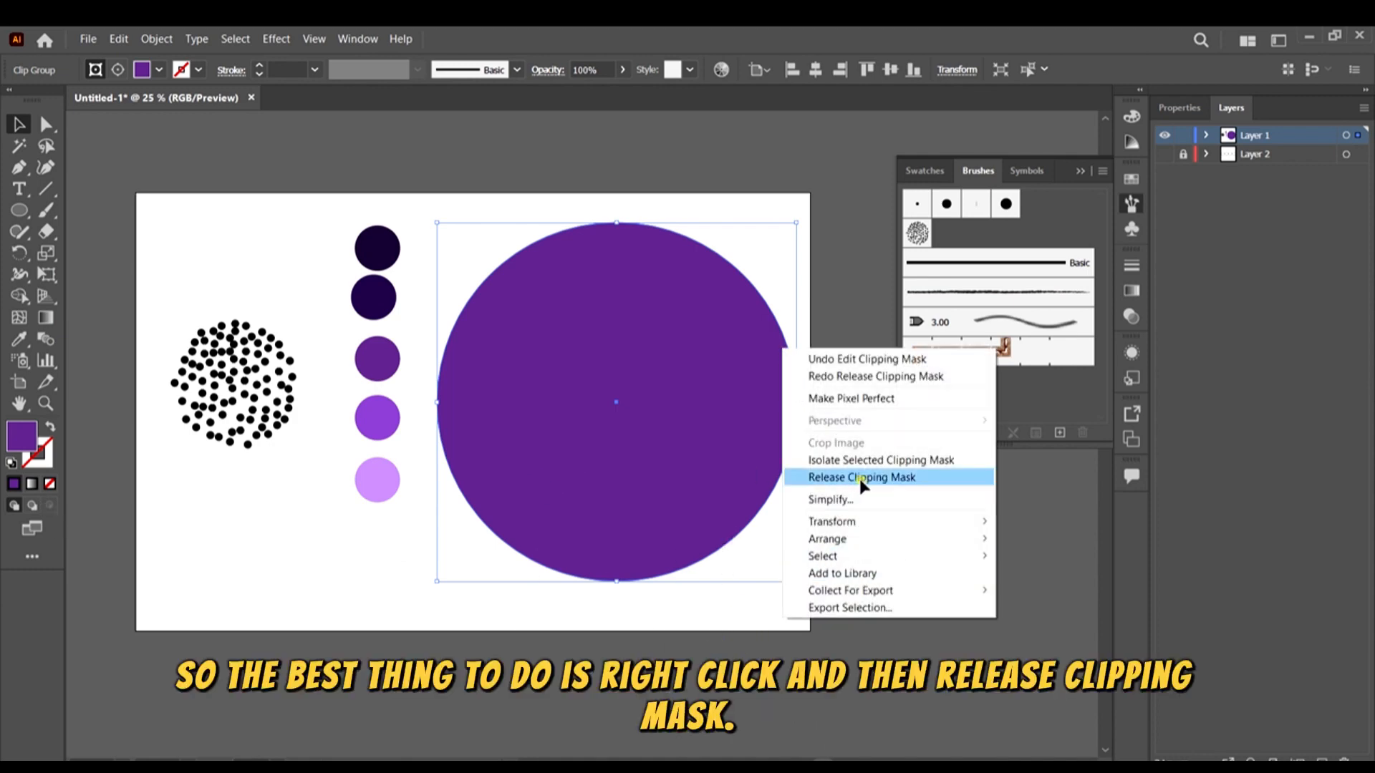
pyautogui.click(860, 479)
pyautogui.click(871, 561)
pyautogui.click(793, 421)
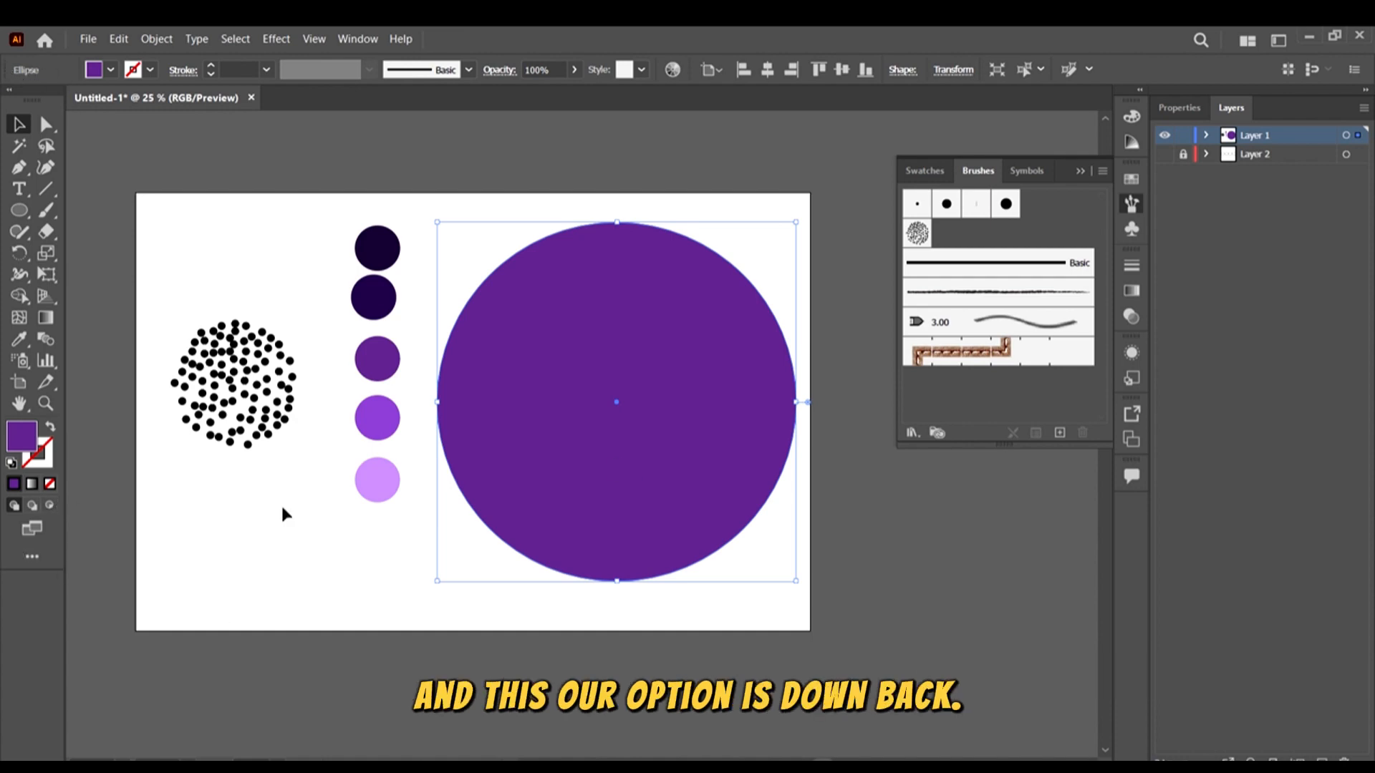
# Switch the large purple circle to Draw Inside mode and deselect it
pyautogui.click(46, 209)
pyautogui.click(19, 124)
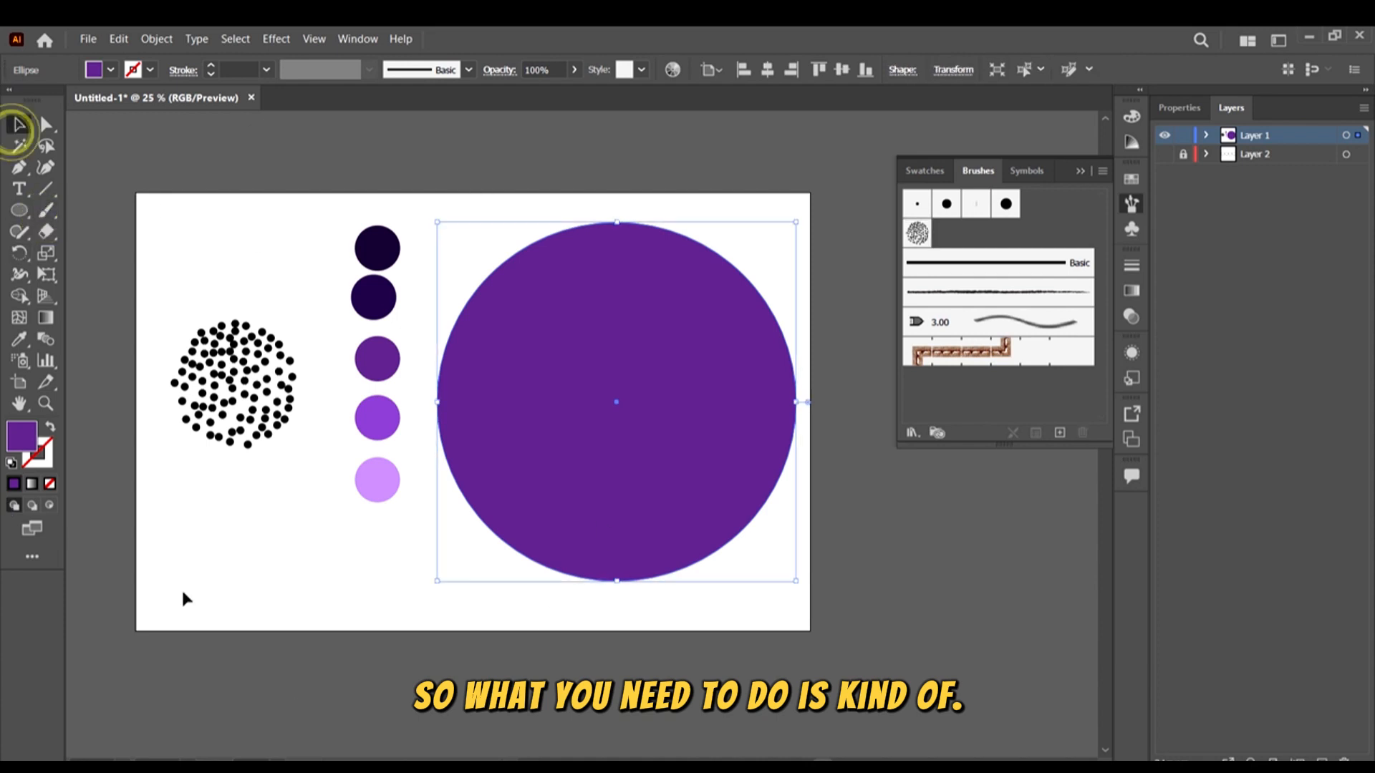
pyautogui.click(48, 506)
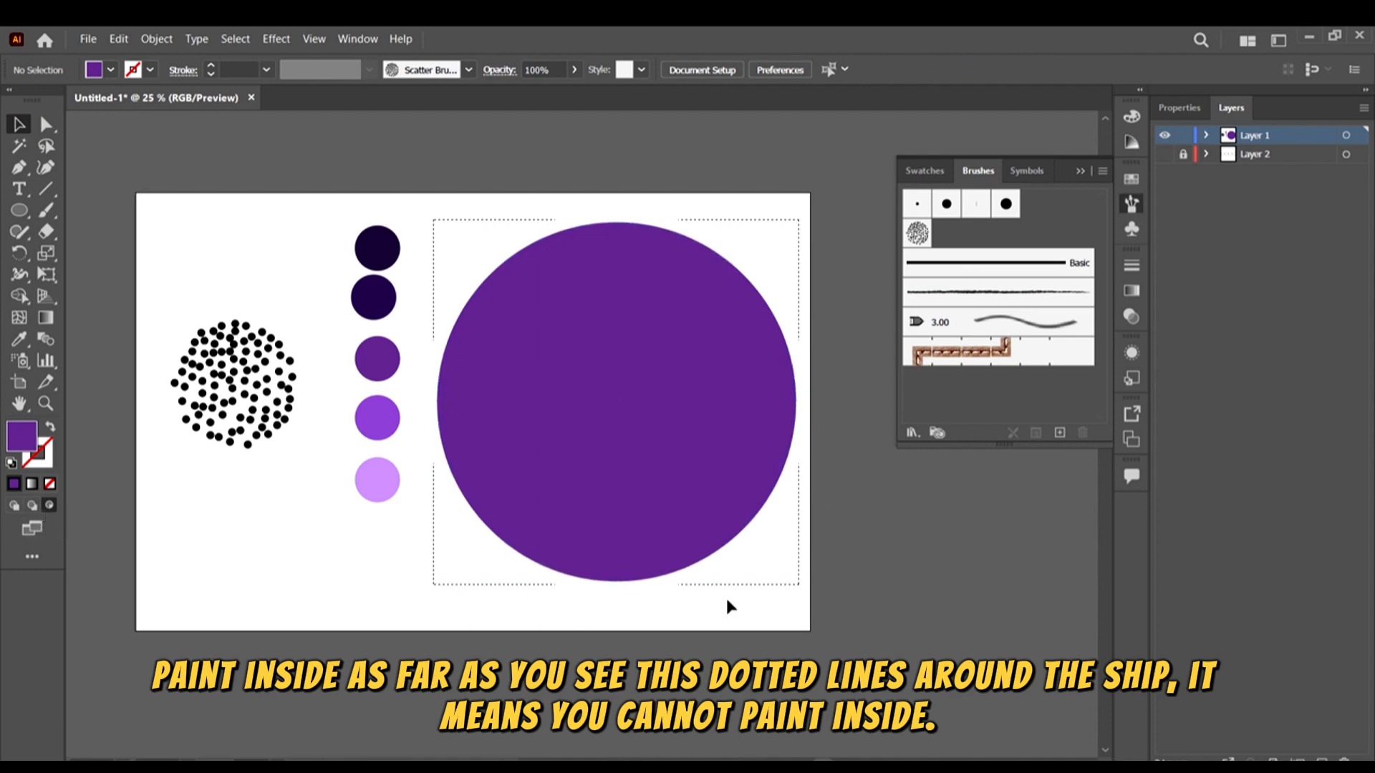
# Paint dense noise shading in the darkest swatch's colour across the lower half and right edge of the large circle with the scatter brush
pyautogui.click(45, 210)
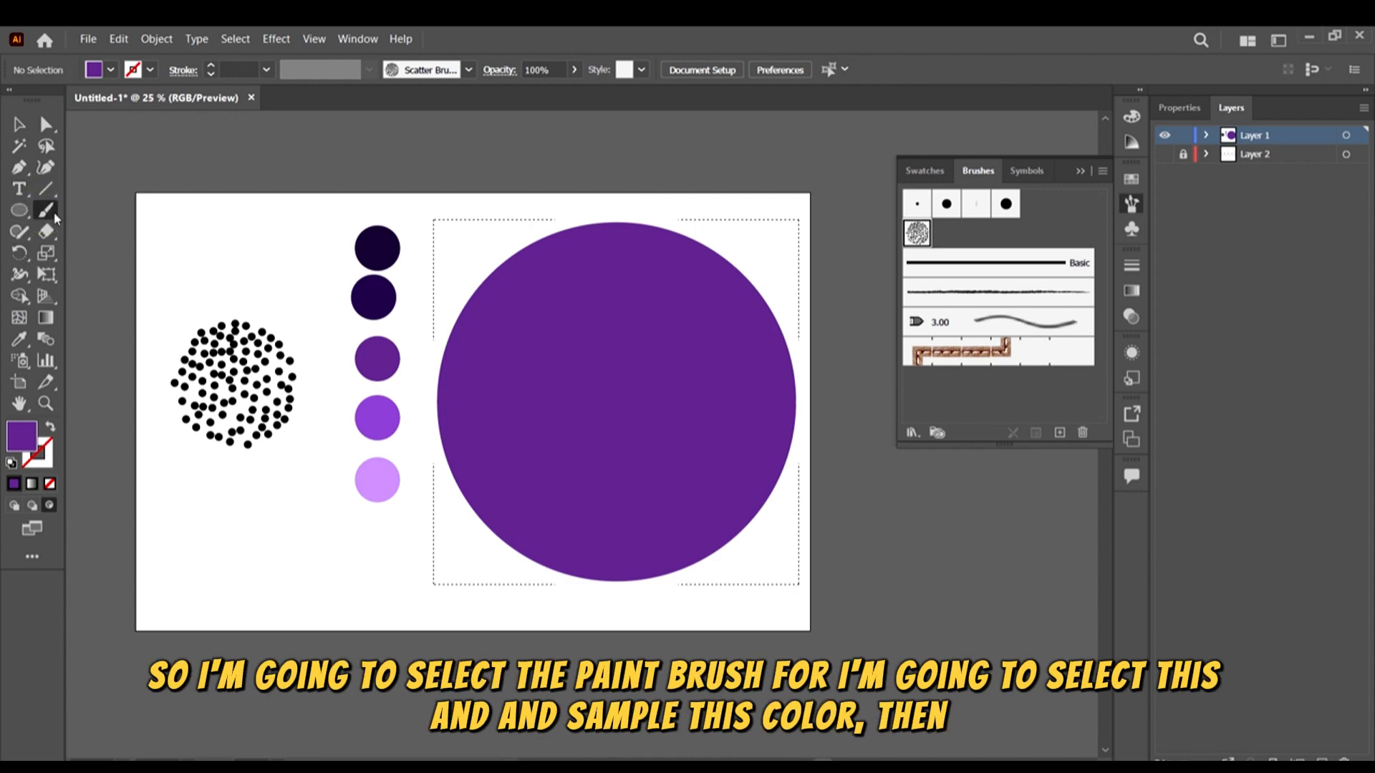
pyautogui.click(19, 338)
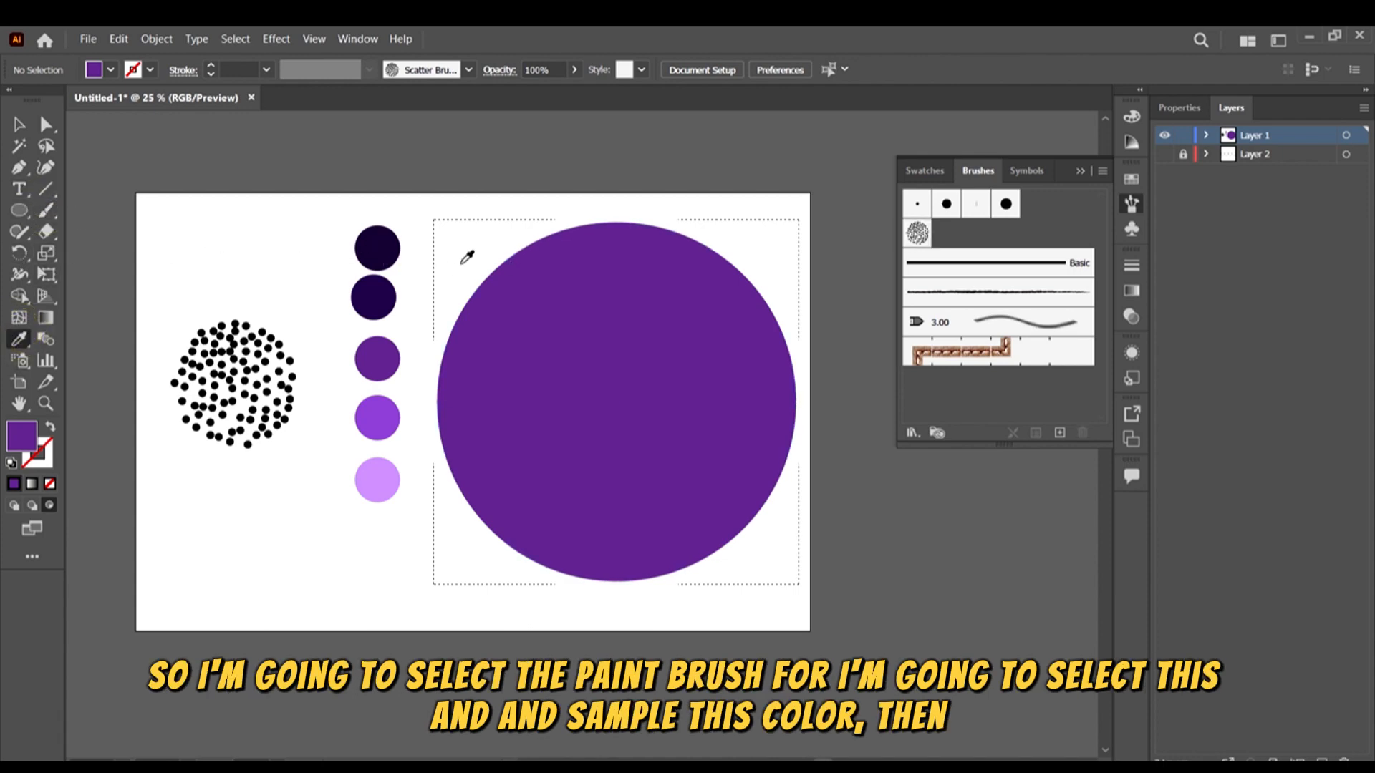
pyautogui.click(373, 247)
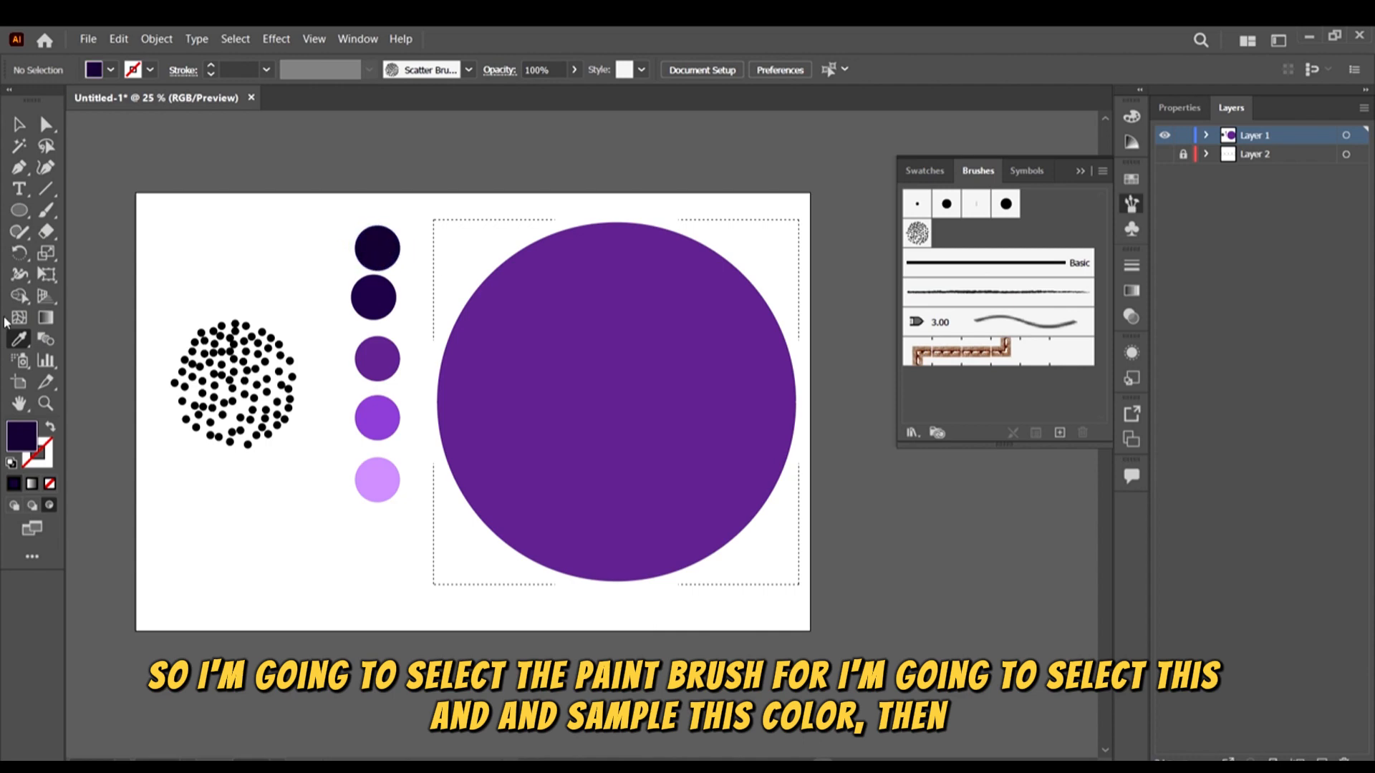
pyautogui.click(45, 212)
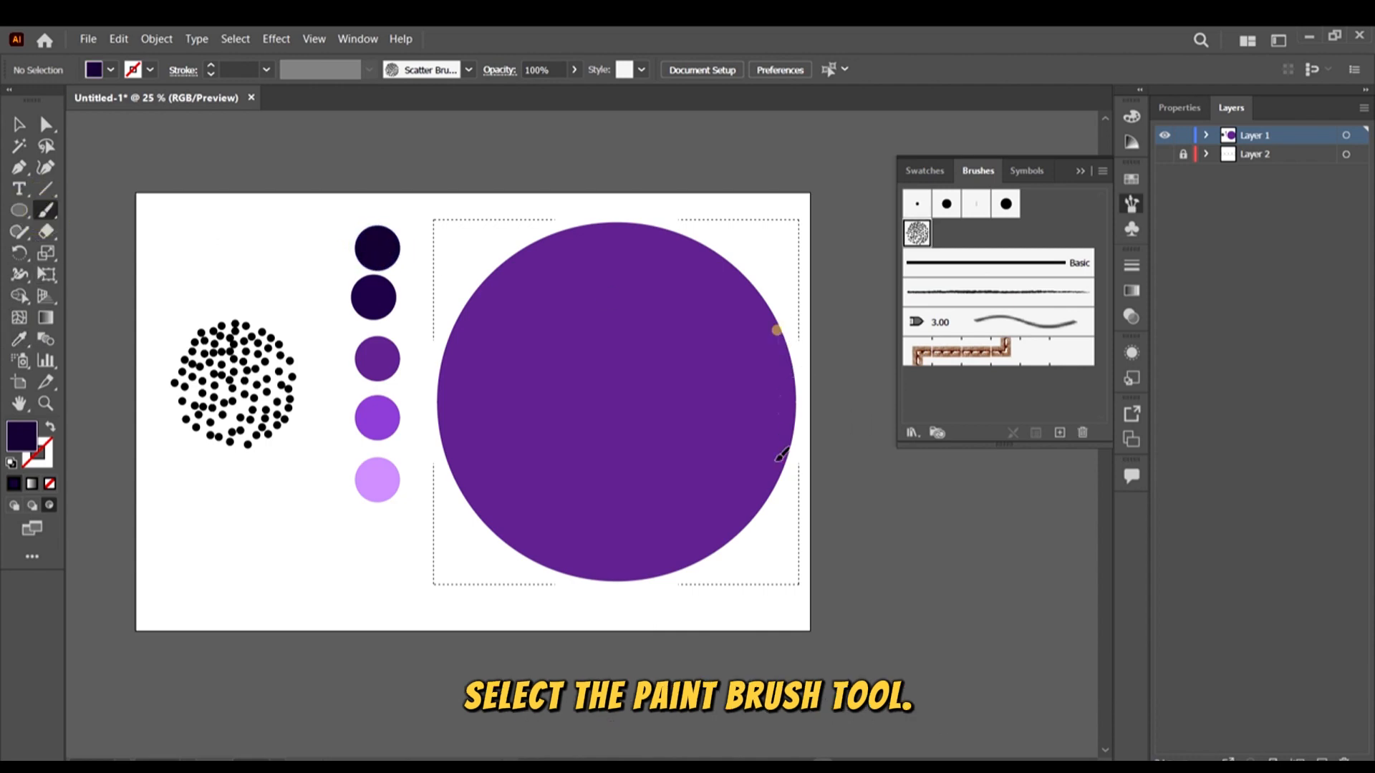
pyautogui.moveTo(779, 457)
pyautogui.mouseDown()
pyautogui.moveTo(781, 413)
pyautogui.moveTo(785, 455)
pyautogui.moveTo(701, 577)
pyautogui.moveTo(766, 474)
pyautogui.moveTo(554, 578)
pyautogui.mouseUp()
pyautogui.moveTo(737, 501)
pyautogui.mouseDown()
pyautogui.moveTo(461, 549)
pyautogui.moveTo(608, 541)
pyautogui.moveTo(494, 494)
pyautogui.mouseUp()
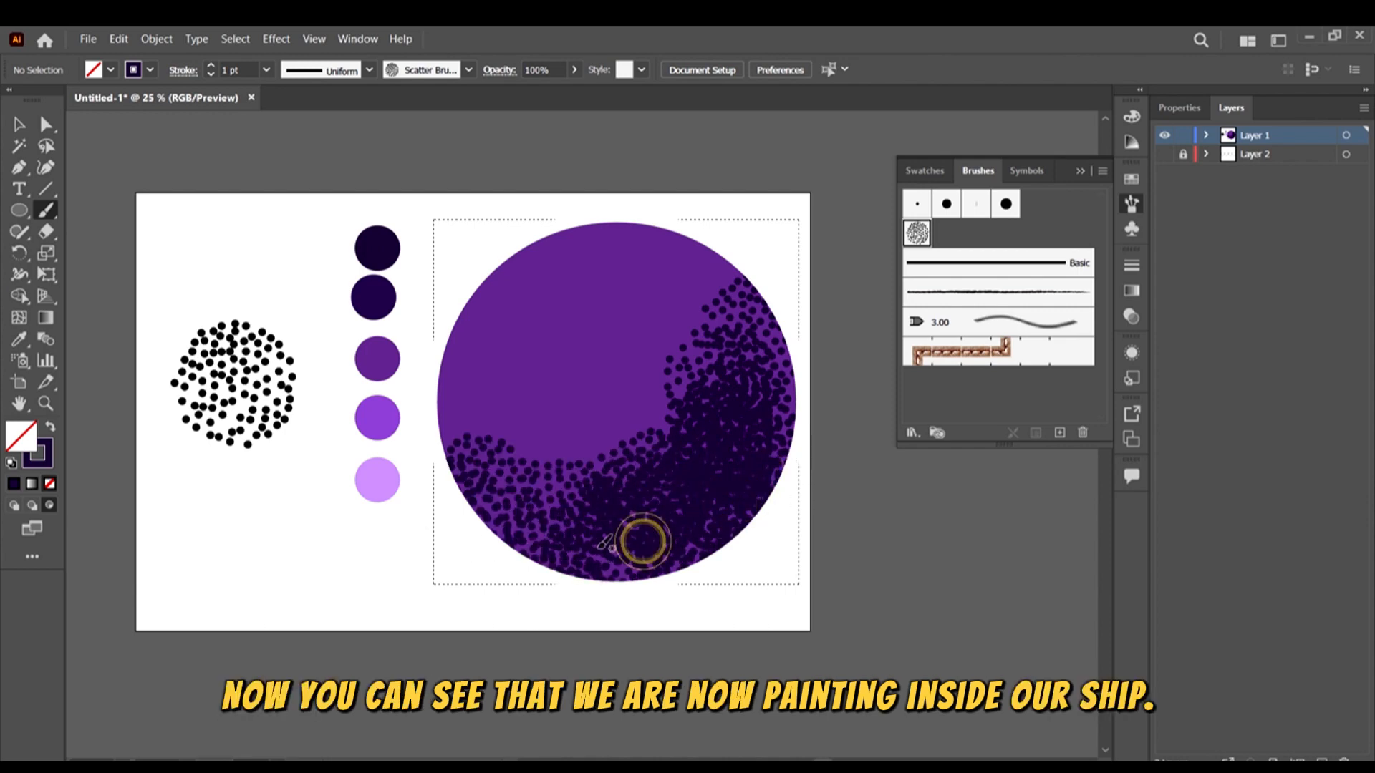
pyautogui.moveTo(599, 550)
pyautogui.mouseDown()
pyautogui.moveTo(587, 571)
pyautogui.moveTo(780, 376)
pyautogui.mouseUp()
pyautogui.moveTo(775, 319); pyautogui.dragTo(809, 467)
pyautogui.moveTo(789, 389)
pyautogui.mouseDown()
pyautogui.moveTo(793, 501)
pyautogui.moveTo(815, 529)
pyautogui.moveTo(723, 537)
pyautogui.mouseUp()
pyautogui.moveTo(763, 494)
pyautogui.mouseDown()
pyautogui.moveTo(683, 551)
pyautogui.moveTo(526, 482)
pyautogui.mouseUp()
pyautogui.moveTo(645, 557)
pyautogui.mouseDown()
pyautogui.moveTo(561, 552)
pyautogui.moveTo(494, 456)
pyautogui.mouseUp()
pyautogui.moveTo(504, 525); pyautogui.dragTo(459, 448)
pyautogui.moveTo(454, 470); pyautogui.dragTo(378, 399)
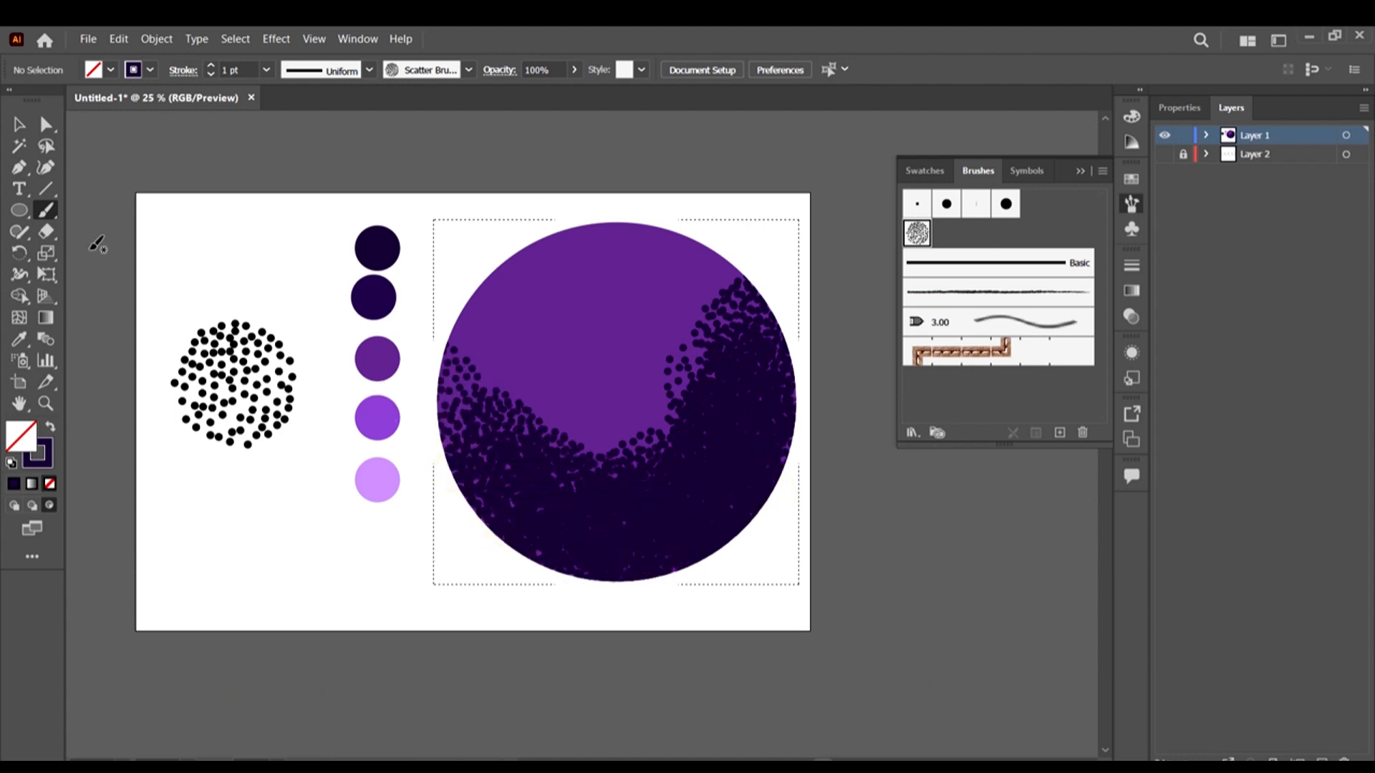
# Paint noise in the second-darkest swatch's colour over the circle's dark shading and along its upper border to soften the transition
pyautogui.click(19, 339)
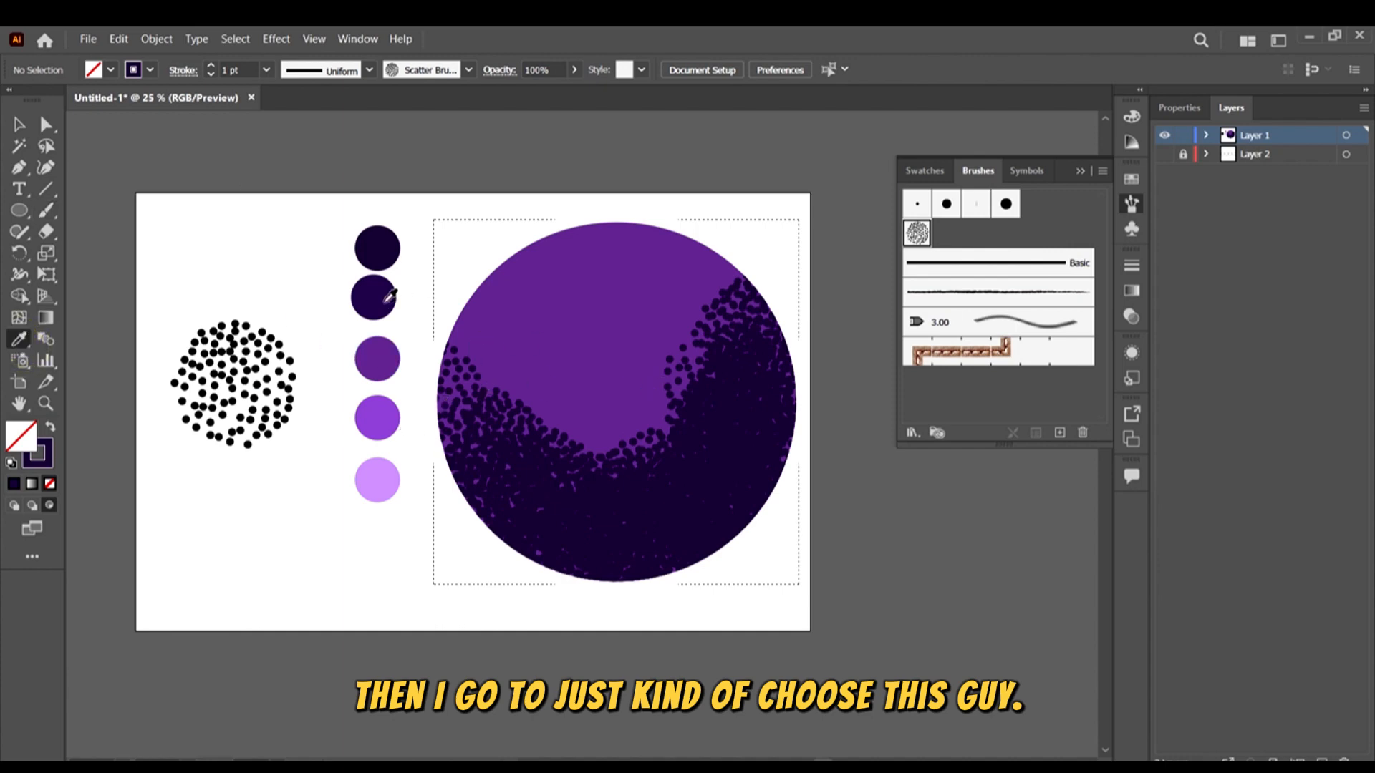
pyautogui.click(383, 296)
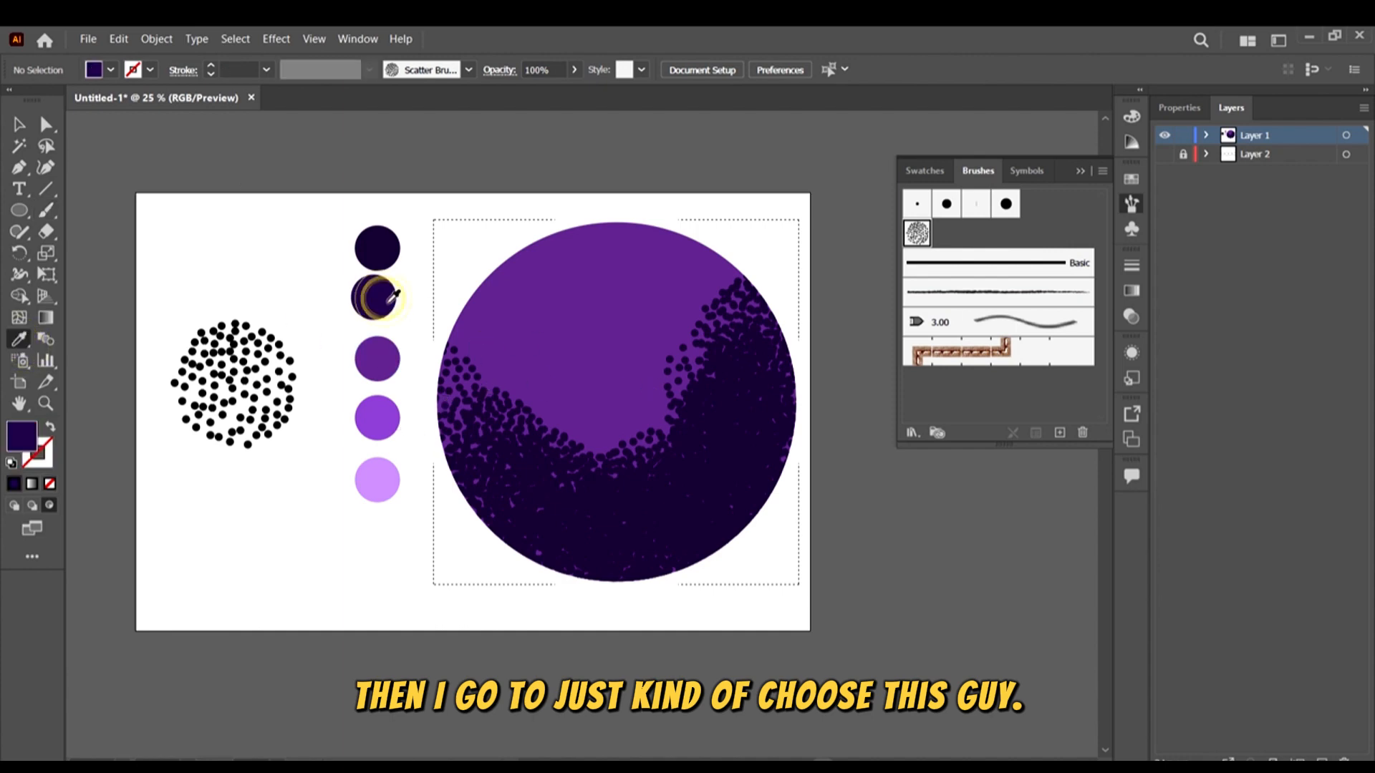
pyautogui.click(45, 211)
pyautogui.moveTo(686, 474); pyautogui.dragTo(745, 331)
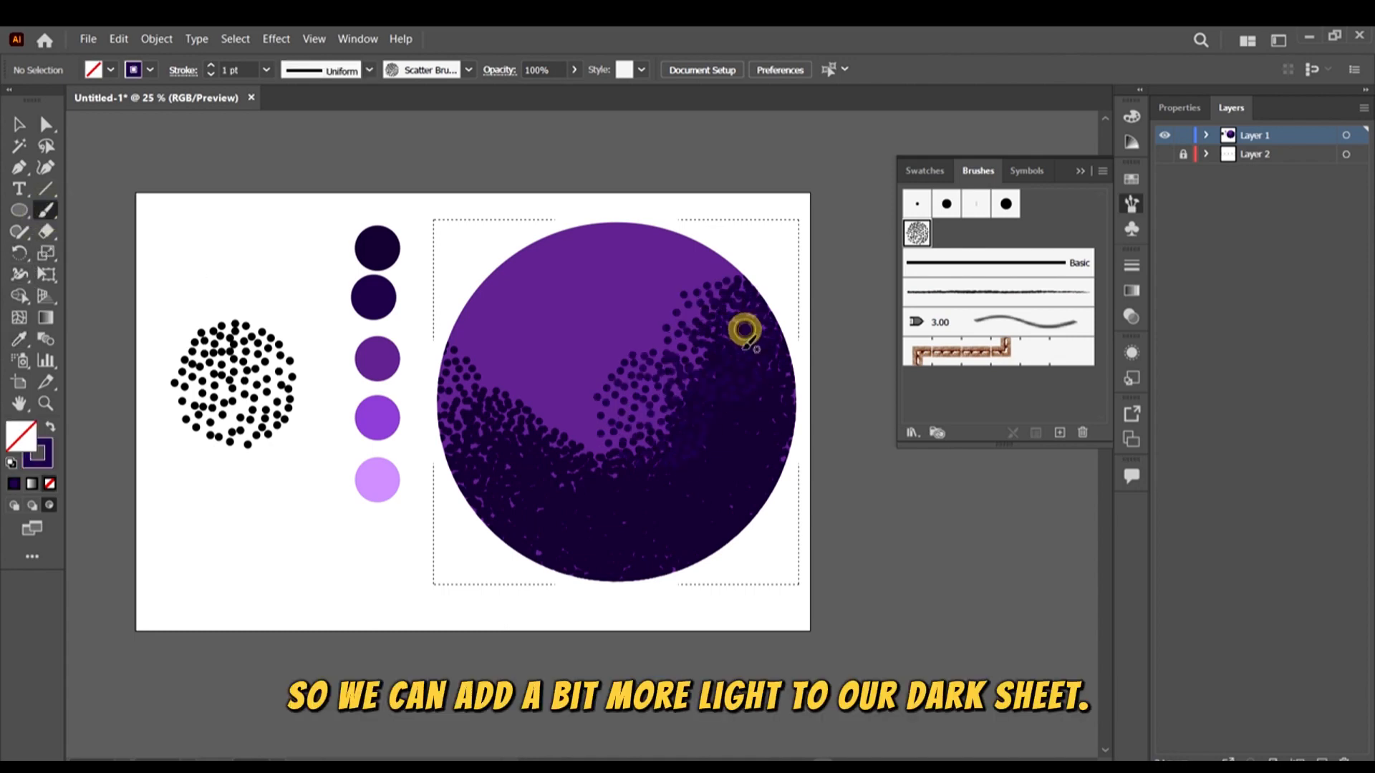
pyautogui.moveTo(707, 450)
pyautogui.mouseDown()
pyautogui.moveTo(737, 416)
pyautogui.moveTo(599, 491)
pyautogui.moveTo(448, 437)
pyautogui.mouseUp()
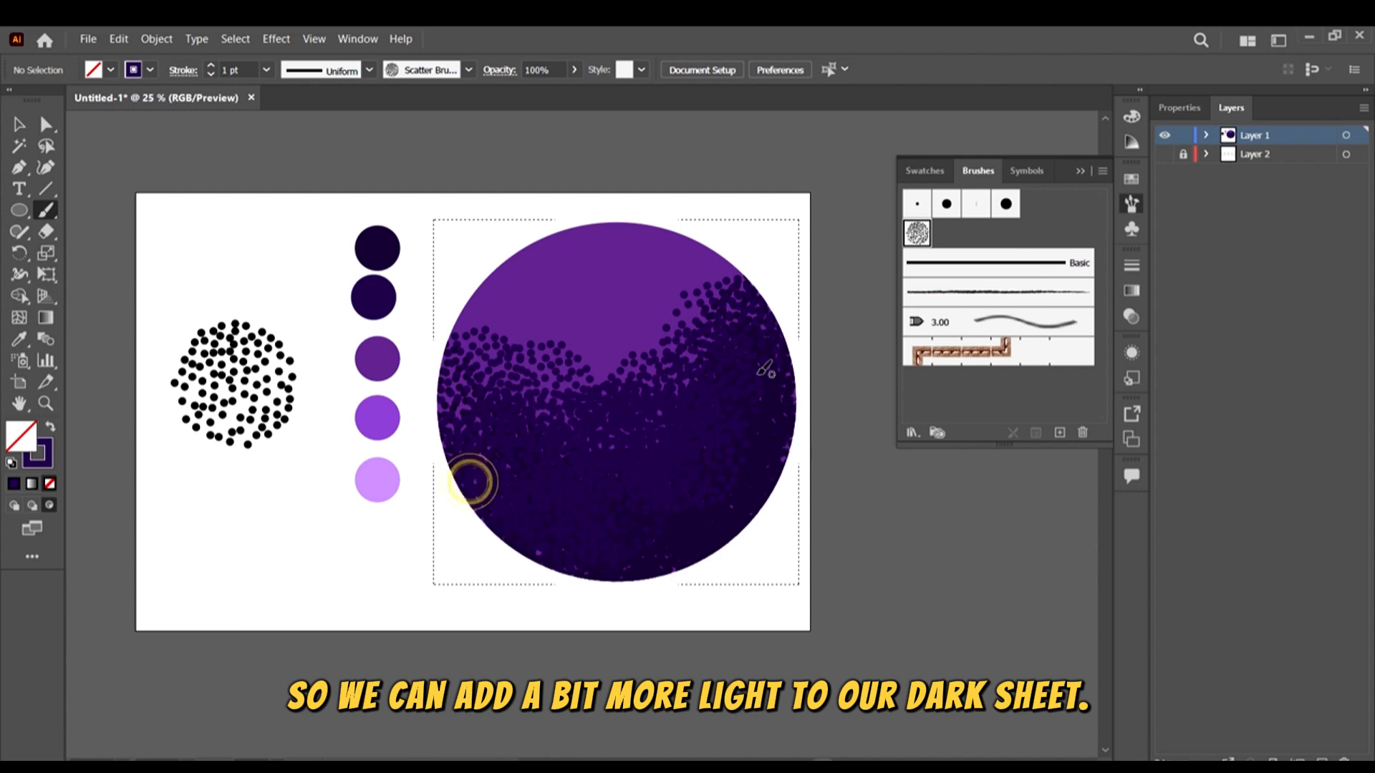
pyautogui.click(773, 344)
pyautogui.click(754, 283)
pyautogui.click(752, 353)
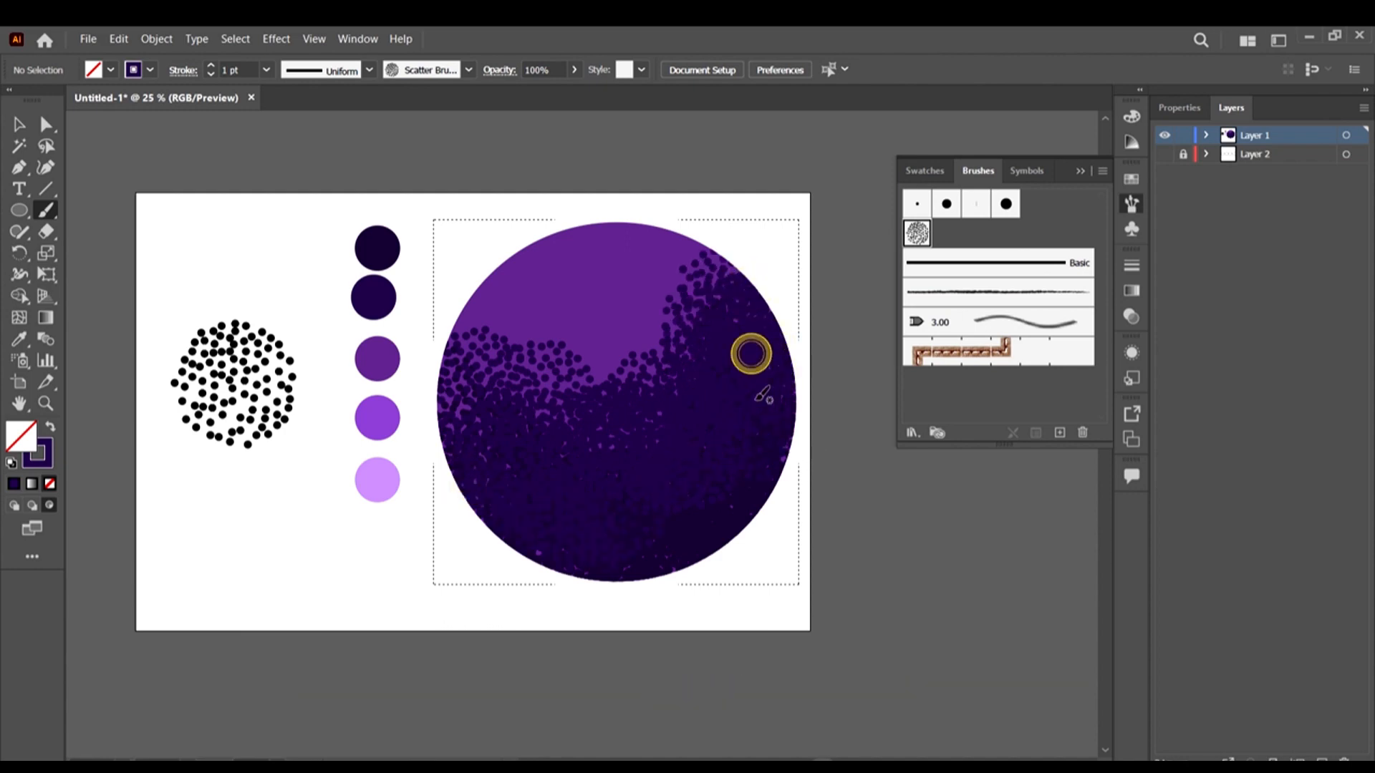
pyautogui.click(764, 387)
pyautogui.click(653, 481)
pyautogui.click(592, 504)
pyautogui.click(542, 509)
pyautogui.click(527, 510)
pyautogui.click(433, 461)
pyautogui.click(556, 497)
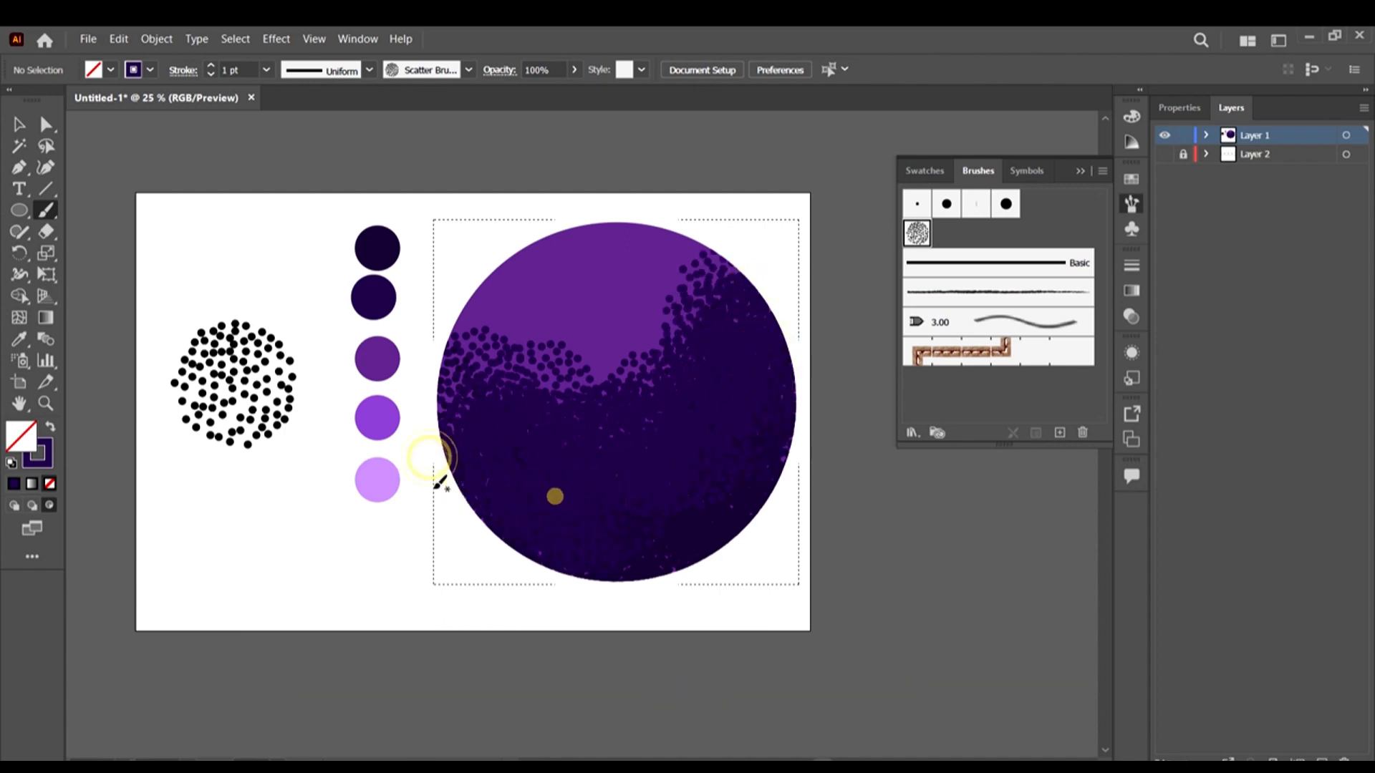
pyautogui.click(525, 488)
pyautogui.click(561, 488)
pyautogui.click(726, 421)
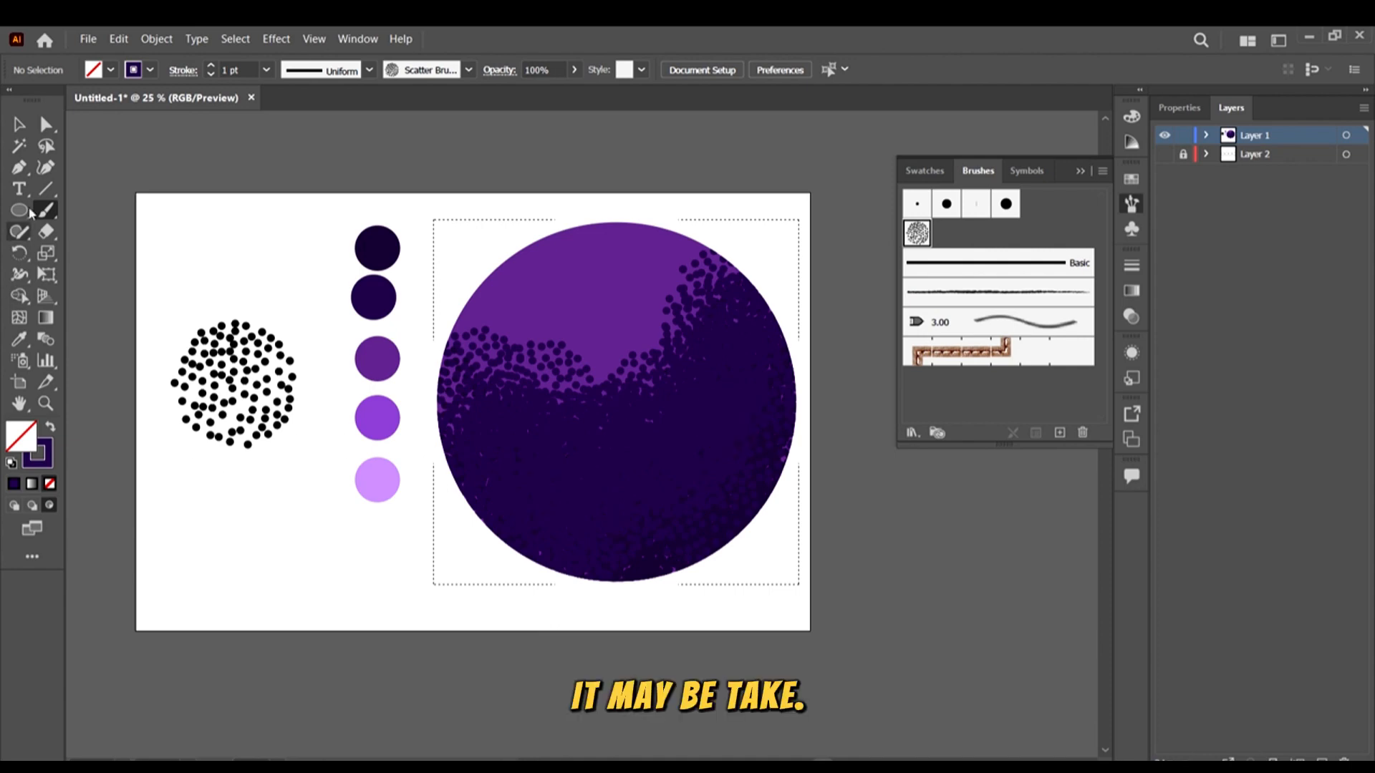
# Paint noise in the bright purple swatch's colour across the upper part of the large circle
pyautogui.click(19, 339)
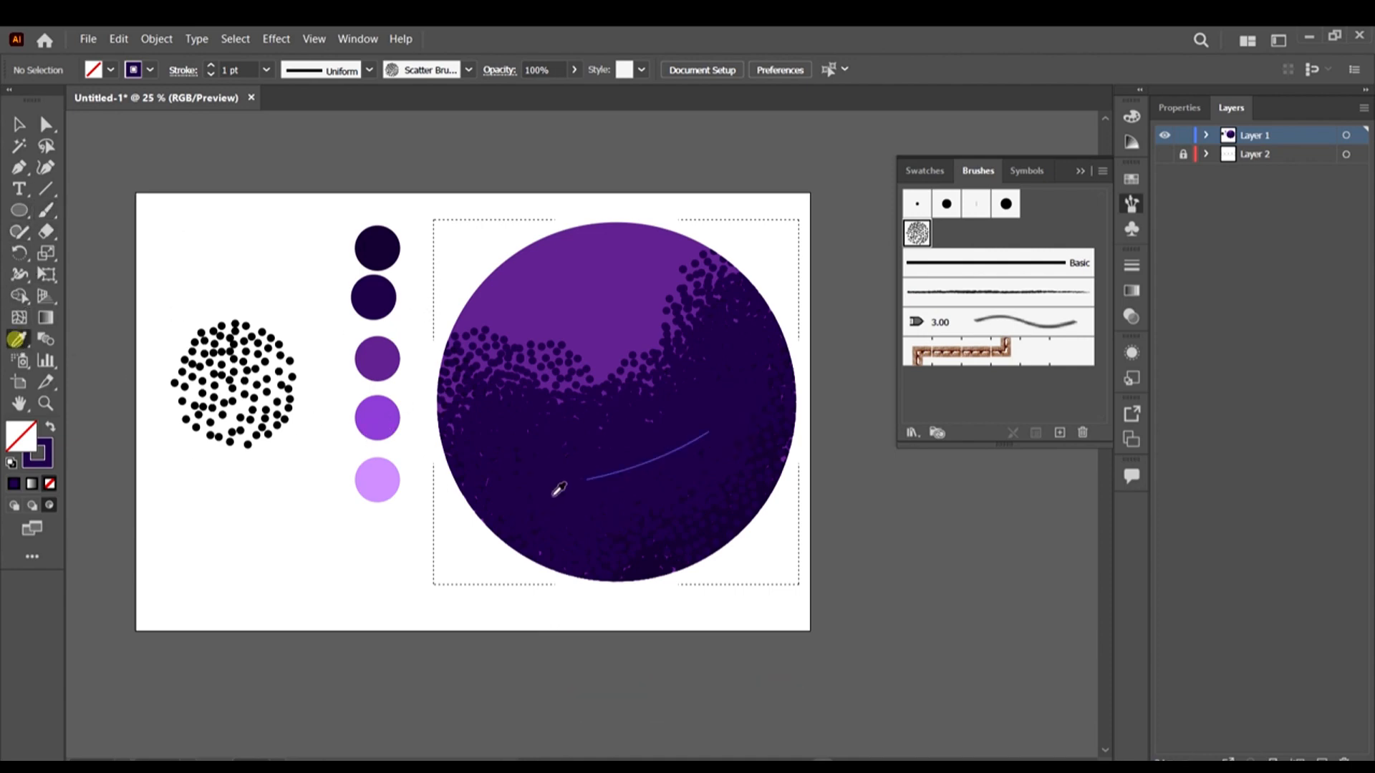
pyautogui.click(377, 423)
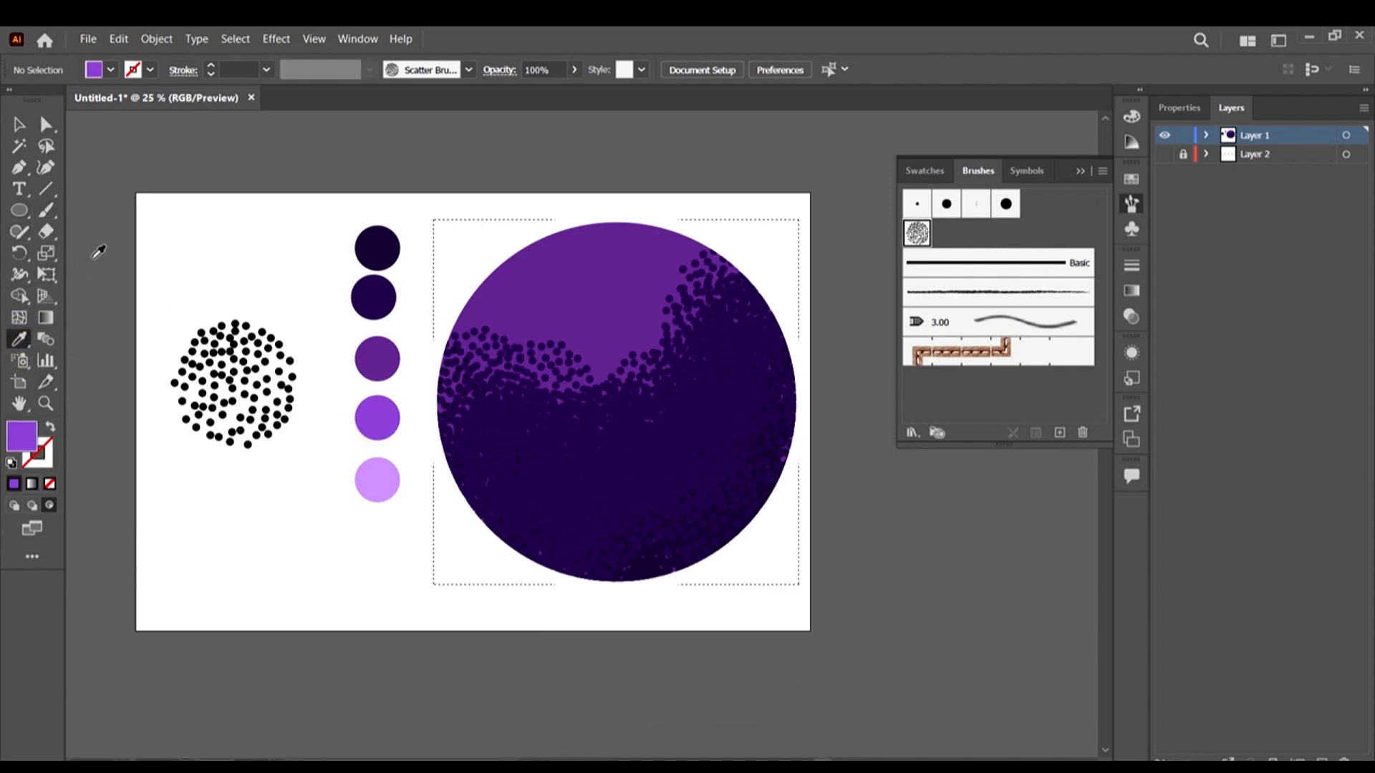
pyautogui.click(46, 210)
pyautogui.moveTo(706, 251)
pyautogui.mouseDown()
pyautogui.moveTo(405, 313)
pyautogui.moveTo(640, 231)
pyautogui.moveTo(769, 231)
pyautogui.moveTo(626, 234)
pyautogui.moveTo(511, 263)
pyautogui.moveTo(612, 237)
pyautogui.mouseUp()
pyautogui.moveTo(628, 236); pyautogui.dragTo(564, 239)
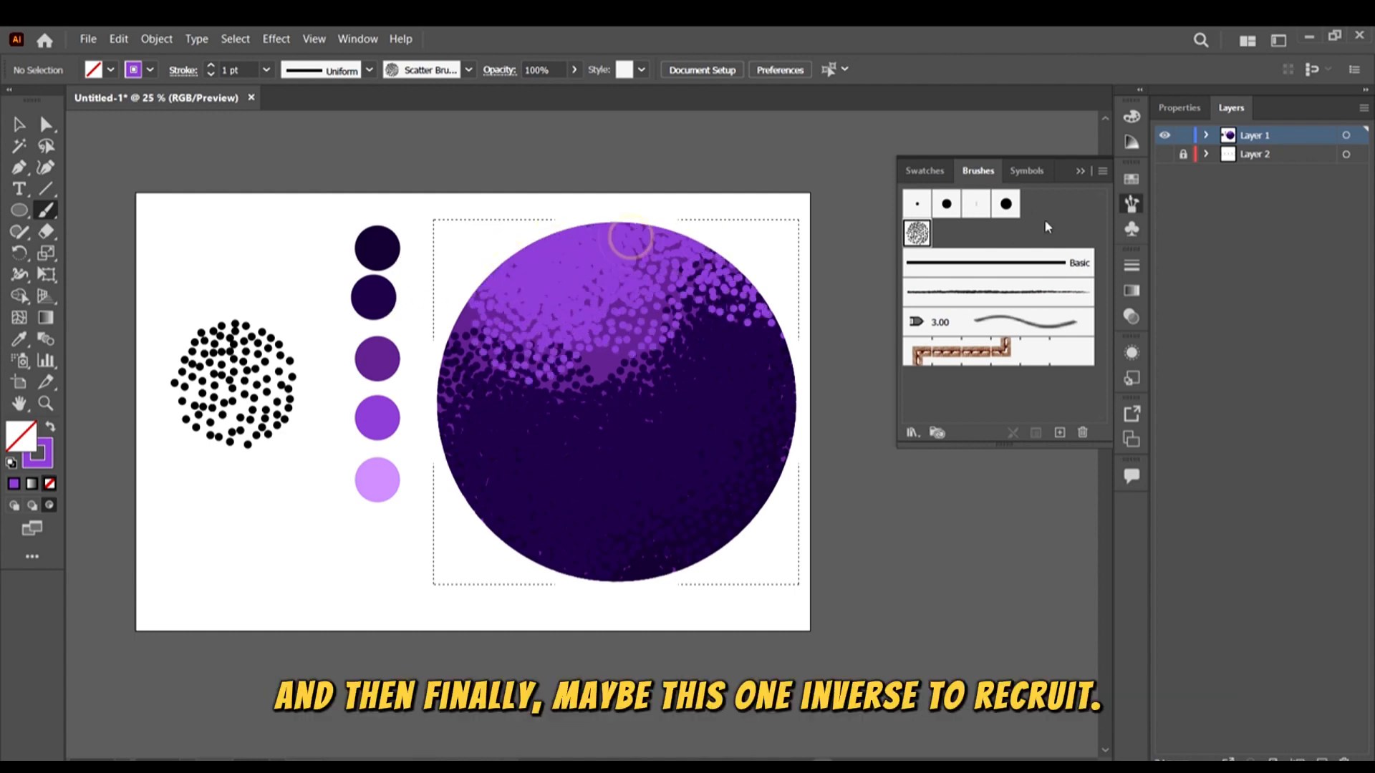
# Build up a noise highlight in the lightest swatch's colour over the upper middle of the large circle
pyautogui.click(19, 338)
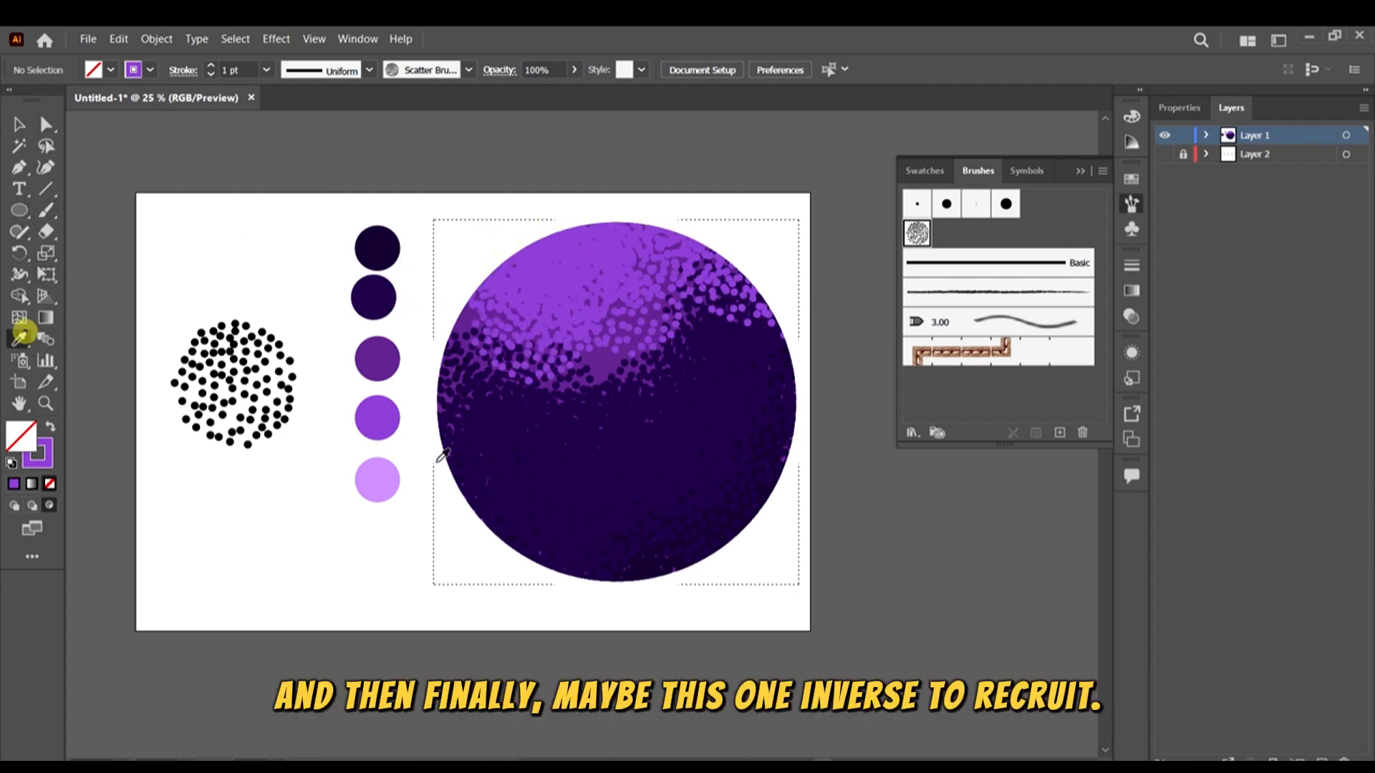
pyautogui.click(377, 479)
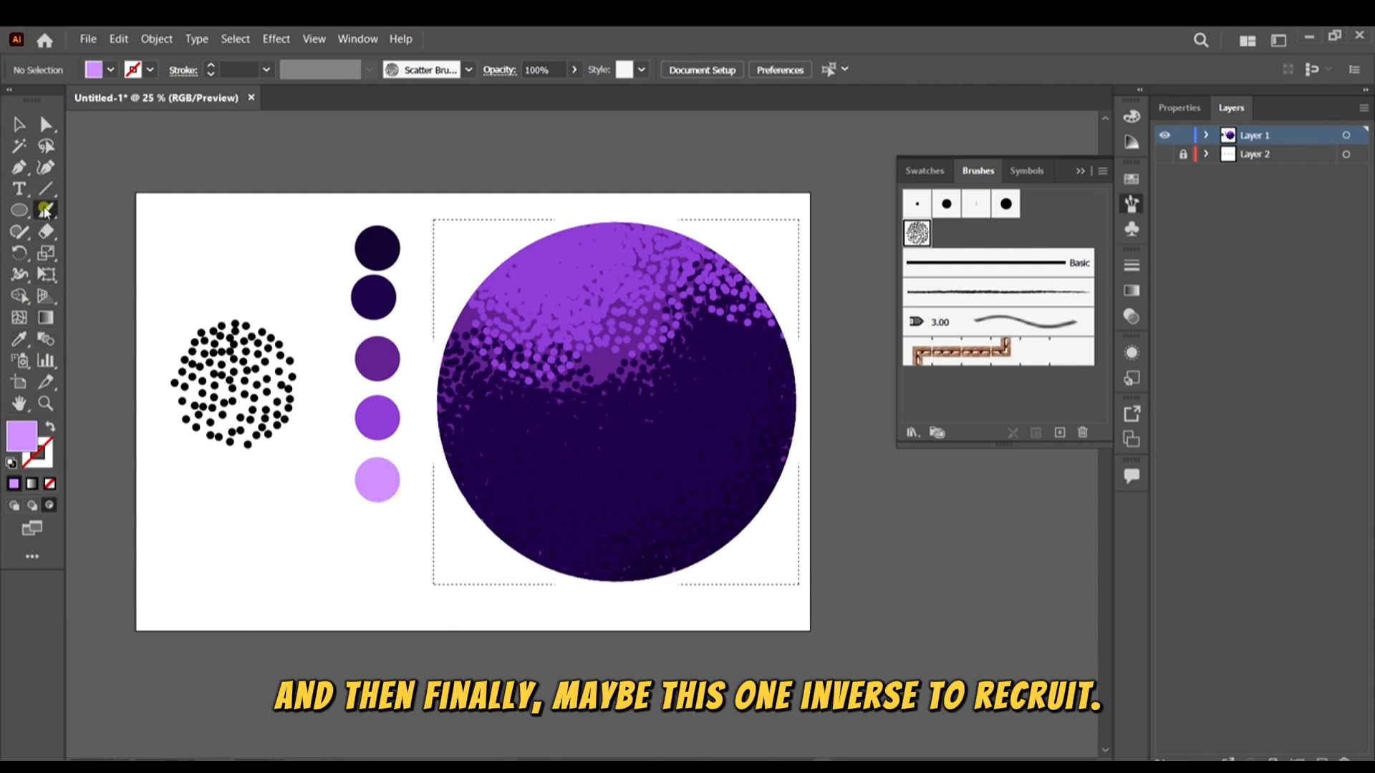
pyautogui.click(46, 210)
pyautogui.moveTo(665, 330); pyautogui.dragTo(634, 337)
pyautogui.click(613, 337)
pyautogui.click(678, 301)
pyautogui.click(586, 316)
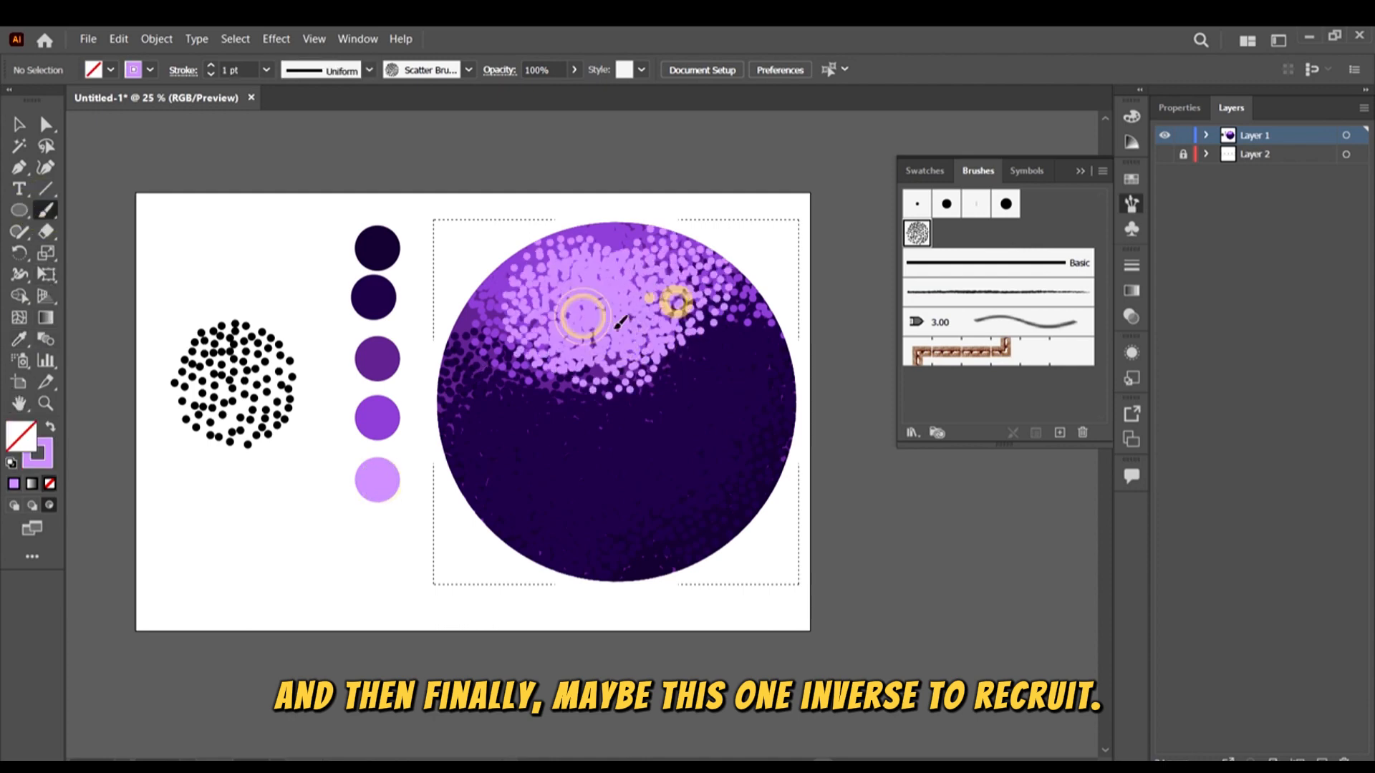
pyautogui.click(623, 328)
pyautogui.click(595, 293)
pyautogui.click(618, 325)
pyautogui.click(630, 329)
pyautogui.click(660, 353)
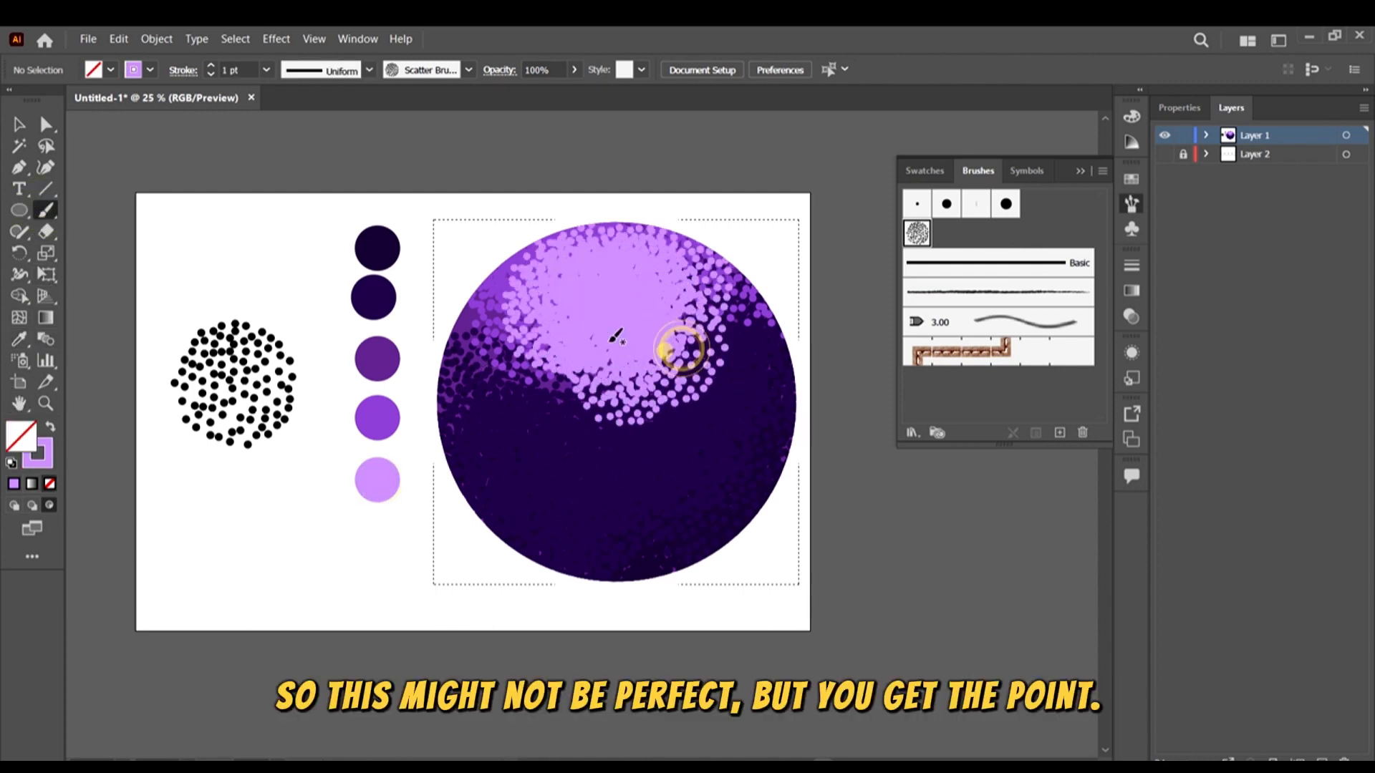
pyautogui.click(595, 338)
pyautogui.click(609, 338)
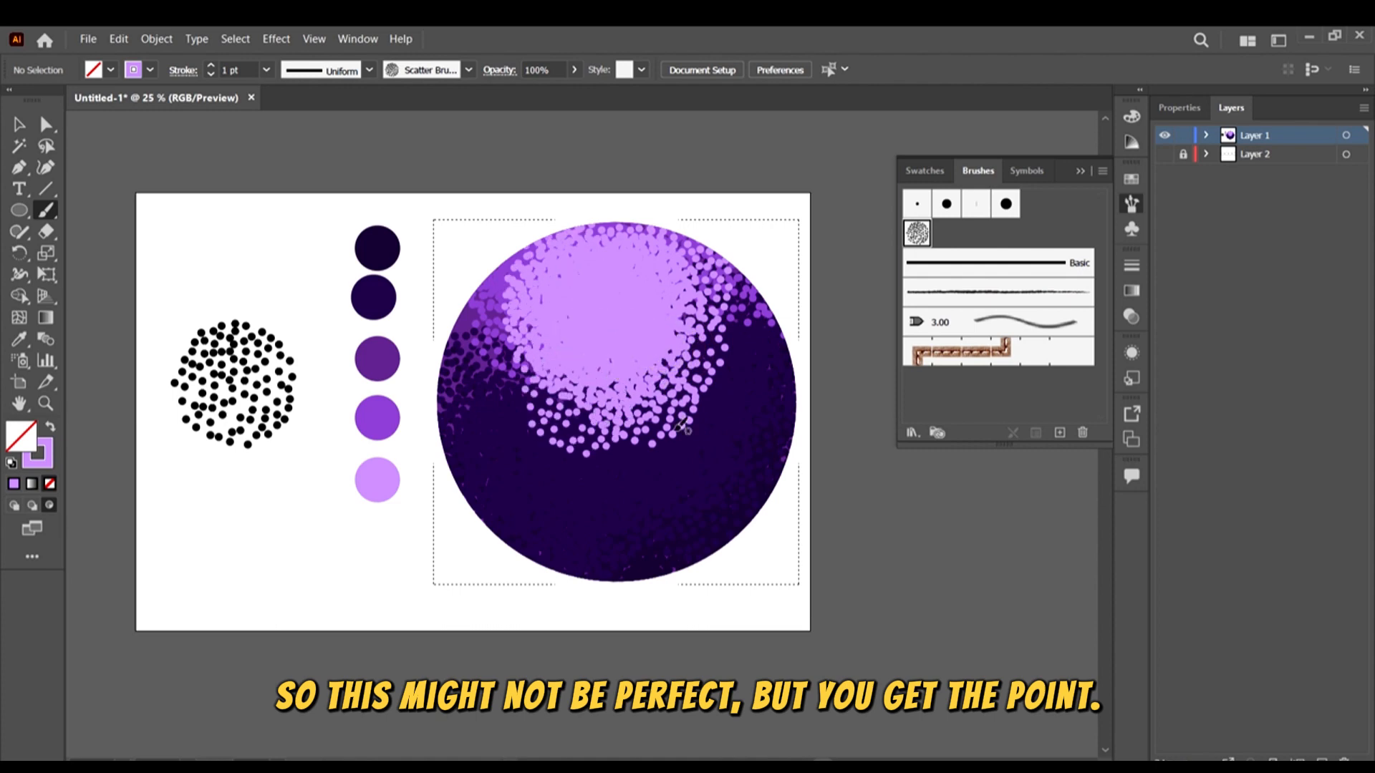
pyautogui.scroll(-3, 680, 428)
pyautogui.scroll(2, 655, 444)
pyautogui.click(642, 380)
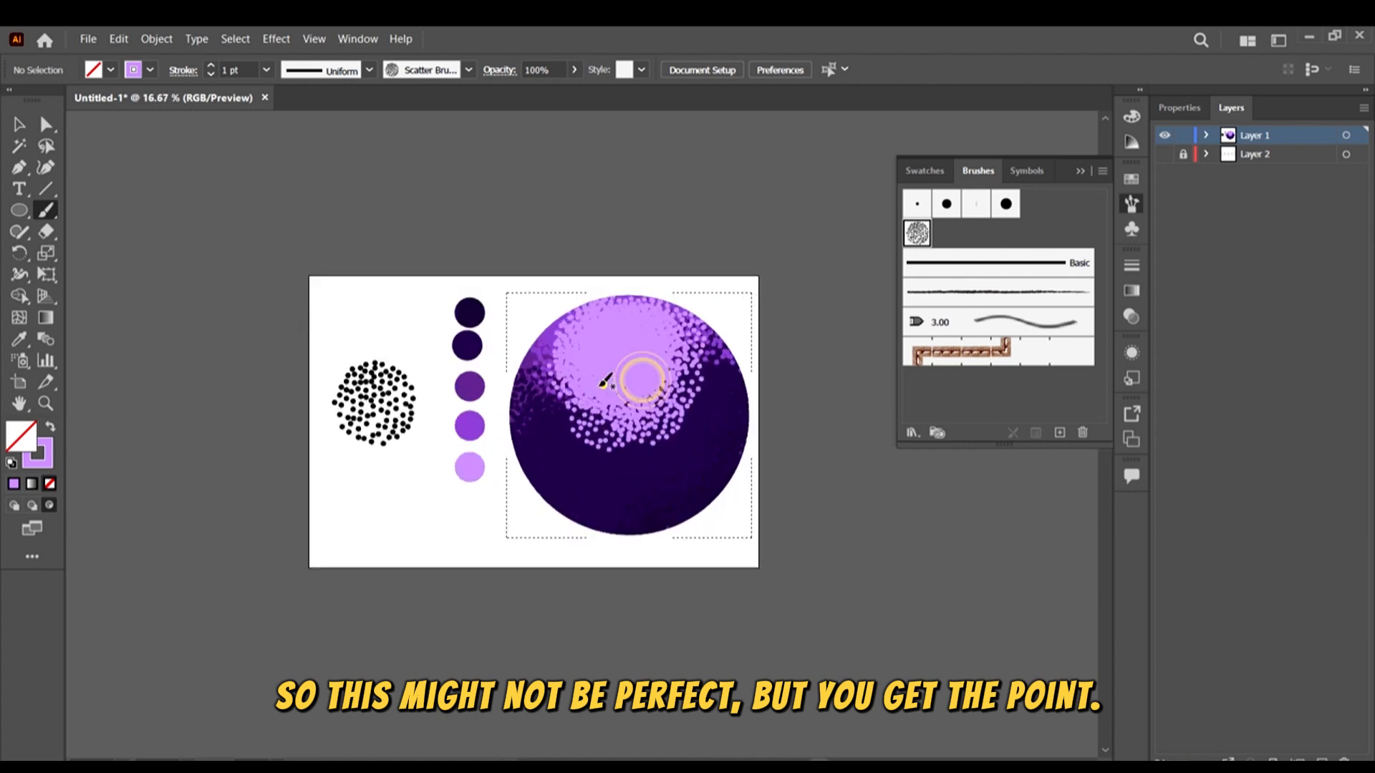
pyautogui.click(605, 384)
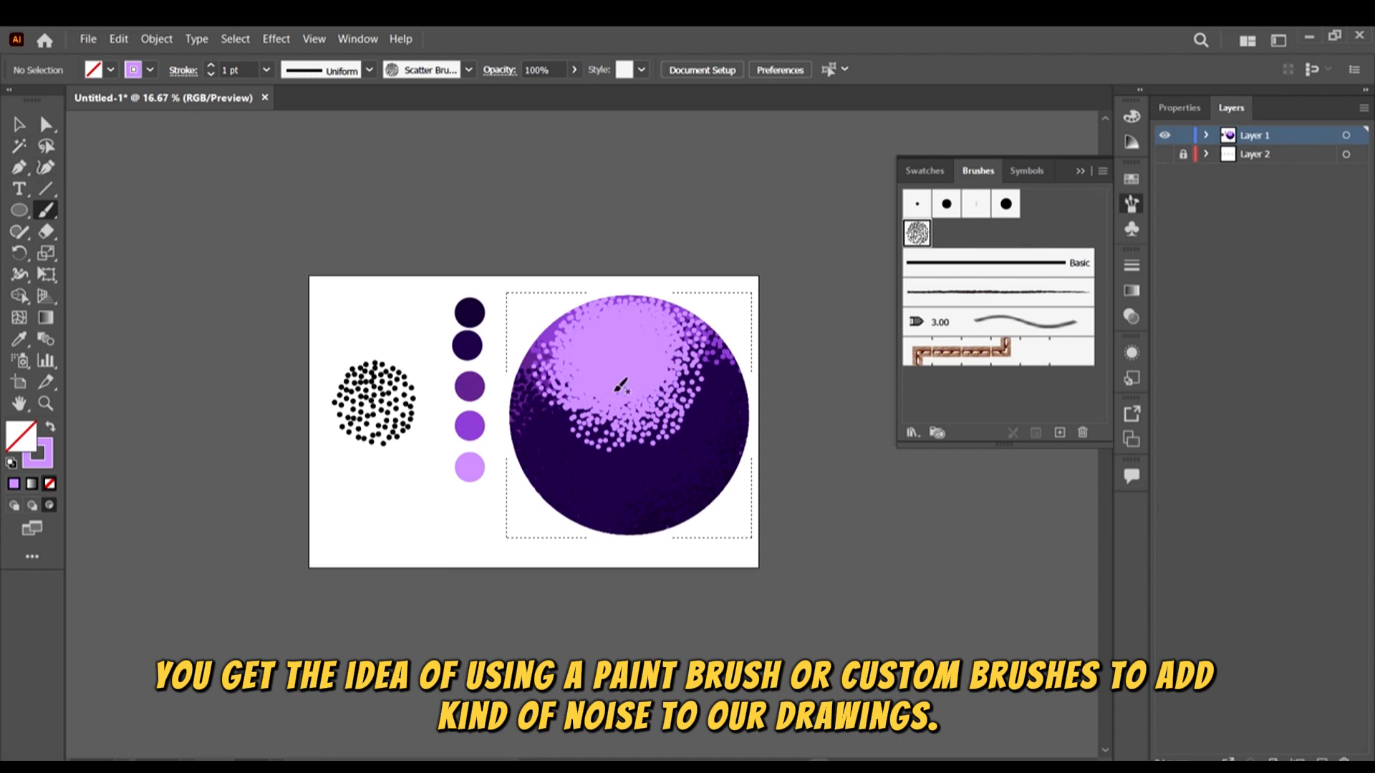
pyautogui.scroll(1, 393, 370)
pyautogui.hscroll(3, 599, 444)
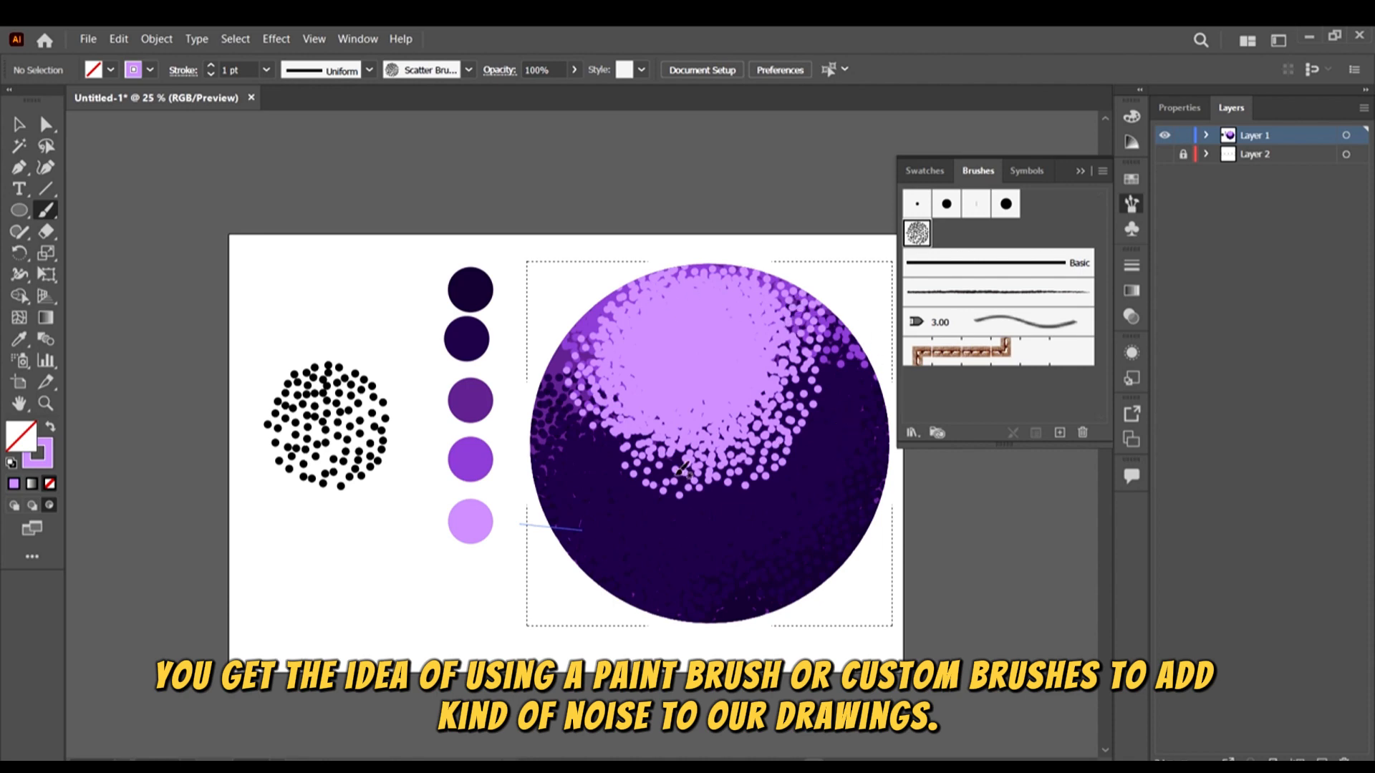
pyautogui.hscroll(7, 734, 456)
pyautogui.scroll(-5, 719, 423)
pyautogui.hscroll(-3, 434, 359)
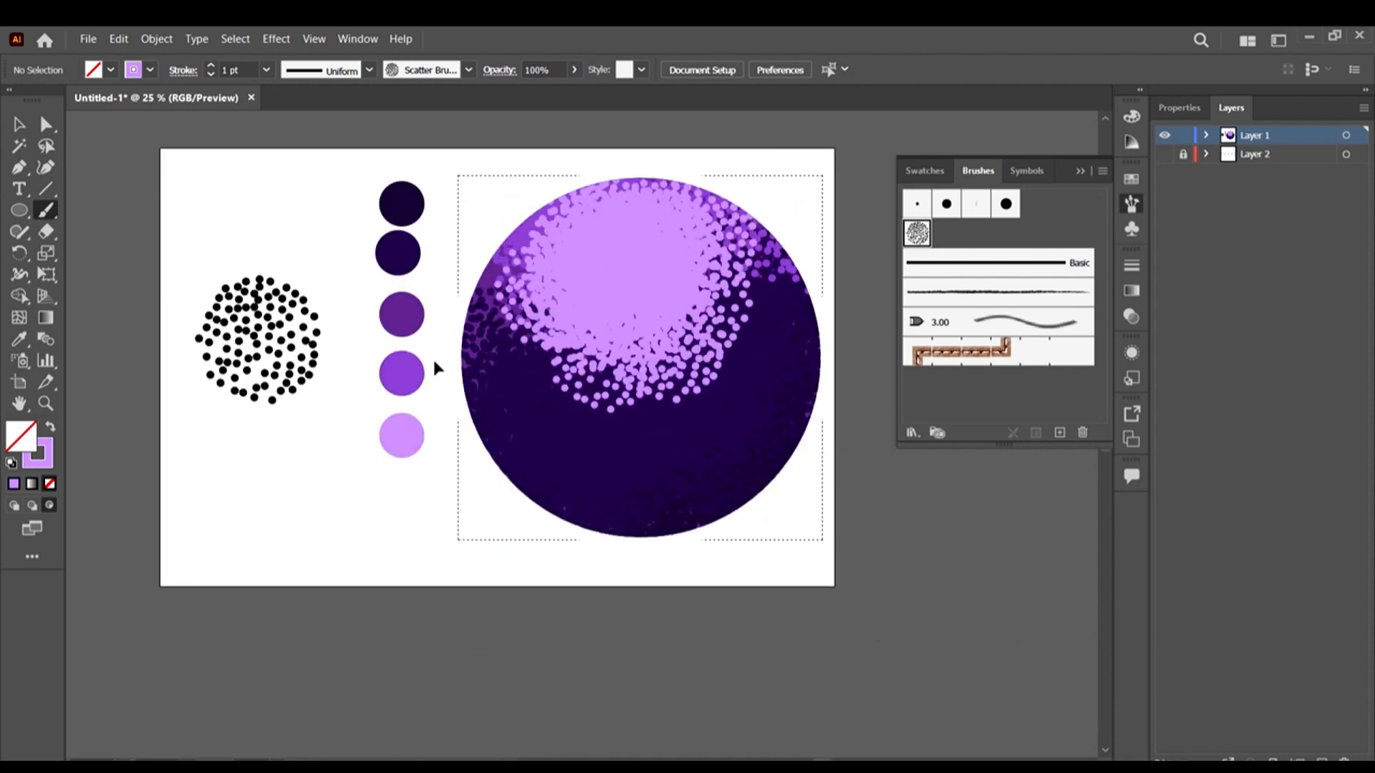
pyautogui.scroll(2, 317, 352)
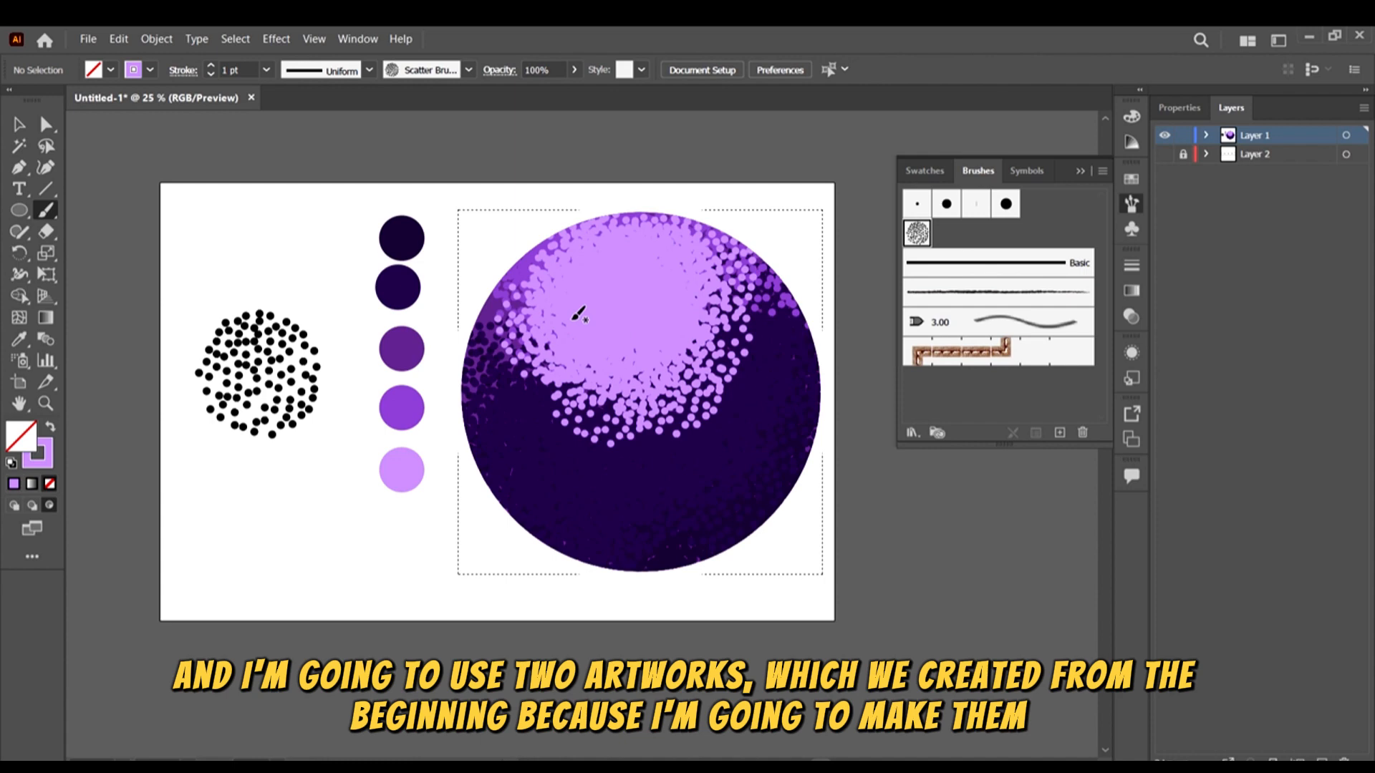
# Delete the five colour swatches and the painted circle, keeping only the black dot pattern
pyautogui.click(19, 125)
pyautogui.scroll(-1, 264, 283)
pyautogui.scroll(1, 264, 282)
pyautogui.scroll(1, 246, 389)
pyautogui.moveTo(163, 266); pyautogui.dragTo(305, 462)
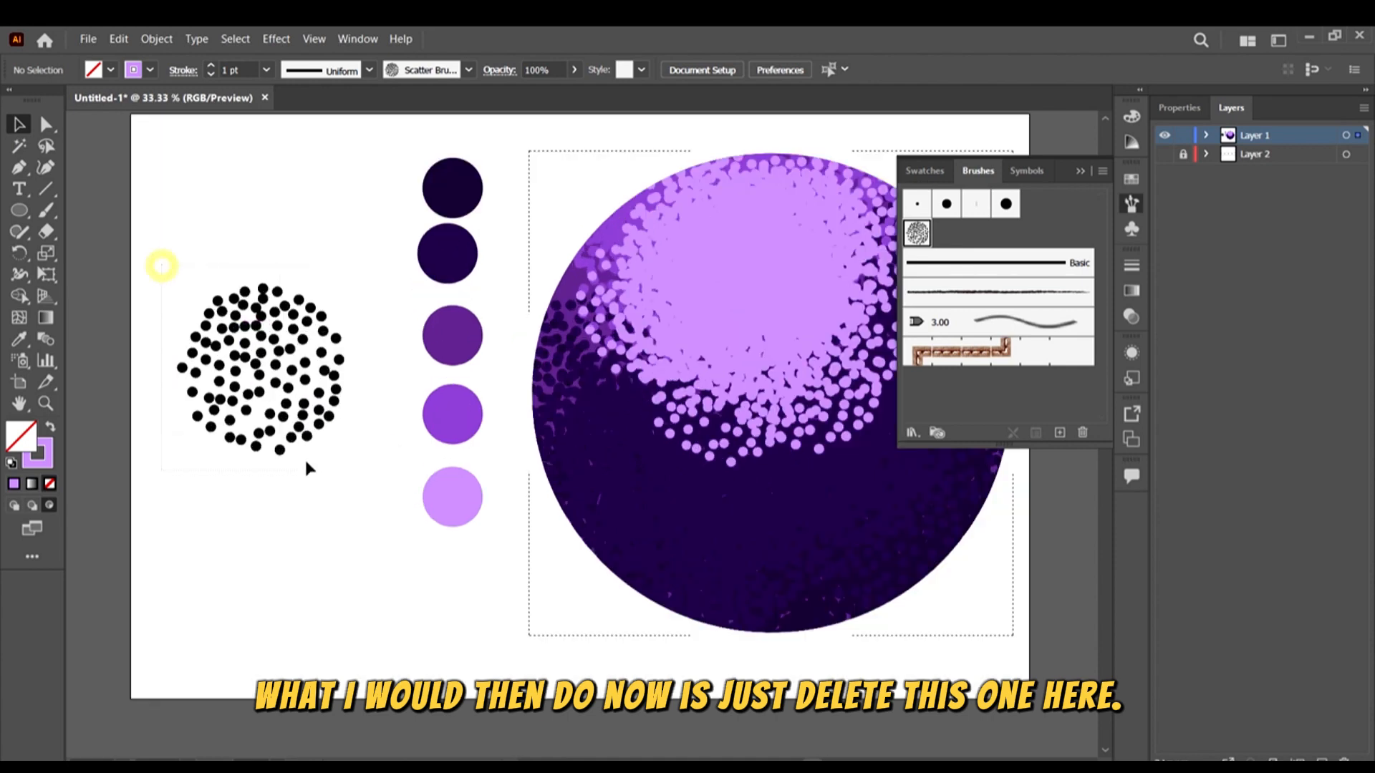
pyautogui.scroll(-2, 305, 430)
pyautogui.click(601, 424)
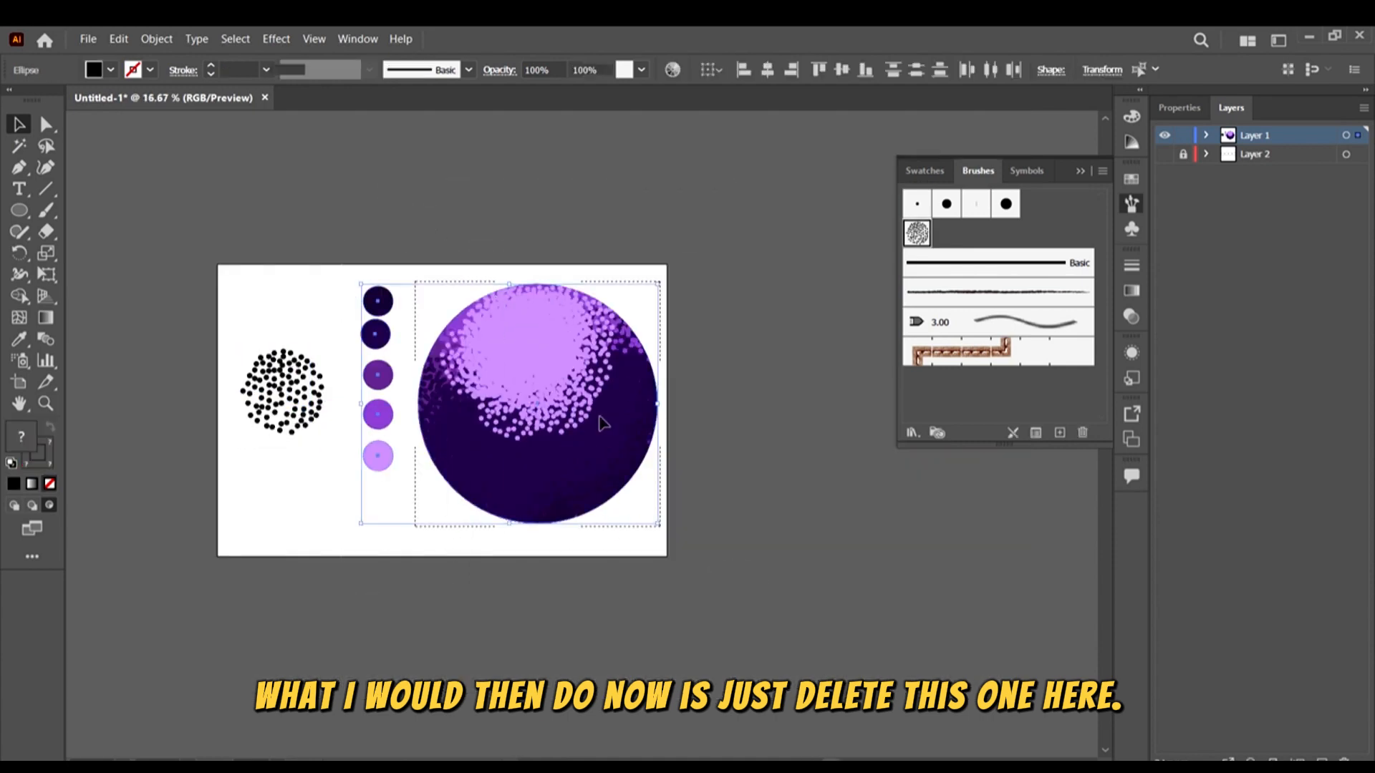
pyautogui.press('Delete')
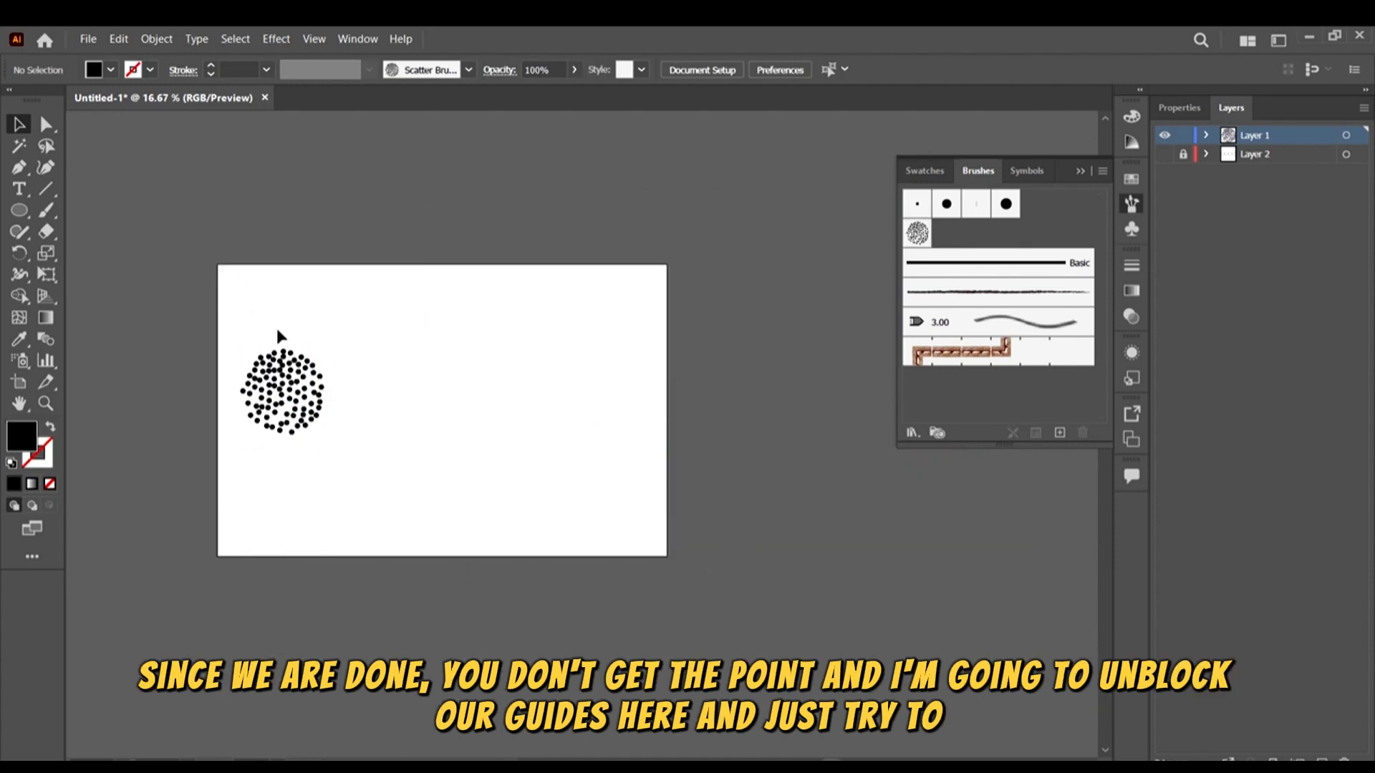
# Make Layer 2 with the guide circles visible again
pyautogui.scroll(1, 280, 336)
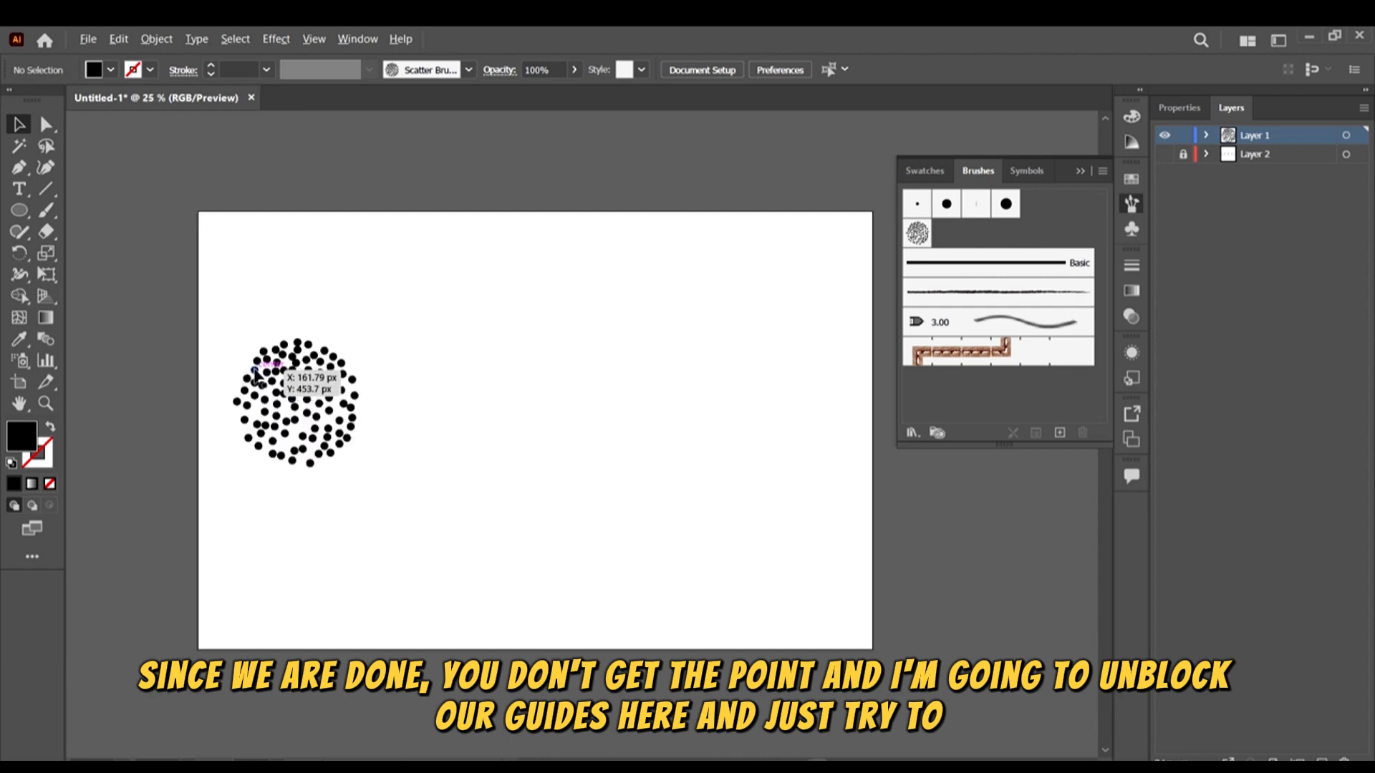
pyautogui.click(1165, 154)
pyautogui.scroll(3, 363, 387)
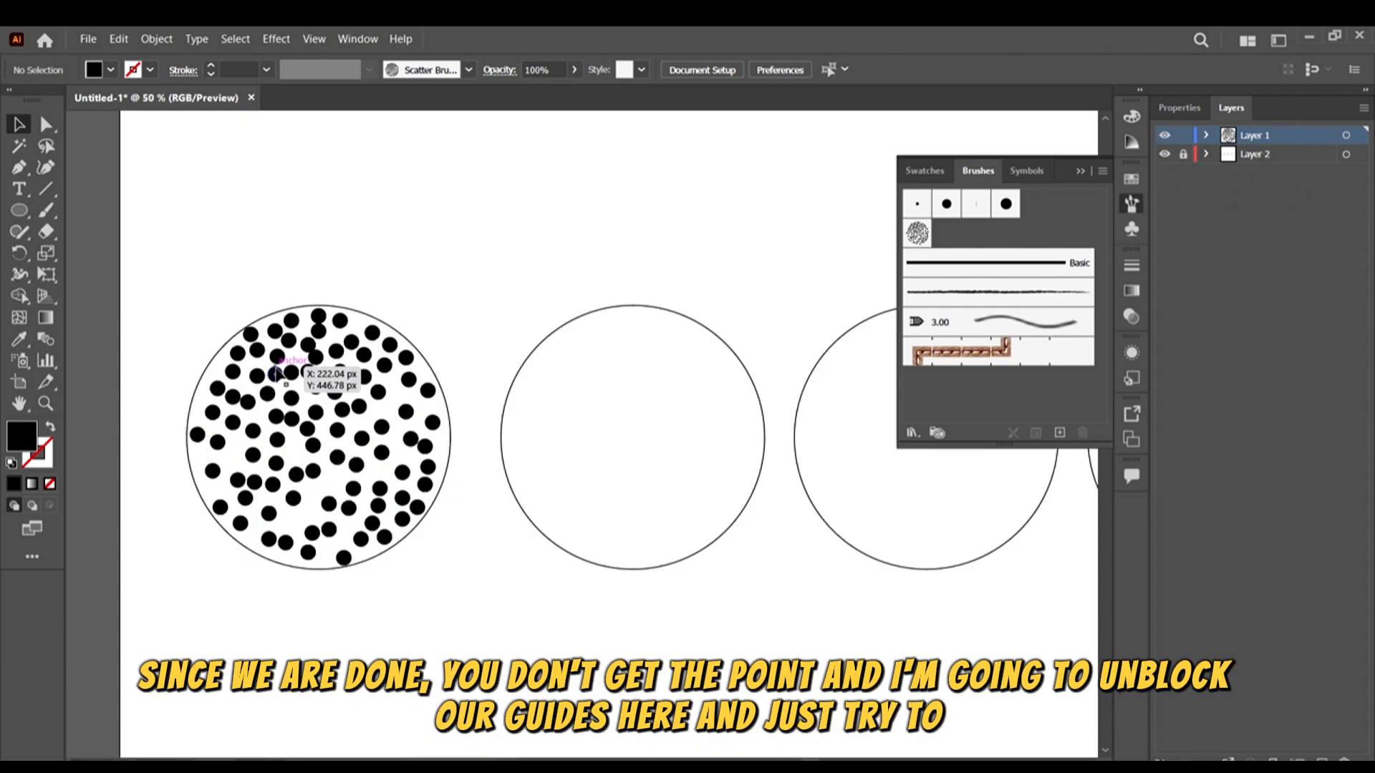
# Fill the gaps in the first guide circle's pattern with duplicated black dots
pyautogui.scroll(2, 320, 406)
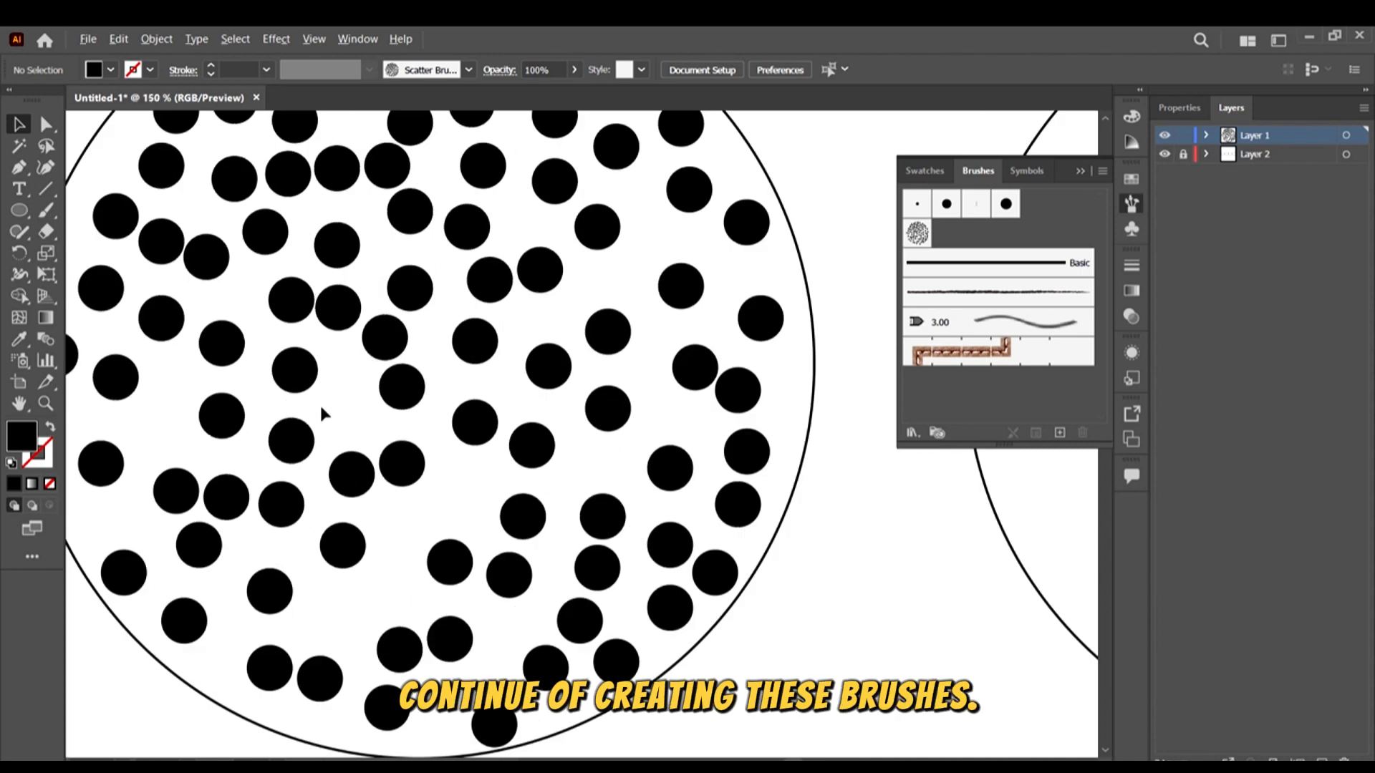
pyautogui.moveTo(361, 474); pyautogui.dragTo(208, 480)
pyautogui.scroll(-2, 355, 409)
pyautogui.scroll(-3, 351, 430)
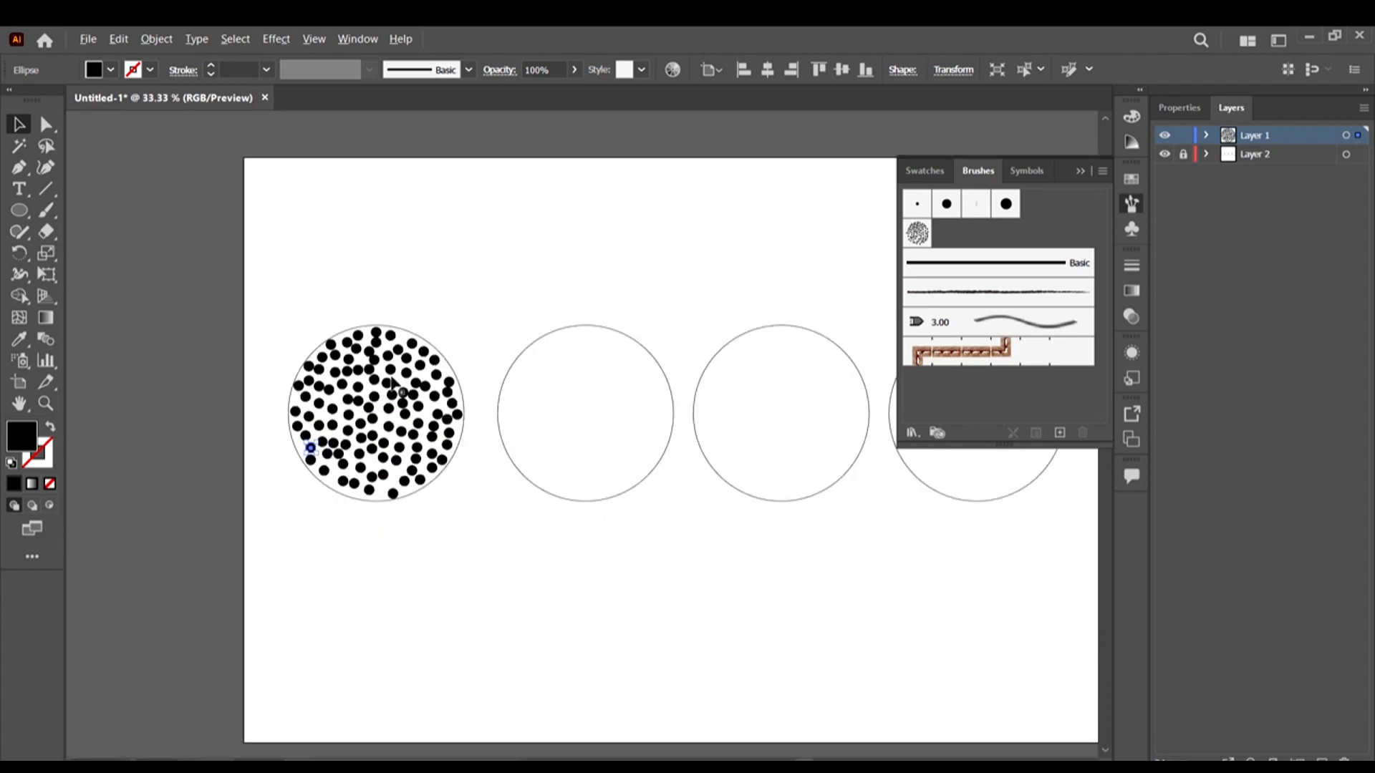
pyautogui.hscroll(2, 328, 405)
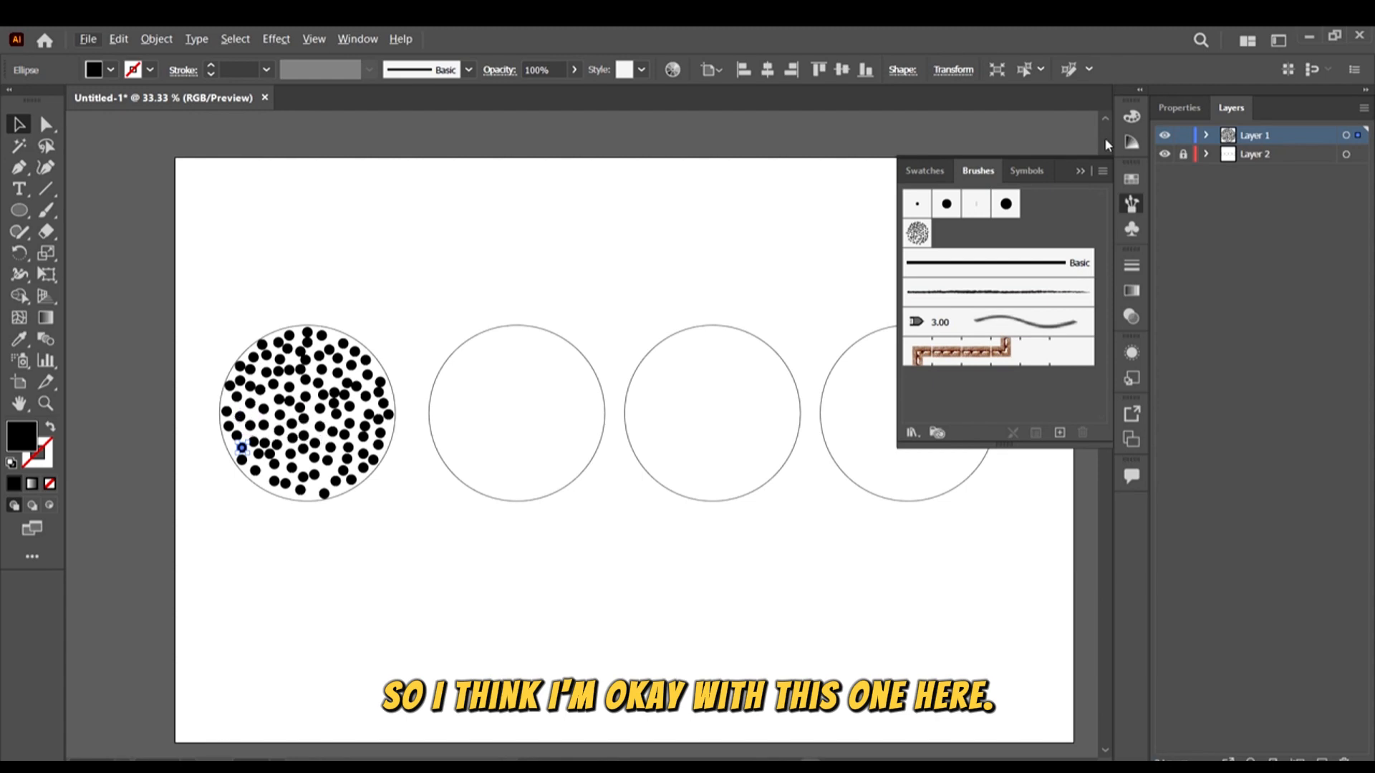
# Duplicate the entire dot pattern from the first guide circle into the second guide circle
pyautogui.moveTo(184, 307); pyautogui.dragTo(444, 568)
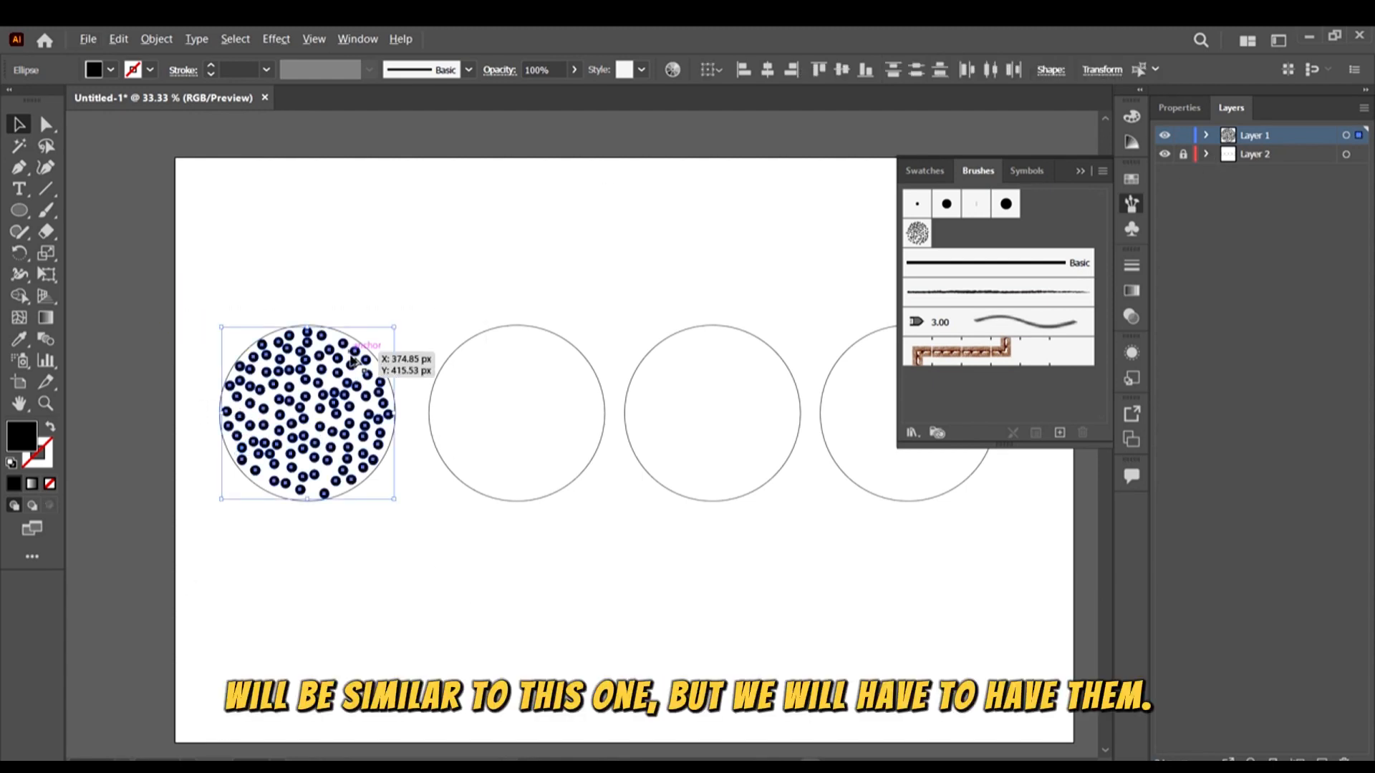
pyautogui.scroll(2, 354, 390)
pyautogui.moveTo(344, 398); pyautogui.dragTo(765, 454)
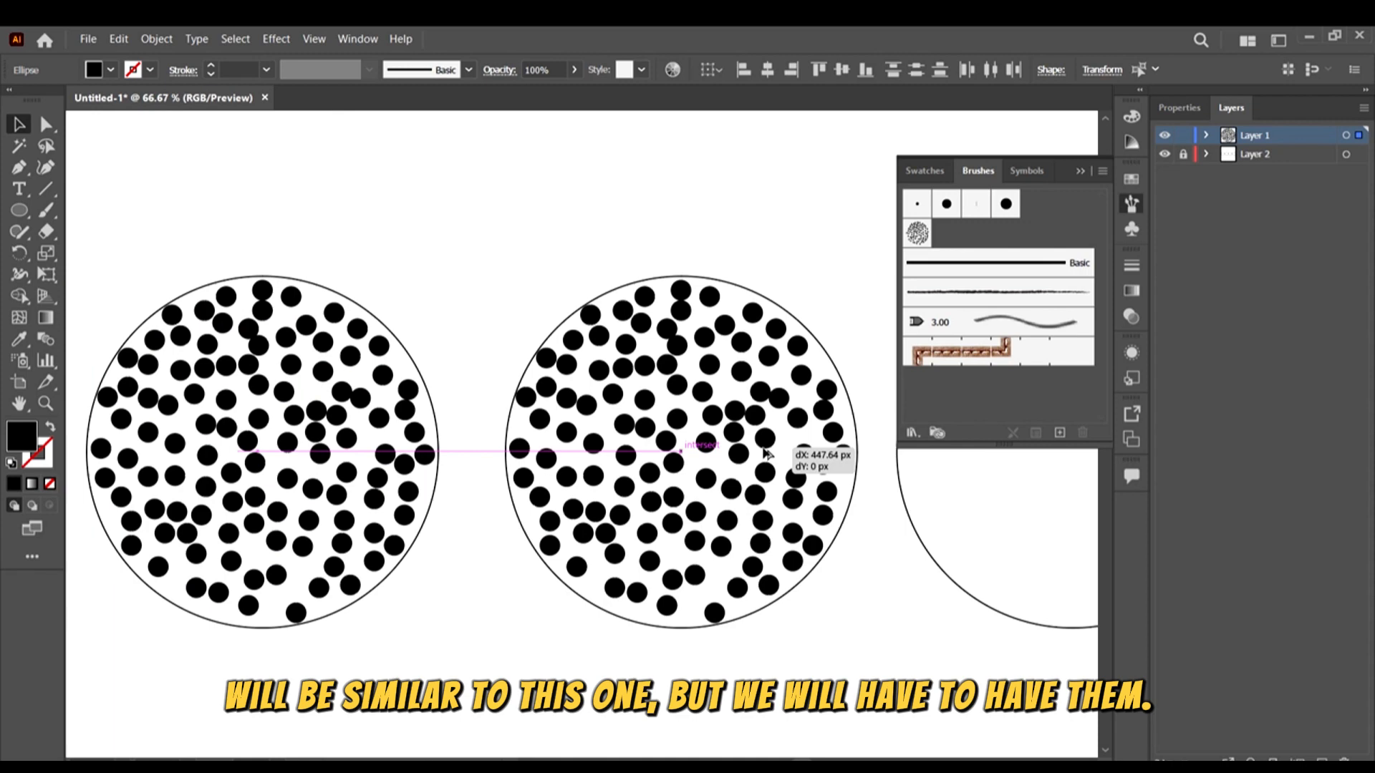
pyautogui.moveTo(765, 454); pyautogui.dragTo(766, 455)
pyautogui.scroll(-3, 766, 454)
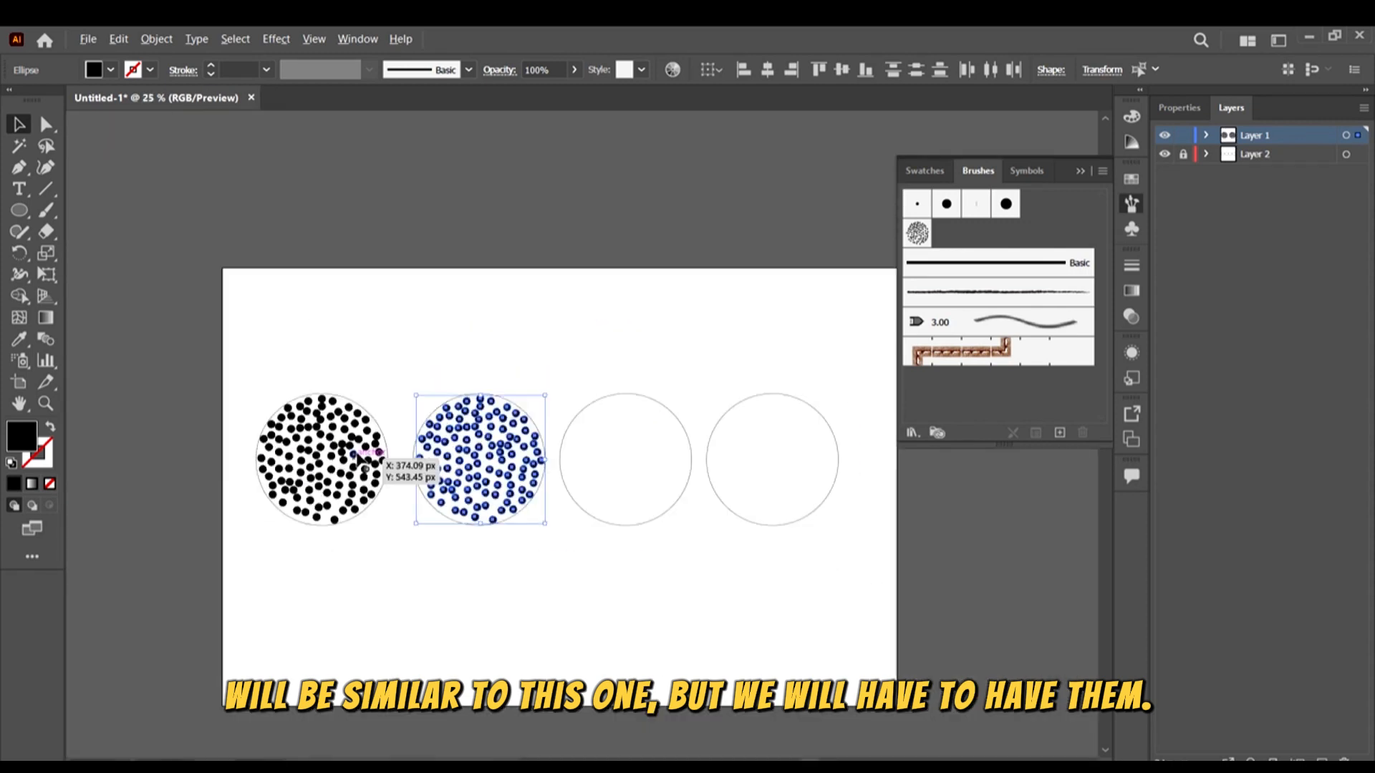
pyautogui.scroll(2, 469, 396)
pyautogui.scroll(-2, 469, 396)
pyautogui.scroll(1, 401, 372)
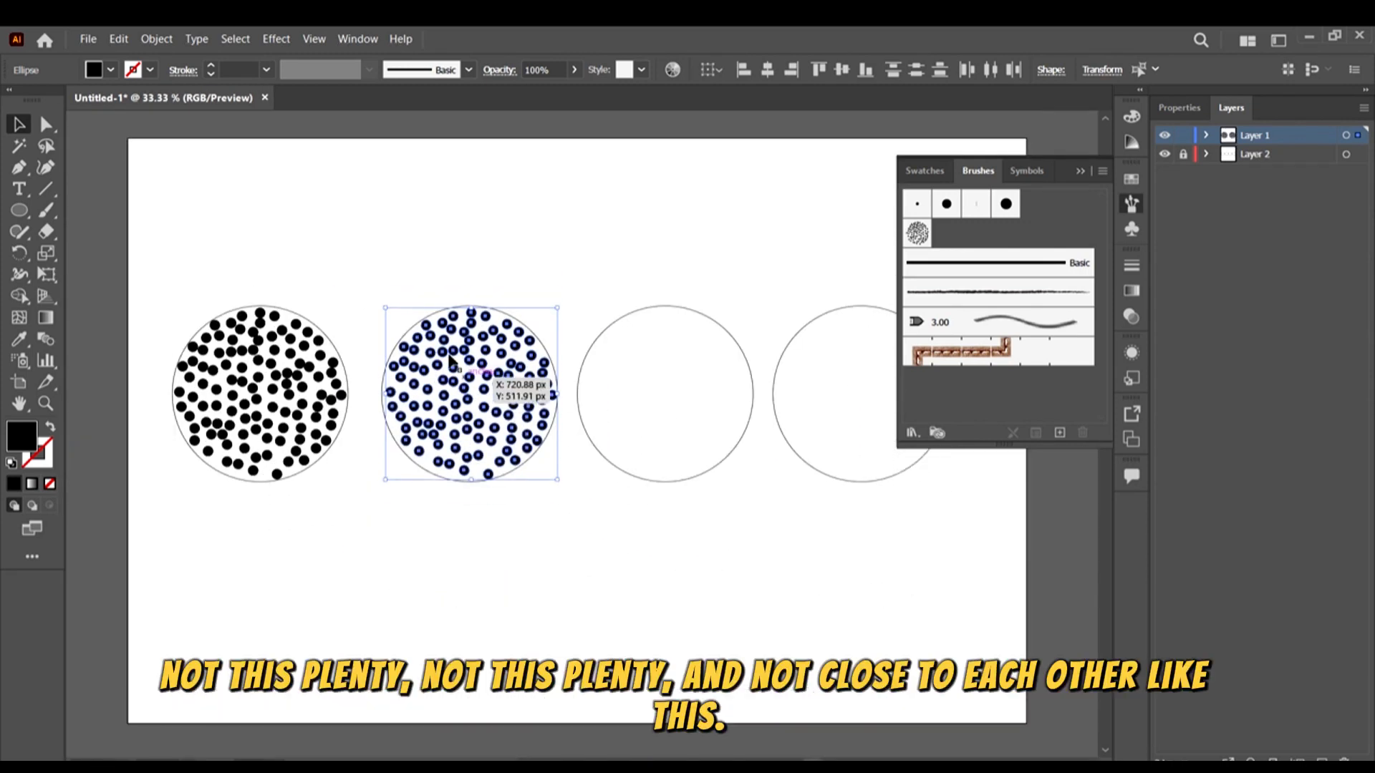
pyautogui.click(608, 562)
# Delete scattered dots along the upper left edge and the right side of the second circle's pattern
pyautogui.scroll(2, 433, 361)
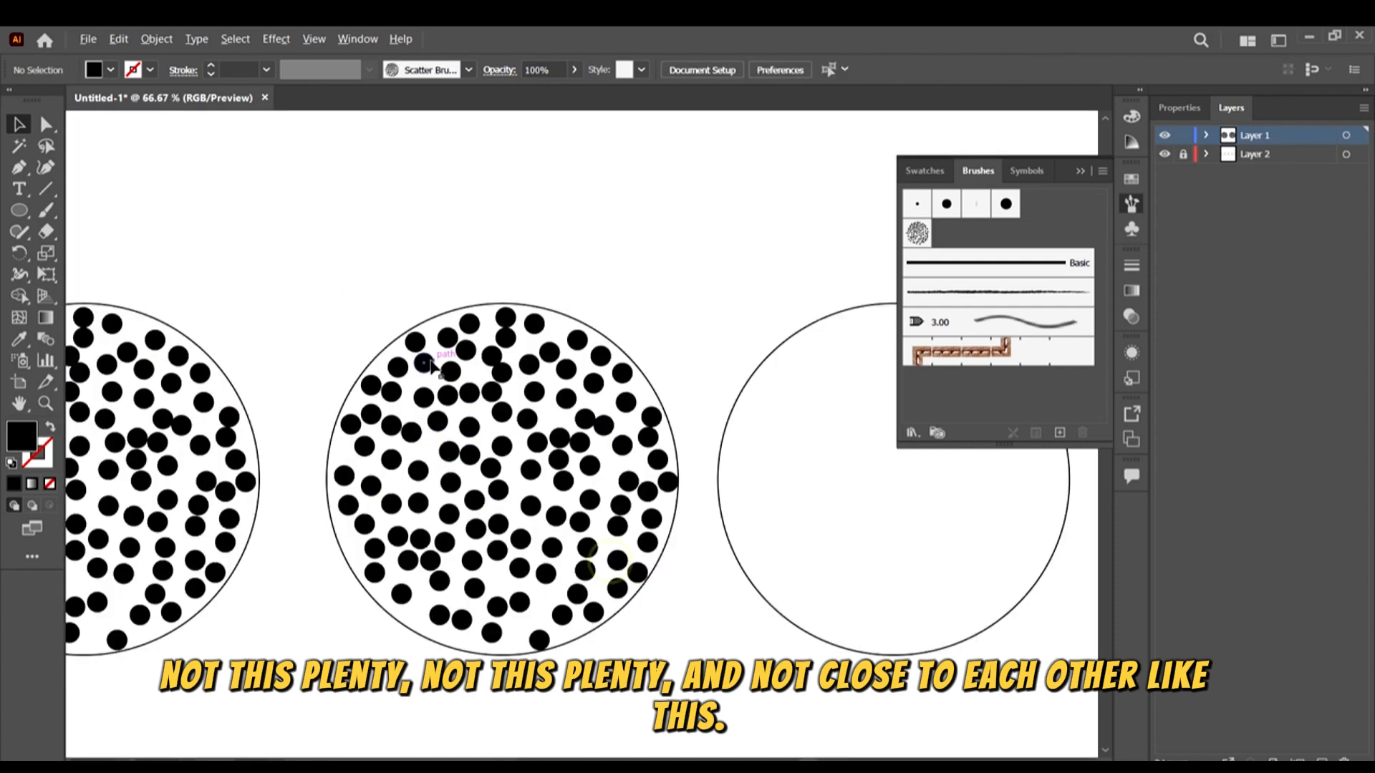
pyautogui.hscroll(2, 534, 416)
pyautogui.scroll(-2, 501, 401)
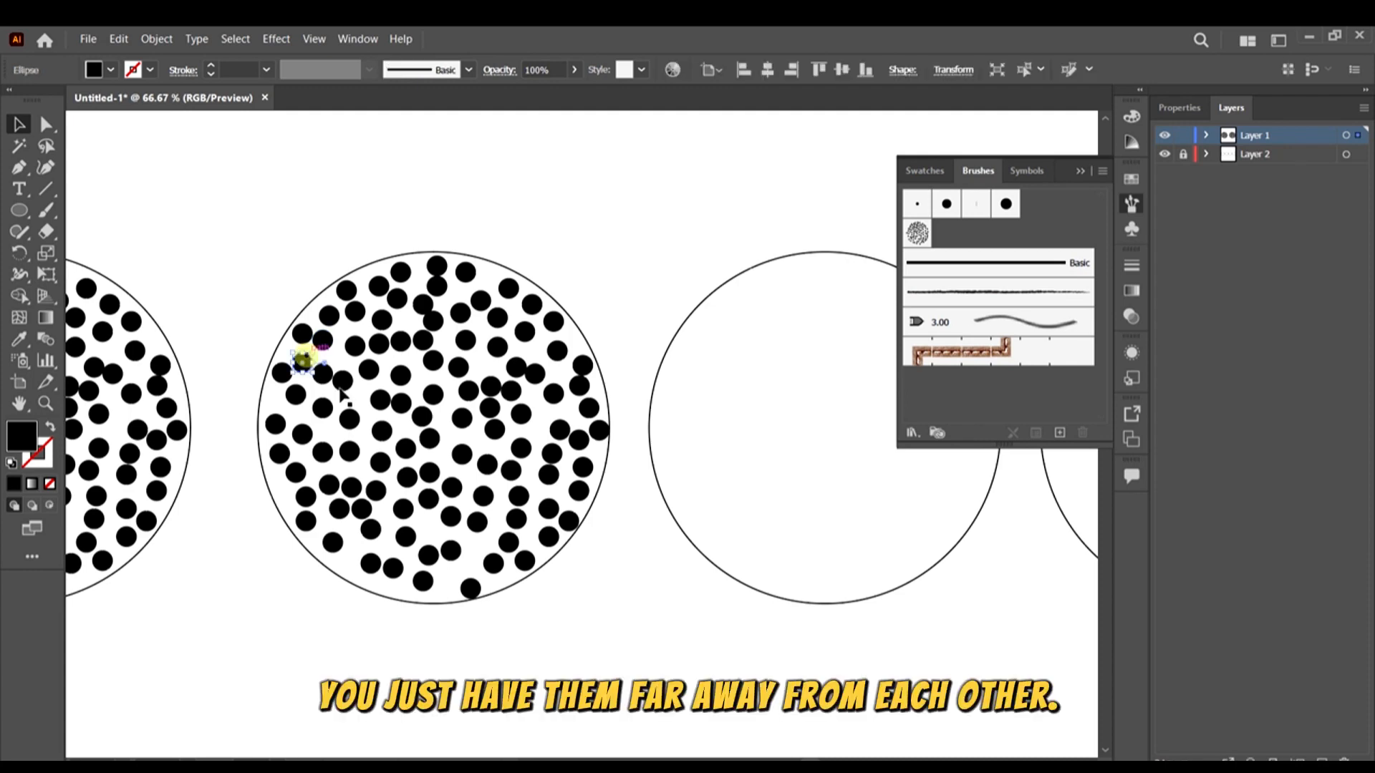
pyautogui.click(301, 362)
pyautogui.press('Delete')
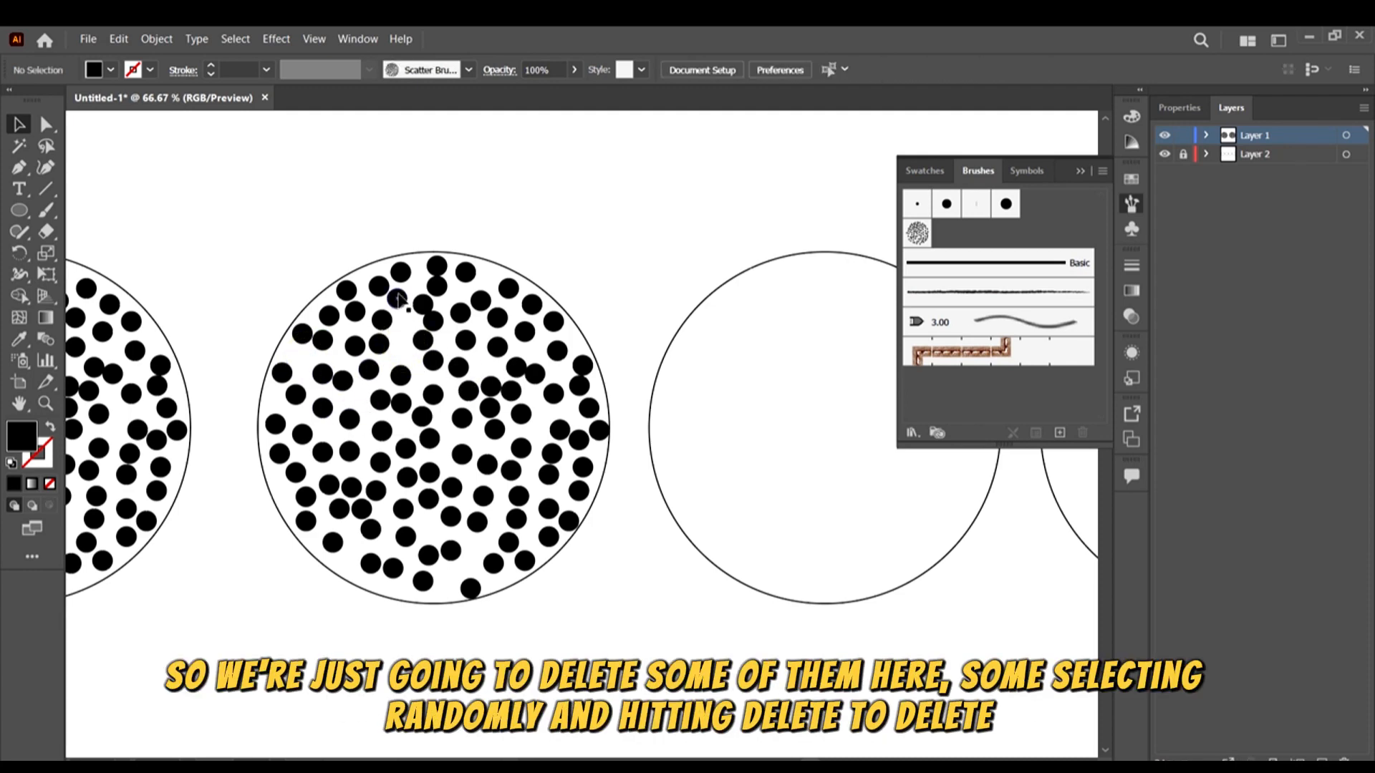
pyautogui.click(380, 288)
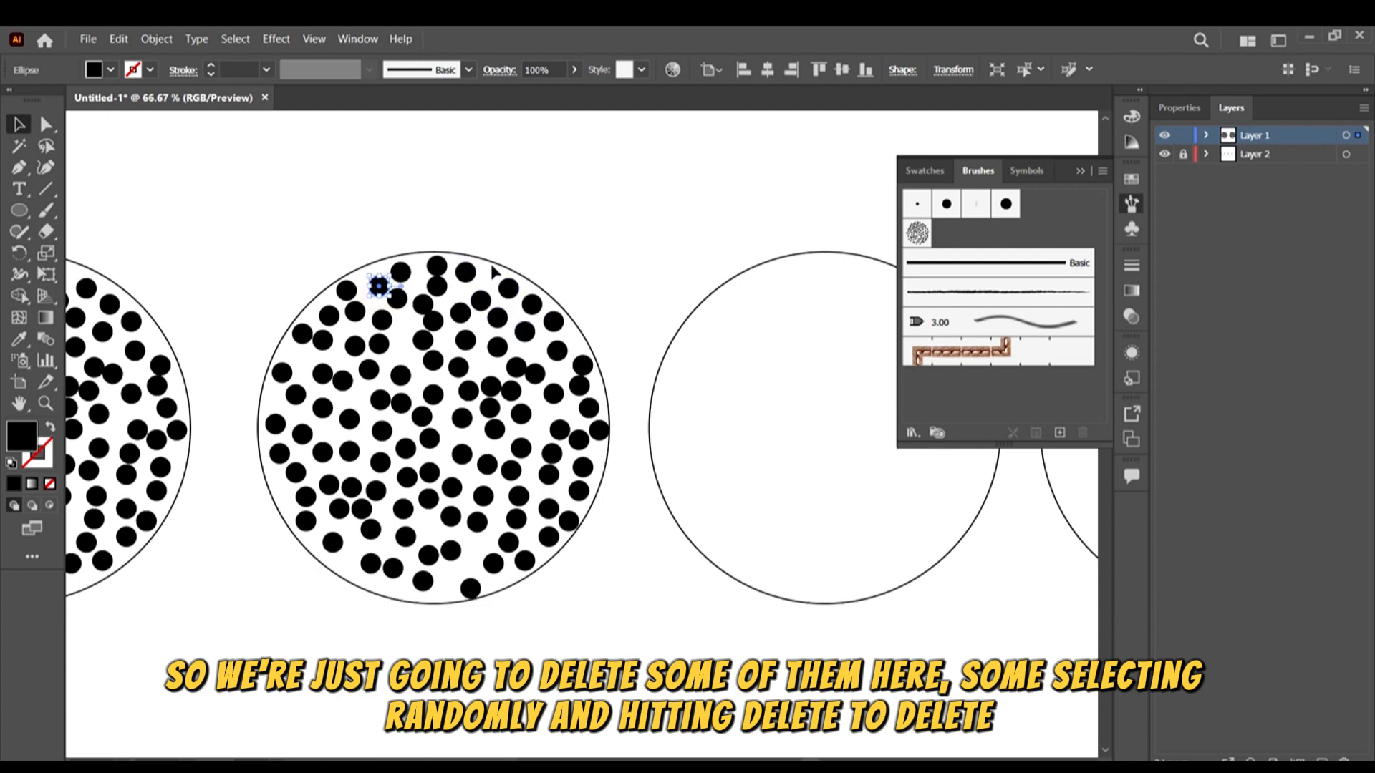
pyautogui.press('Delete')
pyautogui.click(579, 385)
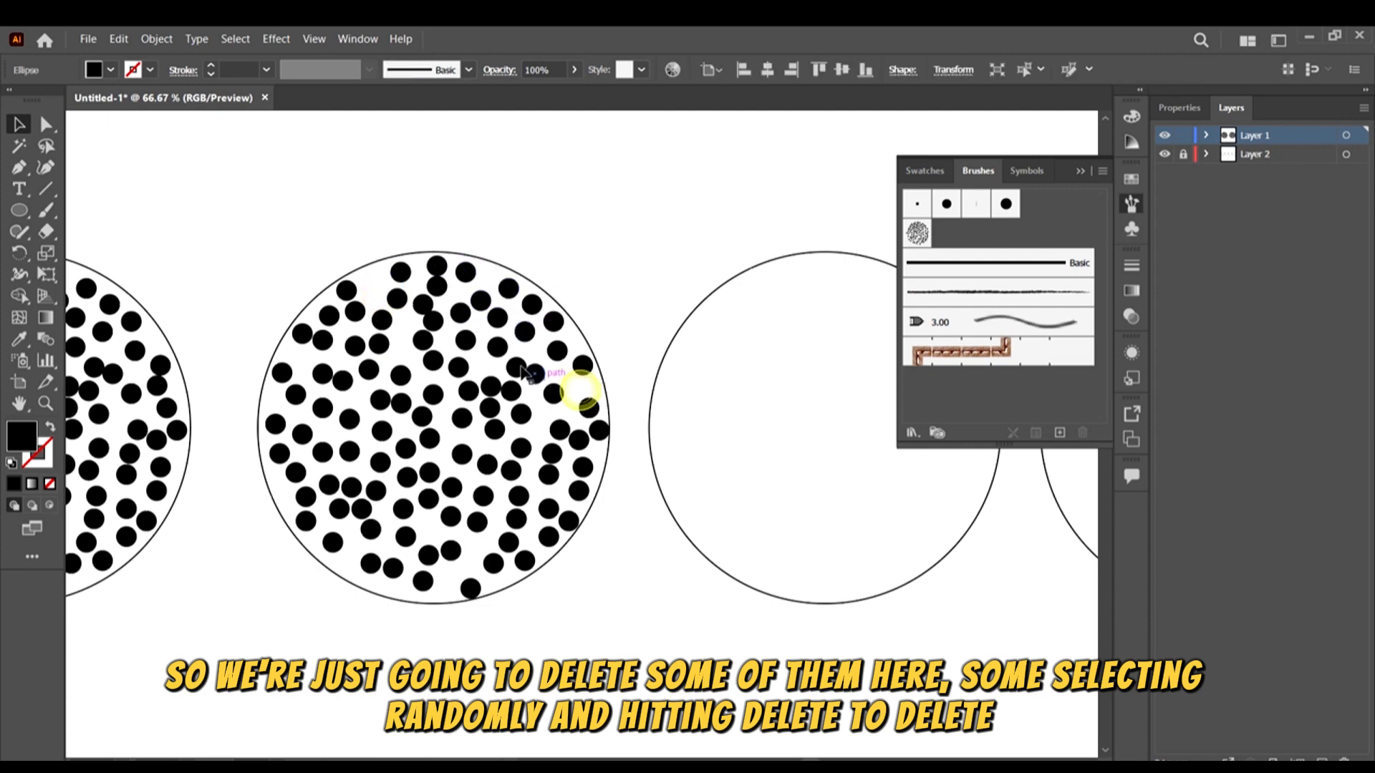
pyautogui.press('Delete')
pyautogui.click(516, 367)
pyautogui.press('Delete')
pyautogui.click(491, 391)
pyautogui.press('Delete')
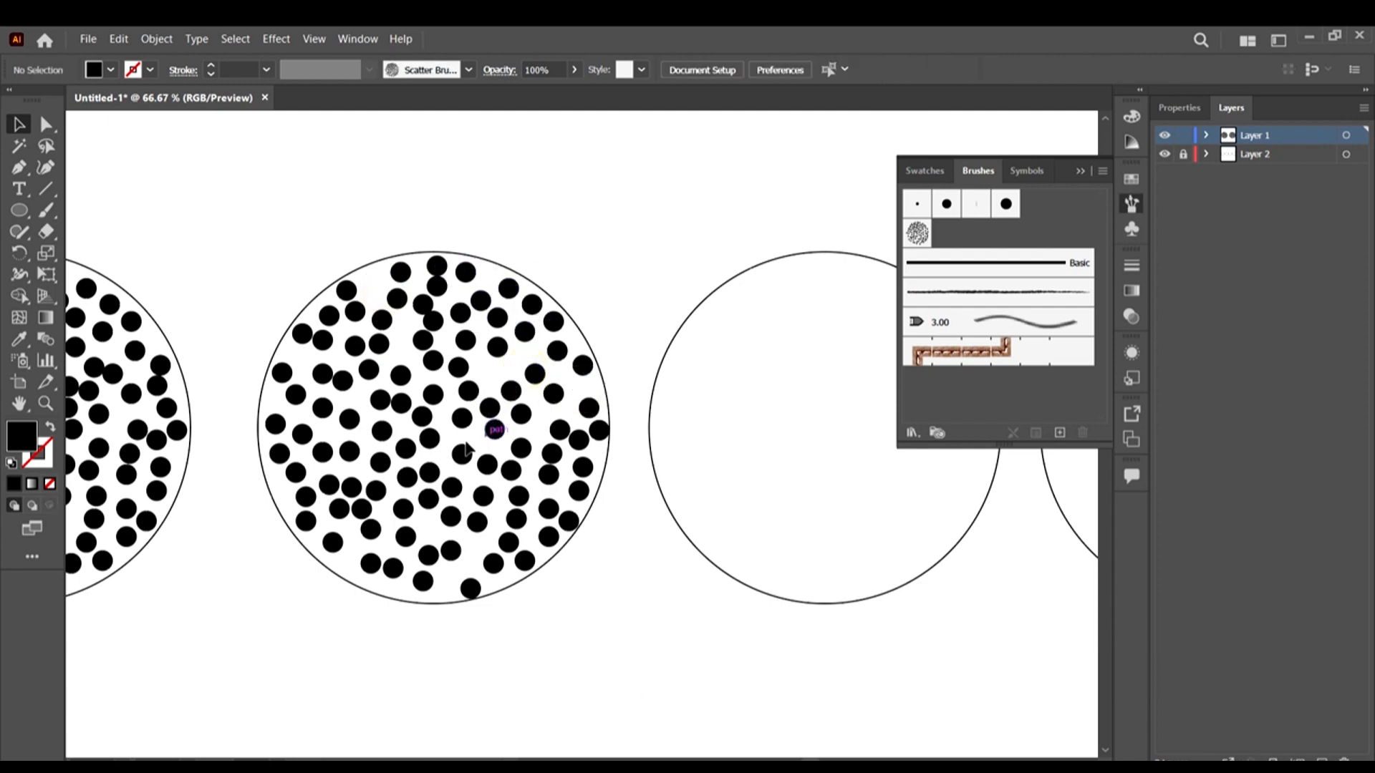
# Thin the left half and upper middle of the second circle's pattern by deleting individual crowded dots
pyautogui.click(402, 404)
pyautogui.press('Delete')
pyautogui.click(351, 451)
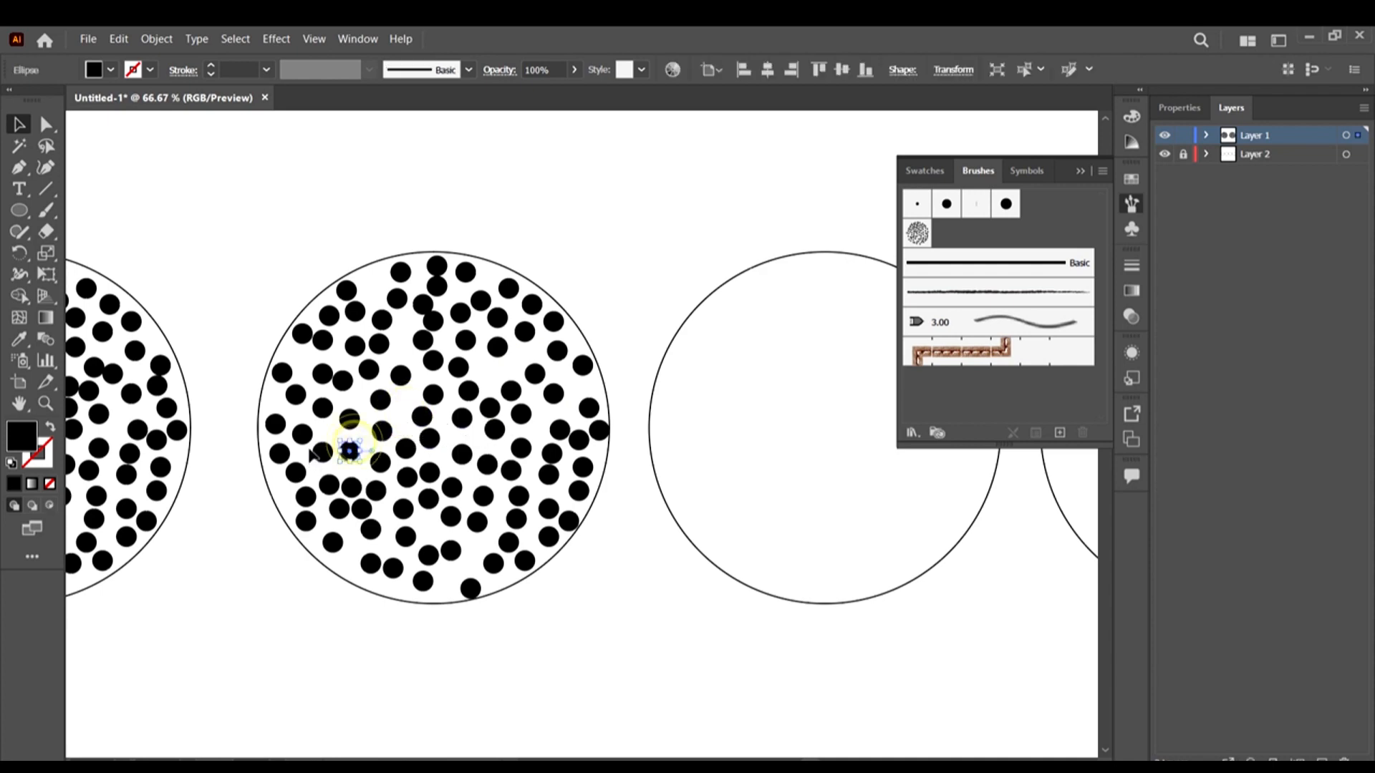
pyautogui.click(305, 434)
pyautogui.press('Delete')
pyautogui.click(323, 373)
pyautogui.press('Delete')
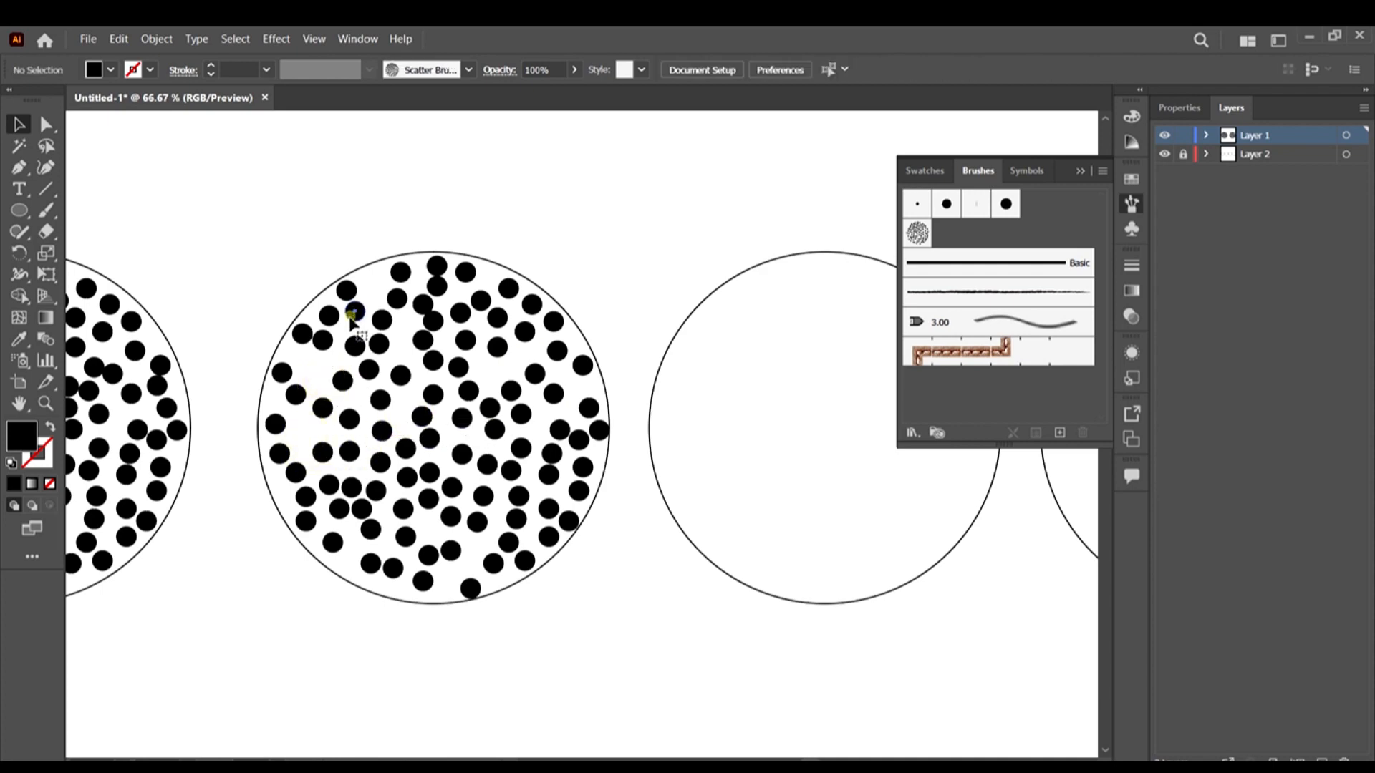
pyautogui.click(355, 312)
pyautogui.press('Delete')
pyautogui.click(436, 286)
pyautogui.press('Delete')
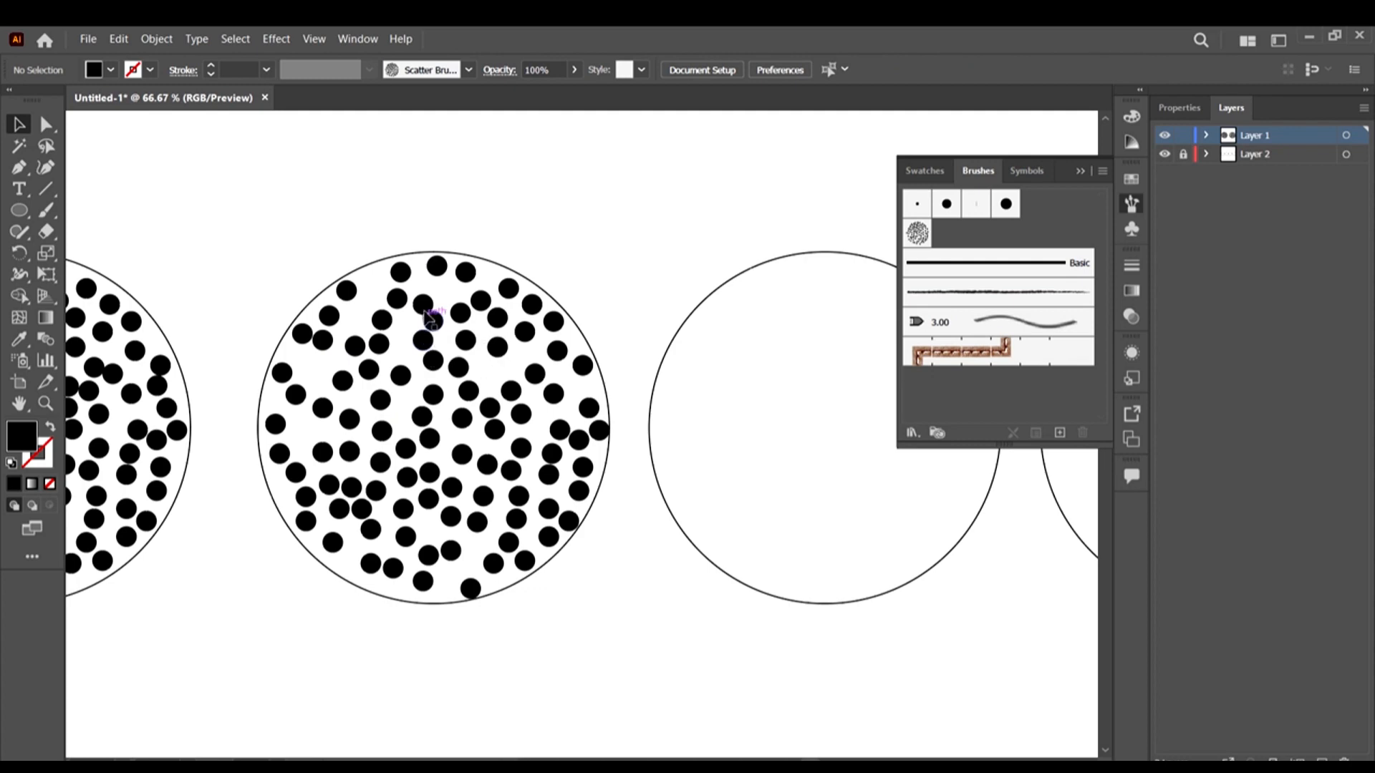
pyautogui.press('Delete')
pyautogui.click(361, 508)
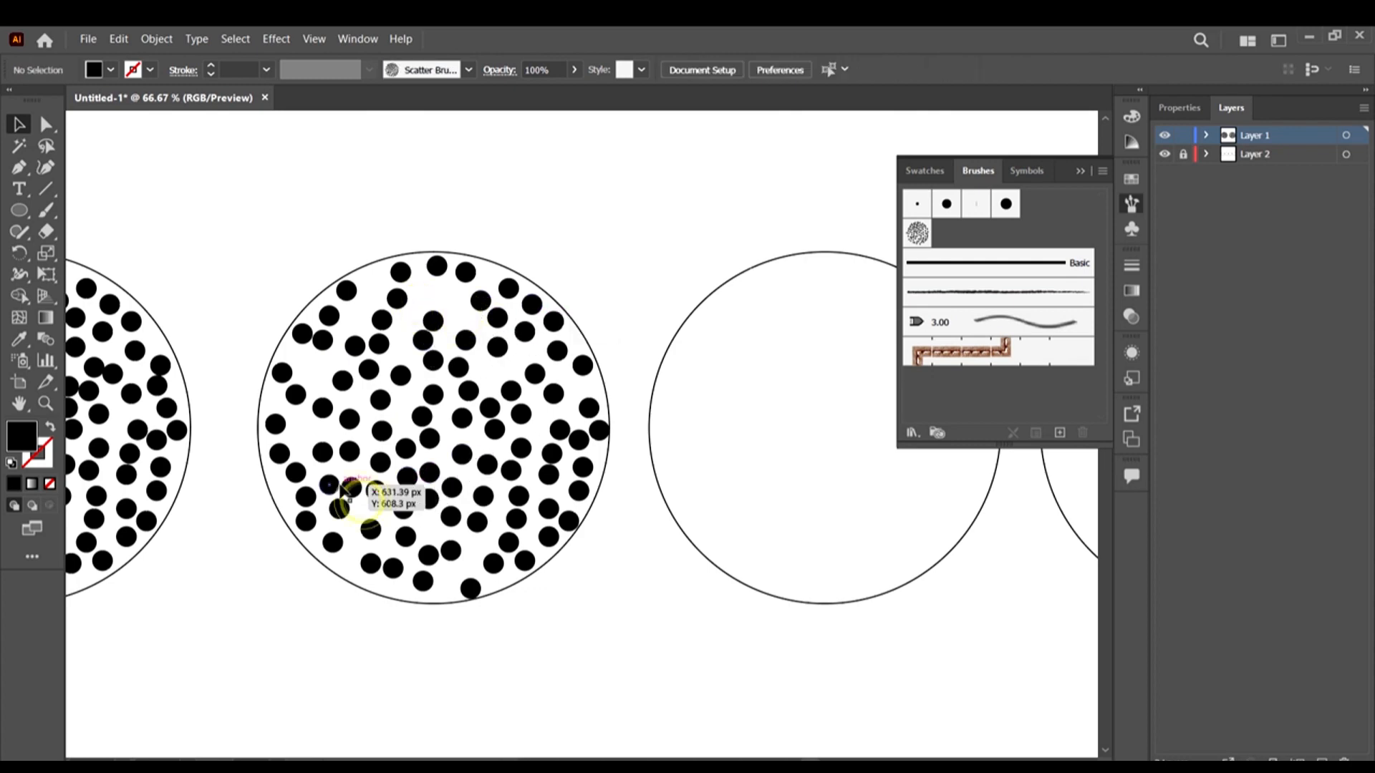
pyautogui.press('Delete')
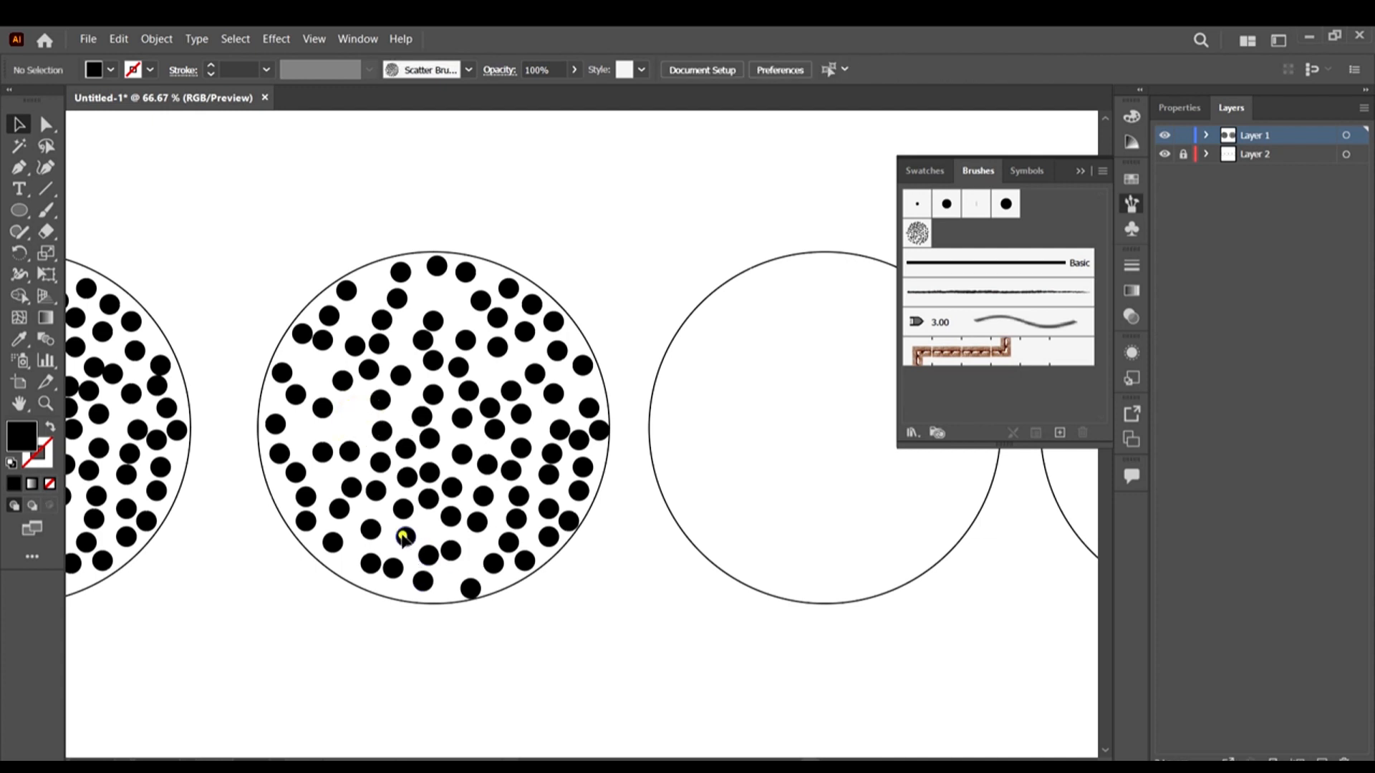
# Delete more individual dots from the lower middle, right side and centre of the second circle's pattern
pyautogui.click(404, 537)
pyautogui.press('Delete')
pyautogui.click(451, 517)
pyautogui.press('Delete')
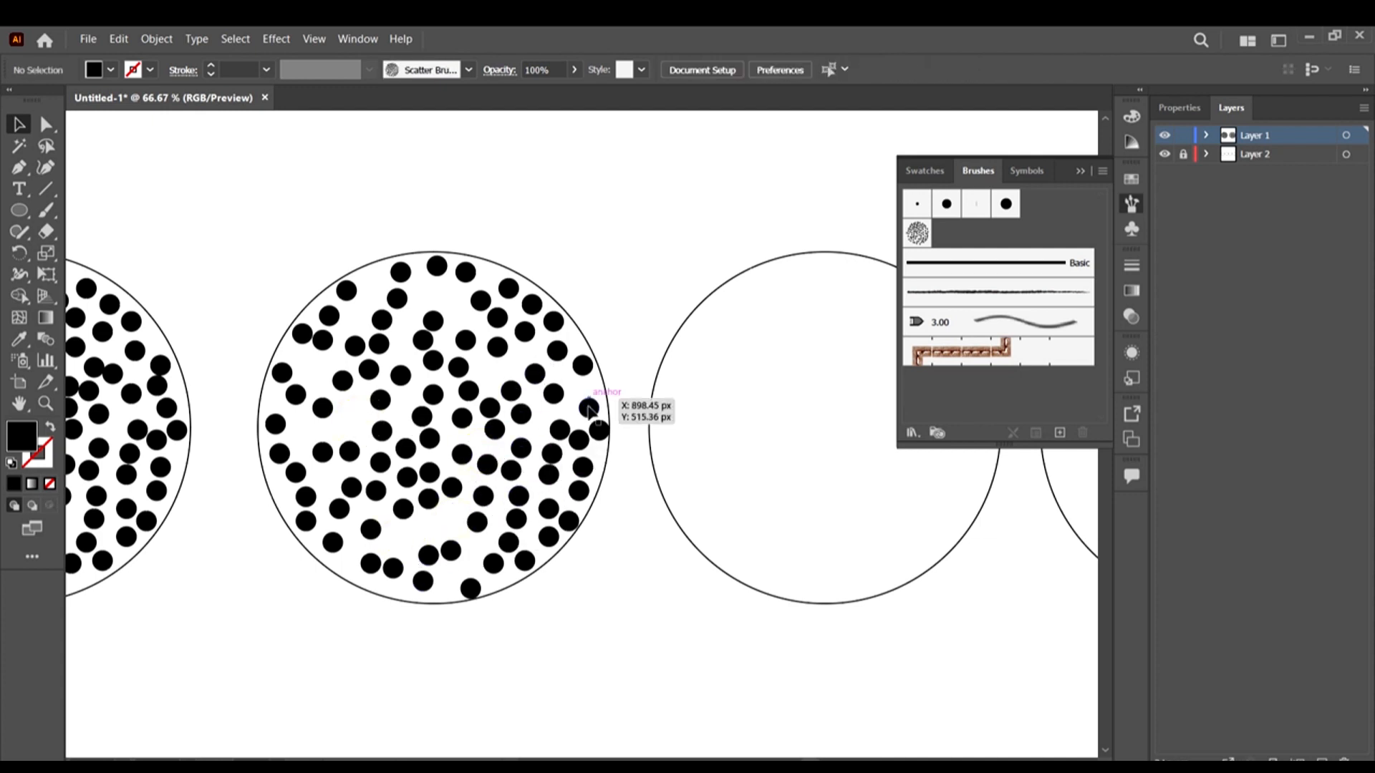
pyautogui.click(584, 467)
pyautogui.press('Delete')
pyautogui.click(550, 475)
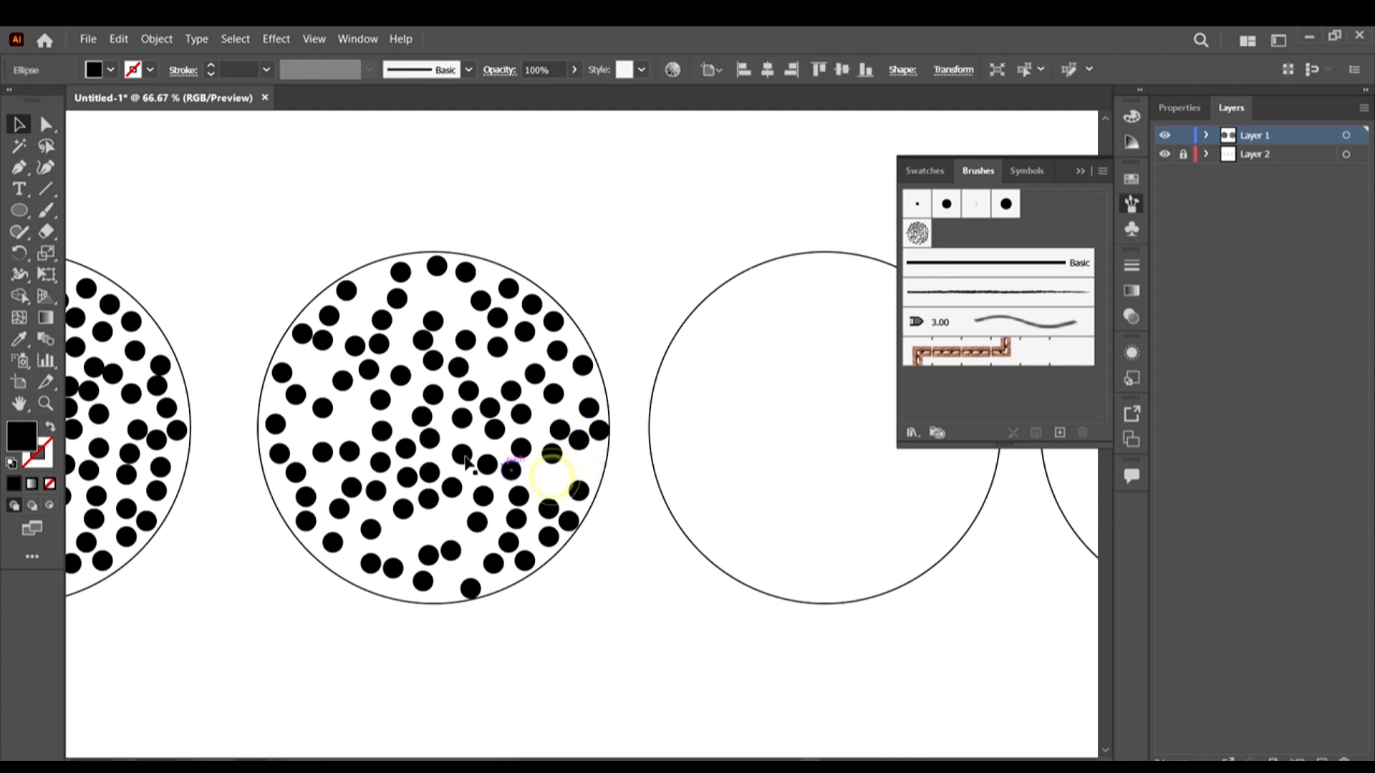
pyautogui.press('Delete')
pyautogui.click(462, 454)
pyautogui.press('Delete')
pyautogui.click(489, 408)
pyautogui.press('Delete')
pyautogui.click(433, 394)
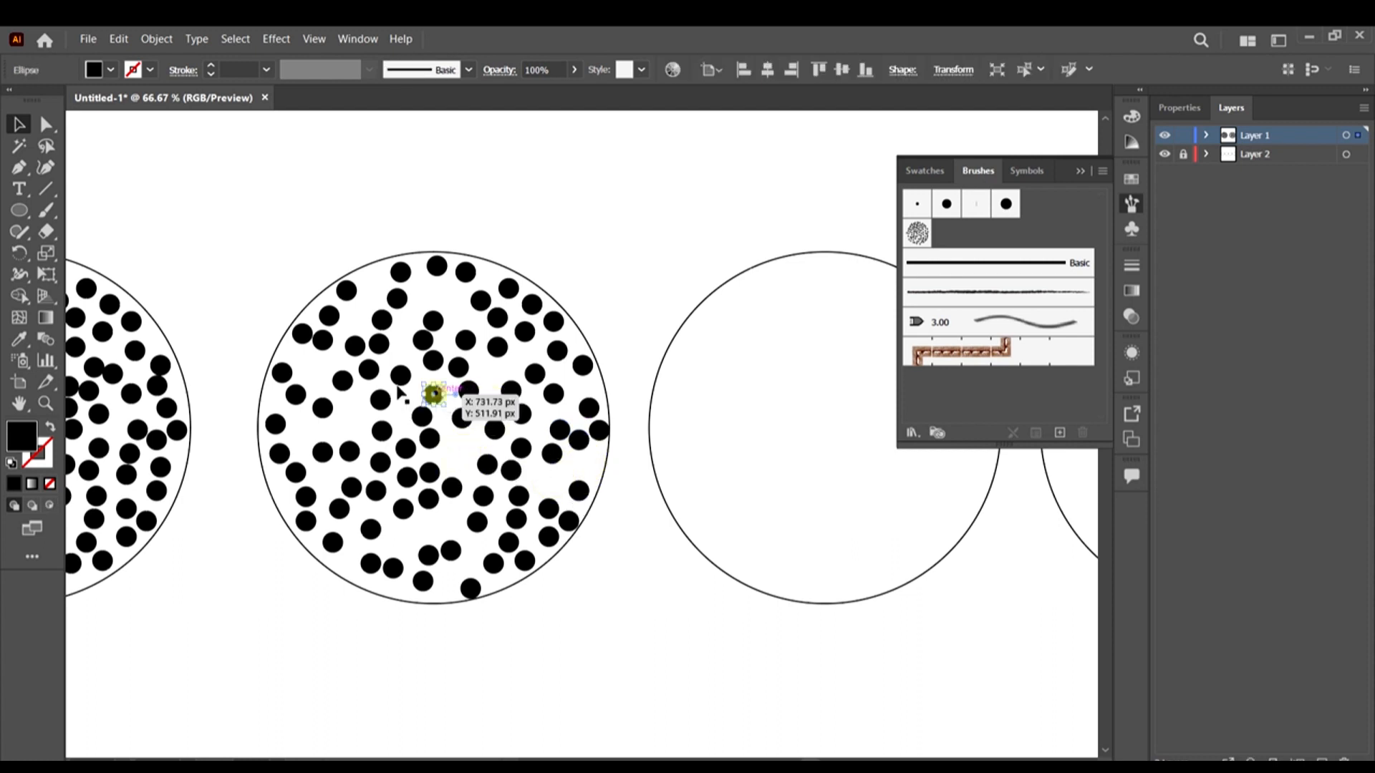
pyautogui.press('Delete')
pyautogui.click(422, 341)
pyautogui.press('Delete')
pyautogui.click(432, 322)
pyautogui.press('Delete')
pyautogui.click(357, 347)
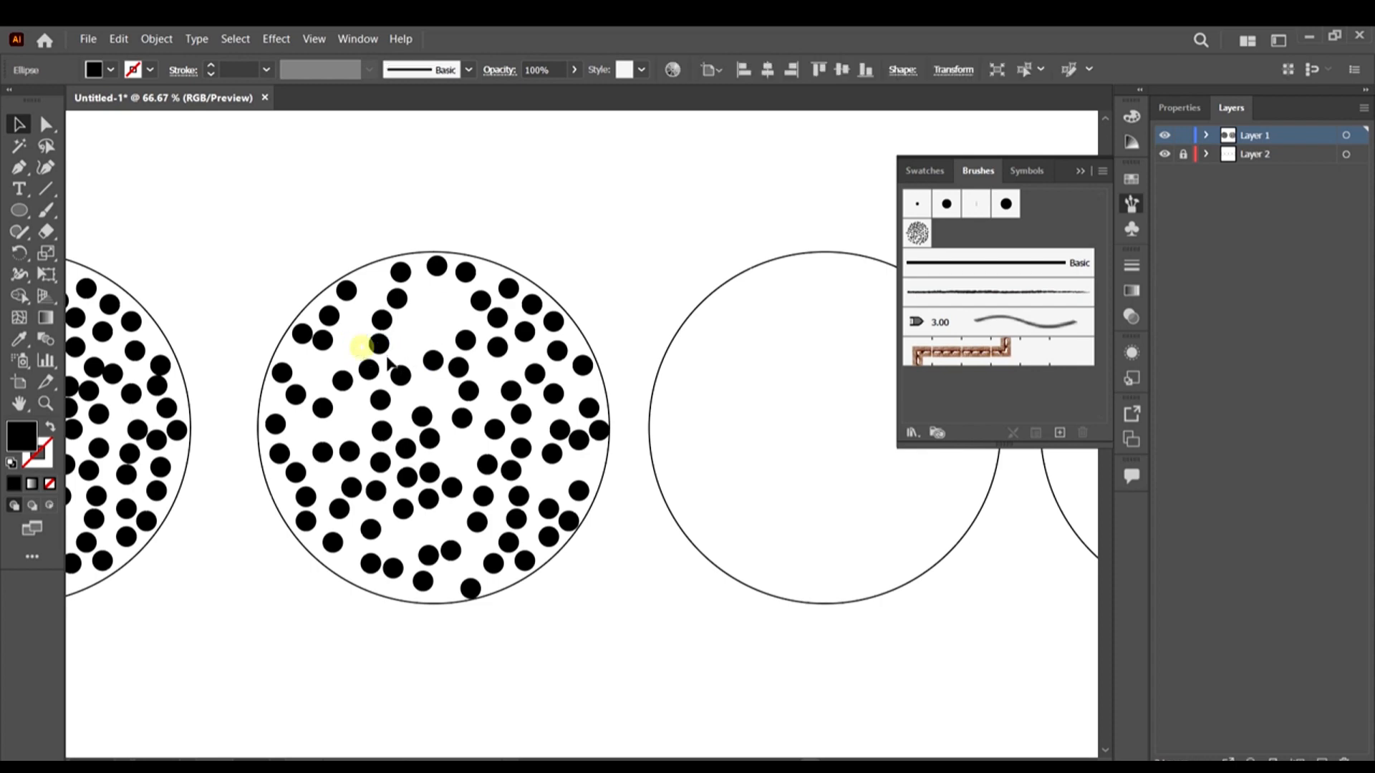
pyautogui.press('Delete')
pyautogui.click(418, 343)
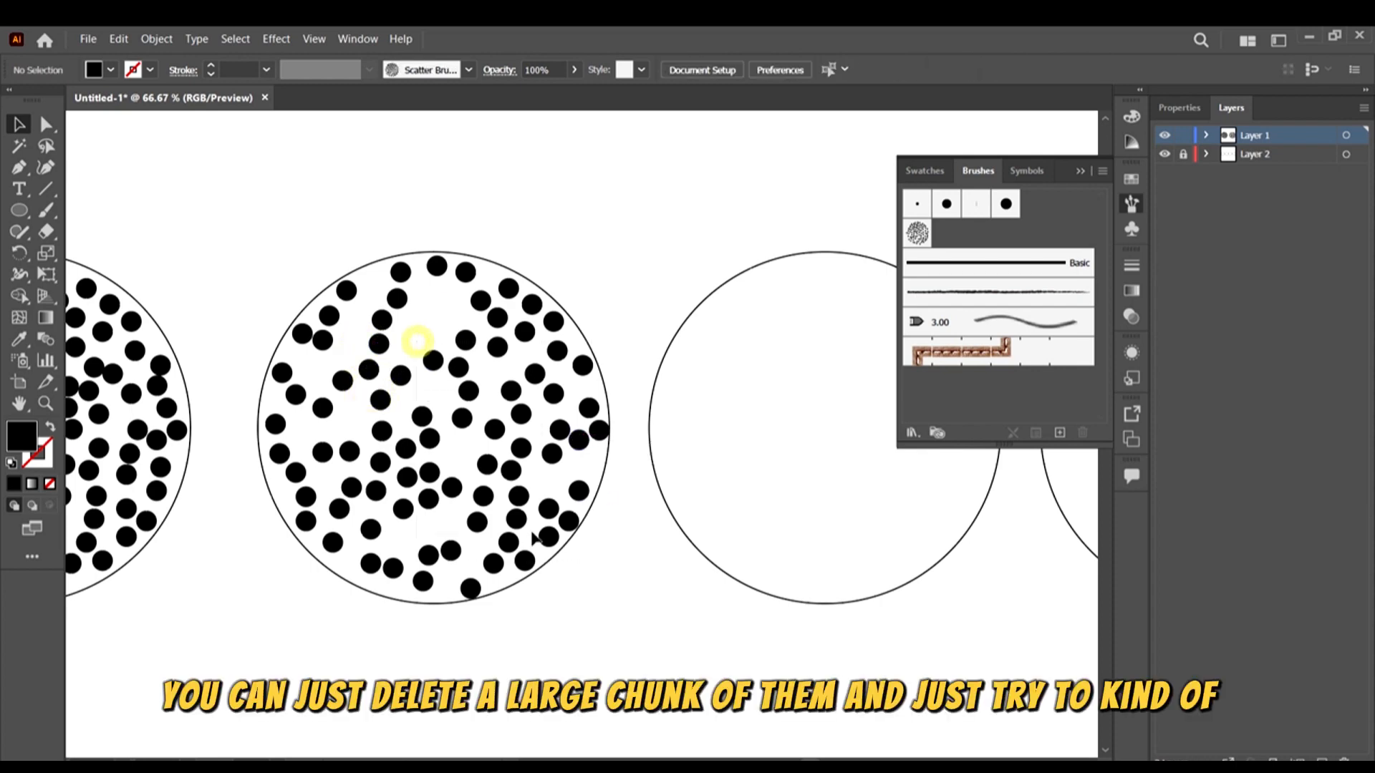
# Delete the large group of dots filling the middle and right of the second circle, keeping the left strip
pyautogui.moveTo(573, 537); pyautogui.dragTo(577, 545)
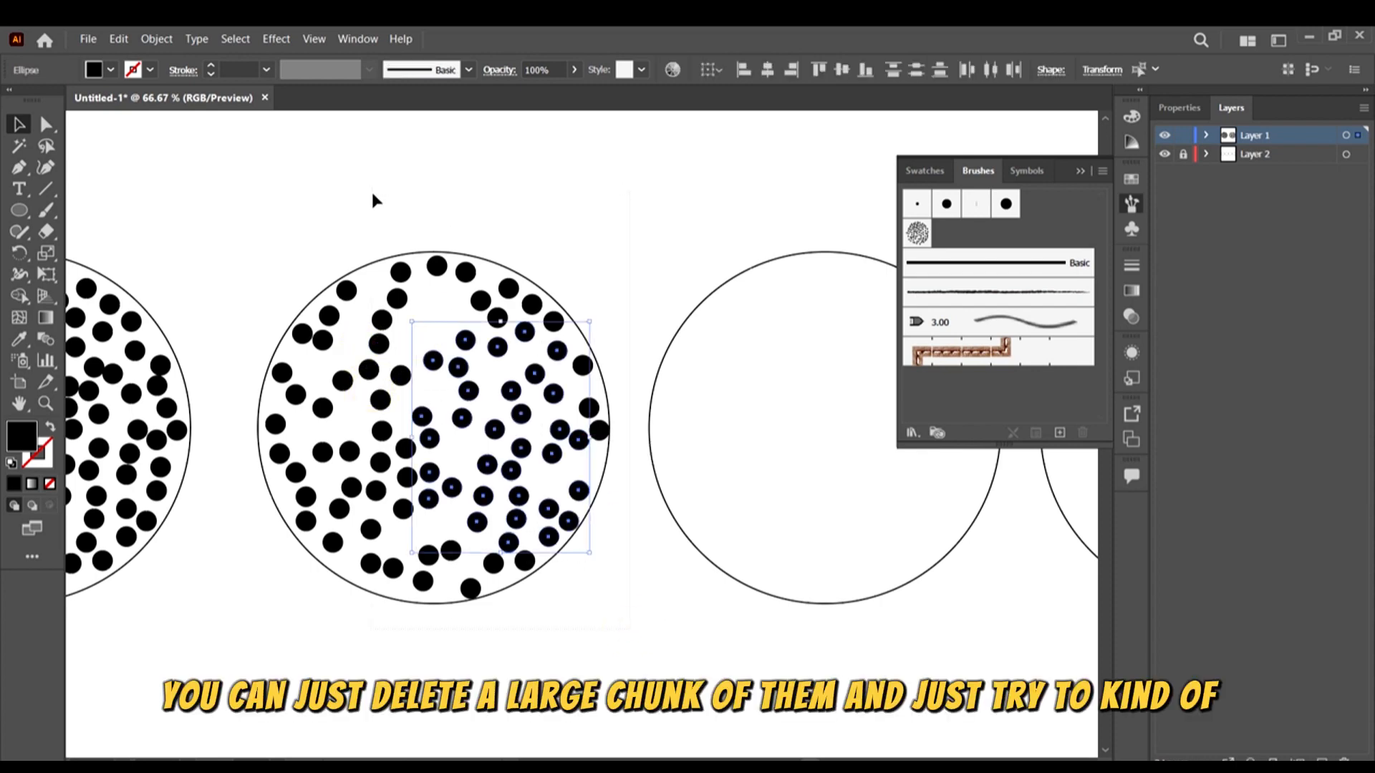
pyautogui.moveTo(372, 192); pyautogui.dragTo(369, 191)
pyautogui.press('Delete')
# Duplicate the inner column of remaining dots into the second circle's middle and move some copies to the right
pyautogui.moveTo(474, 538); pyautogui.dragTo(329, 313)
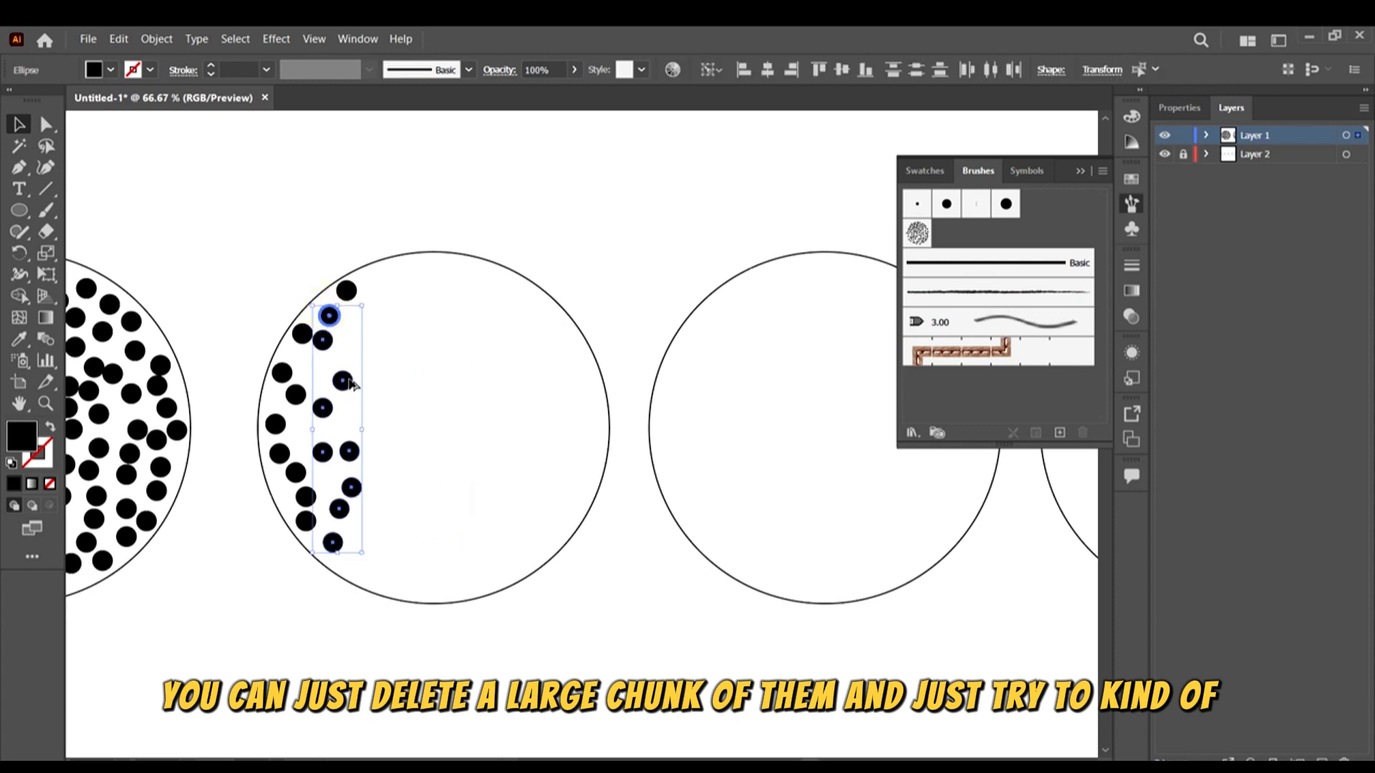
pyautogui.moveTo(344, 381); pyautogui.dragTo(465, 356)
pyautogui.click(623, 427)
pyautogui.moveTo(465, 425); pyautogui.dragTo(524, 399)
pyautogui.moveTo(471, 460); pyautogui.dragTo(503, 520)
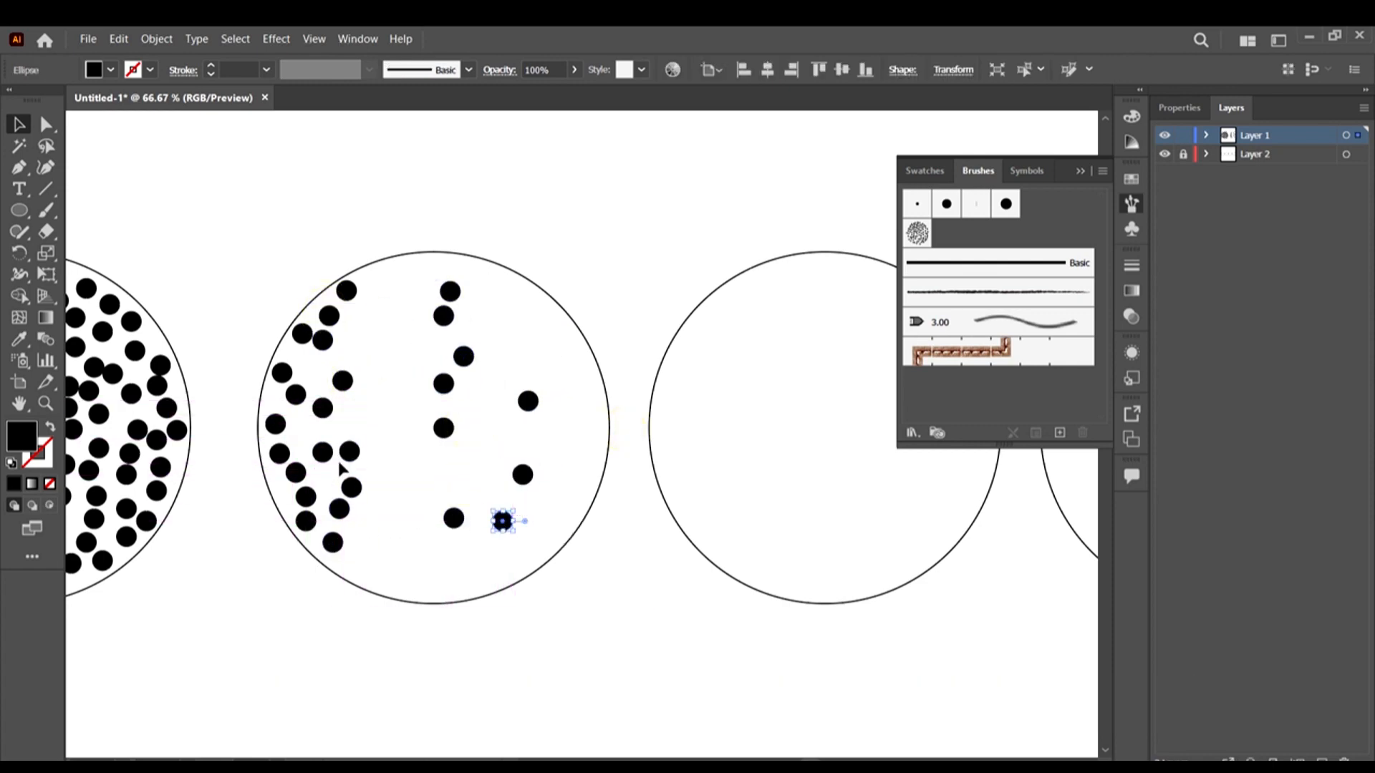
# Spread the crowded left-hand dots apart and distribute further dots across the right and lower areas of the second circle
pyautogui.moveTo(349, 452); pyautogui.dragTo(401, 317)
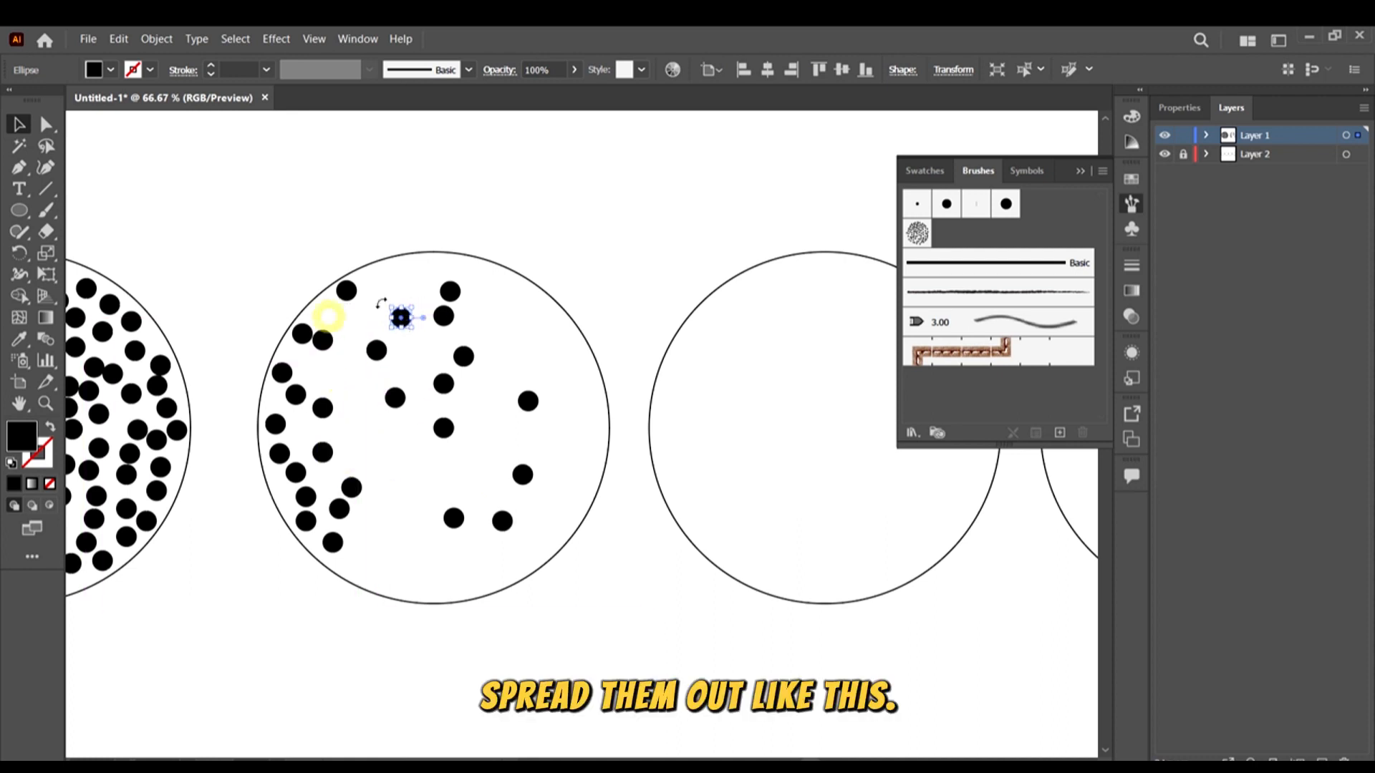
pyautogui.moveTo(295, 395); pyautogui.dragTo(338, 326)
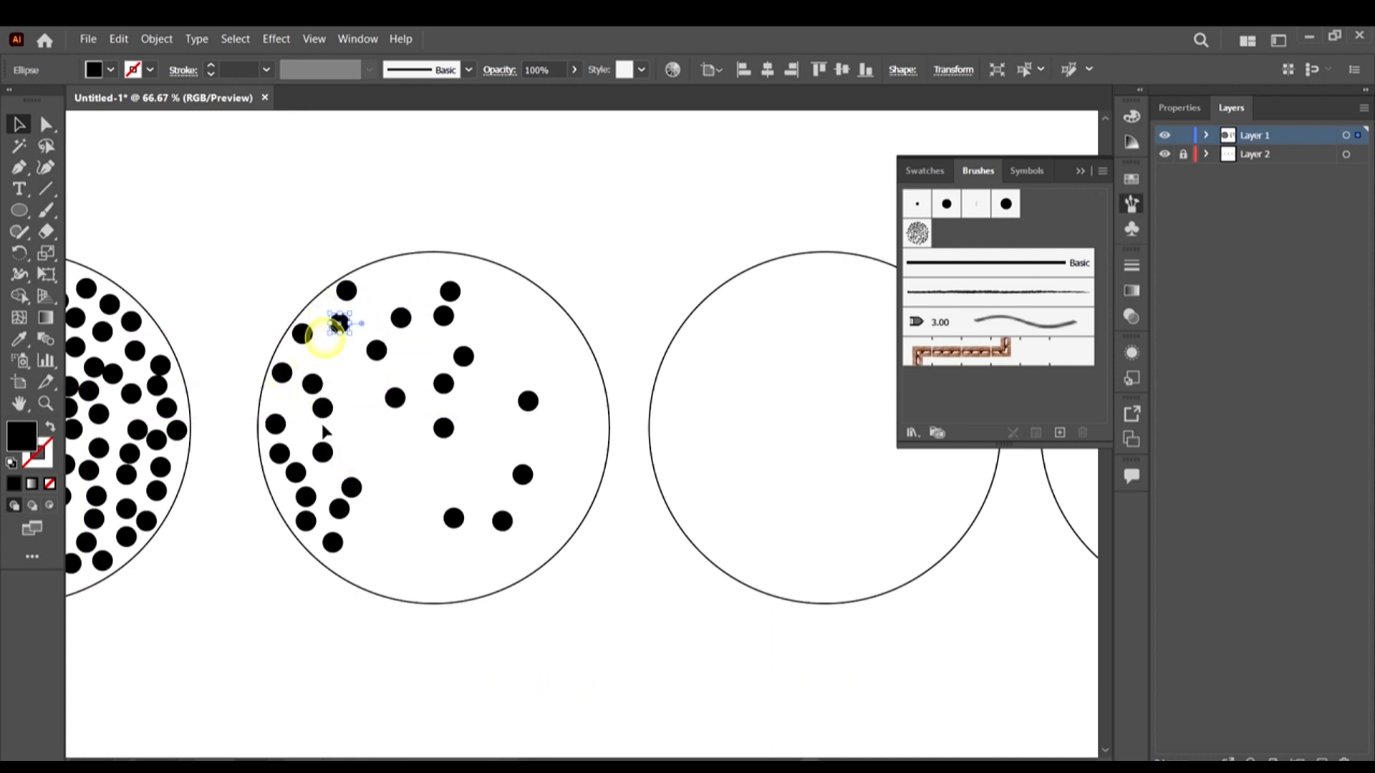
pyautogui.moveTo(295, 465); pyautogui.dragTo(326, 432)
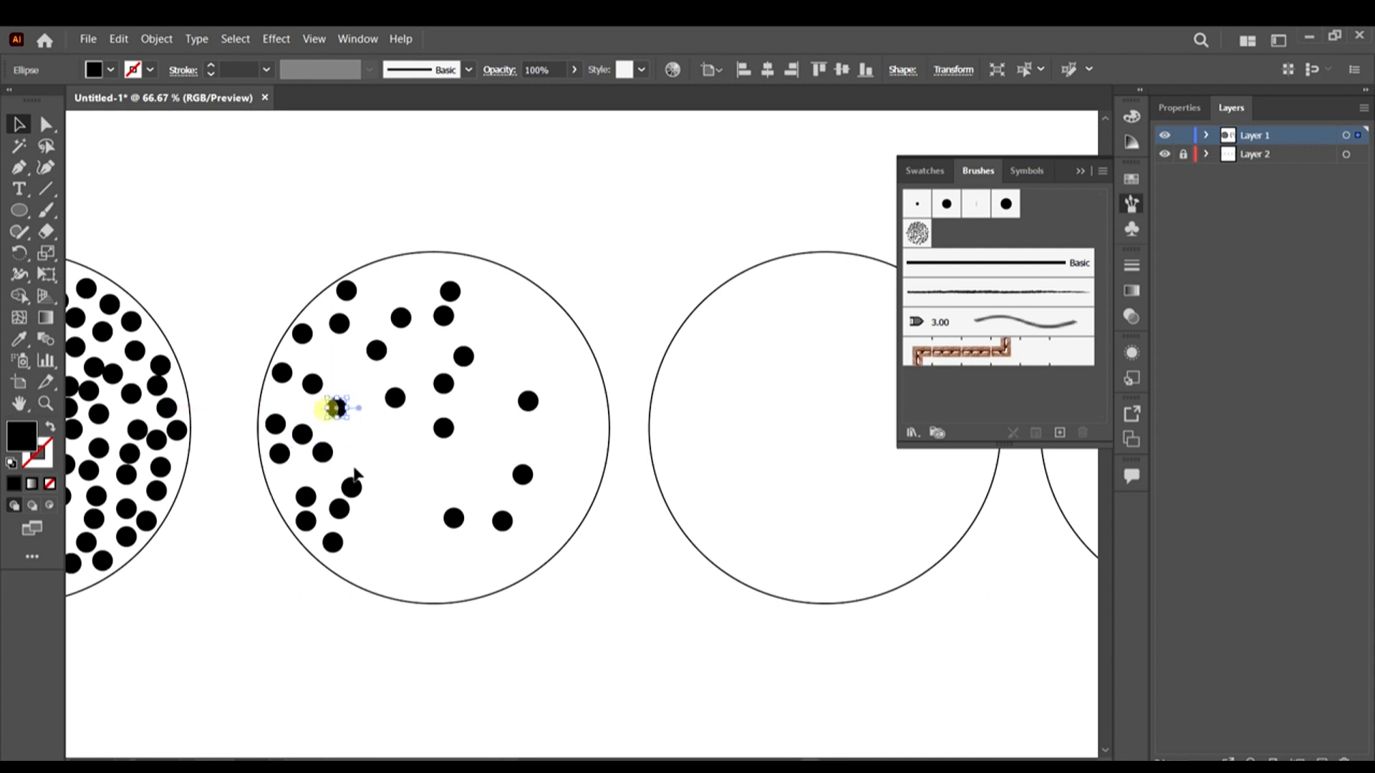
pyautogui.moveTo(358, 485); pyautogui.dragTo(545, 548)
pyautogui.click(512, 315)
pyautogui.moveTo(472, 461); pyautogui.dragTo(390, 555)
pyautogui.click(432, 532)
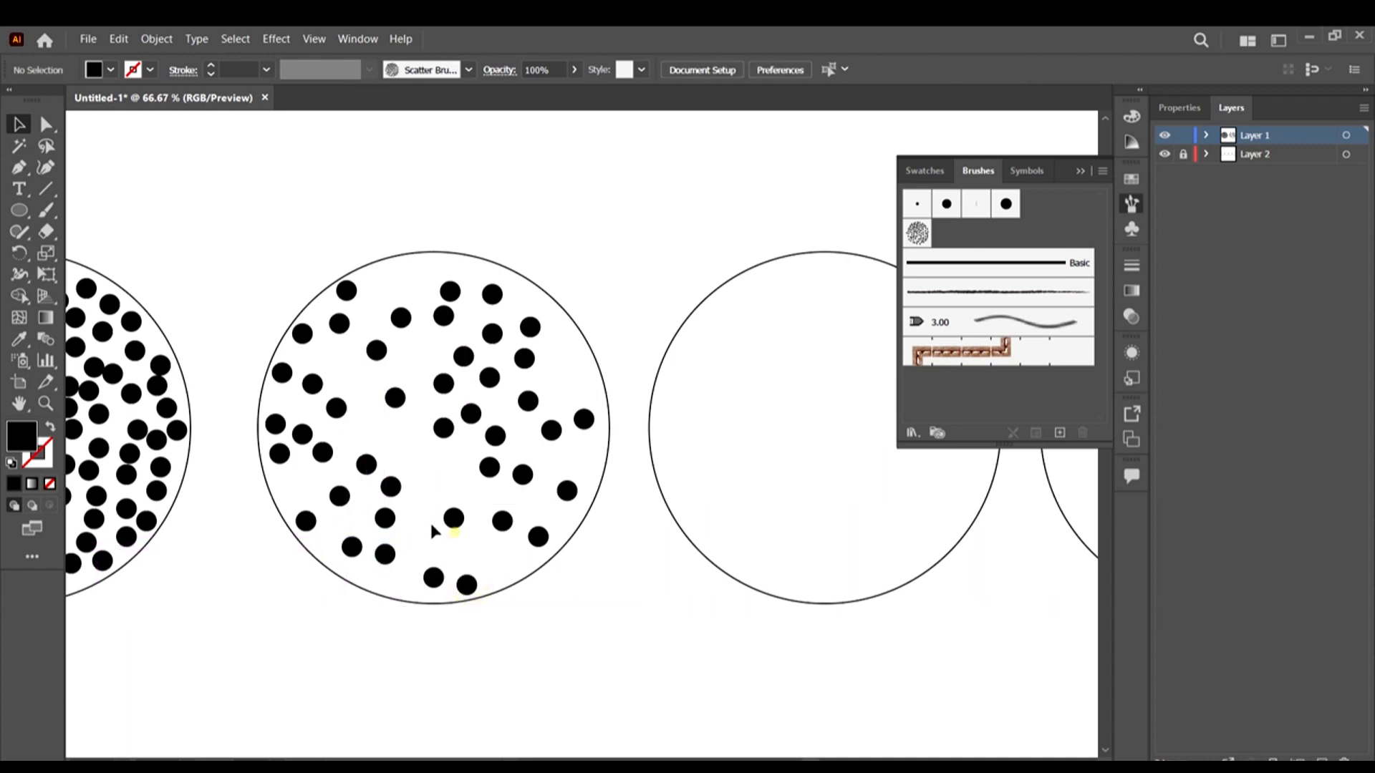
# Fill the remaining gaps in the second circle so its dots form a sparse, evenly scattered pattern
pyautogui.moveTo(390, 484); pyautogui.dragTo(422, 458)
pyautogui.click(571, 571)
pyautogui.moveTo(504, 522); pyautogui.dragTo(577, 368)
pyautogui.scroll(-3, 623, 393)
pyautogui.scroll(2, 569, 448)
pyautogui.click(650, 506)
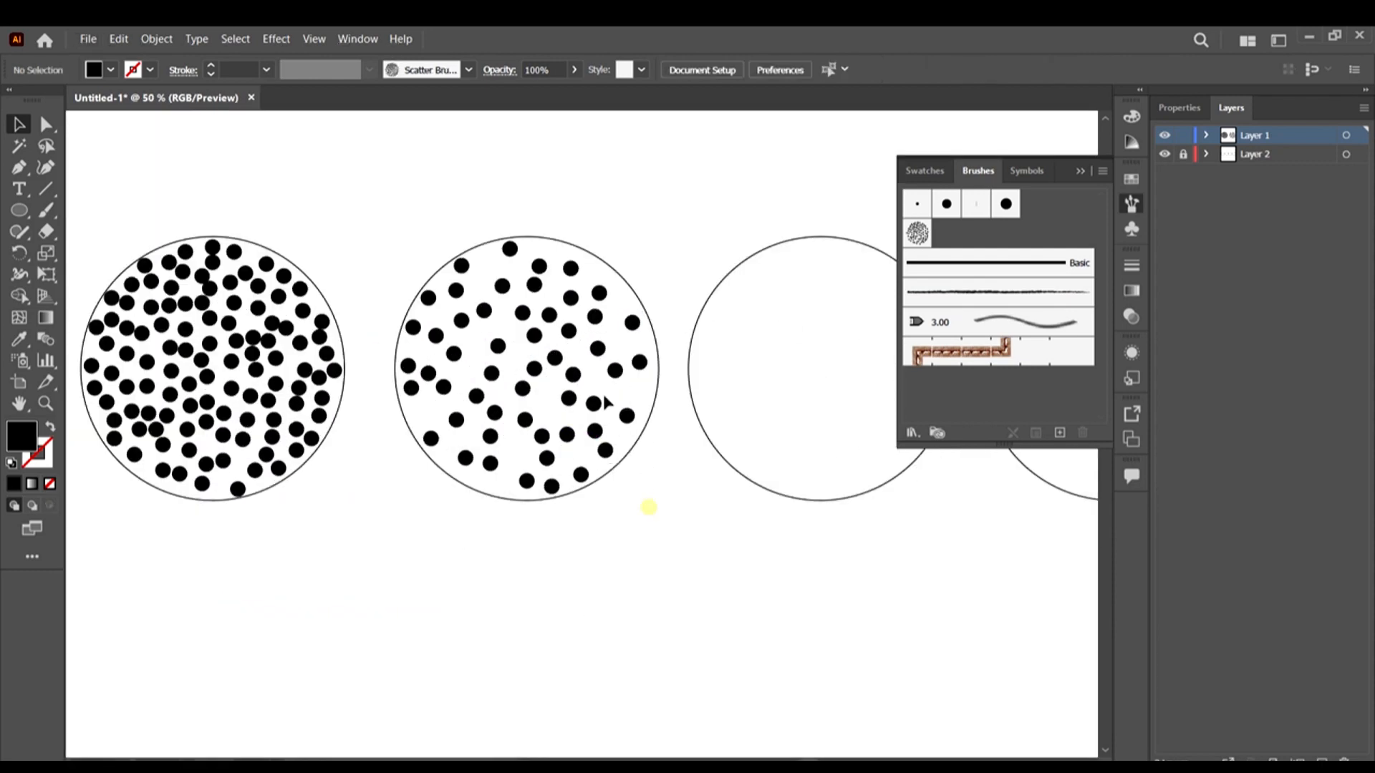
pyautogui.scroll(2, 704, 363)
pyautogui.moveTo(678, 324); pyautogui.dragTo(416, 636)
pyautogui.scroll(-4, 526, 524)
pyautogui.hscroll(2, 606, 597)
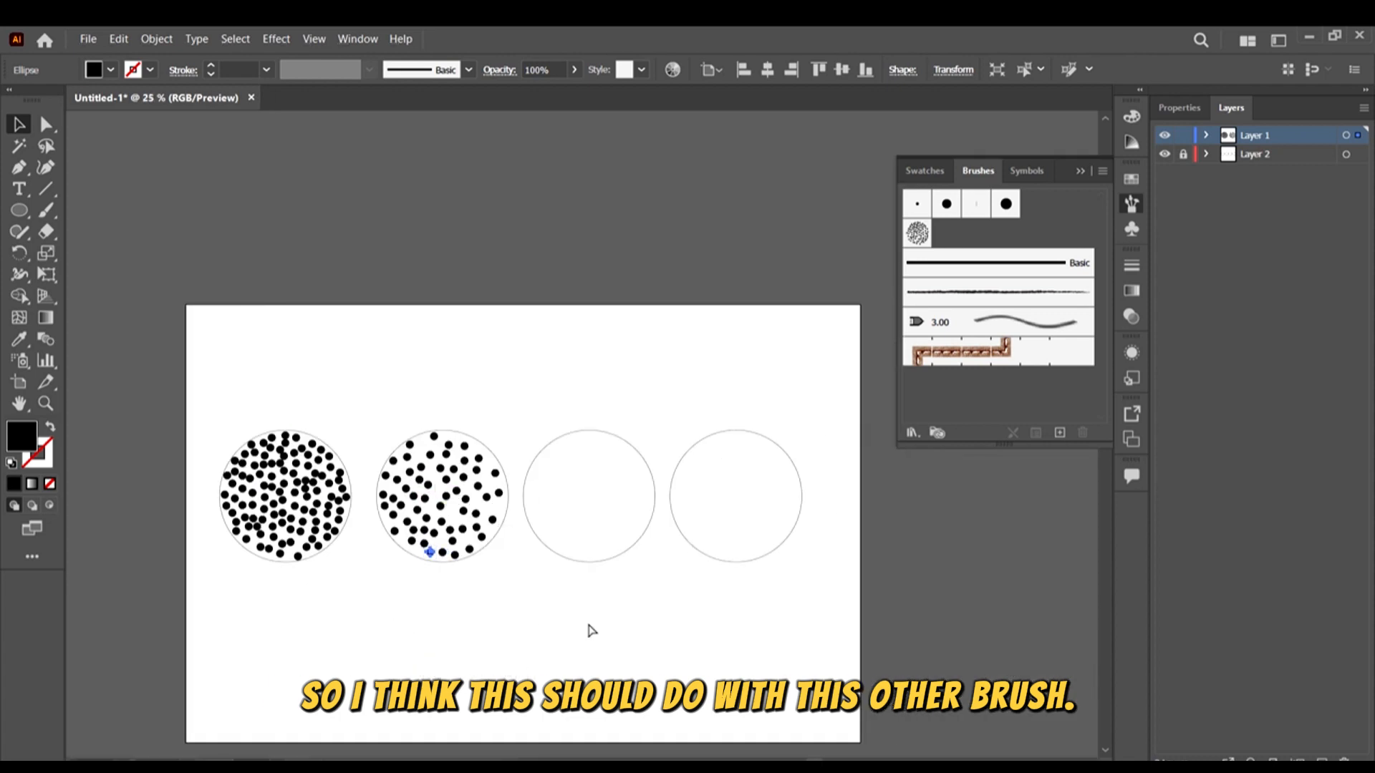
# Duplicate the sparse dot pattern from the second guide circle into the third guide circle
pyautogui.click(585, 657)
pyautogui.scroll(1, 514, 519)
pyautogui.hscroll(2, 603, 600)
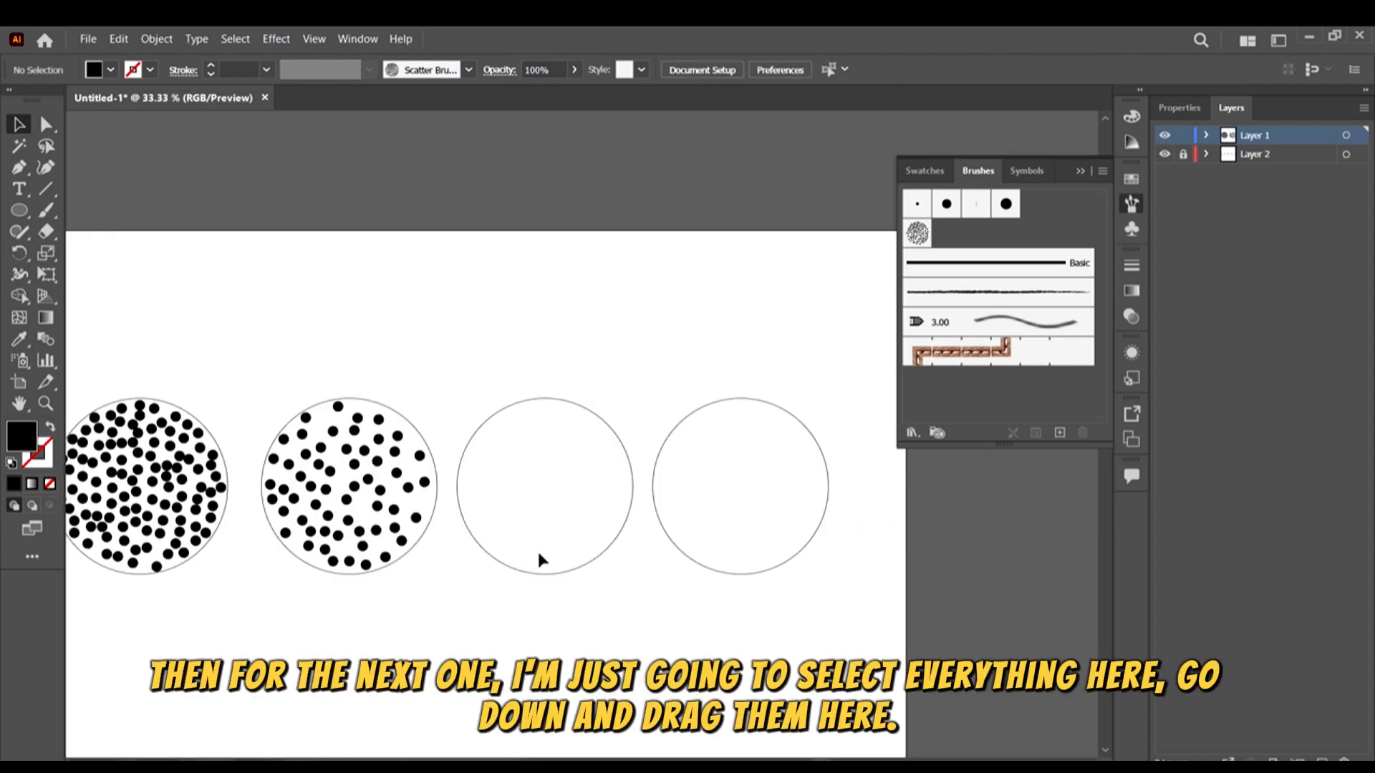
pyautogui.moveTo(503, 629); pyautogui.dragTo(237, 323)
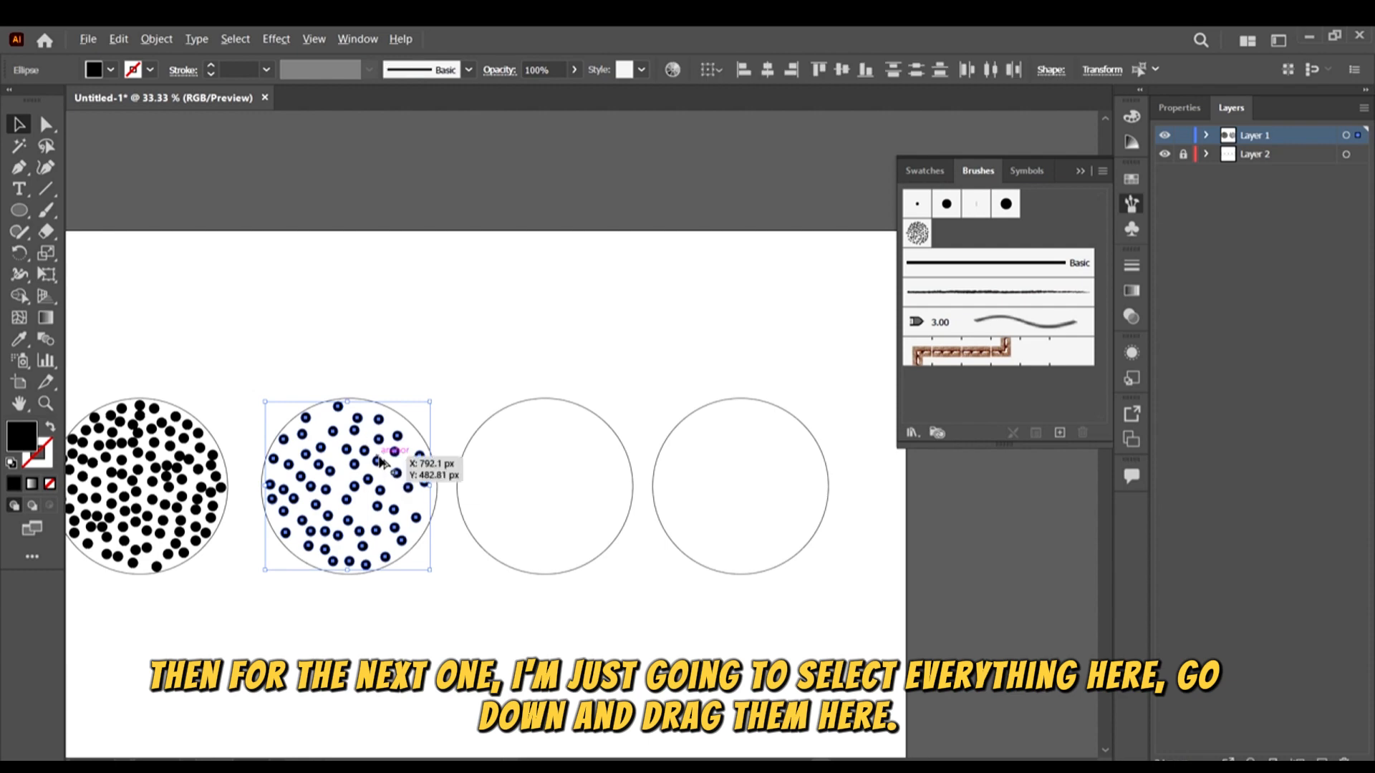
pyautogui.moveTo(380, 462); pyautogui.dragTo(575, 464)
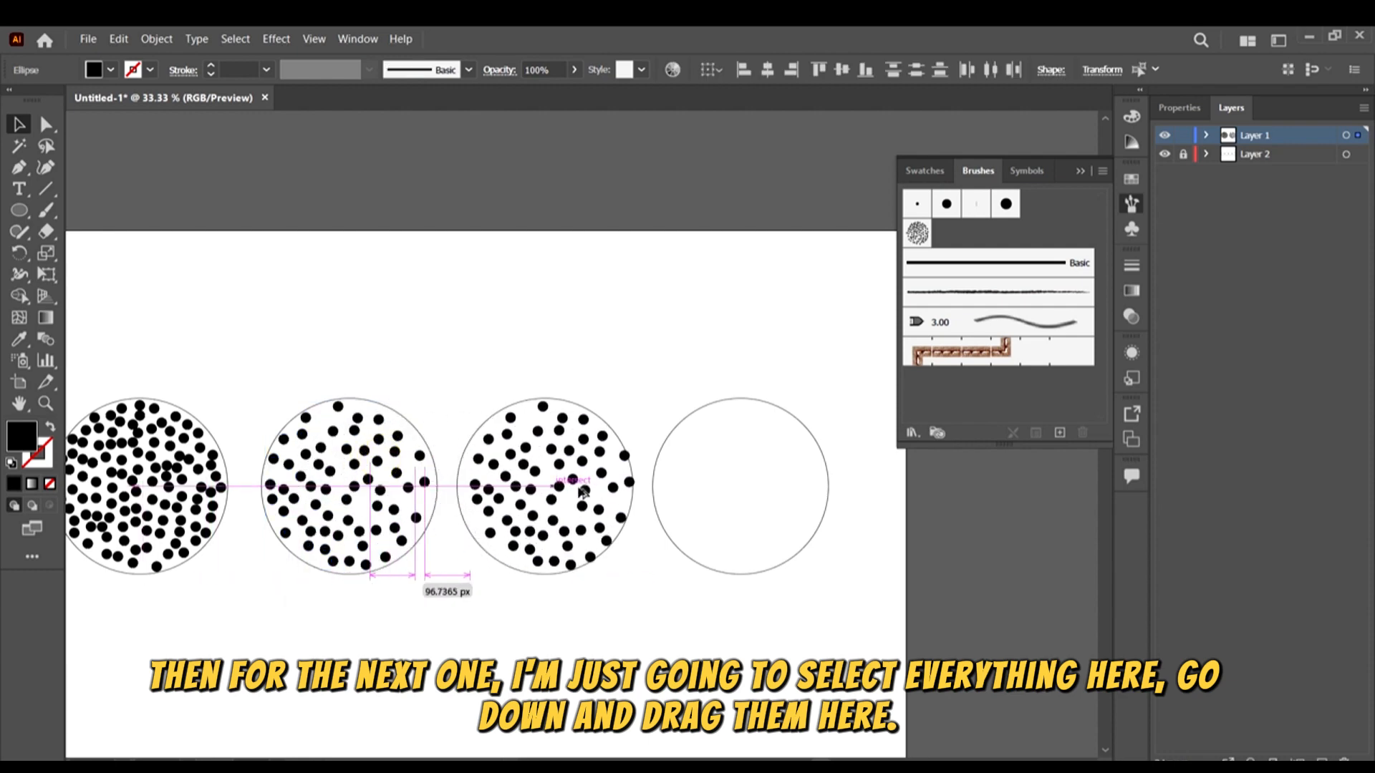
# Enlarge two dots near the third circle's center, one at its upper left and one at its lower left
pyautogui.scroll(-2, 661, 593)
pyautogui.click(661, 590)
pyautogui.scroll(2, 525, 372)
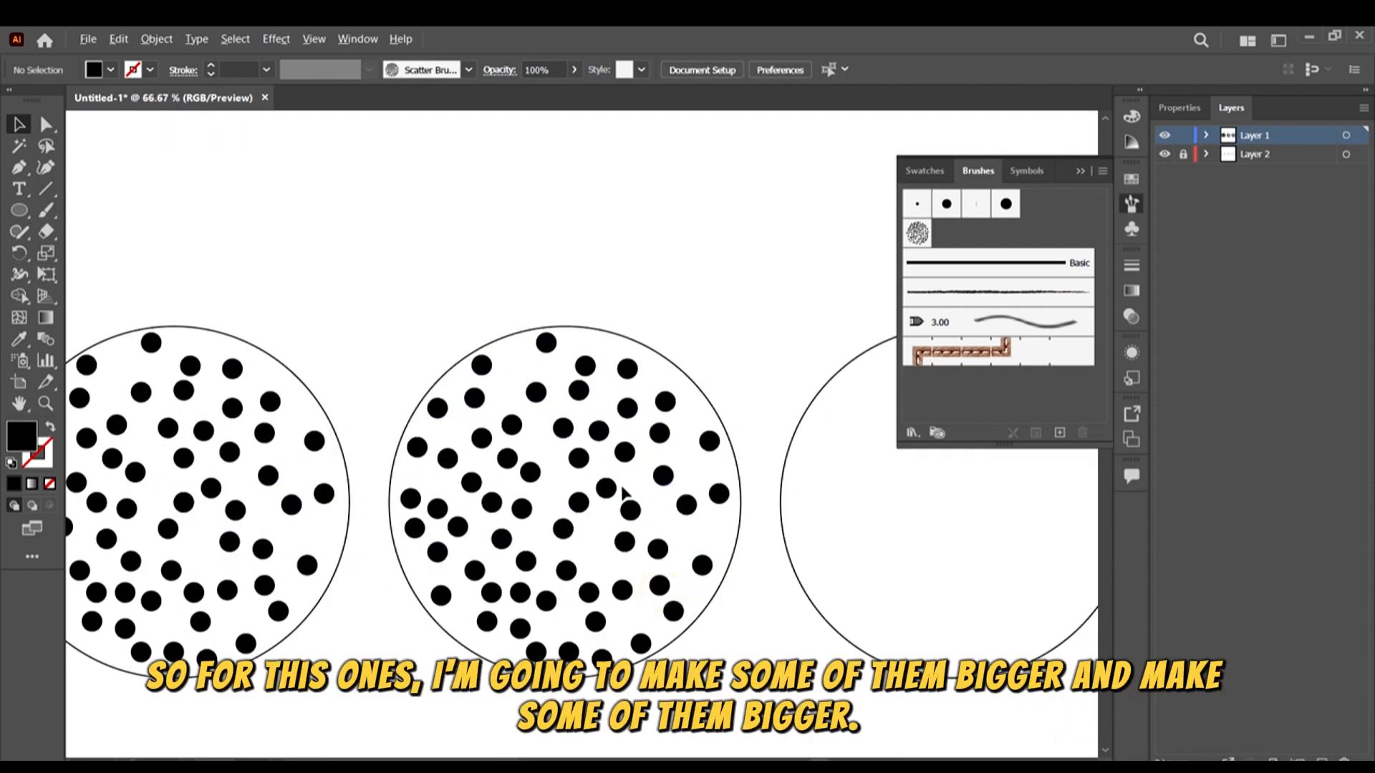
pyautogui.scroll(2, 622, 493)
pyautogui.click(601, 486)
pyautogui.moveTo(609, 463); pyautogui.dragTo(482, 371)
pyautogui.scroll(-3, 593, 534)
pyautogui.scroll(1, 593, 501)
pyautogui.click(457, 370)
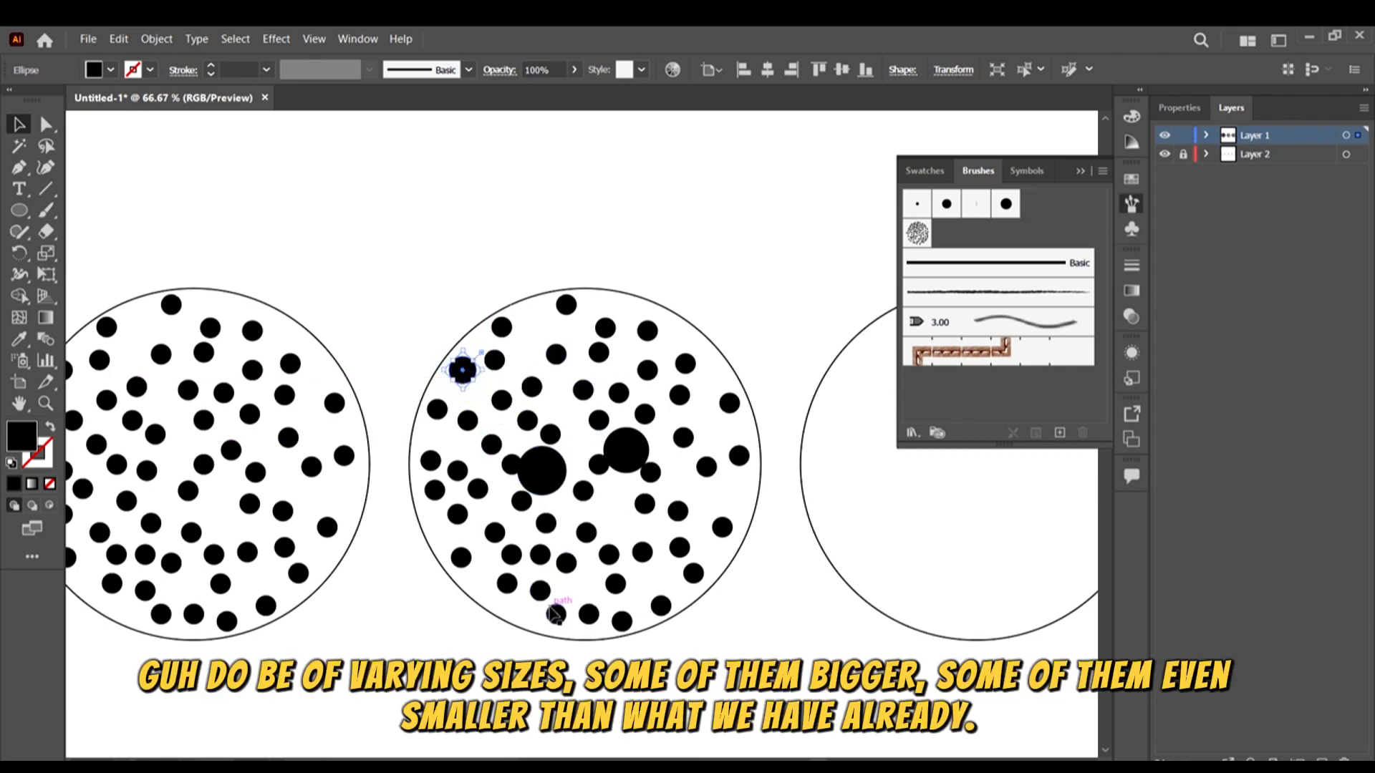
pyautogui.moveTo(560, 576); pyautogui.dragTo(559, 576)
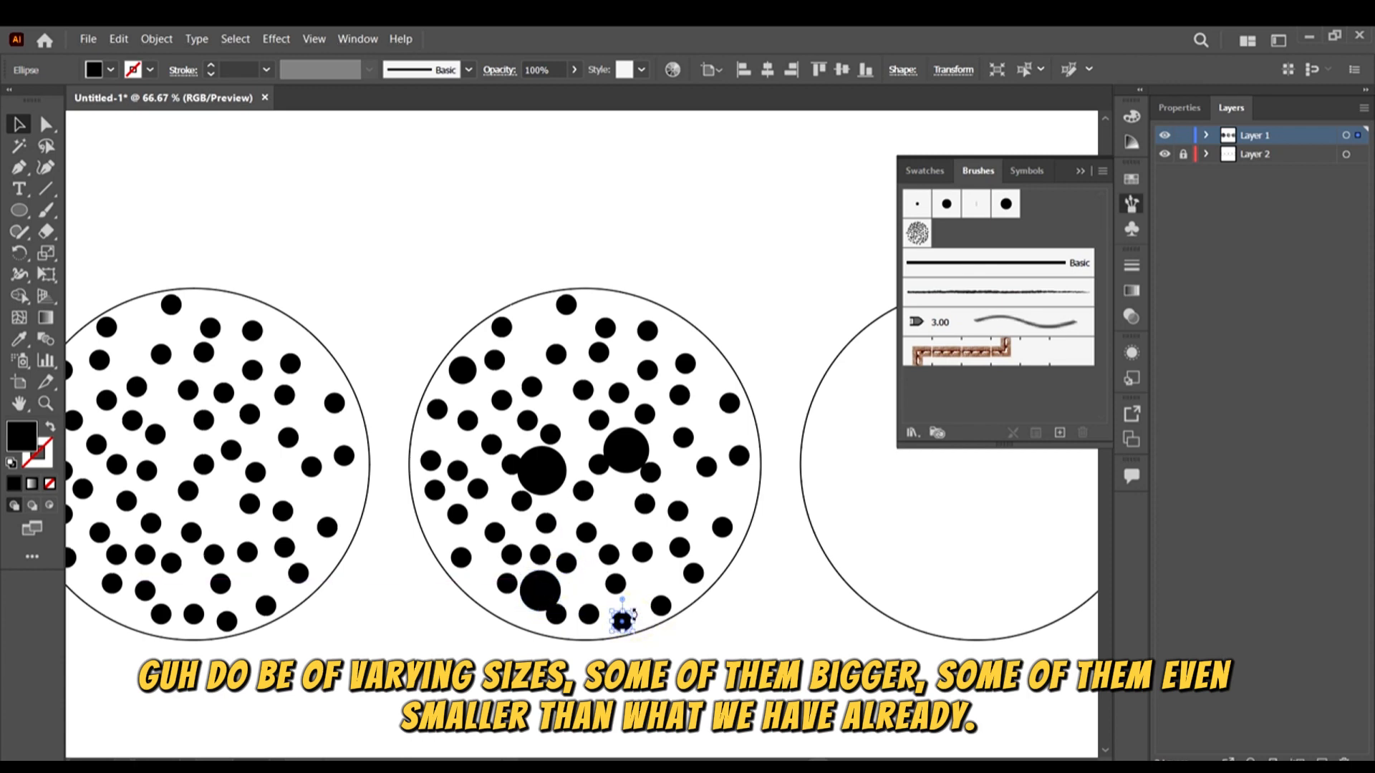
# Shrink one dot near the third circle's lower edge and three scattered dots in its interior
pyautogui.moveTo(633, 610); pyautogui.dragTo(633, 610)
pyautogui.click(691, 614)
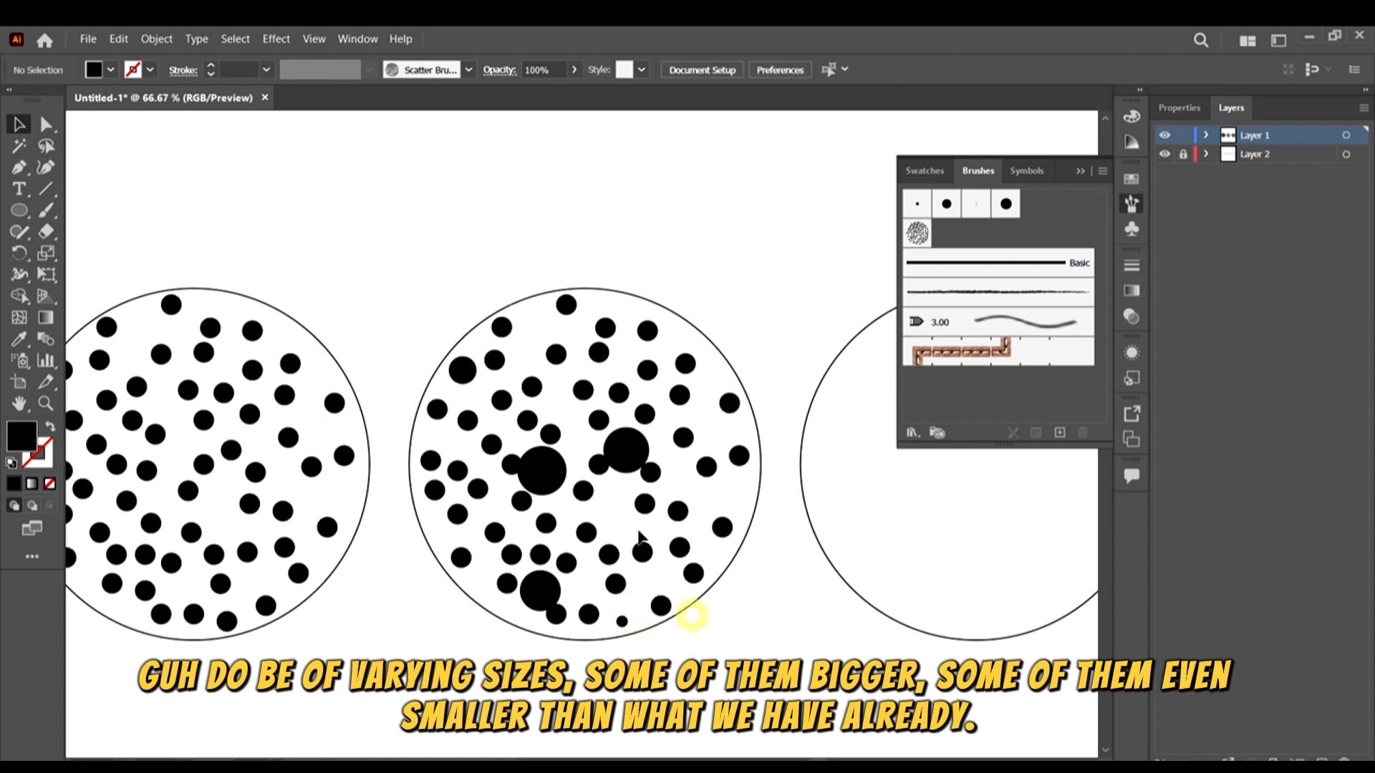
pyautogui.click(598, 352)
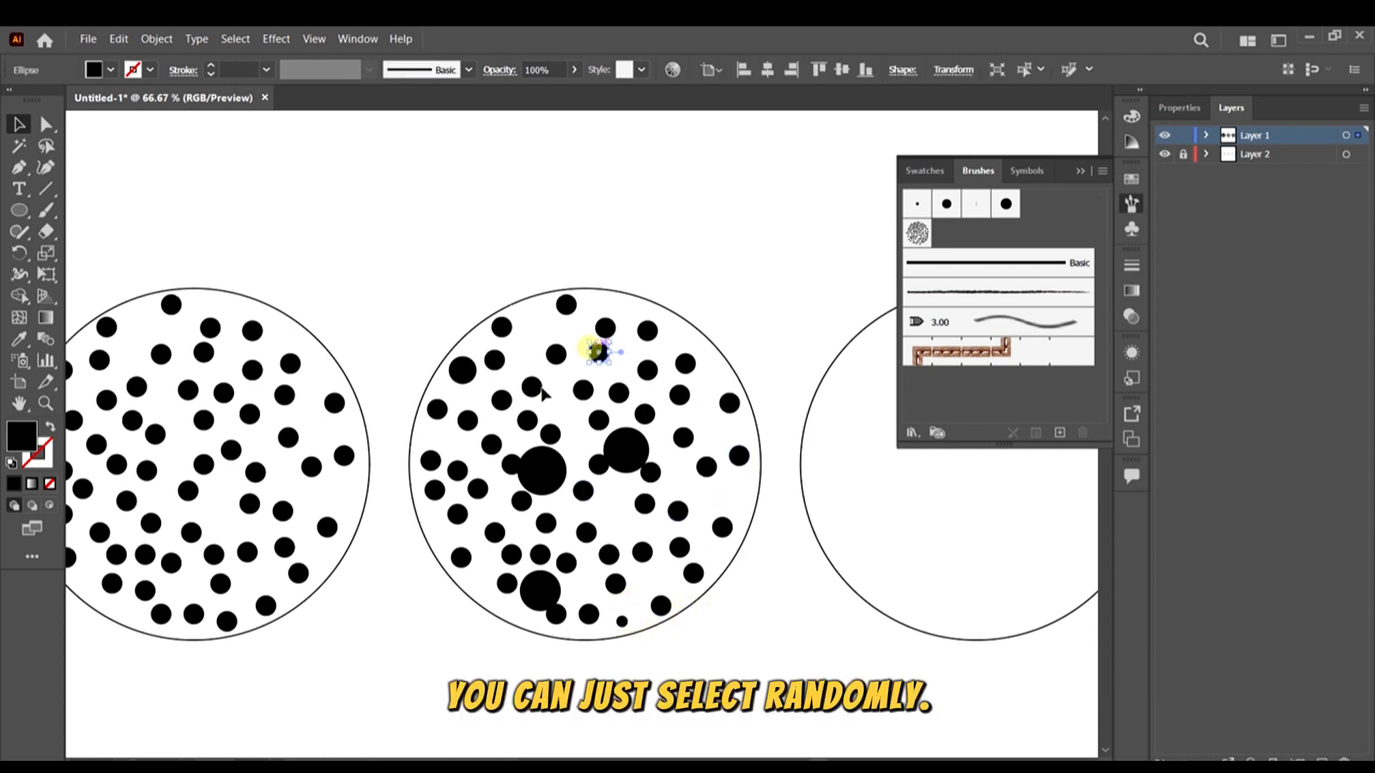
pyautogui.keyDown('shift'); pyautogui.click(501, 400); pyautogui.keyUp('shift')
pyautogui.keyDown('shift'); pyautogui.click(541, 557); pyautogui.keyUp('shift')
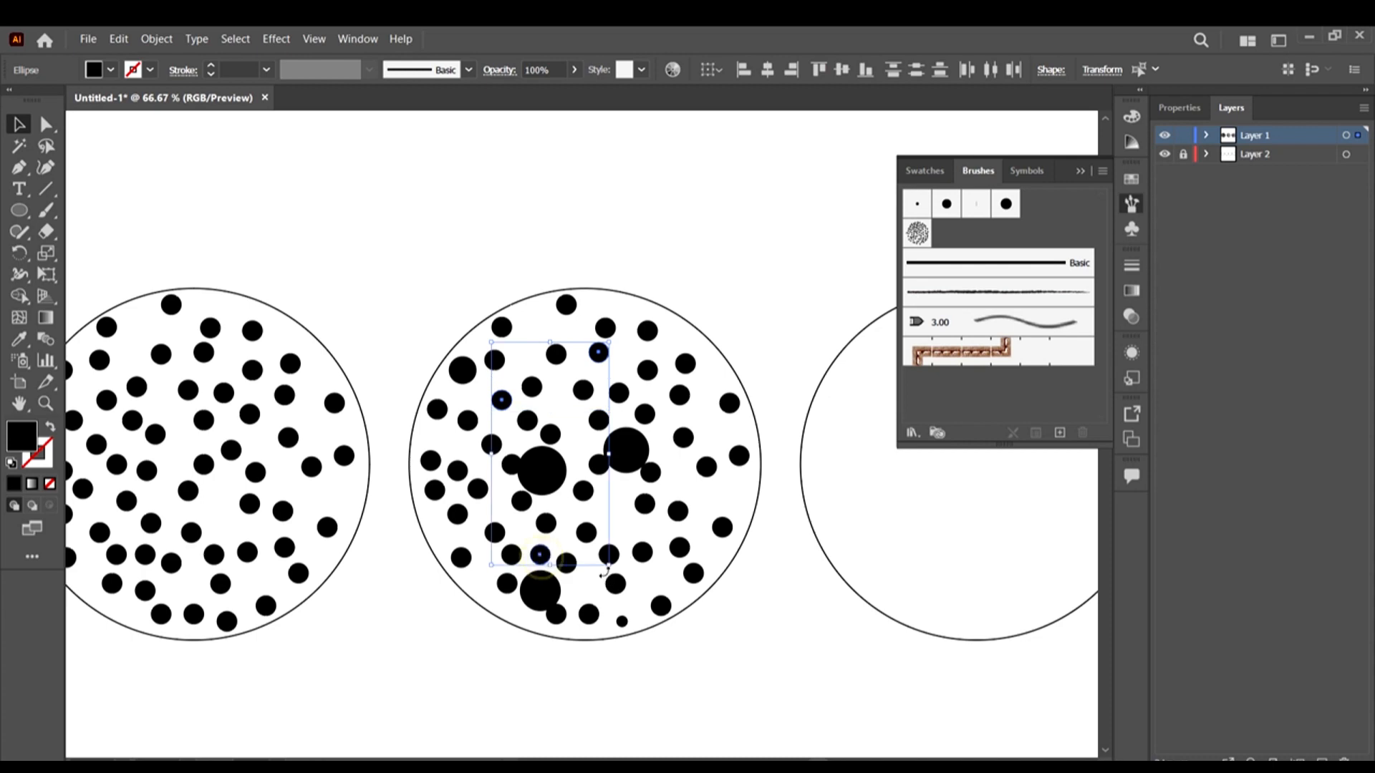
pyautogui.moveTo(607, 564); pyautogui.dragTo(587, 522)
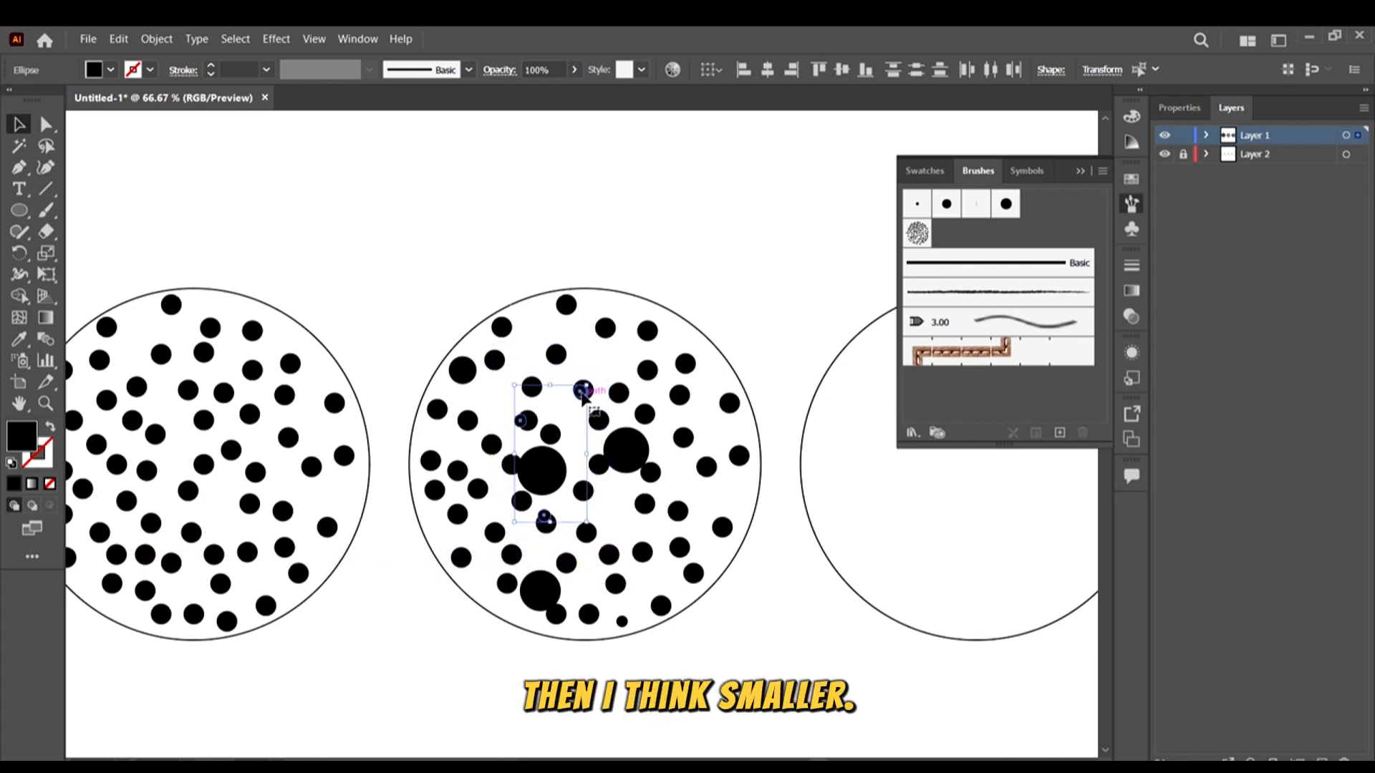
pyautogui.moveTo(584, 392); pyautogui.dragTo(614, 371)
pyautogui.click(732, 630)
pyautogui.hscroll(5, 730, 629)
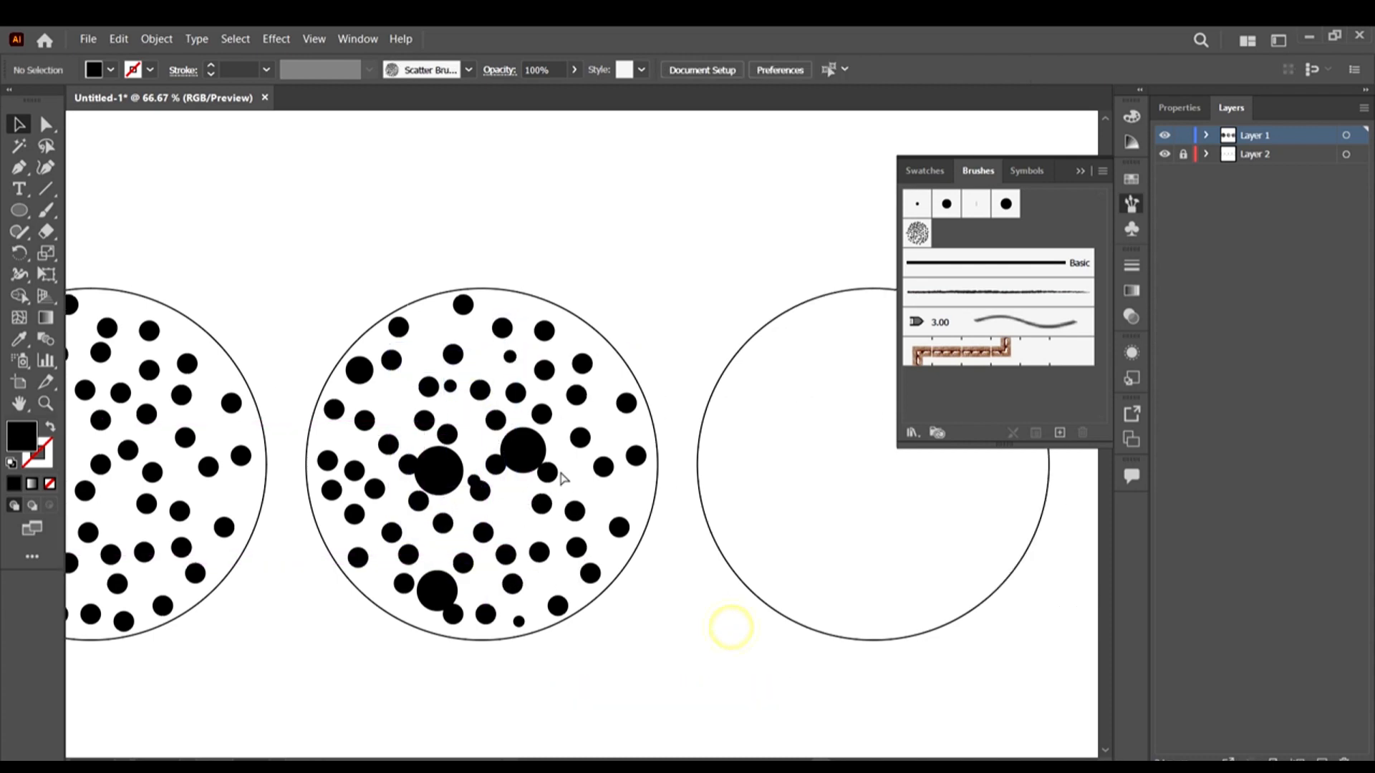
# Shrink several dots in the right and lower-right areas of the third circle
pyautogui.moveTo(584, 457); pyautogui.dragTo(593, 464)
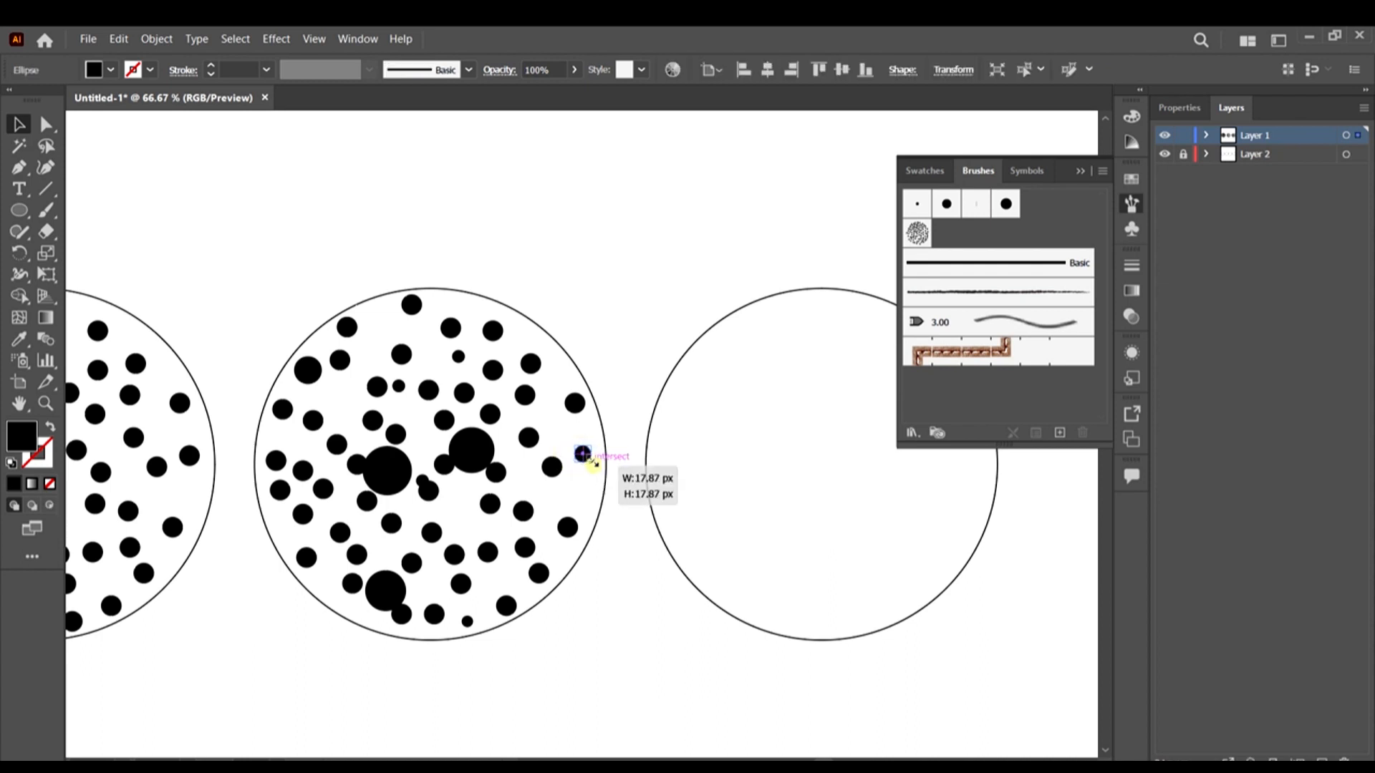
pyautogui.click(531, 431)
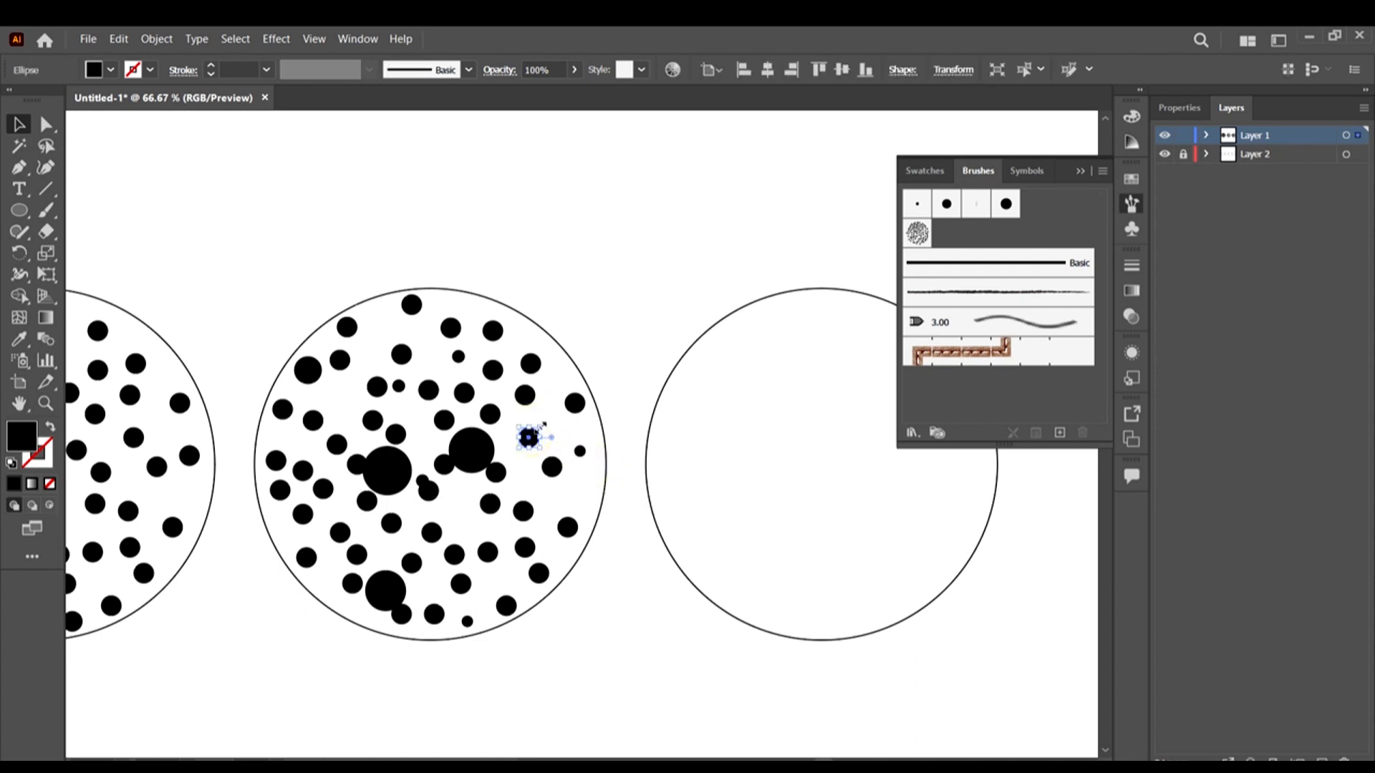
pyautogui.moveTo(542, 427); pyautogui.dragTo(533, 434)
pyautogui.moveTo(512, 539); pyautogui.dragTo(511, 537)
pyautogui.moveTo(549, 585); pyautogui.dragTo(530, 557)
pyautogui.click(598, 622)
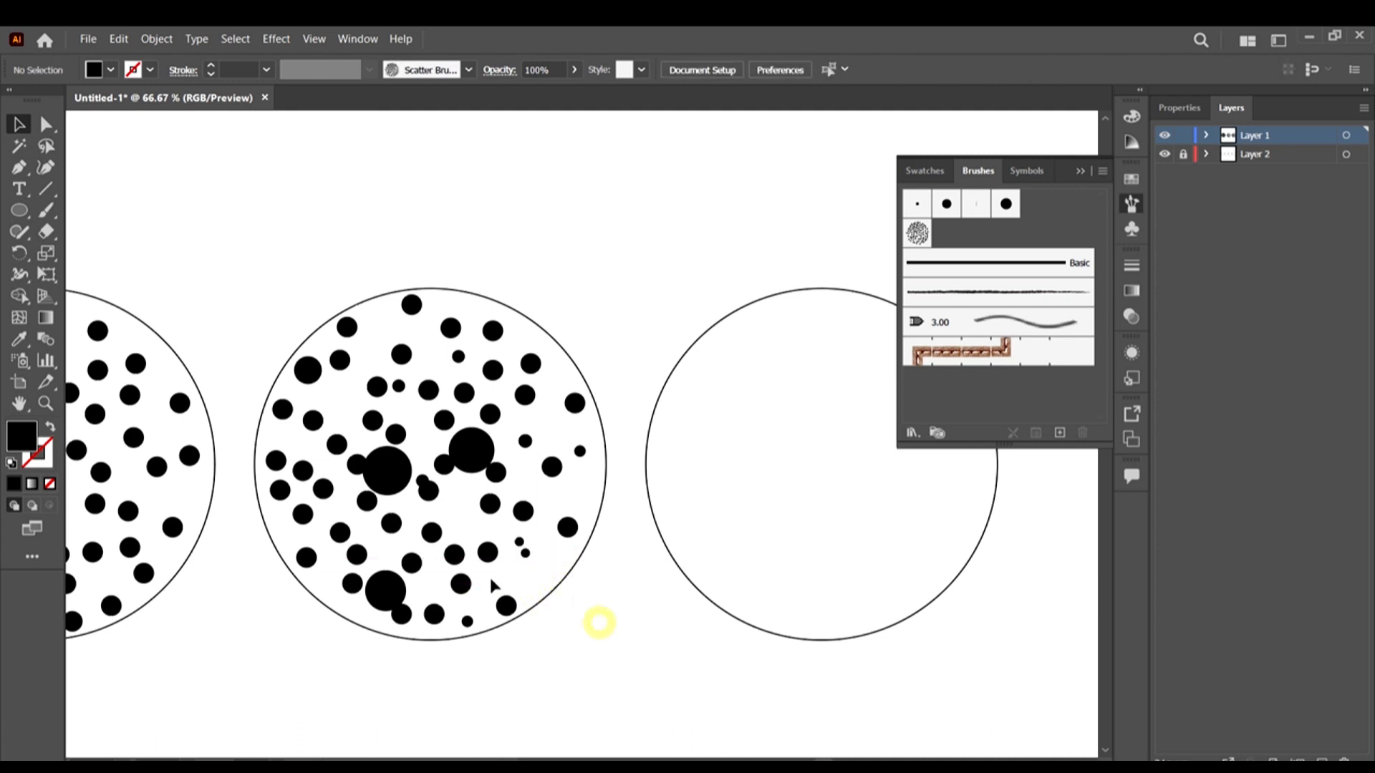
# Enlarge a dot near the third circle's lower-right edge
pyautogui.moveTo(380, 470); pyautogui.dragTo(529, 584)
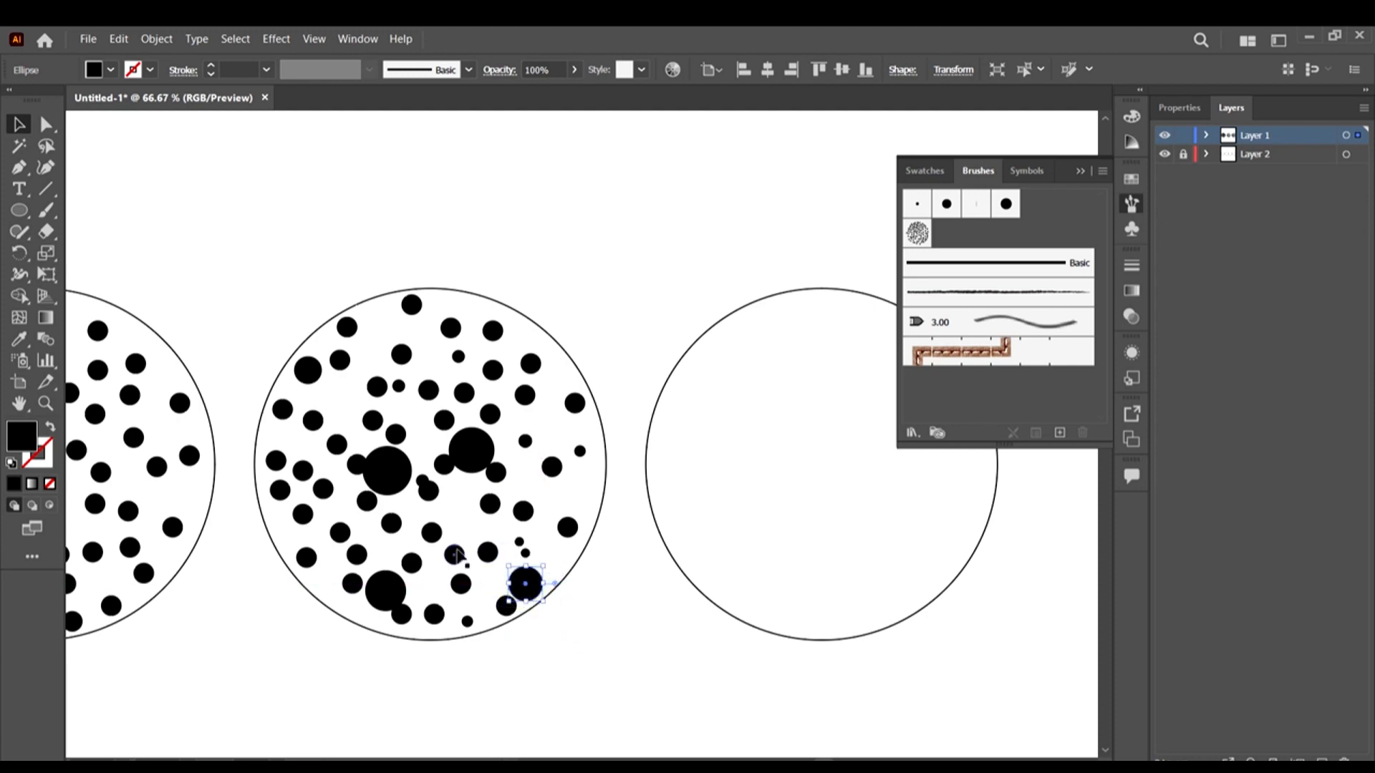
pyautogui.scroll(-3, 598, 522)
pyautogui.click(618, 561)
# Duplicate the third circle's topmost dot to the gap at its lower left and shrink the copy
pyautogui.scroll(5, 552, 473)
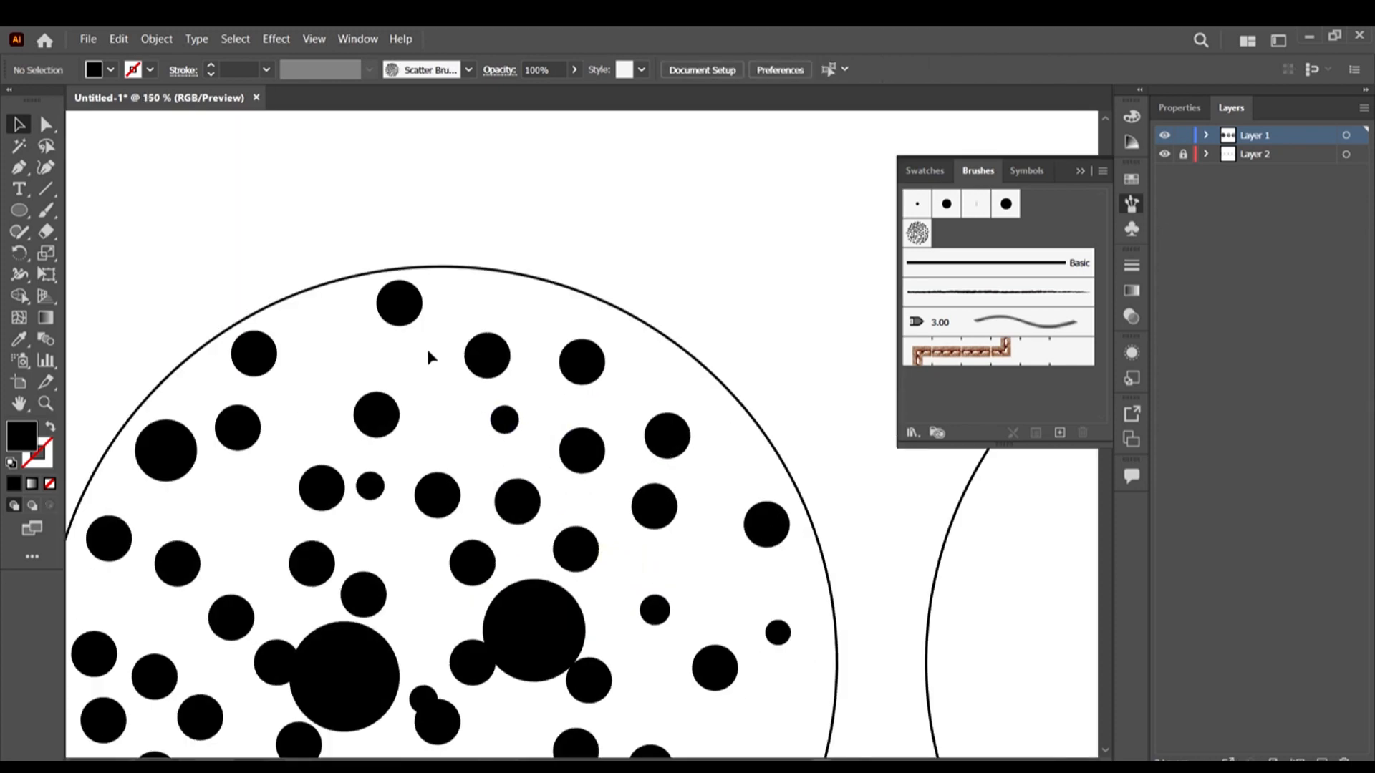
pyautogui.moveTo(427, 349); pyautogui.dragTo(409, 309)
pyautogui.scroll(-2, 342, 240)
pyautogui.hscroll(-2, 342, 241)
pyautogui.scroll(2, 462, 189)
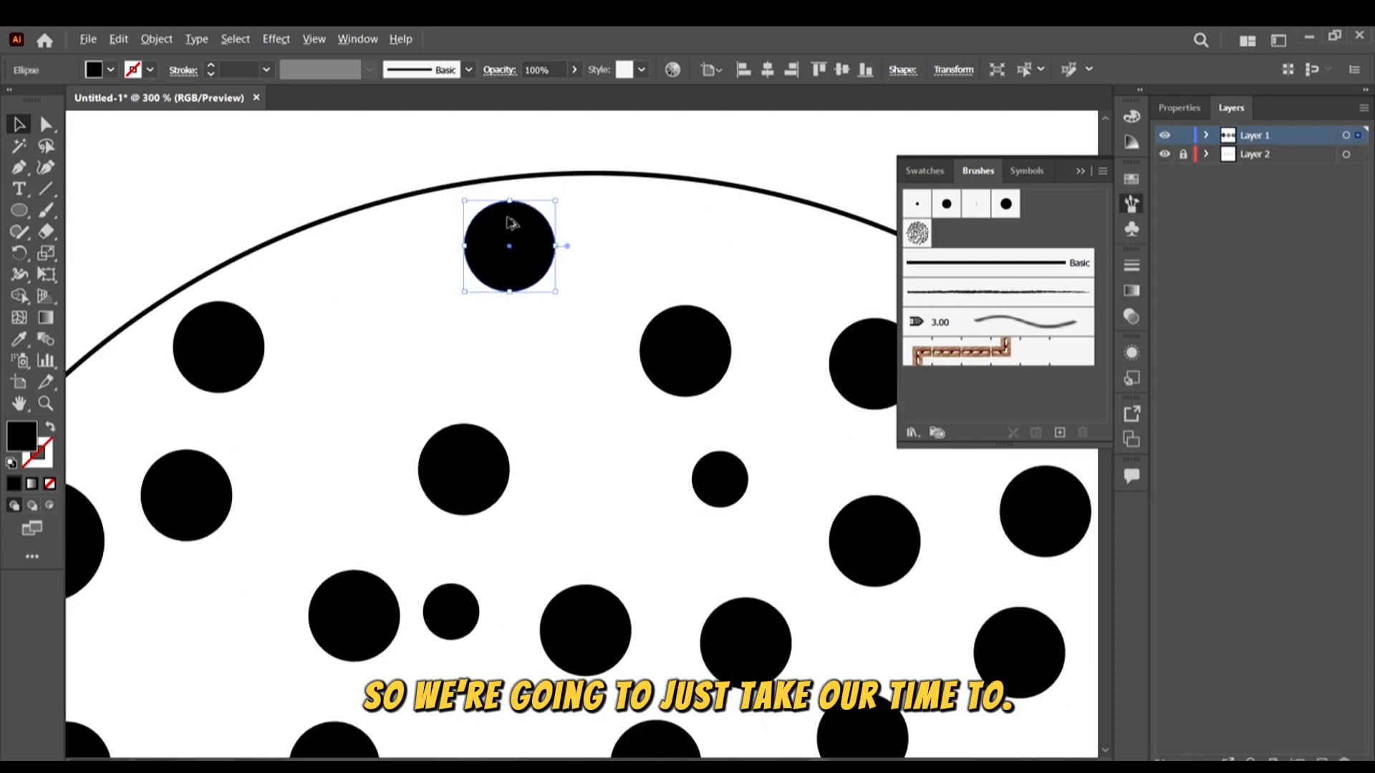
pyautogui.moveTo(509, 221); pyautogui.dragTo(400, 313)
pyautogui.moveTo(419, 352); pyautogui.dragTo(424, 339)
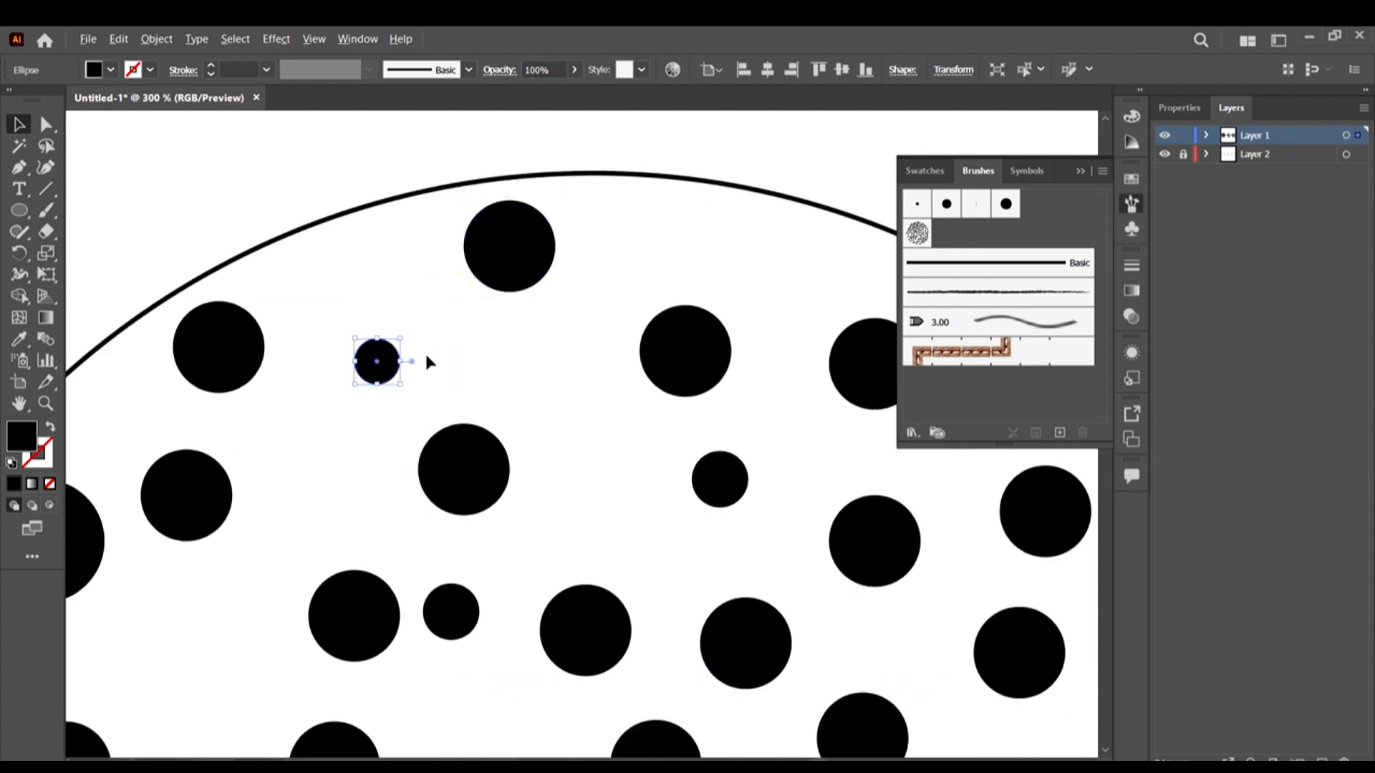
pyautogui.scroll(-3, 430, 350)
pyautogui.scroll(1, 376, 301)
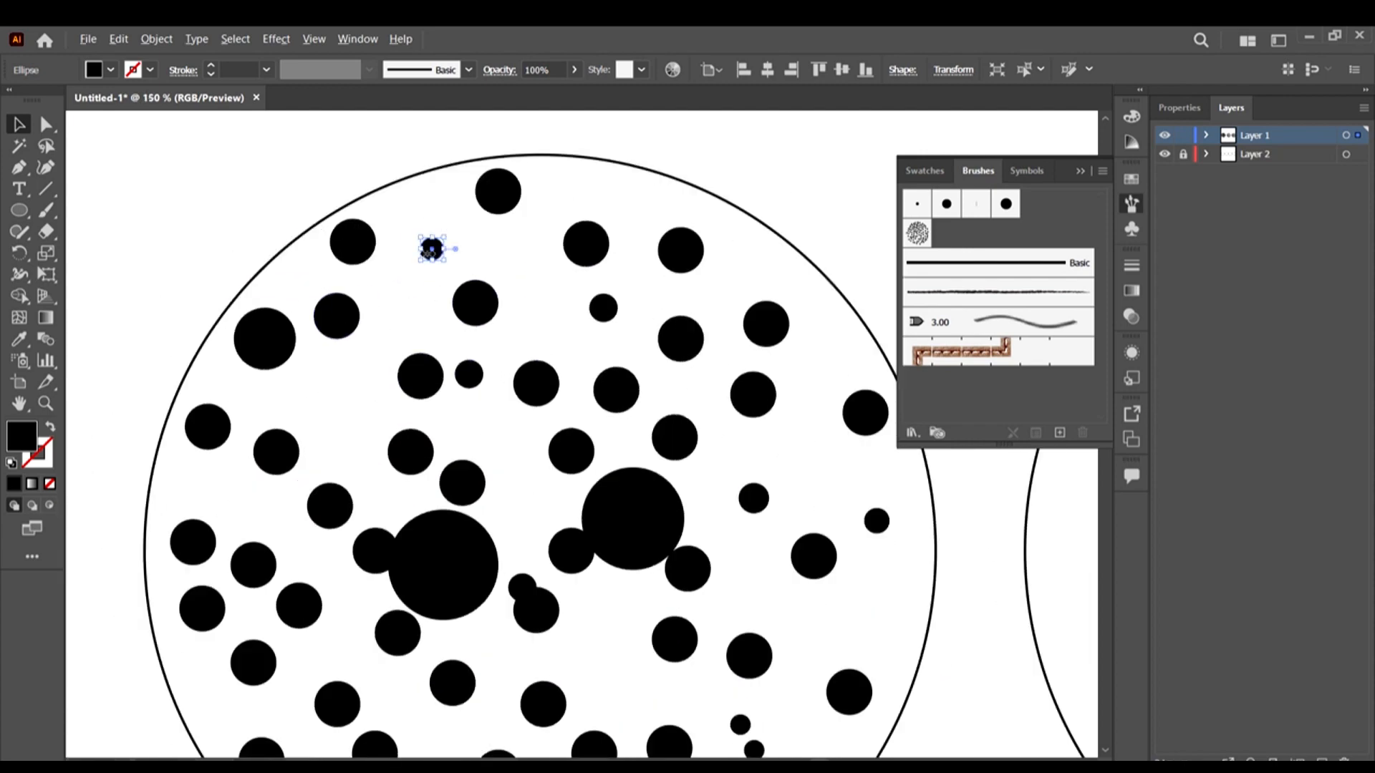
# Duplicate the small upper-left dot into the gap beneath it and make the copy slightly larger
pyautogui.moveTo(421, 285); pyautogui.dragTo(351, 405)
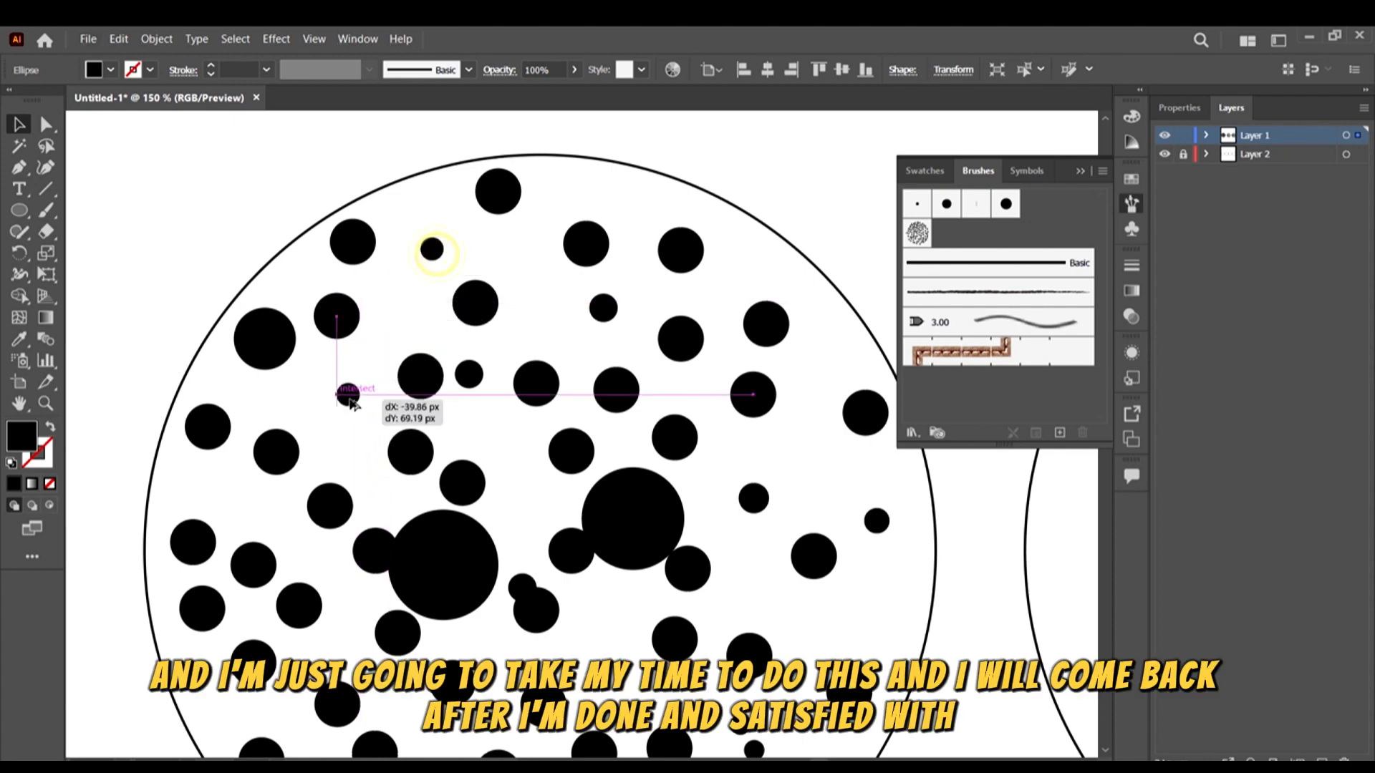
pyautogui.scroll(-3, 373, 425)
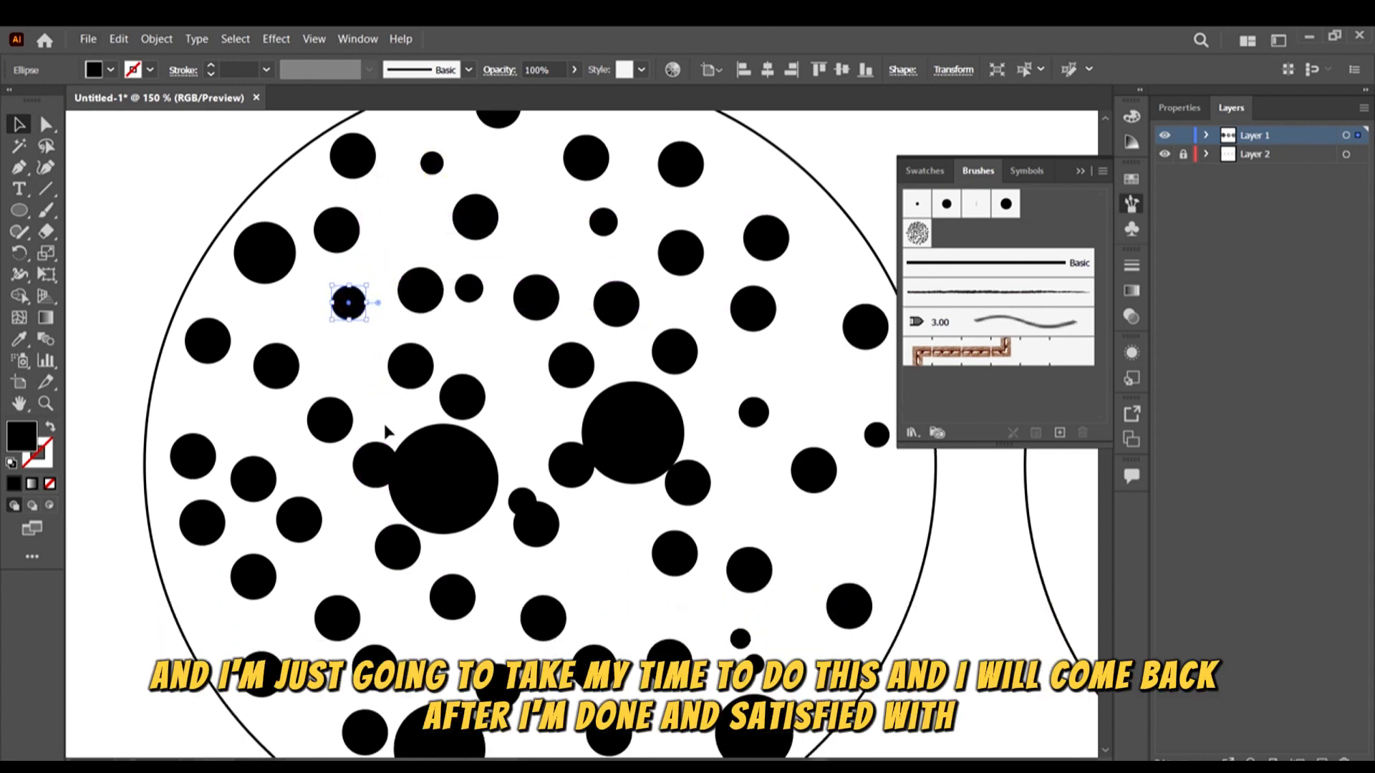
pyautogui.hscroll(3, 429, 421)
pyautogui.scroll(-3, 485, 415)
pyautogui.scroll(-5, 485, 409)
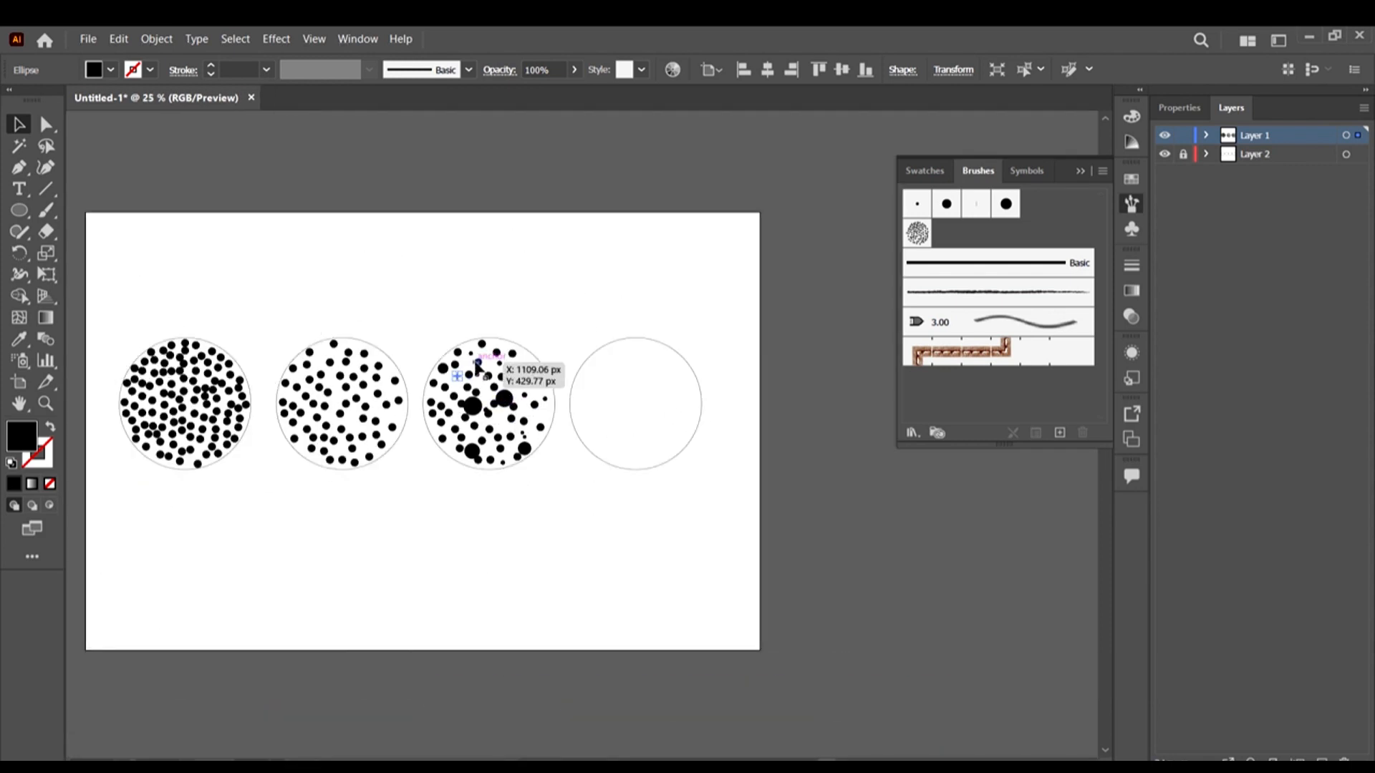
pyautogui.scroll(4, 621, 446)
pyautogui.scroll(-1, 551, 287)
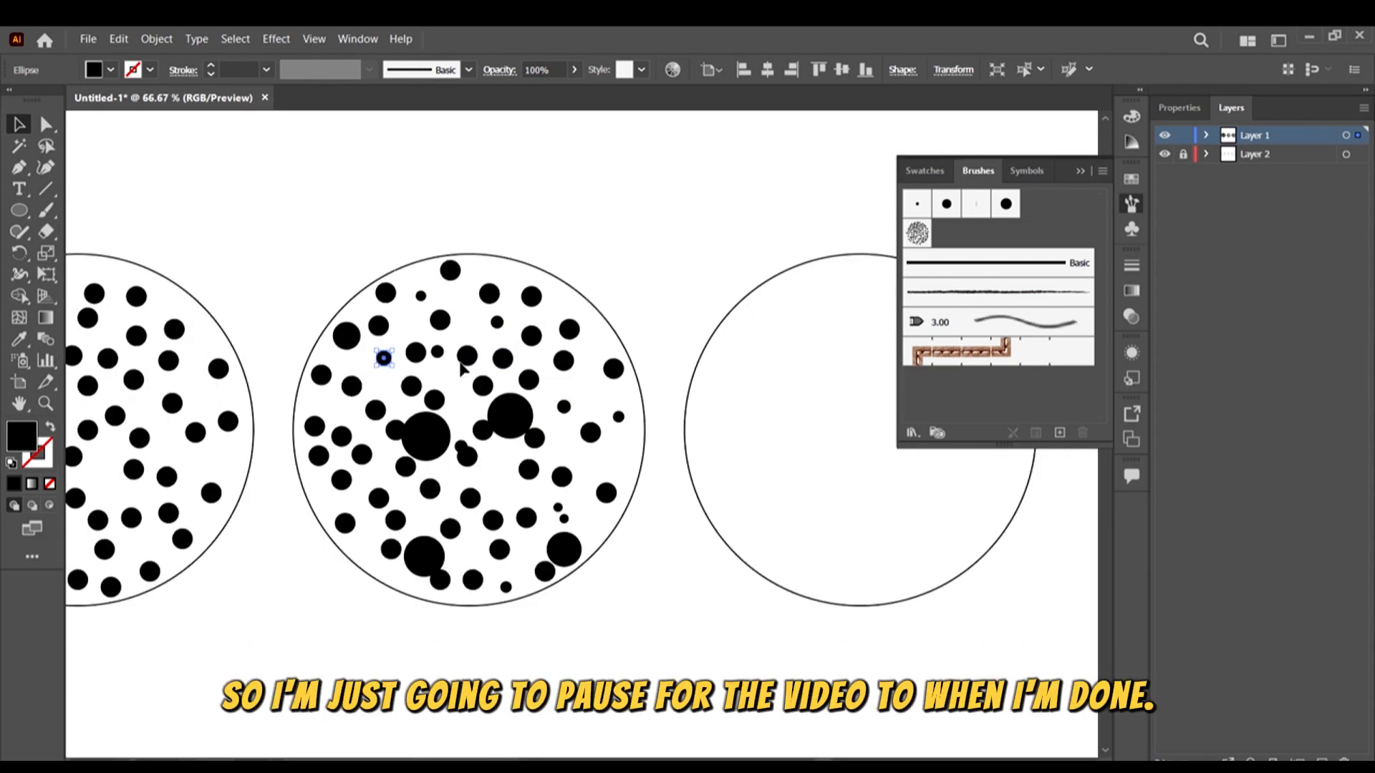
pyautogui.scroll(4, 374, 242)
pyautogui.scroll(-3, 506, 365)
pyautogui.scroll(4, 401, 379)
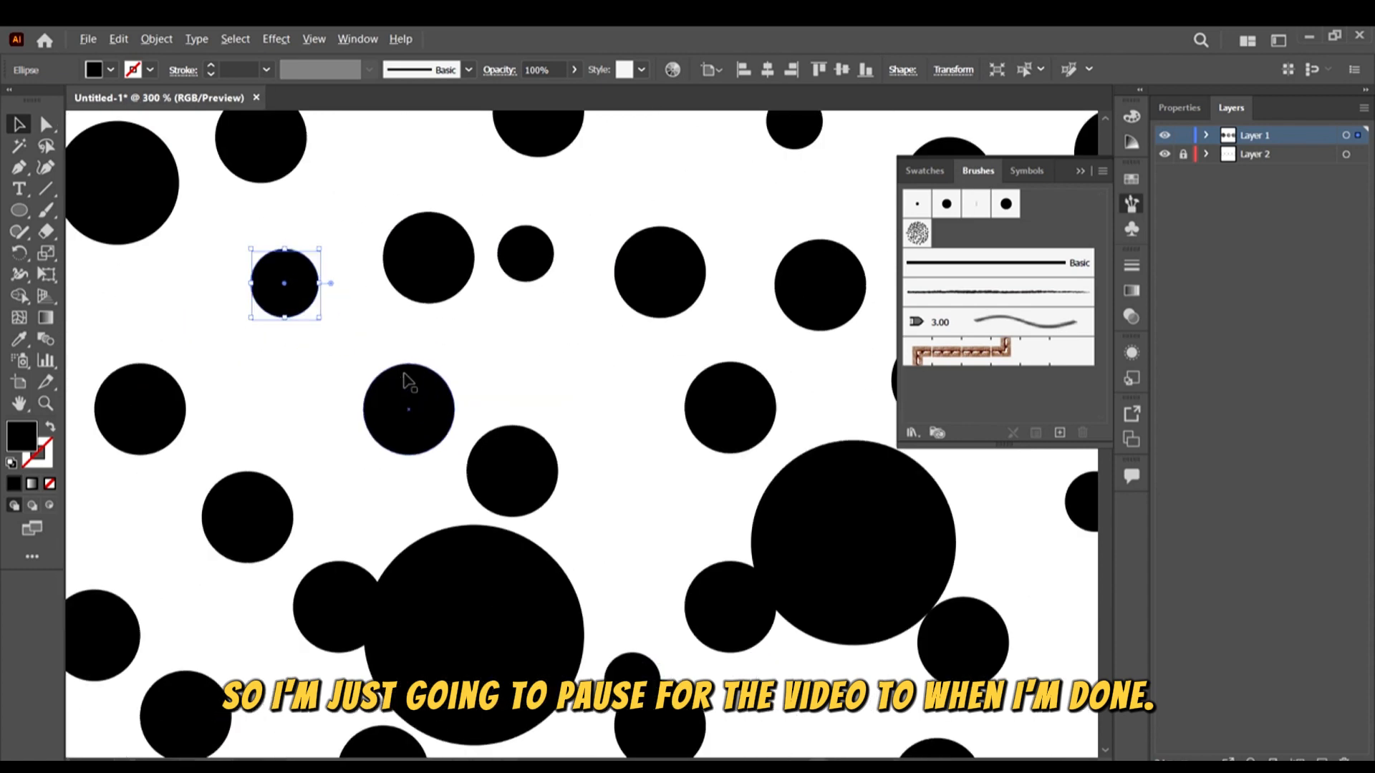
# Add small dot copies to the left gaps of the third circle and shrink a dot near its left edge
pyautogui.click(284, 349)
pyautogui.hscroll(-2, 336, 335)
pyautogui.hscroll(-2, 339, 342)
pyautogui.click(499, 312)
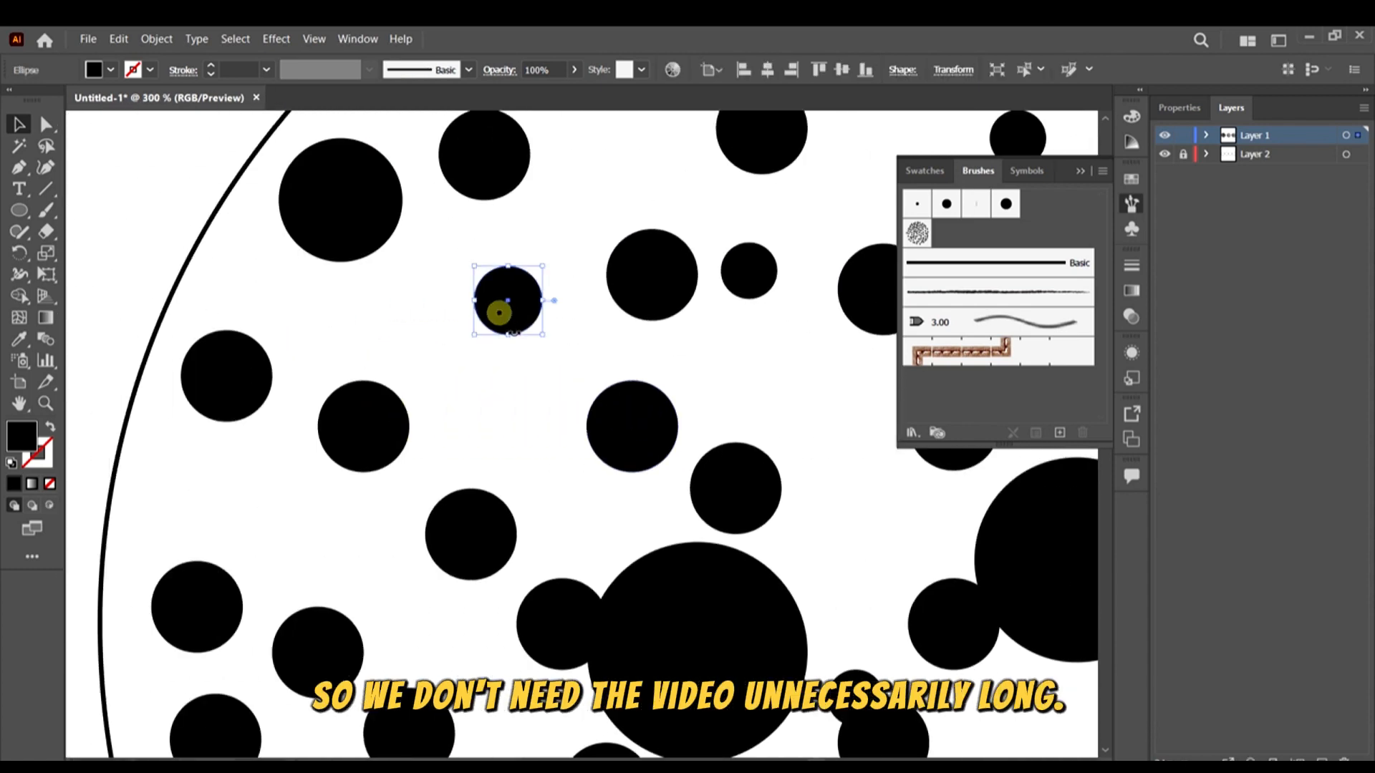
pyautogui.keyDown('alt'); pyautogui.moveTo(513, 322); pyautogui.dragTo(393, 330); pyautogui.keyUp('alt')
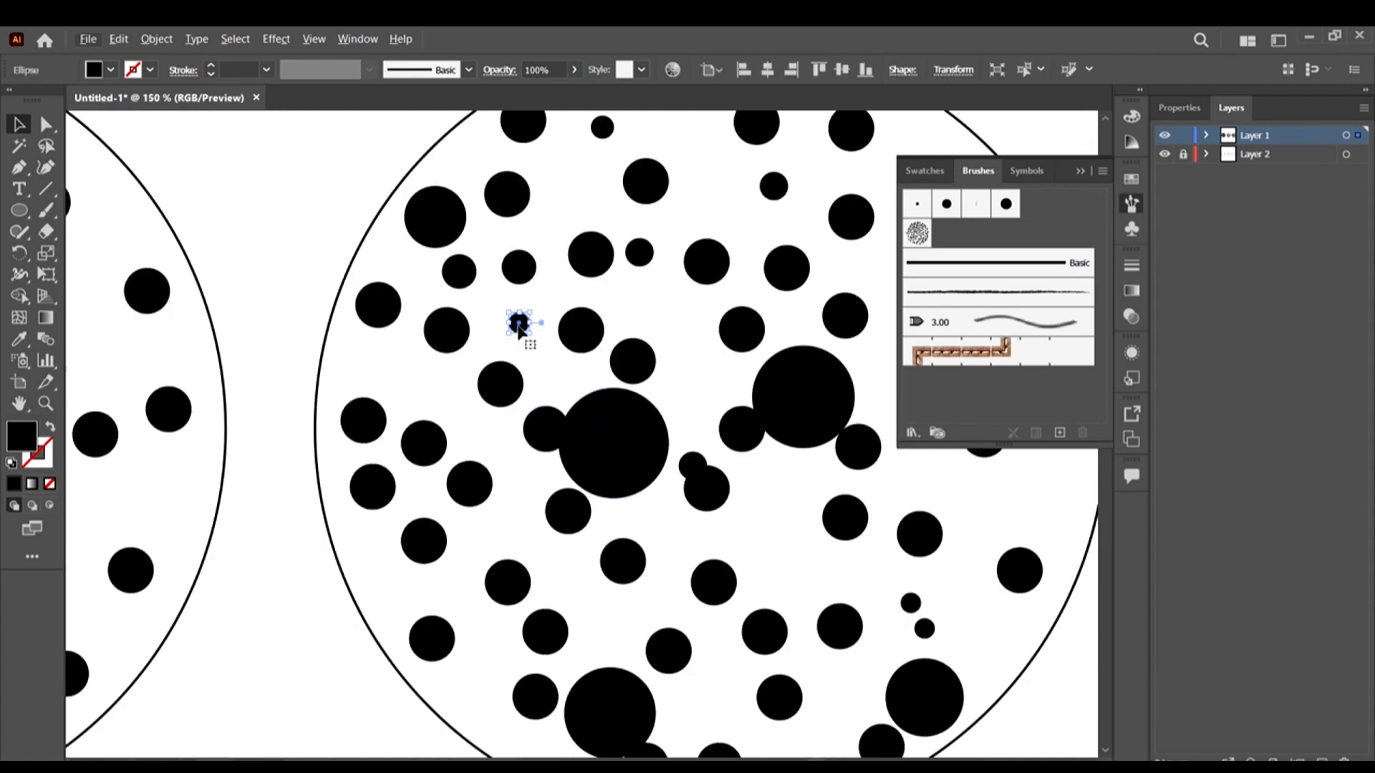
pyautogui.click(424, 443)
pyautogui.keyDown('alt'); pyautogui.keyDown('shift'); pyautogui.moveTo(446, 421); pyautogui.dragTo(442, 425); pyautogui.keyUp('shift'); pyautogui.keyUp('alt')
pyautogui.scroll(-1, 370, 394)
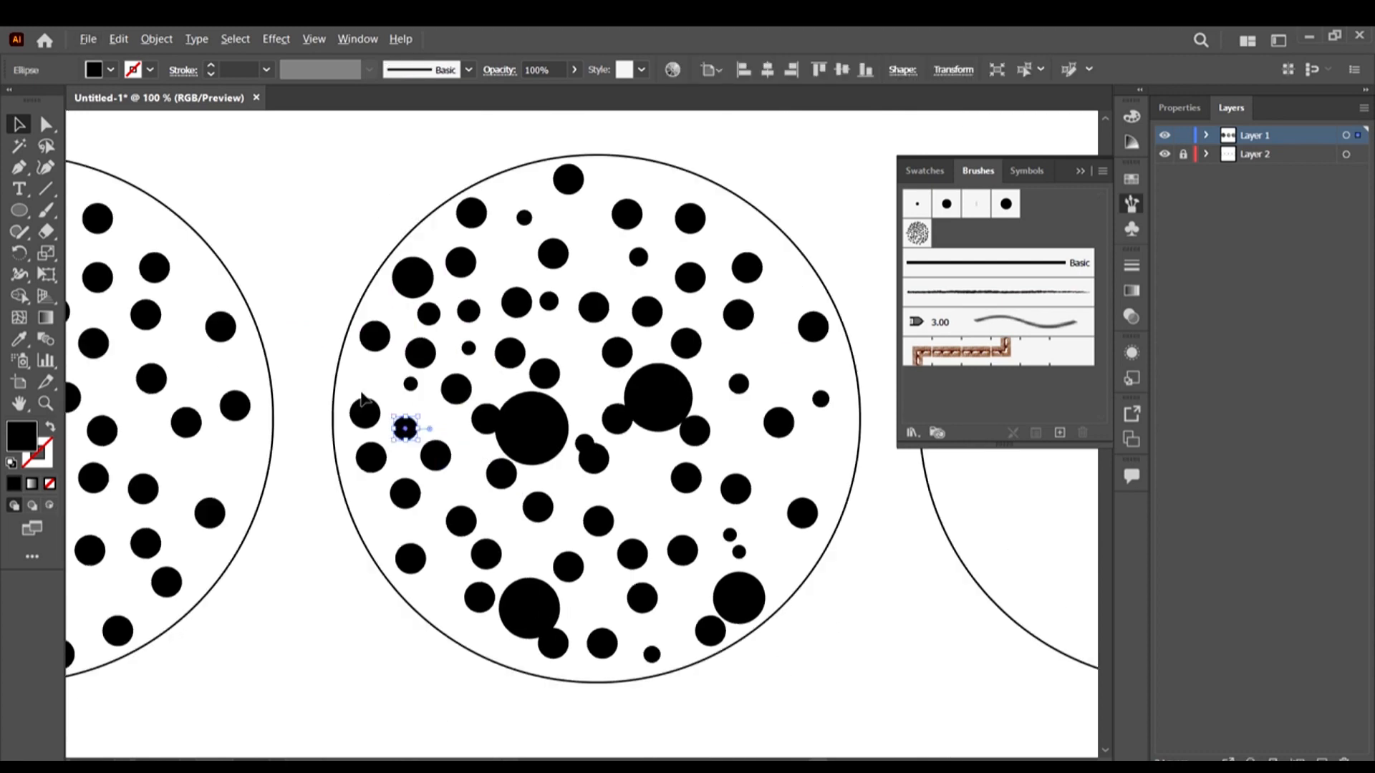
# Enlarge a dot near the top of the third circle and scatter small dot copies around the upper area
pyautogui.moveTo(657, 398); pyautogui.dragTo(528, 357)
pyautogui.keyDown('alt'); pyautogui.moveTo(622, 552); pyautogui.dragTo(434, 136); pyautogui.keyUp('alt')
pyautogui.click(435, 138)
pyautogui.scroll(2, 434, 136)
pyautogui.moveTo(434, 136); pyautogui.dragTo(508, 261)
pyautogui.scroll(2, 415, 238)
pyautogui.click(409, 238)
pyautogui.keyDown('alt'); pyautogui.moveTo(508, 261); pyautogui.dragTo(619, 289); pyautogui.keyUp('alt')
pyautogui.scroll(2, 648, 301)
pyautogui.keyDown('alt'); pyautogui.moveTo(584, 253); pyautogui.dragTo(166, 331); pyautogui.keyUp('alt')
pyautogui.scroll(-2, 214, 286)
# Copy groups of small dots into the upper-center gaps of the third circle
pyautogui.keyDown('shift'); pyautogui.click(325, 151); pyautogui.keyUp('shift')
pyautogui.keyDown('alt'); pyautogui.keyDown('shift'); pyautogui.moveTo(476, 190); pyautogui.dragTo(720, 431); pyautogui.keyUp('shift'); pyautogui.keyUp('alt')
pyautogui.scroll(-3, 573, 260)
pyautogui.moveTo(623, 313); pyautogui.dragTo(704, 256)
pyautogui.scroll(-1, 704, 256)
pyautogui.keyDown('alt'); pyautogui.moveTo(745, 197); pyautogui.dragTo(739, 334); pyautogui.keyUp('alt')
pyautogui.click(728, 268)
# Duplicate the large center-right dot to the third circle's right edge
pyautogui.scroll(-4, 595, 299)
pyautogui.scroll(4, 648, 343)
pyautogui.click(592, 356)
pyautogui.keyDown('alt'); pyautogui.moveTo(593, 356); pyautogui.dragTo(826, 341); pyautogui.keyUp('alt')
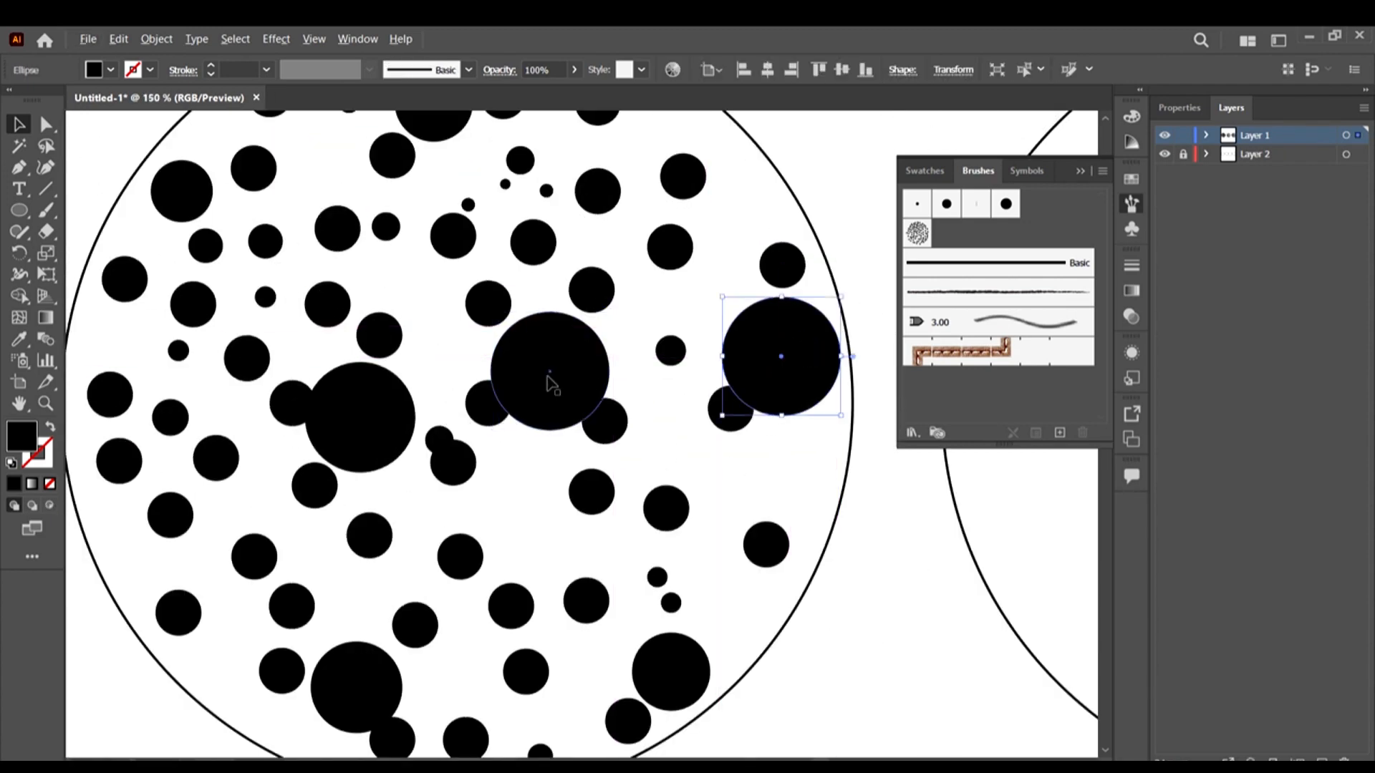
pyautogui.scroll(-2, 549, 380)
pyautogui.scroll(2, 471, 223)
# Copy small-dot groups into the gaps from the third circle's upper left down to between its two large central dots
pyautogui.click(436, 188)
pyautogui.moveTo(436, 187); pyautogui.dragTo(545, 244)
pyautogui.keyDown('alt'); pyautogui.moveTo(537, 229); pyautogui.dragTo(424, 324); pyautogui.keyUp('alt')
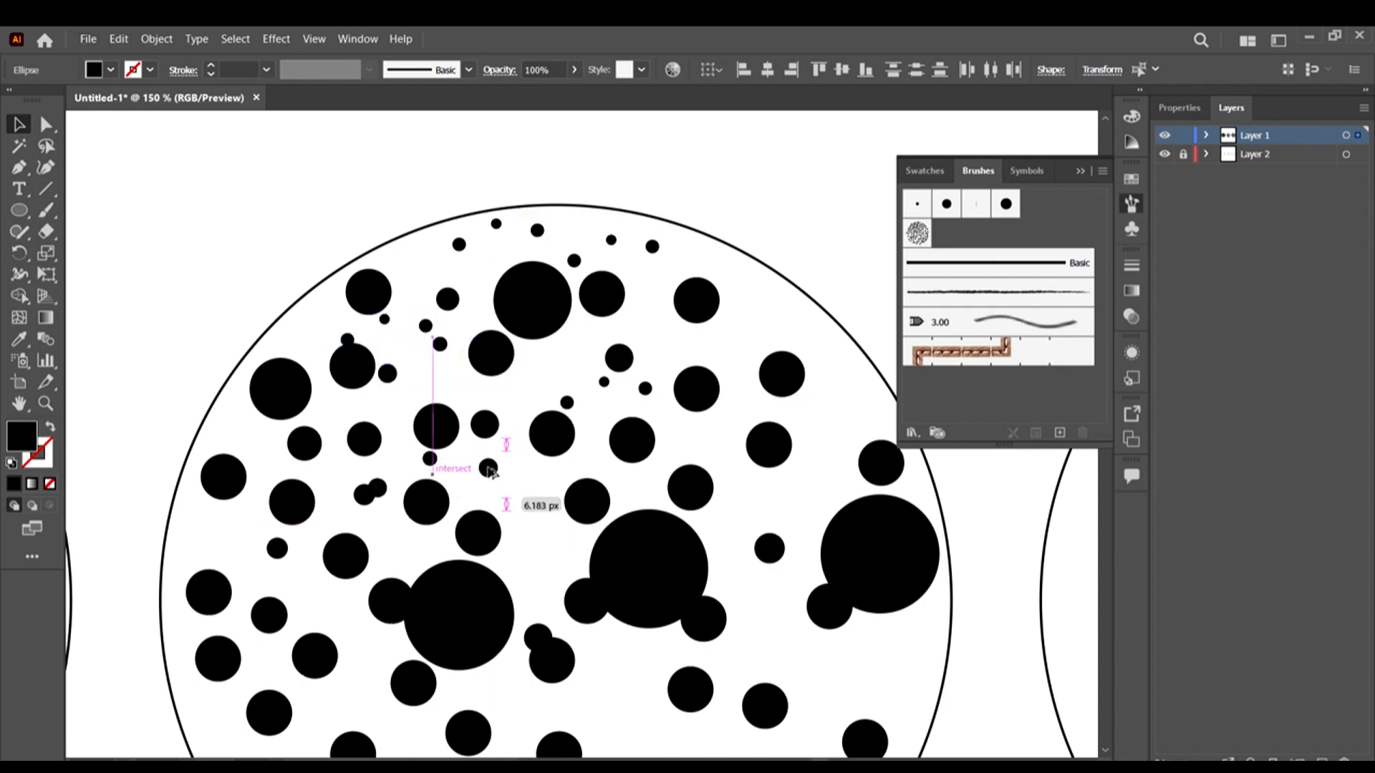
pyautogui.keyDown('alt'); pyautogui.moveTo(432, 462); pyautogui.dragTo(609, 432); pyautogui.keyUp('alt')
pyautogui.scroll(-2, 582, 347)
pyautogui.keyDown('alt'); pyautogui.moveTo(580, 344); pyautogui.dragTo(530, 331); pyautogui.keyUp('alt')
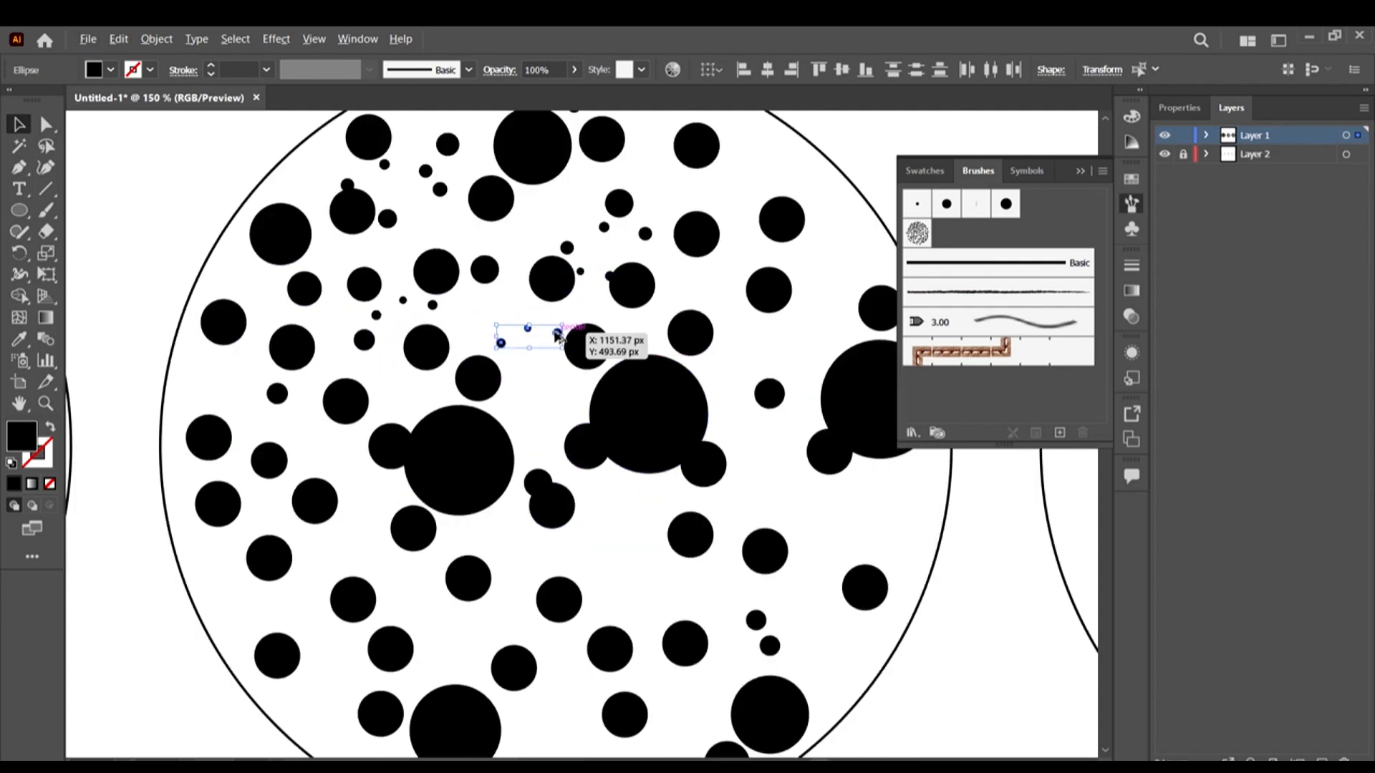
pyautogui.keyDown('alt'); pyautogui.moveTo(481, 369); pyautogui.dragTo(532, 442); pyautogui.keyUp('alt')
pyautogui.keyDown('alt'); pyautogui.moveTo(532, 442); pyautogui.dragTo(551, 412); pyautogui.keyUp('alt')
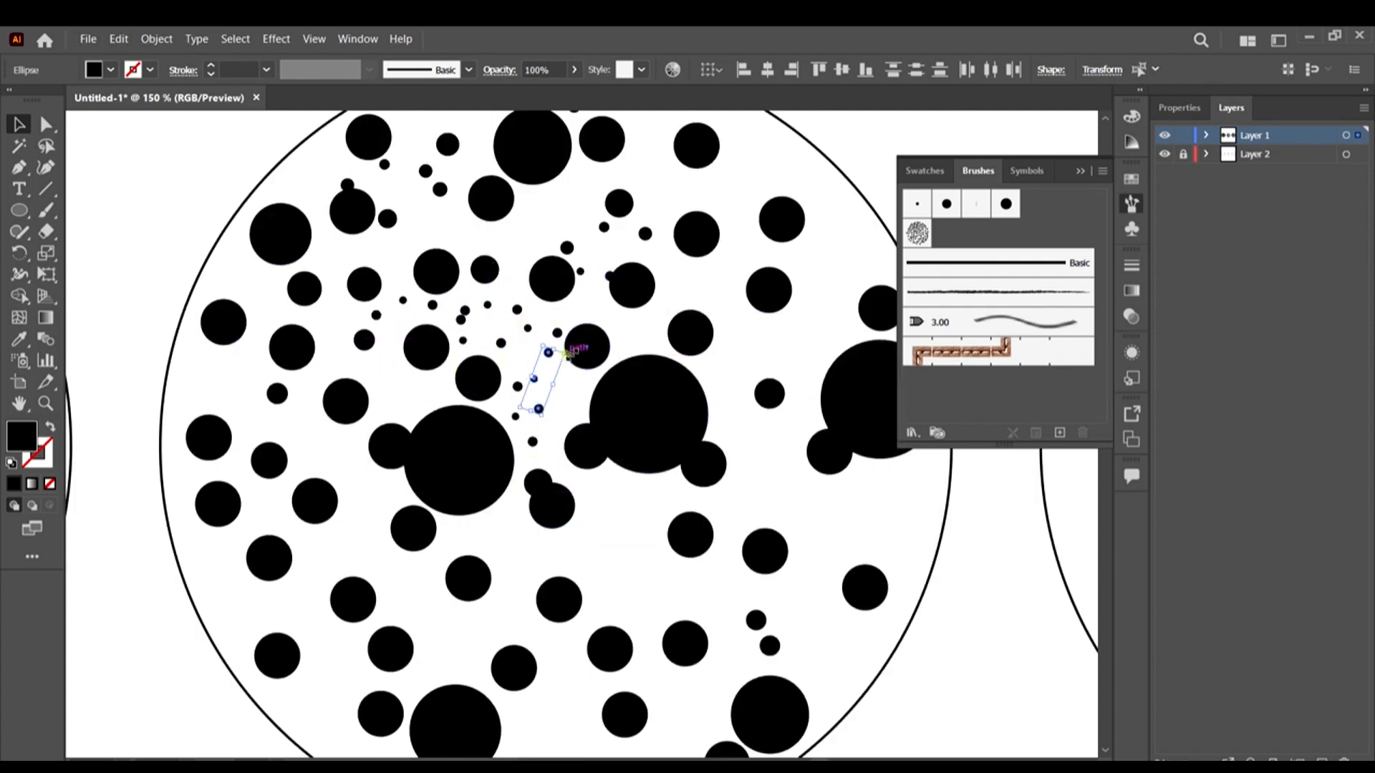
# Rearrange the copied small dots and place another small-dot cluster above the third circle's center
pyautogui.moveTo(565, 353); pyautogui.dragTo(588, 326)
pyautogui.click(696, 235)
pyautogui.click(782, 219)
pyautogui.moveTo(719, 211); pyautogui.dragTo(770, 230)
pyautogui.scroll(-2, 443, 322)
pyautogui.moveTo(446, 323); pyautogui.dragTo(415, 222)
pyautogui.hscroll(2, 412, 215)
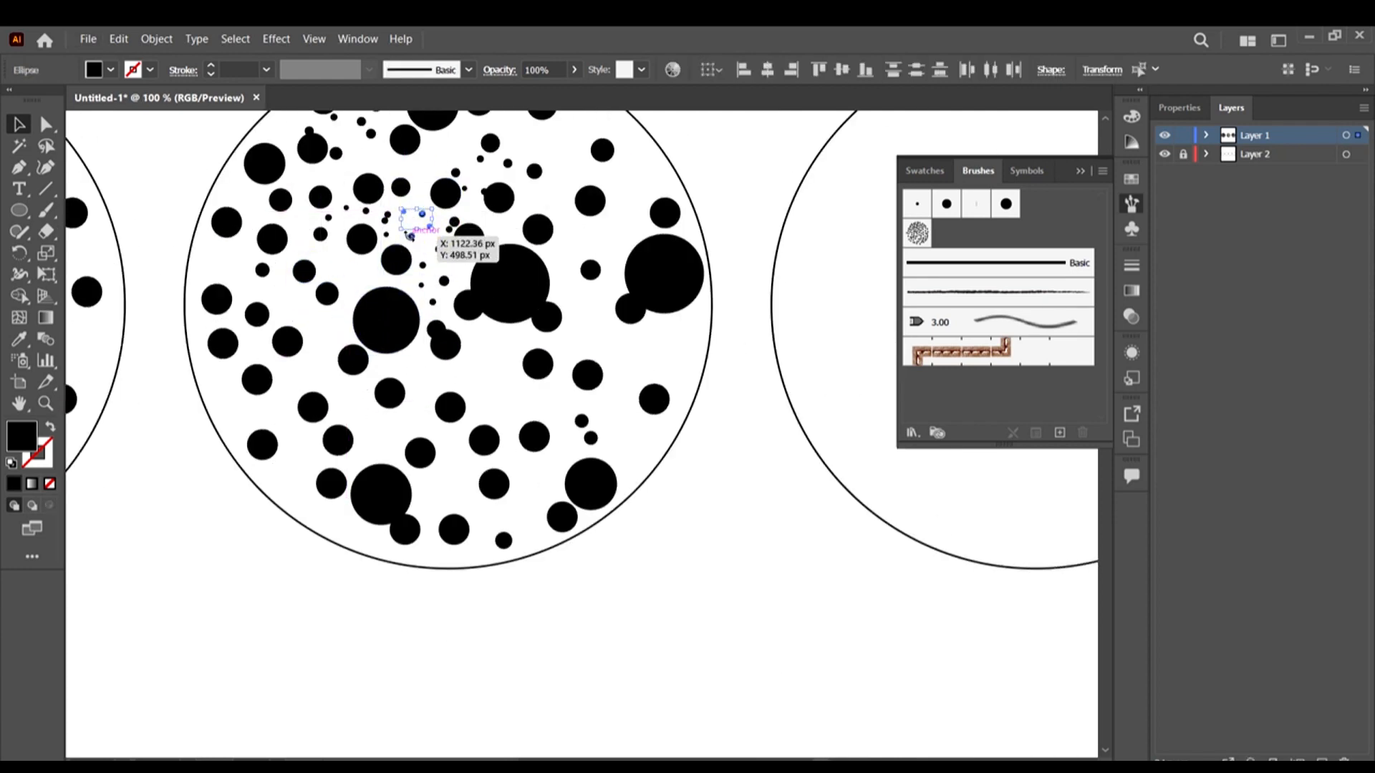
# Place copies of the small dots among the larger dots on the third circle's left side
pyautogui.moveTo(329, 322); pyautogui.dragTo(323, 322)
pyautogui.scroll(-2, 392, 401)
pyautogui.scroll(2, 503, 337)
pyautogui.click(522, 372)
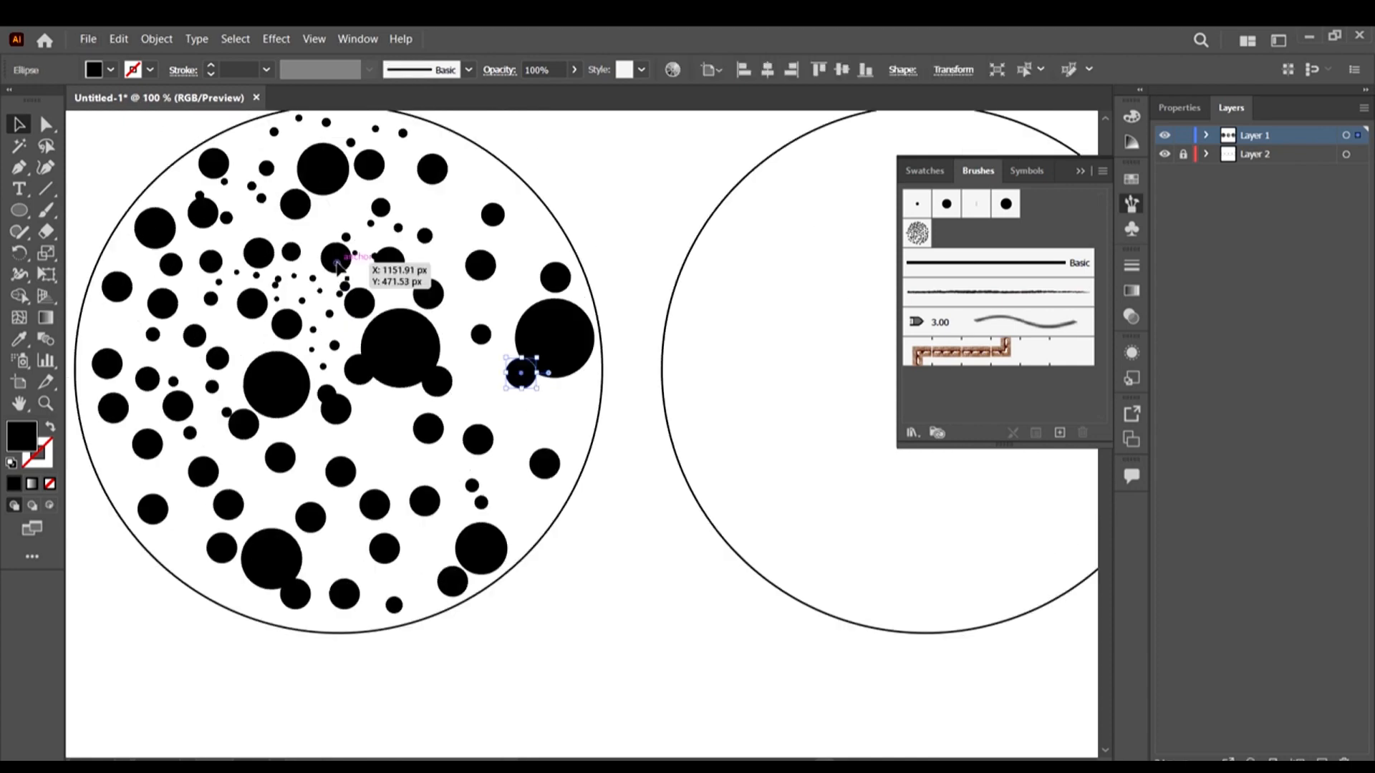
# Copy small-dot clusters into the open areas at the third circle's upper right
pyautogui.scroll(1, 285, 265)
pyautogui.moveTo(268, 274); pyautogui.dragTo(451, 230)
pyautogui.scroll(-1, 302, 305)
pyautogui.scroll(-4, 466, 225)
pyautogui.click(528, 386)
pyautogui.scroll(4, 307, 212)
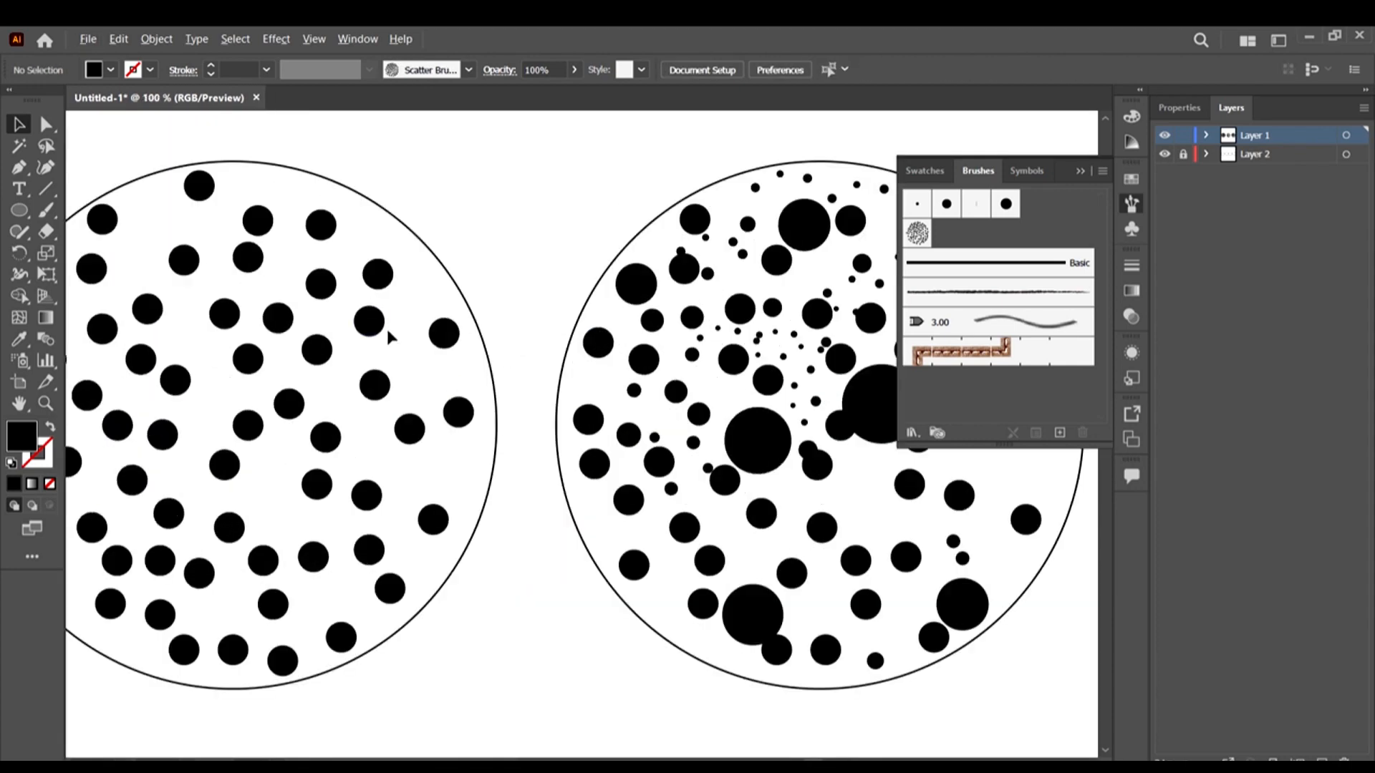
# Reposition several dots in the second circle to even out their spacing
pyautogui.scroll(-1, 151, 566)
pyautogui.hscroll(-2, 228, 566)
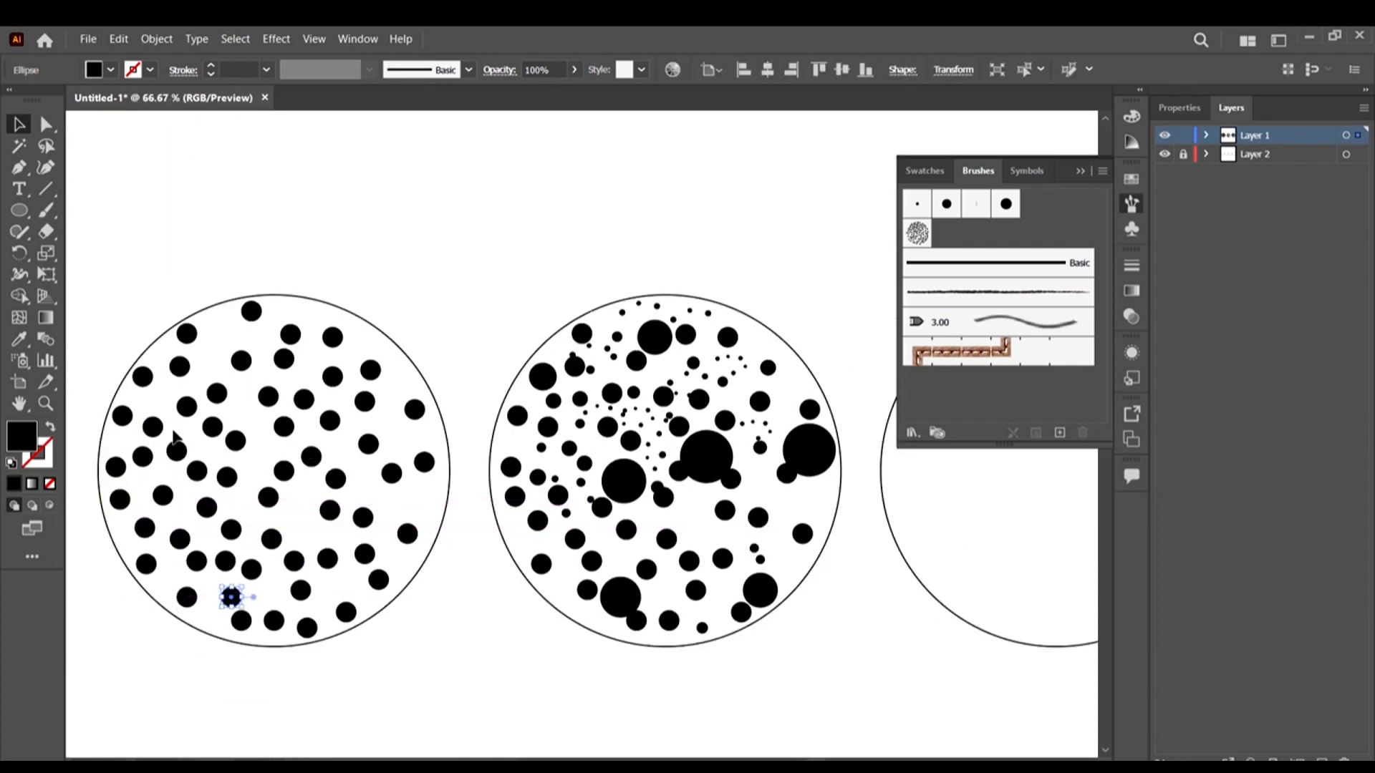
pyautogui.moveTo(381, 411); pyautogui.dragTo(384, 410)
pyautogui.moveTo(370, 371)
pyautogui.mouseDown()
pyautogui.moveTo(373, 357)
pyautogui.moveTo(346, 376)
pyautogui.mouseUp()
pyautogui.scroll(-1, 346, 376)
pyautogui.moveTo(268, 462); pyautogui.dragTo(297, 475)
# Shrink the large dot at the third circle's right edge slightly and add small dots below it
pyautogui.hscroll(5, 429, 422)
pyautogui.scroll(1, 630, 459)
pyautogui.click(660, 396)
pyautogui.keyDown('alt'); pyautogui.keyDown('shift'); pyautogui.moveTo(679, 353); pyautogui.dragTo(673, 359); pyautogui.keyUp('shift'); pyautogui.keyUp('alt')
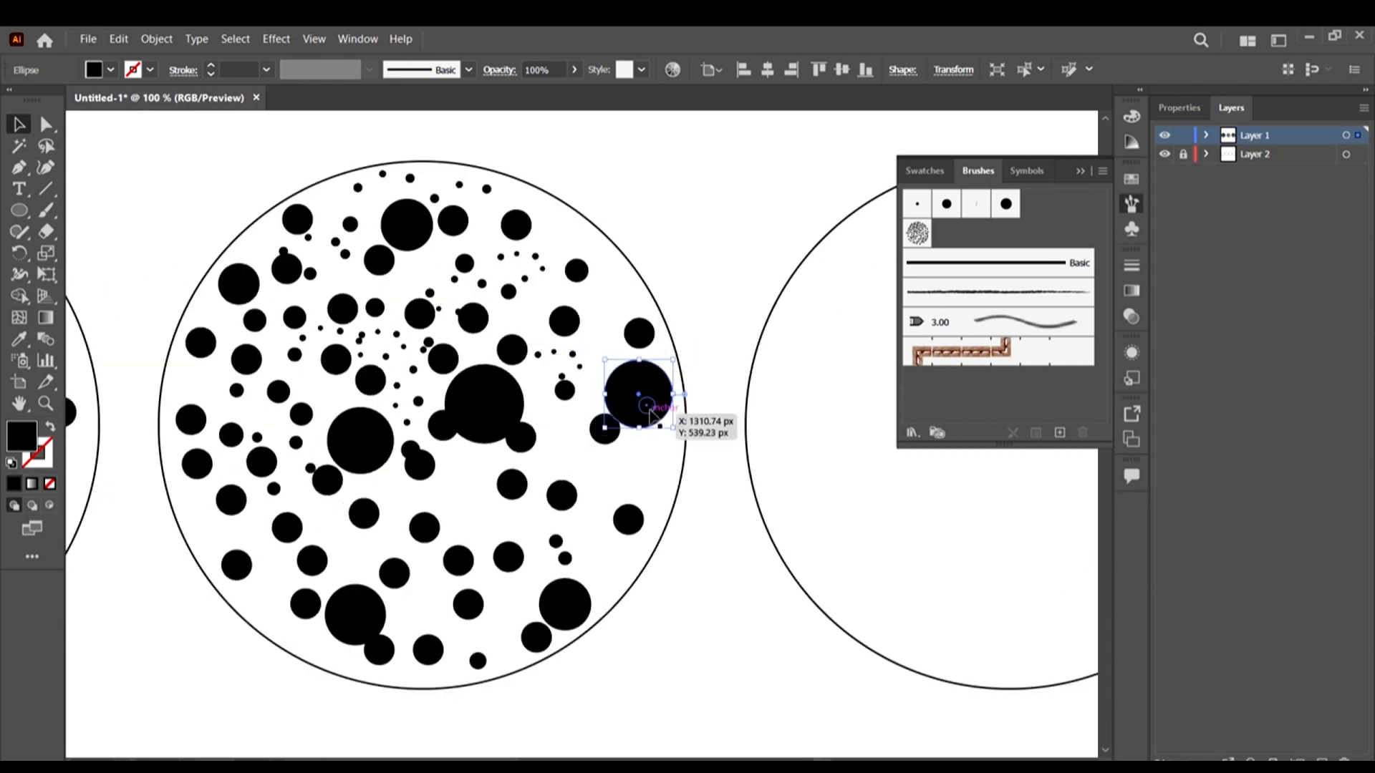
pyautogui.scroll(-2, 604, 486)
pyautogui.scroll(1, 593, 497)
# Duplicate clusters of small dots into the empty area just below the third circle's center
pyautogui.click(452, 390)
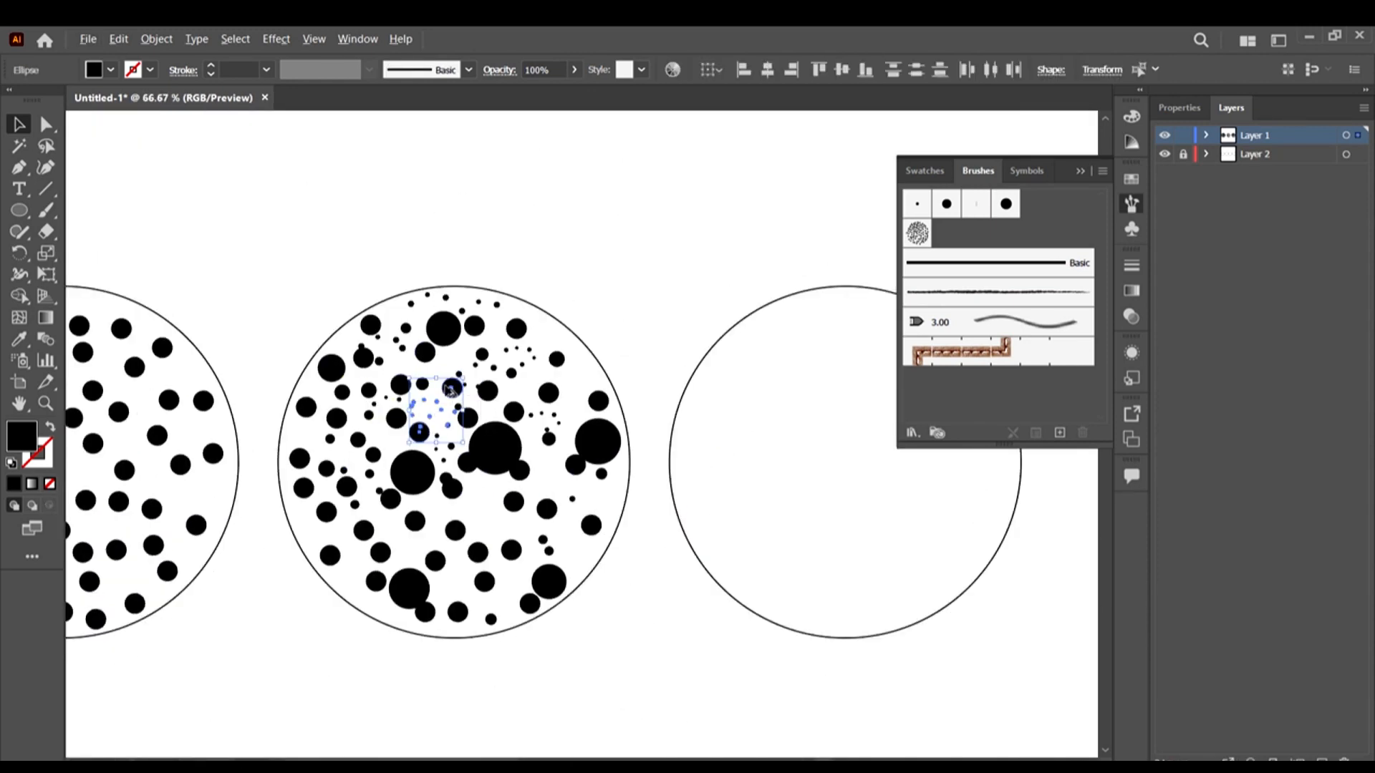
pyautogui.click(586, 586)
pyautogui.scroll(6, 473, 506)
pyautogui.moveTo(549, 420); pyautogui.dragTo(387, 494)
pyautogui.keyDown('alt'); pyautogui.moveTo(408, 458); pyautogui.dragTo(489, 489); pyautogui.keyUp('alt')
pyautogui.keyDown('alt'); pyautogui.moveTo(489, 490); pyautogui.dragTo(544, 432); pyautogui.keyUp('alt')
# Distribute more small and medium dot copies through the remaining gaps in the third circle's center and lower left
pyautogui.moveTo(662, 485); pyautogui.dragTo(484, 554)
pyautogui.moveTo(596, 398); pyautogui.dragTo(227, 504)
pyautogui.hscroll(-3, 384, 531)
pyautogui.keyDown('shift'); pyautogui.click(585, 568); pyautogui.keyUp('shift')
pyautogui.keyDown('alt'); pyautogui.moveTo(585, 567); pyautogui.dragTo(679, 472); pyautogui.keyUp('alt')
pyautogui.scroll(-4, 604, 517)
pyautogui.moveTo(399, 429); pyautogui.dragTo(407, 478)
pyautogui.scroll(3, 407, 479)
pyautogui.hscroll(-2, 393, 435)
pyautogui.moveTo(511, 326); pyautogui.dragTo(309, 398)
# Adjust individual dots in the third circle's lower center and clear the selection
pyautogui.scroll(-3, 407, 461)
pyautogui.click(451, 479)
pyautogui.scroll(3, 375, 460)
pyautogui.click(389, 445)
pyautogui.click(337, 393)
pyautogui.scroll(-6, 394, 403)
pyautogui.scroll(3, 423, 314)
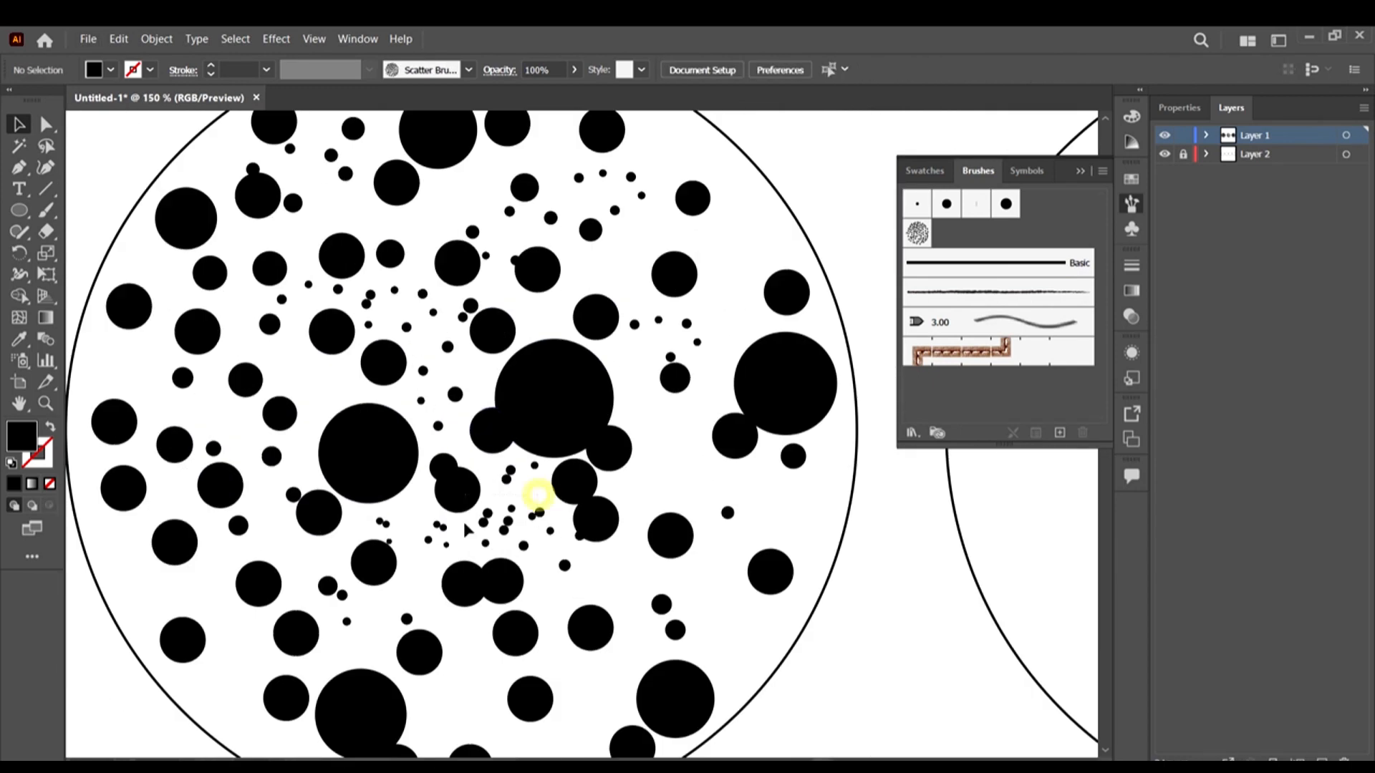
# Copy a cluster of small dots to the third circle's right side and upper right, and enlarge a dot at its upper left
pyautogui.moveTo(541, 496); pyautogui.dragTo(492, 547)
pyautogui.keyDown('alt'); pyautogui.moveTo(506, 522); pyautogui.dragTo(655, 462); pyautogui.keyUp('alt')
pyautogui.keyDown('alt'); pyautogui.moveTo(655, 462); pyautogui.dragTo(740, 245); pyautogui.keyUp('alt')
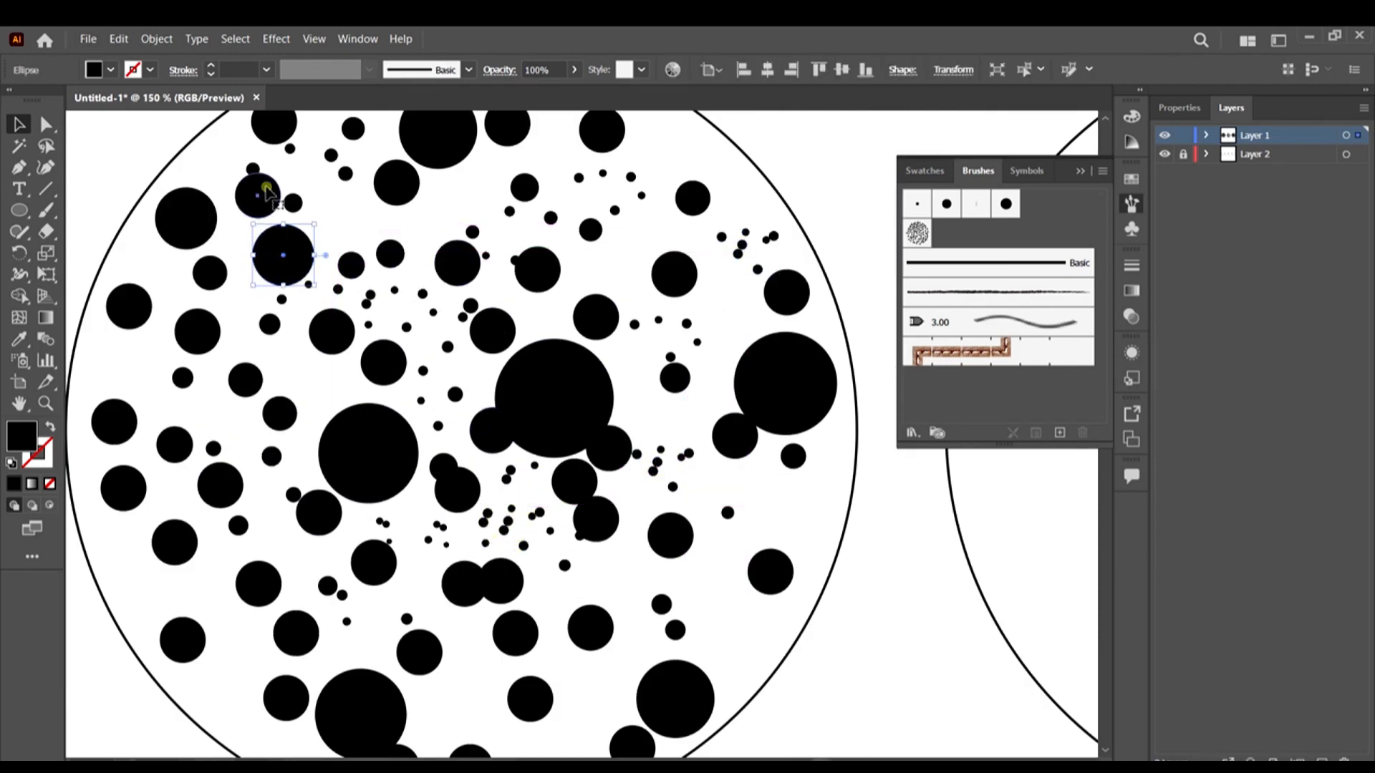
# Hide Layer 2 with the guide circles to review the three dot patterns, and show it again
pyautogui.scroll(-3, 551, 335)
pyautogui.click(1165, 154)
pyautogui.scroll(-1, 803, 408)
pyautogui.click(803, 412)
pyautogui.moveTo(804, 408); pyautogui.dragTo(717, 494)
pyautogui.click(1164, 154)
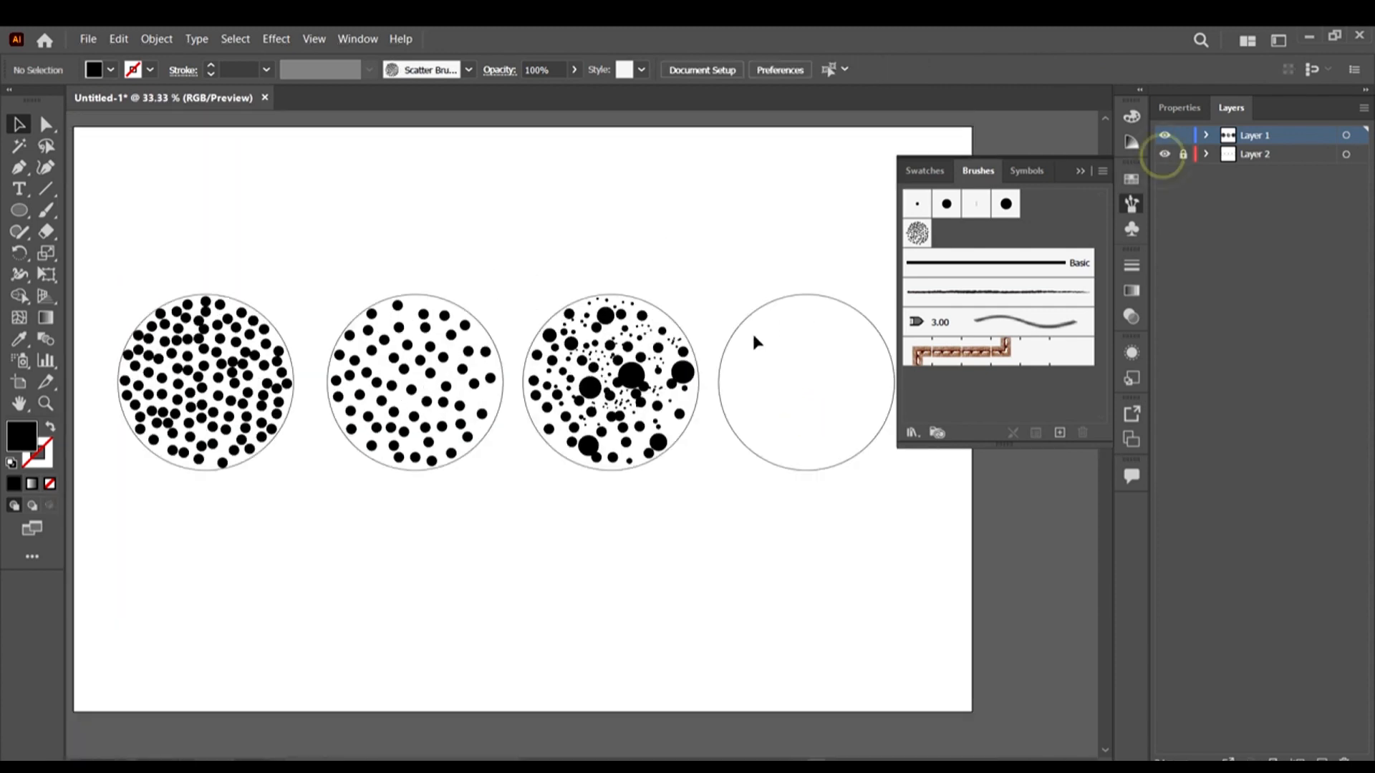
# Reposition individual dots along the upper left, right edge and lower center of the second circle for even spacing
pyautogui.scroll(2, 512, 307)
pyautogui.moveTo(249, 542); pyautogui.dragTo(454, 354)
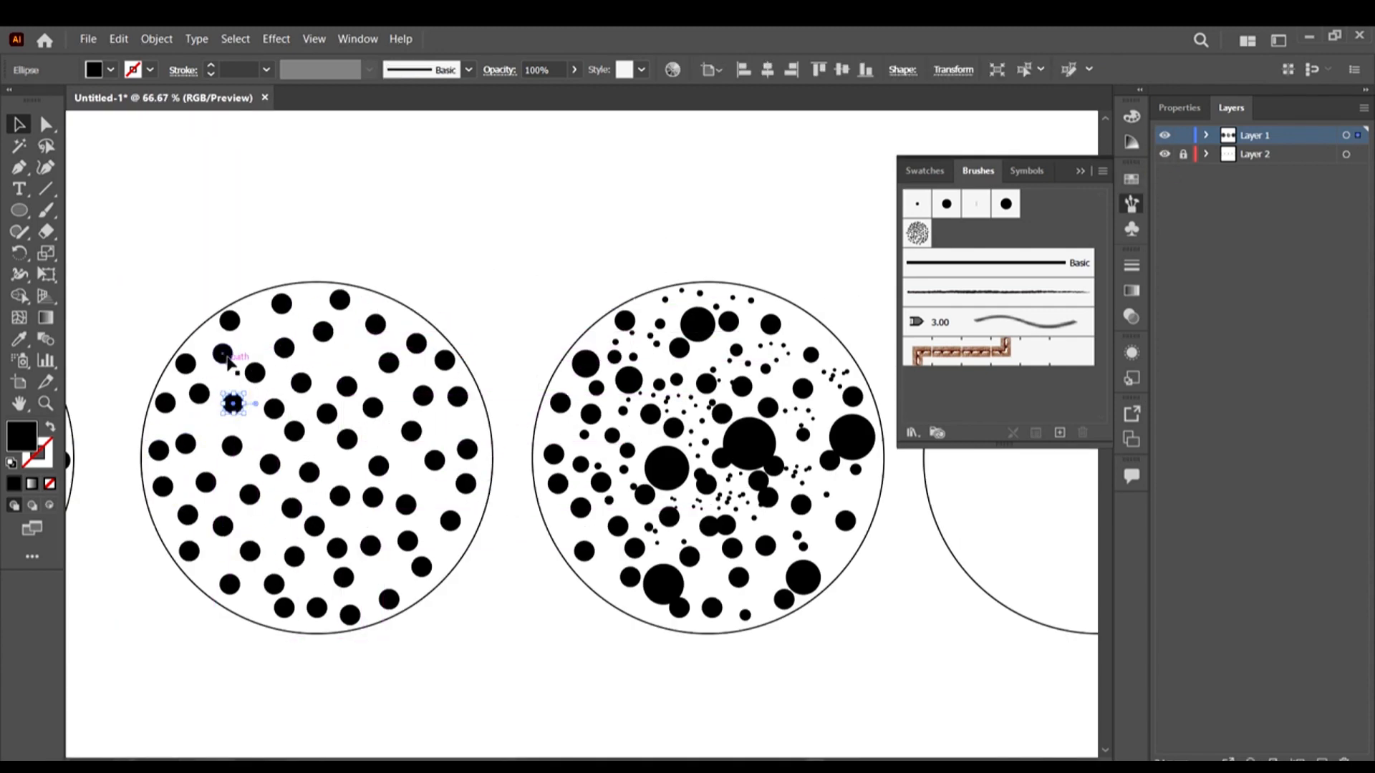
pyautogui.moveTo(178, 476); pyautogui.dragTo(172, 478)
pyautogui.moveTo(328, 332)
pyautogui.mouseDown()
pyautogui.moveTo(346, 344)
pyautogui.moveTo(332, 307)
pyautogui.mouseUp()
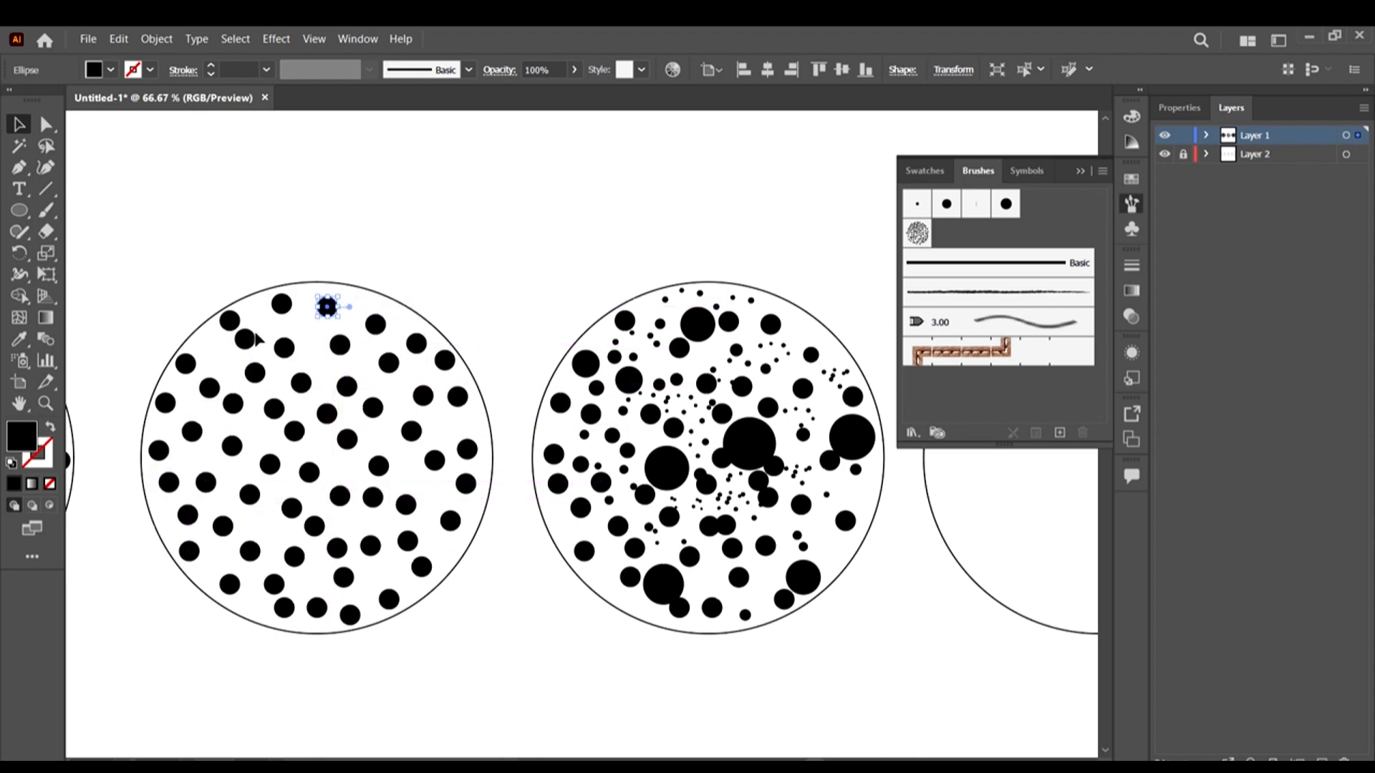
pyautogui.moveTo(250, 338); pyautogui.dragTo(362, 302)
pyautogui.moveTo(280, 341); pyautogui.dragTo(247, 333)
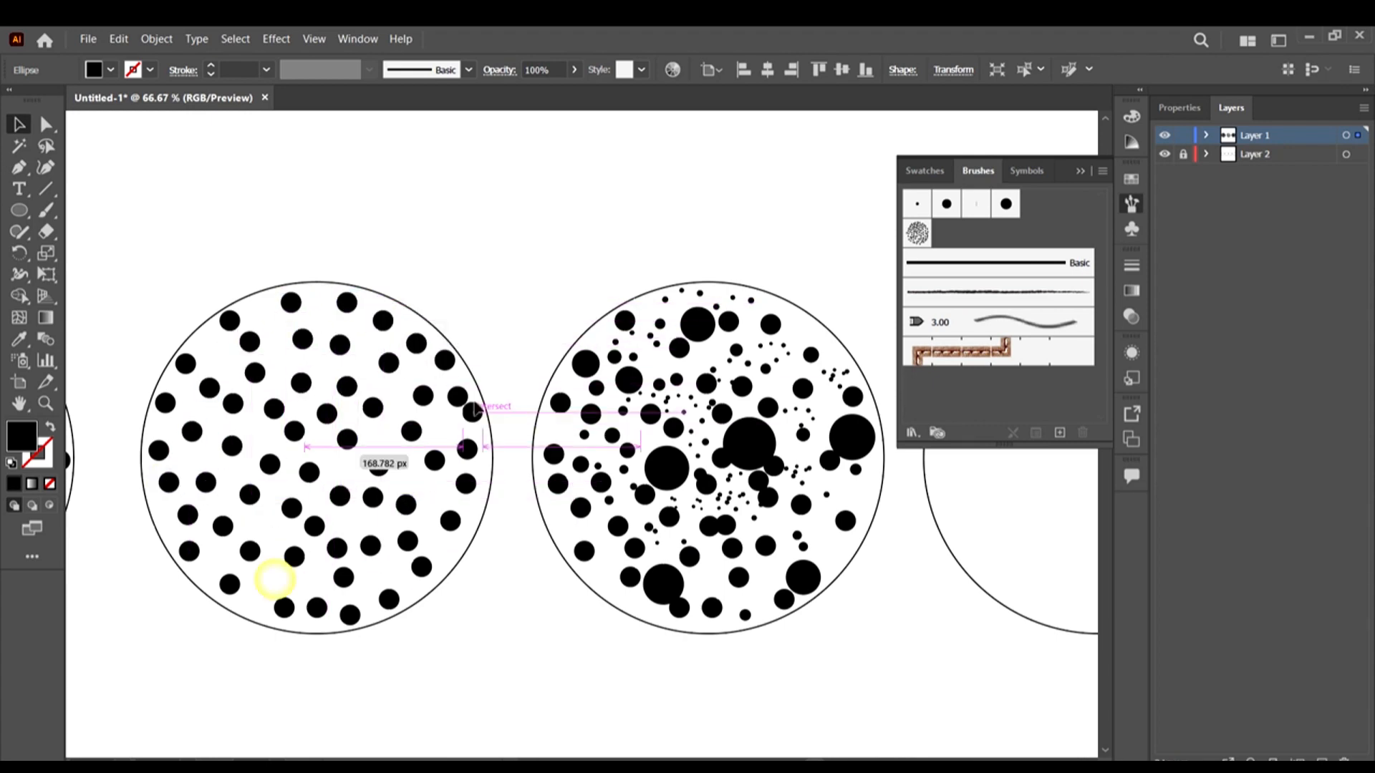
pyautogui.moveTo(473, 410); pyautogui.dragTo(444, 421)
pyautogui.moveTo(411, 431); pyautogui.dragTo(403, 430)
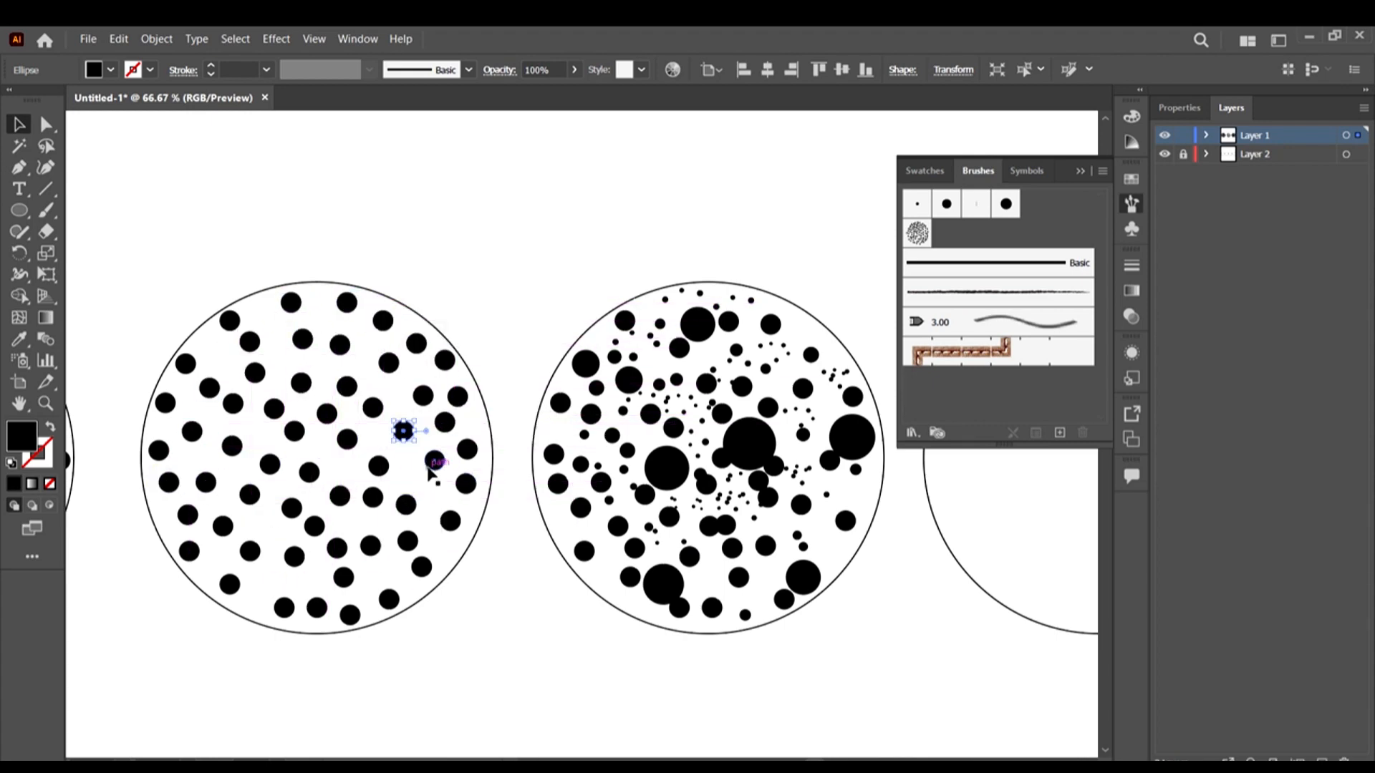
pyautogui.moveTo(282, 571); pyautogui.dragTo(280, 570)
pyautogui.moveTo(314, 526); pyautogui.dragTo(323, 531)
# Check the whole row of dot patterns with the Layer 2 guides hidden, and restore the guides
pyautogui.scroll(-4, 309, 372)
pyautogui.click(351, 548)
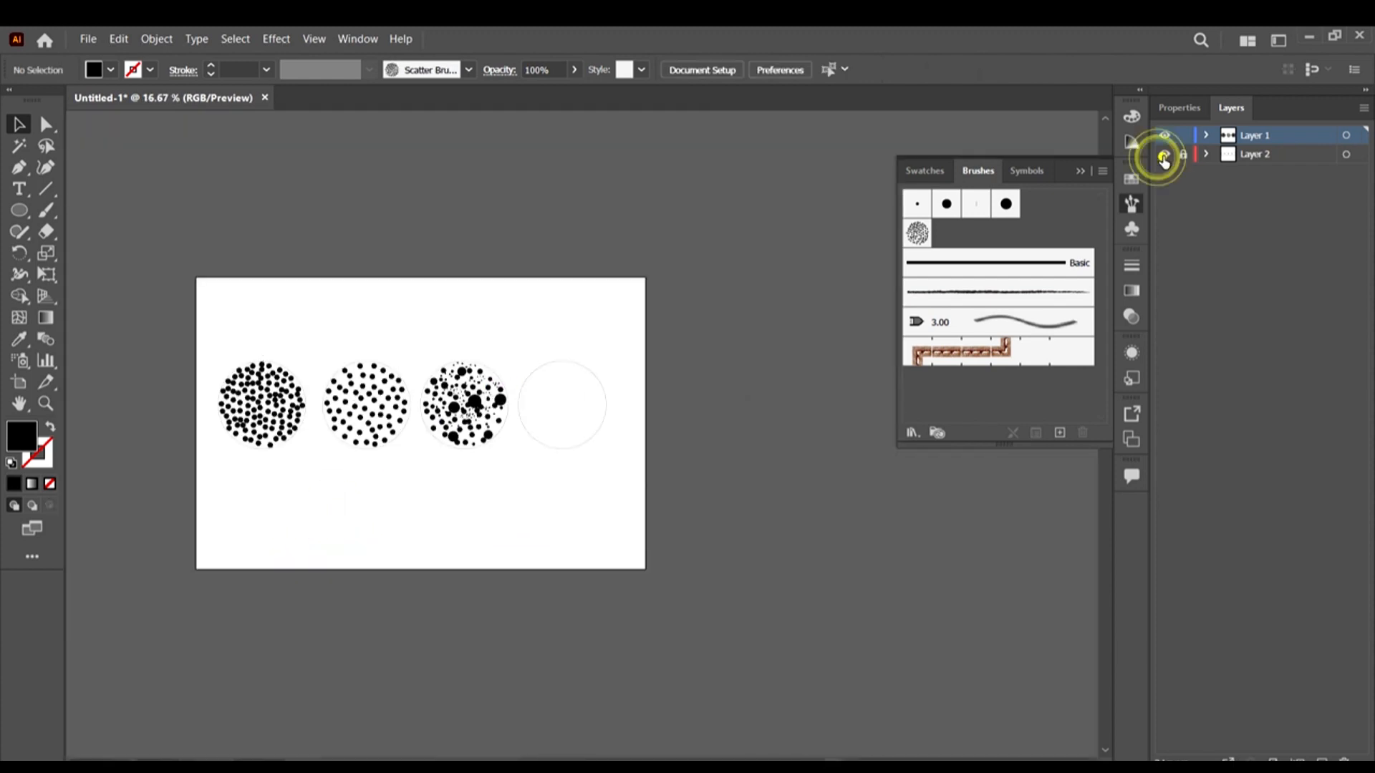
pyautogui.click(1164, 154)
pyautogui.click(1164, 154)
# Move and copy individual dots into the remaining gaps in the first circle's center, top and lower left
pyautogui.scroll(3, 254, 406)
pyautogui.scroll(2, 233, 327)
pyautogui.moveTo(356, 348); pyautogui.dragTo(333, 368)
pyautogui.moveTo(334, 368); pyautogui.dragTo(376, 453)
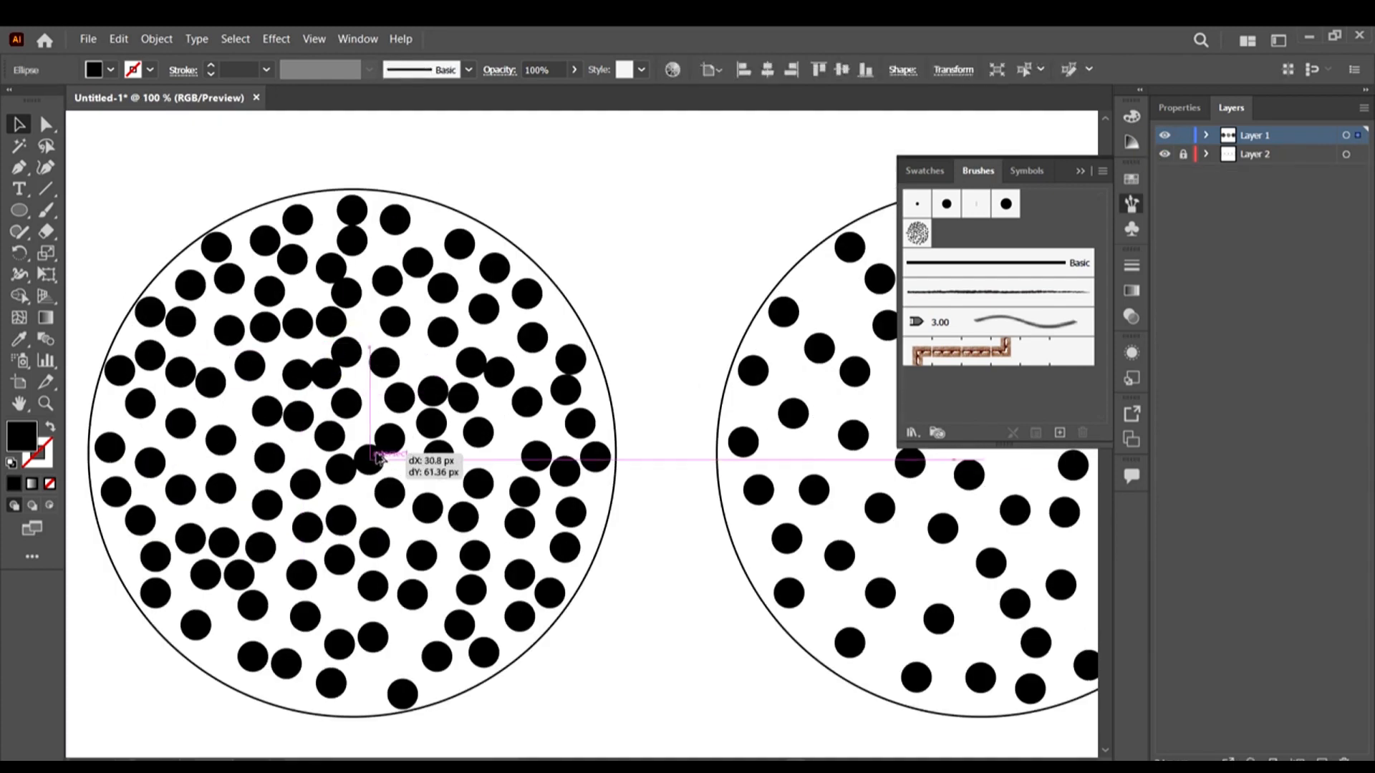
pyautogui.moveTo(191, 634); pyautogui.dragTo(218, 609)
pyautogui.moveTo(218, 609); pyautogui.dragTo(219, 655)
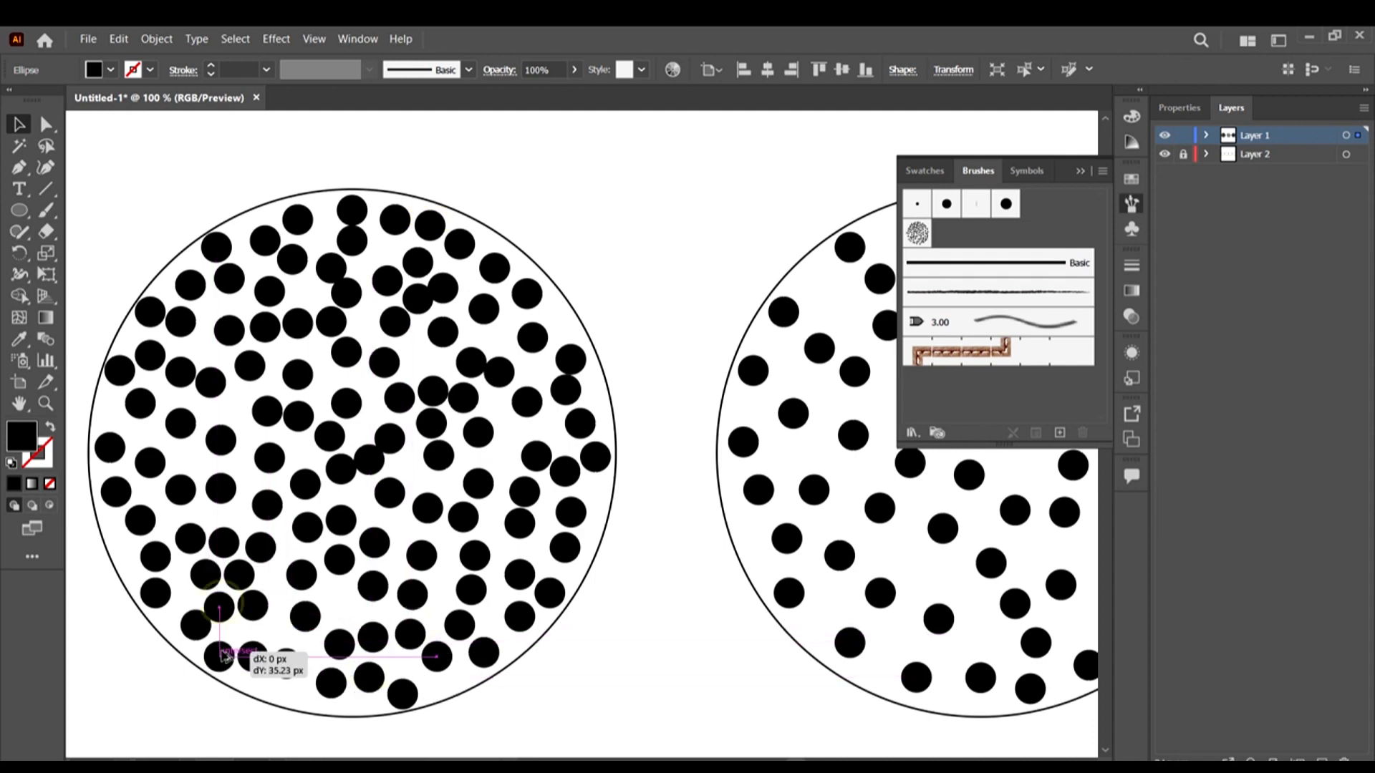
pyautogui.click(161, 415)
pyautogui.moveTo(141, 403); pyautogui.dragTo(187, 379)
# Copy small-dot clusters into the gaps on the third circle's right and lower right side
pyautogui.scroll(-4, 188, 379)
pyautogui.click(532, 407)
pyautogui.scroll(3, 532, 407)
pyautogui.scroll(2, 532, 407)
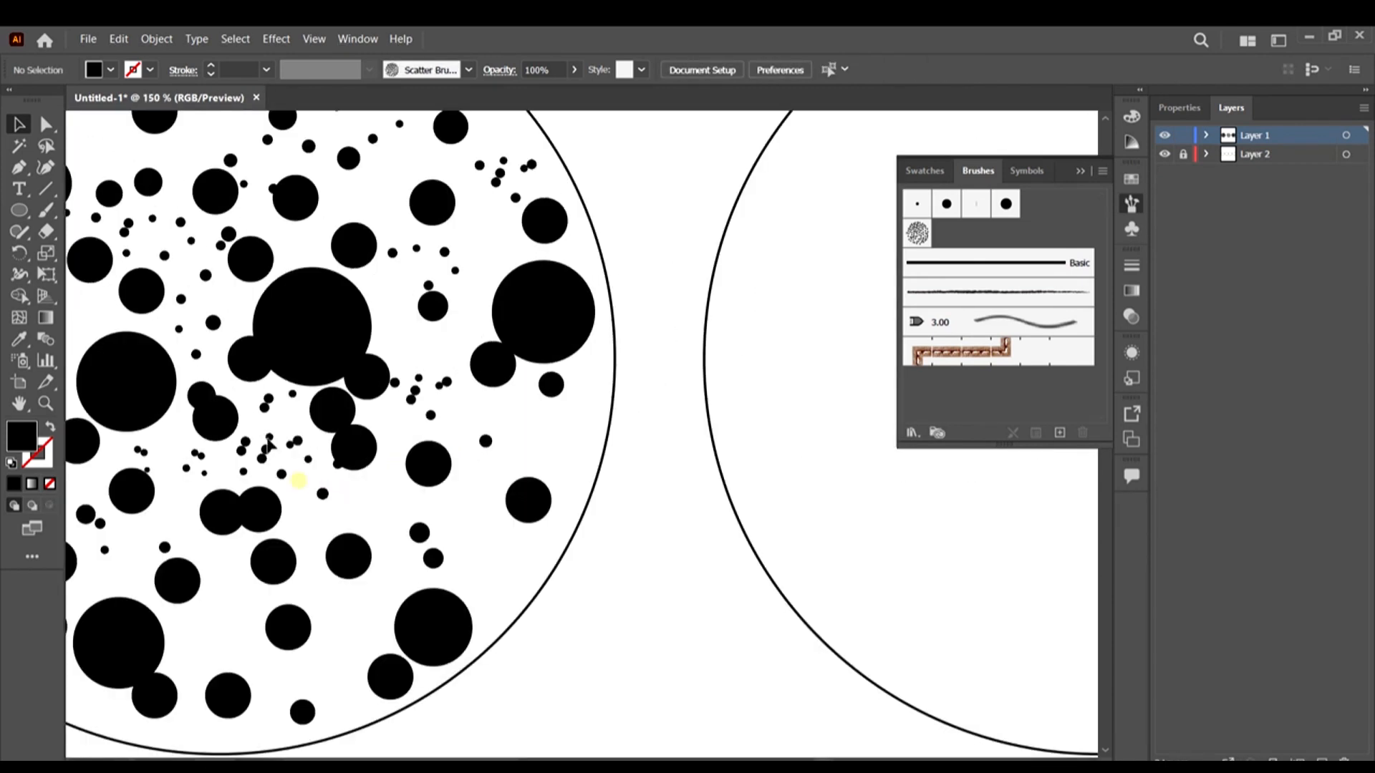
pyautogui.moveTo(459, 365); pyautogui.dragTo(414, 419)
pyautogui.moveTo(430, 414)
pyautogui.mouseDown()
pyautogui.moveTo(508, 454)
pyautogui.moveTo(438, 390)
pyautogui.mouseUp()
pyautogui.scroll(-1, 505, 469)
pyautogui.moveTo(456, 465); pyautogui.dragTo(336, 253)
pyautogui.moveTo(376, 214); pyautogui.dragTo(440, 258)
pyautogui.moveTo(401, 260); pyautogui.dragTo(579, 450)
# Duplicate clusters of small and medium dots across the third circle's left side and lower center
pyautogui.hotkey('ctrl', 'v')
pyautogui.hscroll(-3, 130, 307)
pyautogui.moveTo(762, 451); pyautogui.dragTo(370, 386)
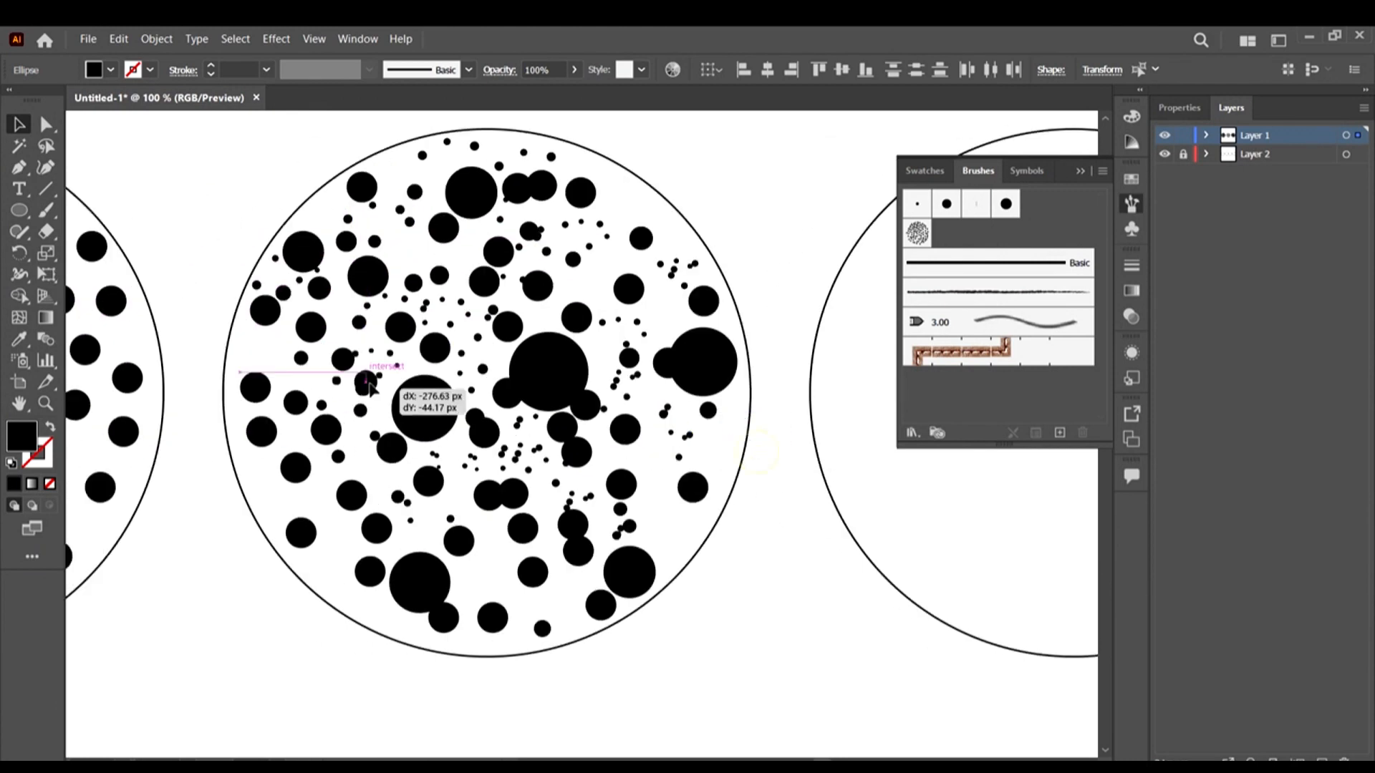
pyautogui.moveTo(579, 451); pyautogui.dragTo(446, 454)
pyautogui.moveTo(483, 414); pyautogui.dragTo(495, 382)
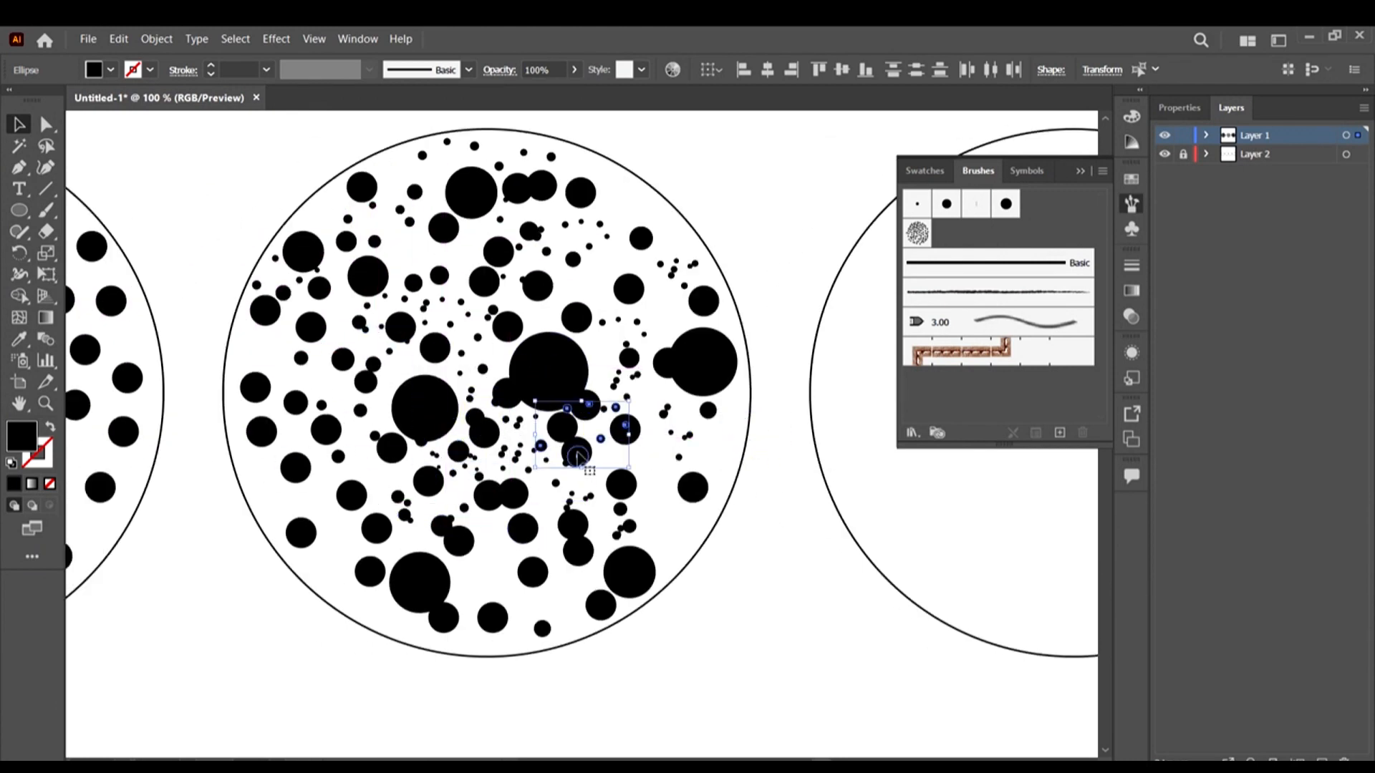
pyautogui.scroll(1, 461, 501)
pyautogui.hotkey('ctrl', 'v')
pyautogui.moveTo(578, 457); pyautogui.dragTo(205, 389)
pyautogui.moveTo(283, 307); pyautogui.dragTo(318, 281)
pyautogui.moveTo(638, 459); pyautogui.dragTo(638, 442)
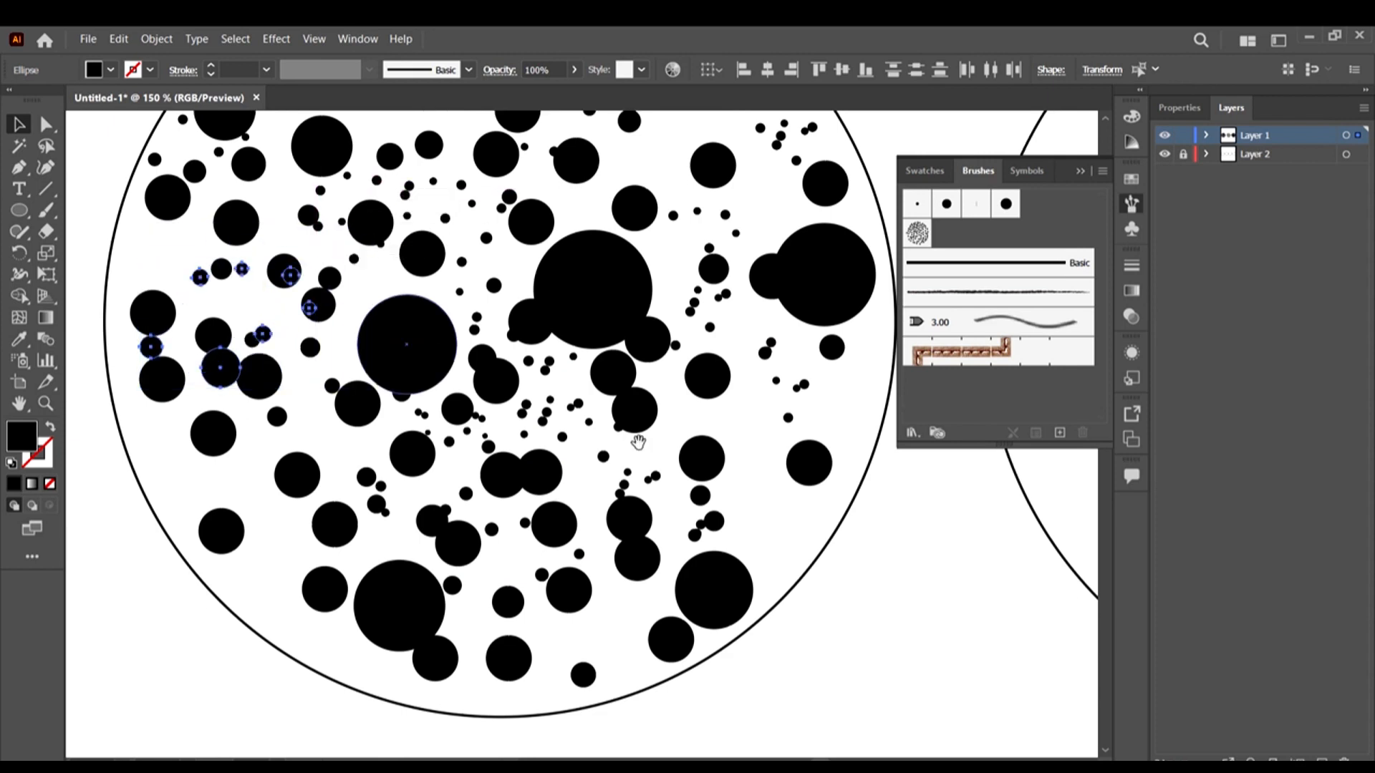
# Shrink the large dot near the third circle's center and adjust the dot beside the large one at the right edge
pyautogui.click(601, 315)
pyautogui.moveTo(533, 349); pyautogui.dragTo(553, 329)
pyautogui.moveTo(602, 287); pyautogui.dragTo(598, 282)
pyautogui.scroll(-2, 589, 481)
pyautogui.click(725, 491)
pyautogui.scroll(1, 718, 395)
pyautogui.moveTo(692, 402); pyautogui.dragTo(702, 409)
pyautogui.click(655, 393)
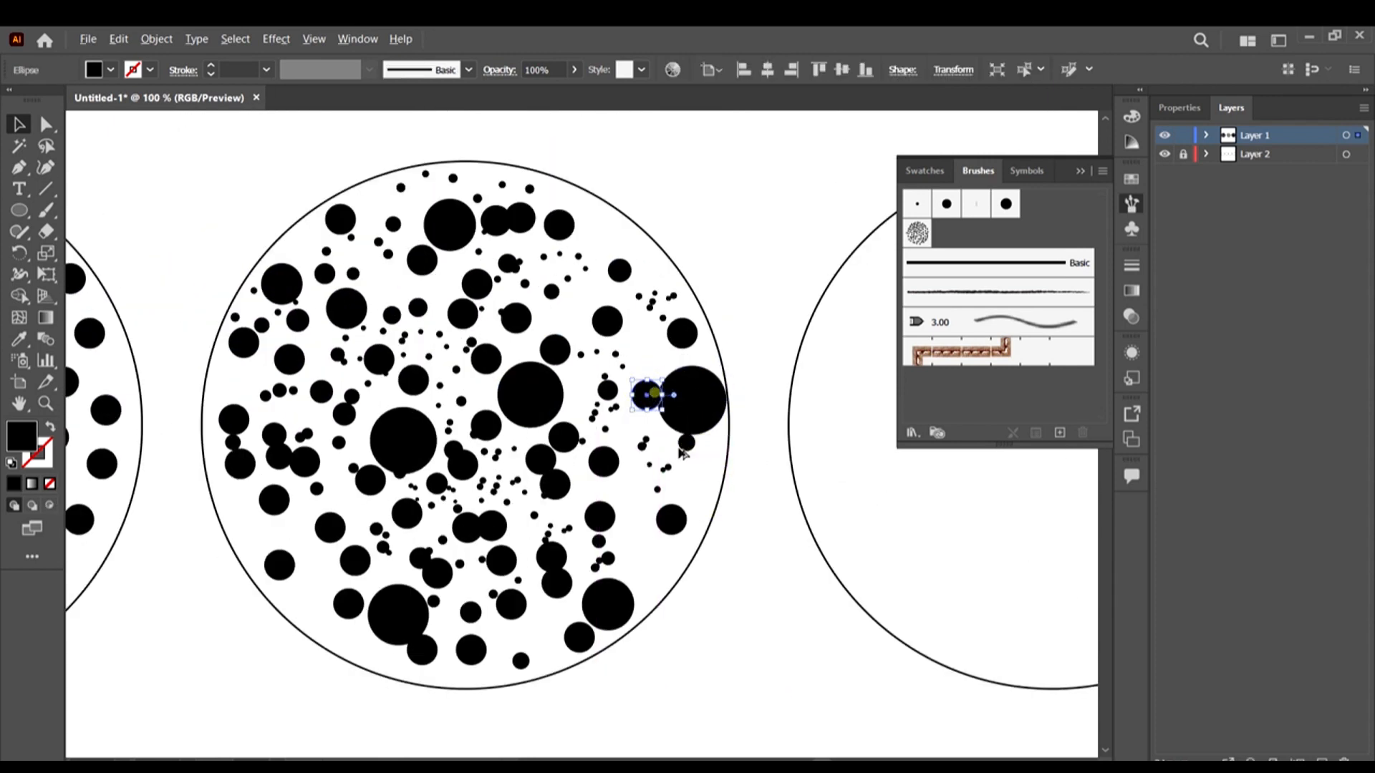
# Copy groups of dots into the third circle's upper half and right side, and delete the unwanted selection
pyautogui.moveTo(565, 363); pyautogui.dragTo(568, 357)
pyautogui.click(672, 206)
pyautogui.moveTo(571, 306); pyautogui.dragTo(670, 394)
pyautogui.hotkey('ctrl', '=')
pyautogui.moveTo(452, 465); pyautogui.dragTo(546, 402)
pyautogui.moveTo(551, 401); pyautogui.dragTo(794, 356)
pyautogui.moveTo(794, 357); pyautogui.dragTo(527, 188)
pyautogui.moveTo(527, 188); pyautogui.dragTo(648, 140)
pyautogui.press('Delete')
# Spread more small-dot copies through the third circle's upper part and around its large center dot
pyautogui.moveTo(668, 215); pyautogui.dragTo(553, 174)
pyautogui.moveTo(616, 204); pyautogui.dragTo(701, 236)
pyautogui.moveTo(786, 285); pyautogui.dragTo(784, 284)
pyautogui.moveTo(775, 256); pyautogui.dragTo(518, 374)
pyautogui.moveTo(517, 374); pyautogui.dragTo(639, 445)
pyautogui.scroll(-2, 640, 445)
pyautogui.moveTo(639, 362); pyautogui.dragTo(596, 514)
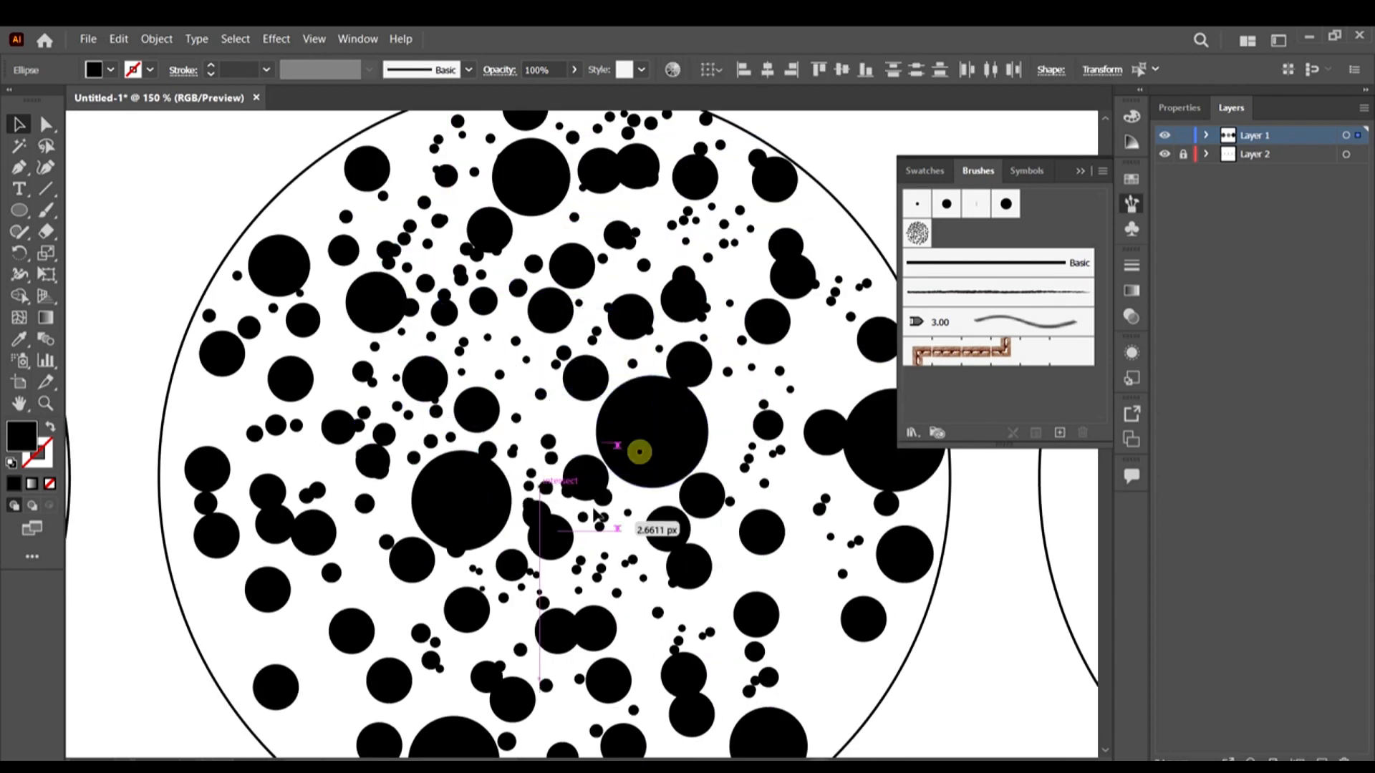
pyautogui.moveTo(607, 431); pyautogui.dragTo(790, 381)
# Place further small-dot copies around the third circle's center, reduce the large center dot again and clear the selection
pyautogui.scroll(-1, 789, 381)
pyautogui.moveTo(788, 315); pyautogui.dragTo(595, 484)
pyautogui.scroll(-1, 595, 484)
pyautogui.scroll(-2, 751, 384)
pyautogui.moveTo(544, 434); pyautogui.dragTo(524, 399)
pyautogui.scroll(-2, 752, 384)
pyautogui.click(537, 400)
pyautogui.scroll(3, 552, 389)
pyautogui.scroll(-2, 518, 431)
pyautogui.click(605, 603)
pyautogui.scroll(-2, 661, 534)
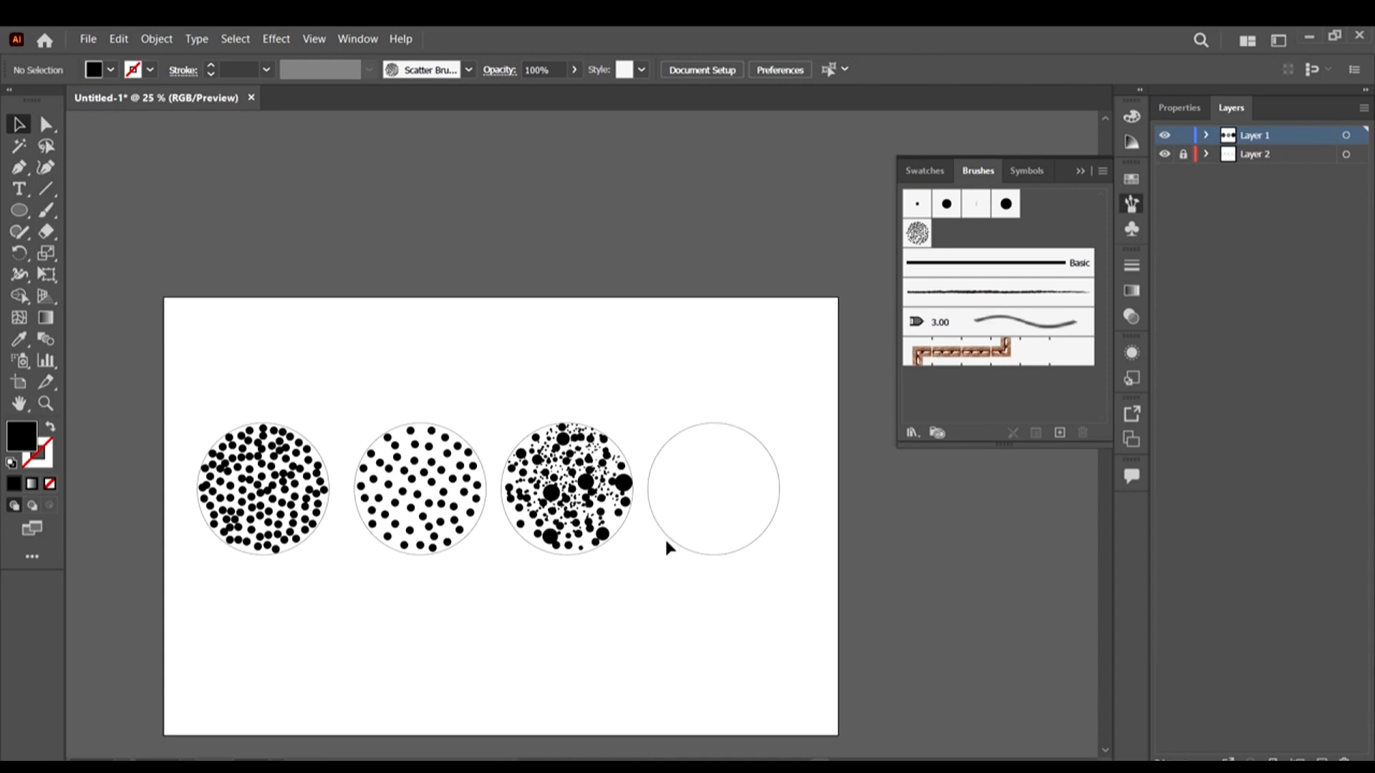
# Build a dense cluster of tiny dots and place it left of the third circle's large center dot
pyautogui.scroll(5, 576, 500)
pyautogui.scroll(-1, 429, 411)
pyautogui.scroll(1, 522, 433)
pyautogui.scroll(2, 402, 297)
pyautogui.moveTo(363, 356)
pyautogui.mouseDown()
pyautogui.moveTo(507, 259)
pyautogui.moveTo(346, 358)
pyautogui.mouseUp()
pyautogui.moveTo(357, 287); pyautogui.dragTo(400, 279)
pyautogui.moveTo(400, 278); pyautogui.dragTo(393, 311)
pyautogui.moveTo(393, 311); pyautogui.dragTo(523, 405)
pyautogui.moveTo(523, 405); pyautogui.dragTo(494, 348)
pyautogui.scroll(-2, 478, 309)
pyautogui.moveTo(570, 432); pyautogui.dragTo(524, 362)
pyautogui.scroll(-1, 472, 301)
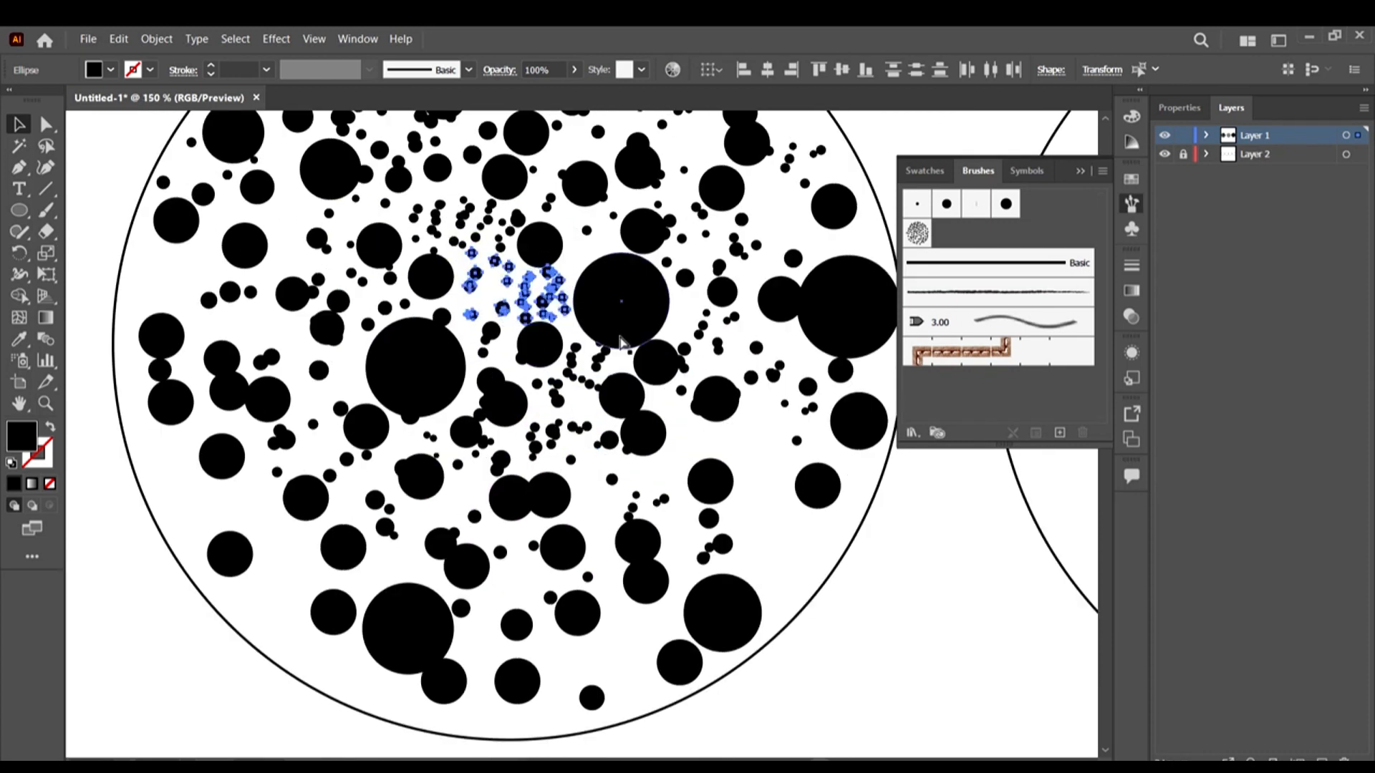
# Duplicate the dense tiny-dot cluster into the third circle's center, lower center and lower left
pyautogui.scroll(-2, 620, 342)
pyautogui.hotkey('ctrl', 'v')
pyautogui.scroll(1, 587, 257)
pyautogui.hotkey('ctrl', 'v')
pyautogui.hotkey('ctrl', 'v')
pyautogui.moveTo(600, 469); pyautogui.dragTo(495, 473)
pyautogui.hotkey('ctrl', 'v')
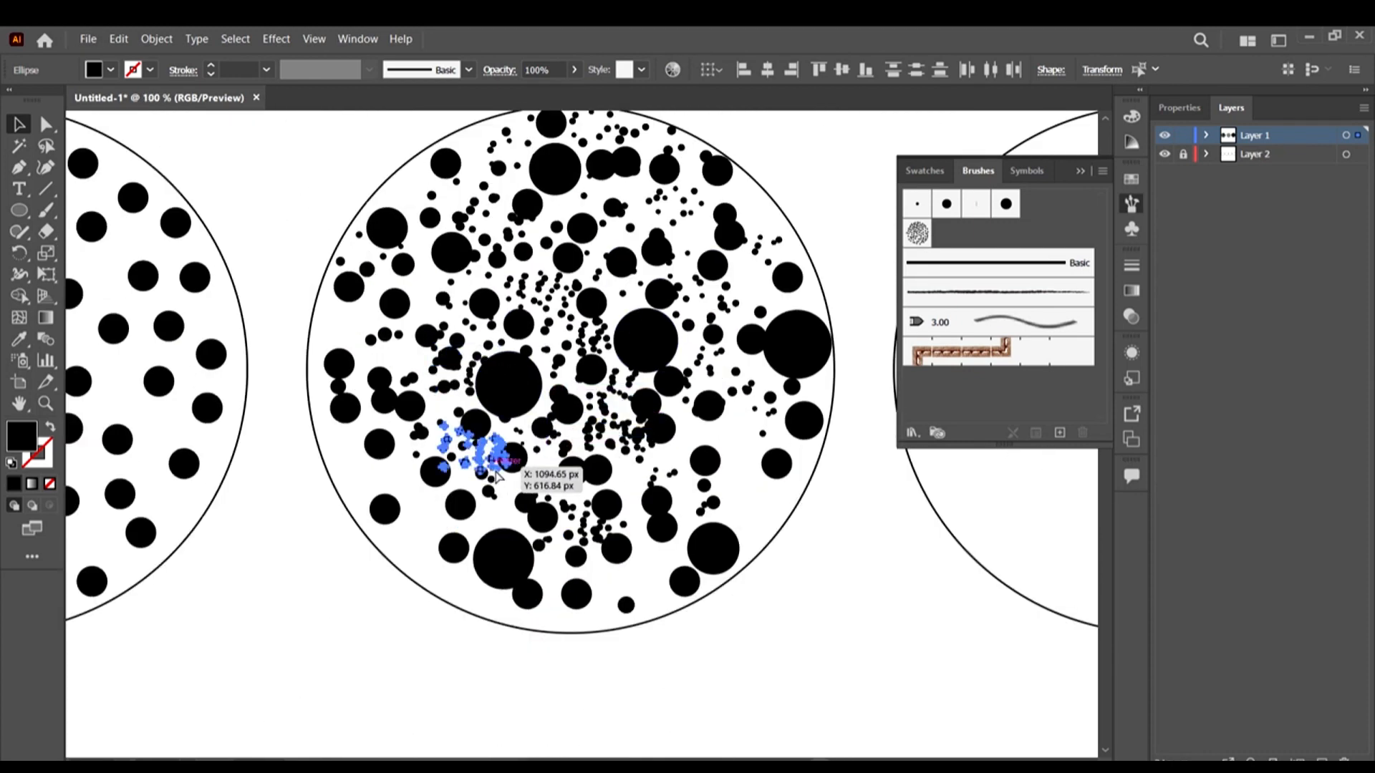
# Place more copies of the tiny-dot cluster in the third circle's upper right, right side and left center
pyautogui.moveTo(630, 276); pyautogui.dragTo(648, 265)
pyautogui.scroll(1, 649, 265)
pyautogui.hotkey('ctrl', 'v')
pyautogui.moveTo(612, 440); pyautogui.dragTo(762, 470)
pyautogui.hotkey('ctrl', 'v')
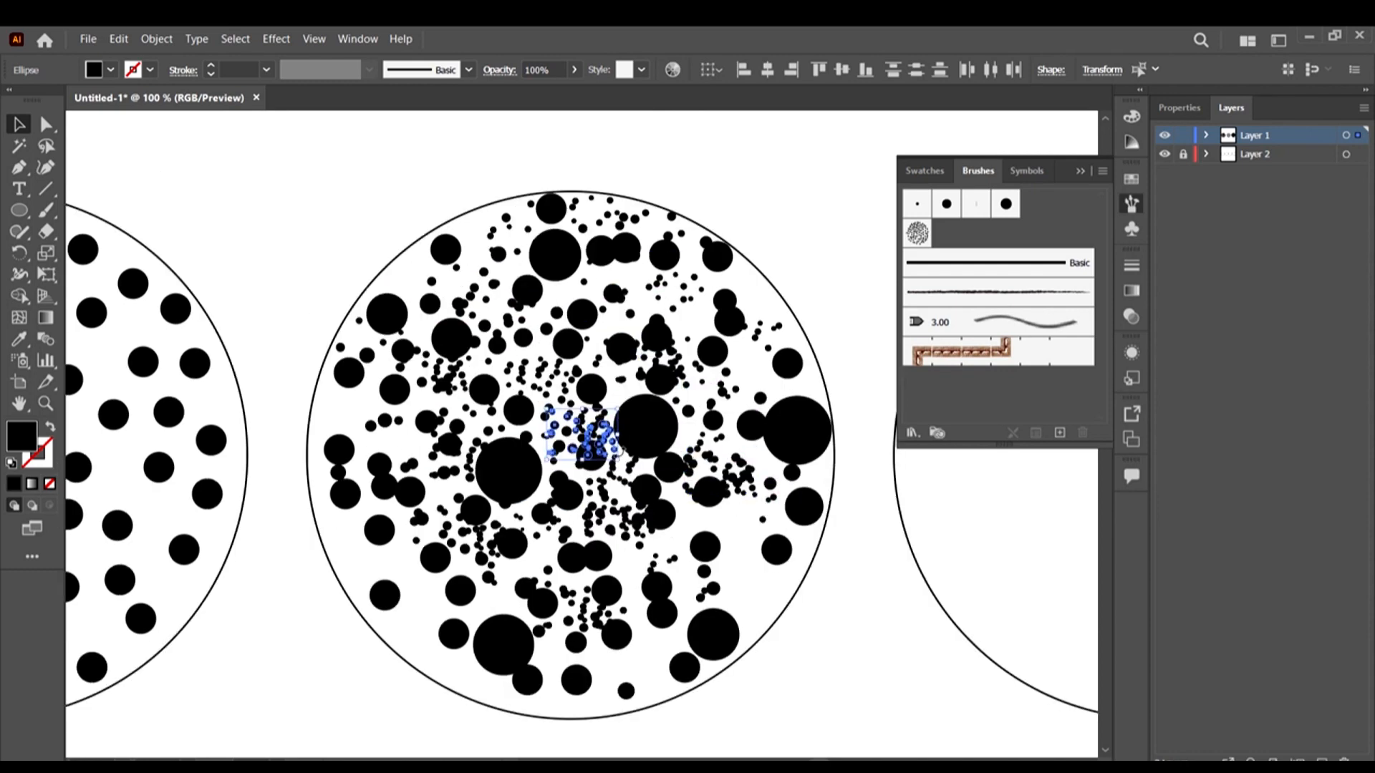
pyautogui.moveTo(593, 439); pyautogui.dragTo(478, 511)
pyautogui.moveTo(497, 345); pyautogui.dragTo(613, 294)
pyautogui.click(620, 274)
pyautogui.scroll(-1, 620, 274)
# Enlarge a dot at the third circle's upper left and arrange medium dots along its left edge
pyautogui.moveTo(546, 406); pyautogui.dragTo(456, 356)
pyautogui.moveTo(475, 373); pyautogui.dragTo(505, 441)
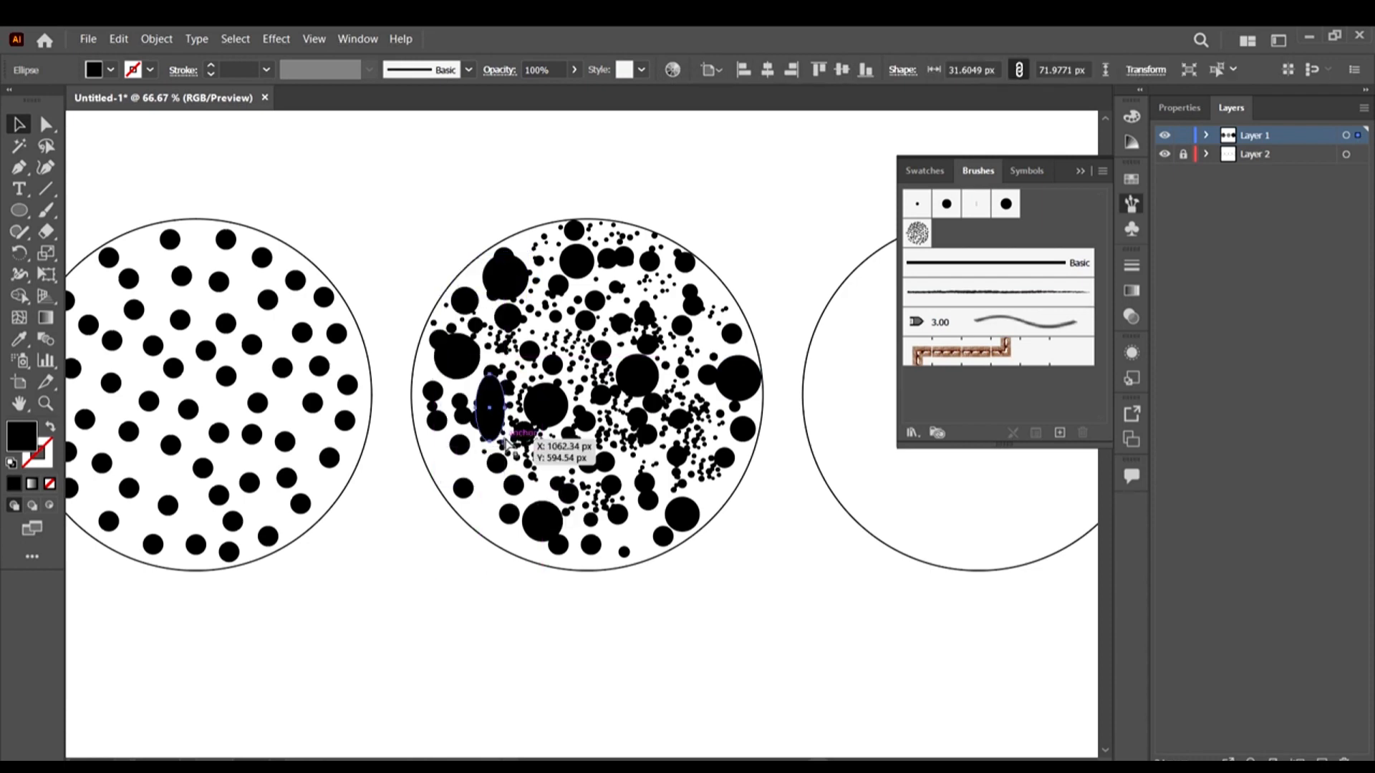
pyautogui.moveTo(466, 351); pyautogui.dragTo(587, 322)
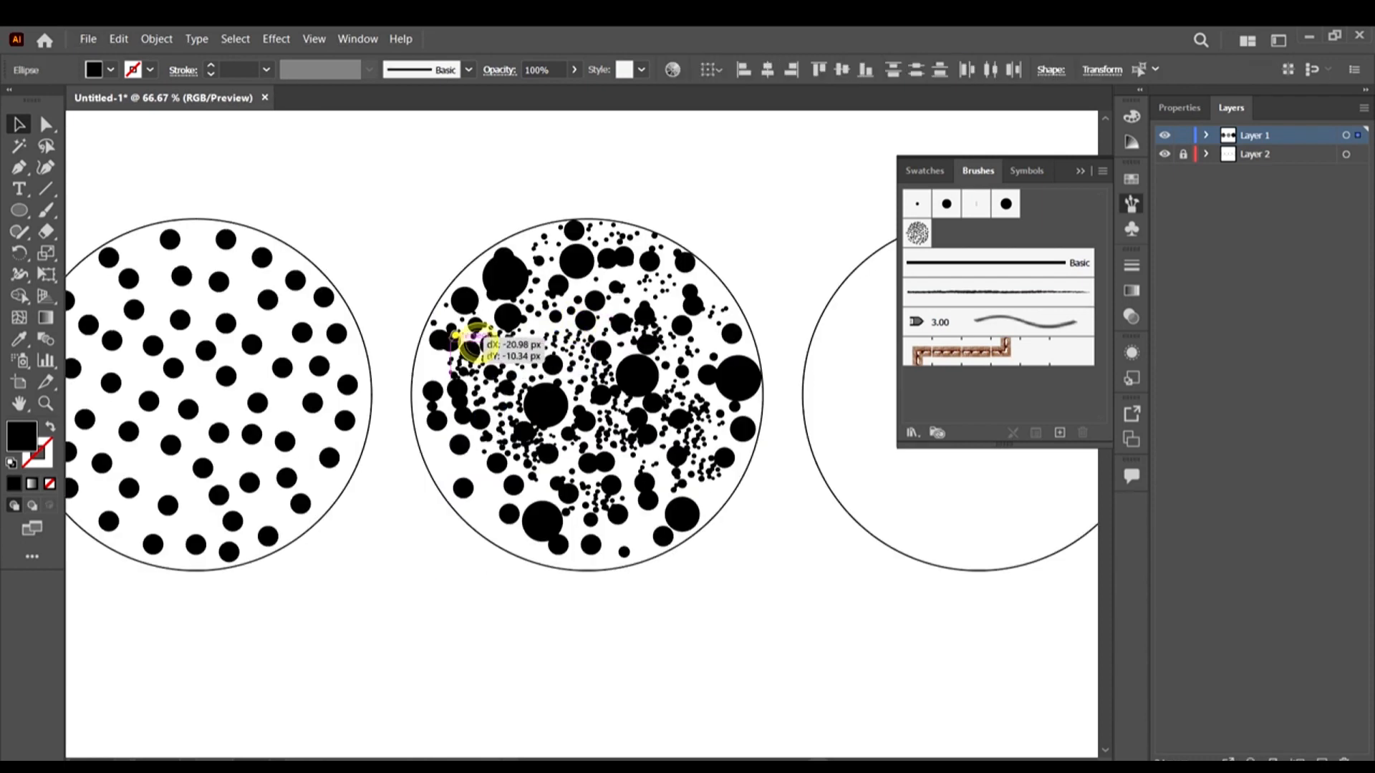
pyautogui.moveTo(457, 346); pyautogui.dragTo(444, 361)
# Copy medium dots and a small-dot cluster into the third circle's left and lower left edge
pyautogui.scroll(2, 534, 467)
pyautogui.moveTo(518, 393); pyautogui.dragTo(301, 419)
pyautogui.click(408, 474)
pyautogui.moveTo(368, 449); pyautogui.dragTo(403, 481)
pyautogui.moveTo(354, 451); pyautogui.dragTo(433, 612)
pyautogui.click(415, 575)
pyautogui.click(445, 616)
# Add small-dot clusters along the third circle's bottom and lower right edge, and clear the selection
pyautogui.moveTo(463, 620); pyautogui.dragTo(454, 603)
pyautogui.moveTo(765, 600); pyautogui.dragTo(766, 600)
pyautogui.moveTo(767, 600); pyautogui.dragTo(918, 528)
pyautogui.hscroll(2, 645, 515)
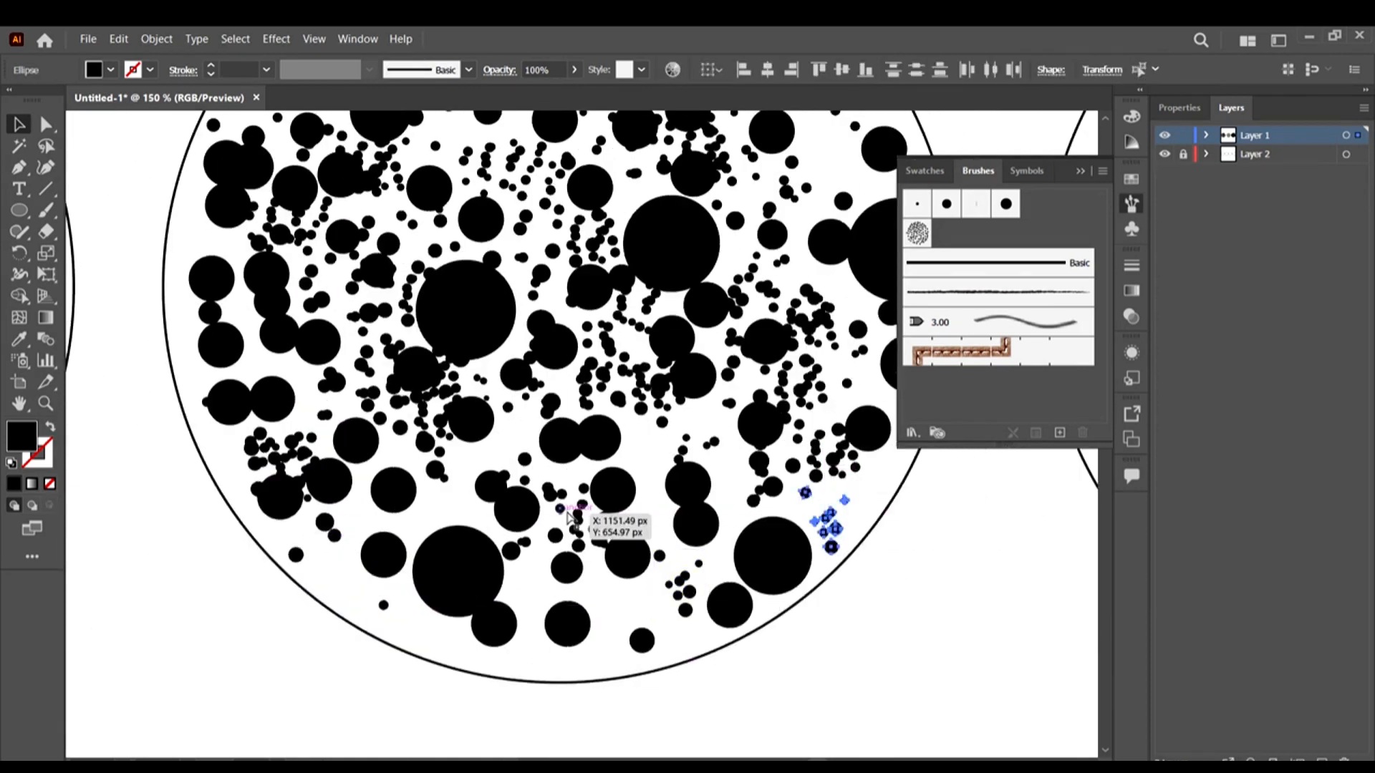
pyautogui.moveTo(660, 507); pyautogui.dragTo(366, 522)
pyautogui.scroll(-3, 365, 522)
pyautogui.click(620, 582)
pyautogui.scroll(-2, 573, 433)
pyautogui.hscroll(-1, 729, 504)
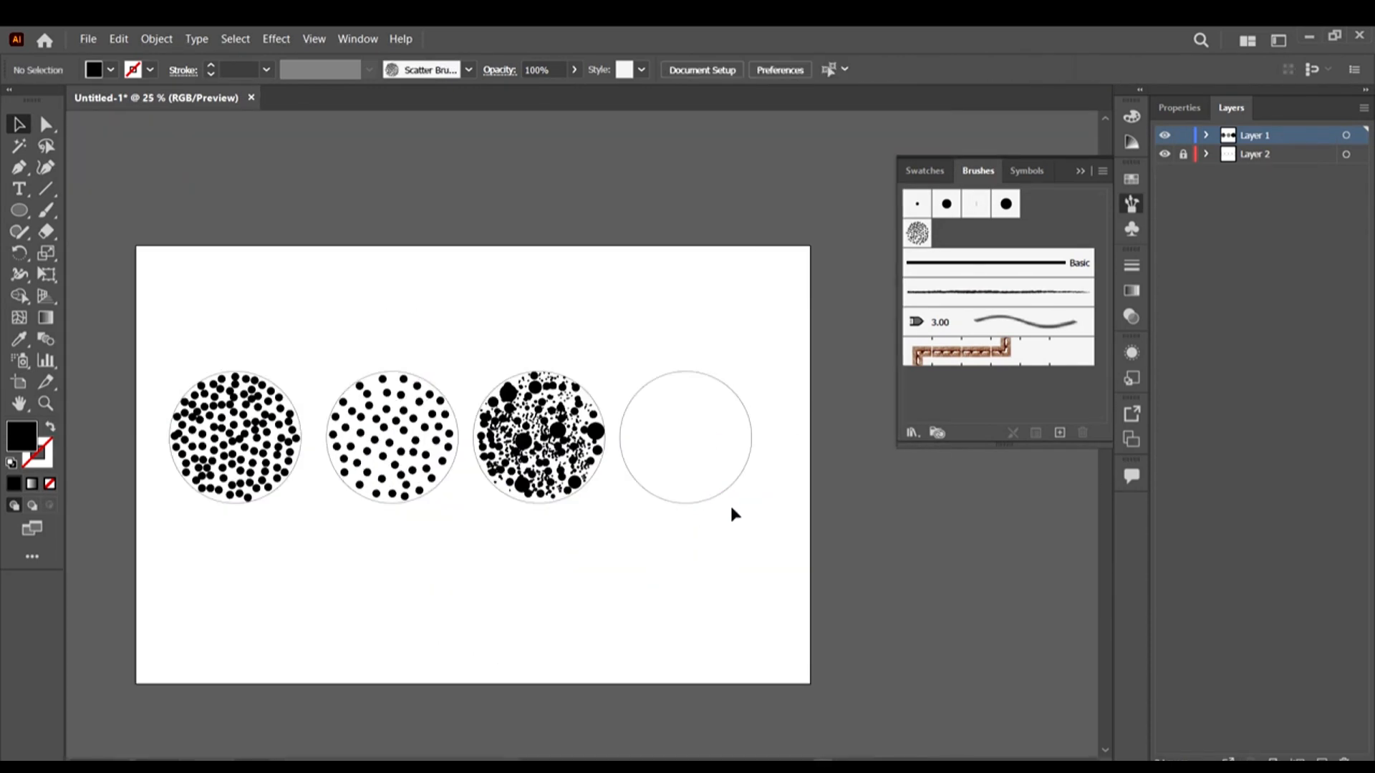
# Try scaling all of the third circle's dots down as a group toward the circle's center
pyautogui.moveTo(729, 506); pyautogui.dragTo(450, 351)
pyautogui.scroll(2, 594, 396)
pyautogui.click(629, 369)
pyautogui.scroll(-1, 643, 384)
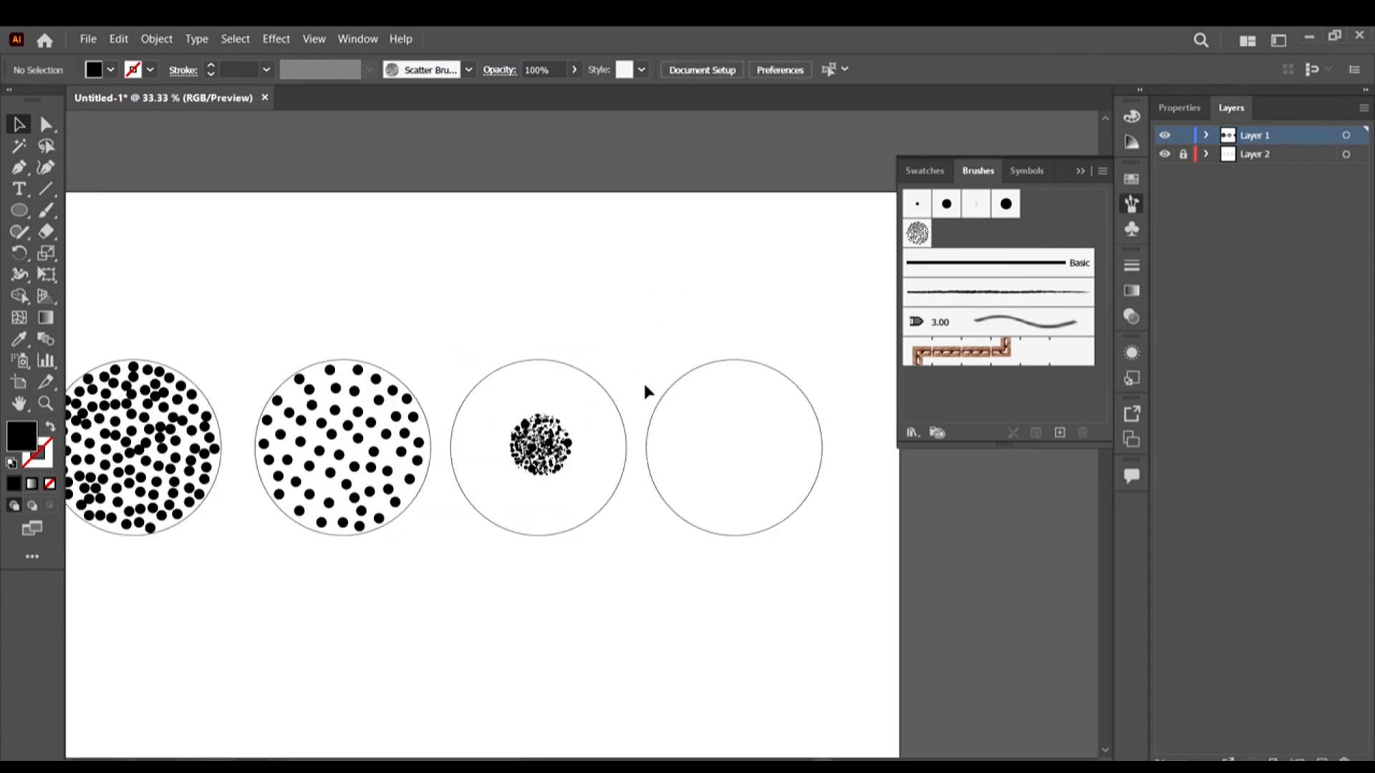
pyautogui.scroll(-1, 663, 523)
pyautogui.scroll(2, 745, 479)
# Copy several large dots and small-dot clusters from the third circle into the empty fourth circle
pyautogui.click(508, 440)
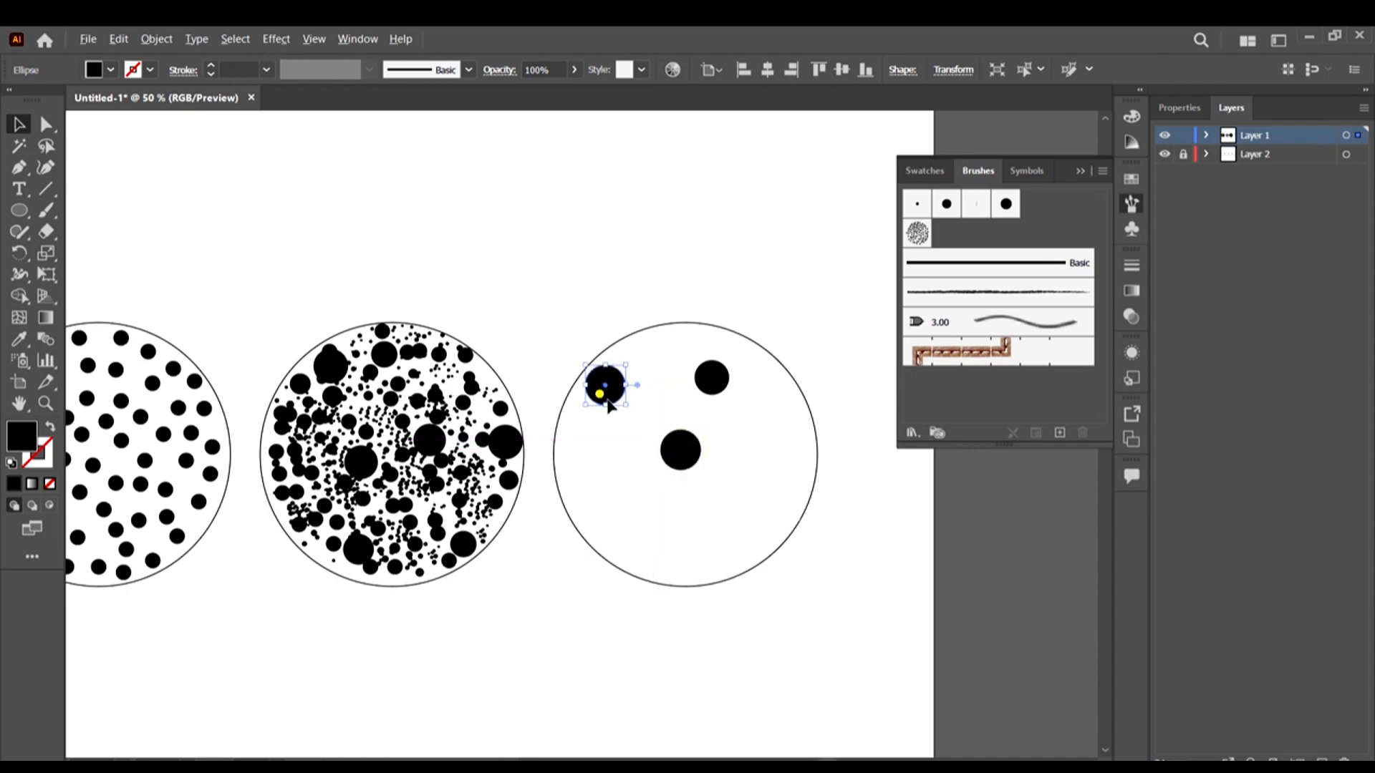
pyautogui.moveTo(665, 494); pyautogui.dragTo(676, 537)
pyautogui.moveTo(676, 537); pyautogui.dragTo(726, 484)
pyautogui.scroll(2, 389, 427)
pyautogui.moveTo(336, 385); pyautogui.dragTo(595, 419)
# Duplicate large dots around the small-dot clusters in the fourth circle's center, top and right side
pyautogui.scroll(-2, 374, 419)
pyautogui.hscroll(2, 685, 400)
pyautogui.moveTo(586, 360); pyautogui.dragTo(542, 485)
pyautogui.moveTo(542, 486); pyautogui.dragTo(607, 537)
pyautogui.moveTo(607, 537); pyautogui.dragTo(627, 472)
pyautogui.moveTo(628, 473); pyautogui.dragTo(567, 354)
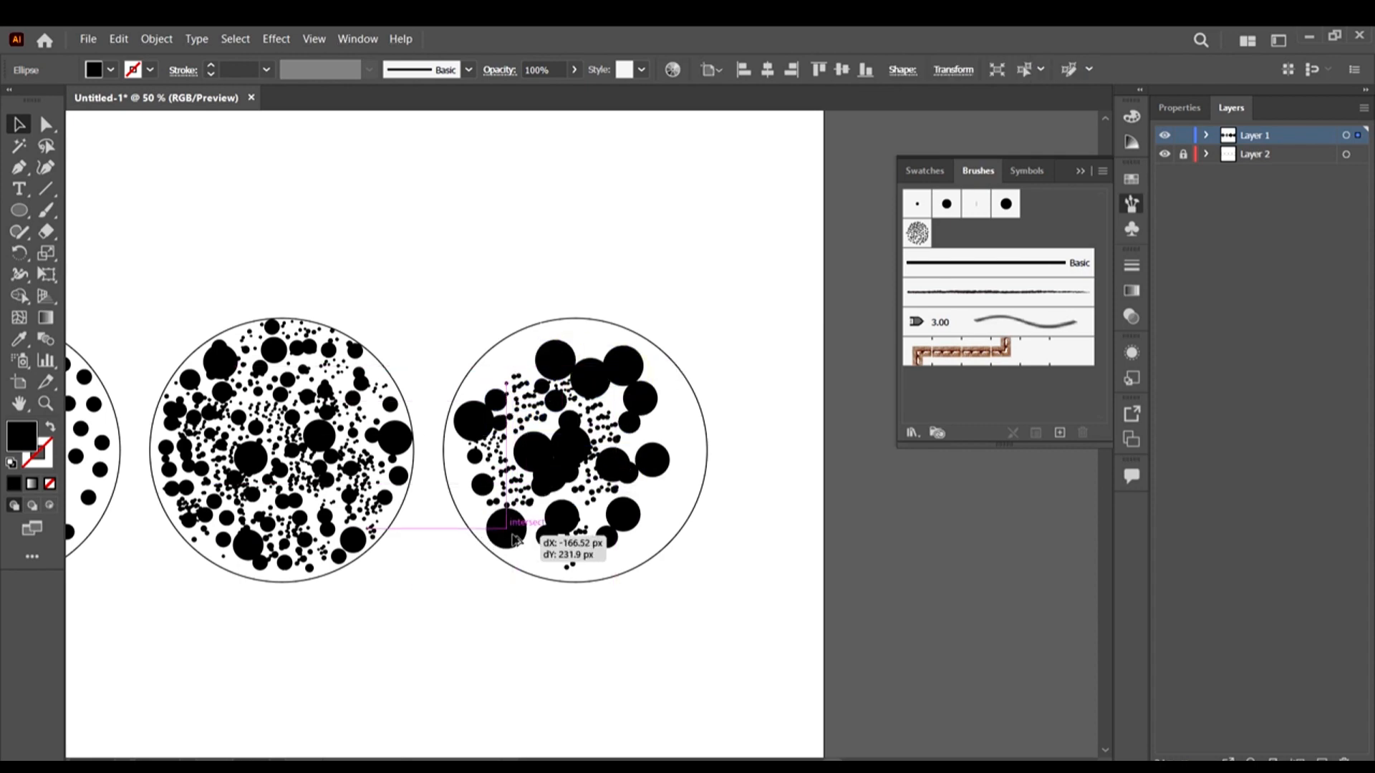
# Duplicate large dots along the fourth circle's left side, lower left and lower right
pyautogui.moveTo(513, 536); pyautogui.dragTo(508, 386)
pyautogui.moveTo(695, 546); pyautogui.dragTo(567, 530)
pyautogui.moveTo(404, 436); pyautogui.dragTo(389, 437)
pyautogui.moveTo(529, 465); pyautogui.dragTo(478, 402)
pyautogui.moveTo(542, 389); pyautogui.dragTo(575, 456)
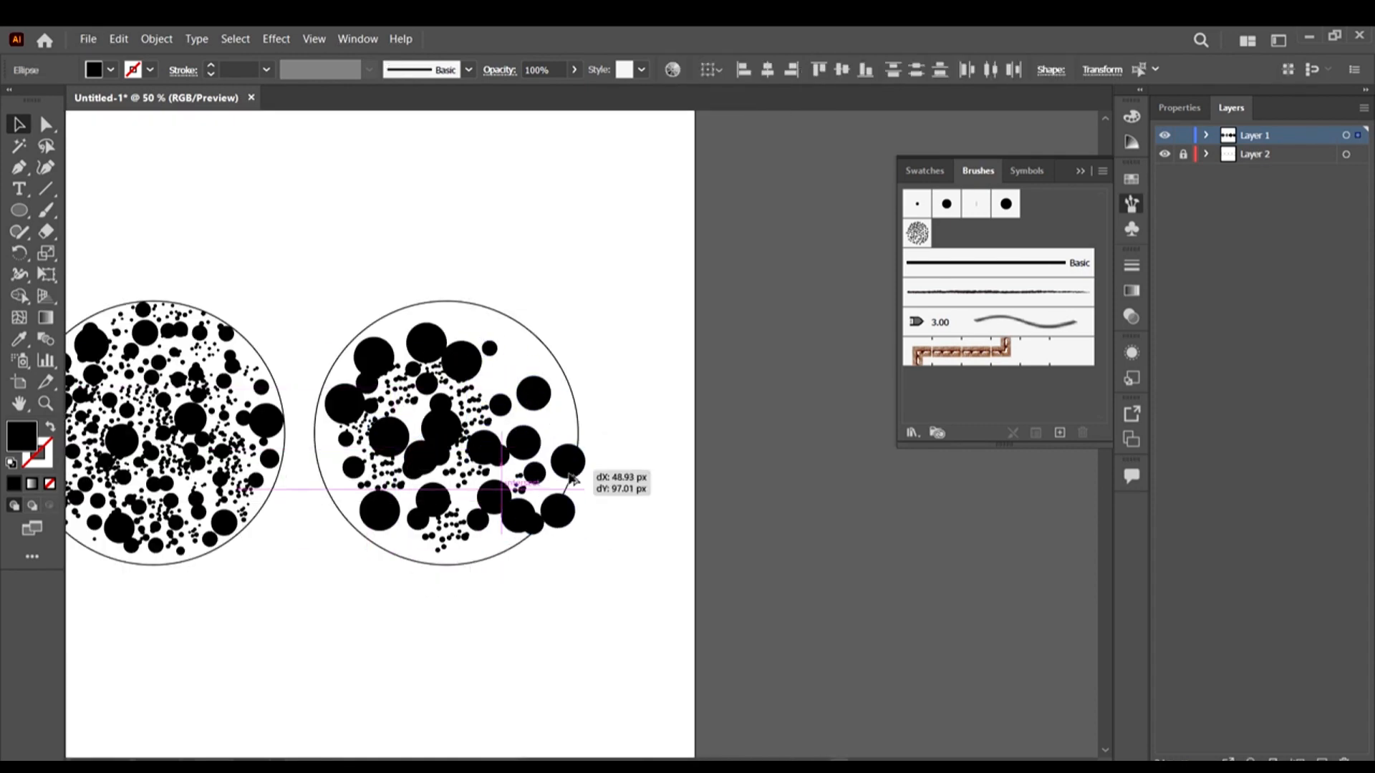
# Copy more large dots to the right and upper edges of the fourth circle, then clear the selection
pyautogui.click(602, 495)
pyautogui.moveTo(563, 507); pyautogui.dragTo(559, 420)
pyautogui.moveTo(581, 452); pyautogui.dragTo(529, 343)
pyautogui.moveTo(398, 310); pyautogui.dragTo(401, 307)
pyautogui.scroll(2, 408, 318)
pyautogui.moveTo(361, 316); pyautogui.dragTo(442, 359)
pyautogui.scroll(-3, 295, 324)
pyautogui.click(428, 506)
pyautogui.scroll(4, 325, 411)
pyautogui.scroll(-3, 487, 318)
pyautogui.scroll(-3, 628, 362)
pyautogui.scroll(4, 606, 340)
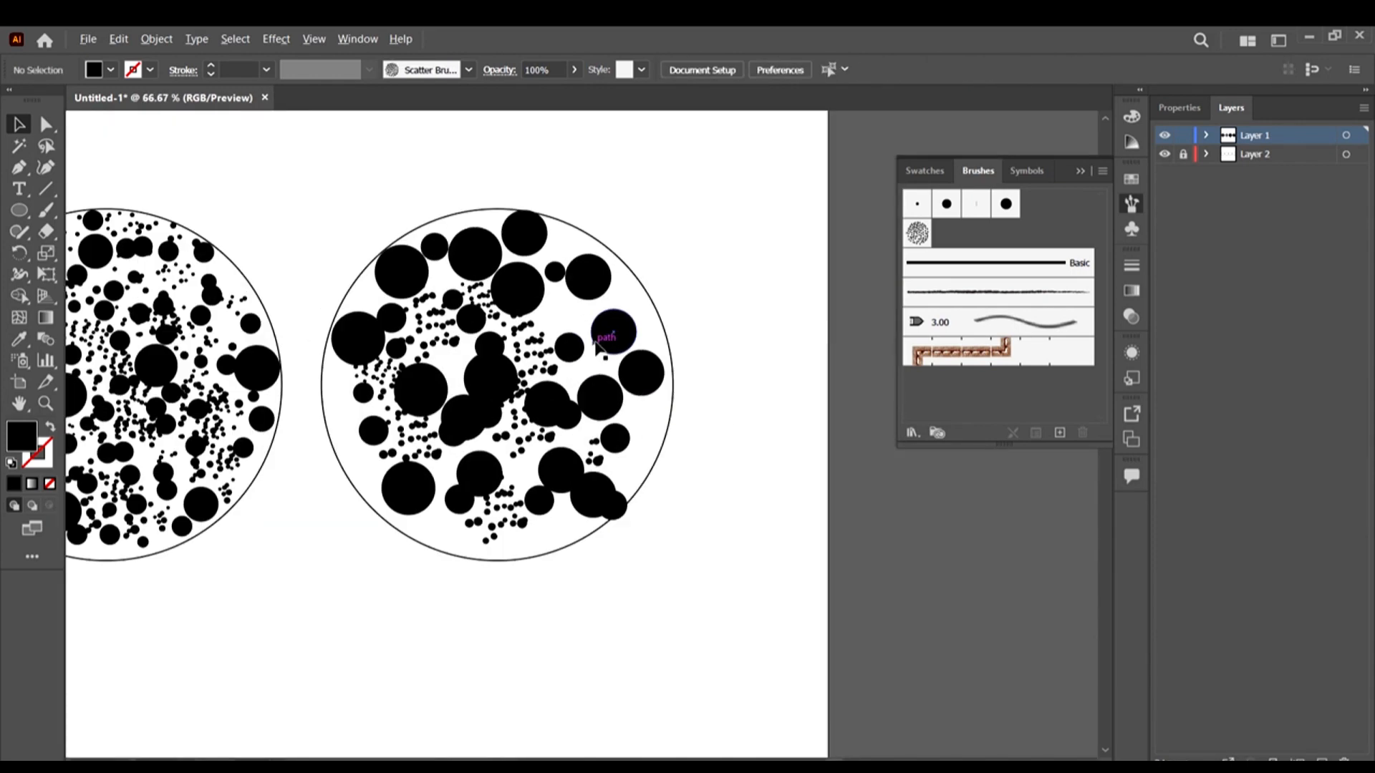
# Duplicate large and medium dots into the gaps in the fourth circle's lower middle and bottom edge
pyautogui.scroll(-4, 624, 351)
pyautogui.scroll(4, 637, 355)
pyautogui.moveTo(490, 215); pyautogui.dragTo(462, 356)
pyautogui.moveTo(478, 265); pyautogui.dragTo(500, 426)
pyautogui.click(523, 516)
pyautogui.moveTo(472, 517); pyautogui.dragTo(407, 521)
pyautogui.click(417, 337)
# Copy small-dot clusters into the empty gaps between the large dots across the fourth circle
pyautogui.scroll(2, 441, 300)
pyautogui.moveTo(282, 285); pyautogui.dragTo(441, 409)
pyautogui.moveTo(442, 414); pyautogui.dragTo(676, 308)
pyautogui.scroll(2, 675, 308)
pyautogui.moveTo(676, 377); pyautogui.dragTo(493, 207)
pyautogui.moveTo(493, 207); pyautogui.dragTo(123, 376)
pyautogui.scroll(-2, 123, 376)
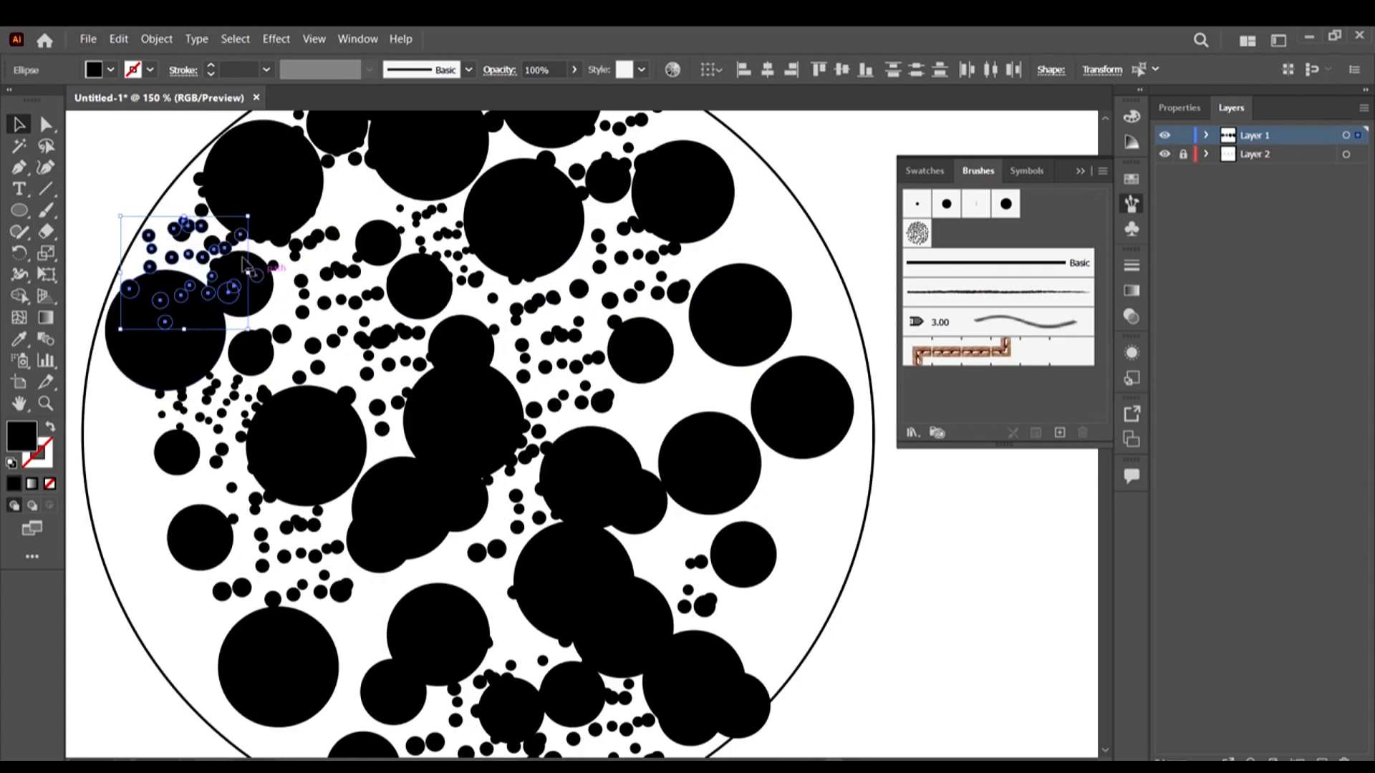
pyautogui.moveTo(244, 227); pyautogui.dragTo(397, 516)
# Scale down the large dots near the center of the third circle
pyautogui.scroll(-2, 210, 409)
pyautogui.scroll(1, 201, 441)
pyautogui.scroll(-4, 509, 411)
pyautogui.scroll(3, 286, 387)
pyautogui.click(430, 519)
pyautogui.click(520, 491)
pyautogui.hscroll(3, 546, 513)
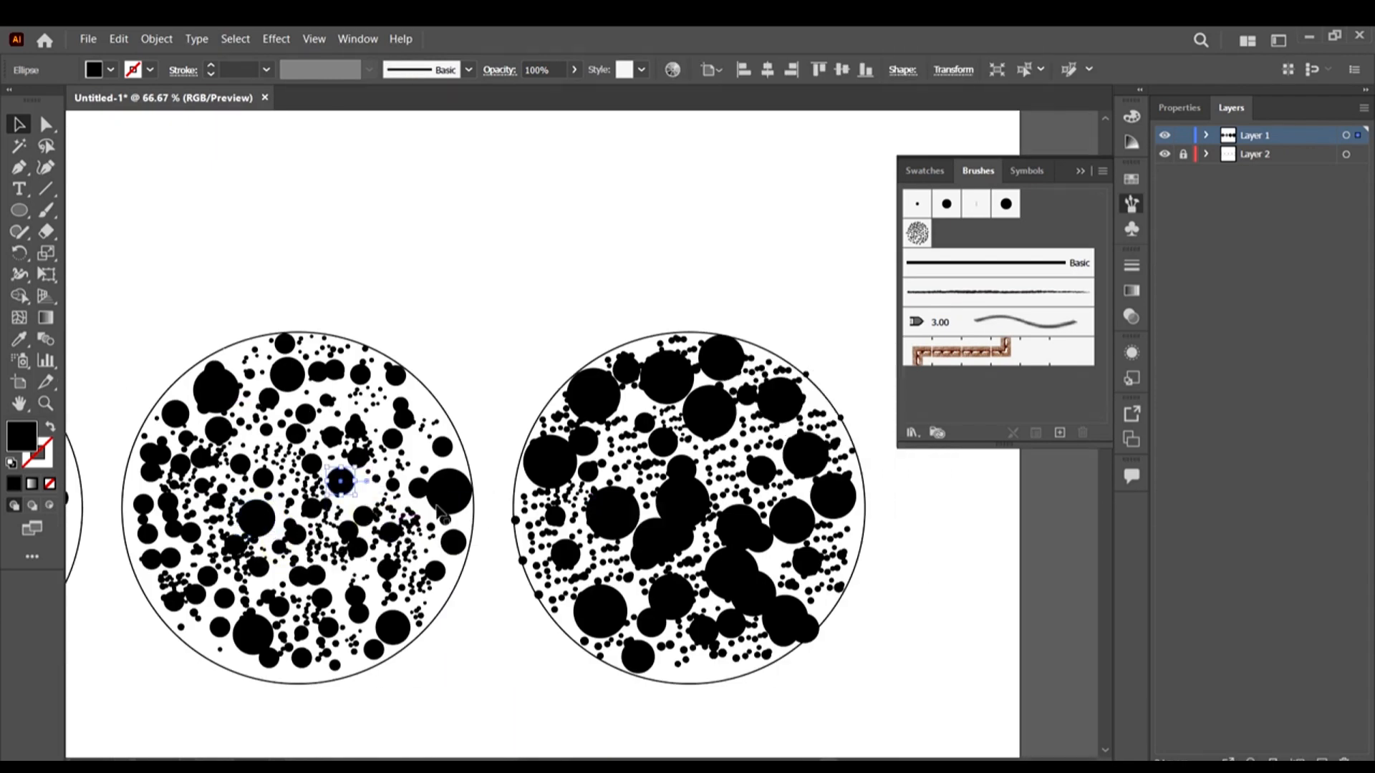
# Duplicate large and small black dots into the empty areas of the third circle
pyautogui.click(219, 390)
pyautogui.moveTo(239, 367); pyautogui.dragTo(227, 379)
pyautogui.scroll(3, 373, 603)
pyautogui.moveTo(336, 555); pyautogui.dragTo(165, 350)
pyautogui.scroll(-3, 273, 416)
pyautogui.moveTo(280, 409); pyautogui.dragTo(183, 251)
pyautogui.scroll(3, 180, 257)
pyautogui.click(134, 308)
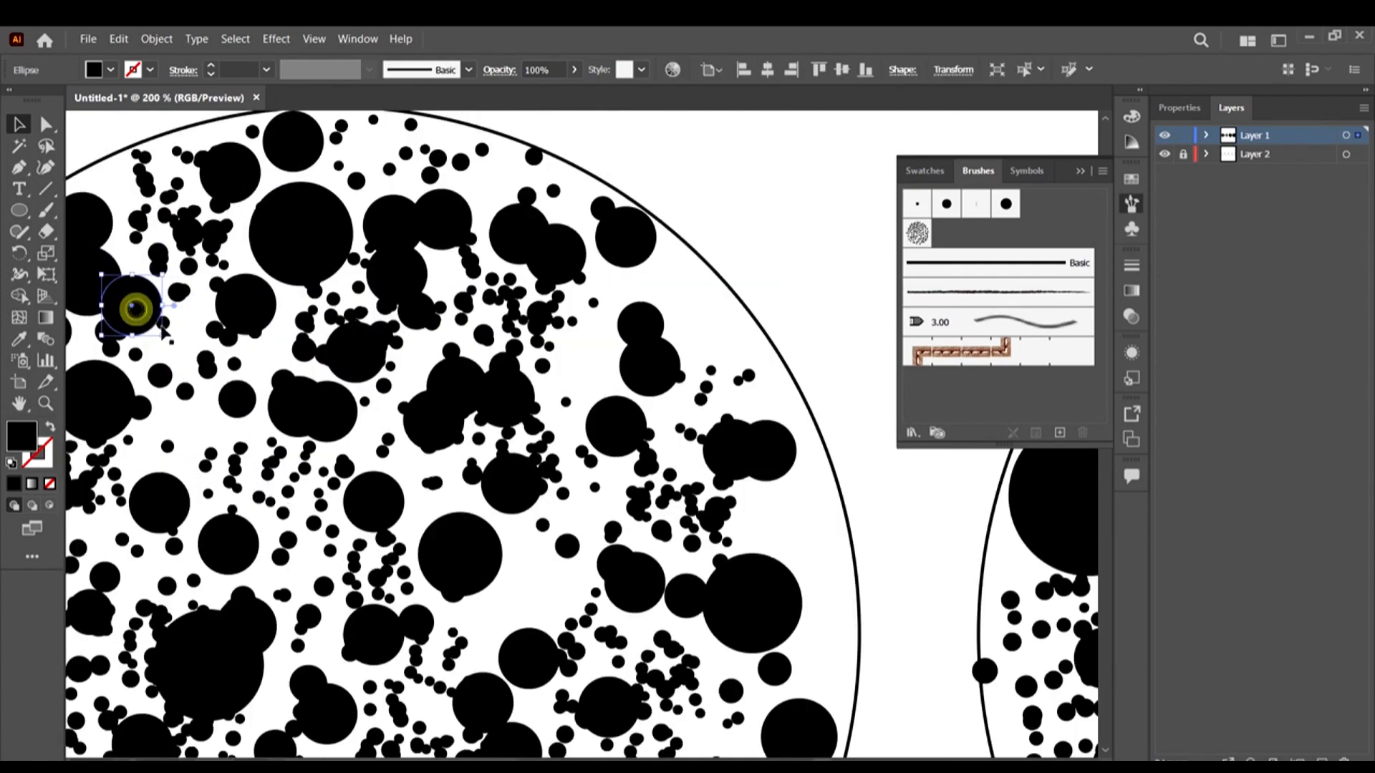
# Place further copies of medium and large dots into the remaining gaps on the third circle's inner area
pyautogui.moveTo(162, 336); pyautogui.dragTo(146, 322)
pyautogui.click(111, 297)
pyautogui.hscroll(-3, 206, 317)
pyautogui.hscroll(-1, 206, 318)
pyautogui.click(290, 234)
pyautogui.moveTo(560, 182); pyautogui.dragTo(522, 218)
pyautogui.moveTo(489, 252); pyautogui.dragTo(462, 472)
# Duplicate a cluster of small dots into the gap near the third circle's right edge
pyautogui.scroll(-4, 441, 307)
pyautogui.scroll(4, 583, 403)
pyautogui.scroll(-2, 439, 396)
pyautogui.moveTo(437, 419); pyautogui.dragTo(451, 200)
pyautogui.moveTo(423, 304); pyautogui.dragTo(464, 322)
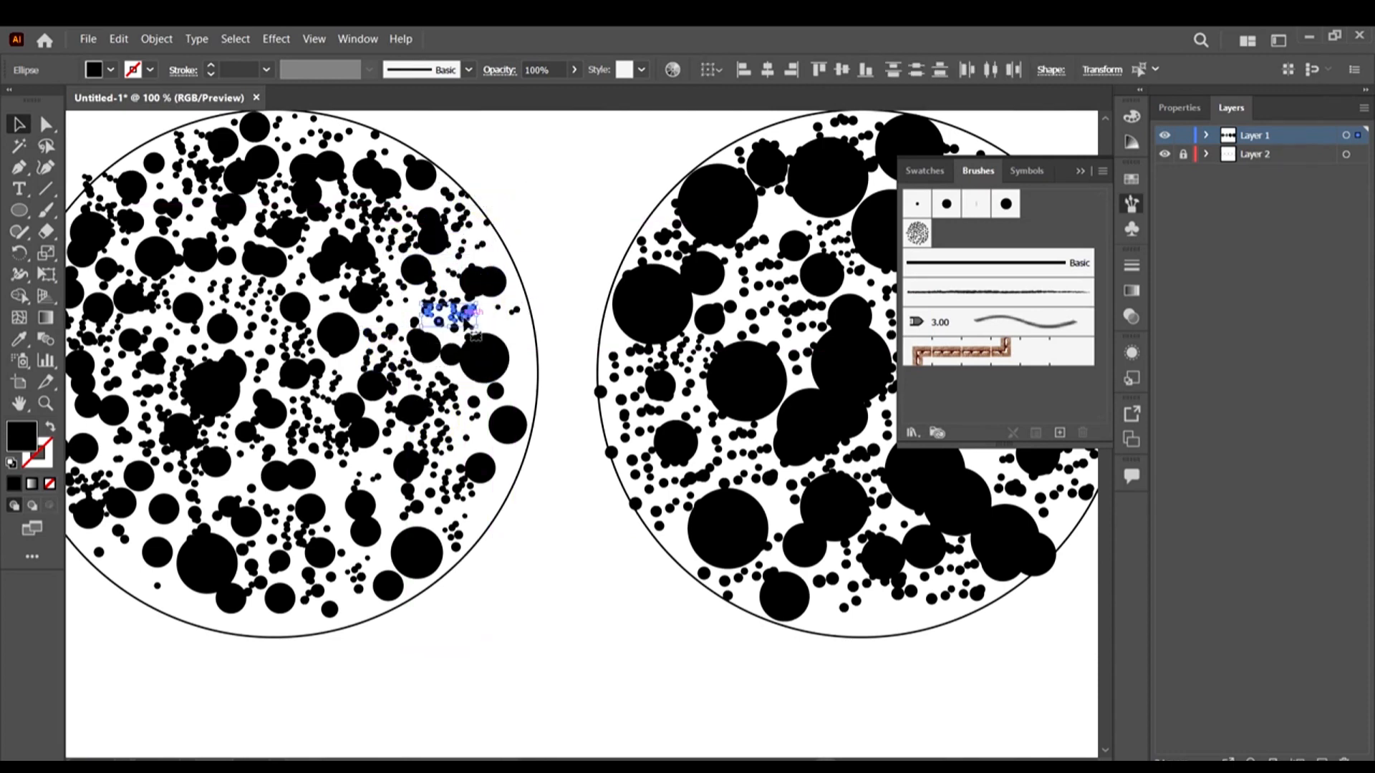
pyautogui.moveTo(530, 369); pyautogui.dragTo(531, 371)
pyautogui.click(546, 343)
pyautogui.scroll(2, 546, 343)
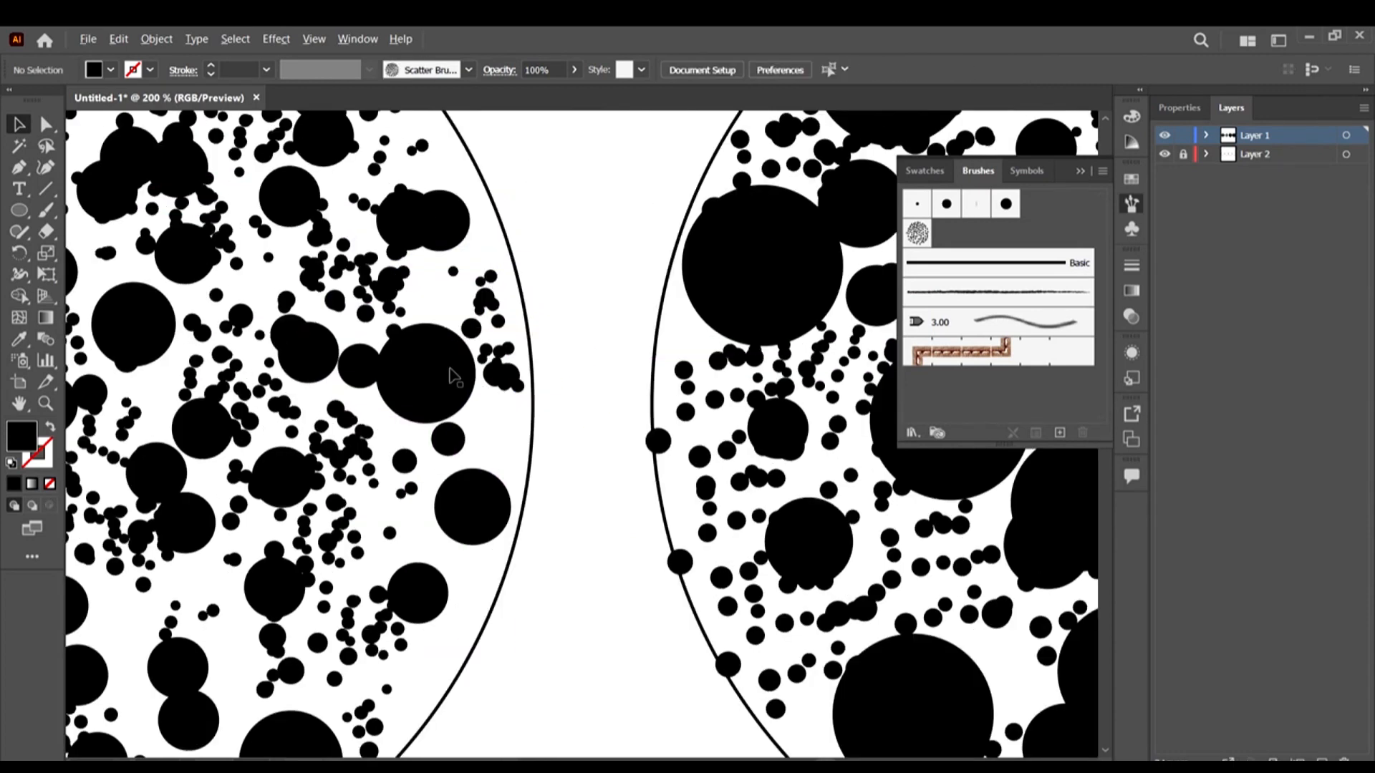
# Fill the last sparse spots of the third circle with copied dots
pyautogui.moveTo(509, 417); pyautogui.dragTo(779, 231)
pyautogui.scroll(-1, 497, 454)
pyautogui.click(315, 464)
pyautogui.moveTo(315, 464); pyautogui.dragTo(261, 501)
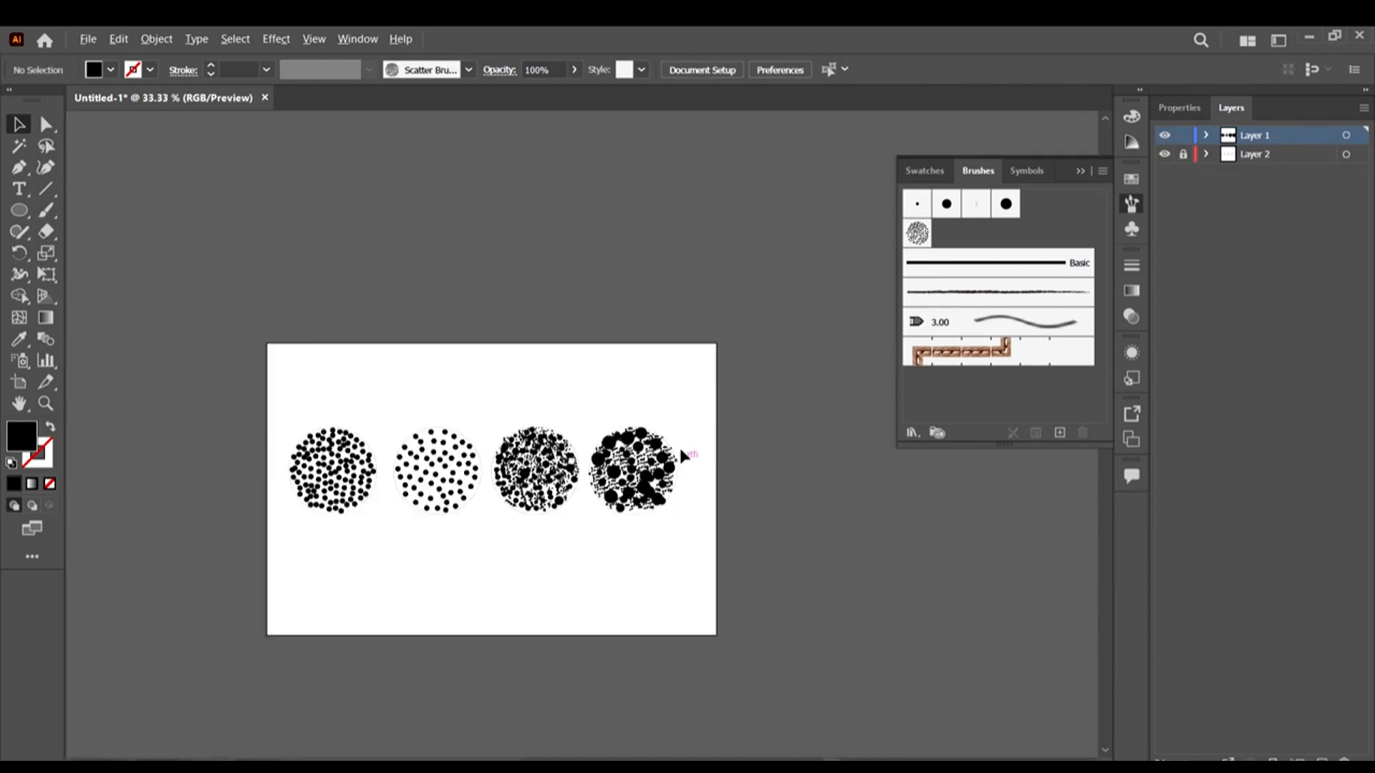
# Hide Layer 2 with the circle outlines and place a copy of the third circle's dots beside the artboard
pyautogui.click(1165, 154)
pyautogui.moveTo(240, 258); pyautogui.dragTo(624, 604)
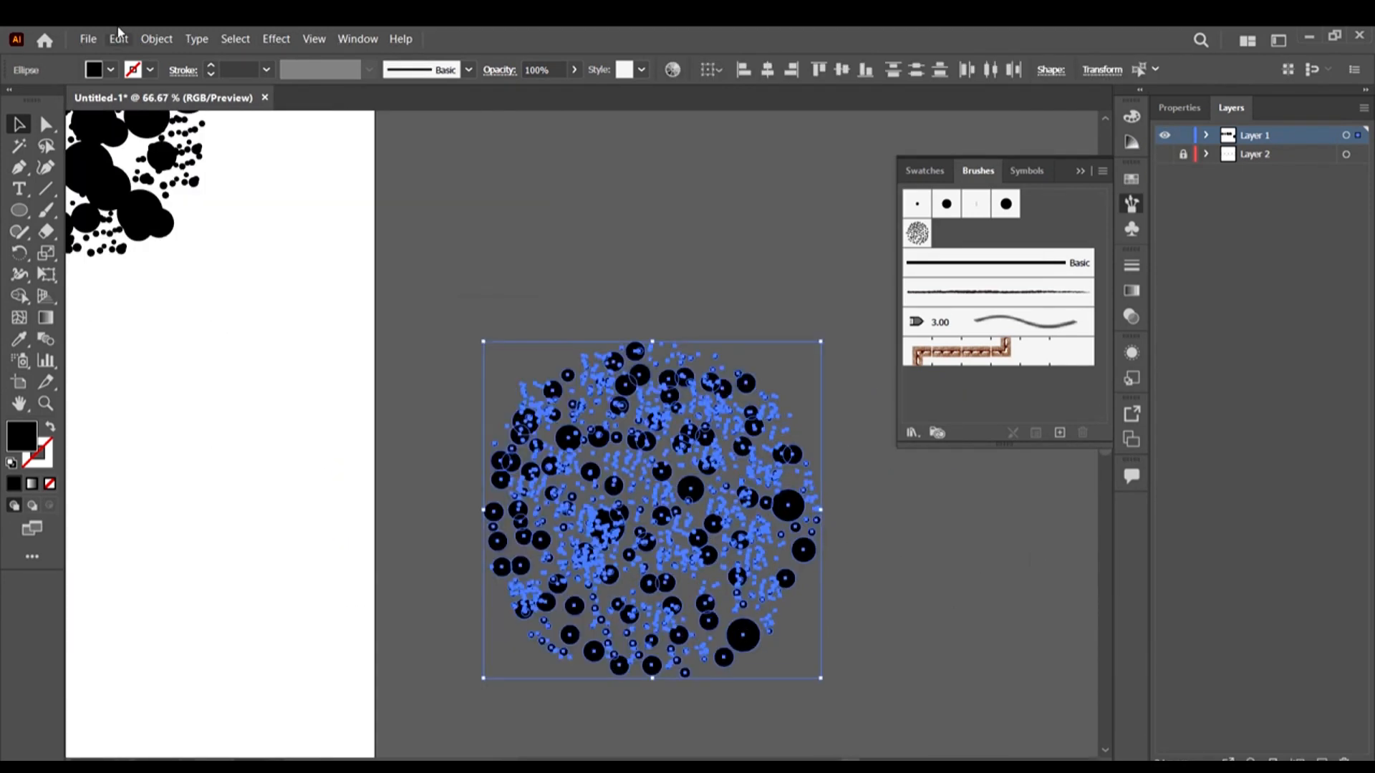
# Group the copied dots beside the artboard
pyautogui.click(276, 38)
pyautogui.moveTo(344, 234)
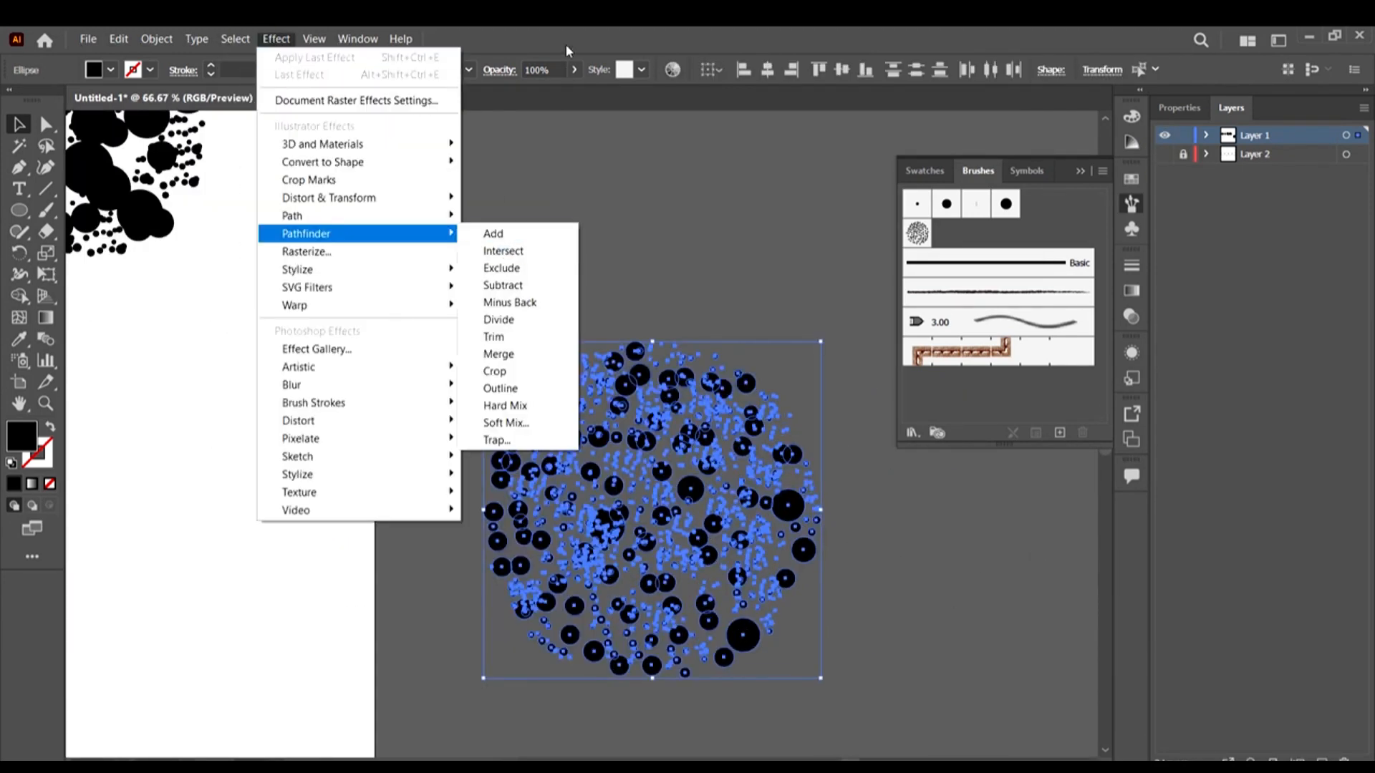
pyautogui.click(1172, 110)
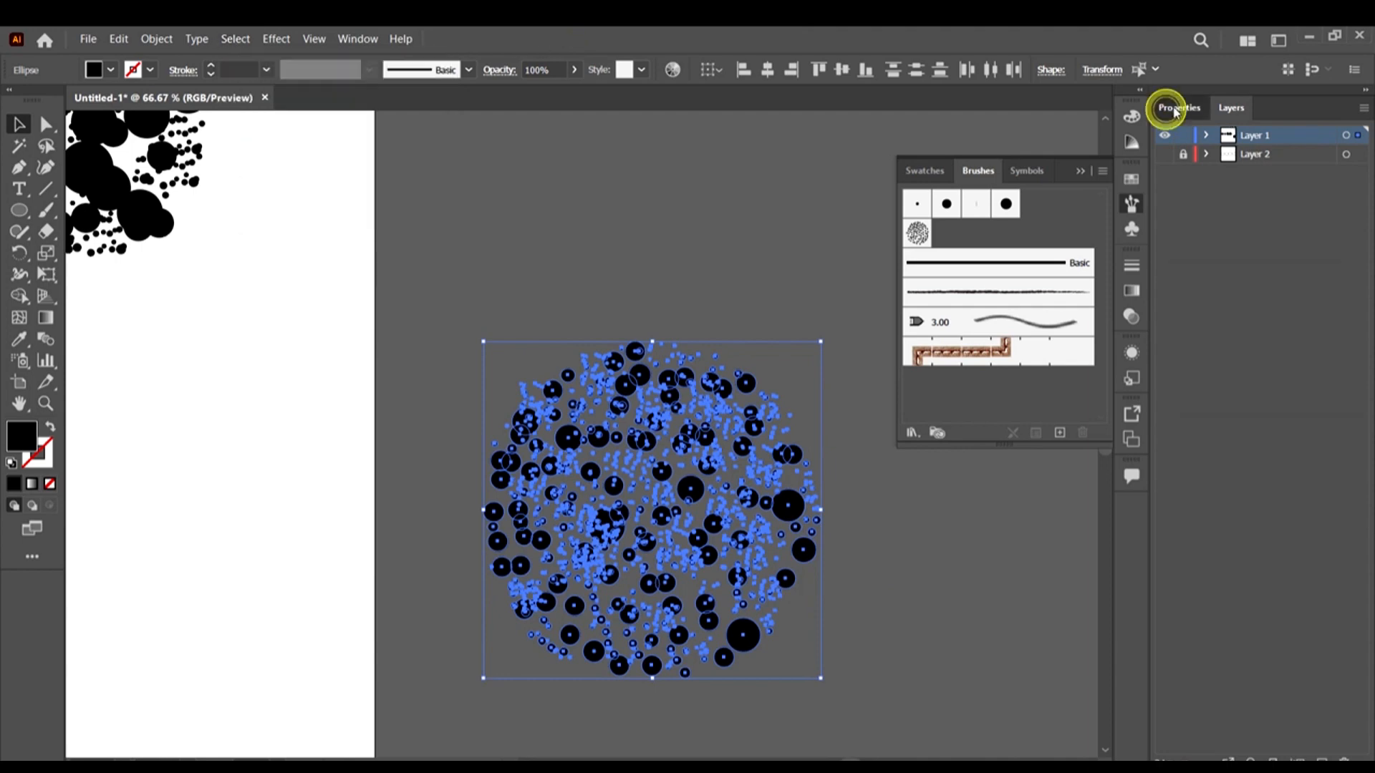
pyautogui.hotkey('ctrl', 'g')
pyautogui.hotkey('ctrl', 'y')
pyautogui.hotkey('ctrl', 'y')
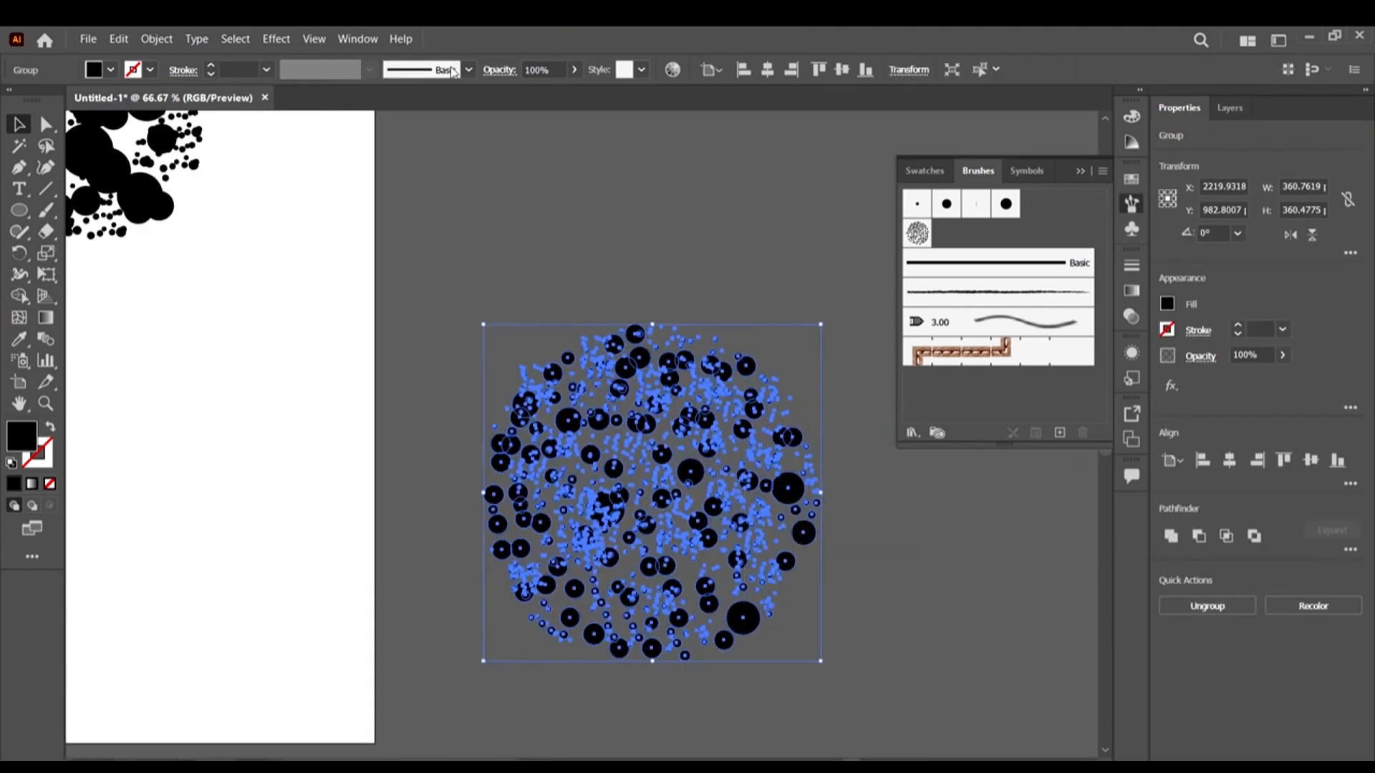
# Apply a Roughen effect to the grouped dots beside the artboard
pyautogui.click(276, 39)
pyautogui.moveTo(329, 198)
pyautogui.click(530, 232)
pyautogui.click(967, 427)
pyautogui.click(927, 537)
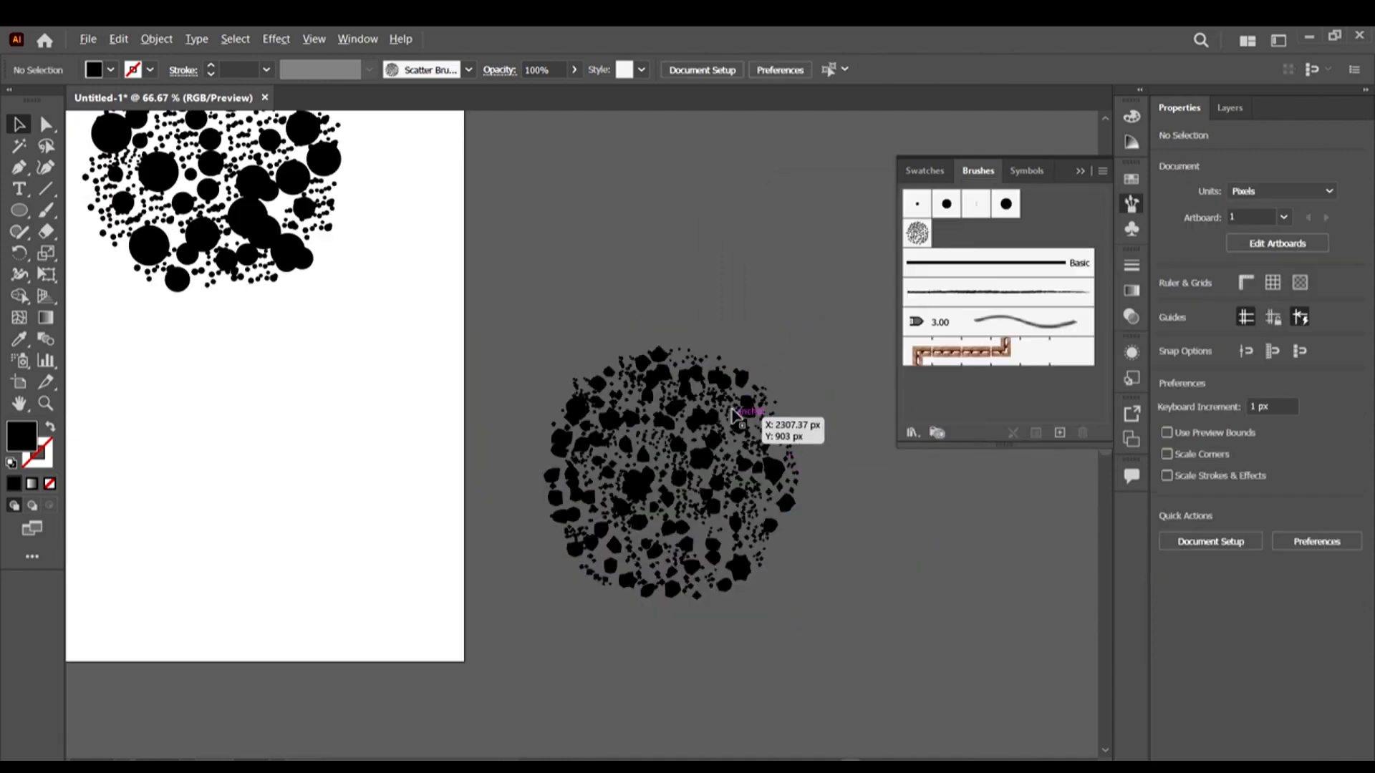
# Edit the group's Roughen effect to a relative size of 4% and a detail of 57 per inch with corner points
pyautogui.scroll(6, 752, 422)
pyautogui.click(583, 343)
pyautogui.click(1132, 316)
pyautogui.click(1132, 352)
pyautogui.click(965, 404)
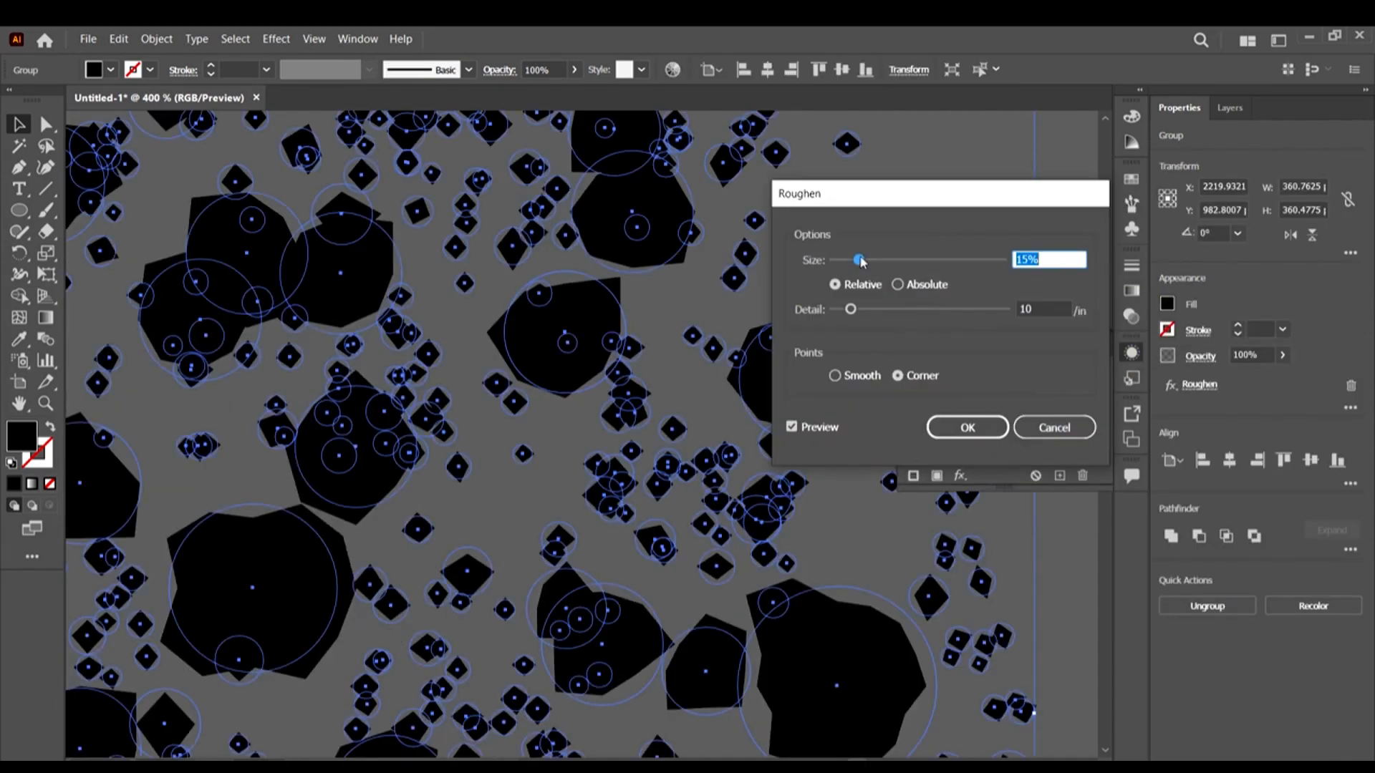
pyautogui.moveTo(855, 260); pyautogui.dragTo(835, 260)
pyautogui.moveTo(854, 313); pyautogui.dragTo(935, 322)
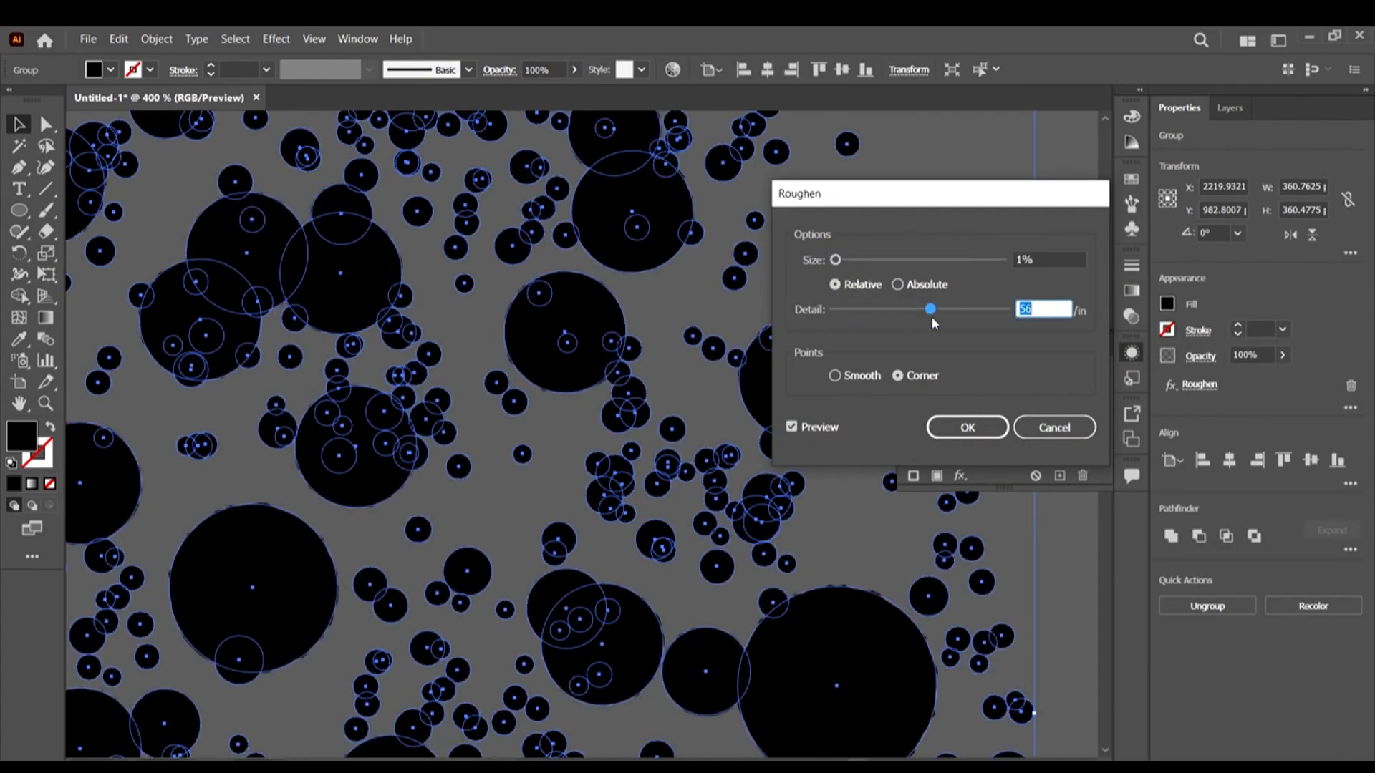
pyautogui.moveTo(852, 262); pyautogui.dragTo(841, 261)
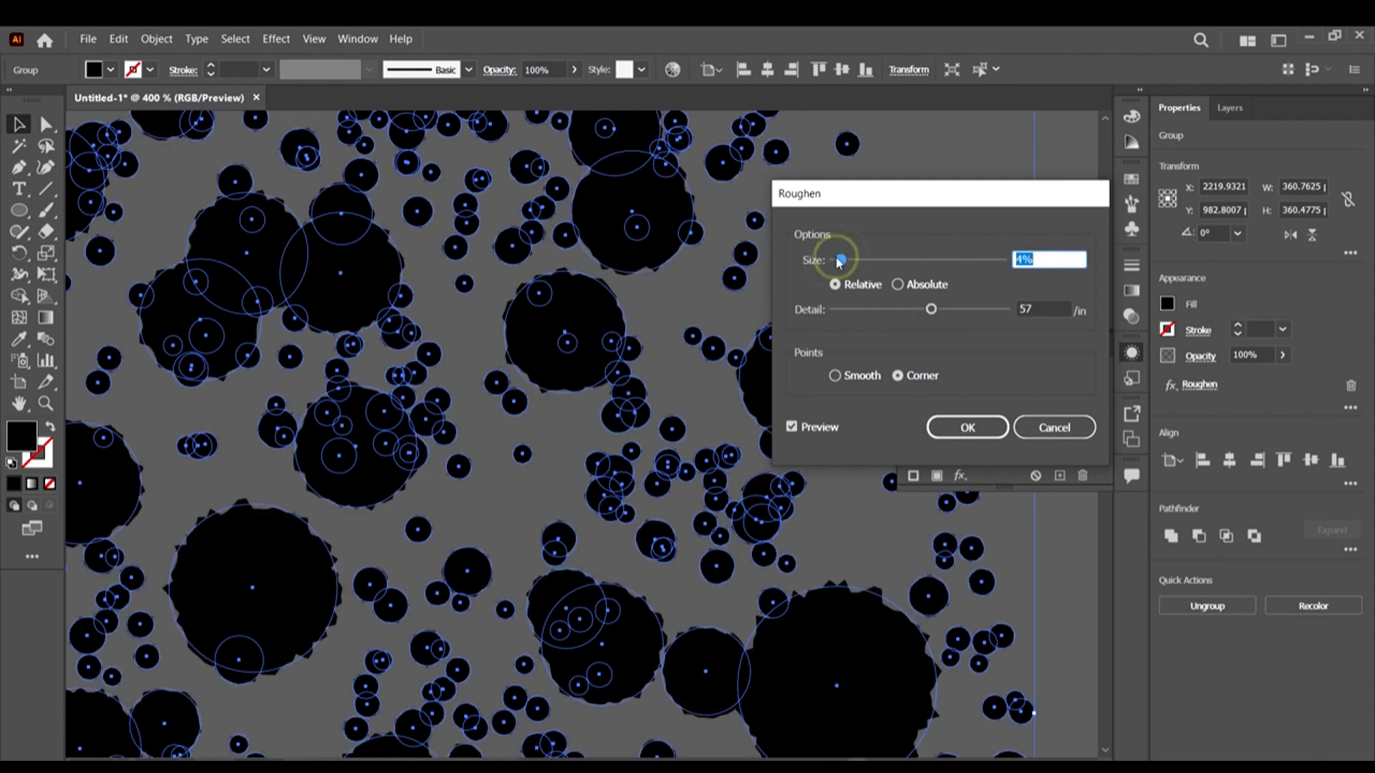
pyautogui.press('Return')
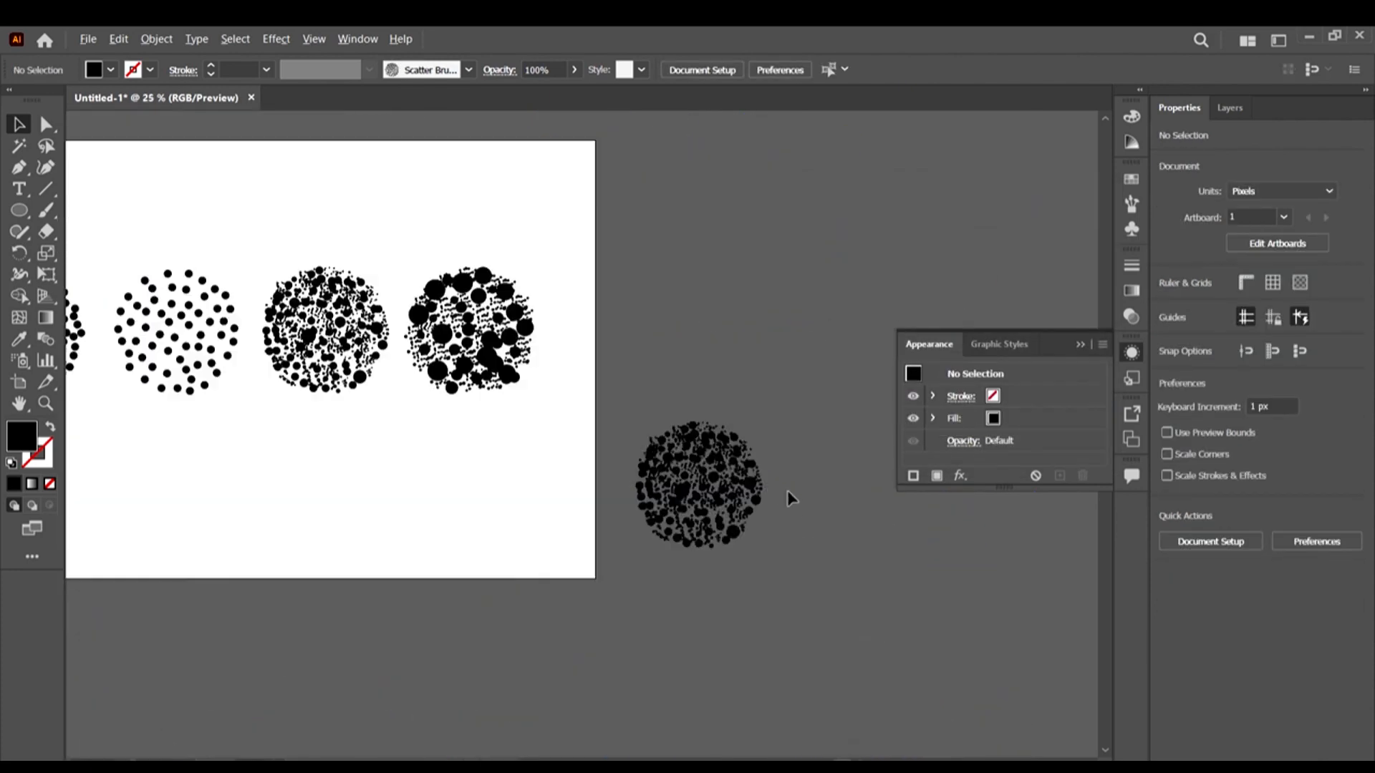
# Expand the appearance of the roughened dot group
pyautogui.click(156, 39)
pyautogui.click(204, 237)
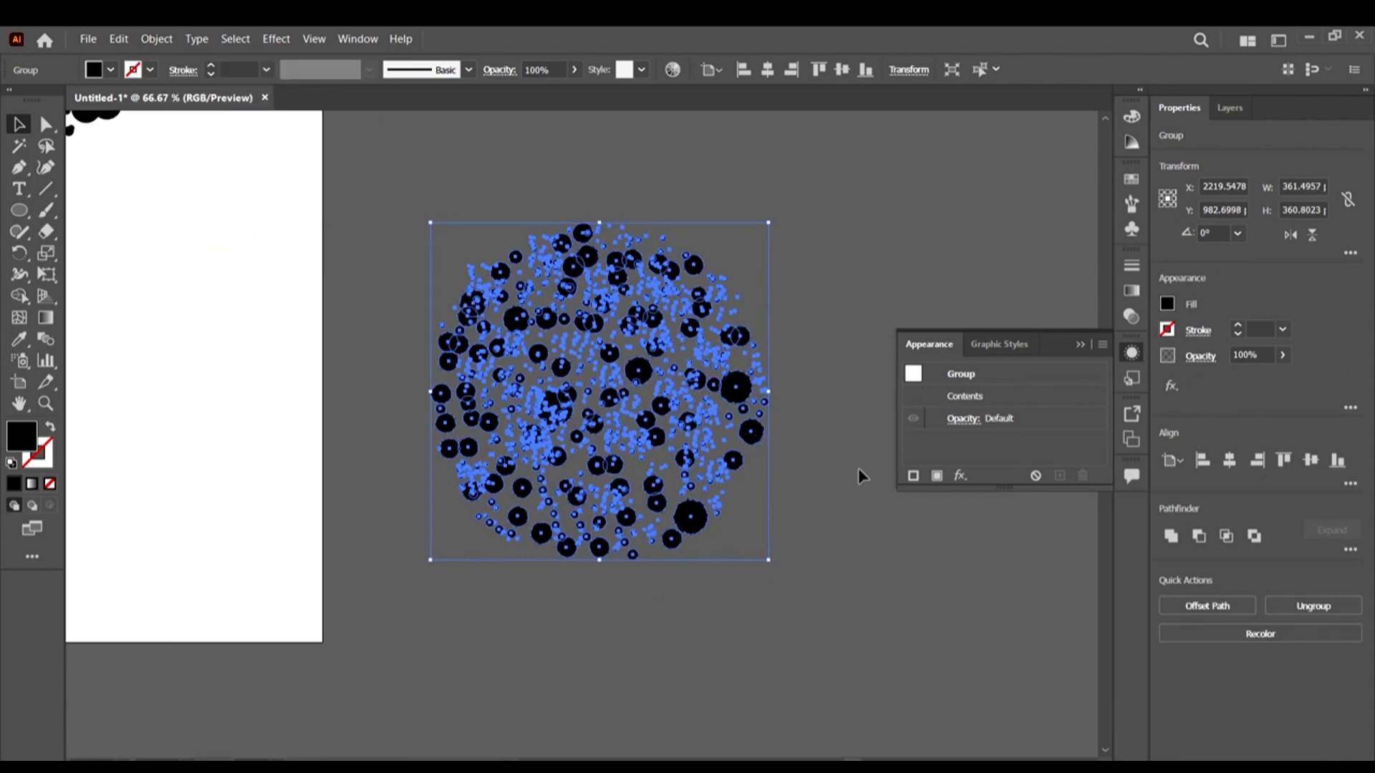
pyautogui.scroll(2, 701, 241)
pyautogui.scroll(-1, 701, 241)
pyautogui.rightClick(743, 391)
pyautogui.click(939, 118)
# Create a new scatter brush from the expanded dot group with the preset brush options
pyautogui.click(1132, 204)
pyautogui.moveTo(752, 458); pyautogui.dragTo(1001, 402)
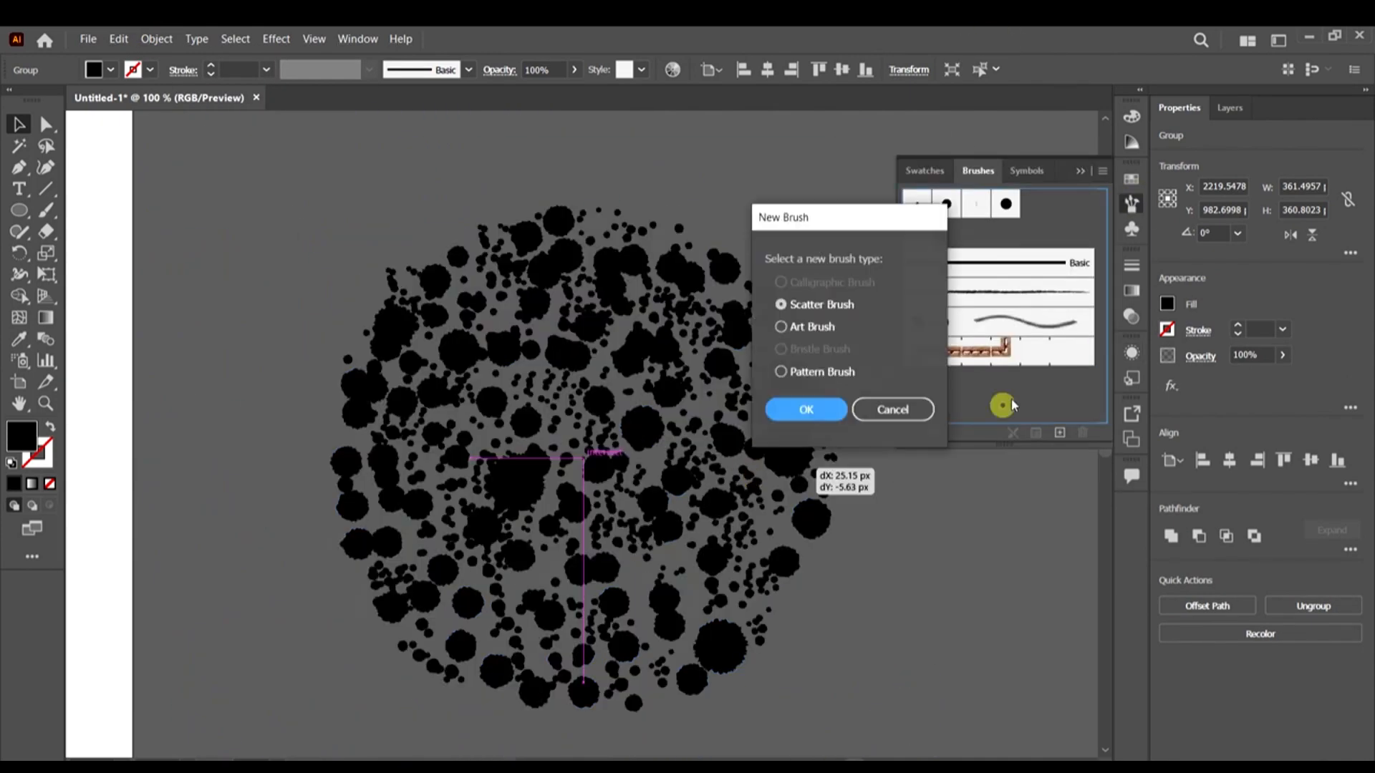
pyautogui.click(804, 405)
pyautogui.click(1194, 531)
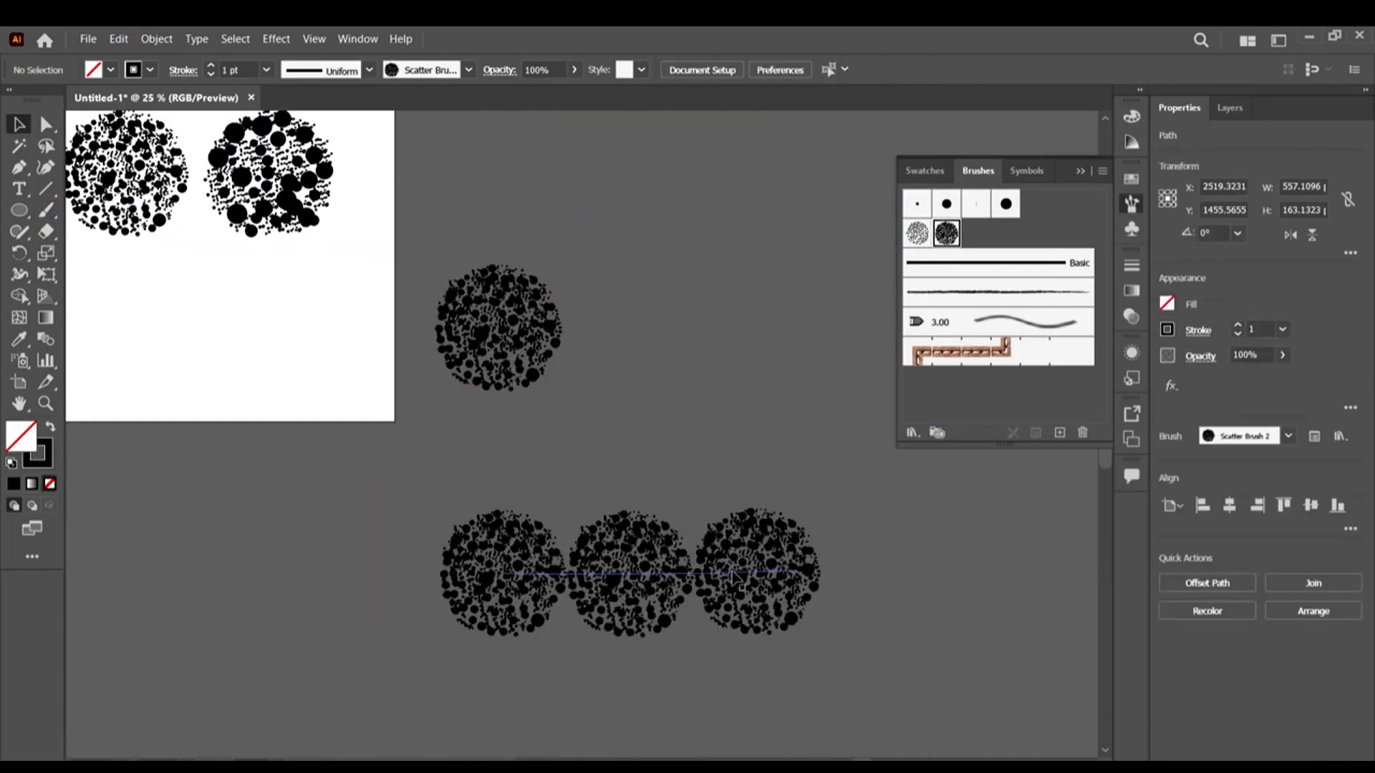
# Set the size, spacing, scatter and rotation of Scatter Brush 2 to Random
pyautogui.doubleClick(946, 233)
pyautogui.click(931, 245)
pyautogui.click(894, 285)
pyautogui.click(918, 217)
pyautogui.click(908, 255)
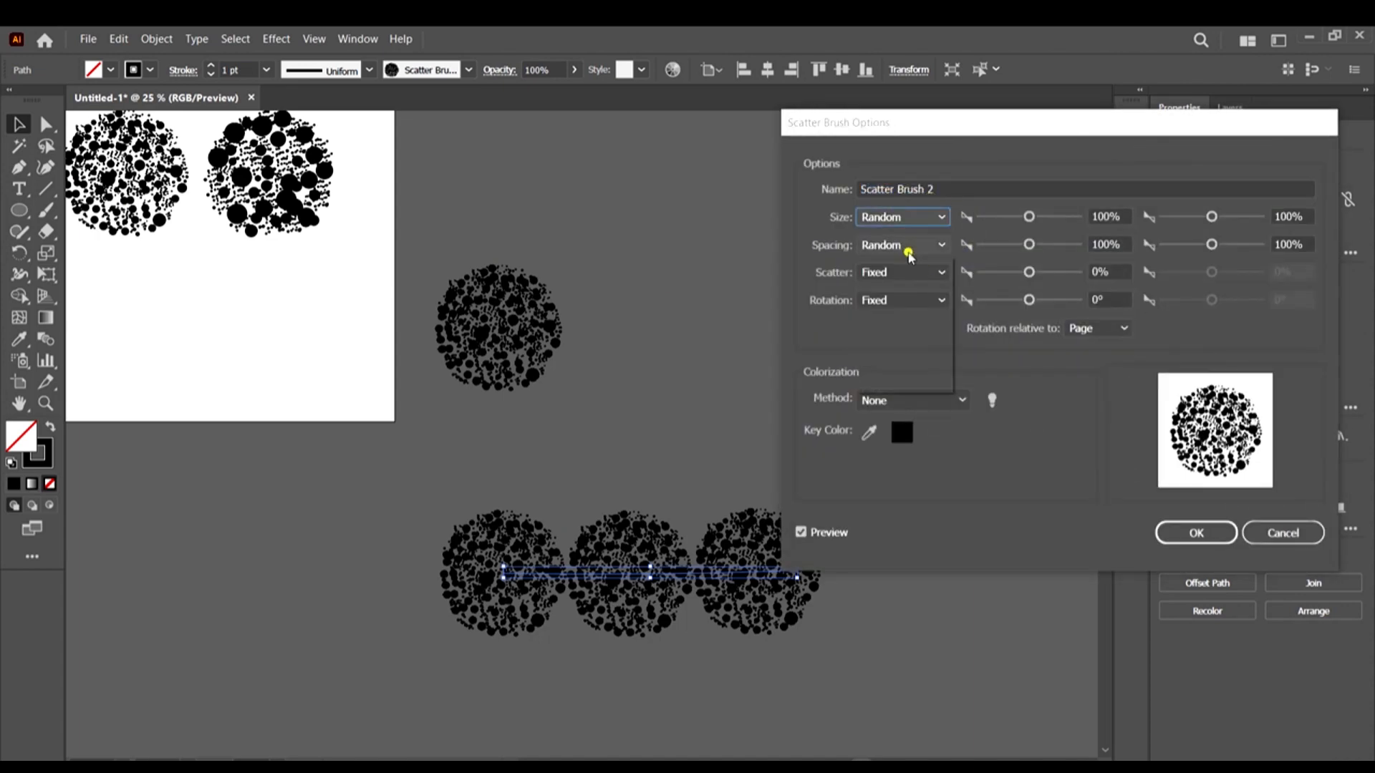
pyautogui.click(917, 272)
pyautogui.click(903, 312)
pyautogui.click(916, 300)
pyautogui.click(901, 340)
# Set the brush's size range to 19% and 41% and both its spacing values to 10%
pyautogui.moveTo(1029, 217); pyautogui.dragTo(984, 244)
pyautogui.moveTo(1038, 216); pyautogui.dragTo(981, 245)
pyautogui.moveTo(1211, 245)
pyautogui.mouseDown()
pyautogui.moveTo(1163, 244)
pyautogui.moveTo(1181, 245)
pyautogui.mouseUp()
pyautogui.moveTo(1011, 217); pyautogui.dragTo(991, 217)
pyautogui.moveTo(1211, 216); pyautogui.dragTo(1182, 216)
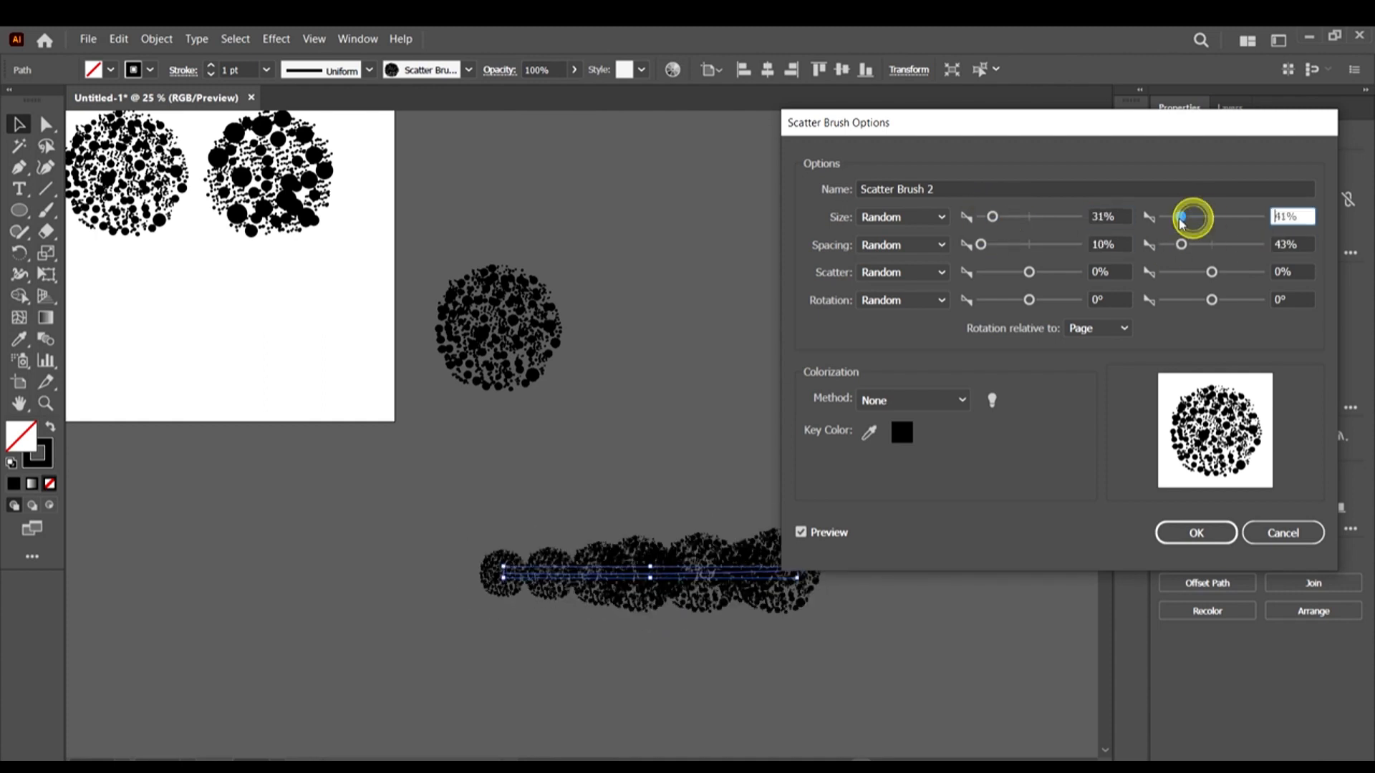
pyautogui.moveTo(992, 217); pyautogui.dragTo(986, 216)
pyautogui.moveTo(1181, 244); pyautogui.dragTo(1164, 245)
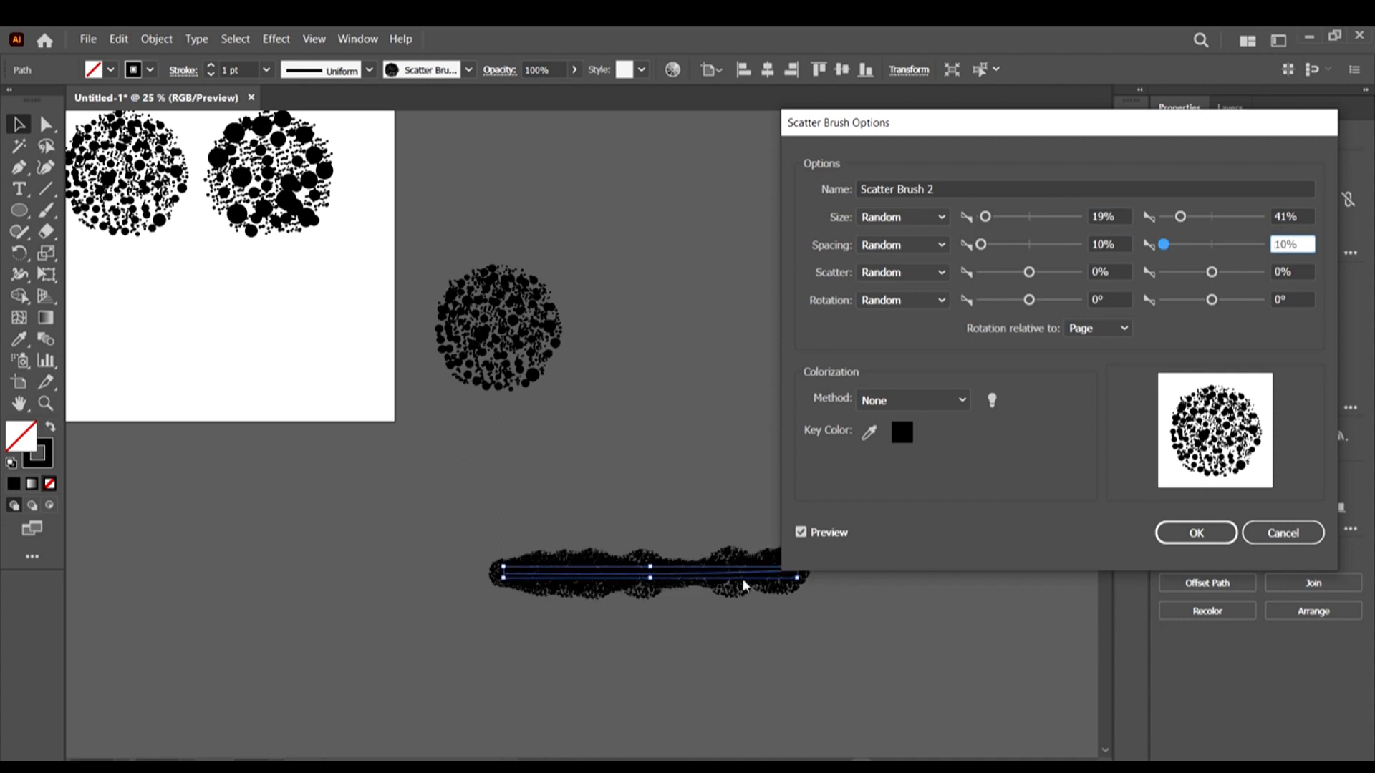
# Set the brush's spacing to 13% and 14% and scatter to 11% and -3%, adjust its minimum rotation, and apply the options to the existing stroke
pyautogui.moveTo(981, 245); pyautogui.dragTo(1033, 277)
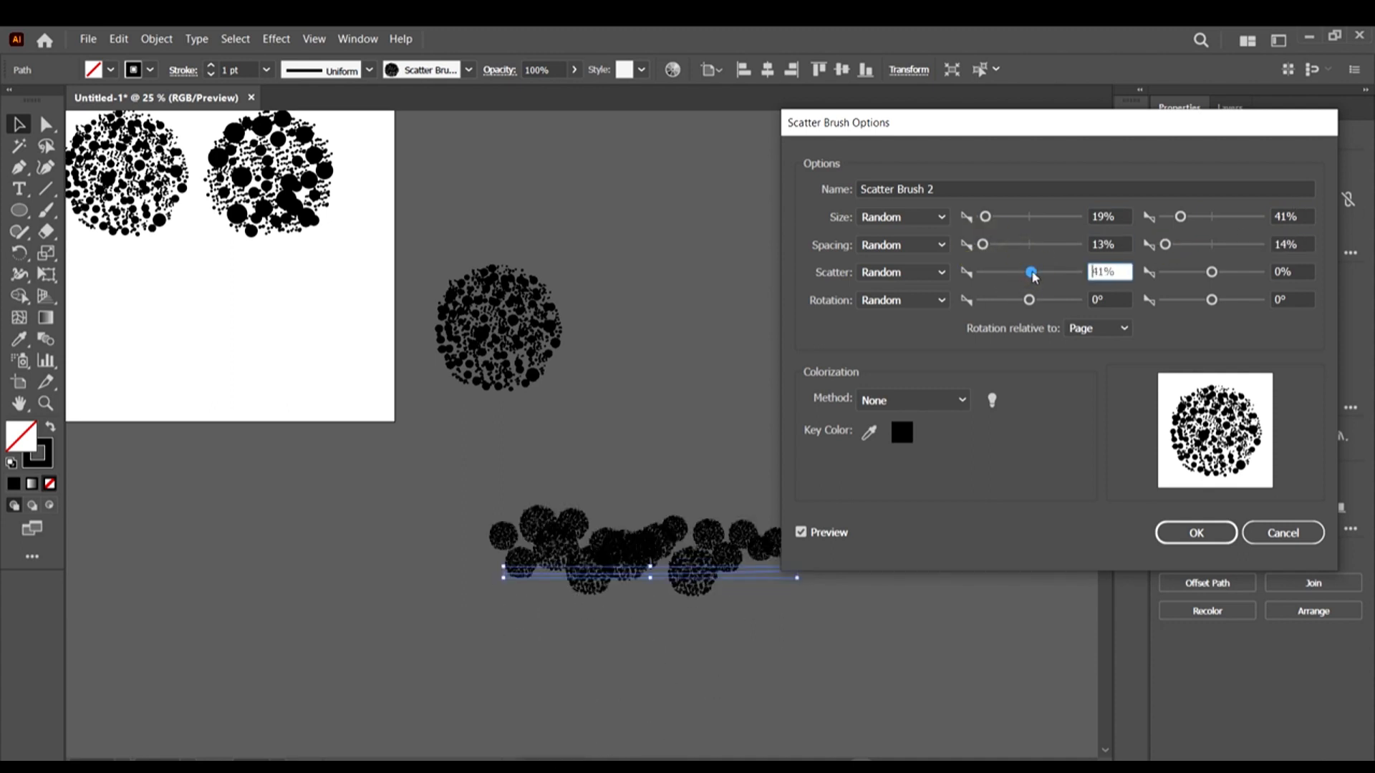
pyautogui.moveTo(1212, 273); pyautogui.dragTo(1209, 277)
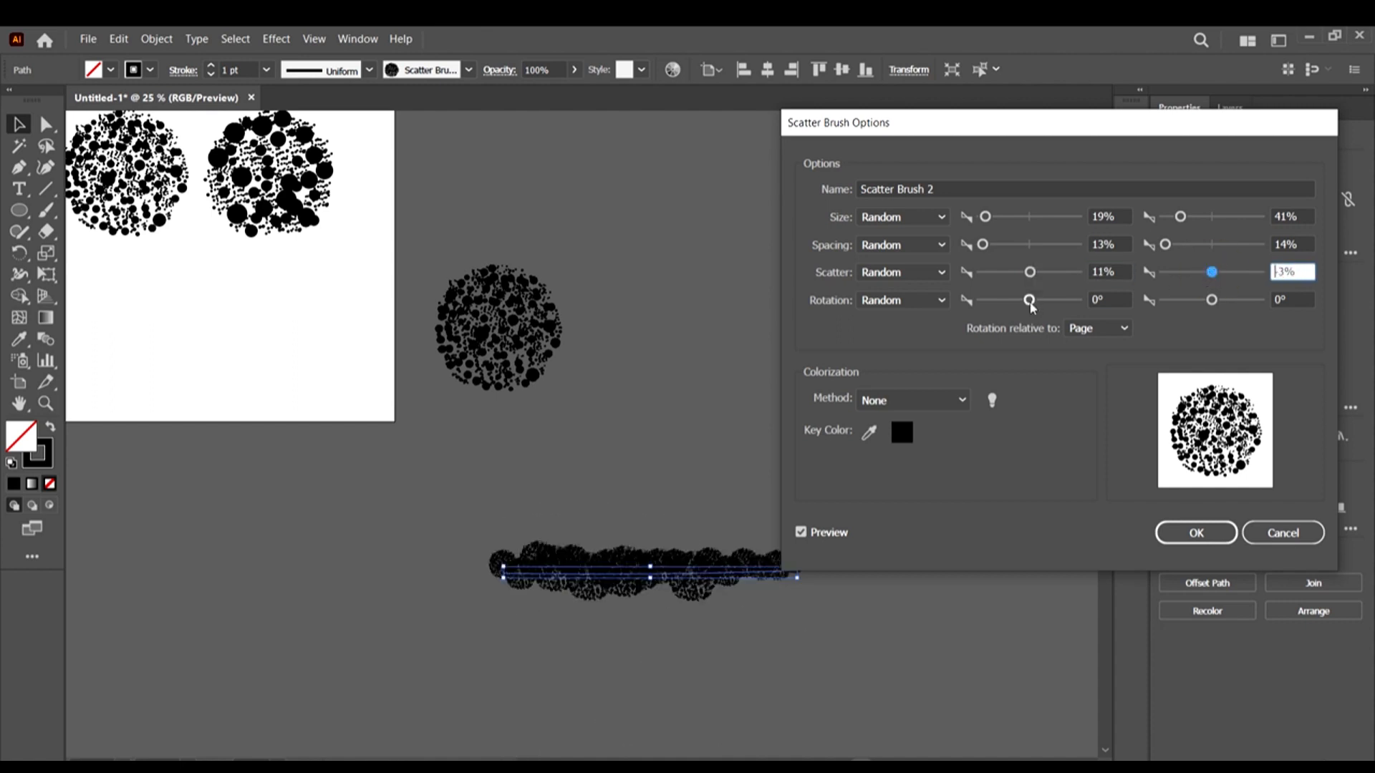
pyautogui.moveTo(1029, 300); pyautogui.dragTo(1020, 301)
pyautogui.click(1196, 533)
pyautogui.click(677, 433)
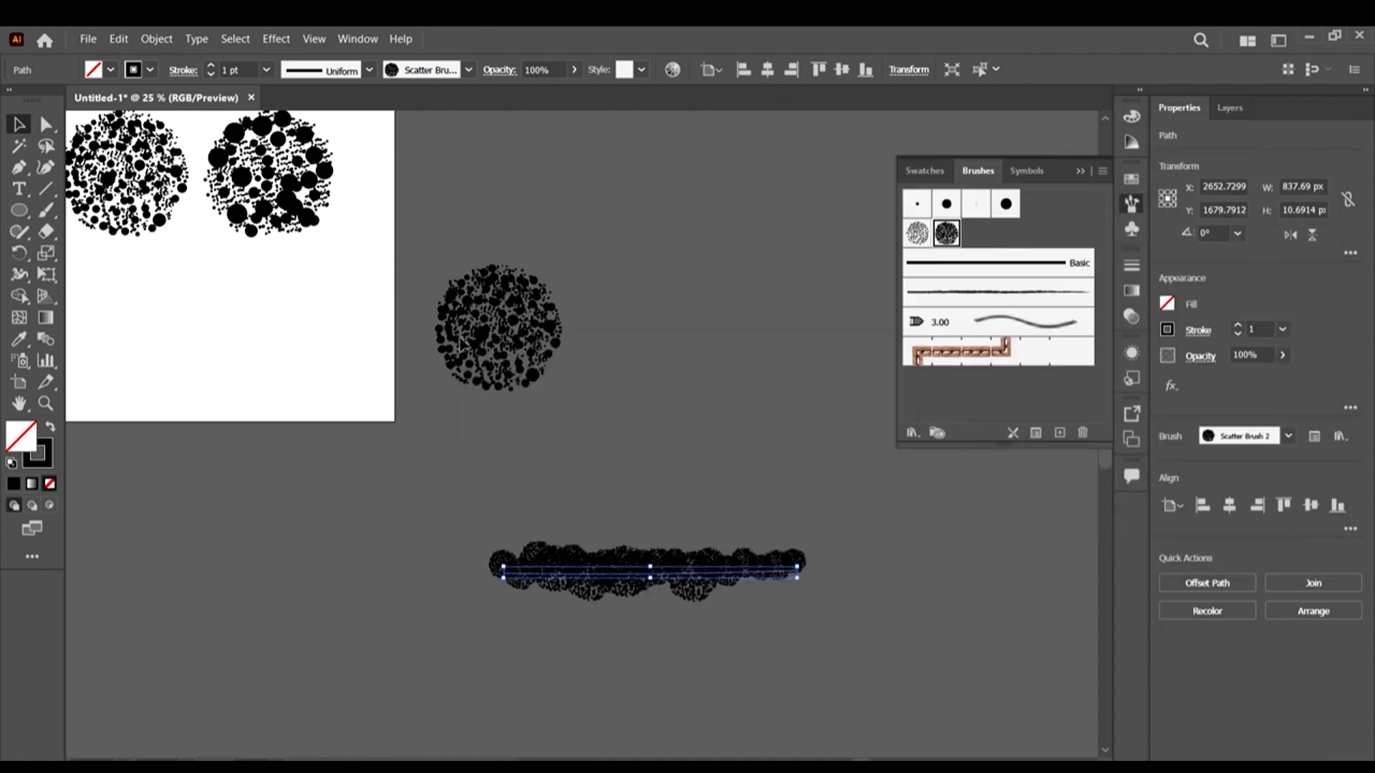
# Paint overlapping strokes with the scatter brush over the test stroke to build a dense black texture
pyautogui.click(737, 488)
pyautogui.scroll(-5, 661, 425)
pyautogui.scroll(1, 661, 425)
pyautogui.press('b')
pyautogui.moveTo(586, 457)
pyautogui.mouseDown()
pyautogui.moveTo(694, 442)
pyautogui.moveTo(544, 469)
pyautogui.mouseUp()
pyautogui.scroll(-1, 646, 444)
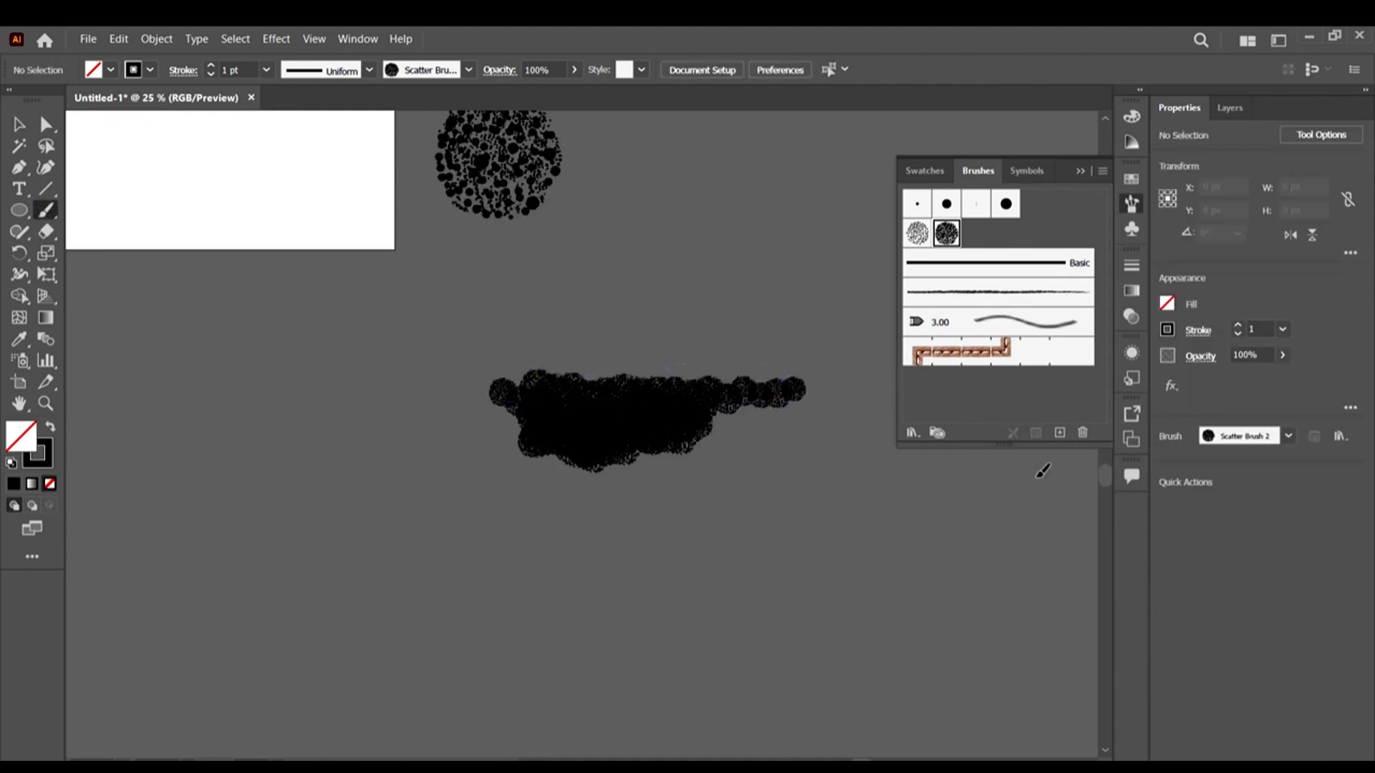
# Examine the edges and inner gaps of the painted texture up close
pyautogui.press('v')
pyautogui.scroll(5, 712, 461)
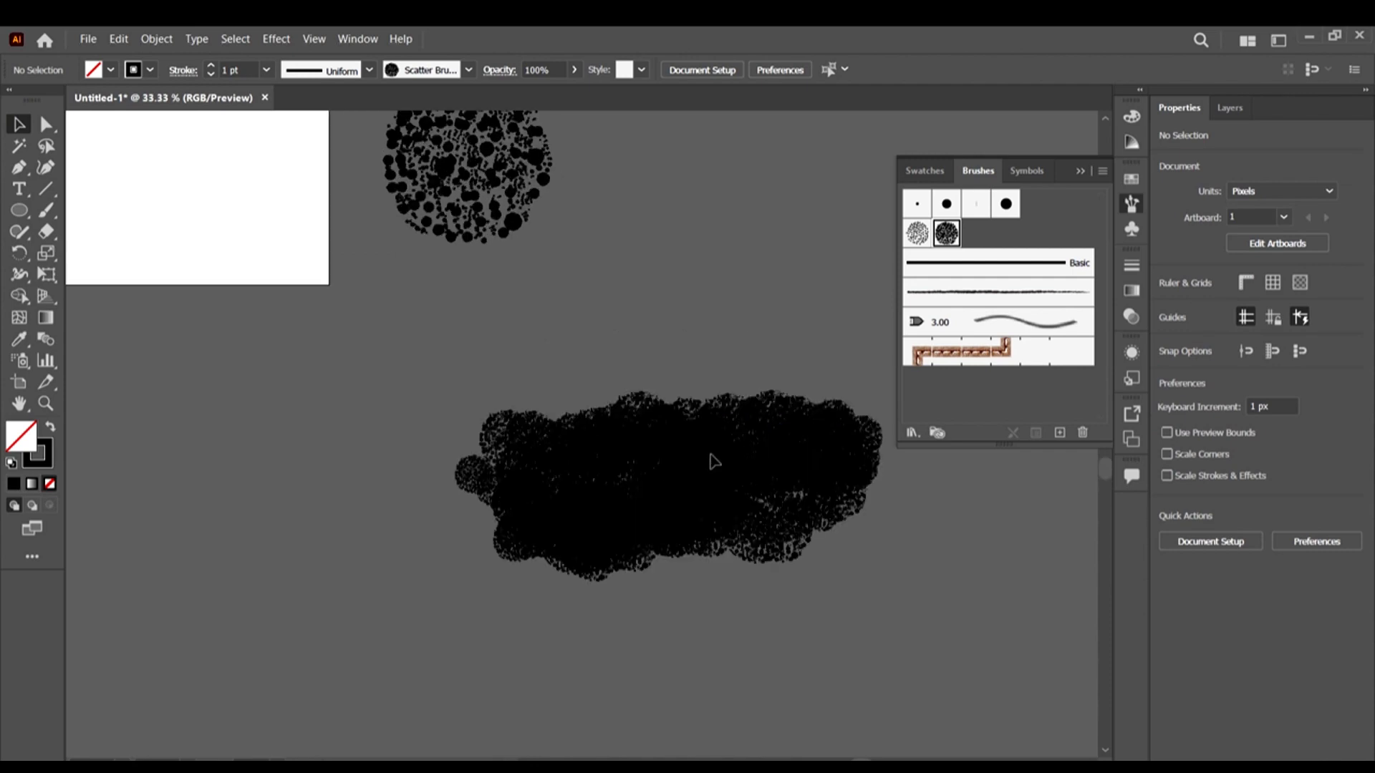
pyautogui.scroll(-1, 719, 437)
pyautogui.scroll(4, 419, 245)
pyautogui.moveTo(589, 466); pyautogui.dragTo(528, 350)
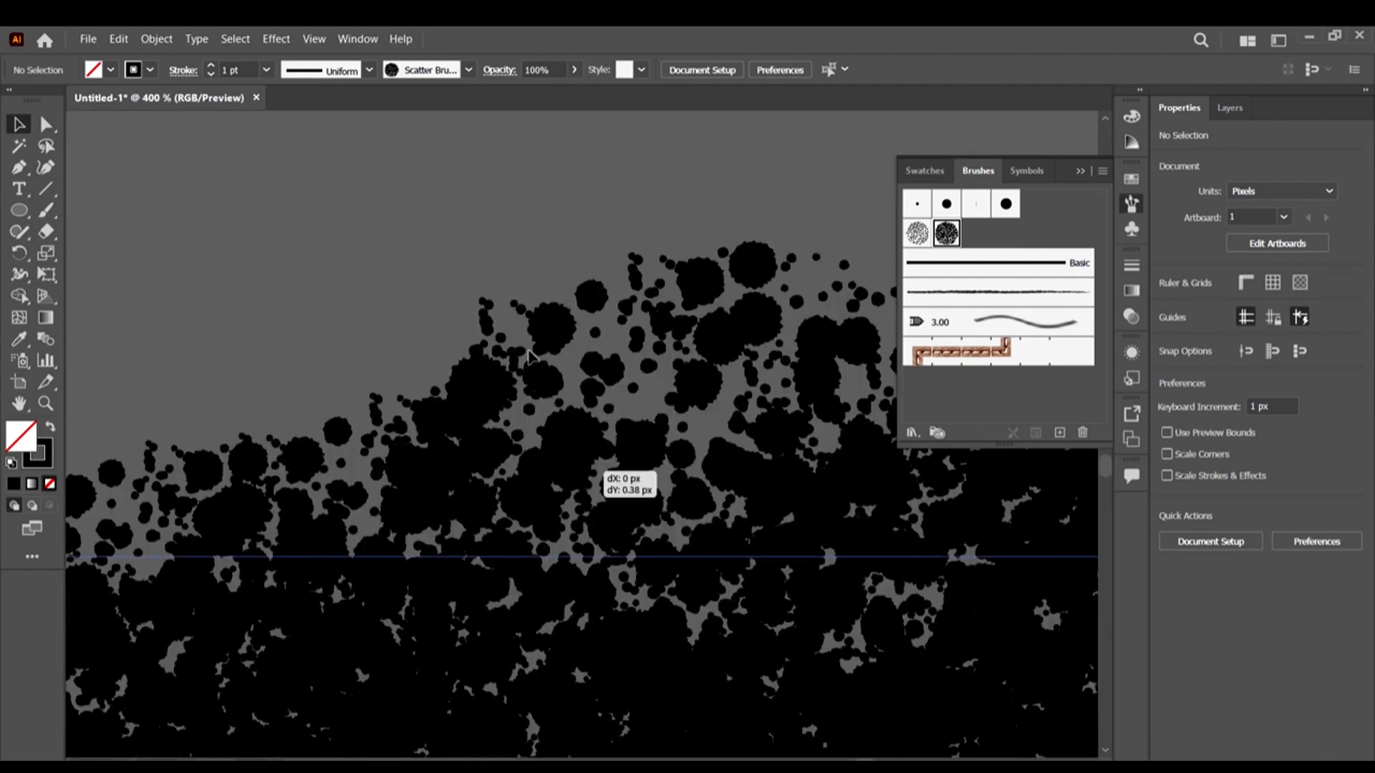
pyautogui.scroll(-9, 670, 614)
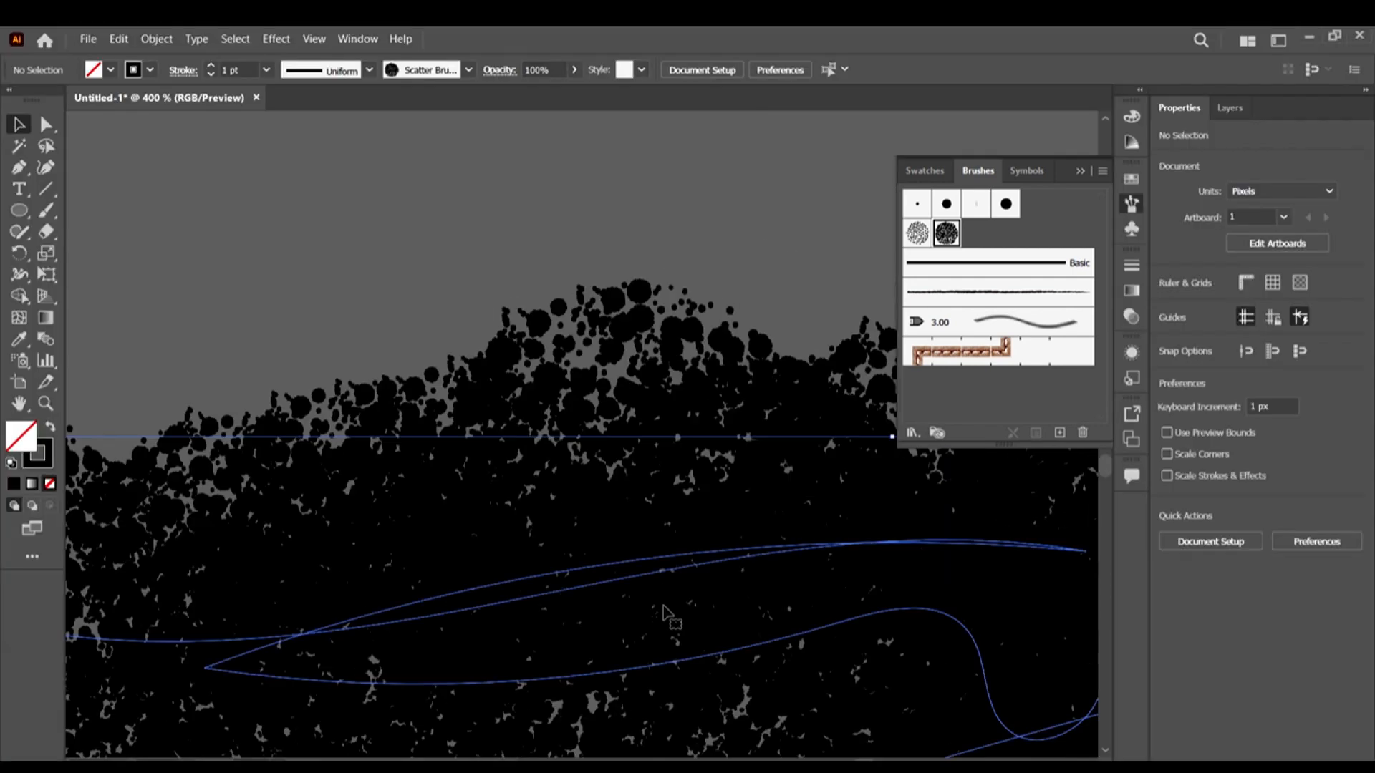
pyautogui.scroll(2, 403, 374)
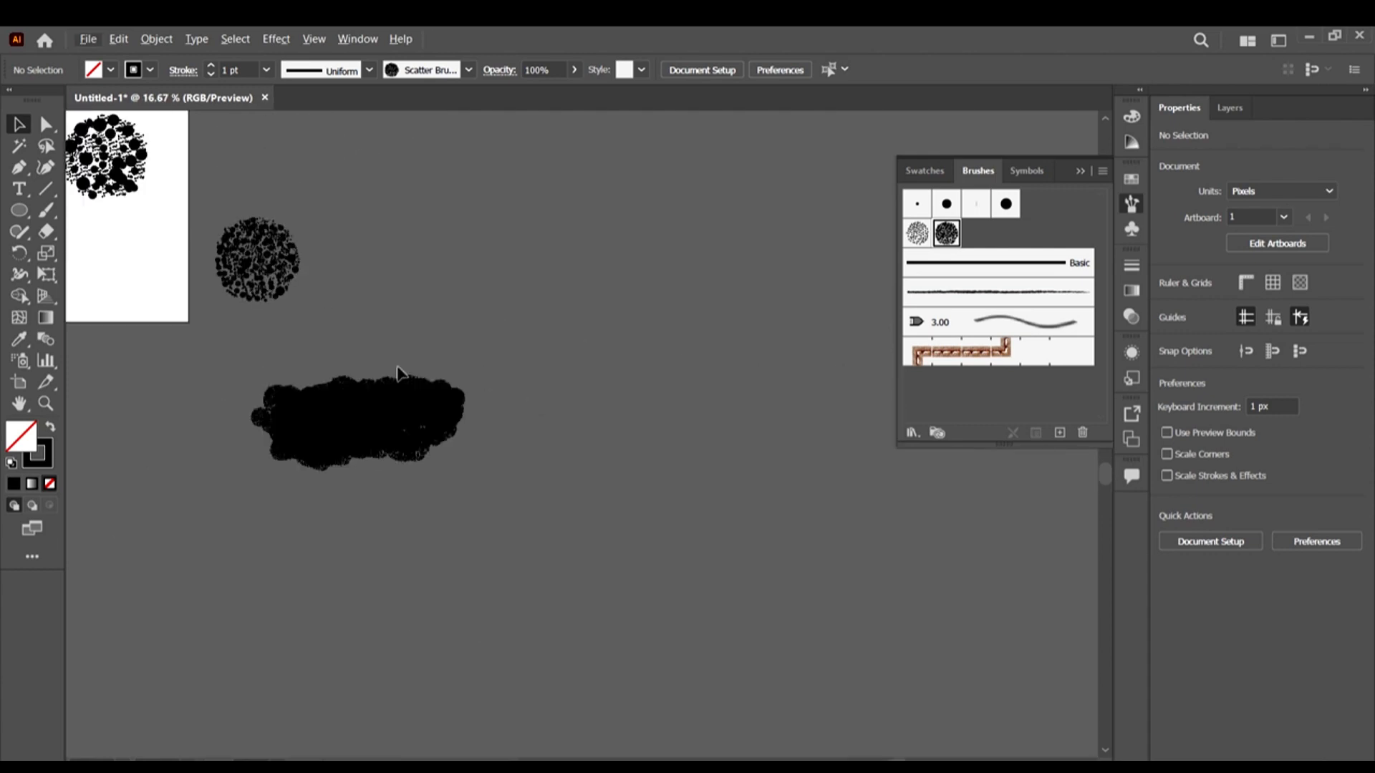
# Delete the painted test texture, the roughened dot group and Scatter Brush 2
pyautogui.click(406, 438)
pyautogui.press('Delete')
pyautogui.click(258, 259)
pyautogui.press('Delete')
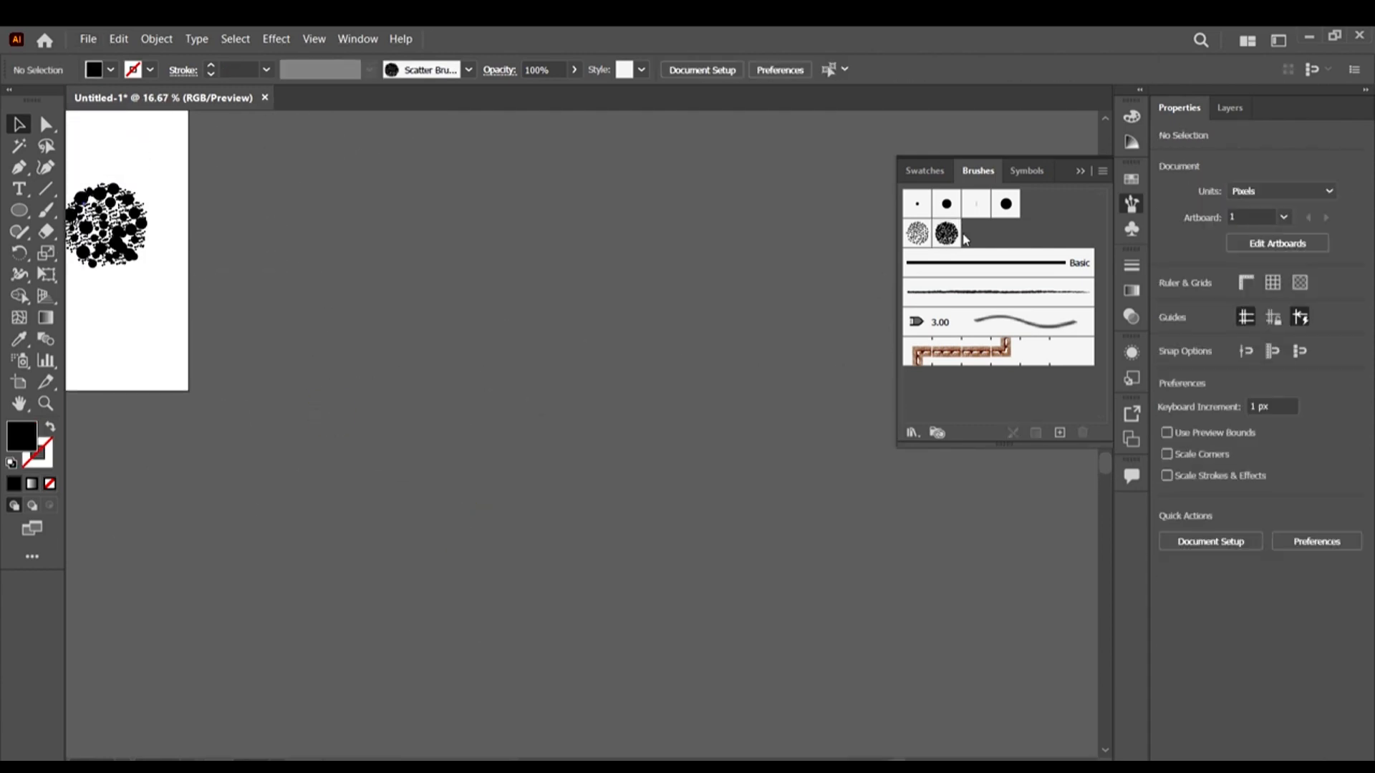
pyautogui.click(1083, 433)
pyautogui.click(669, 433)
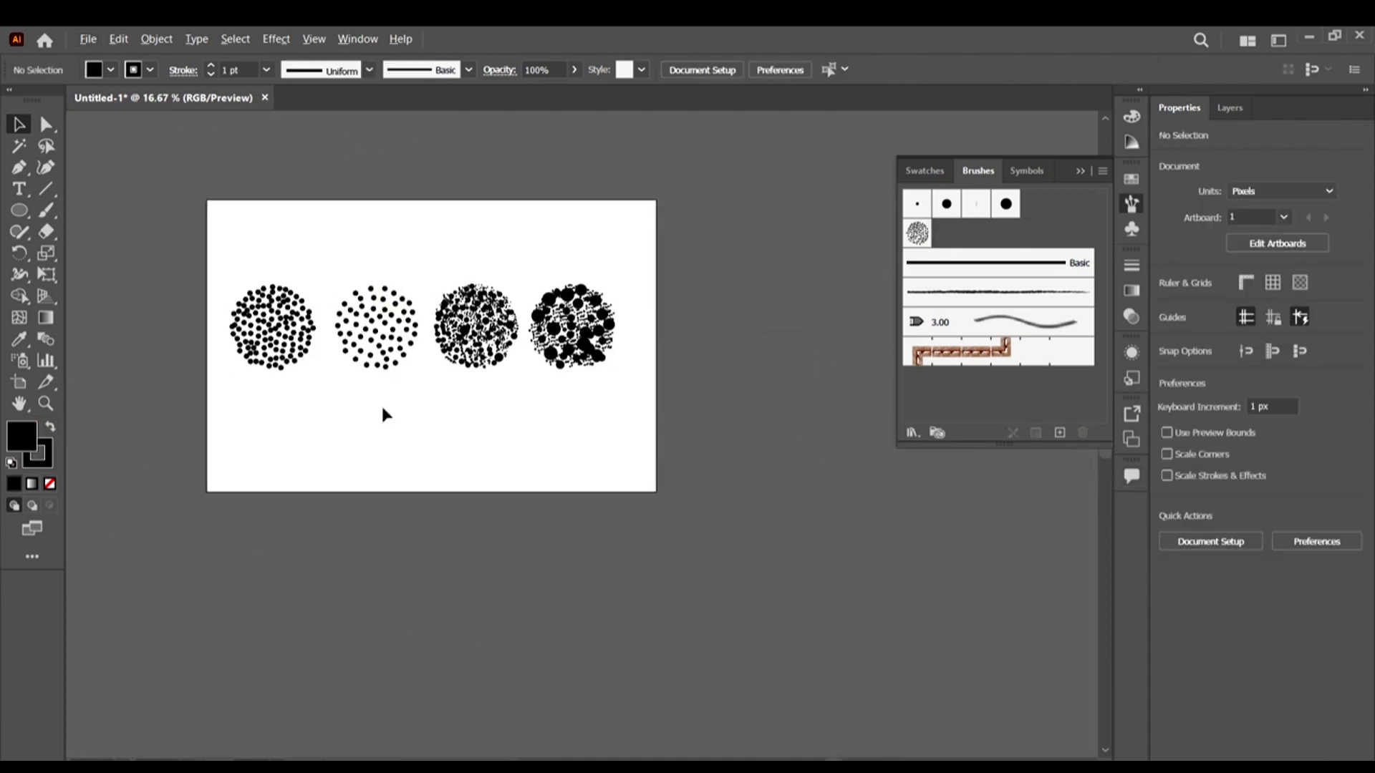
# Examine the dot patterns of the four circles on the artboard, both up close and as a whole set
pyautogui.scroll(1, 334, 333)
pyautogui.scroll(1, 341, 327)
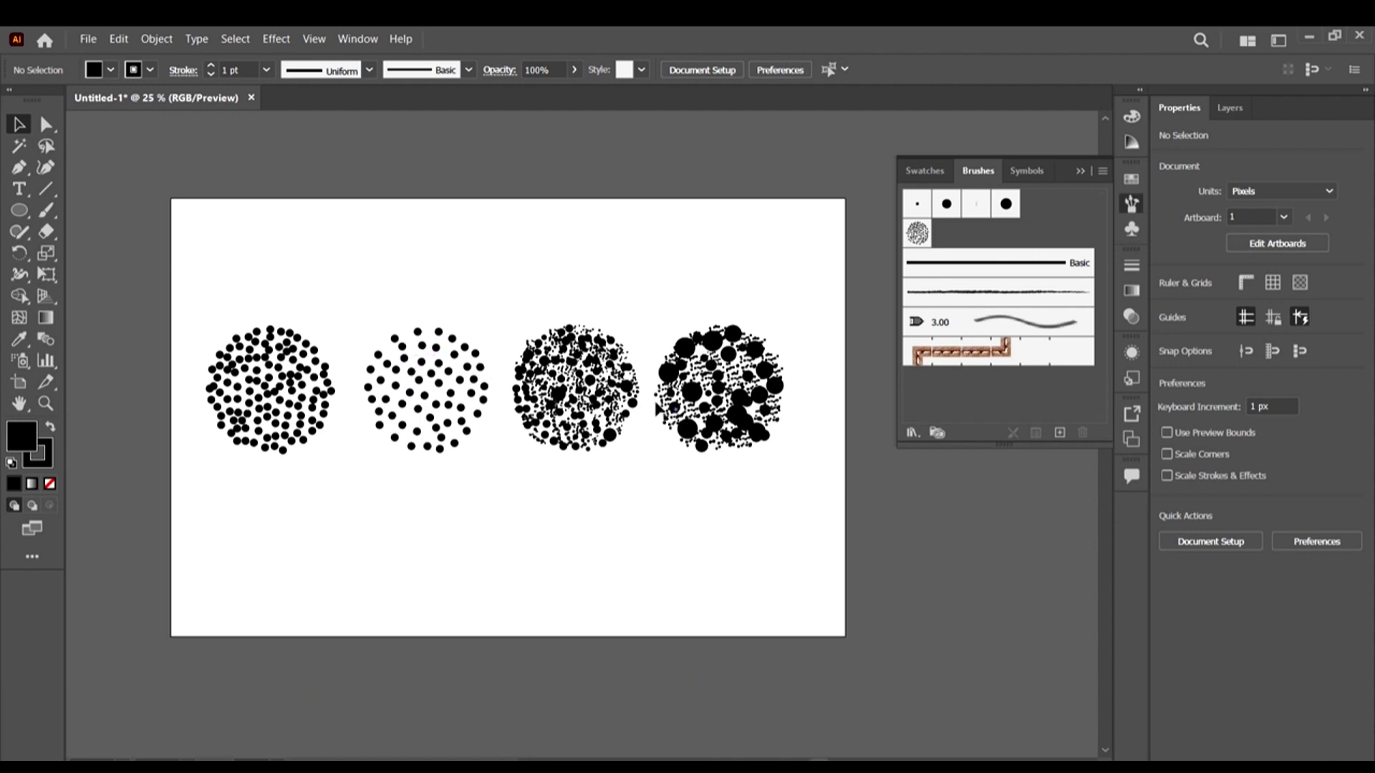
pyautogui.scroll(2, 712, 381)
pyautogui.scroll(2, 328, 344)
pyautogui.scroll(-3, 380, 350)
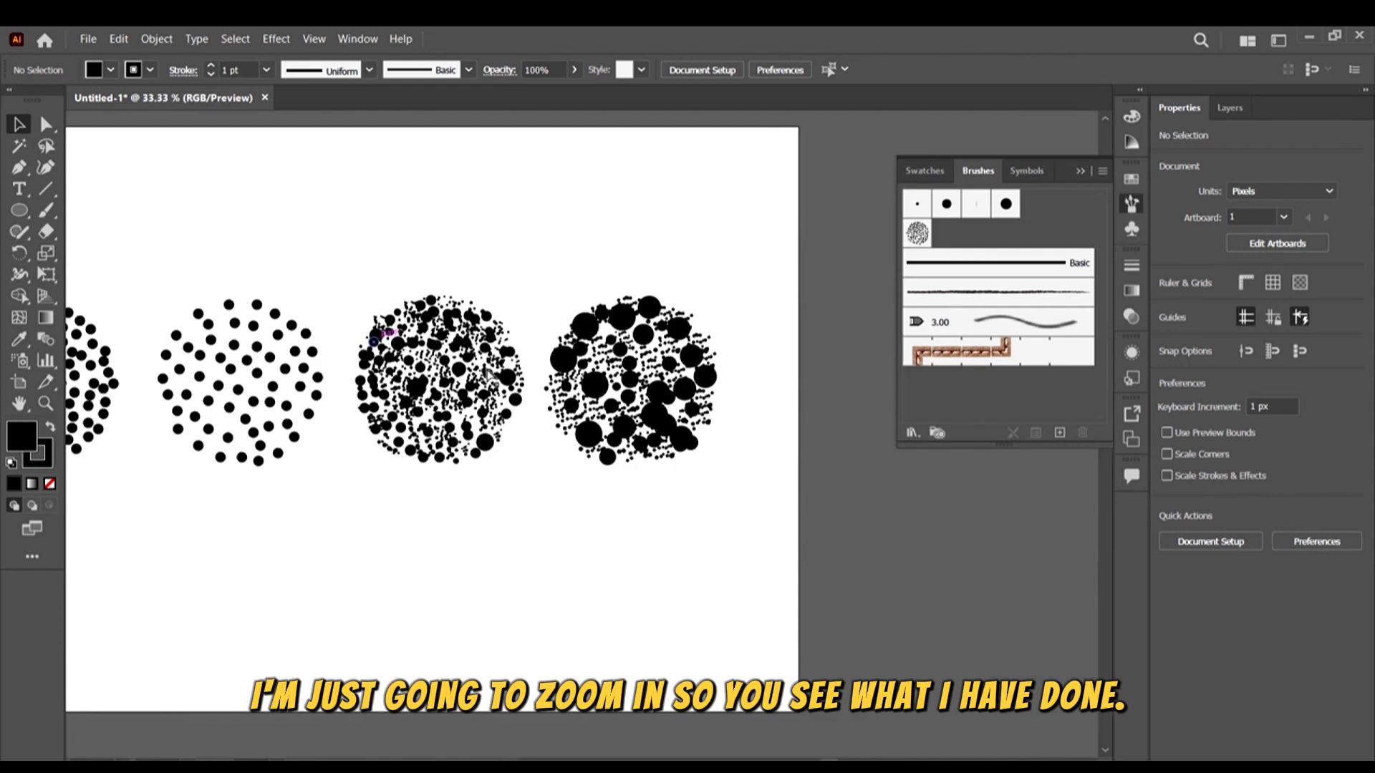
pyautogui.hscroll(1, 386, 351)
pyautogui.scroll(2, 615, 368)
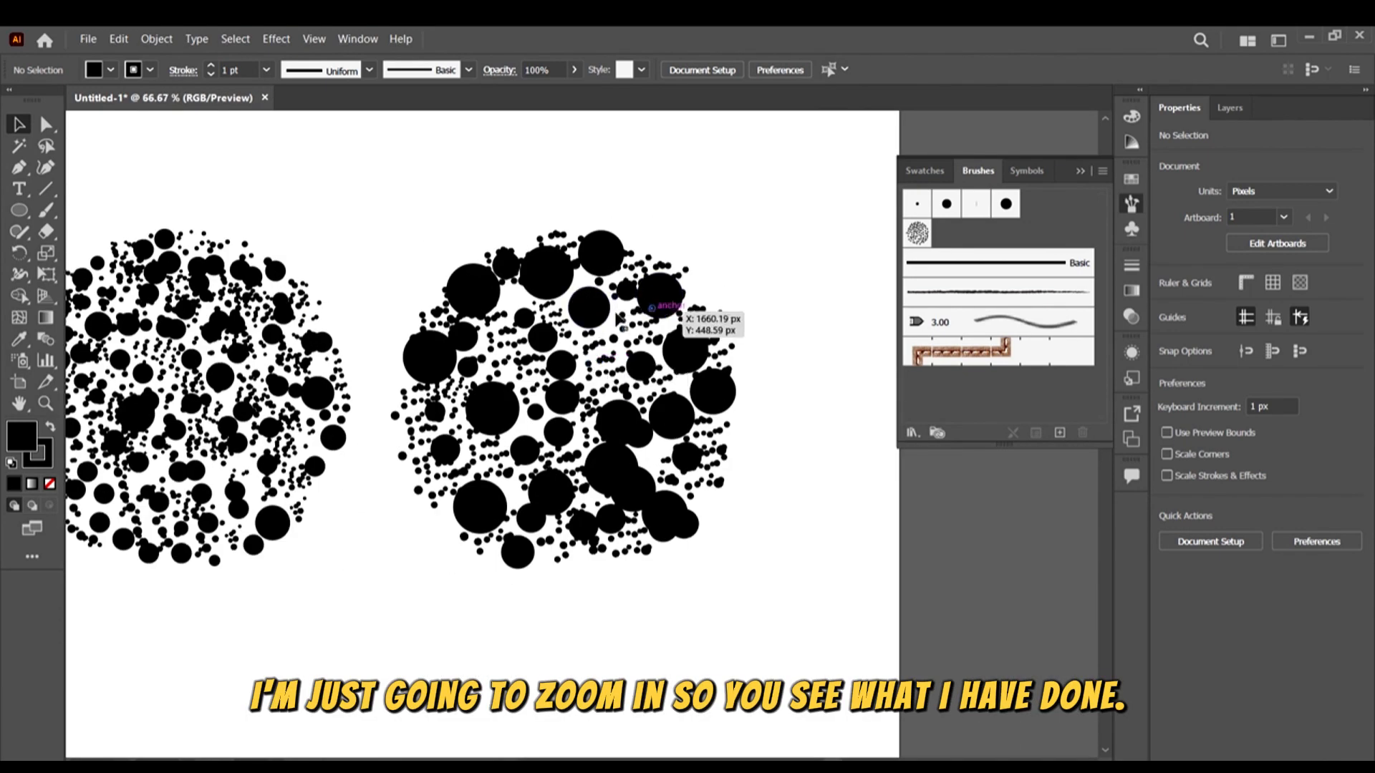
pyautogui.scroll(-1, 630, 322)
pyautogui.scroll(-2, 629, 323)
pyautogui.hscroll(-1, 430, 387)
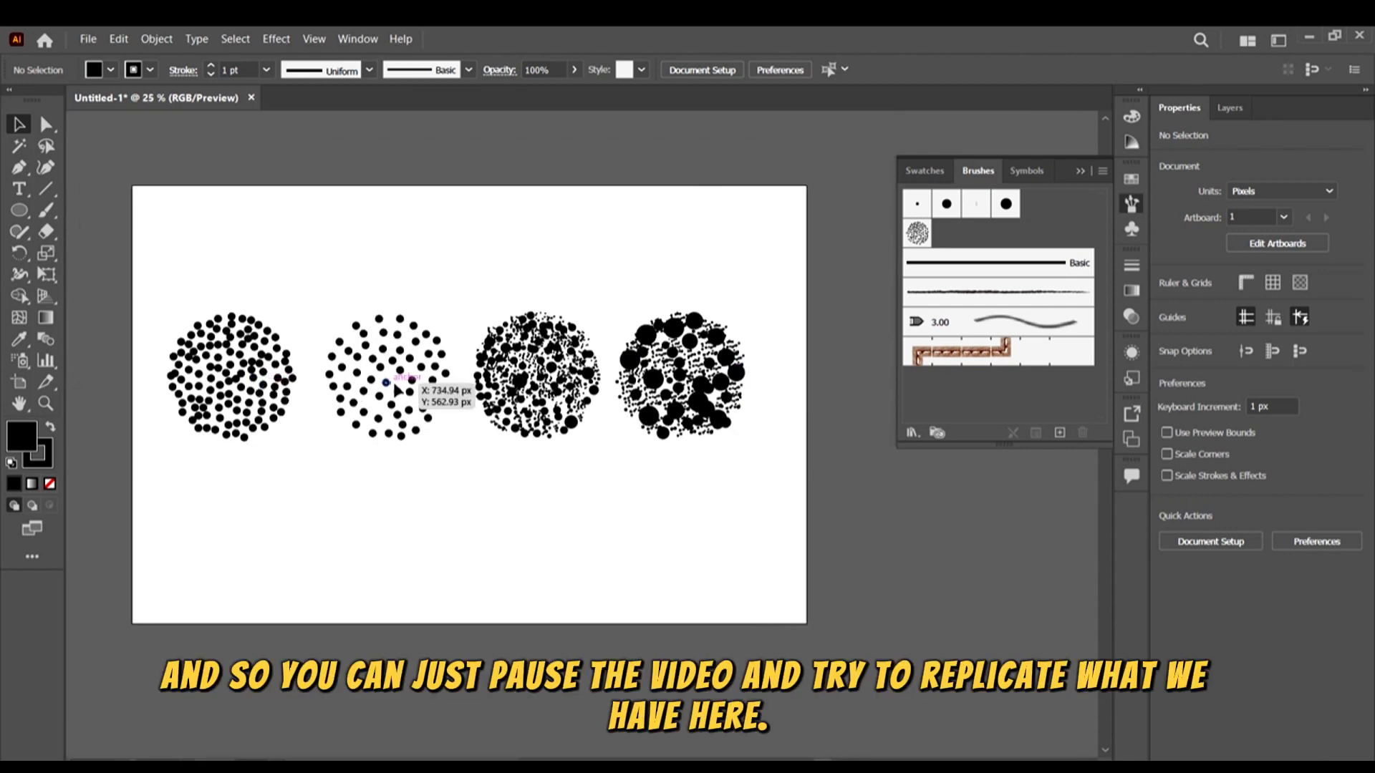
pyautogui.scroll(1, 365, 379)
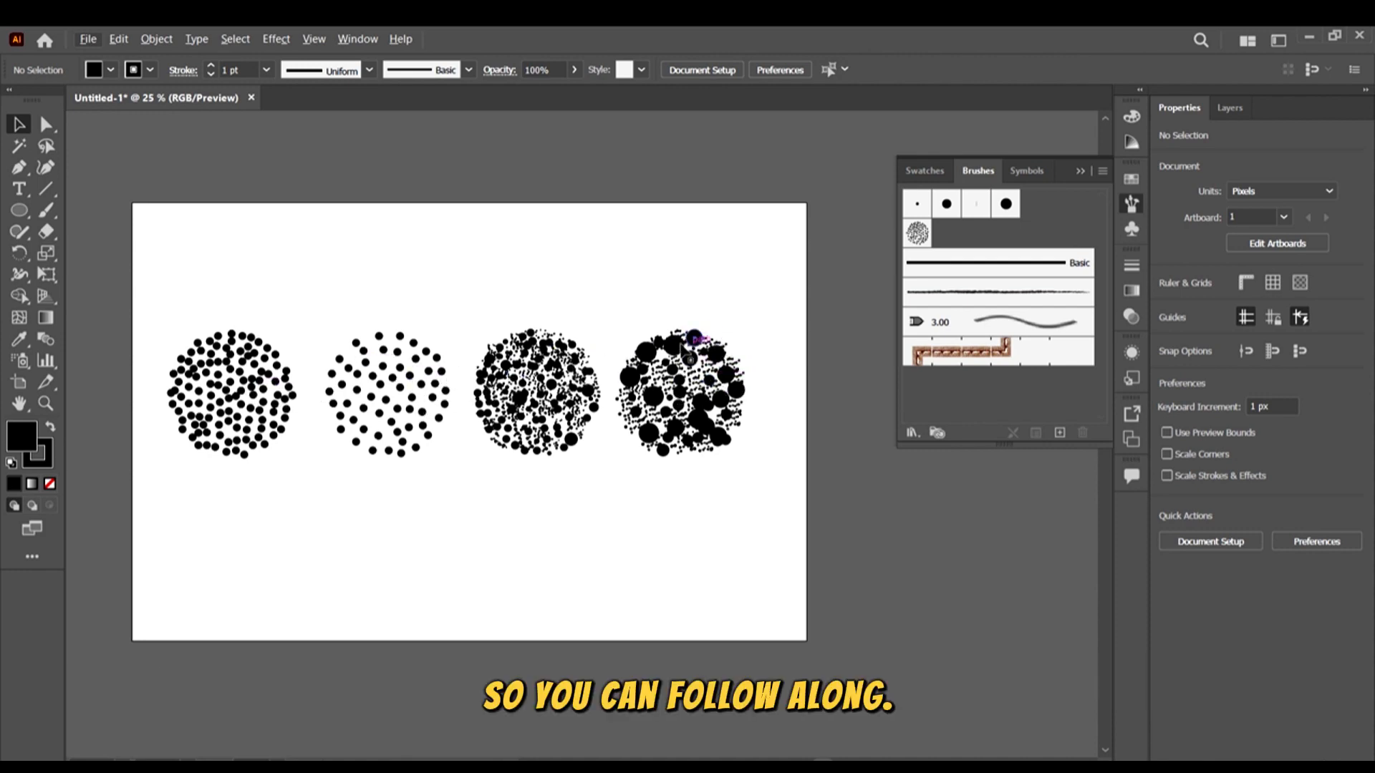
pyautogui.hscroll(-3, 680, 347)
pyautogui.hscroll(2, 674, 356)
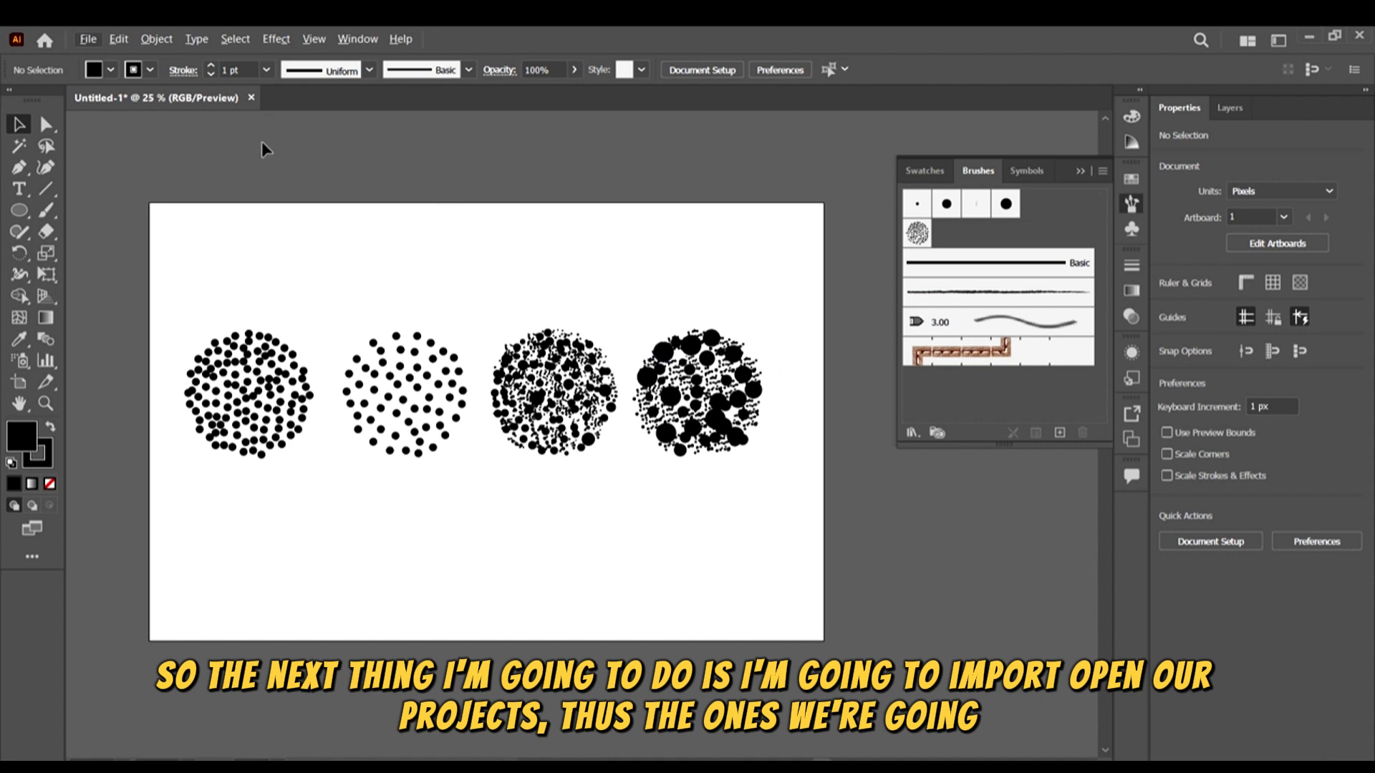
# Open Adding Grain 01 and Adding Grain 02 from the 3 BRUSHES AND TEXTURES folder and view both artworks
pyautogui.click(88, 40)
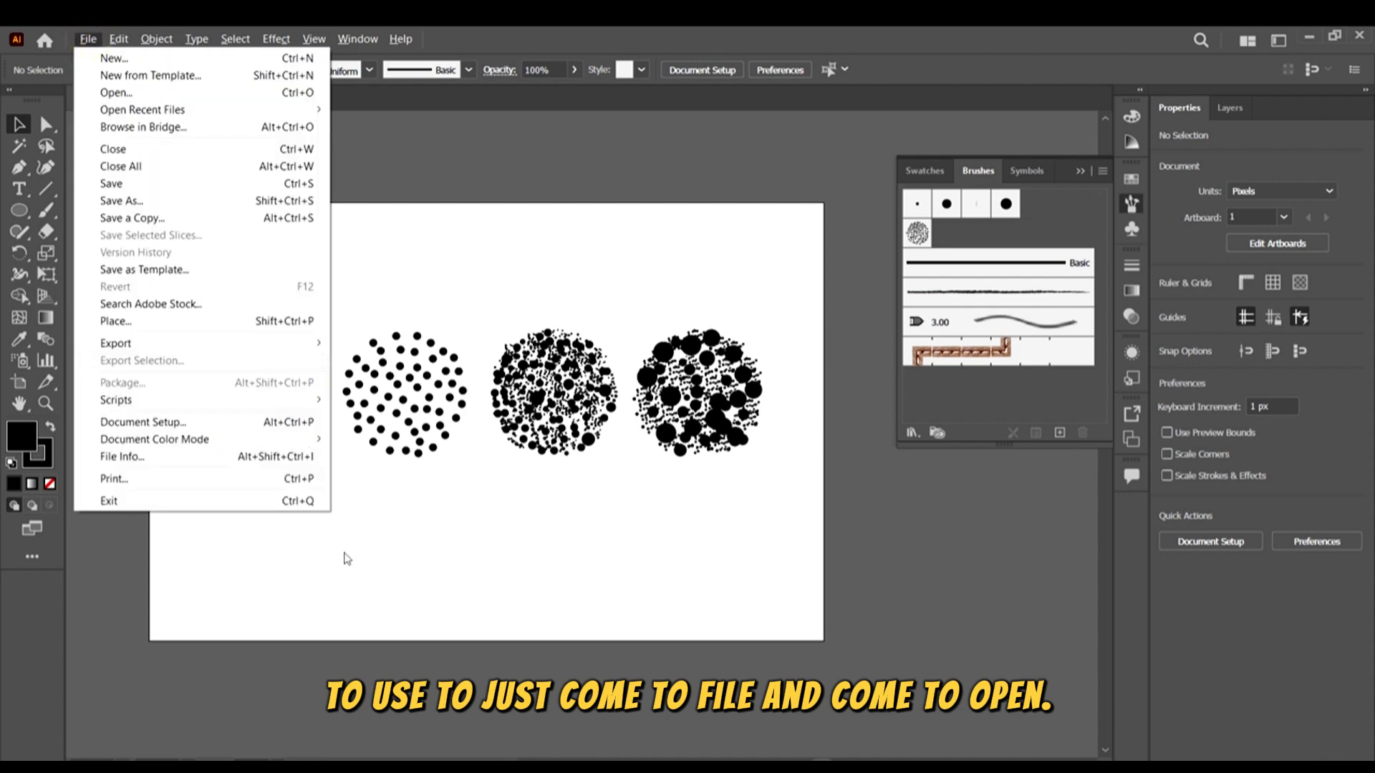
pyautogui.click(152, 89)
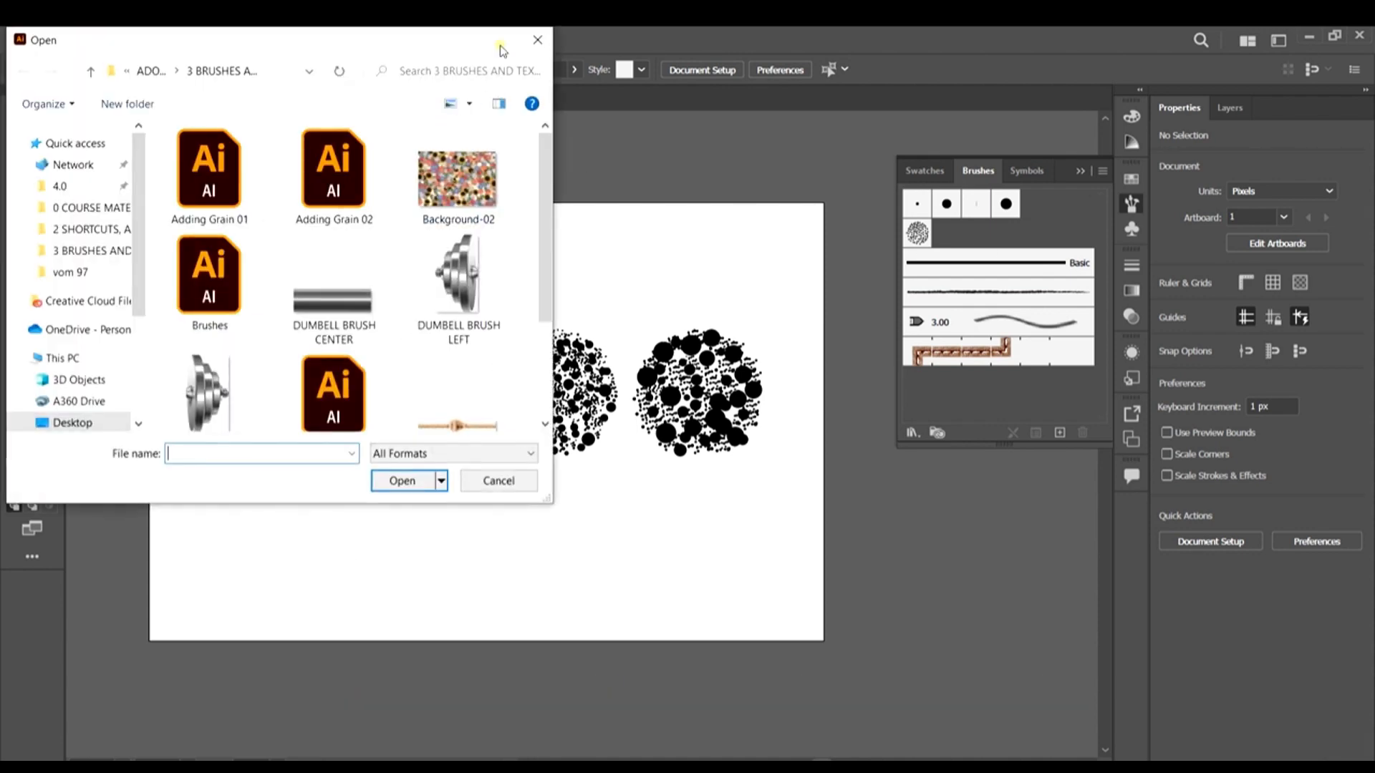
pyautogui.doubleClick(501, 48)
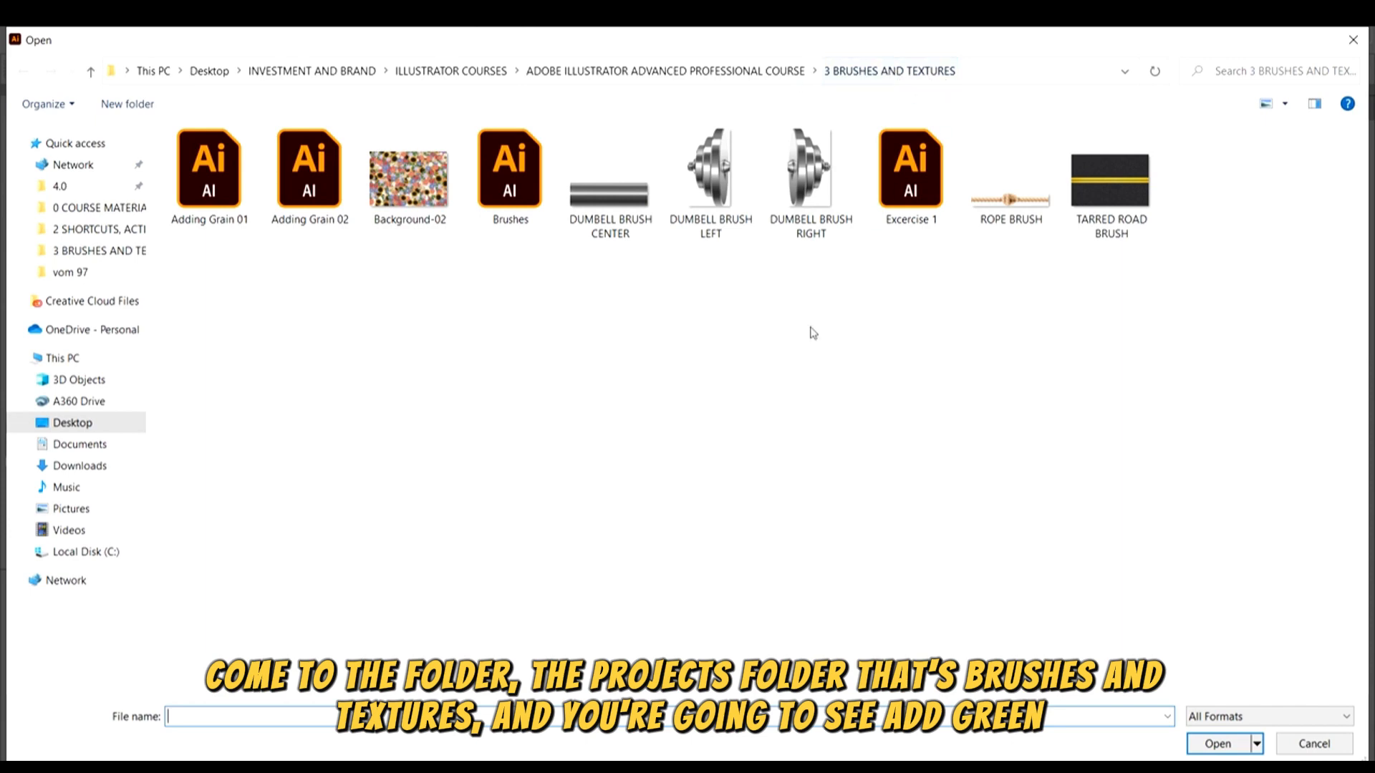
pyautogui.click(222, 201)
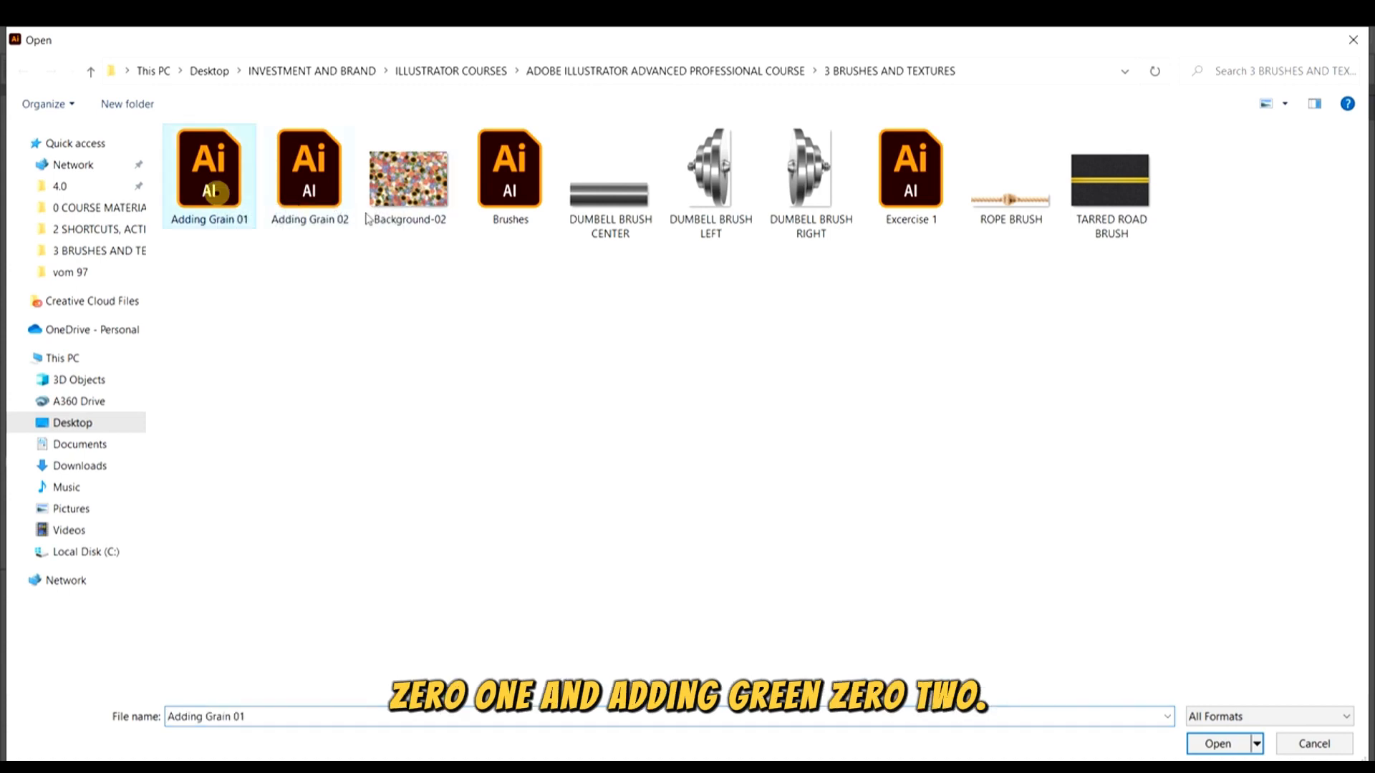
pyautogui.keyDown('ctrl'); pyautogui.click(308, 179); pyautogui.keyUp('ctrl')
pyautogui.click(1225, 745)
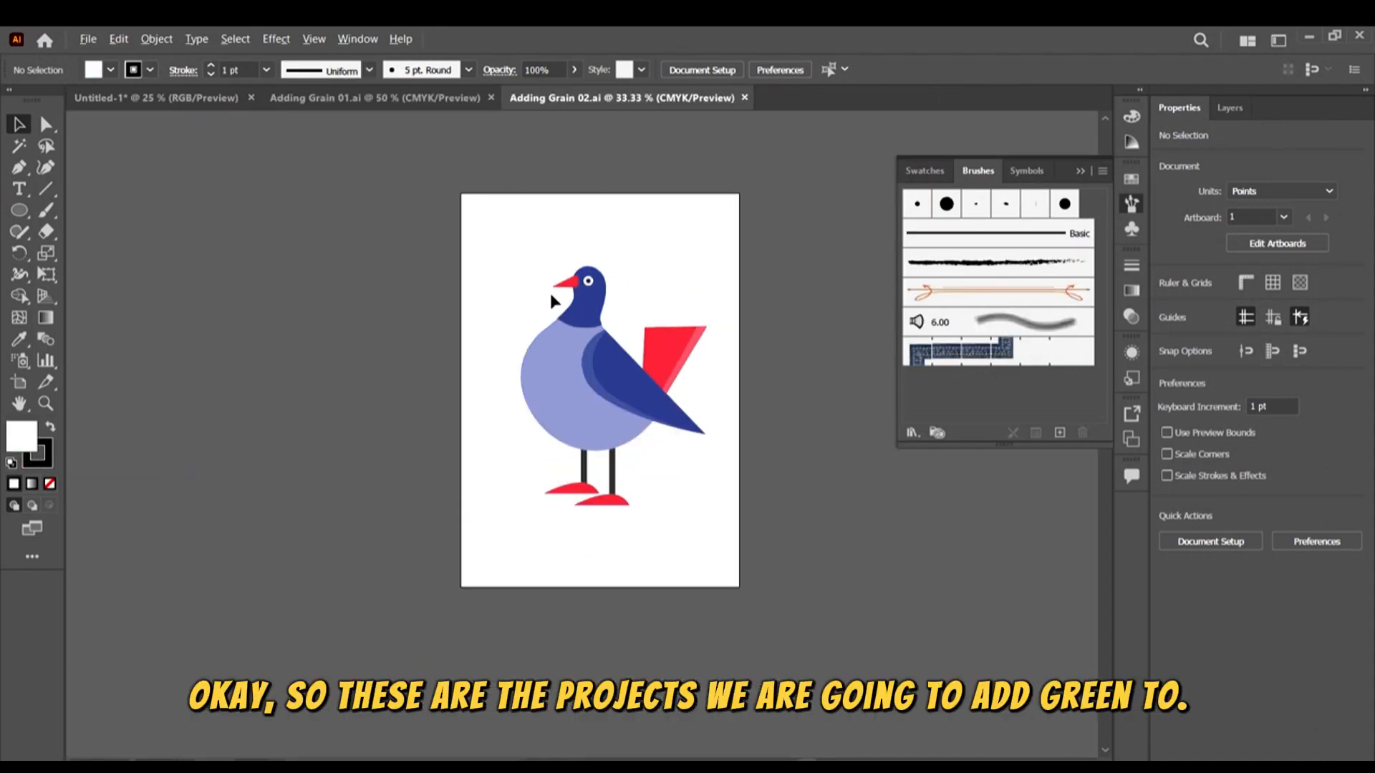
pyautogui.click(398, 98)
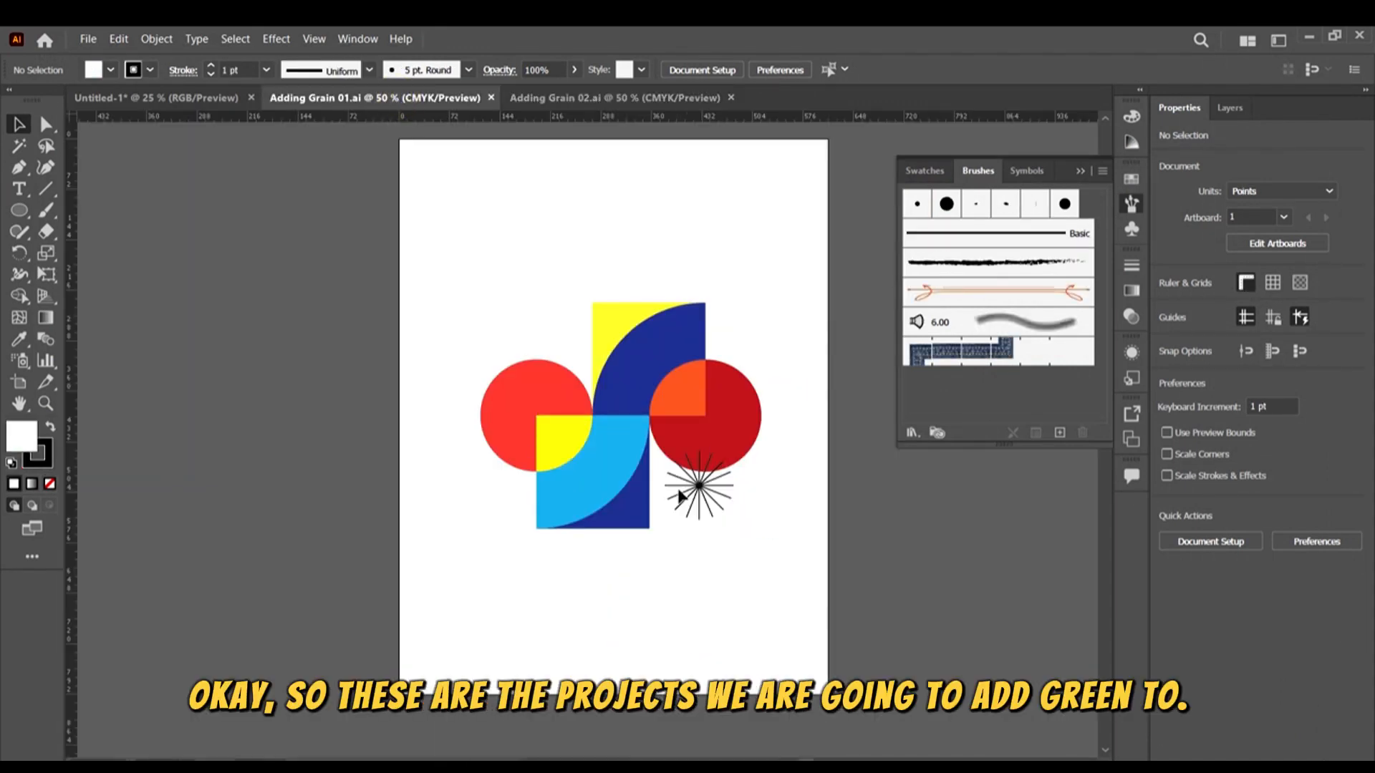
pyautogui.click(569, 99)
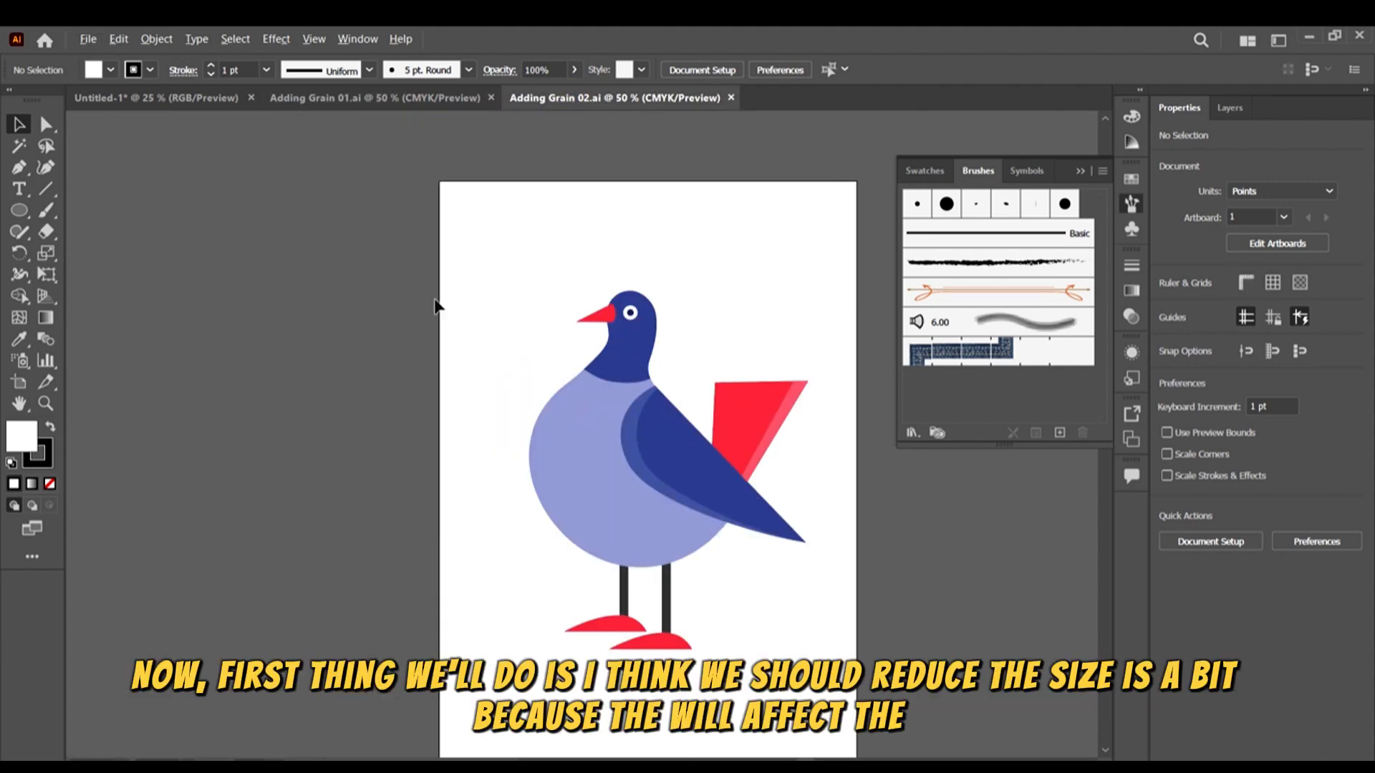
# In Untitled-1, scale the four dot circles down together to about 875 x 196 px and place them in the artboard's upper-left corner
pyautogui.click(153, 95)
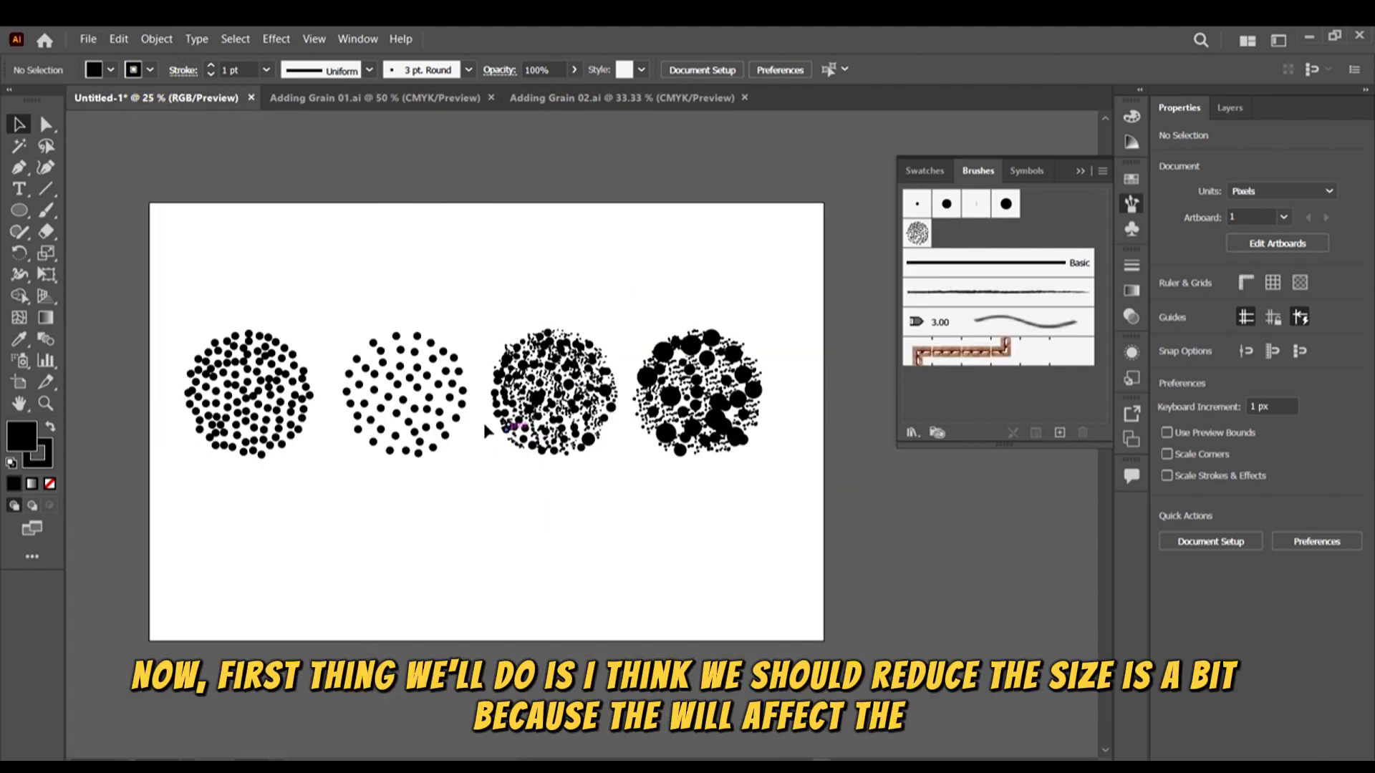
pyautogui.moveTo(824, 504); pyautogui.dragTo(155, 236)
pyautogui.moveTo(860, 507); pyautogui.dragTo(852, 504)
pyautogui.moveTo(765, 326); pyautogui.dragTo(693, 358)
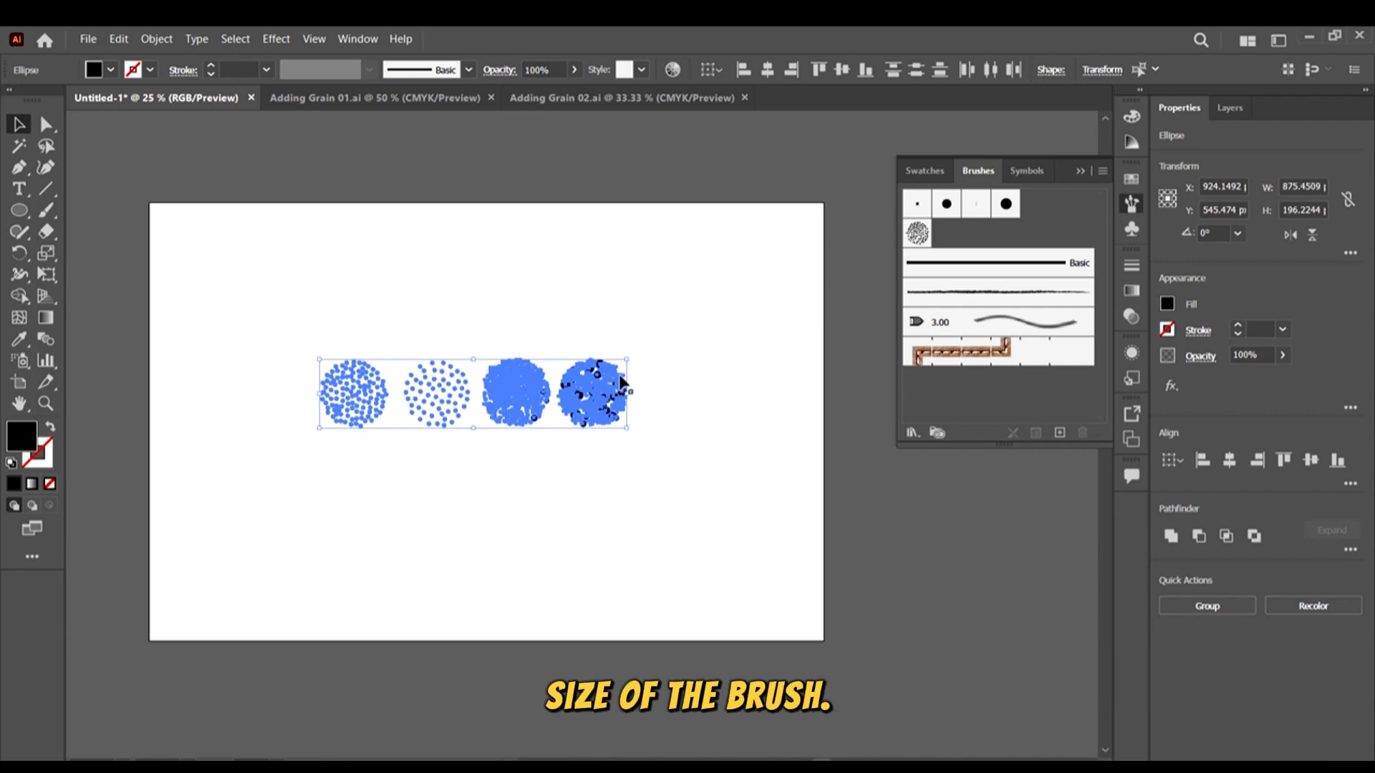
pyautogui.moveTo(614, 374); pyautogui.dragTo(495, 264)
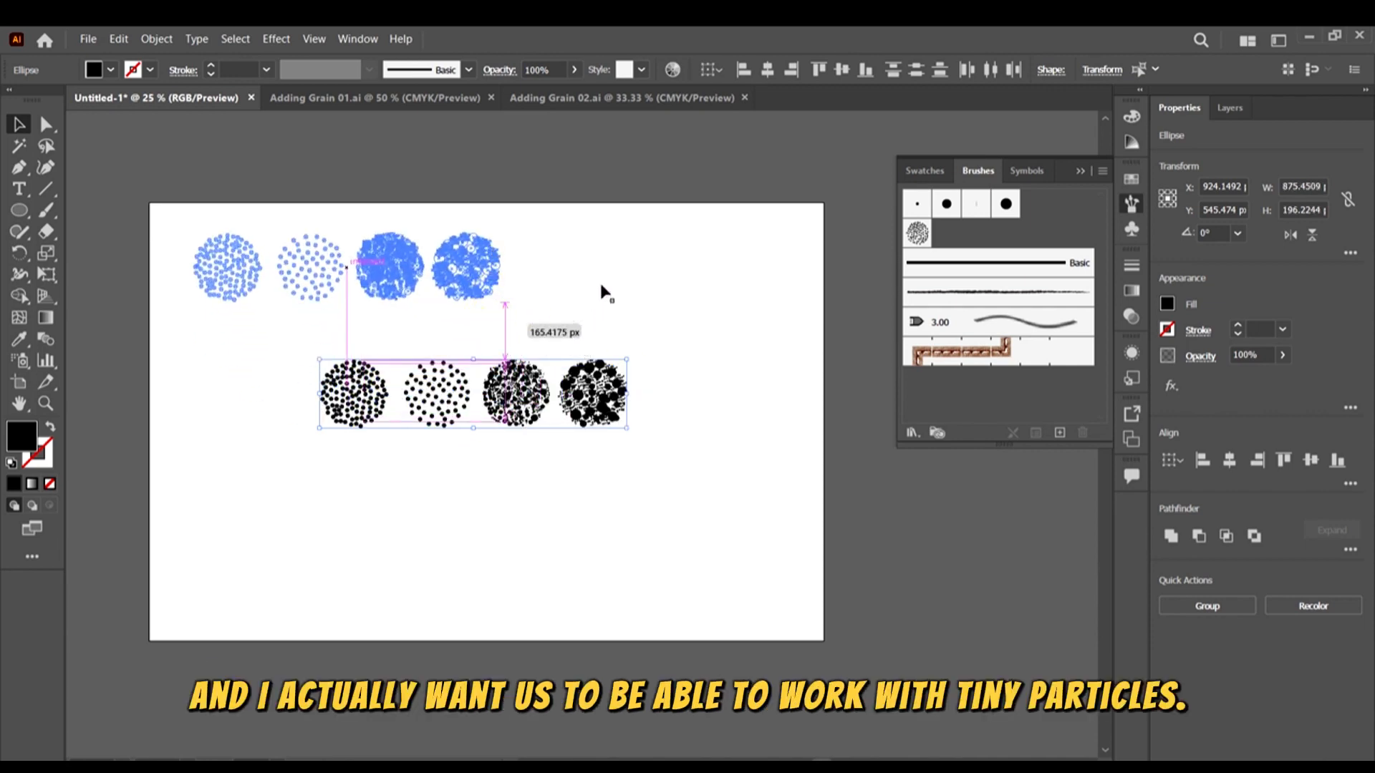
pyautogui.moveTo(600, 287); pyautogui.dragTo(599, 287)
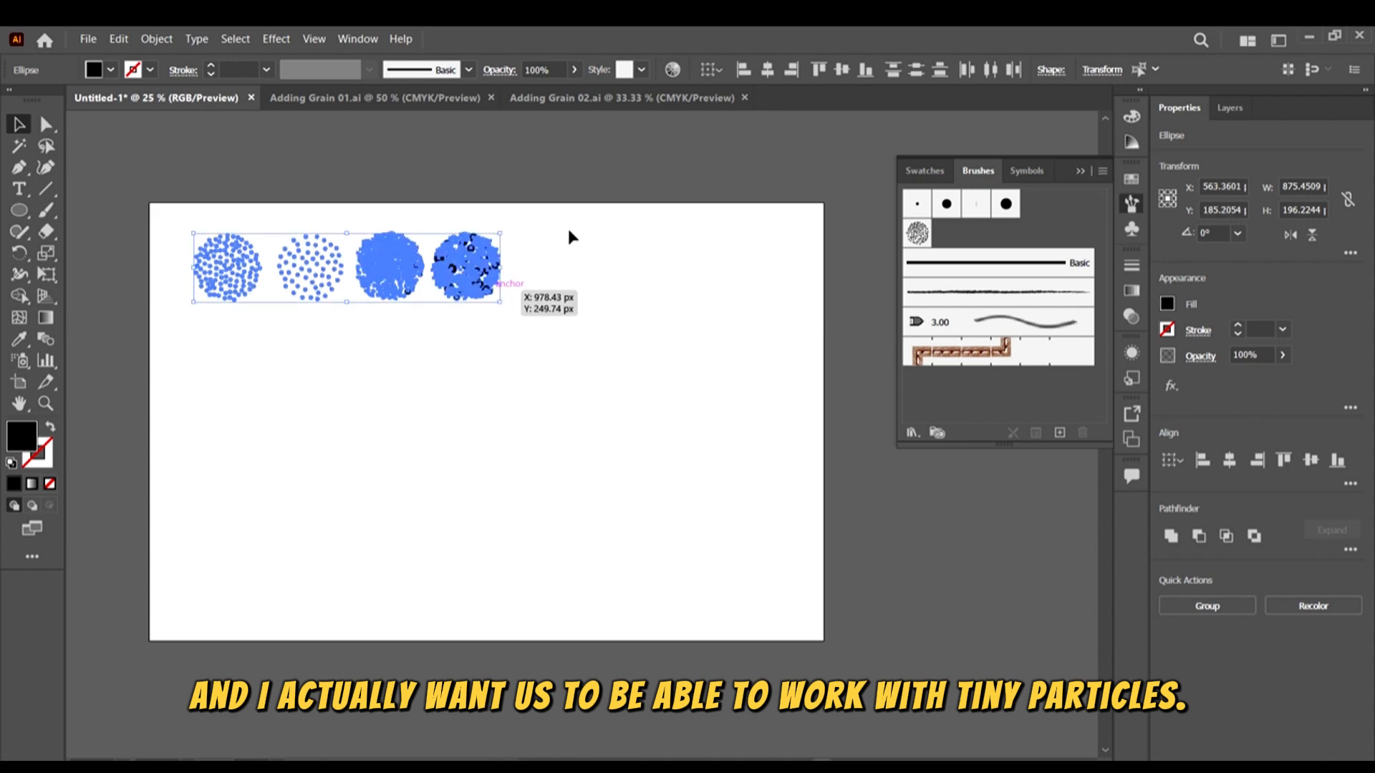
pyautogui.click(569, 283)
pyautogui.hotkey('ctrl', '-')
# Copy the geometric artwork from Adding Grain 01 into Untitled-1 and place it just right of the artboard
pyautogui.click(308, 96)
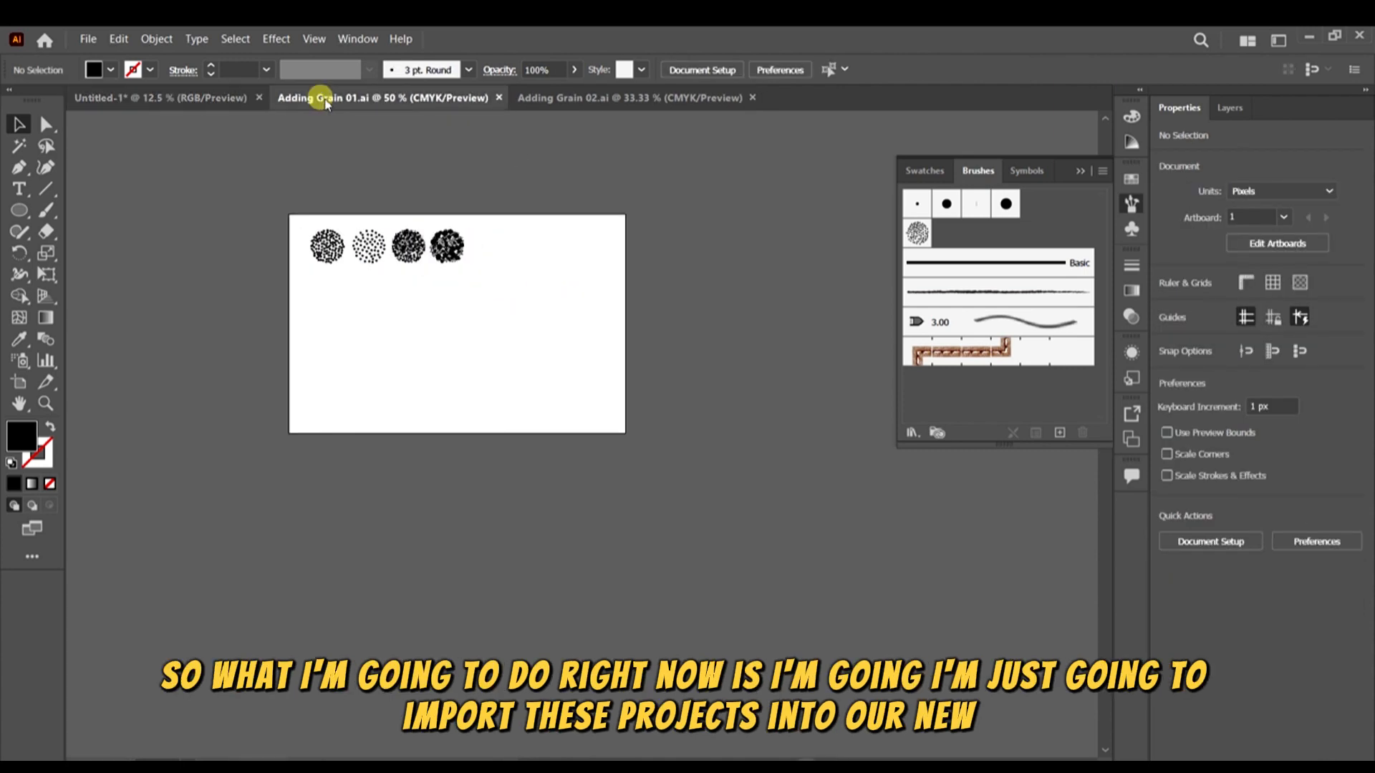
pyautogui.moveTo(469, 270); pyautogui.dragTo(822, 476)
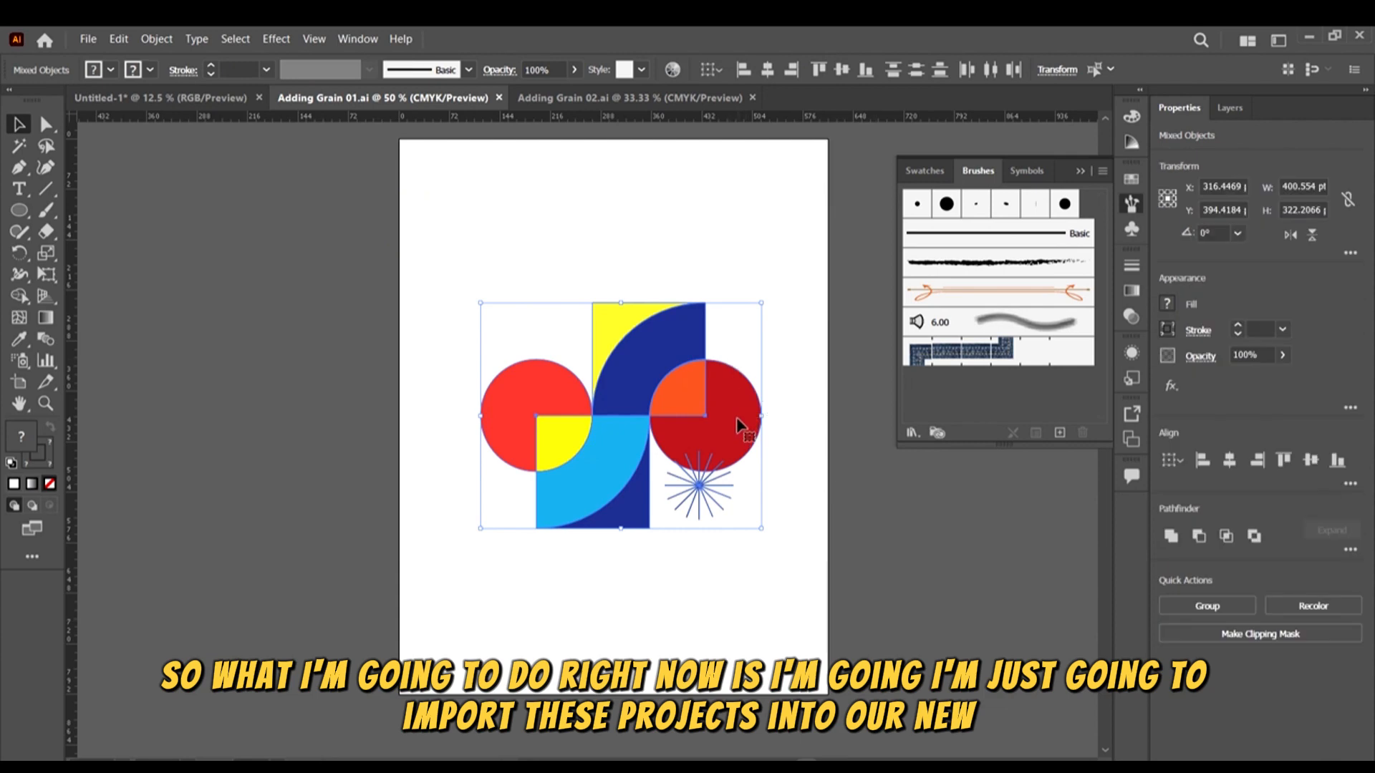
pyautogui.click(165, 98)
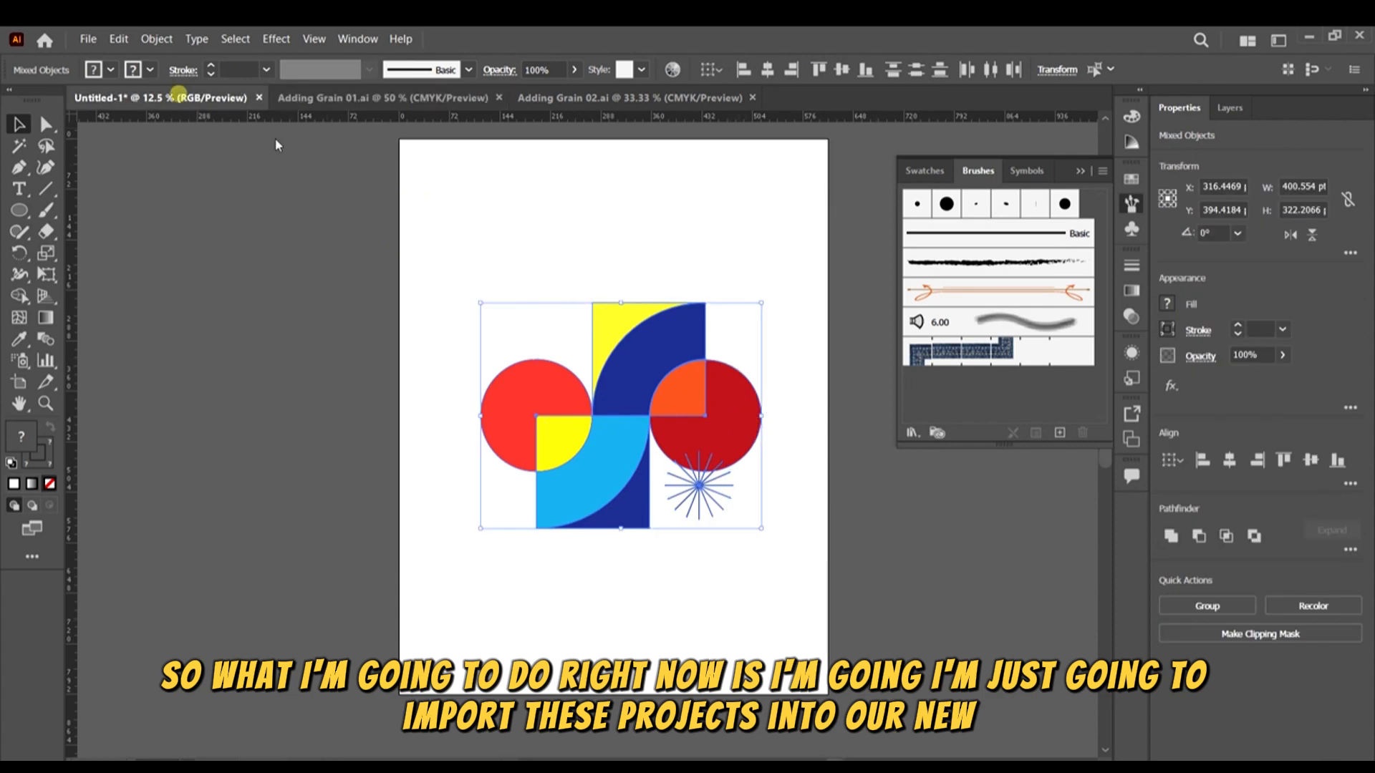
pyautogui.hotkey('ctrl', 'v')
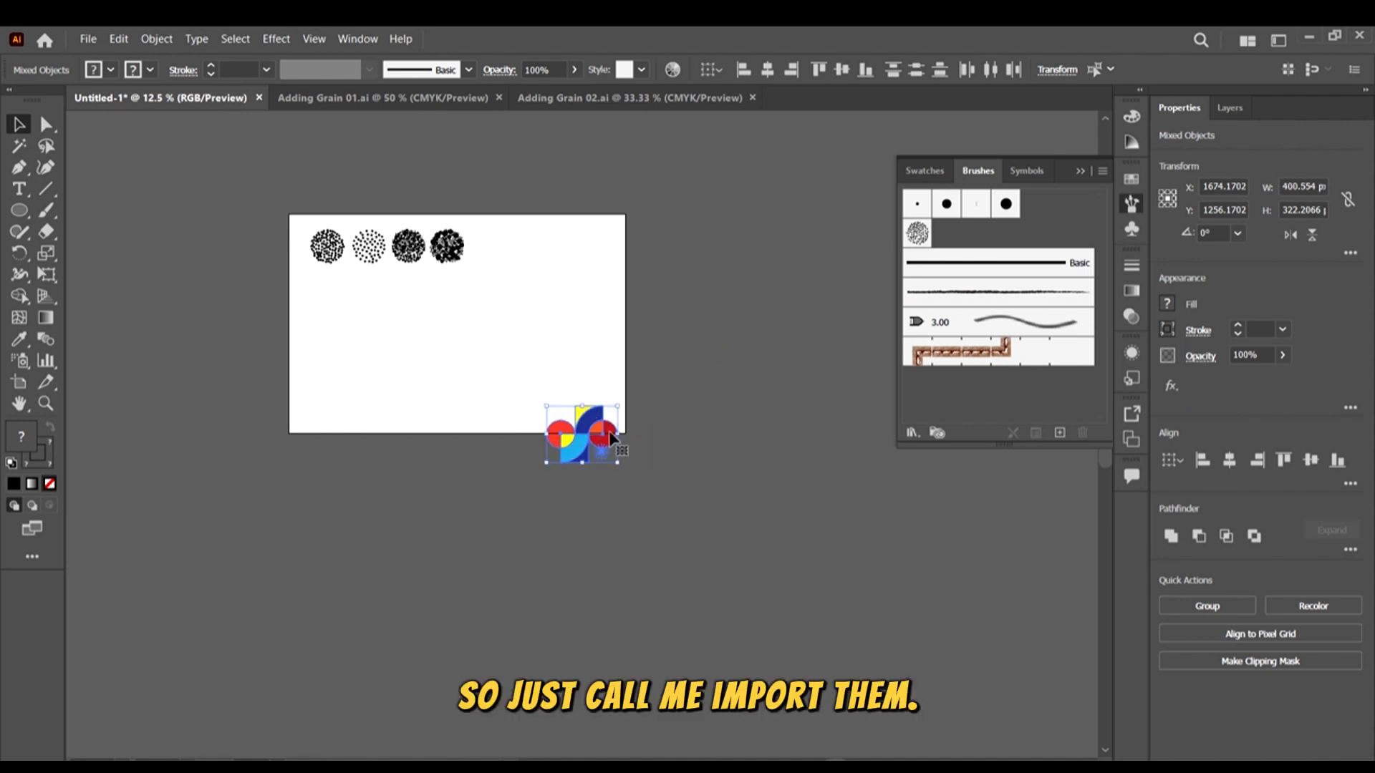
pyautogui.moveTo(612, 437); pyautogui.dragTo(717, 327)
# Copy the bird artwork from Adding Grain 02 into Untitled-1 and place it right of the geometric artwork
pyautogui.click(611, 98)
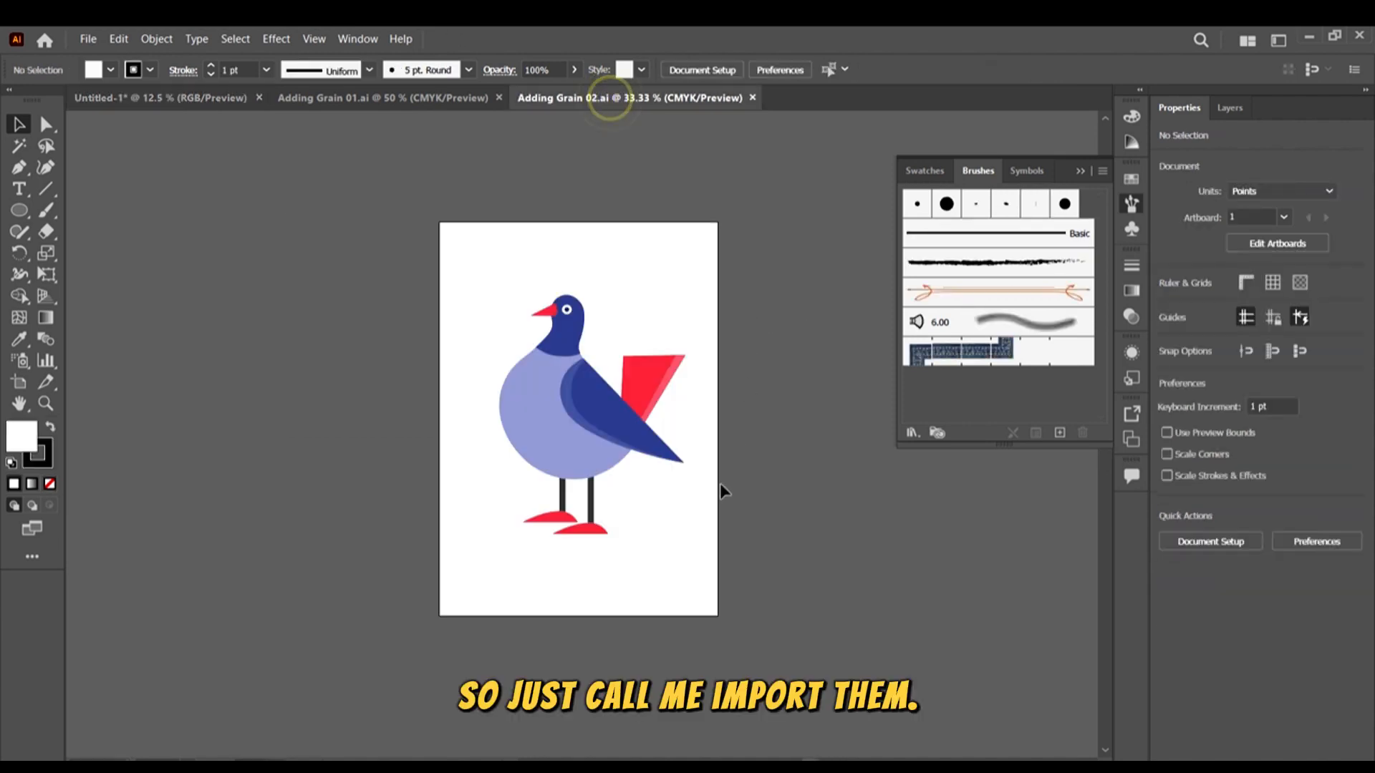
pyautogui.moveTo(703, 532); pyautogui.dragTo(380, 190)
pyautogui.hotkey('ctrl', 'c')
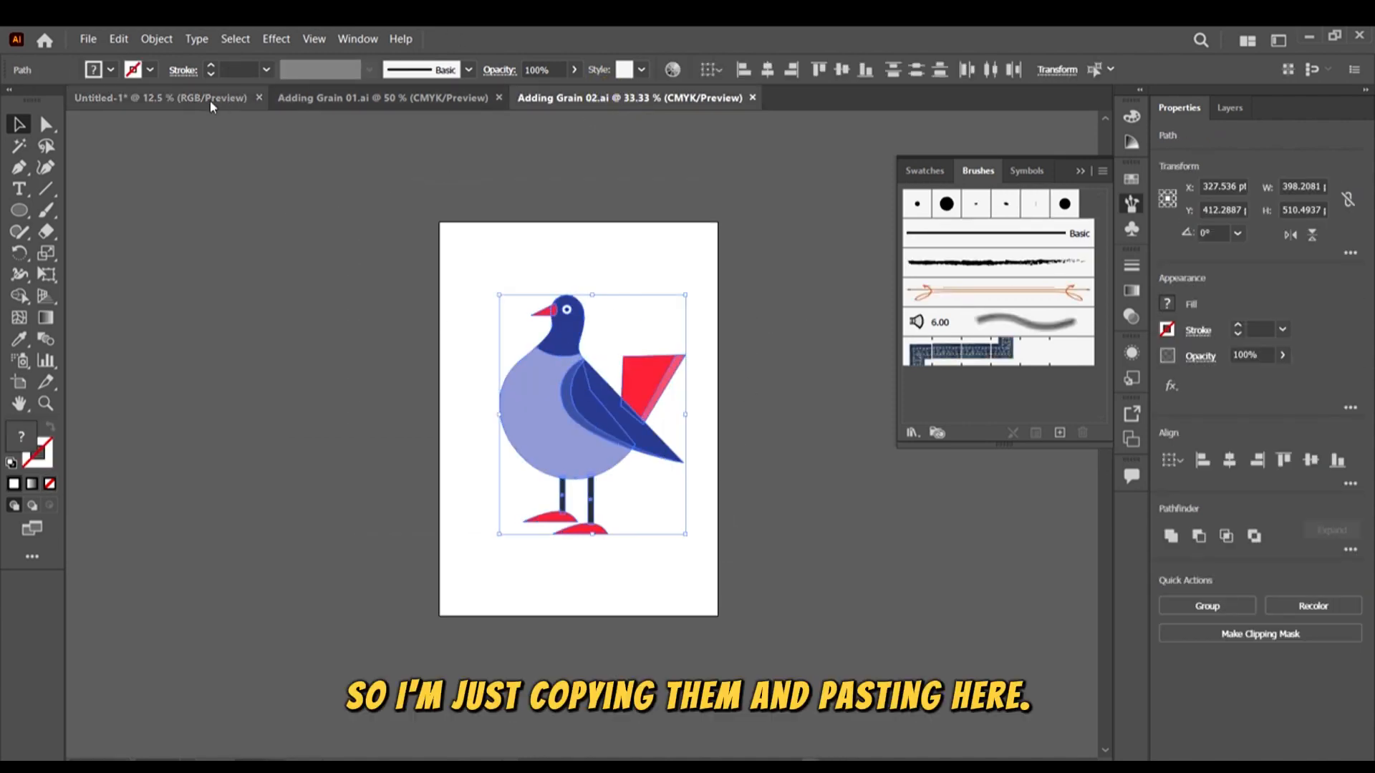
pyautogui.click(160, 96)
pyautogui.hotkey('ctrl', 'v')
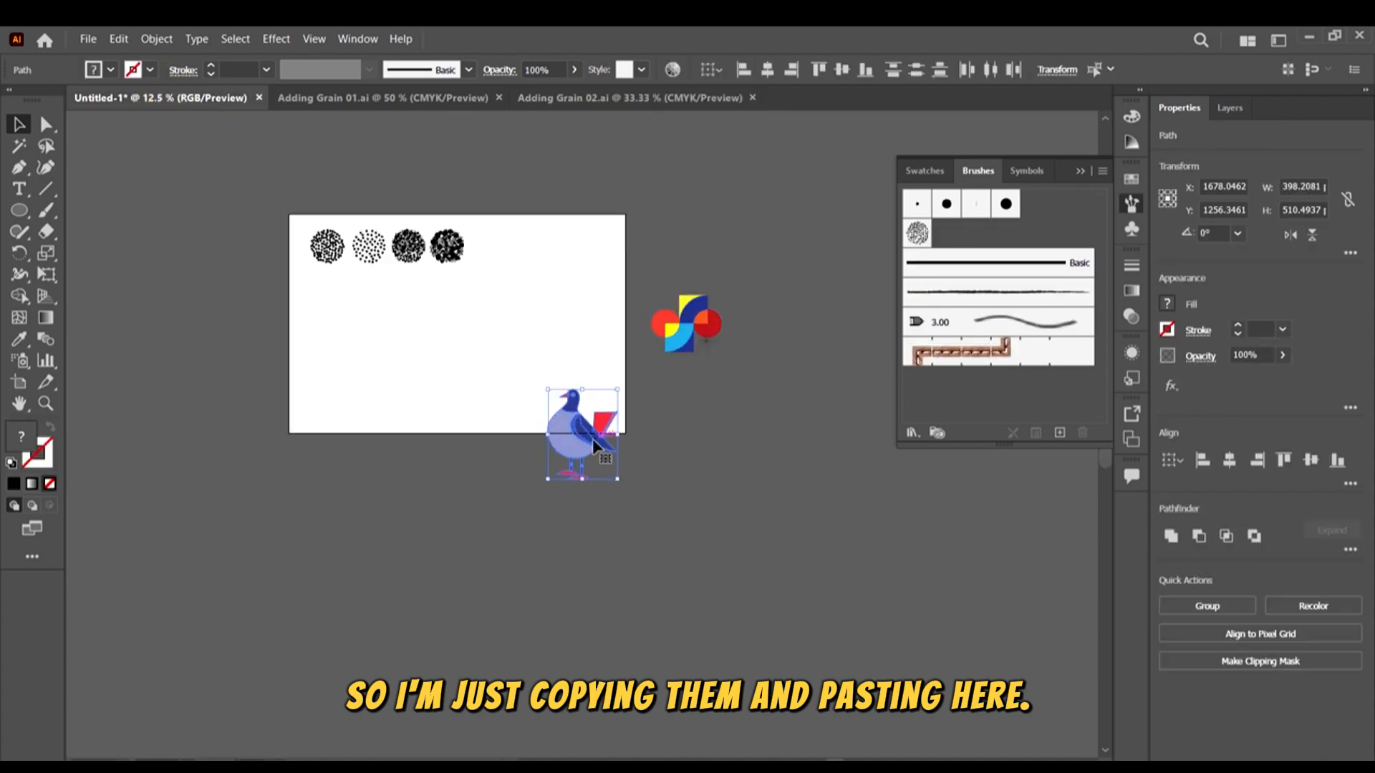
pyautogui.moveTo(600, 437); pyautogui.dragTo(817, 324)
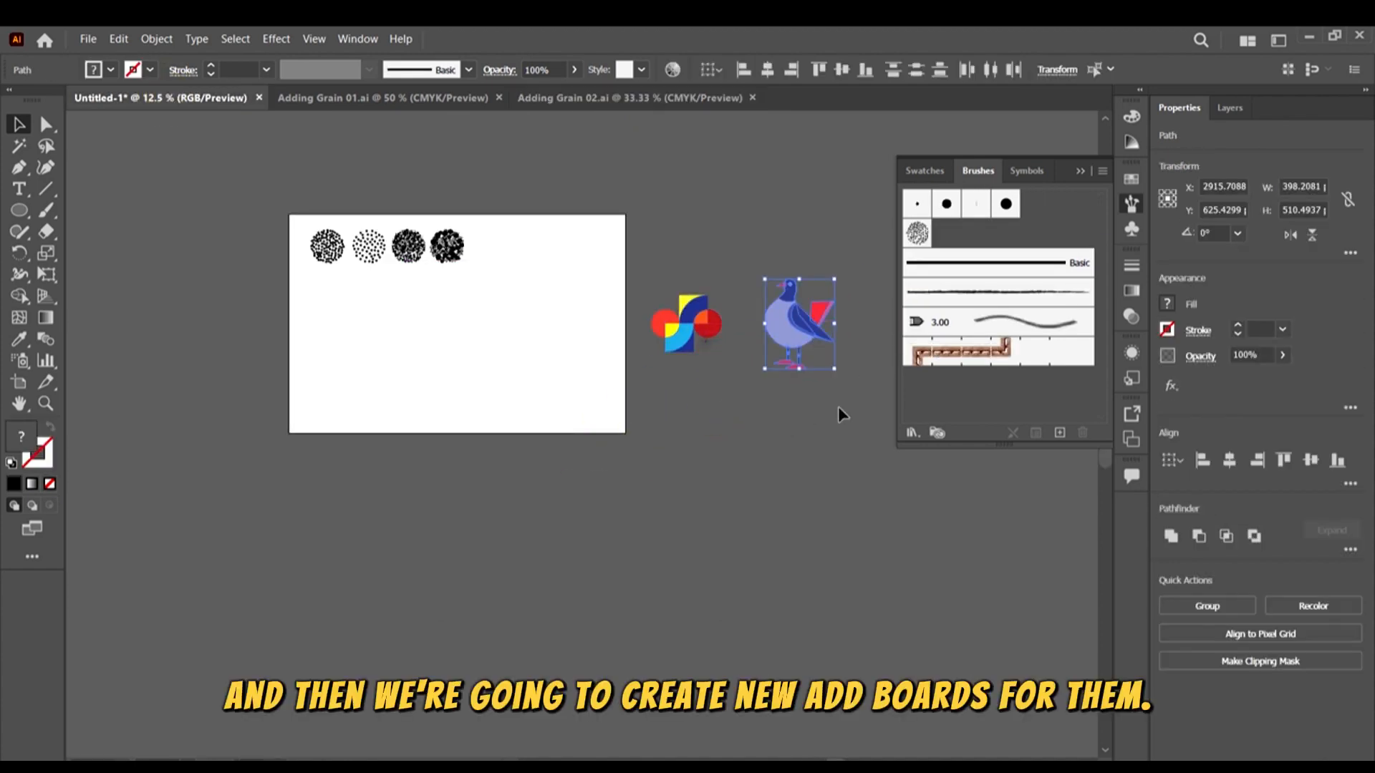
# Move the bird and the geometric artwork further right of the artboard, leaving a wider gap between them
pyautogui.hscroll(5, 838, 414)
pyautogui.moveTo(571, 322); pyautogui.dragTo(703, 307)
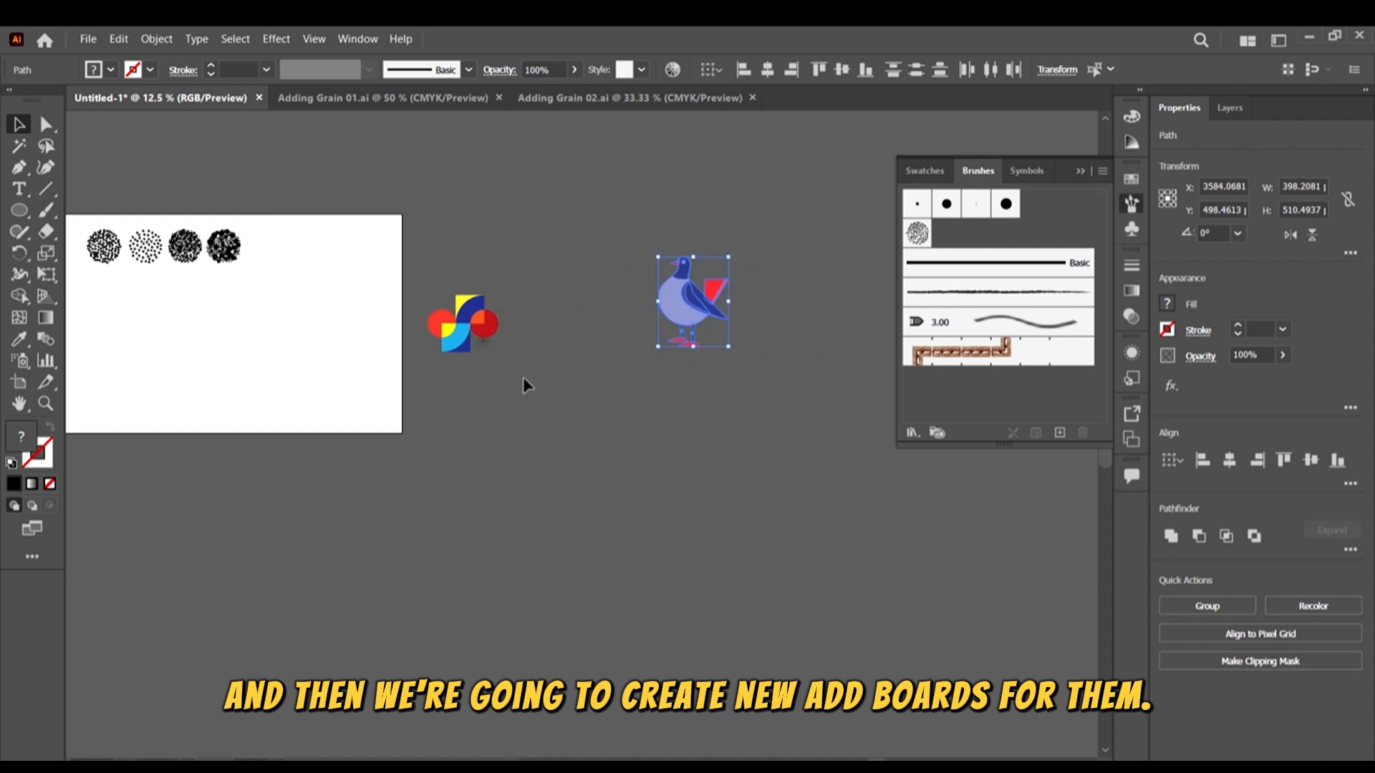
pyautogui.moveTo(521, 385); pyautogui.dragTo(437, 254)
pyautogui.moveTo(485, 323); pyautogui.dragTo(545, 298)
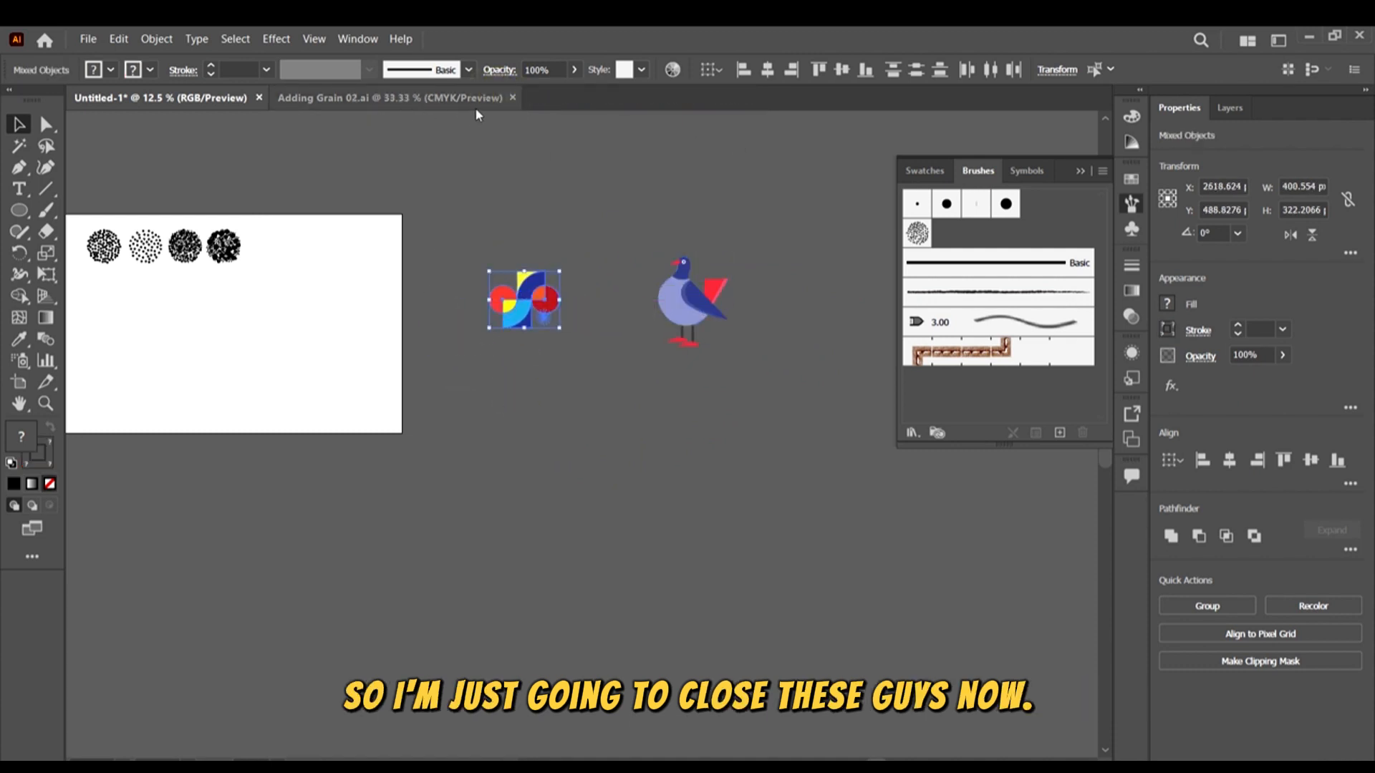
# View the original bird artwork in Adding Grain 02 once more and close that document
pyautogui.click(379, 97)
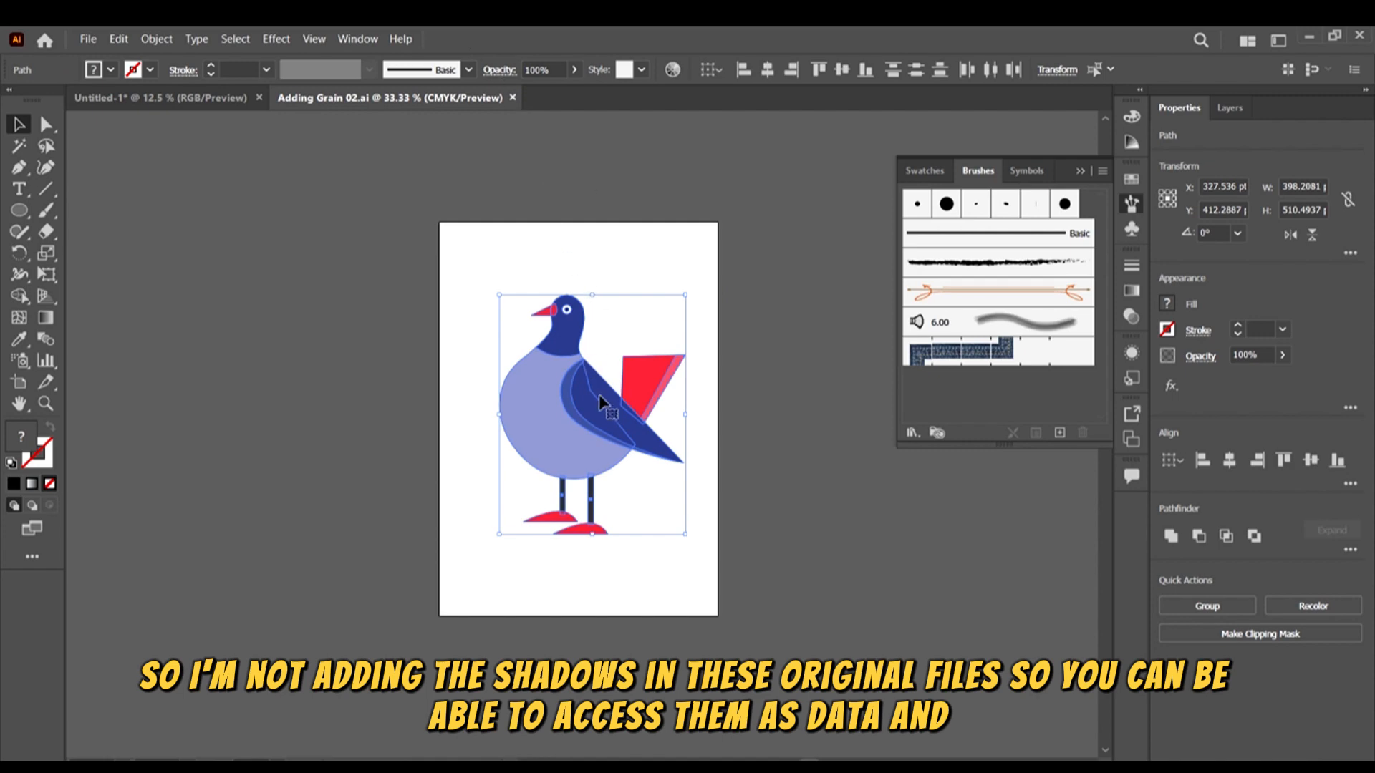
pyautogui.scroll(2, 577, 358)
pyautogui.scroll(-2, 516, 236)
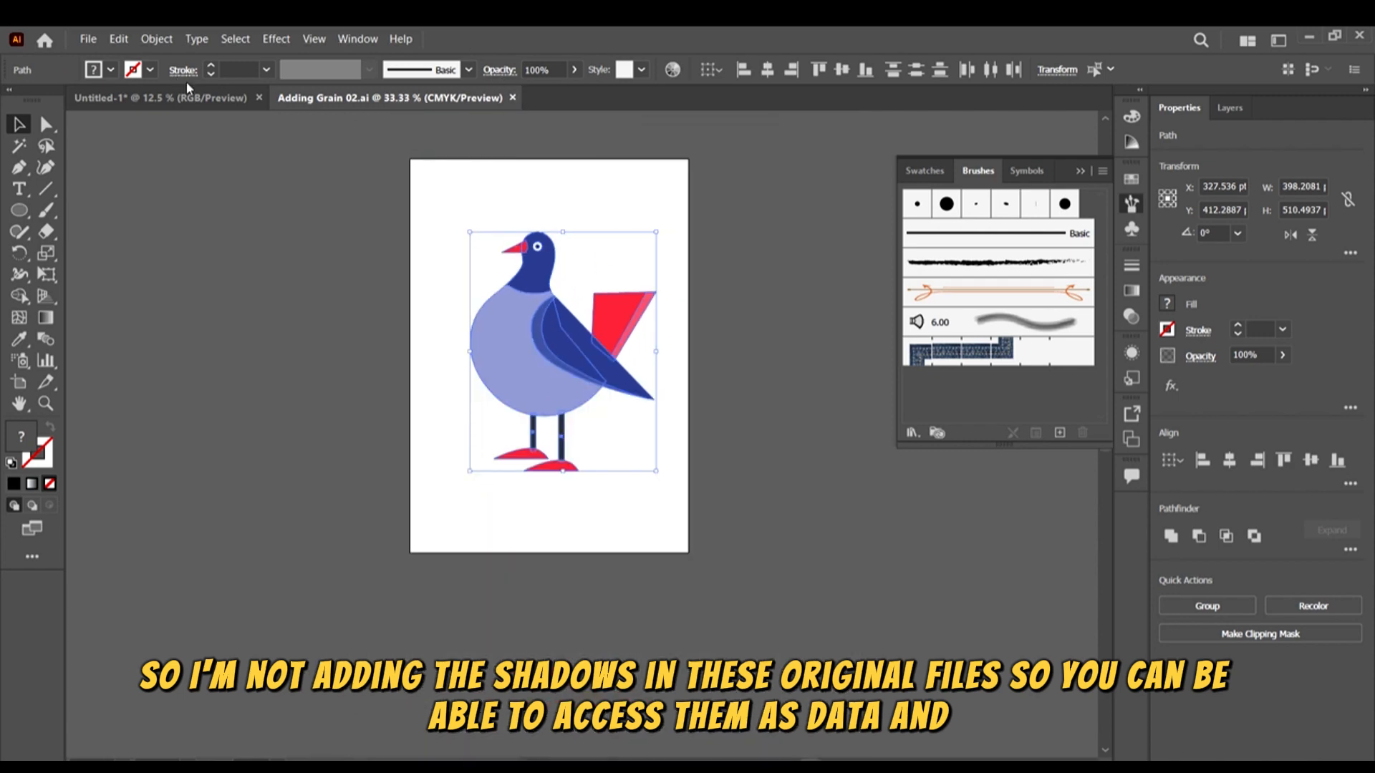
pyautogui.click(186, 99)
pyautogui.click(411, 101)
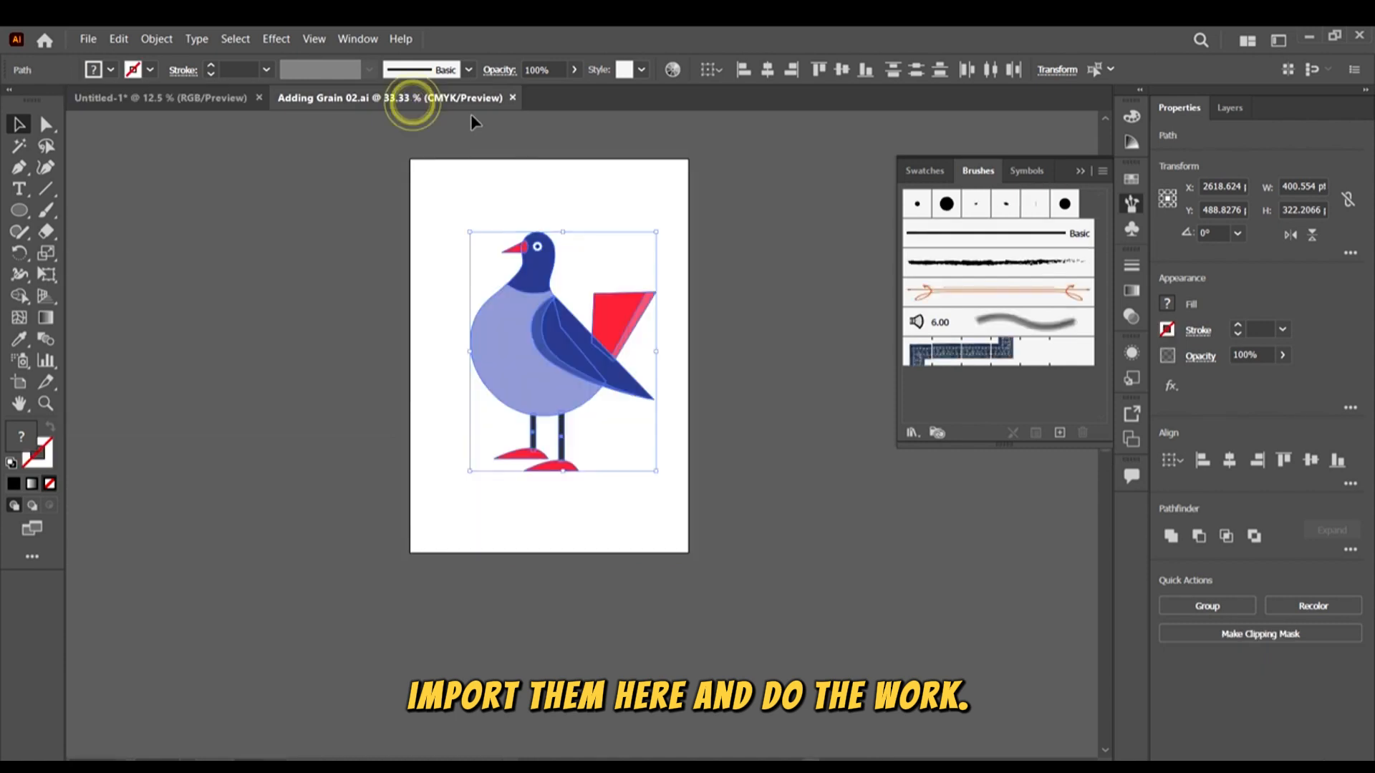
pyautogui.click(512, 97)
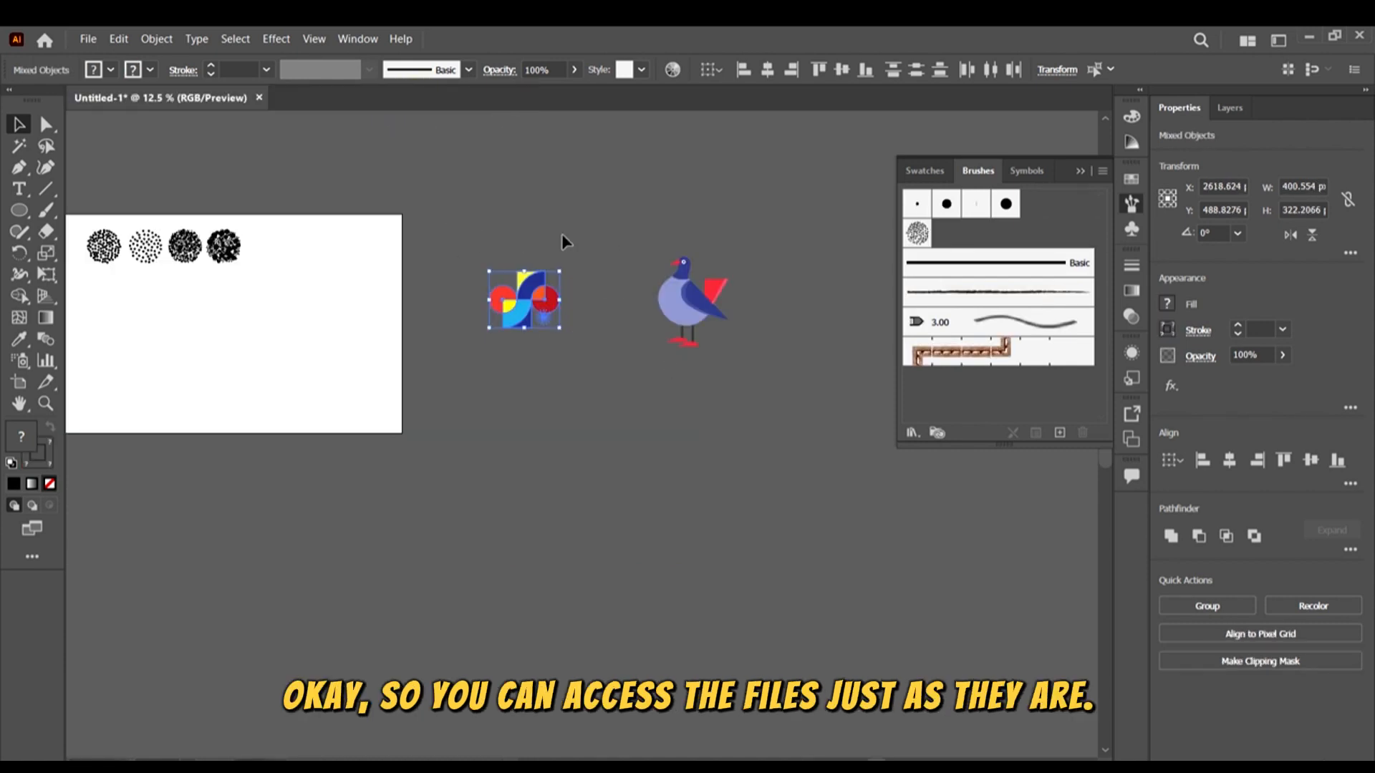
# Shift the geometric artwork and the bird together further right to make room for additional artboards
pyautogui.scroll(1, 565, 308)
pyautogui.scroll(-1, 572, 355)
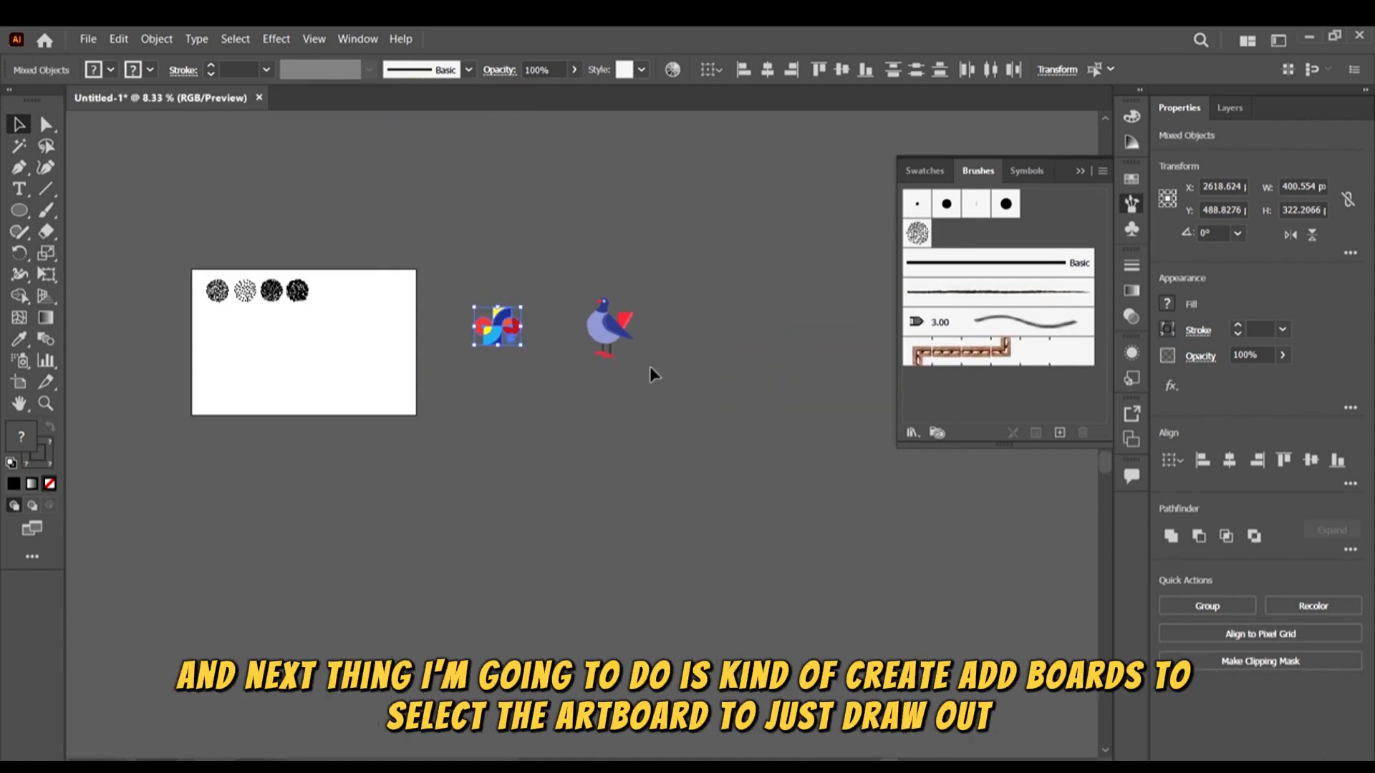
pyautogui.moveTo(669, 408); pyautogui.dragTo(453, 219)
pyautogui.moveTo(633, 357); pyautogui.dragTo(719, 331)
pyautogui.click(751, 445)
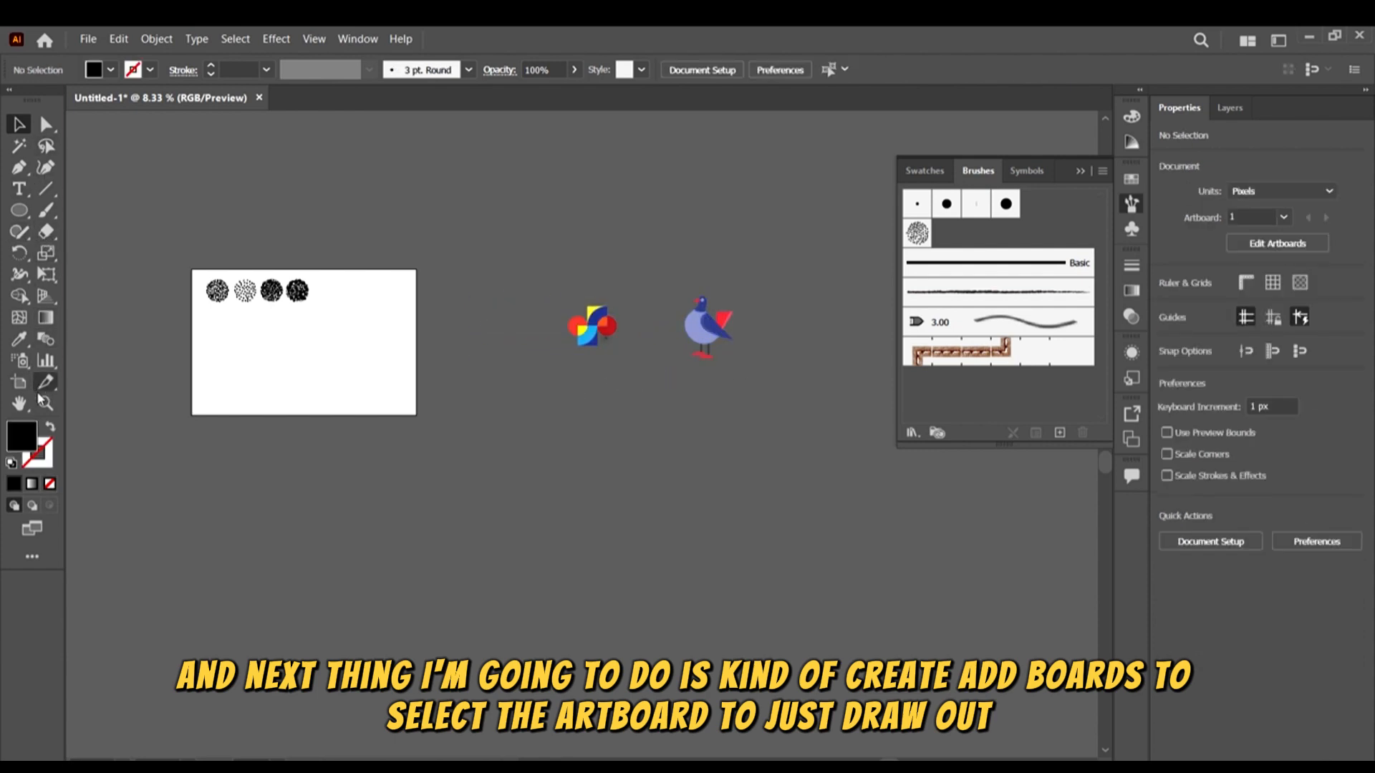
# Draw a new artboard of about 977 x 815 px beside the geometric artwork and duplicate it to the right behind the bird
pyautogui.click(19, 381)
pyautogui.scroll(3, 490, 282)
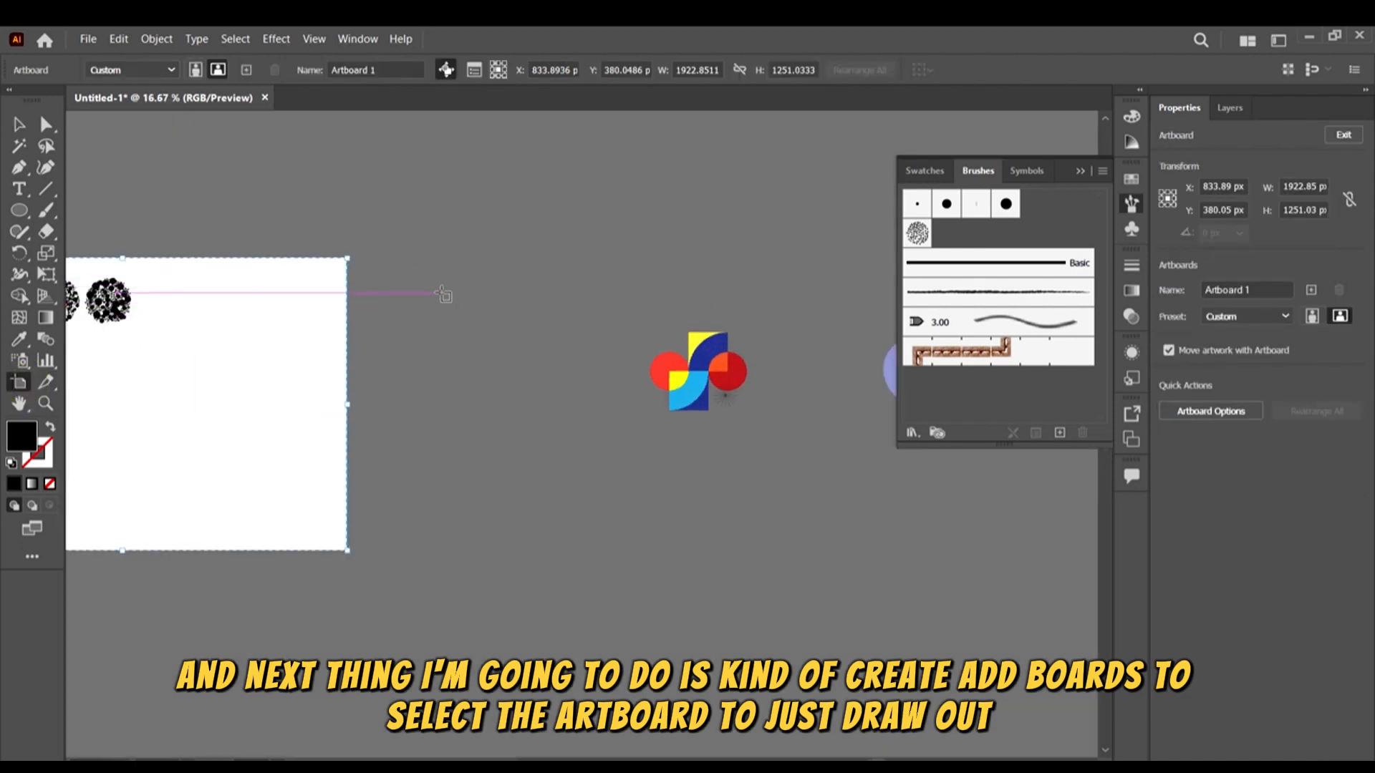
pyautogui.moveTo(442, 293)
pyautogui.mouseDown()
pyautogui.moveTo(672, 461)
pyautogui.moveTo(607, 455)
pyautogui.moveTo(669, 482)
pyautogui.mouseUp()
pyautogui.hscroll(5, 438, 351)
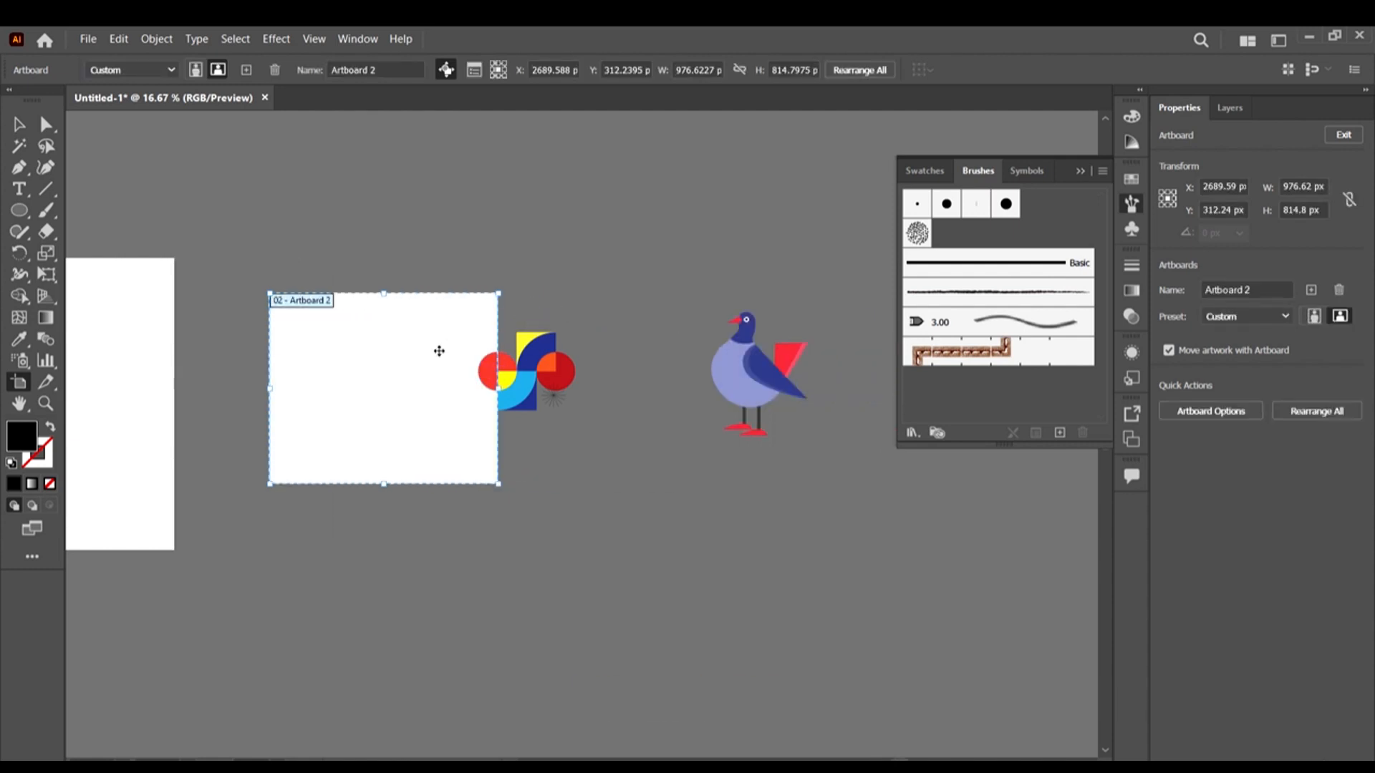
pyautogui.moveTo(412, 349); pyautogui.dragTo(751, 387)
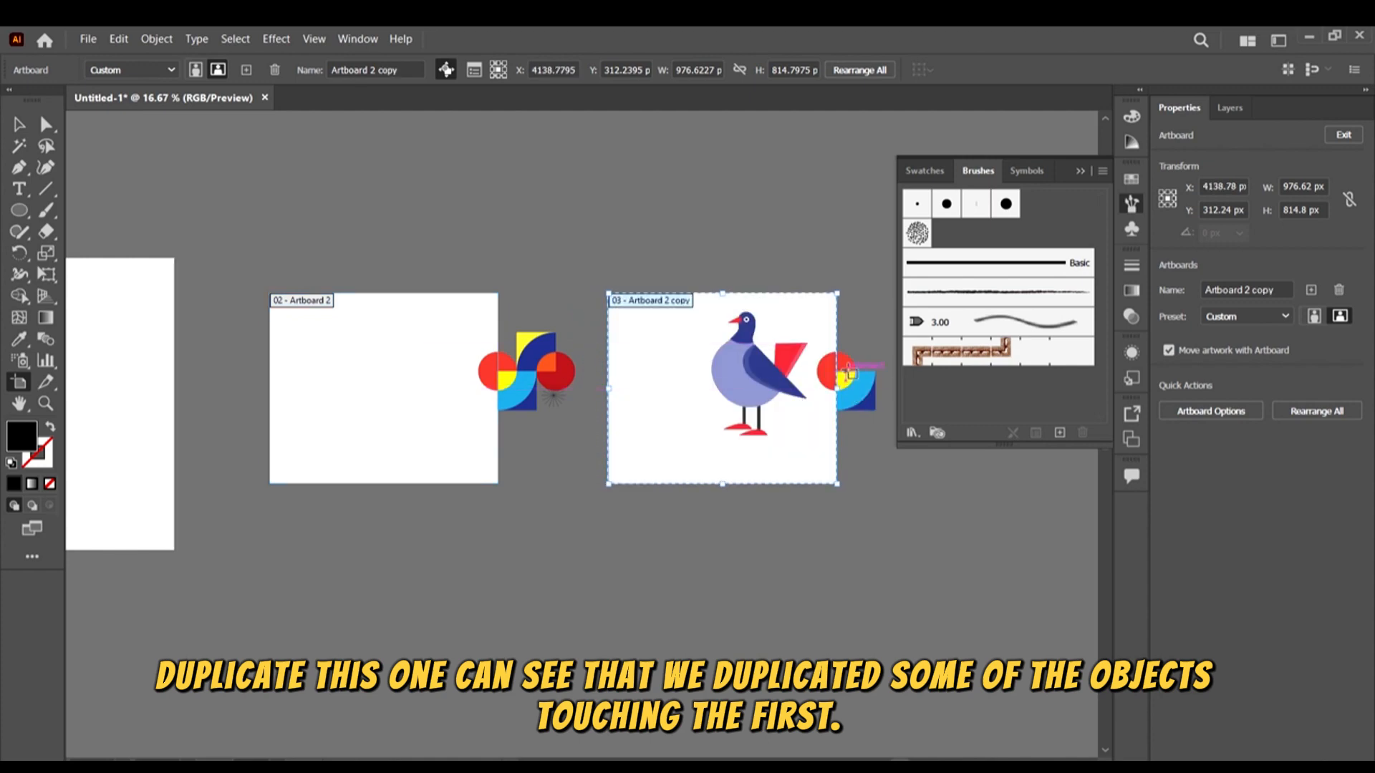
# Delete the geometric shapes that were duplicated along with the new artboard, beside the bird
pyautogui.click(30, 120)
pyautogui.hscroll(2, 716, 358)
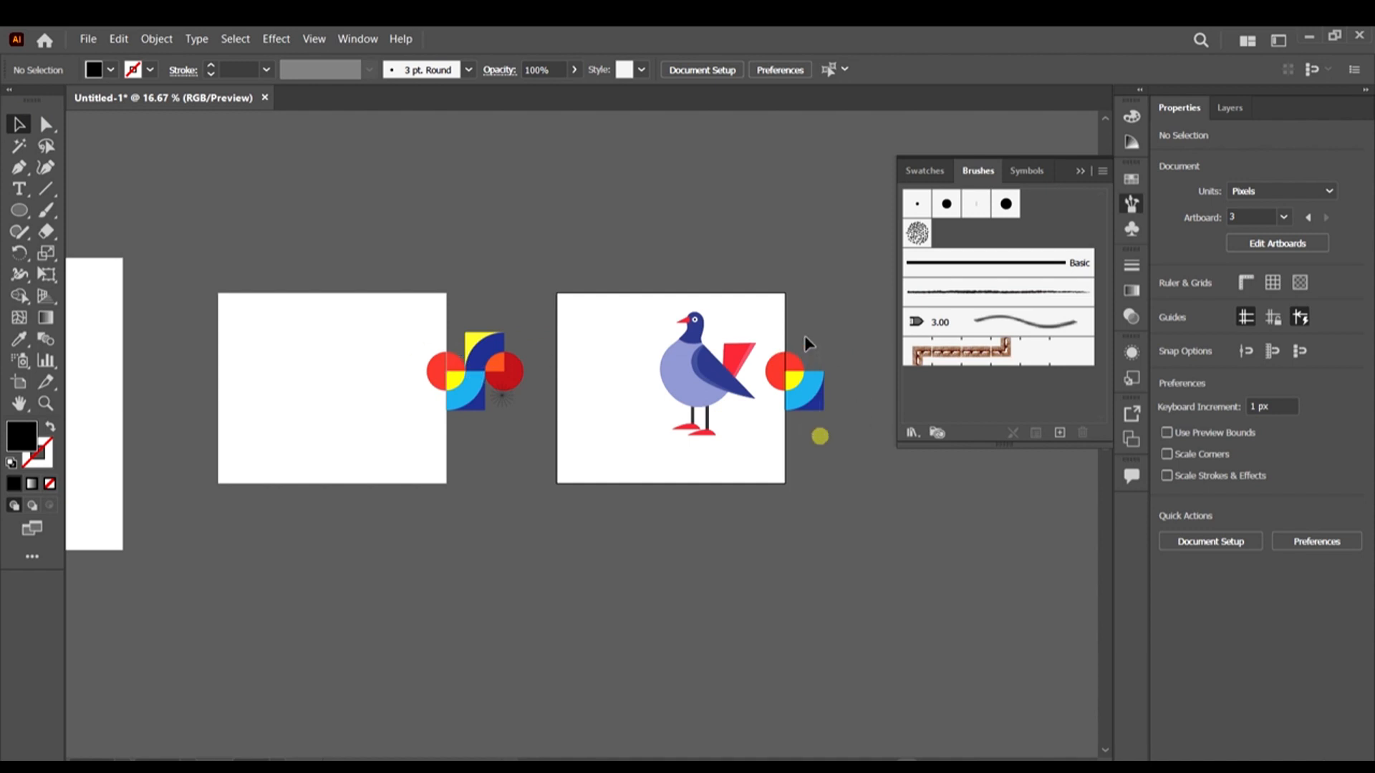
pyautogui.moveTo(819, 436); pyautogui.dragTo(776, 314)
pyautogui.press('Delete')
# Select the whole bird and center it on the third artboard
pyautogui.moveTo(750, 450); pyautogui.dragTo(677, 326)
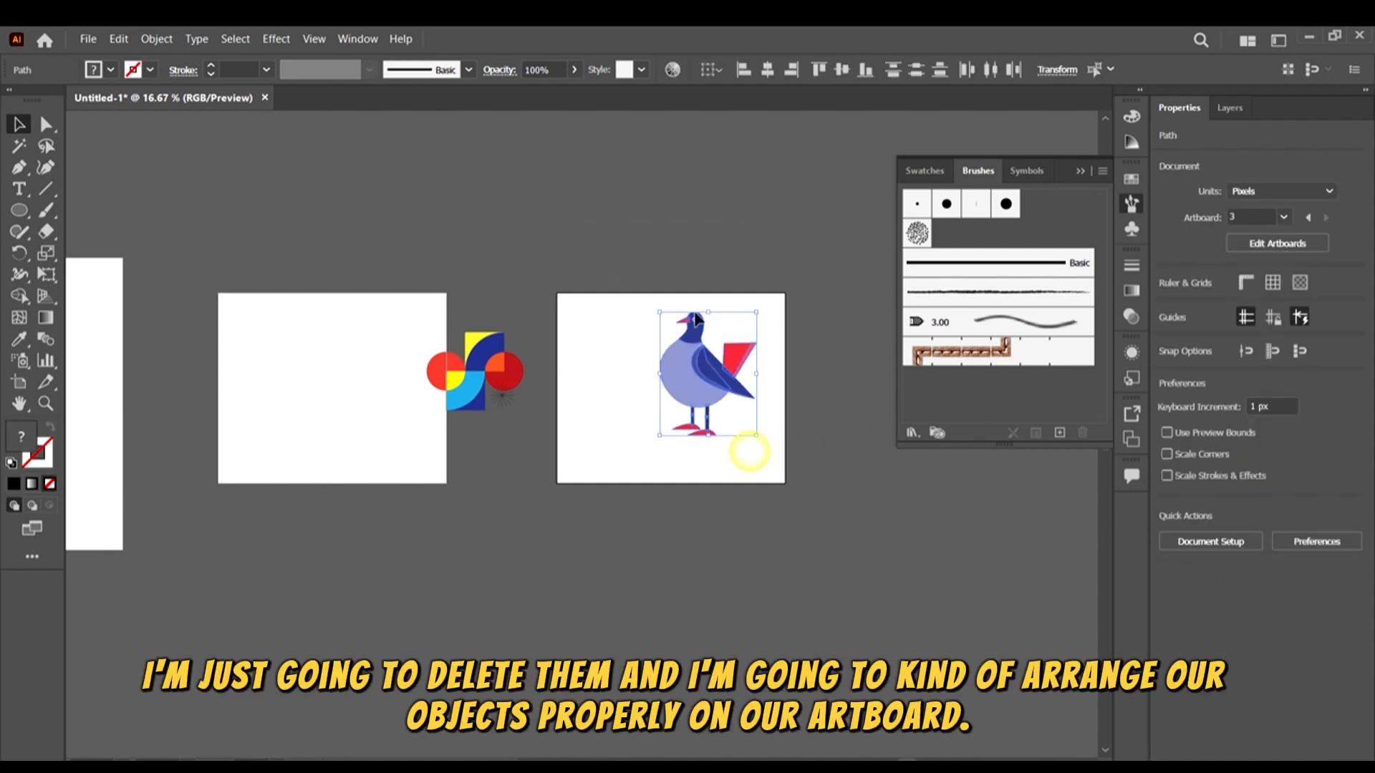
pyautogui.scroll(1, 678, 339)
pyautogui.scroll(1, 738, 392)
pyautogui.moveTo(755, 409); pyautogui.dragTo(706, 432)
pyautogui.scroll(-3, 780, 394)
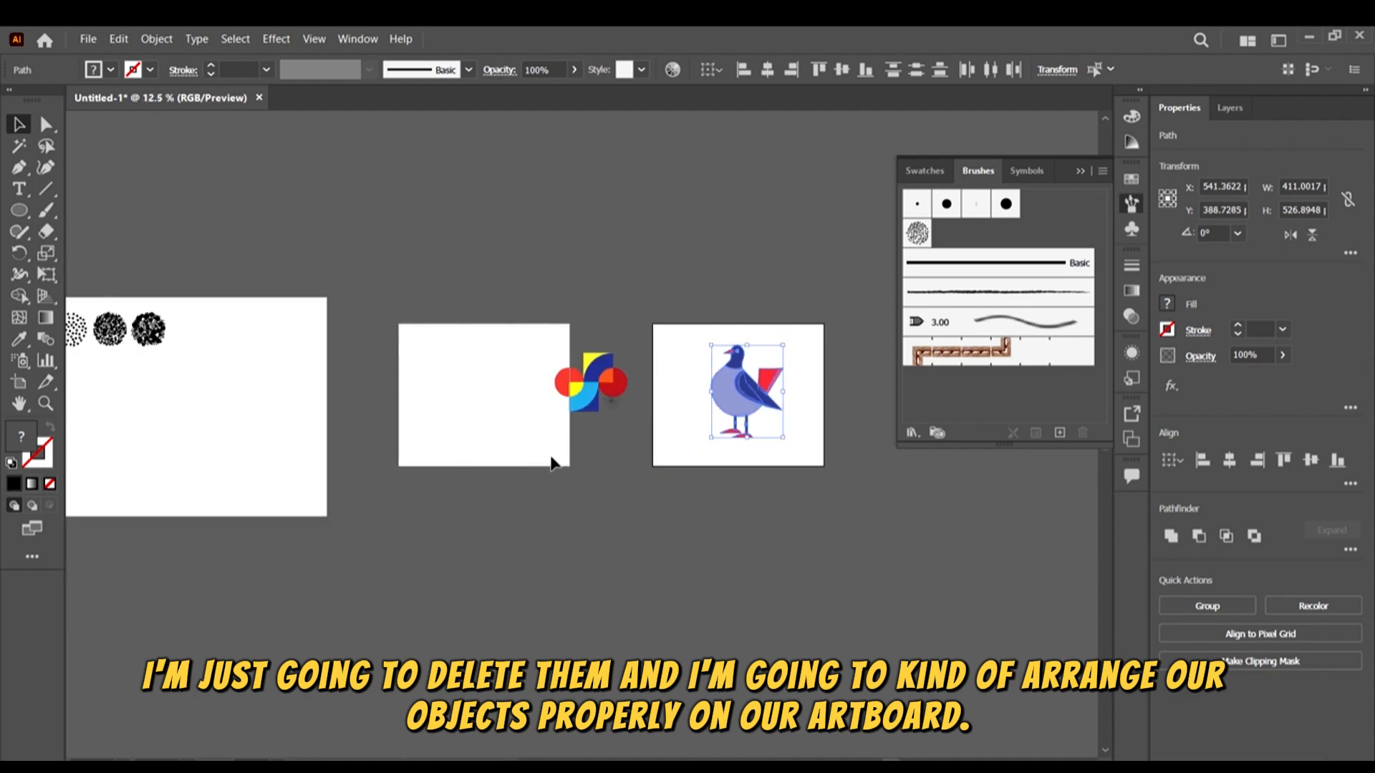
# Select the whole geometric artwork and center it on the second artboard
pyautogui.moveTo(529, 322); pyautogui.dragTo(641, 448)
pyautogui.moveTo(620, 387); pyautogui.dragTo(521, 405)
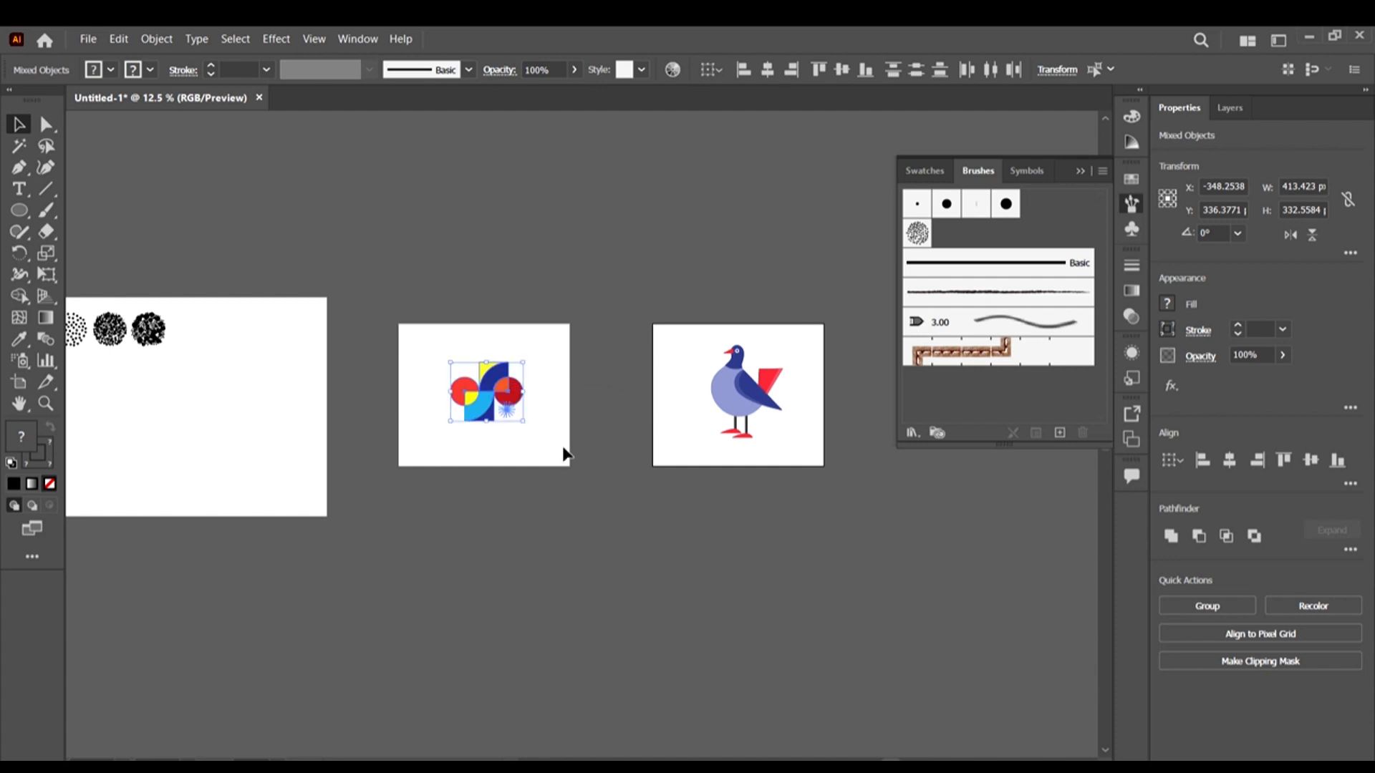
pyautogui.click(569, 452)
pyautogui.scroll(-2, 623, 363)
pyautogui.scroll(3, 369, 329)
pyautogui.scroll(1, 236, 317)
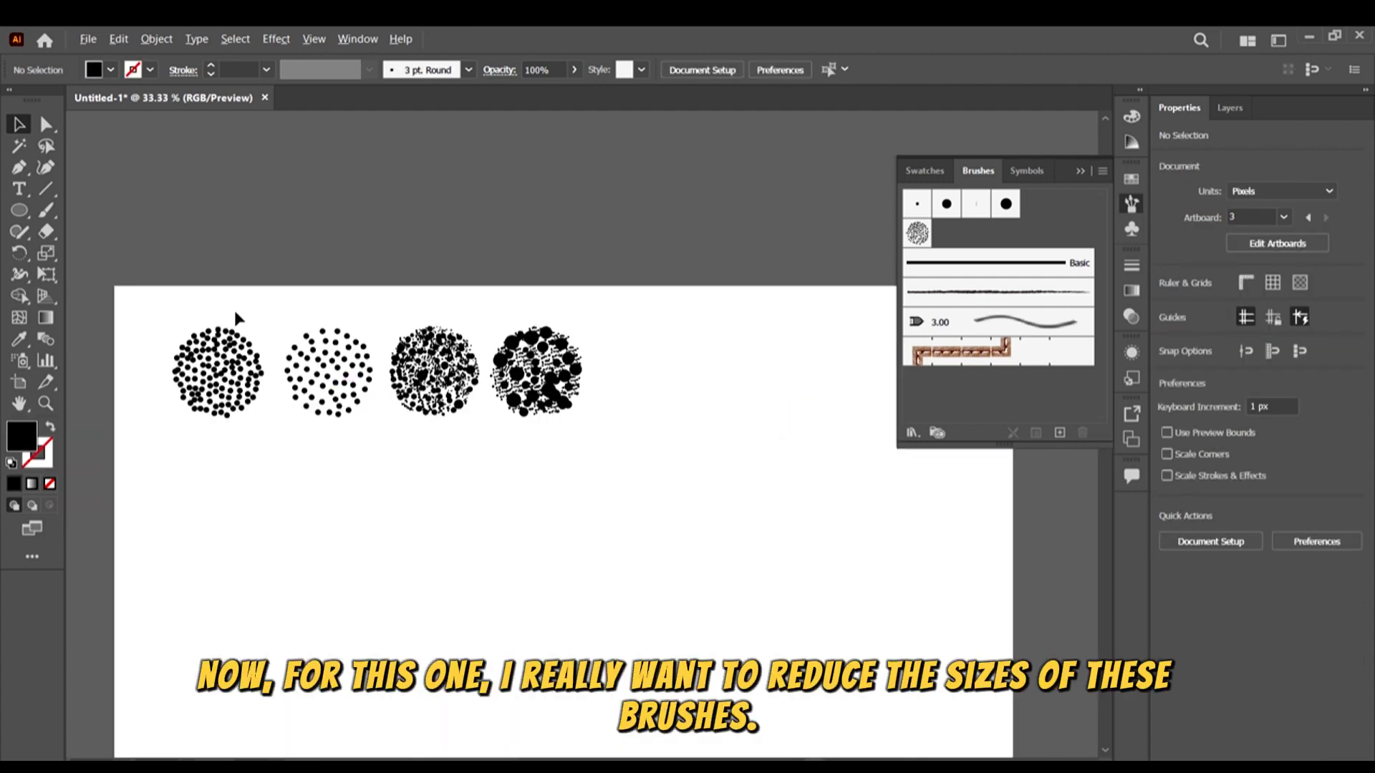
# Move the four dot textures onto the second artboard below the geometric artwork and scale them down proportionally to about 259 x 58 px
pyautogui.scroll(-1, 250, 322)
pyautogui.moveTo(175, 314)
pyautogui.mouseDown()
pyautogui.moveTo(390, 352)
pyautogui.moveTo(570, 425)
pyautogui.moveTo(573, 469)
pyautogui.moveTo(890, 511)
pyautogui.moveTo(932, 491)
pyautogui.mouseUp()
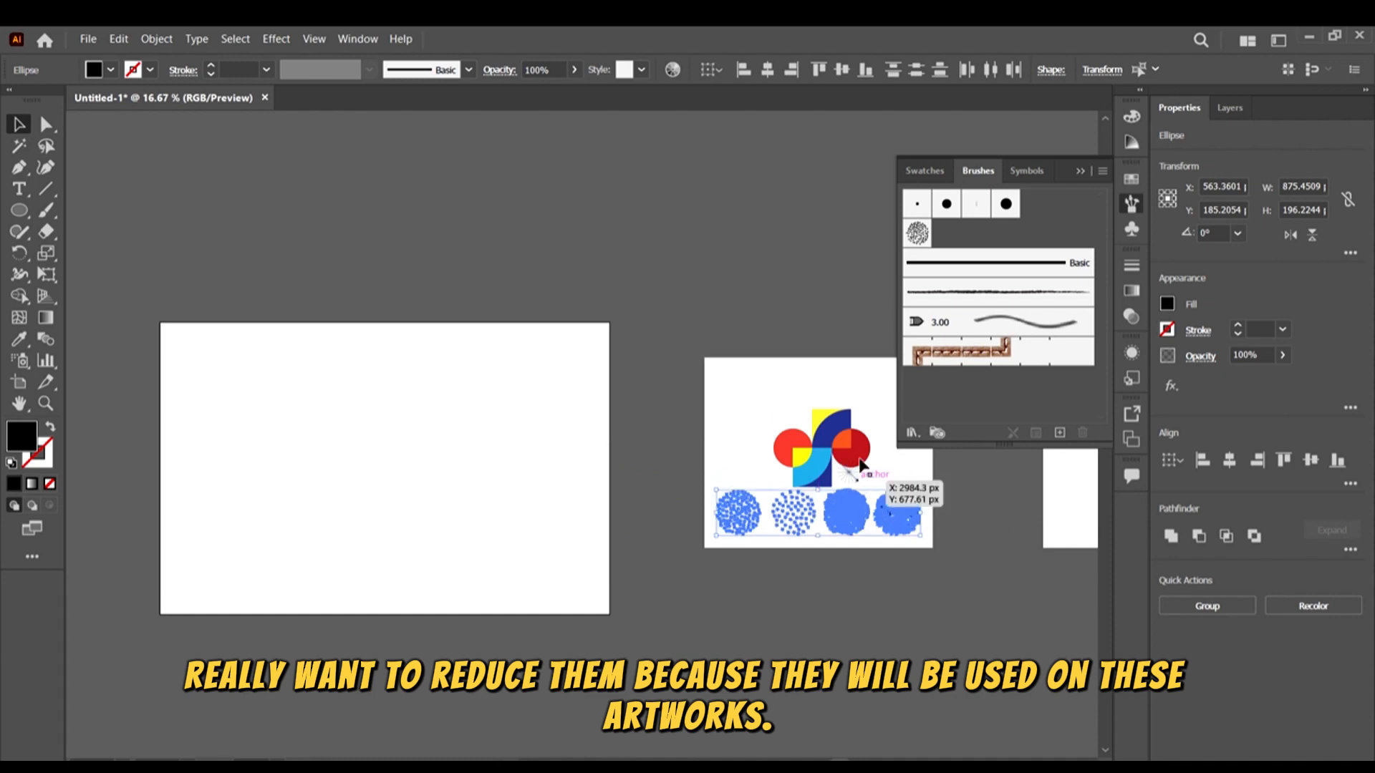
pyautogui.scroll(3, 917, 466)
pyautogui.scroll(2, 682, 407)
pyautogui.scroll(-2, 573, 365)
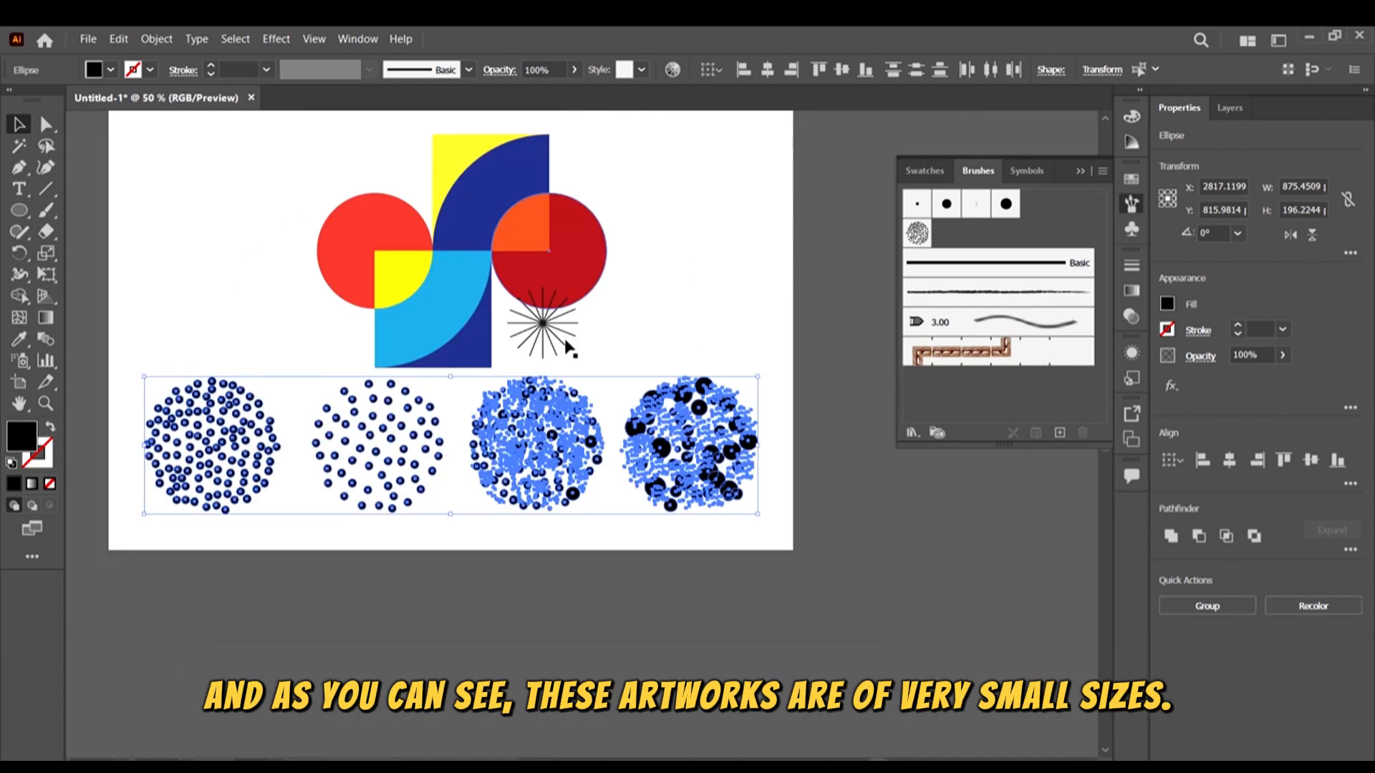
pyautogui.scroll(1, 563, 344)
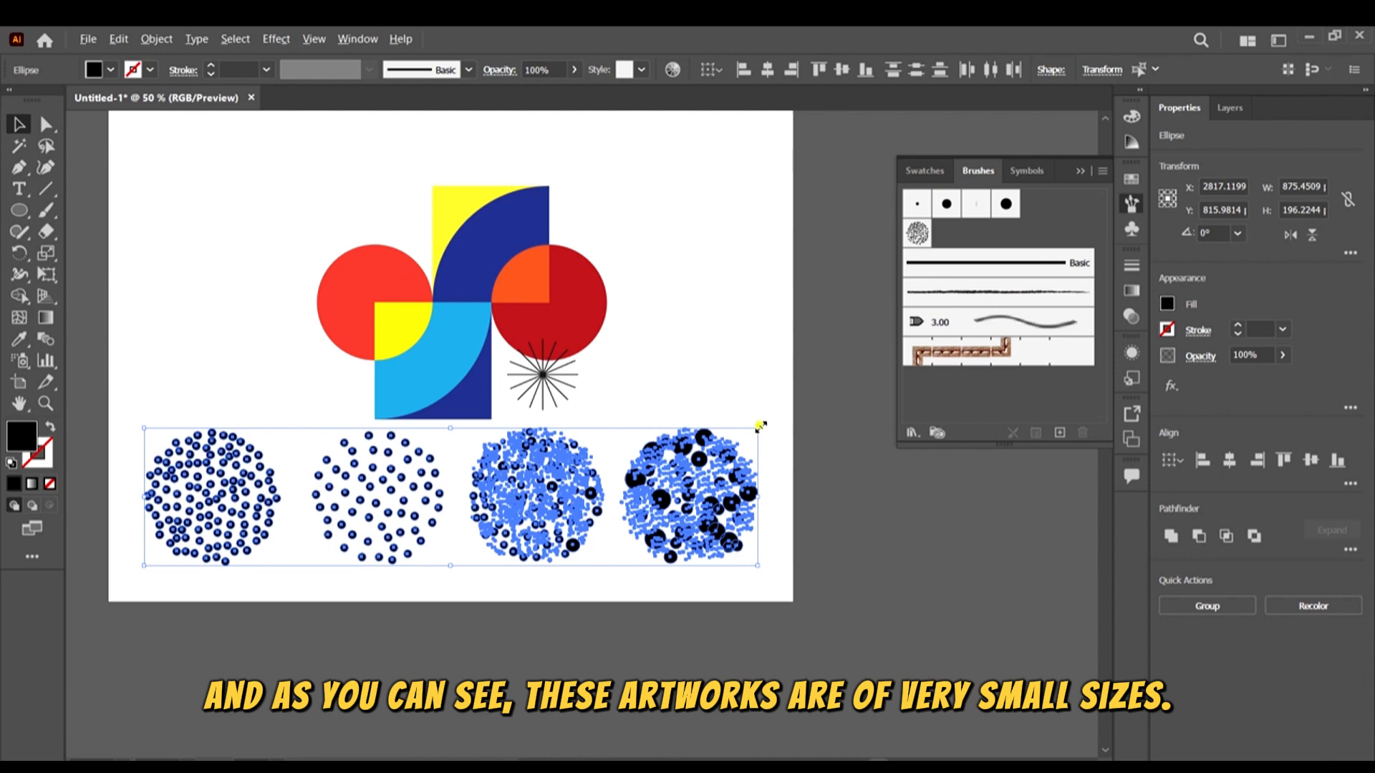
pyautogui.moveTo(692, 445); pyautogui.dragTo(598, 475)
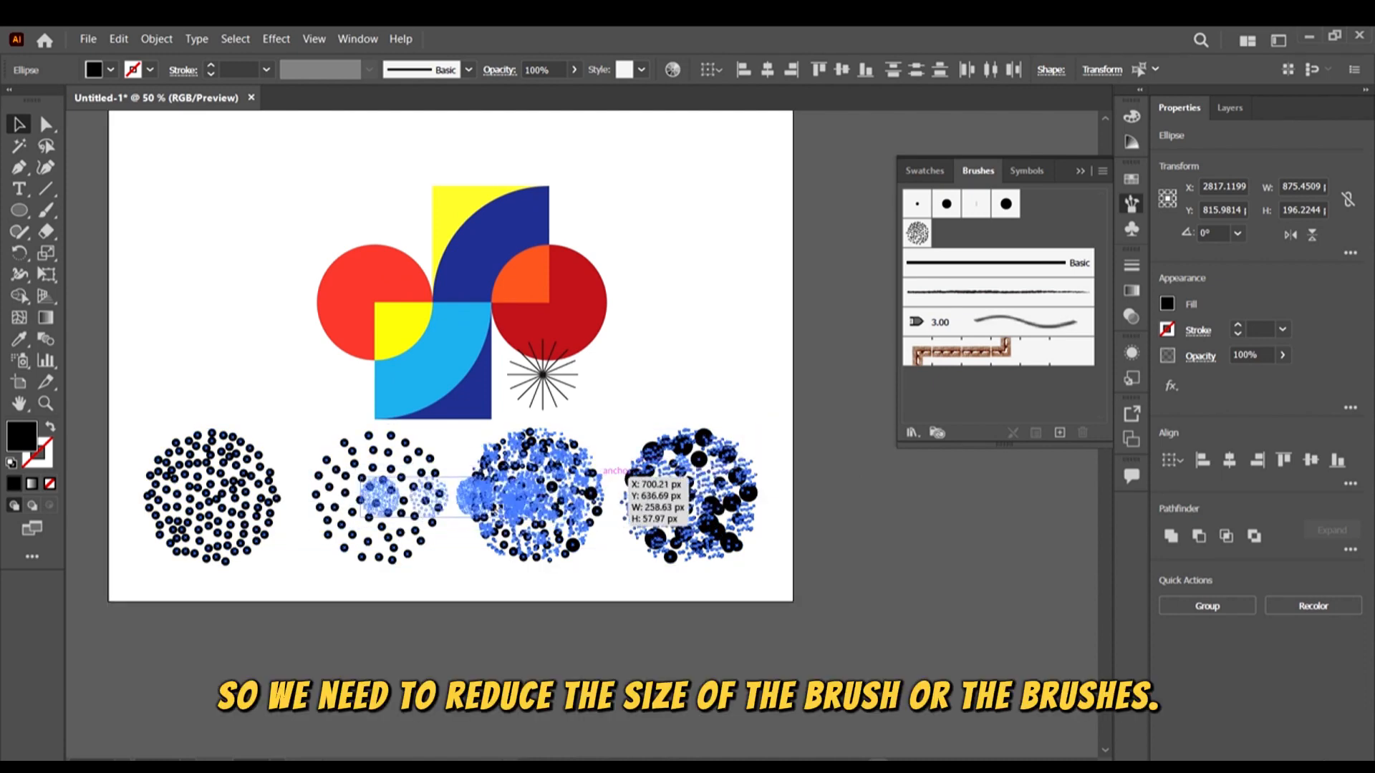
# Reduce the row of four dot textures further, proportionally around its center, to about 162 x 36 px
pyautogui.scroll(3, 461, 485)
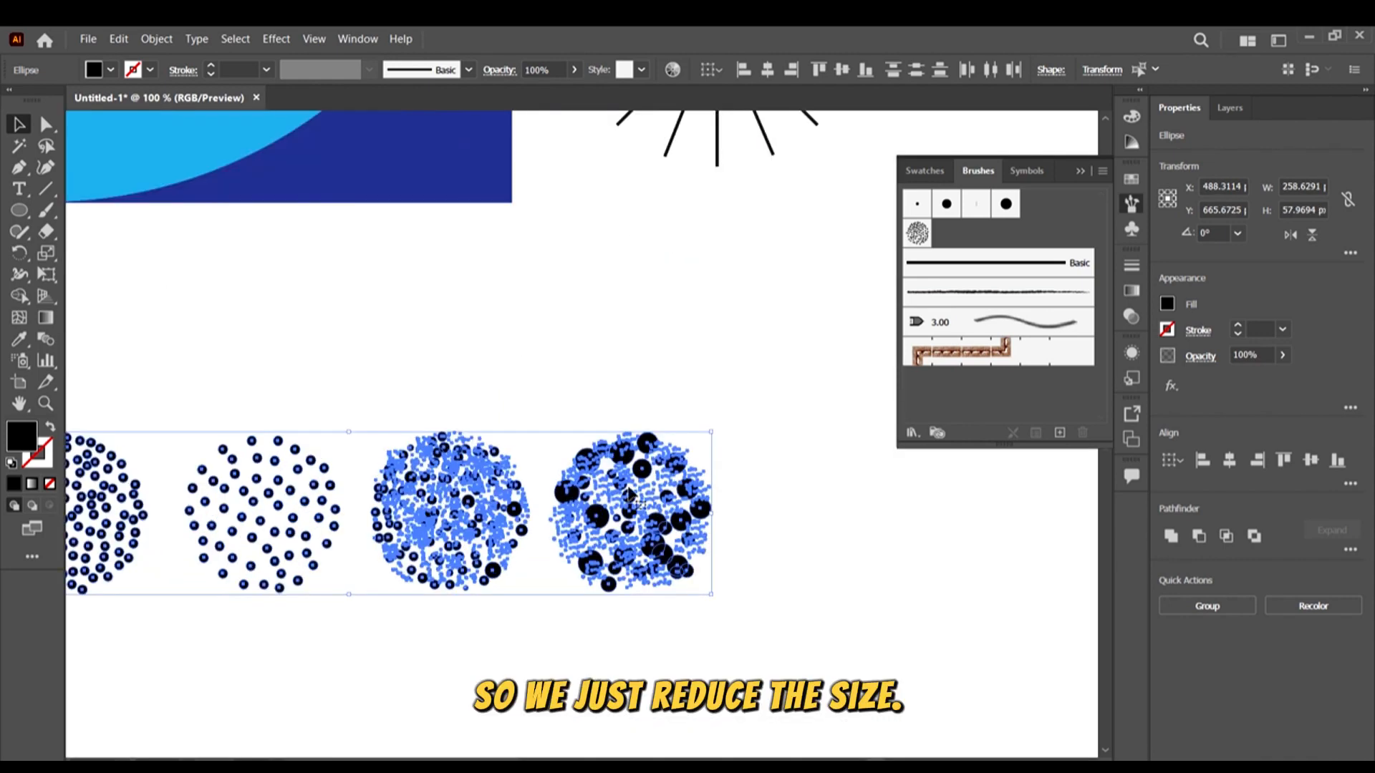
pyautogui.scroll(-3, 673, 473)
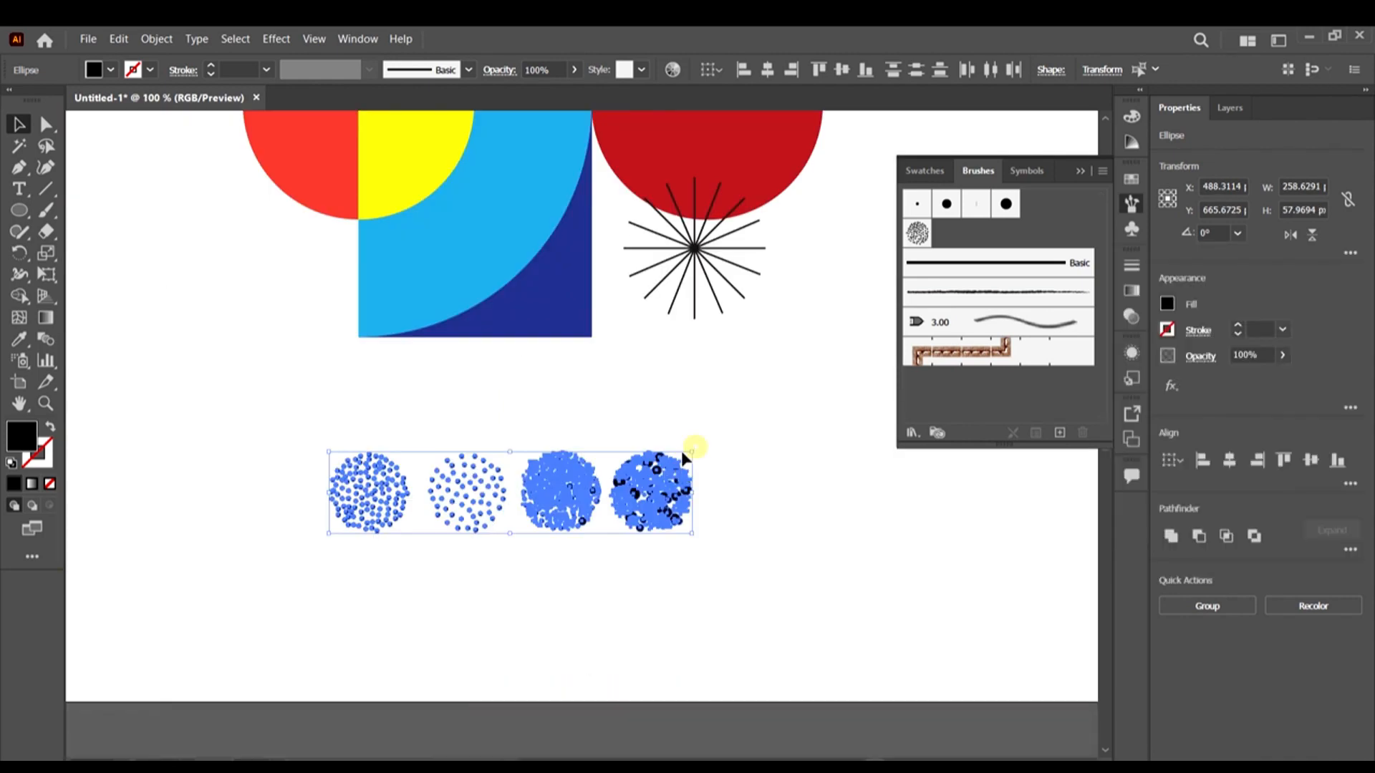
pyautogui.moveTo(692, 453); pyautogui.dragTo(661, 464)
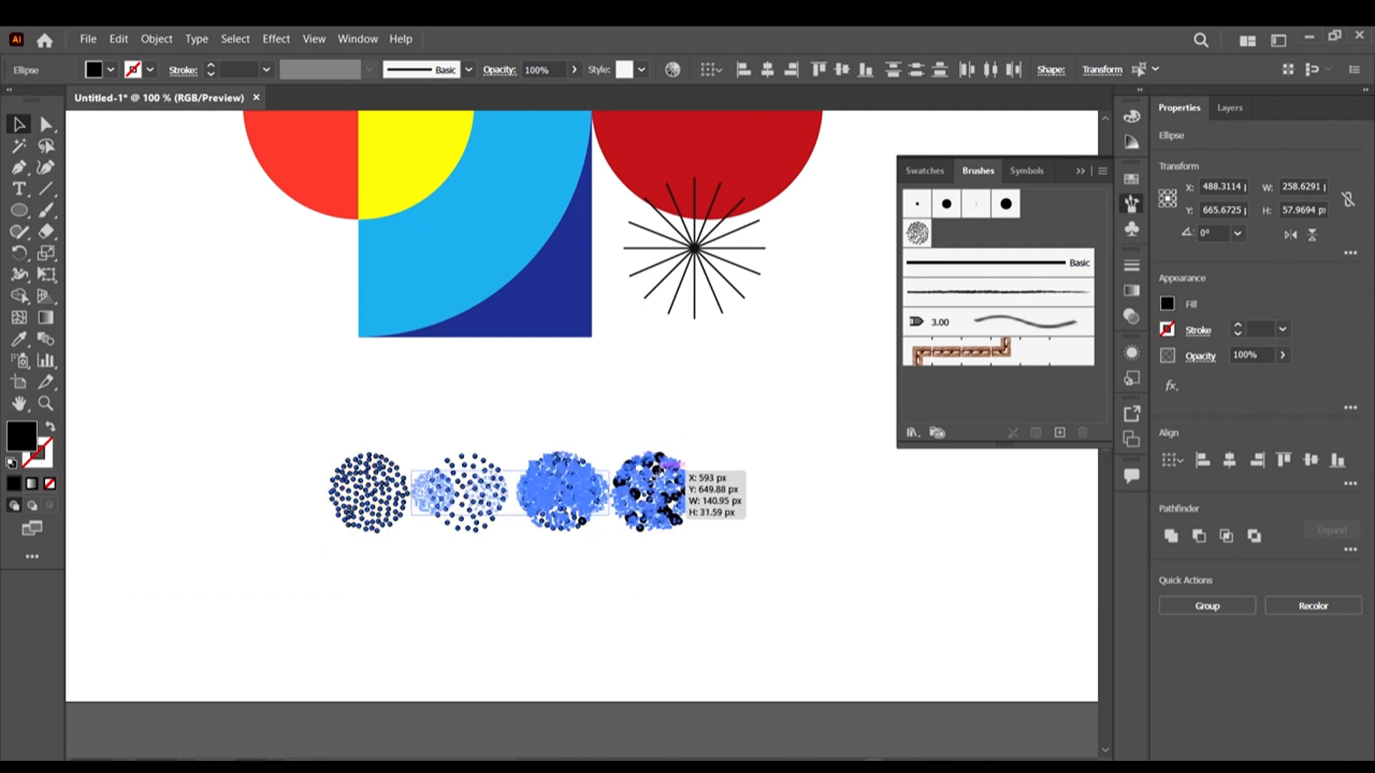
pyautogui.moveTo(741, 566); pyautogui.dragTo(740, 570)
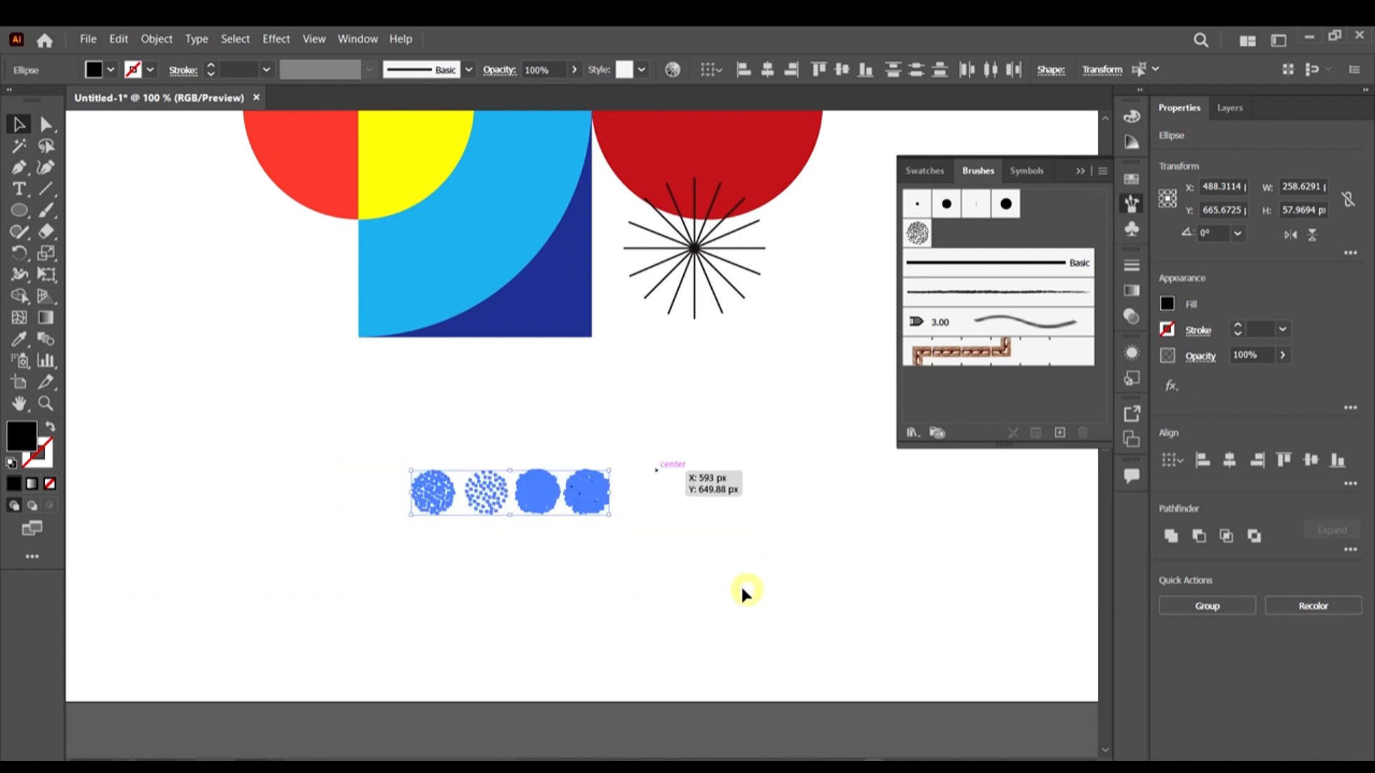
pyautogui.click(610, 539)
pyautogui.scroll(-1, 603, 479)
pyautogui.scroll(3, 606, 461)
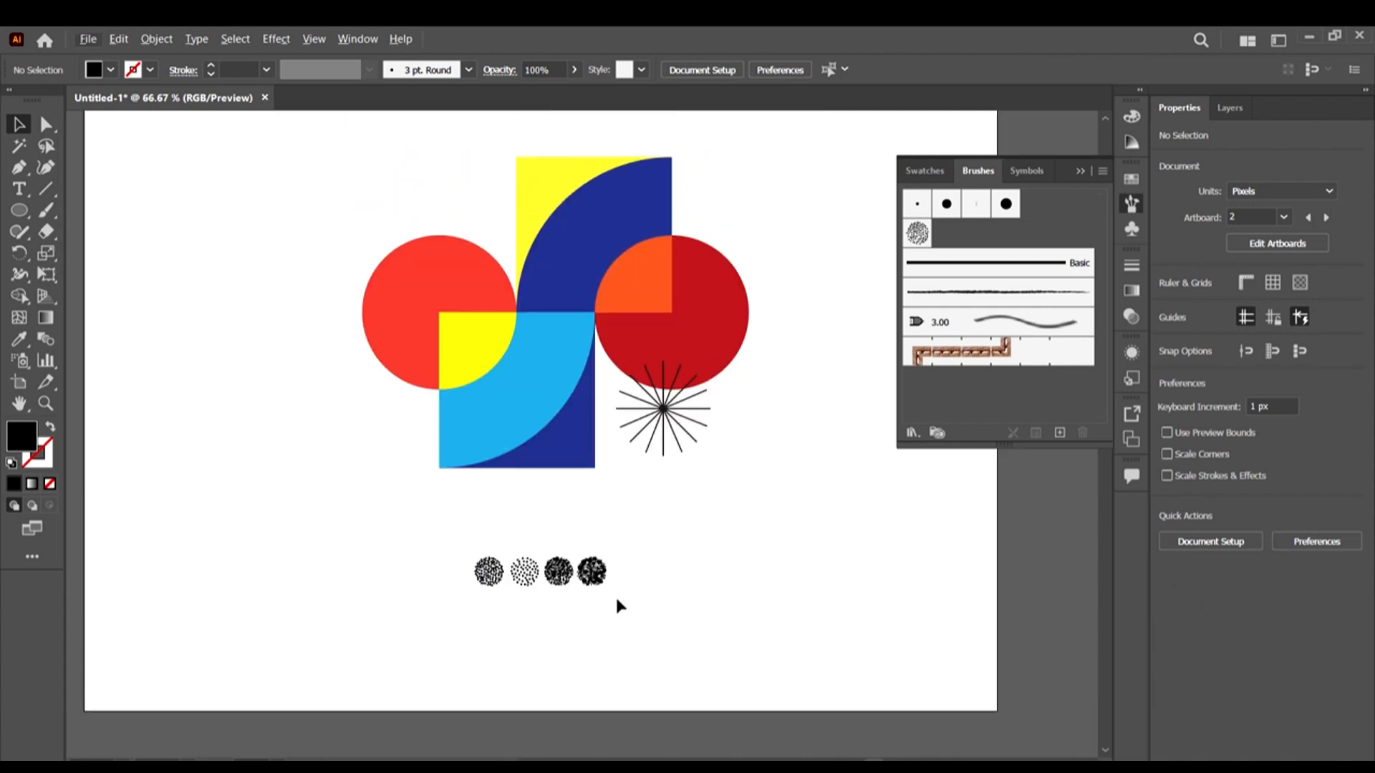
pyautogui.moveTo(625, 633); pyautogui.dragTo(702, 603)
pyautogui.click(703, 604)
pyautogui.scroll(4, 652, 538)
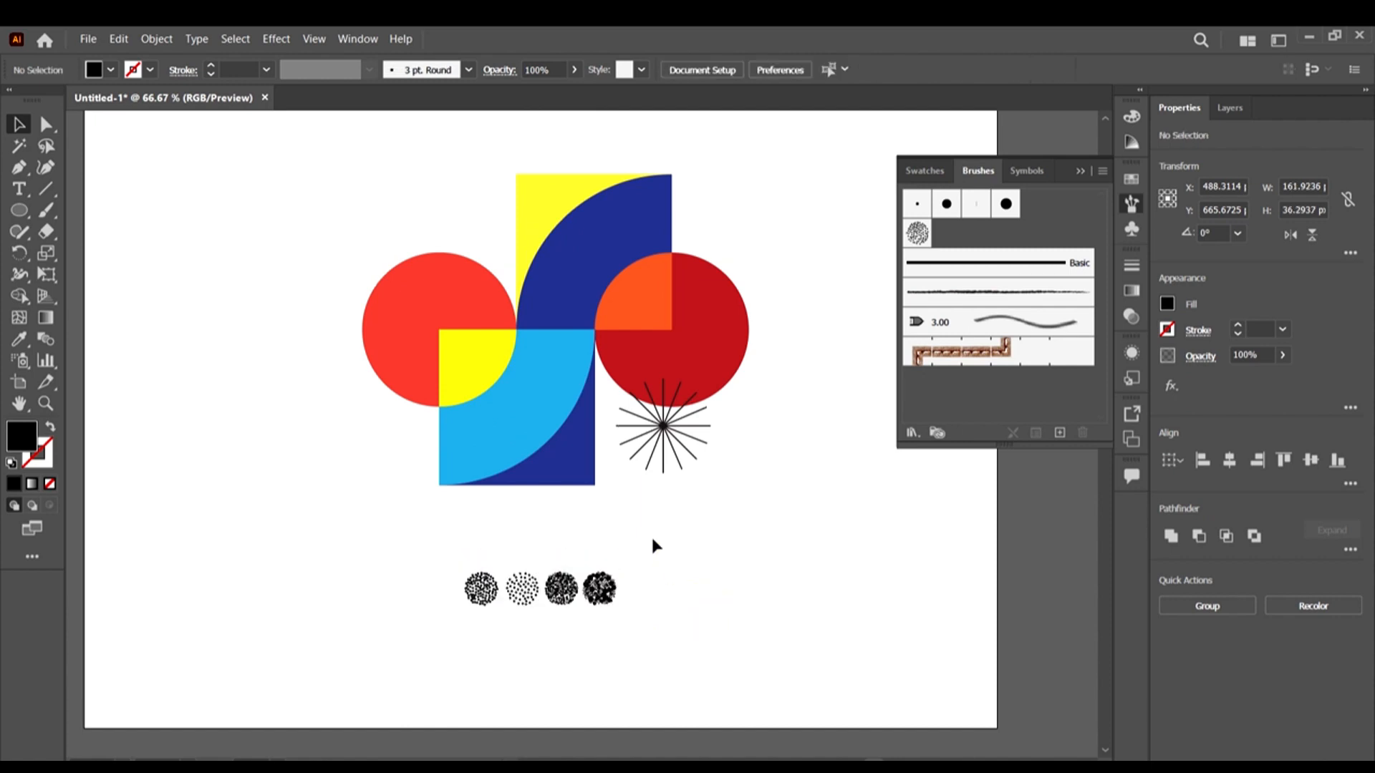
# Examine the reduced dot textures against the artboards and artwork, and inspect their dots up close
pyautogui.scroll(-5, 651, 534)
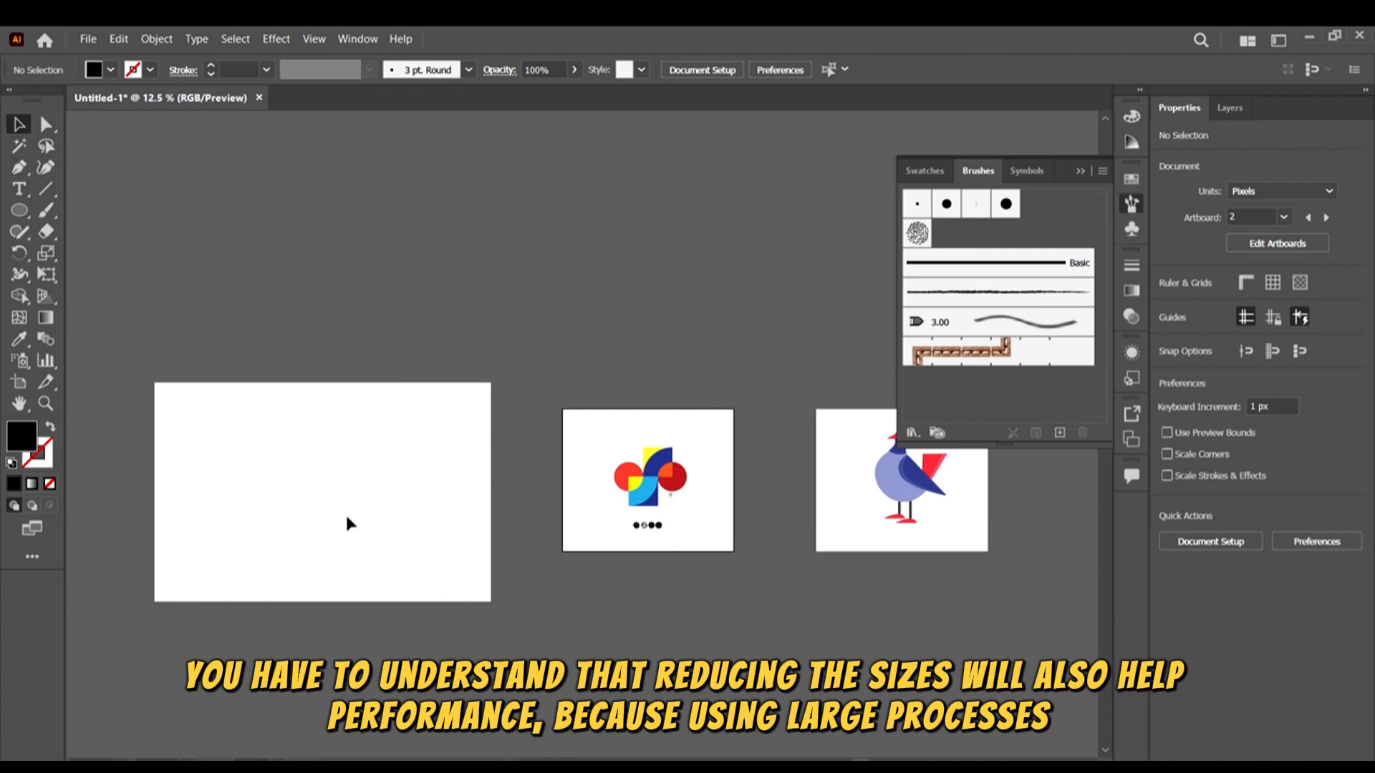
pyautogui.scroll(3, 651, 548)
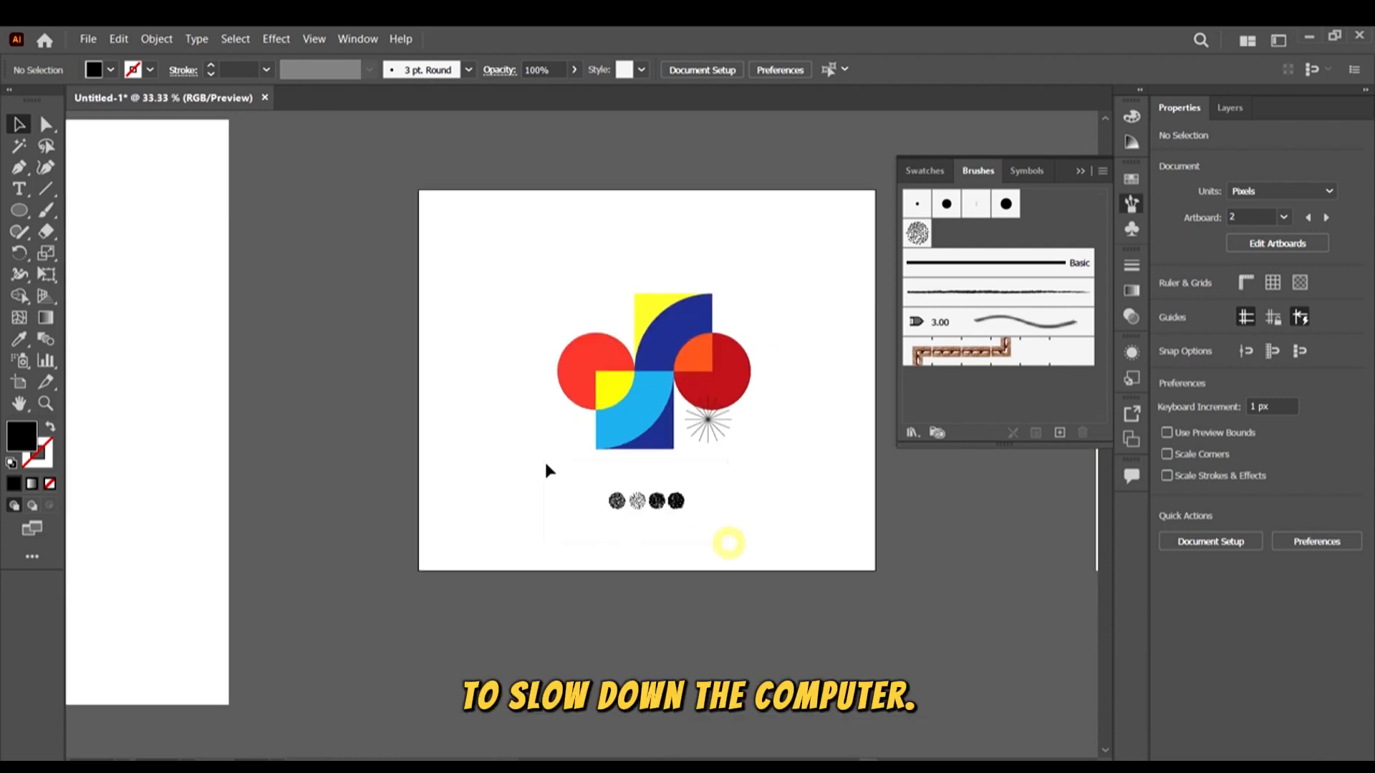
pyautogui.moveTo(546, 471); pyautogui.dragTo(545, 471)
pyautogui.scroll(1, 796, 510)
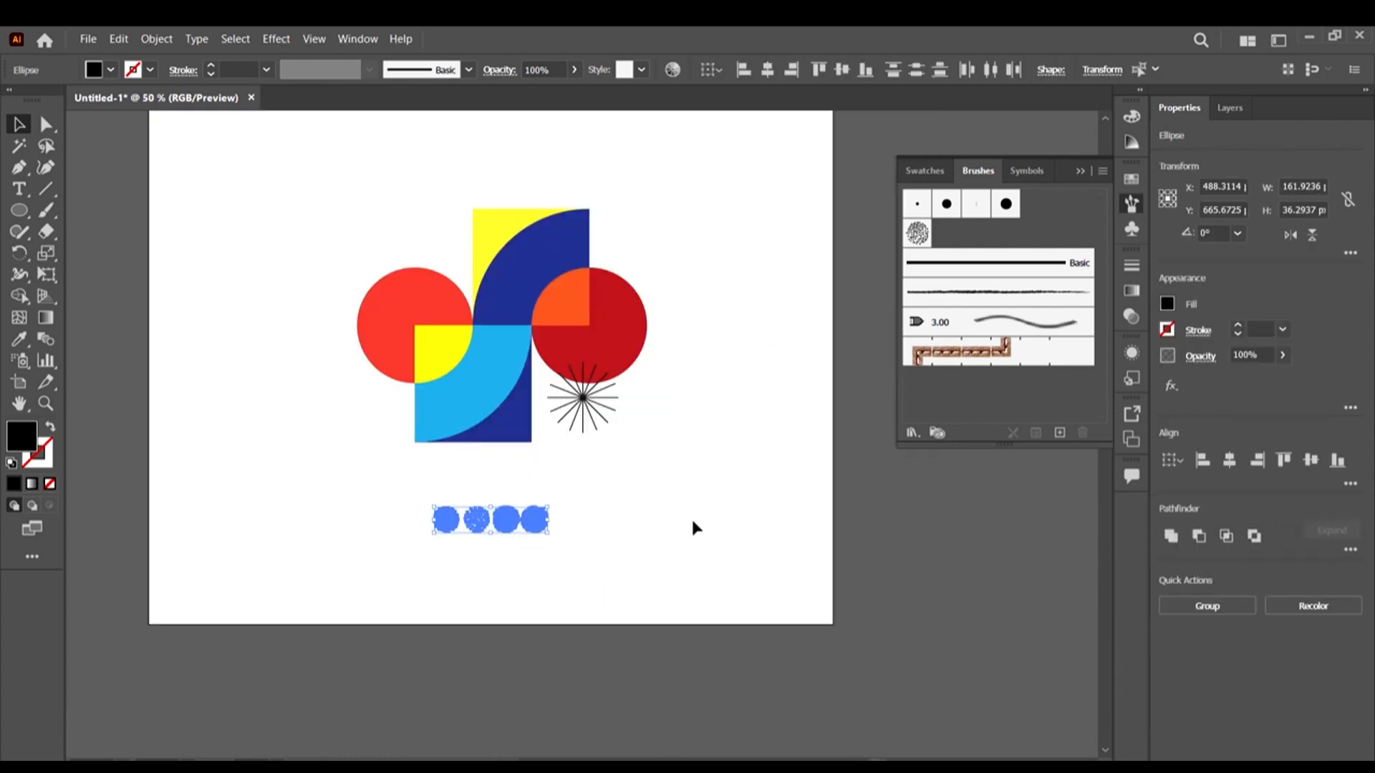
pyautogui.click(683, 534)
pyautogui.scroll(3, 571, 574)
pyautogui.scroll(-2, 510, 579)
pyautogui.scroll(1, 490, 504)
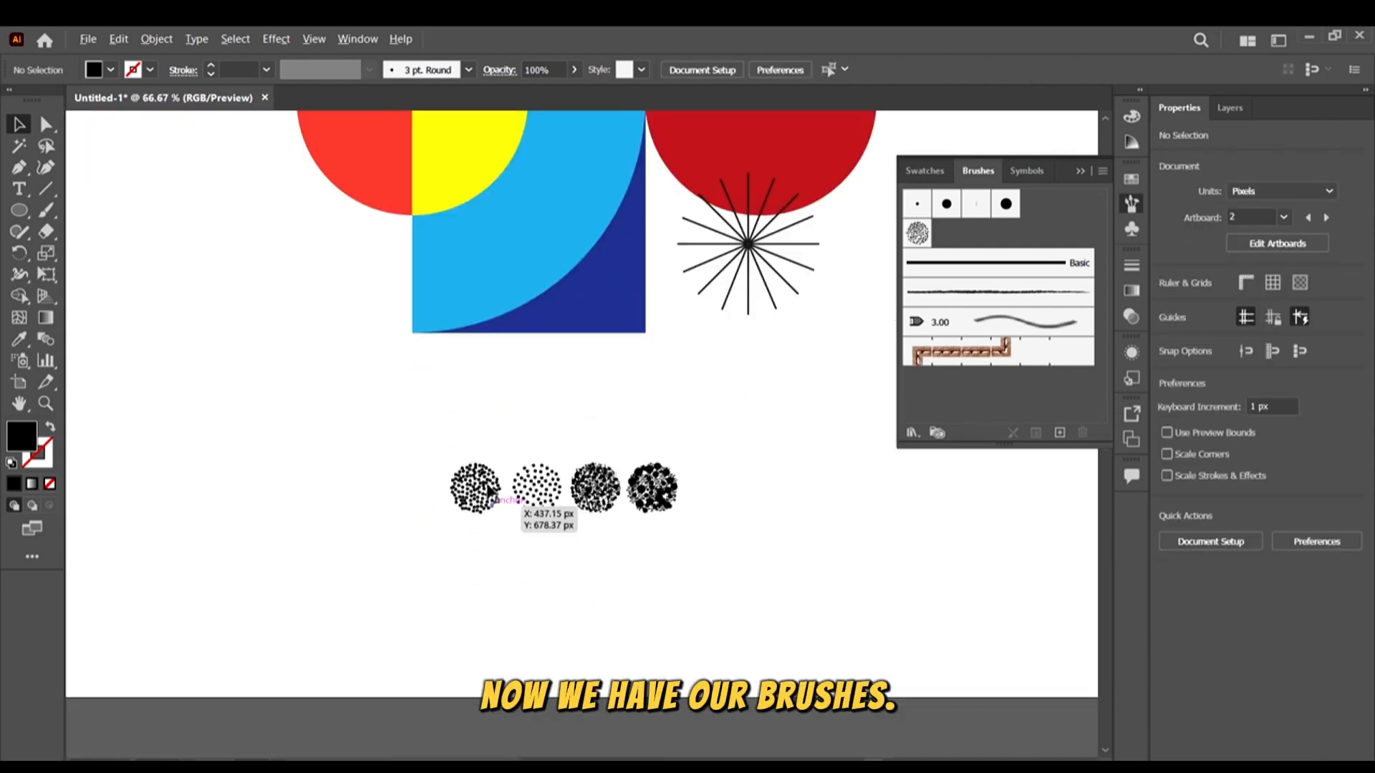
pyautogui.scroll(4, 489, 491)
pyautogui.hscroll(1, 521, 511)
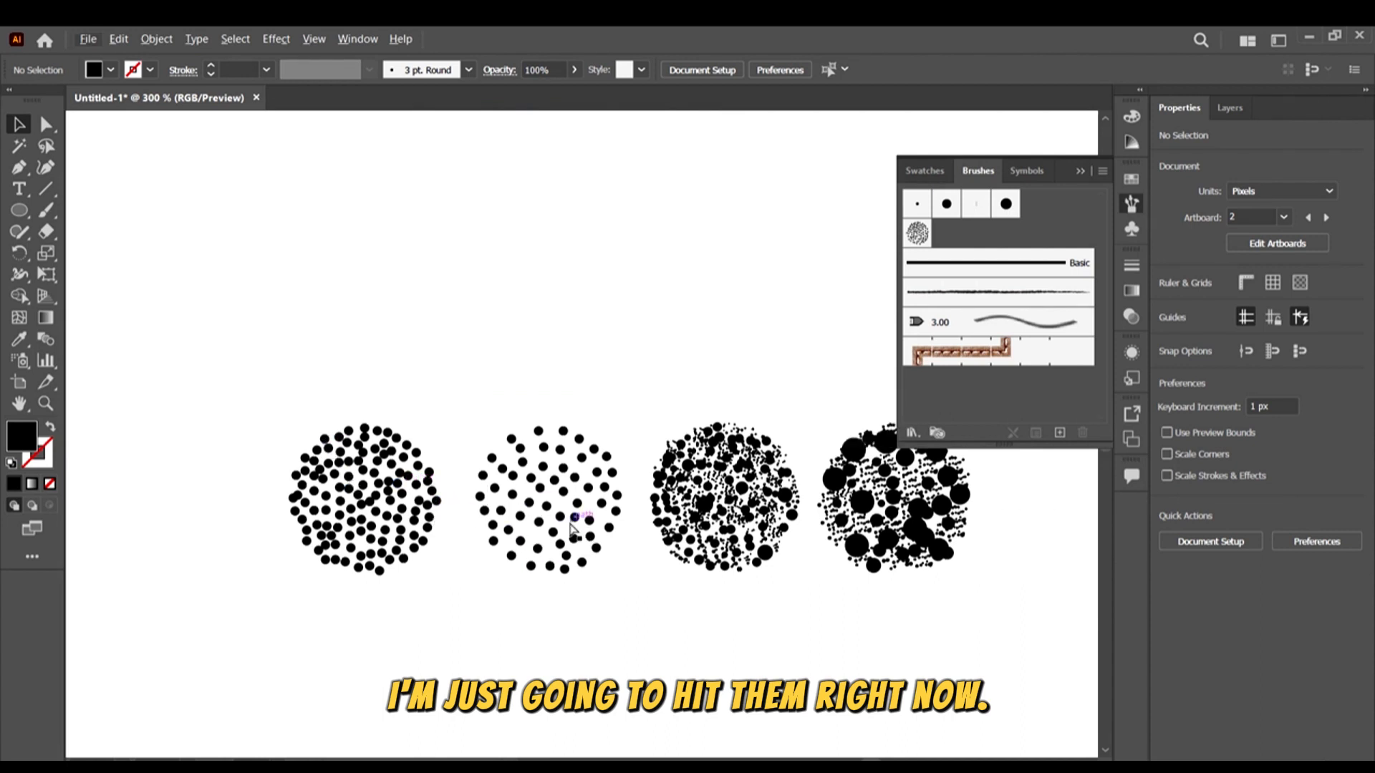
pyautogui.hscroll(2, 573, 528)
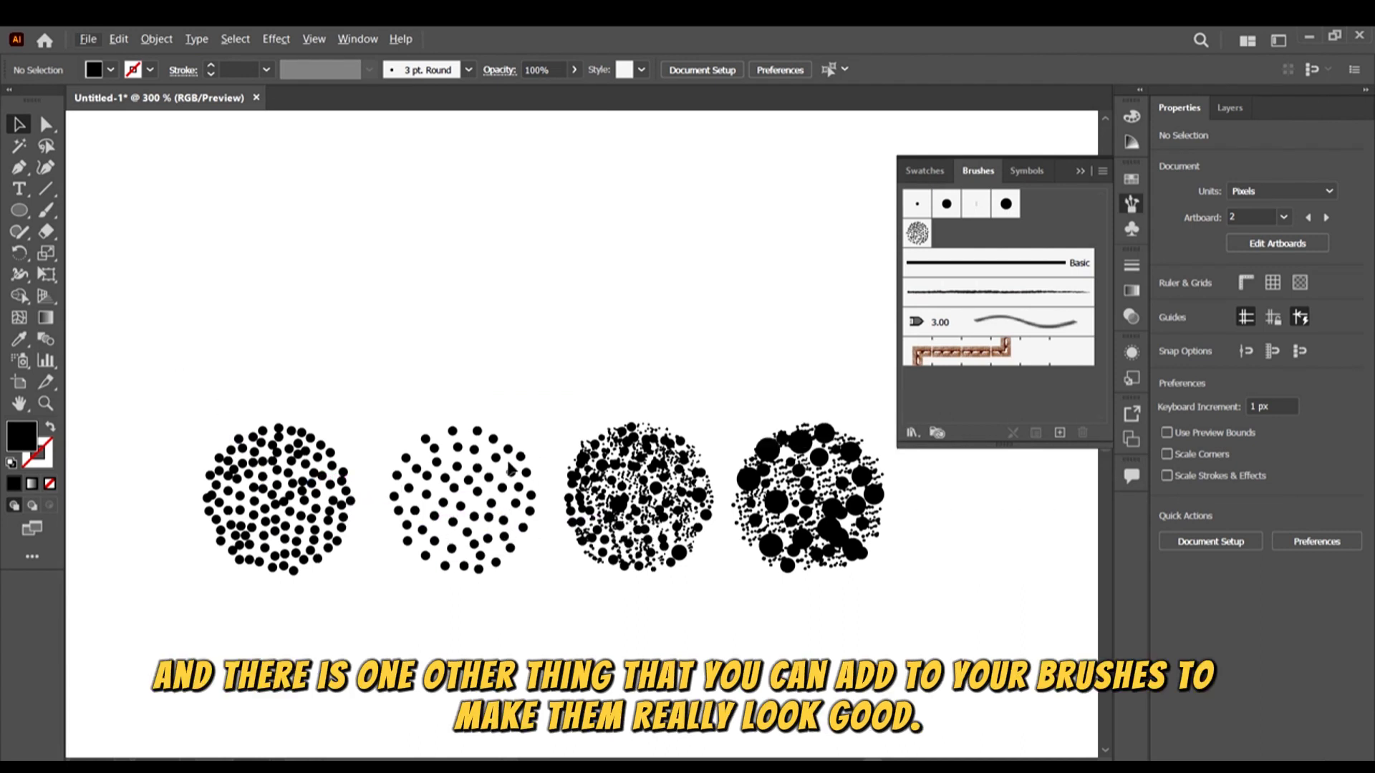
pyautogui.scroll(-1, 345, 398)
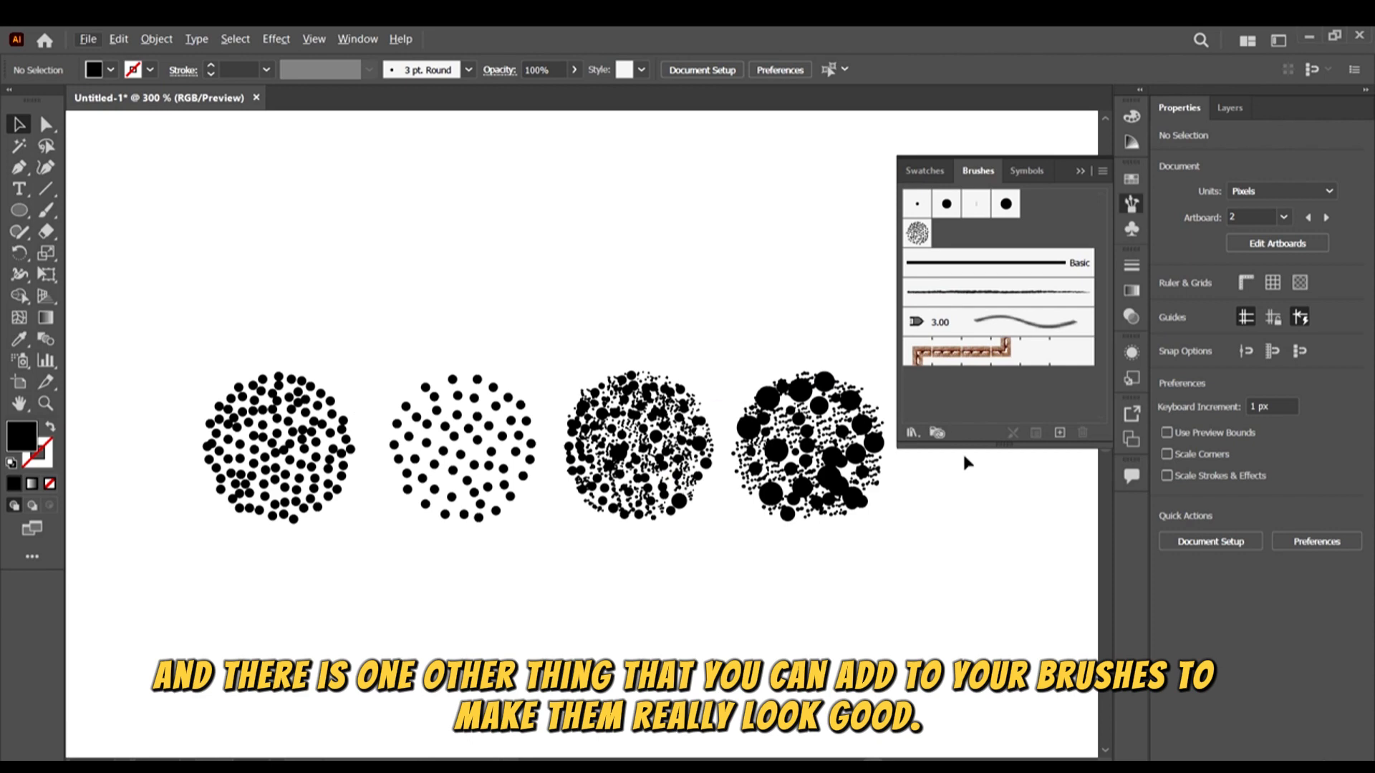
pyautogui.scroll(1, 862, 540)
pyautogui.scroll(5, 895, 476)
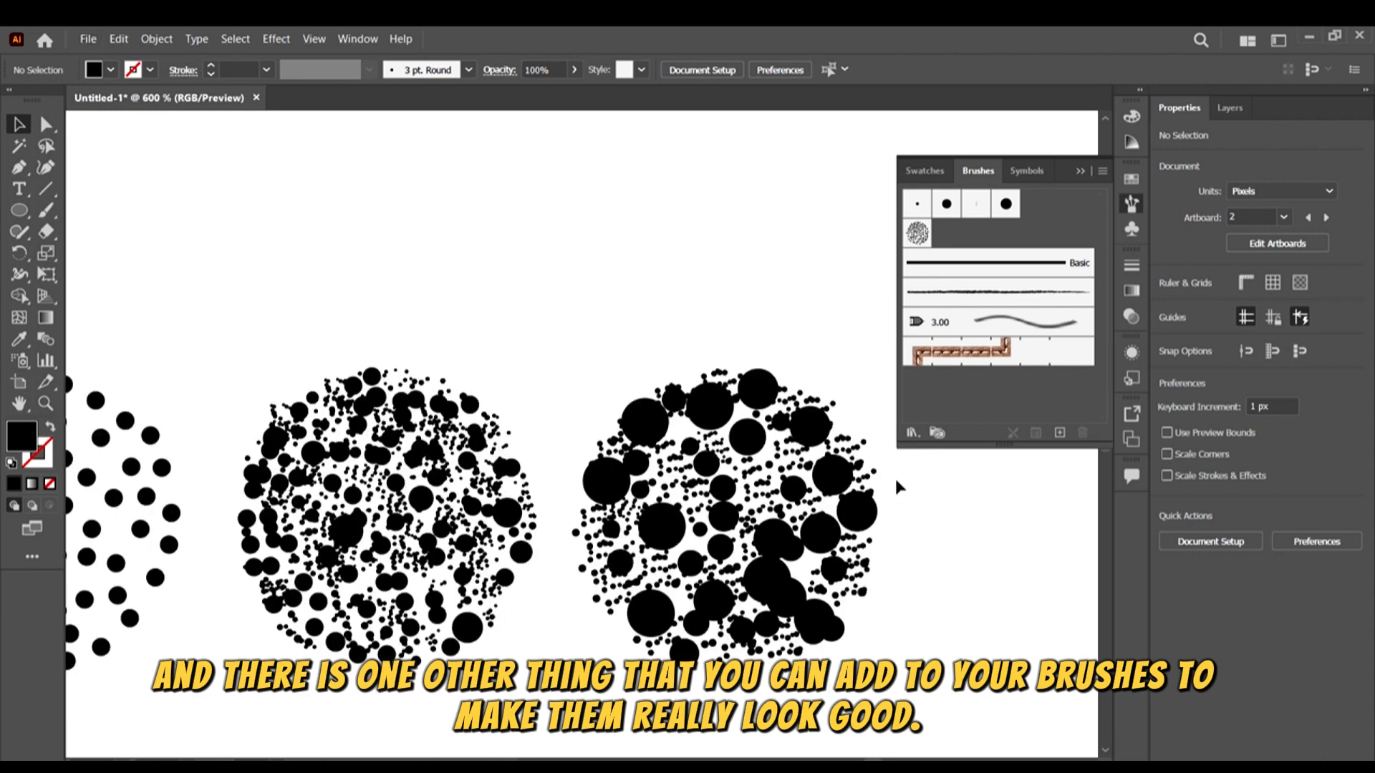
# Start a Roughen effect on the fourth dot texture with preview on, size 1% and detail 38 per inch
pyautogui.scroll(-3, 843, 526)
pyautogui.scroll(3, 867, 634)
pyautogui.moveTo(817, 636); pyautogui.dragTo(378, 217)
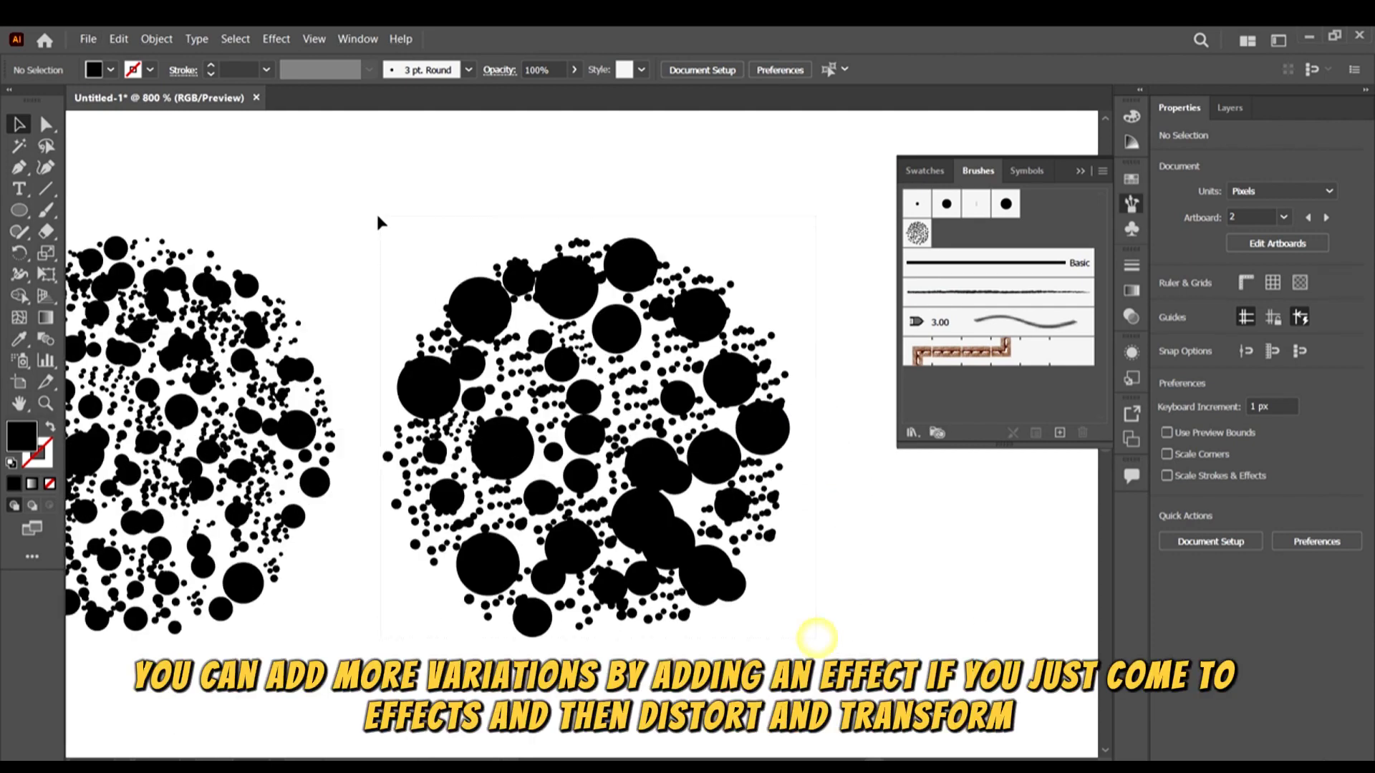
pyautogui.click(276, 39)
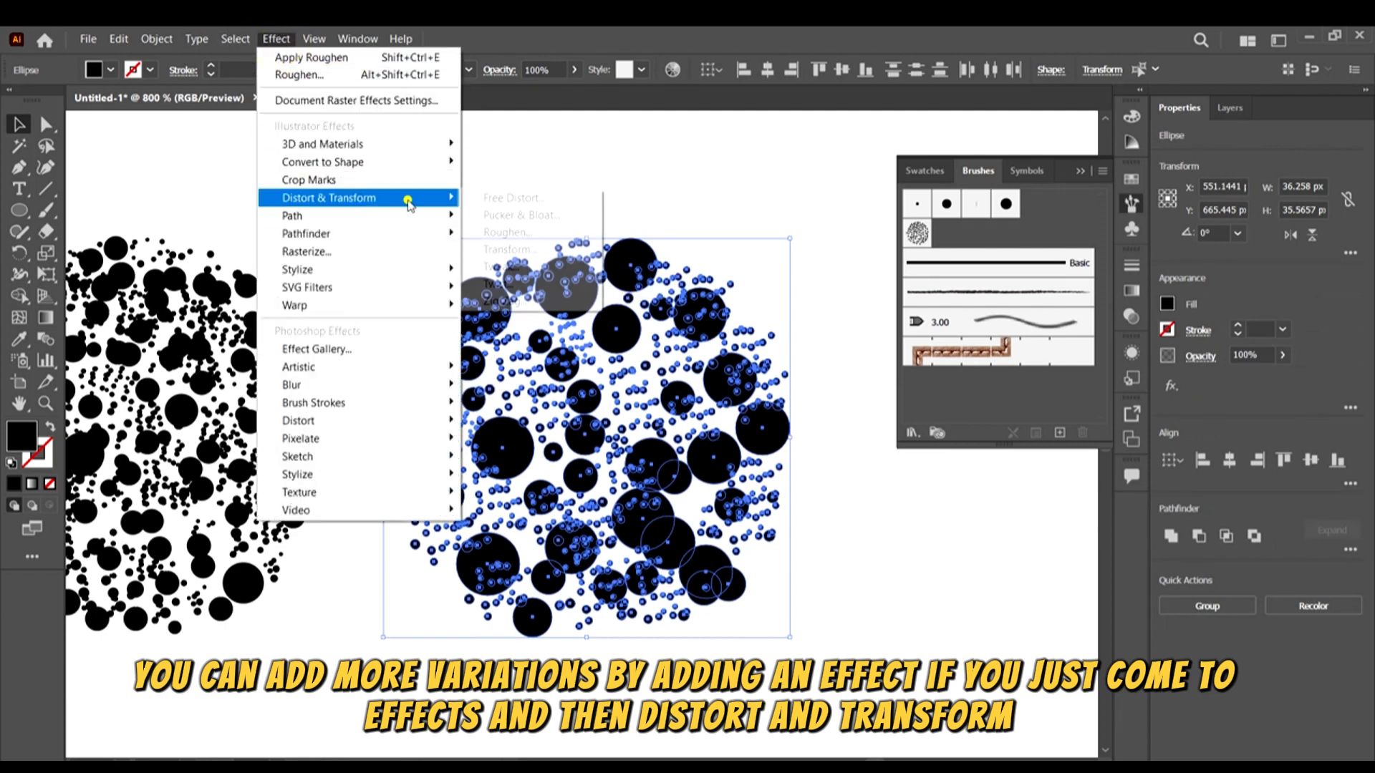
pyautogui.moveTo(401, 198)
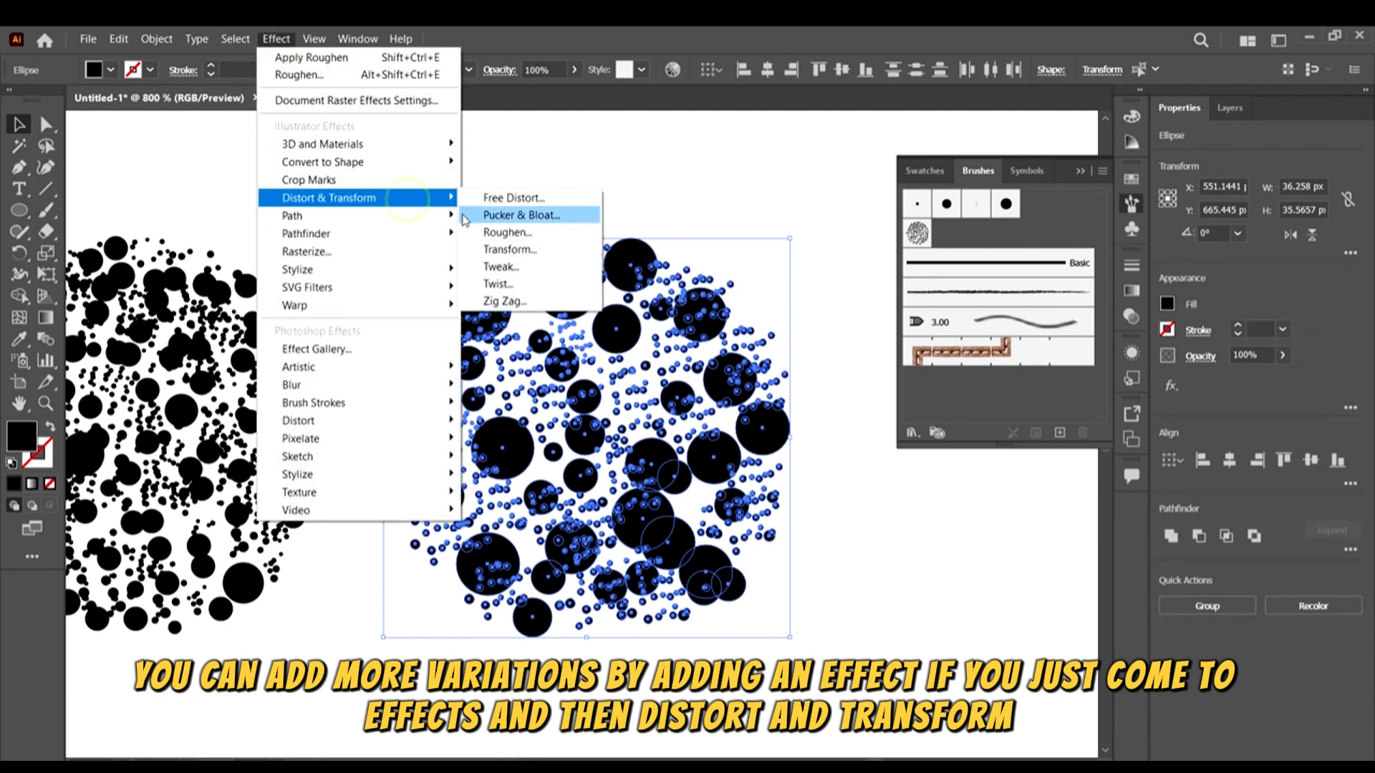
pyautogui.click(561, 239)
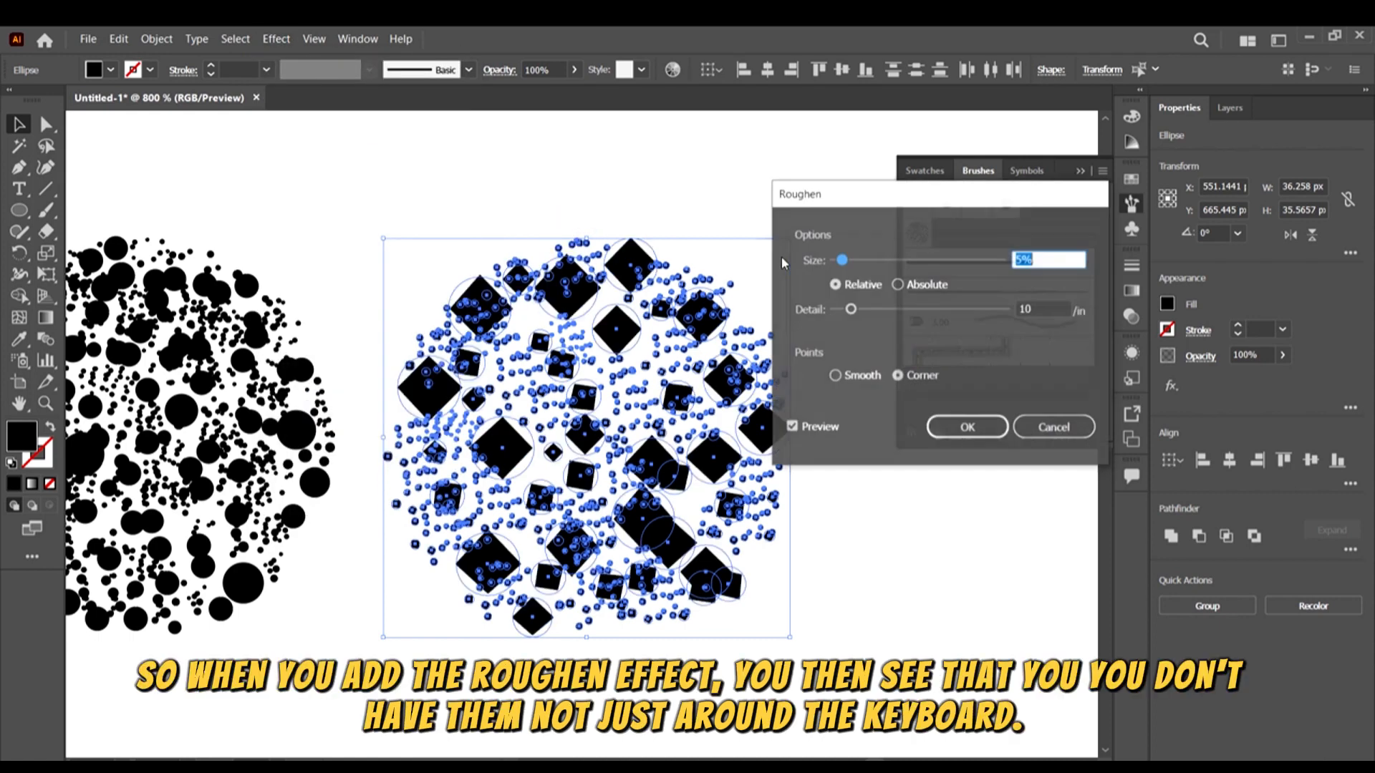
pyautogui.click(915, 309)
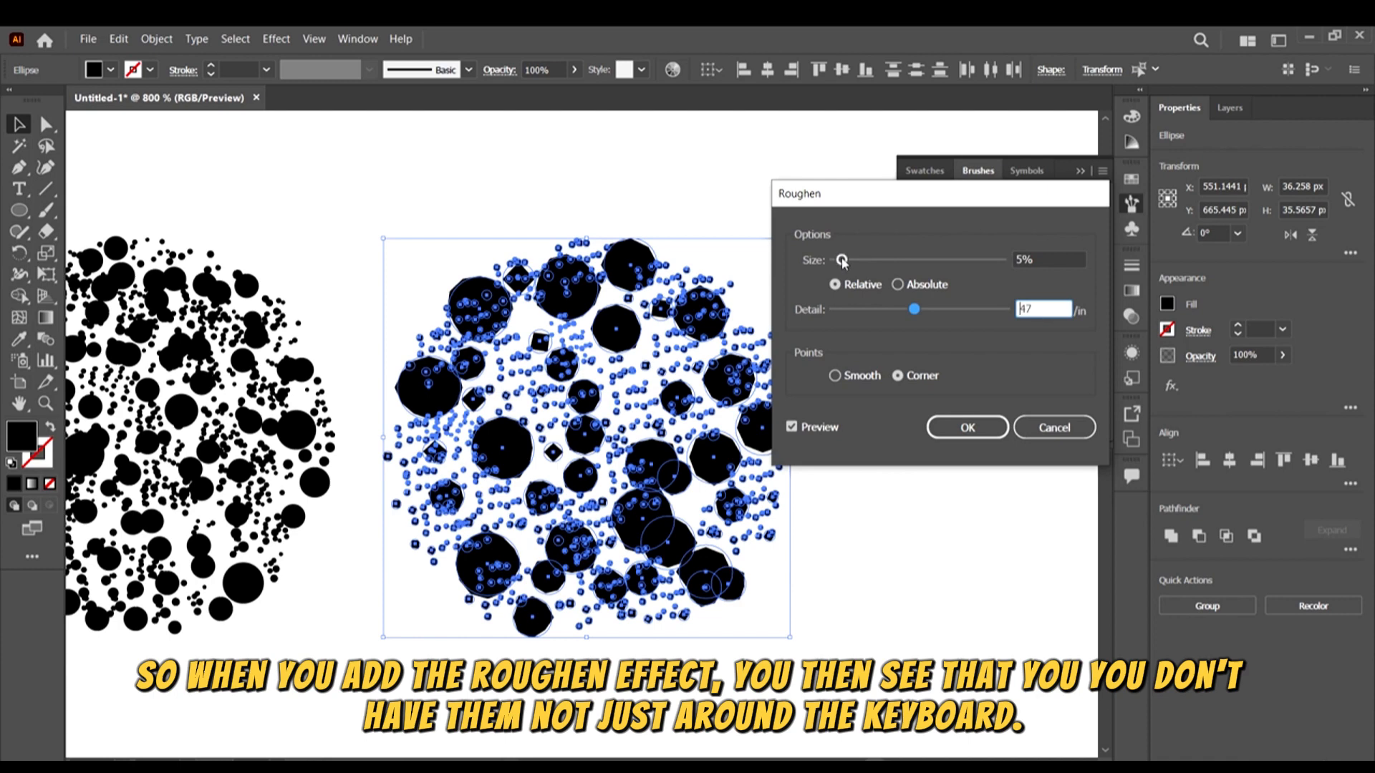
pyautogui.moveTo(843, 262)
pyautogui.mouseDown()
pyautogui.moveTo(862, 262)
pyautogui.moveTo(848, 264)
pyautogui.mouseUp()
pyautogui.moveTo(913, 309)
pyautogui.mouseDown()
pyautogui.moveTo(865, 319)
pyautogui.moveTo(899, 310)
pyautogui.mouseUp()
pyautogui.moveTo(849, 260)
pyautogui.mouseDown()
pyautogui.moveTo(947, 265)
pyautogui.moveTo(822, 266)
pyautogui.moveTo(839, 267)
pyautogui.mouseUp()
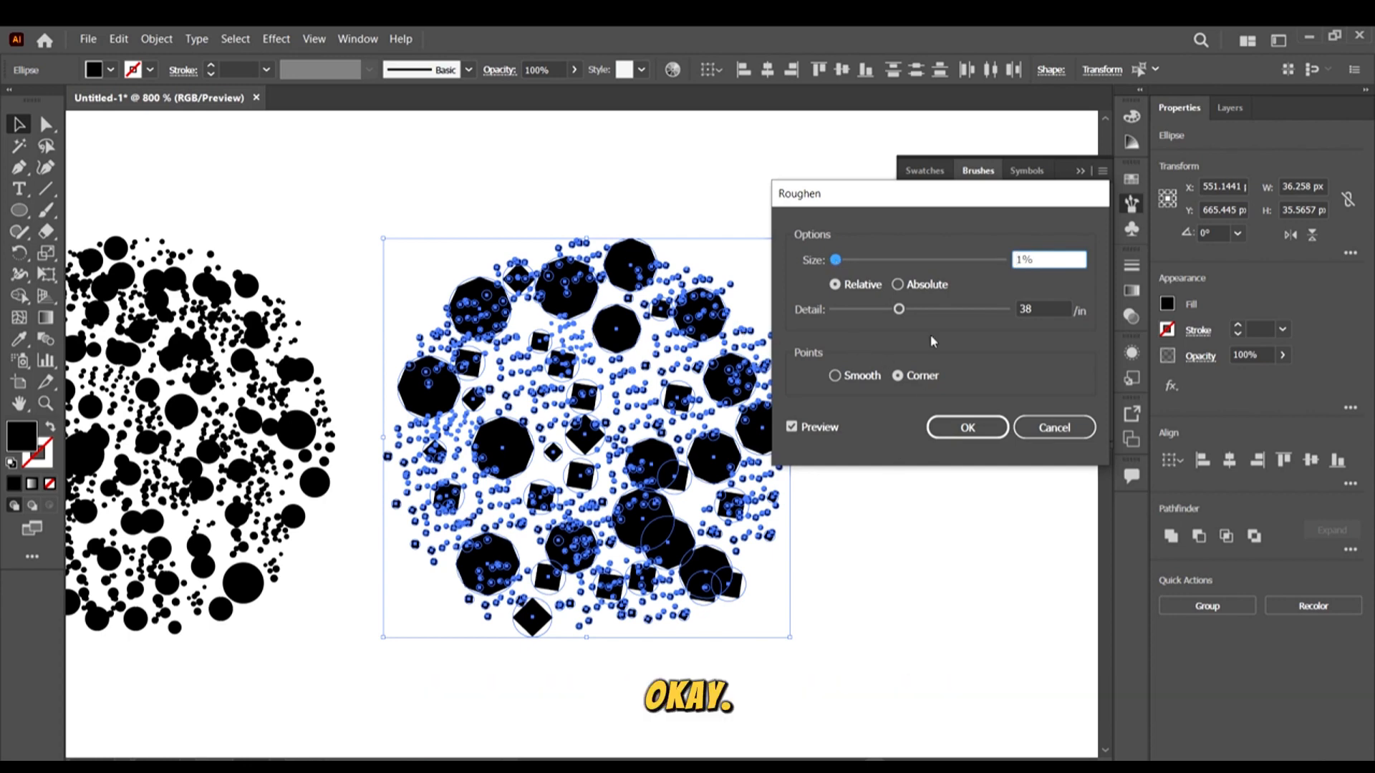
# Switch the Roughen points to Smooth, set the size to 11%, and apply the effect to the fourth texture
pyautogui.click(837, 377)
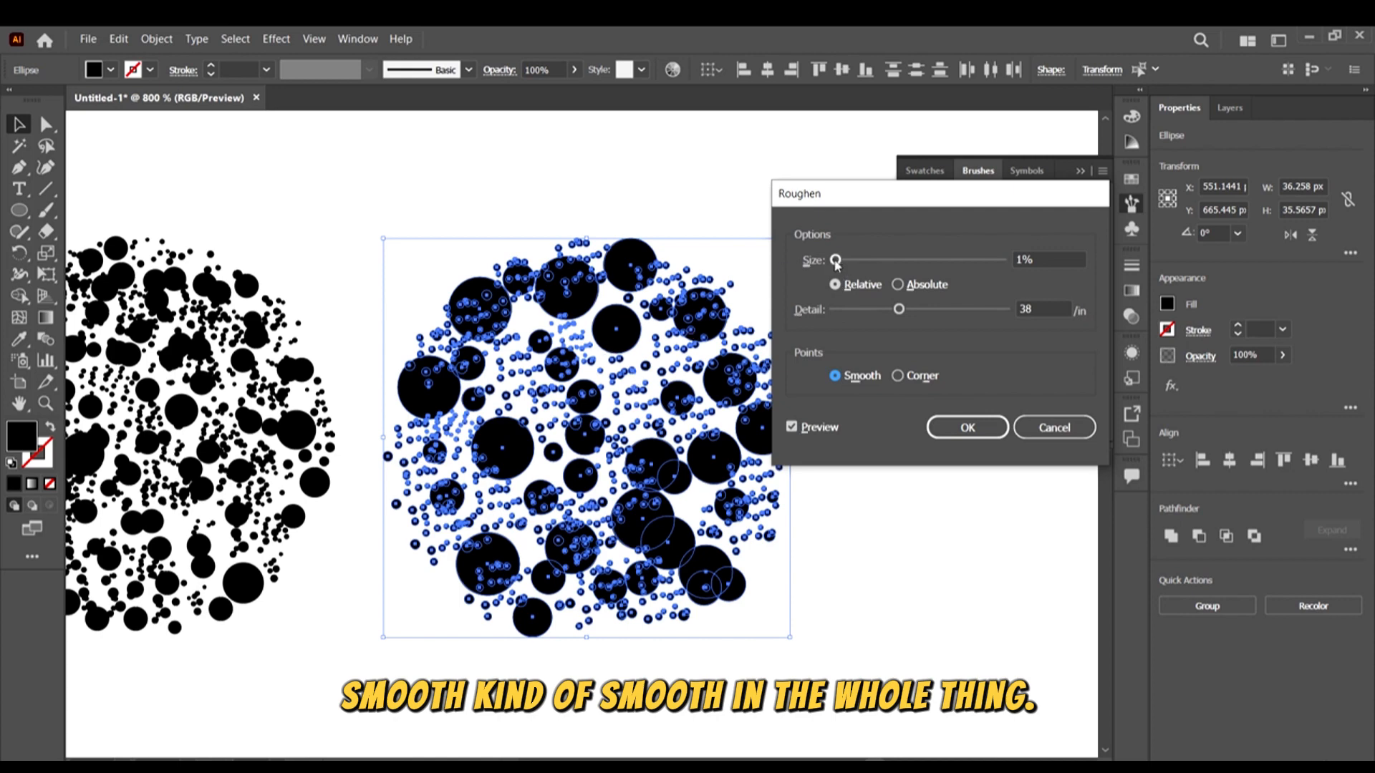
pyautogui.moveTo(836, 262); pyautogui.dragTo(855, 265)
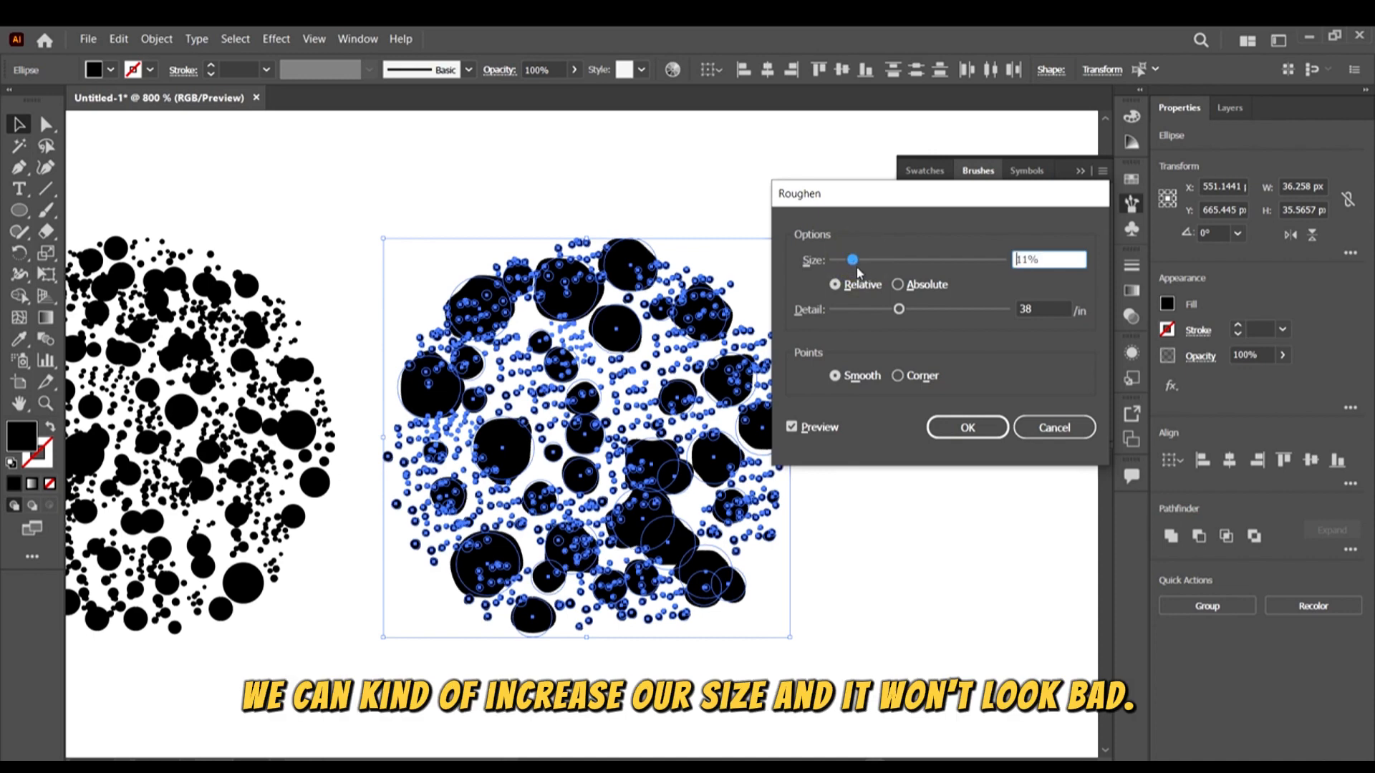
pyautogui.moveTo(853, 265); pyautogui.dragTo(850, 264)
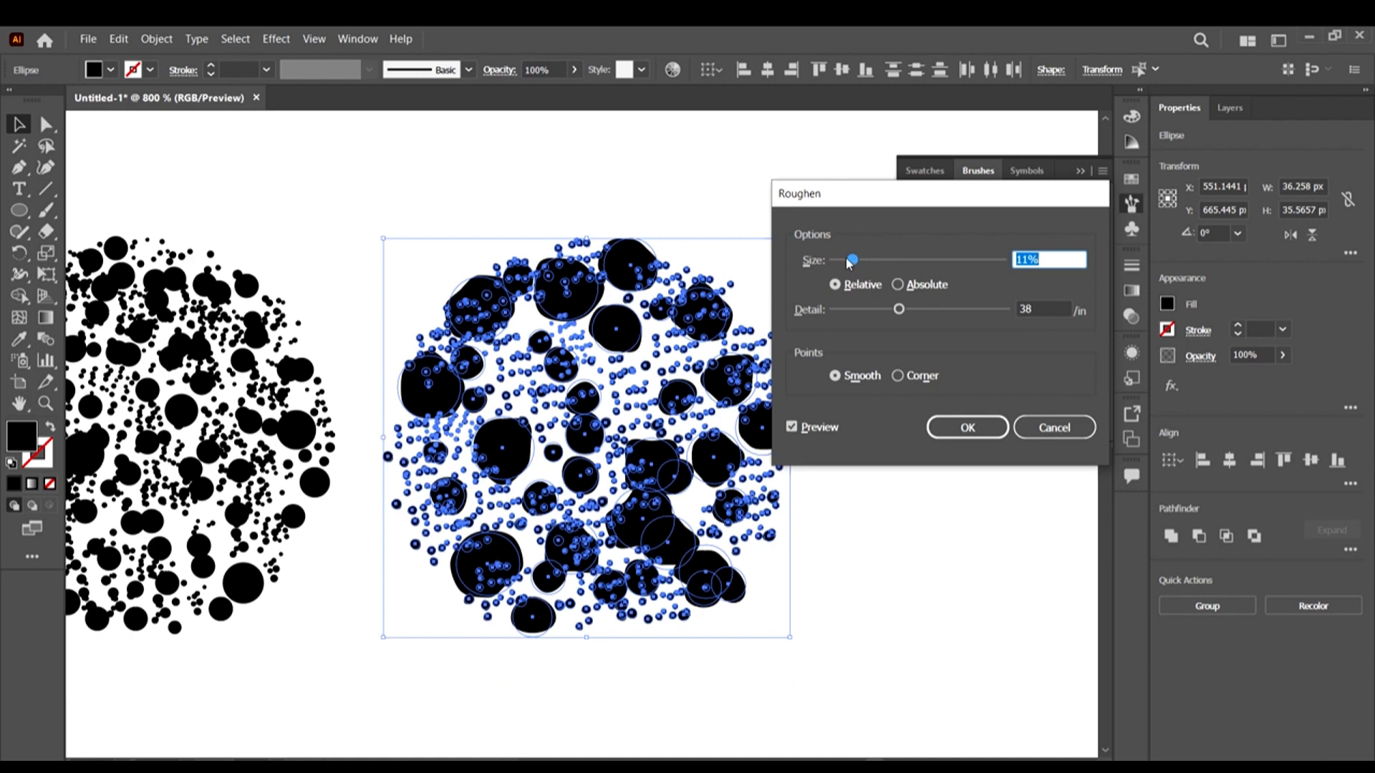
pyautogui.click(956, 427)
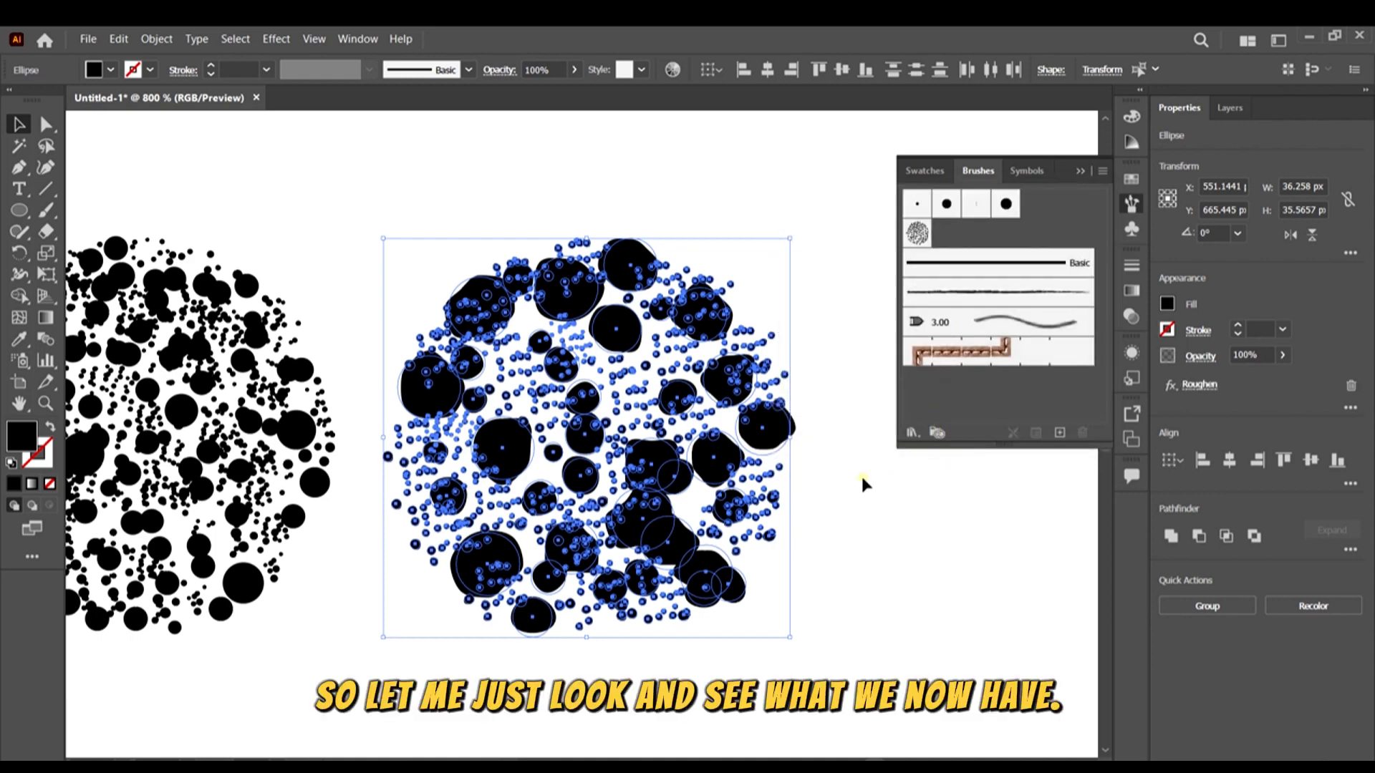
# Compare the dot shapes of the roughened fourth texture with the plain circles of the third texture up close
pyautogui.click(842, 508)
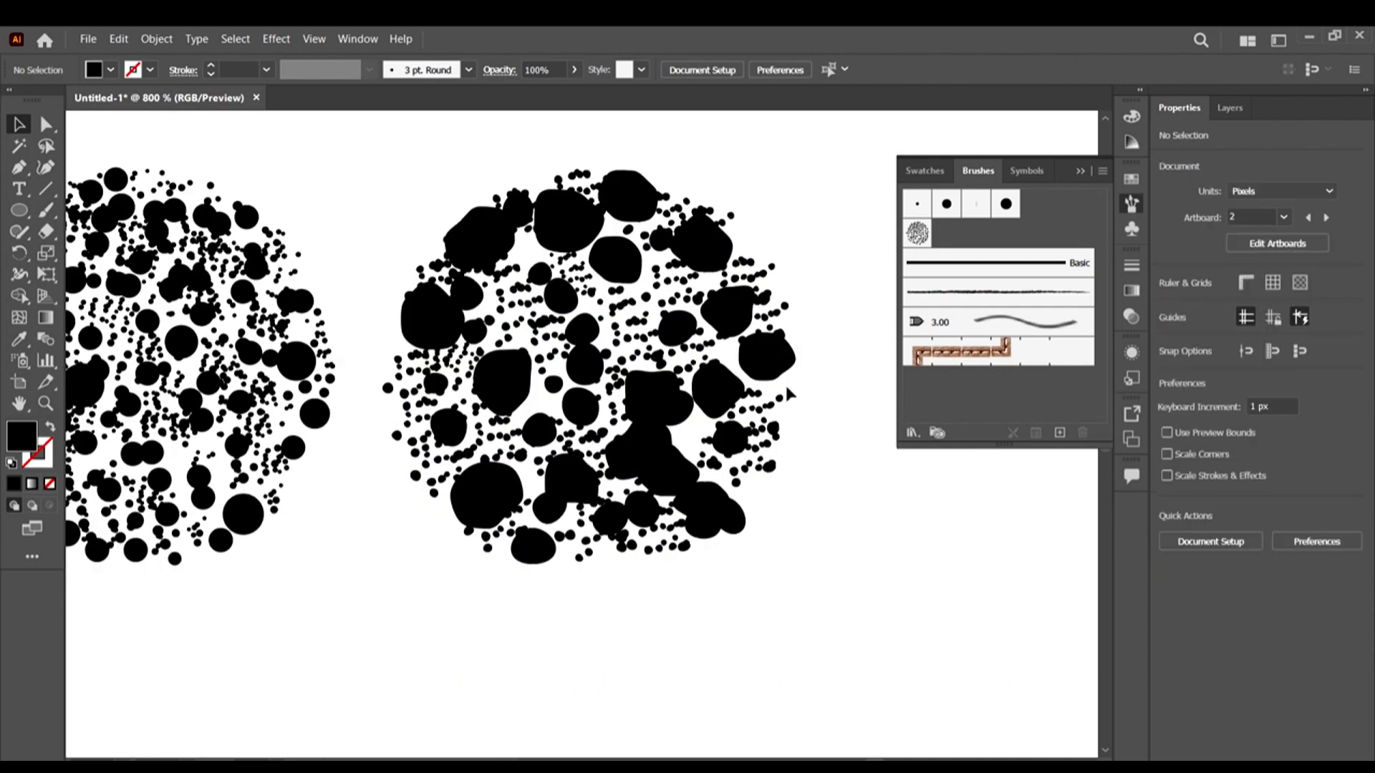
pyautogui.scroll(3, 719, 299)
pyautogui.scroll(-3, 720, 299)
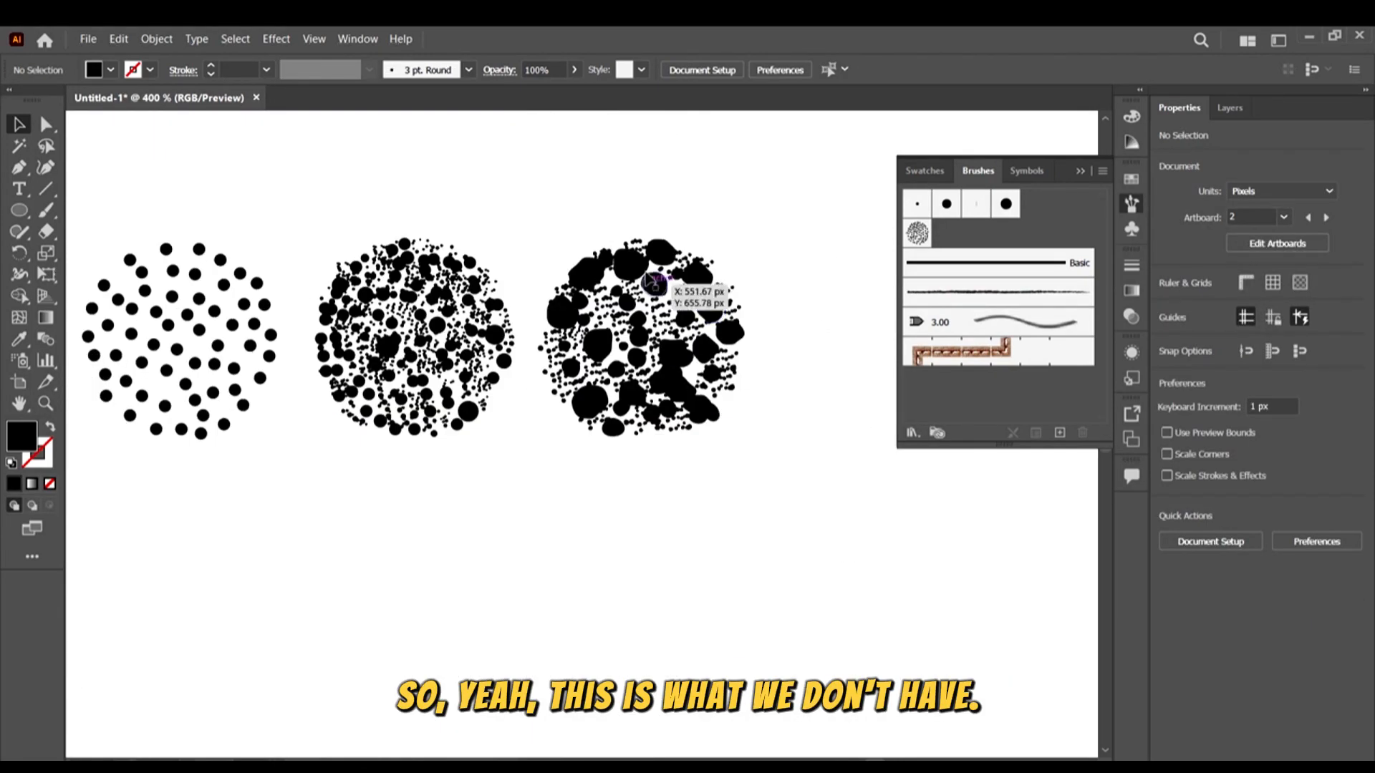
pyautogui.scroll(3, 673, 285)
pyautogui.scroll(-3, 635, 251)
pyautogui.scroll(2, 405, 333)
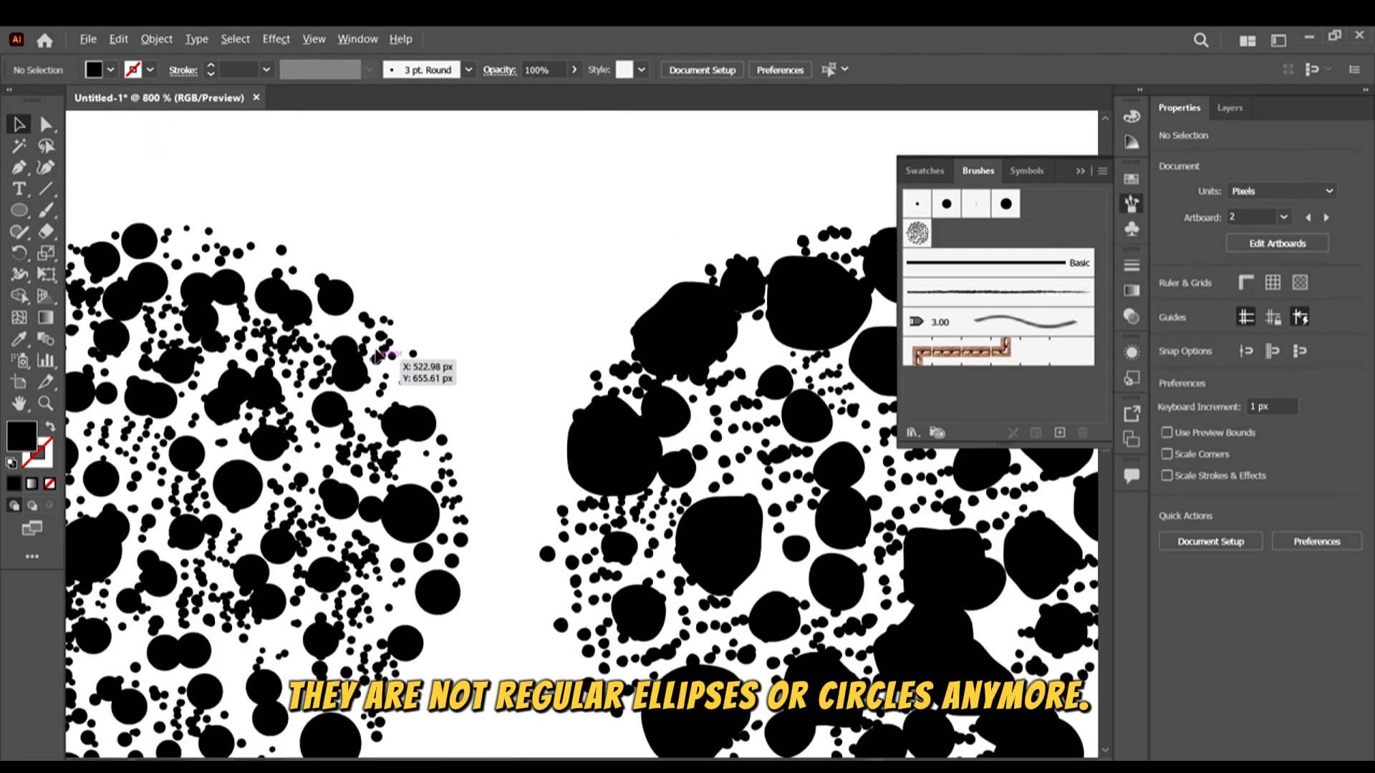
pyautogui.moveTo(331, 285); pyautogui.dragTo(331, 298)
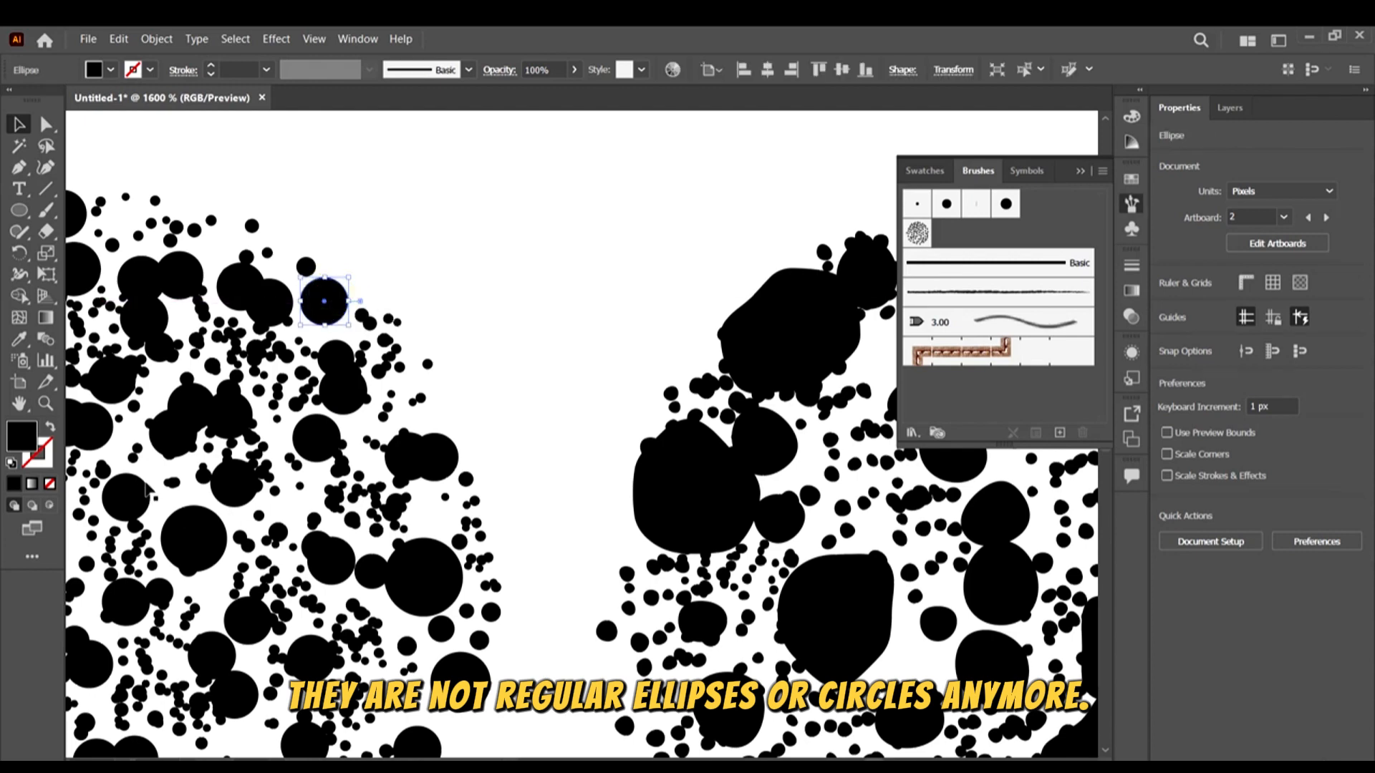
pyautogui.moveTo(176, 437); pyautogui.dragTo(146, 427)
# Select the whole third dot texture and reapply the last Roughen effect to it with the same settings
pyautogui.scroll(-4, 639, 482)
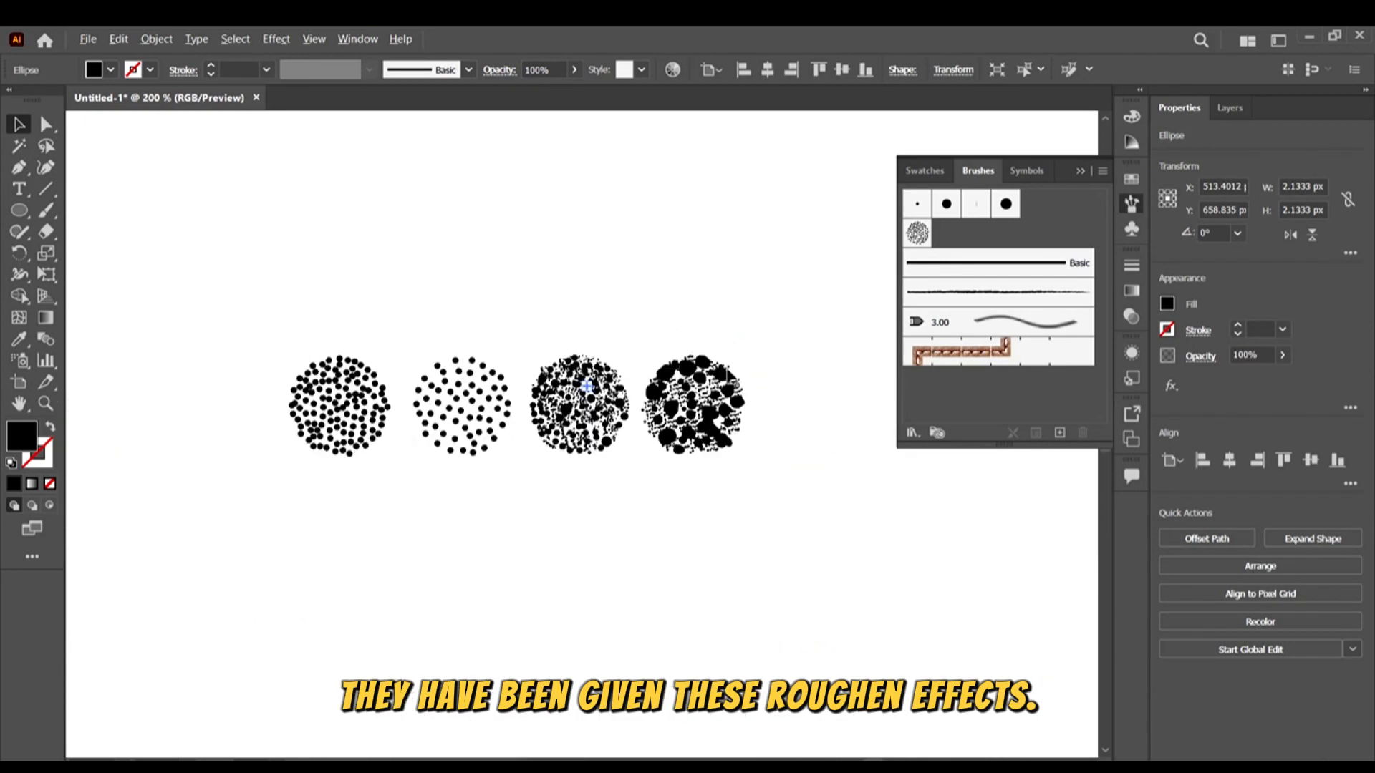
pyautogui.moveTo(690, 515); pyautogui.dragTo(520, 276)
pyautogui.moveTo(707, 538); pyautogui.dragTo(487, 241)
pyautogui.click(276, 39)
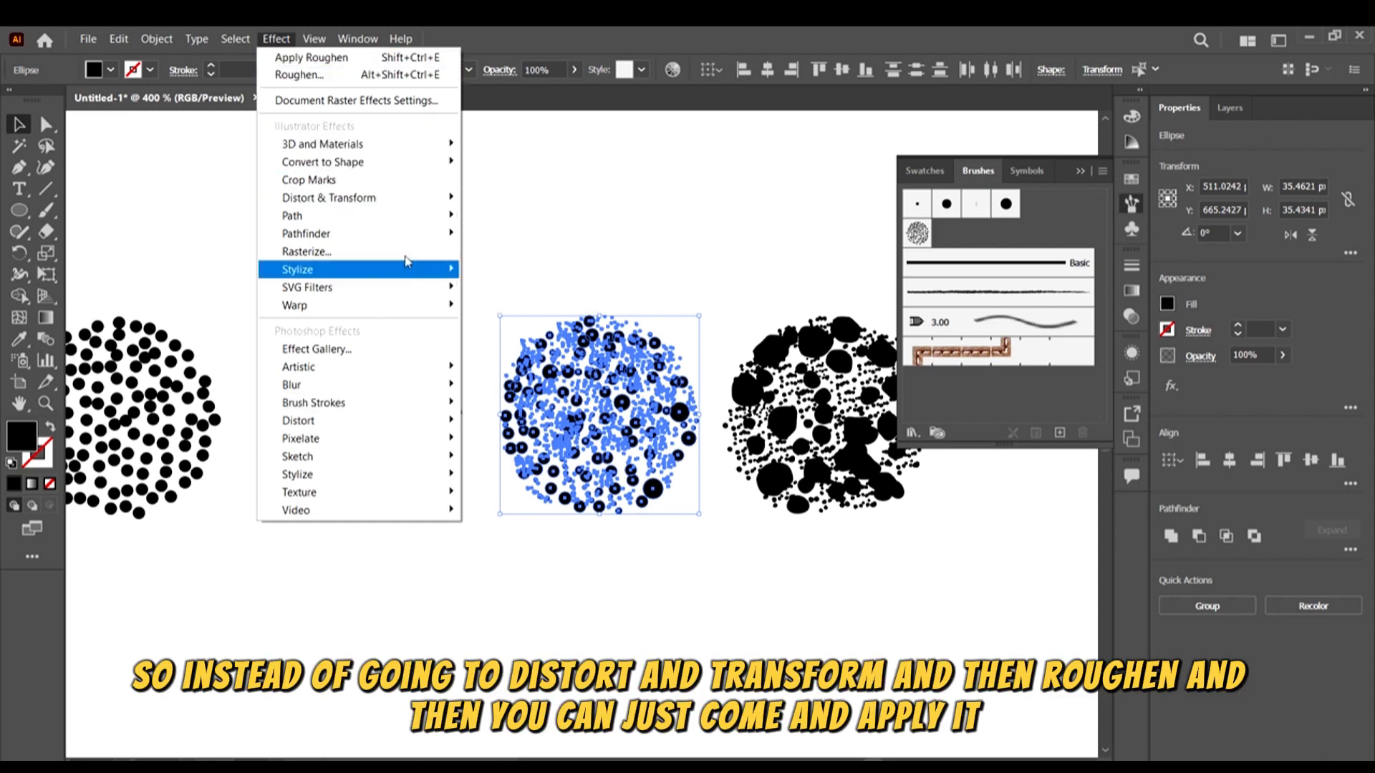
pyautogui.click(299, 57)
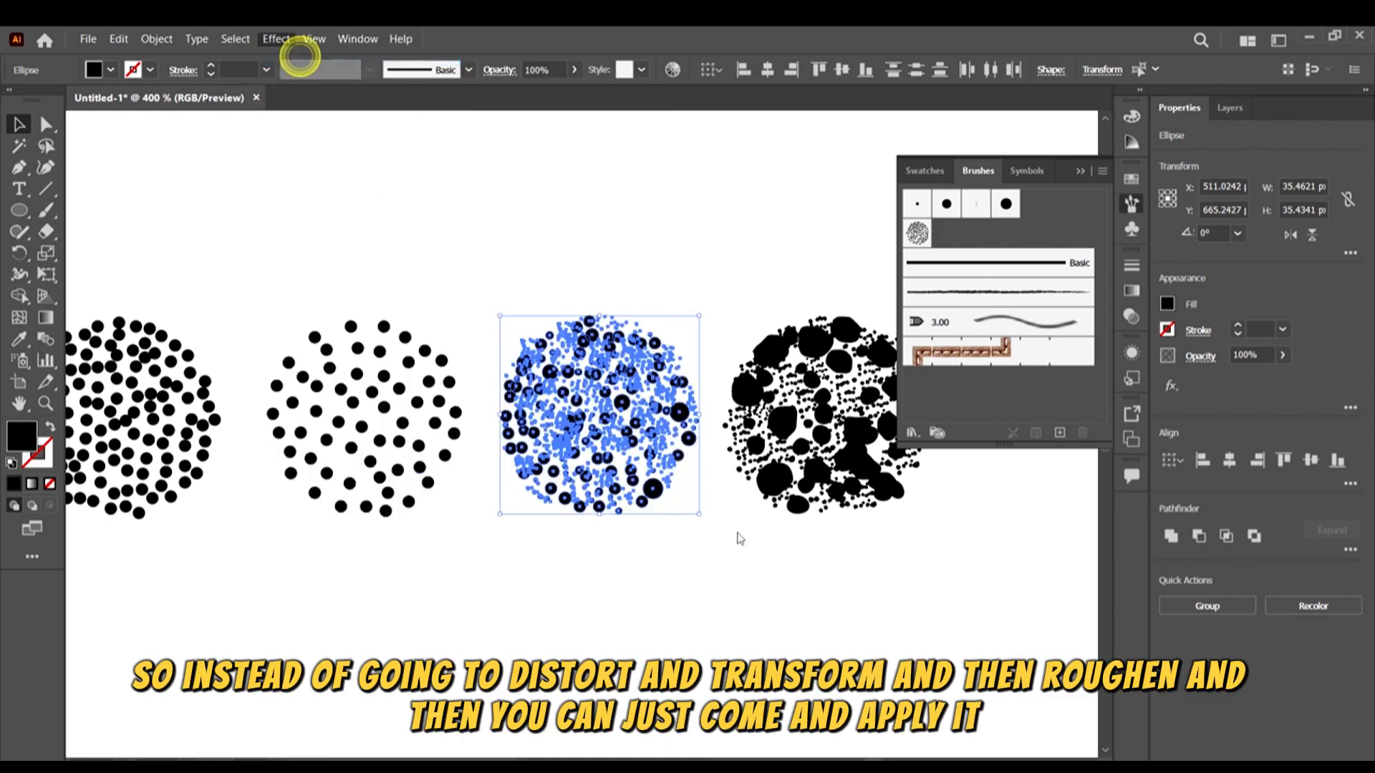
# Select the whole second dot texture and reapply the last Roughen effect to it with the same settings
pyautogui.scroll(3, 654, 439)
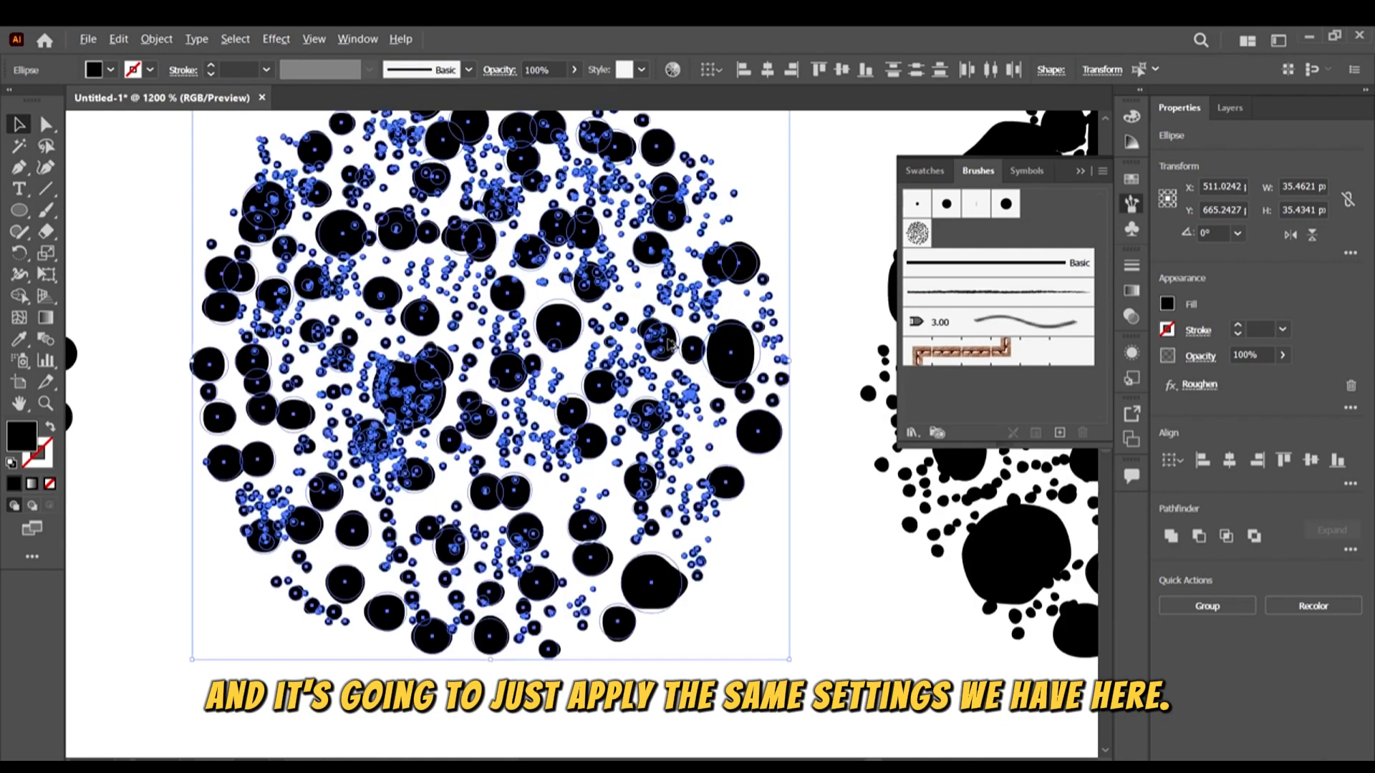
pyautogui.scroll(-5, 669, 345)
pyautogui.click(767, 629)
pyautogui.scroll(-2, 568, 374)
pyautogui.scroll(2, 564, 376)
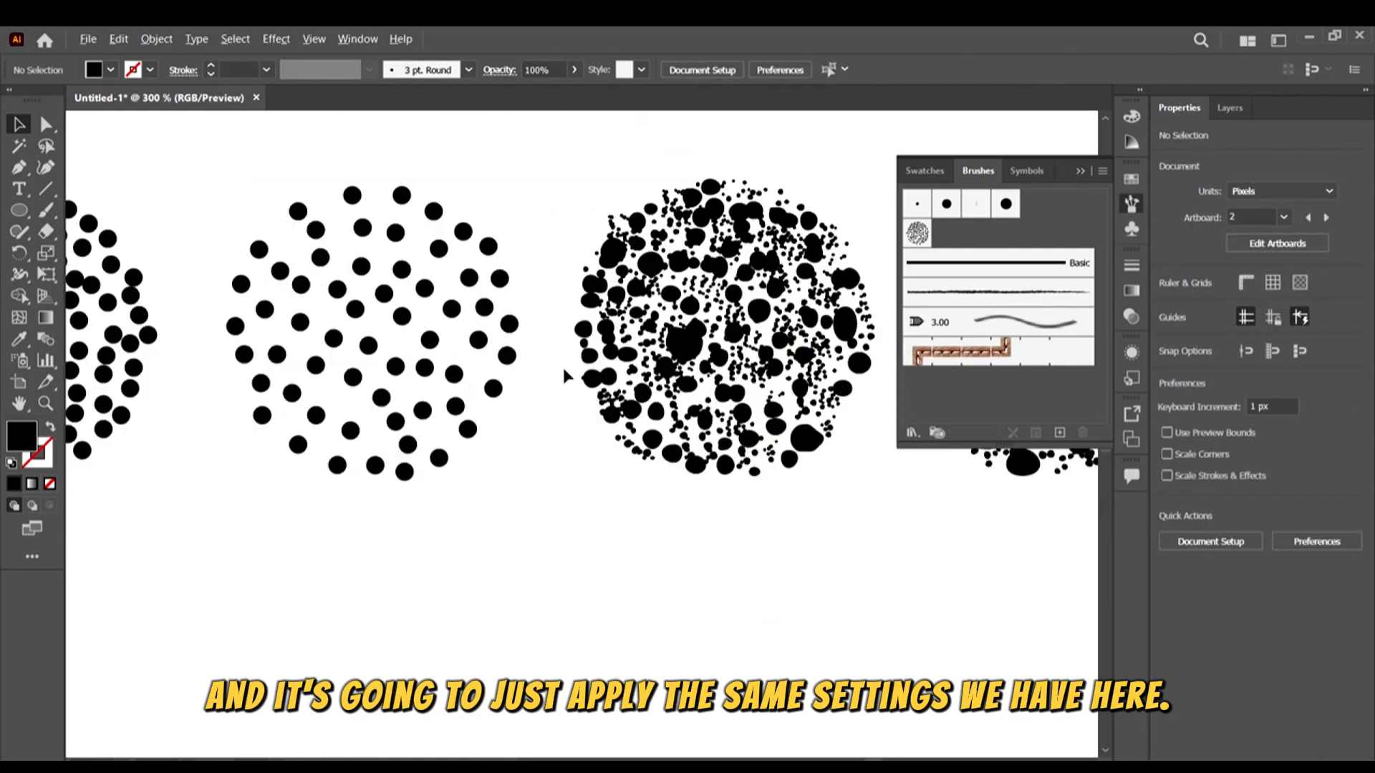
pyautogui.moveTo(195, 166); pyautogui.dragTo(516, 579)
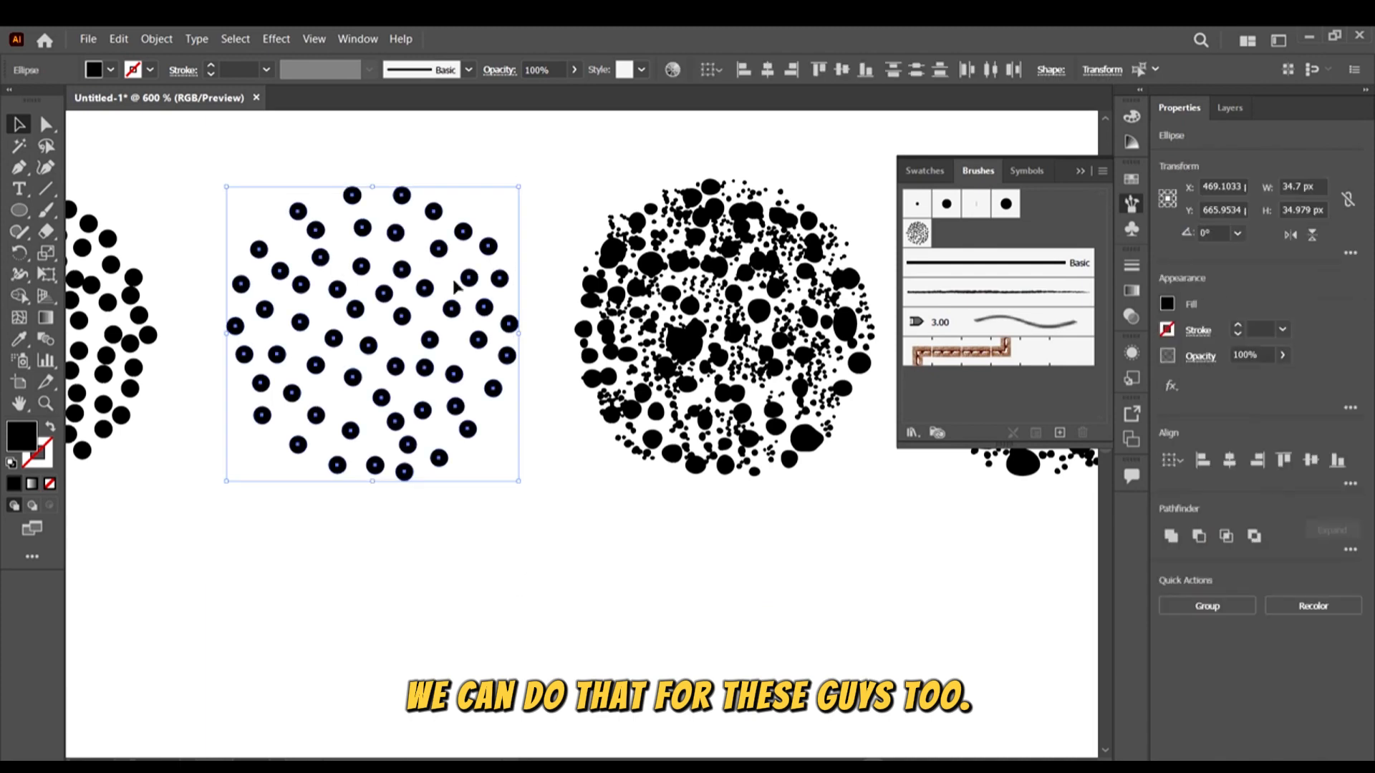
pyautogui.click(275, 39)
pyautogui.click(306, 53)
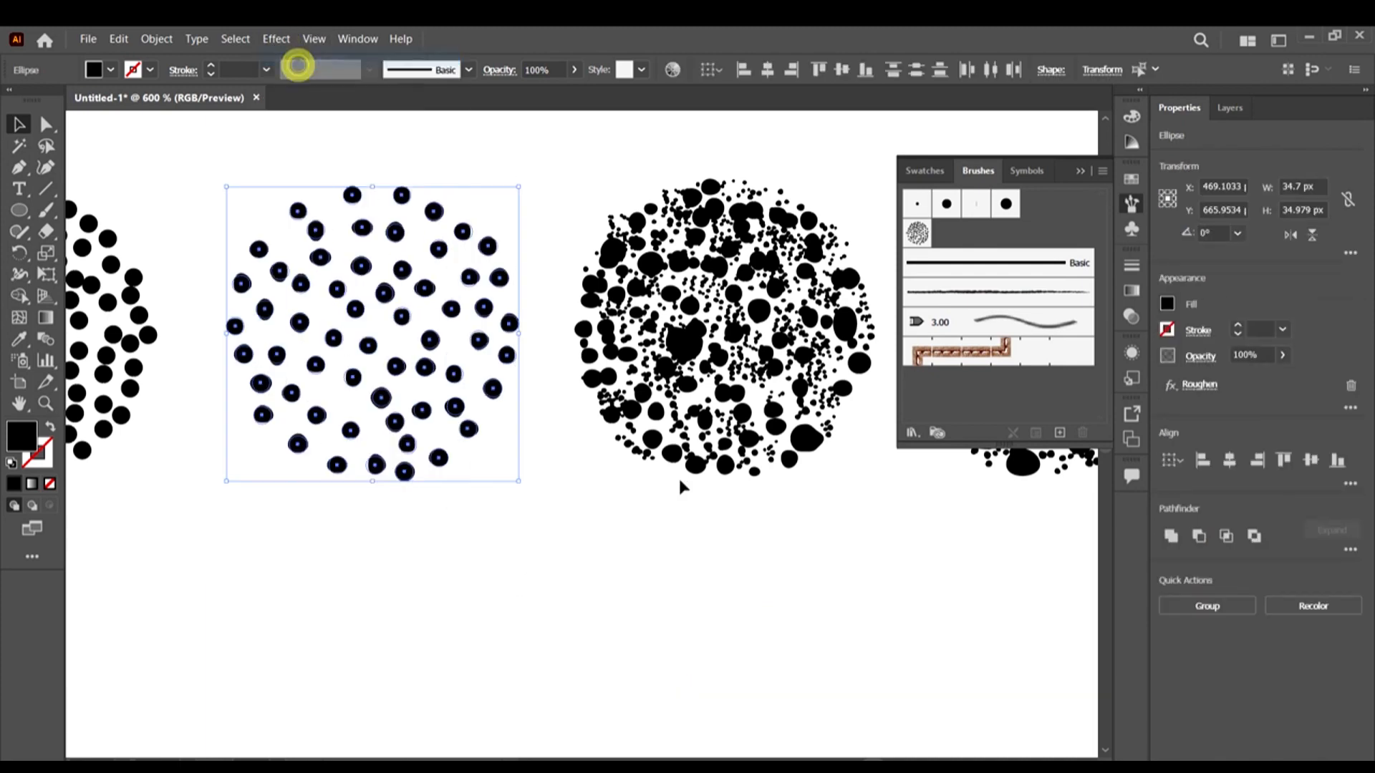
pyautogui.scroll(-1, 678, 475)
pyautogui.click(623, 501)
# Reapply the last Roughen effect with the same settings to all dots of the first texture, and deselect it
pyautogui.scroll(-2, 667, 480)
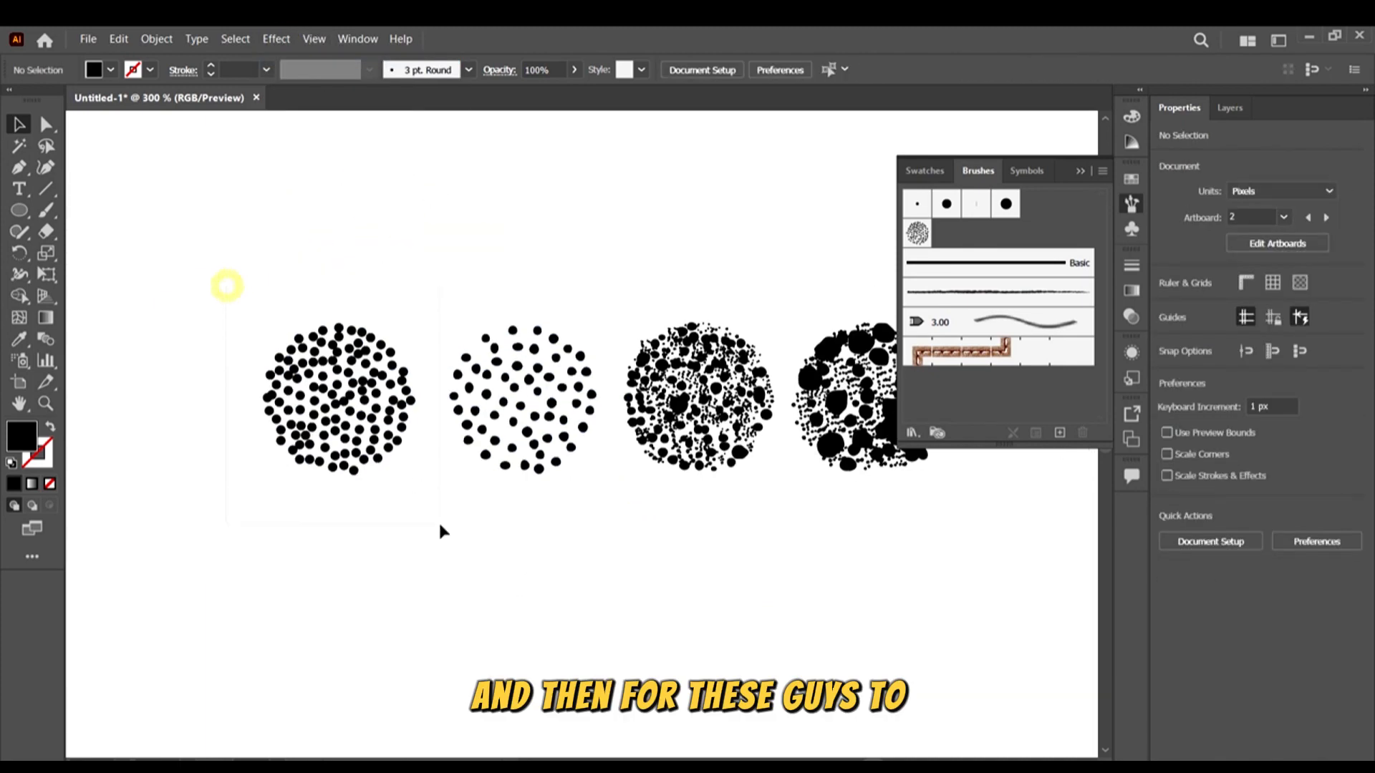
pyautogui.moveTo(417, 504); pyautogui.dragTo(254, 315)
pyautogui.click(314, 38)
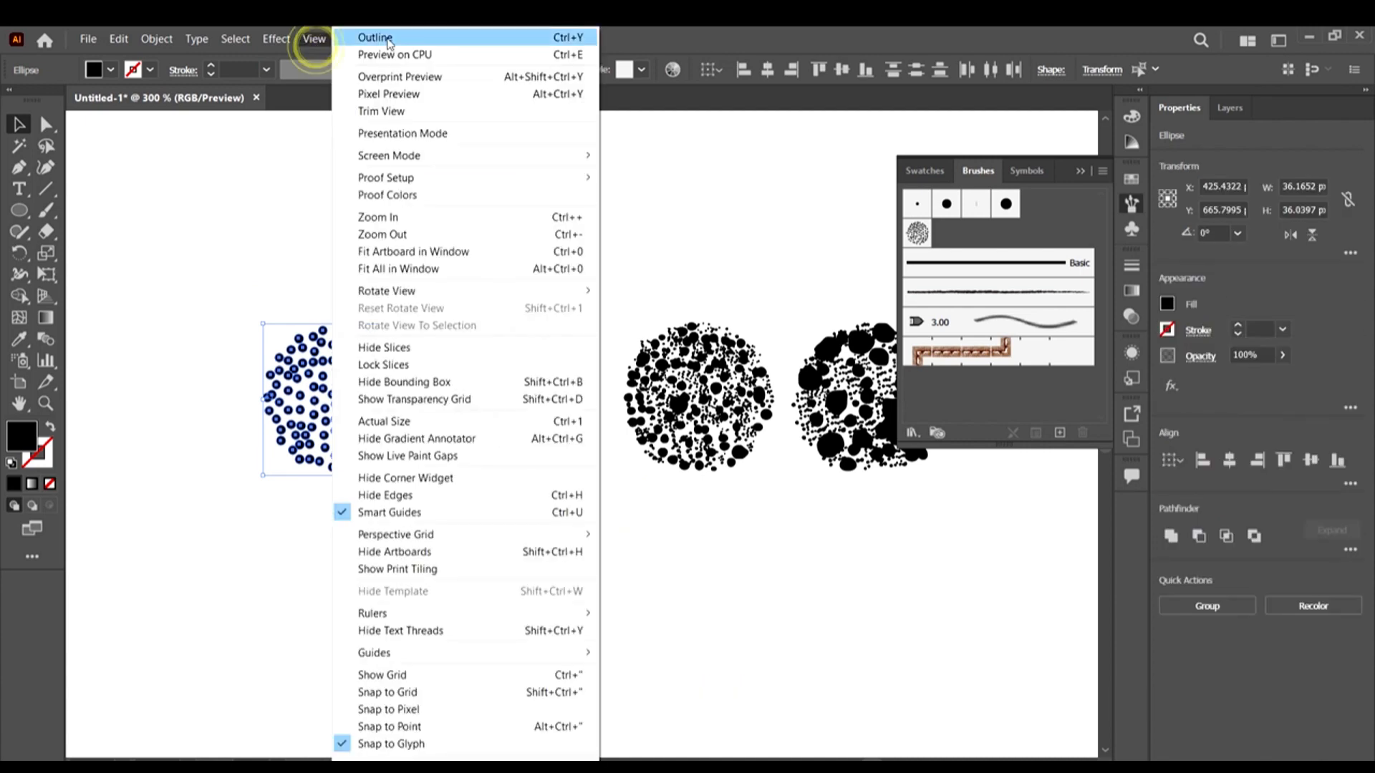
pyautogui.click(301, 58)
pyautogui.click(583, 574)
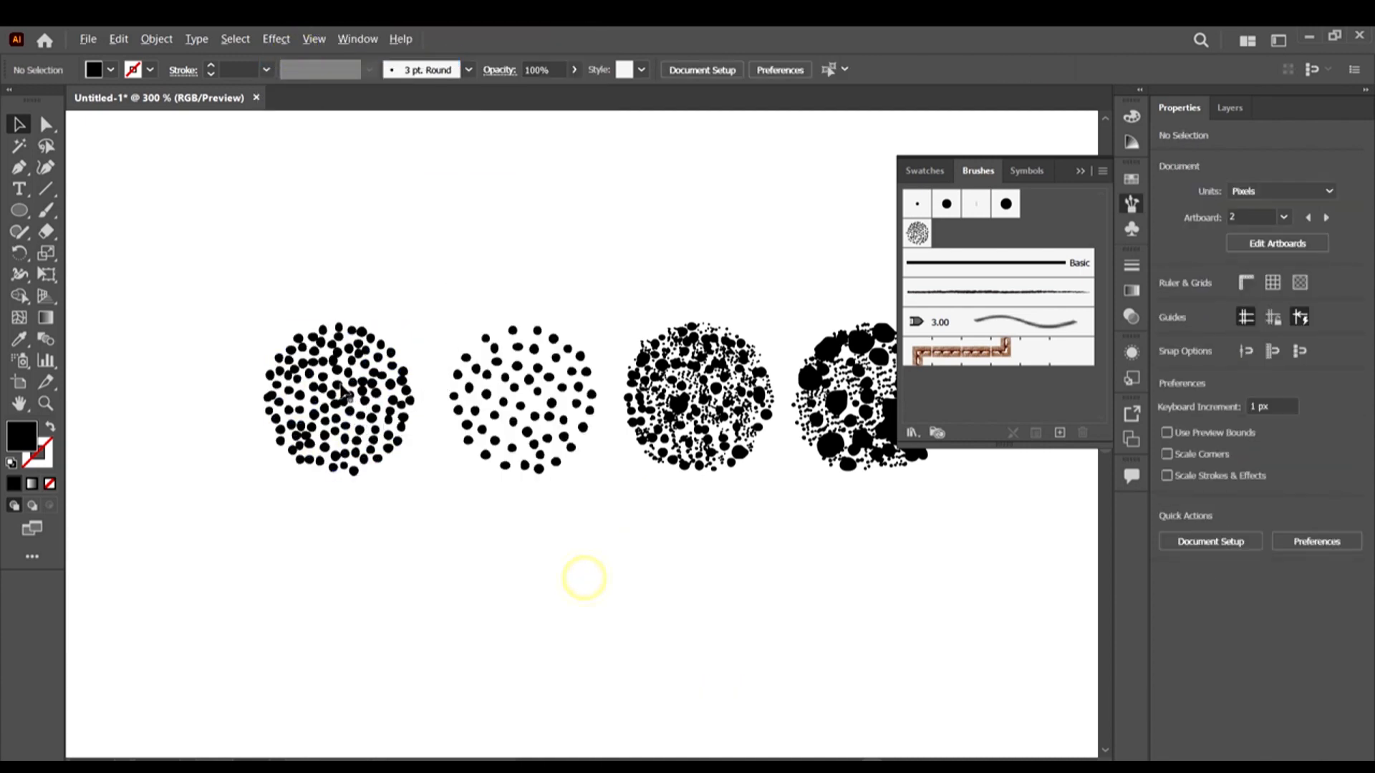
# Select the whole first dot texture and expand its appearance into plain paths
pyautogui.scroll(-2, 406, 385)
pyautogui.scroll(2, 391, 383)
pyautogui.scroll(2, 342, 450)
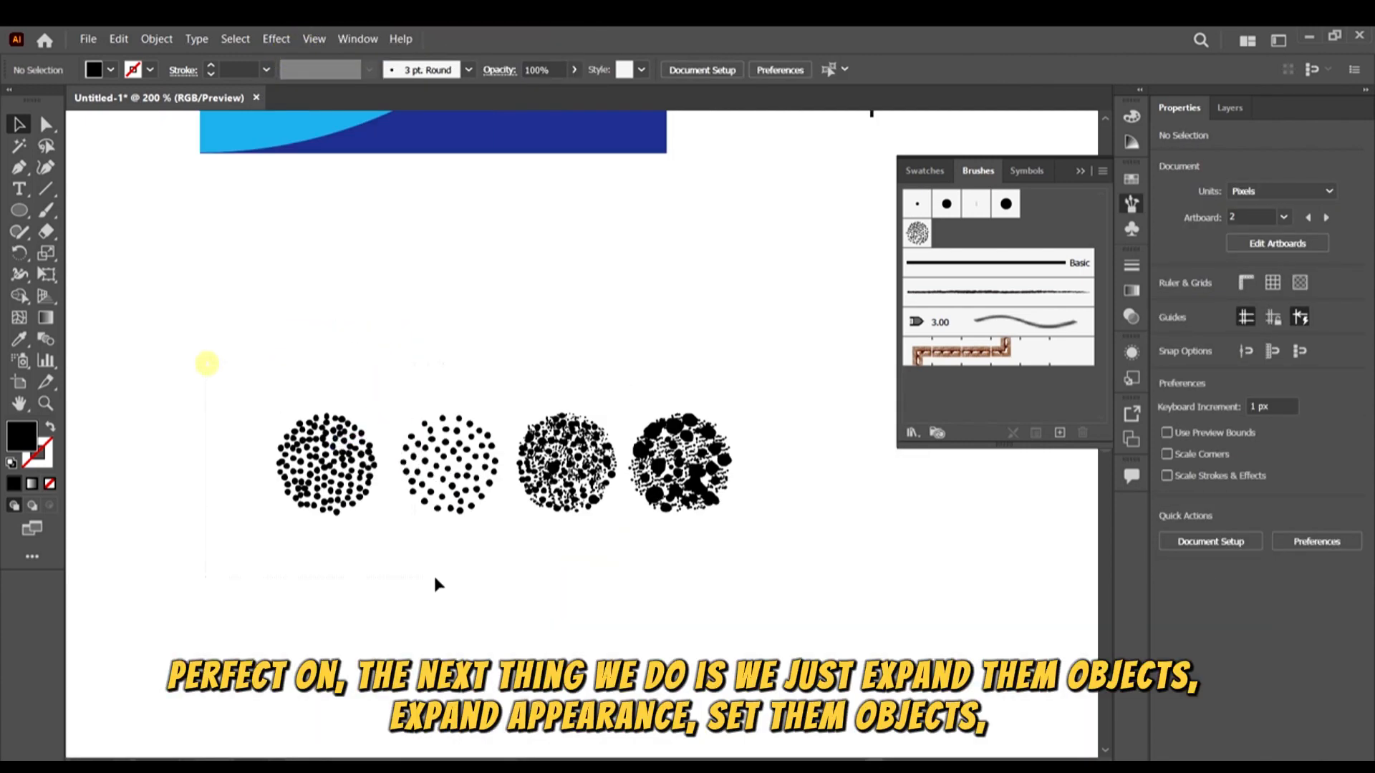
pyautogui.moveTo(380, 548); pyautogui.dragTo(269, 405)
pyautogui.scroll(3, 322, 530)
pyautogui.click(157, 38)
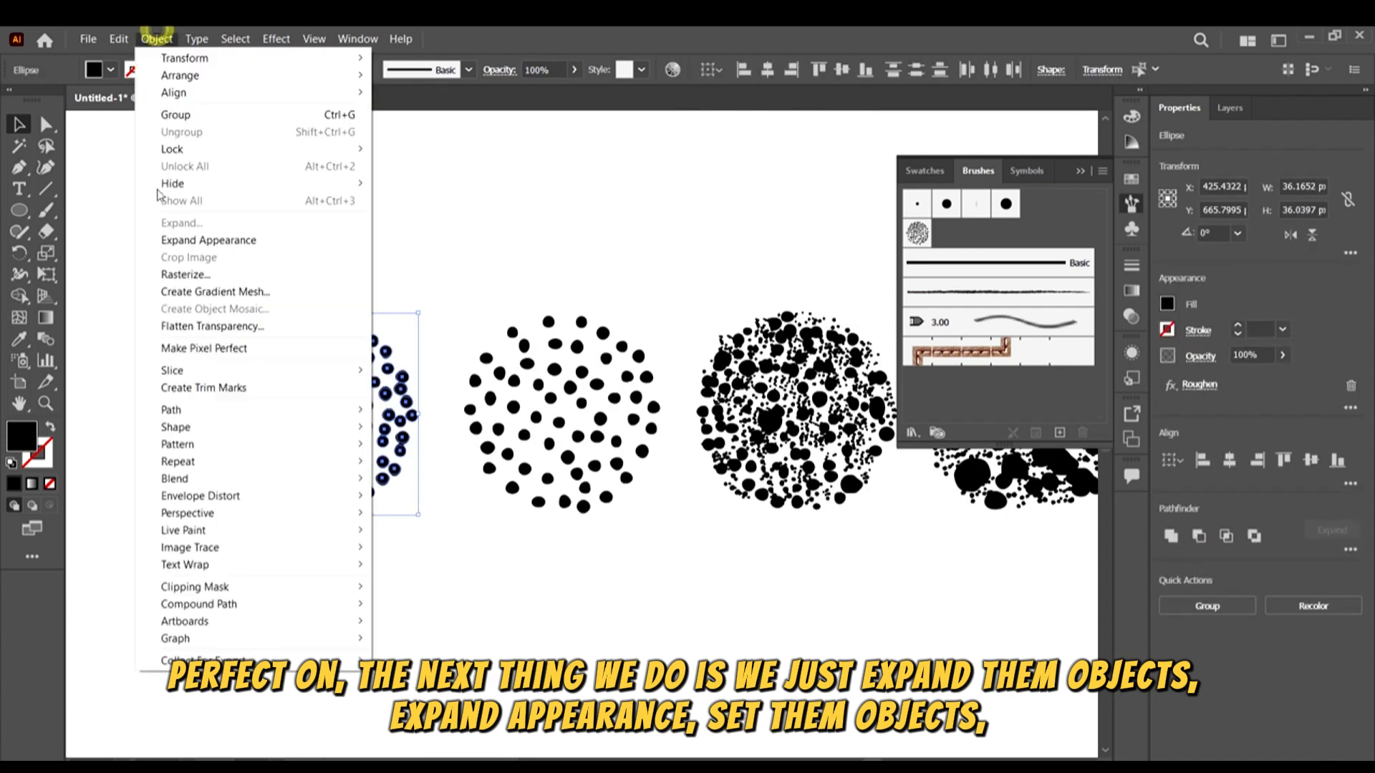
pyautogui.click(188, 241)
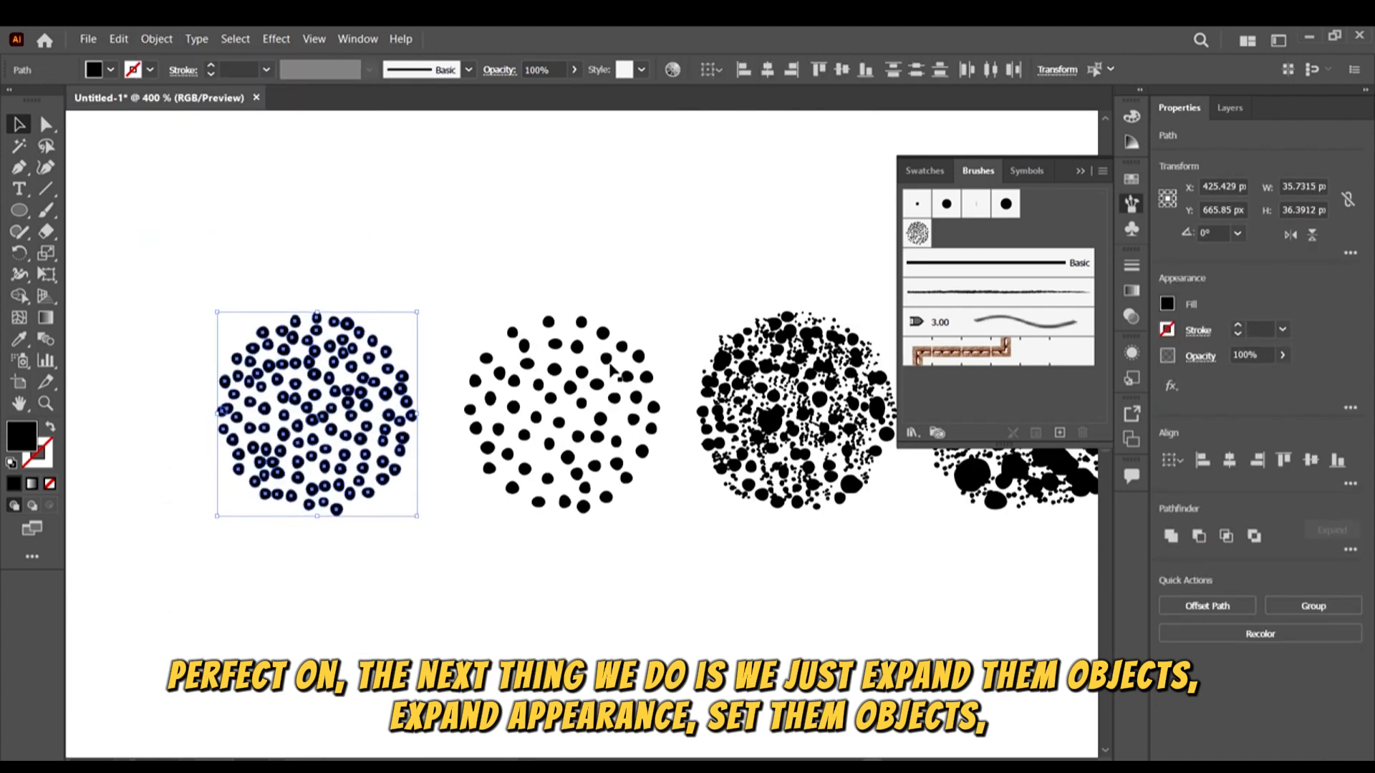
# Select all dots of the second texture and expand their appearance
pyautogui.moveTo(665, 579); pyautogui.dragTo(665, 579)
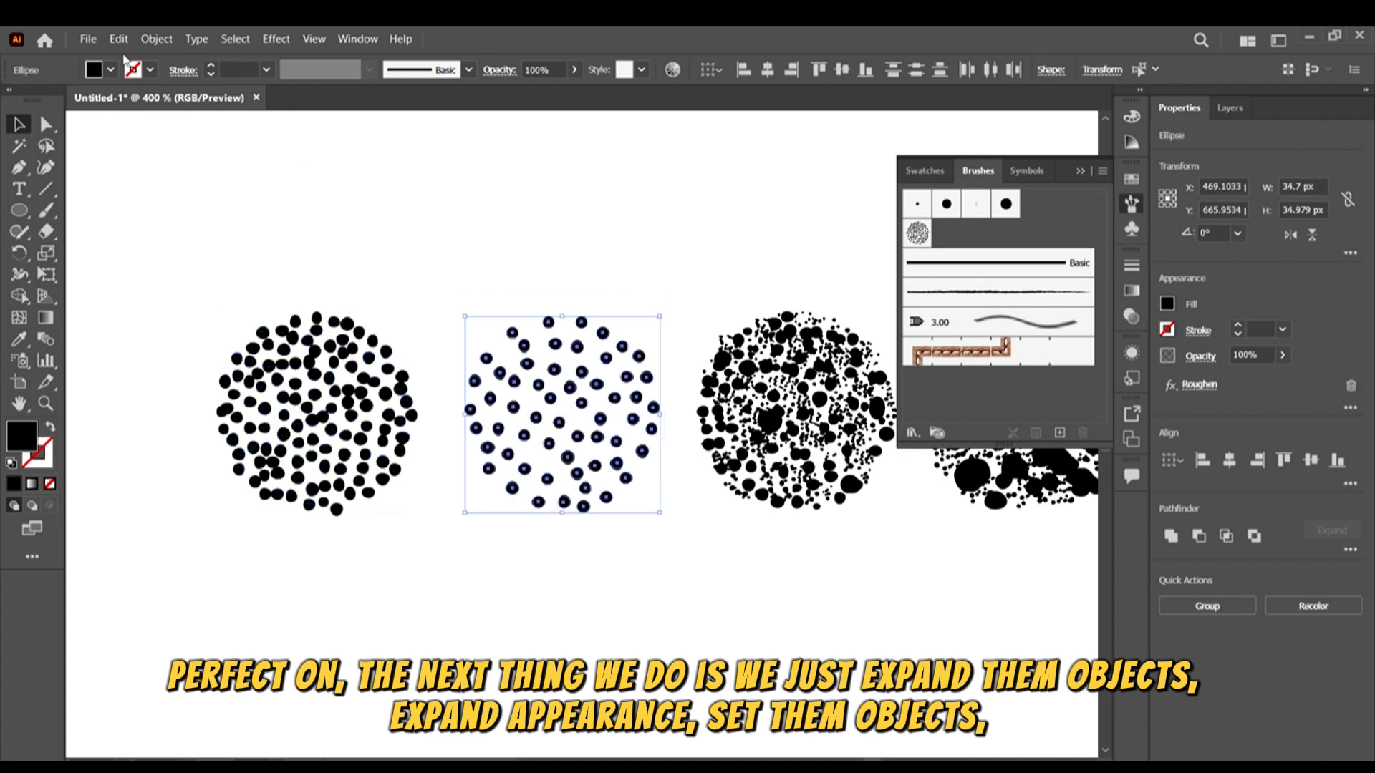
pyautogui.click(157, 39)
pyautogui.click(222, 239)
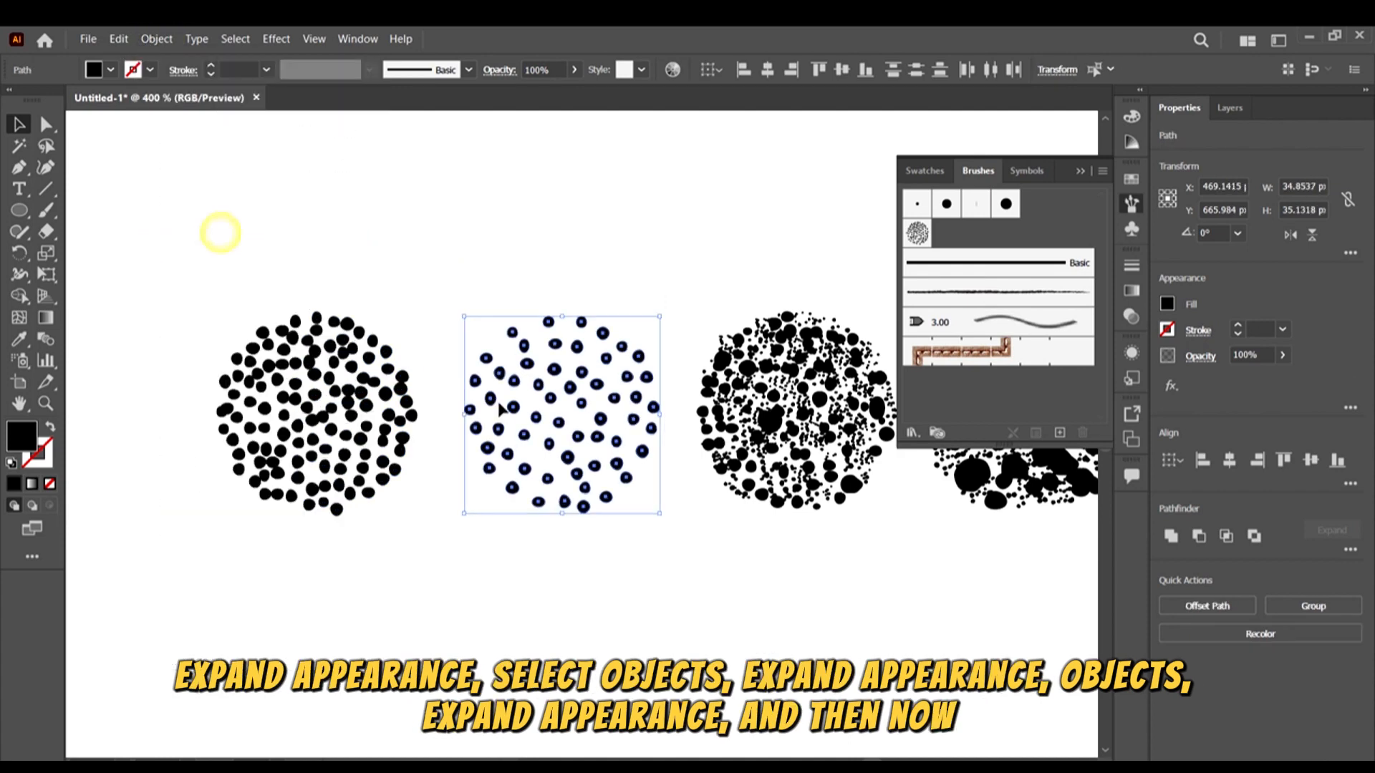
# Select all dots of the third, denser texture and expand their appearance
pyautogui.scroll(-3, 596, 430)
pyautogui.scroll(3, 439, 331)
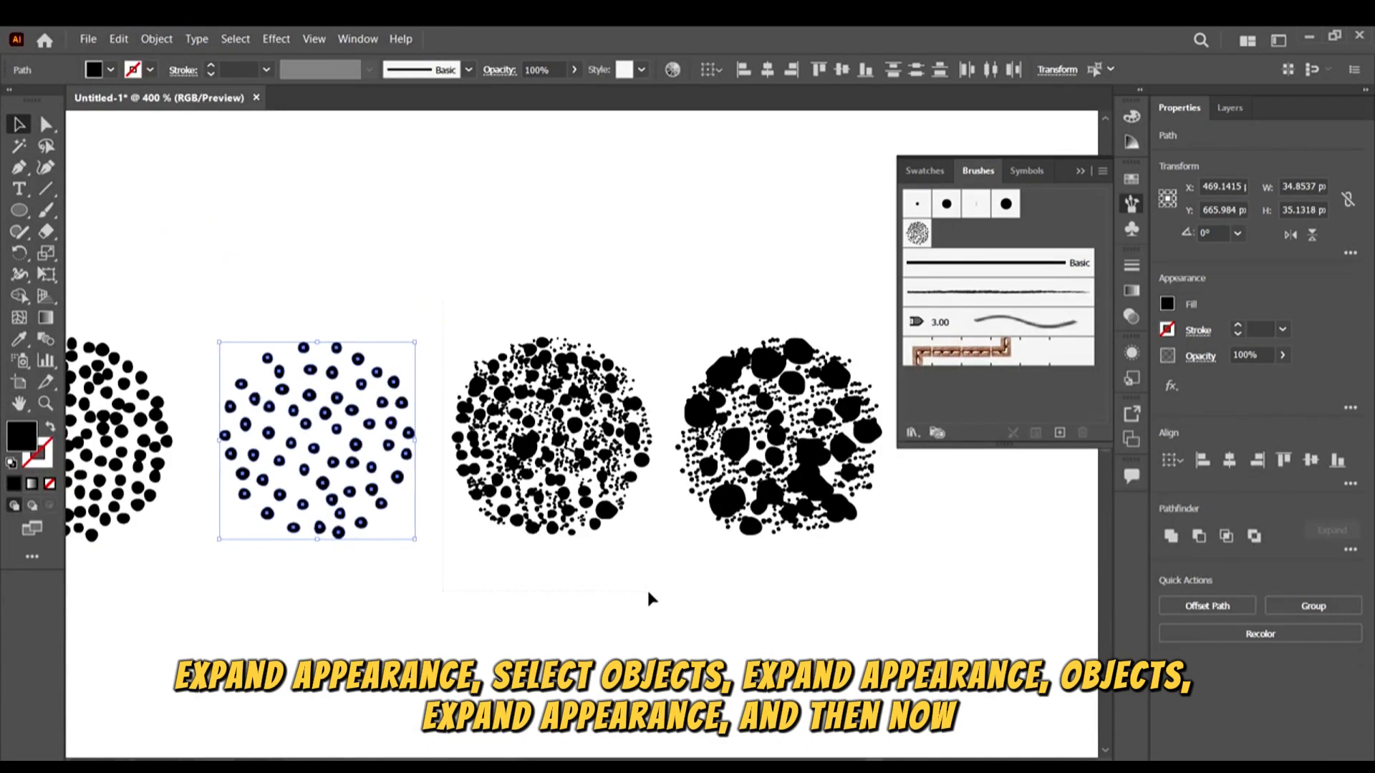
pyautogui.moveTo(652, 587); pyautogui.dragTo(630, 509)
pyautogui.click(165, 39)
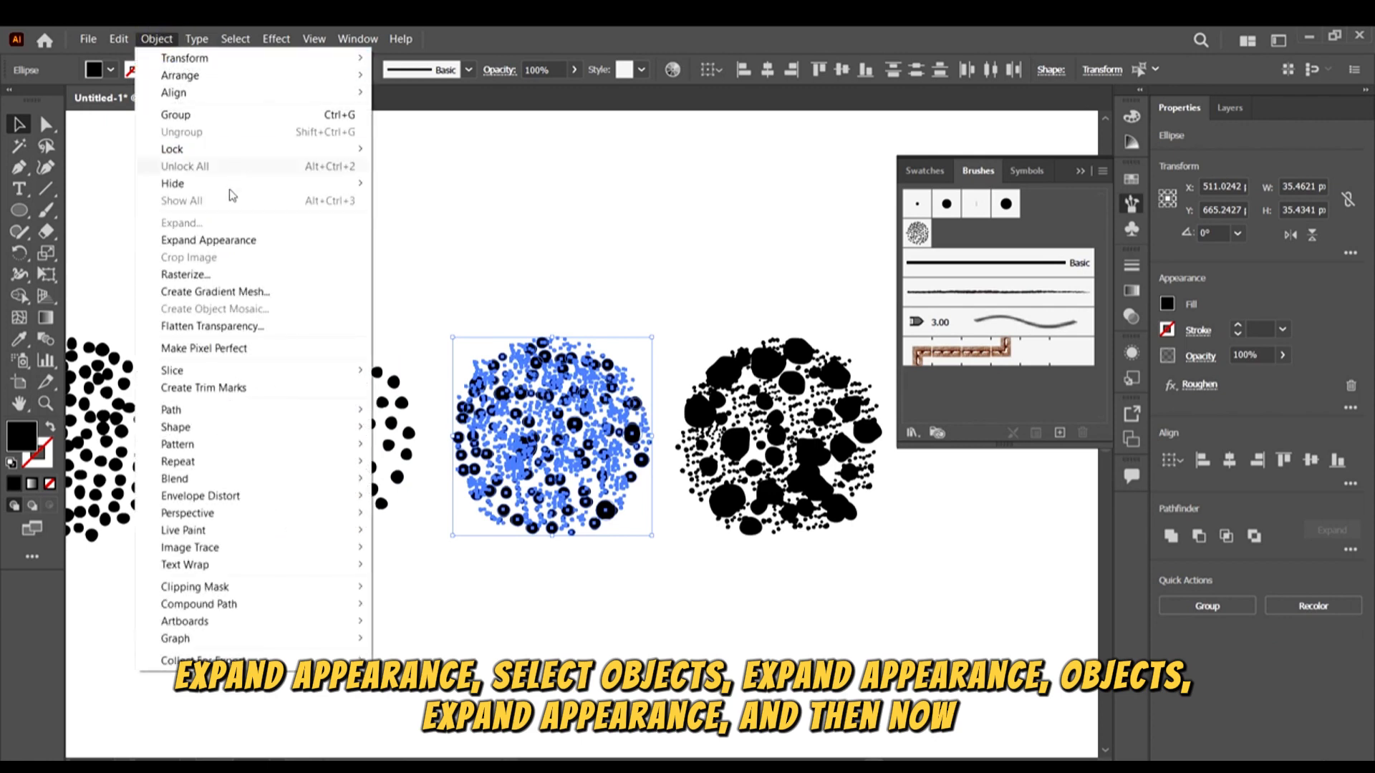
pyautogui.click(265, 238)
# Expand the appearance of the whole fourth dot texture with the large blobs, and clear the selection
pyautogui.hscroll(5, 802, 562)
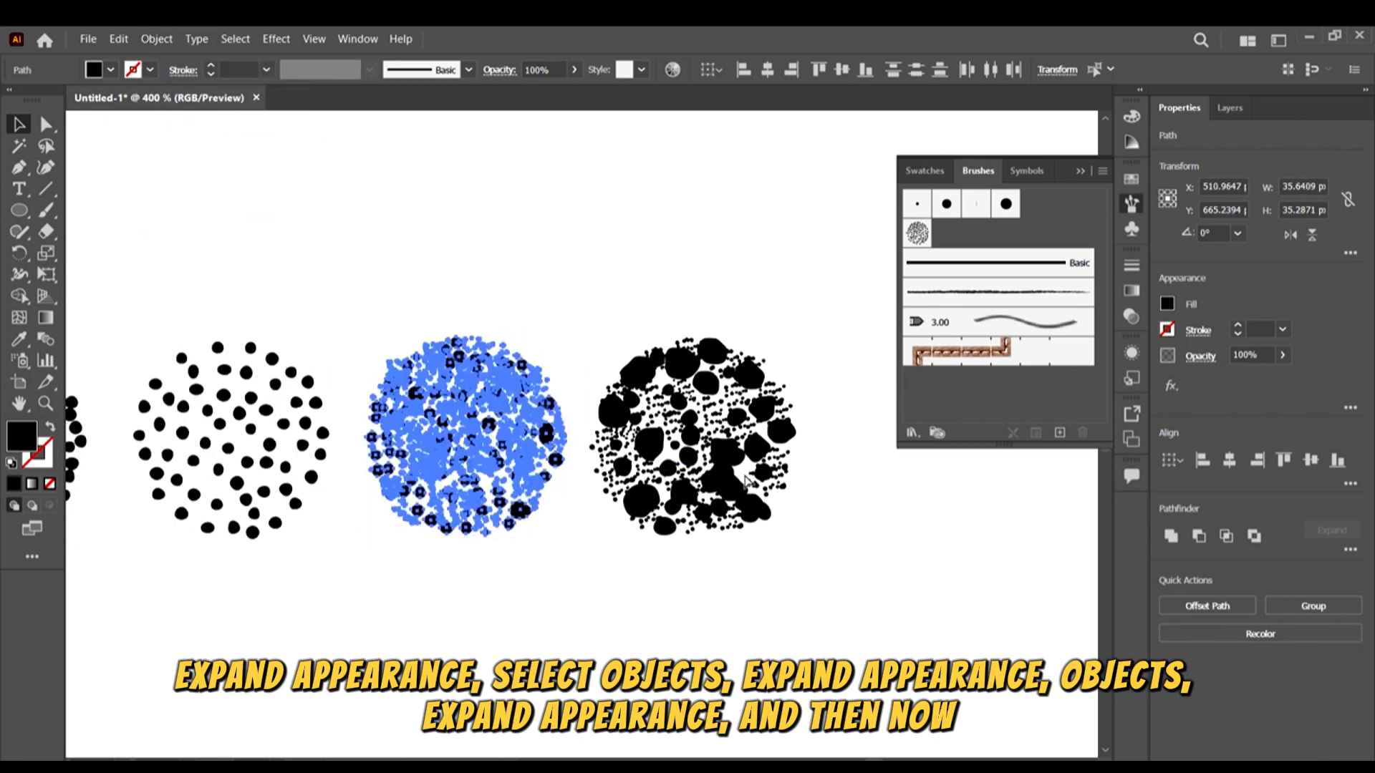
pyautogui.moveTo(809, 620); pyautogui.dragTo(463, 245)
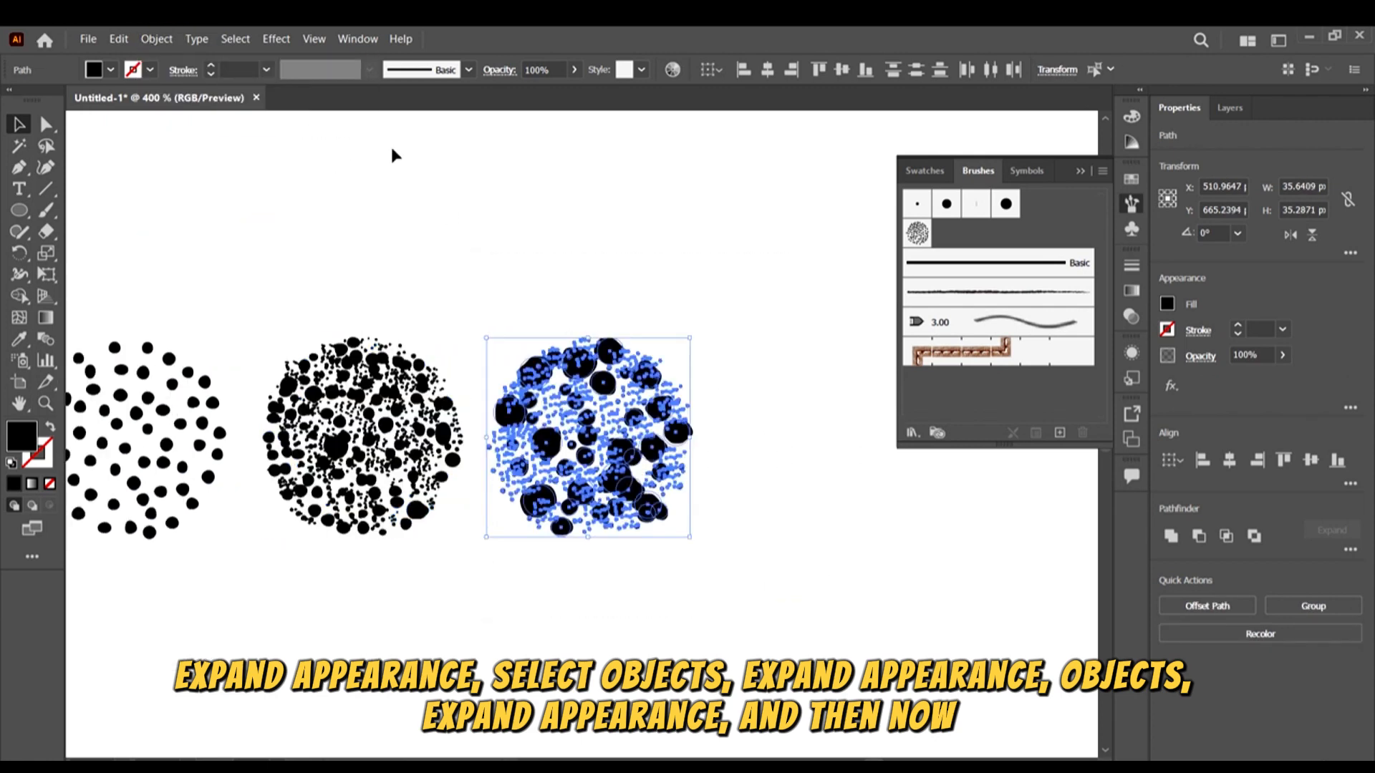
pyautogui.click(158, 40)
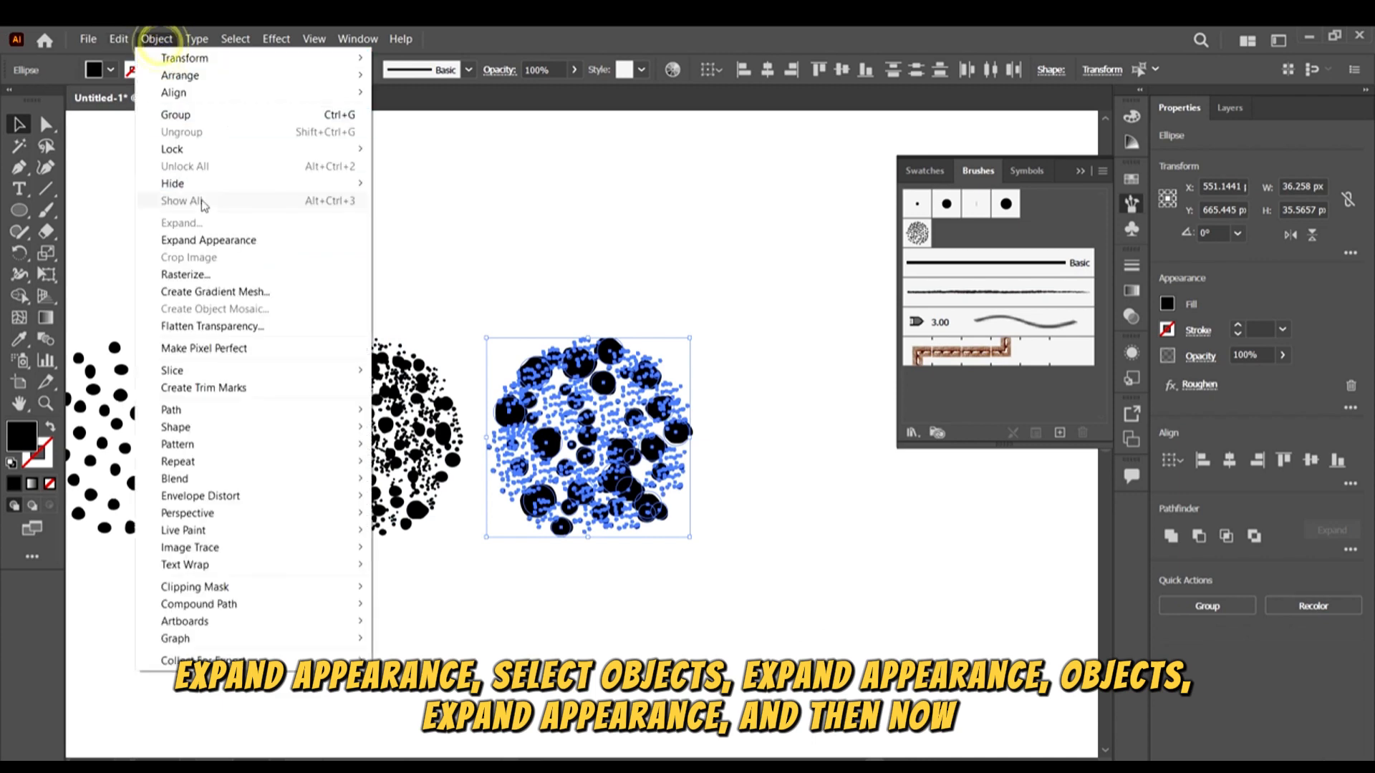
pyautogui.click(220, 247)
pyautogui.click(770, 517)
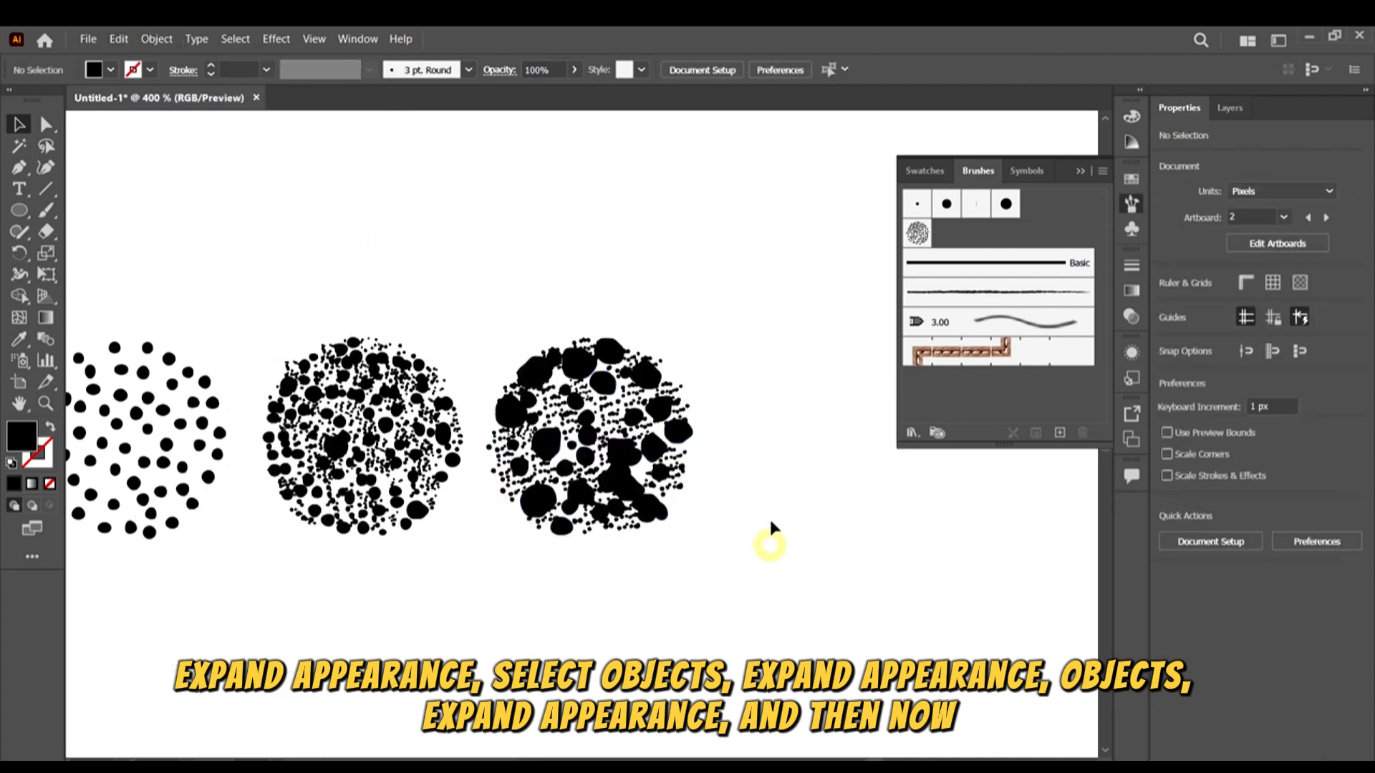
# Select all four dot textures together and scale the row down proportionally to about 151 px wide
pyautogui.hotkey('ctrl', '-')
pyautogui.hotkey('ctrl', '-')
pyautogui.hotkey('ctrl', '-')
pyautogui.scroll(4, 761, 467)
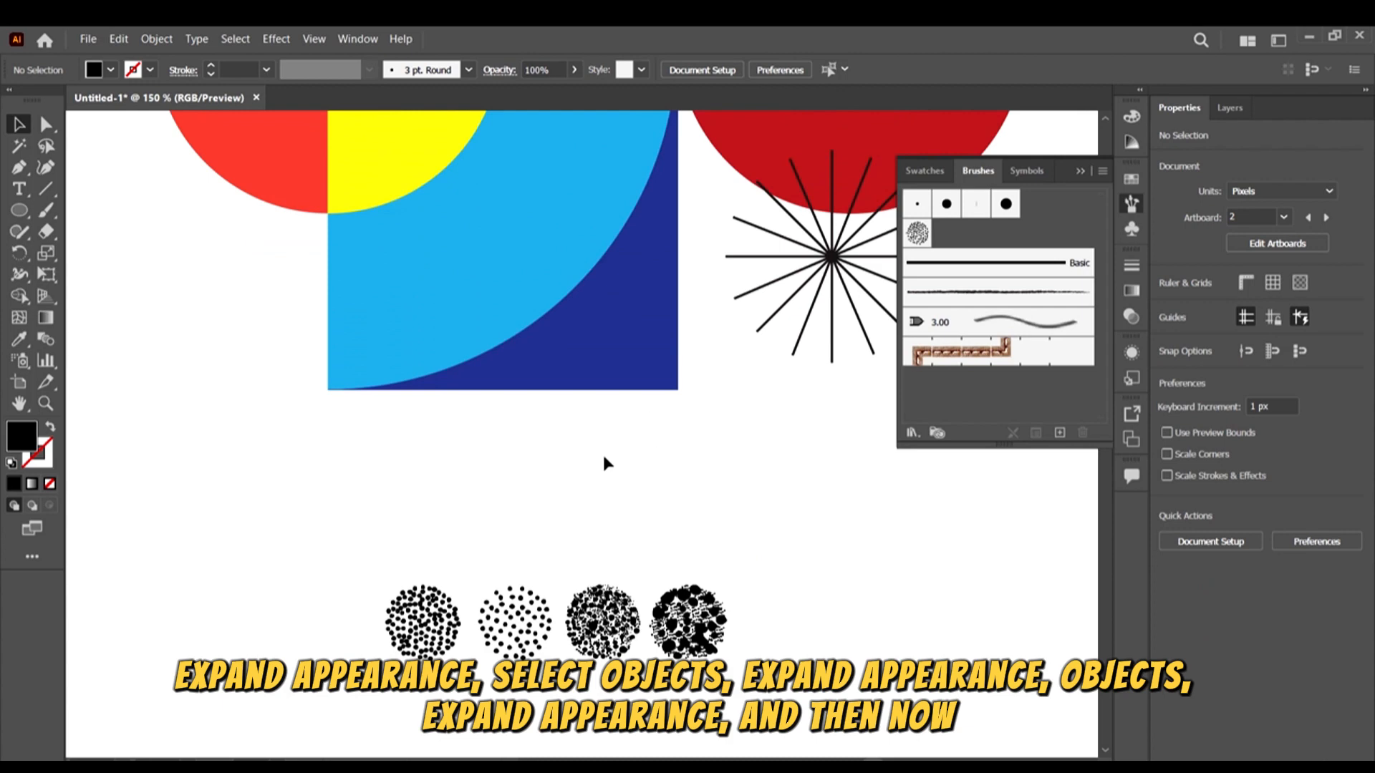
pyautogui.scroll(-4, 523, 501)
pyautogui.scroll(2, 583, 542)
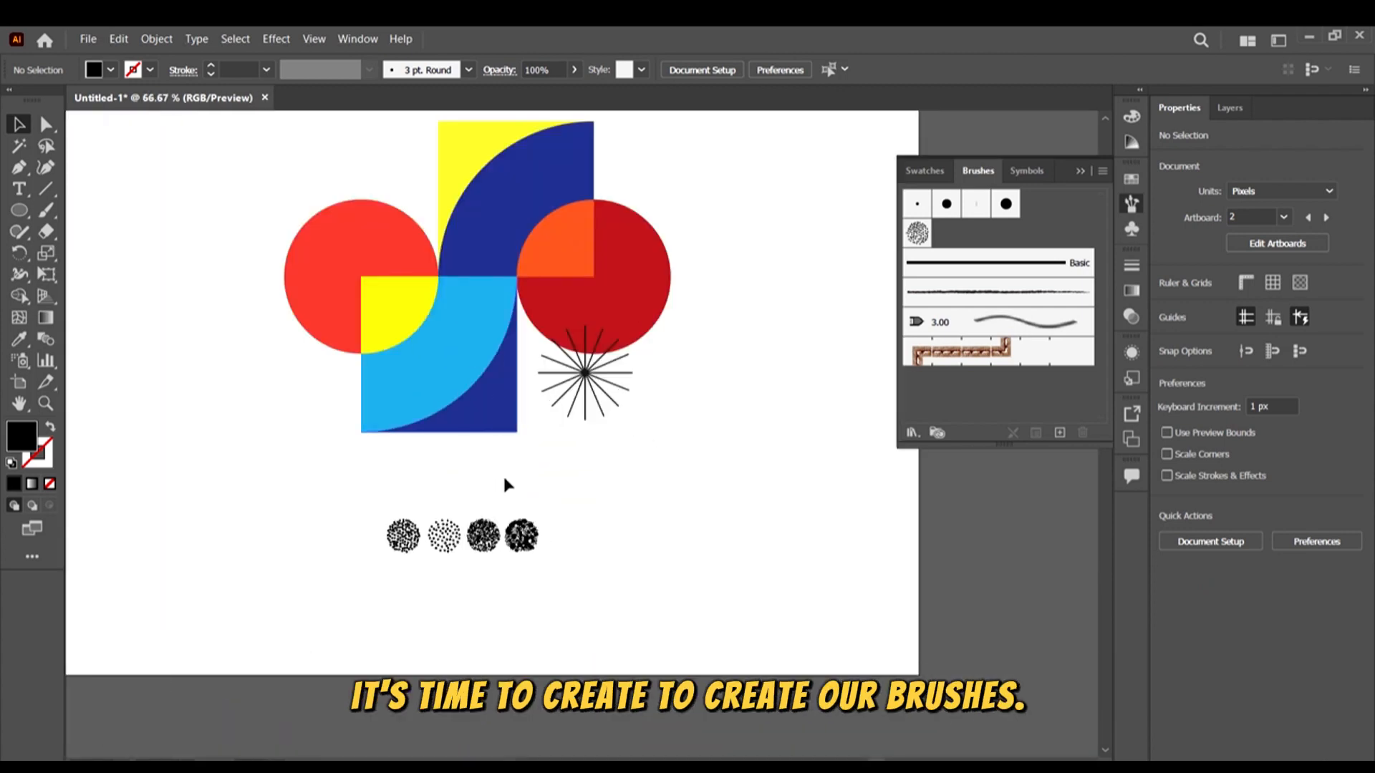
pyautogui.scroll(2, 505, 485)
pyautogui.scroll(-1, 636, 663)
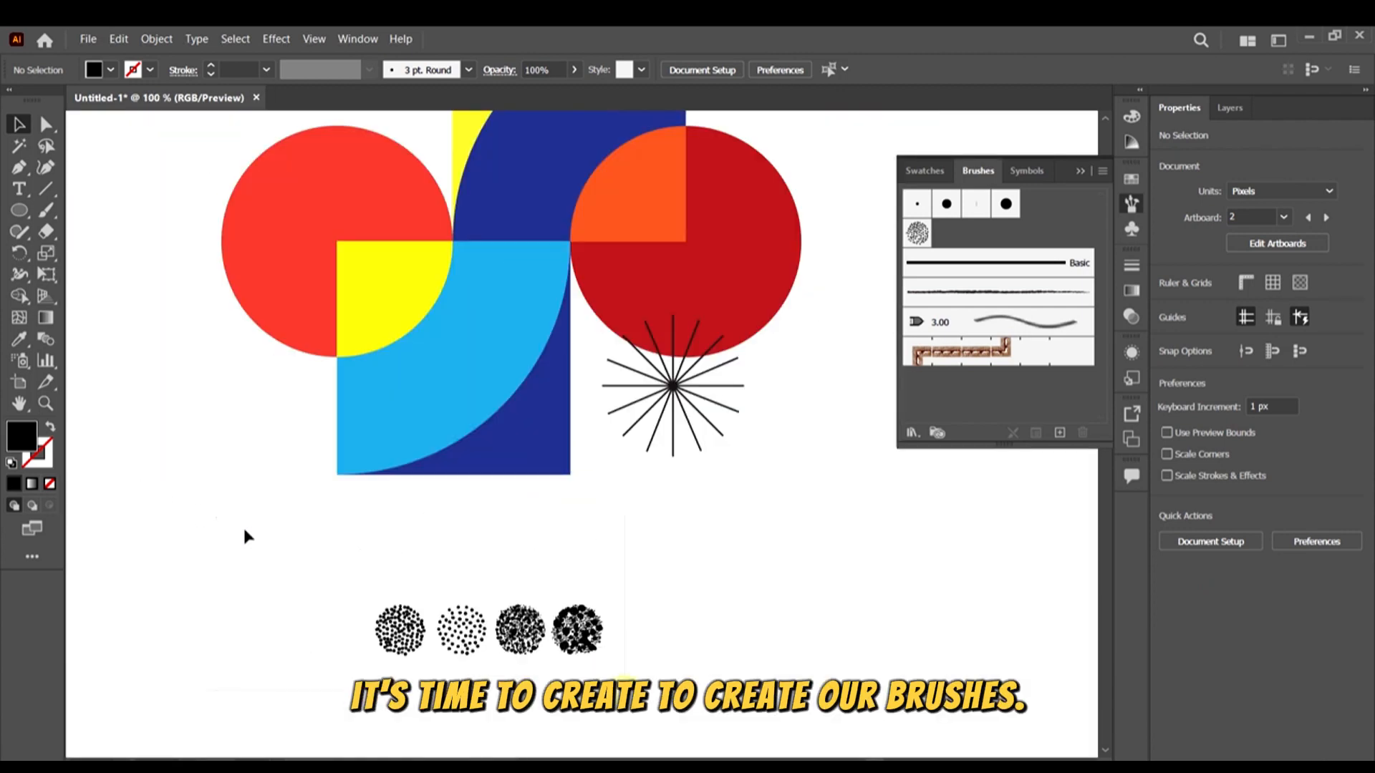
pyautogui.moveTo(244, 530); pyautogui.dragTo(619, 664)
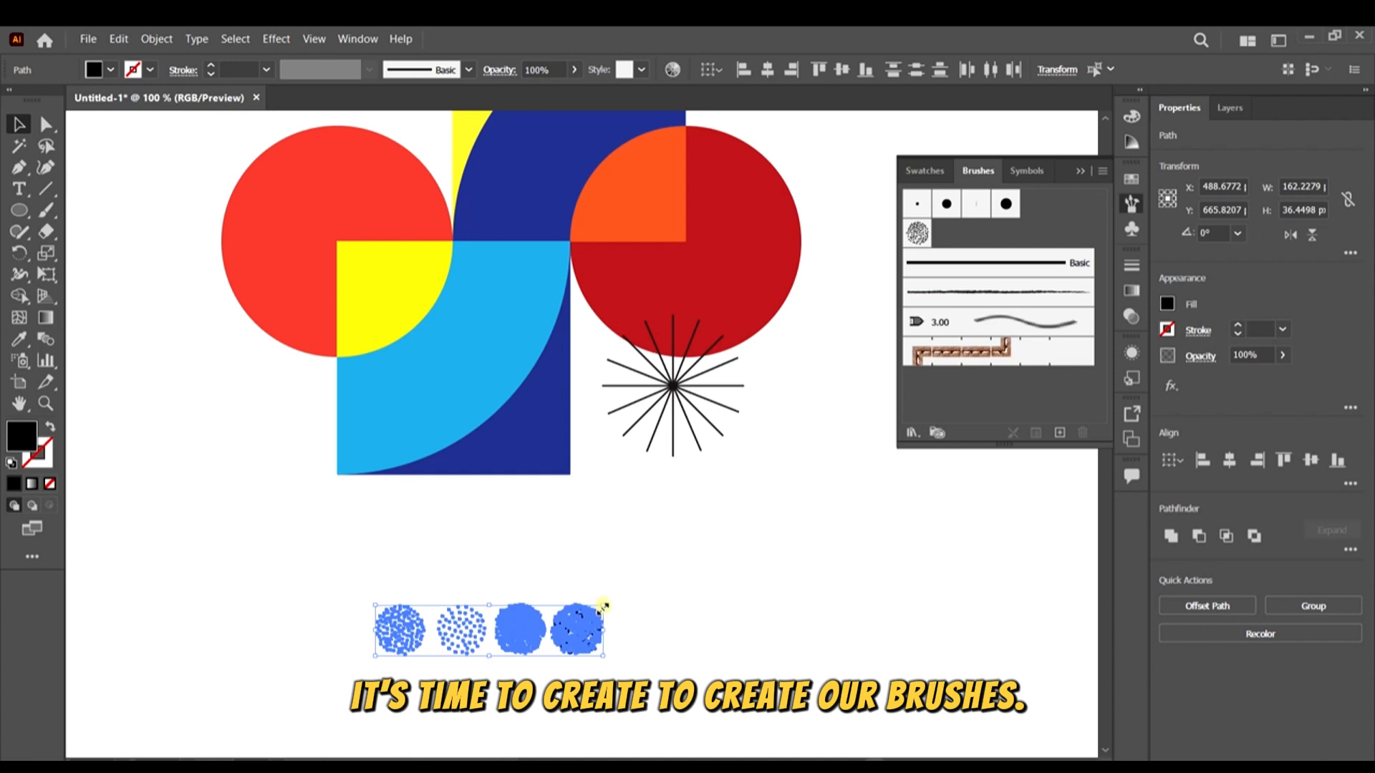
pyautogui.moveTo(603, 606); pyautogui.dragTo(587, 634)
pyautogui.scroll(3, 583, 635)
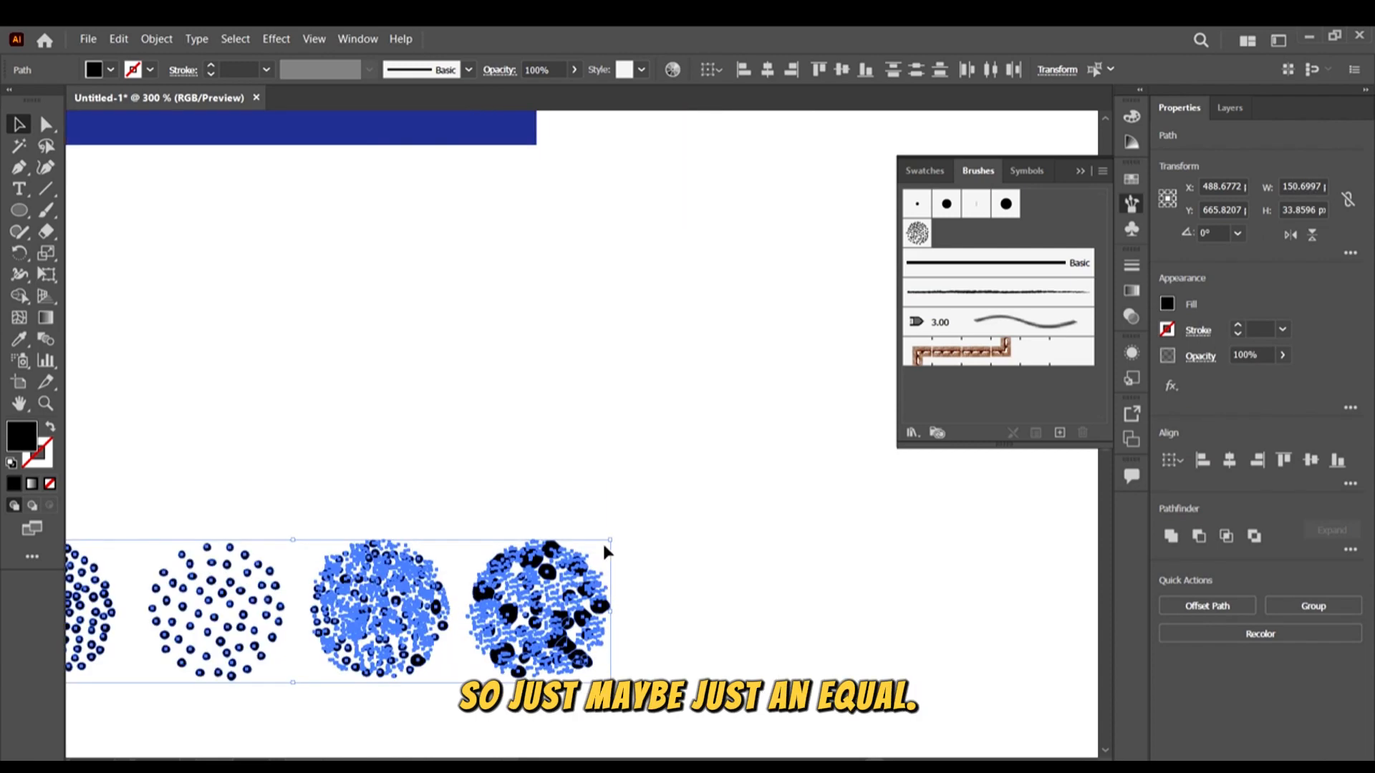
# Shrink the row of four dot textures slightly further in proportion and deselect it
pyautogui.moveTo(609, 540); pyautogui.dragTo(591, 547)
pyautogui.scroll(-2, 518, 506)
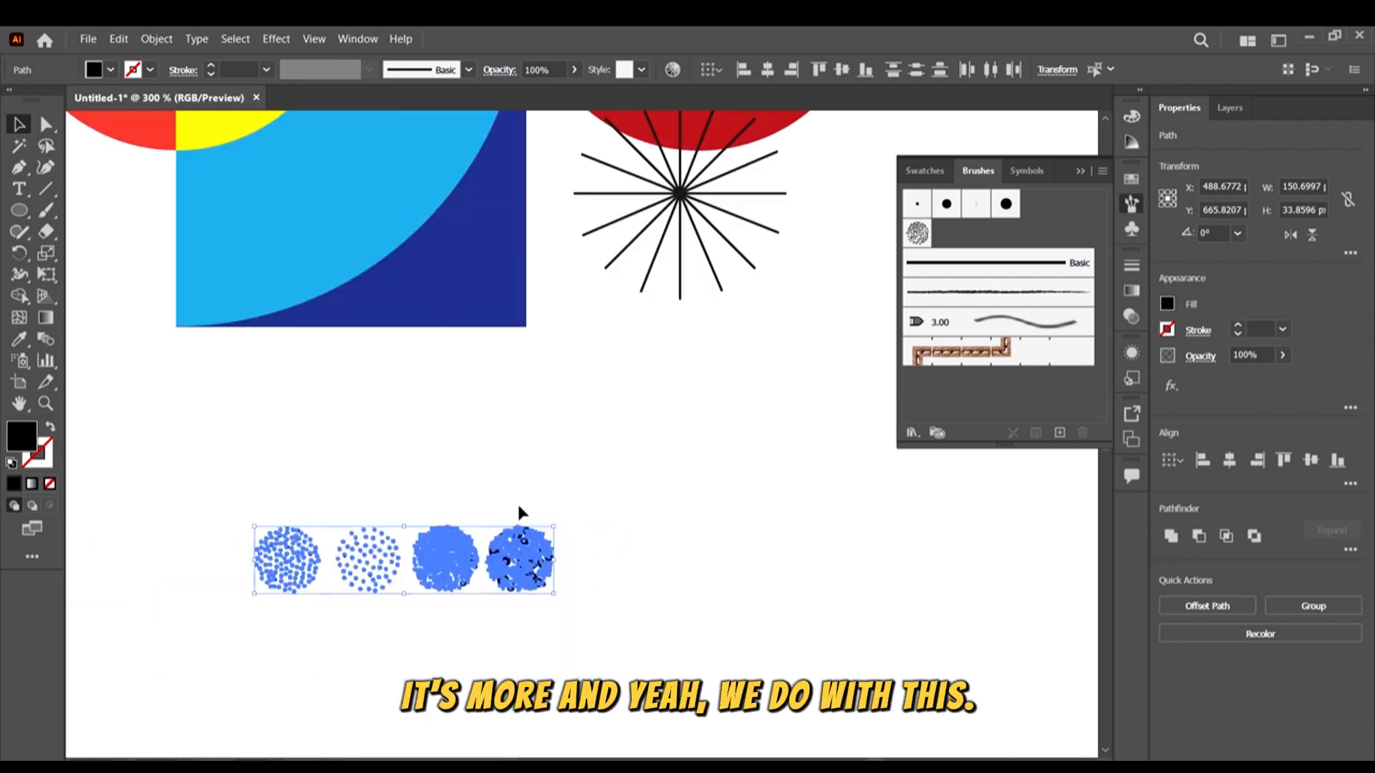
pyautogui.scroll(-2, 518, 505)
pyautogui.click(639, 576)
# Move the row of four dot textures to the empty area below and to the right of the starburst lines
pyautogui.scroll(1, 543, 500)
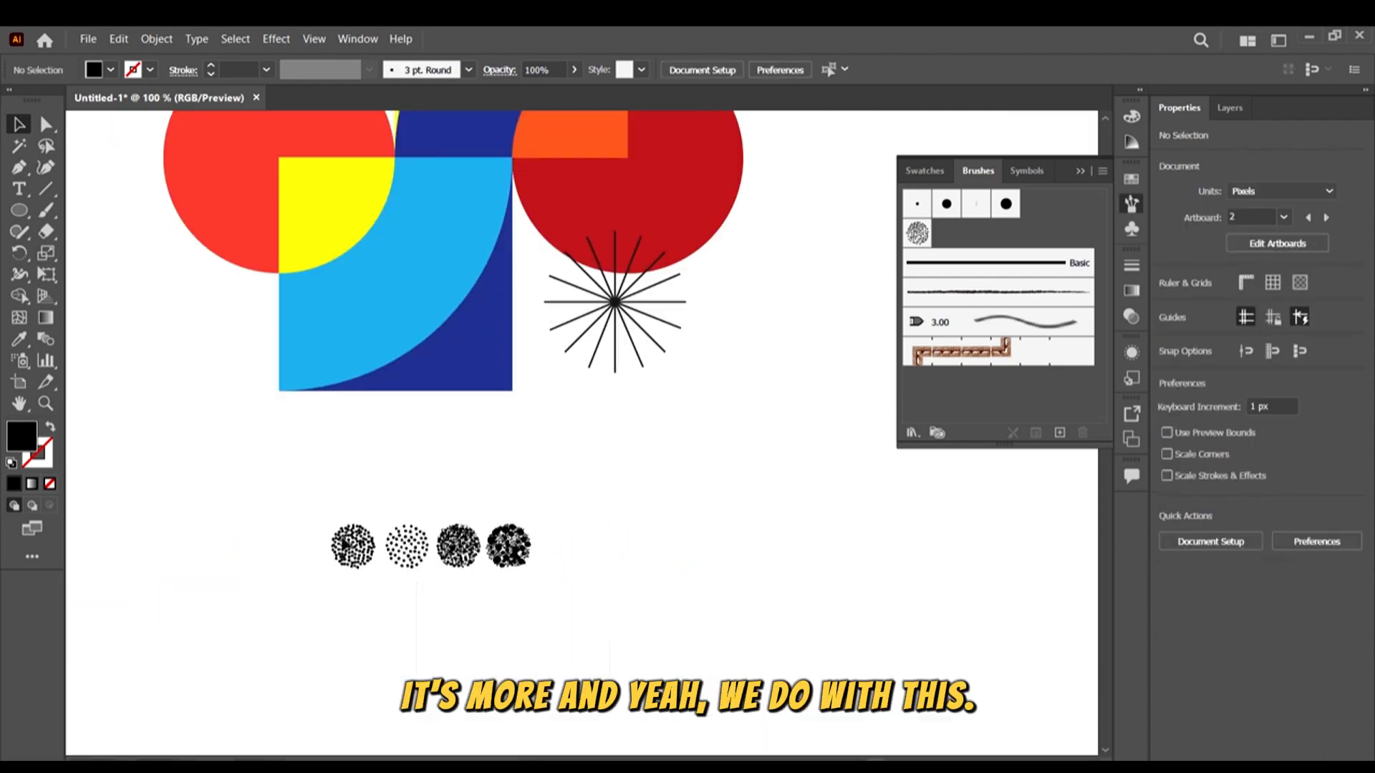
pyautogui.click(421, 549)
pyautogui.scroll(-1, 422, 551)
pyautogui.moveTo(483, 548); pyautogui.dragTo(692, 519)
pyautogui.click(724, 589)
pyautogui.click(768, 597)
pyautogui.scroll(1, 719, 507)
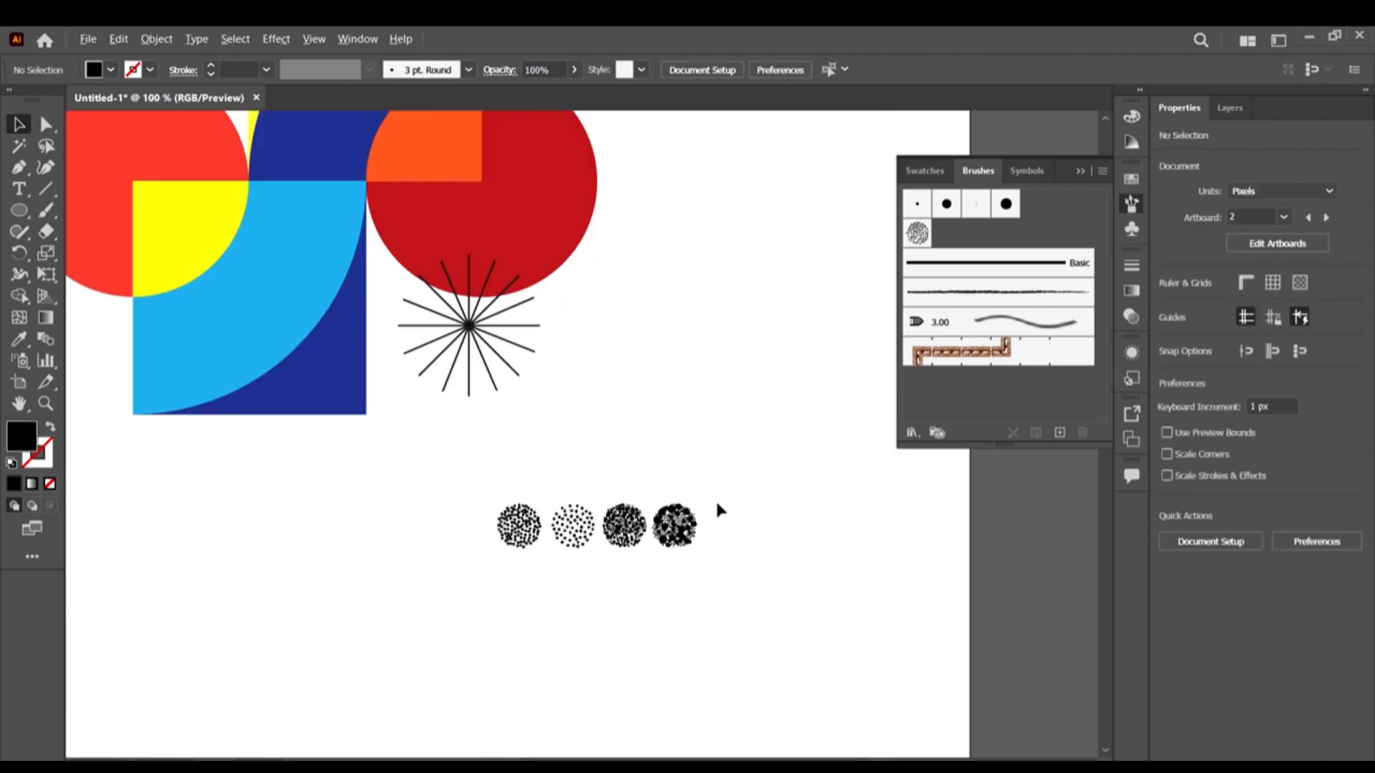
# Select all paths of the fourth dot texture with the large blobs
pyautogui.scroll(-1, 715, 498)
pyautogui.scroll(2, 679, 538)
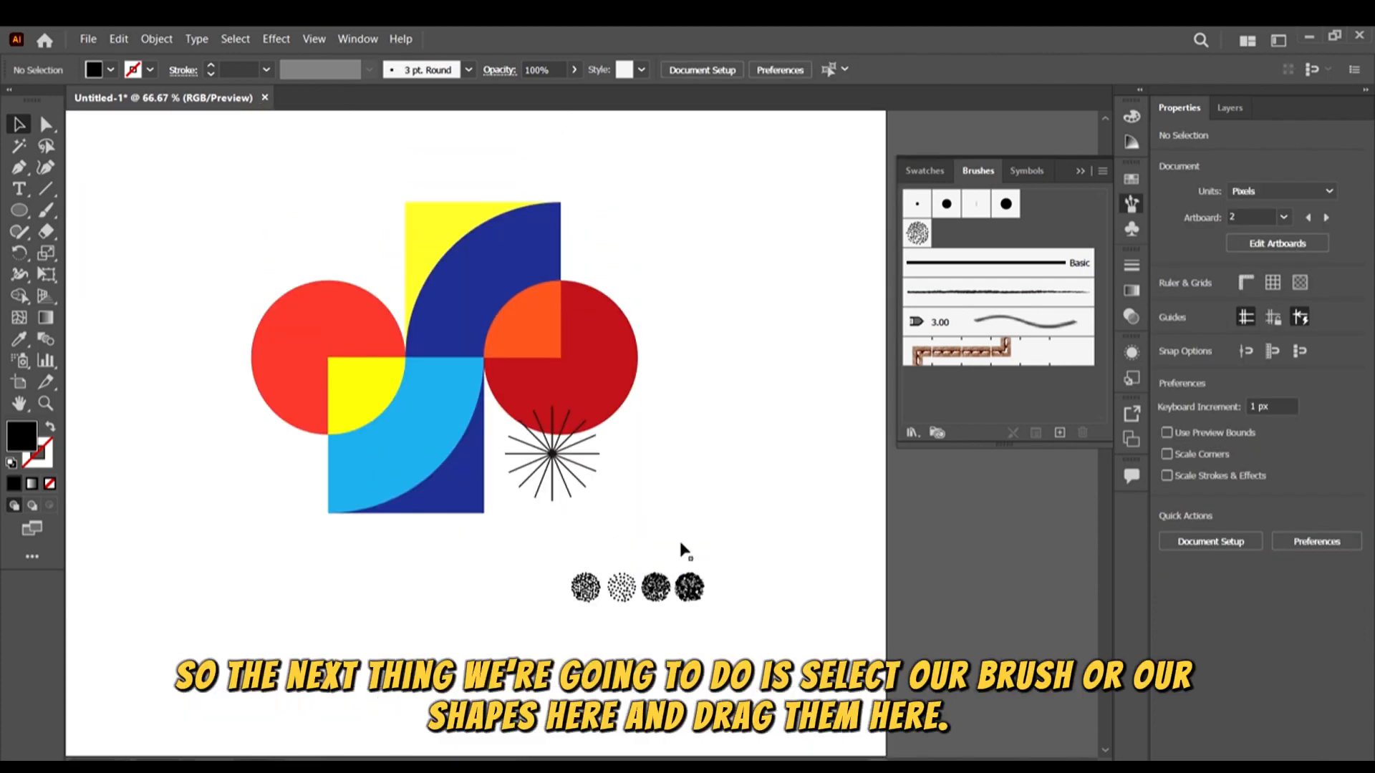
pyautogui.scroll(2, 710, 622)
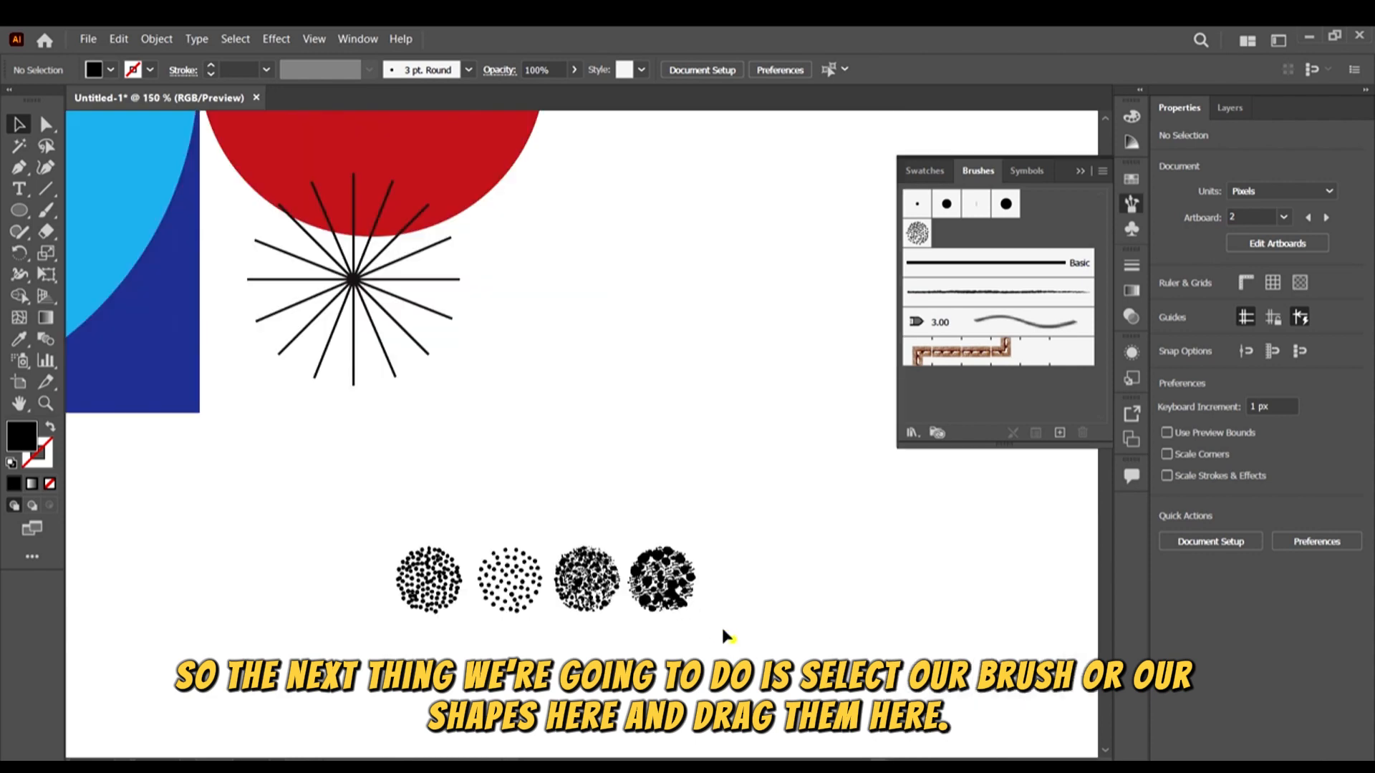
pyautogui.click(628, 511)
pyautogui.scroll(2, 650, 570)
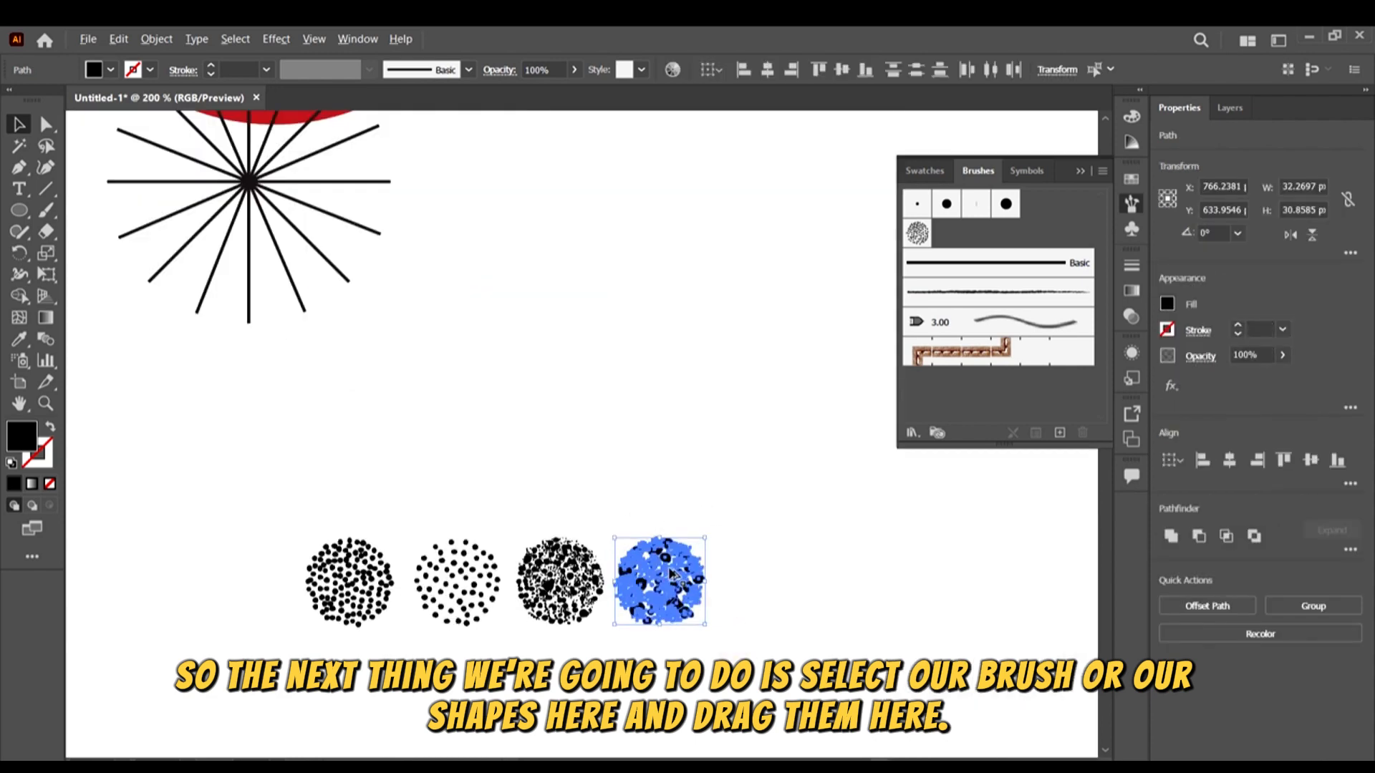
pyautogui.scroll(-1, 650, 569)
pyautogui.moveTo(650, 570)
pyautogui.mouseDown()
pyautogui.moveTo(1054, 413)
pyautogui.moveTo(1059, 430)
pyautogui.mouseUp()
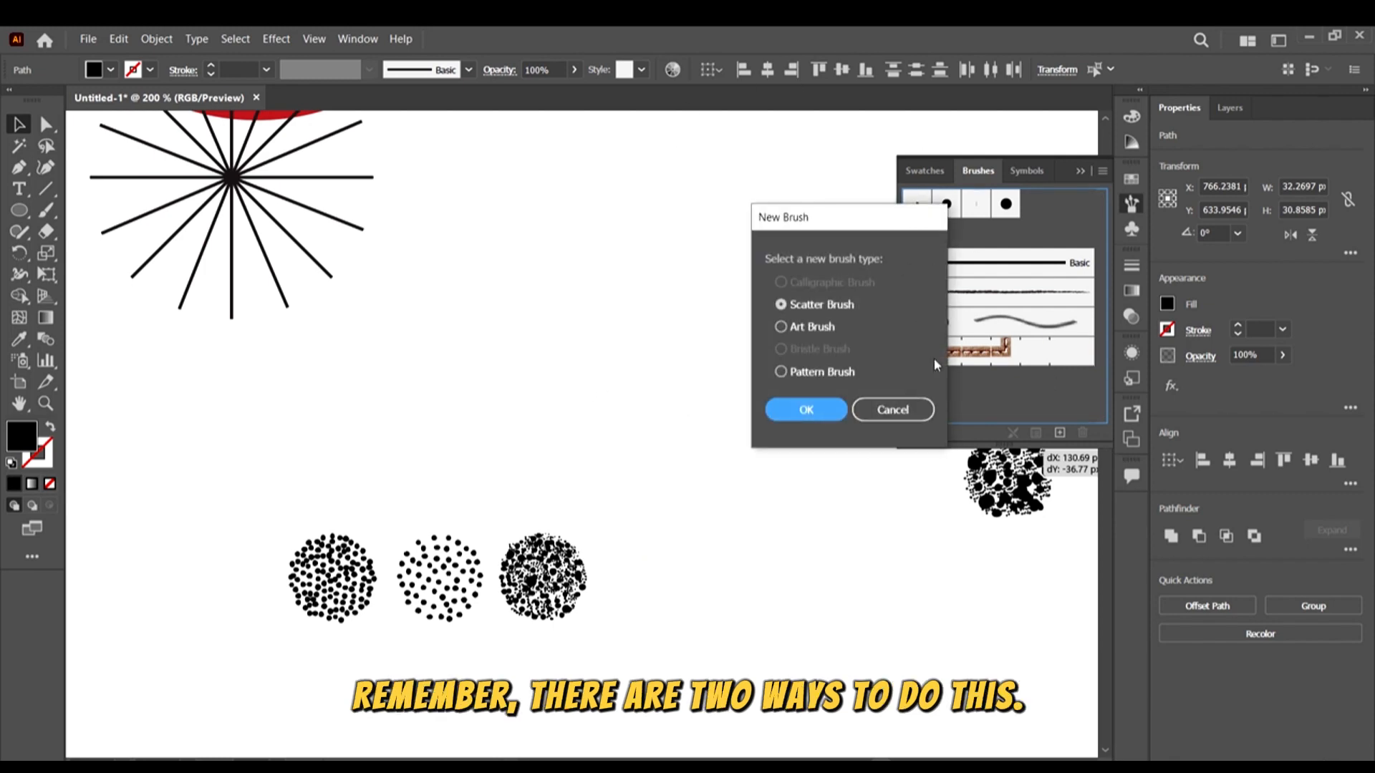
pyautogui.click(895, 409)
# Create a new scatter brush from the selected large-blob dot texture, naming it Noise1 with its size at 99%
pyautogui.click(1060, 432)
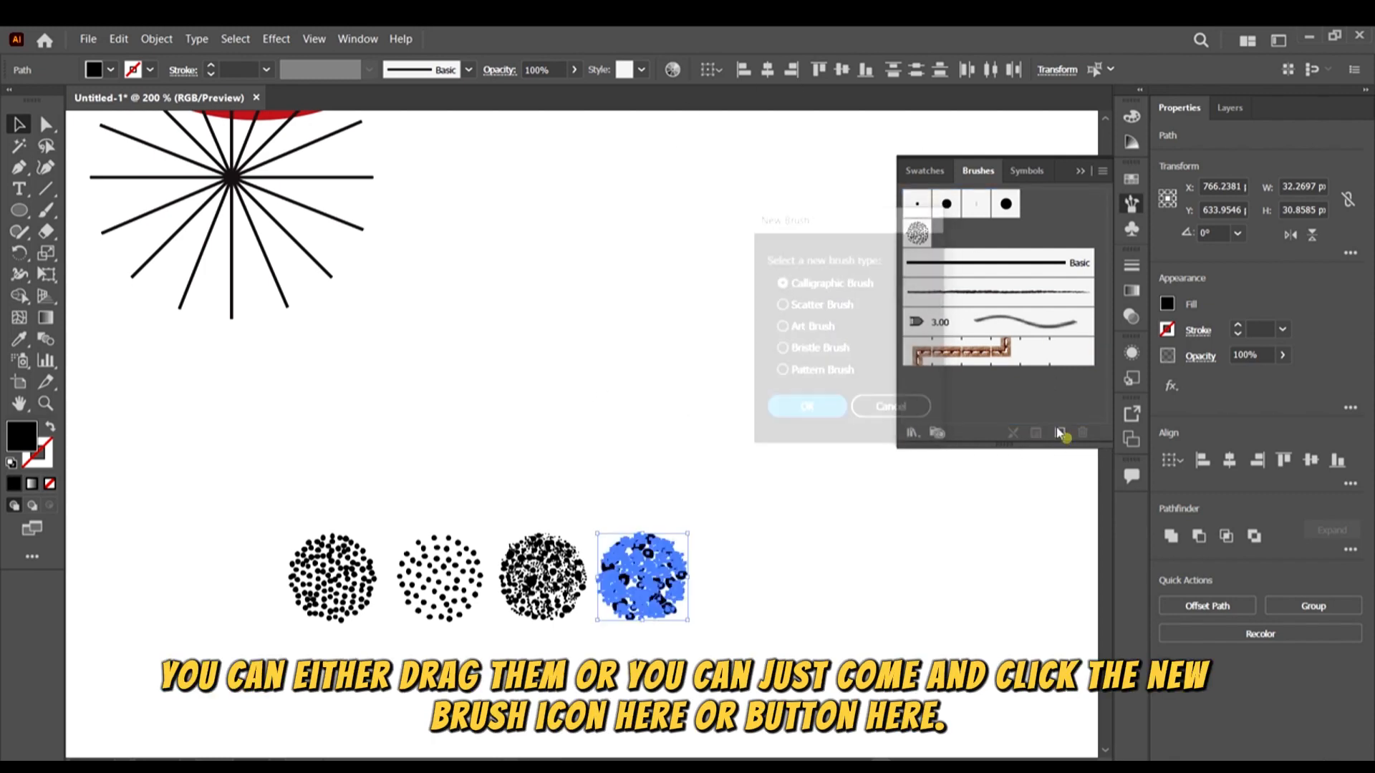
pyautogui.moveTo(812, 218)
pyautogui.mouseDown()
pyautogui.moveTo(978, 270)
pyautogui.moveTo(873, 186)
pyautogui.moveTo(908, 201)
pyautogui.mouseUp()
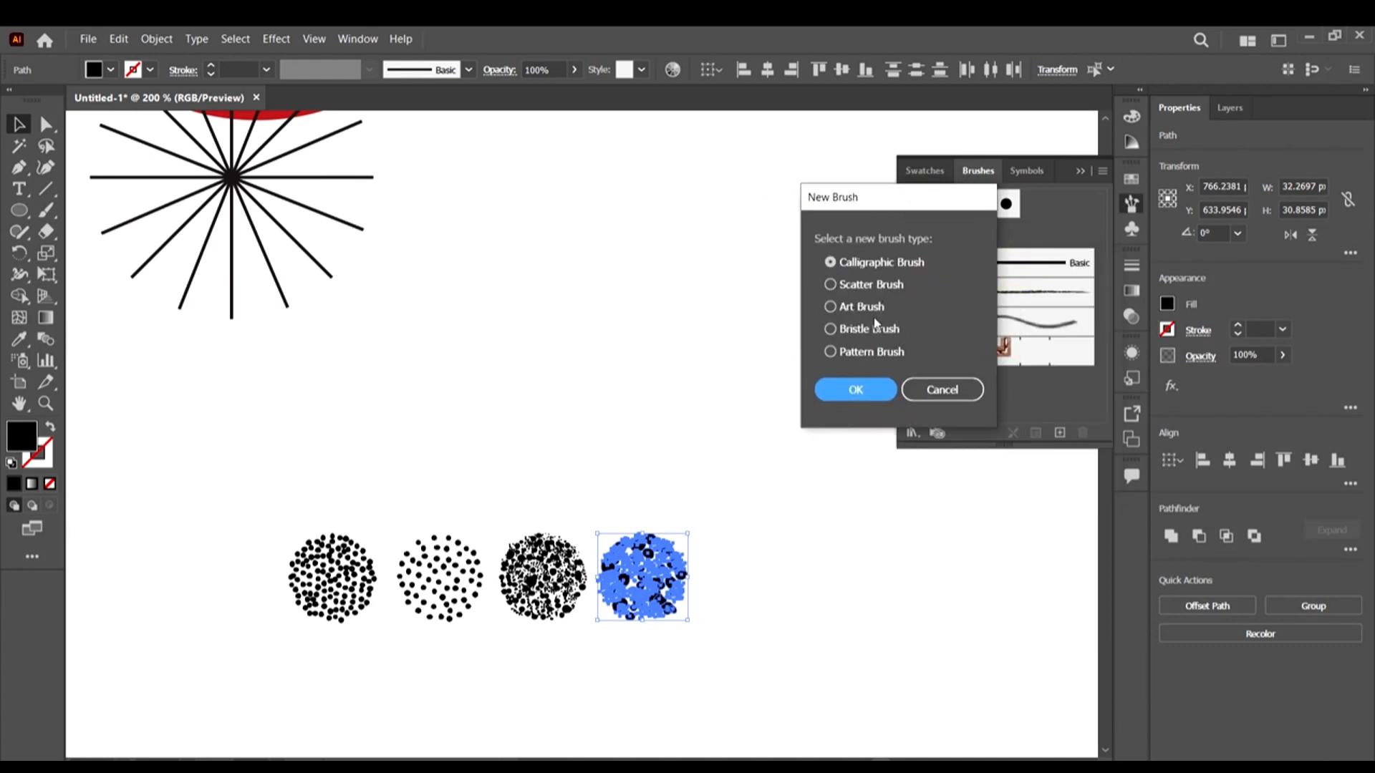
pyautogui.click(839, 285)
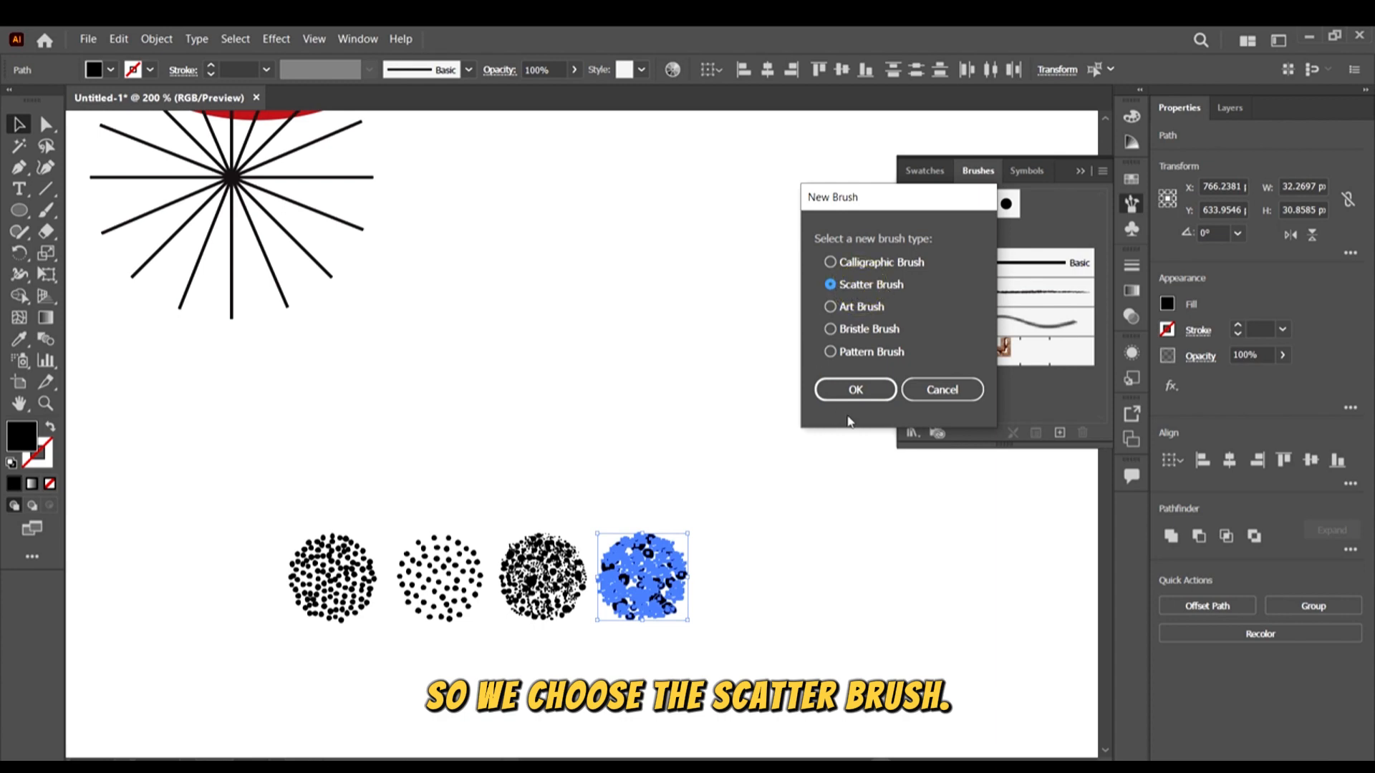
pyautogui.click(845, 389)
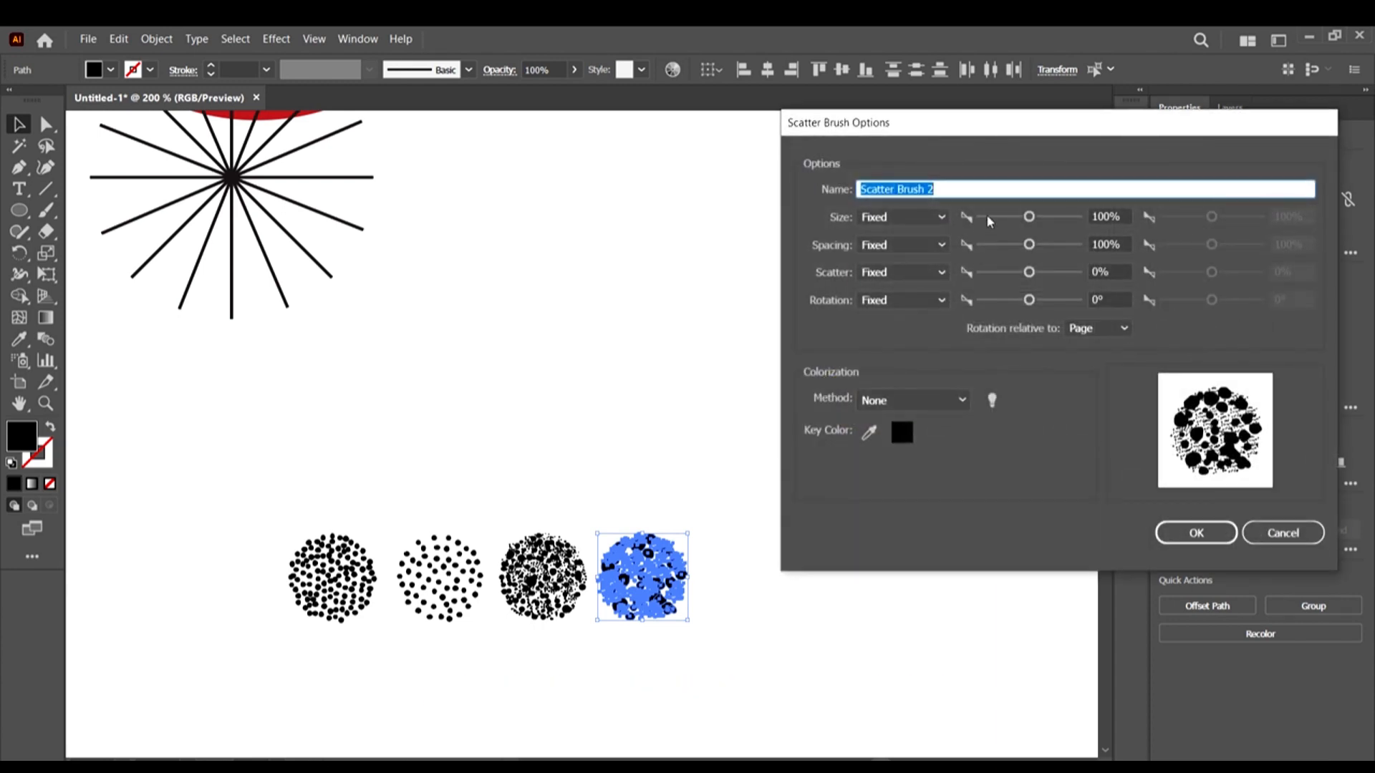
pyautogui.write('N')
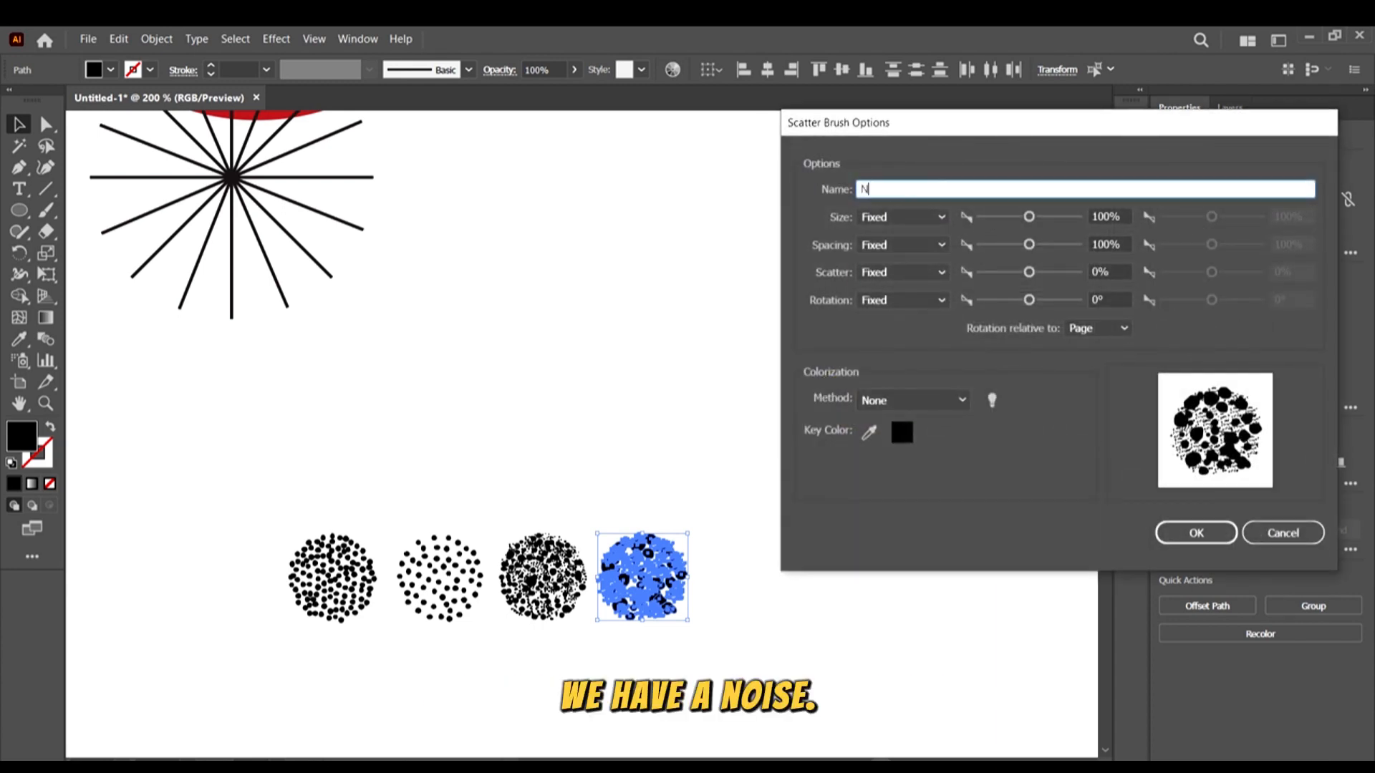
pyautogui.write('oise')
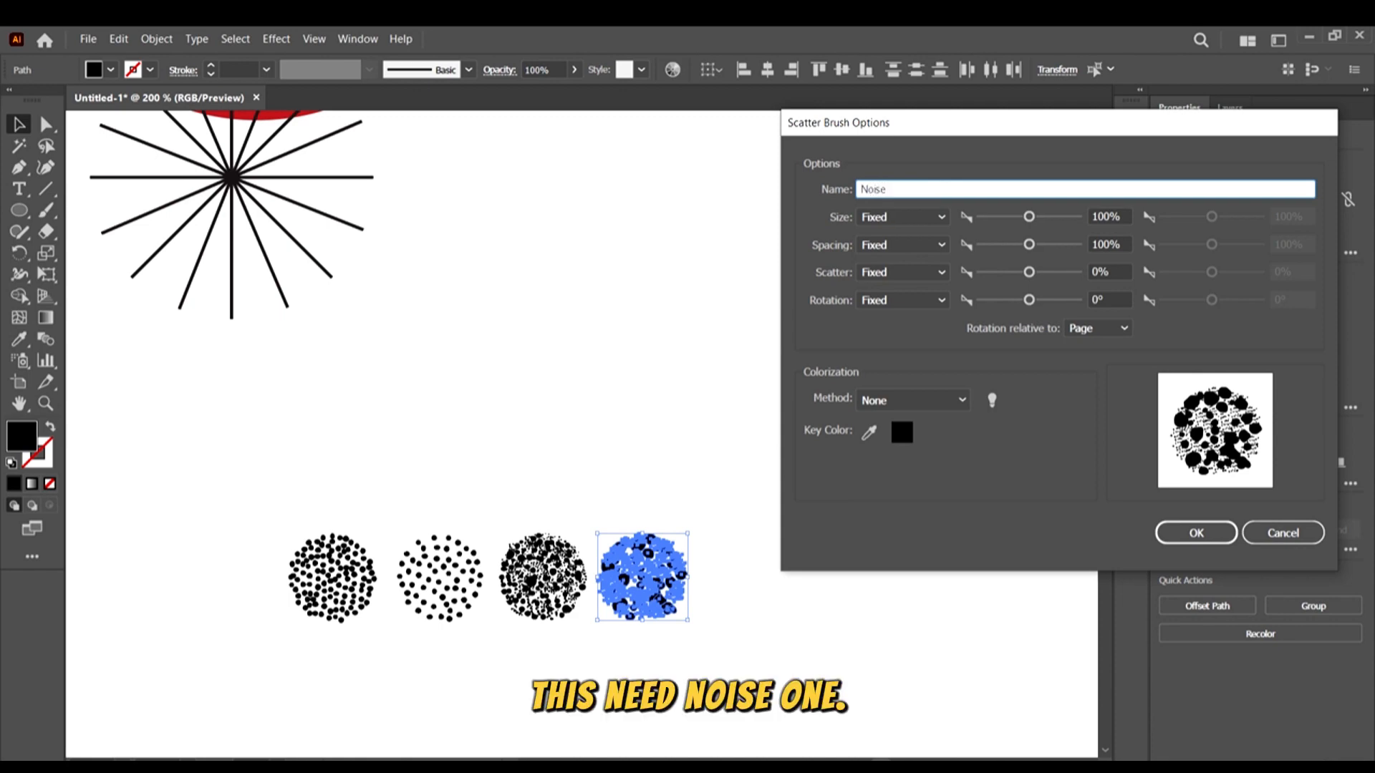
pyautogui.write('1')
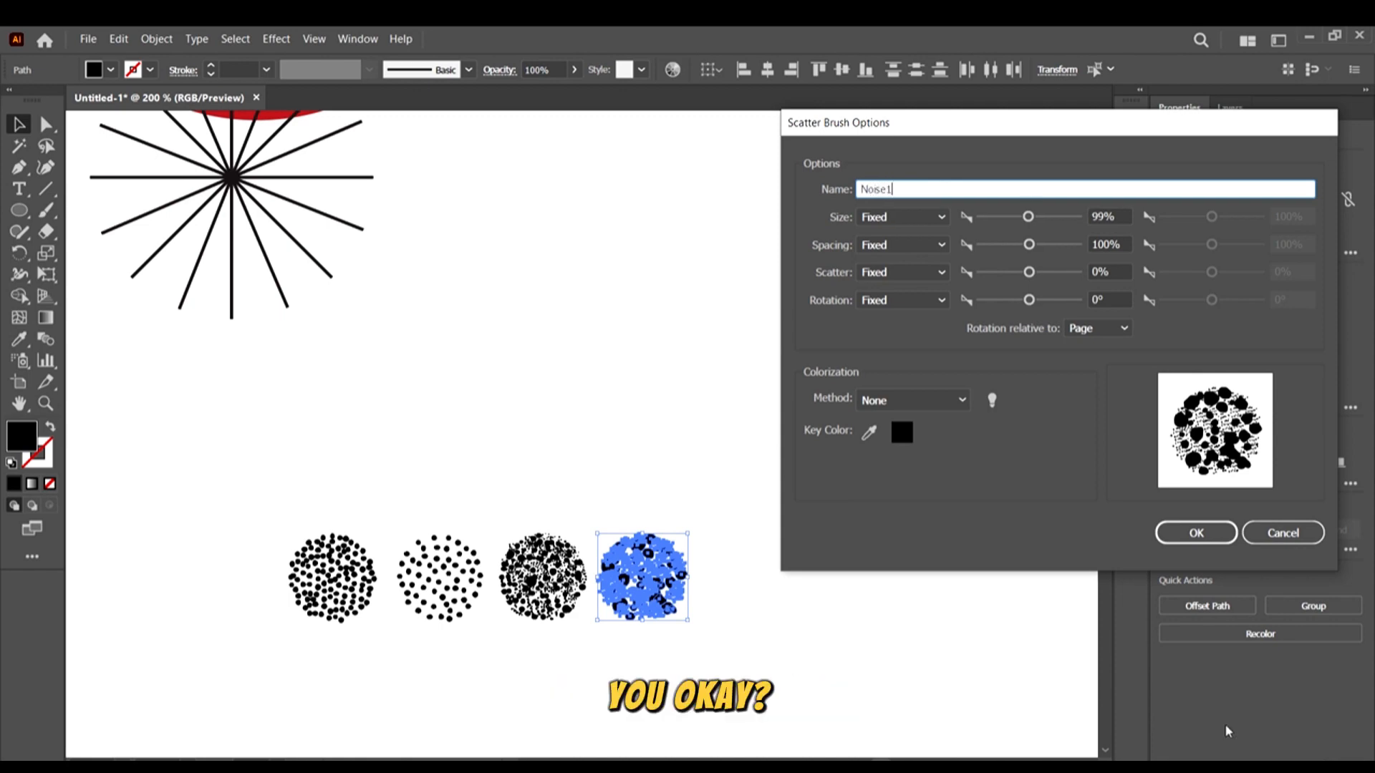
pyautogui.click(1200, 532)
# Paint a test stroke with the Noise1 brush in the empty area above the row of dot textures
pyautogui.scroll(-2, 418, 429)
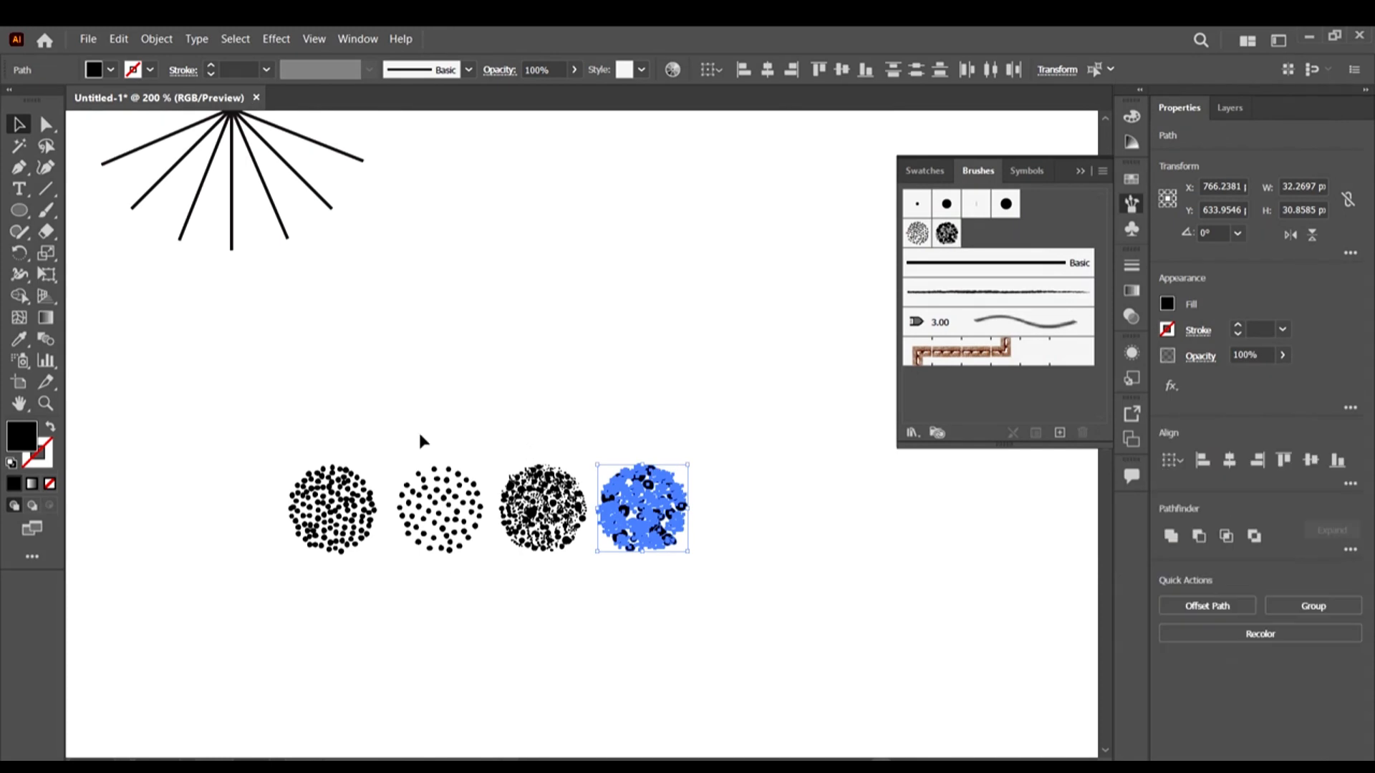
pyautogui.hscroll(2, 424, 424)
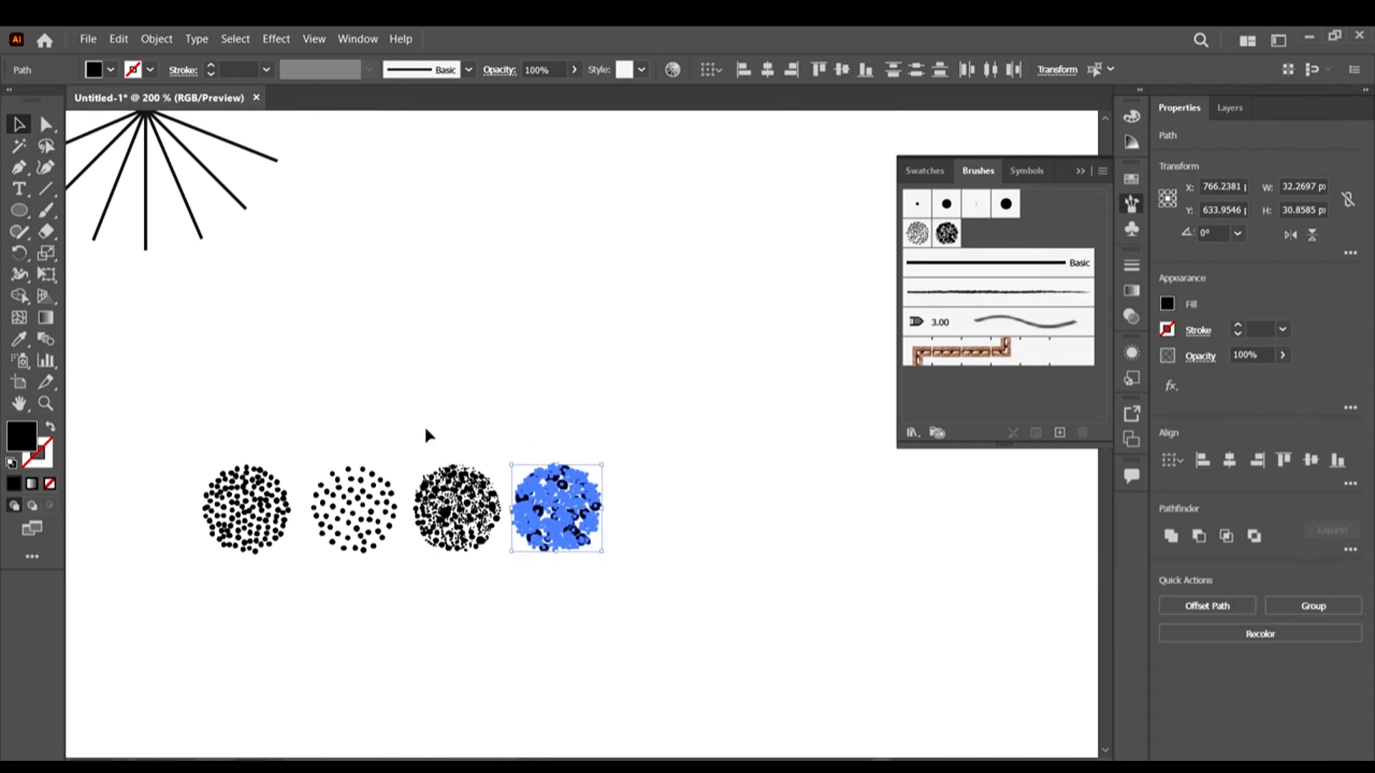
pyautogui.click(46, 210)
pyautogui.hscroll(2, 399, 384)
pyautogui.moveTo(573, 234); pyautogui.dragTo(787, 228)
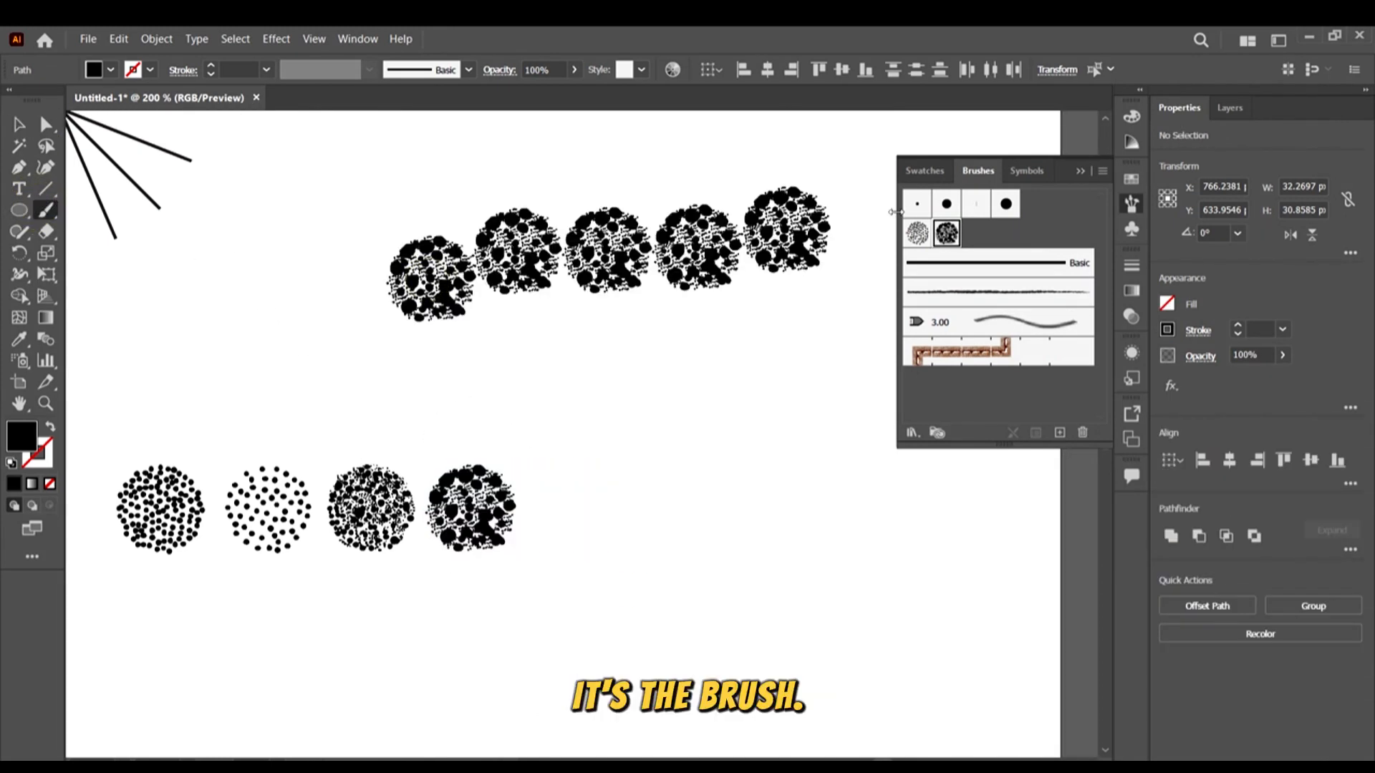
pyautogui.click(16, 124)
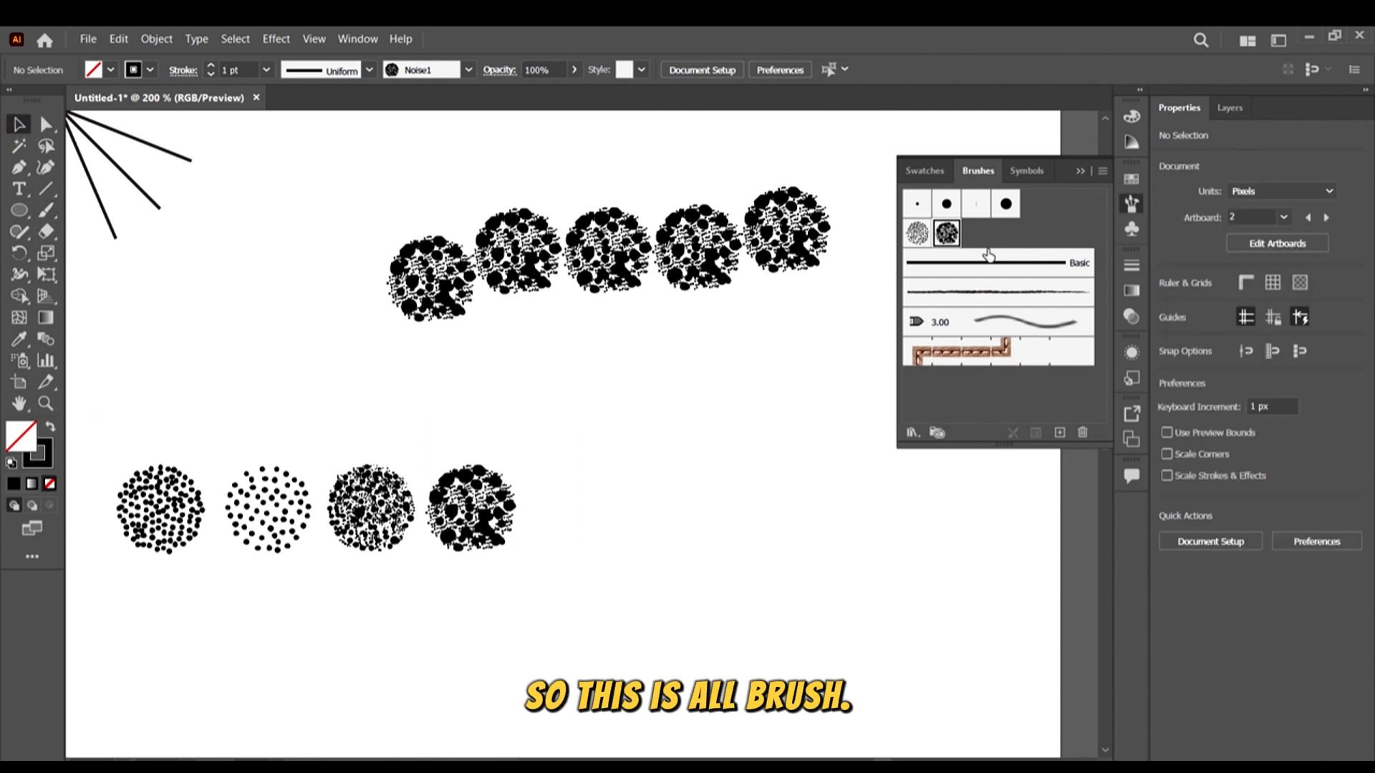
# Switch the Noise1 brush's size, spacing, scatter and rotation from Fixed to Random
pyautogui.doubleClick(947, 234)
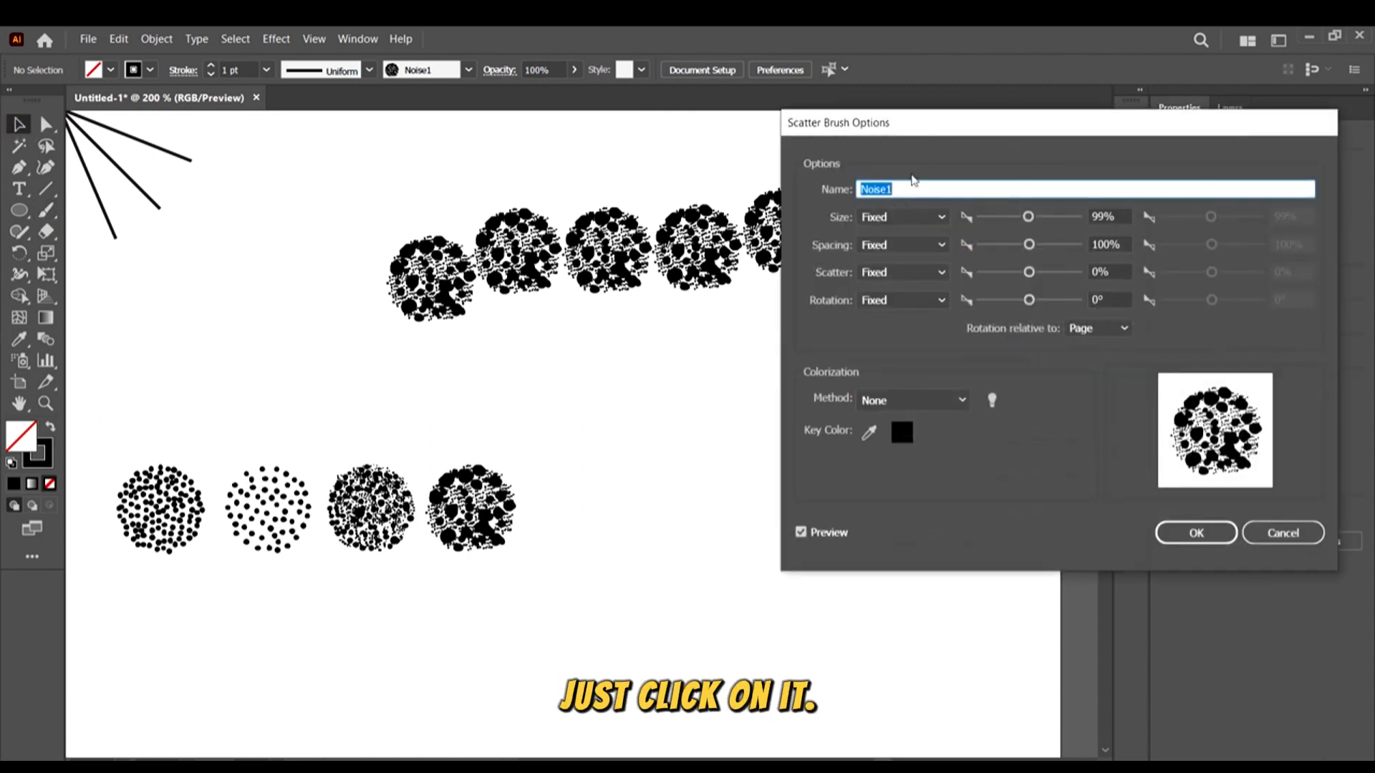
pyautogui.moveTo(981, 118); pyautogui.dragTo(1090, 131)
pyautogui.click(1024, 230)
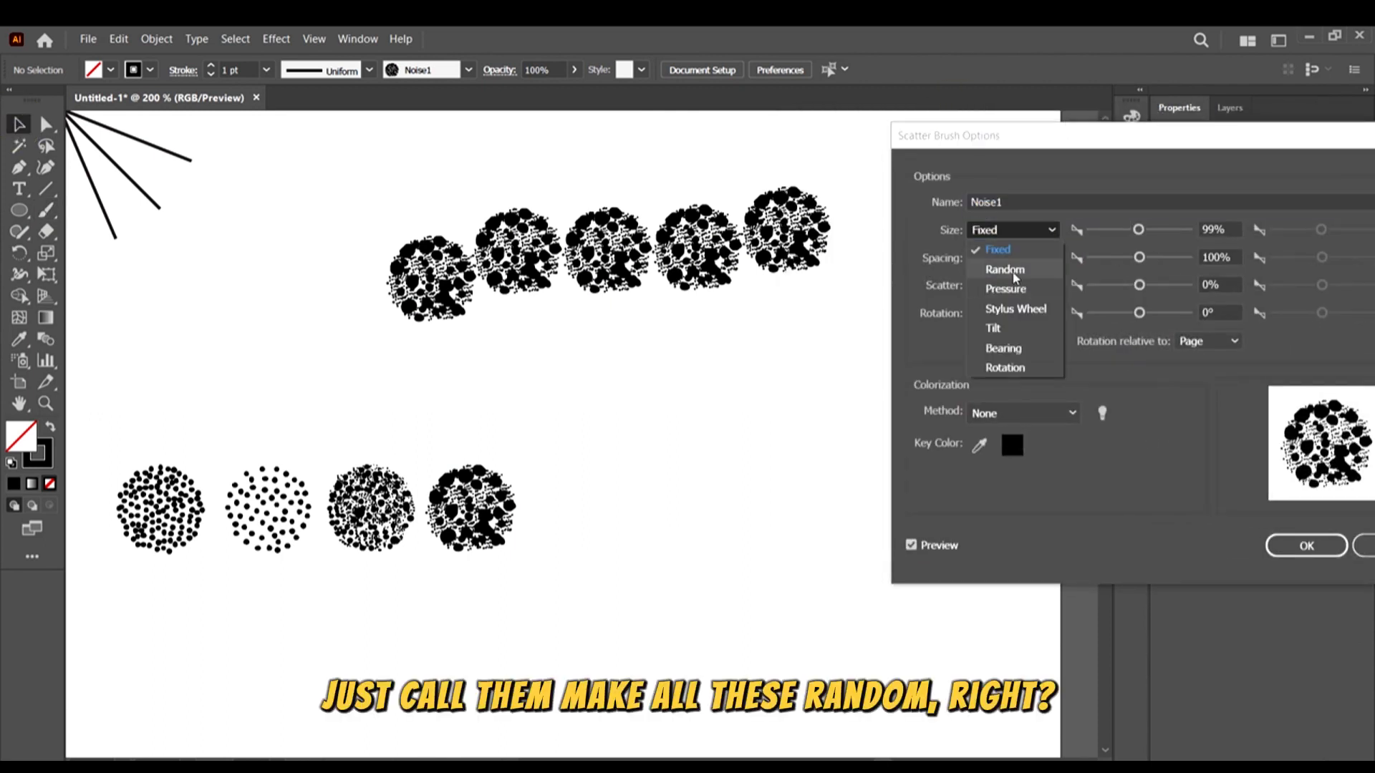
pyautogui.click(1013, 266)
pyautogui.click(1016, 258)
pyautogui.click(1012, 298)
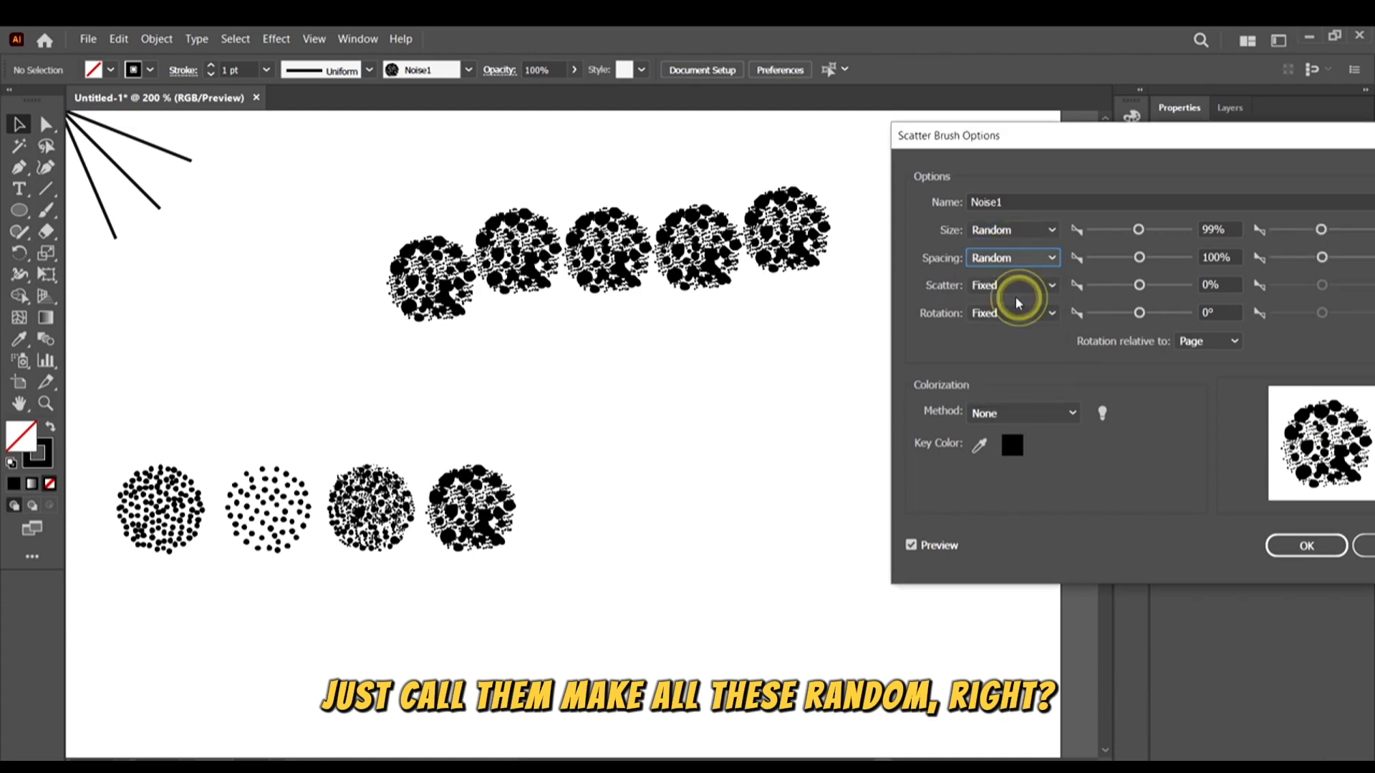
pyautogui.click(1013, 287)
pyautogui.click(1025, 328)
pyautogui.click(1021, 311)
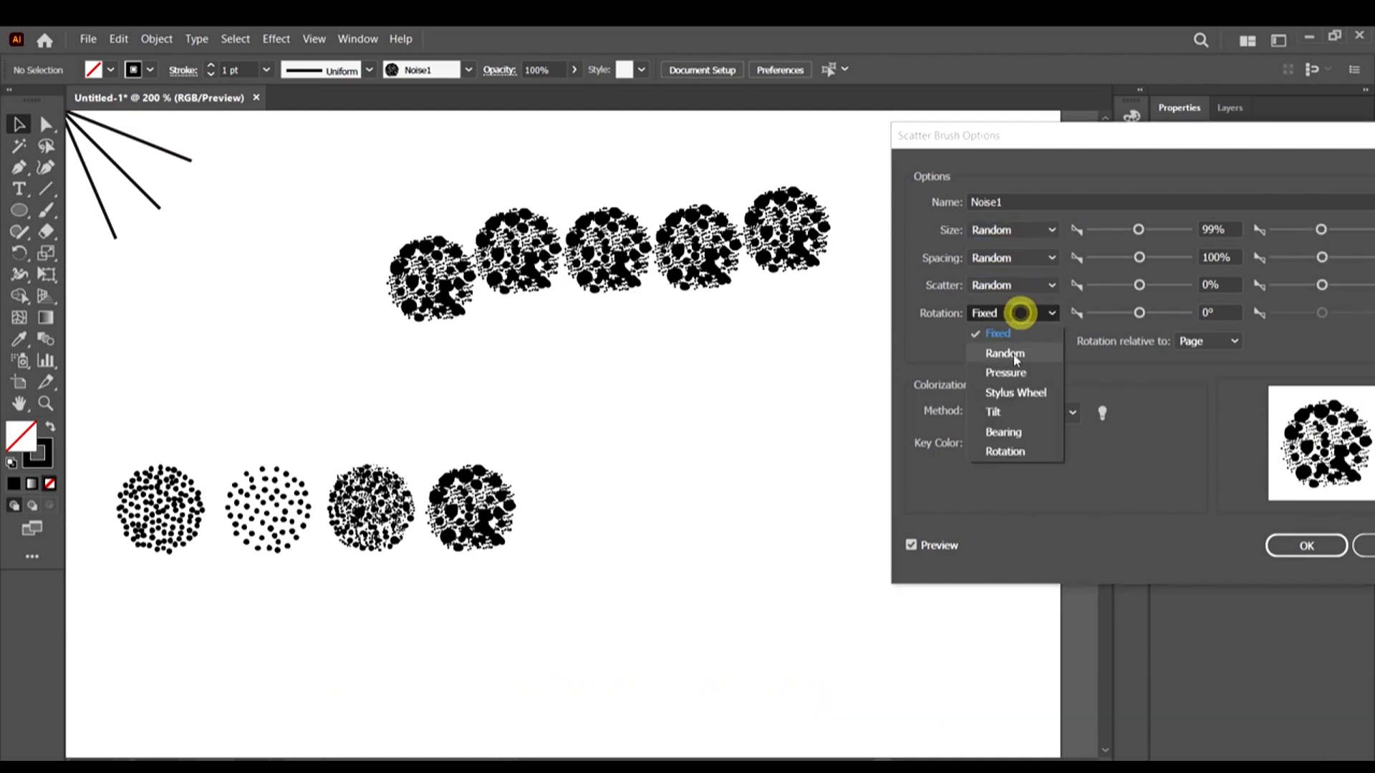
pyautogui.click(1012, 353)
# Set the Noise1 brush's minimum size to 65% and its random spacing range to 13% through 89%
pyautogui.moveTo(1143, 143); pyautogui.dragTo(1140, 184)
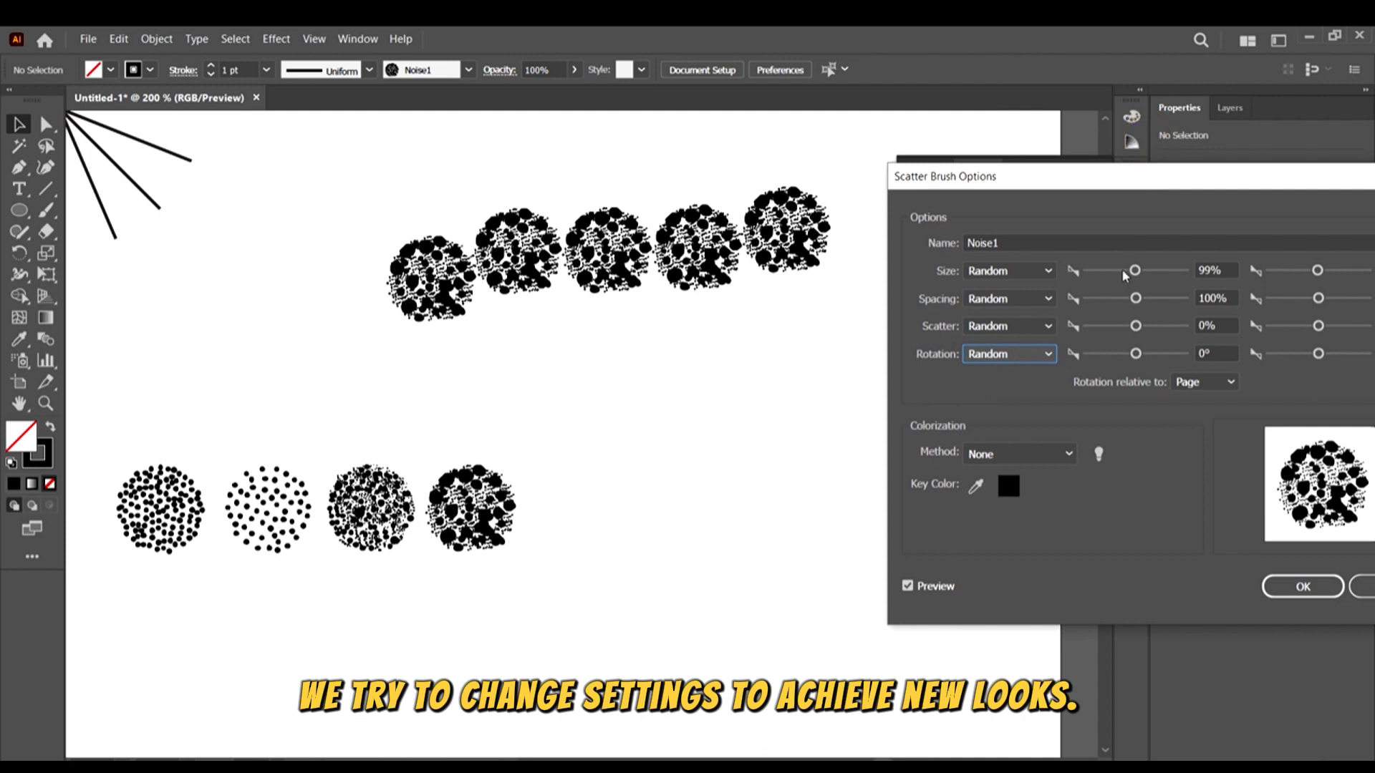
pyautogui.moveTo(1135, 271); pyautogui.dragTo(1113, 274)
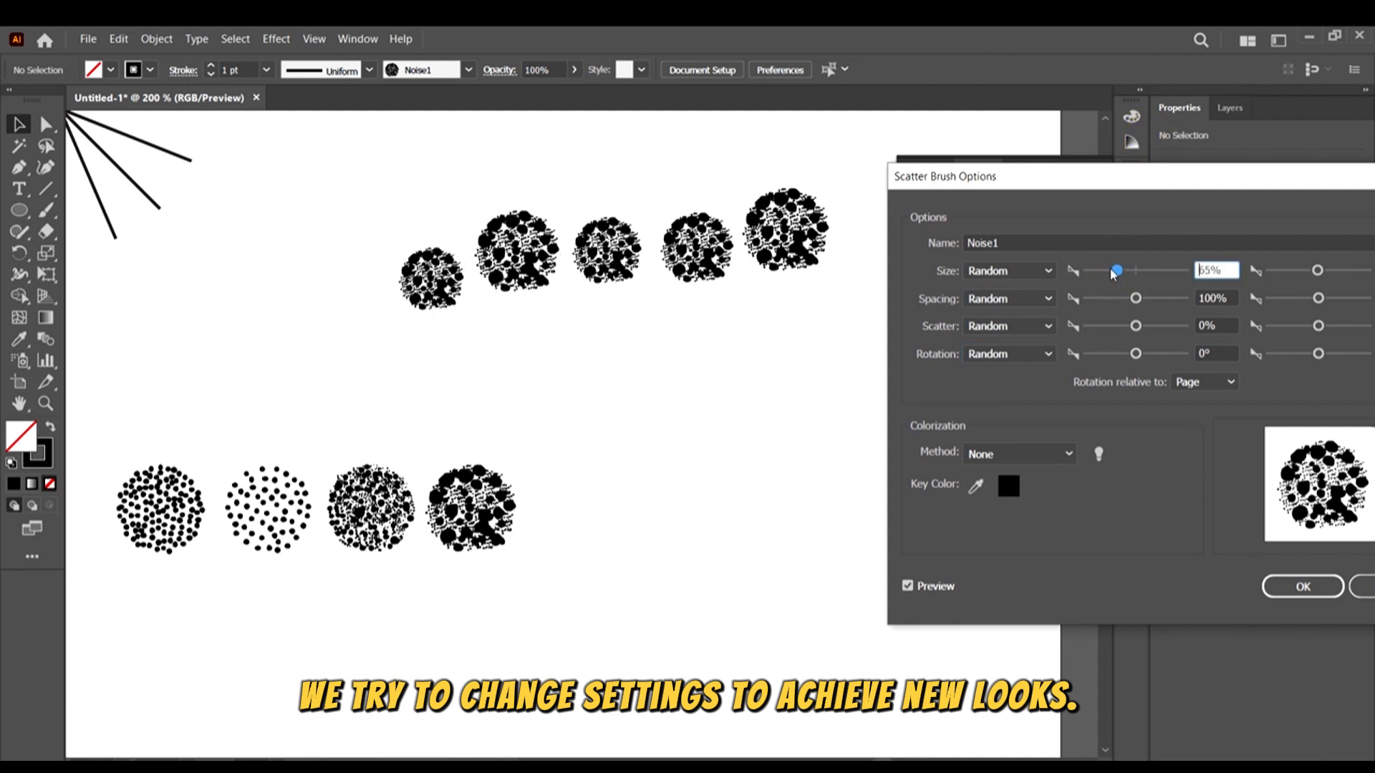
pyautogui.moveTo(1174, 175)
pyautogui.mouseDown()
pyautogui.moveTo(1010, 242)
pyautogui.moveTo(1196, 238)
pyautogui.mouseUp()
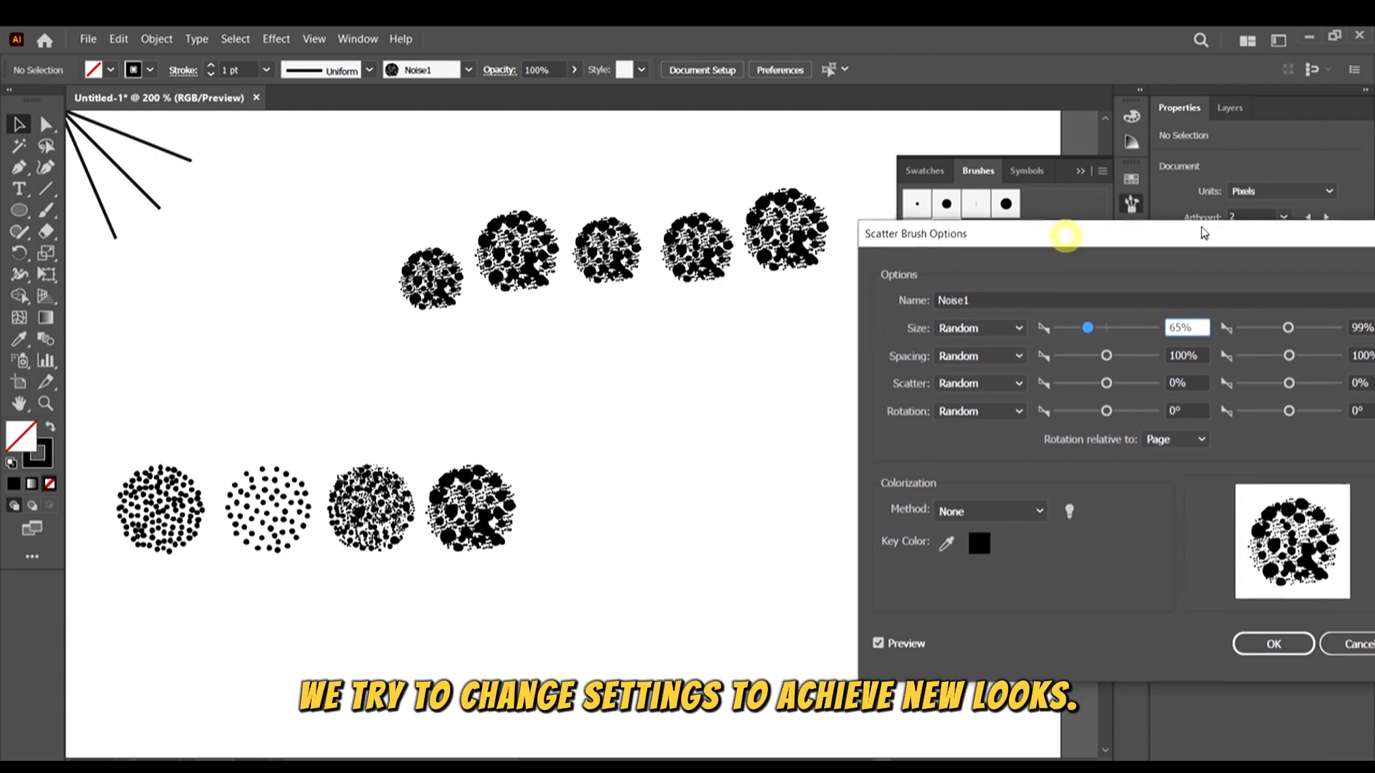
pyautogui.click(1089, 355)
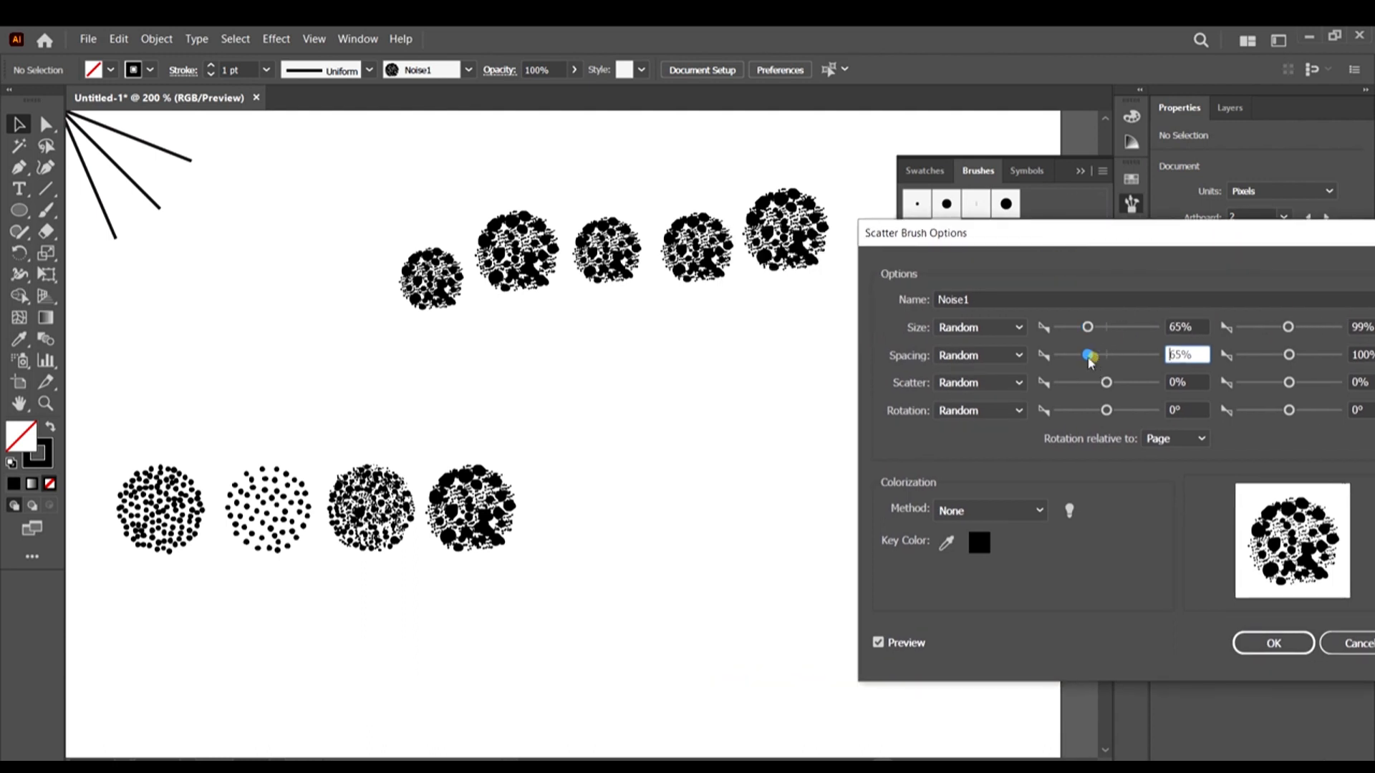
pyautogui.moveTo(1082, 358); pyautogui.dragTo(1069, 358)
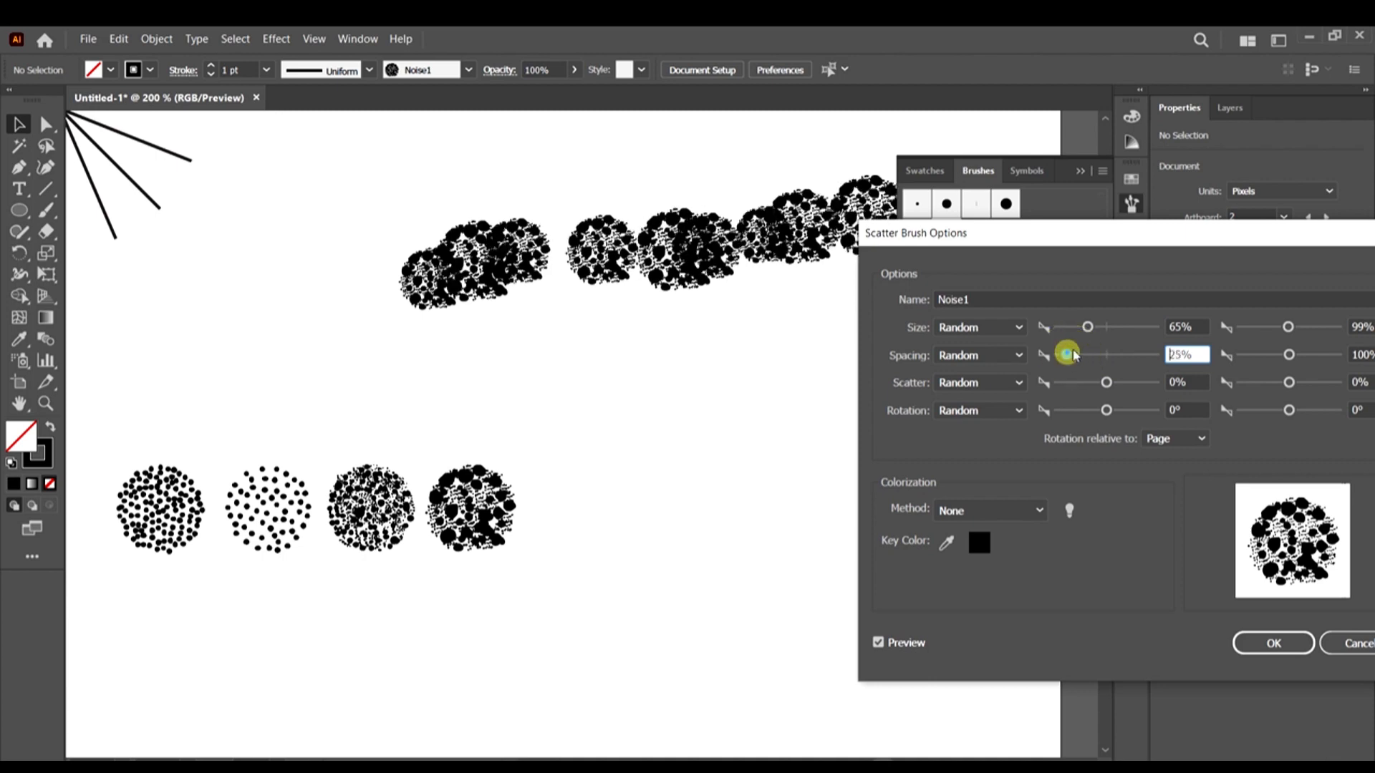
pyautogui.moveTo(1074, 242); pyautogui.dragTo(991, 305)
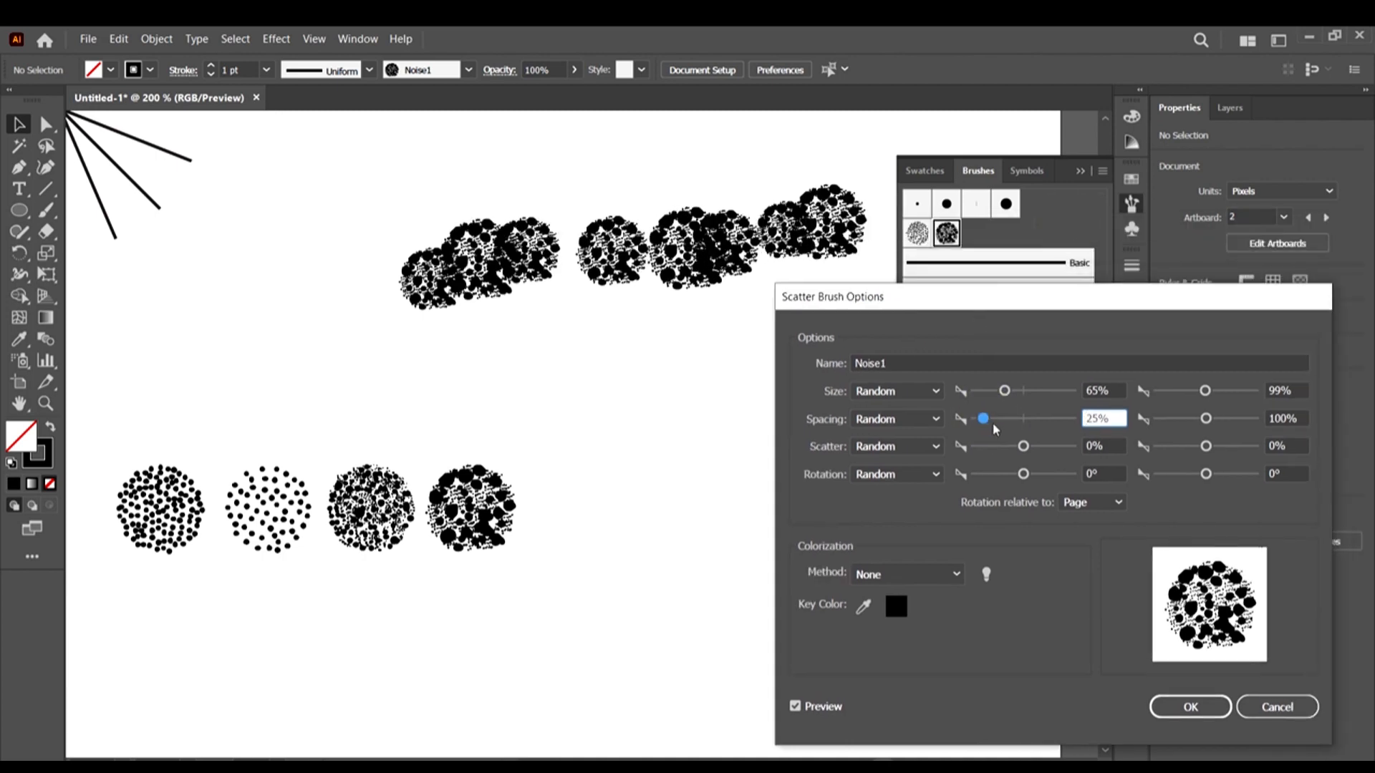
pyautogui.moveTo(985, 419); pyautogui.dragTo(978, 422)
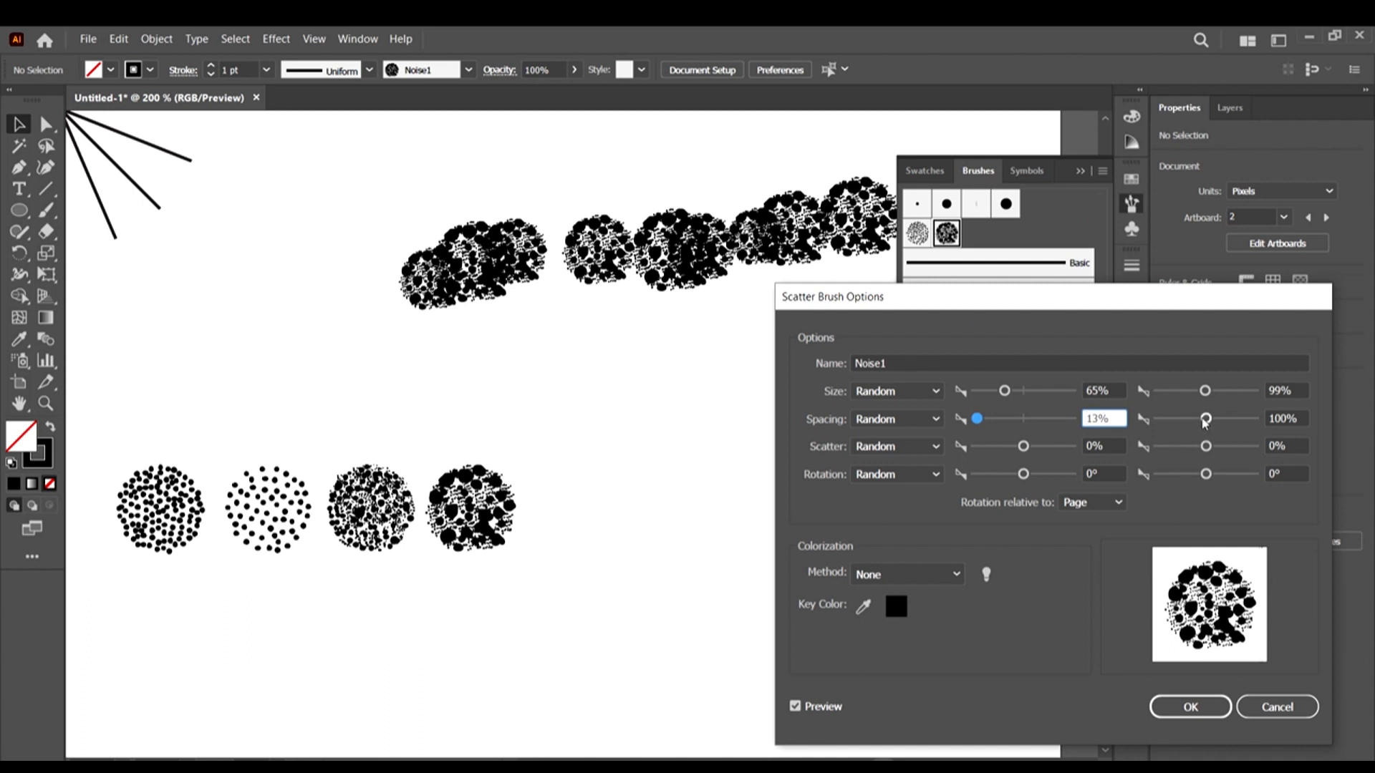
pyautogui.moveTo(1205, 421); pyautogui.dragTo(1201, 426)
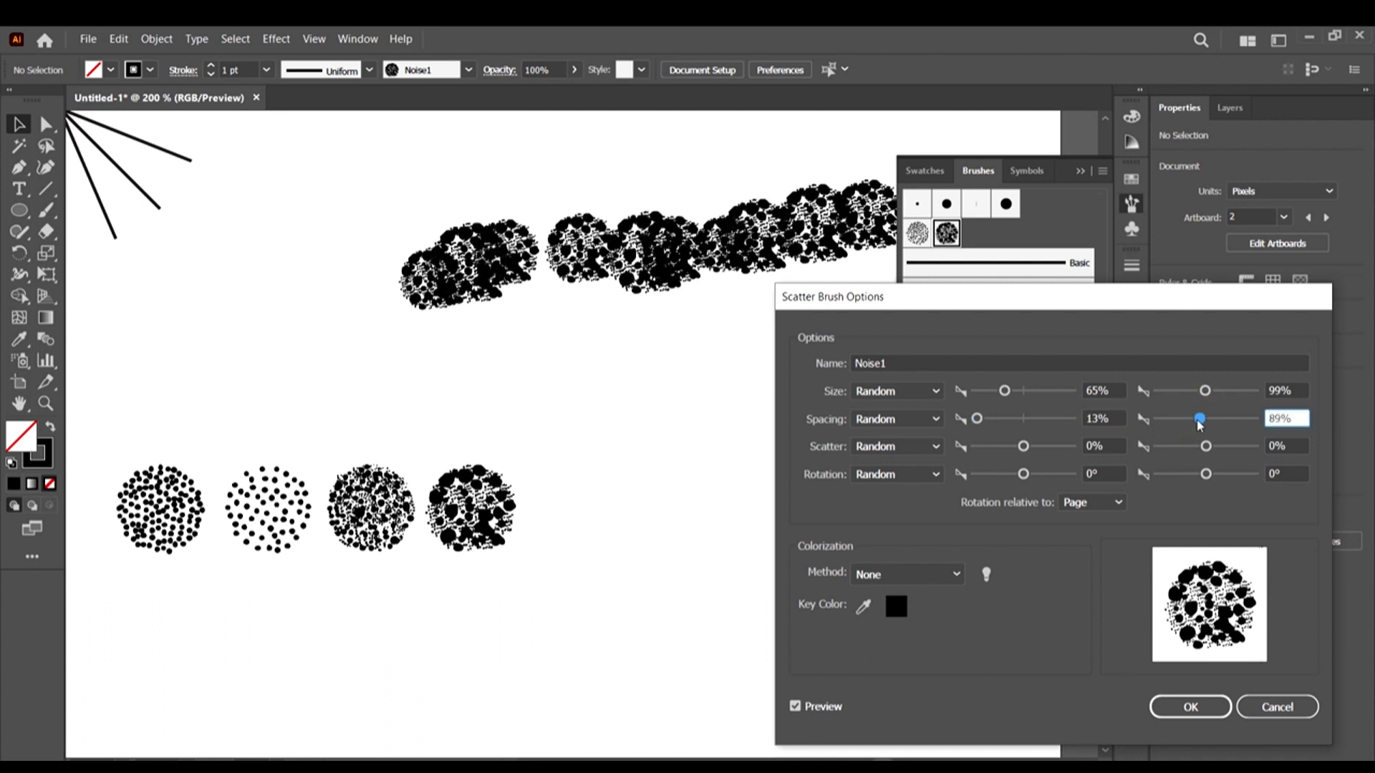
# Set the Noise1 brush's minimum size to 87%, first scatter value to 41% and rotation range to -8° through 93°
pyautogui.moveTo(1005, 393); pyautogui.dragTo(1018, 391)
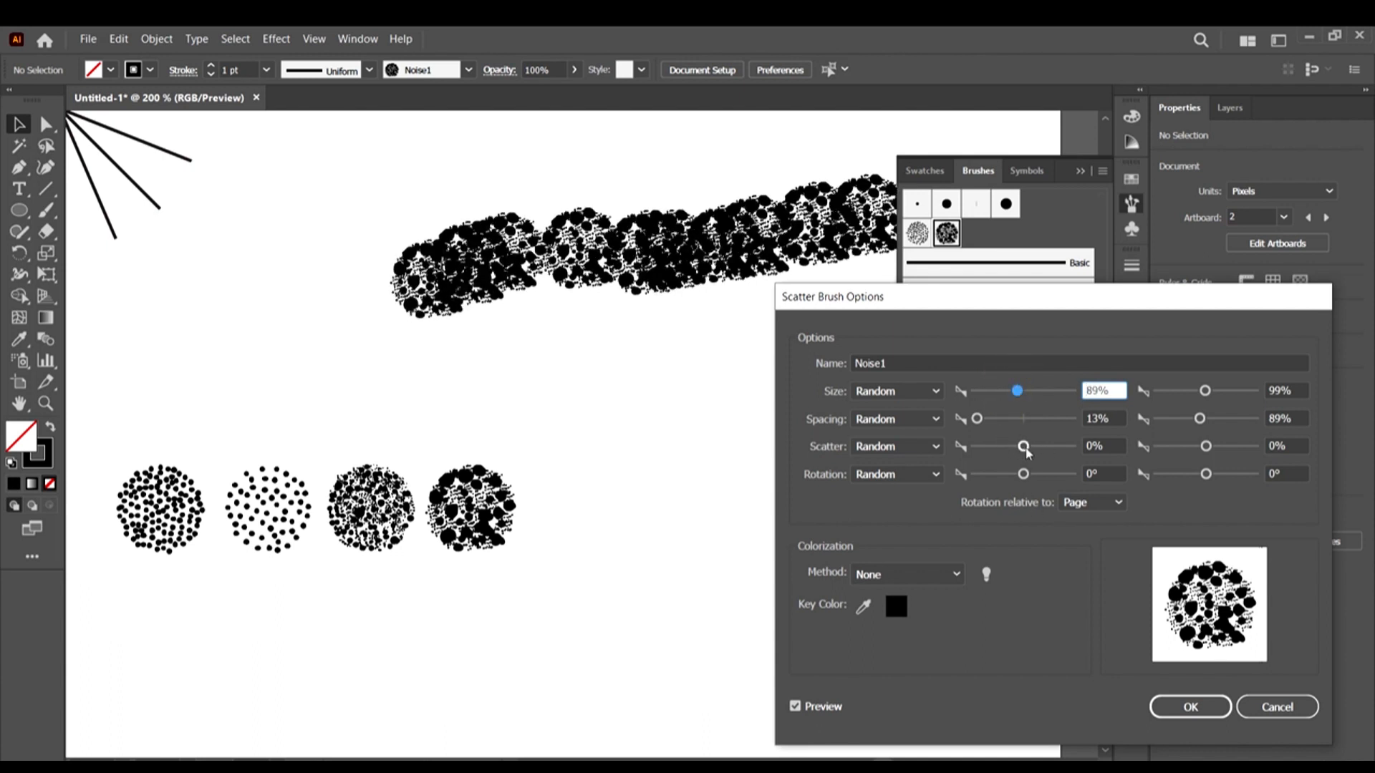
pyautogui.moveTo(1025, 447)
pyautogui.mouseDown()
pyautogui.moveTo(1013, 444)
pyautogui.moveTo(1029, 449)
pyautogui.moveTo(1022, 474)
pyautogui.mouseUp()
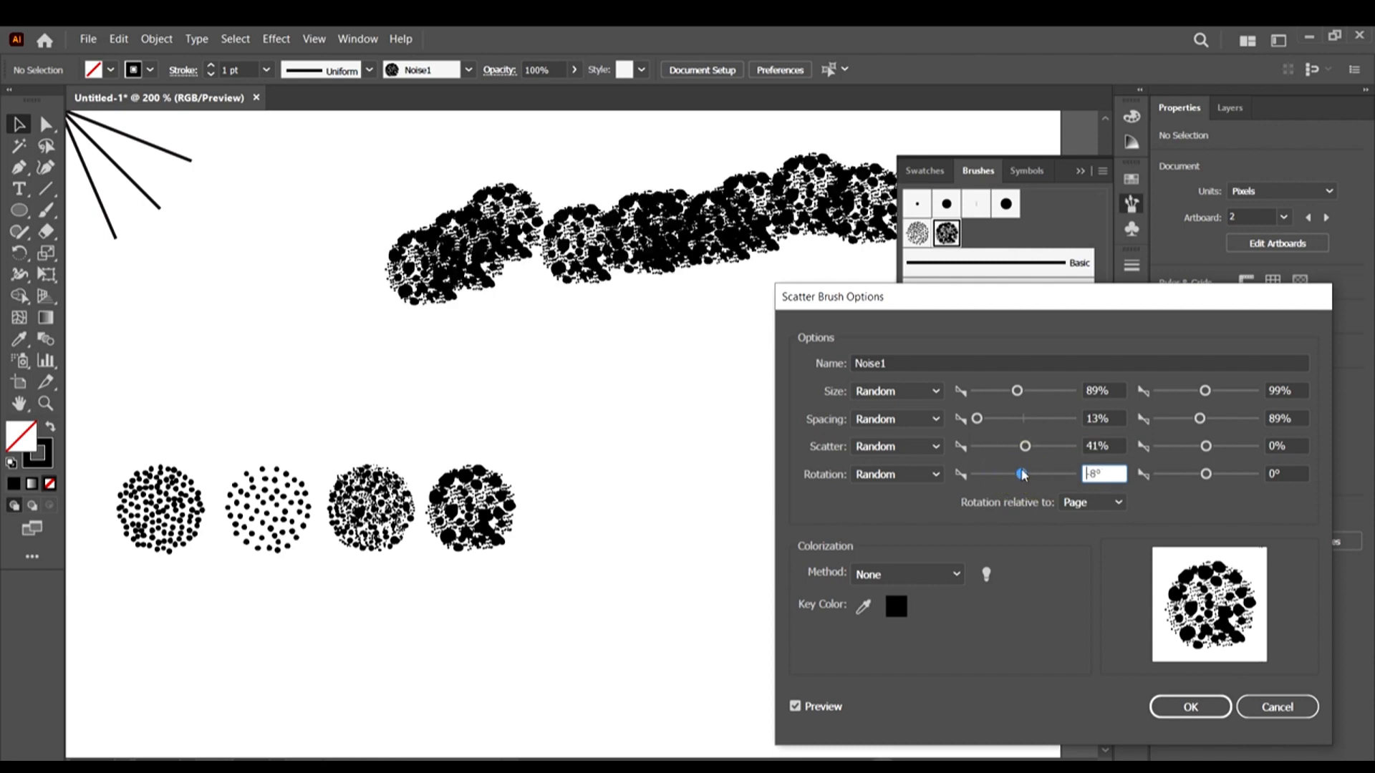
pyautogui.moveTo(1210, 479); pyautogui.dragTo(1219, 479)
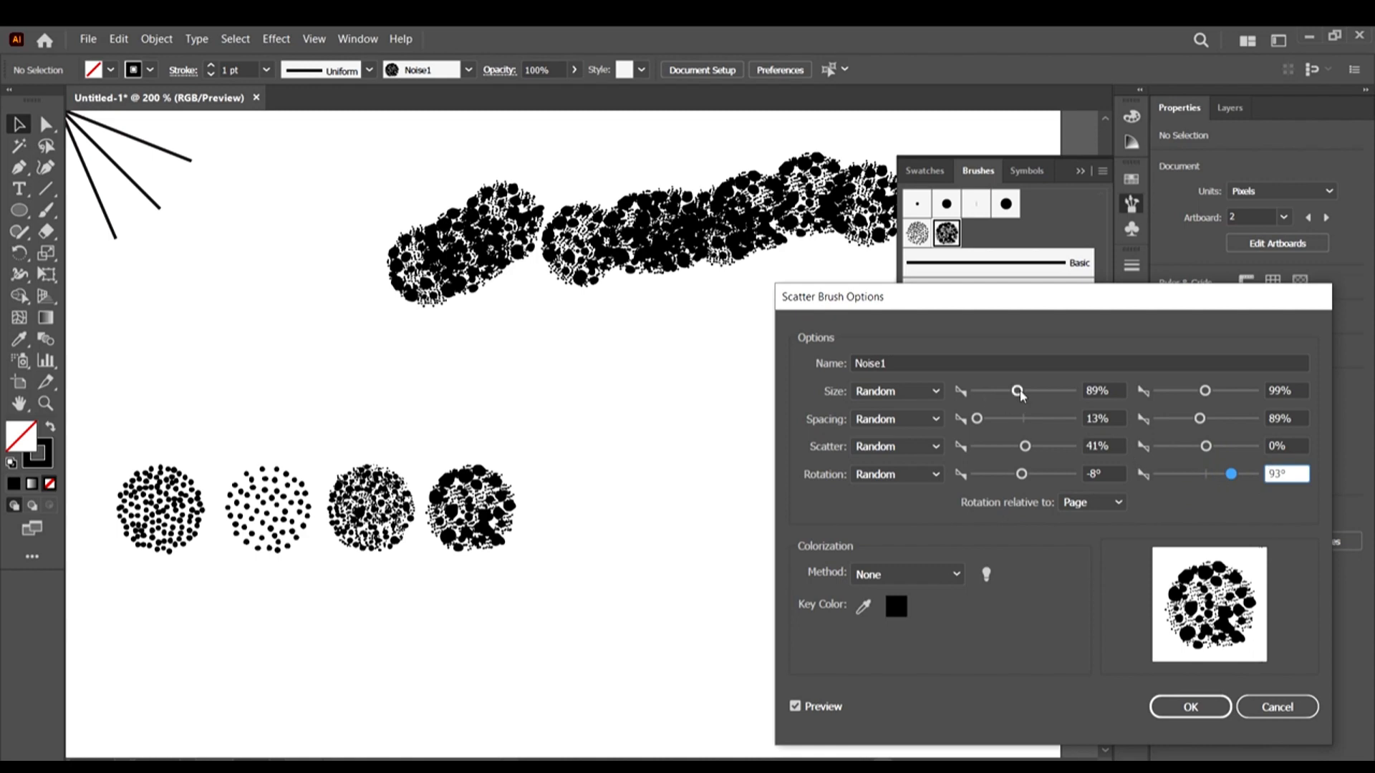
pyautogui.moveTo(1020, 393)
pyautogui.mouseDown()
pyautogui.moveTo(1029, 398)
pyautogui.moveTo(1016, 391)
pyautogui.mouseUp()
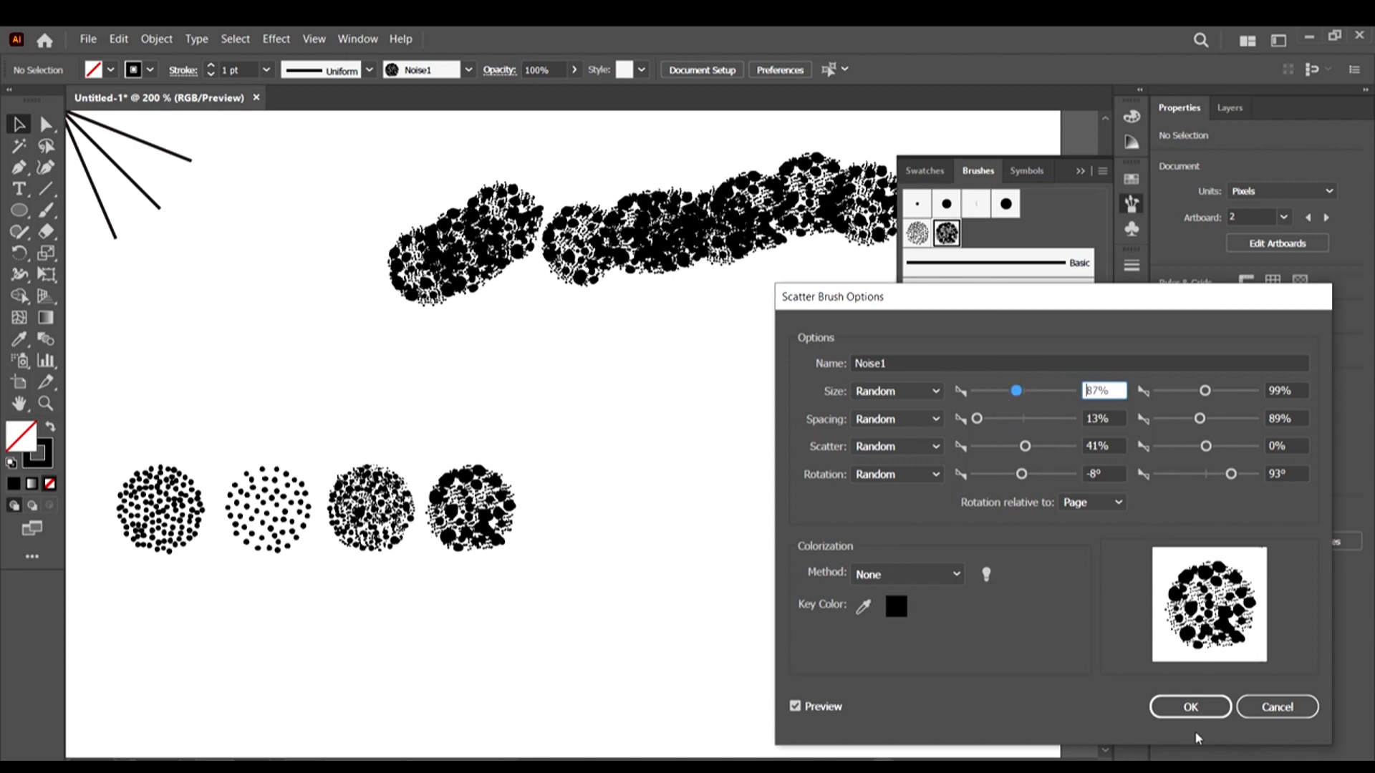
# Set the Noise1 brush's colorization method to Tints and apply the changed options to the existing strokes
pyautogui.click(938, 569)
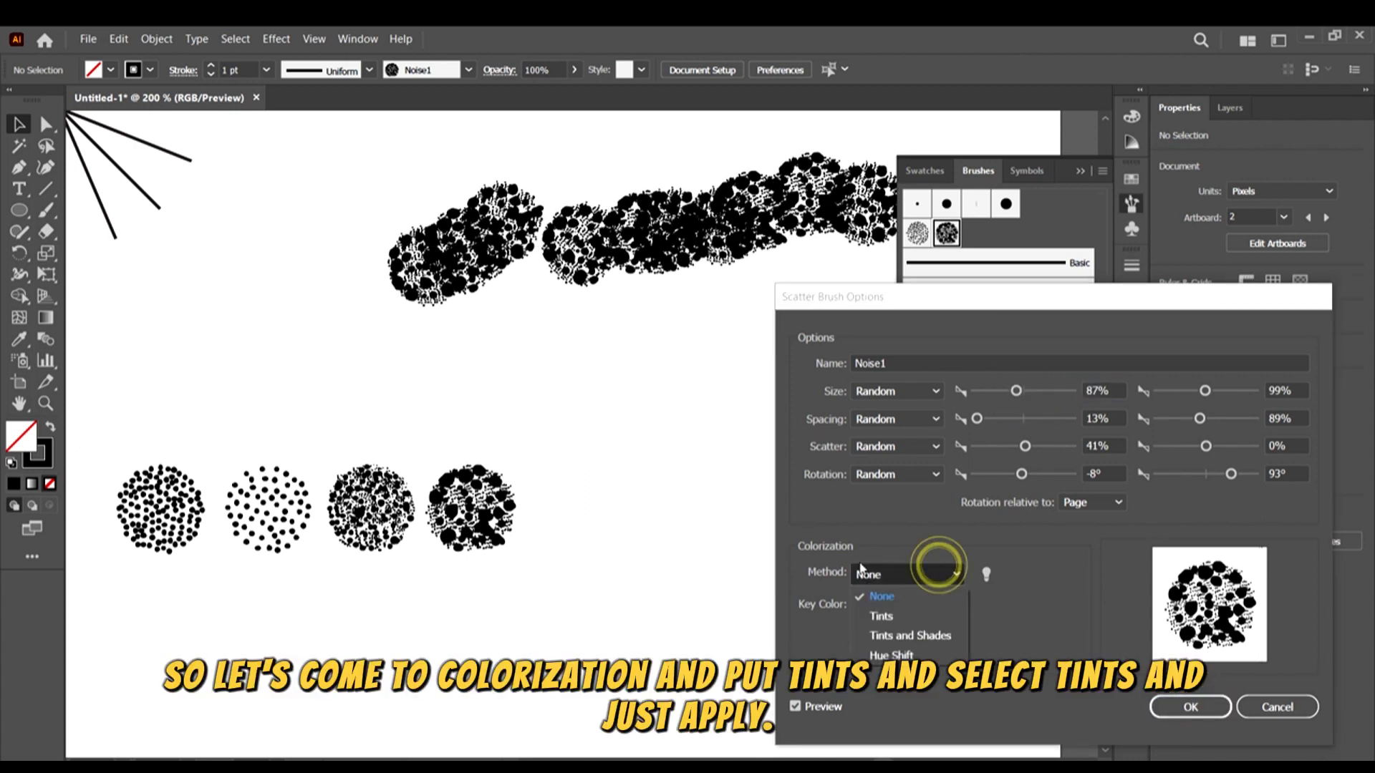
pyautogui.click(911, 617)
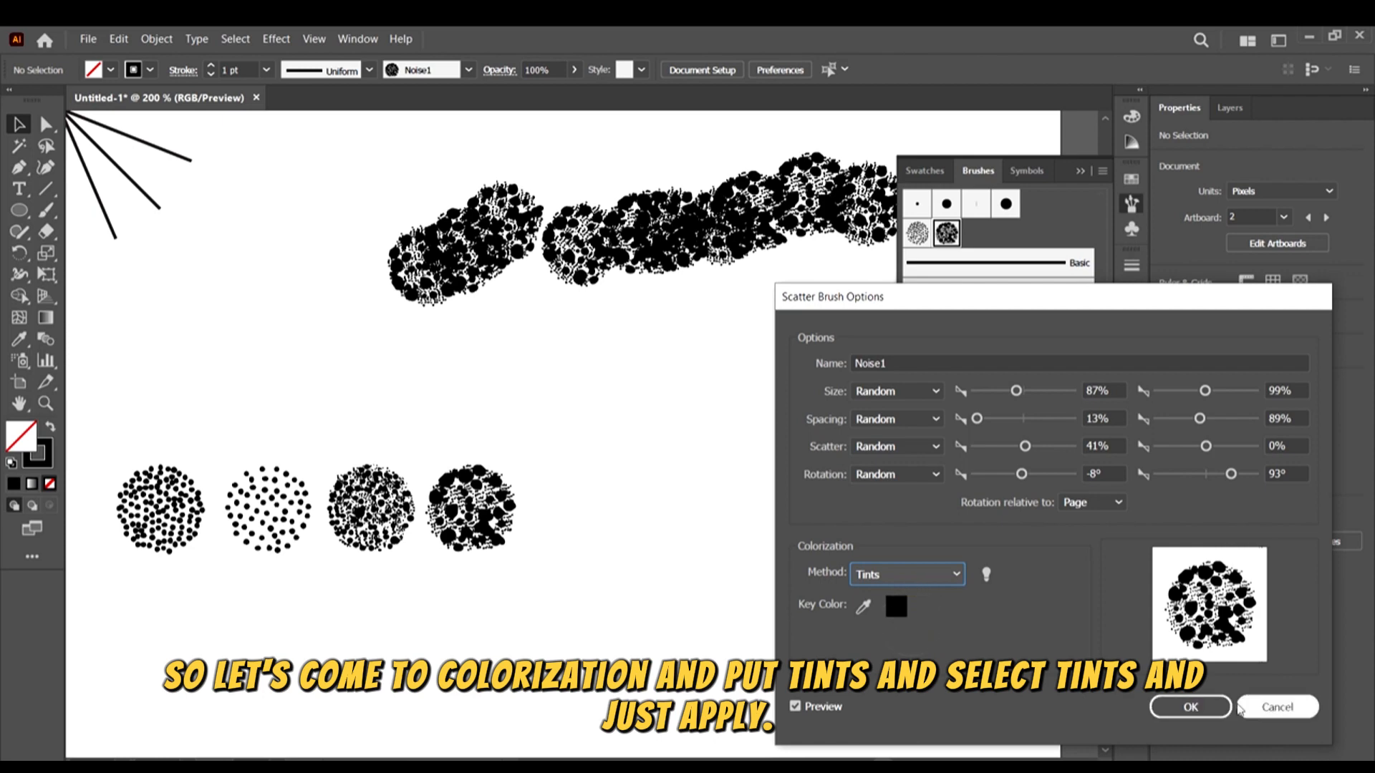
pyautogui.click(1185, 706)
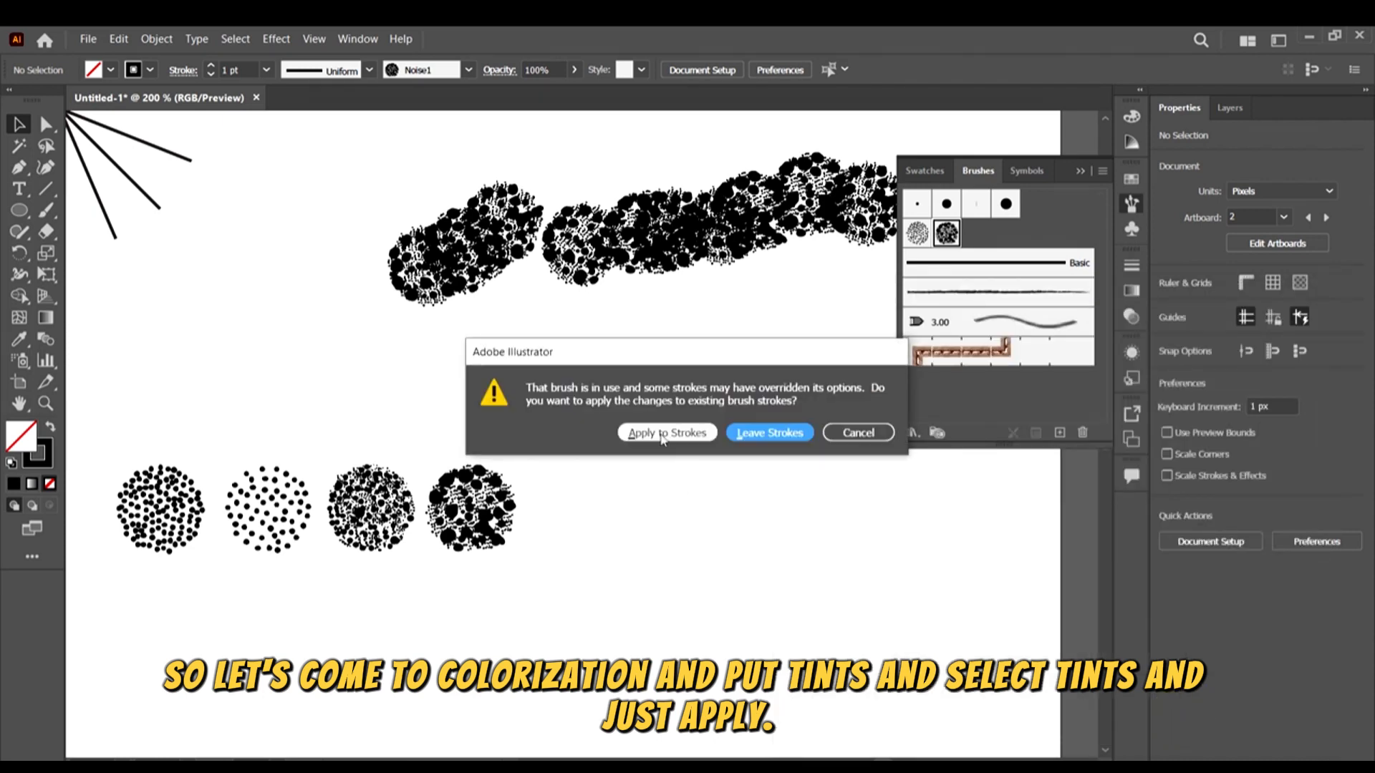
pyautogui.click(659, 434)
# Paint several overlapping test strokes with the Noise1 brush in the empty area beside the dot textures
pyautogui.scroll(-2, 590, 260)
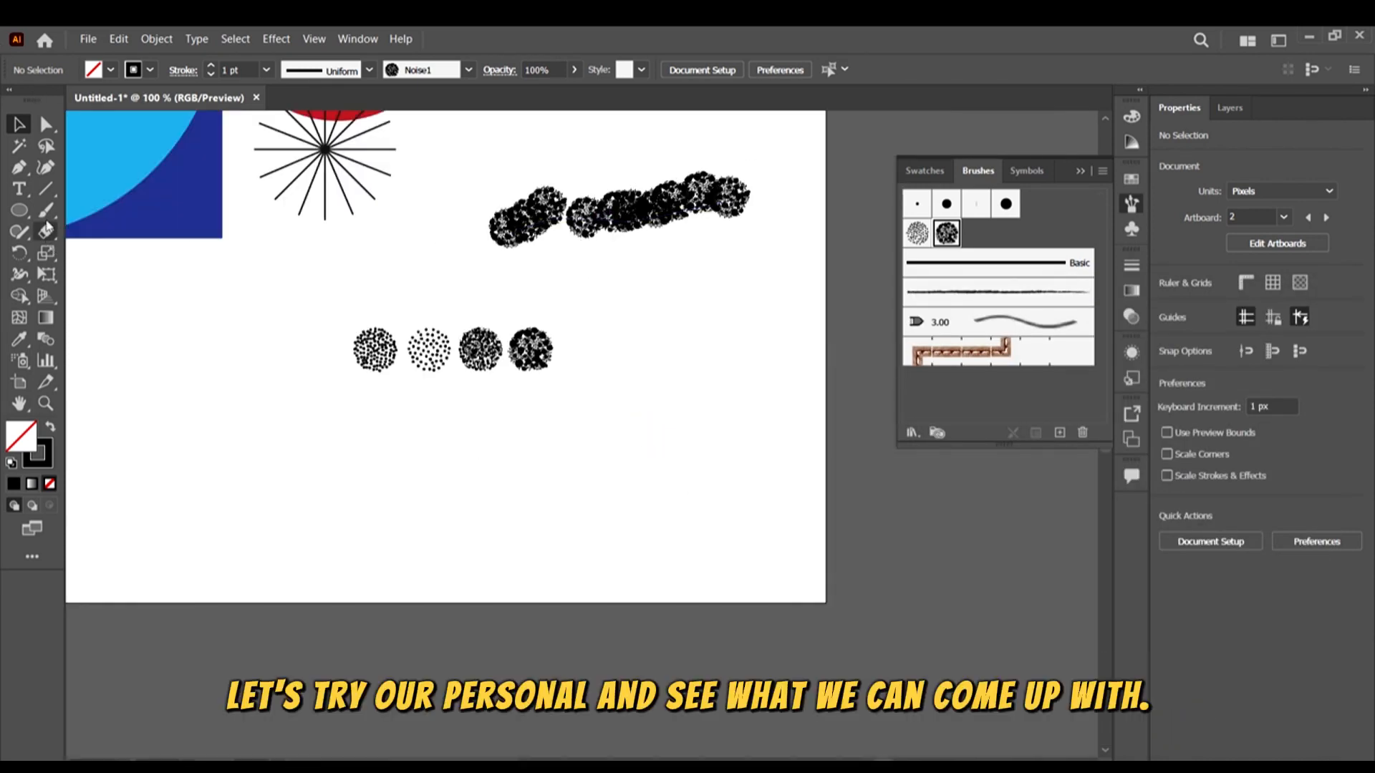
pyautogui.click(45, 210)
pyautogui.scroll(2, 699, 356)
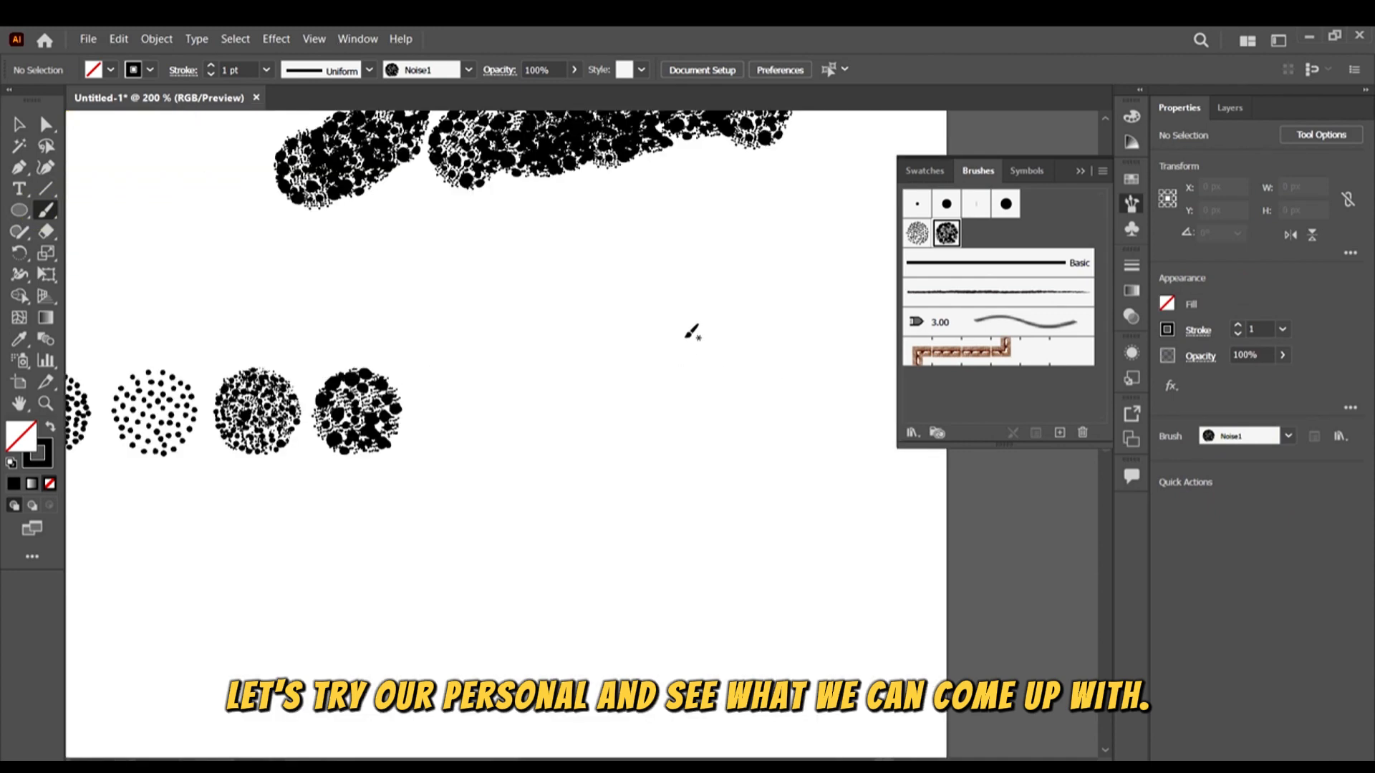
pyautogui.moveTo(702, 401)
pyautogui.mouseDown()
pyautogui.moveTo(725, 438)
pyautogui.moveTo(789, 381)
pyautogui.moveTo(762, 478)
pyautogui.mouseUp()
pyautogui.moveTo(856, 373); pyautogui.dragTo(888, 420)
pyautogui.moveTo(802, 327); pyautogui.dragTo(586, 221)
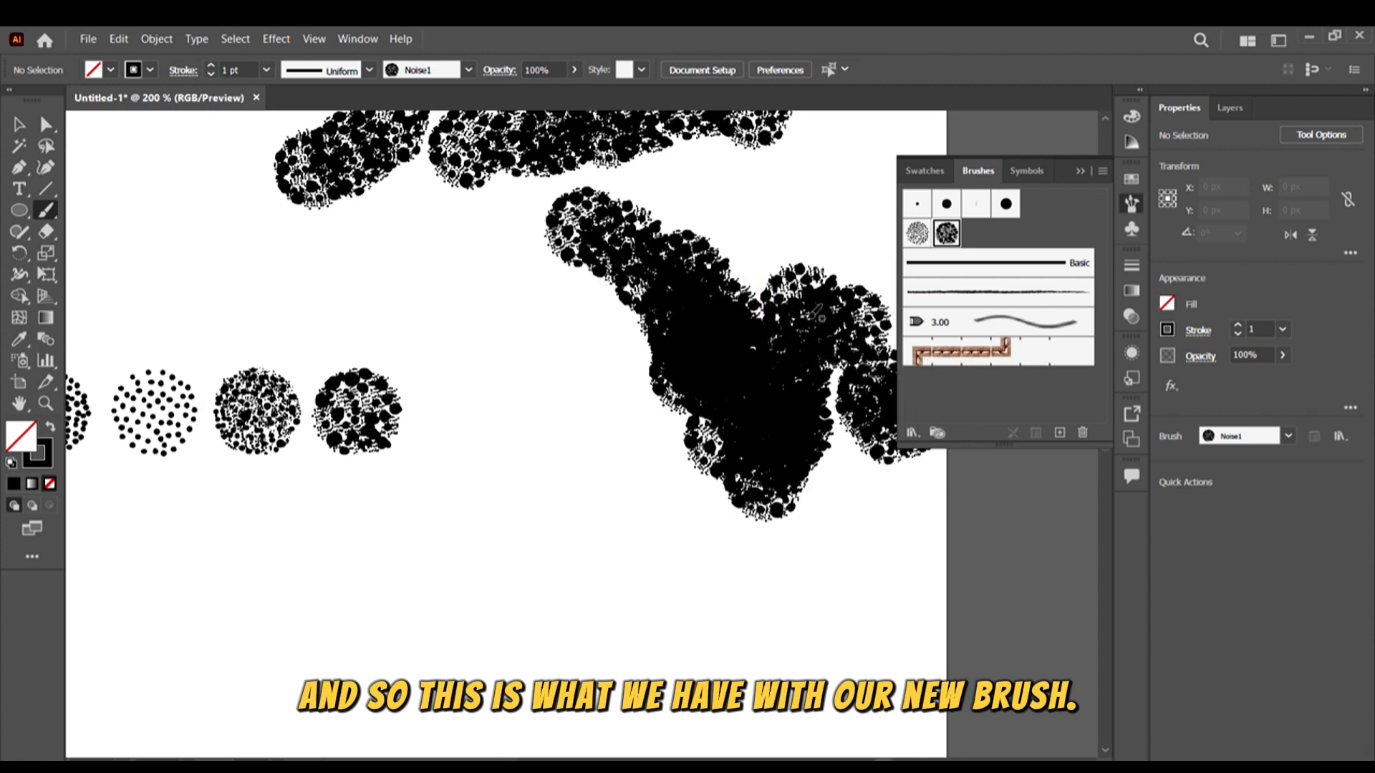
pyautogui.moveTo(704, 267)
pyautogui.mouseDown()
pyautogui.moveTo(809, 263)
pyautogui.moveTo(794, 270)
pyautogui.mouseUp()
pyautogui.moveTo(860, 322)
pyautogui.mouseDown()
pyautogui.moveTo(870, 358)
pyautogui.moveTo(842, 484)
pyautogui.mouseUp()
pyautogui.moveTo(838, 371); pyautogui.dragTo(859, 437)
pyautogui.moveTo(850, 411); pyautogui.dragTo(737, 393)
# Delete all the Noise1 test strokes, keeping the row of four dot textures
pyautogui.scroll(-3, 734, 393)
pyautogui.click(19, 124)
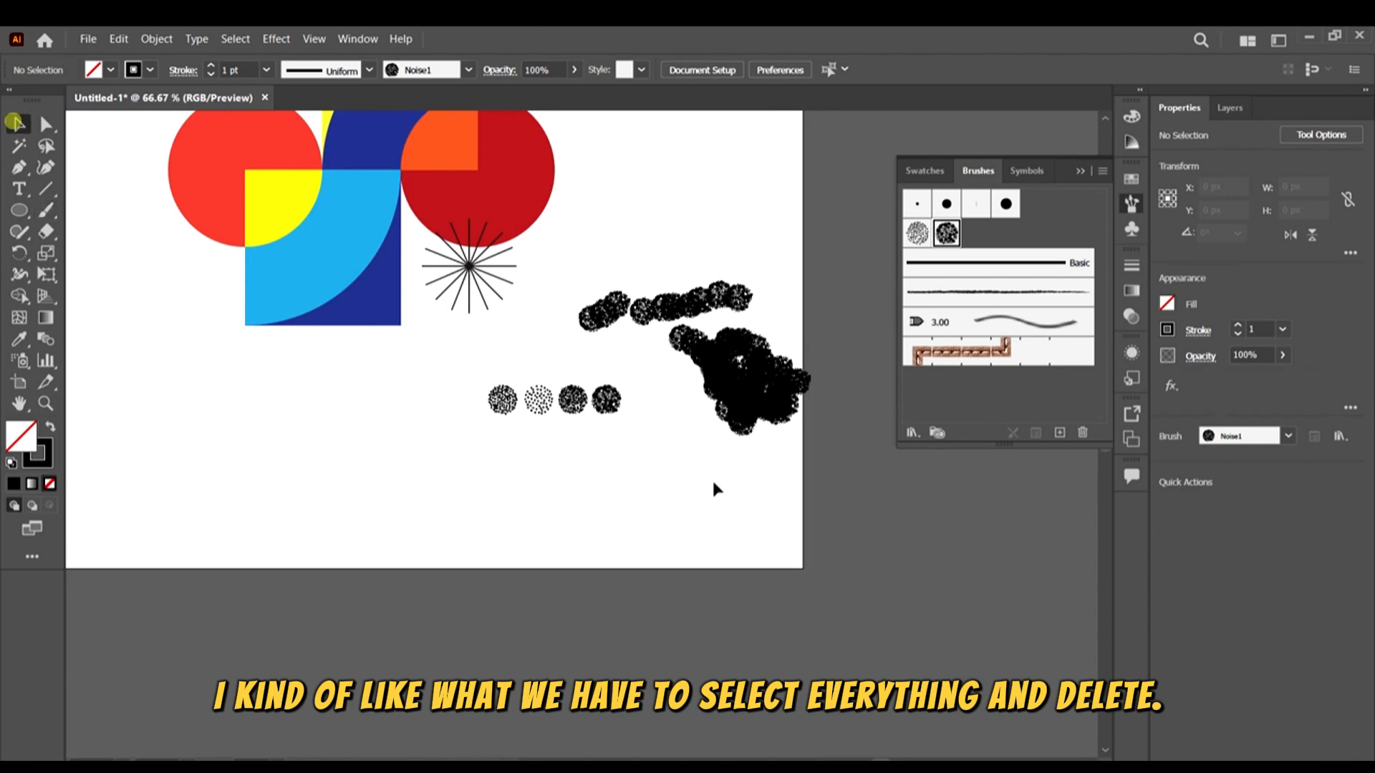
pyautogui.scroll(1, 712, 478)
pyautogui.click(868, 423)
pyautogui.press('Delete')
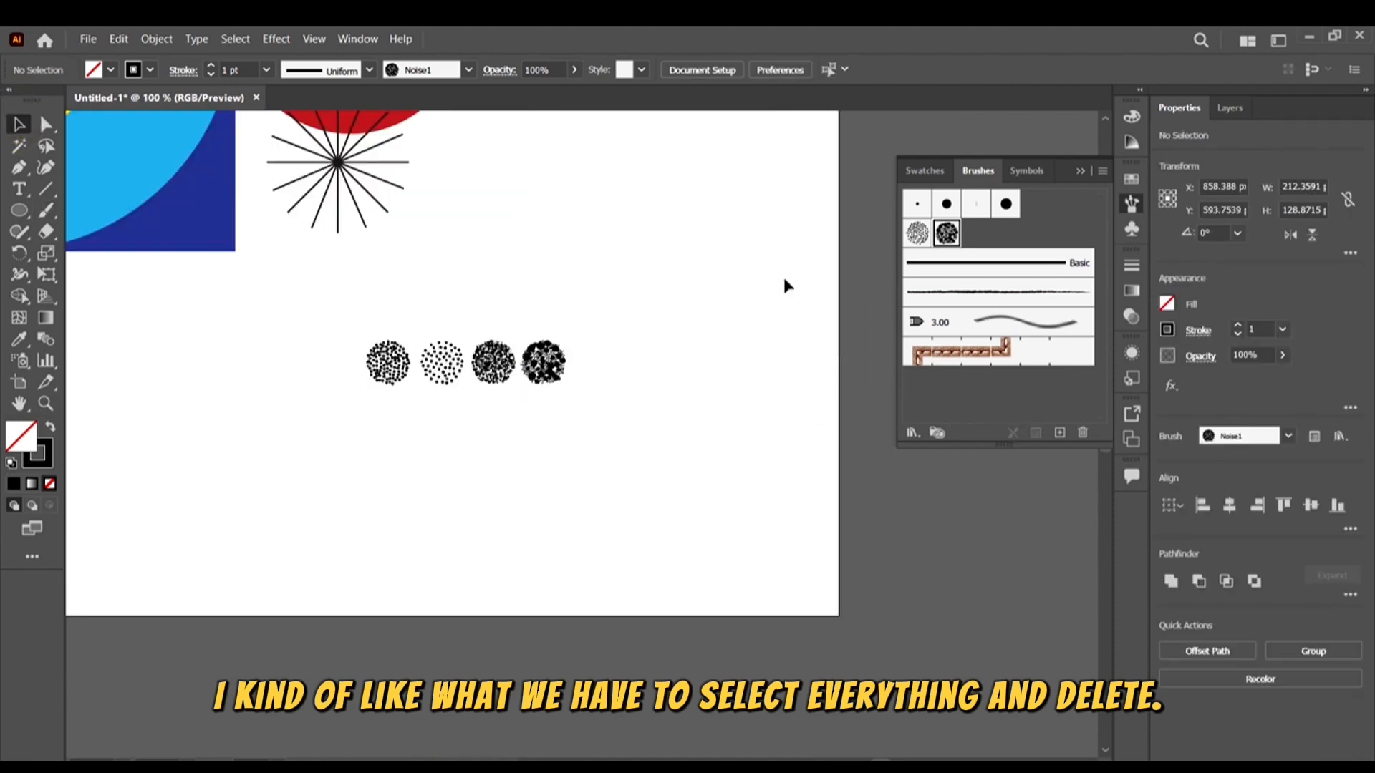
# Group the paths of the fourth dot texture and move it off the artboard into the empty space beside it
pyautogui.scroll(2, 534, 340)
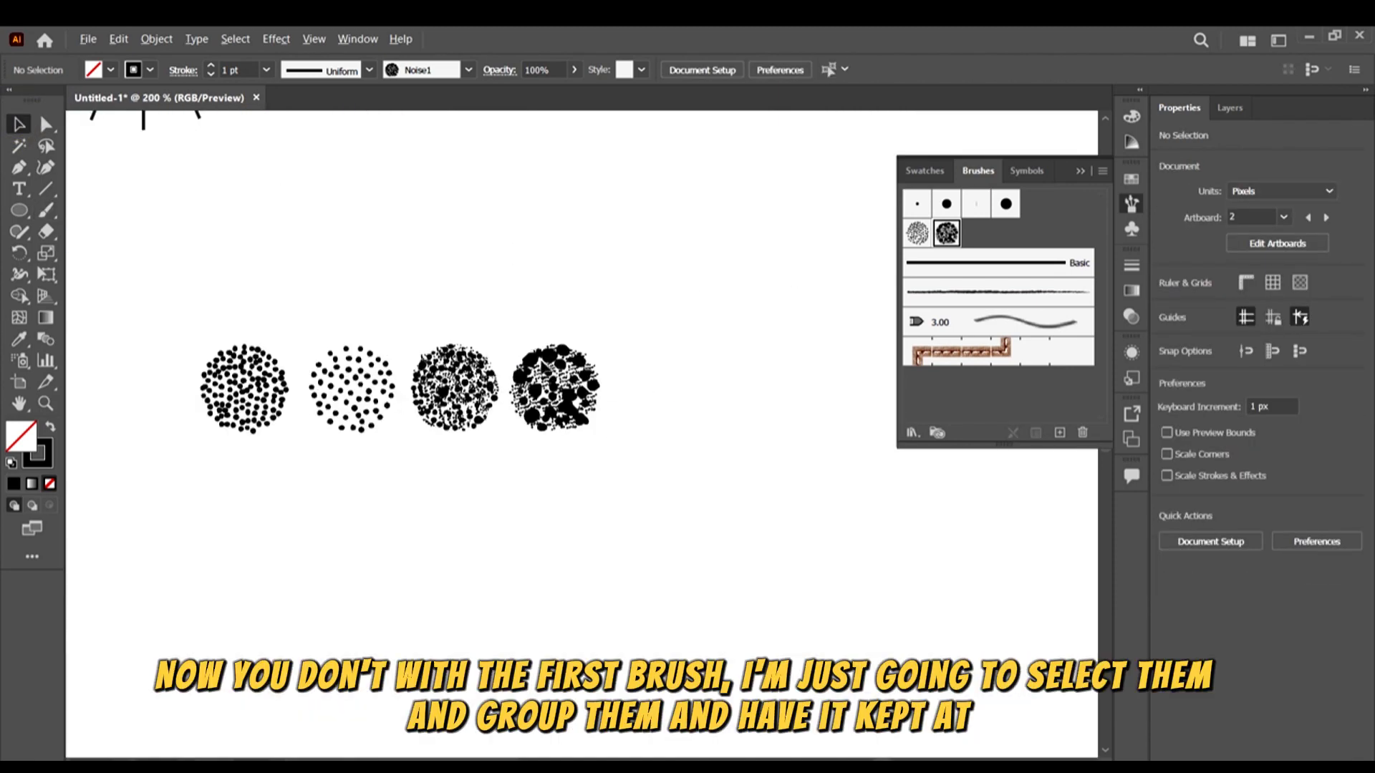
pyautogui.moveTo(506, 283); pyautogui.dragTo(506, 284)
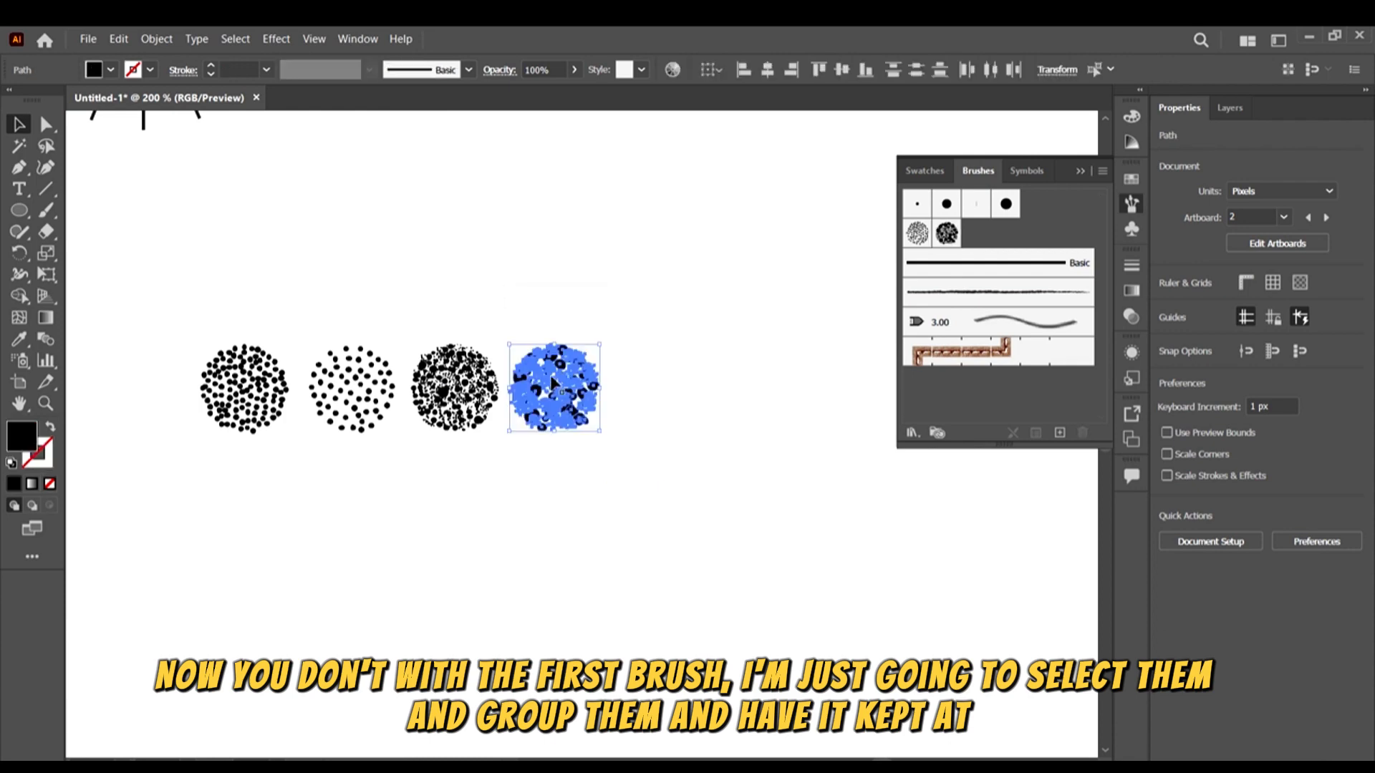
pyautogui.scroll(-3, 551, 381)
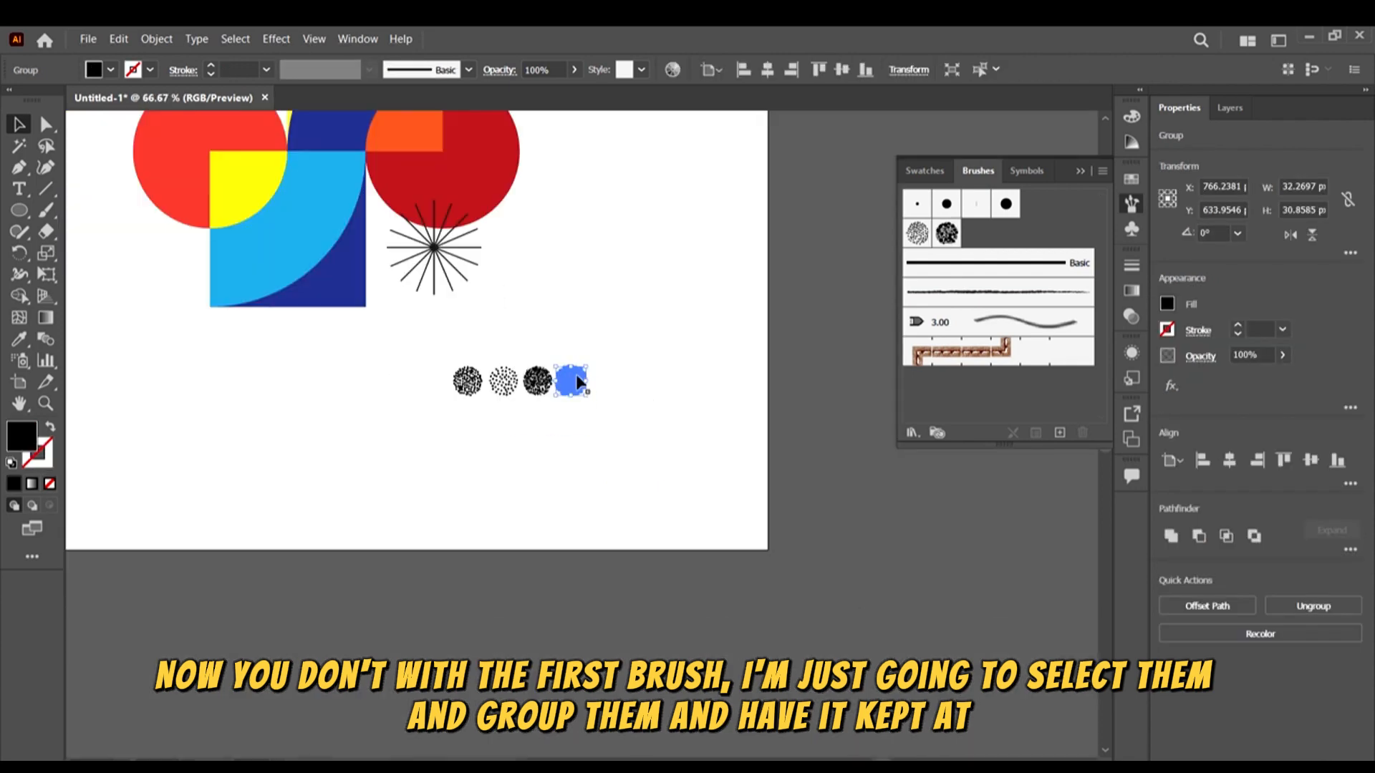
pyautogui.moveTo(570, 380); pyautogui.dragTo(859, 379)
pyautogui.click(927, 516)
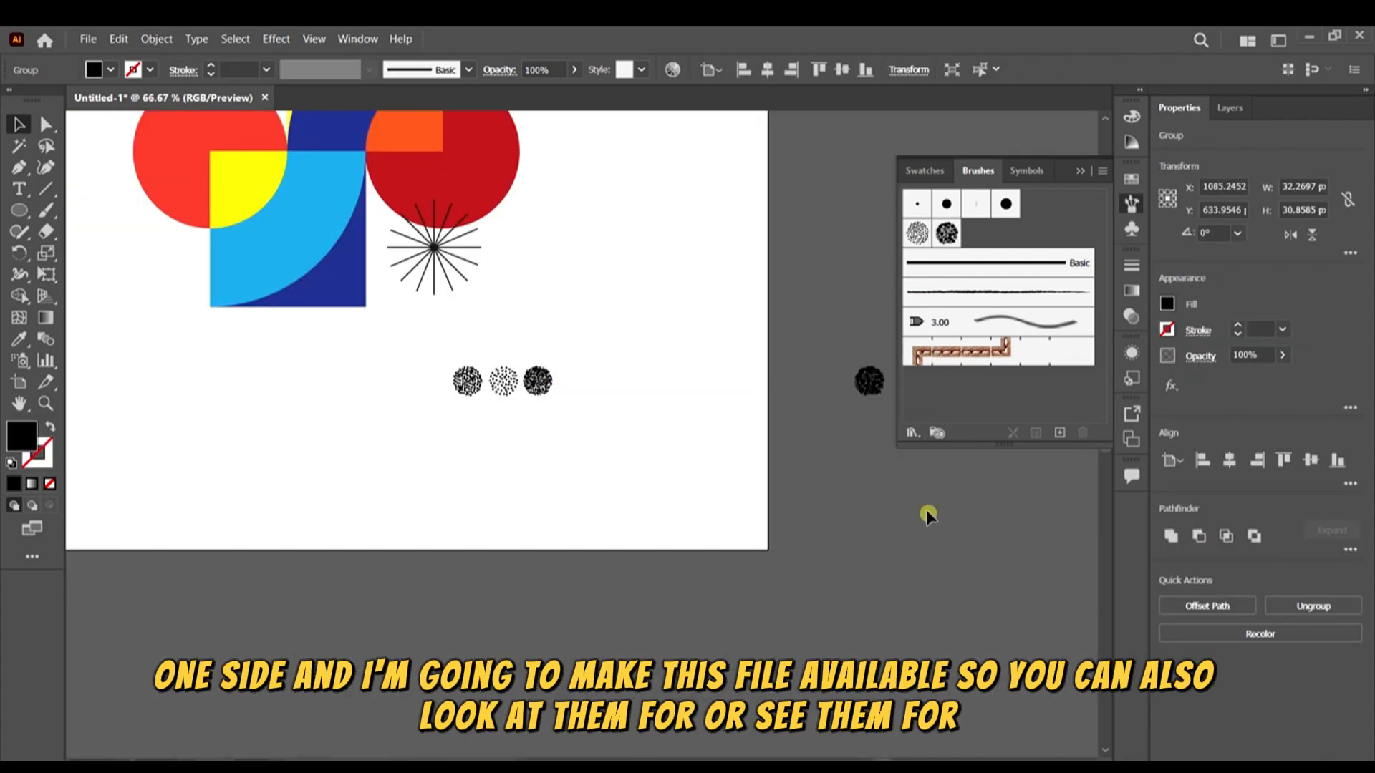
# Examine the set-aside dot texture beside the artboard and its placement relative to the geometric artwork
pyautogui.scroll(4, 335, 301)
pyautogui.scroll(1, 333, 326)
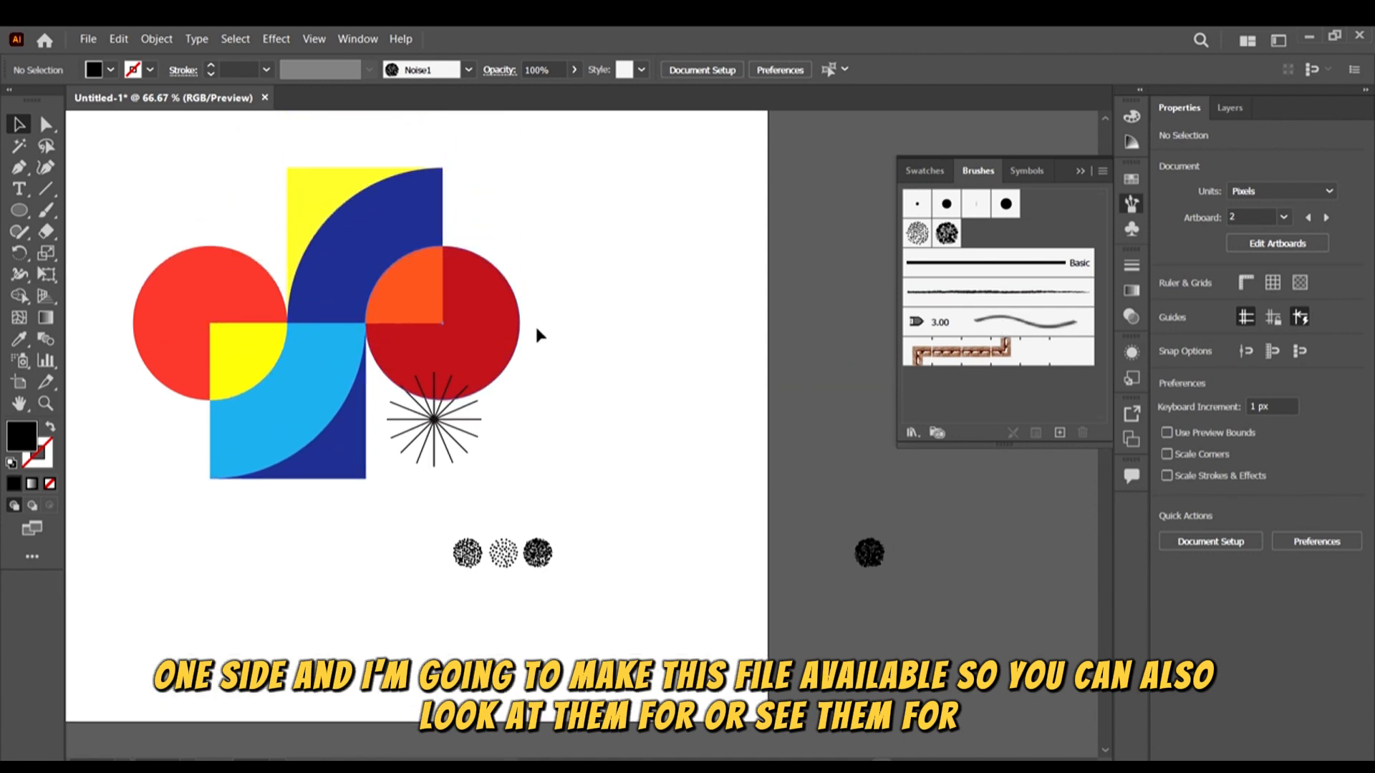
pyautogui.scroll(-2, 706, 430)
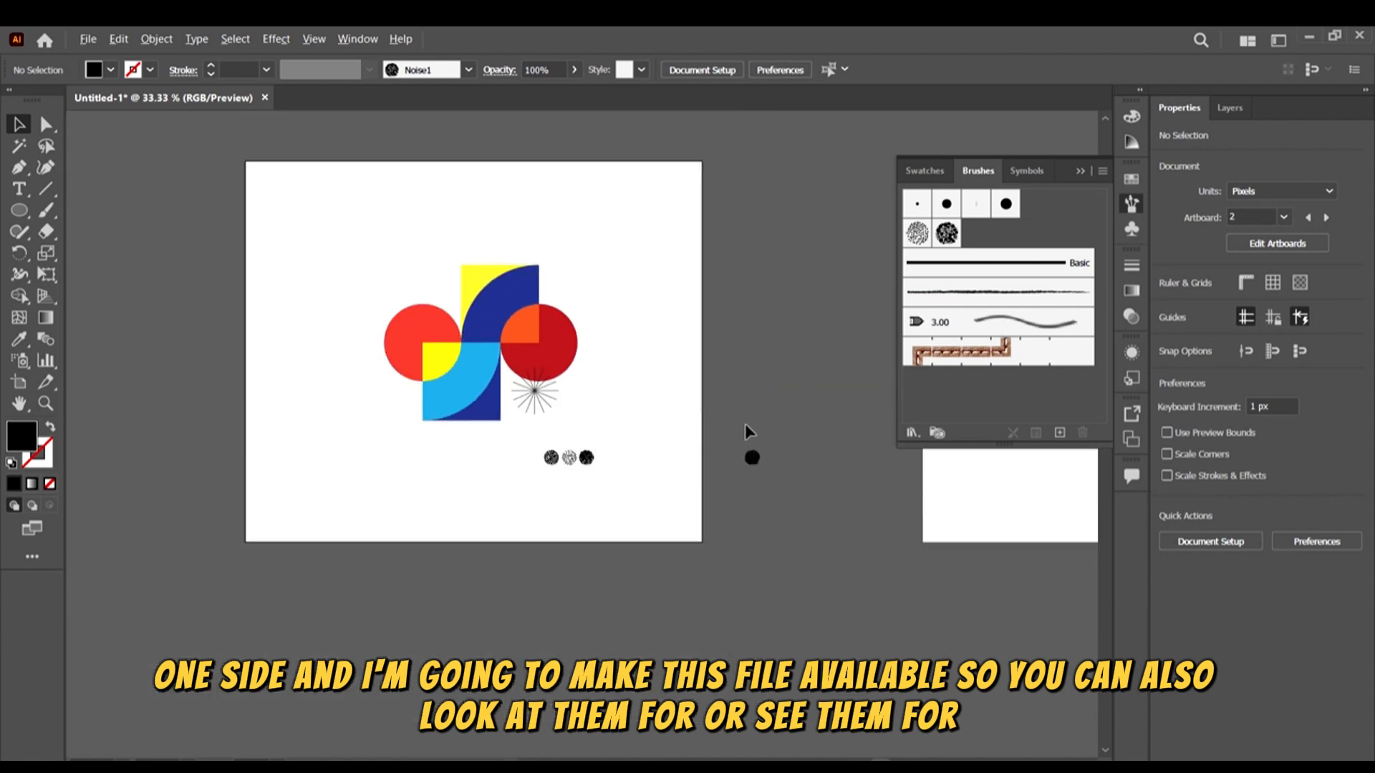
pyautogui.scroll(5, 759, 469)
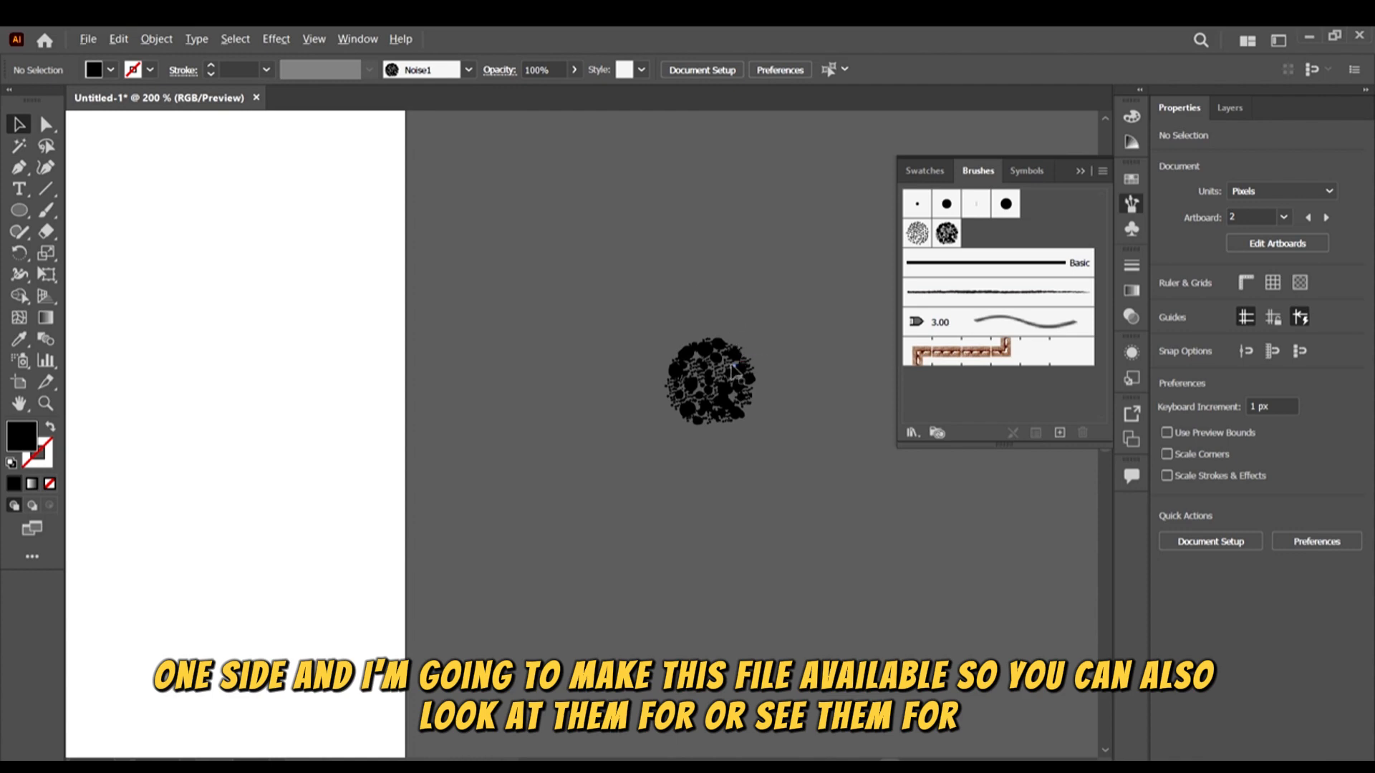
pyautogui.scroll(4, 732, 370)
pyautogui.click(804, 264)
pyautogui.scroll(-5, 823, 430)
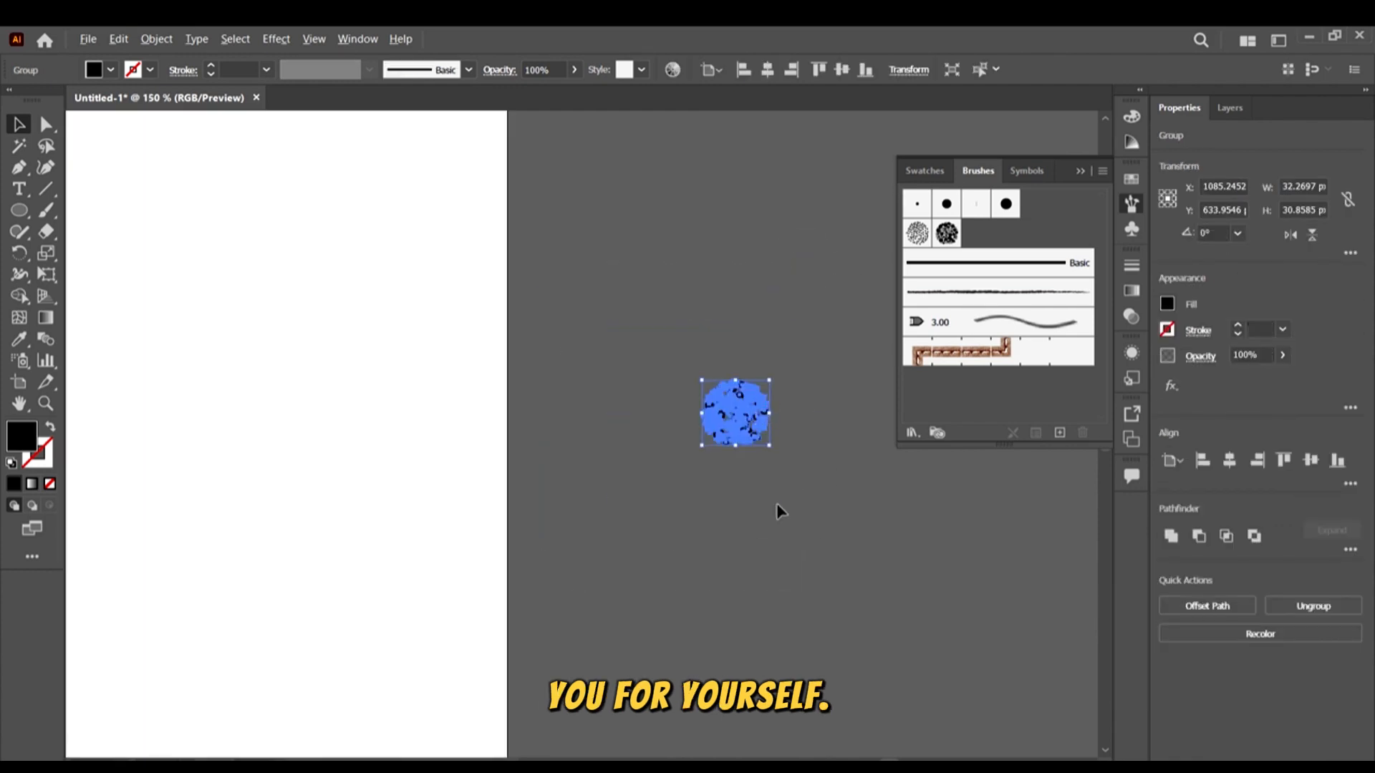
pyautogui.scroll(-3, 781, 511)
pyautogui.click(790, 573)
# Create a scatter brush named Noise2 from the densest of the three dot textures remaining on the artboard
pyautogui.scroll(6, 537, 480)
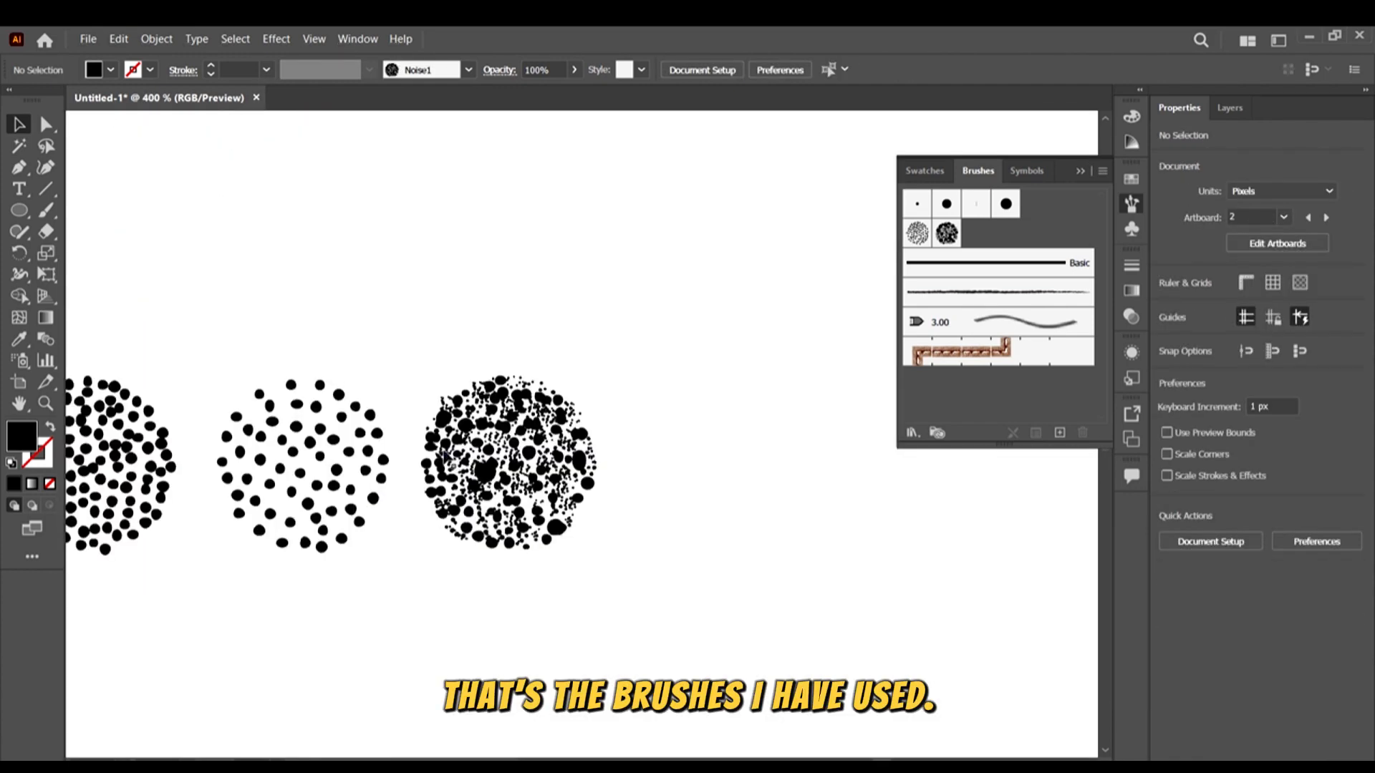
pyautogui.hscroll(-3, 447, 455)
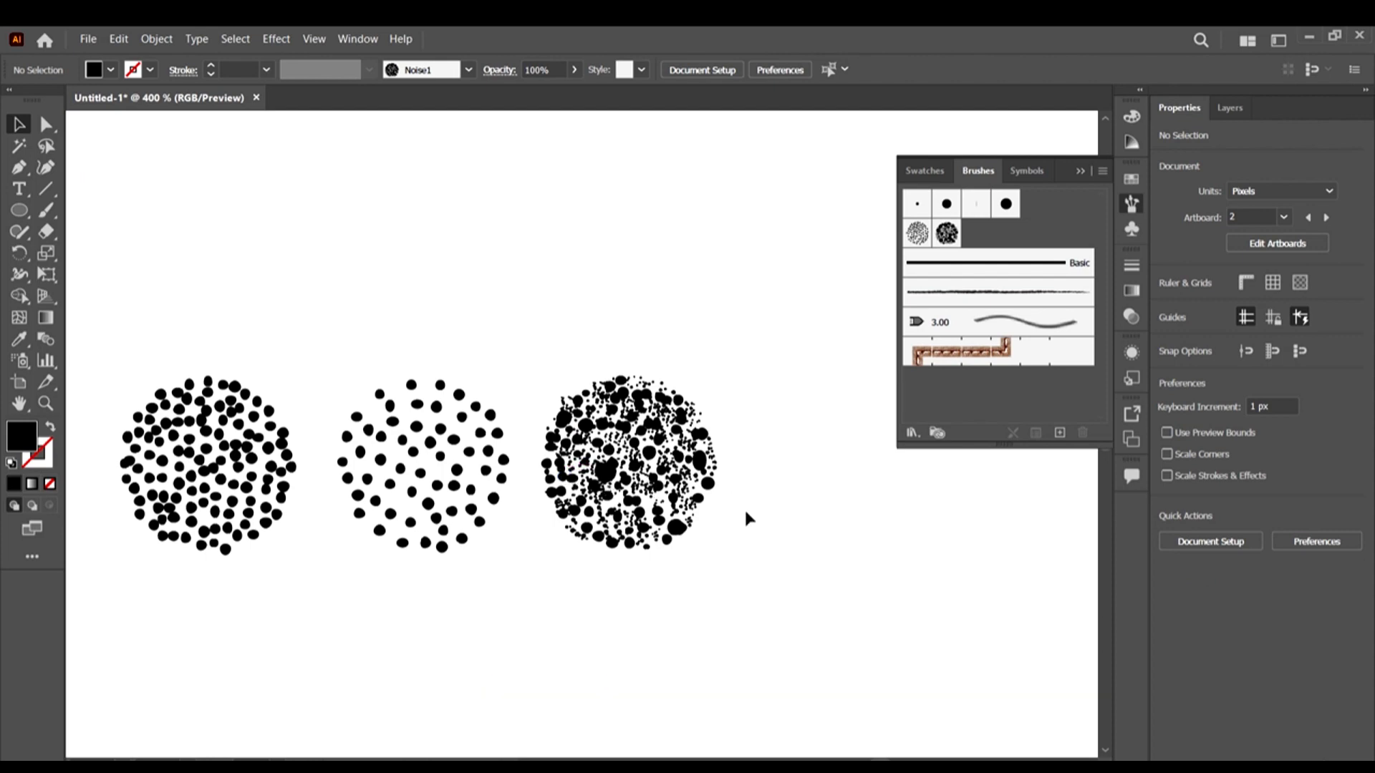
pyautogui.moveTo(724, 589); pyautogui.dragTo(555, 379)
pyautogui.moveTo(527, 328); pyautogui.dragTo(527, 327)
pyautogui.click(1059, 433)
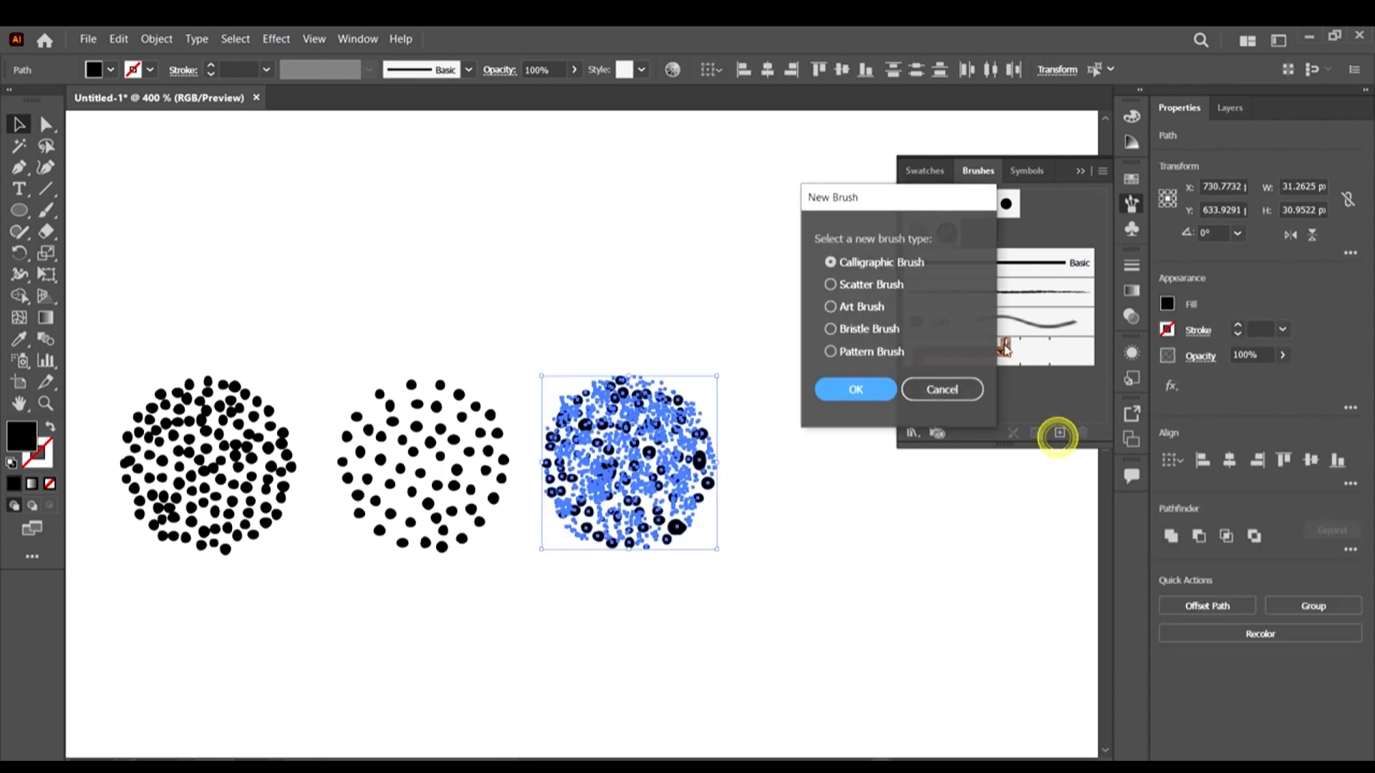
pyautogui.click(877, 284)
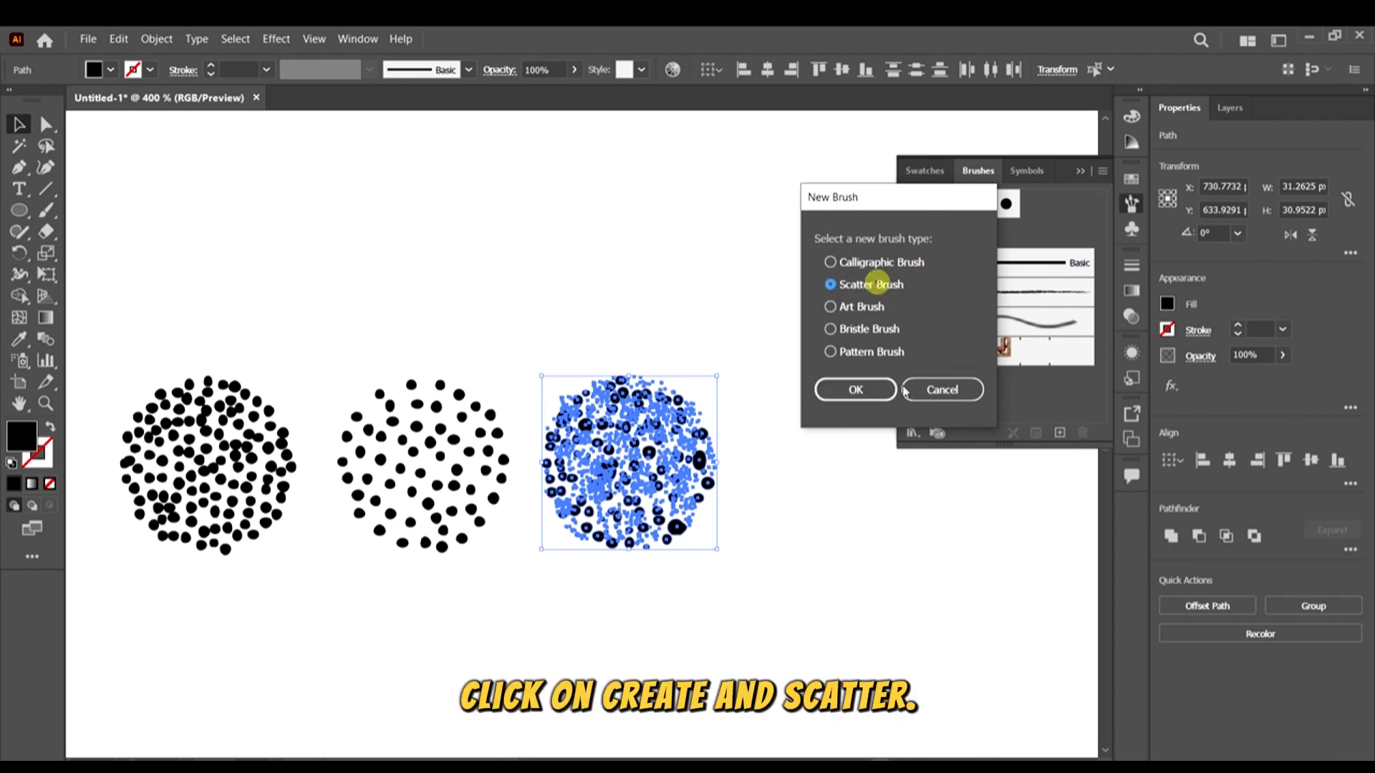
pyautogui.click(852, 389)
pyautogui.write('N')
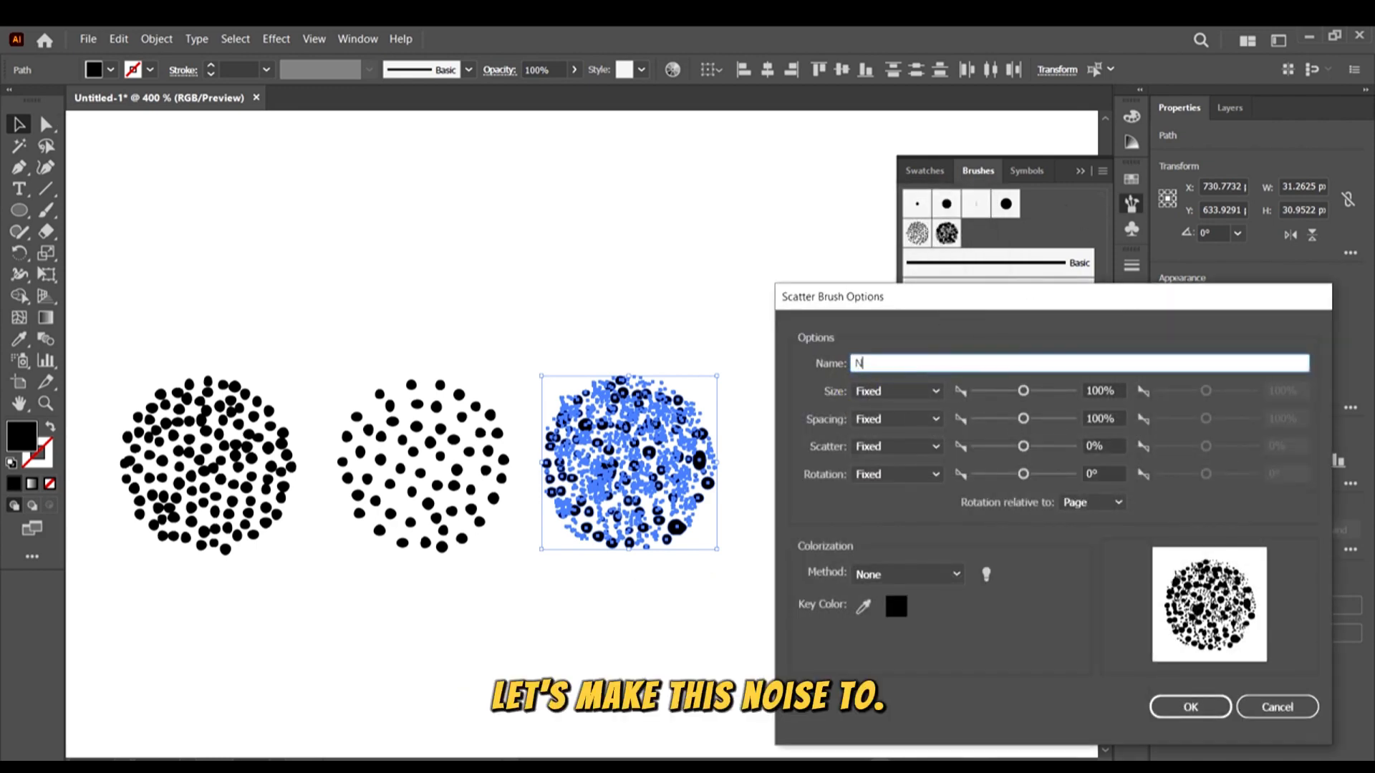
pyautogui.write('oise2')
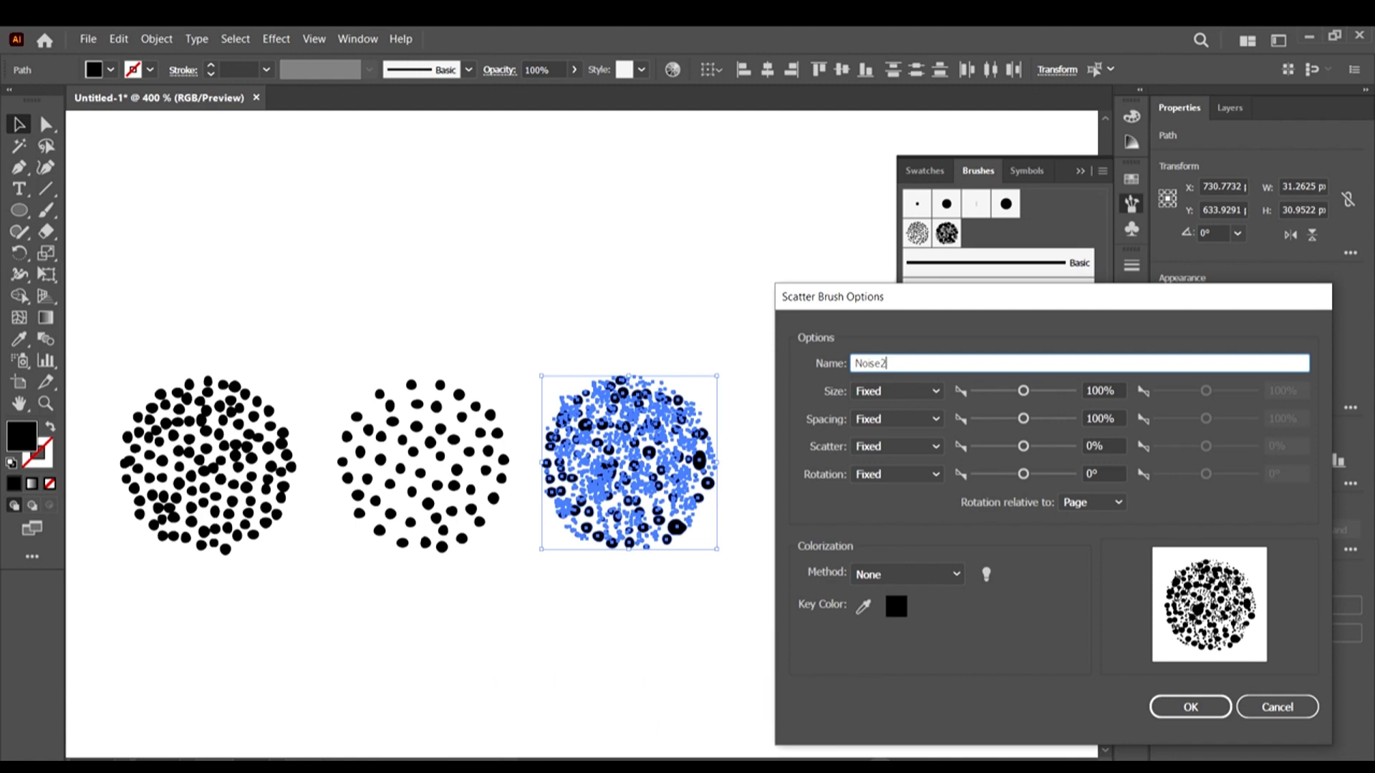
pyautogui.click(1190, 708)
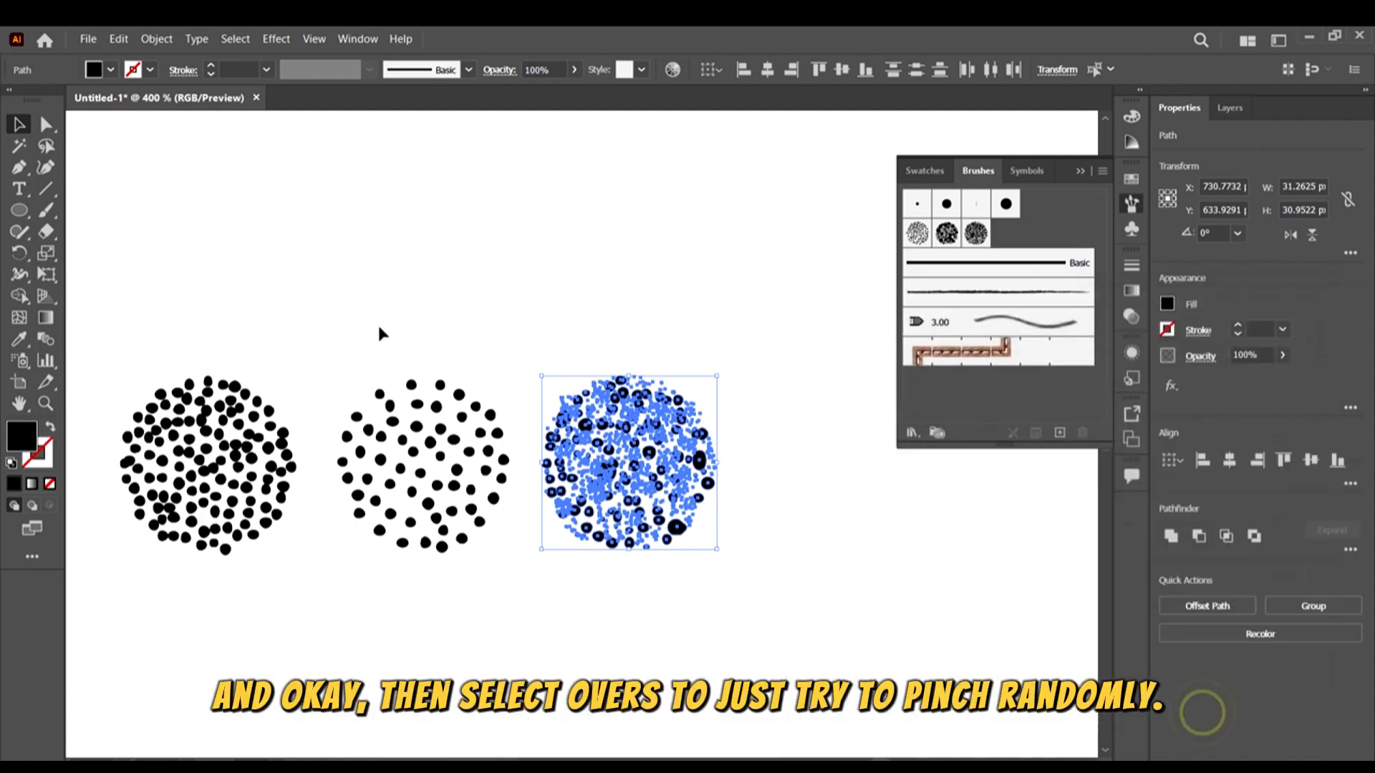
# Paint overlapping test strokes with the Noise2 brush in the empty area beside the three dot textures
pyautogui.scroll(-1, 301, 290)
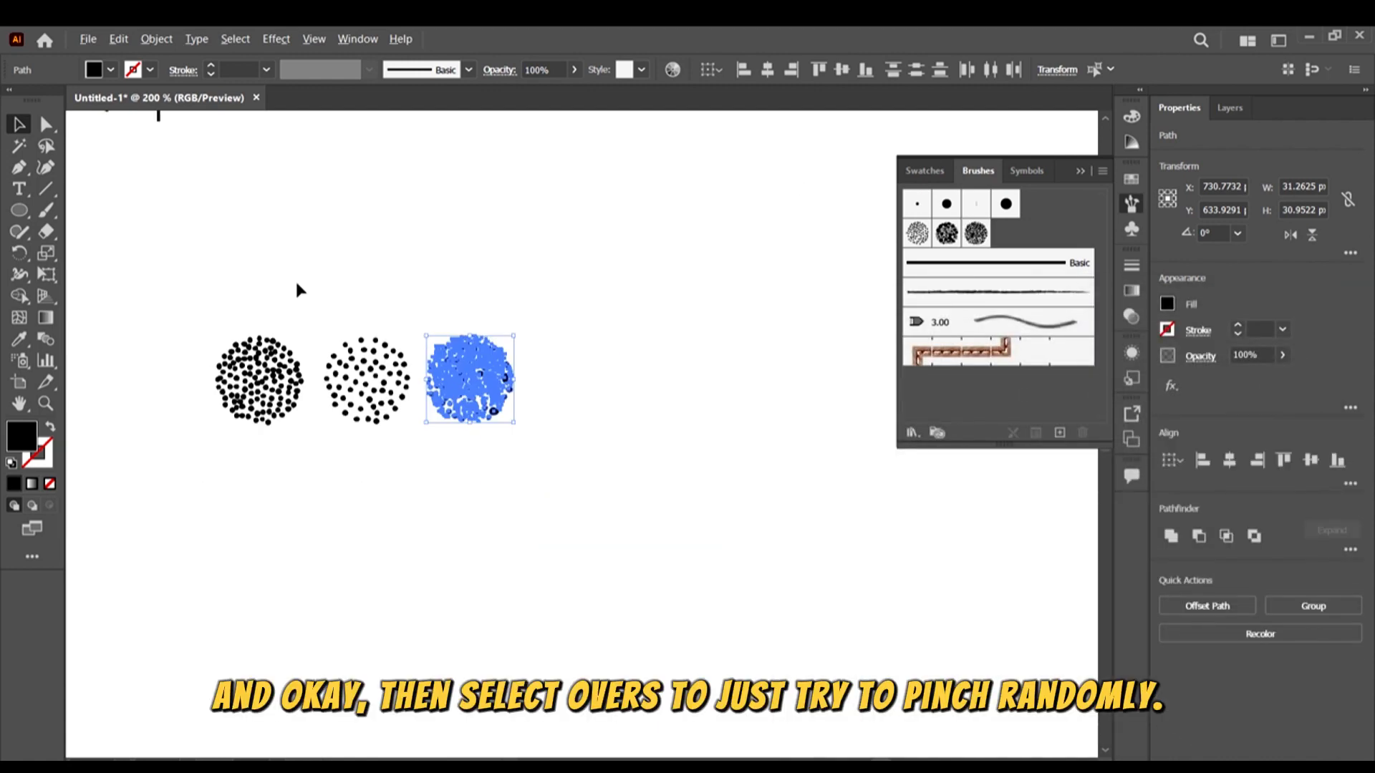
pyautogui.click(46, 210)
pyautogui.hotkey('ctrl', 'shift', 'a')
pyautogui.moveTo(678, 368)
pyautogui.mouseDown()
pyautogui.moveTo(680, 410)
pyautogui.moveTo(733, 411)
pyautogui.moveTo(744, 454)
pyautogui.mouseUp()
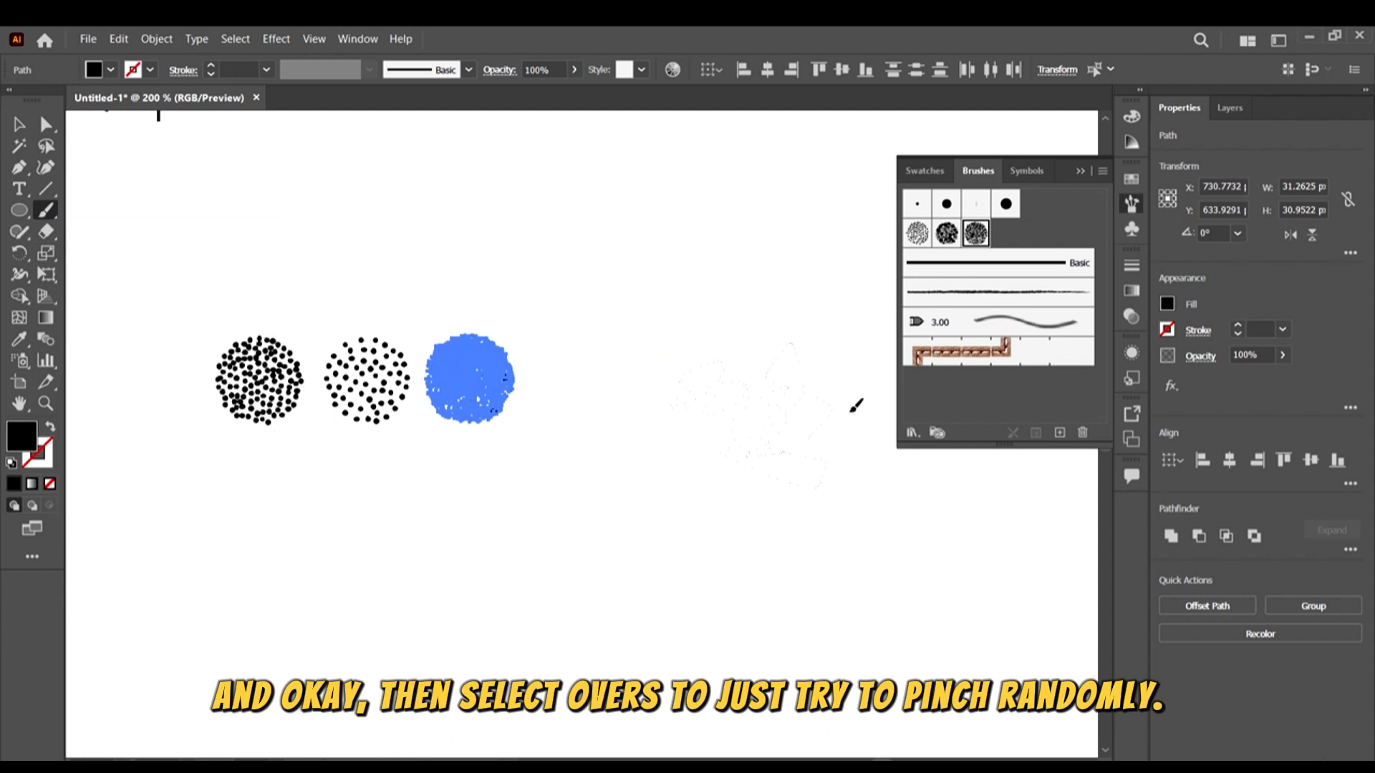
pyautogui.moveTo(857, 406); pyautogui.dragTo(858, 382)
# Set the Noise2 brush's size, spacing, scatter and rotation to Random in its scatter brush options
pyautogui.click(19, 124)
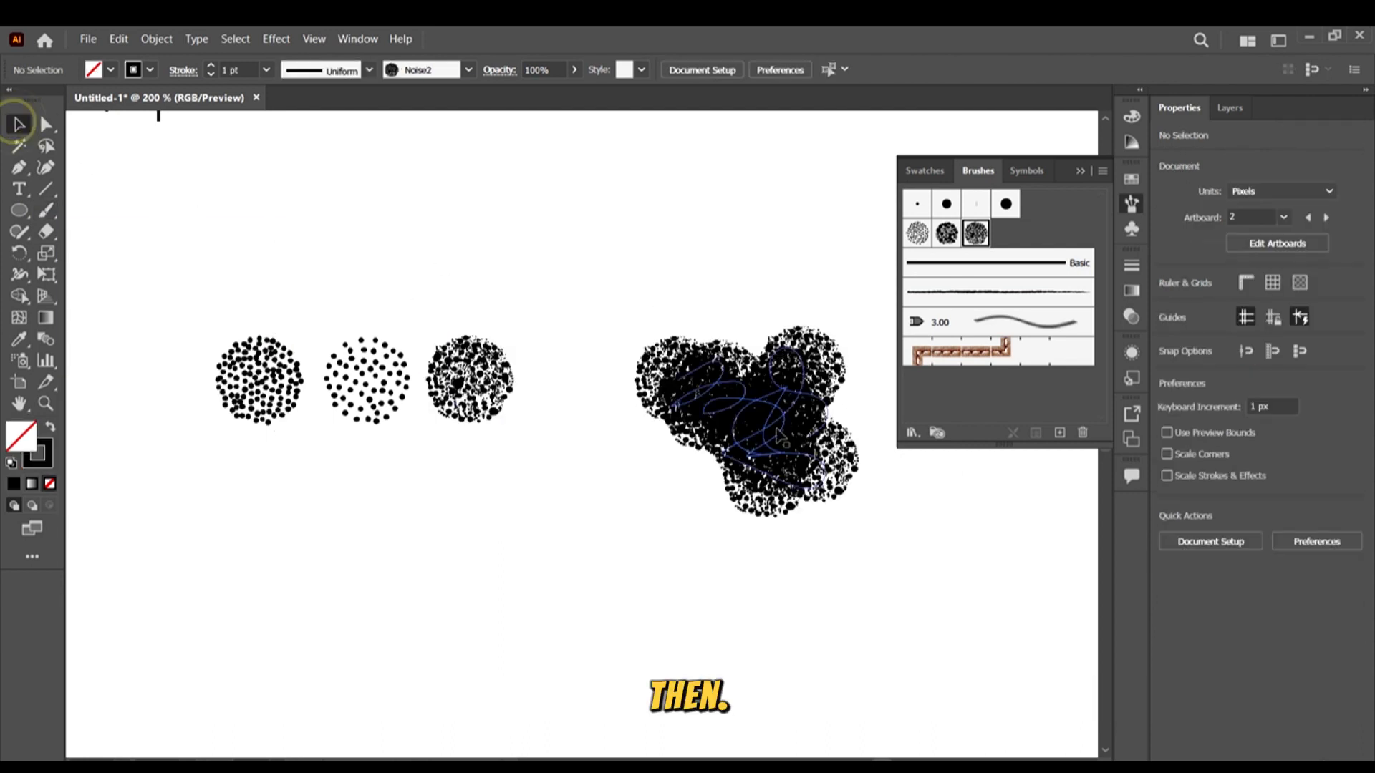
pyautogui.hscroll(2, 869, 366)
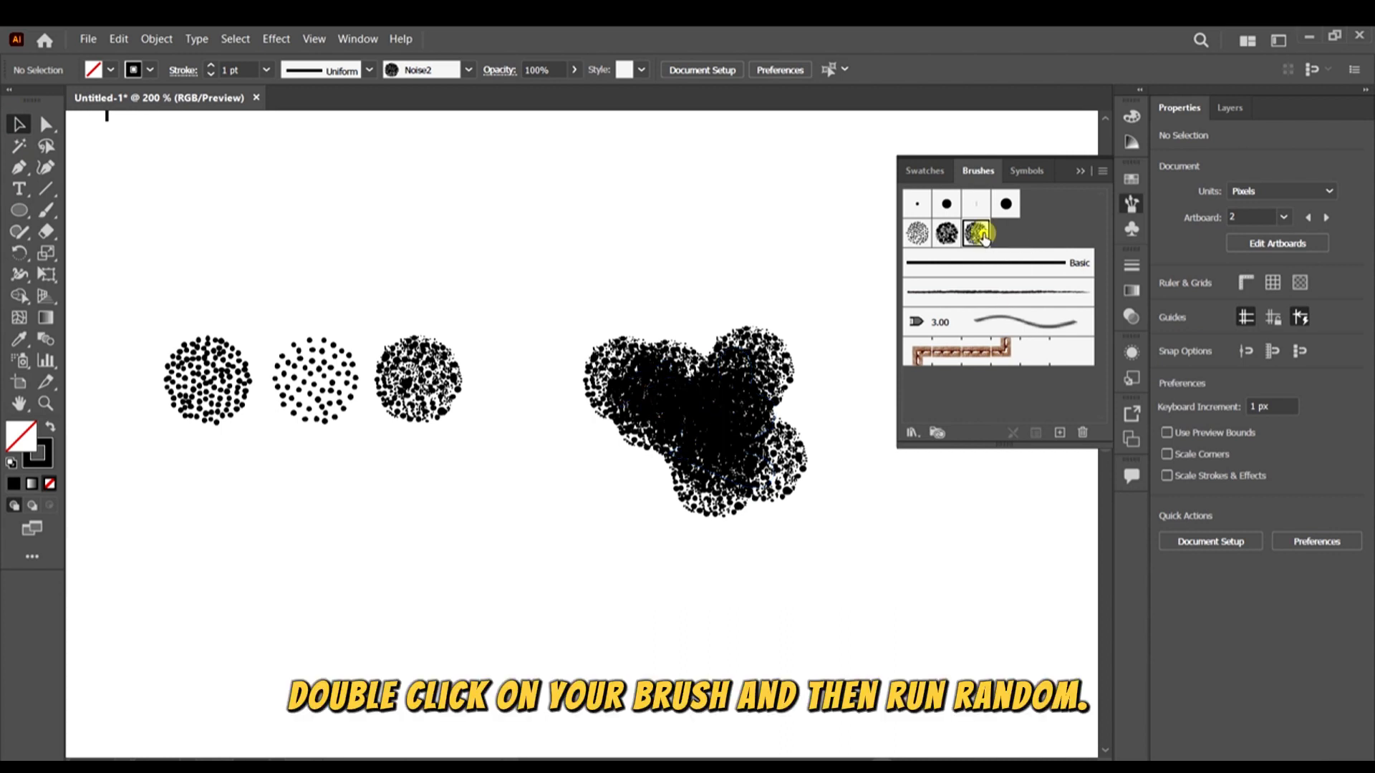
pyautogui.doubleClick(977, 233)
pyautogui.moveTo(981, 308); pyautogui.dragTo(1093, 170)
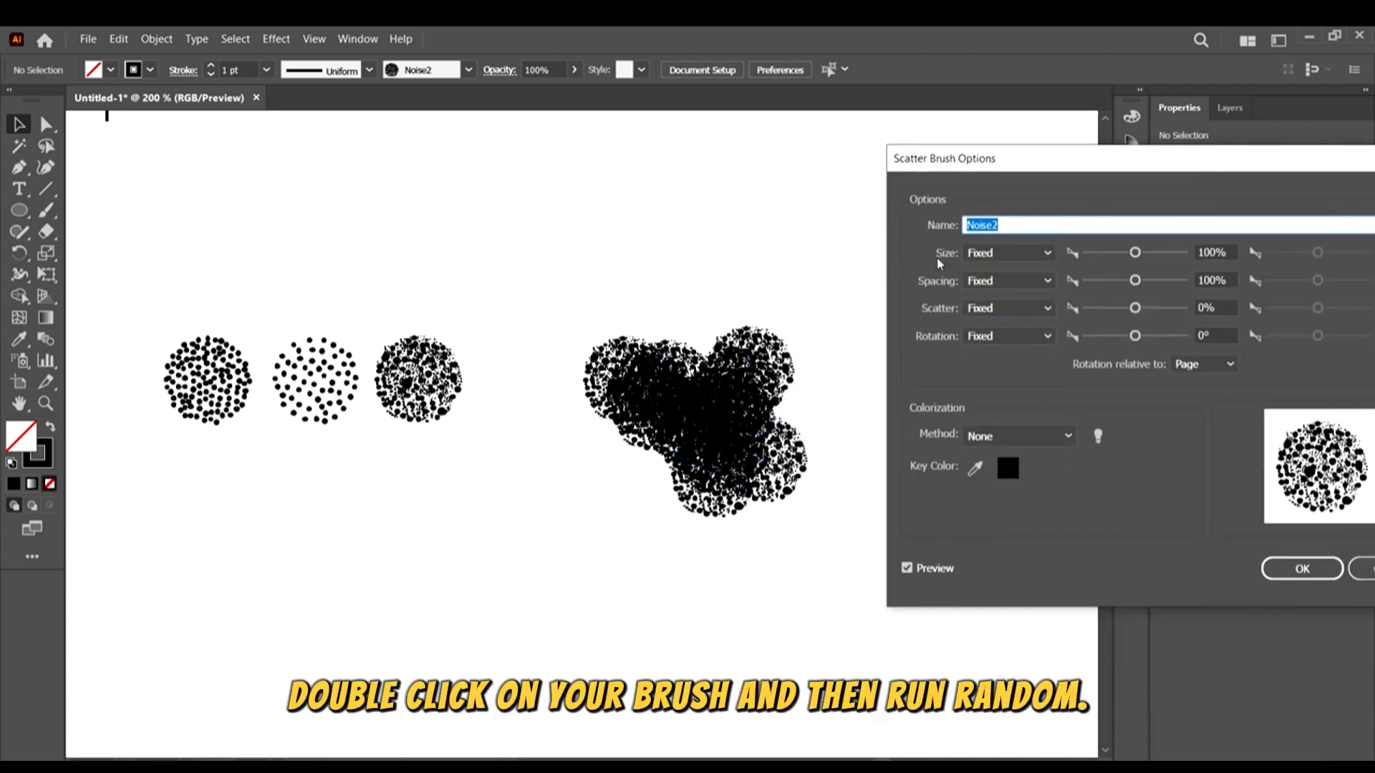
pyautogui.click(1008, 252)
pyautogui.click(1017, 297)
pyautogui.click(1003, 280)
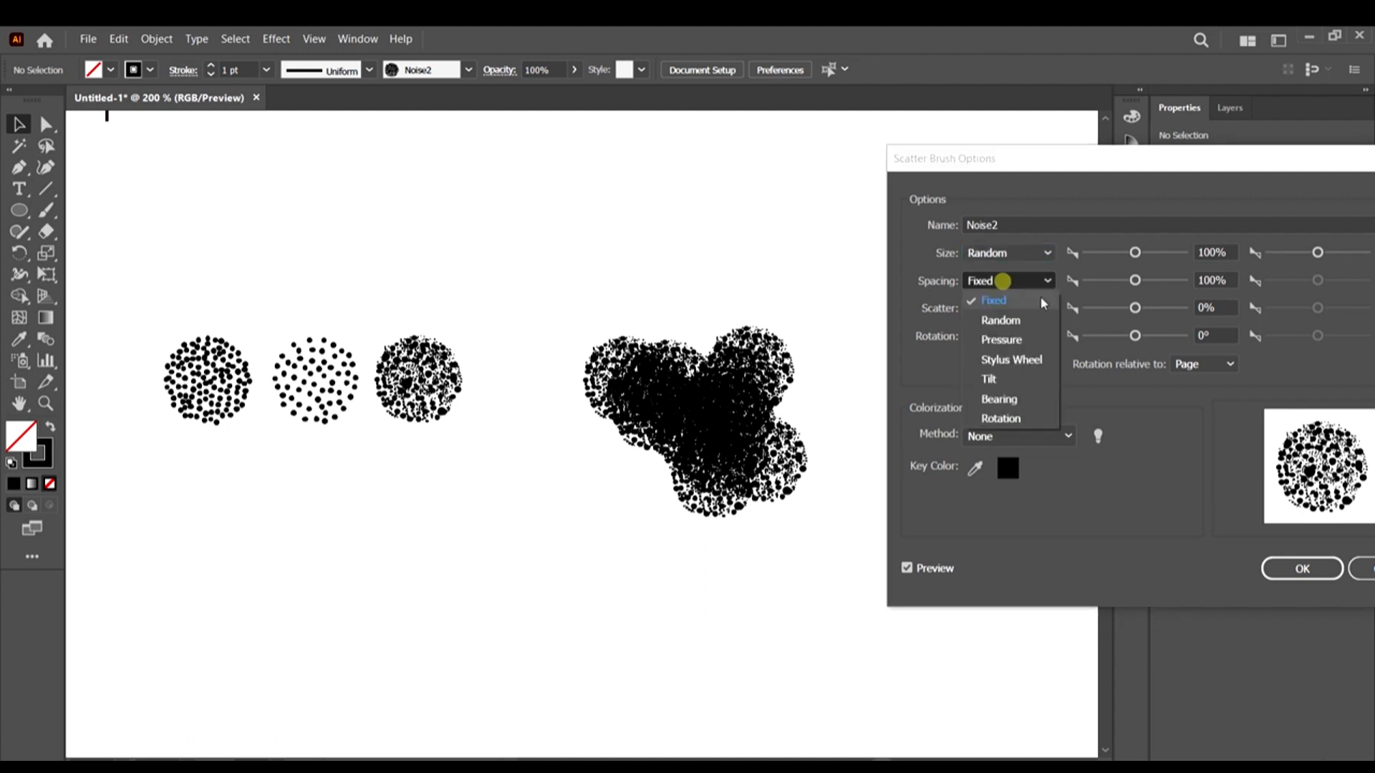
pyautogui.click(1022, 319)
pyautogui.click(1011, 310)
pyautogui.click(1013, 346)
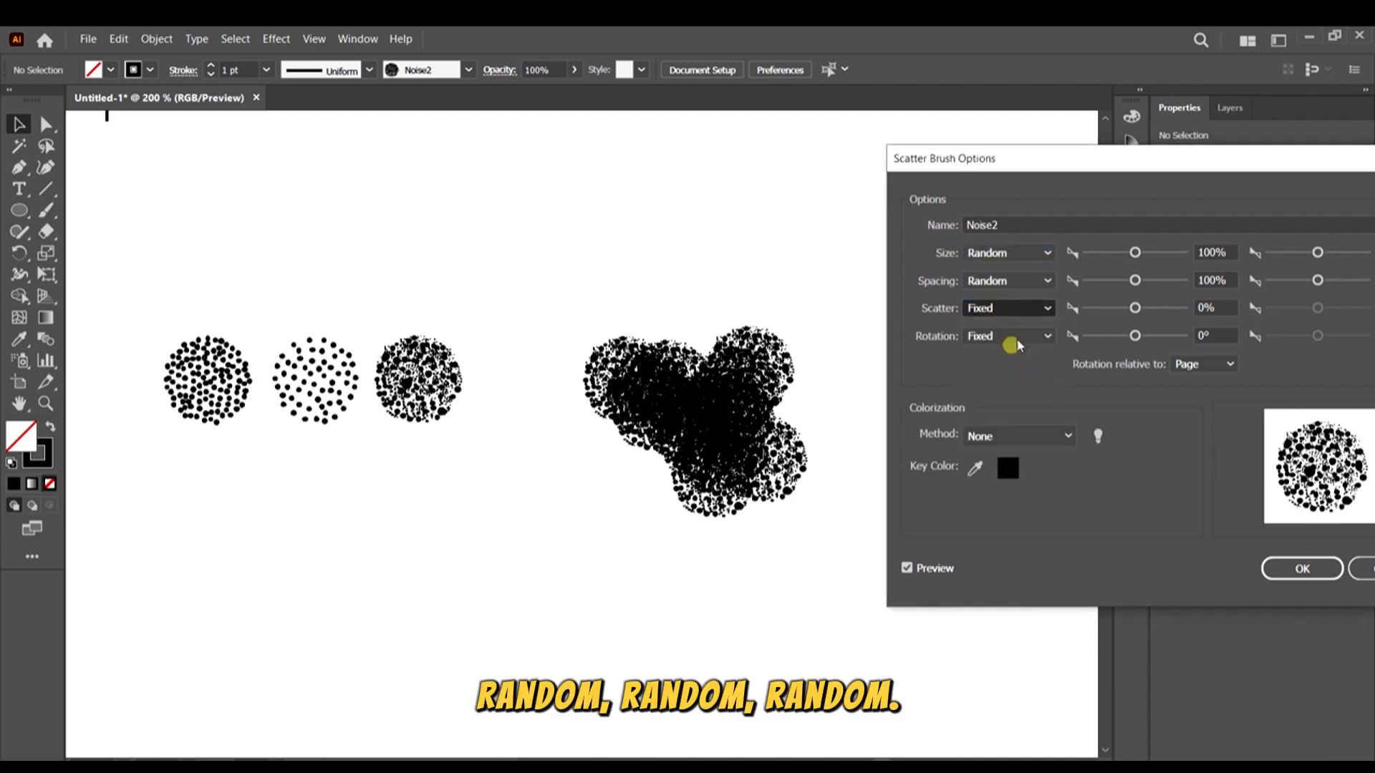
pyautogui.click(1017, 336)
pyautogui.click(1022, 378)
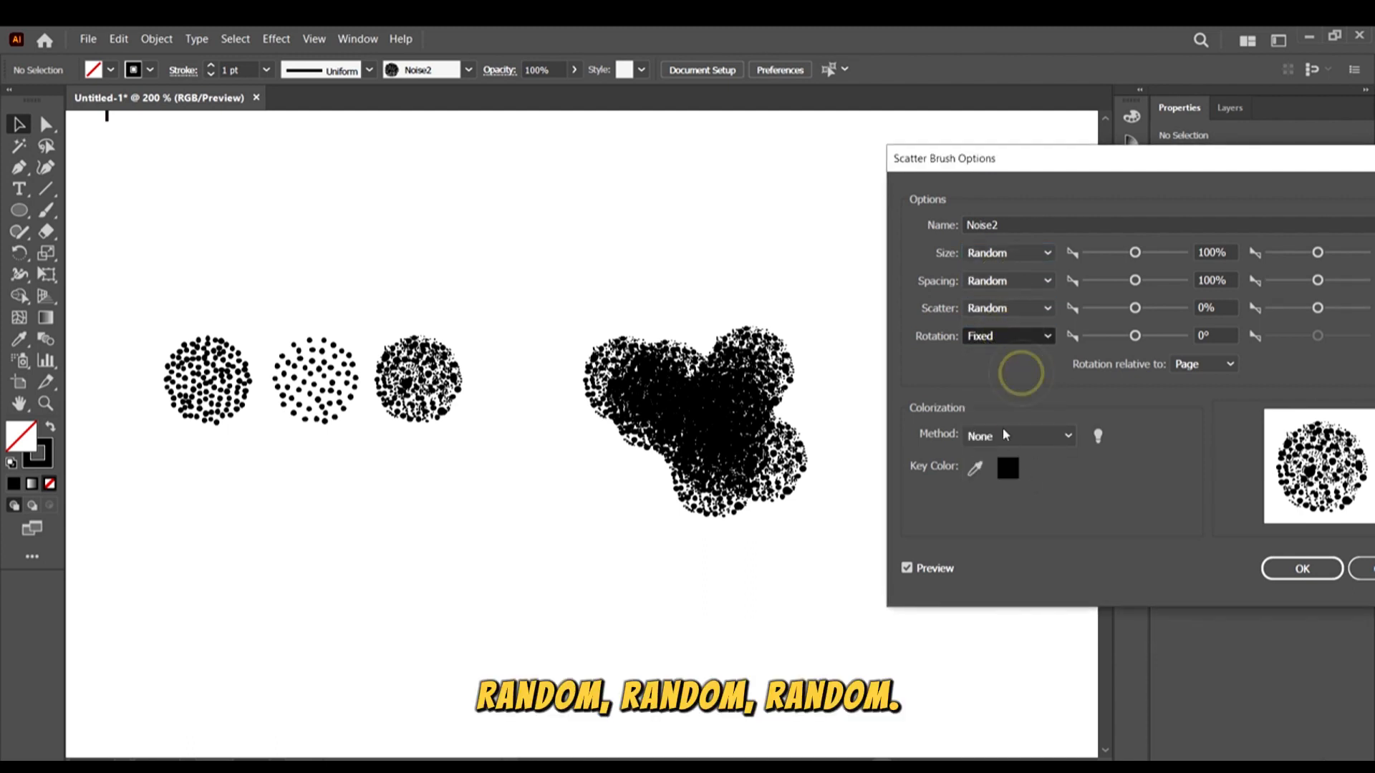
# Set Noise2's colorization method to Tints and its first size, spacing, scatter and rotation values to 86%, 60%, 12% and -75°
pyautogui.click(1003, 434)
pyautogui.click(1010, 474)
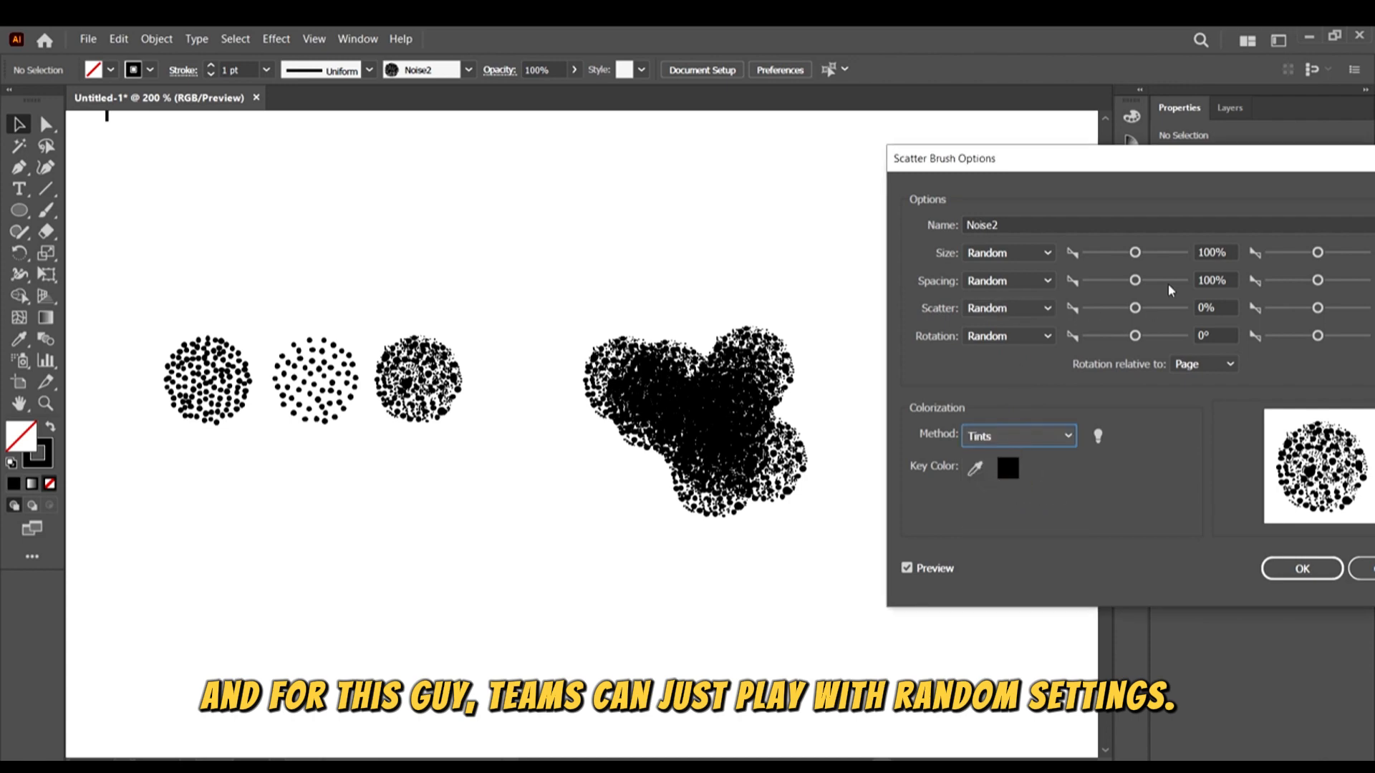
pyautogui.moveTo(1135, 253)
pyautogui.mouseDown()
pyautogui.moveTo(1117, 254)
pyautogui.moveTo(1130, 284)
pyautogui.moveTo(1116, 282)
pyautogui.moveTo(1126, 309)
pyautogui.moveTo(1148, 312)
pyautogui.moveTo(1121, 339)
pyautogui.mouseUp()
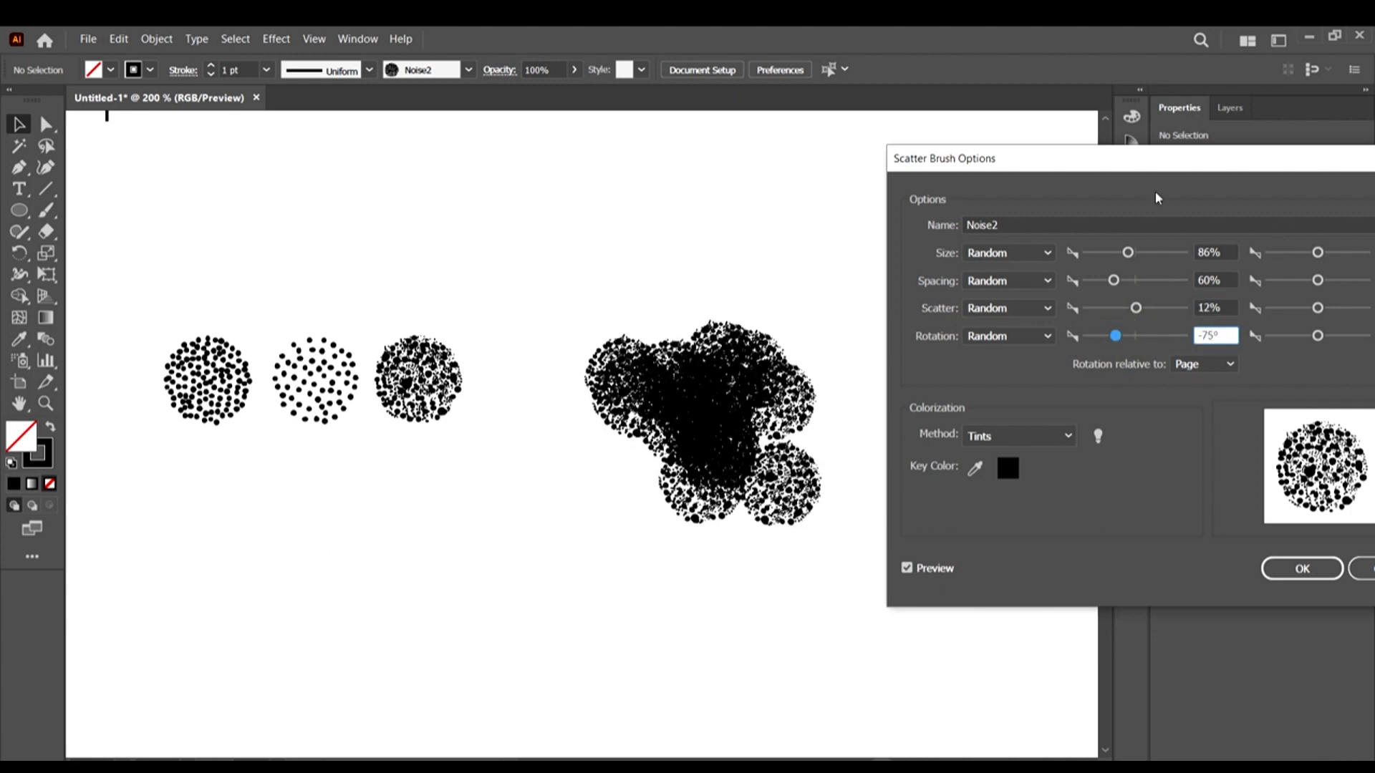
# Set the Noise2 brush's first size value to 96% and its second size value to 66%
pyautogui.moveTo(1155, 161); pyautogui.dragTo(1101, 124)
pyautogui.moveTo(1257, 217); pyautogui.dragTo(1245, 218)
pyautogui.click(1097, 217)
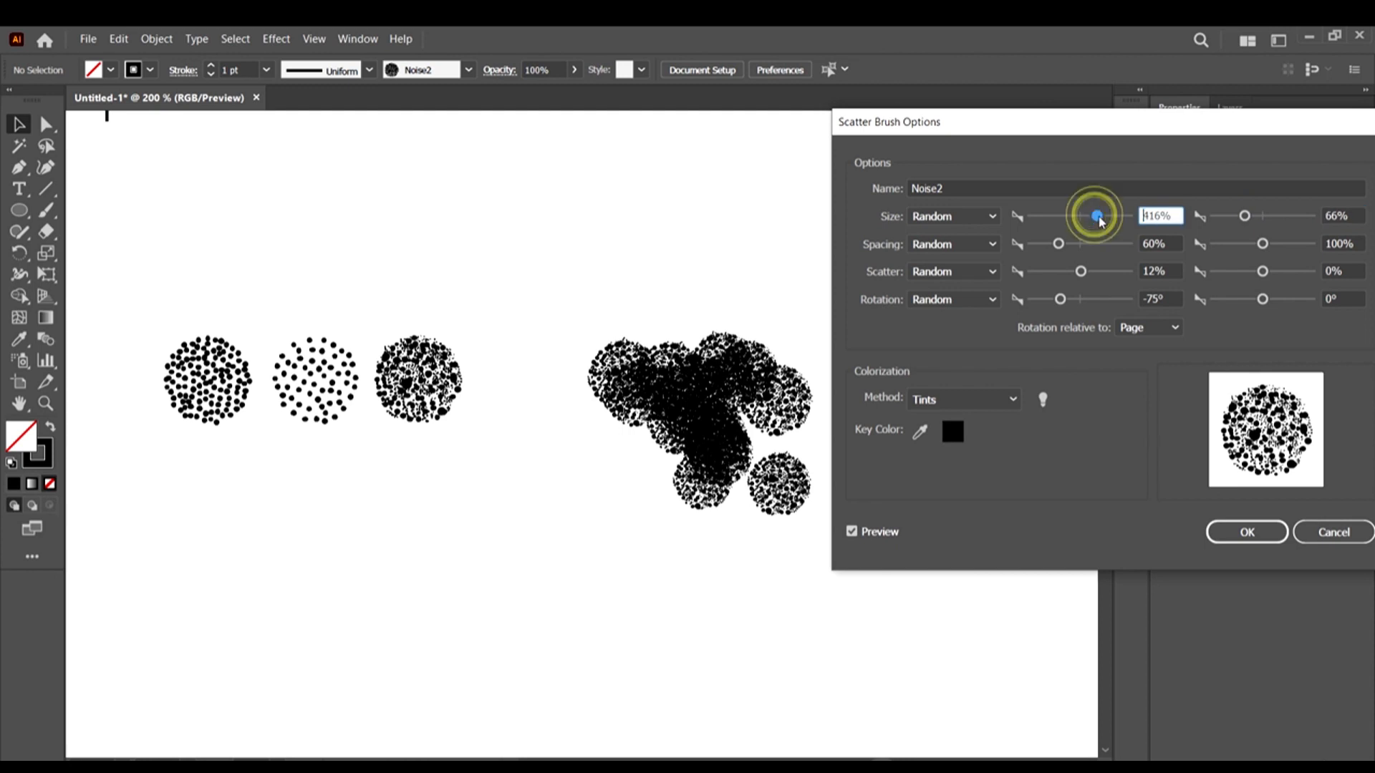
pyautogui.moveTo(1092, 220); pyautogui.dragTo(1082, 219)
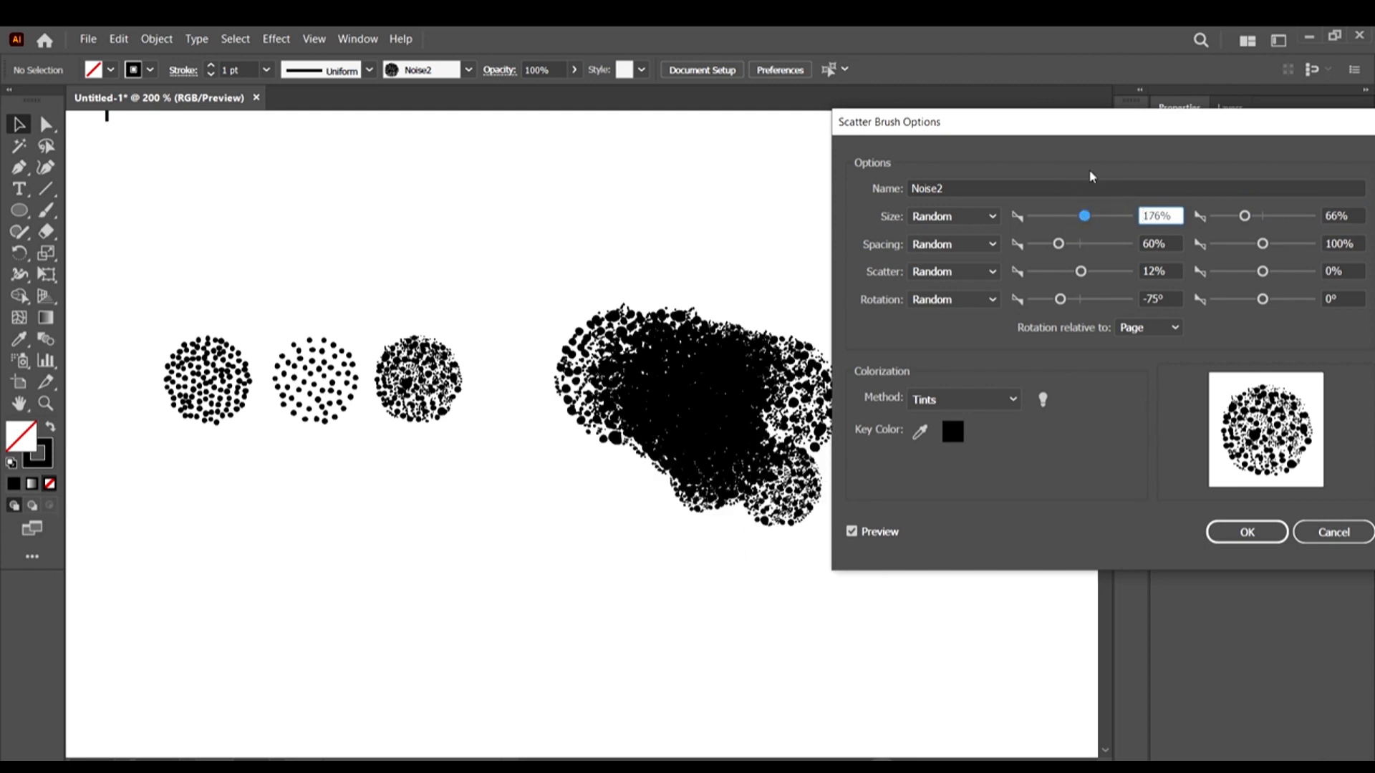
pyautogui.moveTo(1076, 132)
pyautogui.mouseDown()
pyautogui.moveTo(1348, 134)
pyautogui.moveTo(1166, 123)
pyautogui.mouseUp()
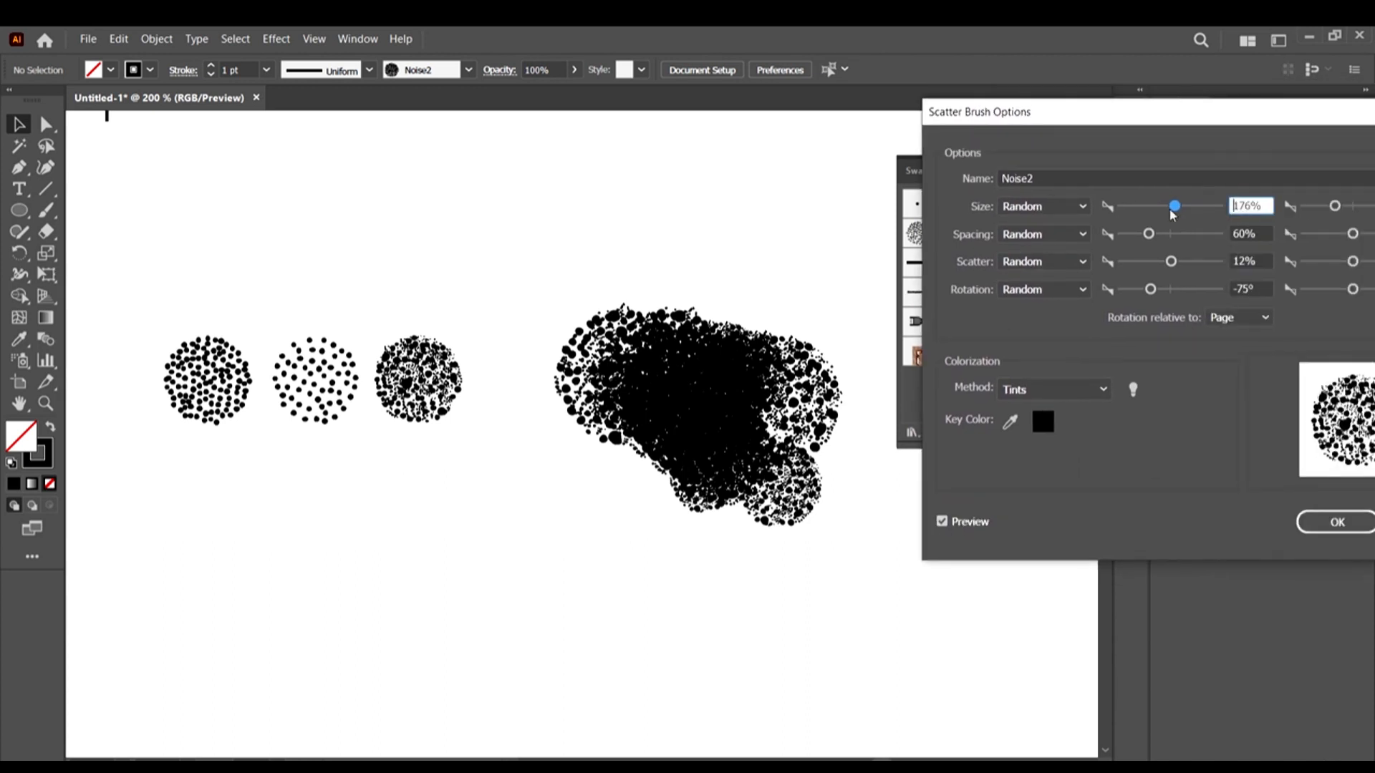
pyautogui.moveTo(1165, 208); pyautogui.dragTo(1160, 207)
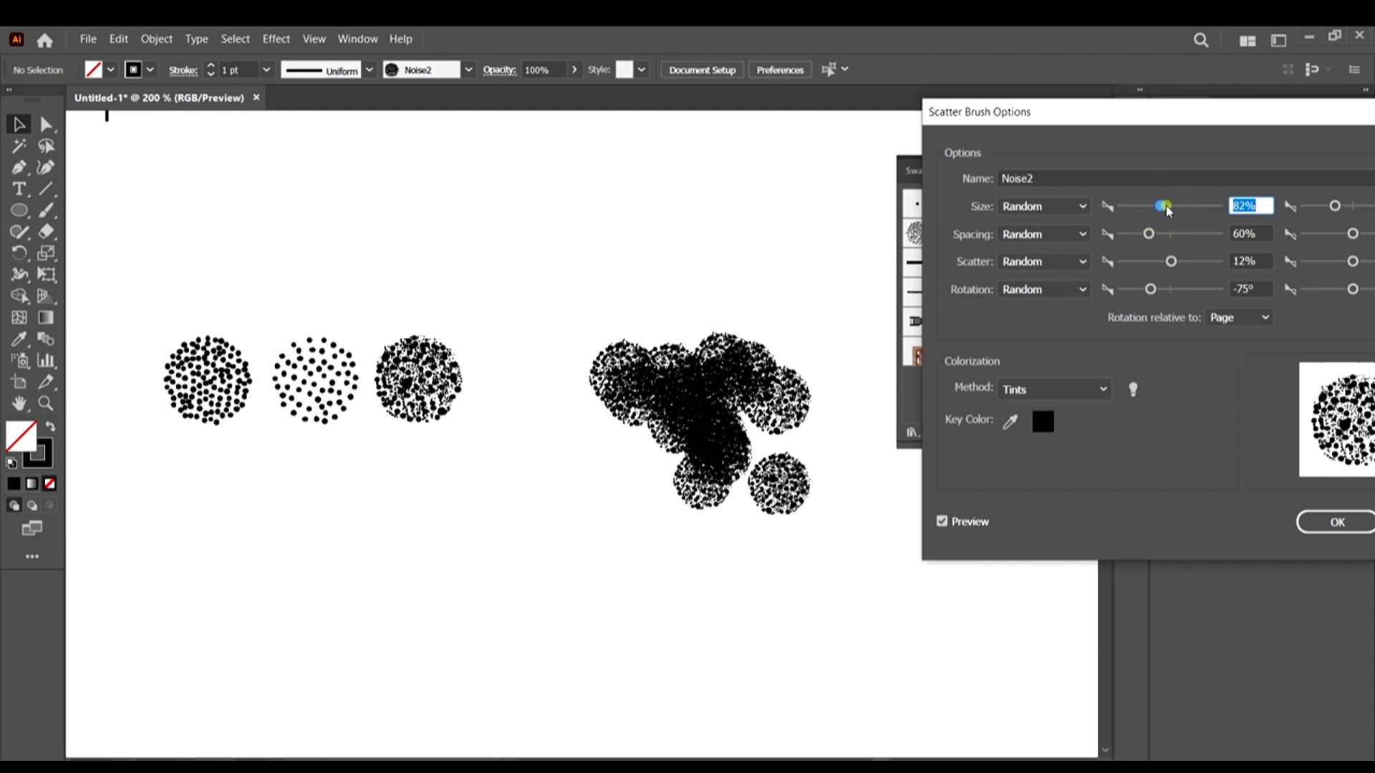
pyautogui.moveTo(1273, 114); pyautogui.dragTo(1240, 131)
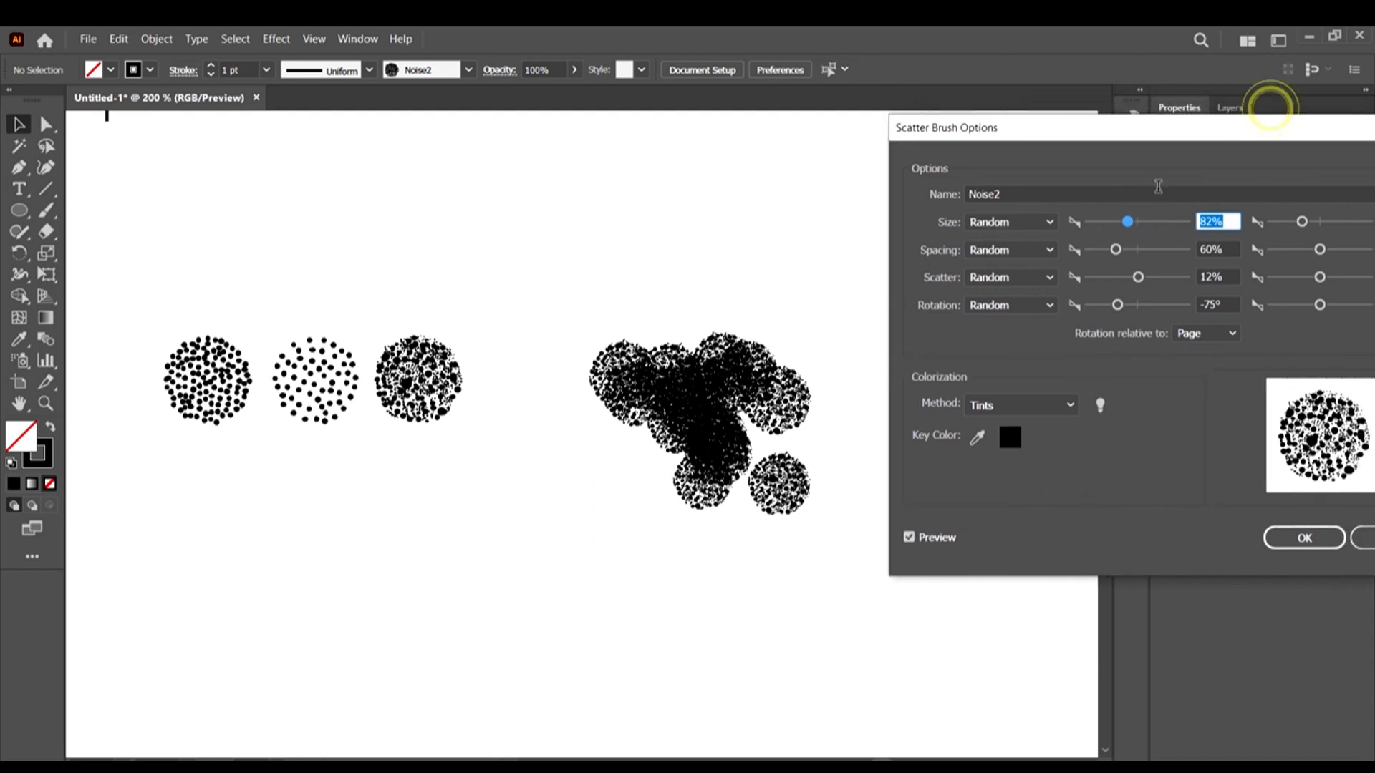
pyautogui.moveTo(1132, 228); pyautogui.dragTo(1137, 224)
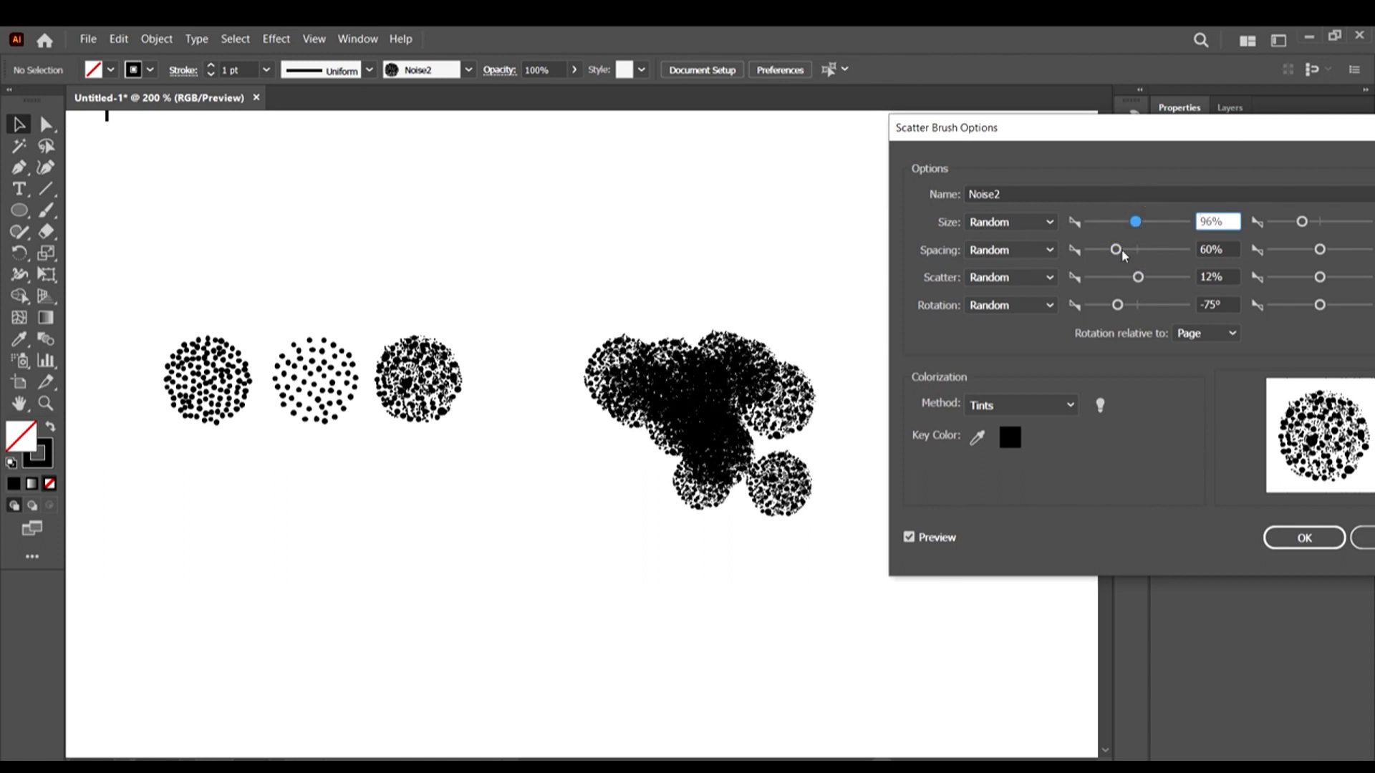
# Set Noise2's first spacing value to 45%, its first scatter value to -4% and its second scatter value to 59%
pyautogui.moveTo(1115, 250)
pyautogui.mouseDown()
pyautogui.moveTo(1096, 250)
pyautogui.moveTo(1153, 255)
pyautogui.moveTo(1117, 252)
pyautogui.mouseUp()
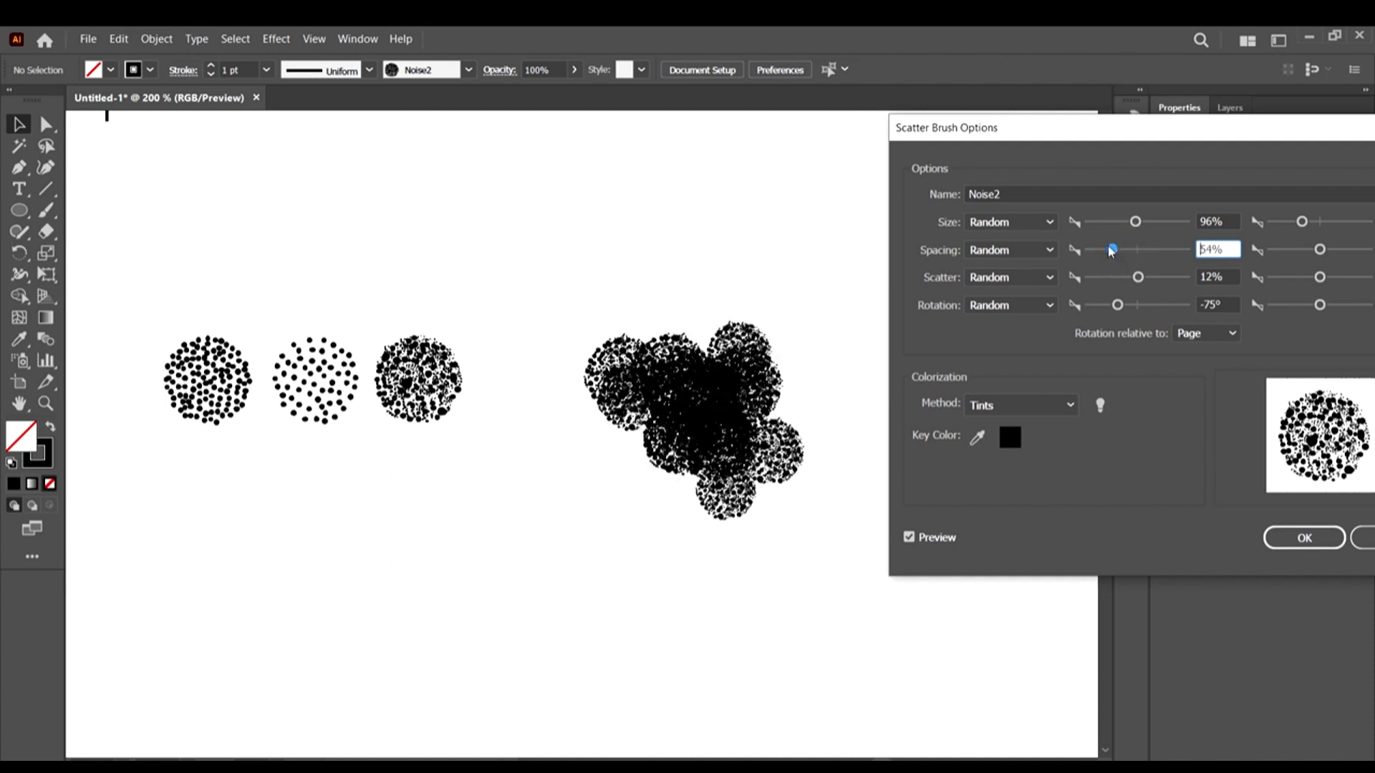
pyautogui.moveTo(1111, 251); pyautogui.dragTo(1107, 249)
pyautogui.click(1133, 279)
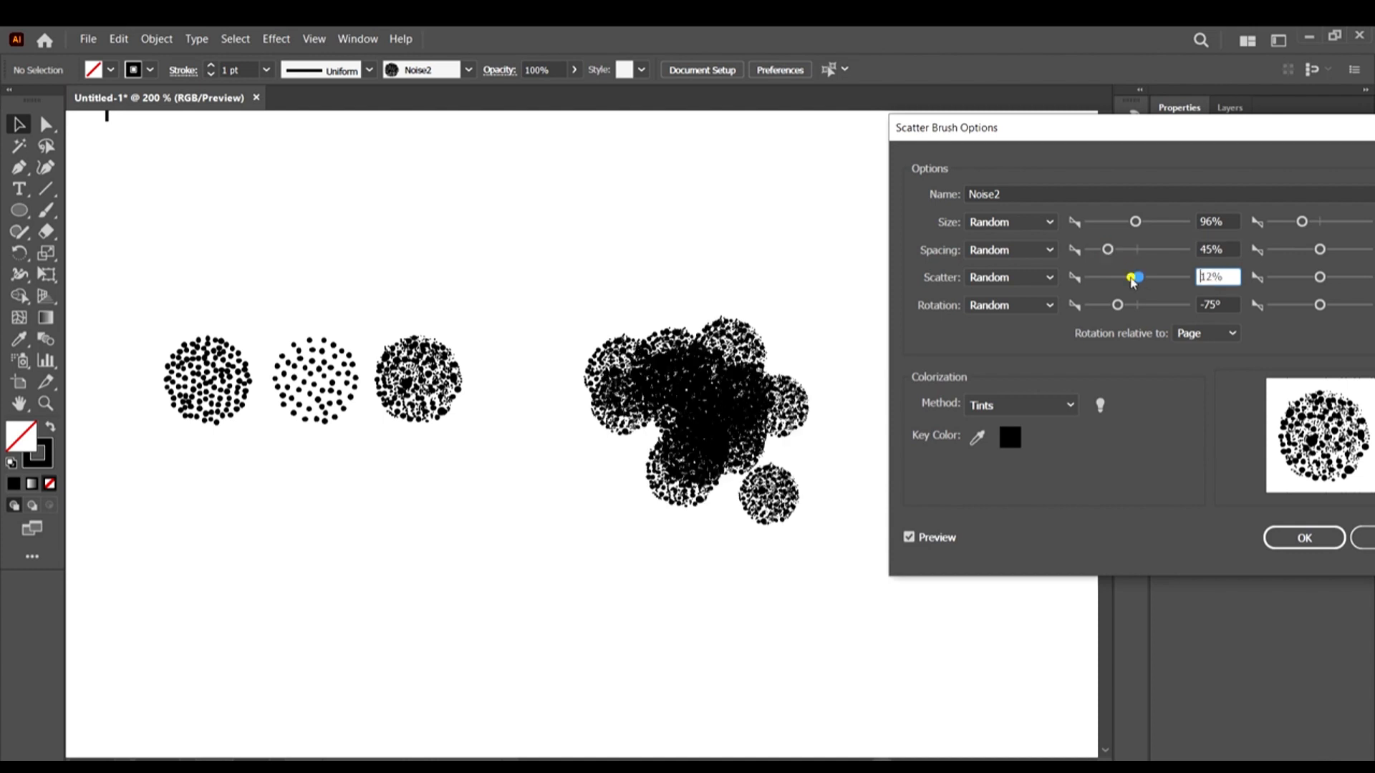
pyautogui.click(1131, 278)
pyautogui.moveTo(1123, 277)
pyautogui.mouseDown()
pyautogui.moveTo(1162, 277)
pyautogui.moveTo(1093, 280)
pyautogui.moveTo(1139, 280)
pyautogui.mouseUp()
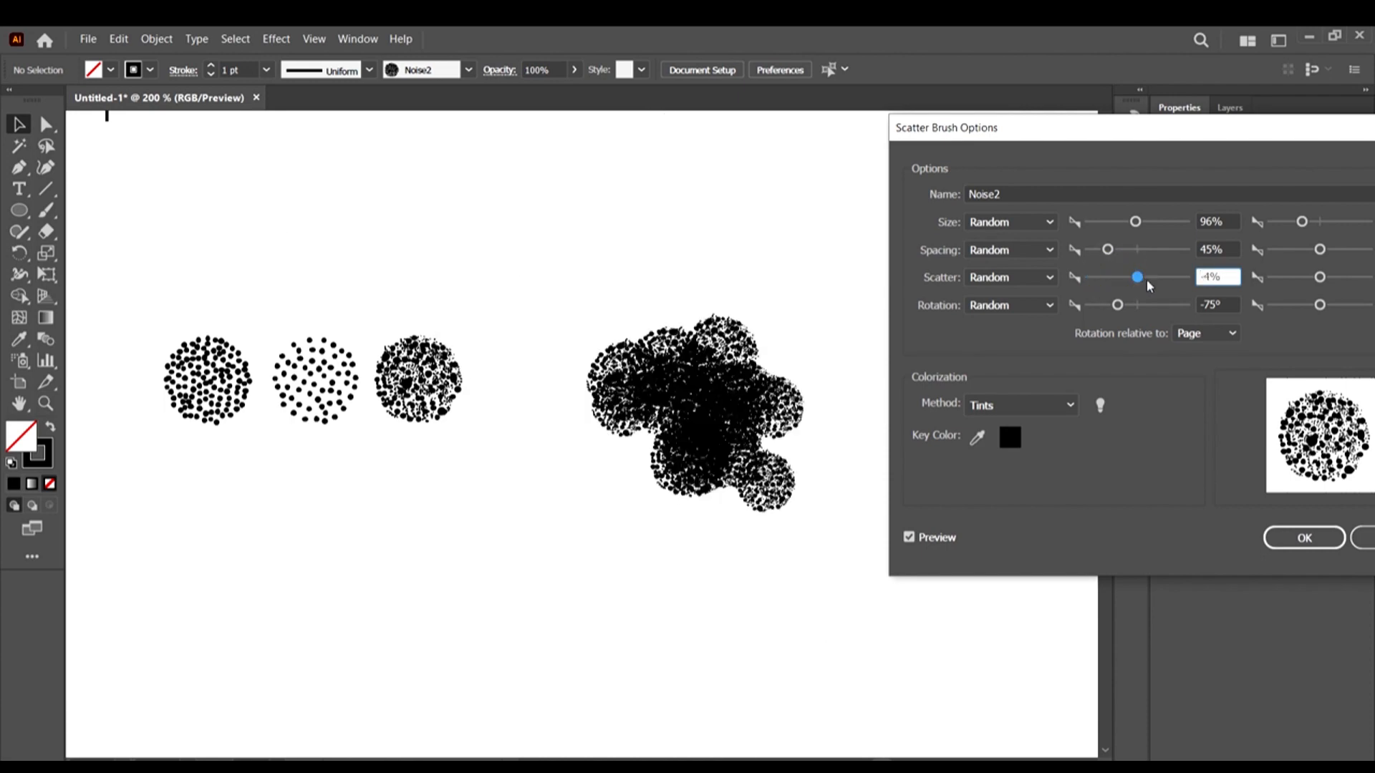
pyautogui.moveTo(1316, 279)
pyautogui.mouseDown()
pyautogui.moveTo(1302, 282)
pyautogui.moveTo(1348, 278)
pyautogui.moveTo(1322, 282)
pyautogui.mouseUp()
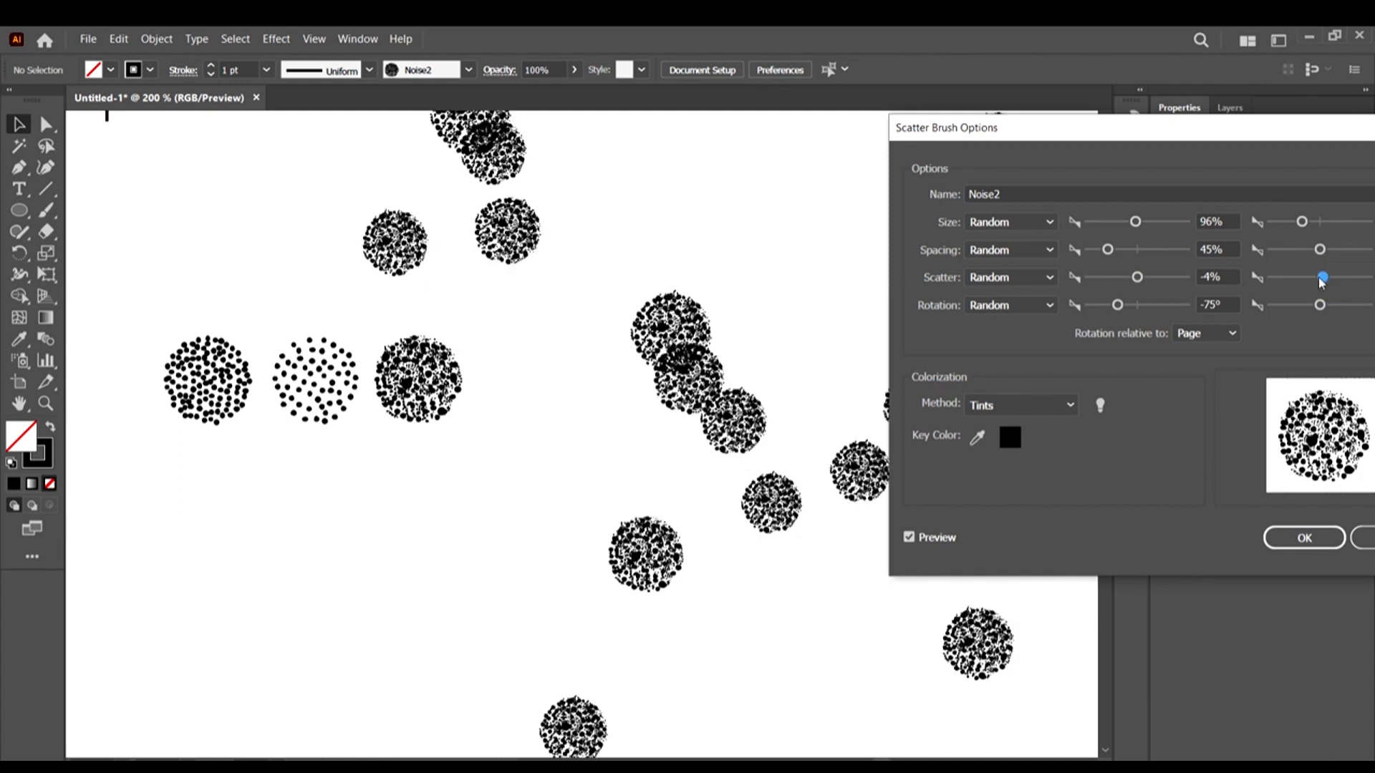
# Set the Noise2 brush's first scatter value to -122% and its first rotation value to -35°
pyautogui.moveTo(1137, 278); pyautogui.dragTo(1127, 278)
pyautogui.click(1130, 280)
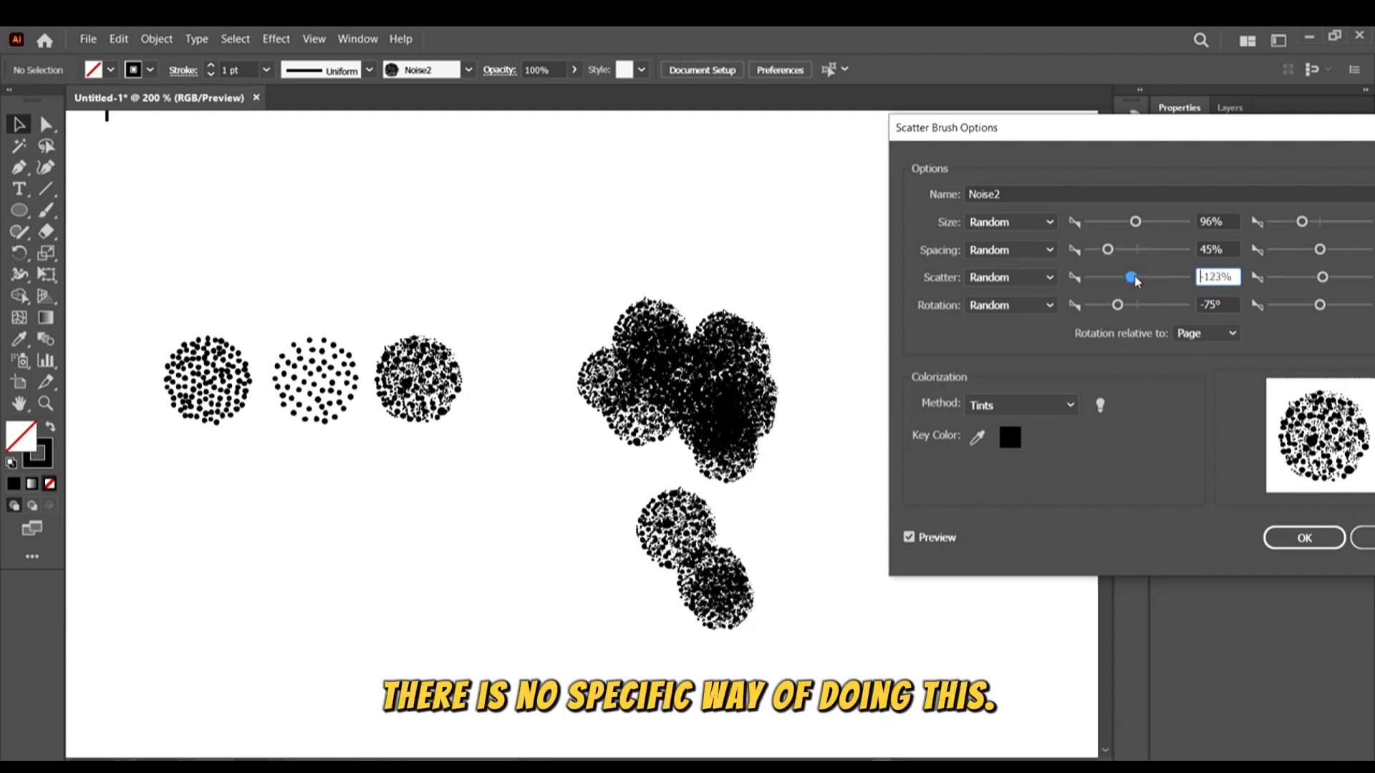
pyautogui.moveTo(1132, 278)
pyautogui.mouseDown()
pyautogui.moveTo(1150, 283)
pyautogui.moveTo(1133, 282)
pyautogui.moveTo(1138, 309)
pyautogui.moveTo(1149, 281)
pyautogui.moveTo(1112, 278)
pyautogui.mouseUp()
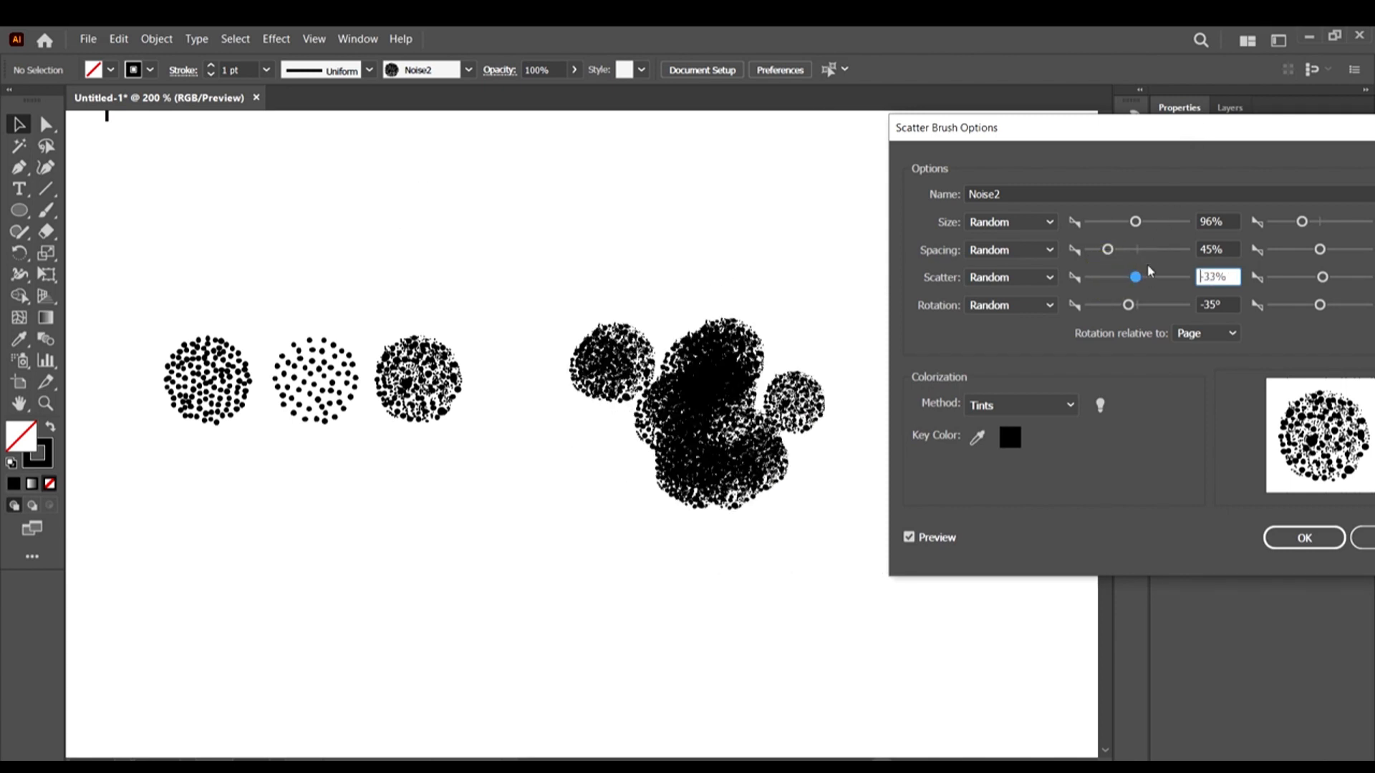
pyautogui.moveTo(1137, 277); pyautogui.dragTo(1139, 278)
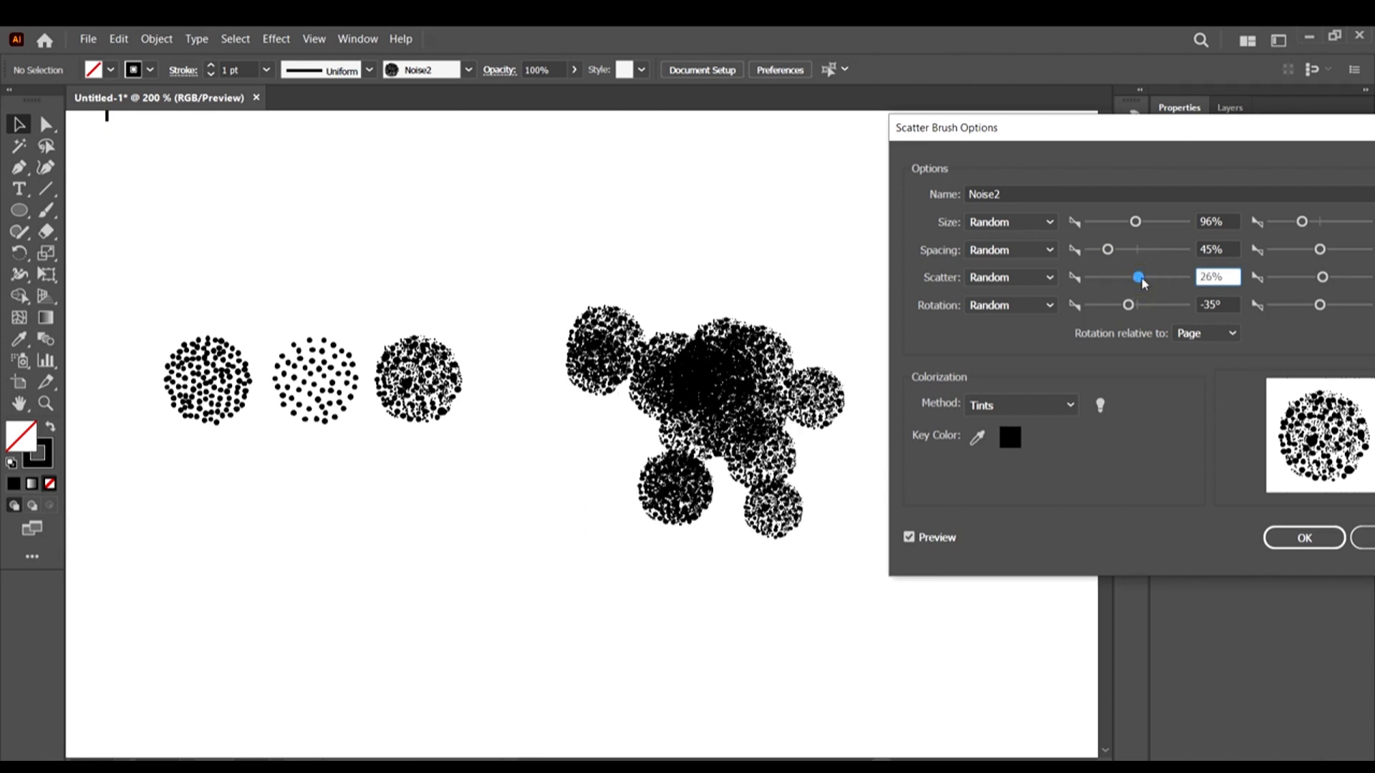
pyautogui.click(1141, 278)
pyautogui.moveTo(1139, 279); pyautogui.dragTo(1132, 279)
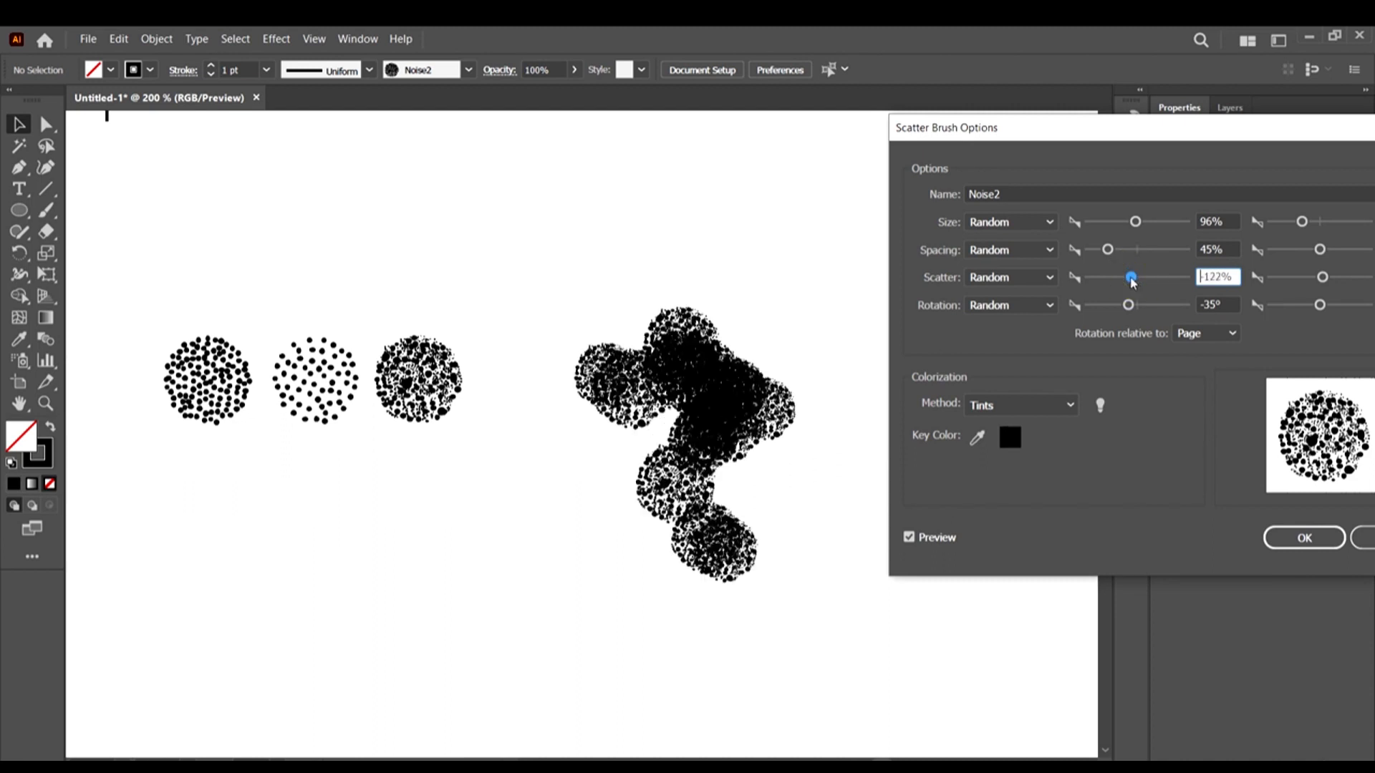
pyautogui.click(1132, 278)
# Set the Noise2 brush's first size value to 139% and its second size value to 124%
pyautogui.moveTo(1137, 222); pyautogui.dragTo(1143, 227)
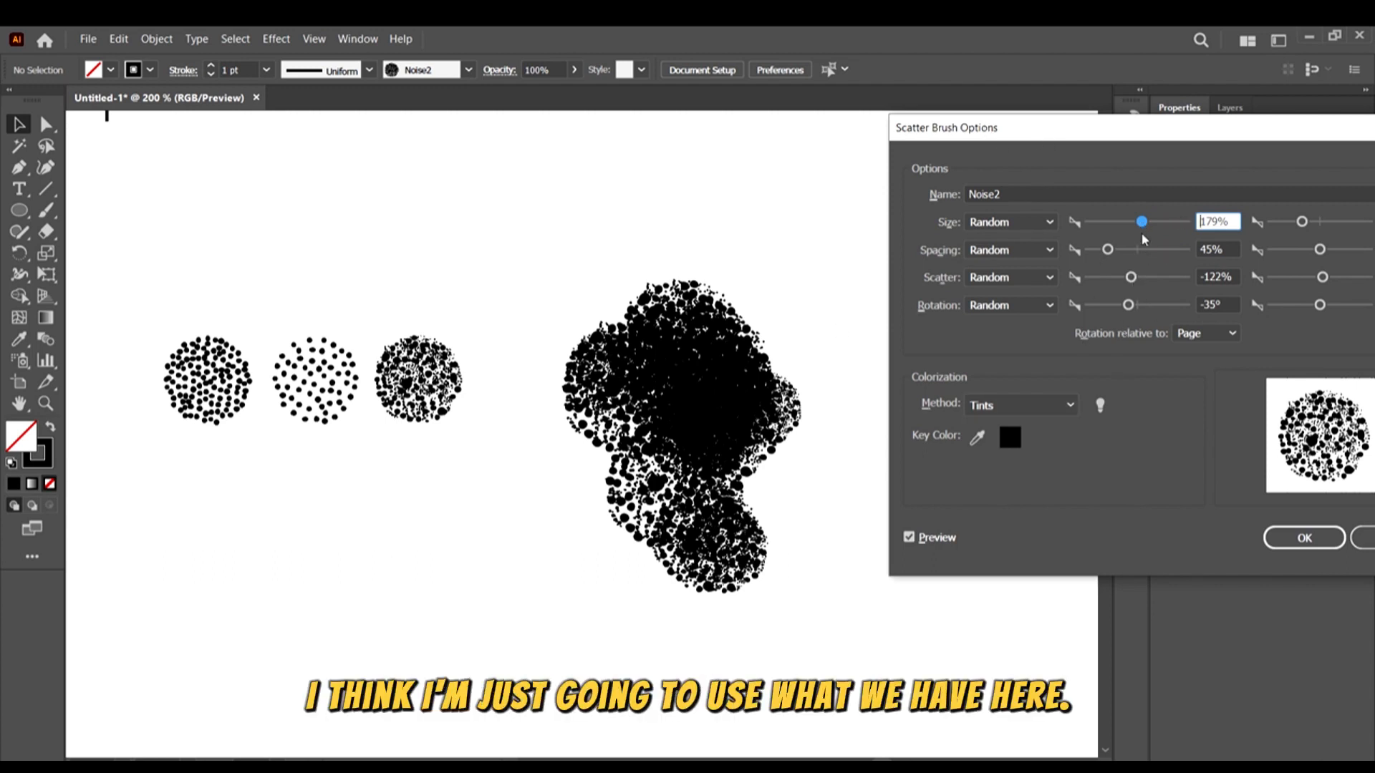
pyautogui.moveTo(1143, 223); pyautogui.dragTo(1139, 222)
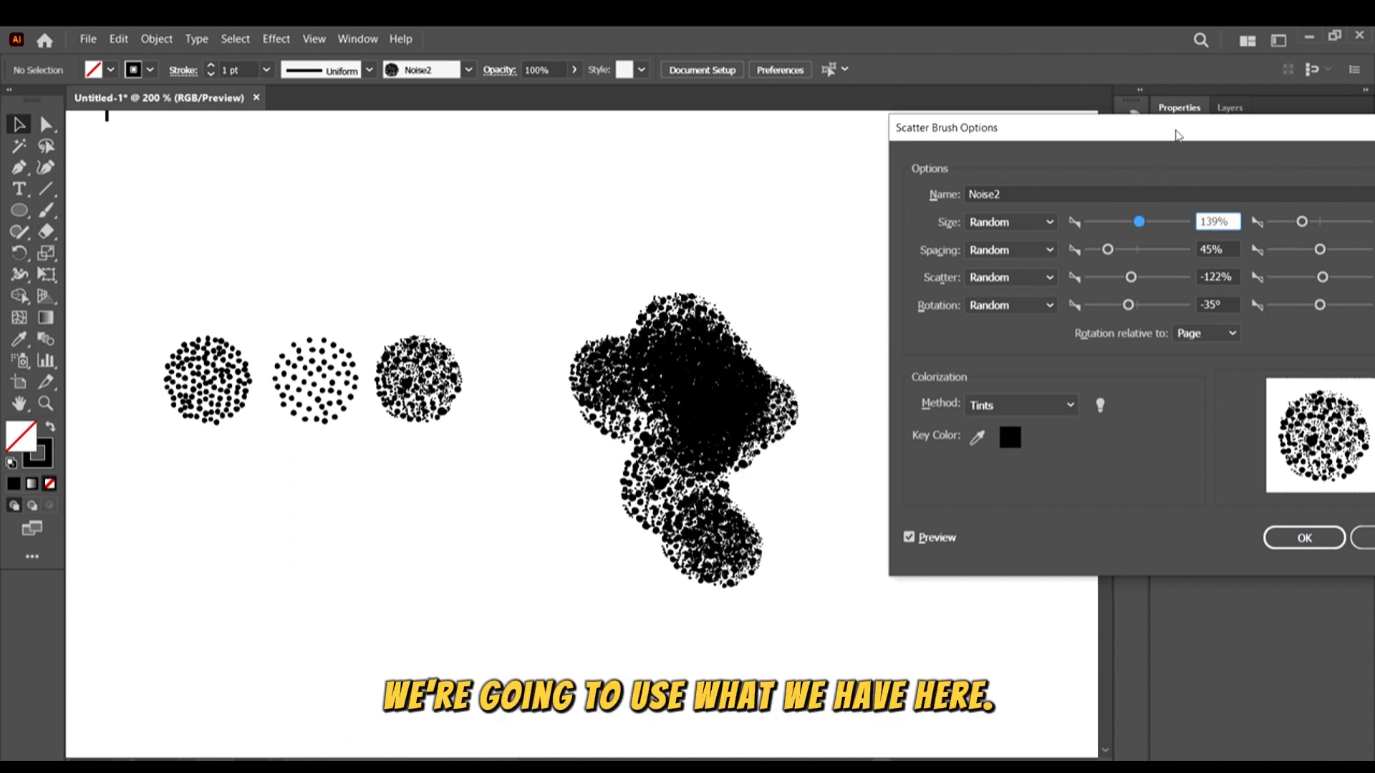
pyautogui.moveTo(1175, 128)
pyautogui.mouseDown()
pyautogui.moveTo(1123, 164)
pyautogui.moveTo(1069, 167)
pyautogui.mouseUp()
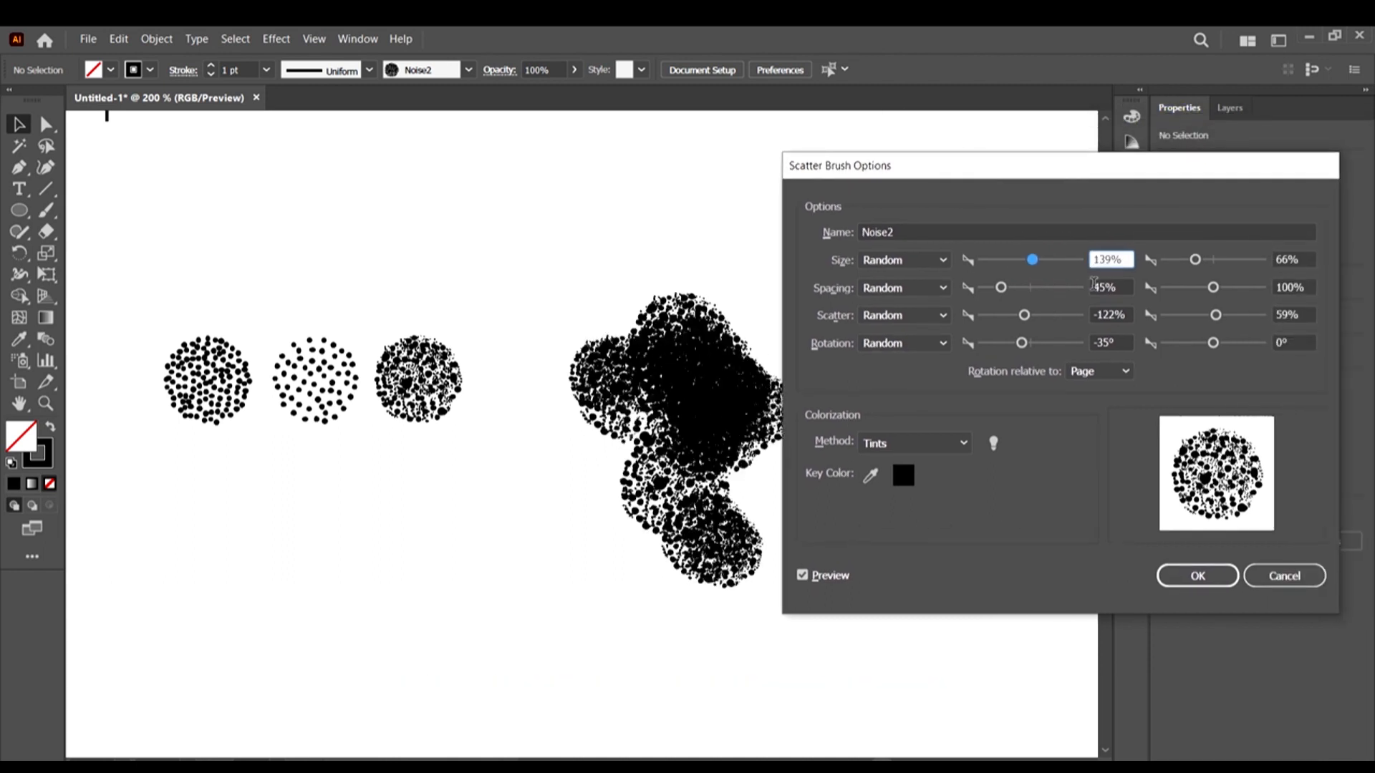
pyautogui.moveTo(1196, 260)
pyautogui.mouseDown()
pyautogui.moveTo(1172, 262)
pyautogui.moveTo(1238, 262)
pyautogui.moveTo(1215, 265)
pyautogui.mouseUp()
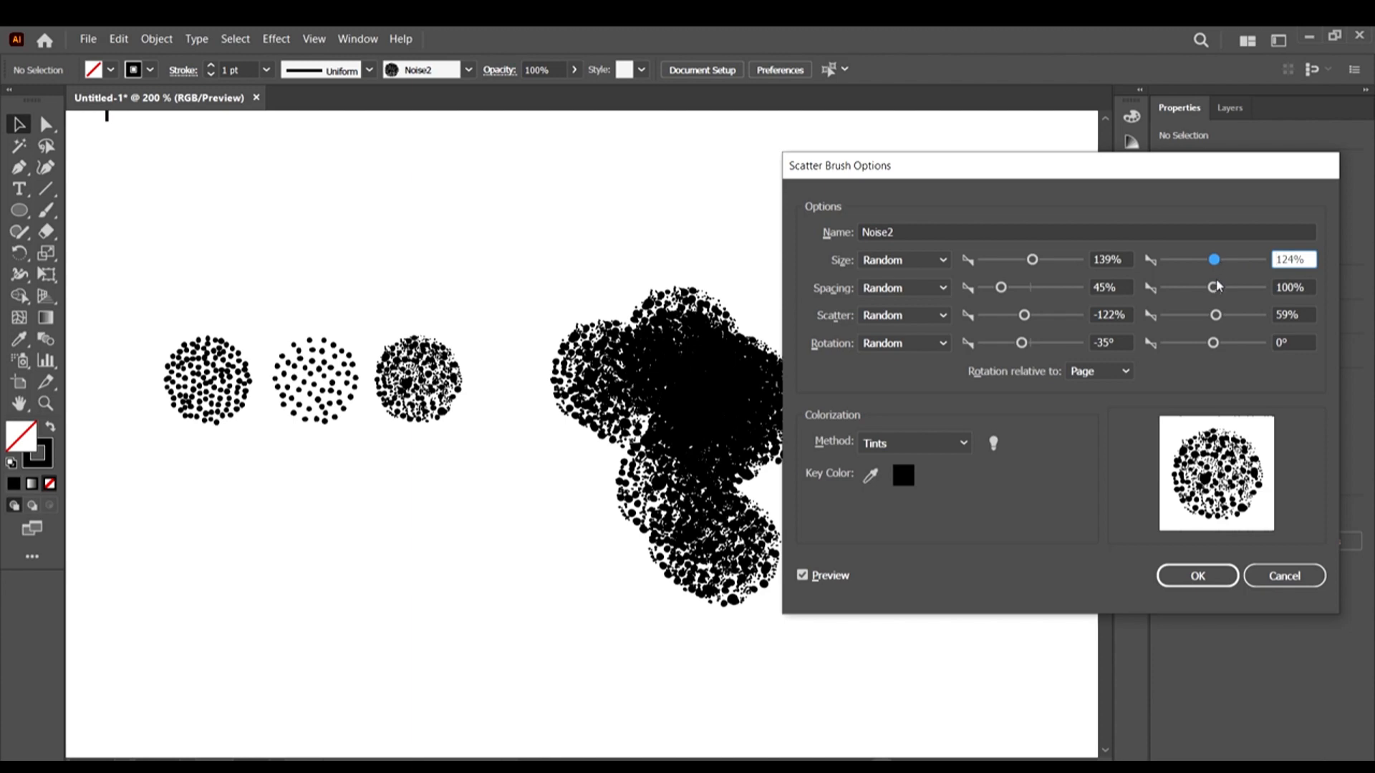
# Set the Noise2 brush's second spacing value to 57%
pyautogui.moveTo(1215, 294); pyautogui.dragTo(1200, 297)
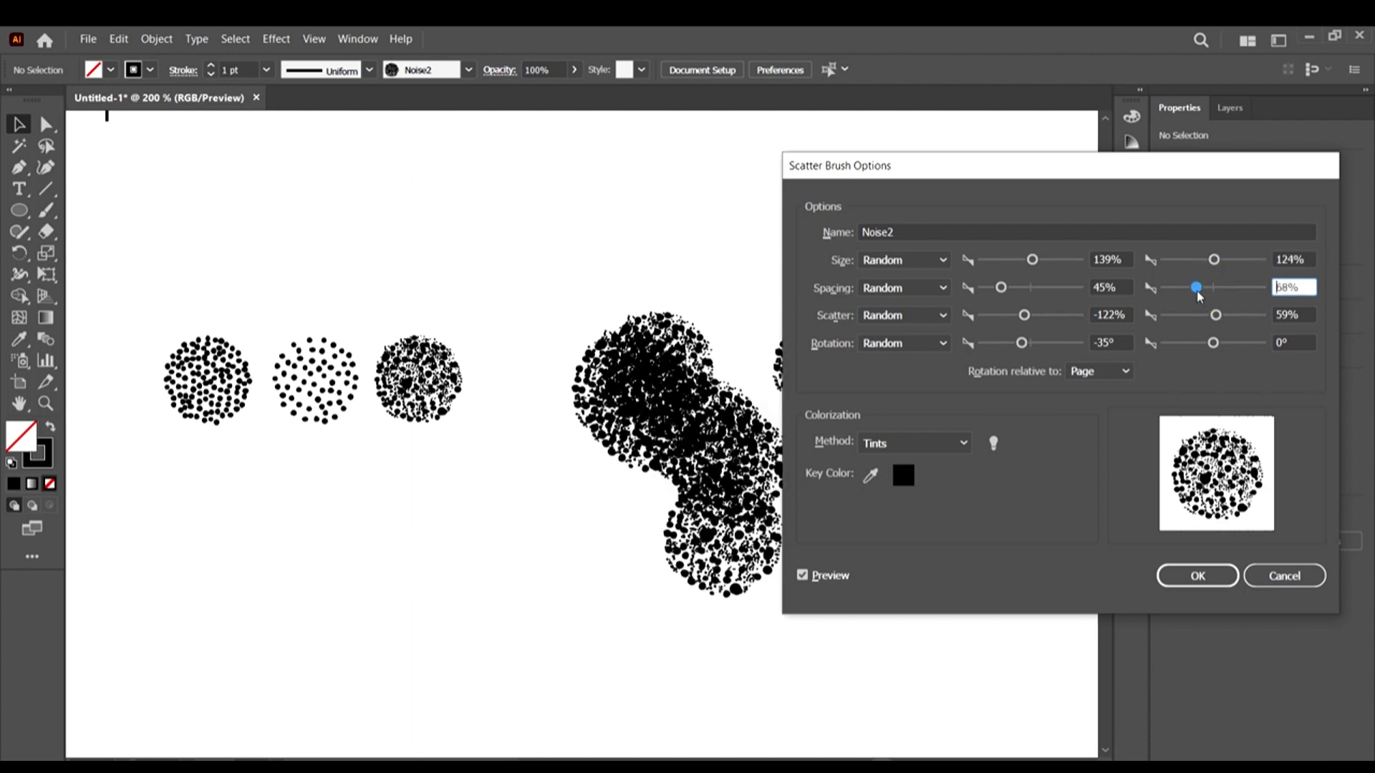
pyautogui.moveTo(1166, 172); pyautogui.dragTo(1326, 136)
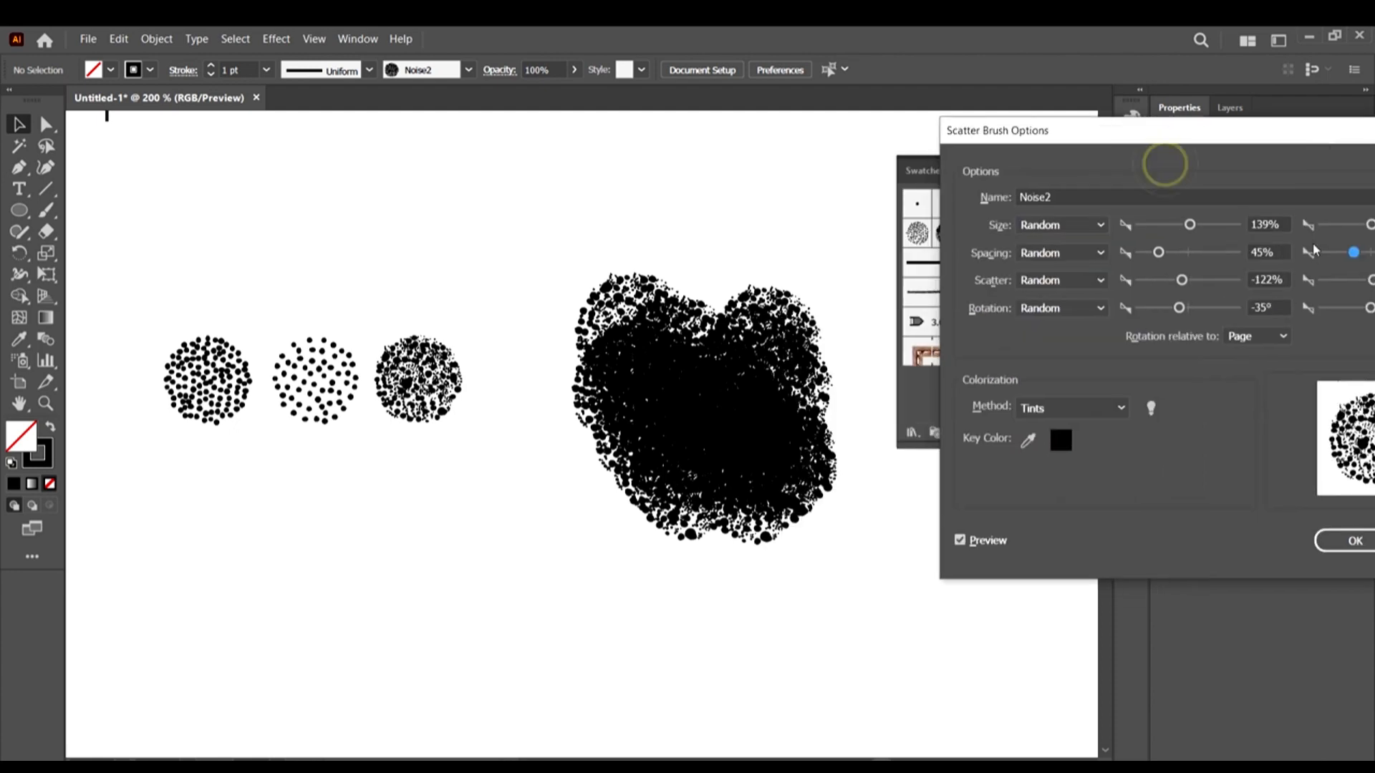
pyautogui.moveTo(1355, 255); pyautogui.dragTo(1349, 257)
pyautogui.moveTo(1352, 182); pyautogui.dragTo(1254, 178)
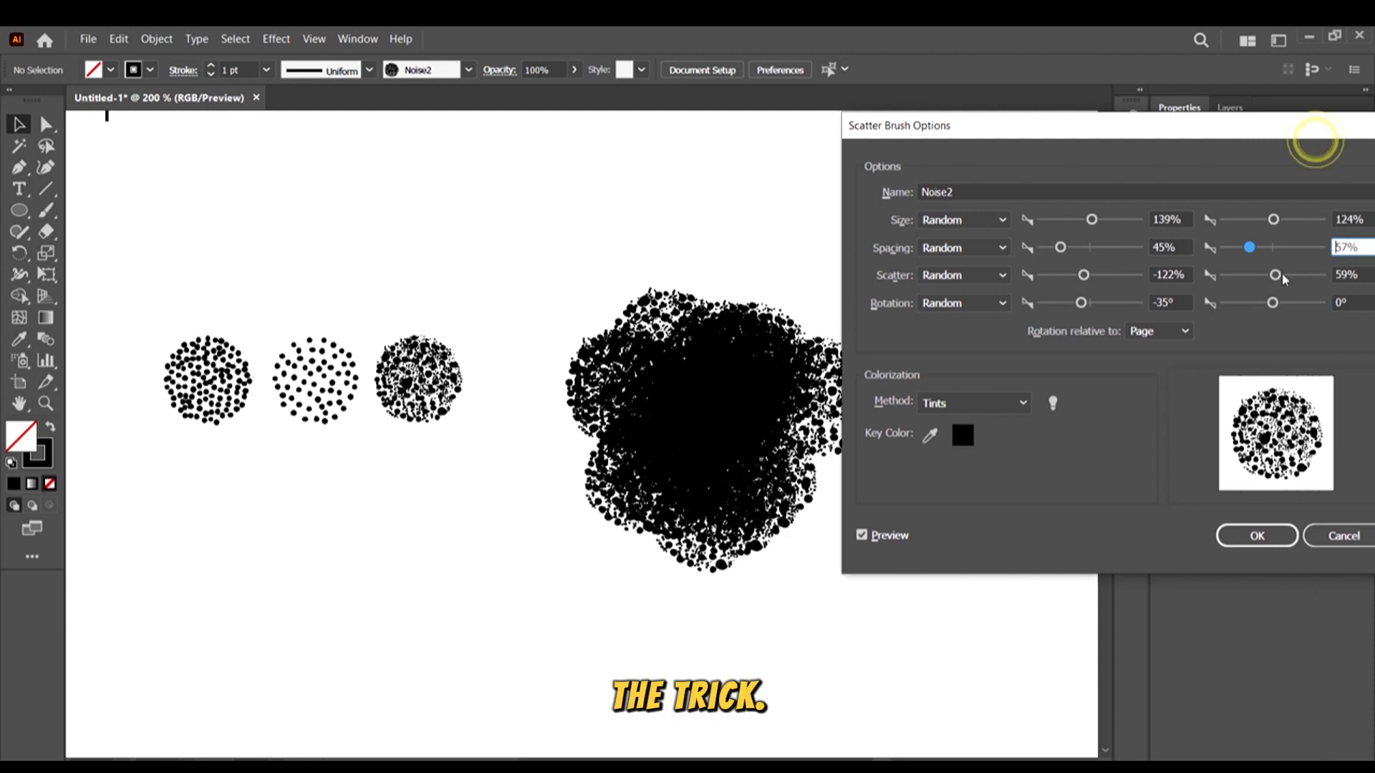
pyautogui.click(1248, 248)
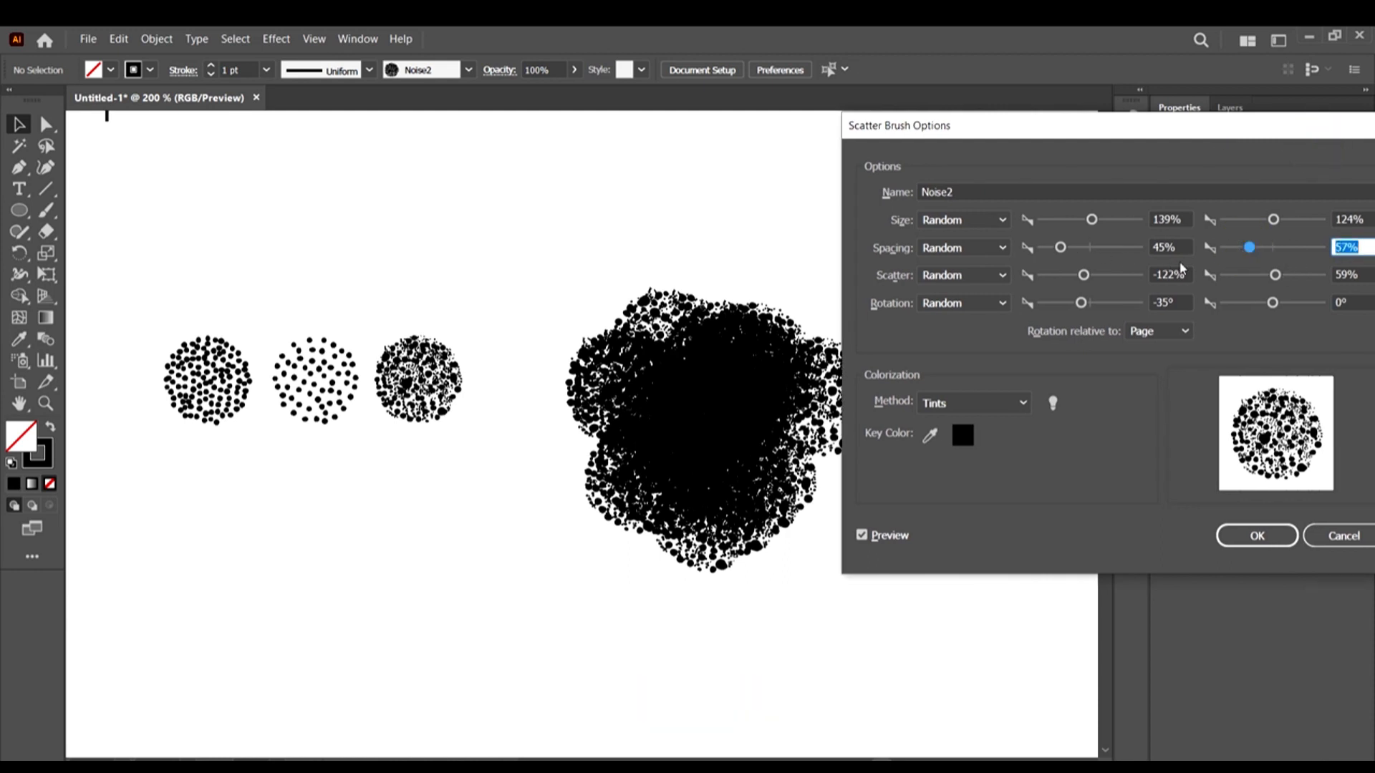
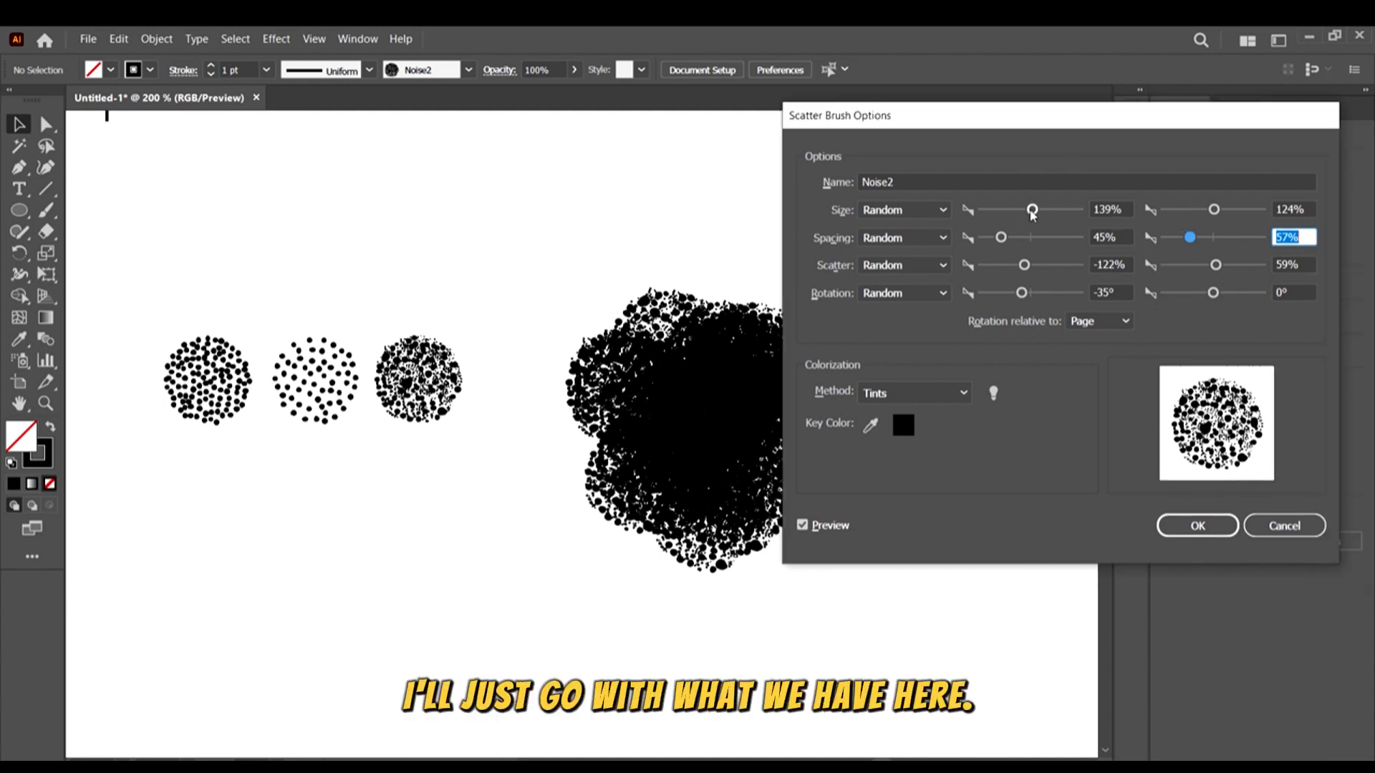
# Set Noise2's first size value to 99% and apply the updated brush options to the existing strokes
pyautogui.moveTo(1032, 212); pyautogui.dragTo(1029, 212)
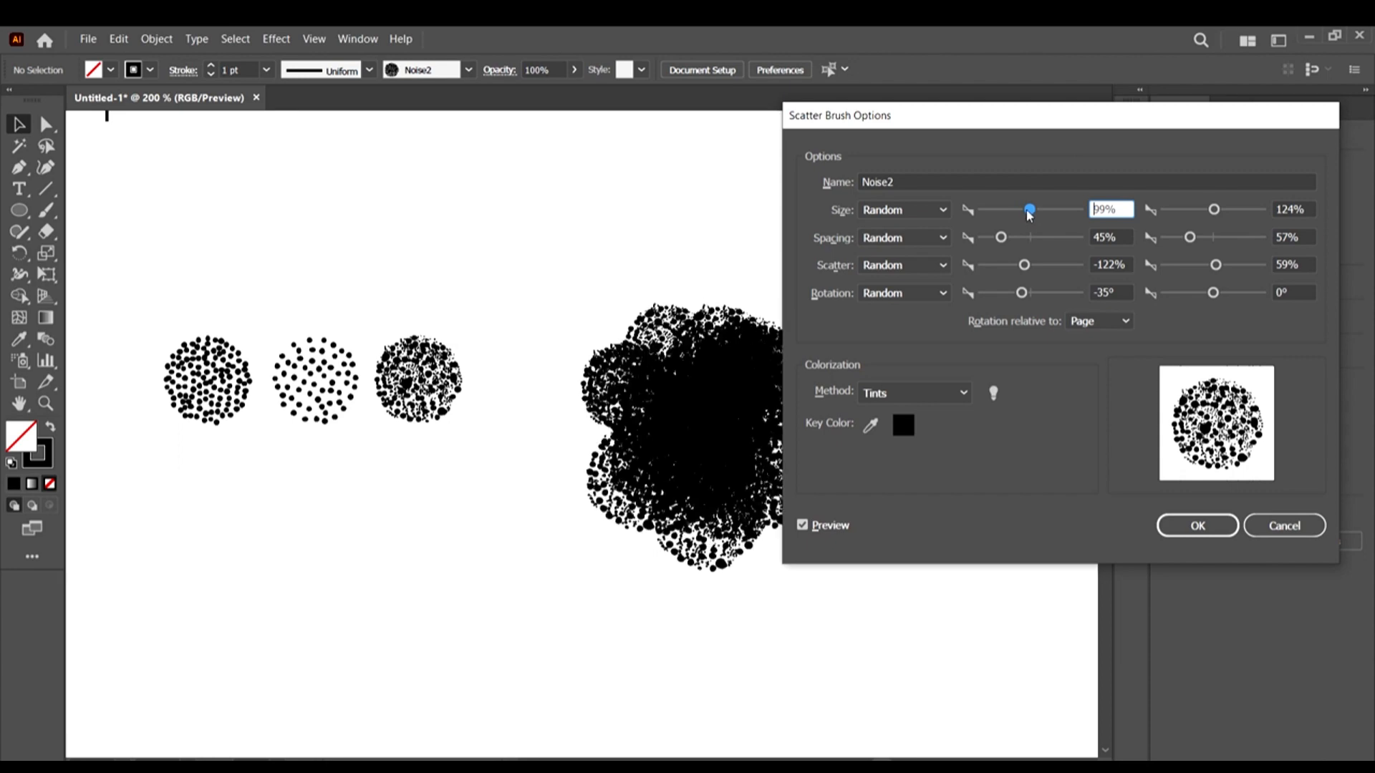
pyautogui.click(1030, 210)
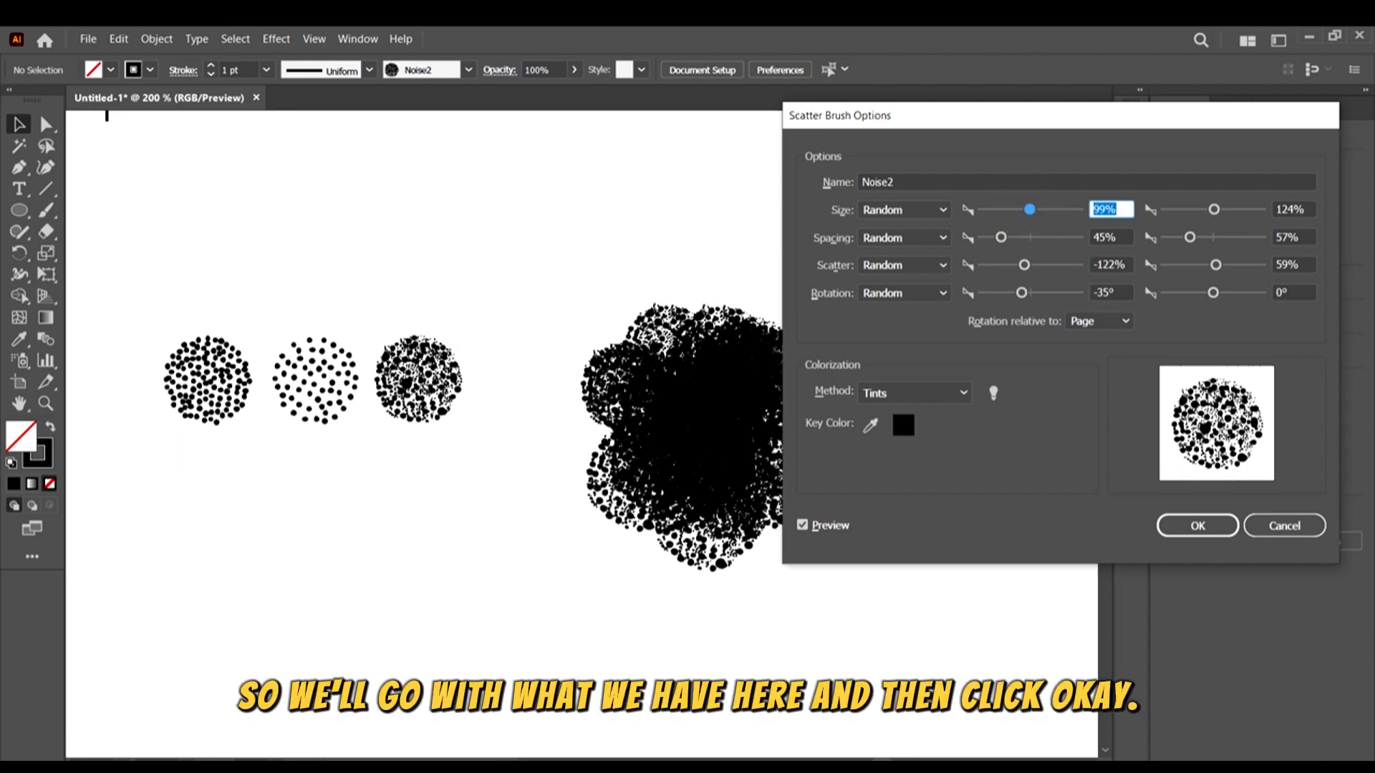
pyautogui.click(1214, 522)
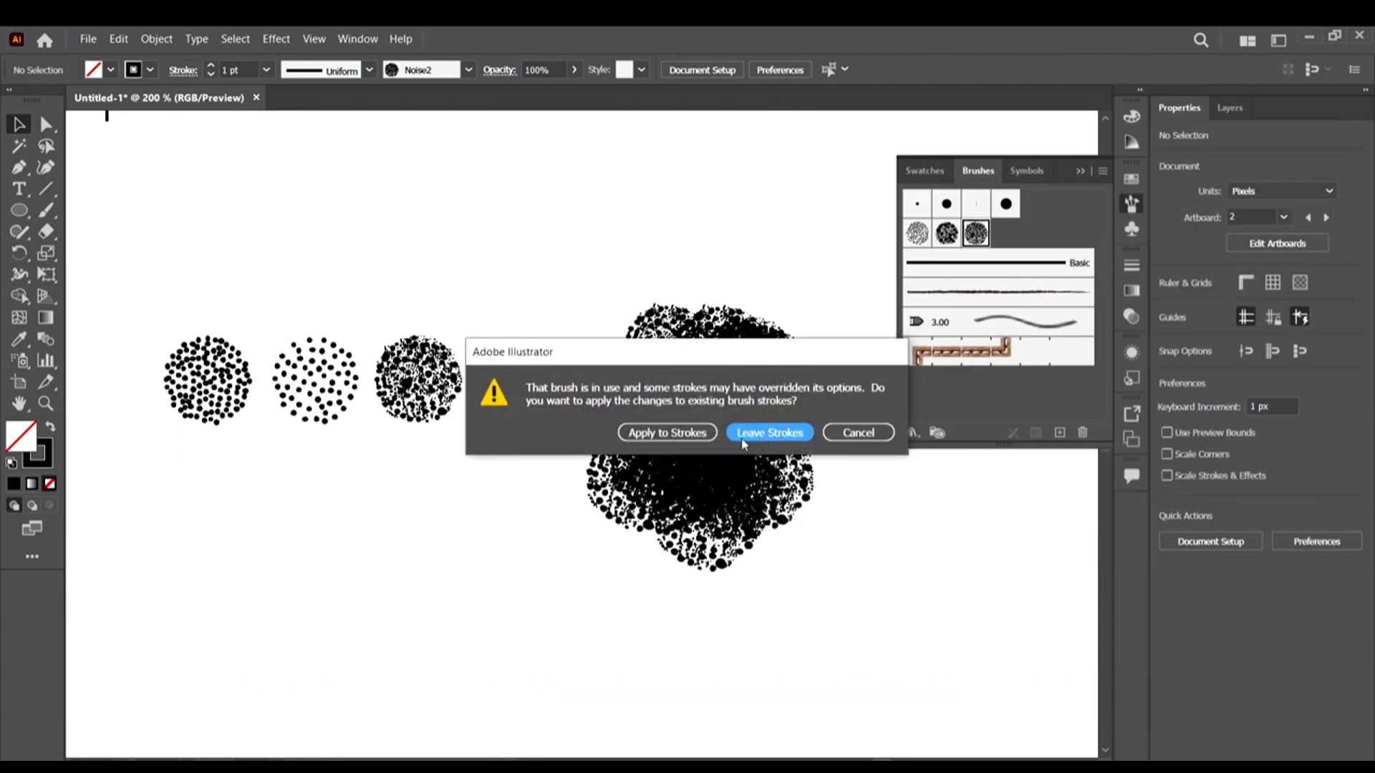
pyautogui.click(641, 432)
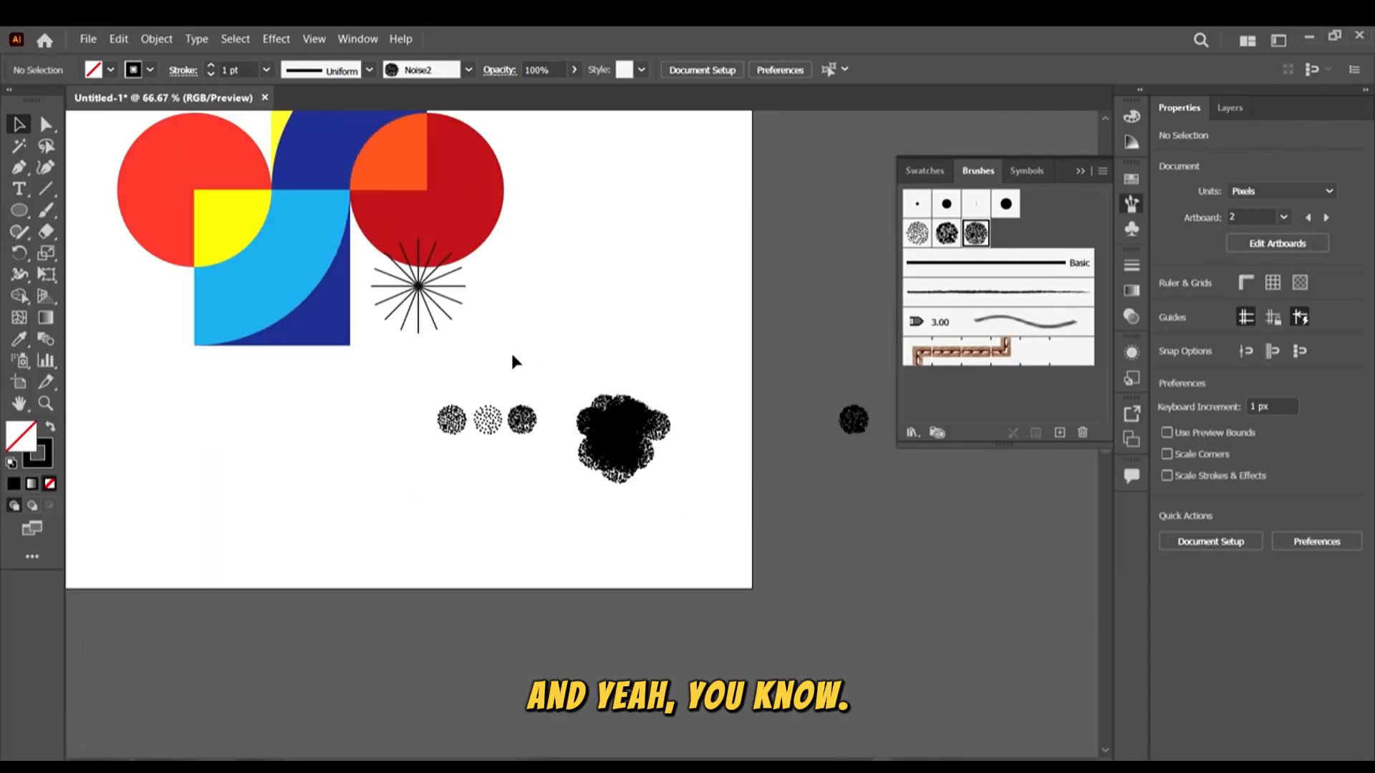
# Paint several overlapping test strokes with the Noise2 brush in the empty area beside the geometric artwork
pyautogui.click(46, 210)
pyautogui.click(656, 337)
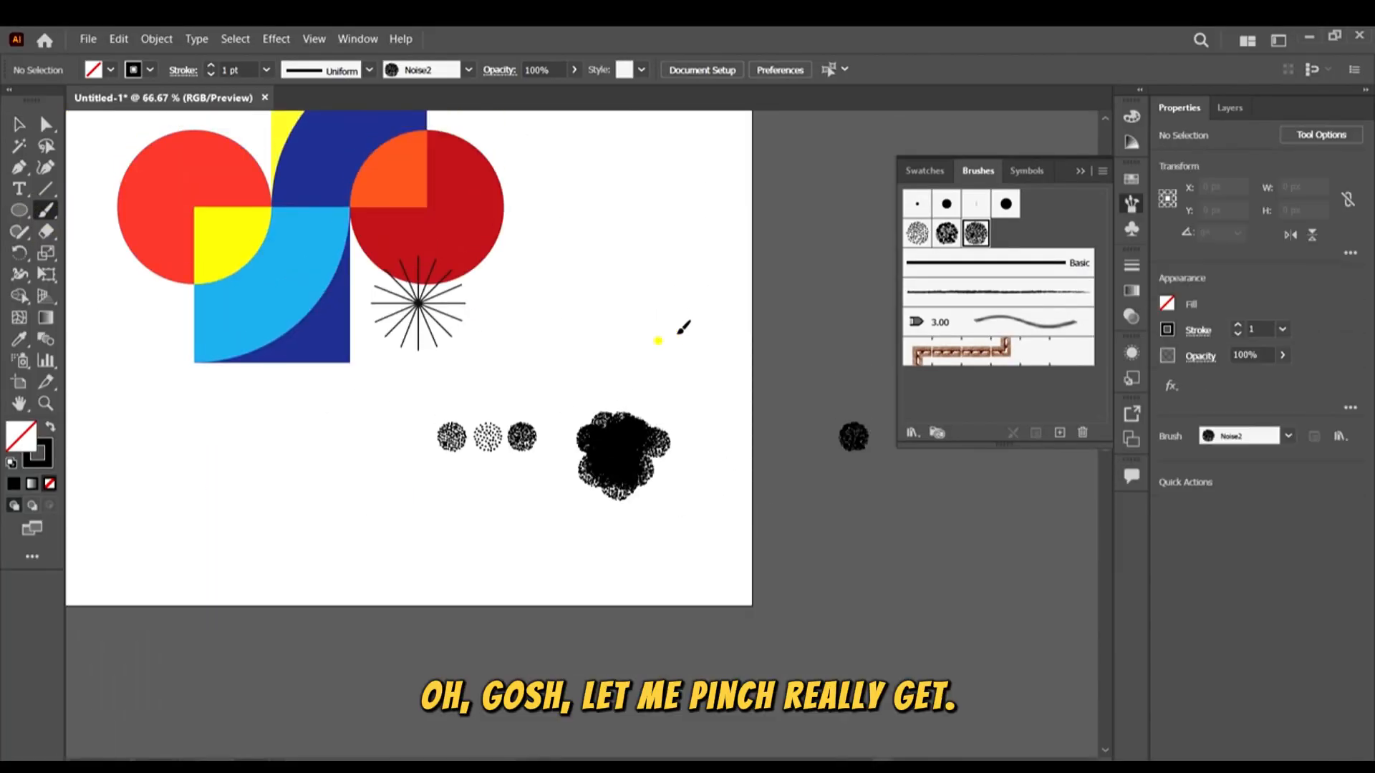
pyautogui.moveTo(692, 364)
pyautogui.mouseDown()
pyautogui.moveTo(681, 318)
pyautogui.moveTo(715, 359)
pyautogui.mouseUp()
pyautogui.moveTo(700, 337)
pyautogui.mouseDown()
pyautogui.moveTo(734, 377)
pyautogui.moveTo(752, 343)
pyautogui.moveTo(741, 349)
pyautogui.moveTo(752, 330)
pyautogui.moveTo(718, 300)
pyautogui.moveTo(752, 290)
pyautogui.mouseUp()
pyautogui.click(709, 350)
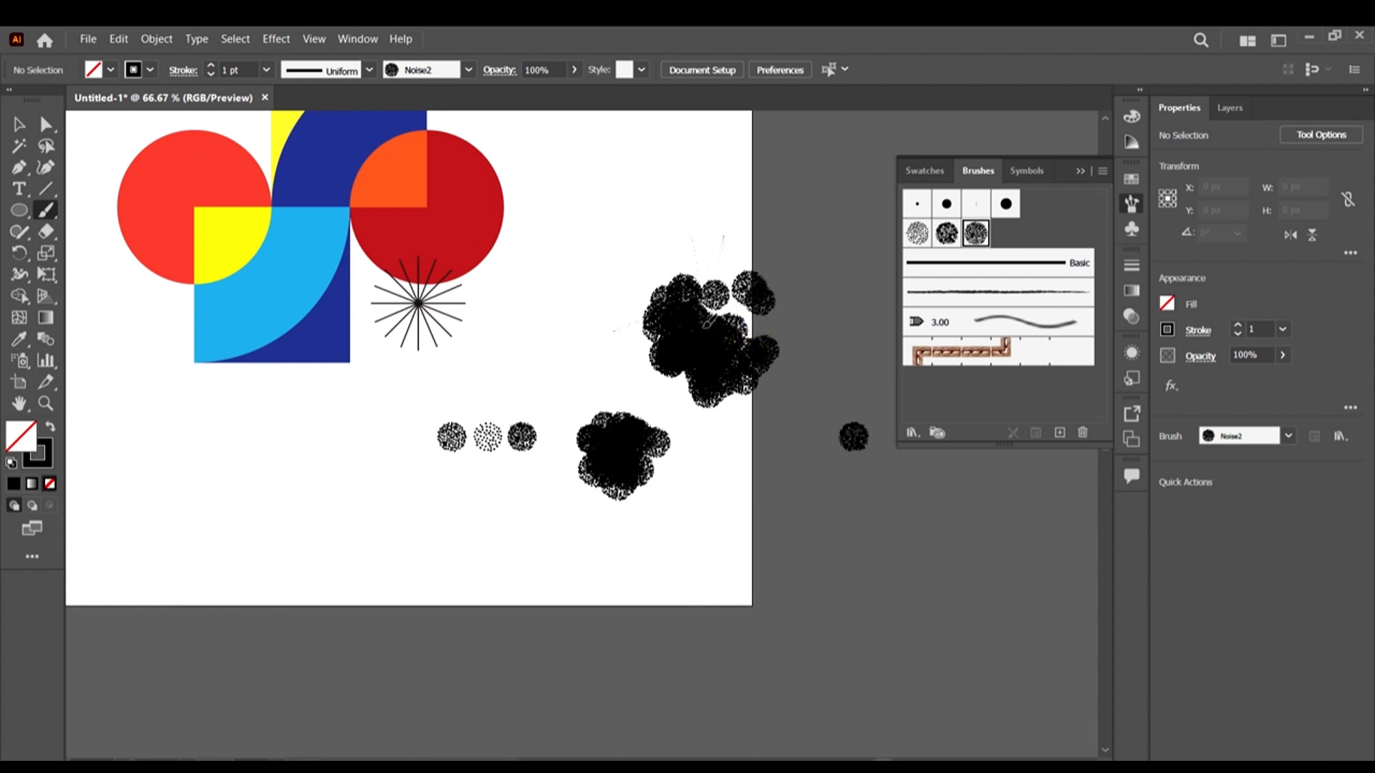
pyautogui.moveTo(713, 324); pyautogui.dragTo(716, 322)
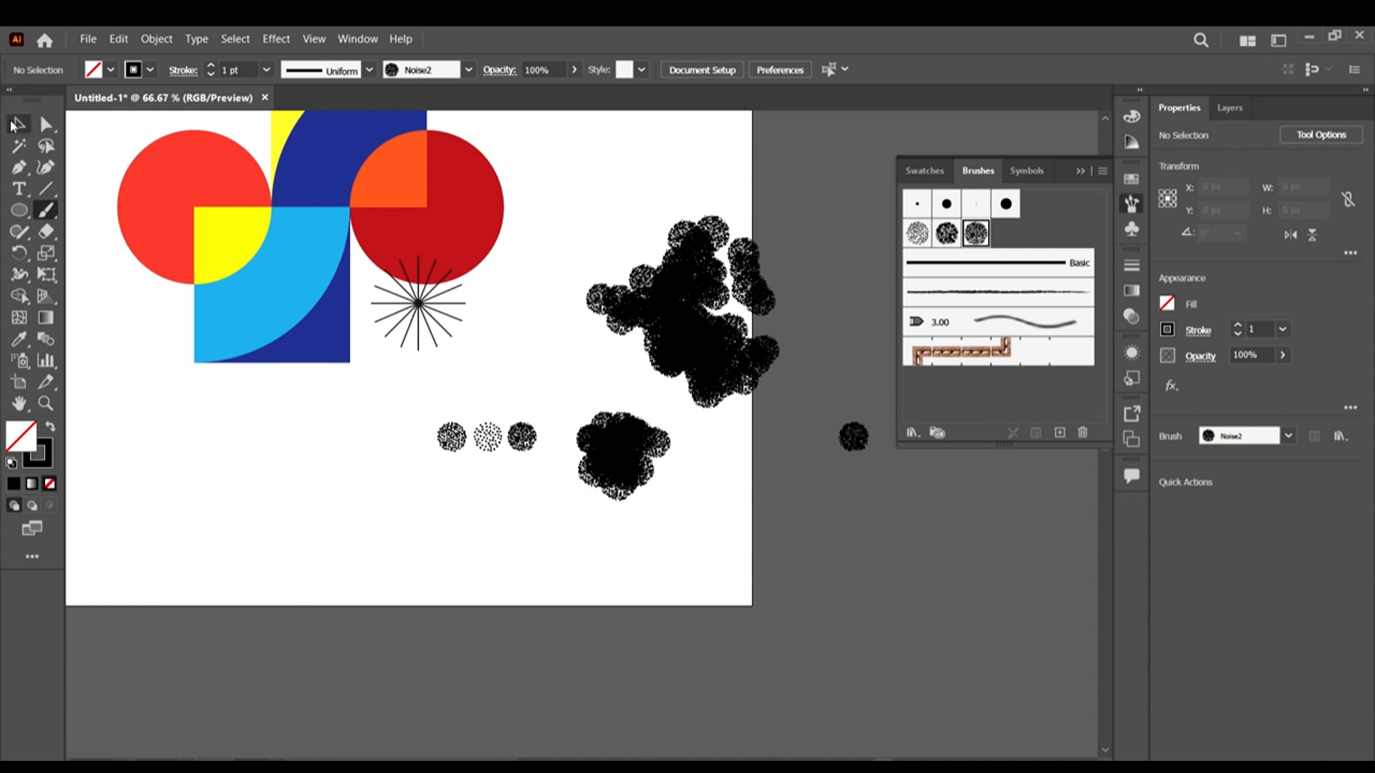
# Delete all the Noise2 test strokes beside the geometric artwork and the dot textures
pyautogui.click(18, 124)
pyautogui.moveTo(613, 198); pyautogui.dragTo(586, 195)
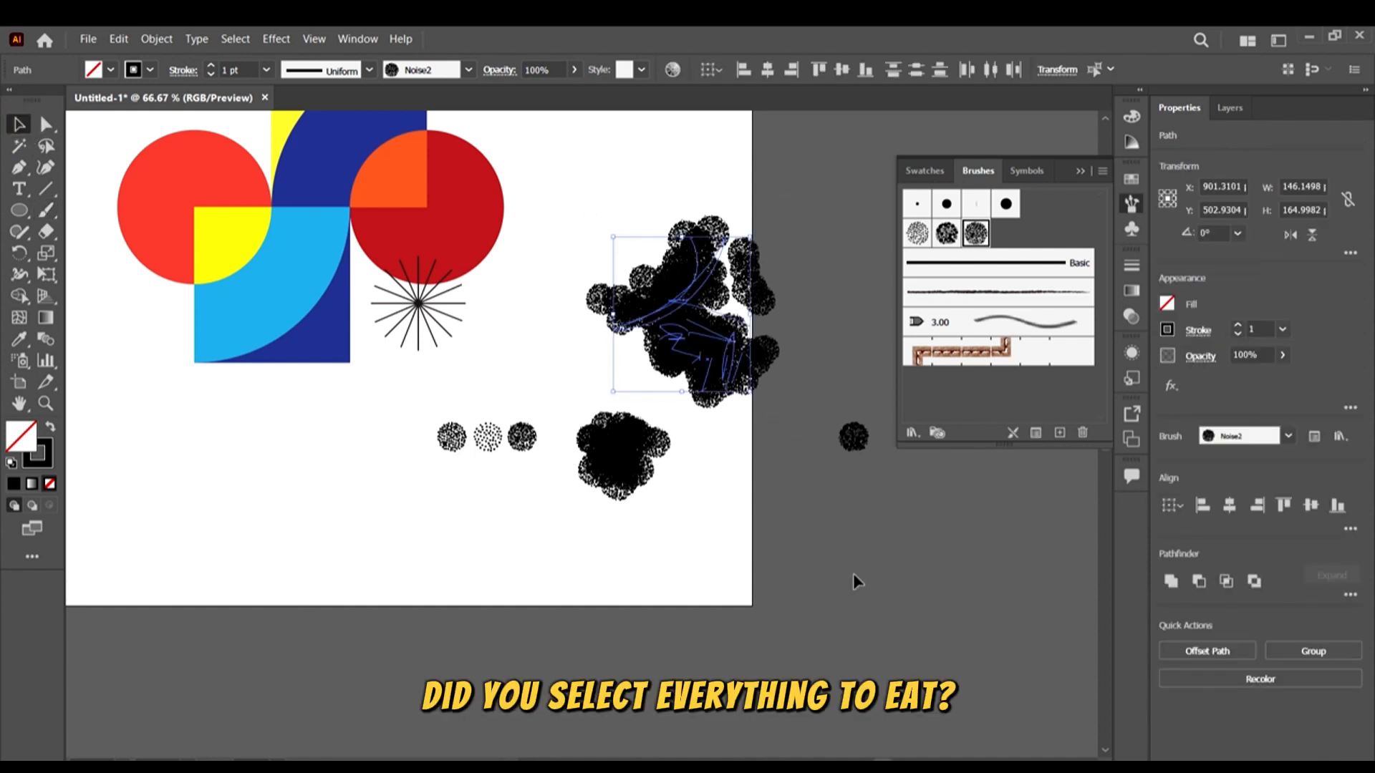
pyautogui.press('Delete')
pyautogui.moveTo(673, 528); pyautogui.dragTo(571, 384)
pyautogui.press('Delete')
# Move the densest of the three dot textures off the artboard, next to the texture already stored there
pyautogui.moveTo(562, 477); pyautogui.dragTo(505, 389)
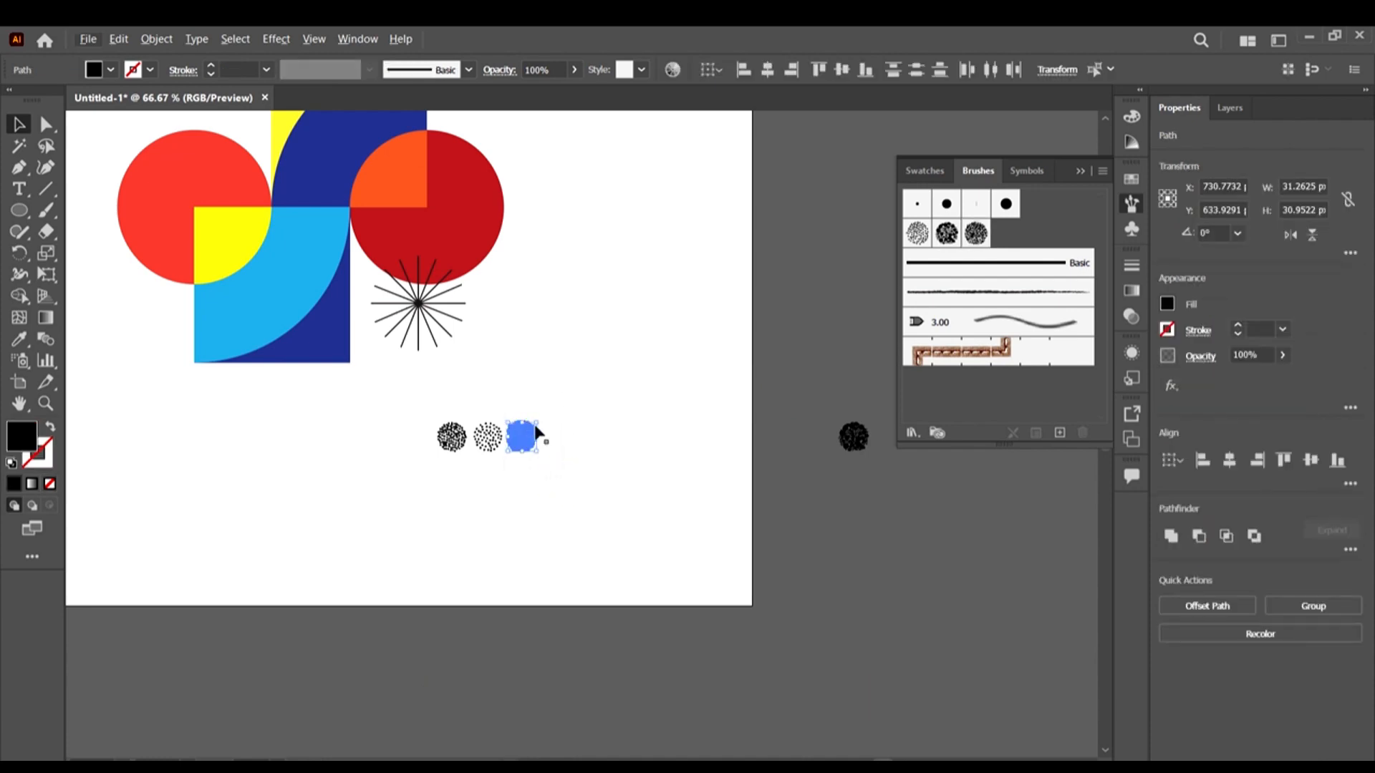
pyautogui.scroll(2, 566, 438)
pyautogui.hscroll(3, 497, 428)
pyautogui.scroll(-1, 302, 411)
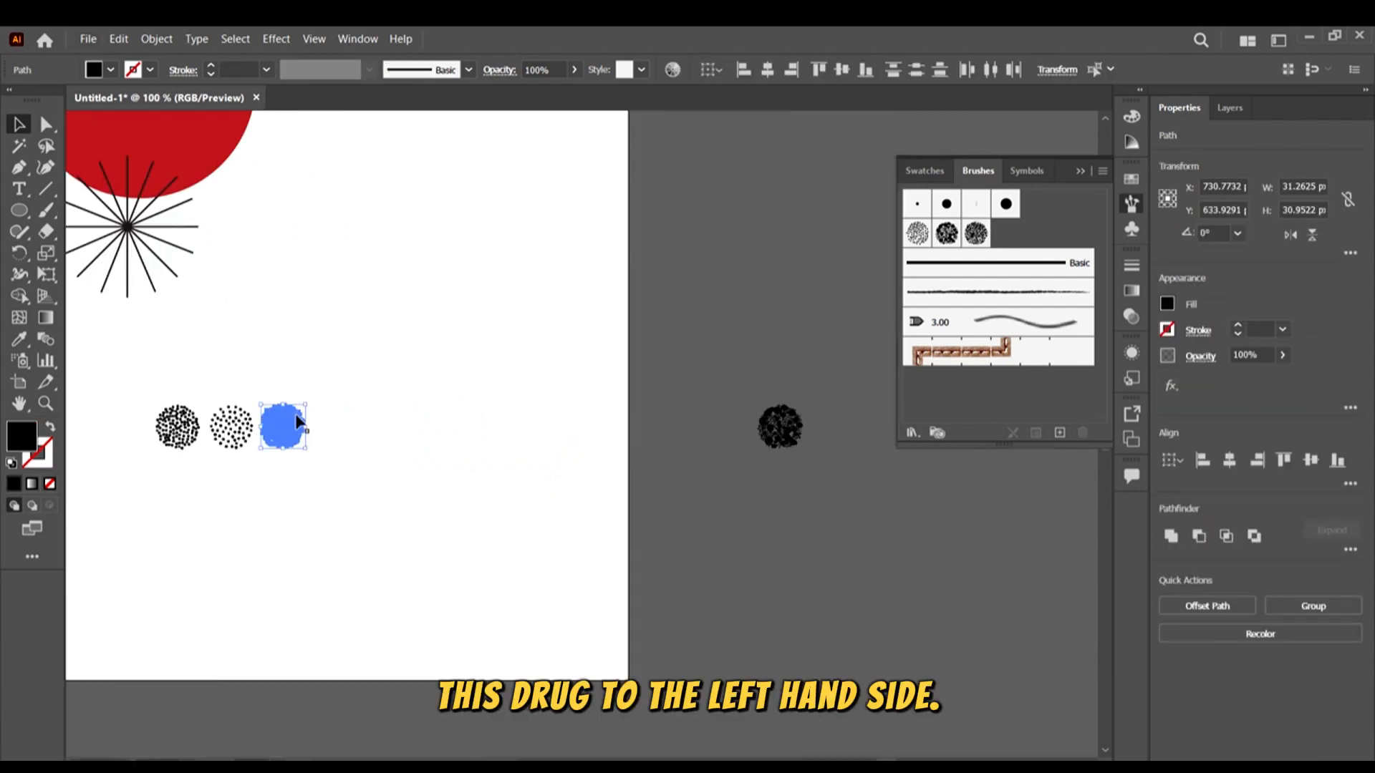
pyautogui.moveTo(300, 422); pyautogui.dragTo(729, 446)
pyautogui.click(734, 546)
# Move the sparse dot texture away from its neighbour and create a scatter brush named Noise3 from it
pyautogui.scroll(3, 307, 425)
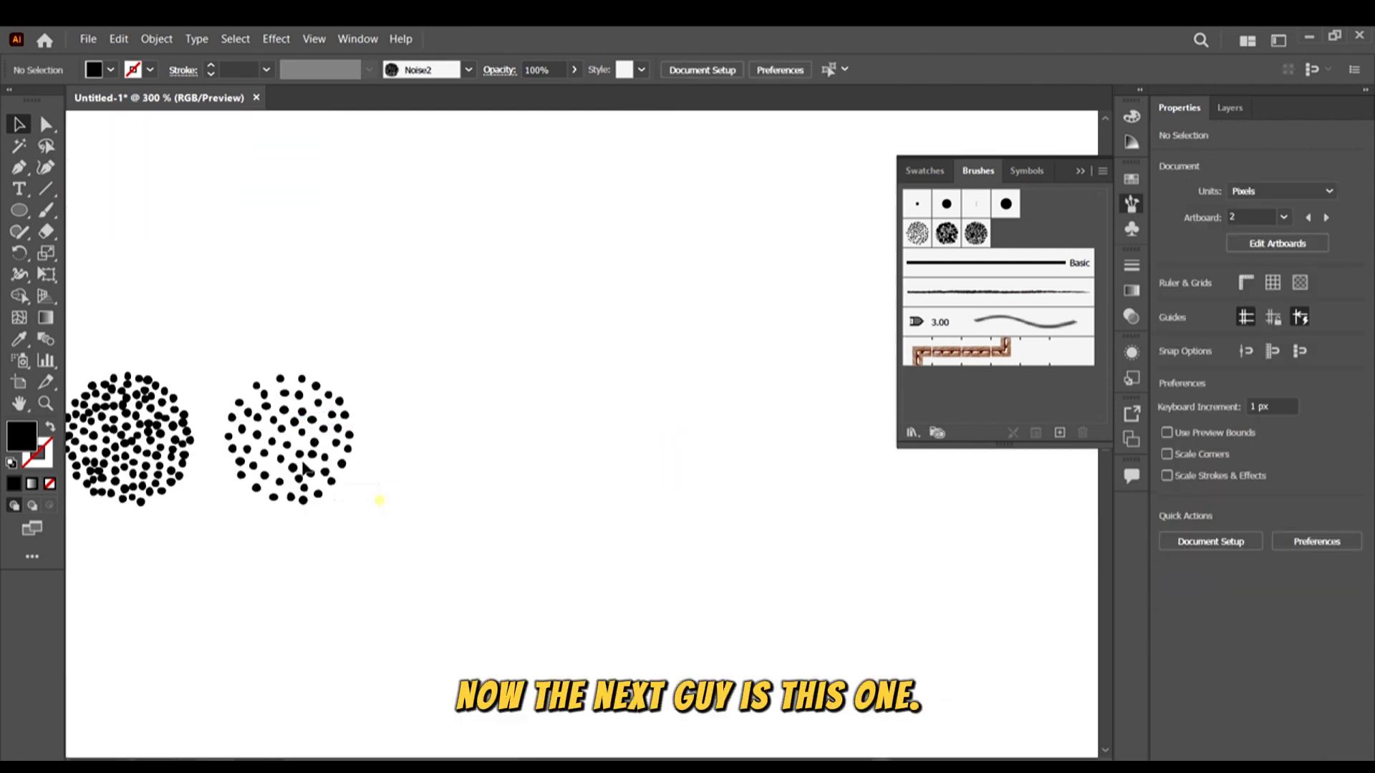
pyautogui.moveTo(299, 414); pyautogui.dragTo(486, 434)
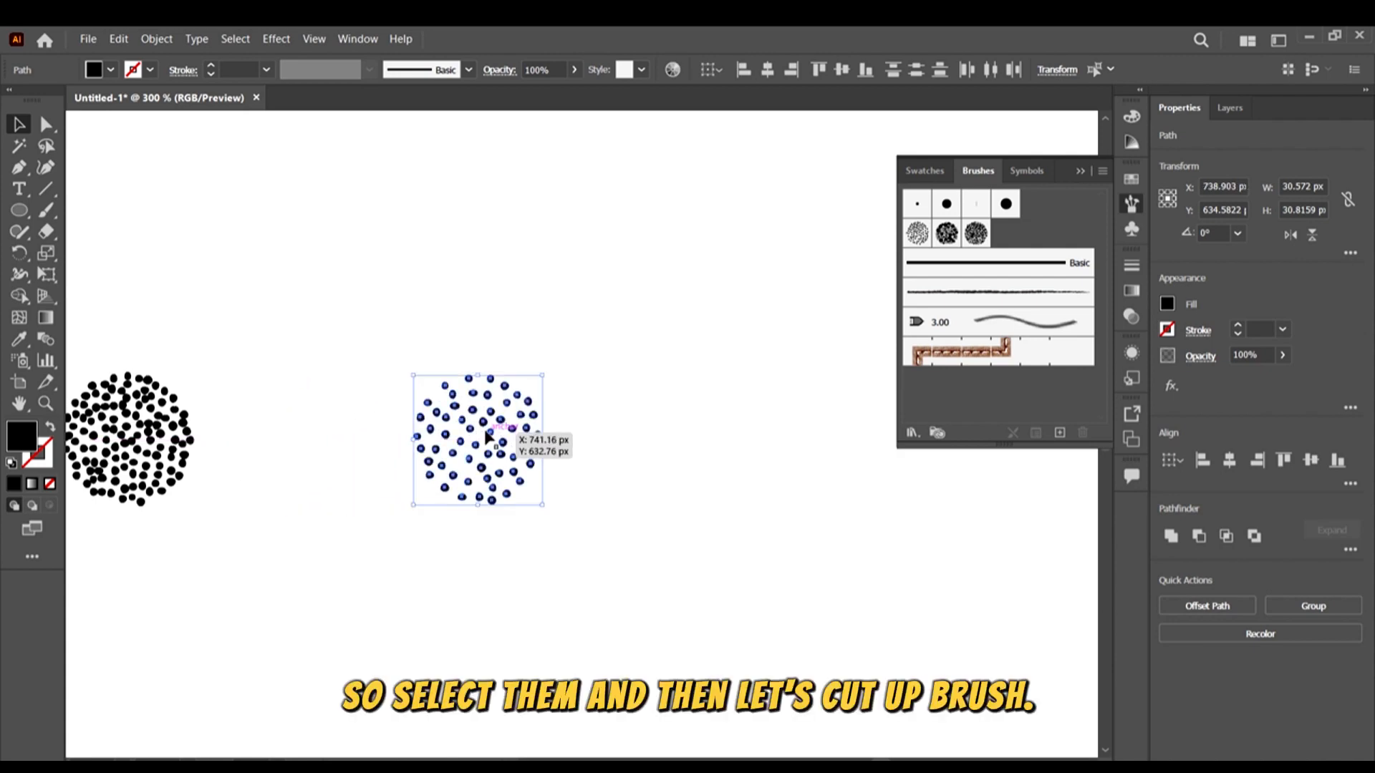
pyautogui.click(1060, 432)
pyautogui.click(860, 289)
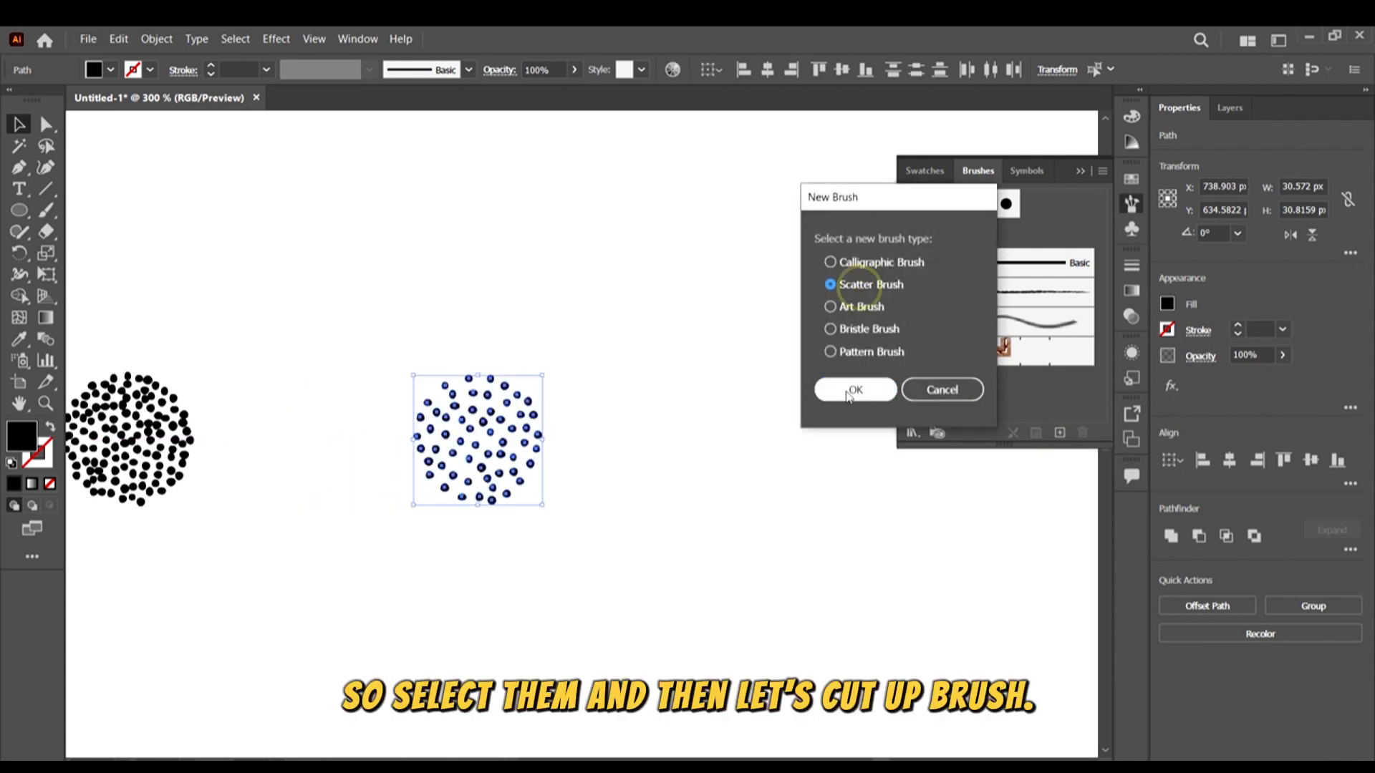
pyautogui.press('Return')
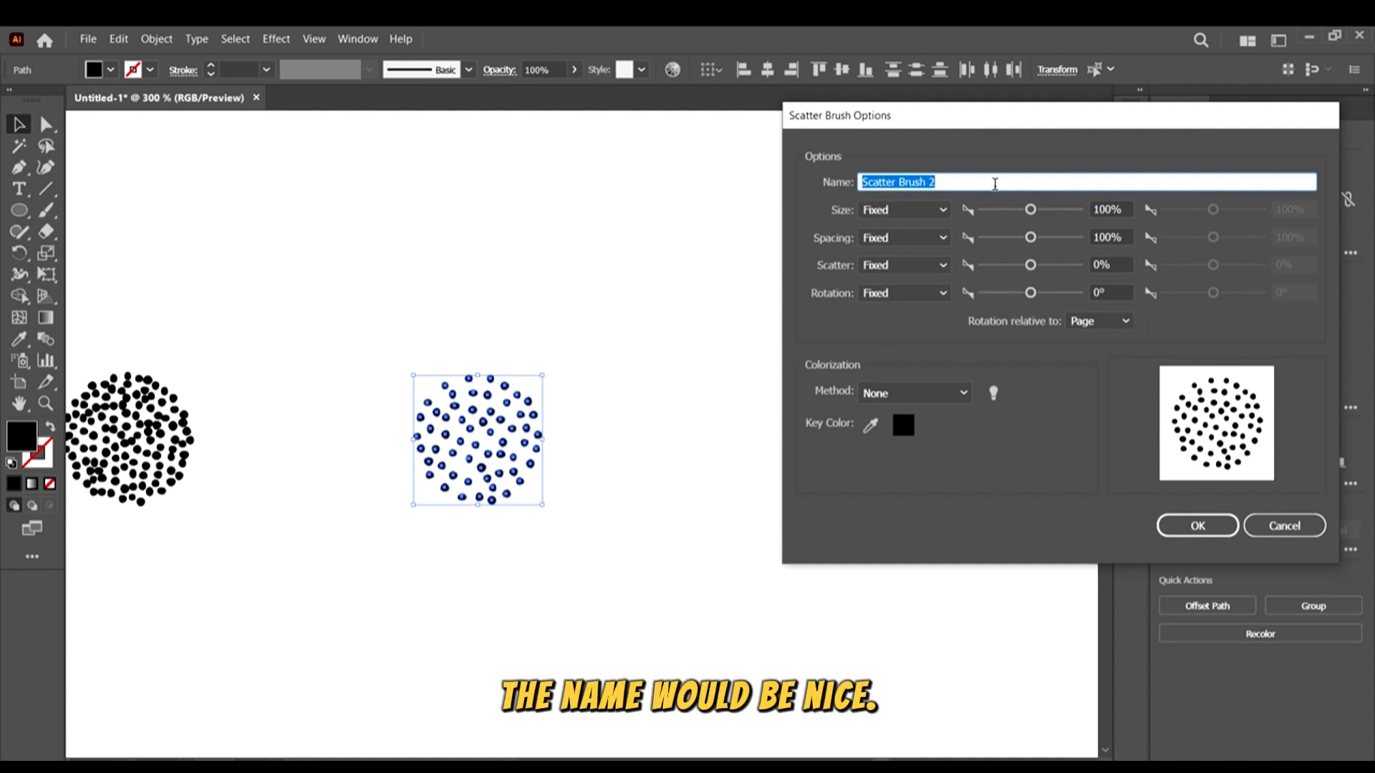
pyautogui.write('Noi')
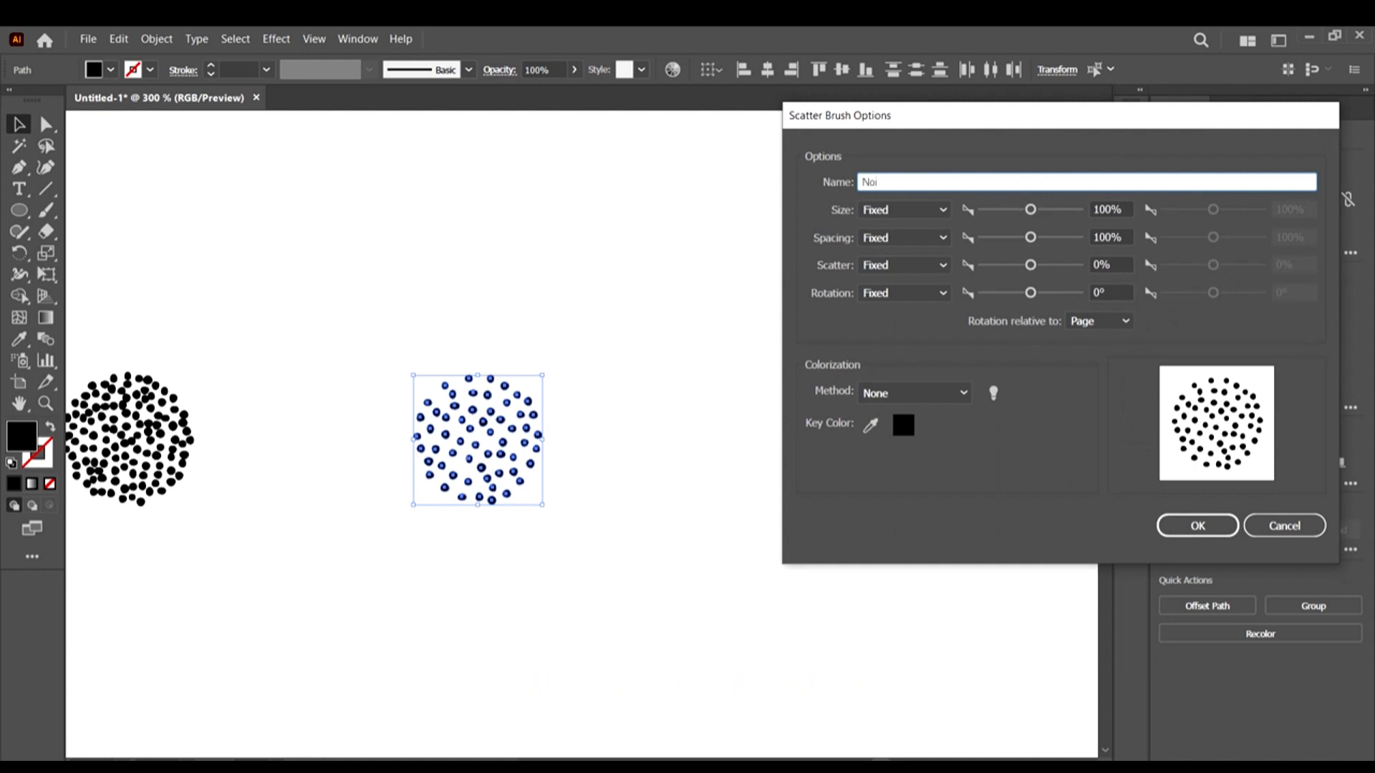
pyautogui.write('se3')
pyautogui.click(1197, 525)
# Paint overlapping test strokes with the Noise3 brush in the empty area below the two remaining dot textures
pyautogui.scroll(-2, 506, 362)
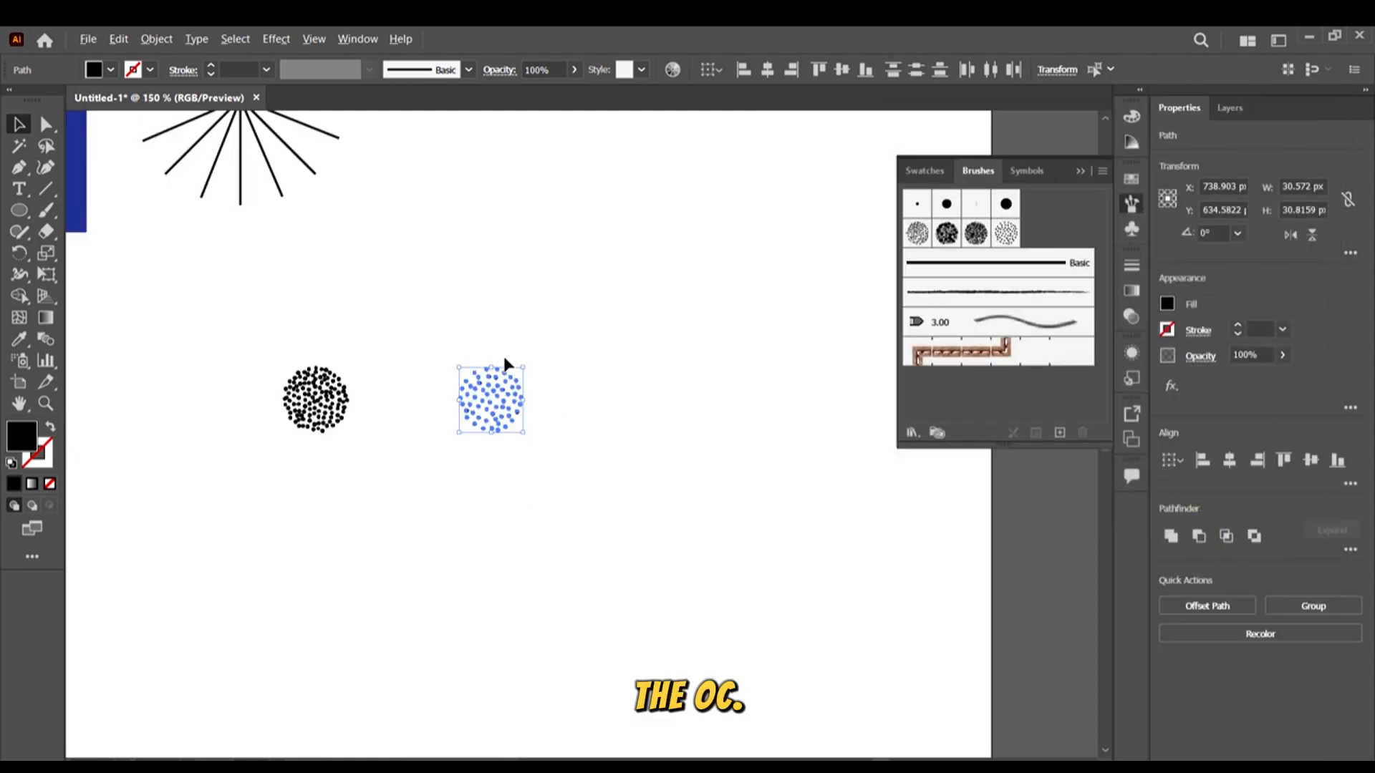
pyautogui.click(46, 209)
pyautogui.moveTo(630, 510); pyautogui.dragTo(705, 537)
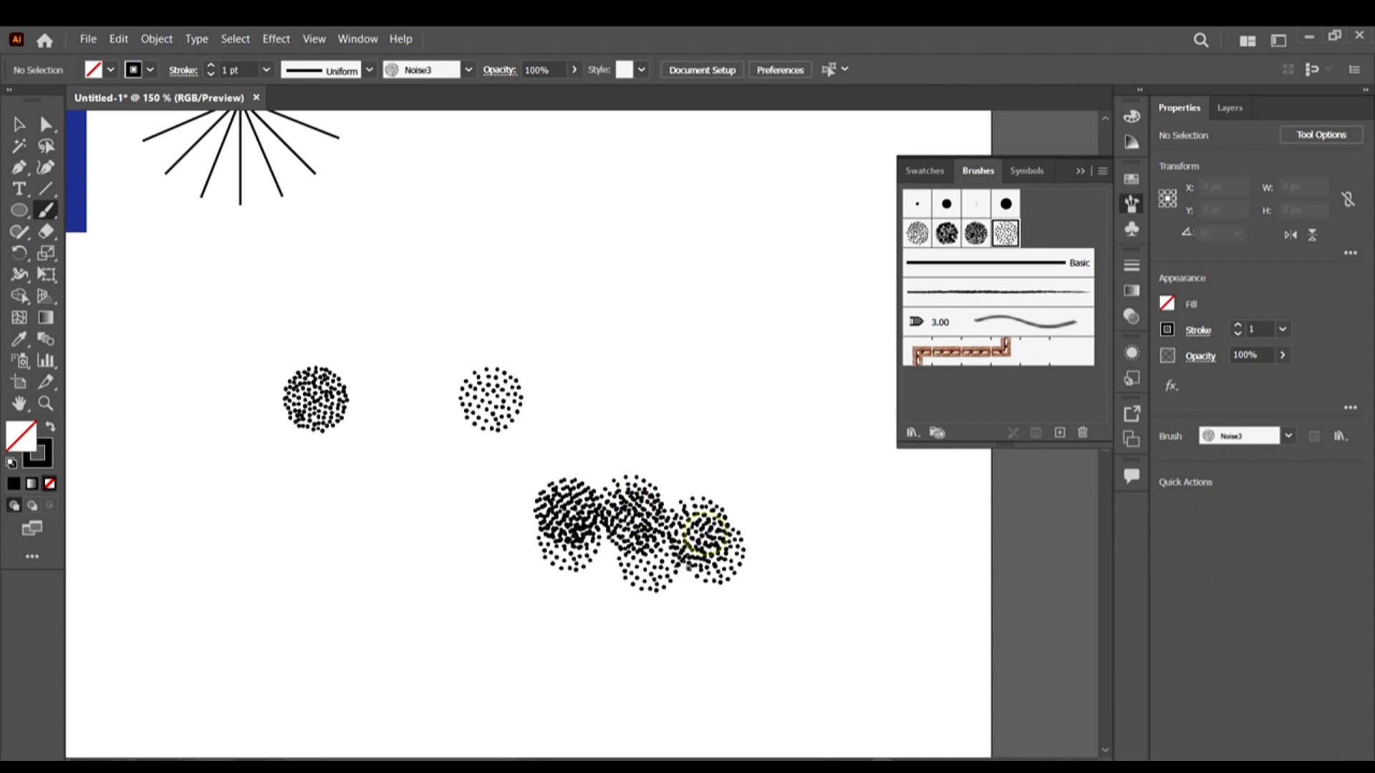
pyautogui.moveTo(575, 531); pyautogui.dragTo(648, 548)
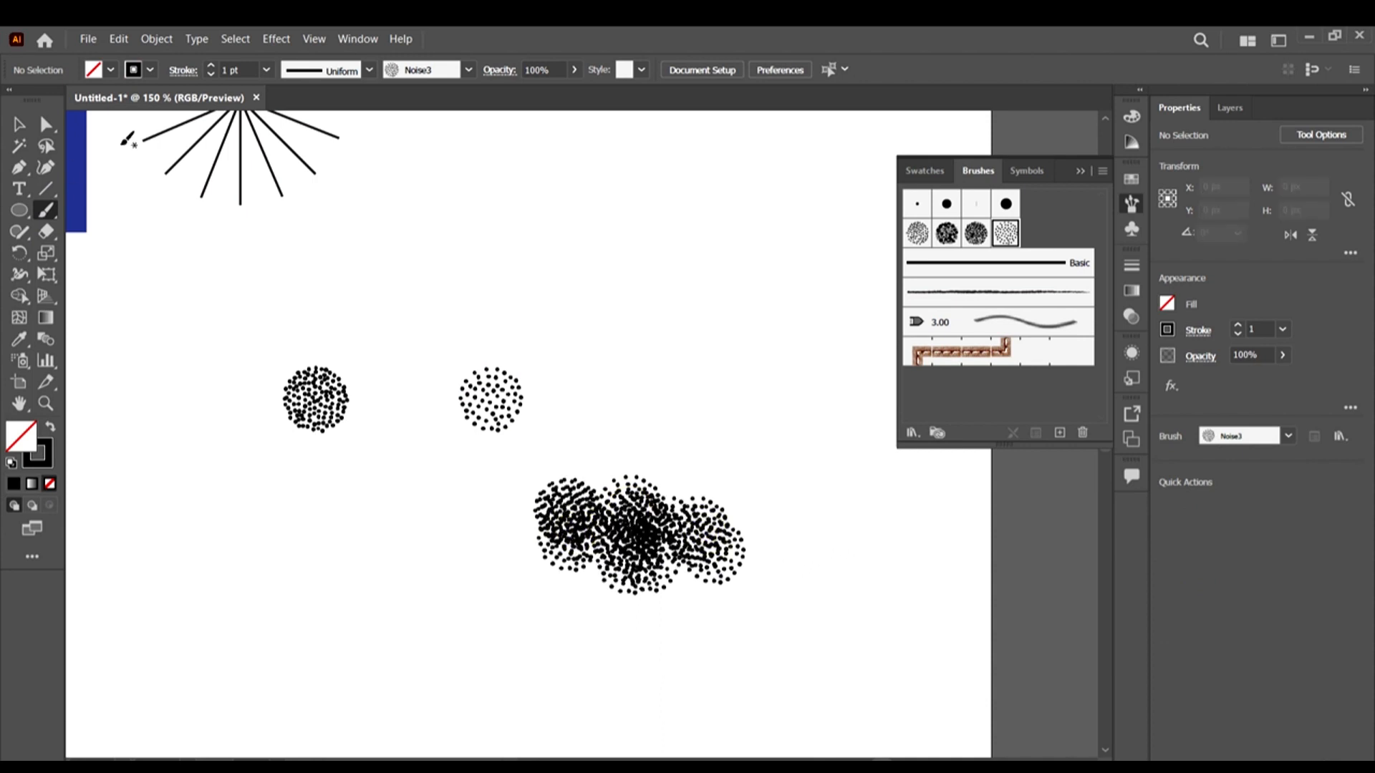
# Delete the middle Noise3 test stroke from the overlapping strokes below the dot textures
pyautogui.click(20, 123)
pyautogui.click(635, 533)
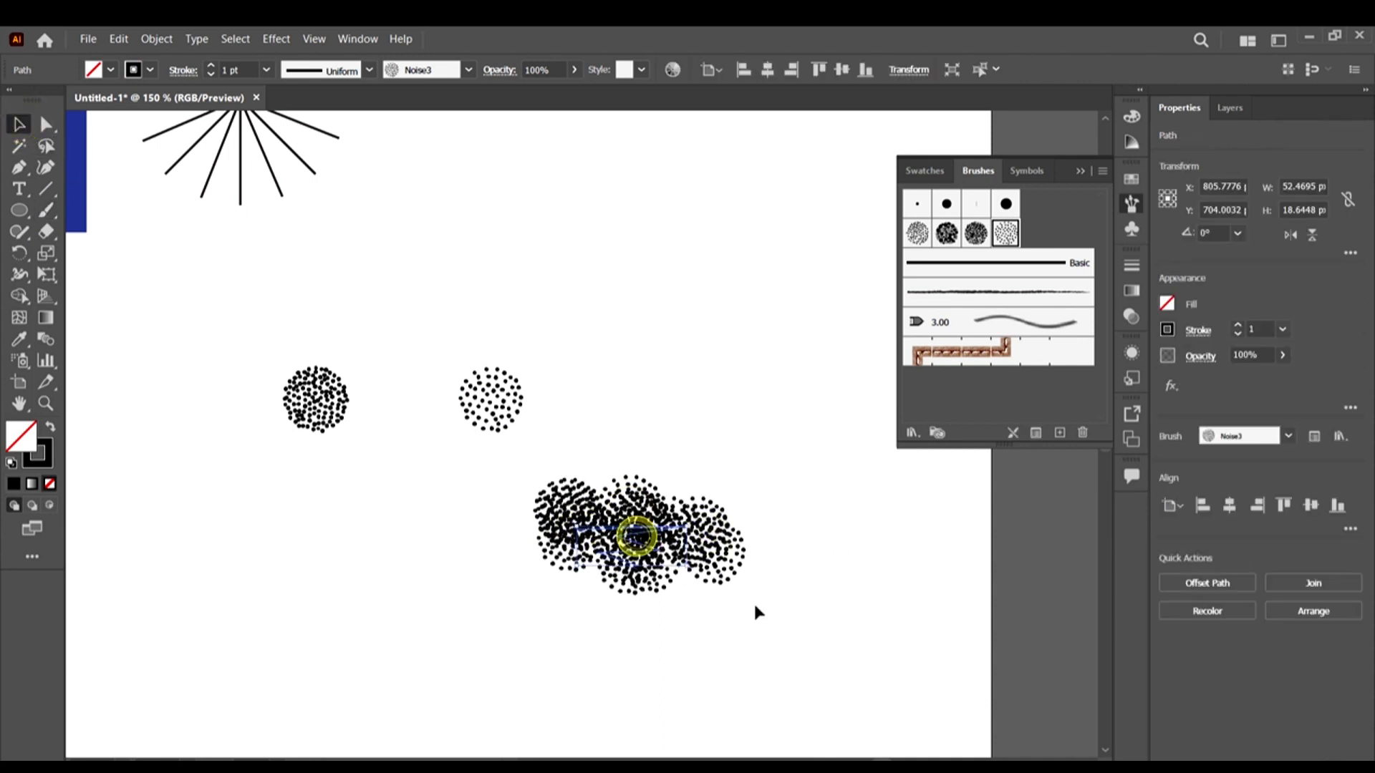
pyautogui.press('Delete')
# With the remaining test strokes selected, set the Noise3 brush's size, spacing, scatter and rotation to Random
pyautogui.moveTo(754, 605); pyautogui.dragTo(551, 469)
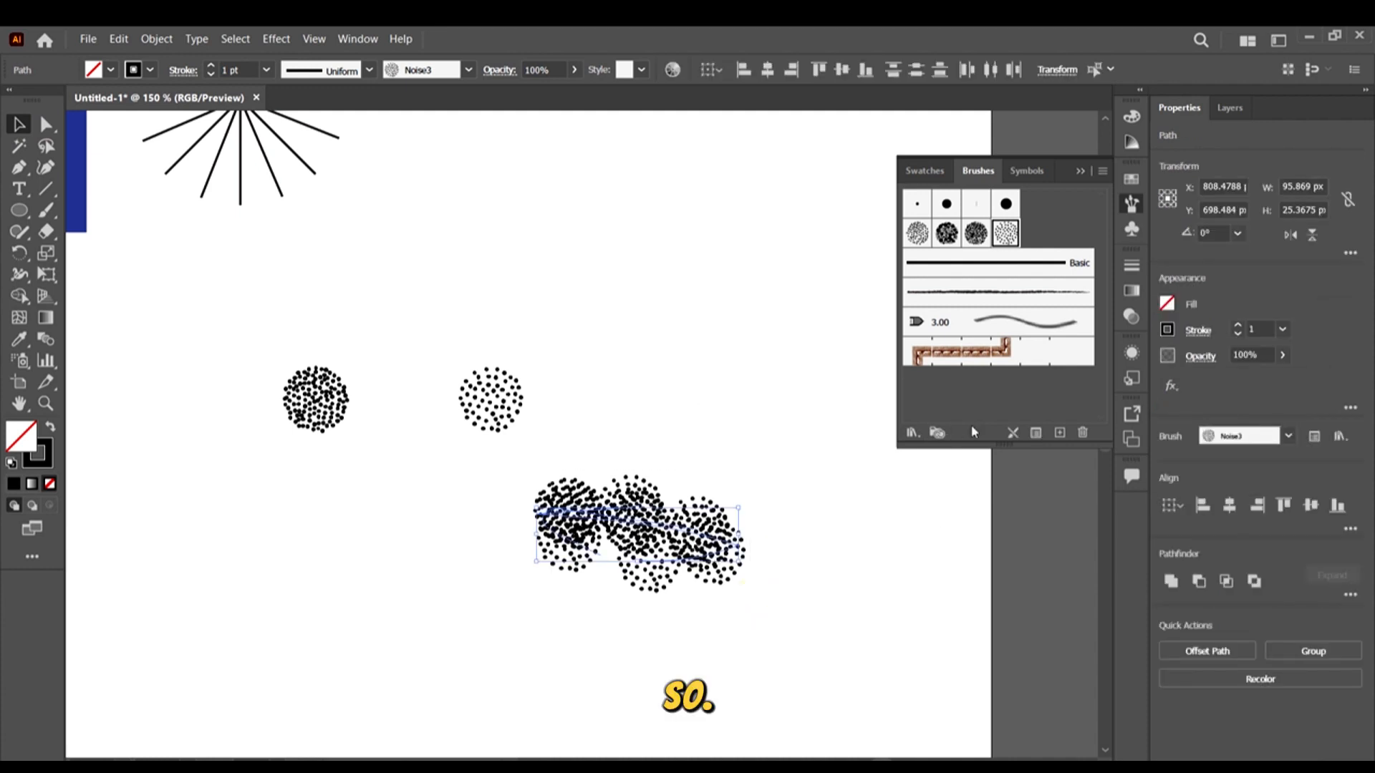
pyautogui.doubleClick(1010, 229)
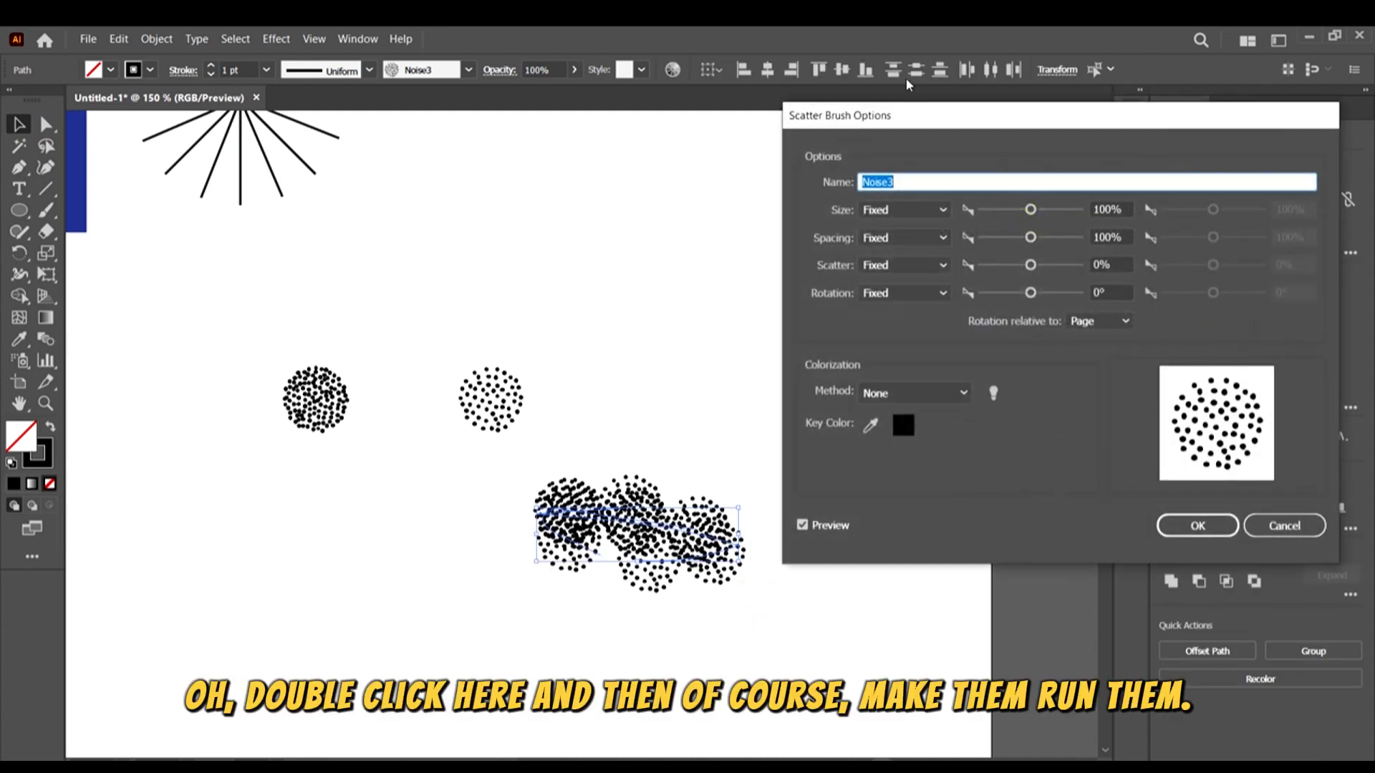
pyautogui.click(916, 209)
pyautogui.click(913, 242)
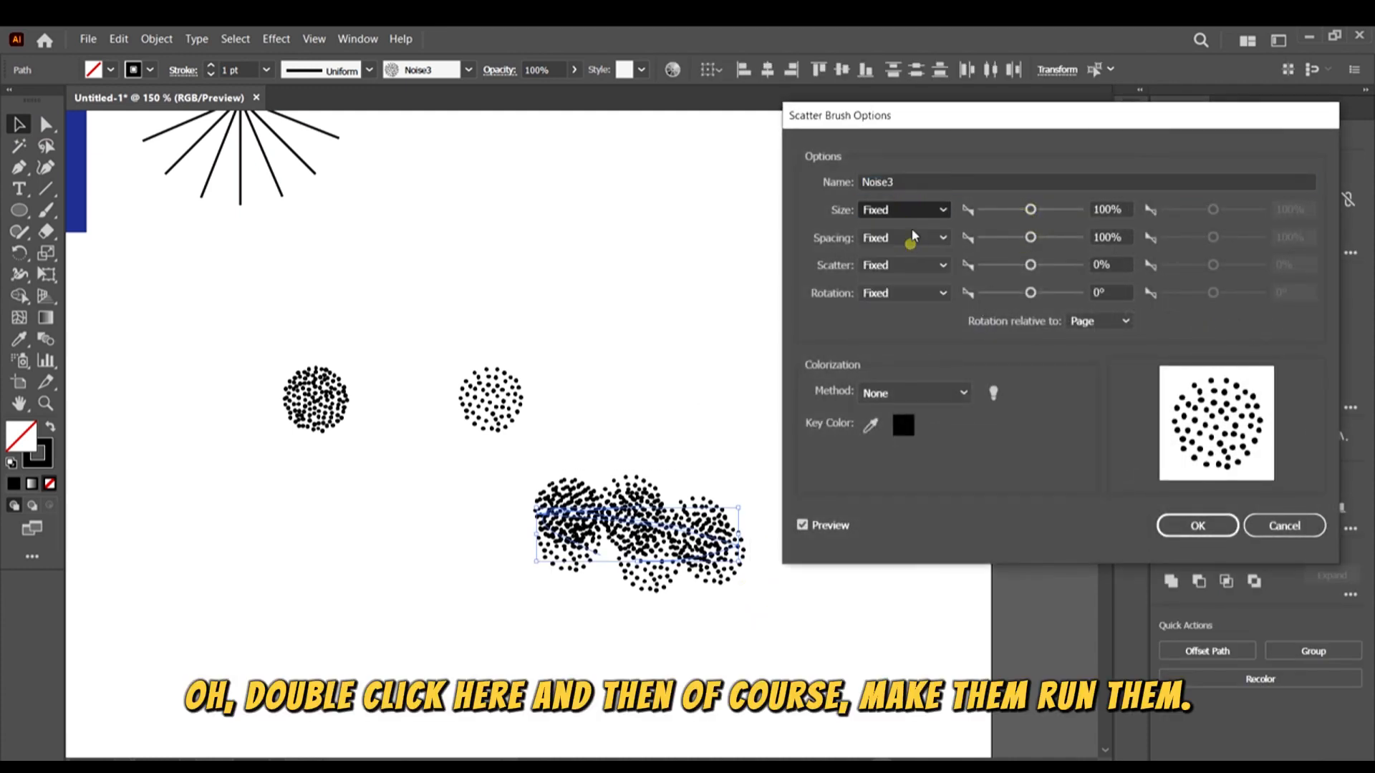
pyautogui.click(913, 236)
pyautogui.click(918, 272)
pyautogui.click(913, 265)
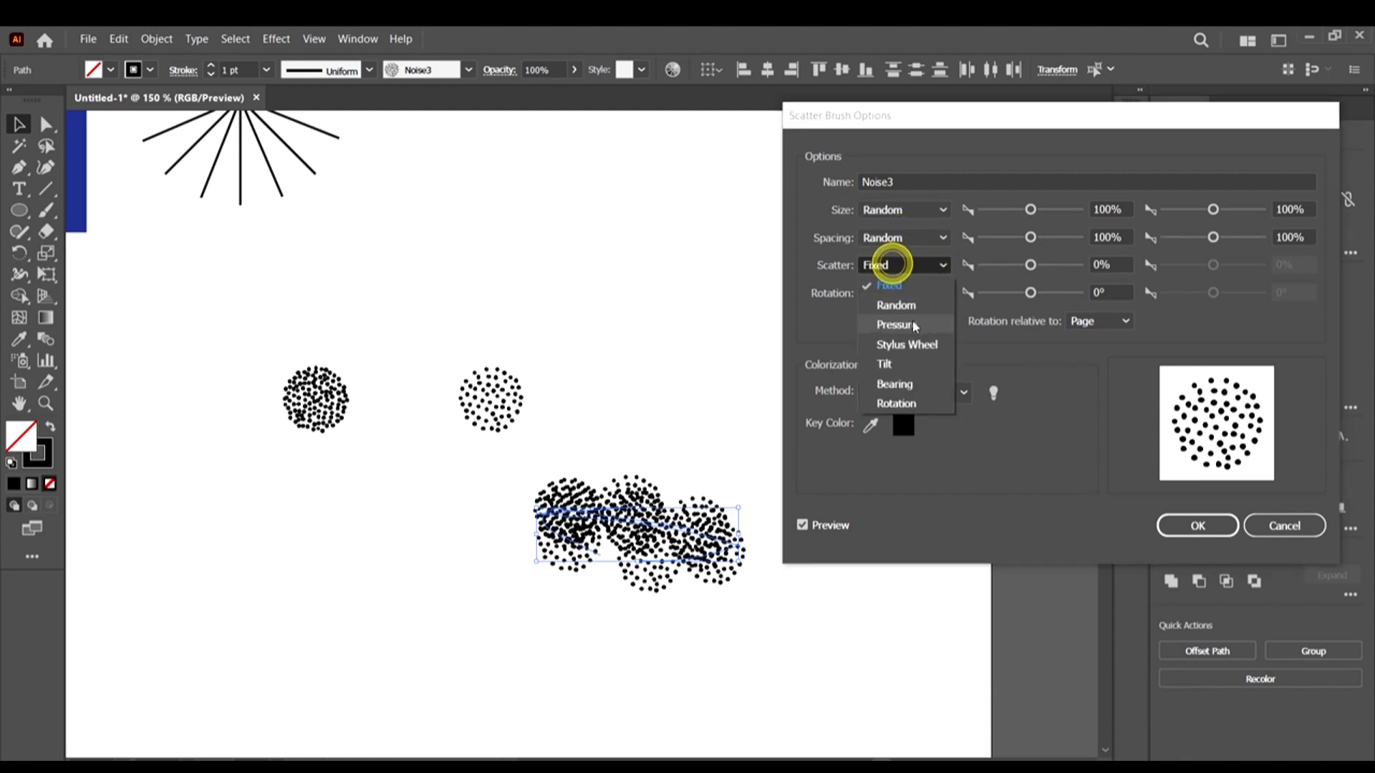
pyautogui.click(906, 307)
pyautogui.click(904, 293)
pyautogui.click(896, 333)
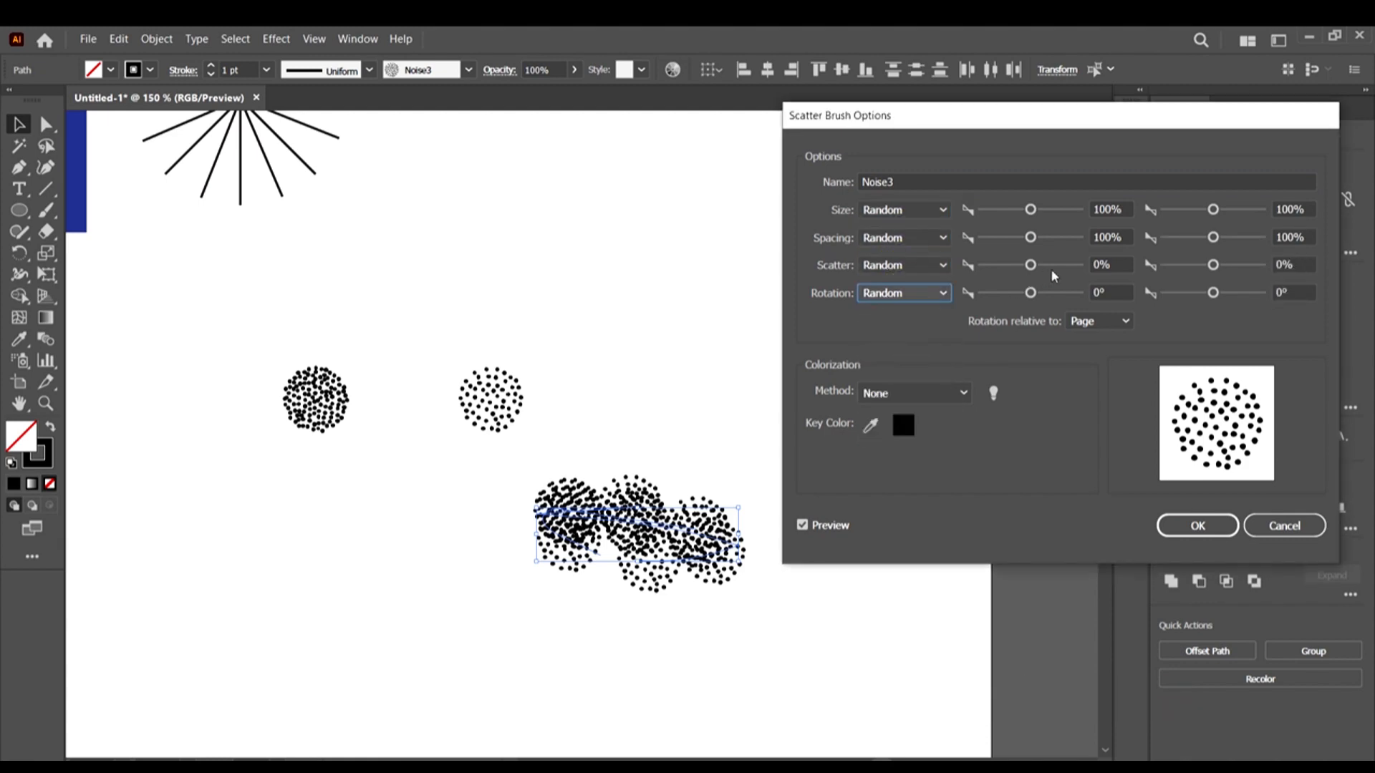
# Set Noise3's minimum size to 80%, spacing range to 42% and 30%, scatter range to -44% and -19%, and first rotation value to 85°
pyautogui.moveTo(1031, 210); pyautogui.dragTo(1027, 215)
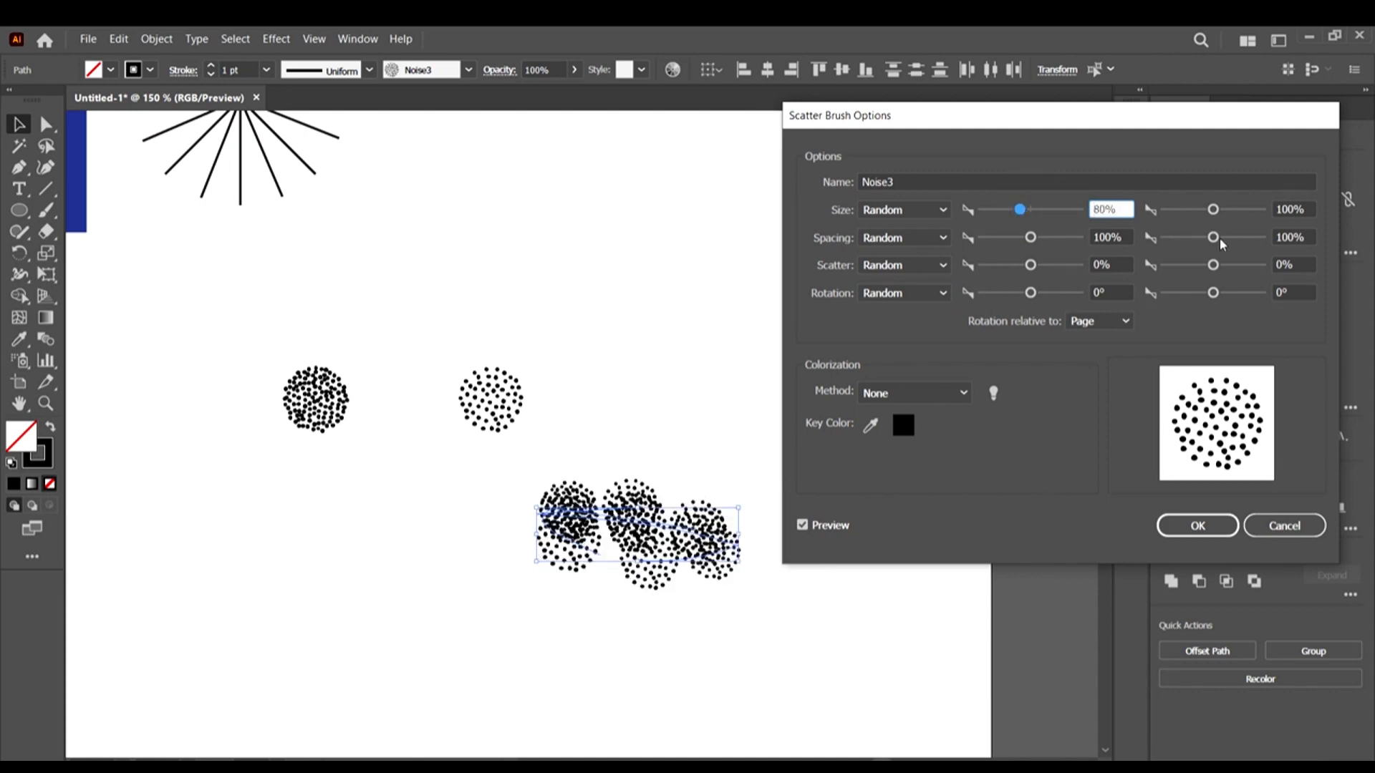
pyautogui.moveTo(1214, 237); pyautogui.dragTo(1178, 237)
pyautogui.moveTo(1044, 240); pyautogui.dragTo(1054, 295)
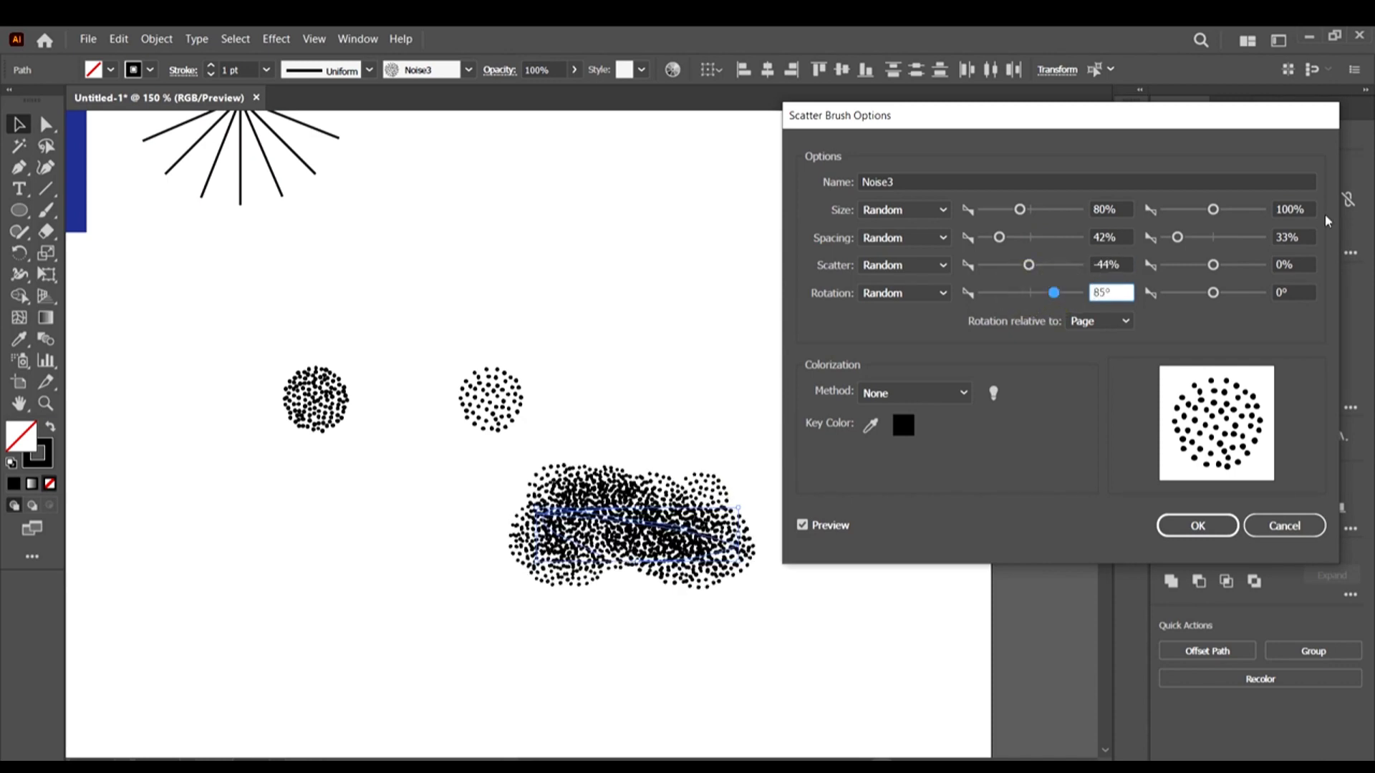
pyautogui.moveTo(1213, 265); pyautogui.dragTo(1179, 239)
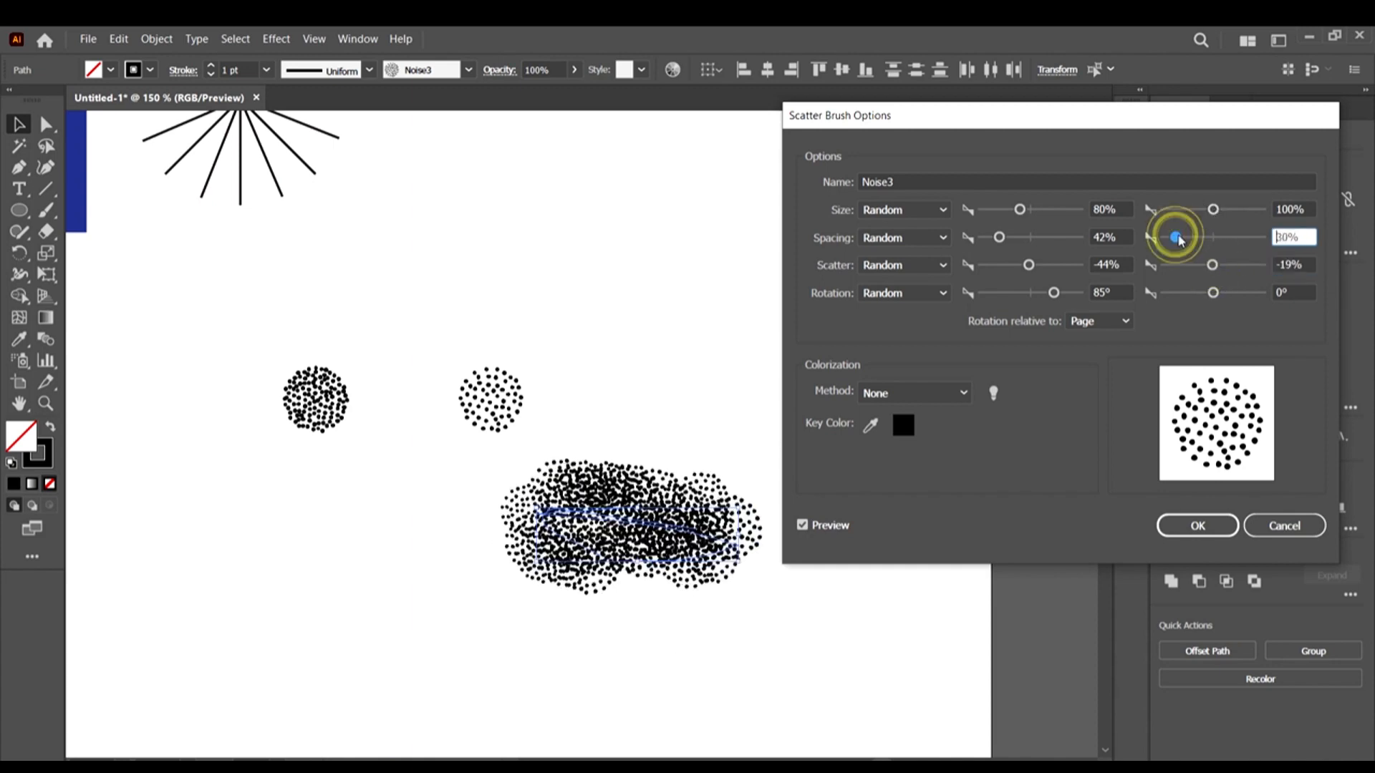
# Change the Noise3 brush's colorization method and apply the brush changes to the existing strokes
pyautogui.click(923, 387)
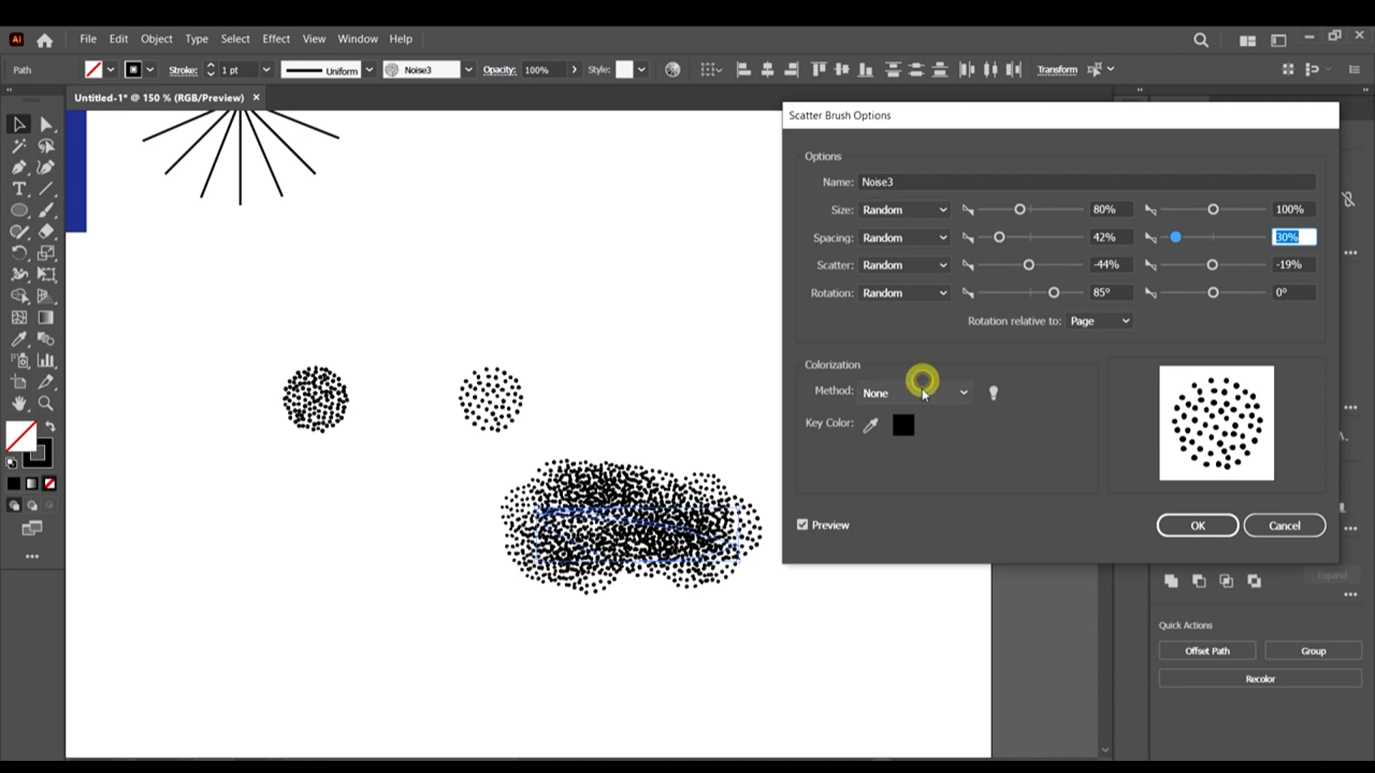
pyautogui.click(912, 432)
pyautogui.click(1197, 526)
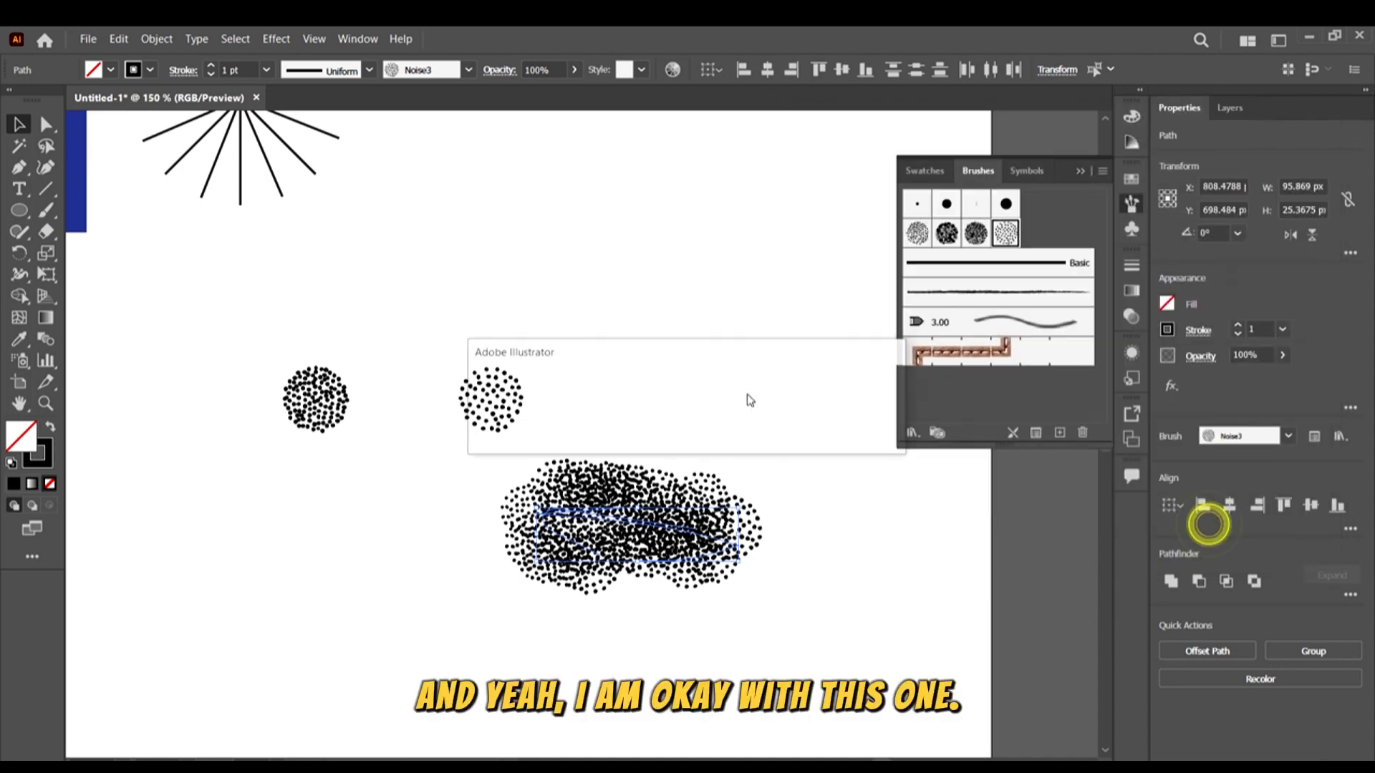
pyautogui.click(663, 433)
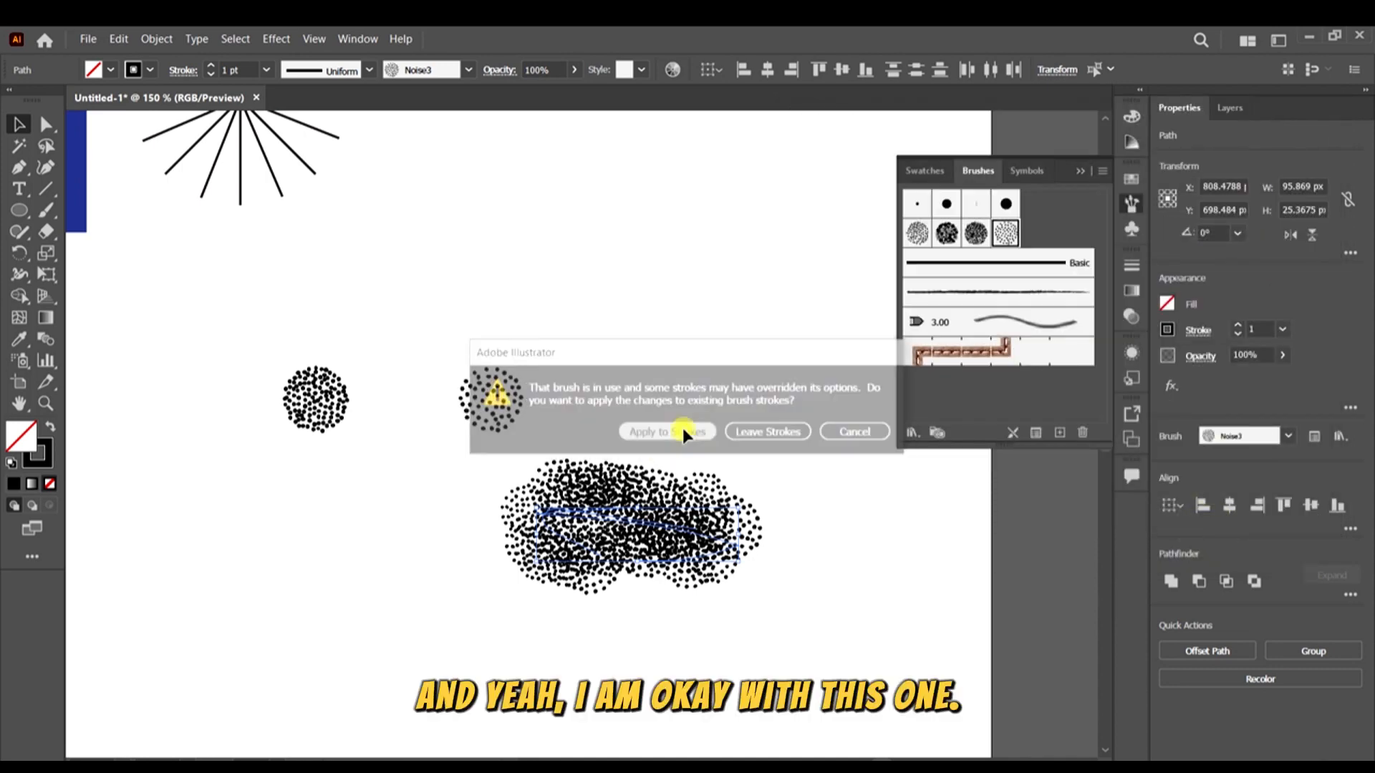
# Delete the Noise3 test strokes and move the sparse dot texture next to the textures stored off the artboard
pyautogui.scroll(-2, 634, 404)
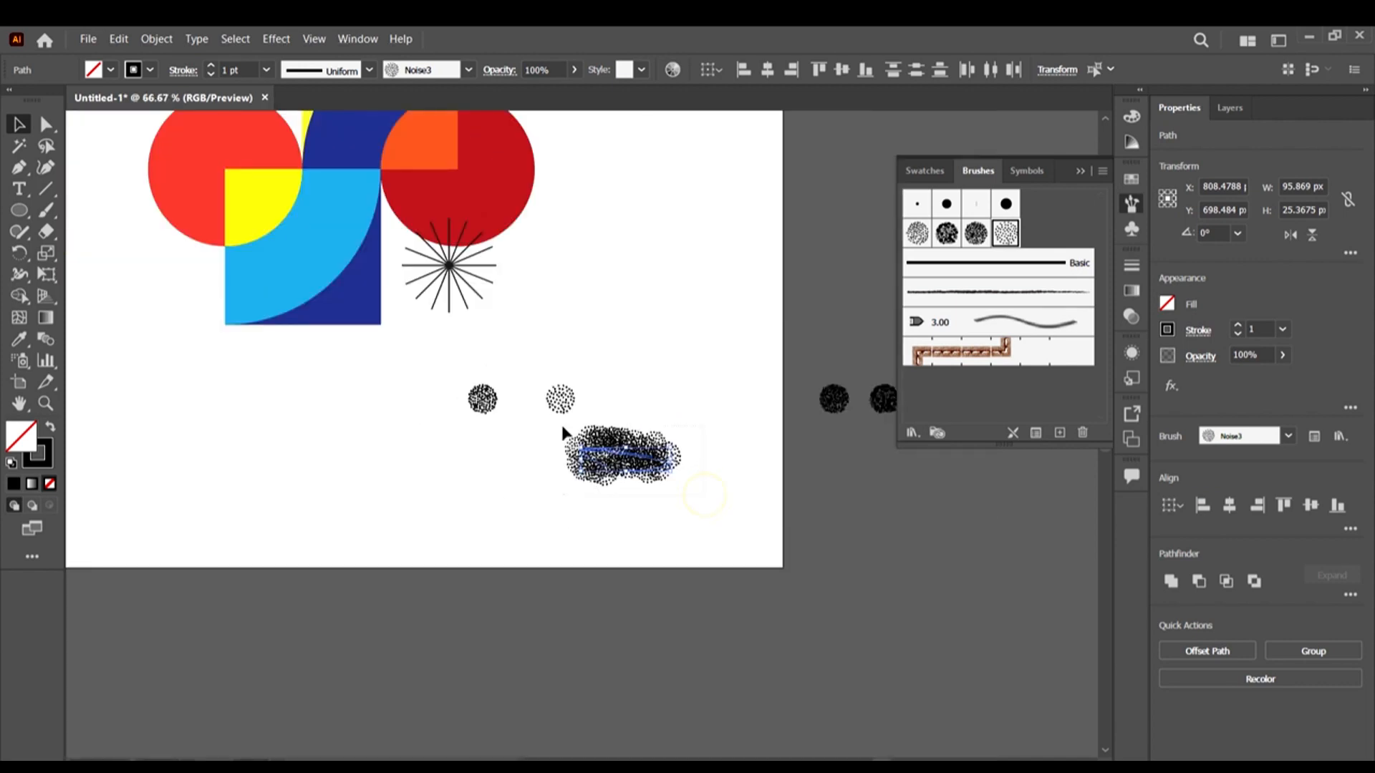
pyautogui.press('Delete')
pyautogui.click(566, 398)
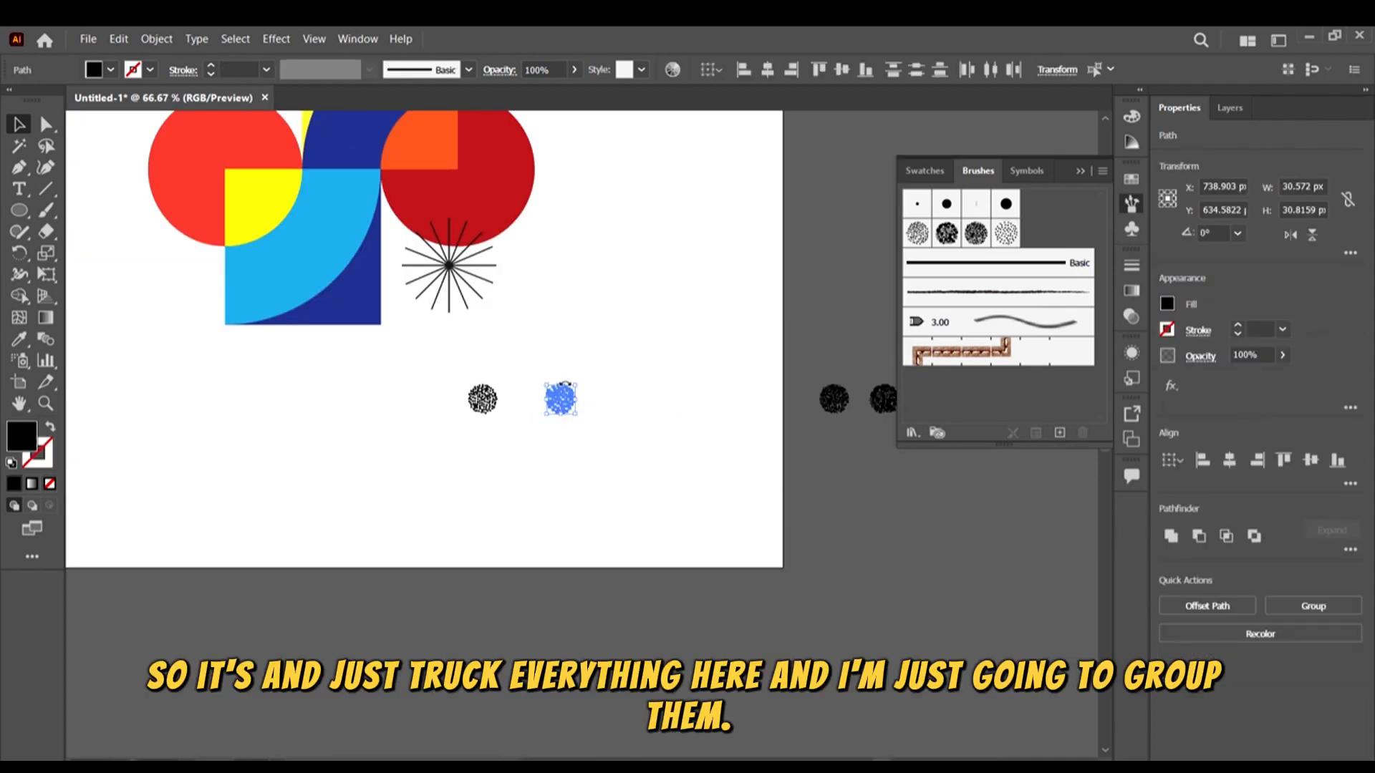
pyautogui.moveTo(571, 393); pyautogui.dragTo(790, 426)
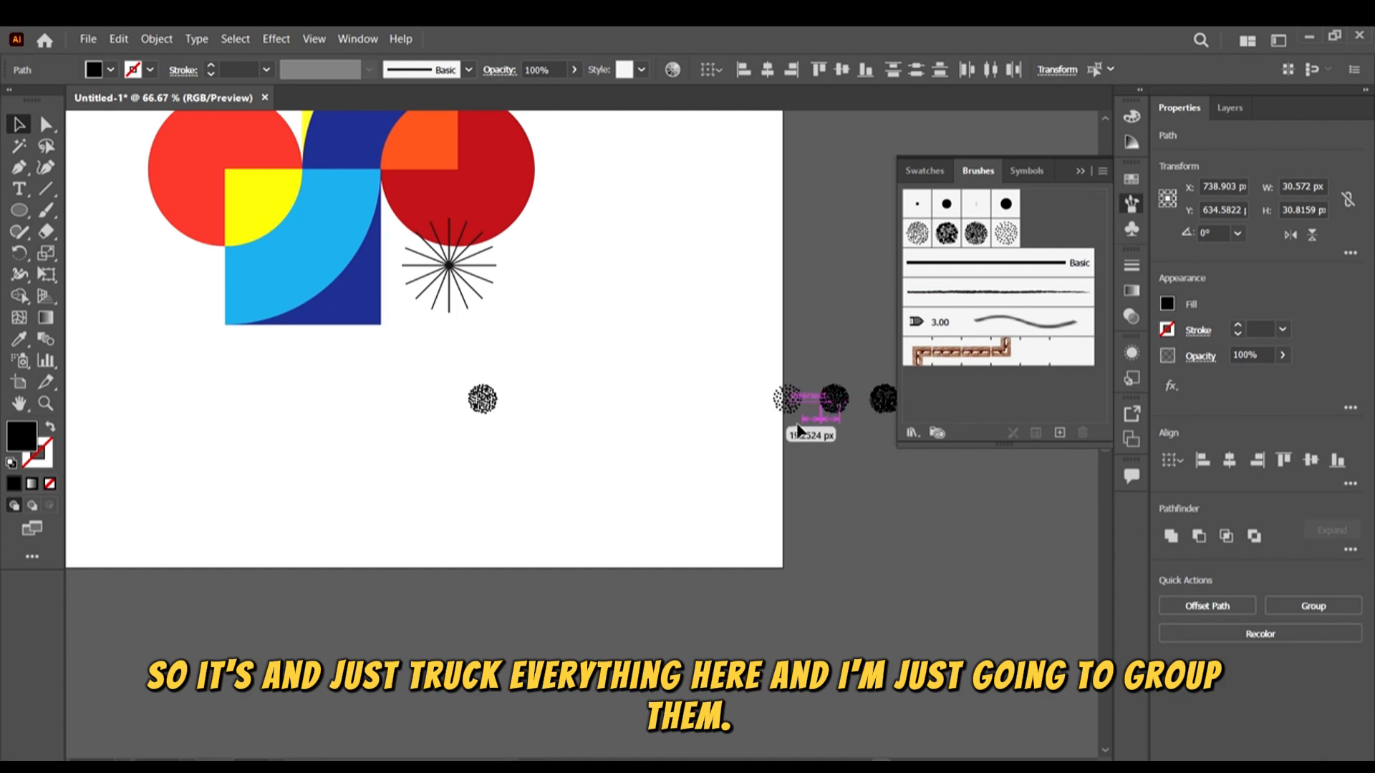
# Group the dots of the sparse texture and of its dense neighbour, and move all three stored textures farther off the artboard
pyautogui.scroll(3, 851, 431)
pyautogui.scroll(1, 851, 428)
pyautogui.hotkey('ctrl', 'g')
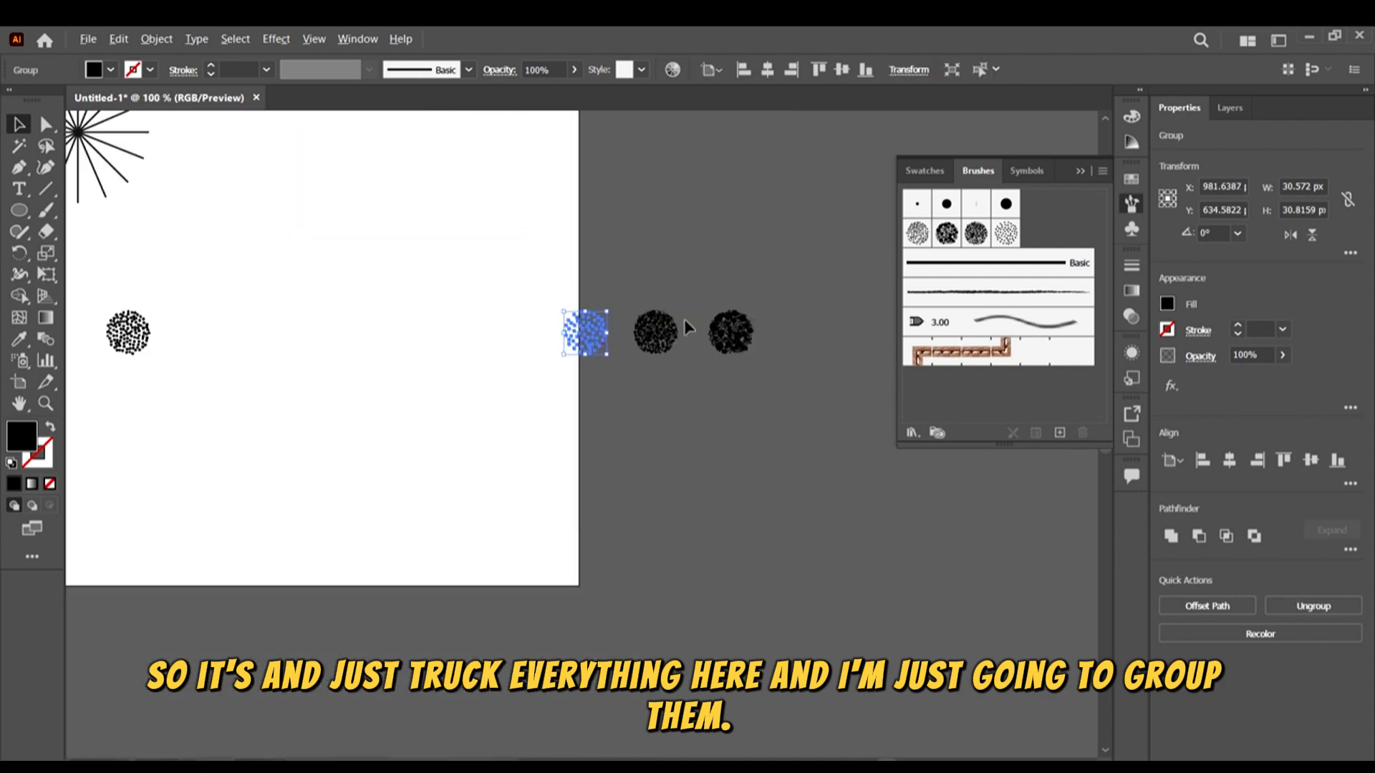
pyautogui.scroll(-3, 613, 364)
pyautogui.click(658, 352)
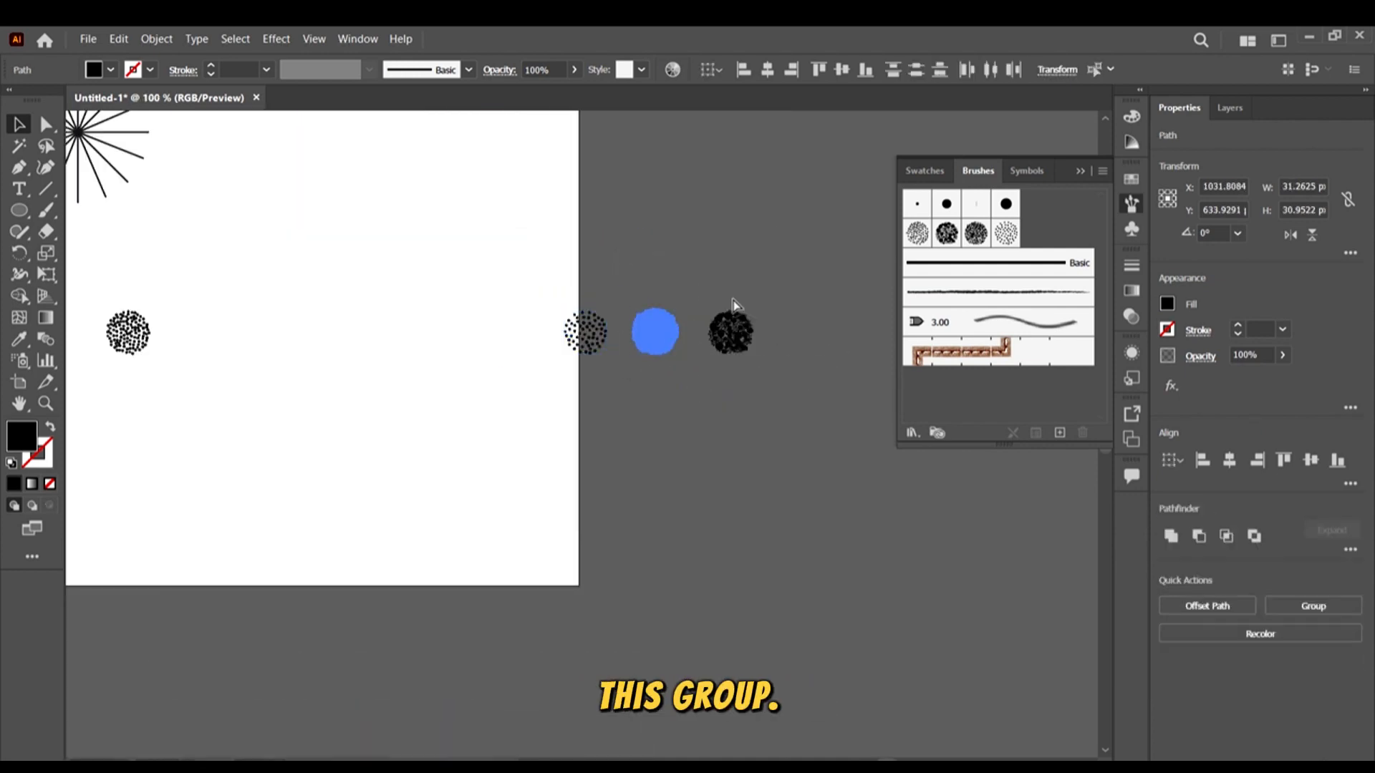
pyautogui.click(738, 316)
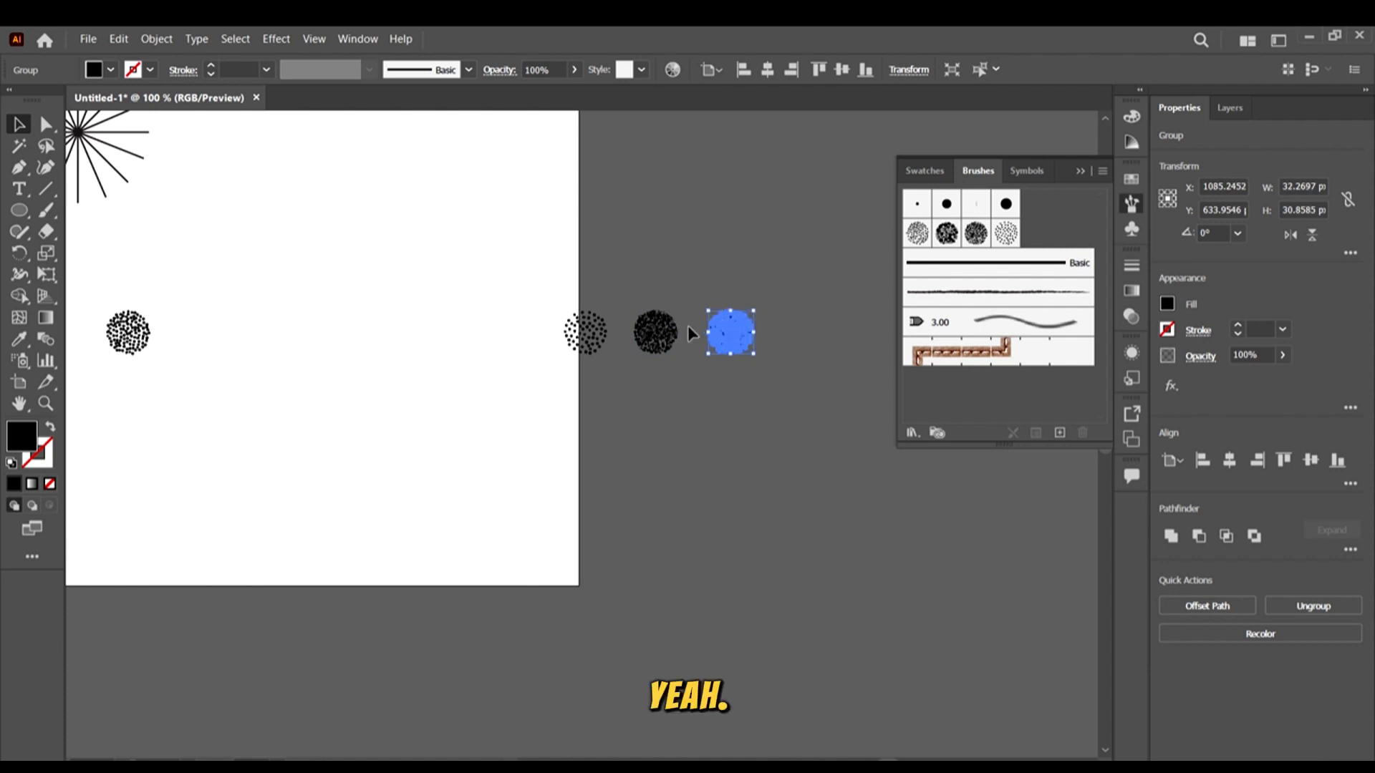
pyautogui.click(669, 326)
pyautogui.moveTo(773, 403); pyautogui.dragTo(534, 244)
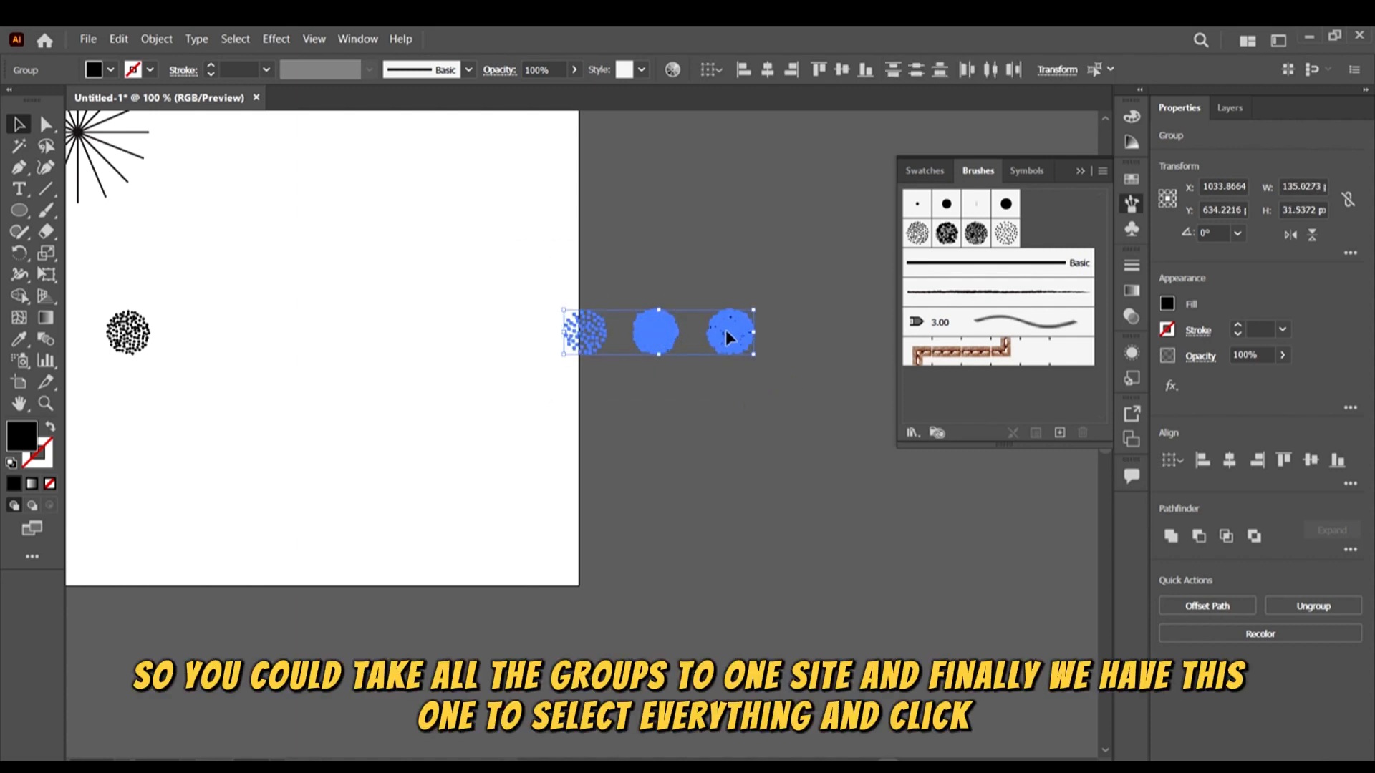
pyautogui.moveTo(726, 337); pyautogui.dragTo(838, 337)
# Create a scatter brush named Noise4 from the last dot texture remaining on the artboard
pyautogui.hscroll(-5, 242, 337)
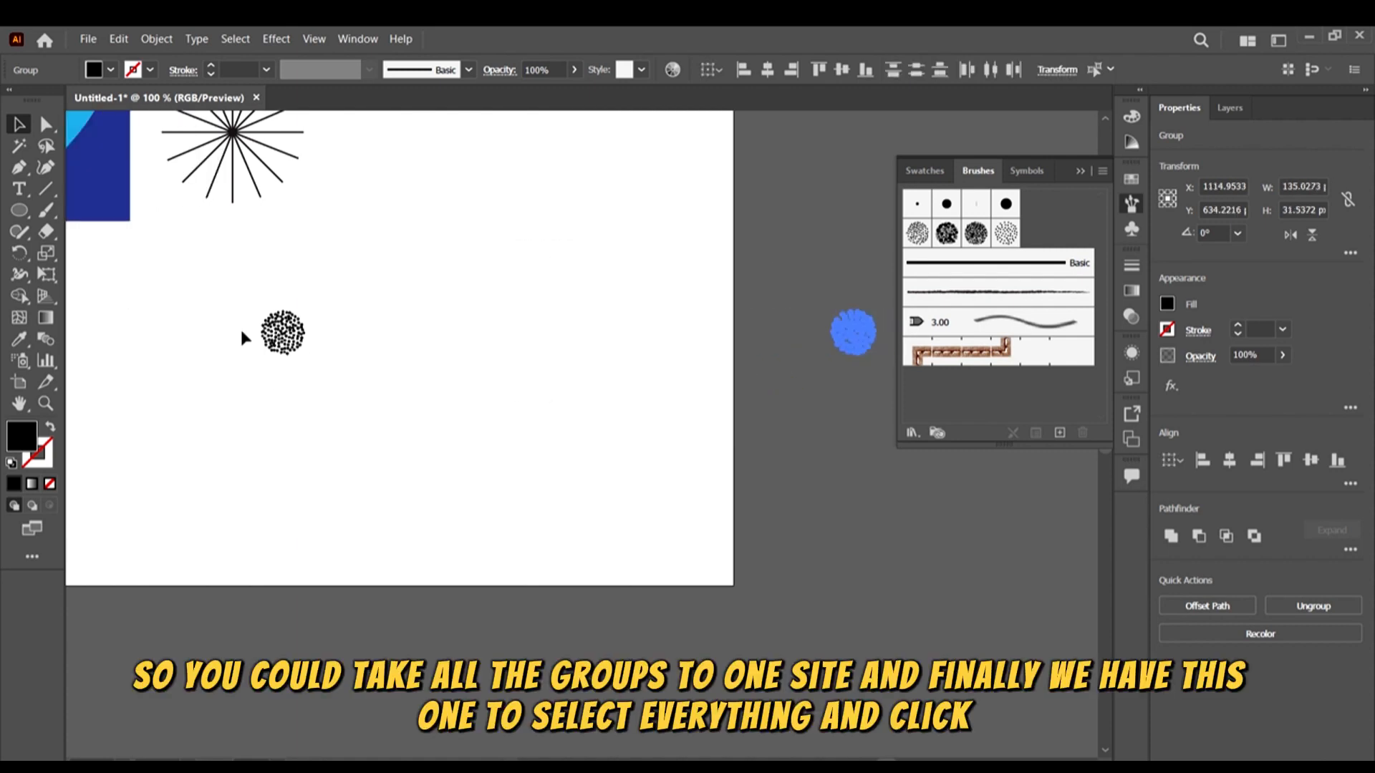
pyautogui.scroll(3, 225, 282)
pyautogui.moveTo(251, 293); pyautogui.dragTo(653, 595)
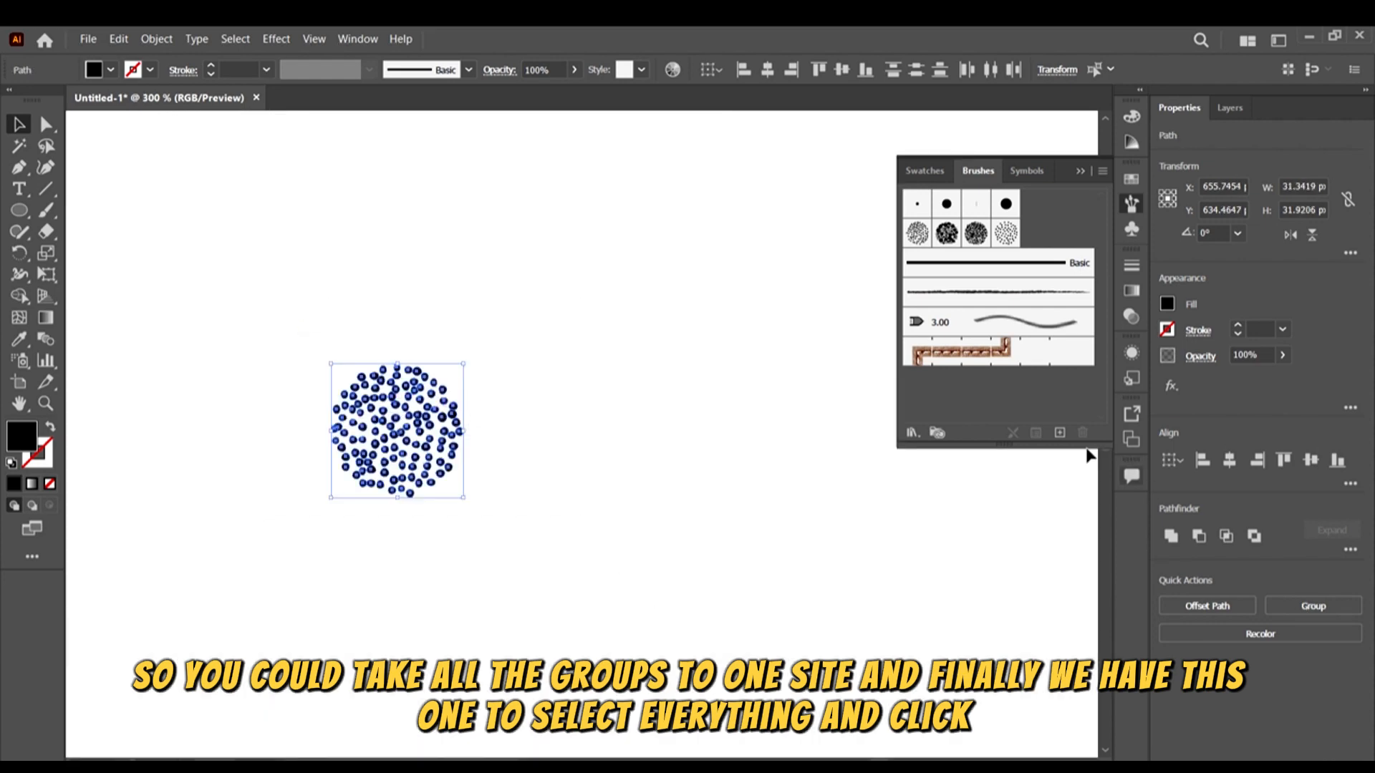
pyautogui.click(1060, 433)
pyautogui.click(888, 284)
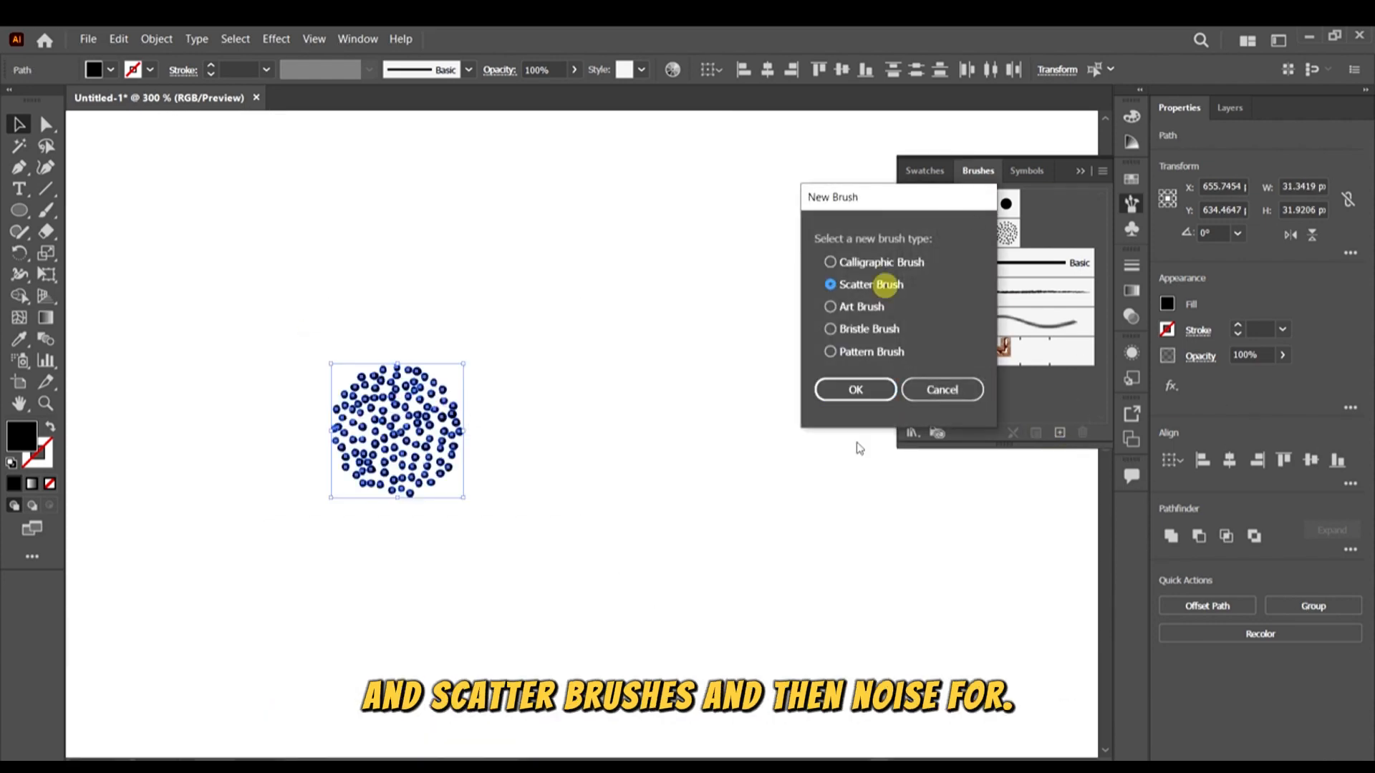
pyautogui.click(856, 390)
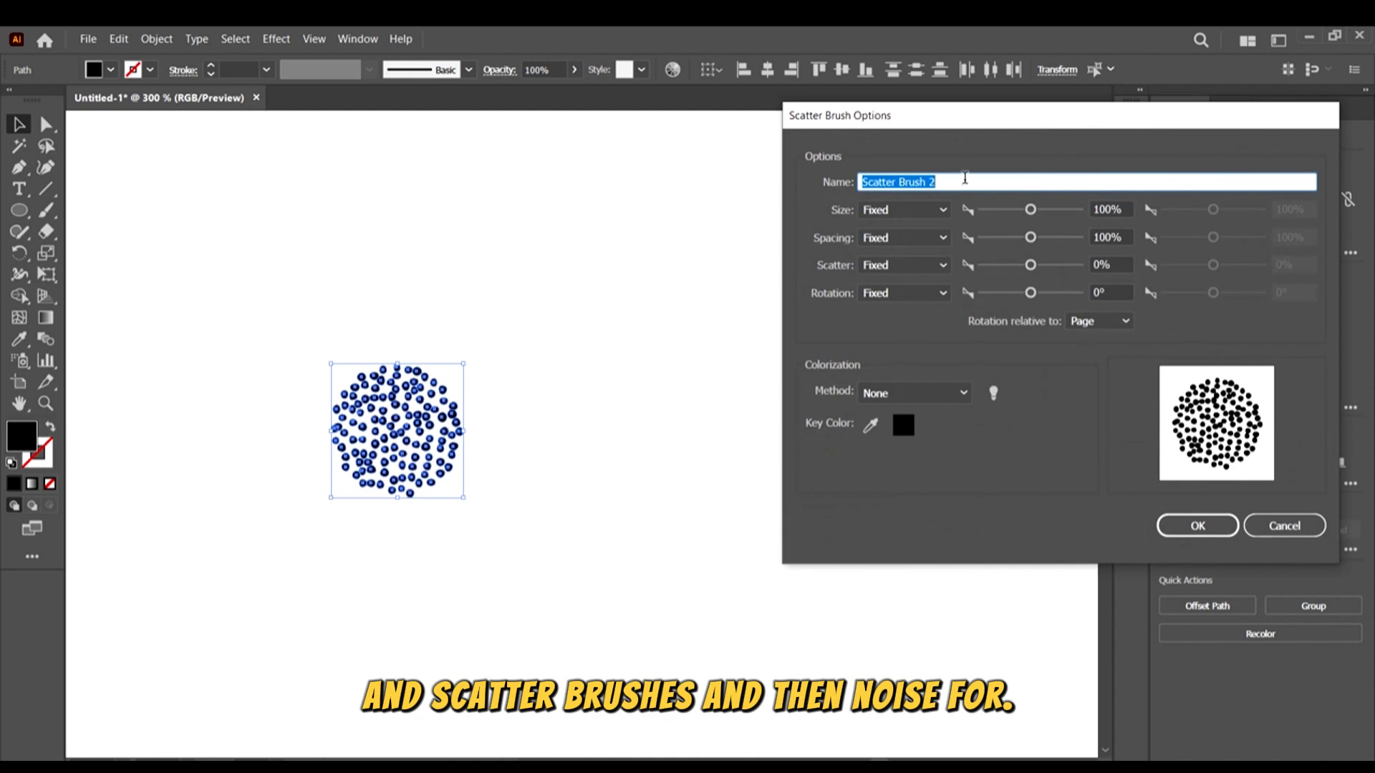
pyautogui.write('Noise4')
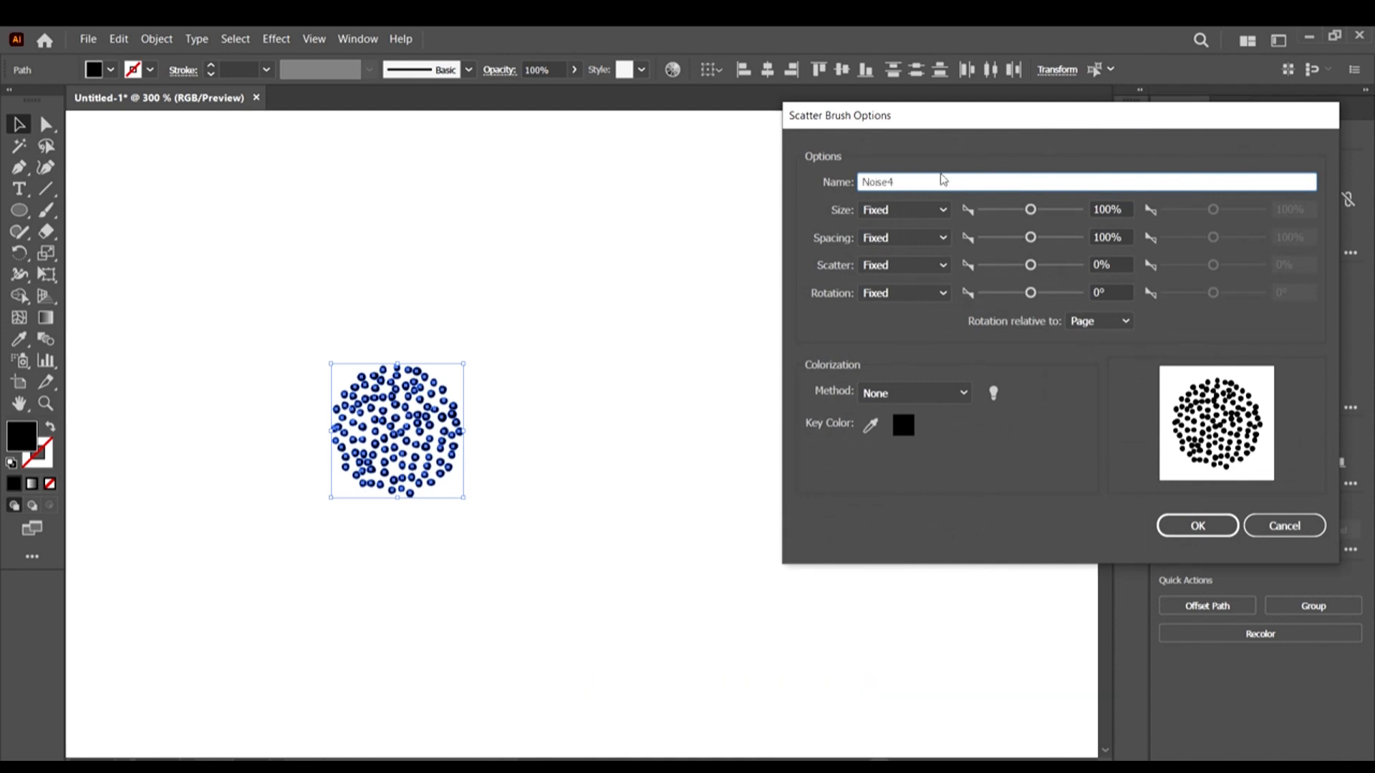
pyautogui.click(1211, 525)
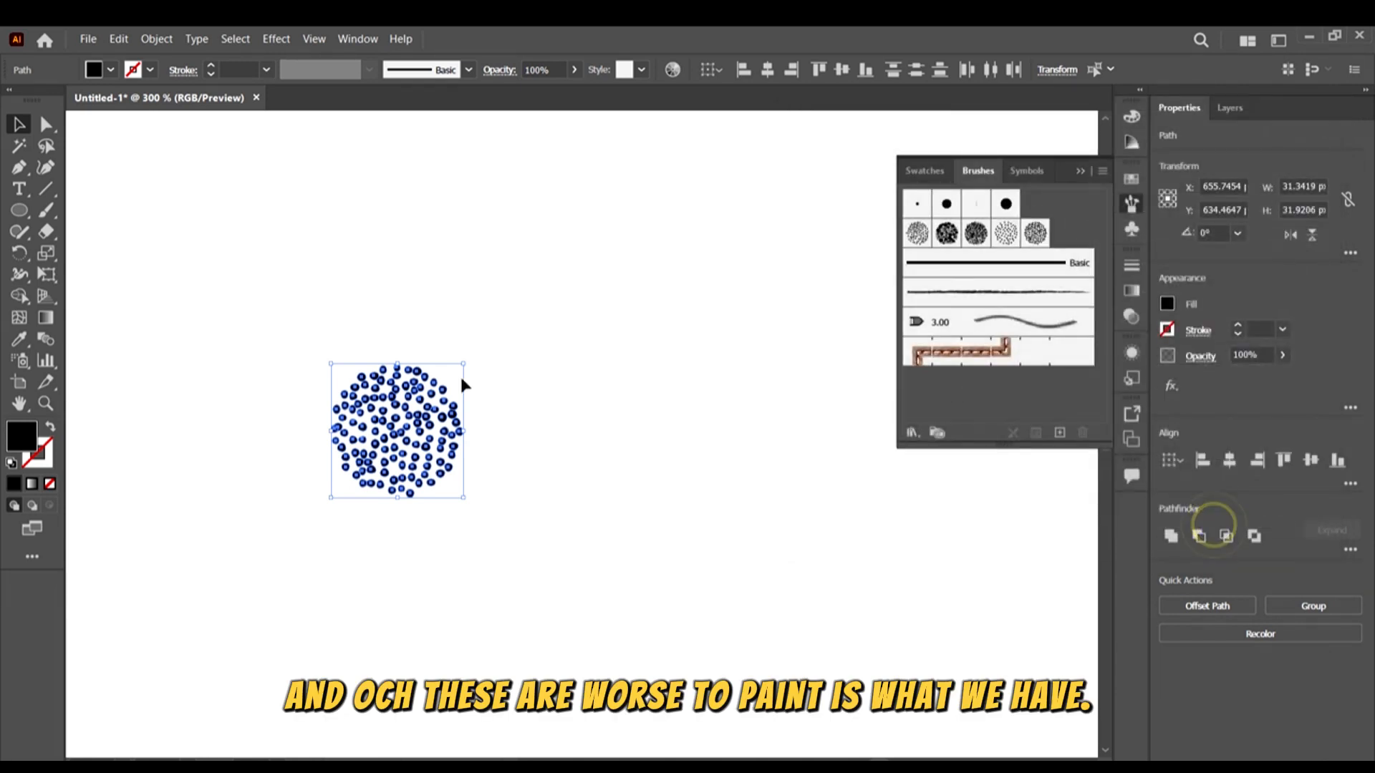
# Paint an overlapping test stroke with the Noise4 brush in the empty area beside the dot texture
pyautogui.scroll(-2, 295, 297)
pyautogui.click(40, 215)
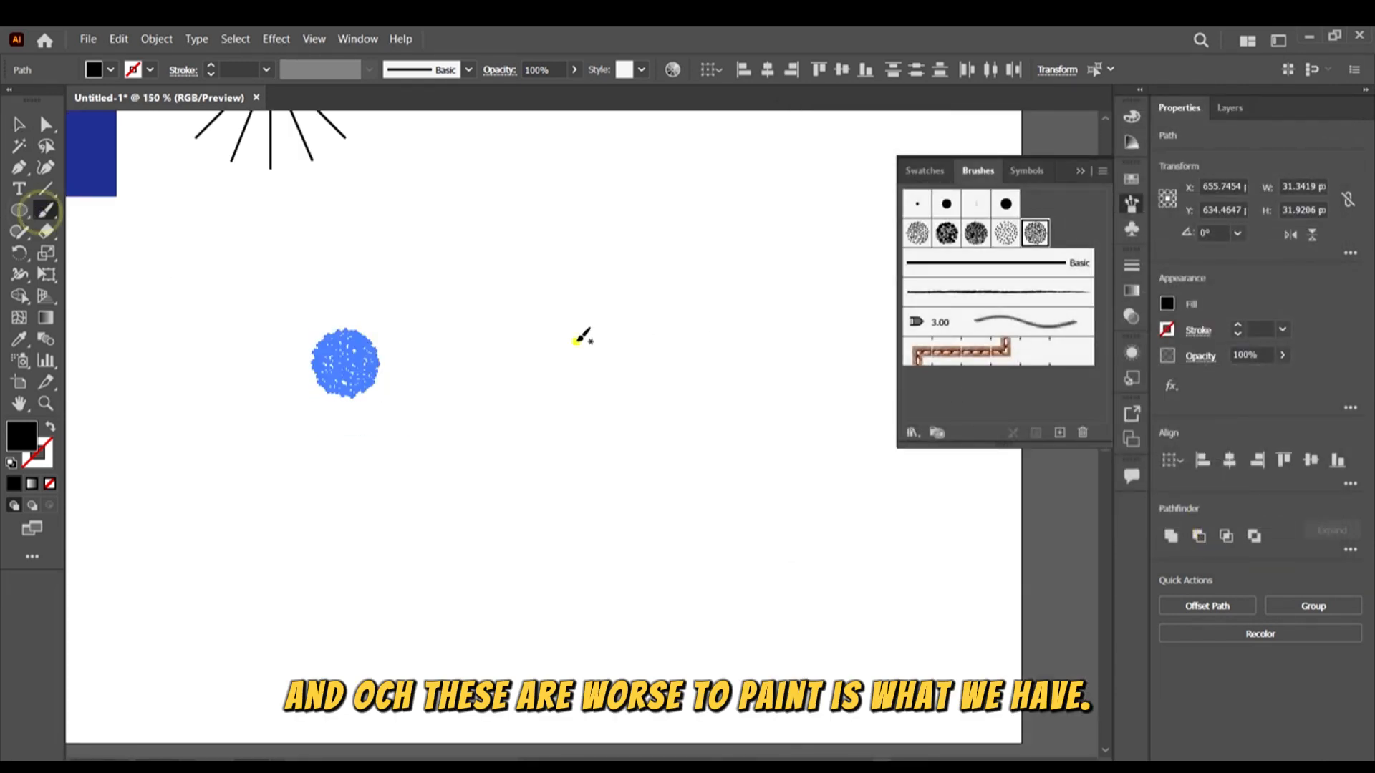
pyautogui.moveTo(693, 390); pyautogui.dragTo(734, 430)
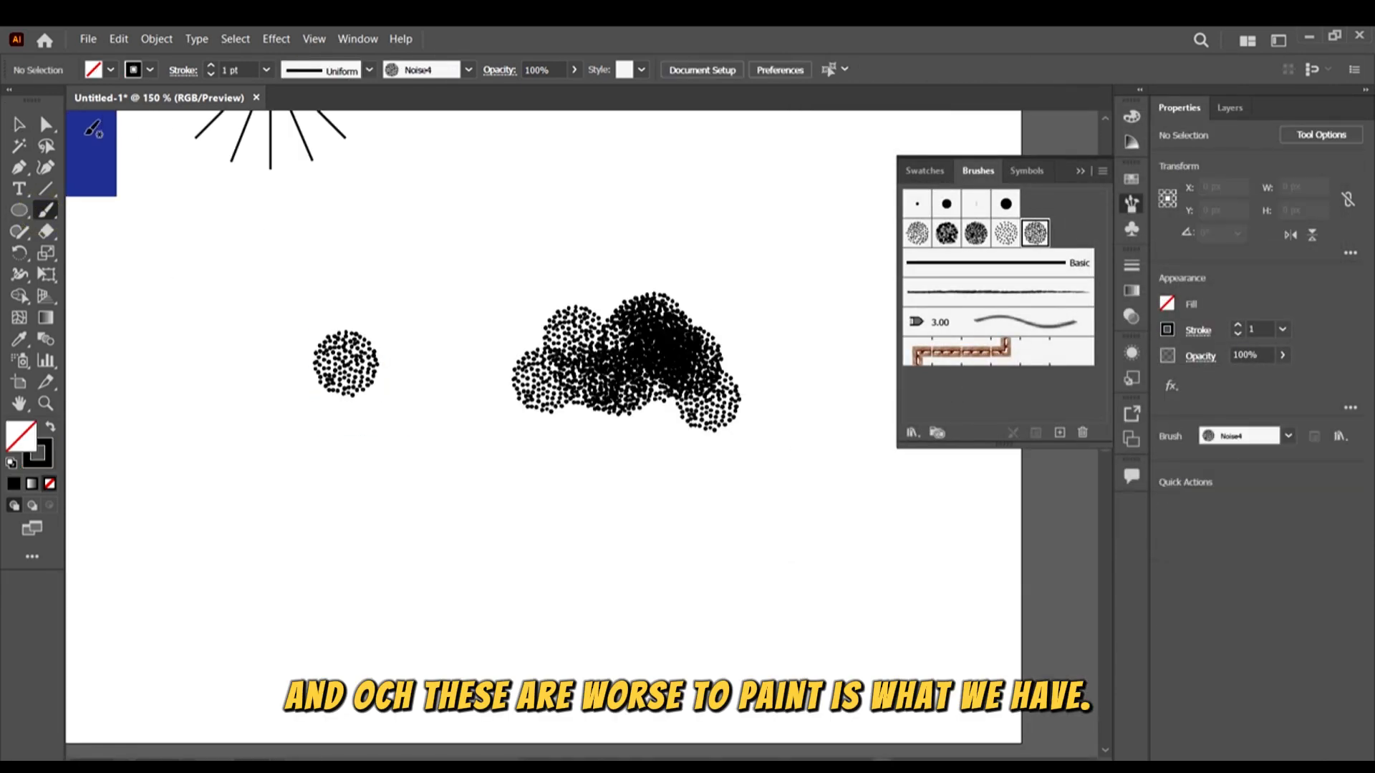
# With the Noise4 test stroke selected, set the brush's size, spacing, scatter and rotation to Random
pyautogui.click(21, 125)
pyautogui.click(650, 361)
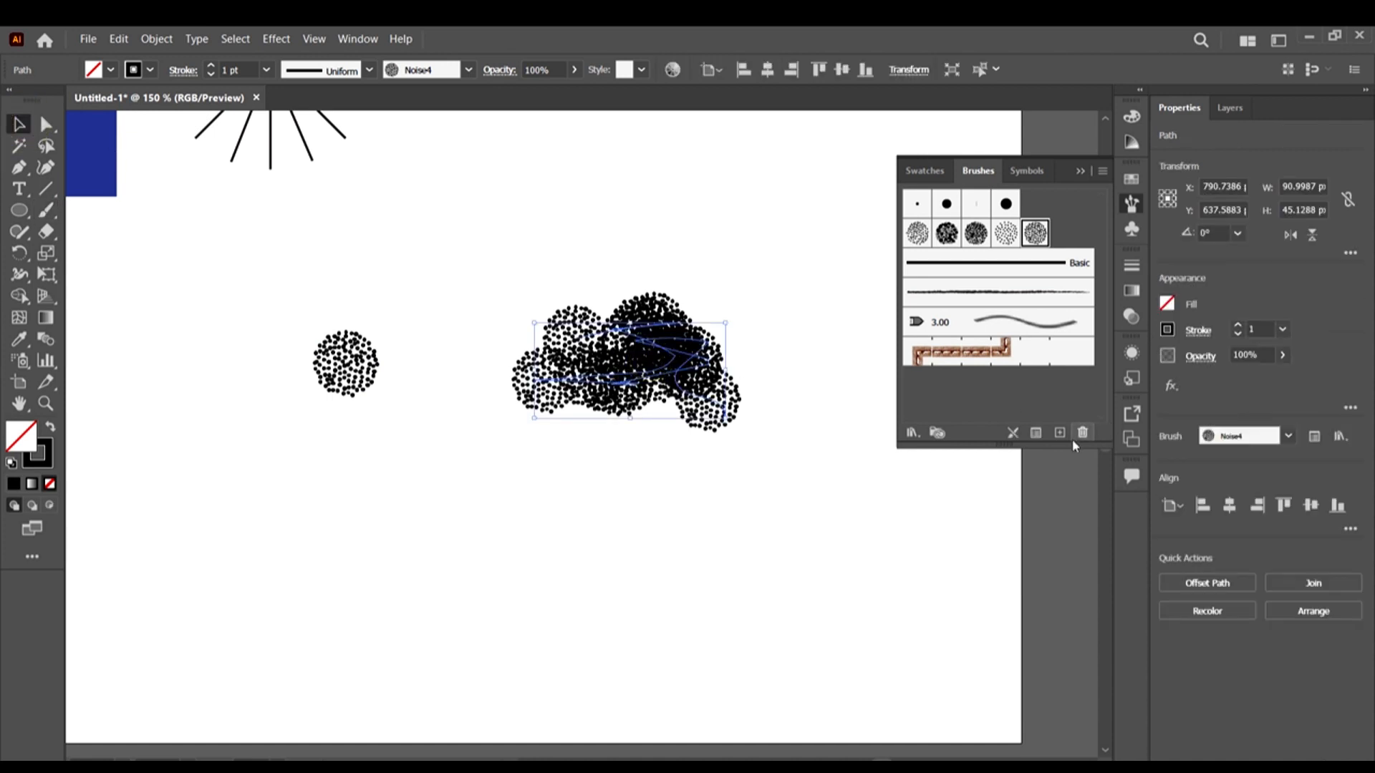
pyautogui.doubleClick(1036, 233)
pyautogui.click(1021, 207)
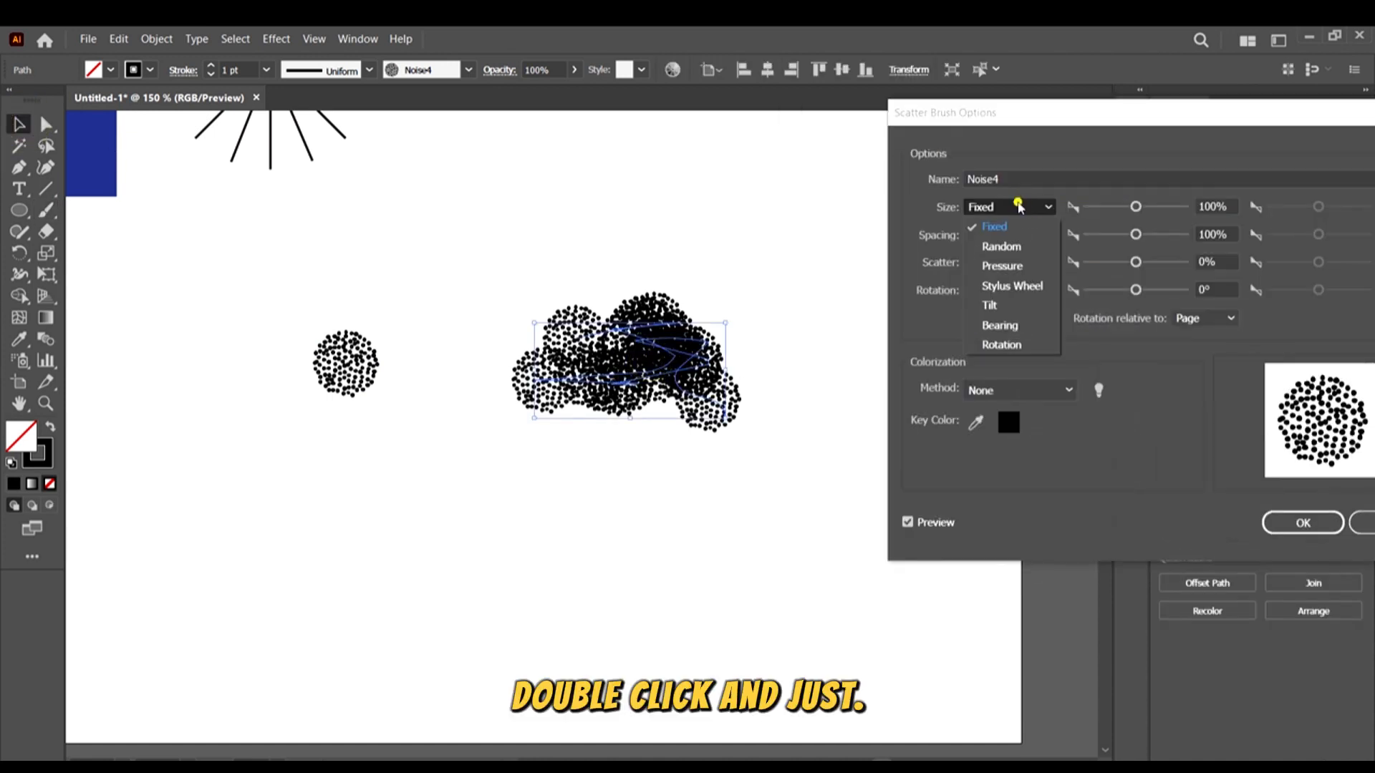
pyautogui.click(1021, 207)
pyautogui.click(1028, 236)
pyautogui.click(1001, 275)
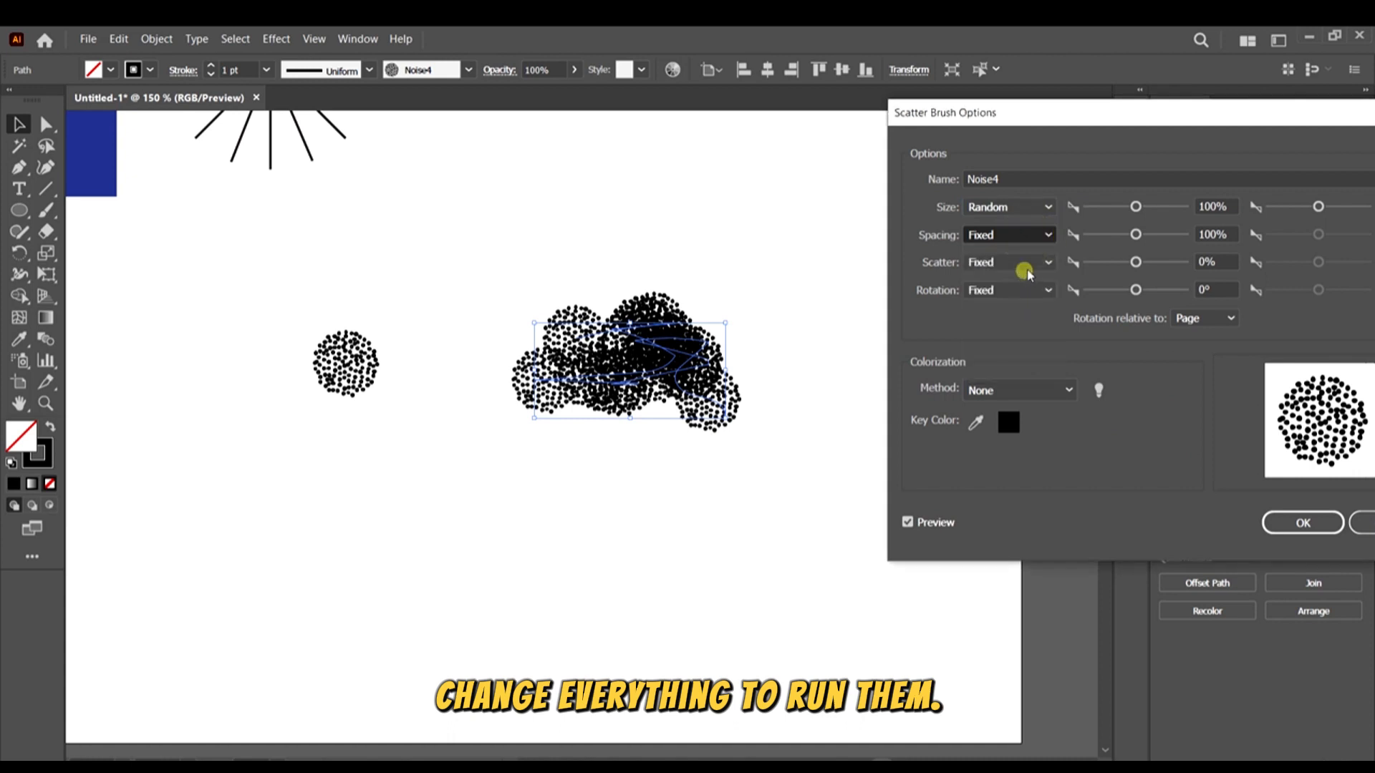
pyautogui.click(1025, 261)
pyautogui.click(1026, 303)
pyautogui.click(1025, 290)
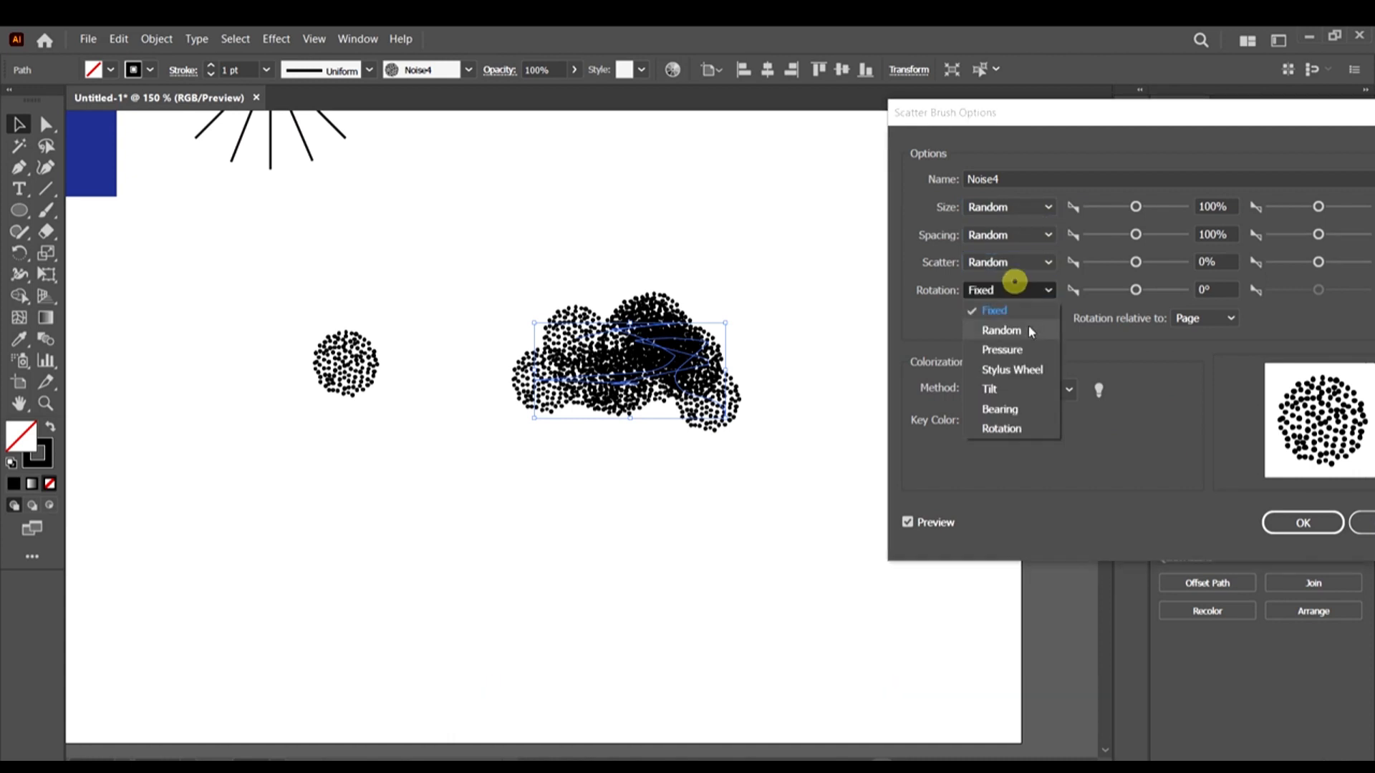
pyautogui.click(1029, 326)
# Set the Noise4 brush's maximum spacing to 33% and its random size range to 85% and 89%
pyautogui.moveTo(1067, 125); pyautogui.dragTo(970, 110)
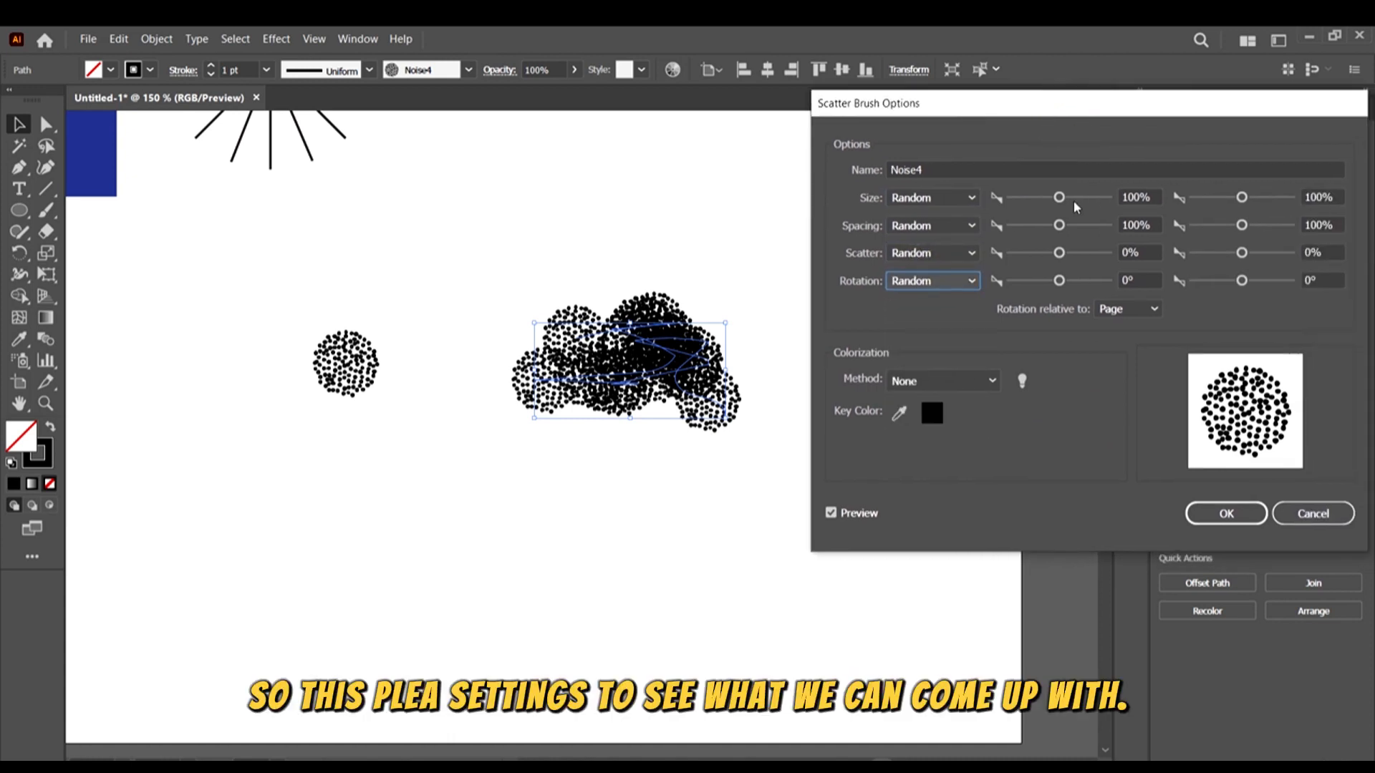
pyautogui.click(1221, 225)
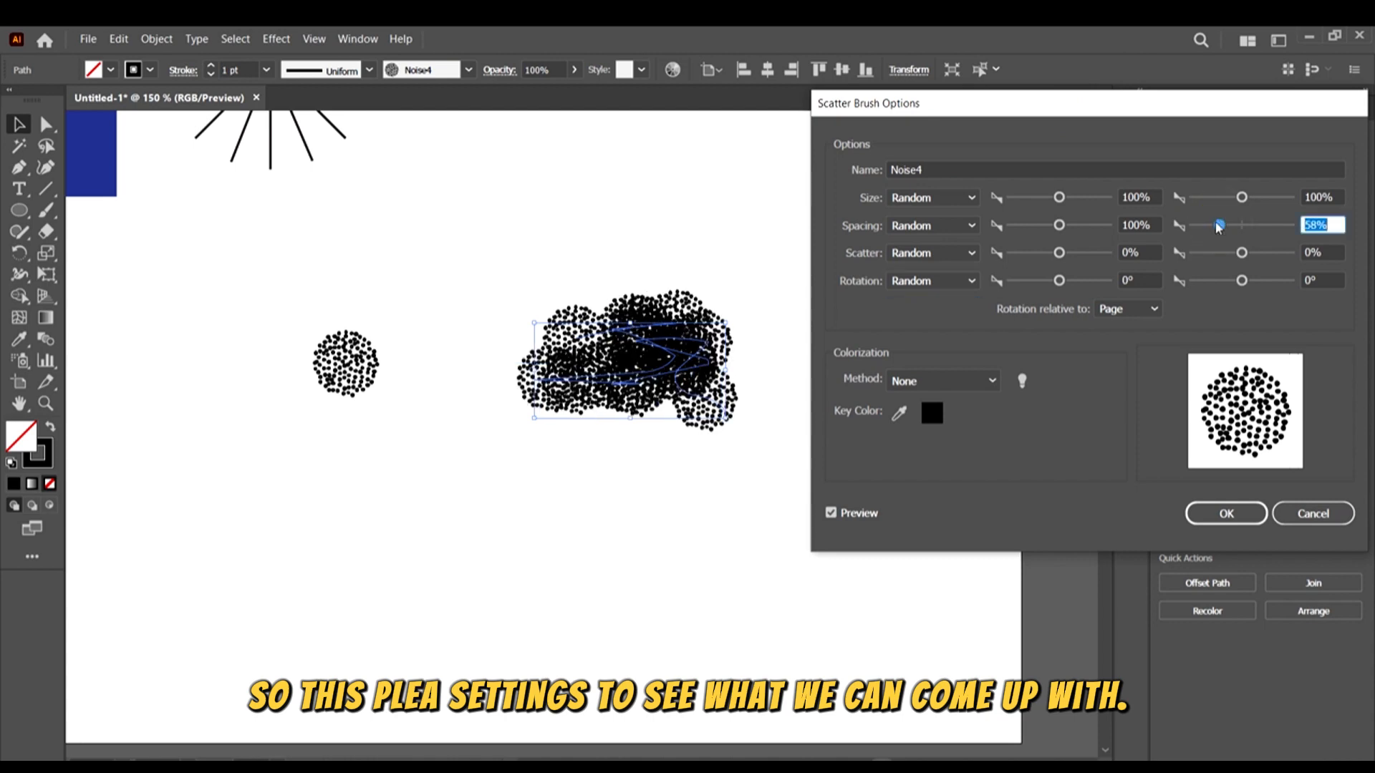
pyautogui.moveTo(1219, 224); pyautogui.dragTo(1206, 225)
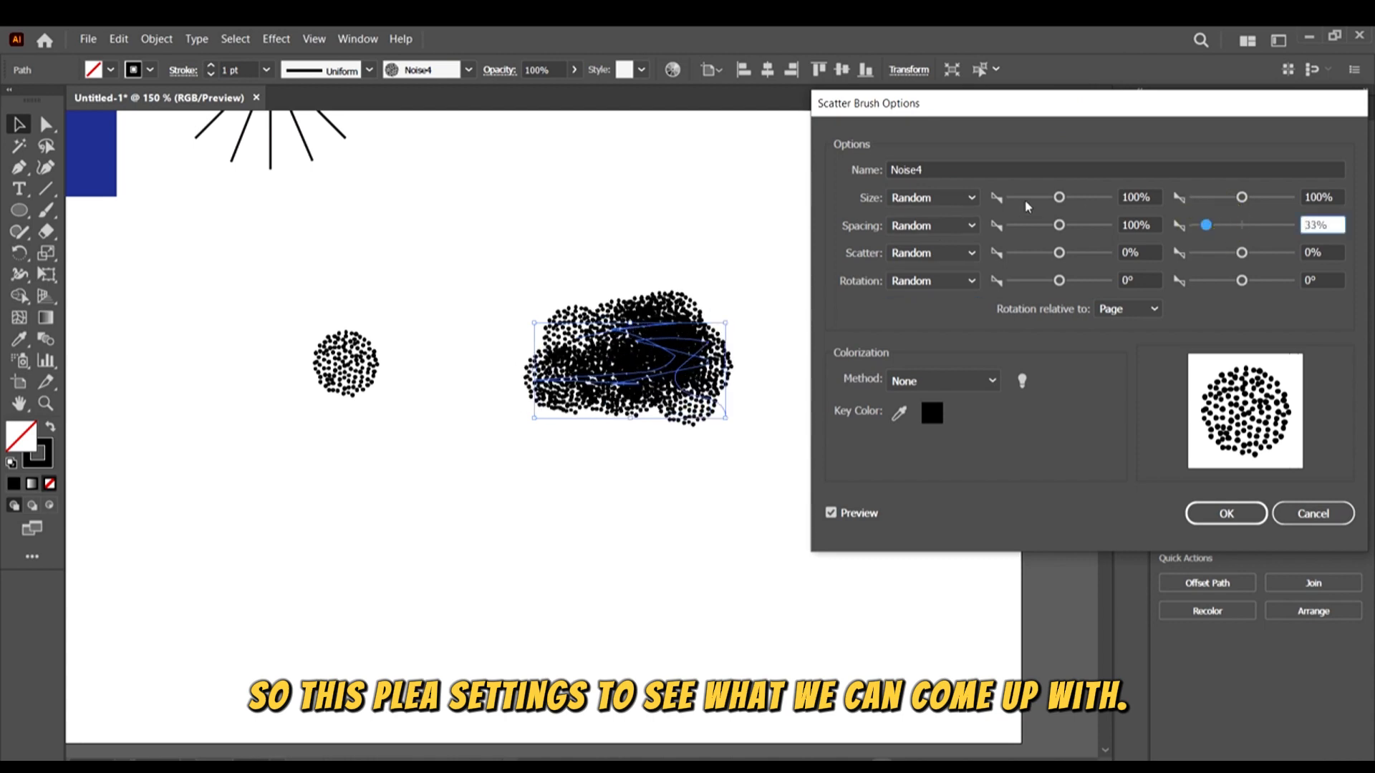
pyautogui.moveTo(1043, 203); pyautogui.dragTo(1051, 197)
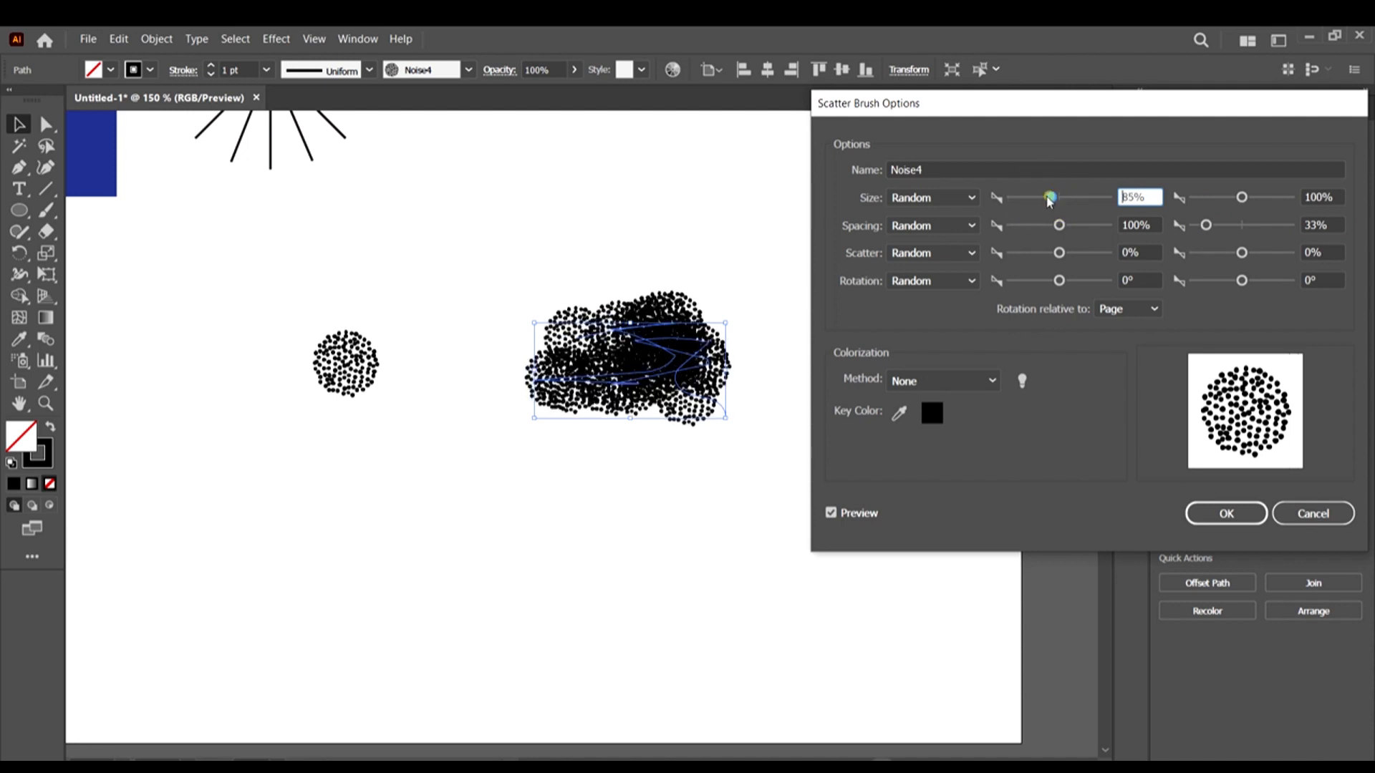
pyautogui.moveTo(1244, 202); pyautogui.dragTo(1238, 202)
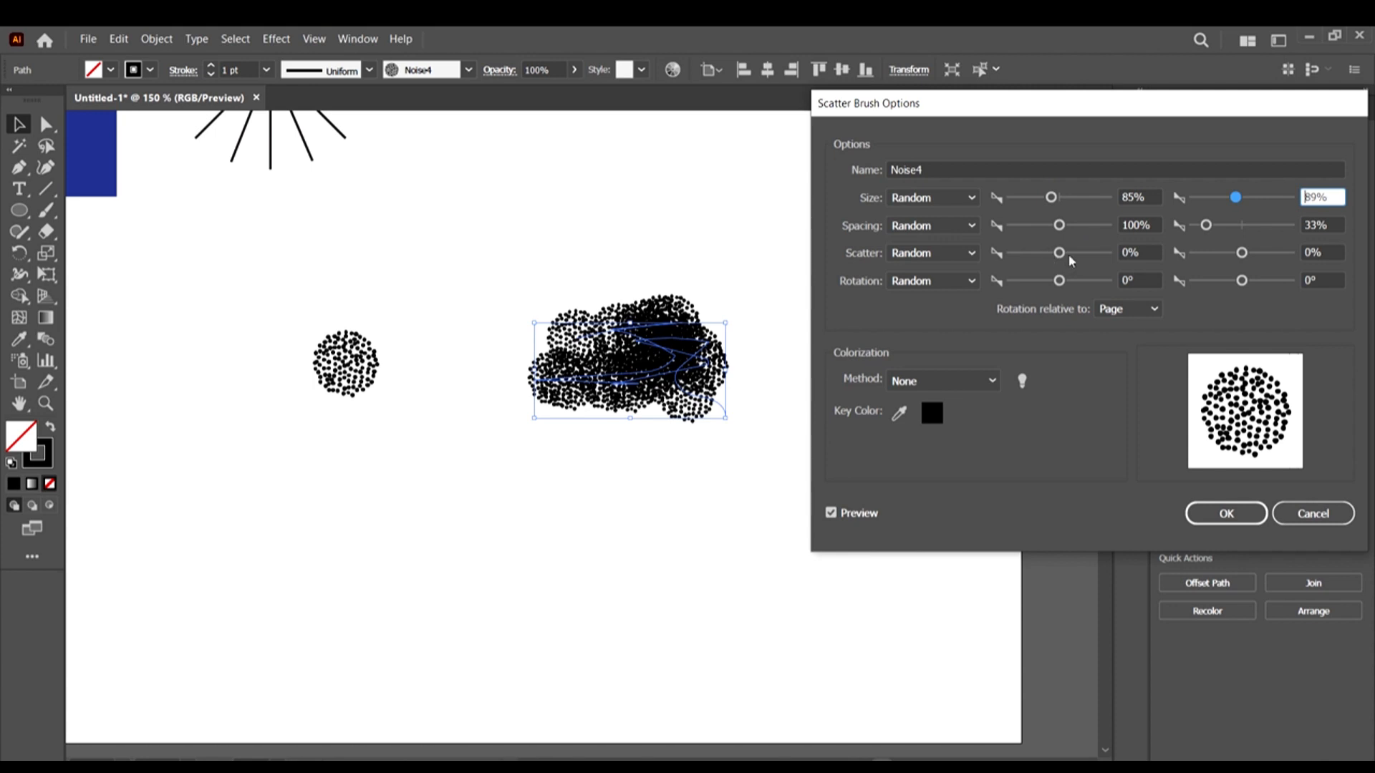
# Set the Noise4 brush's scatter range to 15% and -4%, and its rotation range to 51° and -100°
pyautogui.moveTo(1063, 258); pyautogui.dragTo(1061, 256)
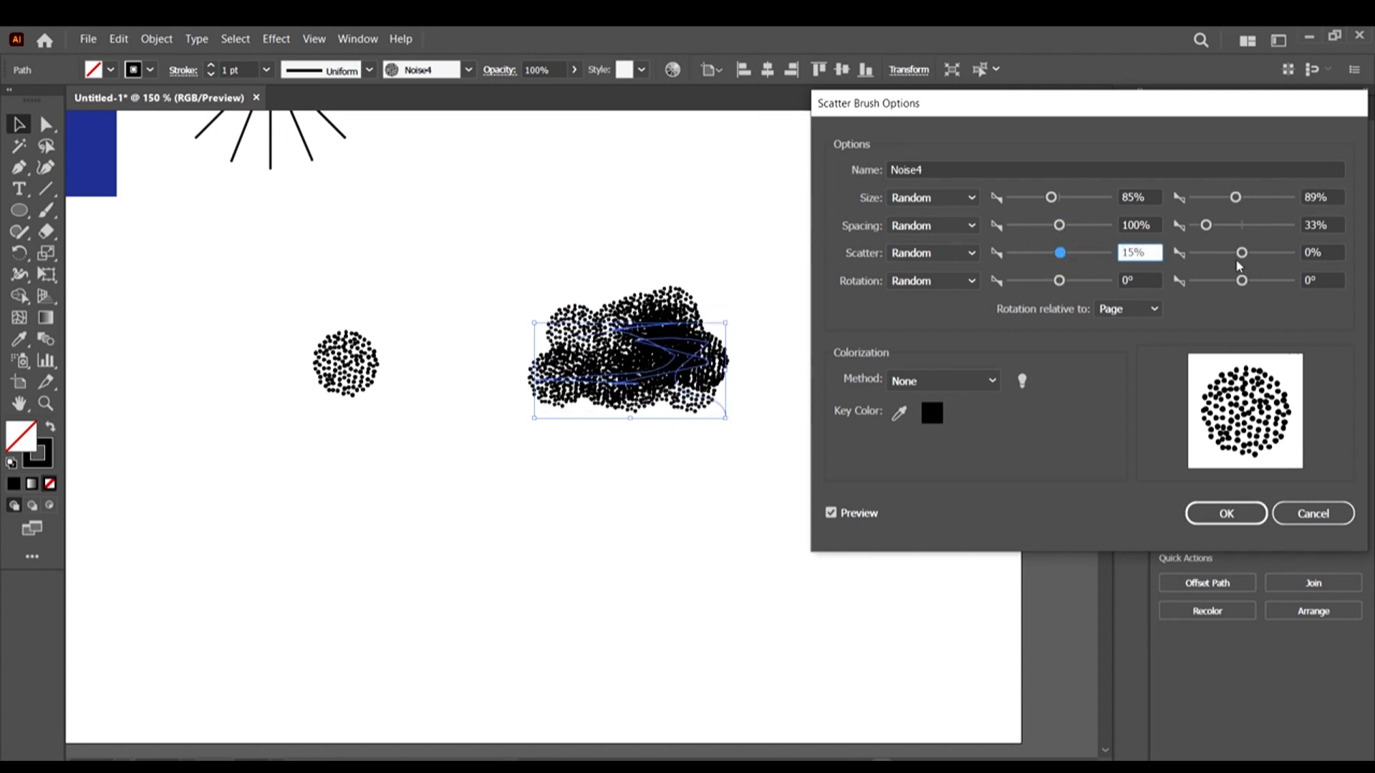
pyautogui.moveTo(1241, 254)
pyautogui.mouseDown()
pyautogui.moveTo(1254, 258)
pyautogui.moveTo(1243, 259)
pyautogui.mouseUp()
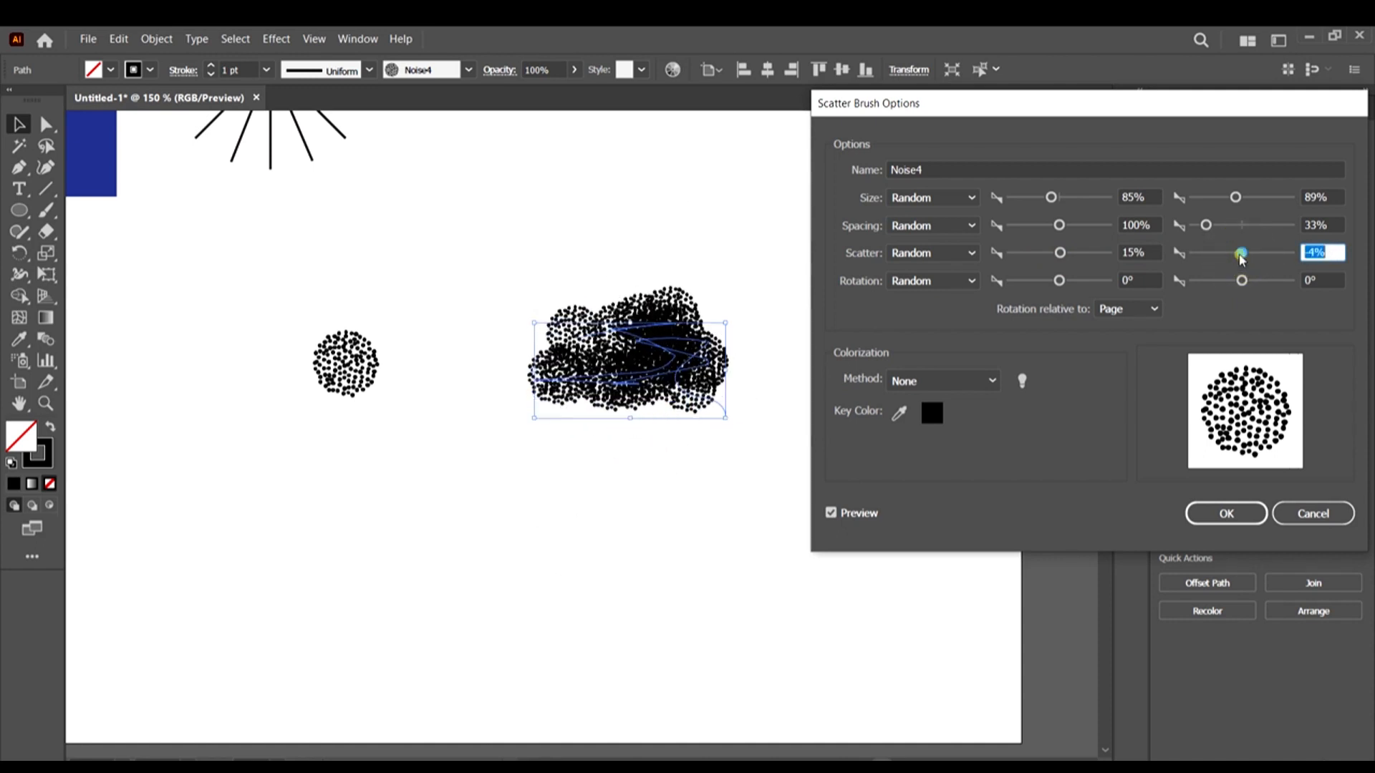
pyautogui.moveTo(1060, 280); pyautogui.dragTo(1072, 280)
pyautogui.moveTo(1237, 285); pyautogui.dragTo(1218, 287)
# Adjust the Noise4 brush's size range to 77% and 85%, and its spacing range to 69% and 26%
pyautogui.moveTo(1057, 202); pyautogui.dragTo(1049, 200)
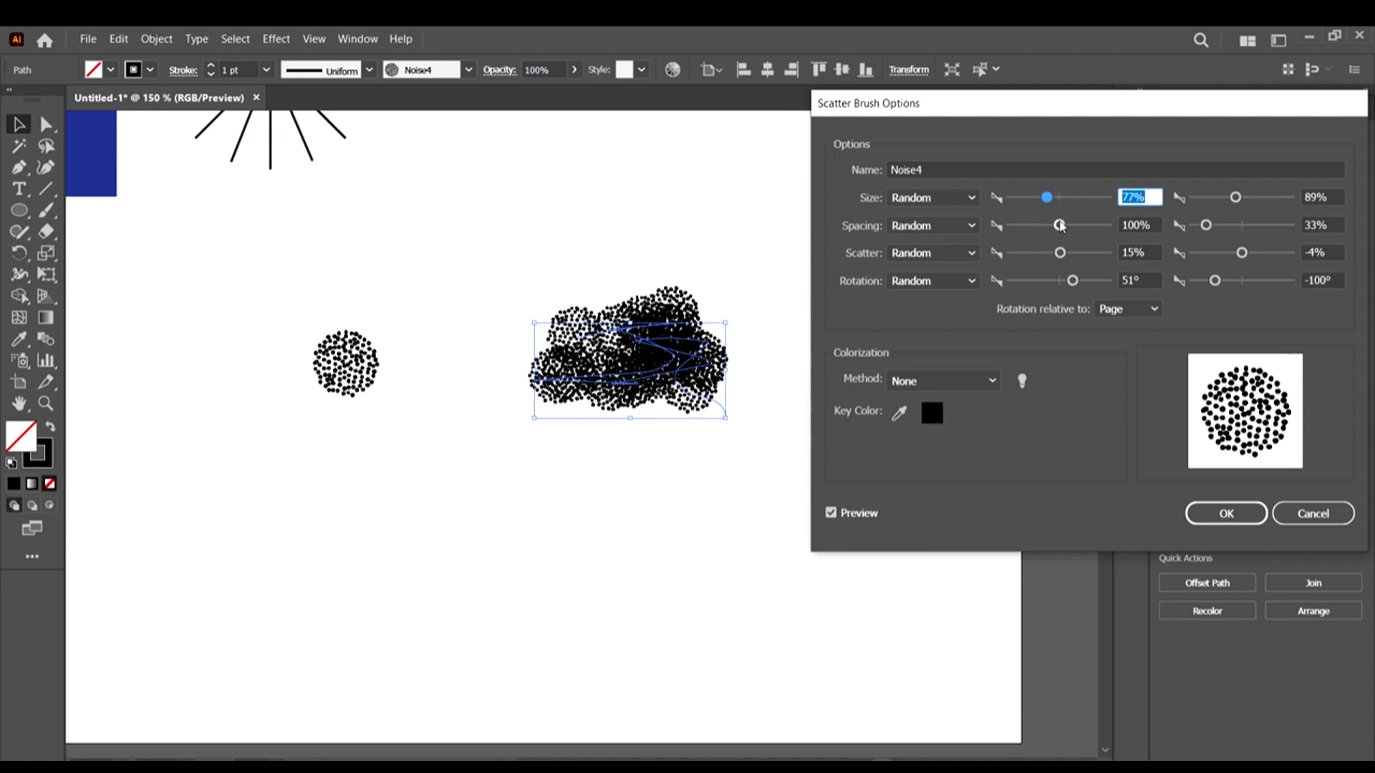
pyautogui.moveTo(1238, 200); pyautogui.dragTo(1233, 197)
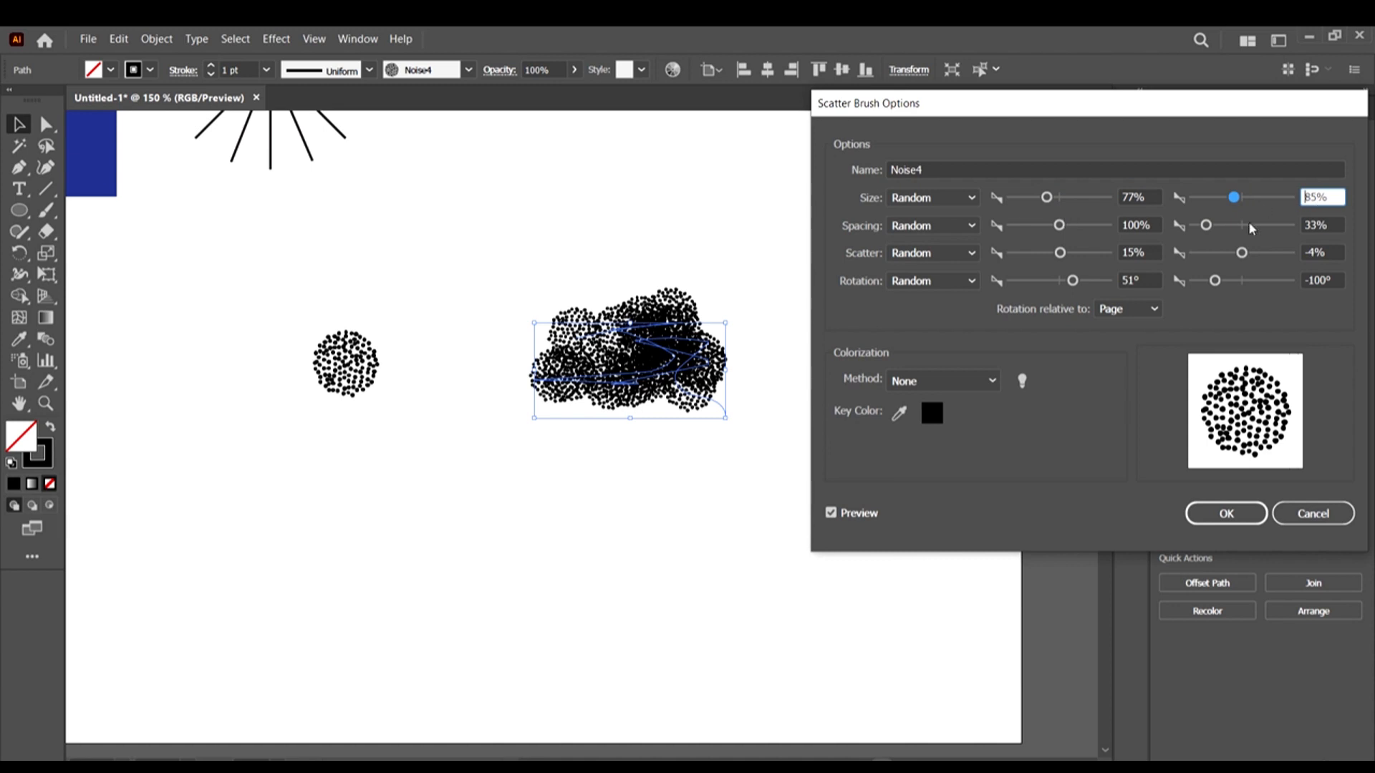
pyautogui.moveTo(1208, 229); pyautogui.dragTo(1203, 222)
pyautogui.moveTo(1054, 229); pyautogui.dragTo(1043, 228)
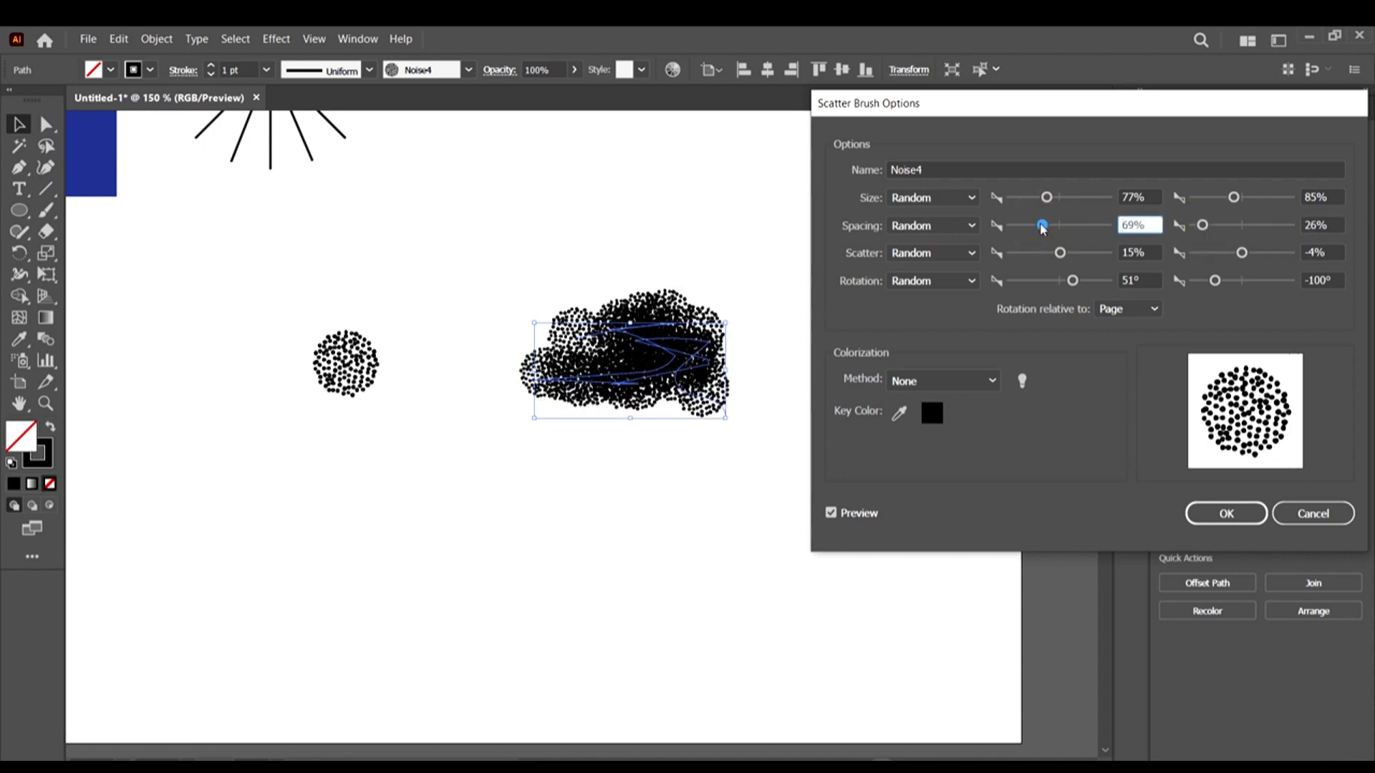
# Set the Noise4 brush's colorization method to Tints, apply the brush options and deselect the test stroke
pyautogui.click(960, 378)
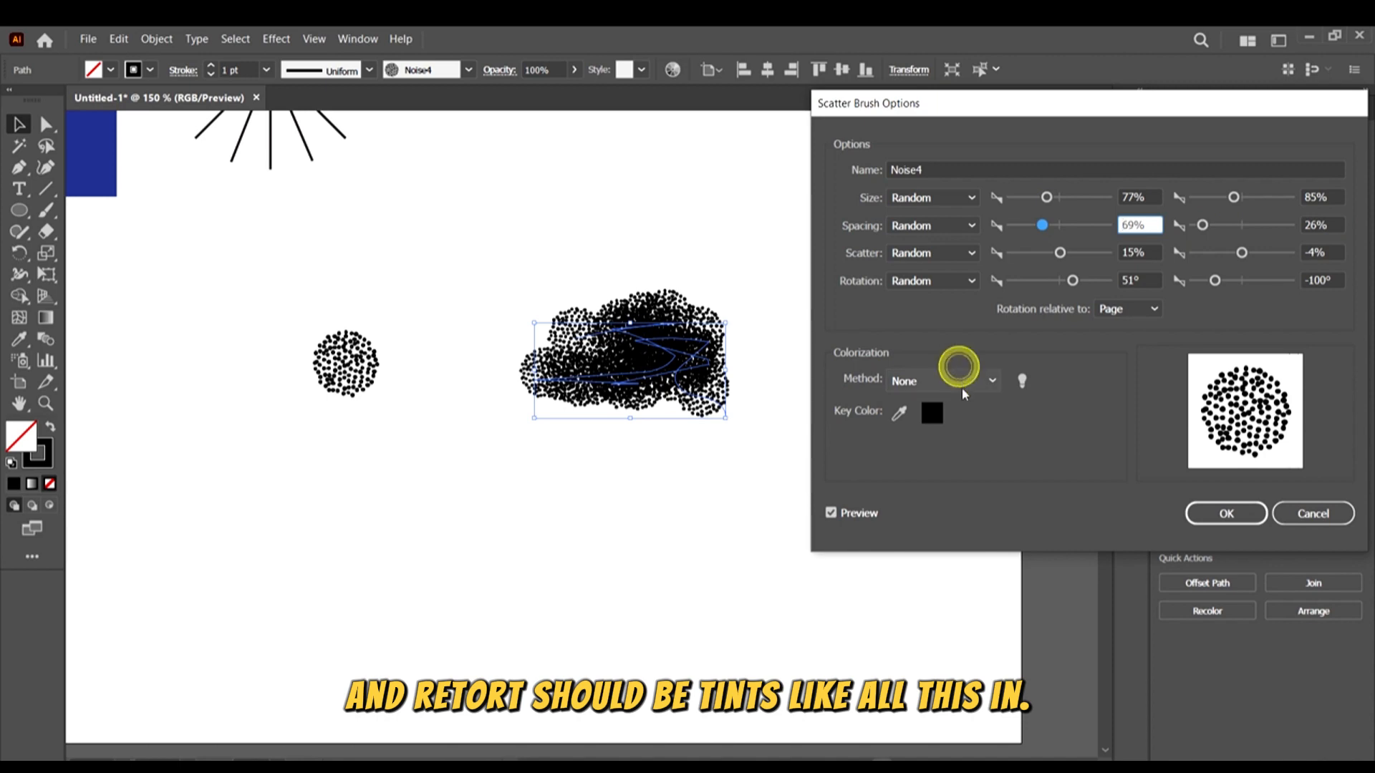
pyautogui.click(966, 421)
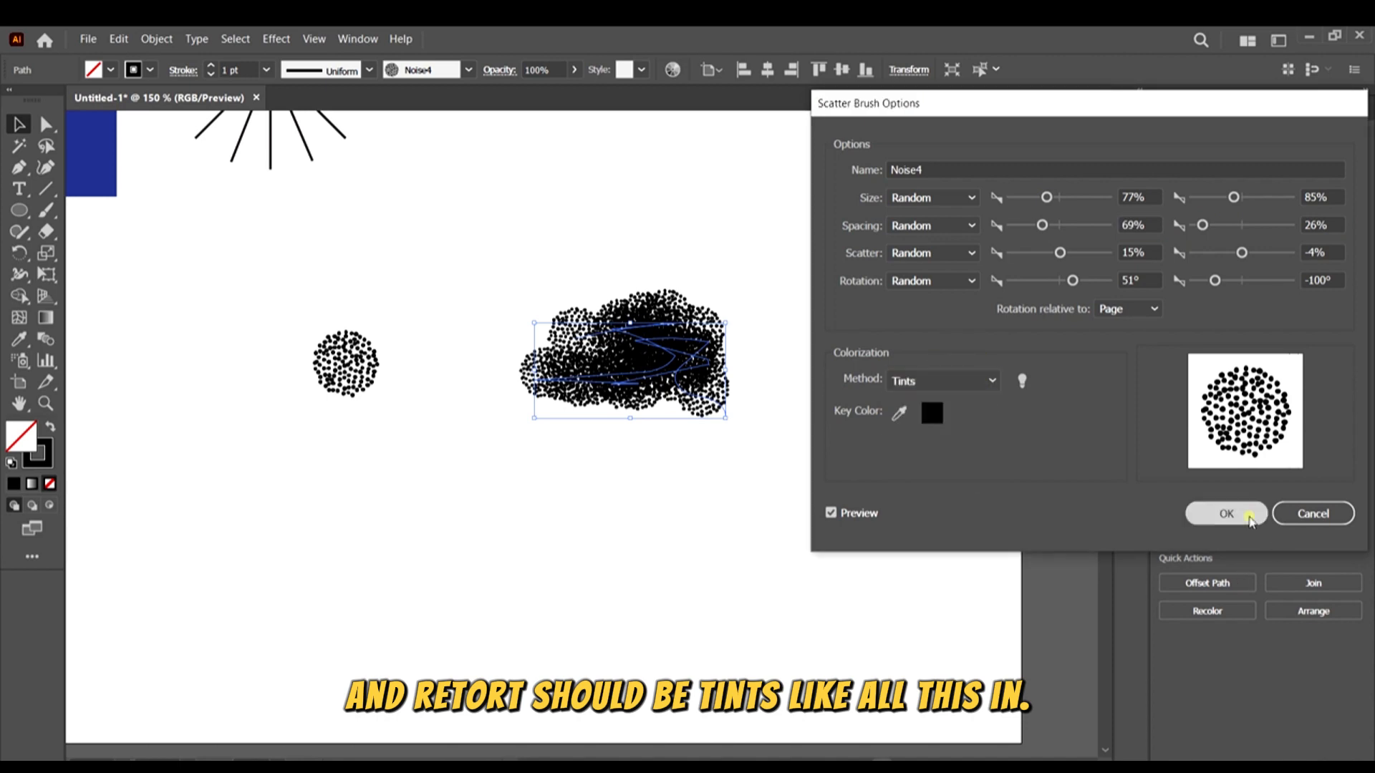
pyautogui.click(1226, 513)
pyautogui.click(643, 432)
pyautogui.click(399, 356)
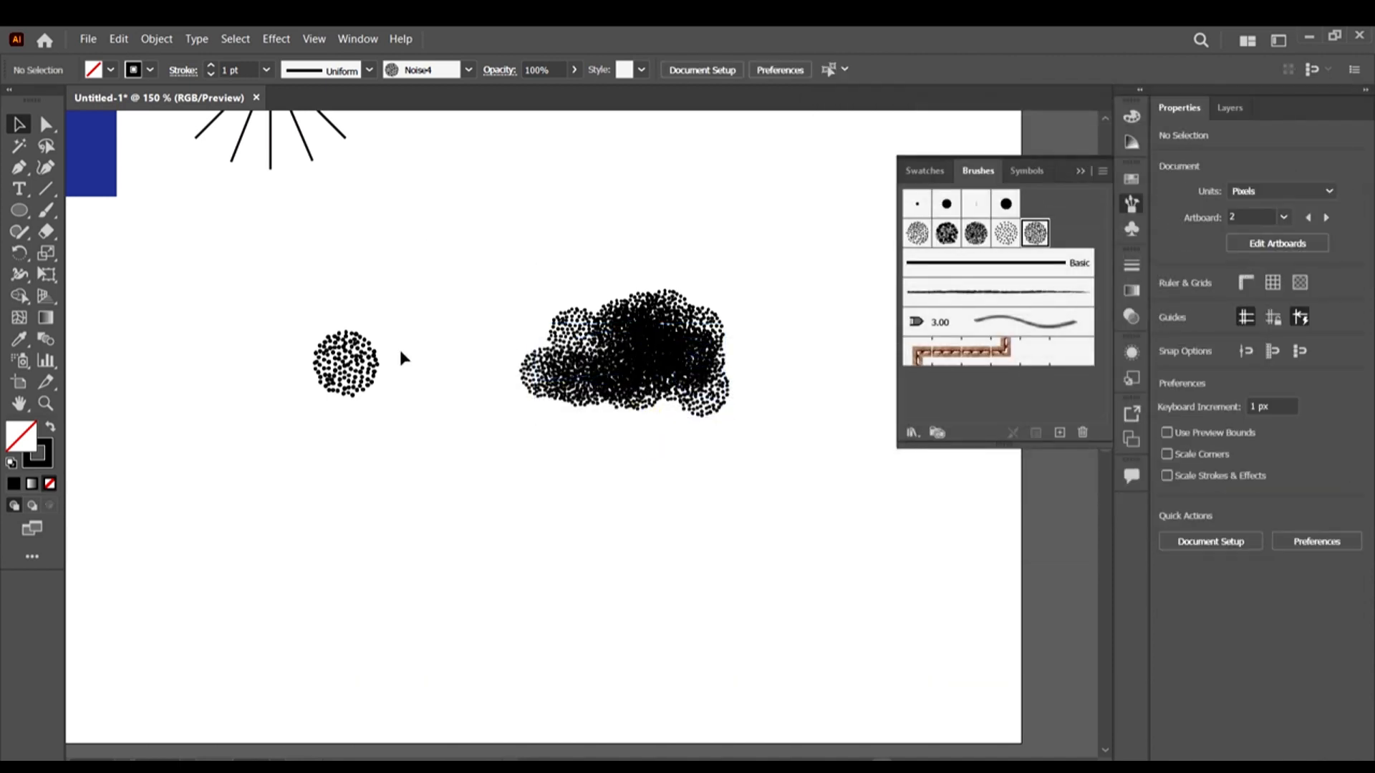
# Group the last dot texture and move it off the artboard beside the three stored textures
pyautogui.hotkey('ctrl', '-')
pyautogui.hotkey('ctrl', '-')
pyautogui.click(406, 372)
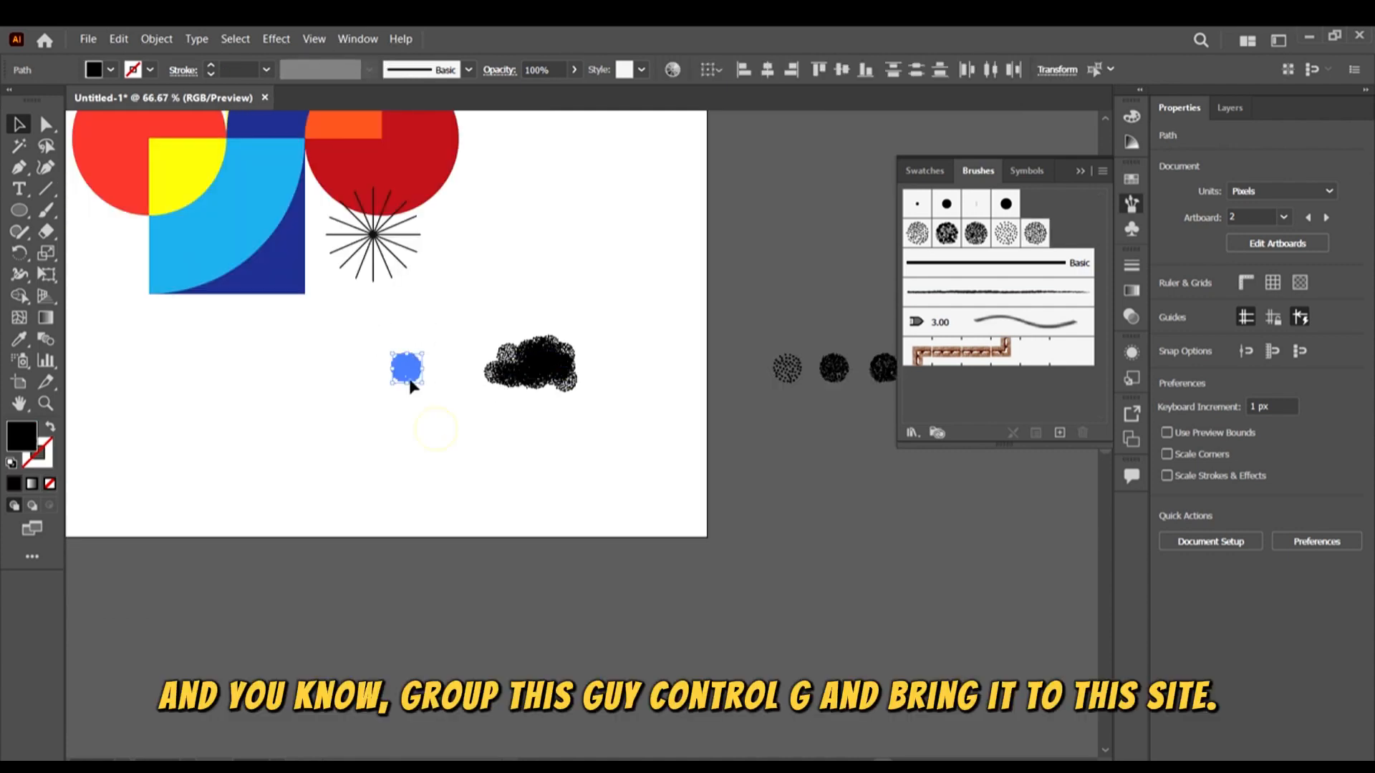
pyautogui.hotkey('ctrl', 'g')
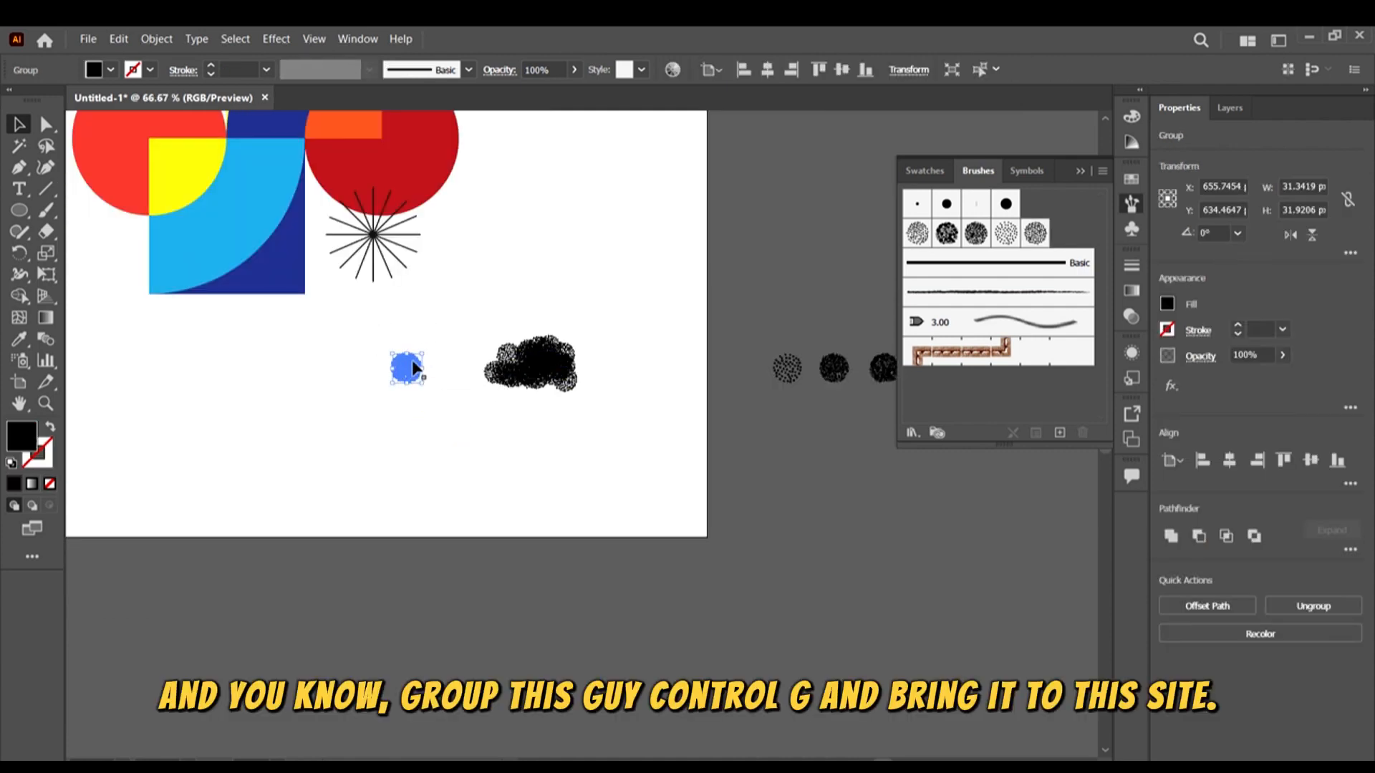
pyautogui.moveTo(416, 367); pyautogui.dragTo(756, 368)
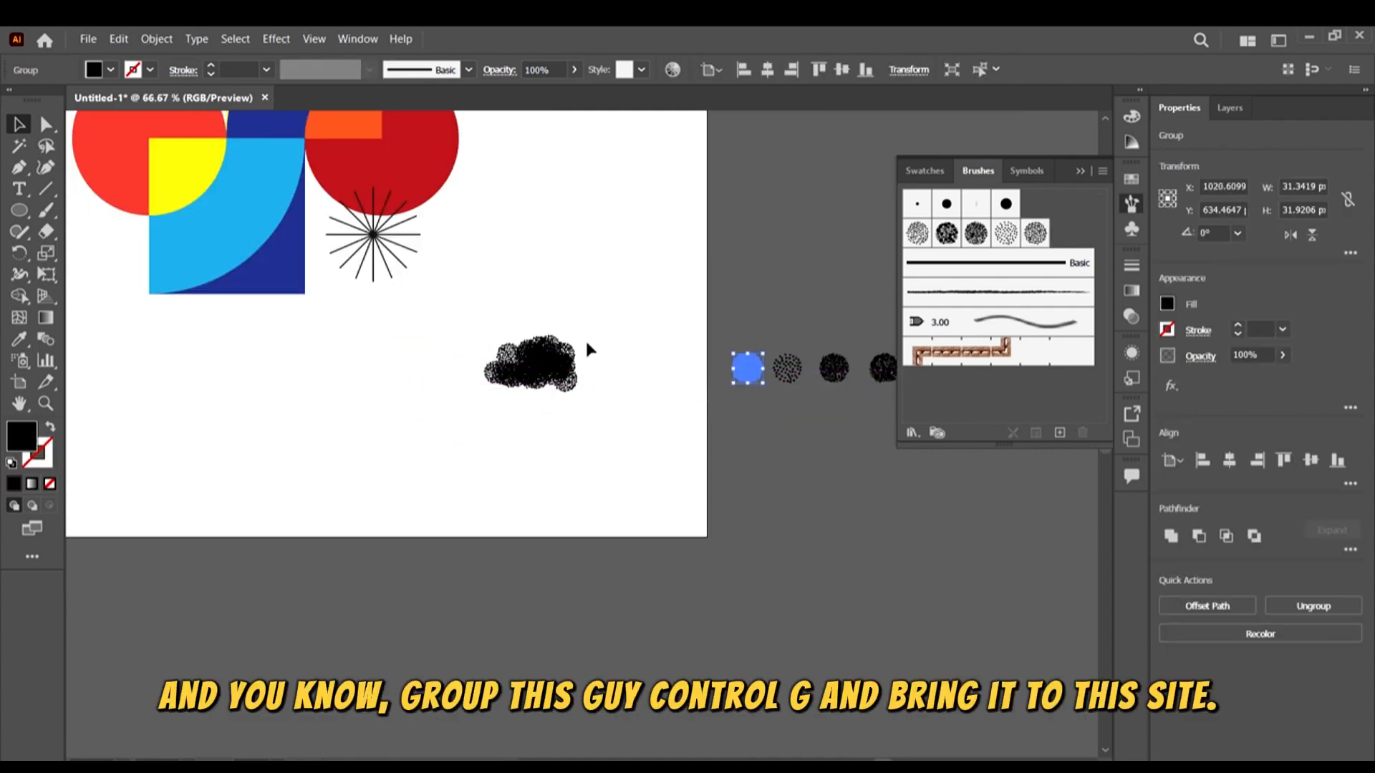
# Delete the Noise4 test stroke from the artboard
pyautogui.scroll(1, 639, 416)
pyautogui.moveTo(627, 508); pyautogui.dragTo(509, 363)
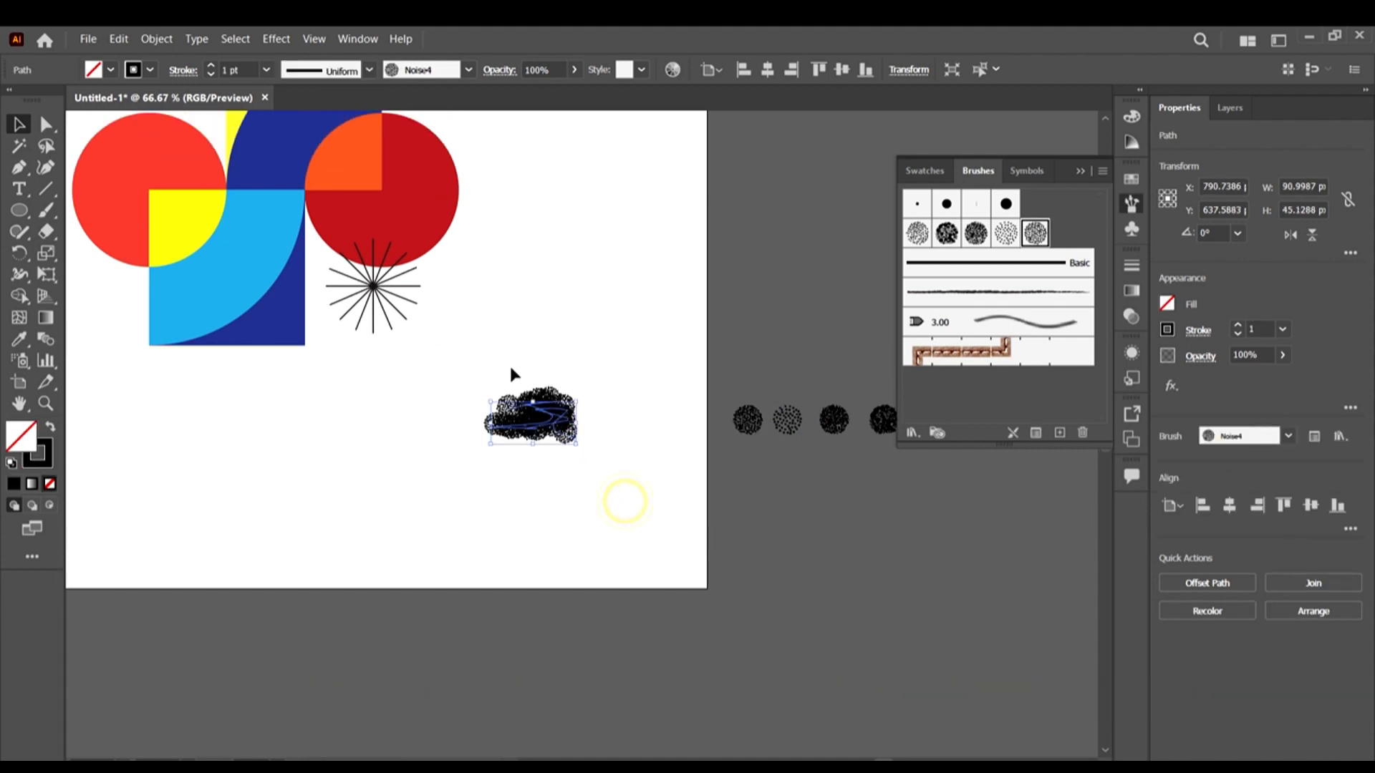
pyautogui.press('Delete')
# Delete the large empty artboard, keeping only the geometric design and pigeon artboards
pyautogui.scroll(2, 561, 234)
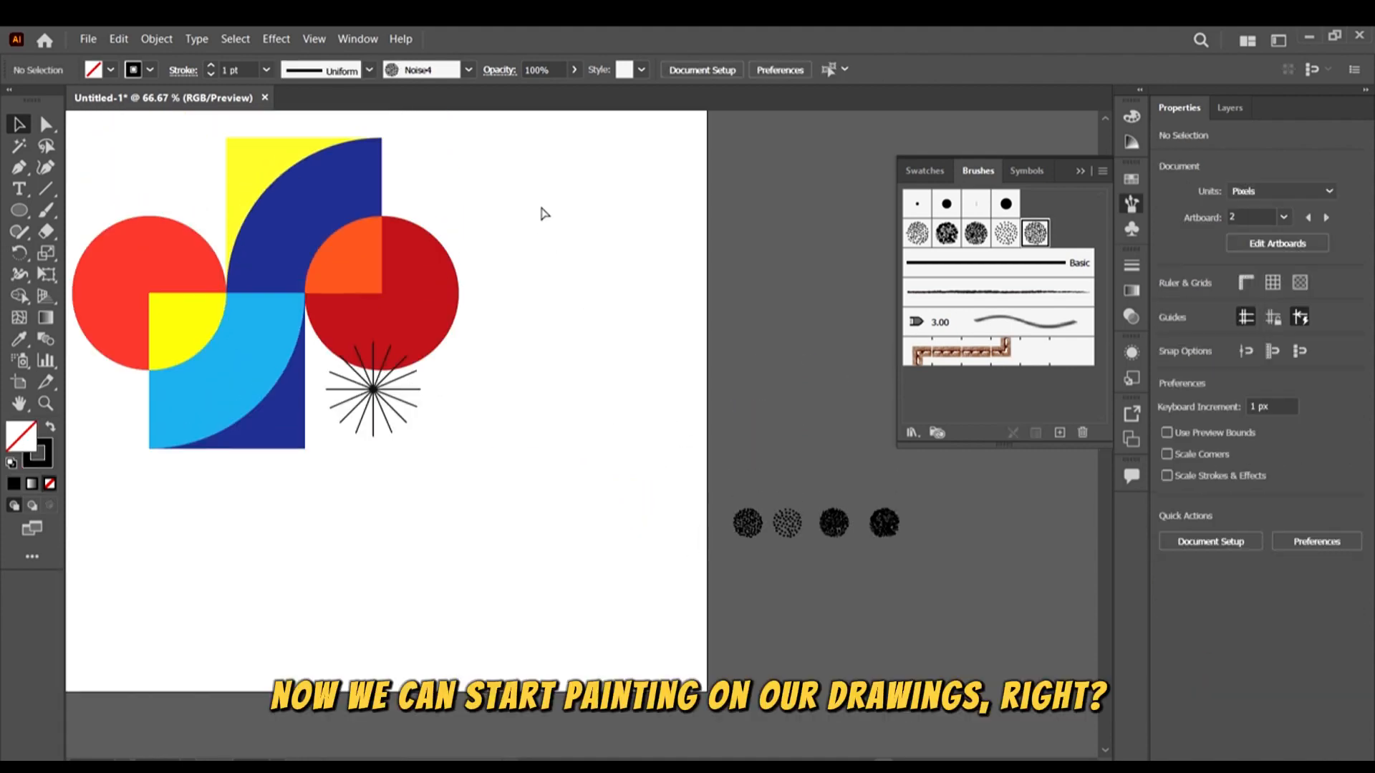
pyautogui.scroll(-2, 571, 366)
pyautogui.scroll(-2, 283, 335)
pyautogui.scroll(3, 242, 306)
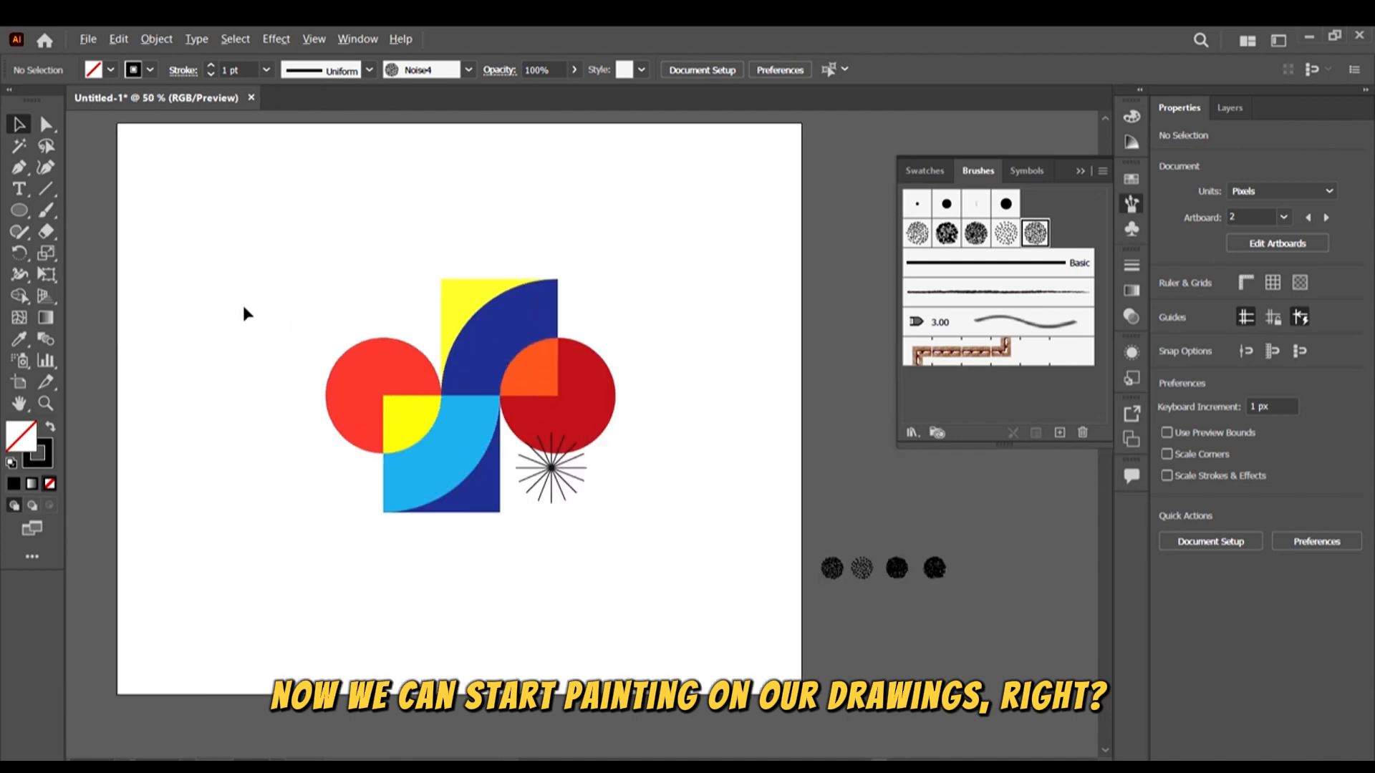
pyautogui.scroll(-7, 334, 336)
pyautogui.scroll(4, 412, 360)
pyautogui.scroll(-2, 411, 366)
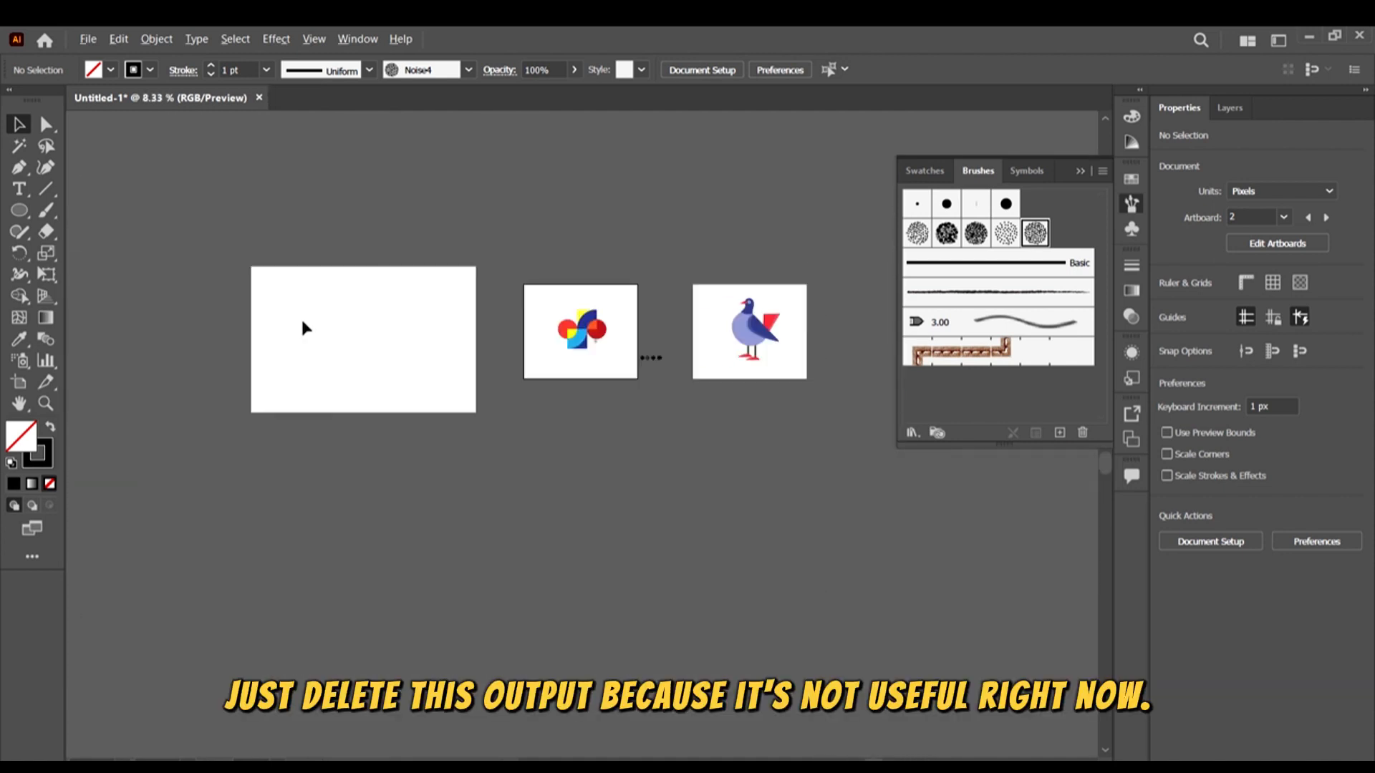
pyautogui.click(19, 387)
pyautogui.click(386, 301)
pyautogui.press('Delete')
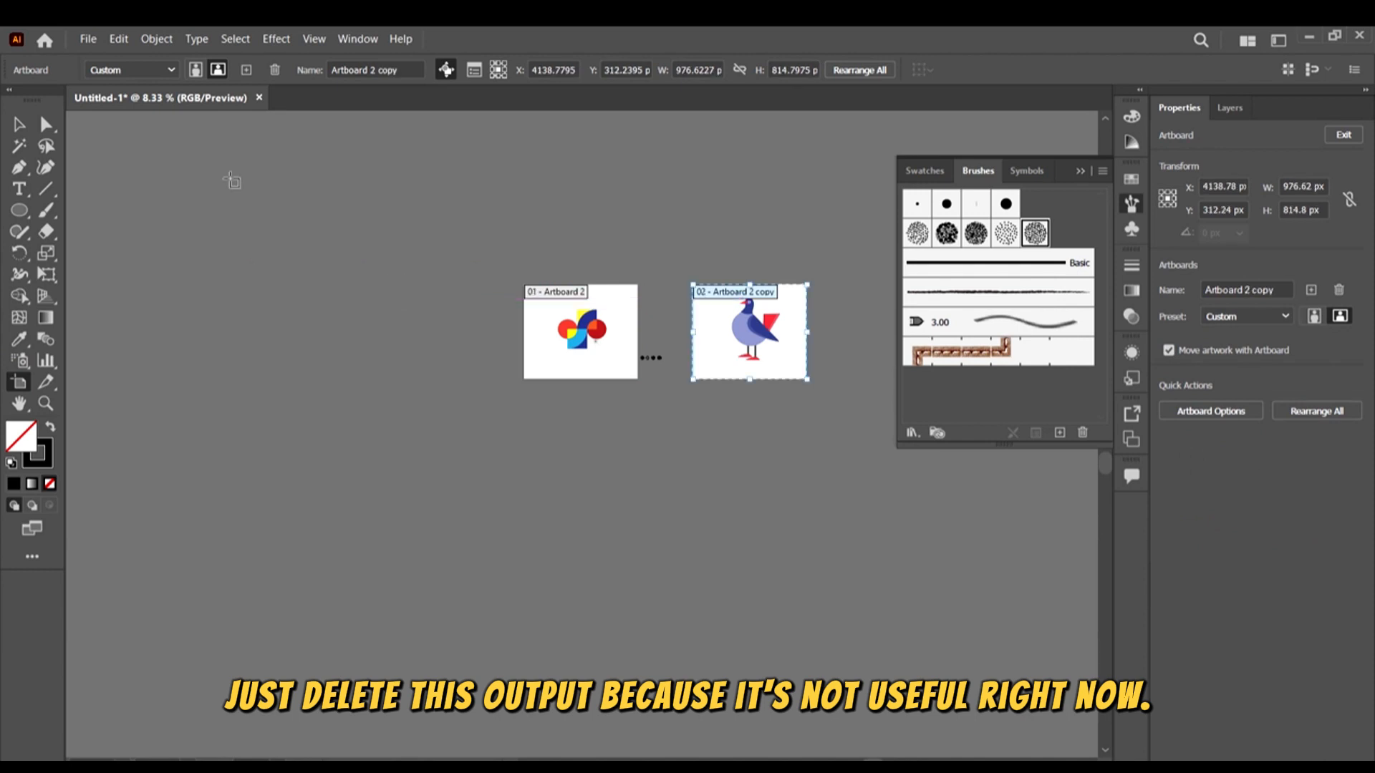
pyautogui.click(17, 125)
# Move all four stored dot textures to the outer side of the geometric artboard, away from the pigeon artboard
pyautogui.scroll(3, 696, 321)
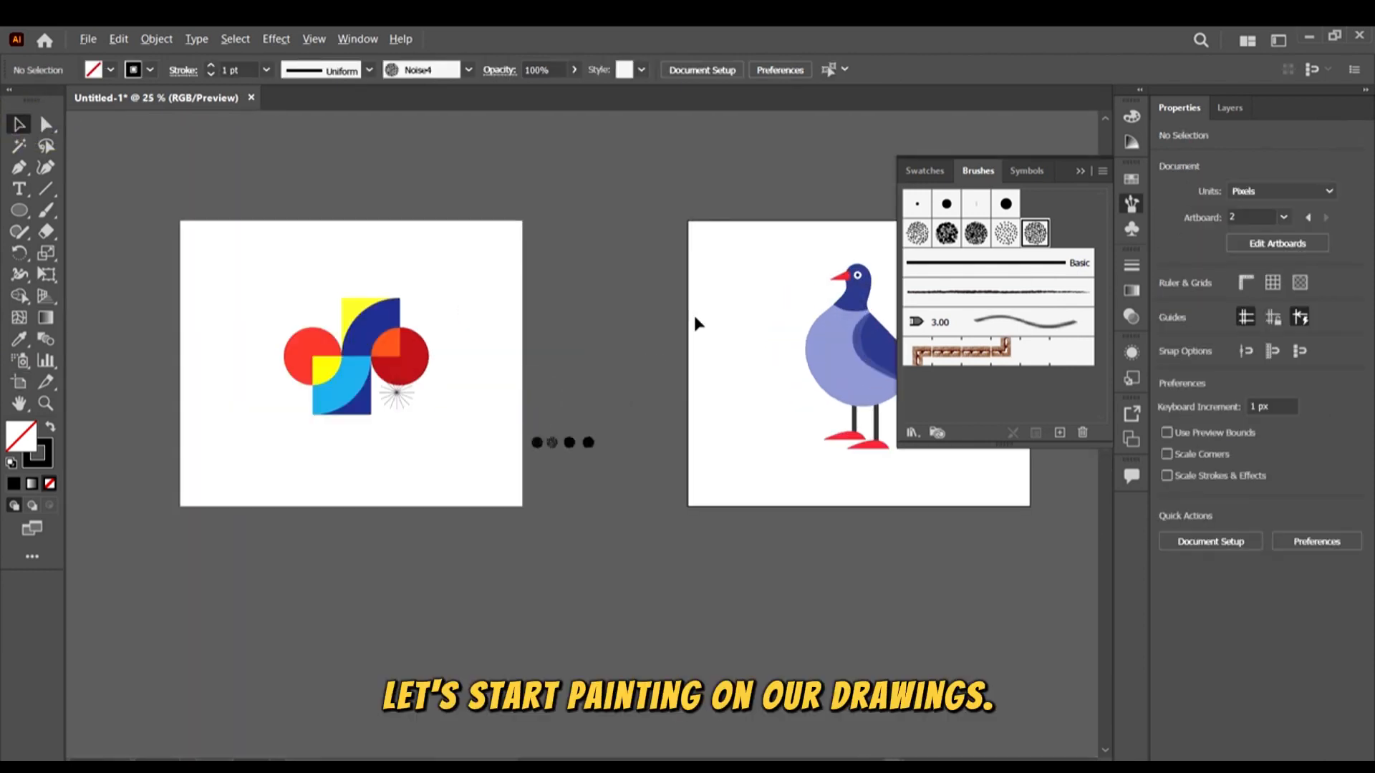
pyautogui.click(547, 441)
pyautogui.moveTo(540, 440); pyautogui.dragTo(86, 446)
pyautogui.scroll(4, 470, 427)
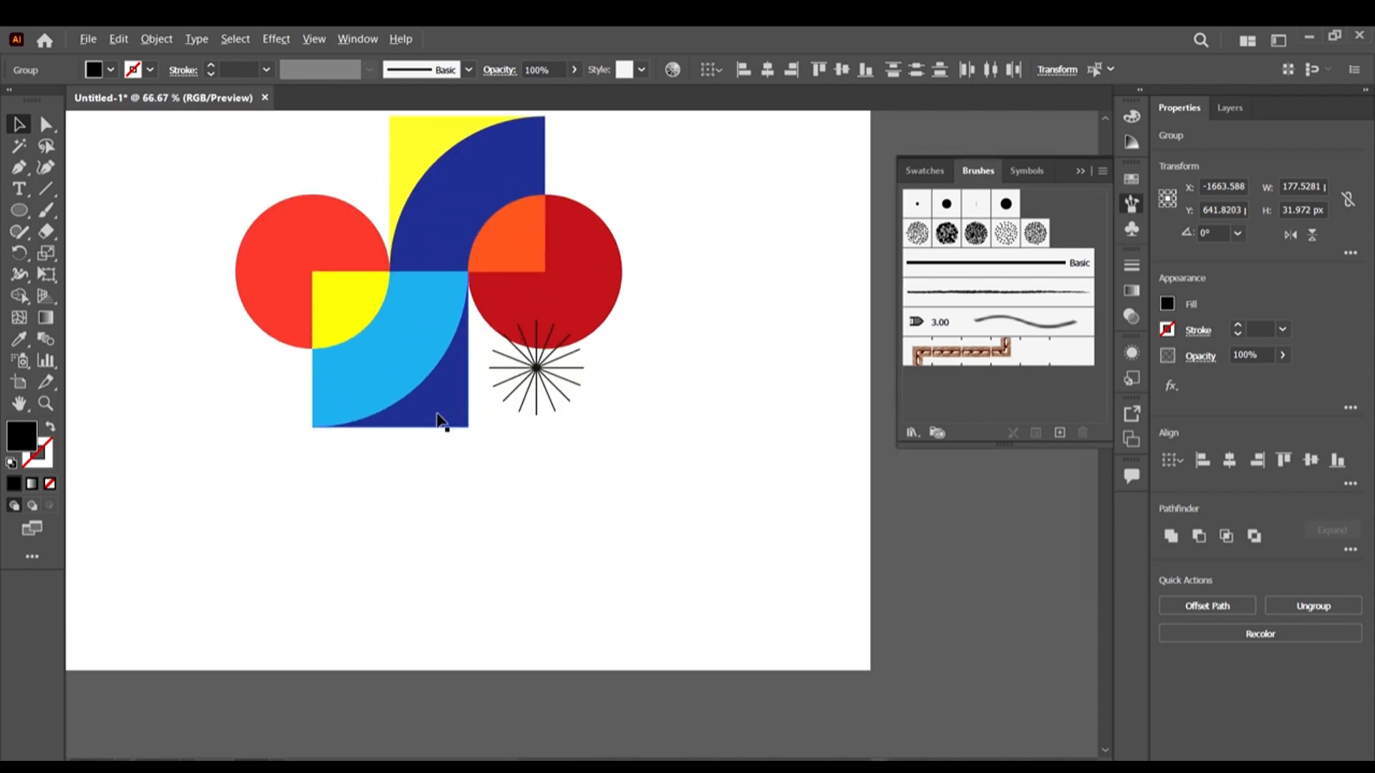
# Ungroup the shapes in the part of the geometric design that contains the dark red circle
pyautogui.click(476, 399)
pyautogui.scroll(5, 663, 298)
pyautogui.click(685, 268)
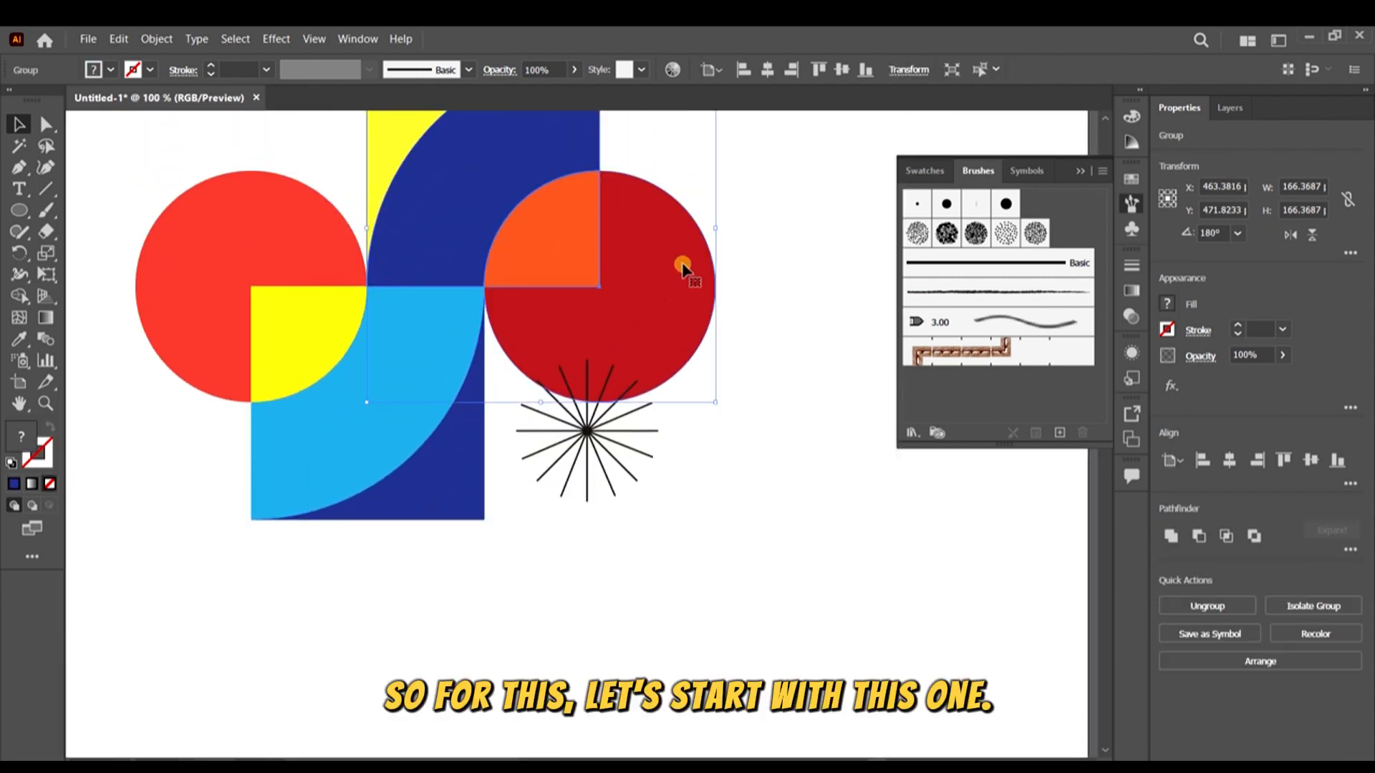
pyautogui.scroll(3, 735, 288)
pyautogui.scroll(2, 738, 294)
pyautogui.click(681, 297)
pyautogui.click(660, 306)
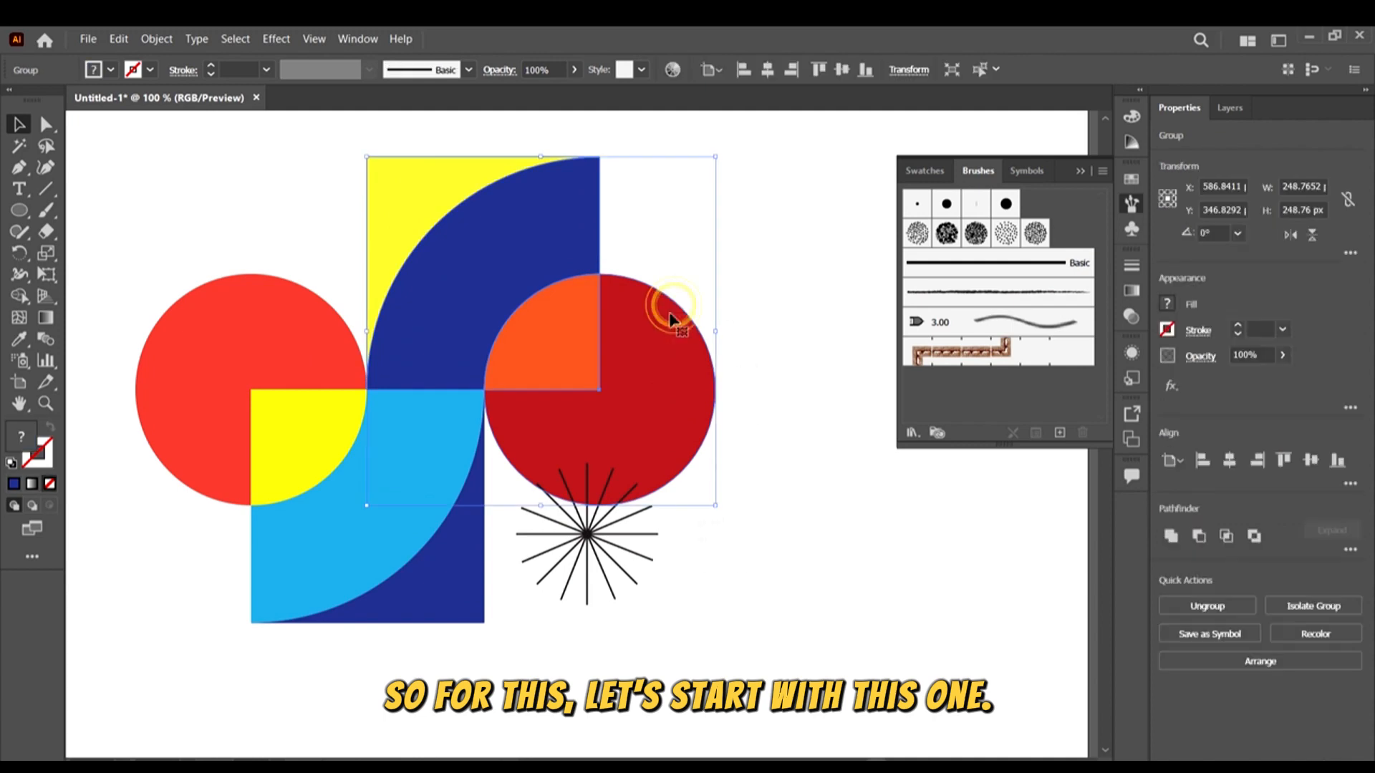
pyautogui.rightClick(671, 315)
pyautogui.click(717, 443)
pyautogui.click(846, 550)
pyautogui.hscroll(2, 777, 454)
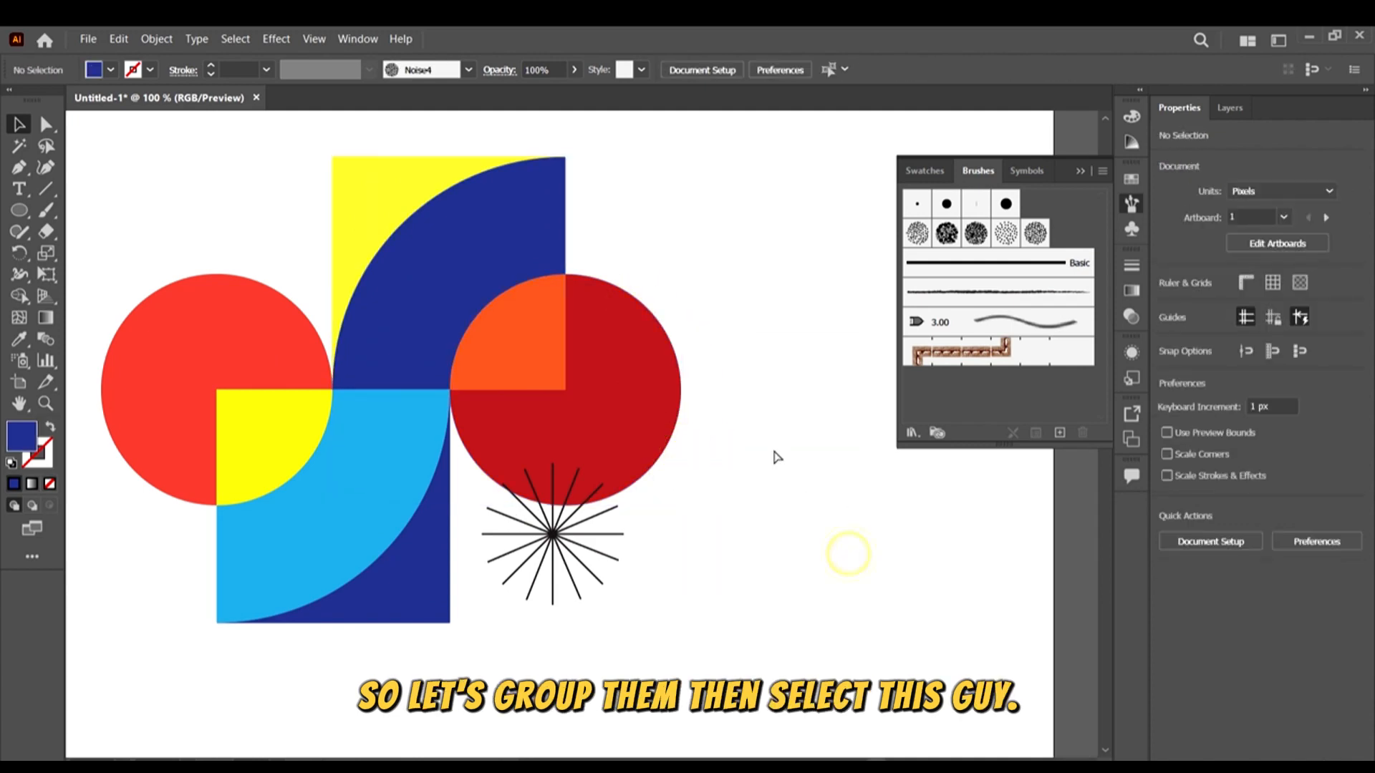
# Turn on Draw Inside for the dark red circle and pick the Paintbrush tool with the Noise1 brush
pyautogui.click(619, 387)
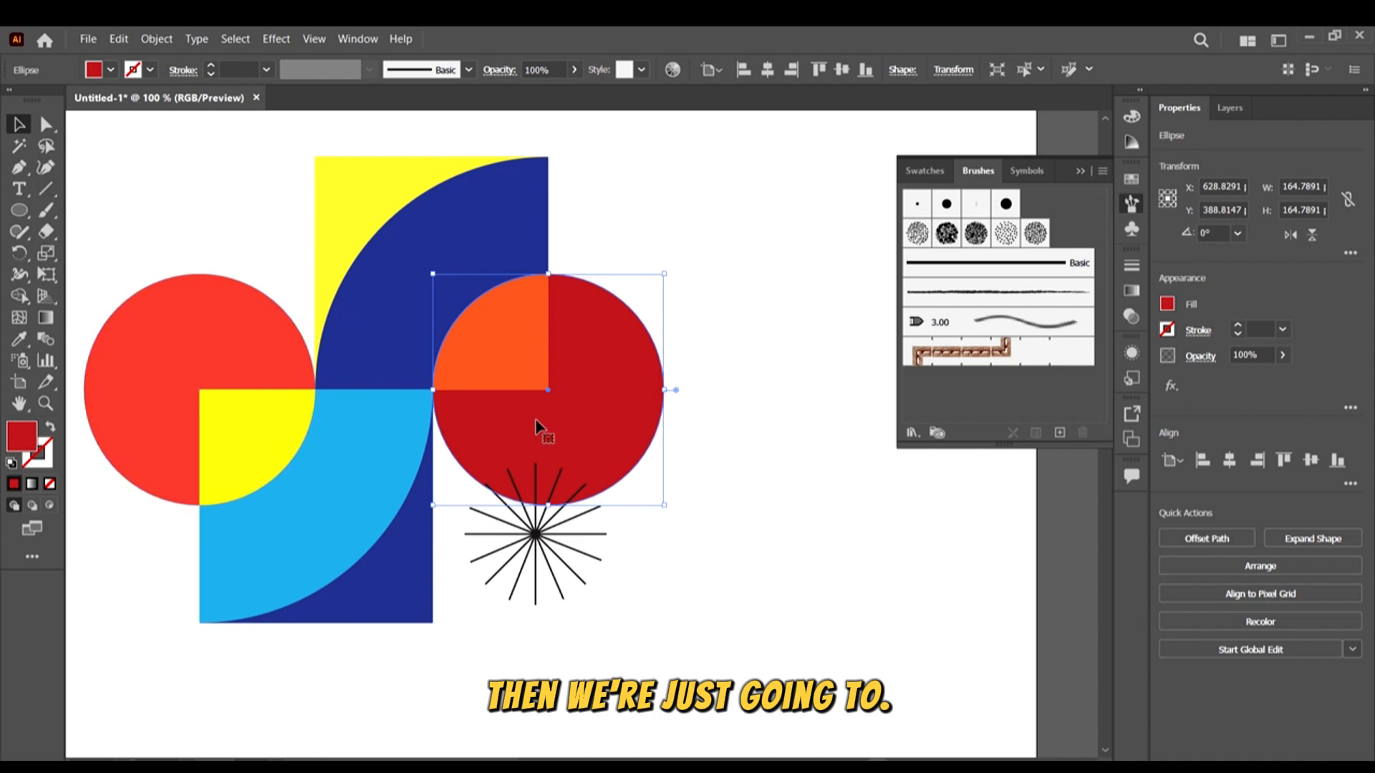
pyautogui.click(51, 506)
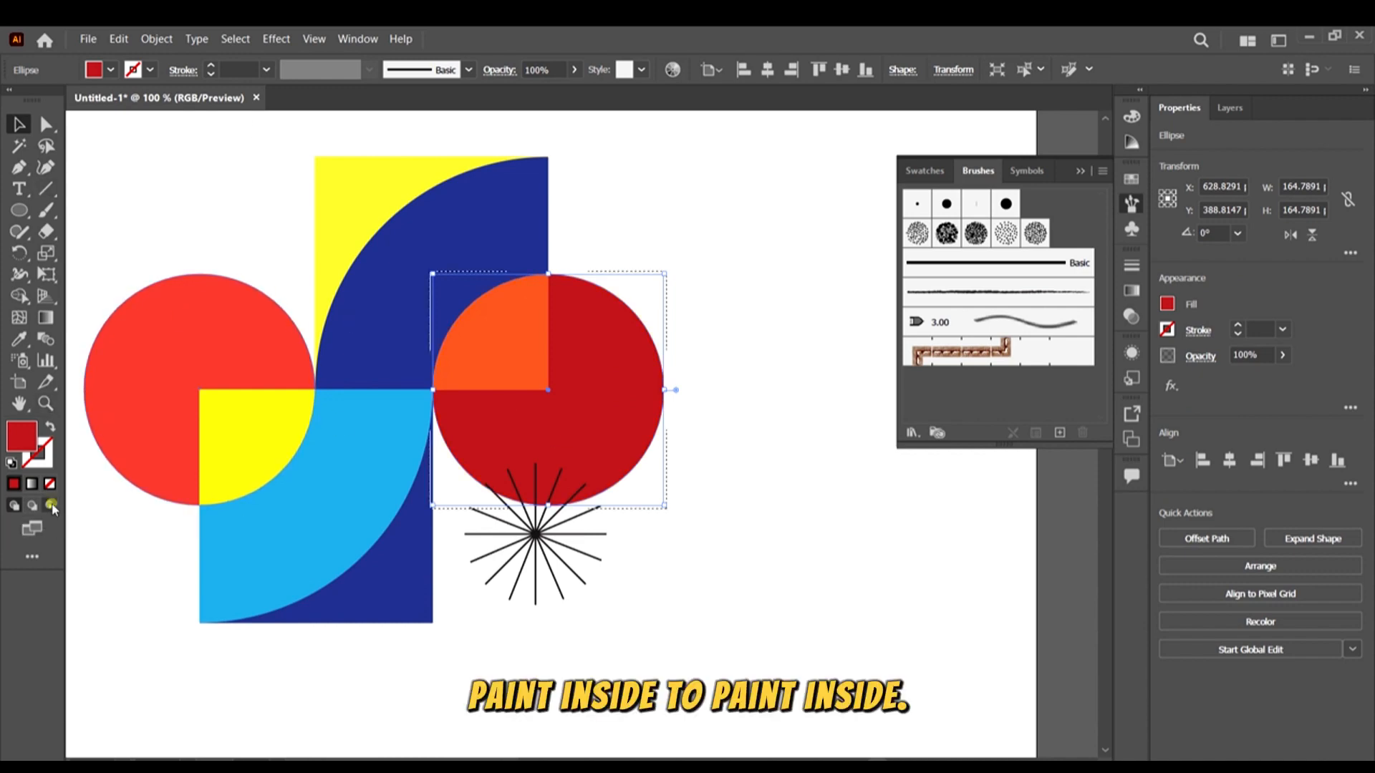
pyautogui.click(45, 211)
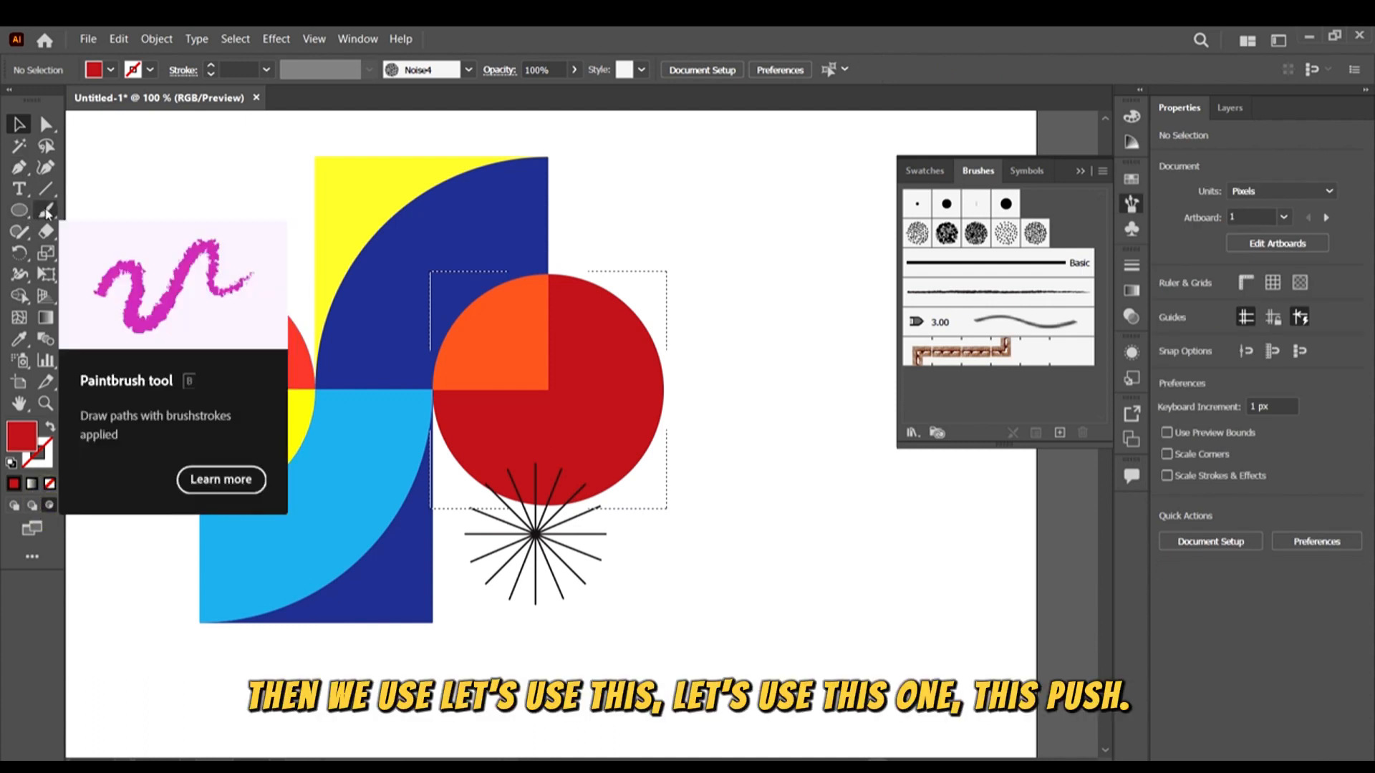
pyautogui.click(975, 233)
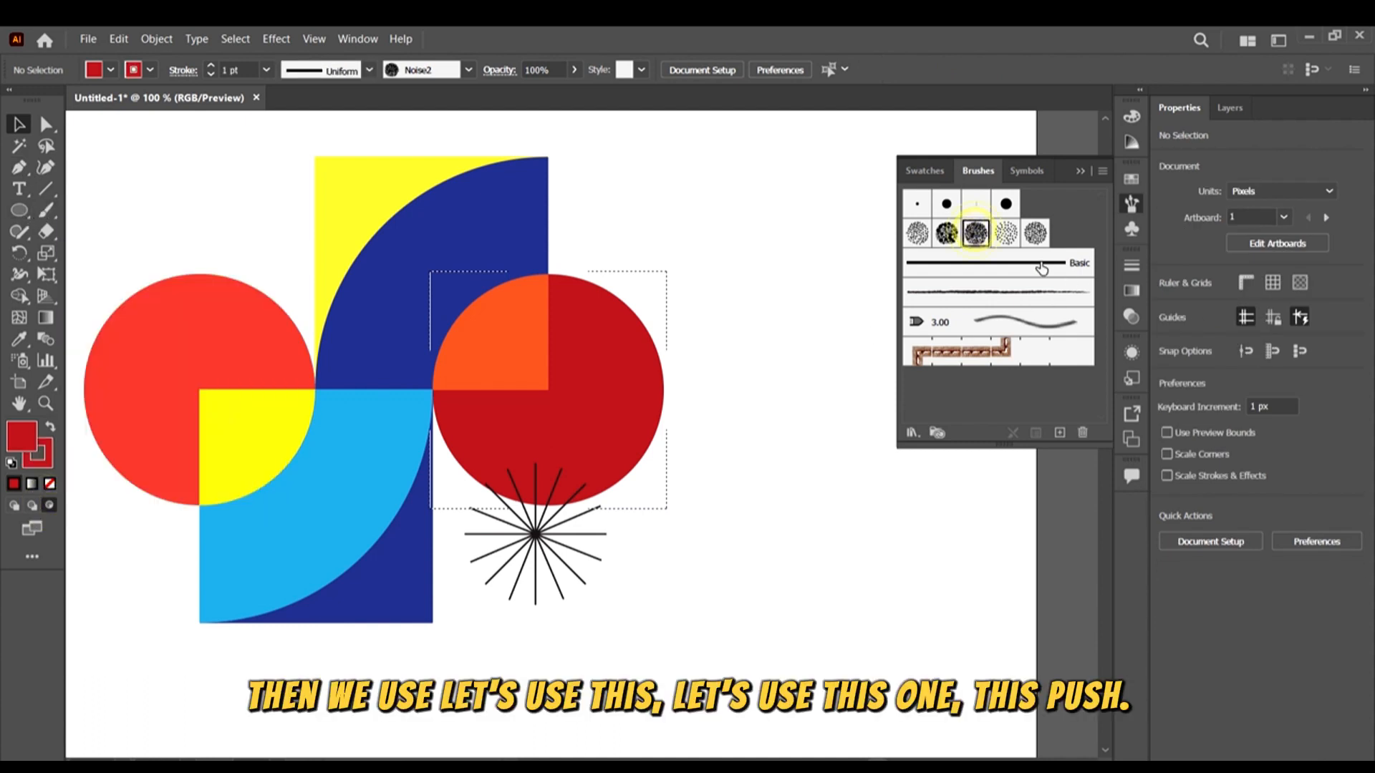
pyautogui.click(949, 235)
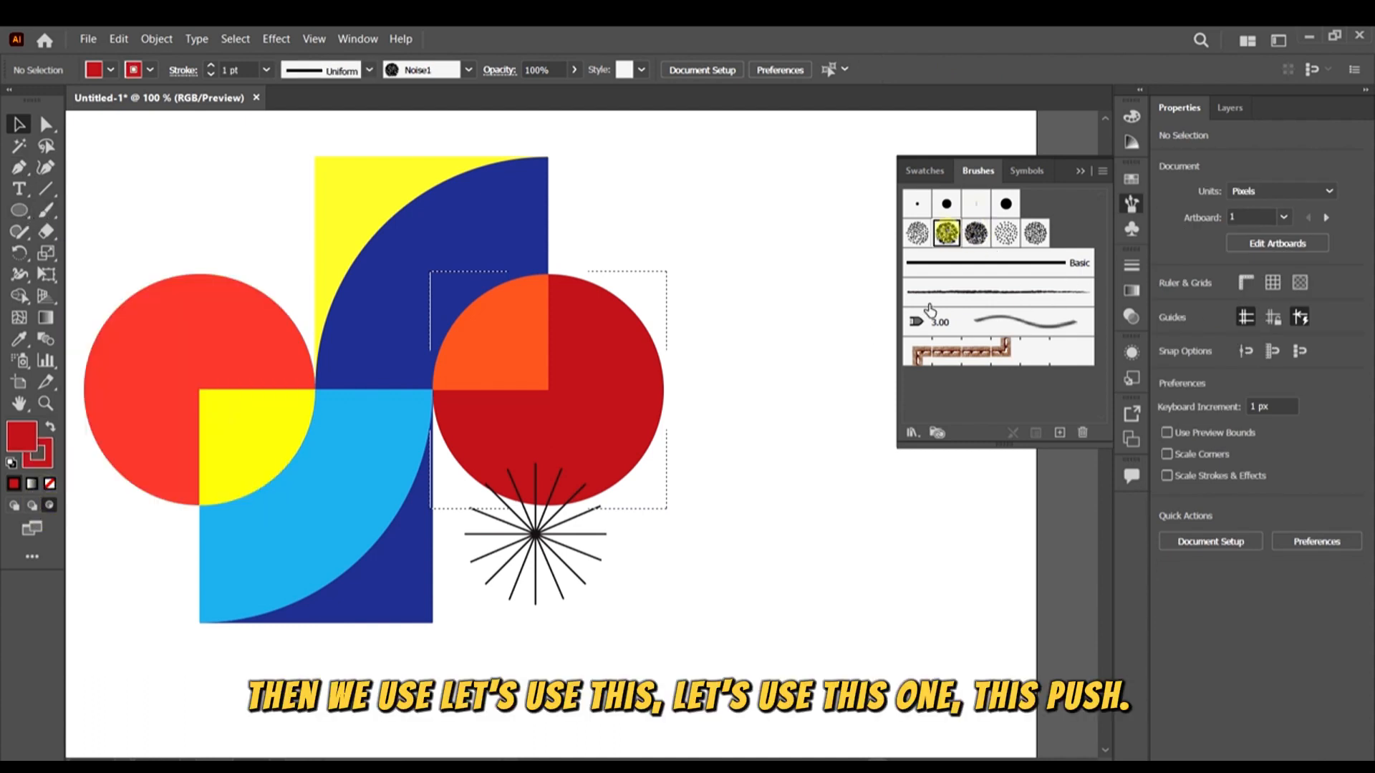
pyautogui.click(45, 211)
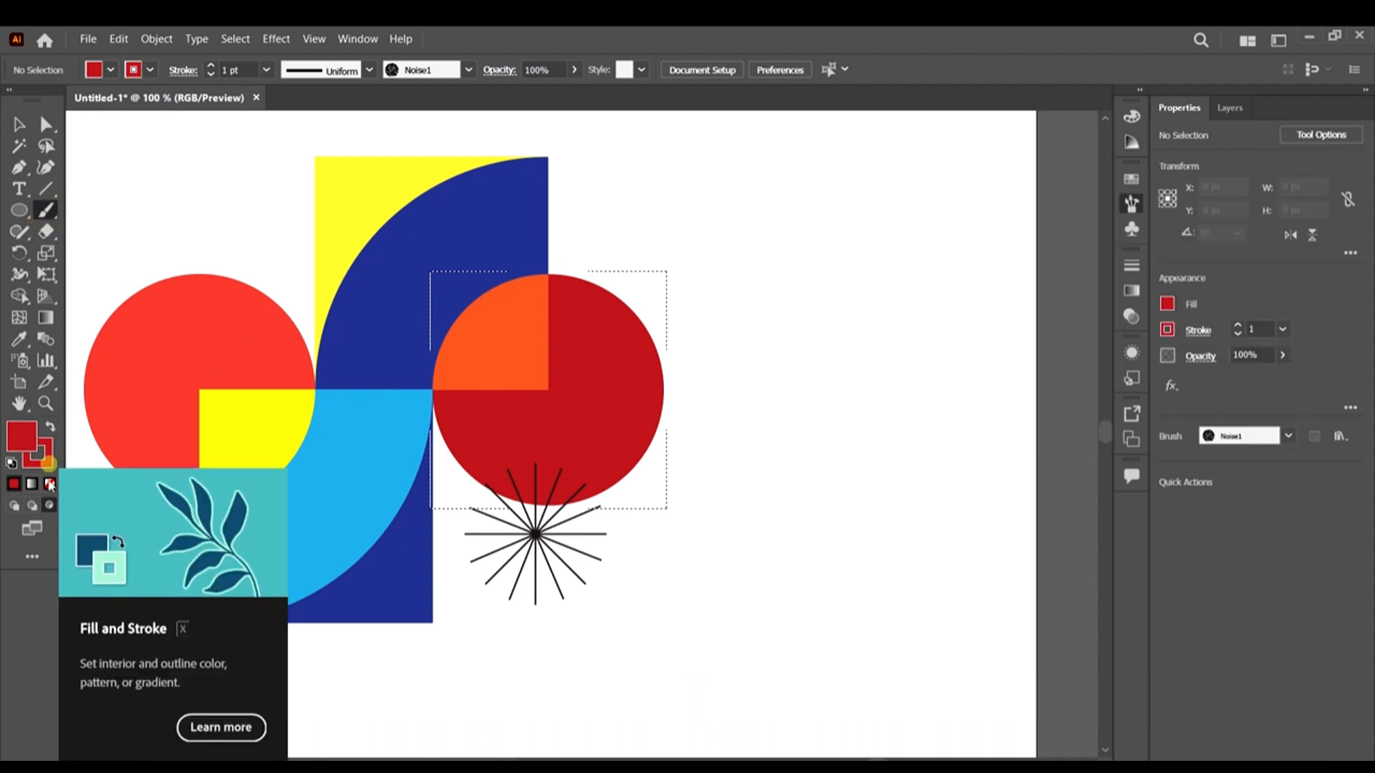
# Set the stroke to none and the fill to a darker red, 8C0D16
pyautogui.click(38, 452)
pyautogui.click(49, 484)
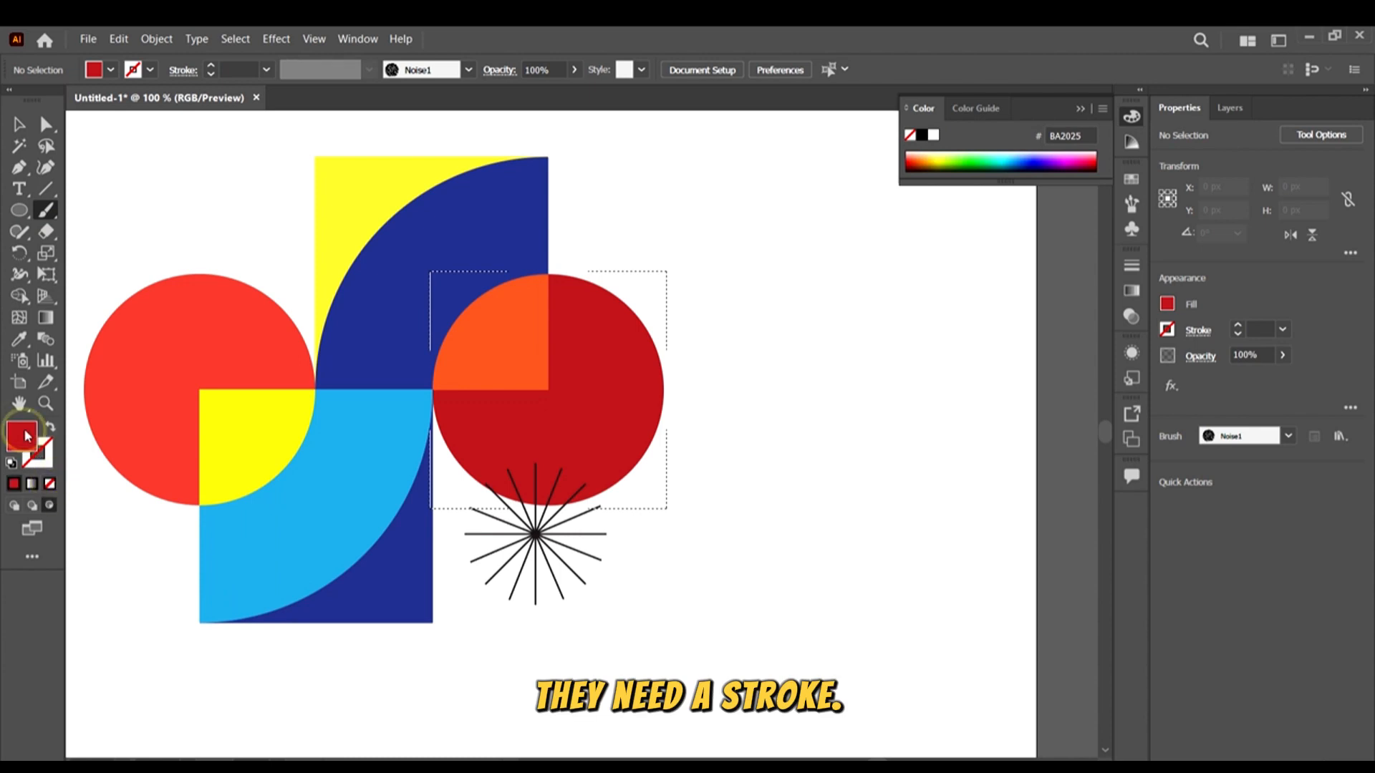
pyautogui.doubleClick(22, 435)
pyautogui.click(990, 413)
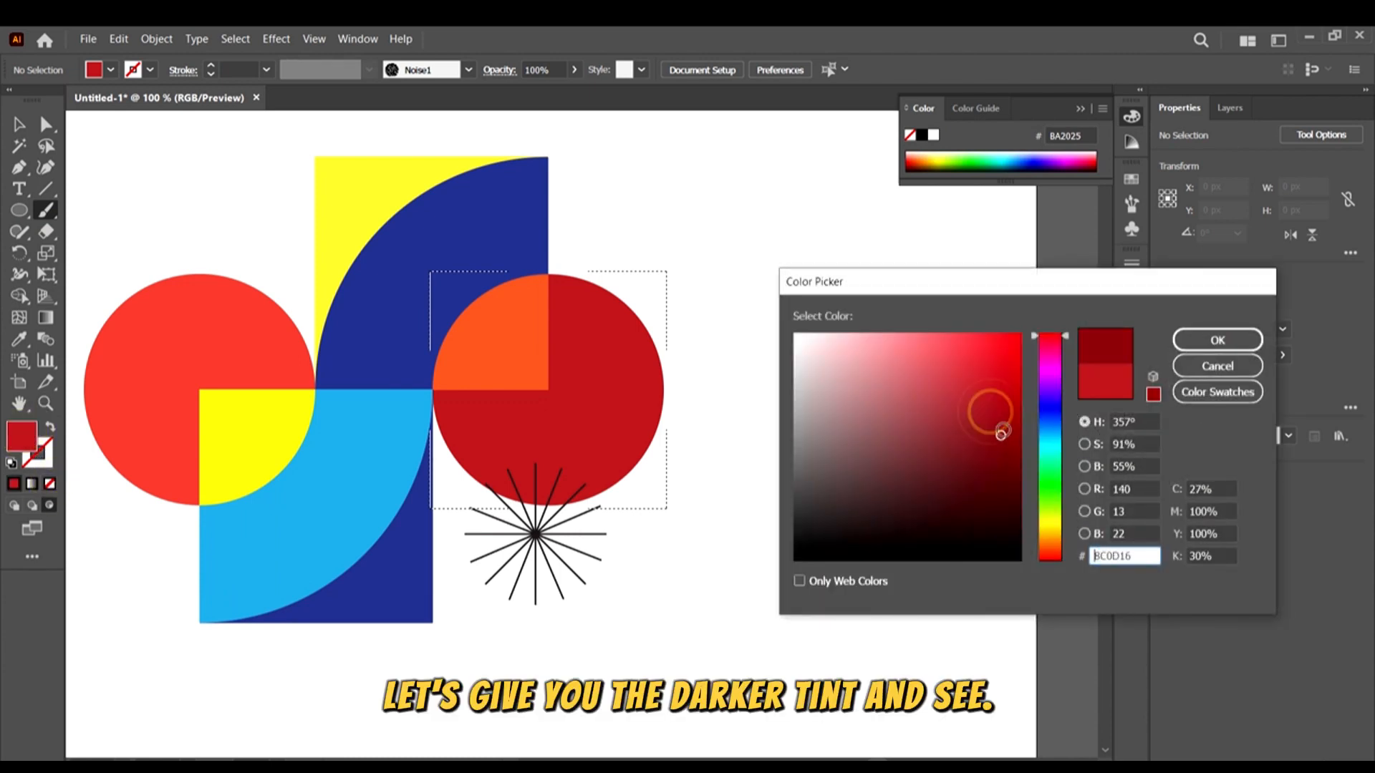
pyautogui.click(1217, 340)
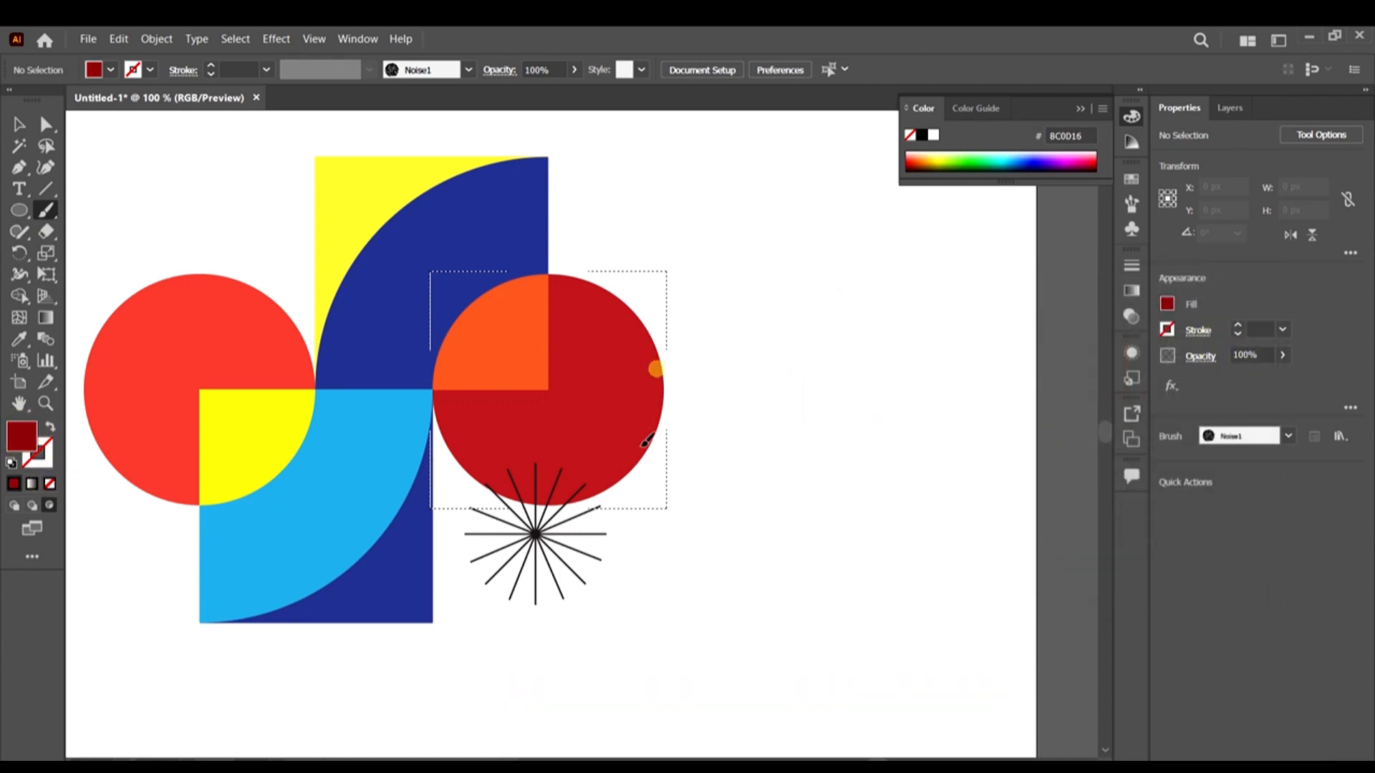
# Paint dark red Noise1 shading inside the dark red circle, along its lower edge and right side
pyautogui.moveTo(657, 368)
pyautogui.mouseDown()
pyautogui.moveTo(644, 433)
pyautogui.moveTo(587, 498)
pyautogui.mouseUp()
pyautogui.moveTo(656, 441); pyautogui.dragTo(516, 487)
pyautogui.moveTo(610, 464); pyautogui.dragTo(481, 466)
pyautogui.moveTo(554, 495); pyautogui.dragTo(477, 469)
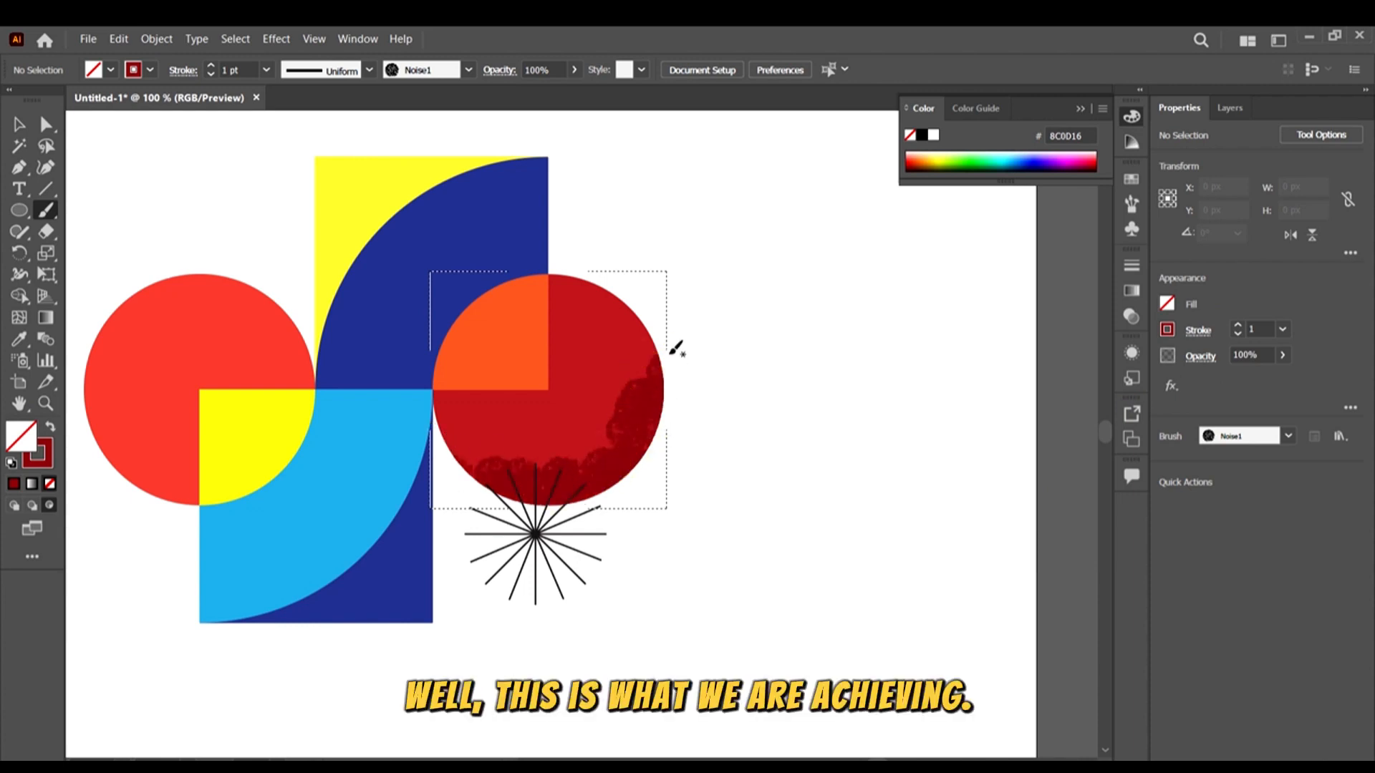
pyautogui.moveTo(644, 332)
pyautogui.mouseDown()
pyautogui.moveTo(653, 424)
pyautogui.moveTo(653, 313)
pyautogui.moveTo(649, 398)
pyautogui.mouseUp()
pyautogui.moveTo(607, 429)
pyautogui.mouseDown()
pyautogui.moveTo(488, 476)
pyautogui.moveTo(420, 434)
pyautogui.mouseUp()
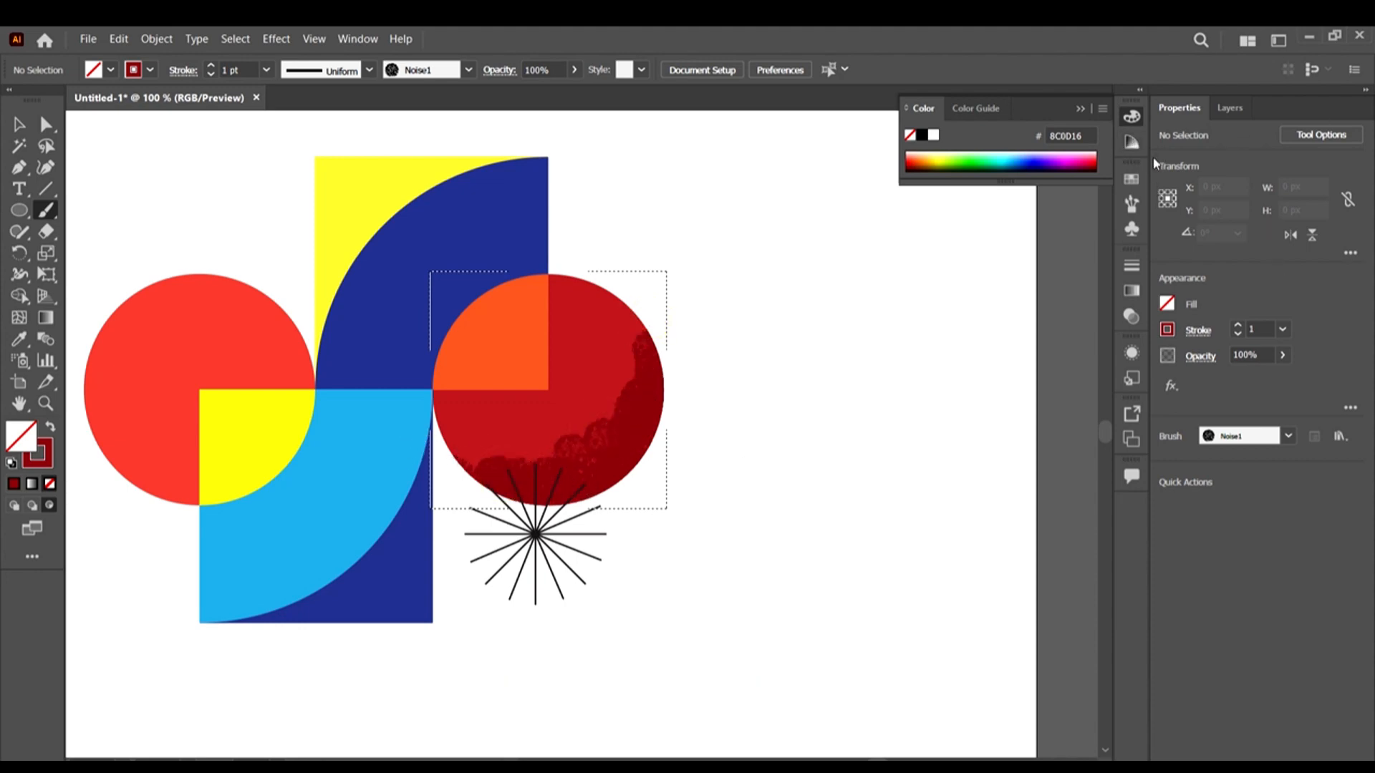
# Switch to the sparser Noise3 brush for further shading on the dark red circle
pyautogui.click(1132, 204)
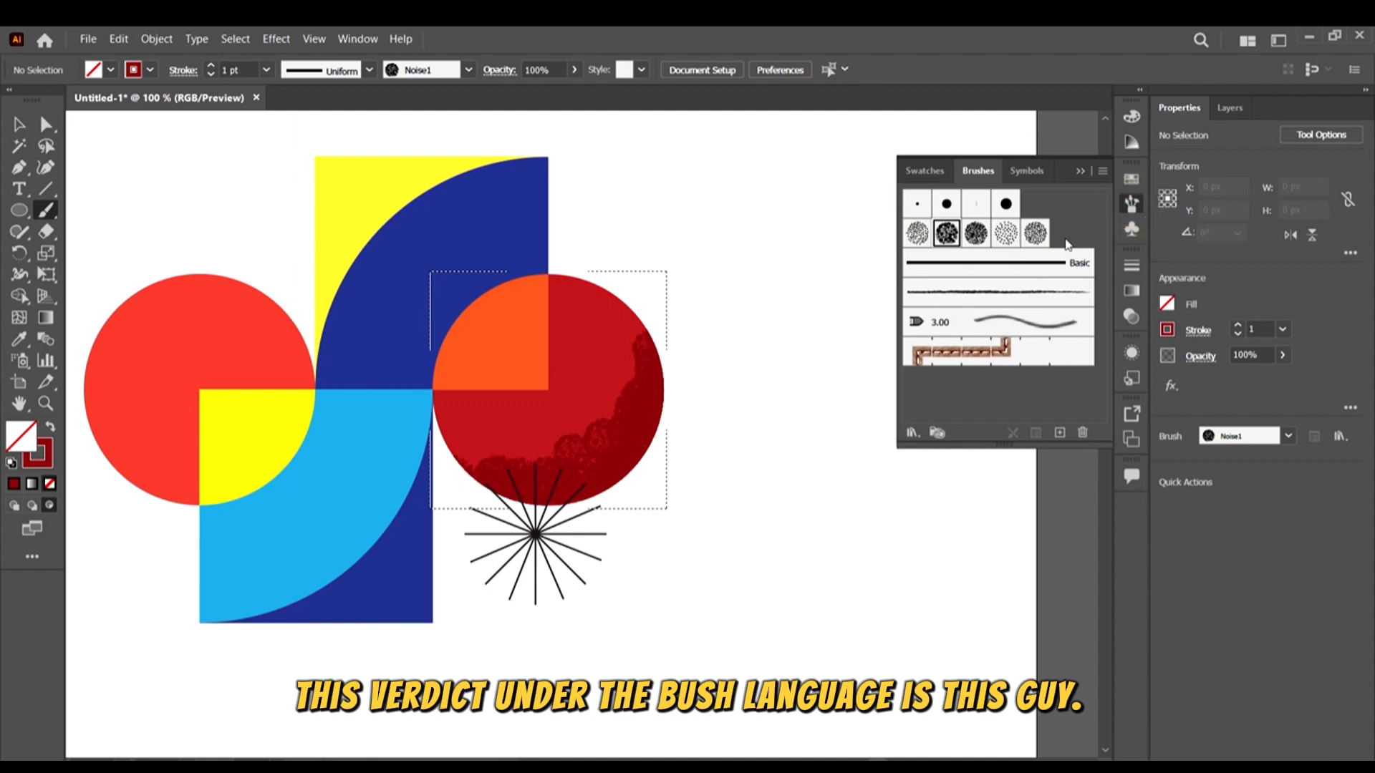
pyautogui.click(1006, 233)
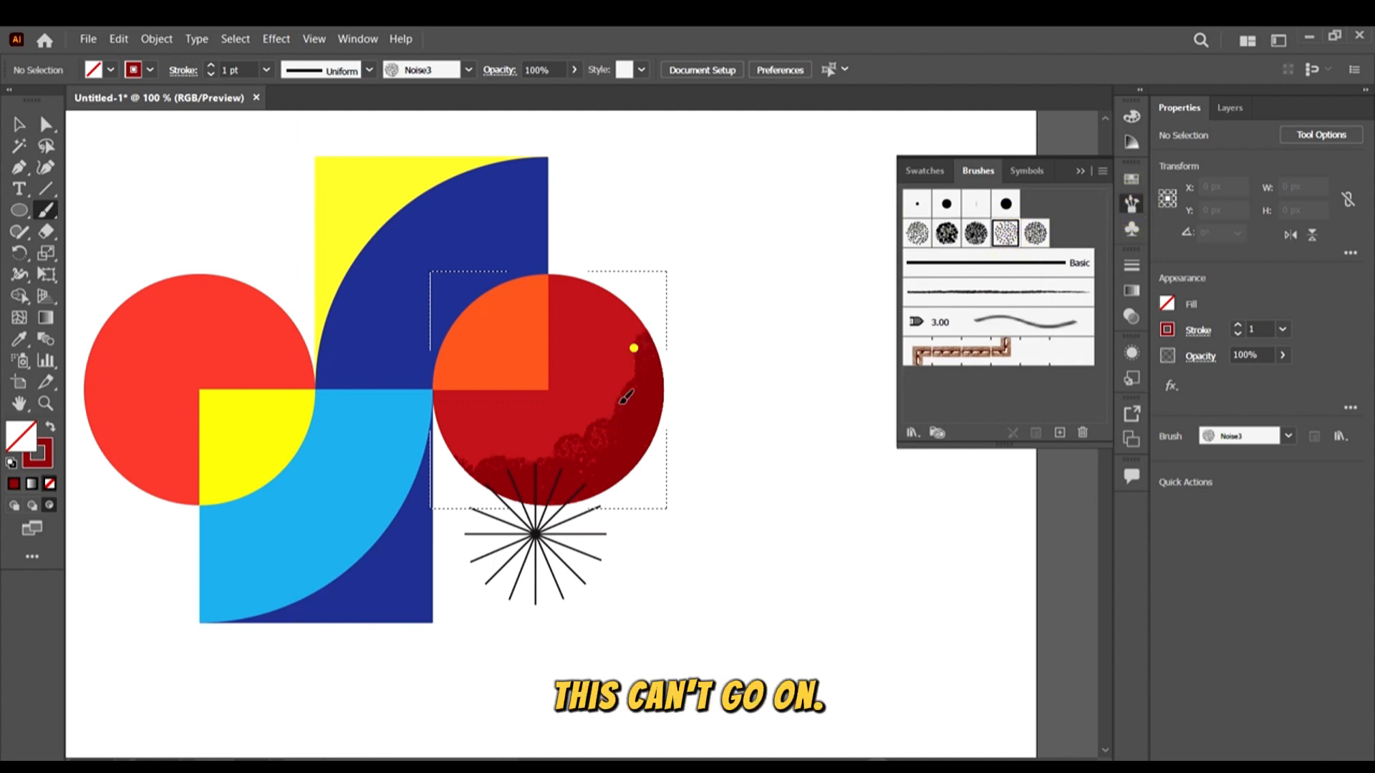
# Paint more dark red Noise3 brush strokes inward from the right circle's lower and outer edges to soften the shading
pyautogui.moveTo(626, 398)
pyautogui.mouseDown()
pyautogui.moveTo(647, 340)
pyautogui.moveTo(634, 322)
pyautogui.moveTo(643, 366)
pyautogui.moveTo(600, 437)
pyautogui.moveTo(625, 411)
pyautogui.moveTo(552, 465)
pyautogui.moveTo(624, 413)
pyautogui.moveTo(527, 455)
pyautogui.moveTo(469, 424)
pyautogui.moveTo(502, 469)
pyautogui.moveTo(443, 416)
pyautogui.moveTo(489, 491)
pyautogui.moveTo(431, 395)
pyautogui.moveTo(532, 505)
pyautogui.moveTo(514, 458)
pyautogui.moveTo(461, 438)
pyautogui.moveTo(574, 463)
pyautogui.mouseUp()
pyautogui.moveTo(478, 448)
pyautogui.mouseDown()
pyautogui.moveTo(629, 433)
pyautogui.moveTo(573, 471)
pyautogui.mouseUp()
pyautogui.moveTo(635, 331); pyautogui.dragTo(573, 231)
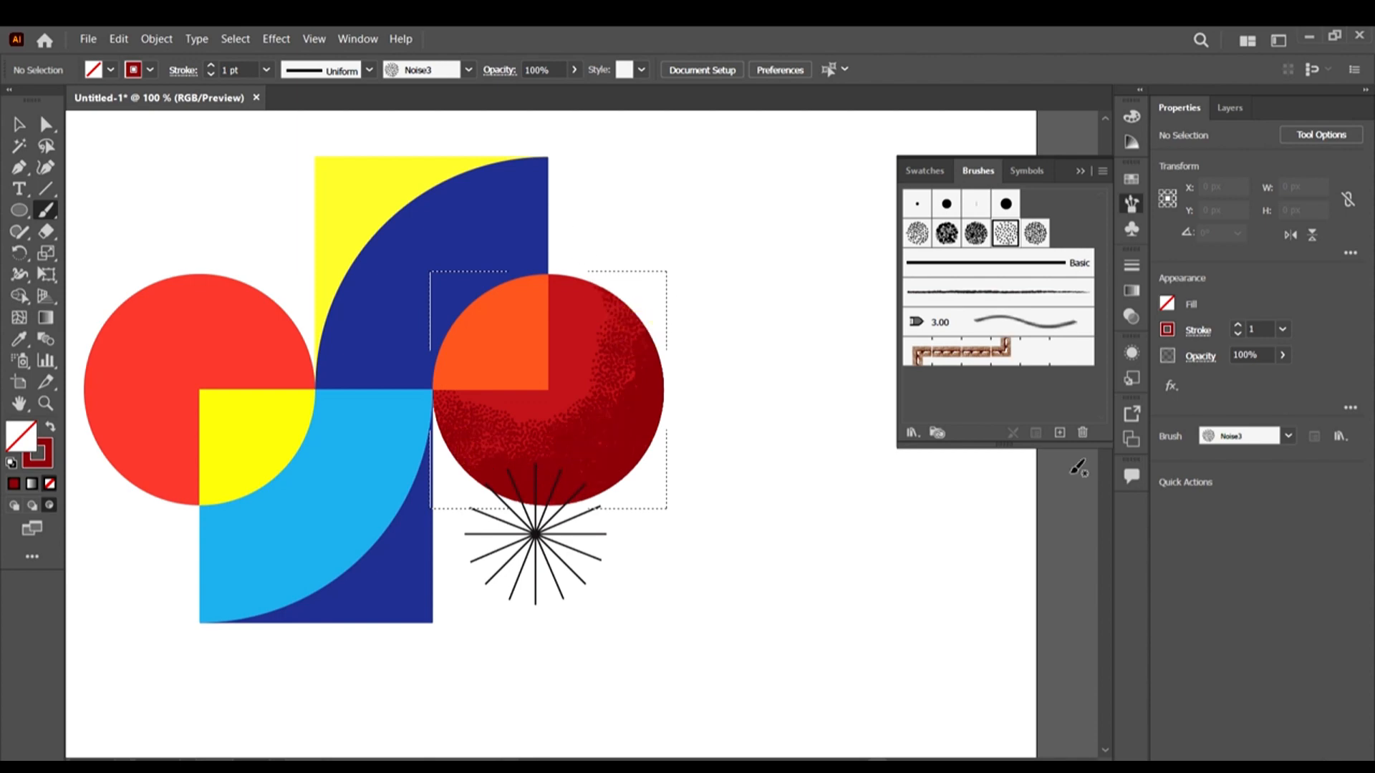
# Set the brush stroke colour to A01526 and try noise strokes over the upper right part of the shaded circle
pyautogui.doubleClick(38, 453)
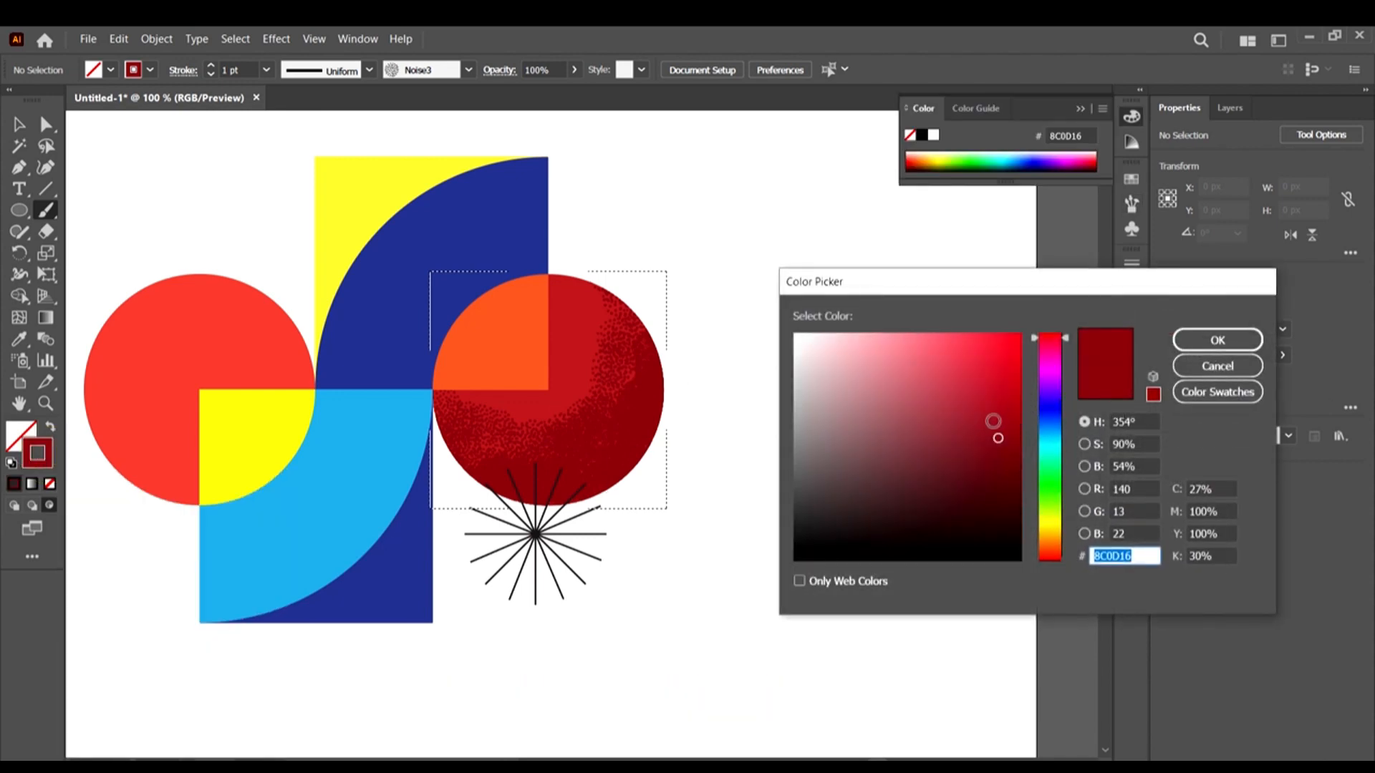
pyautogui.click(992, 421)
pyautogui.click(991, 417)
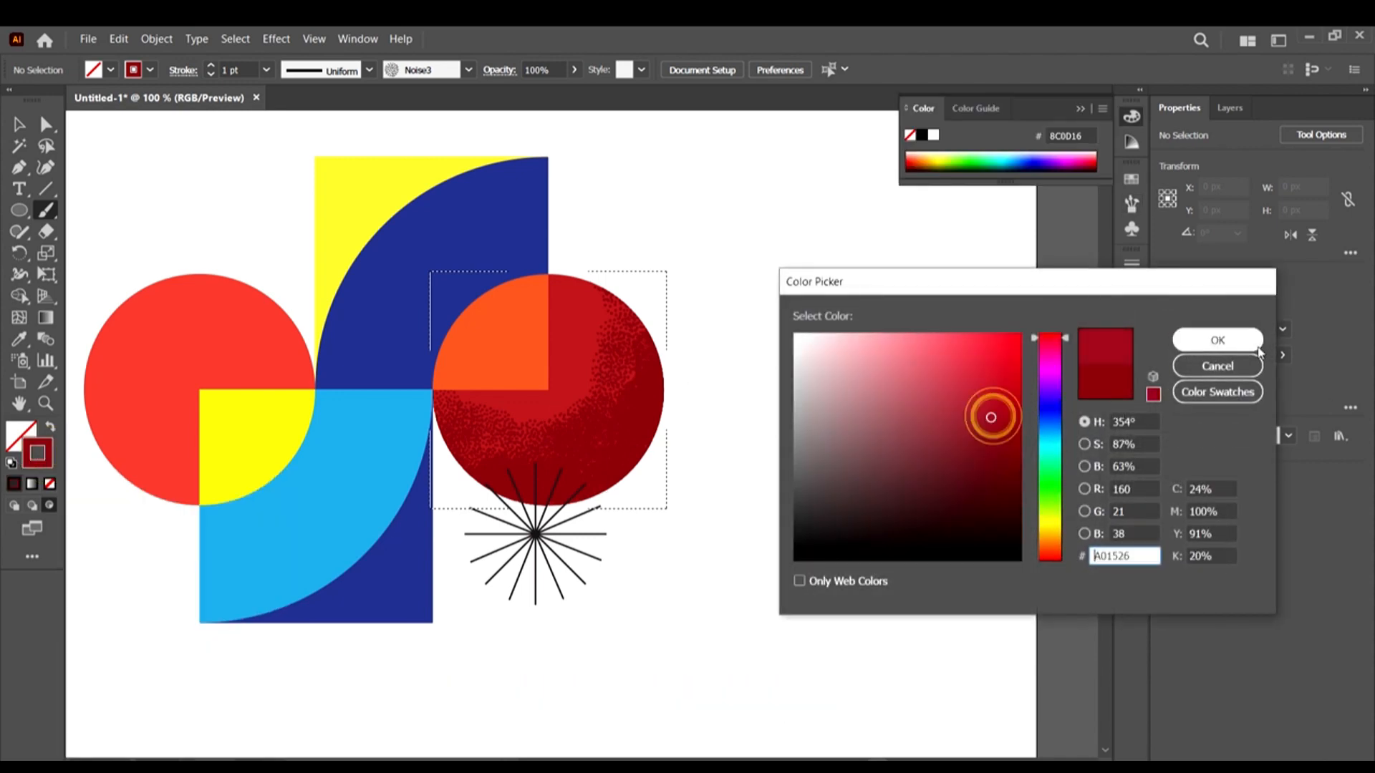
pyautogui.click(1234, 341)
pyautogui.moveTo(600, 292)
pyautogui.mouseDown()
pyautogui.moveTo(604, 354)
pyautogui.moveTo(584, 392)
pyautogui.mouseUp()
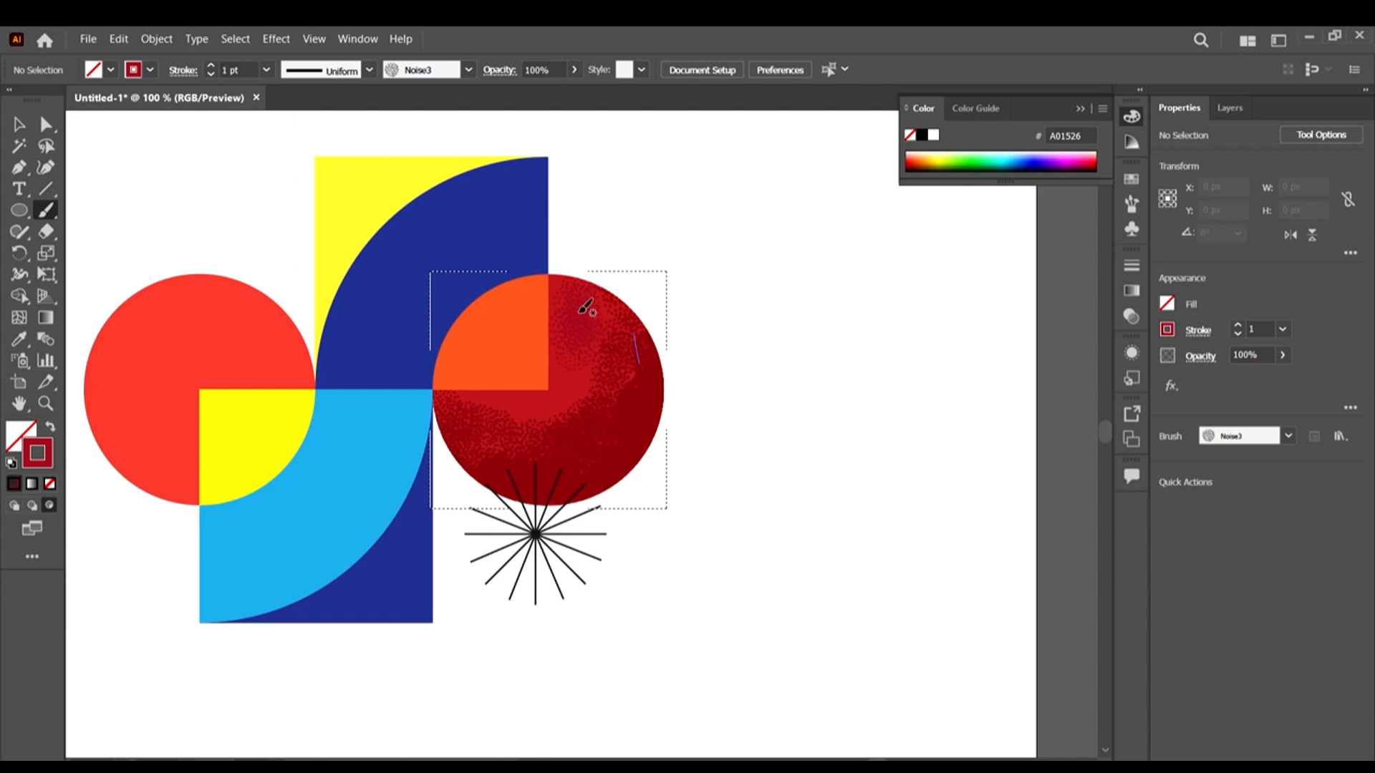
pyautogui.moveTo(589, 357); pyautogui.dragTo(600, 327)
# Set the brush stroke colour to A0122A
pyautogui.doubleClick(40, 454)
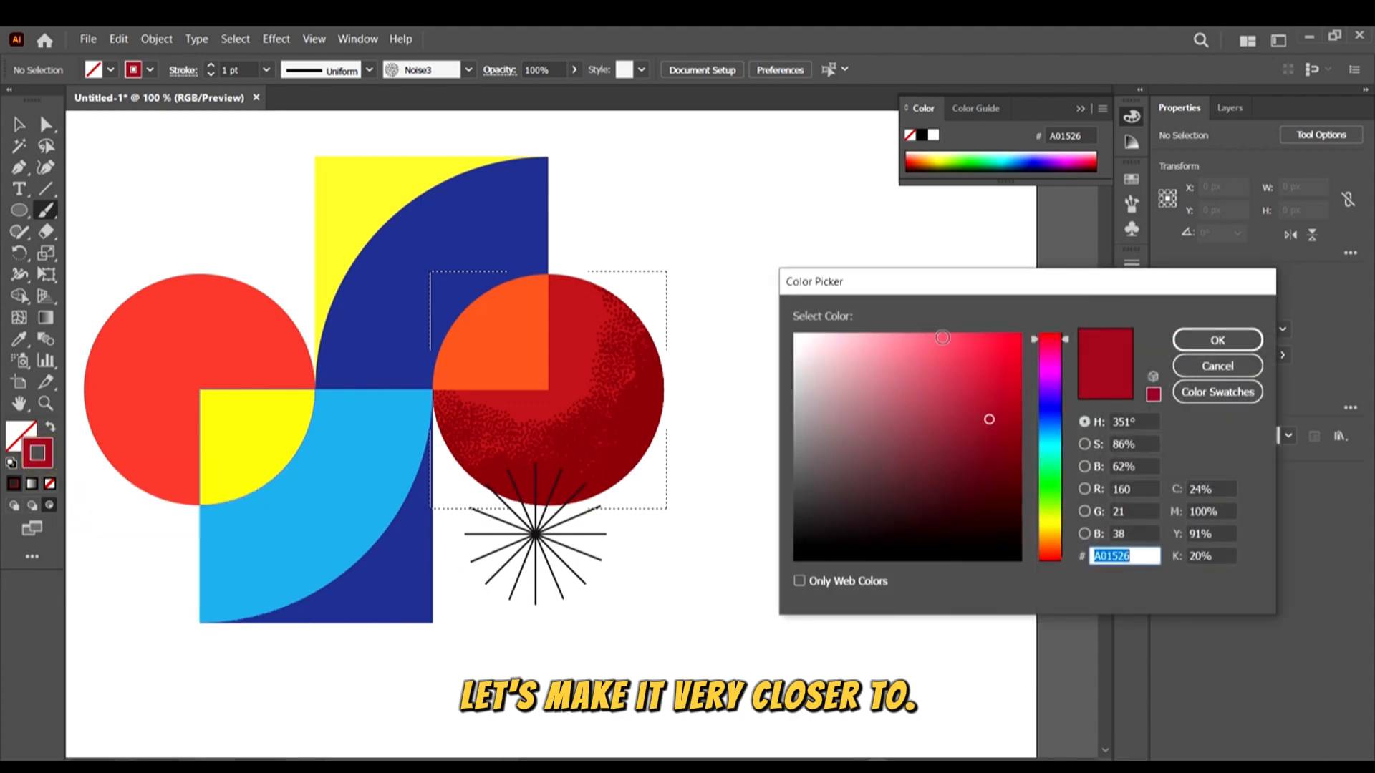
pyautogui.click(989, 416)
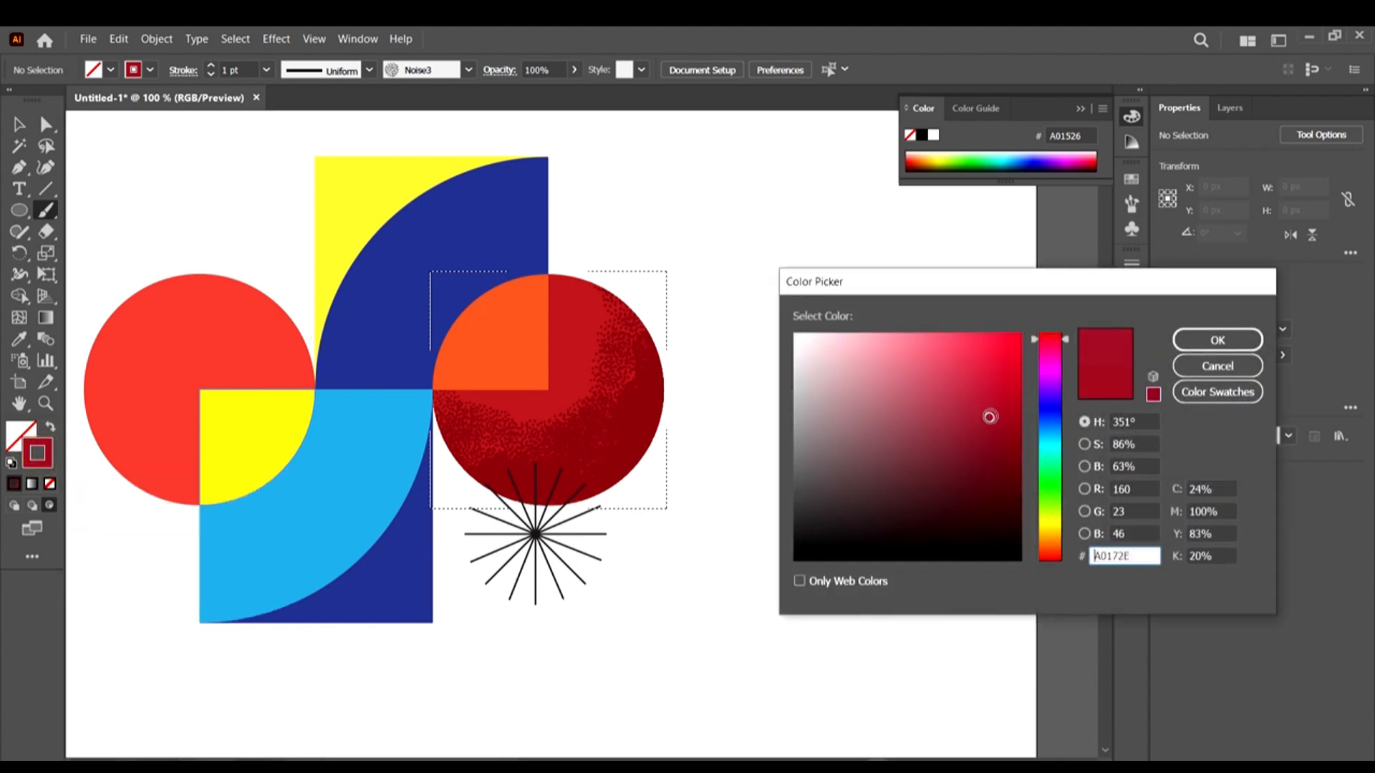
pyautogui.click(1221, 341)
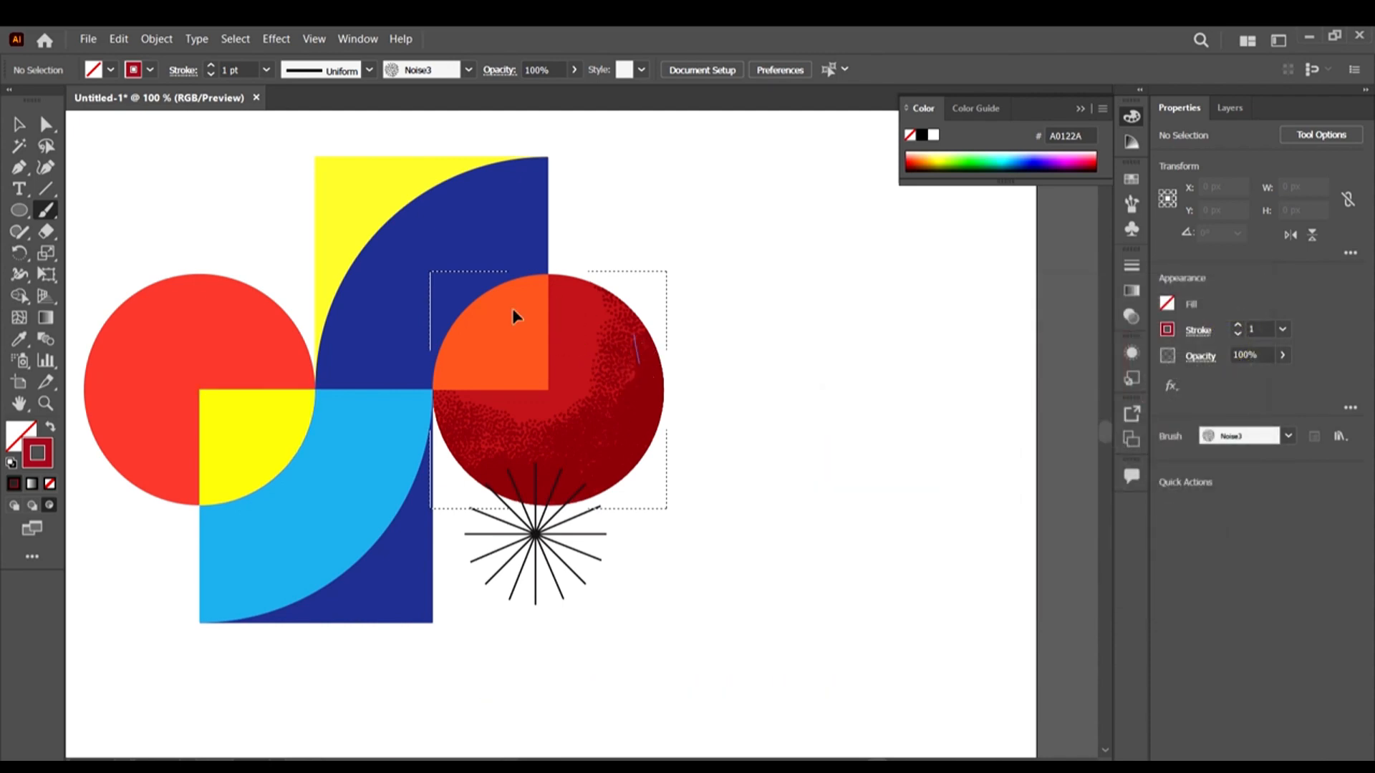
# Sample the shaded circle's base red, apply it as the brush stroke colour, and dab noise on the circle's upper right area
pyautogui.click(19, 338)
pyautogui.click(576, 318)
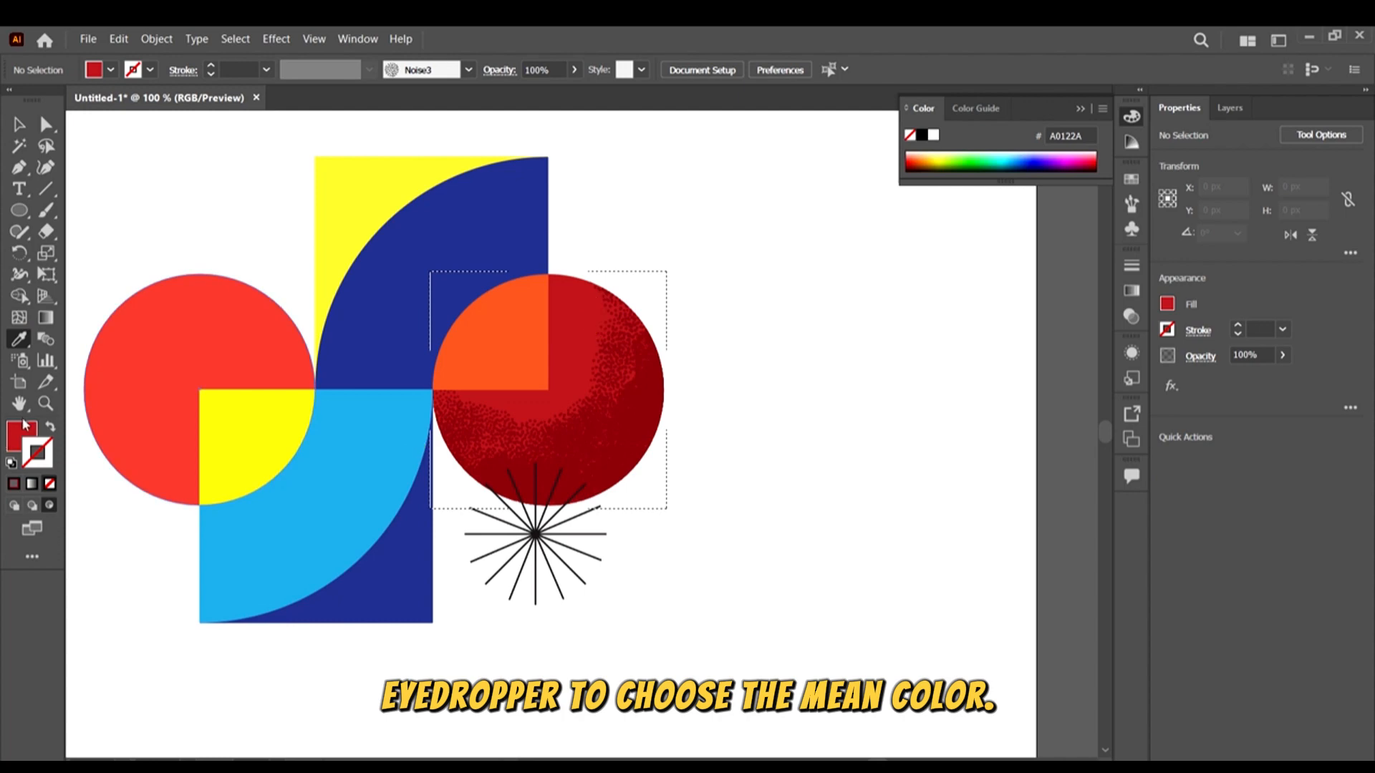
pyautogui.click(45, 210)
pyautogui.click(600, 301)
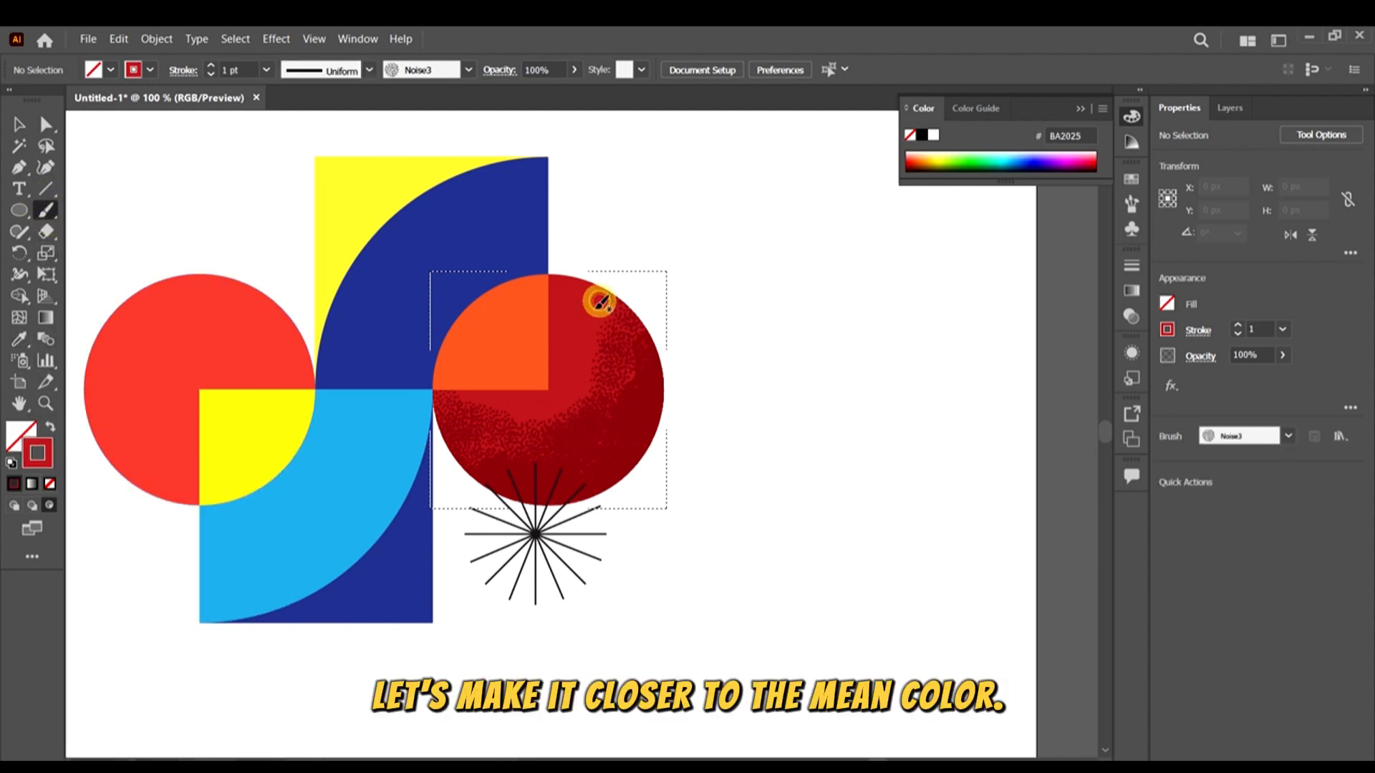
pyautogui.click(601, 339)
# Set the brush stroke colour to BC222E and paint subtle noise over the plain red area of the shaded circle
pyautogui.doubleClick(37, 452)
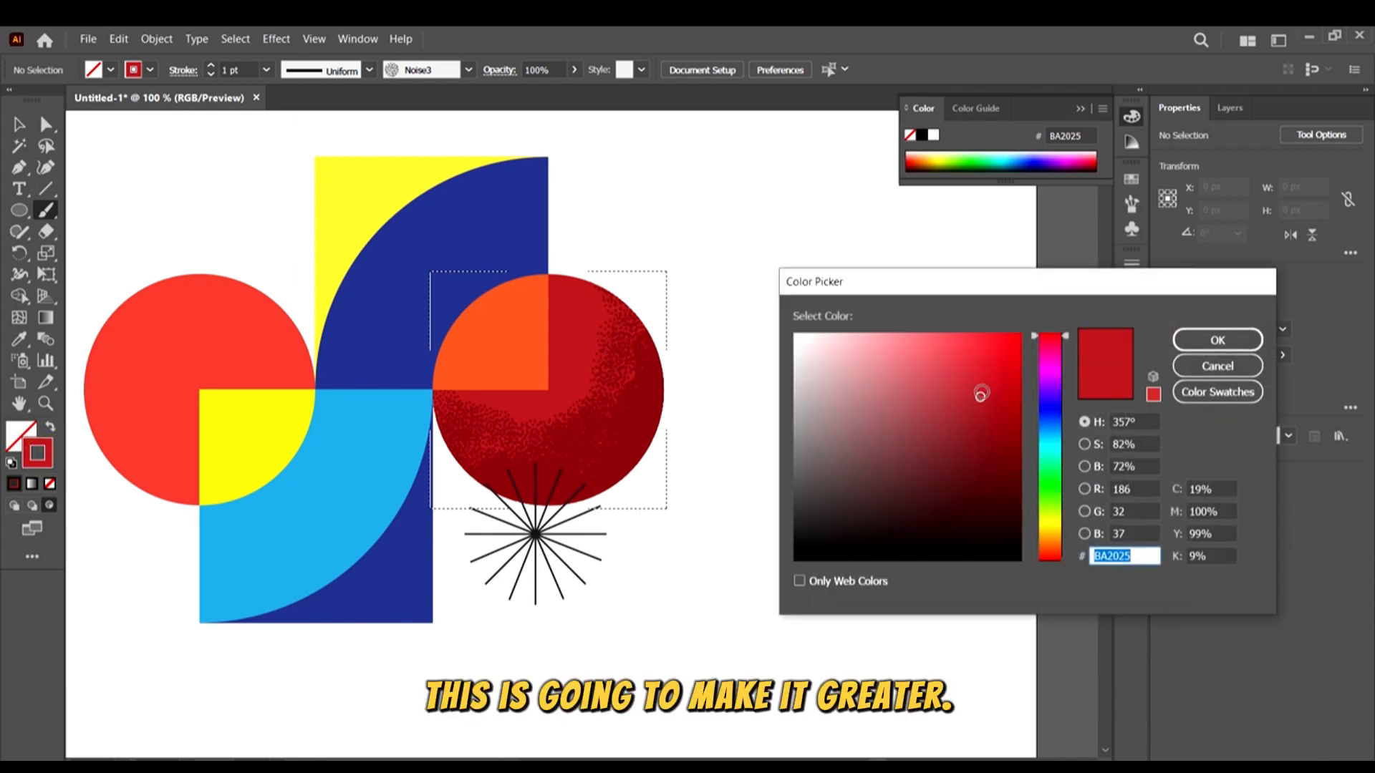
pyautogui.click(981, 391)
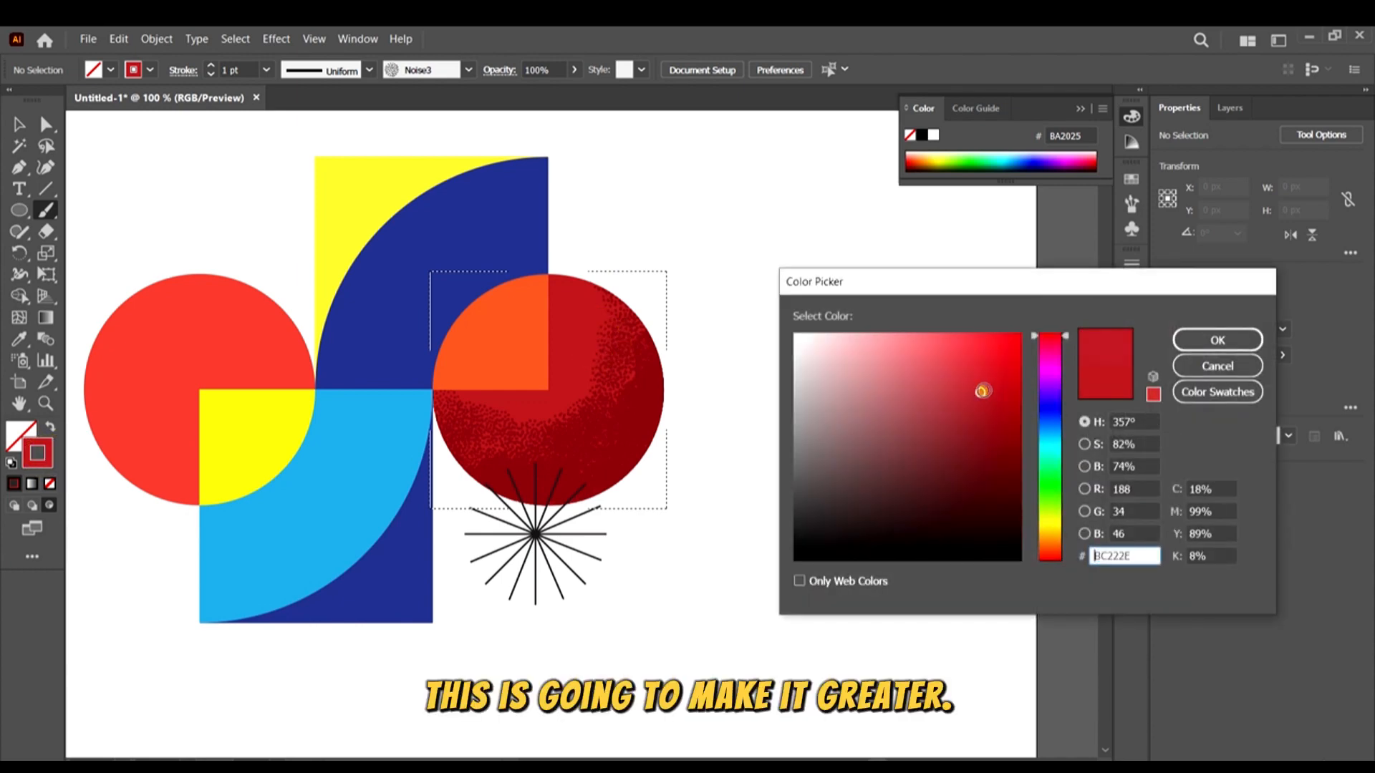
pyautogui.click(1218, 340)
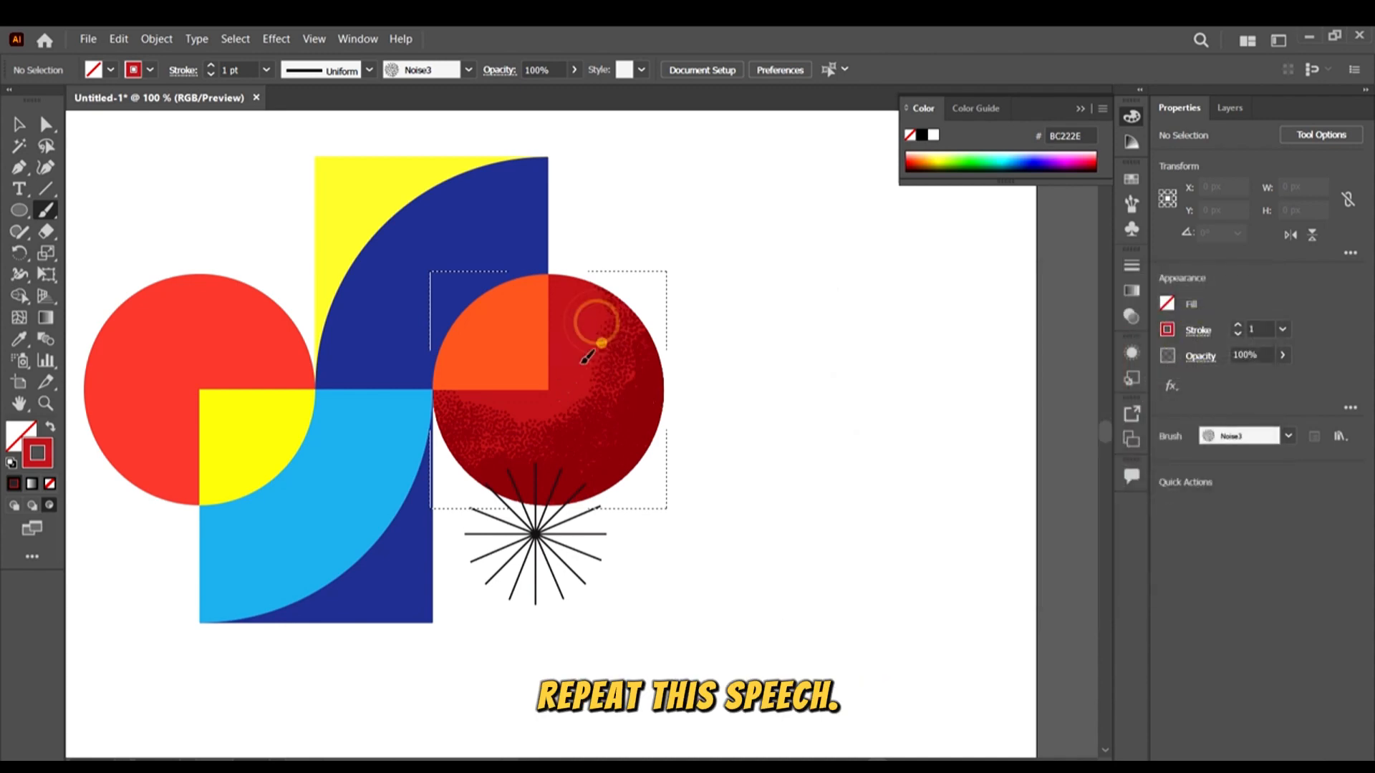
pyautogui.scroll(1, 605, 345)
pyautogui.scroll(3, 606, 345)
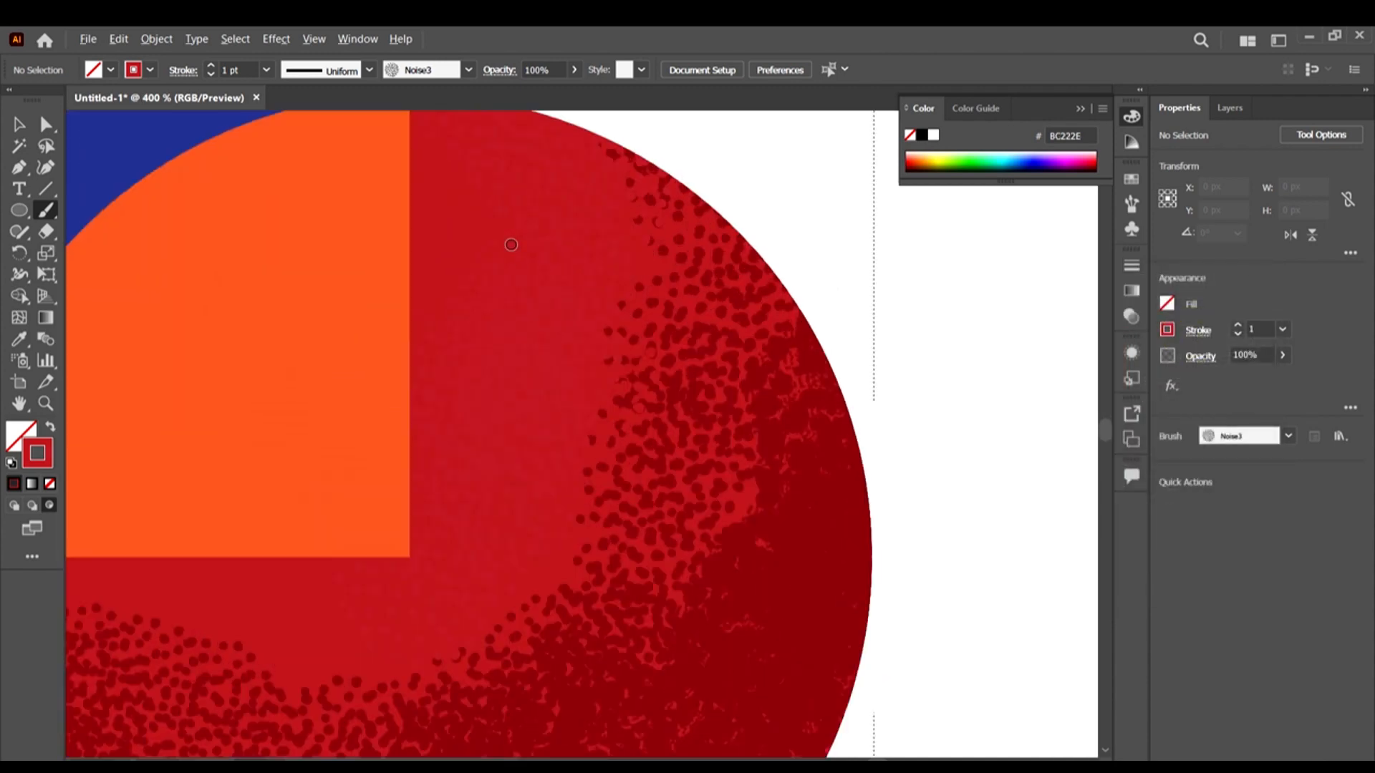
# Try a slightly different red, BC1E31, as the brush stroke colour
pyautogui.scroll(-3, 572, 263)
pyautogui.doubleClick(32, 454)
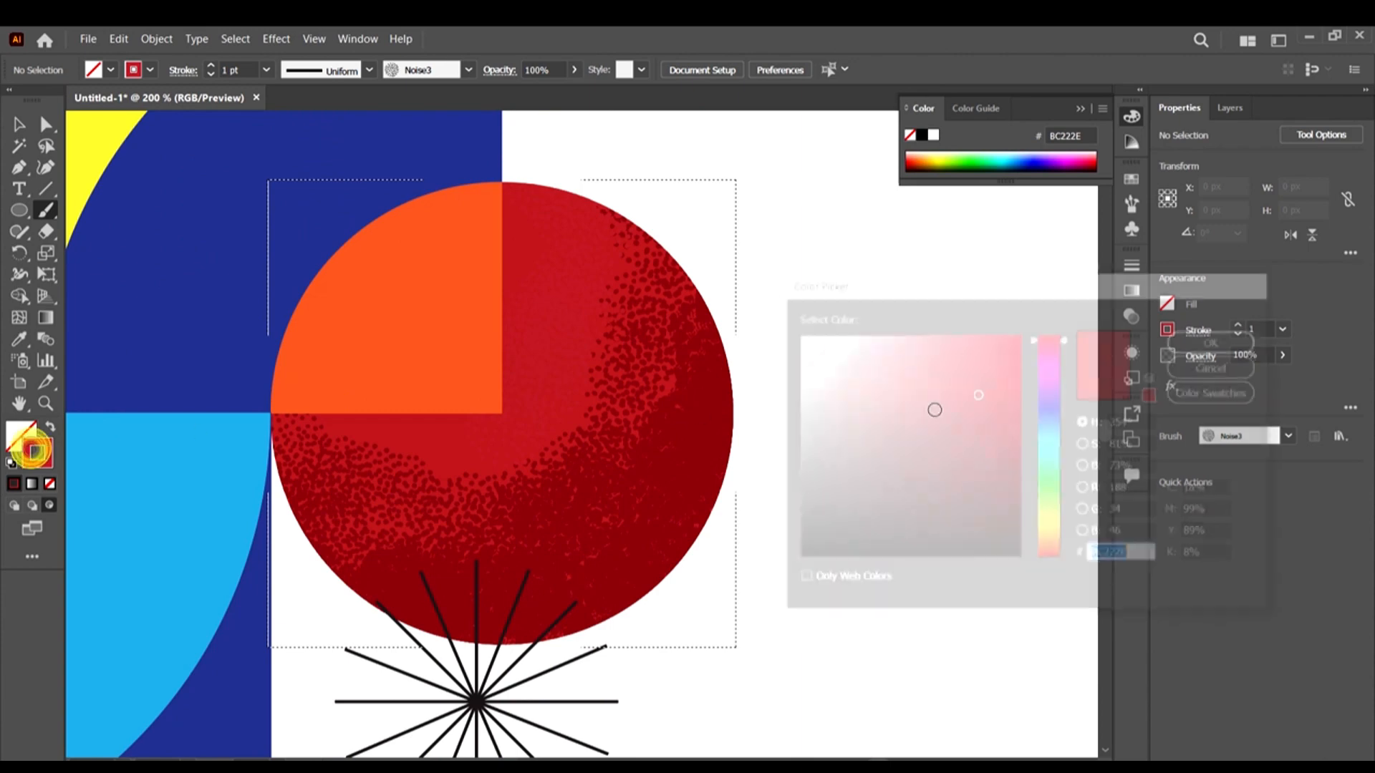
pyautogui.click(985, 393)
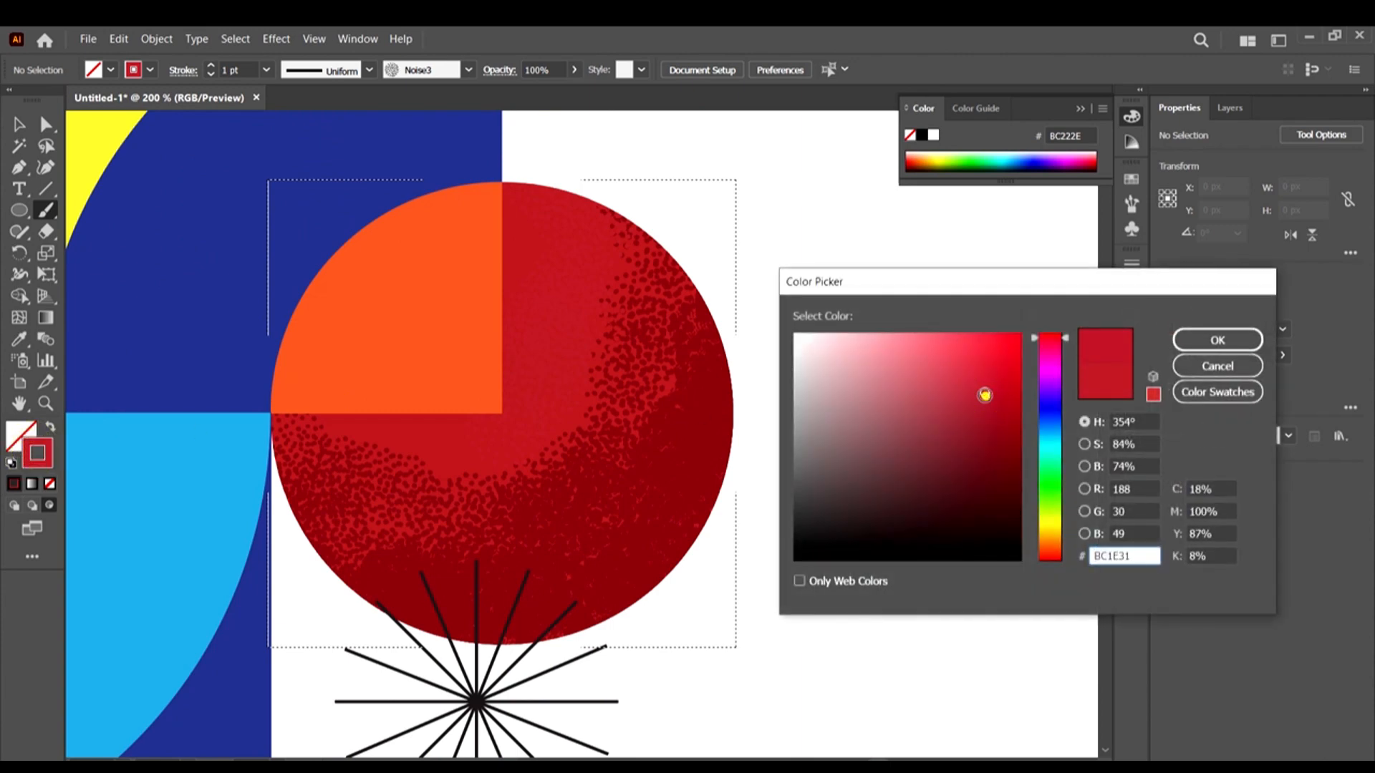
pyautogui.click(983, 396)
pyautogui.click(1124, 382)
pyautogui.click(1231, 339)
# Sample the circle's base red as the stroke colour and paint noise over the inner edge of the dark shading to blend it
pyautogui.press('i')
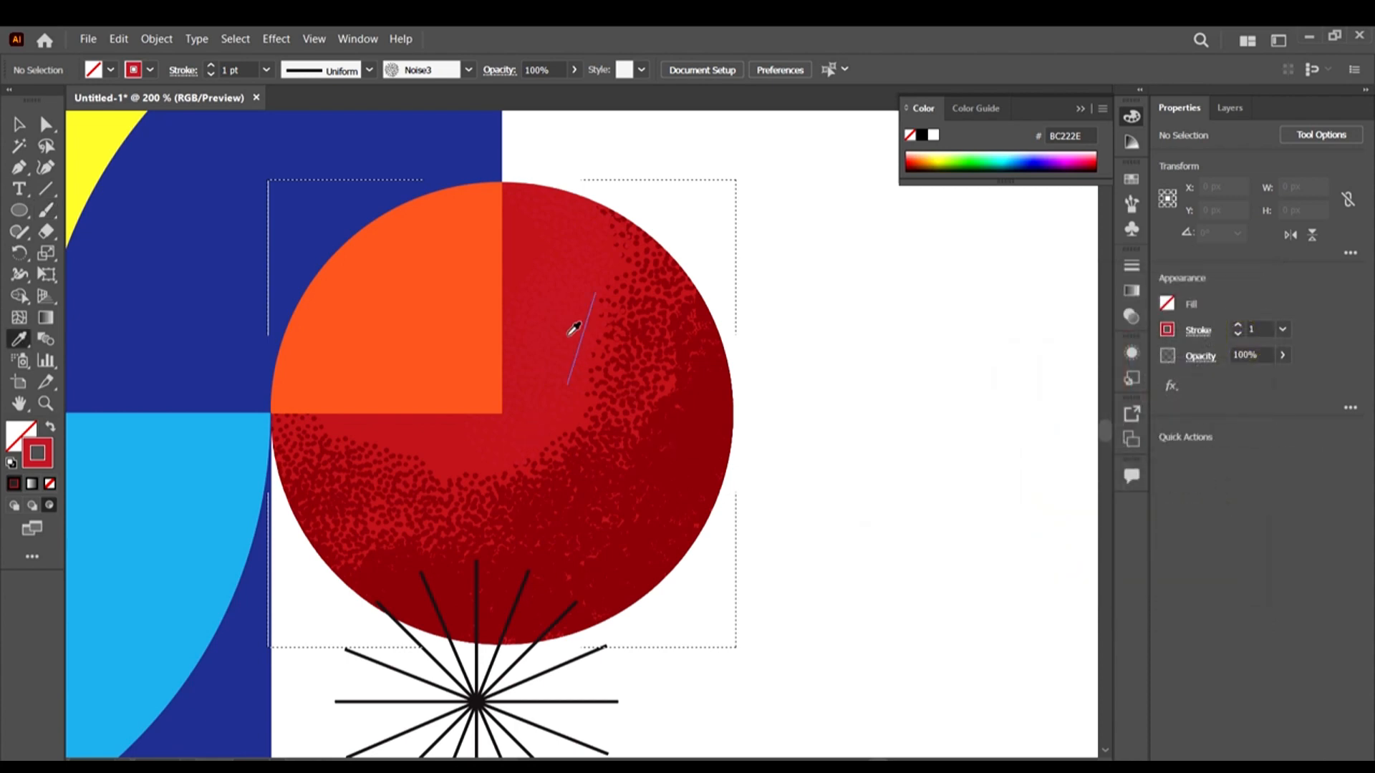
pyautogui.hotkey('shift', 'x')
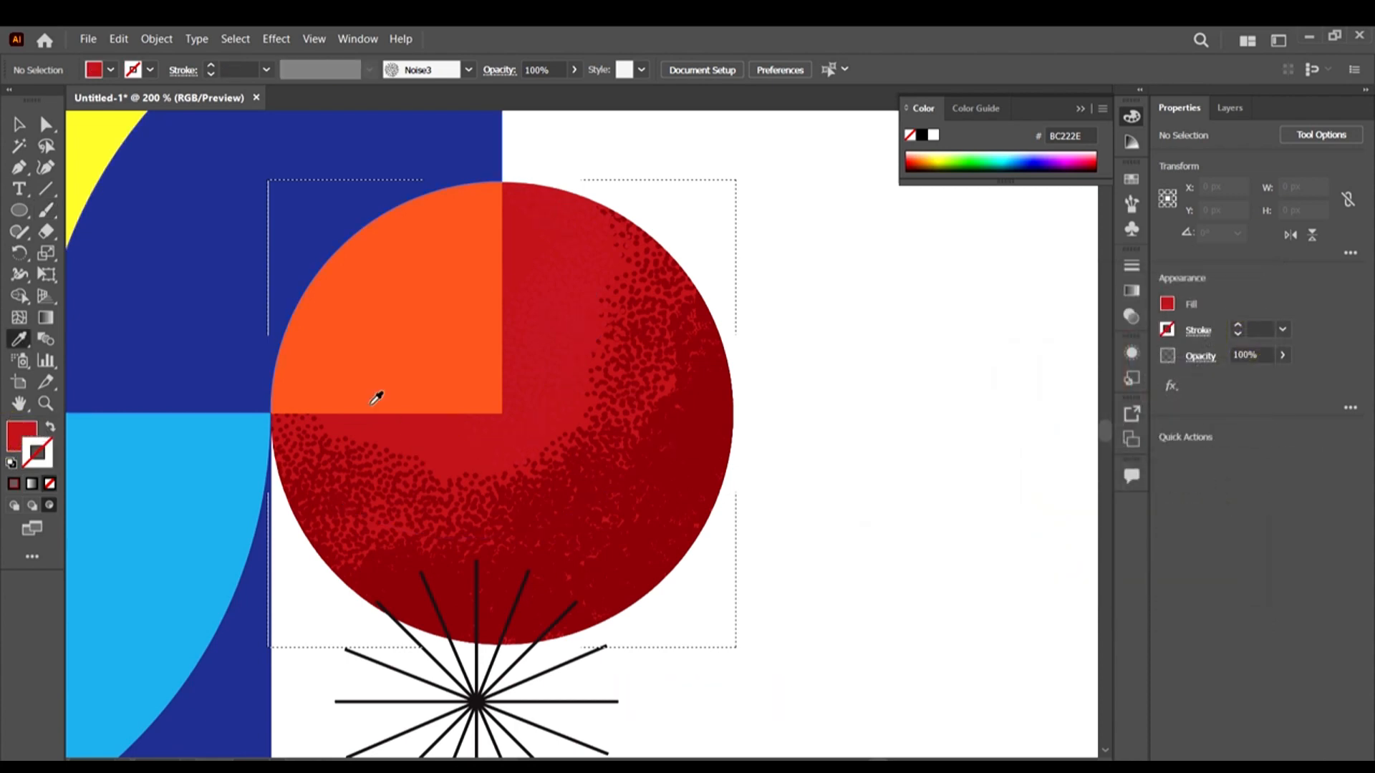
pyautogui.click(46, 211)
pyautogui.moveTo(557, 283)
pyautogui.mouseDown()
pyautogui.moveTo(540, 353)
pyautogui.moveTo(521, 315)
pyautogui.mouseUp()
pyautogui.moveTo(499, 254)
pyautogui.mouseDown()
pyautogui.moveTo(524, 364)
pyautogui.moveTo(599, 352)
pyautogui.moveTo(589, 408)
pyautogui.mouseUp()
pyautogui.moveTo(590, 409)
pyautogui.mouseDown()
pyautogui.moveTo(495, 469)
pyautogui.moveTo(493, 452)
pyautogui.moveTo(464, 461)
pyautogui.mouseUp()
pyautogui.moveTo(461, 461)
pyautogui.mouseDown()
pyautogui.moveTo(338, 419)
pyautogui.moveTo(378, 435)
pyautogui.mouseUp()
pyautogui.moveTo(380, 436)
pyautogui.mouseDown()
pyautogui.moveTo(467, 472)
pyautogui.moveTo(612, 423)
pyautogui.mouseUp()
pyautogui.moveTo(616, 421)
pyautogui.mouseDown()
pyautogui.moveTo(550, 432)
pyautogui.moveTo(550, 481)
pyautogui.moveTo(594, 479)
pyautogui.moveTo(522, 506)
pyautogui.mouseUp()
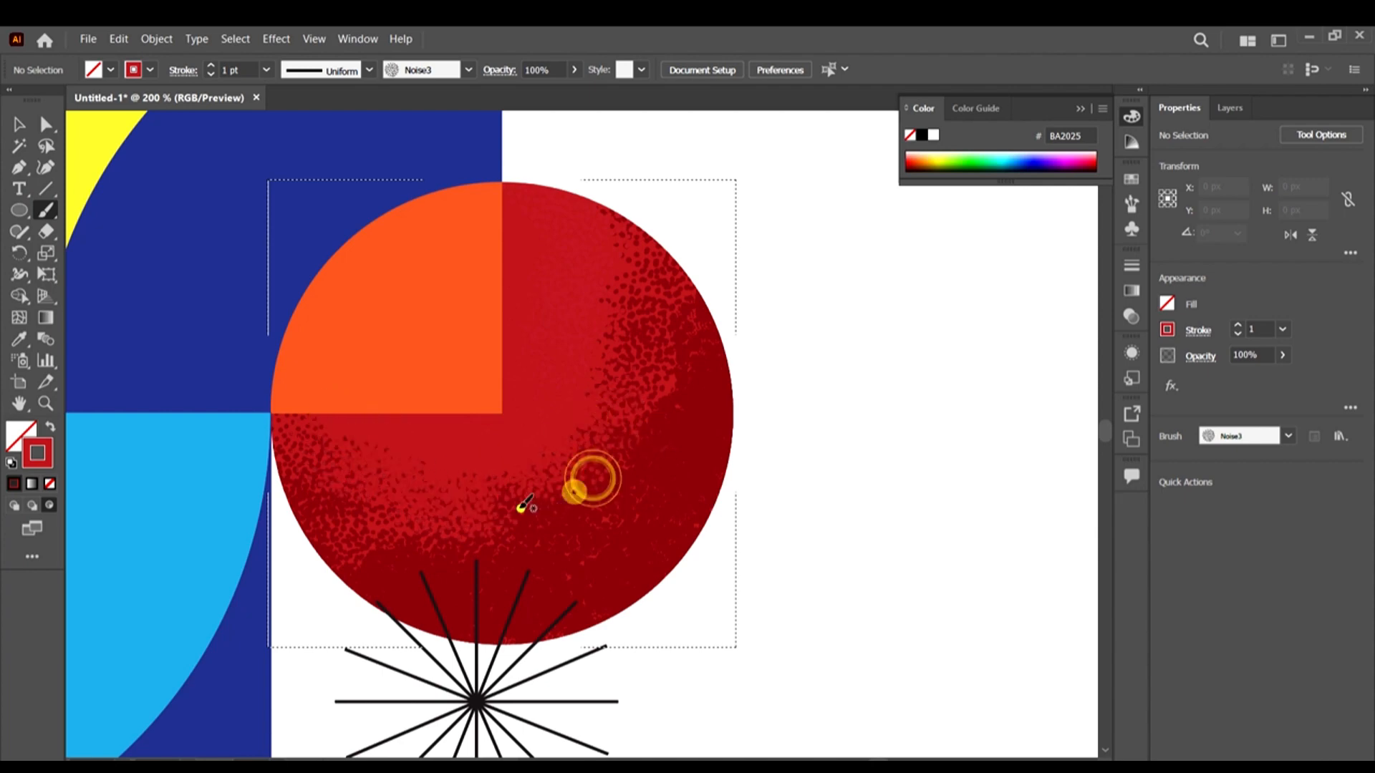
pyautogui.moveTo(624, 275); pyautogui.dragTo(612, 386)
pyautogui.moveTo(559, 265)
pyautogui.mouseDown()
pyautogui.moveTo(511, 229)
pyautogui.moveTo(525, 311)
pyautogui.mouseUp()
pyautogui.moveTo(524, 312); pyautogui.dragTo(521, 378)
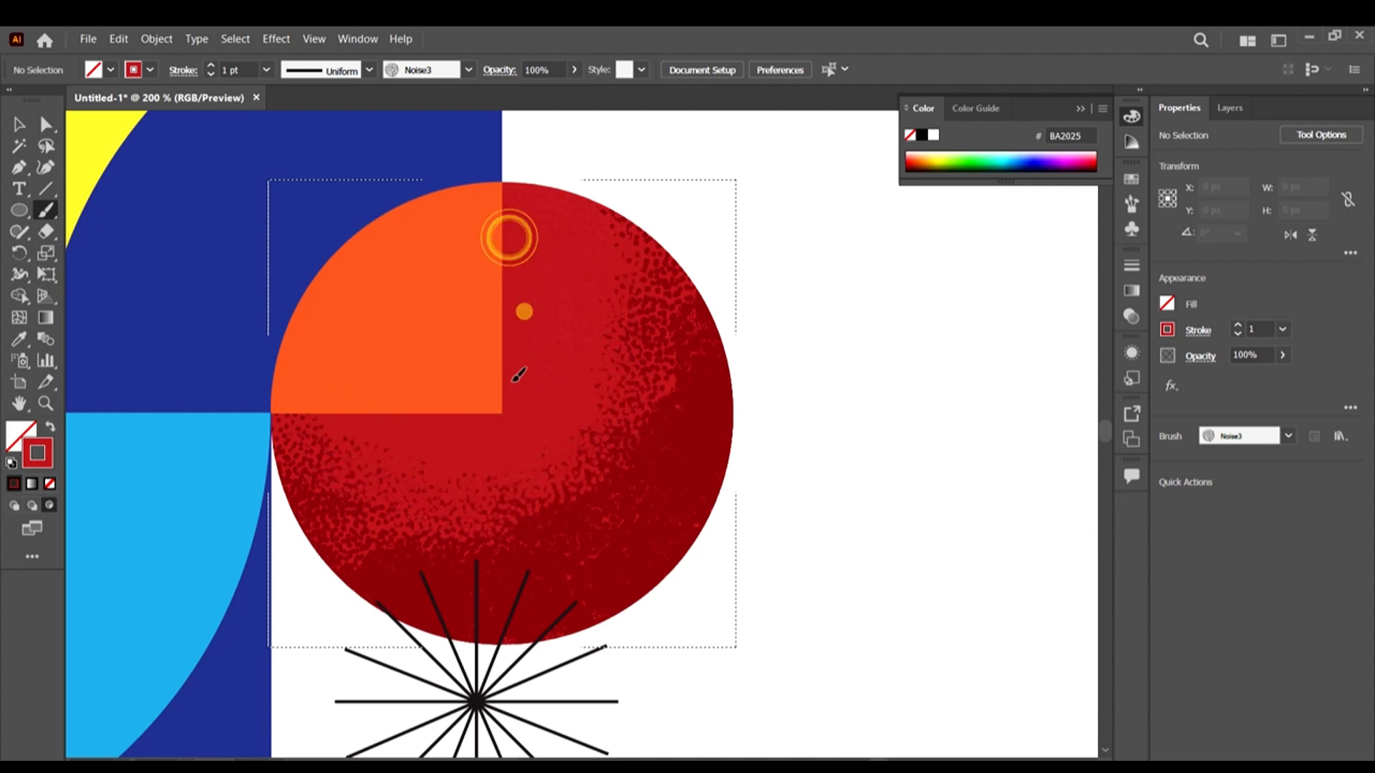
pyautogui.scroll(-2, 643, 347)
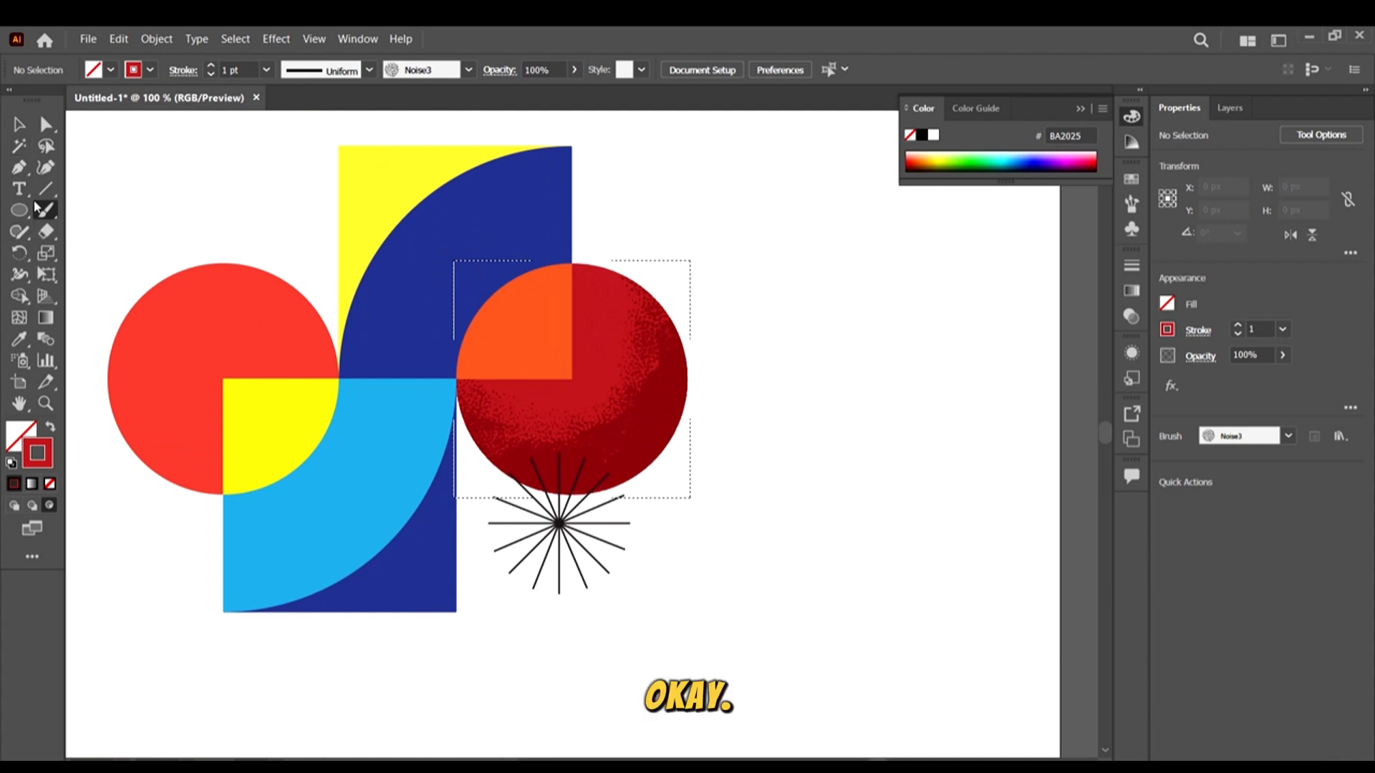
# Sample the dark red from the circle's lower shading and darken the brush stroke colour to 6B0A15
pyautogui.click(18, 339)
pyautogui.scroll(2, 648, 421)
pyautogui.click(635, 466)
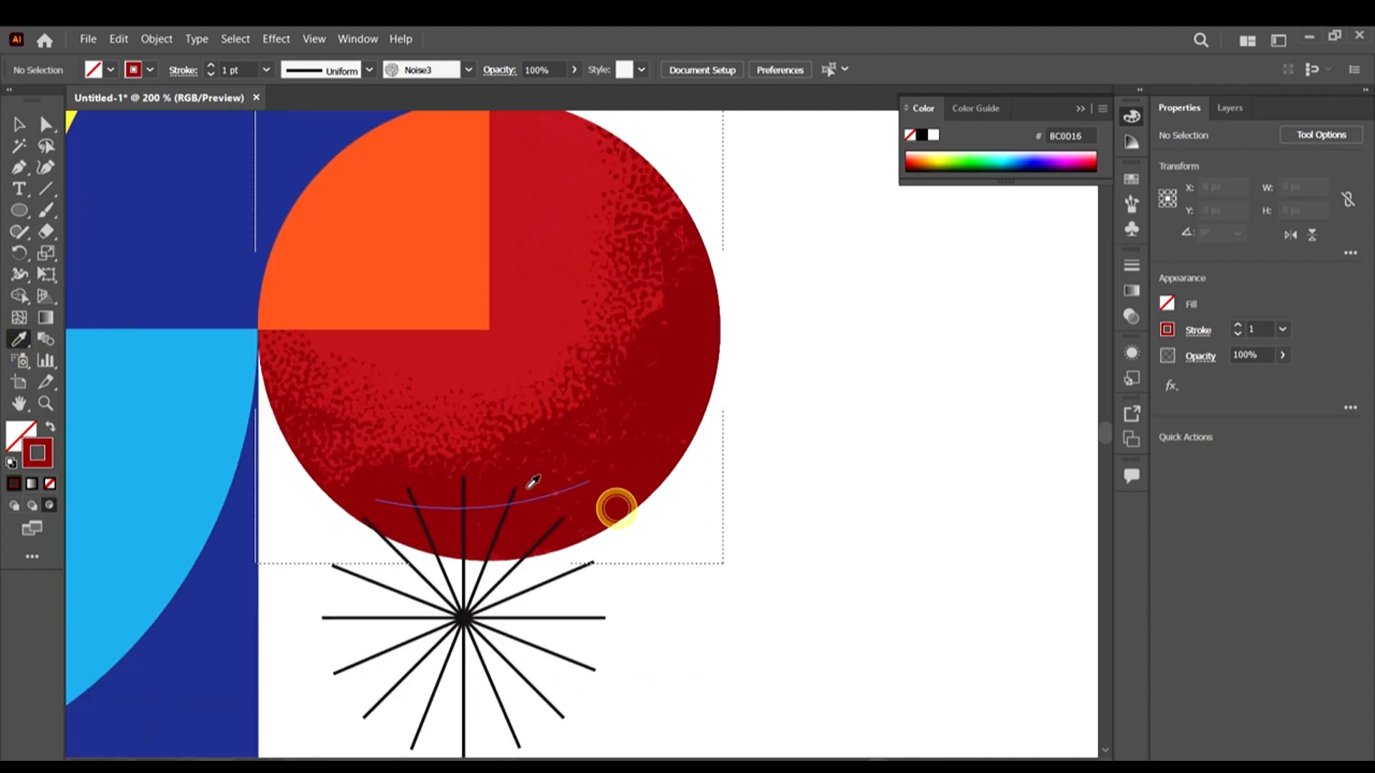
pyautogui.scroll(-2, 469, 390)
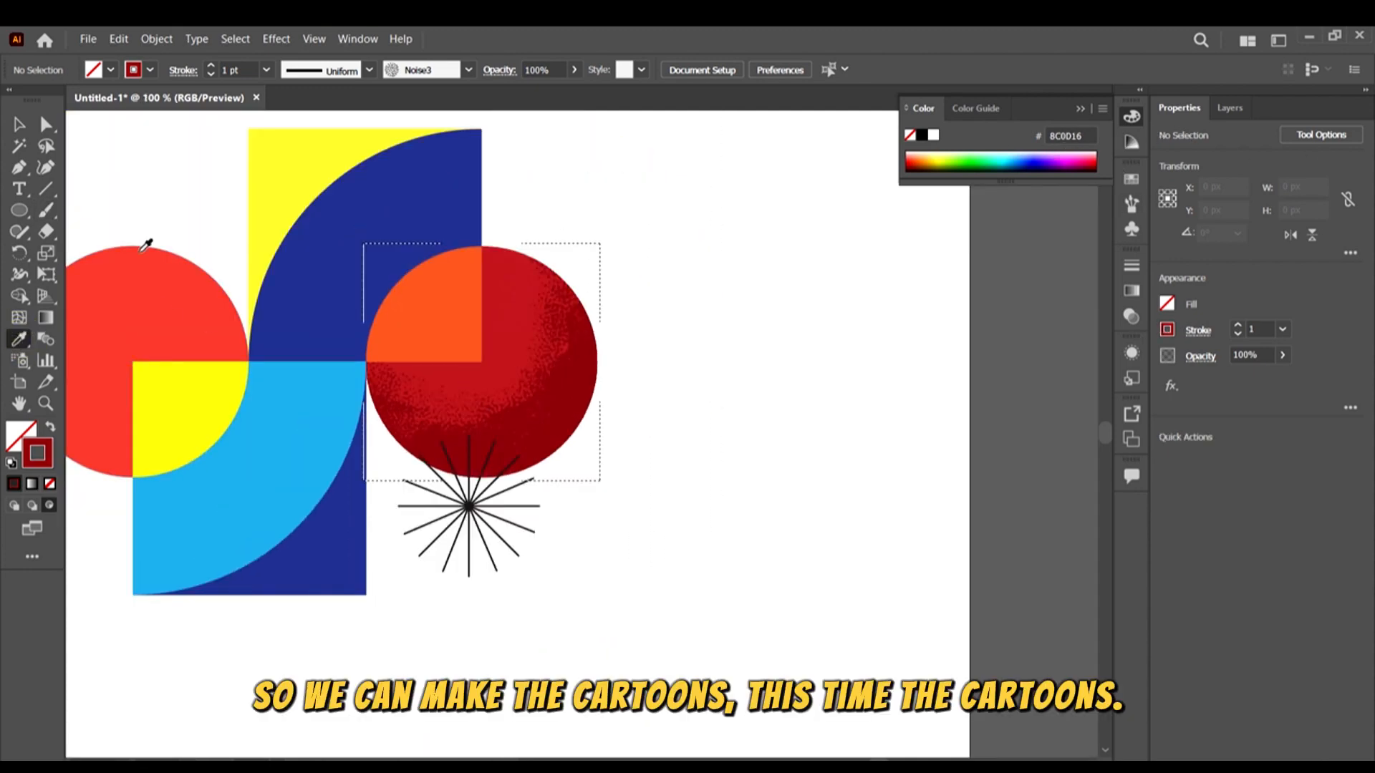
pyautogui.doubleClick(41, 459)
pyautogui.click(1002, 469)
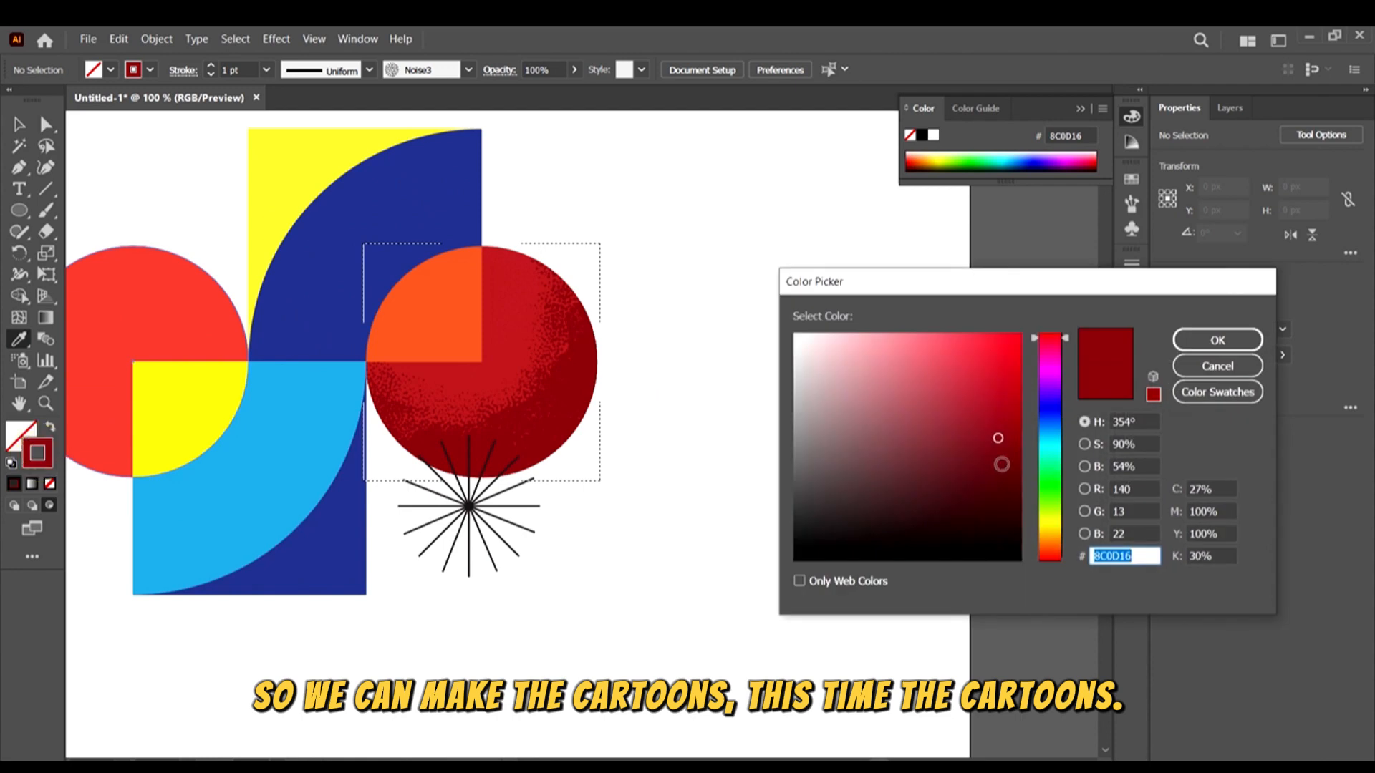
pyautogui.moveTo(1003, 469); pyautogui.dragTo(997, 464)
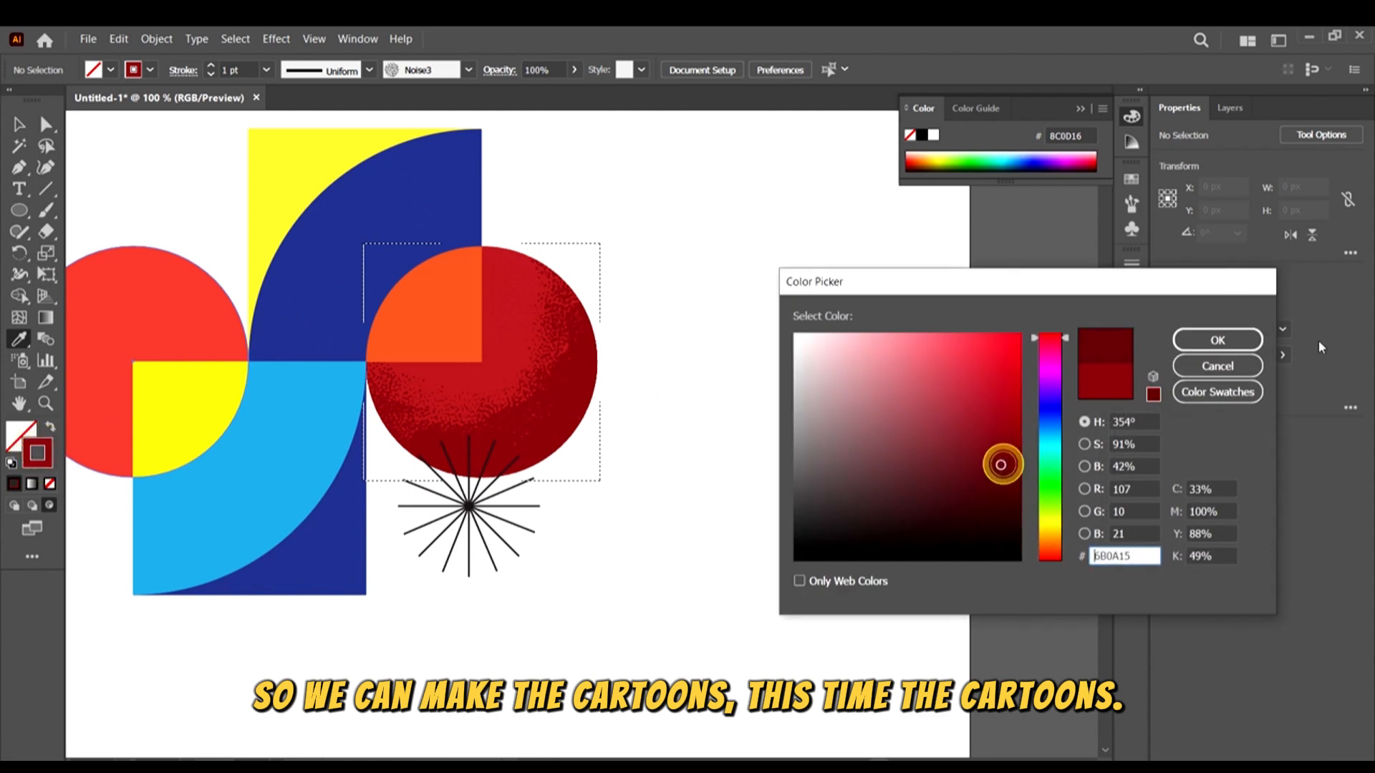
pyautogui.click(1217, 340)
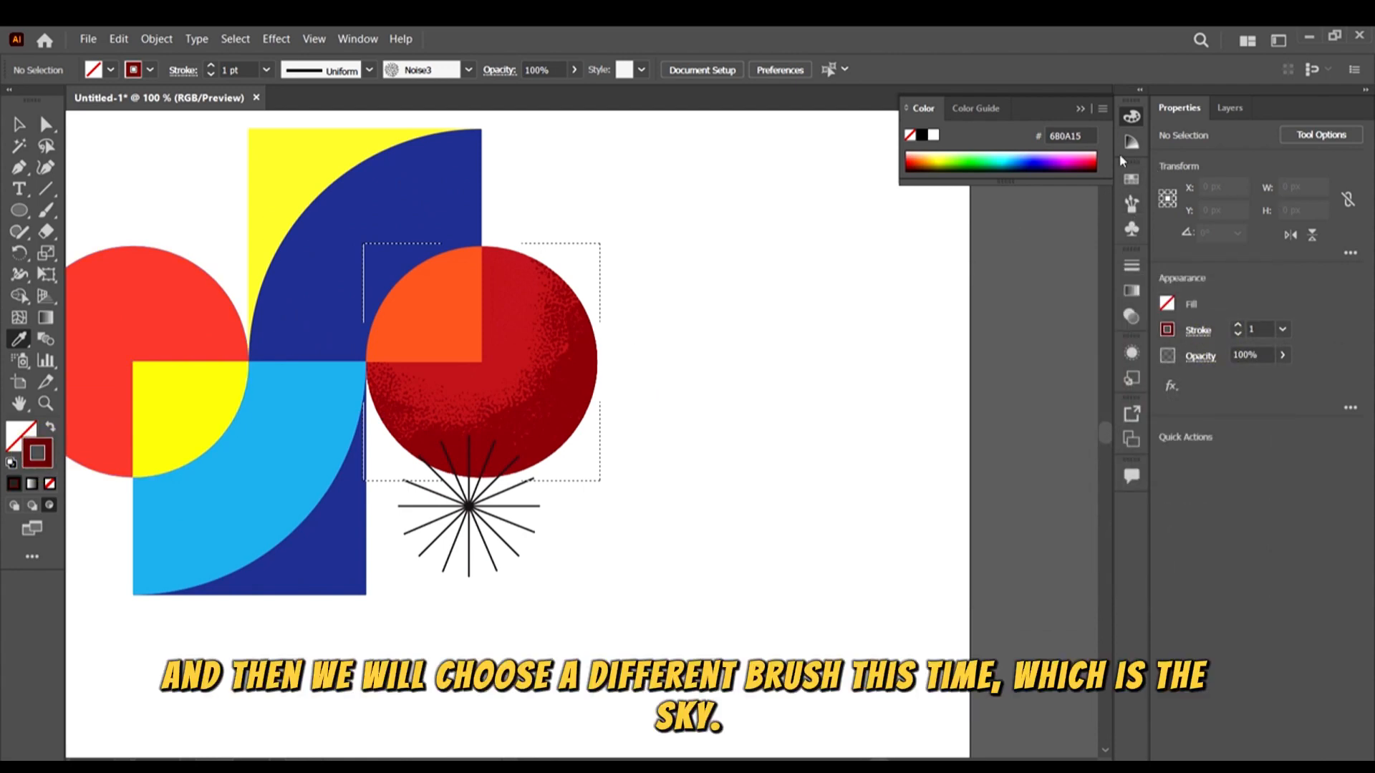
# Choose the Noise1 brush and paint darker noise along the shaded circle's lower right edge
pyautogui.click(1131, 203)
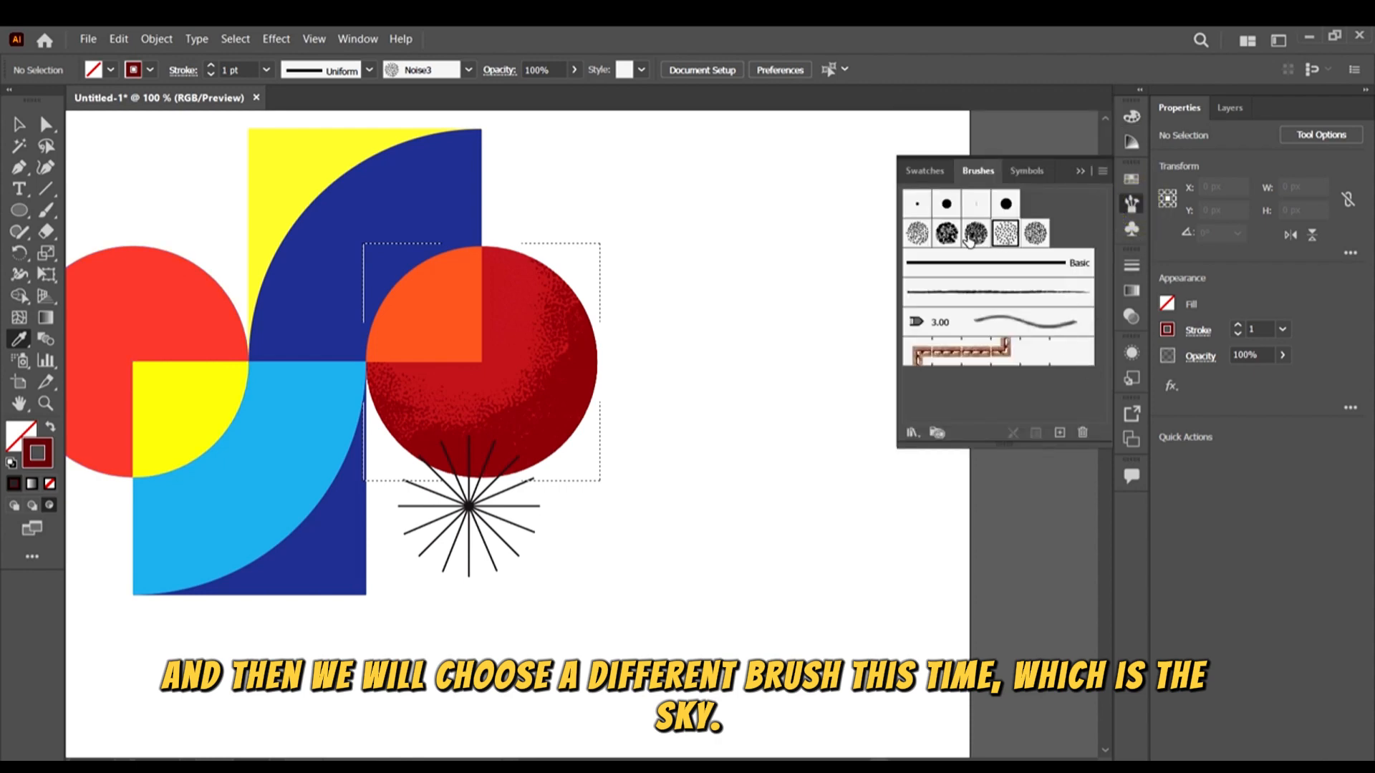
pyautogui.click(946, 236)
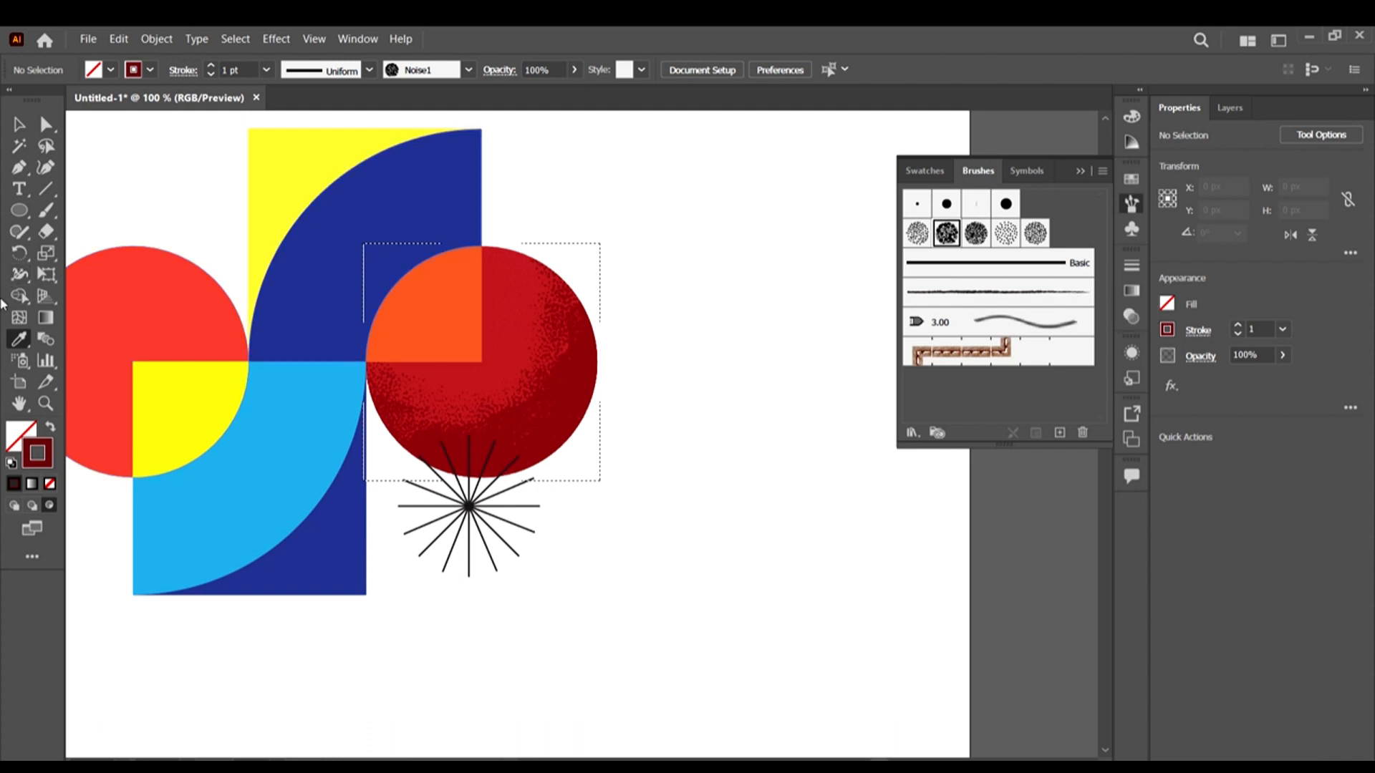
pyautogui.click(44, 210)
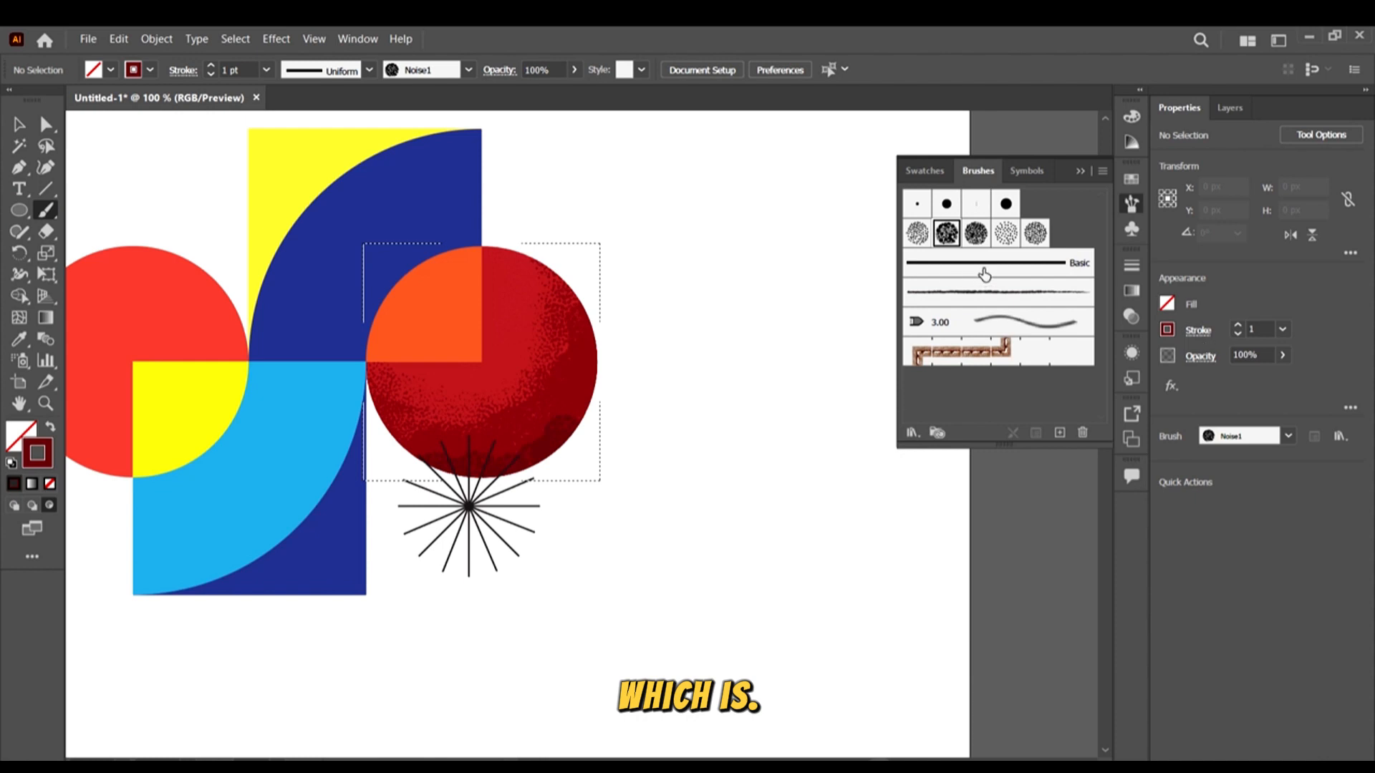
# Try a Scatter Brush 1 stroke over the shaded circle and undo it
pyautogui.click(915, 233)
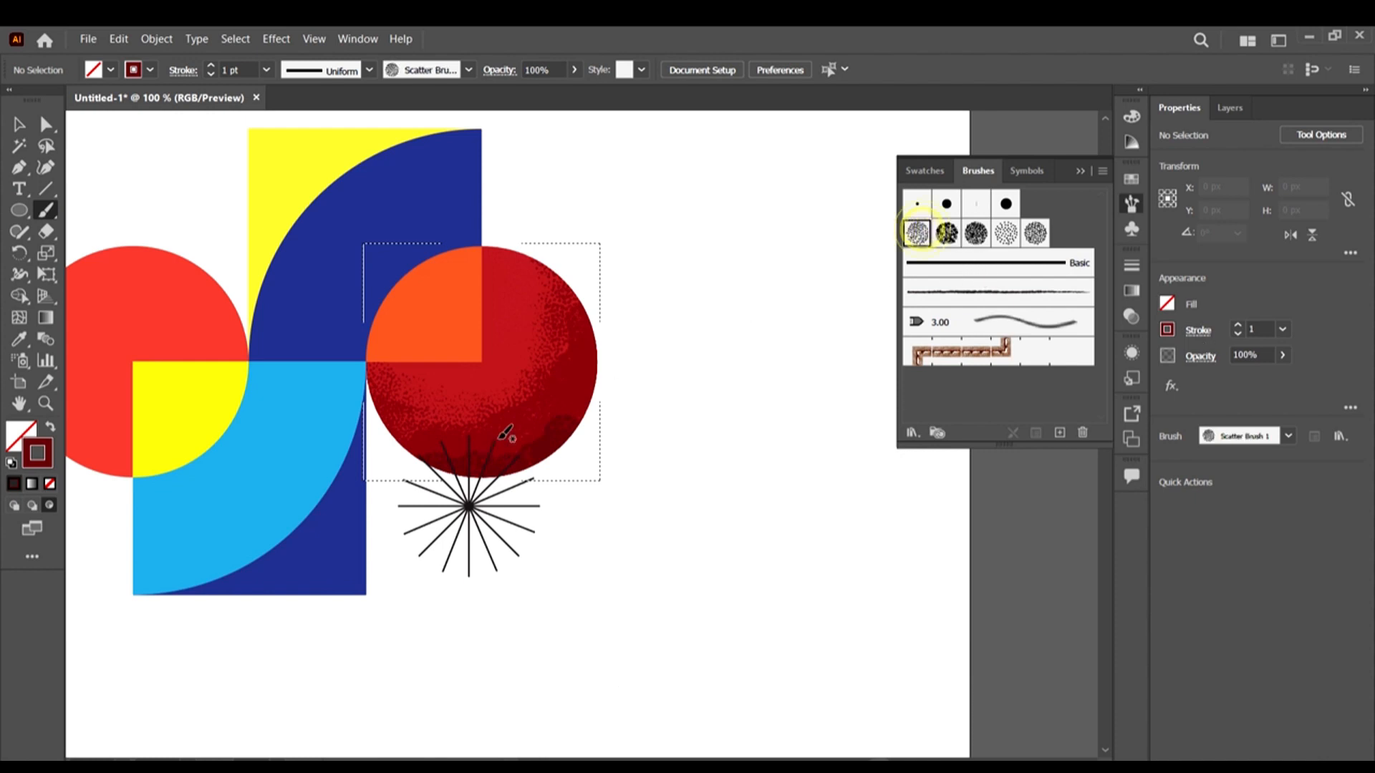
pyautogui.click(586, 393)
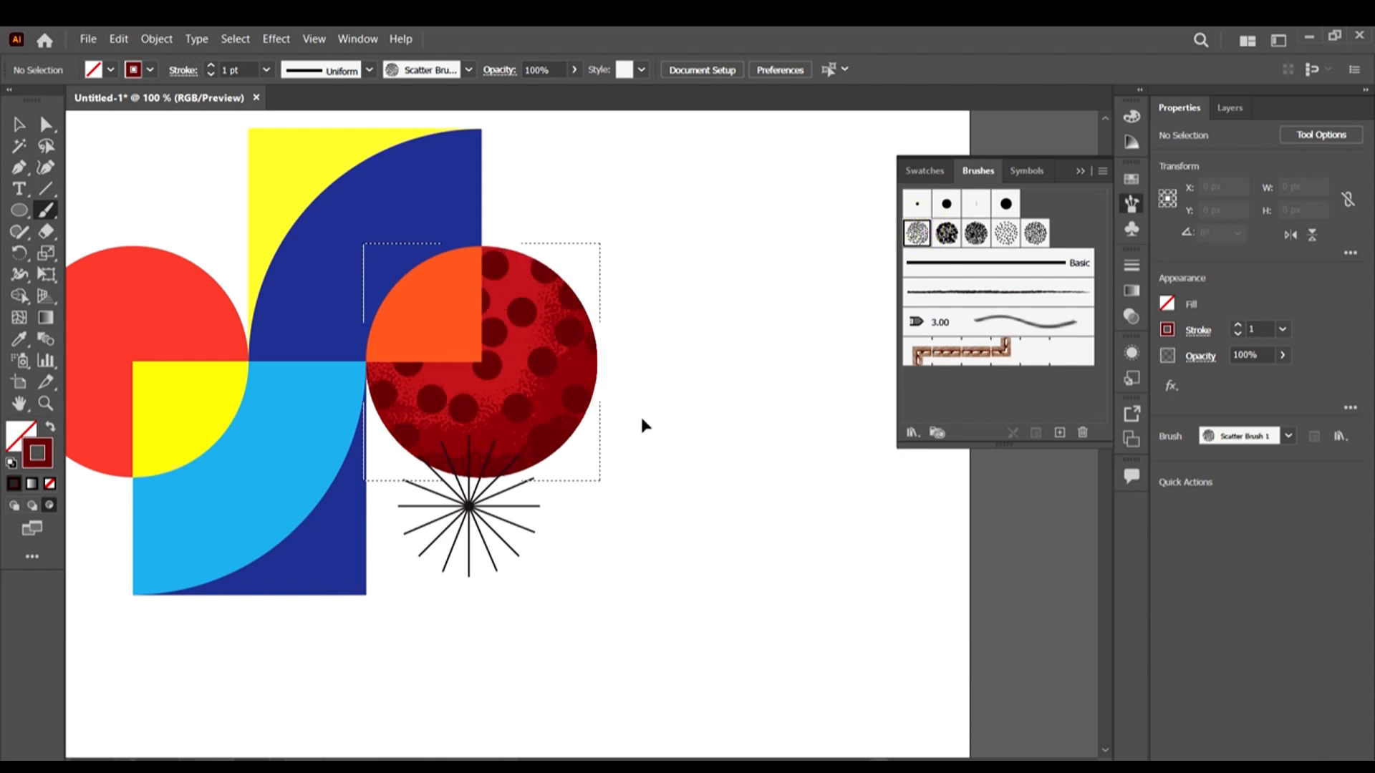
pyautogui.hotkey('ctrl', 'z')
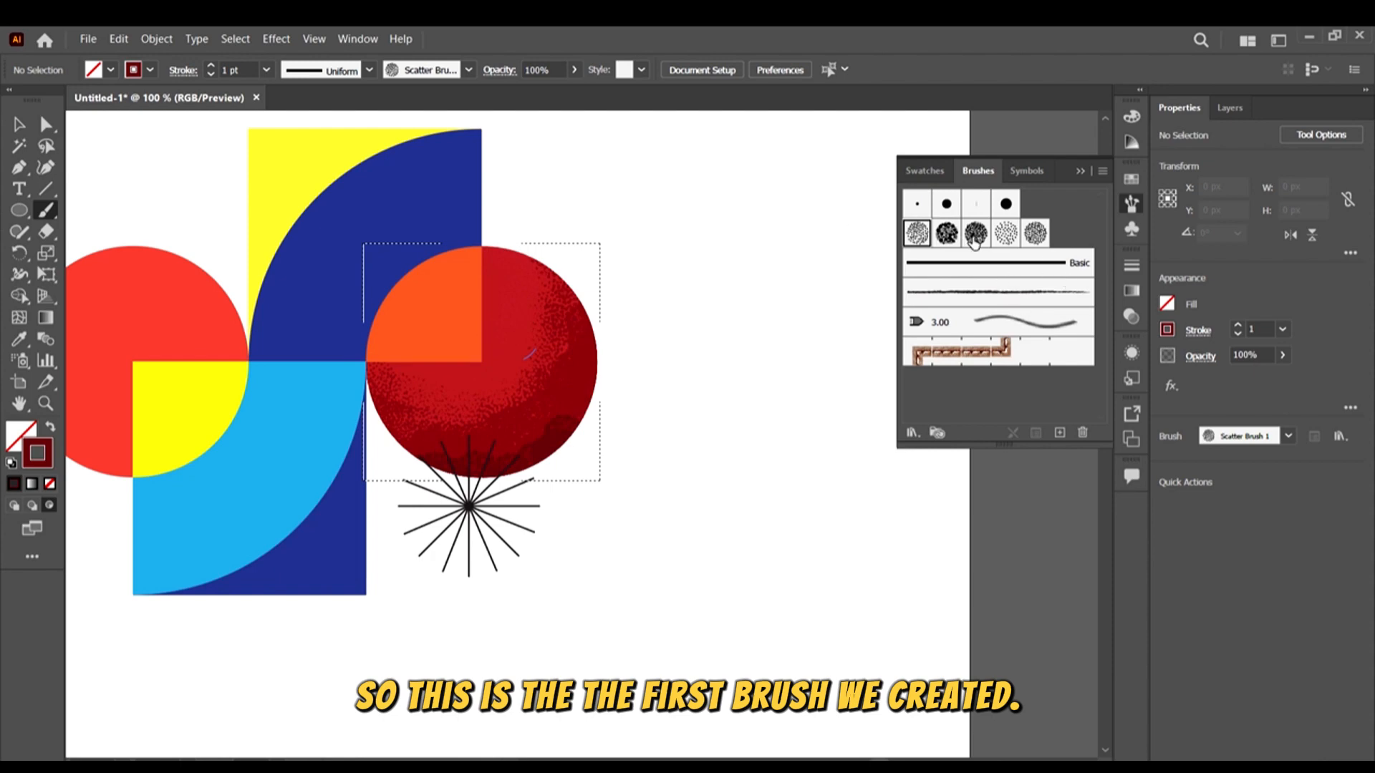
# Paint the darkest red shadow around the shaded circle's right and lower edges with the Noise3 brush
pyautogui.click(1014, 242)
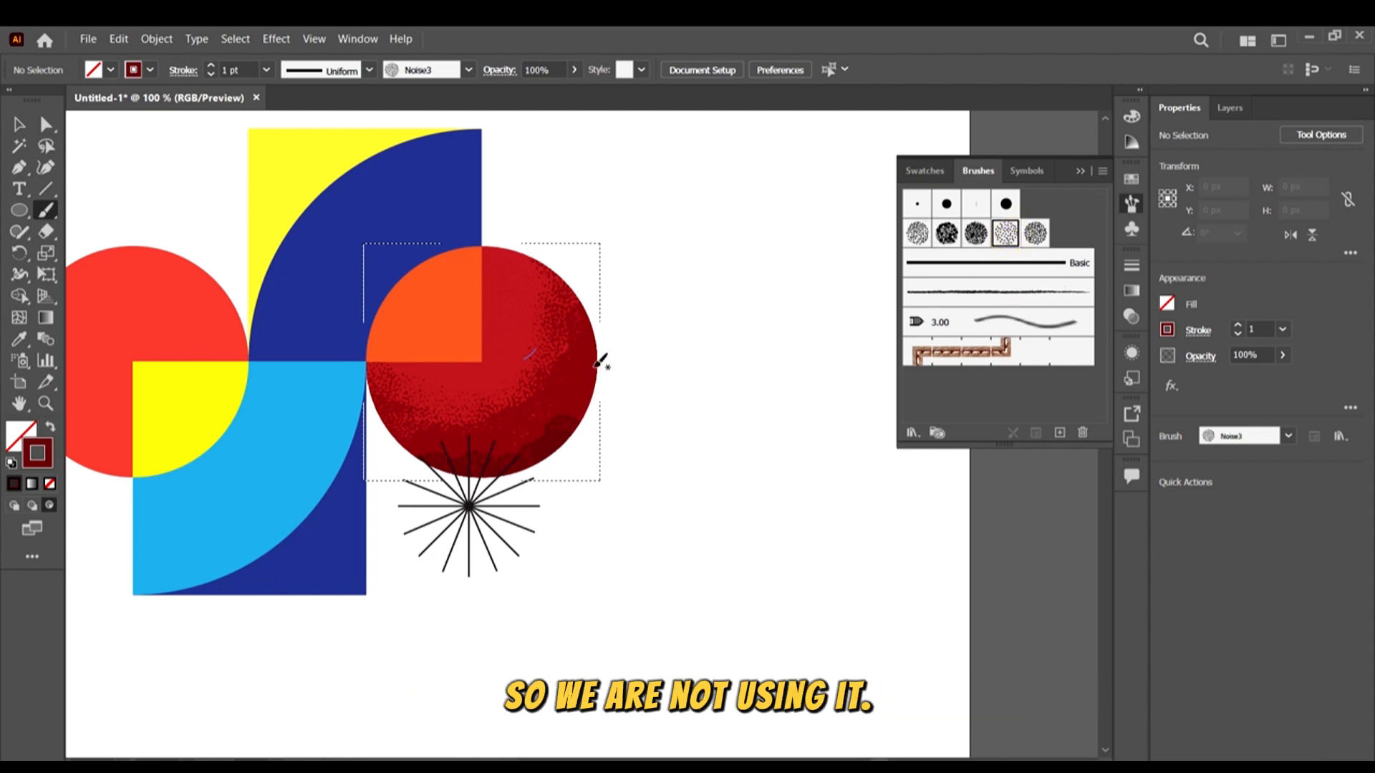
pyautogui.moveTo(592, 365)
pyautogui.mouseDown()
pyautogui.moveTo(607, 328)
pyautogui.moveTo(594, 328)
pyautogui.moveTo(603, 349)
pyautogui.mouseUp()
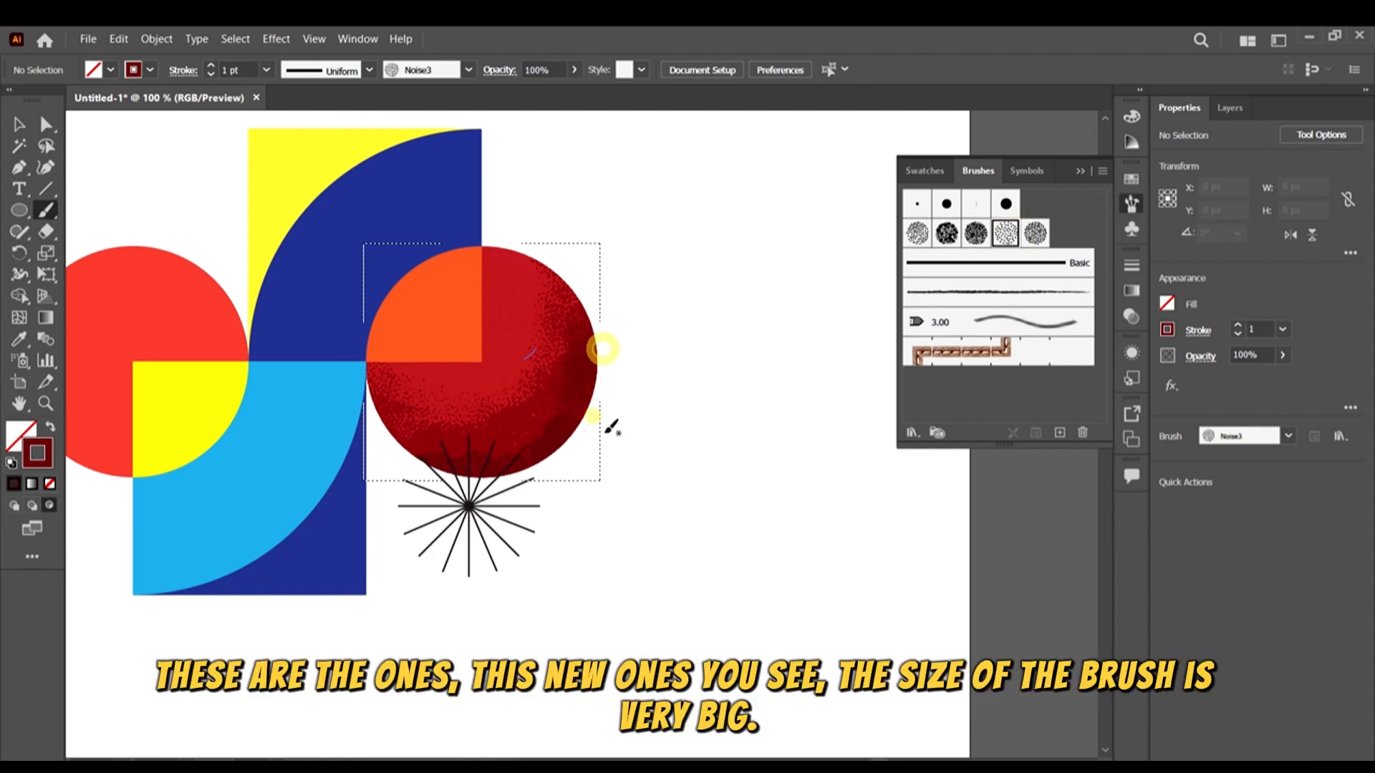
pyautogui.moveTo(416, 470); pyautogui.dragTo(303, 398)
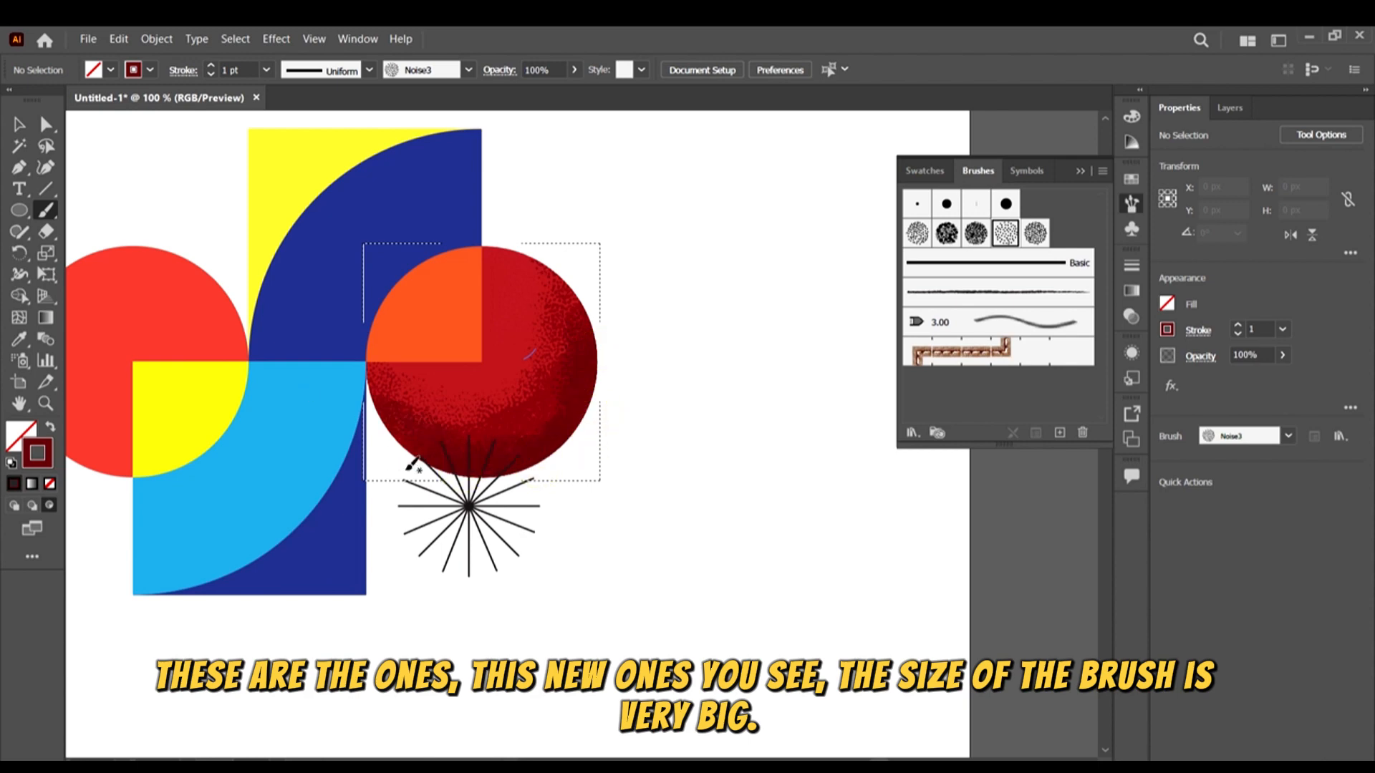
pyautogui.moveTo(391, 446)
pyautogui.mouseDown()
pyautogui.moveTo(325, 351)
pyautogui.moveTo(355, 410)
pyautogui.moveTo(352, 343)
pyautogui.moveTo(338, 432)
pyautogui.moveTo(628, 368)
pyautogui.mouseUp()
pyautogui.moveTo(635, 423)
pyautogui.mouseDown()
pyautogui.moveTo(552, 461)
pyautogui.moveTo(684, 482)
pyautogui.mouseUp()
pyautogui.scroll(-2, 731, 482)
pyautogui.scroll(3, 584, 393)
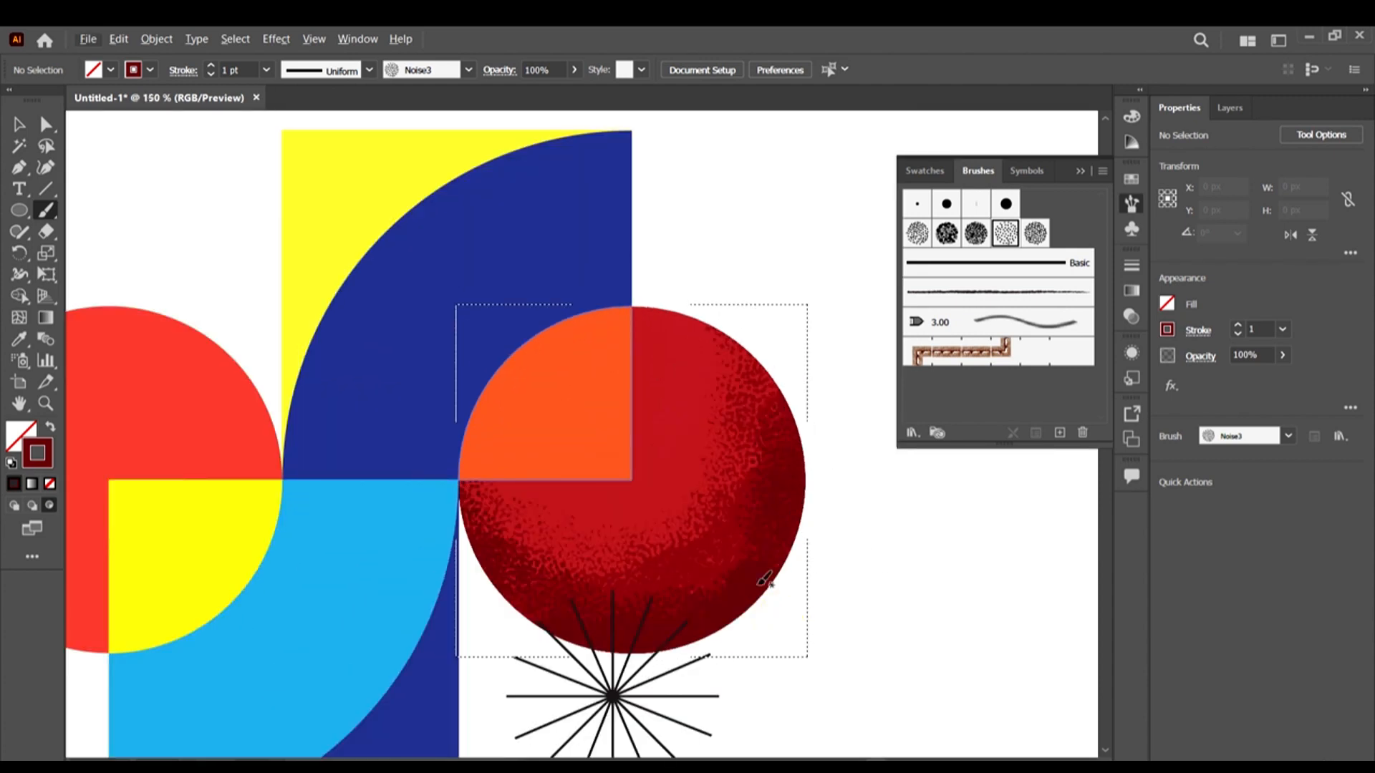
# Extend the darkest Noise3 shading upward along the shaded circle's right edge
pyautogui.click(806, 443)
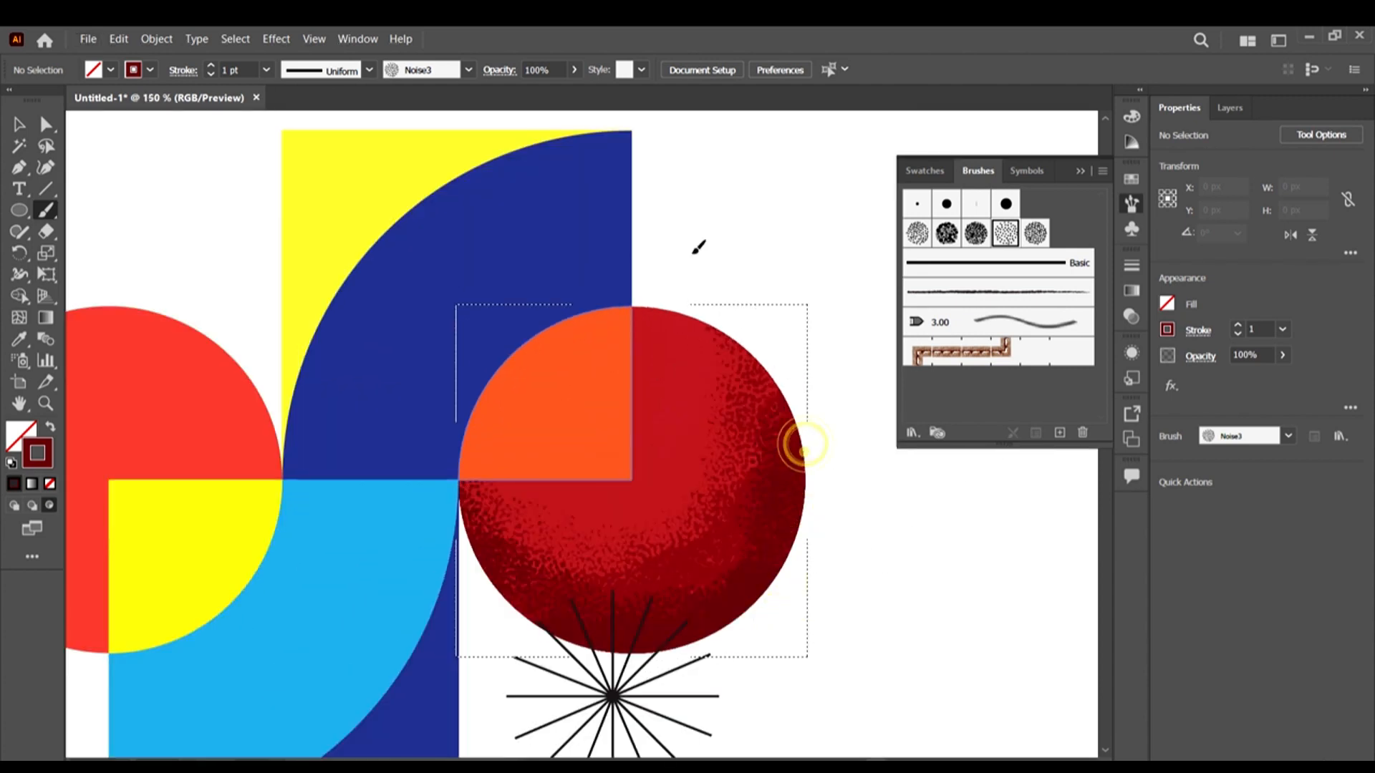
pyautogui.click(794, 409)
pyautogui.click(786, 370)
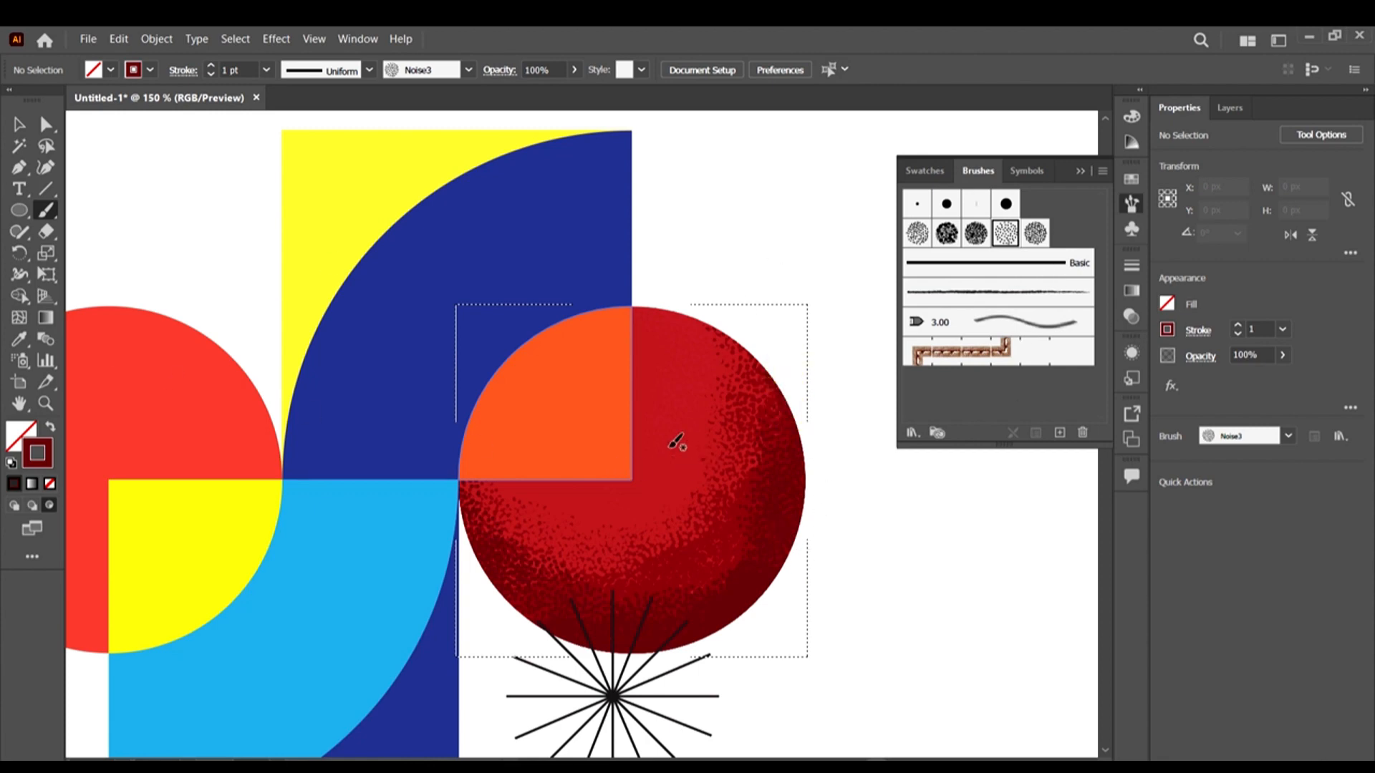
# Examine the shaded circle's shadow and tone layers up close and against the whole artwork
pyautogui.scroll(-2, 536, 332)
pyautogui.scroll(-1, 719, 389)
pyautogui.scroll(1, 639, 424)
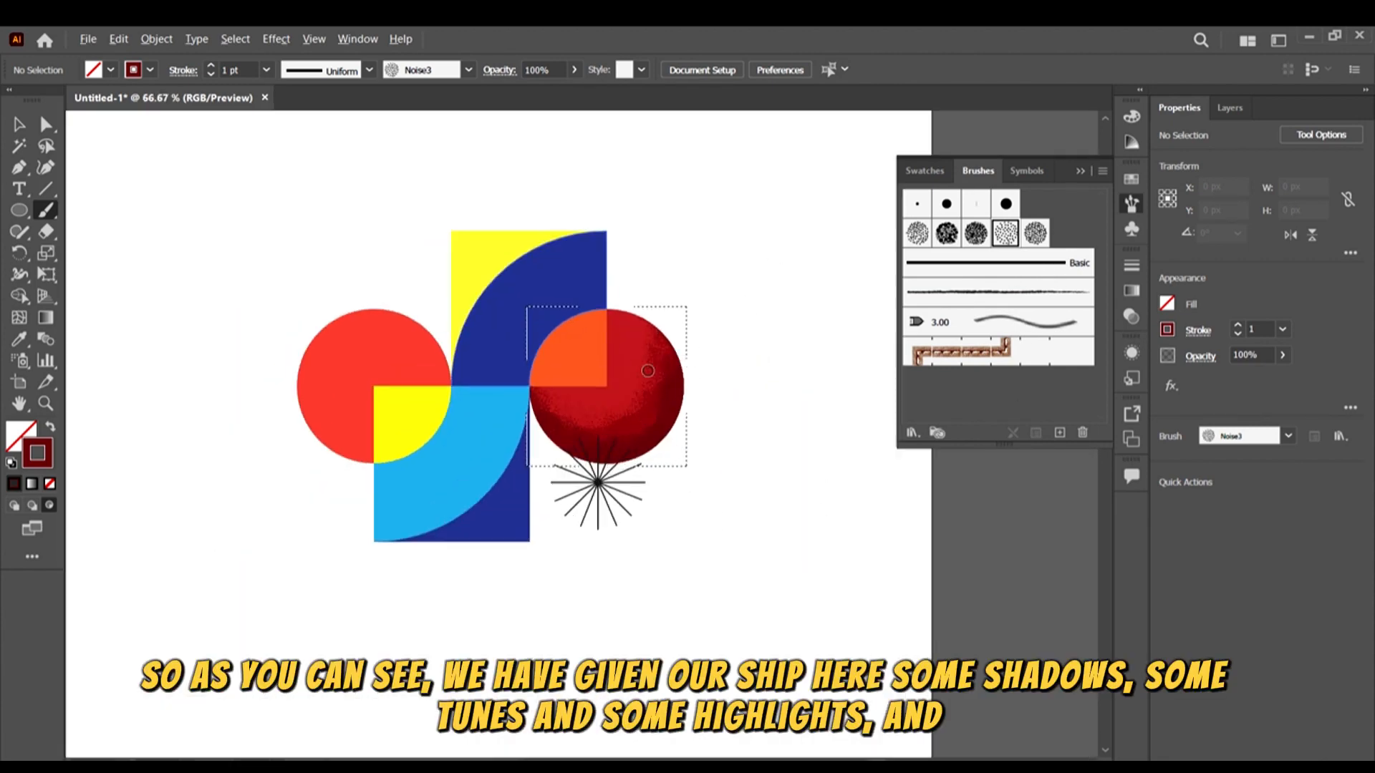
pyautogui.scroll(1, 647, 370)
pyautogui.scroll(-1, 686, 366)
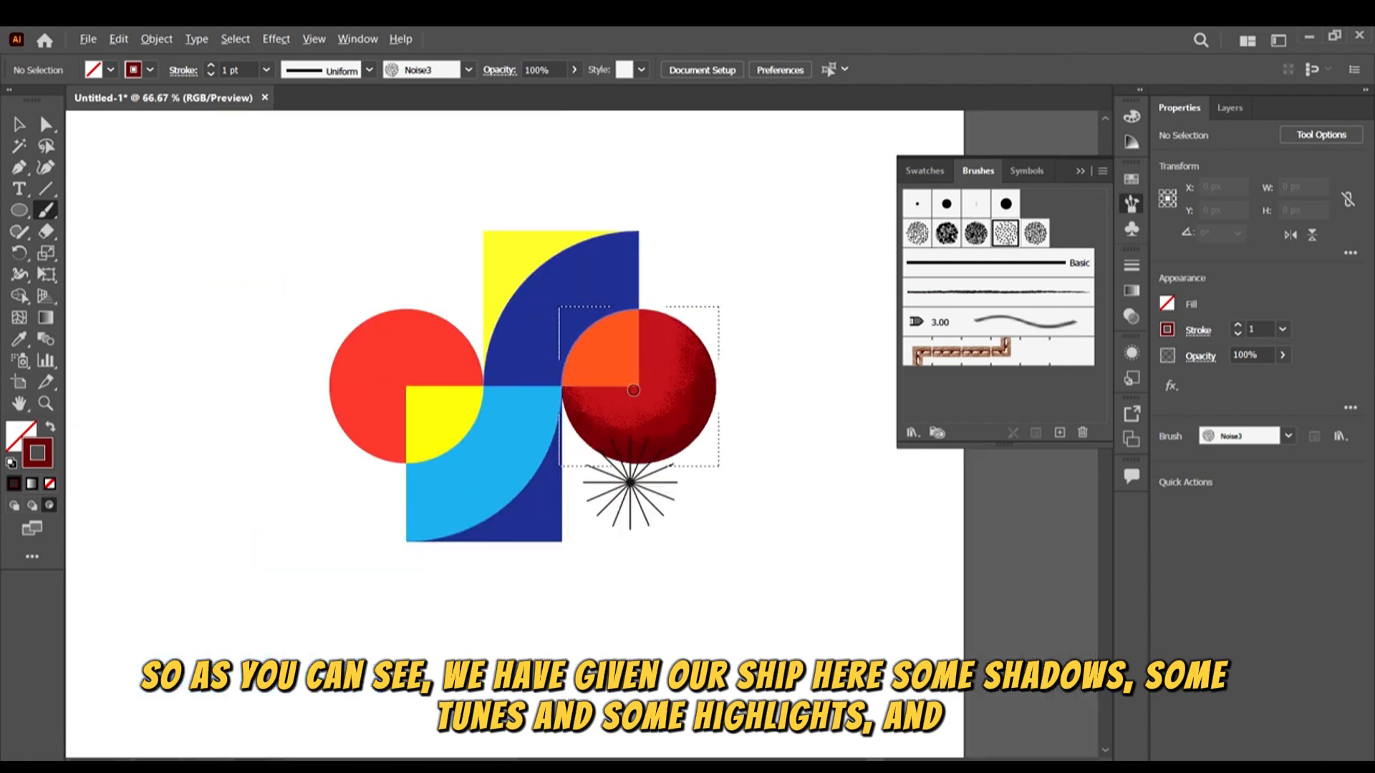
pyautogui.scroll(2, 633, 390)
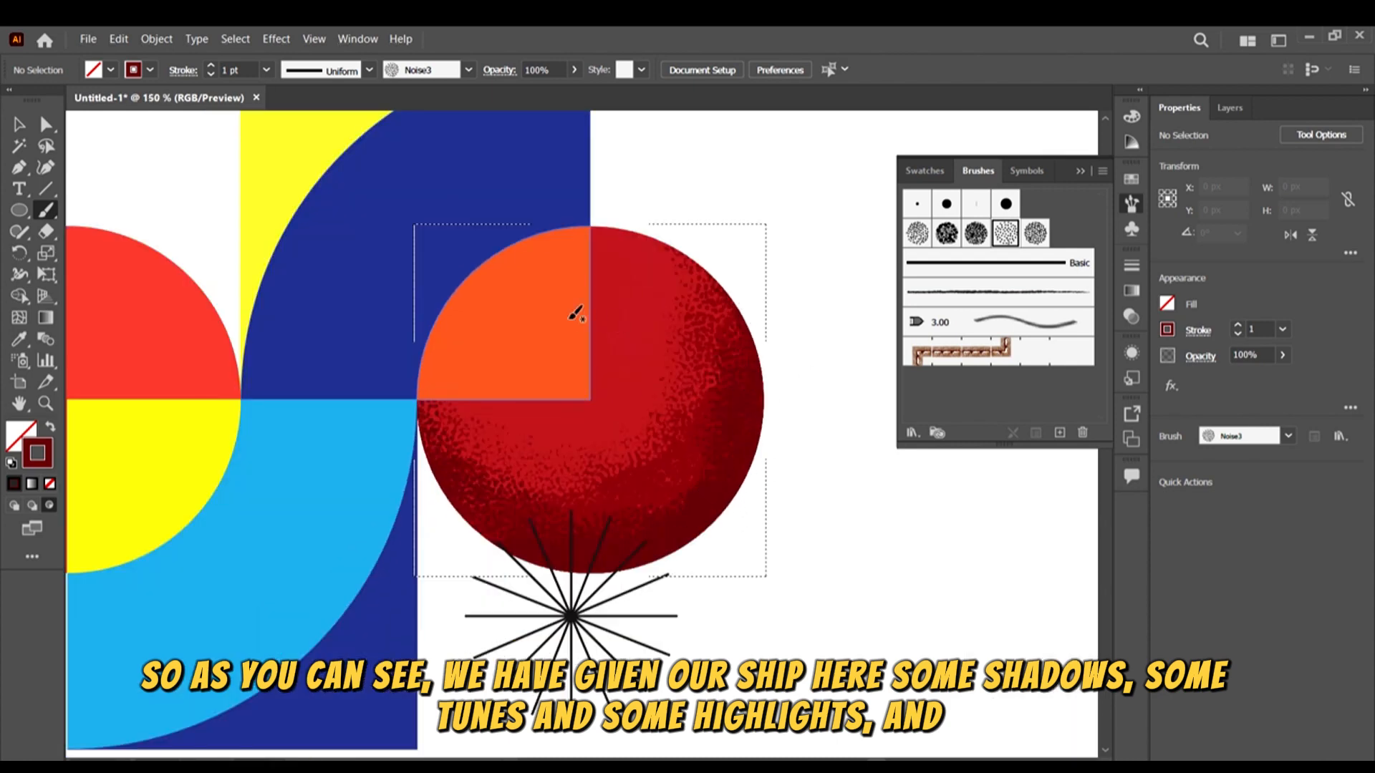
pyautogui.scroll(-2, 639, 301)
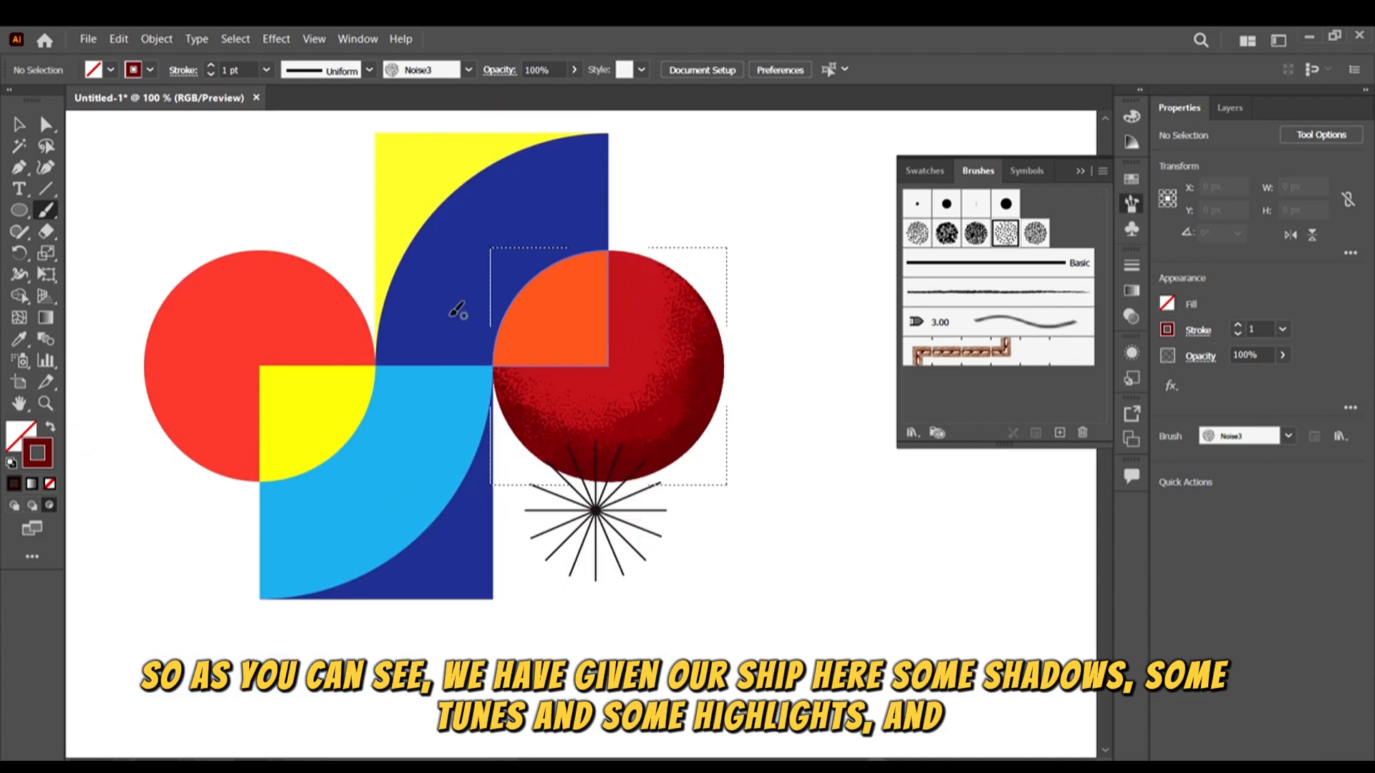
pyautogui.scroll(1, 454, 310)
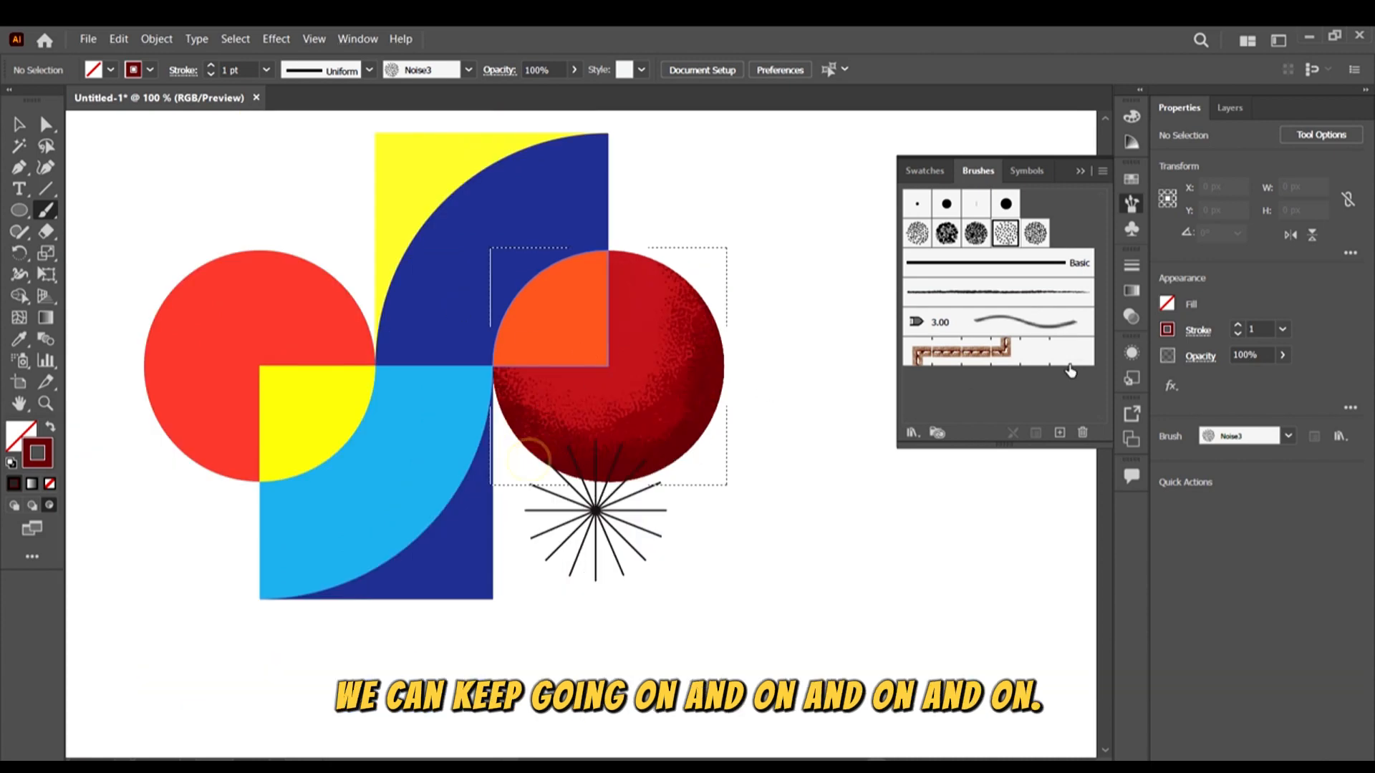
# Choose the Noise4 brush and sample the shaded circle's bright red as the stroke colour
pyautogui.click(1035, 233)
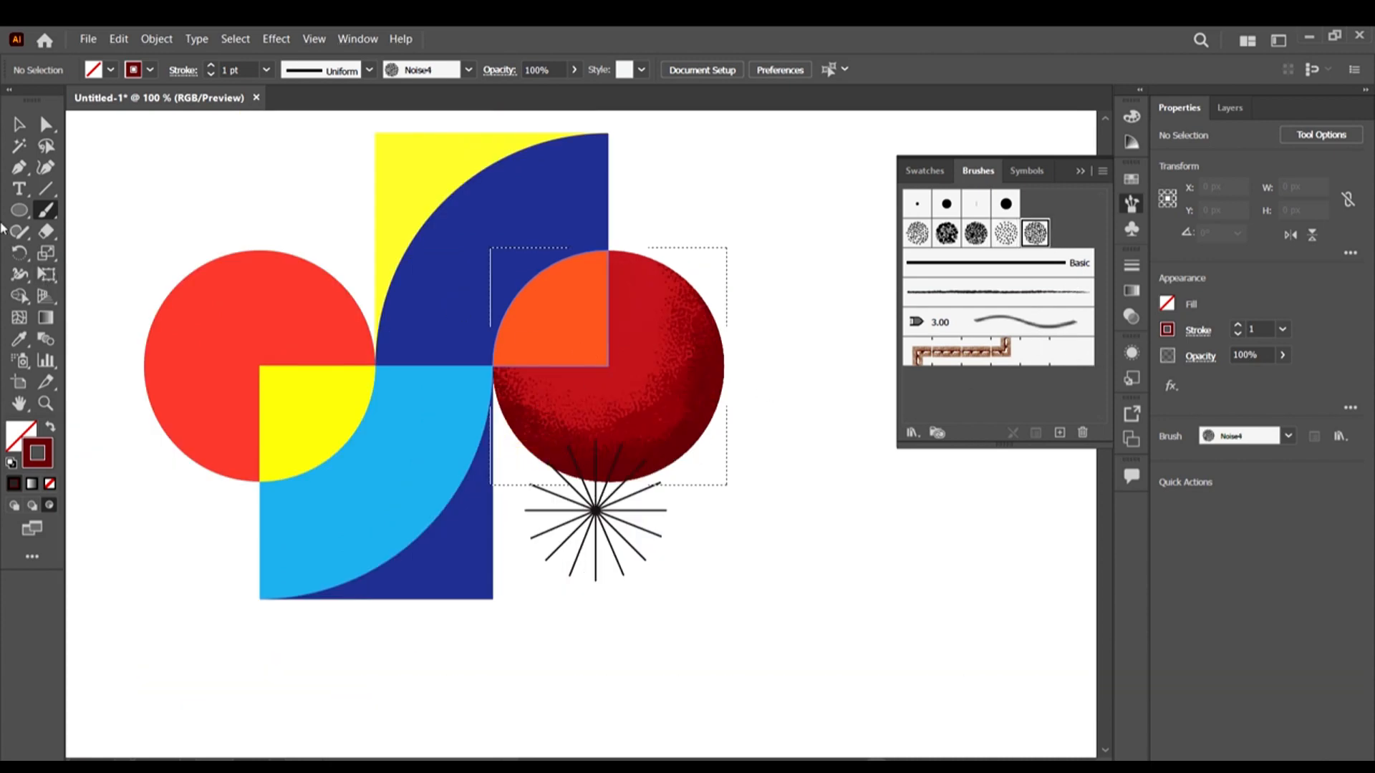
pyautogui.click(20, 339)
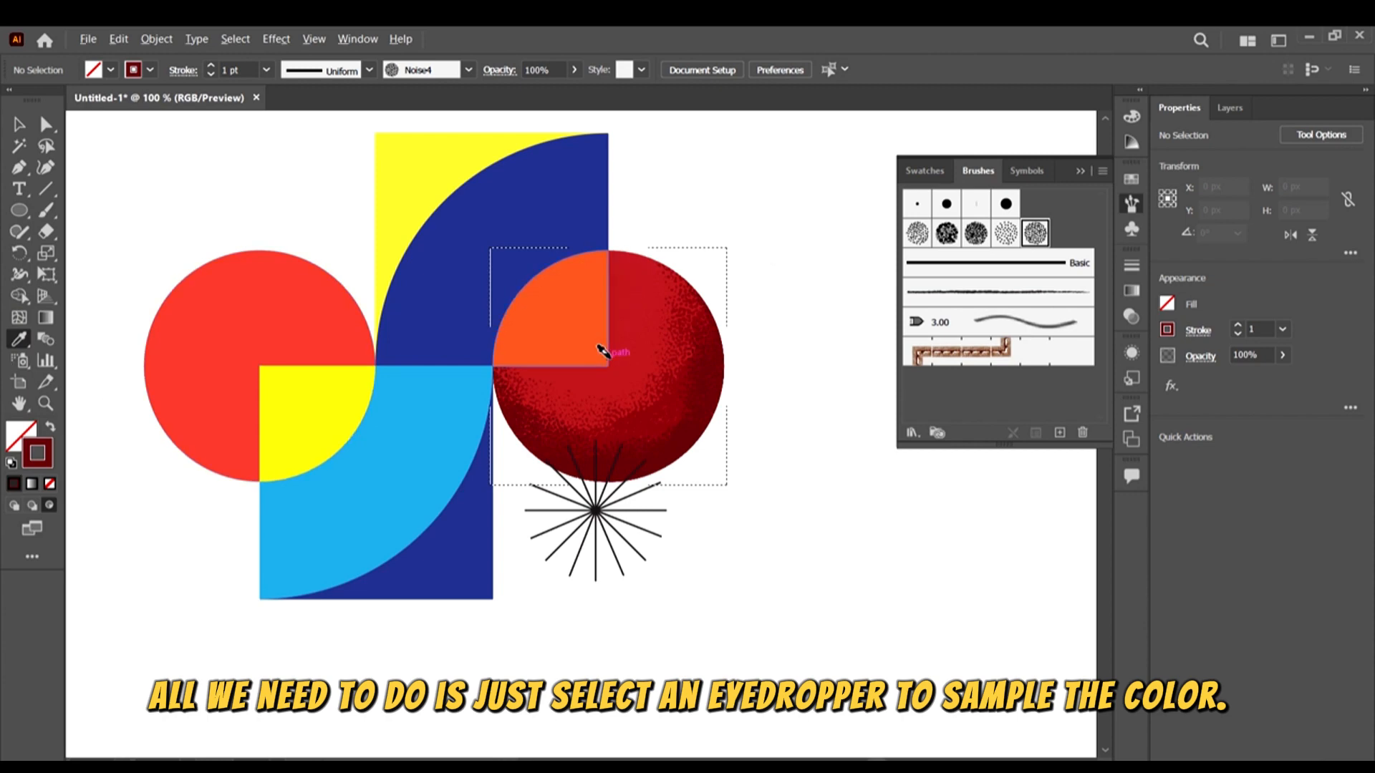
pyautogui.scroll(2, 610, 351)
pyautogui.scroll(2, 614, 370)
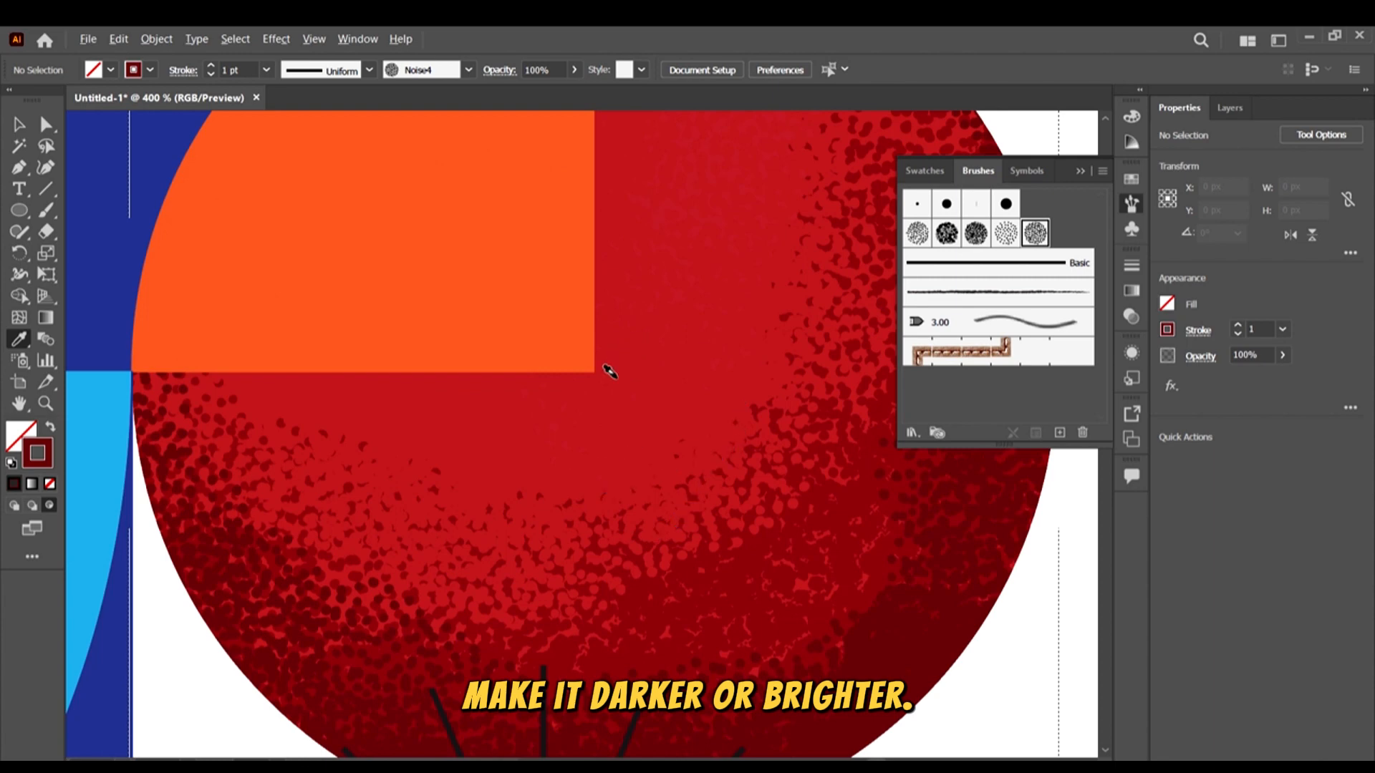
pyautogui.scroll(-4, 610, 371)
pyautogui.scroll(2, 867, 365)
pyautogui.scroll(-3, 526, 331)
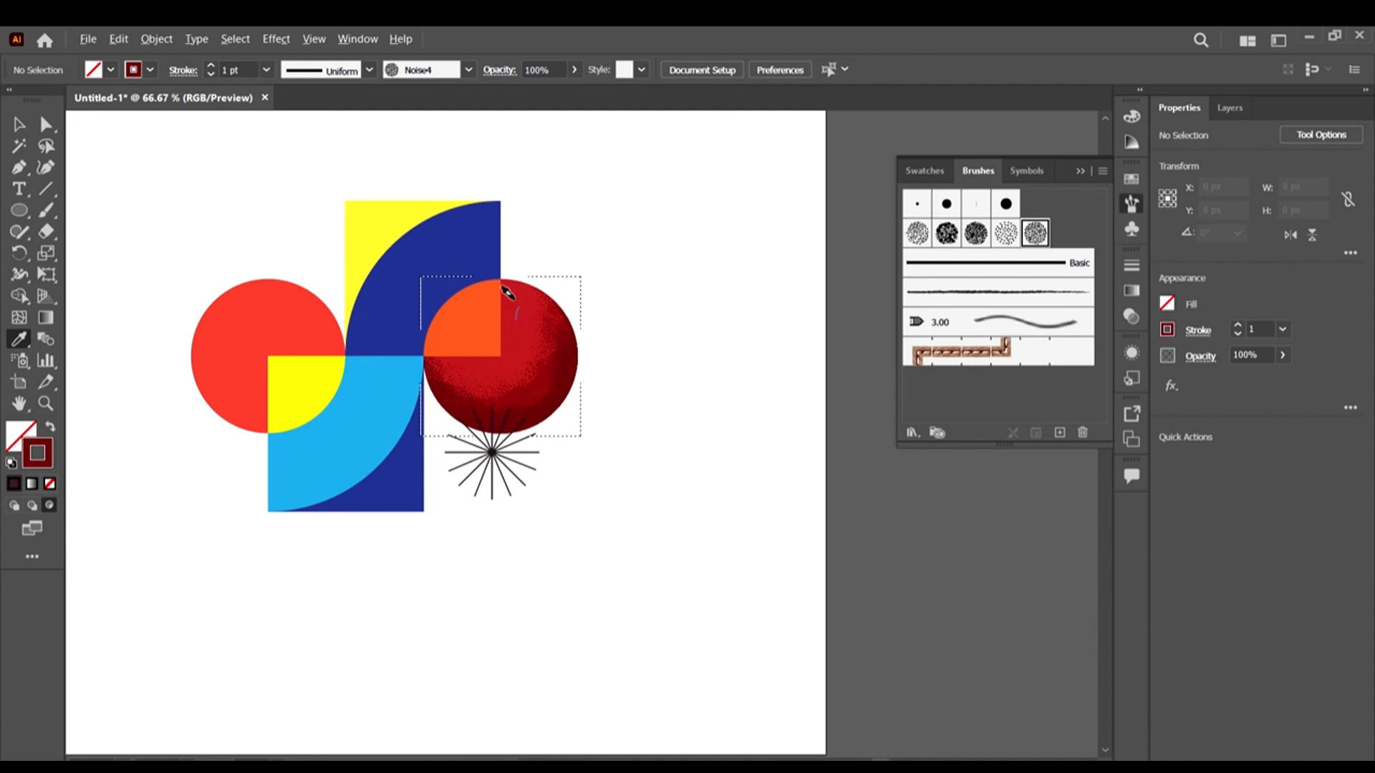
pyautogui.scroll(2, 507, 293)
pyautogui.scroll(3, 561, 477)
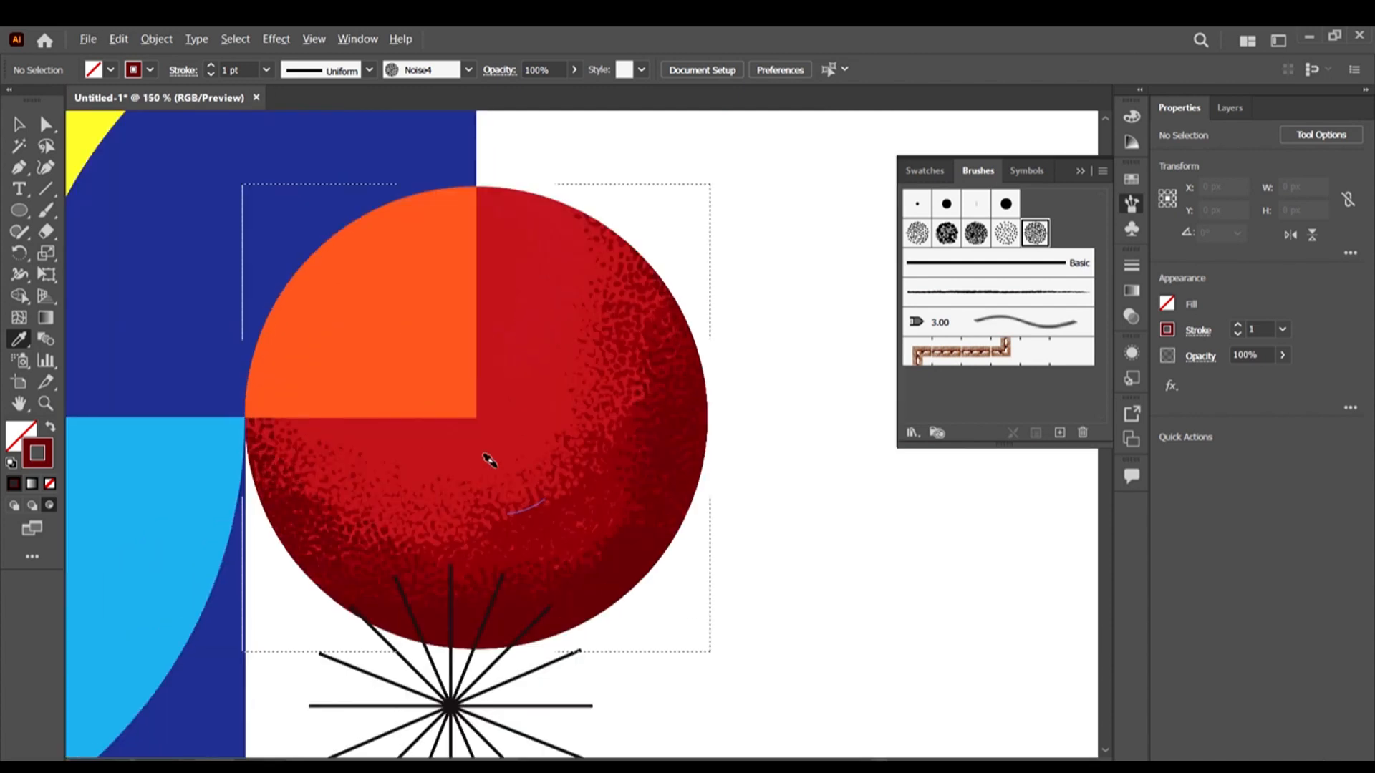
pyautogui.doubleClick(32, 462)
pyautogui.click(1204, 365)
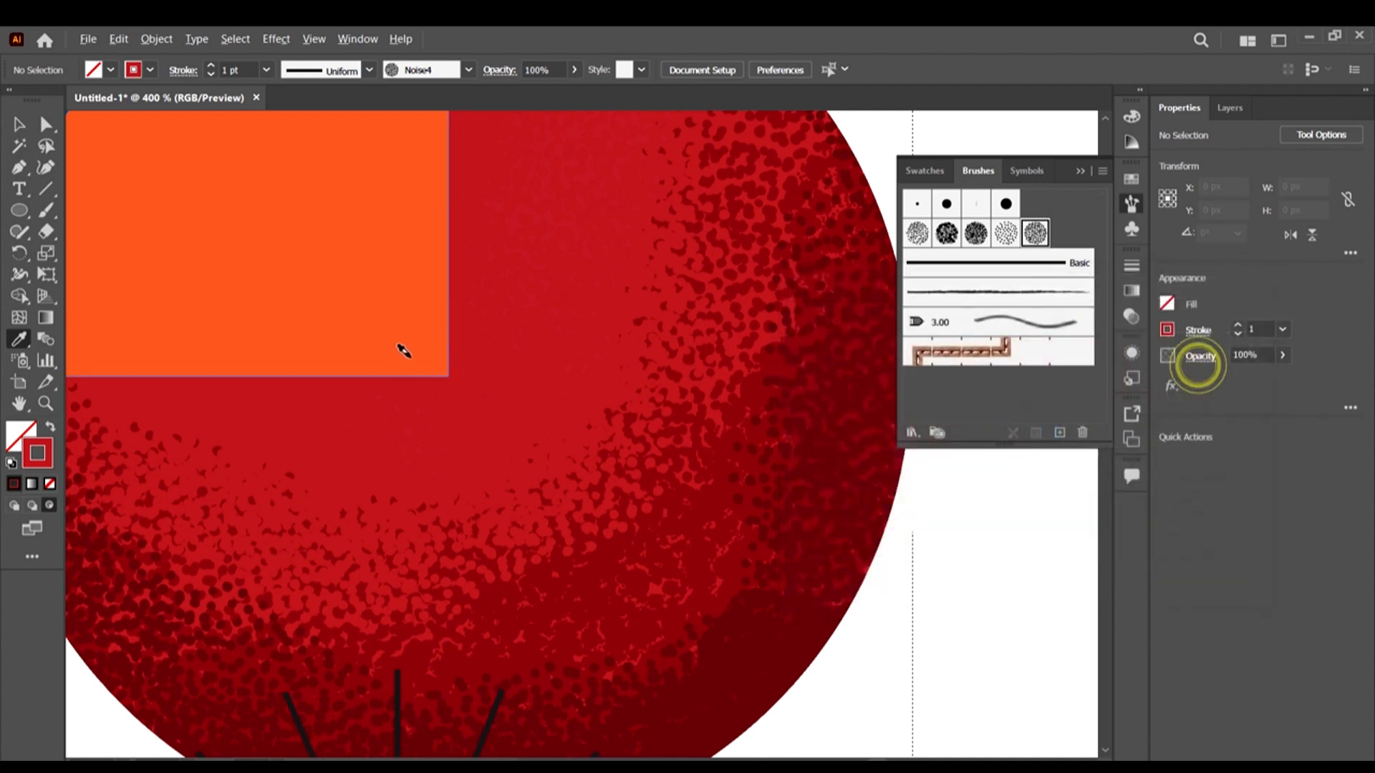
# Brighten the sampled red stroke colour to a light highlight red, CC5A5E
pyautogui.scroll(-1, 403, 351)
pyautogui.click(151, 70)
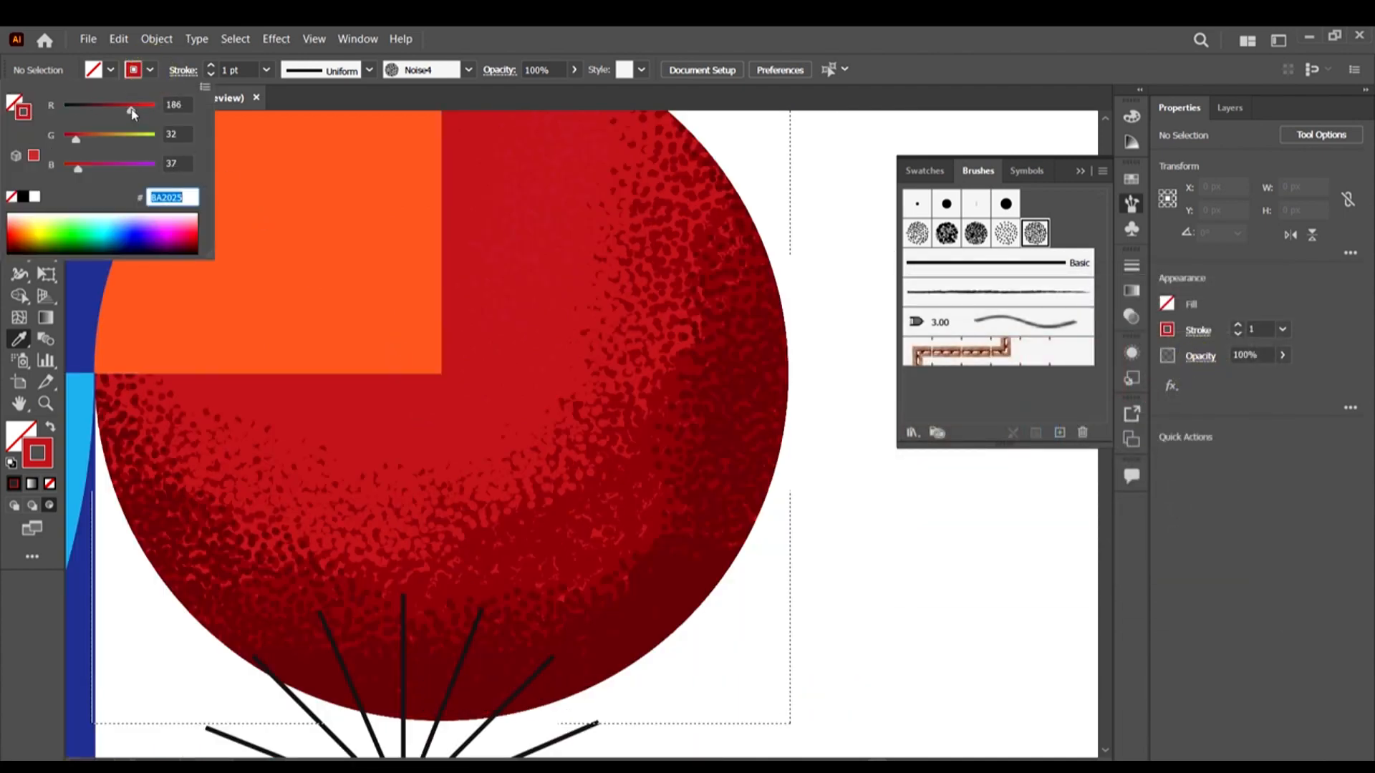
pyautogui.moveTo(132, 113); pyautogui.dragTo(140, 116)
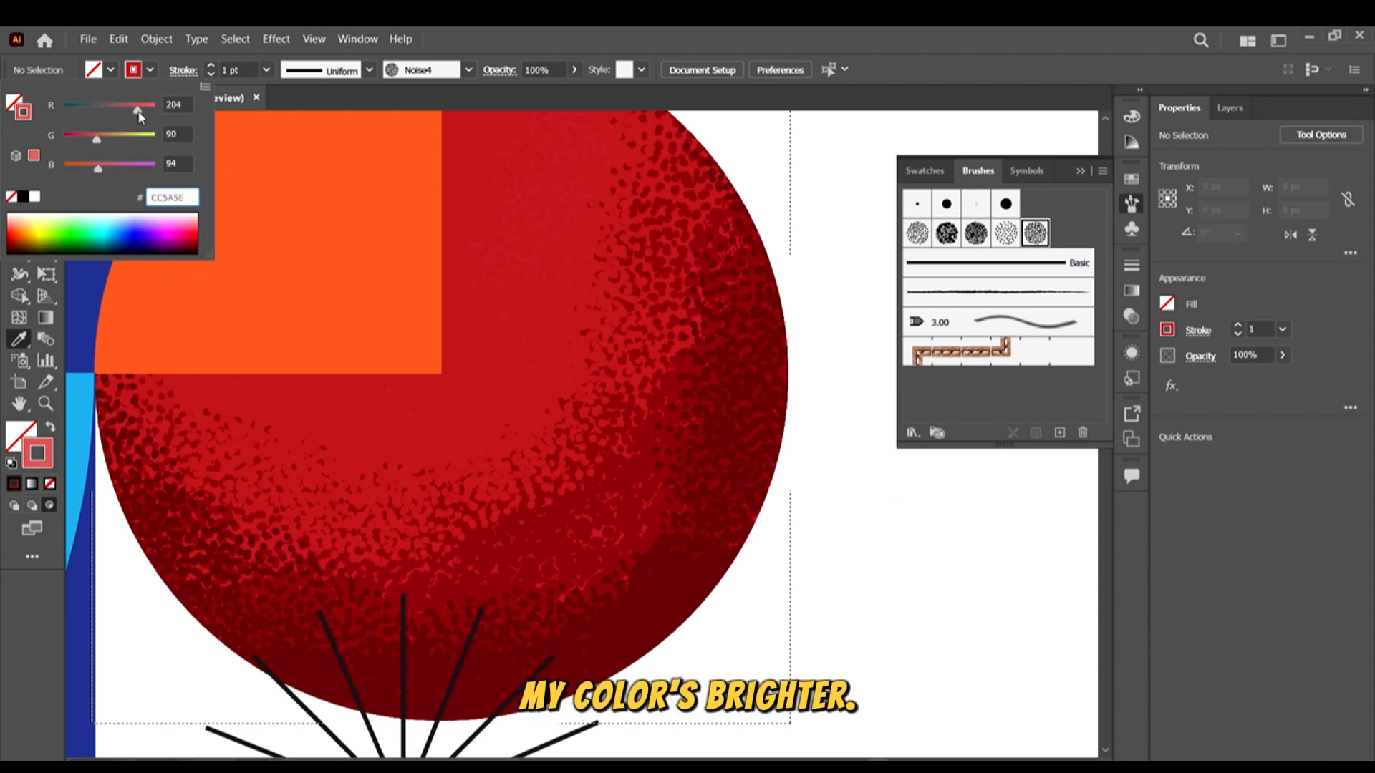
pyautogui.click(630, 30)
pyautogui.scroll(-2, 720, 354)
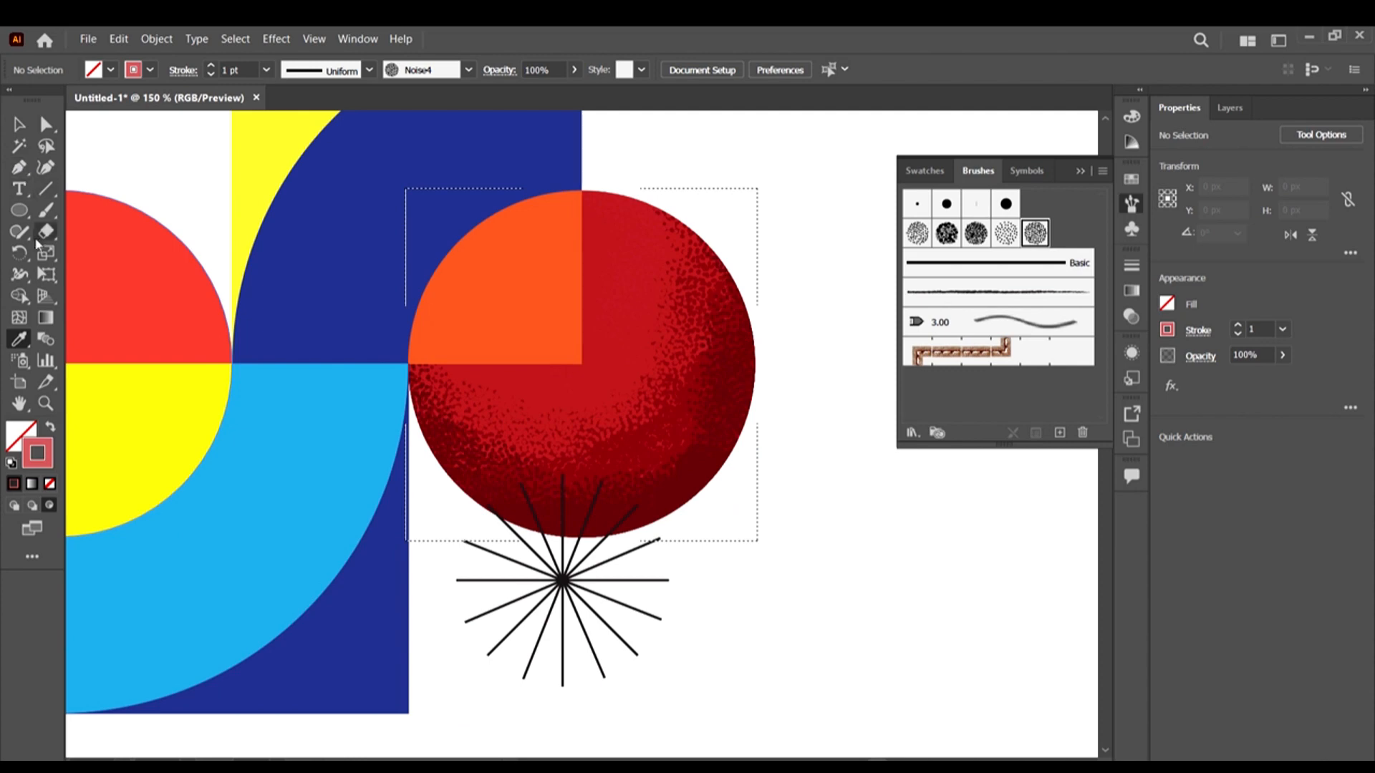
# Try Noise4 highlight strokes with the Paintbrush on the circle's upper area and near its centre, and undo them
pyautogui.click(45, 211)
pyautogui.scroll(1, 592, 241)
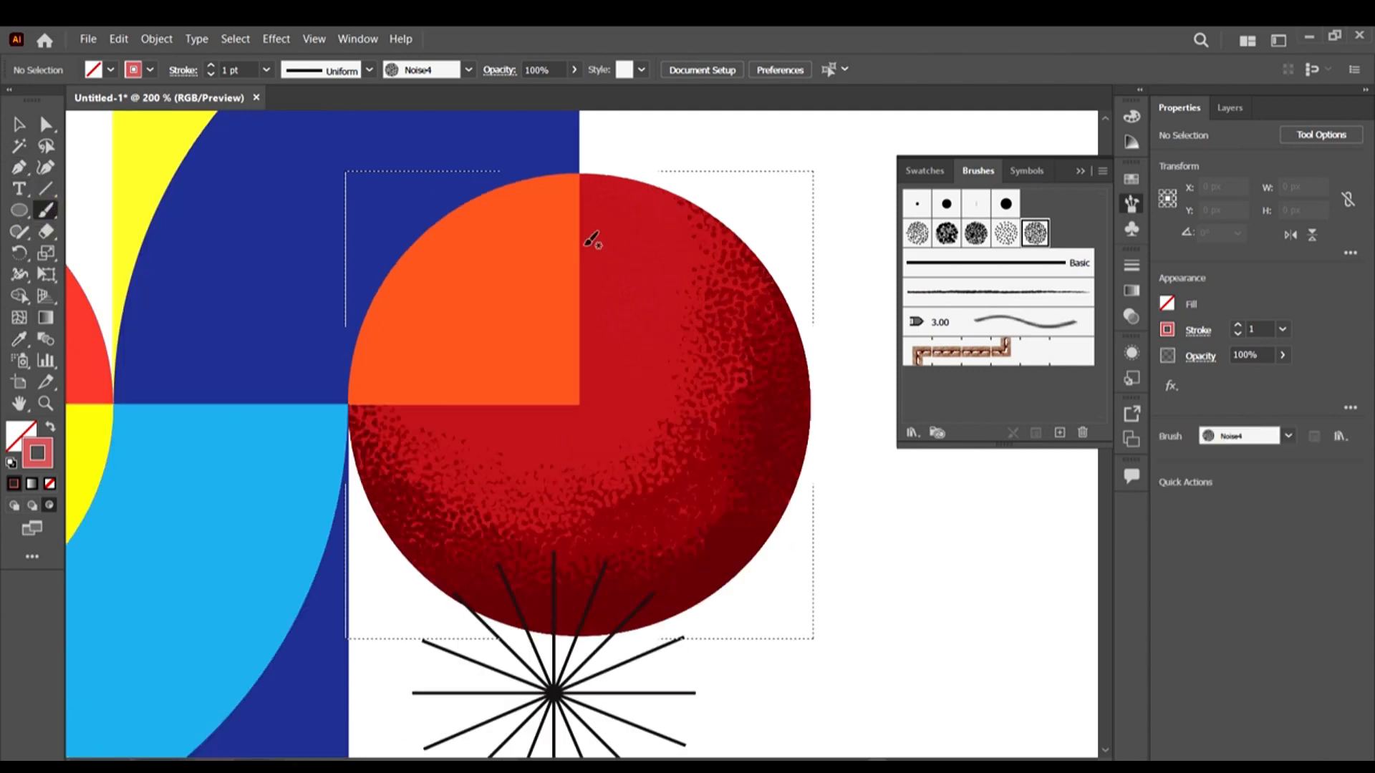
pyautogui.moveTo(602, 192); pyautogui.dragTo(600, 182)
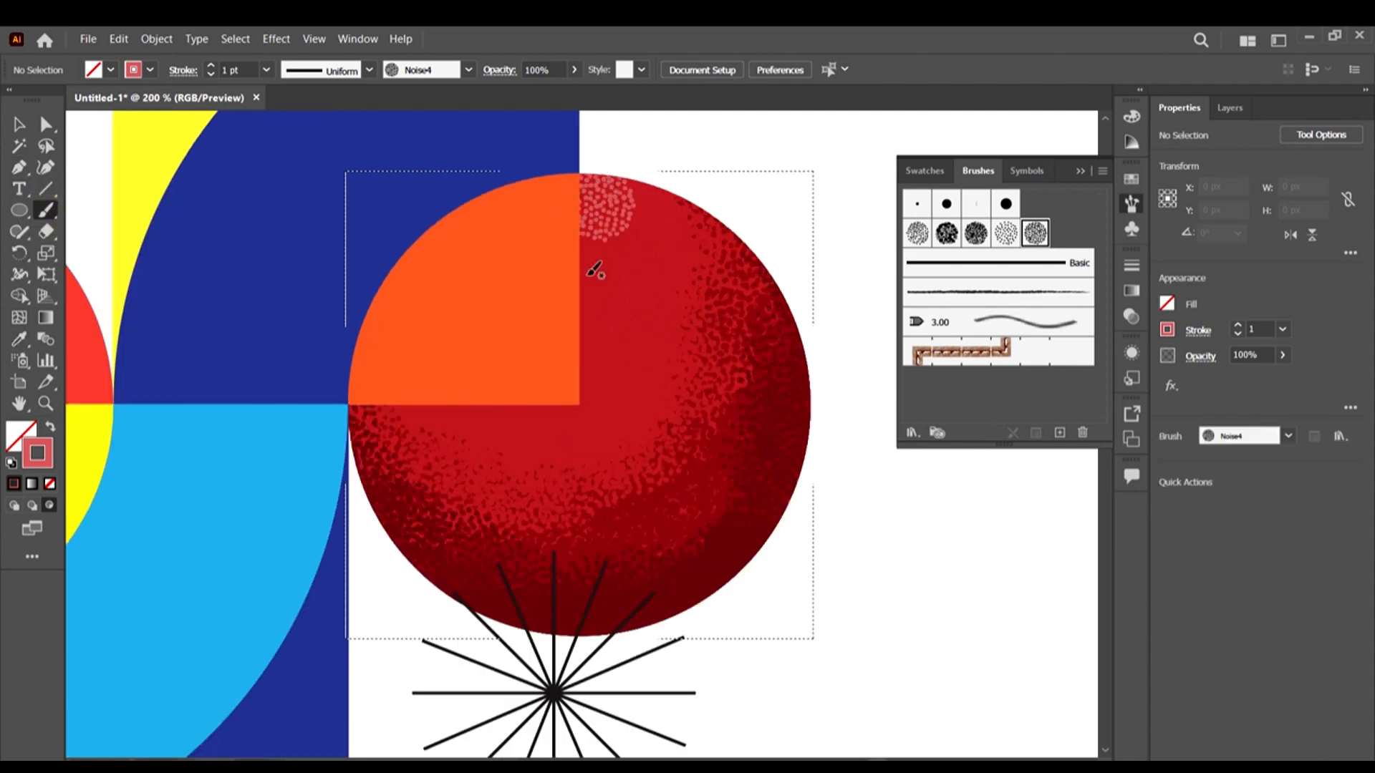
pyautogui.hotkey('ctrl', 'z')
pyautogui.moveTo(589, 362)
pyautogui.mouseDown()
pyautogui.moveTo(600, 313)
pyautogui.moveTo(509, 381)
pyautogui.mouseUp()
pyautogui.hotkey('ctrl', 'z')
# Try Noise3 highlight strokes beside and below the orange quarter of the circle and undo them
pyautogui.click(1005, 233)
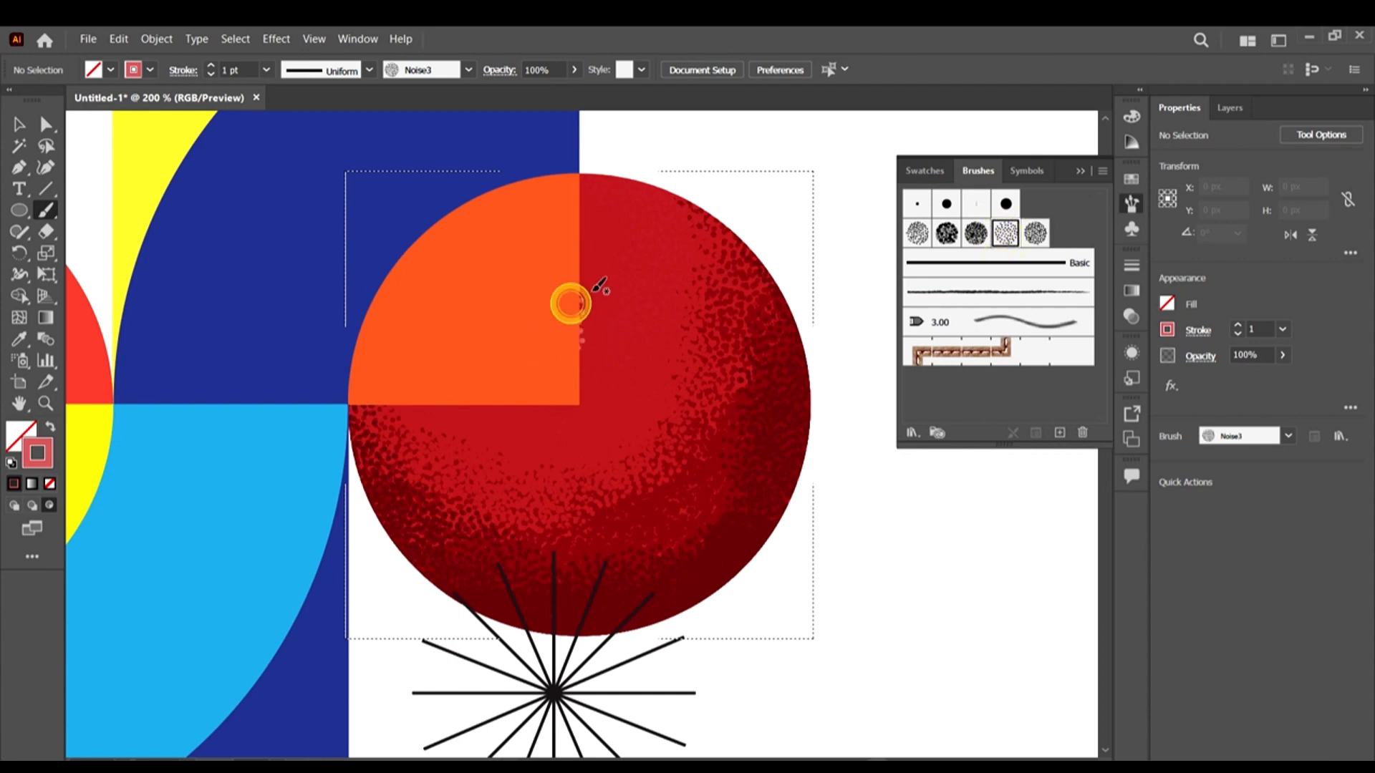
pyautogui.moveTo(561, 312)
pyautogui.mouseDown()
pyautogui.moveTo(535, 378)
pyautogui.moveTo(598, 294)
pyautogui.moveTo(535, 351)
pyautogui.moveTo(590, 302)
pyautogui.moveTo(530, 374)
pyautogui.moveTo(564, 321)
pyautogui.moveTo(538, 347)
pyautogui.moveTo(563, 341)
pyautogui.moveTo(540, 382)
pyautogui.mouseUp()
pyautogui.click(564, 340)
pyautogui.moveTo(595, 335)
pyautogui.mouseDown()
pyautogui.moveTo(599, 362)
pyautogui.moveTo(573, 350)
pyautogui.moveTo(533, 406)
pyautogui.moveTo(544, 396)
pyautogui.mouseUp()
pyautogui.moveTo(761, 352); pyautogui.dragTo(738, 289)
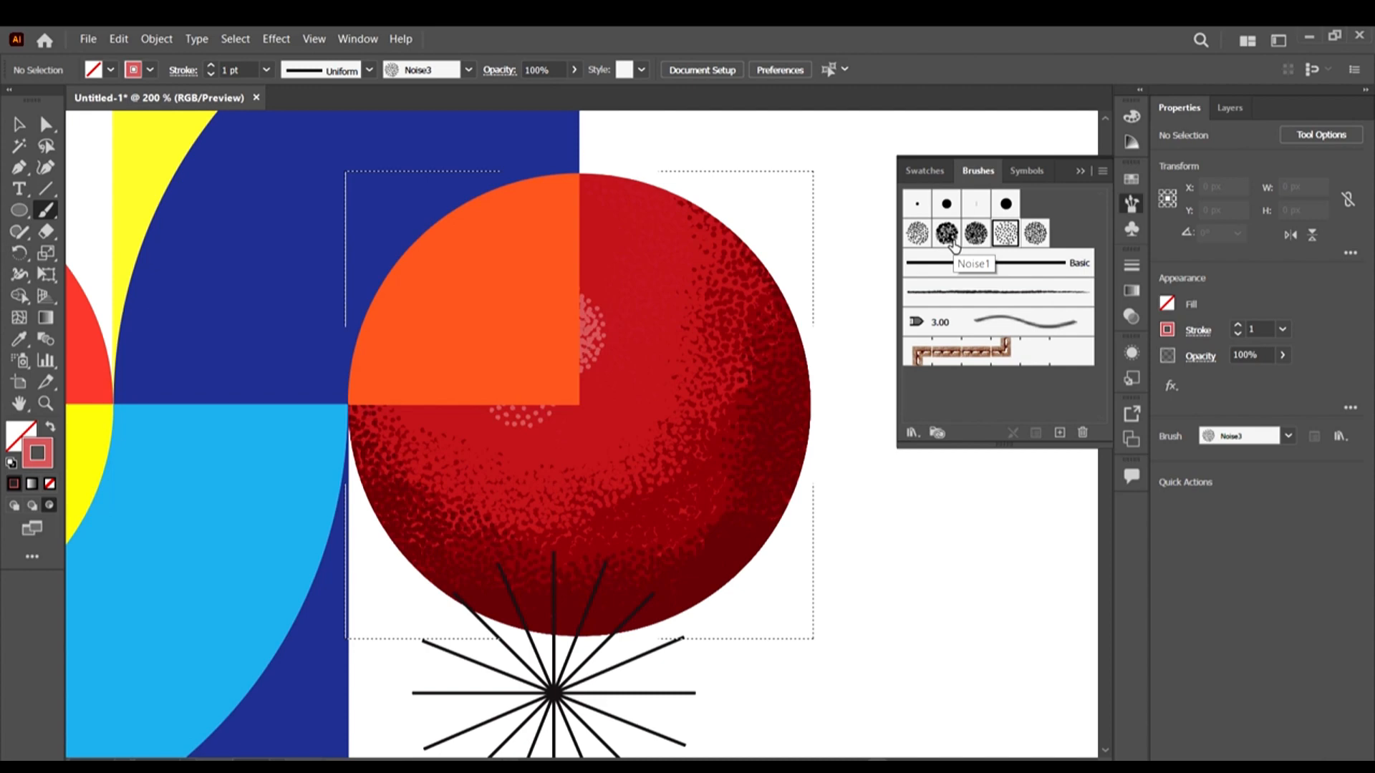
pyautogui.hotkey('ctrl', 'z')
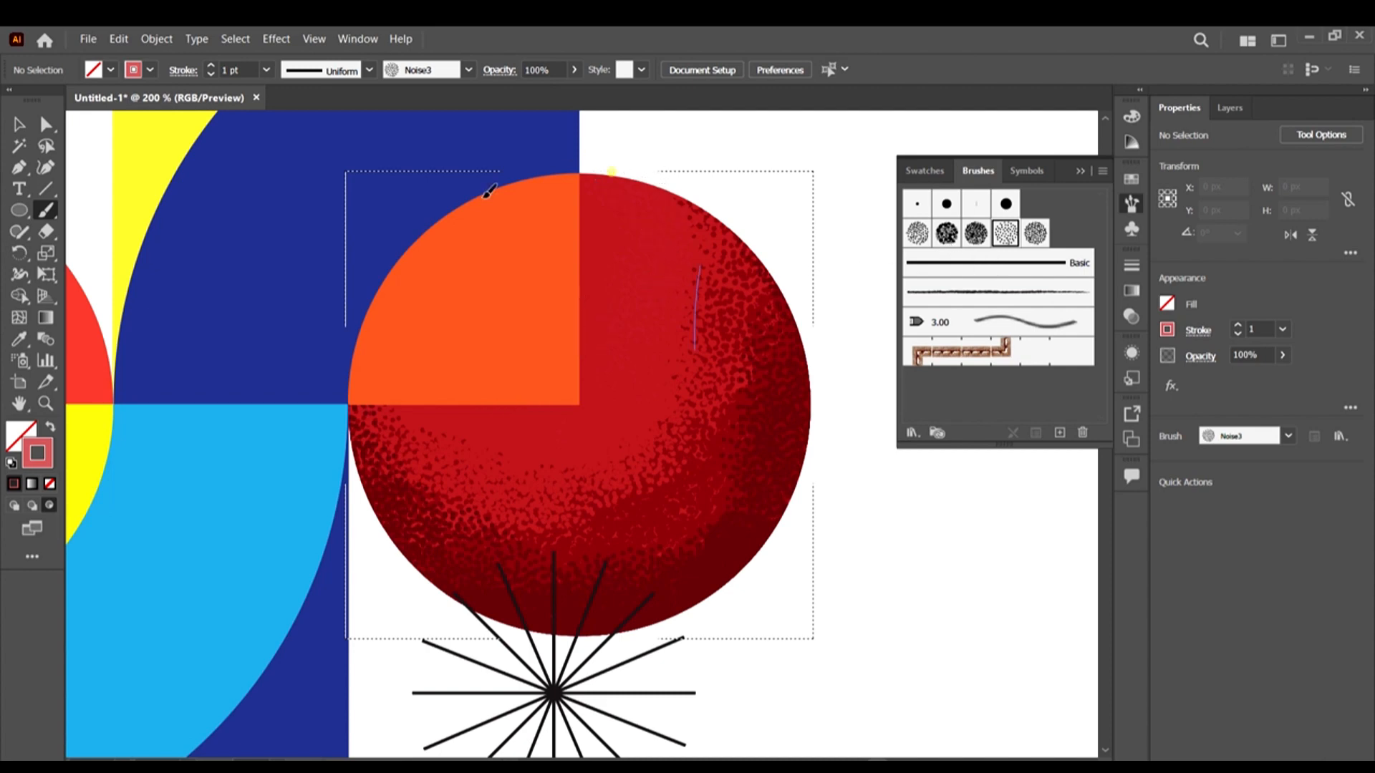
# Paint light red Noise3 highlights along the shaded circle's top edge beside the orange quarter
pyautogui.scroll(-2, 653, 175)
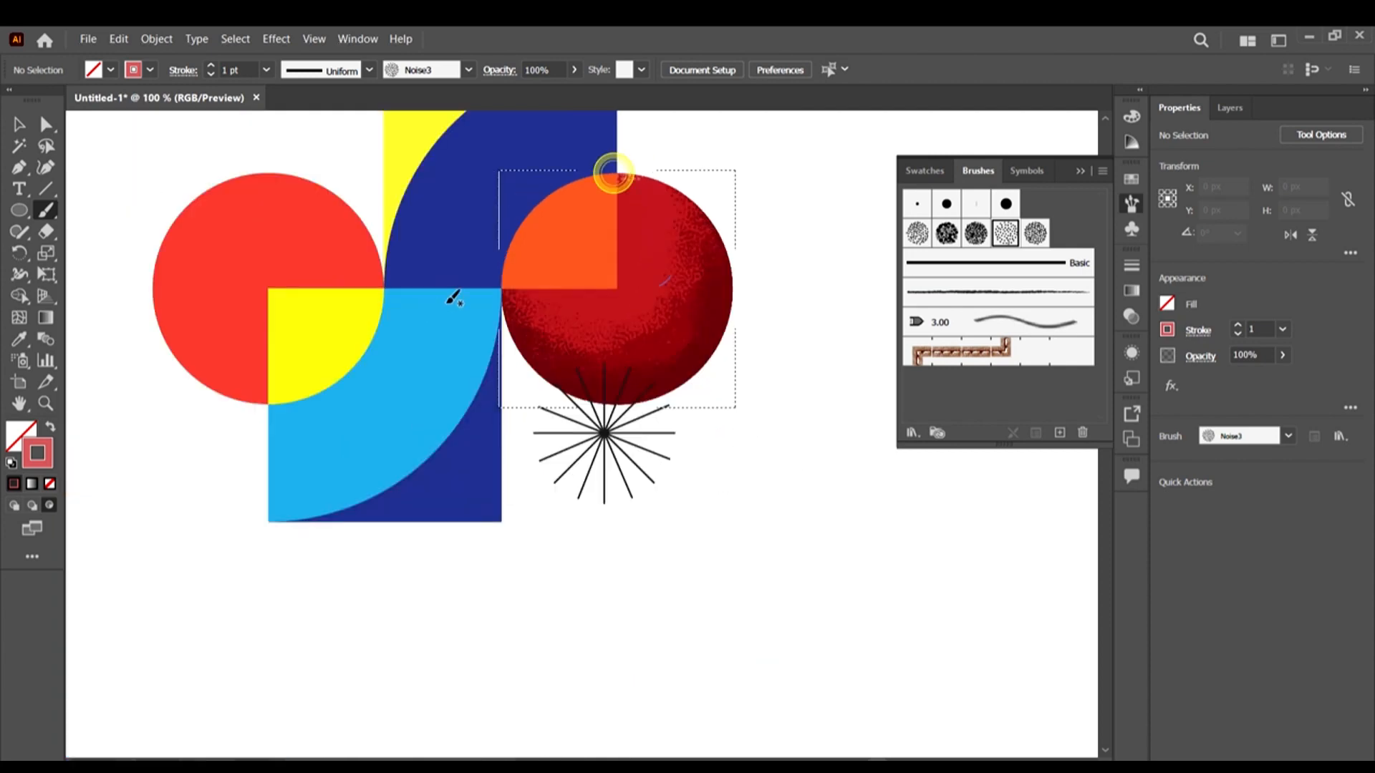
pyautogui.scroll(1, 619, 183)
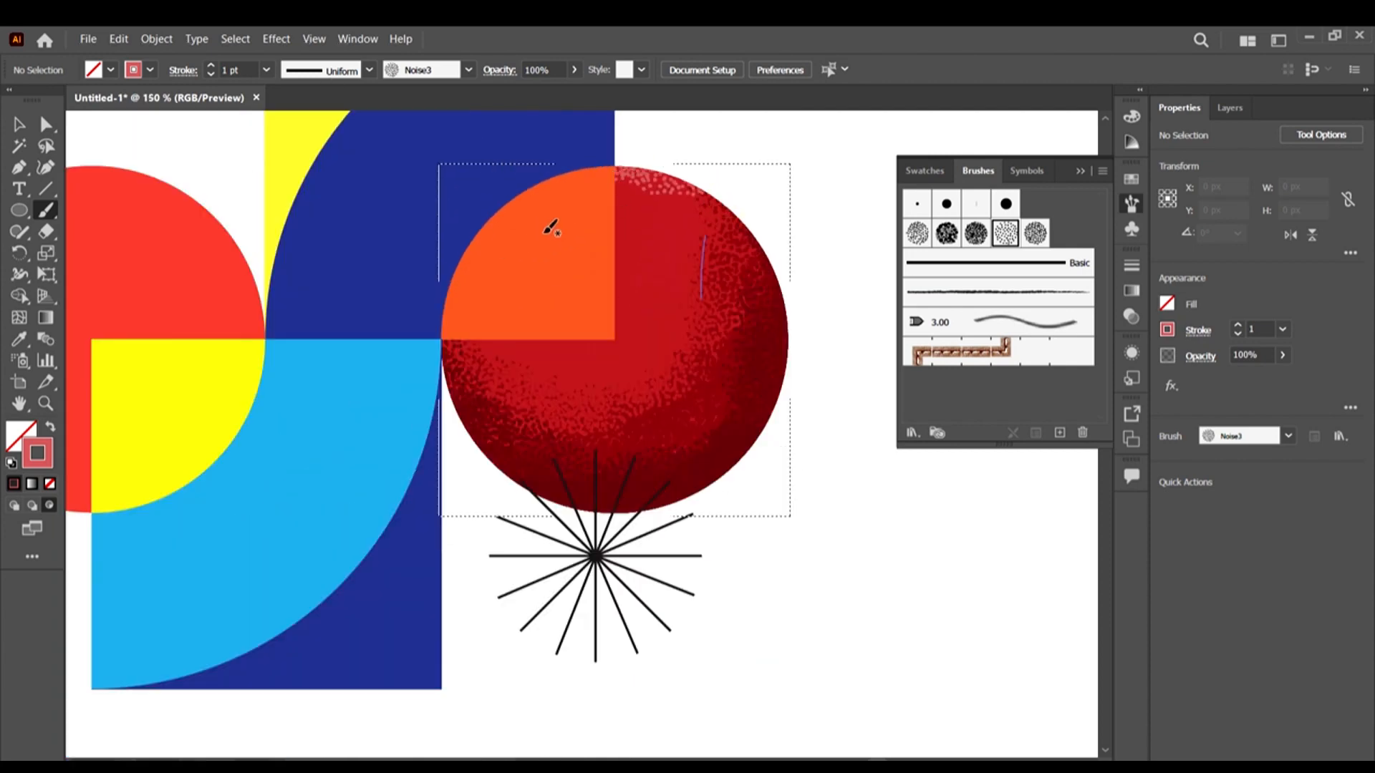
pyautogui.click(663, 178)
pyautogui.click(629, 184)
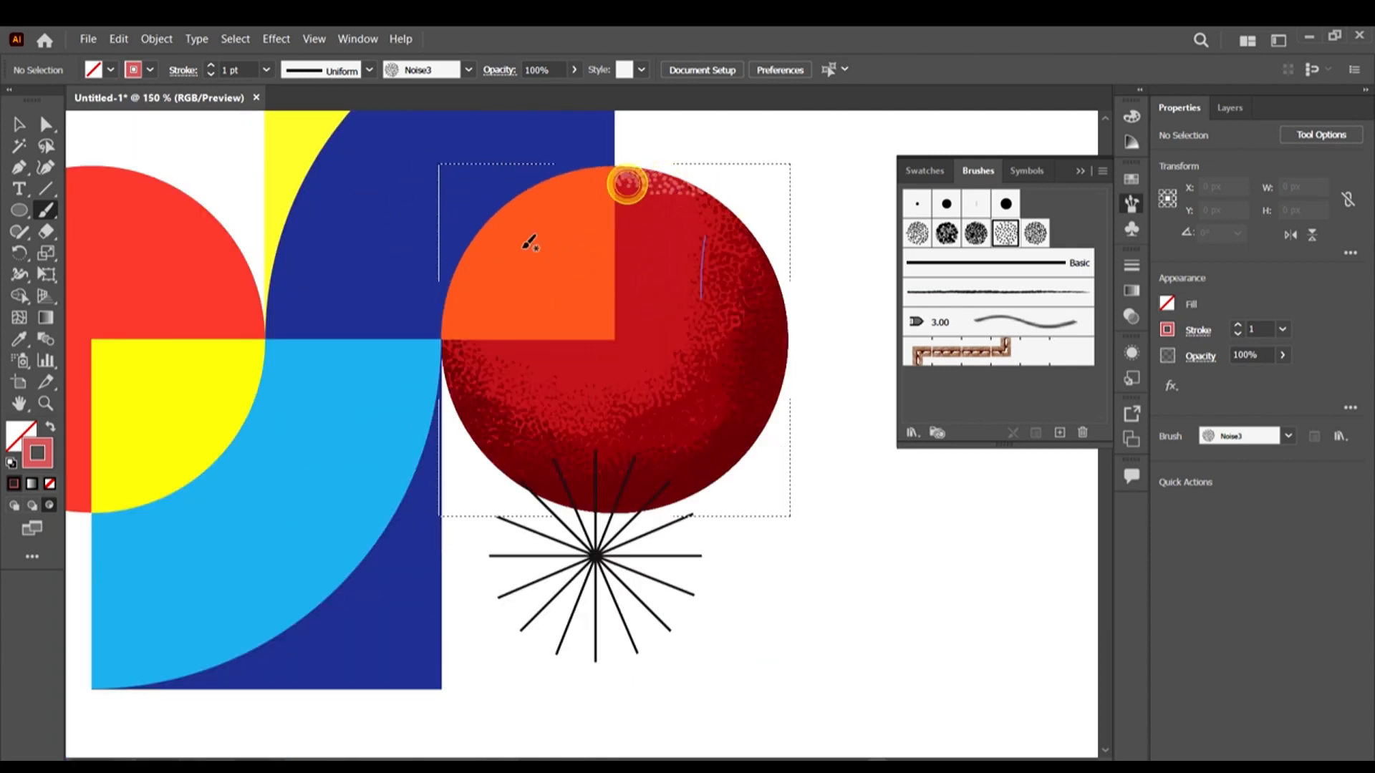
# Choose the Noise4 brush and add denser light red highlights along the circle's top right edge
pyautogui.click(1036, 234)
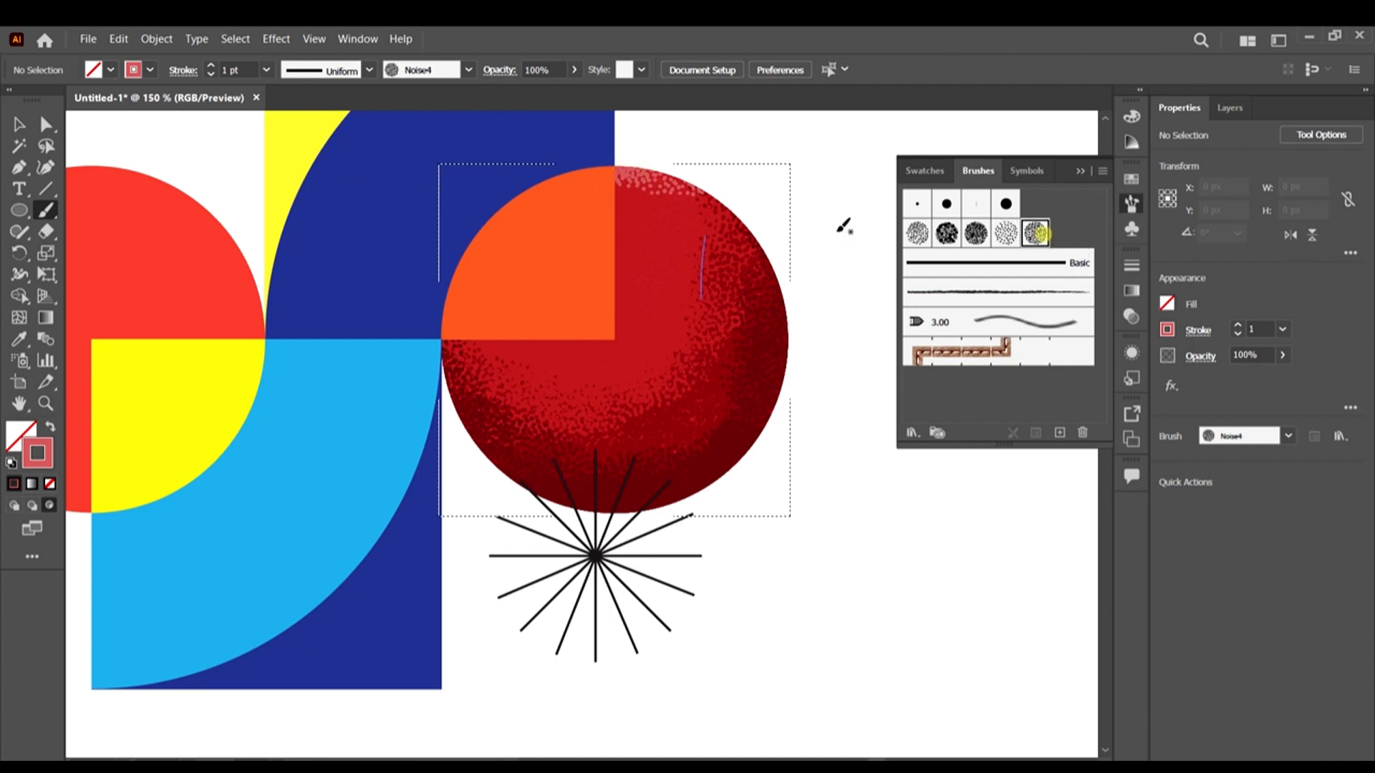
pyautogui.click(671, 176)
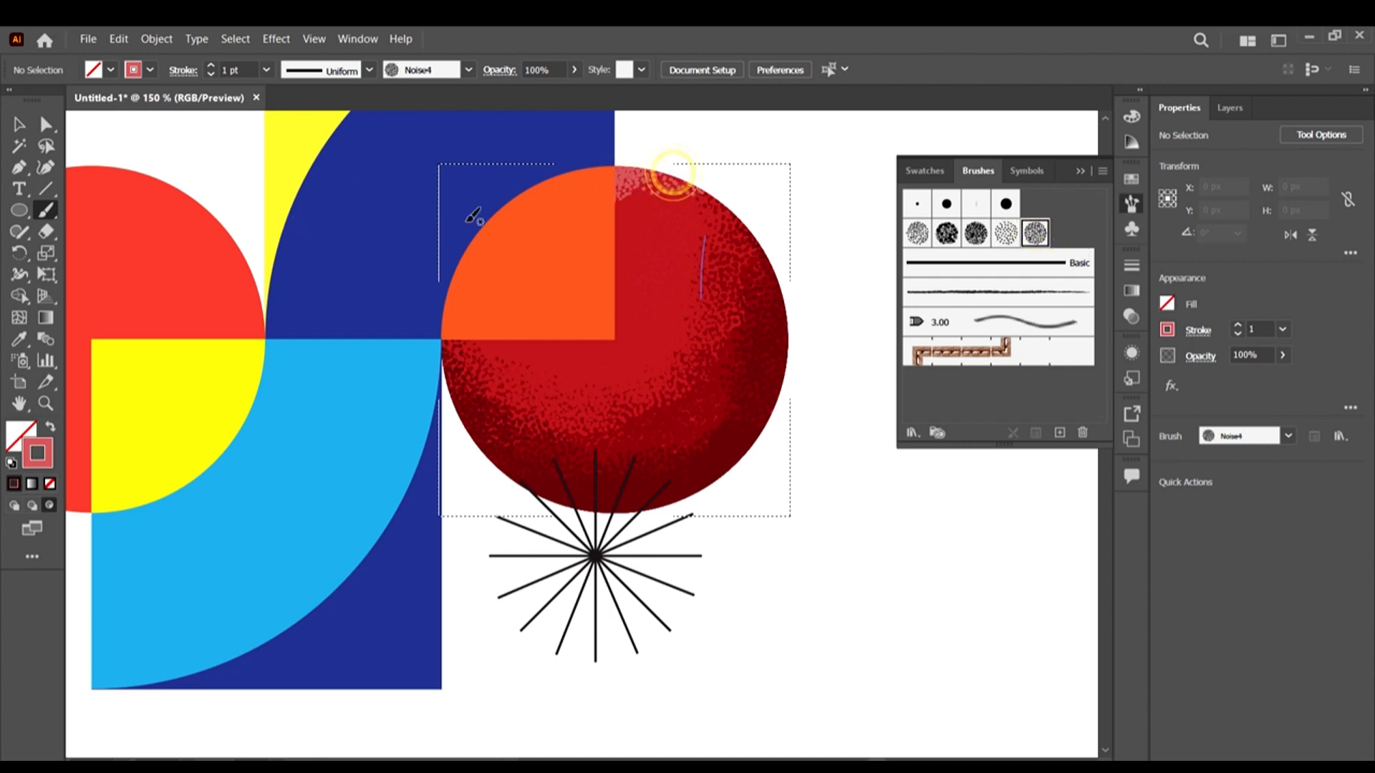
pyautogui.click(745, 190)
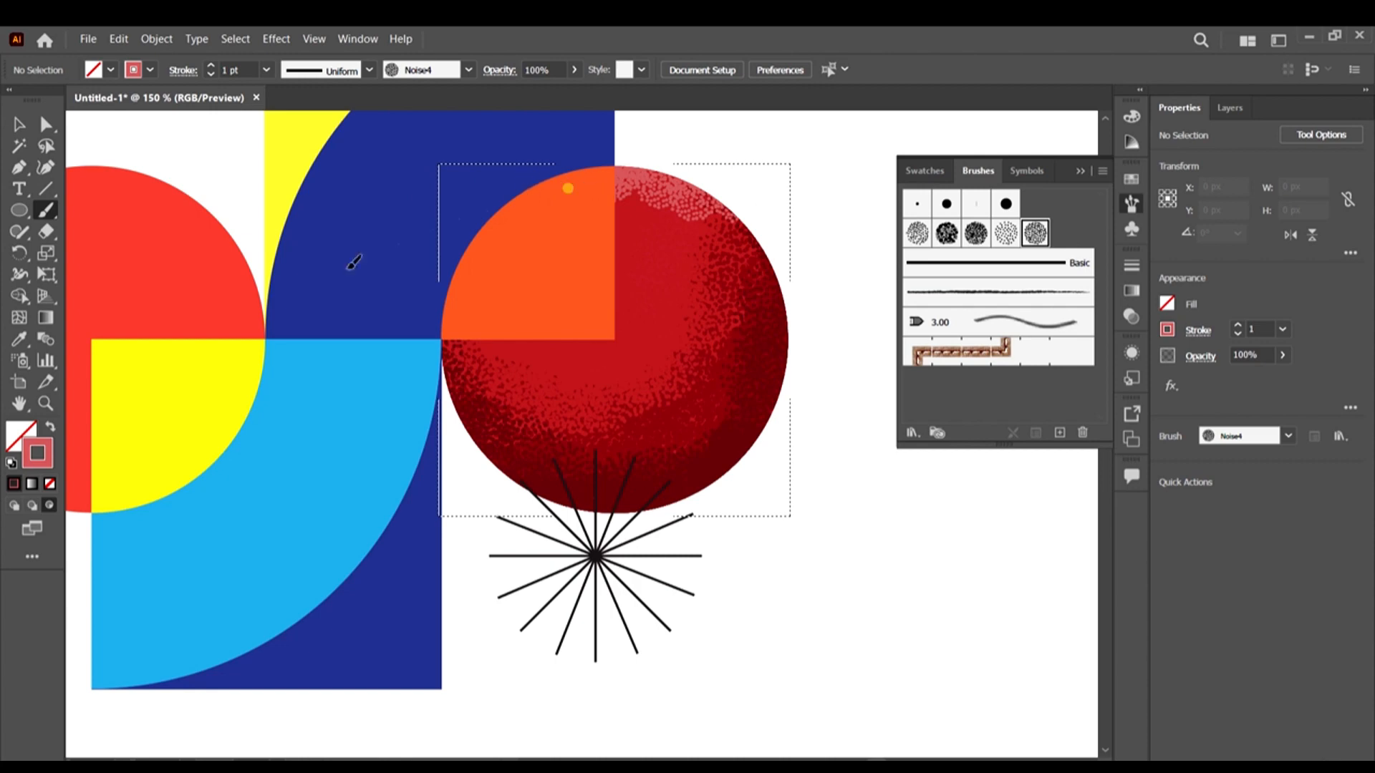
# Try Noise4 highlights at the circle's left edge and just below the orange quarter, undoing the left-edge patch
pyautogui.click(442, 310)
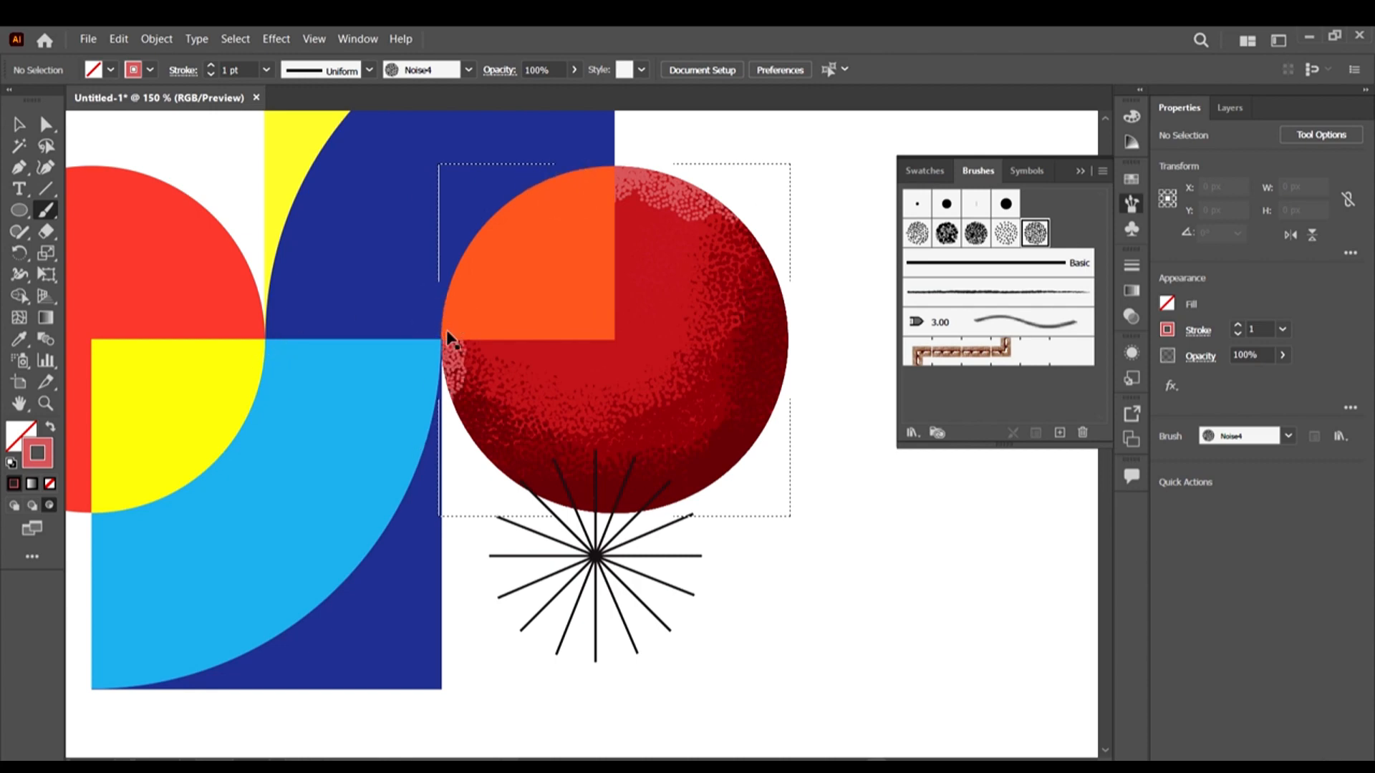
pyautogui.hotkey('ctrl', 'z')
pyautogui.click(581, 206)
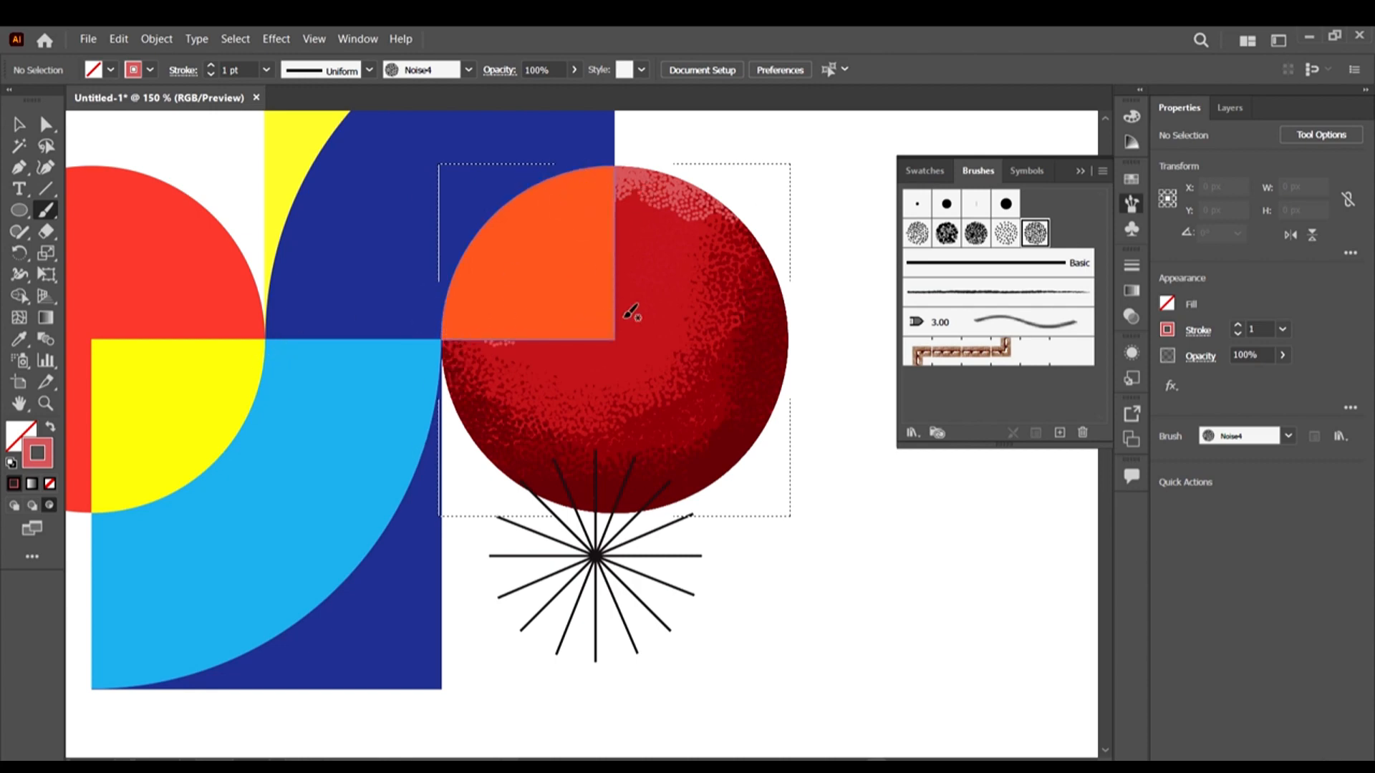
pyautogui.click(520, 286)
pyautogui.scroll(-3, 715, 389)
pyautogui.scroll(1, 384, 277)
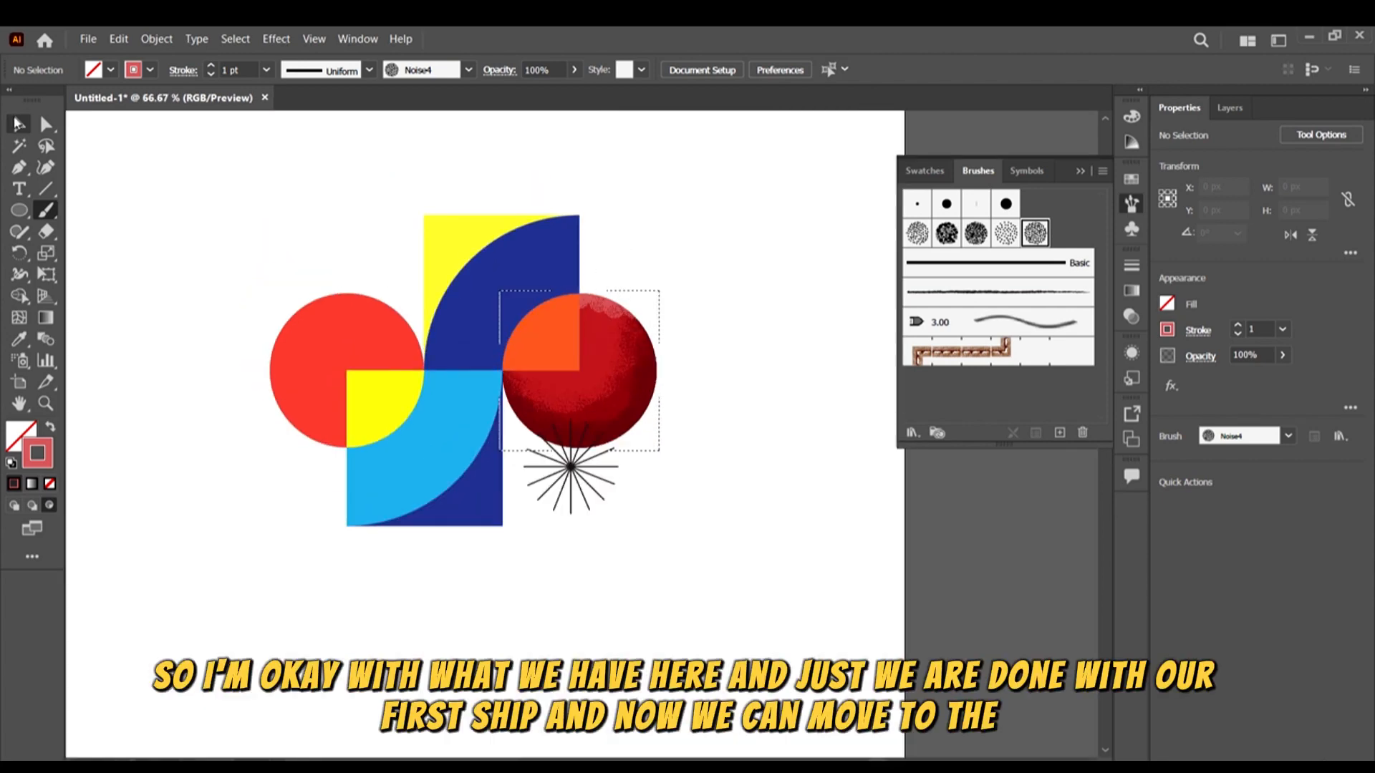
# Switch to the Selection tool and select the shaded circle's clip group
pyautogui.click(19, 125)
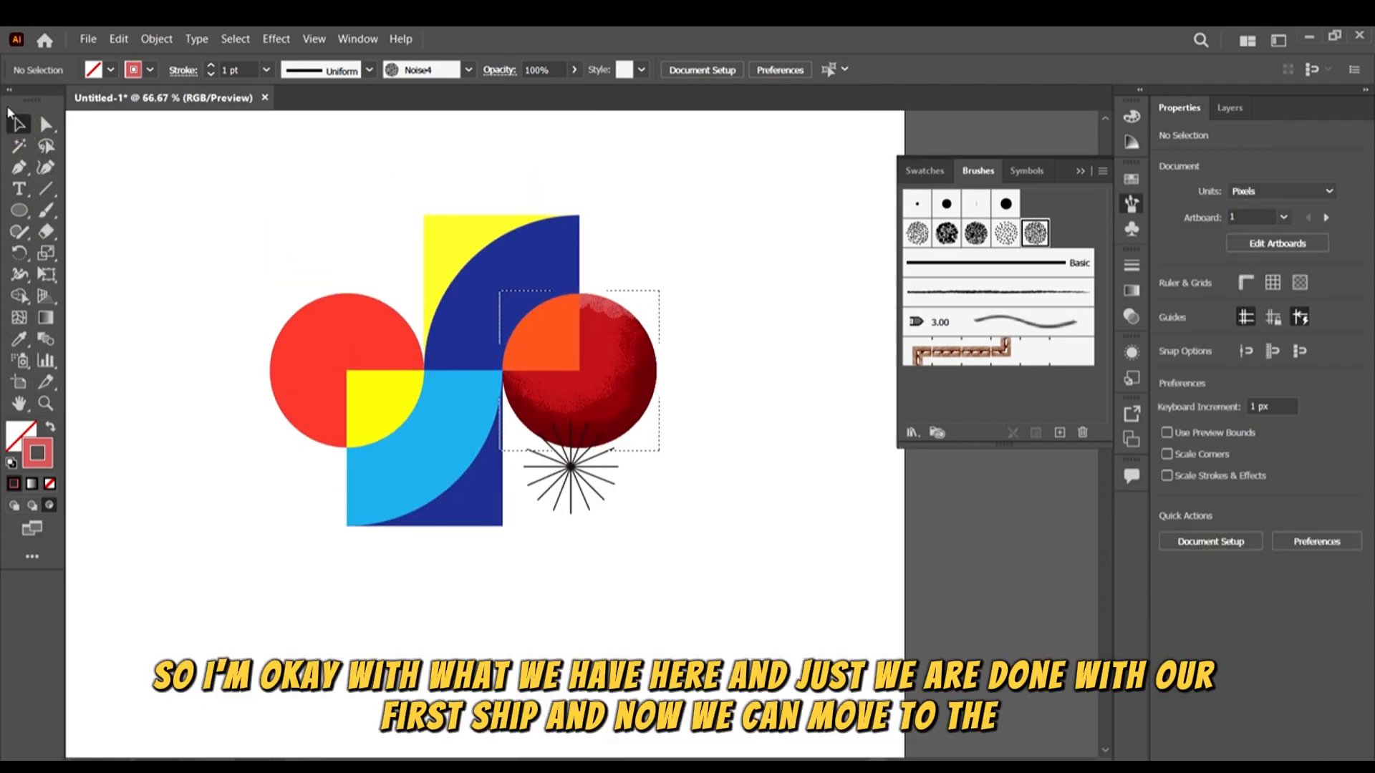
pyautogui.click(745, 596)
pyautogui.scroll(-2, 674, 403)
pyautogui.scroll(3, 664, 411)
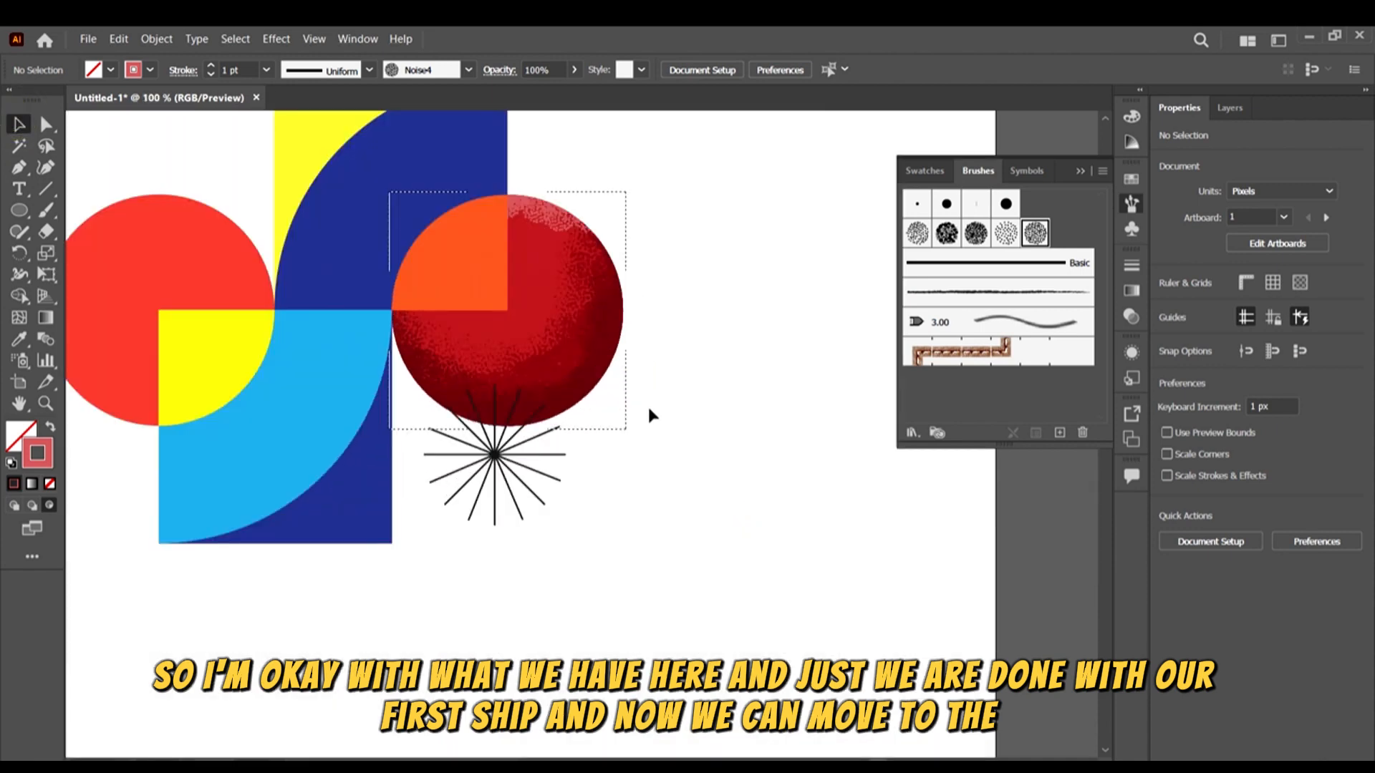
pyautogui.click(609, 367)
pyautogui.click(706, 420)
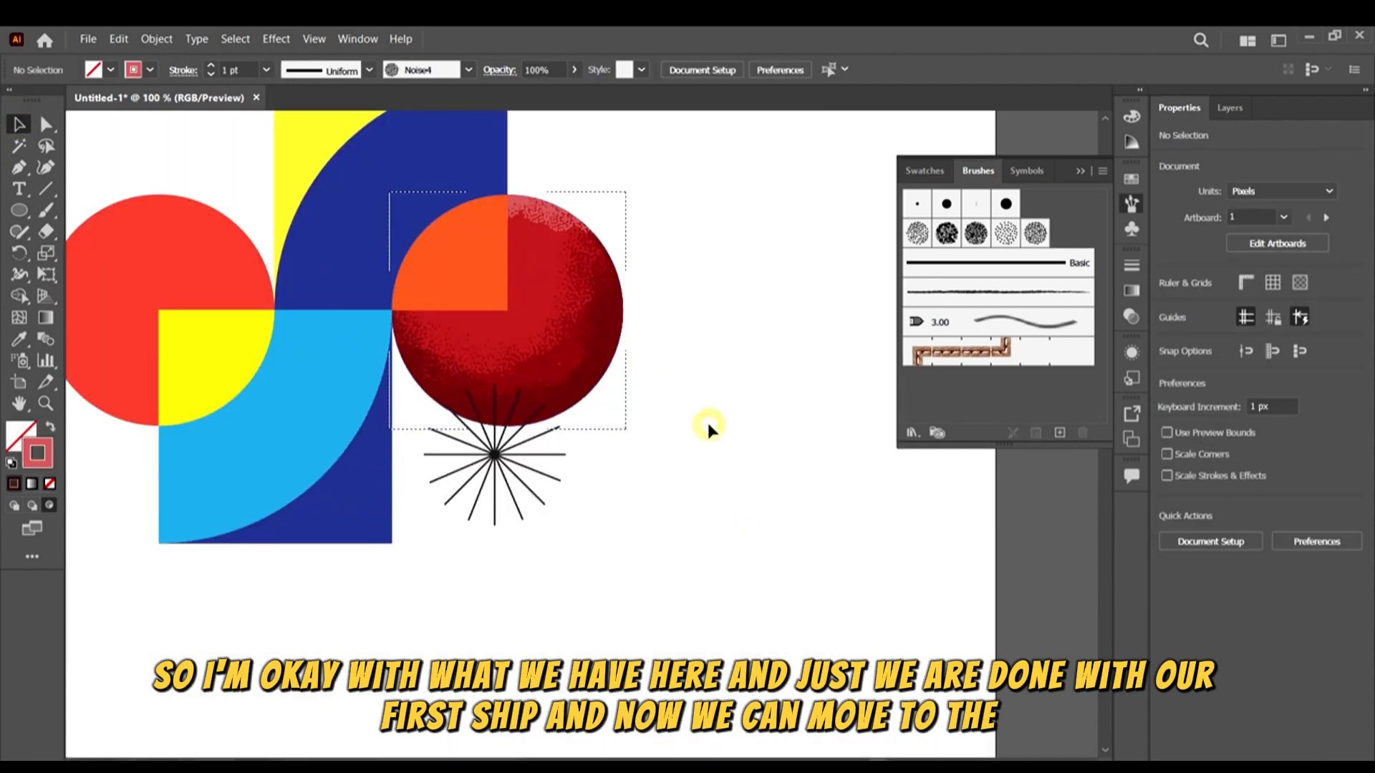
pyautogui.click(618, 358)
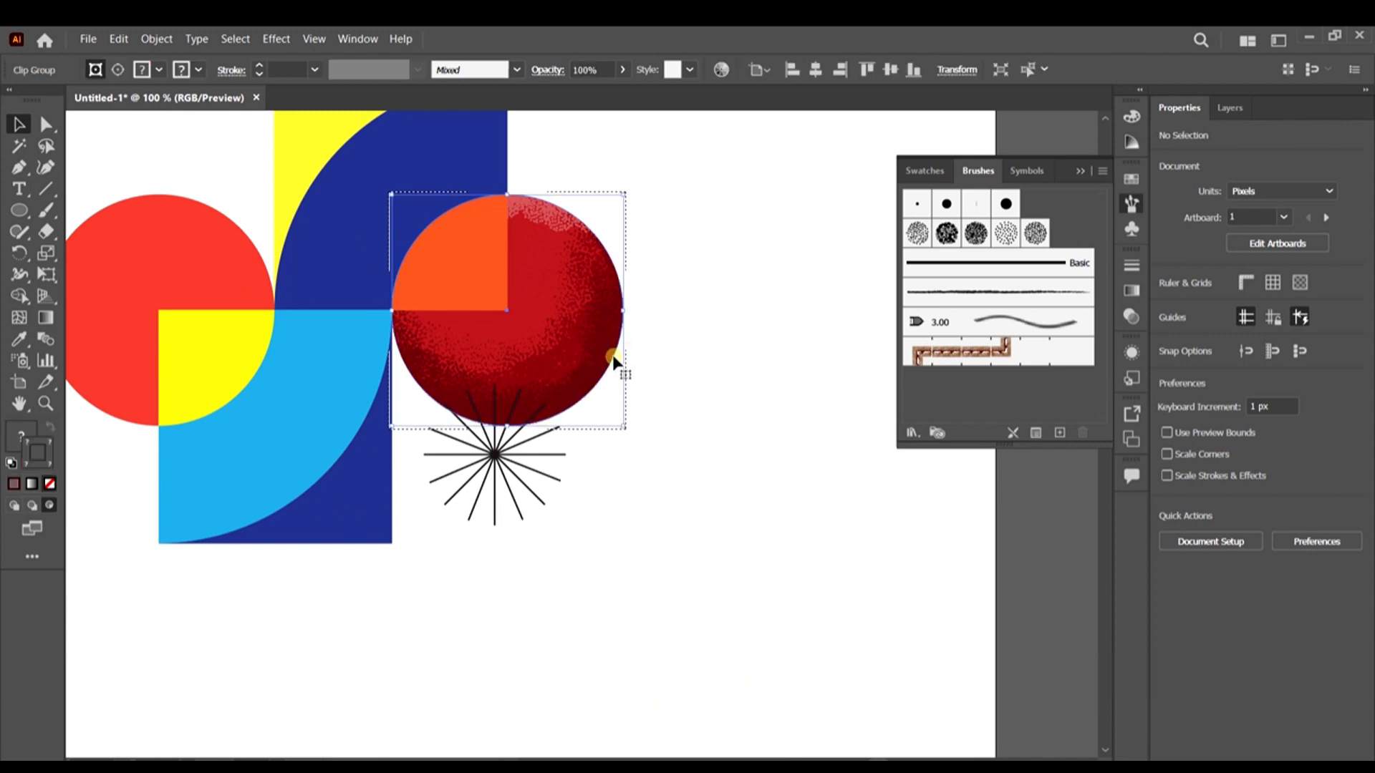
pyautogui.scroll(2, 634, 408)
pyautogui.hscroll(-1, 635, 422)
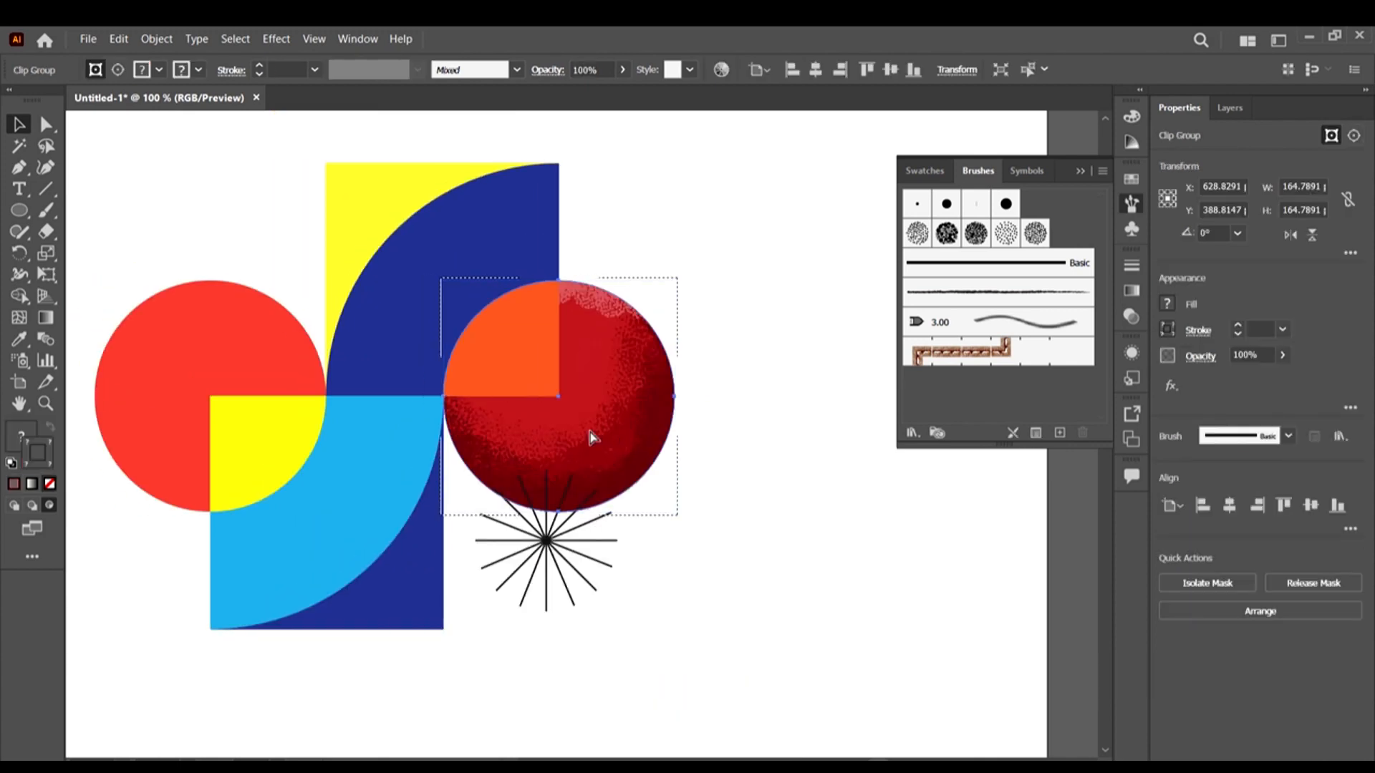
# Enter the contents of the shaded circle's clip group, deselect everything, and inspect the circle's shading up close and in the full view
pyautogui.click(119, 70)
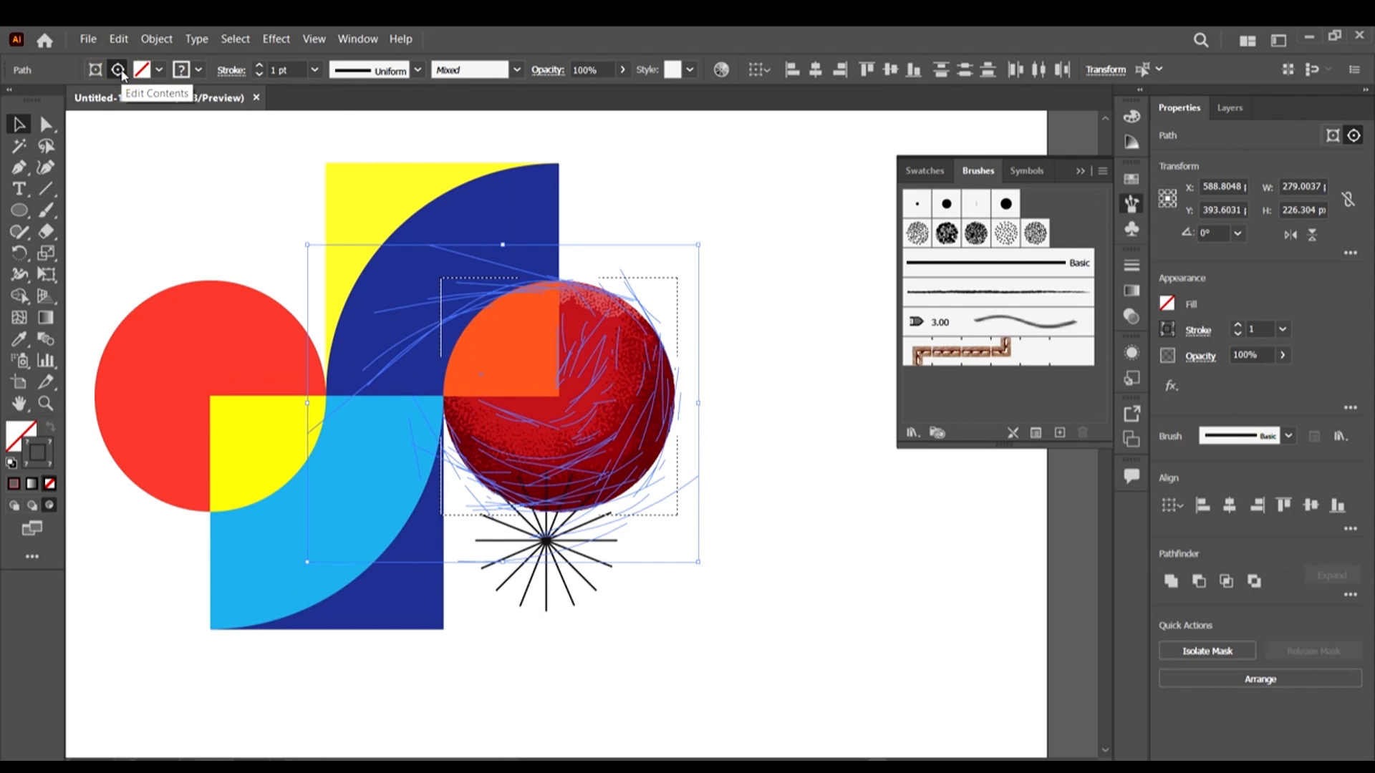
pyautogui.click(760, 488)
pyautogui.scroll(3, 762, 488)
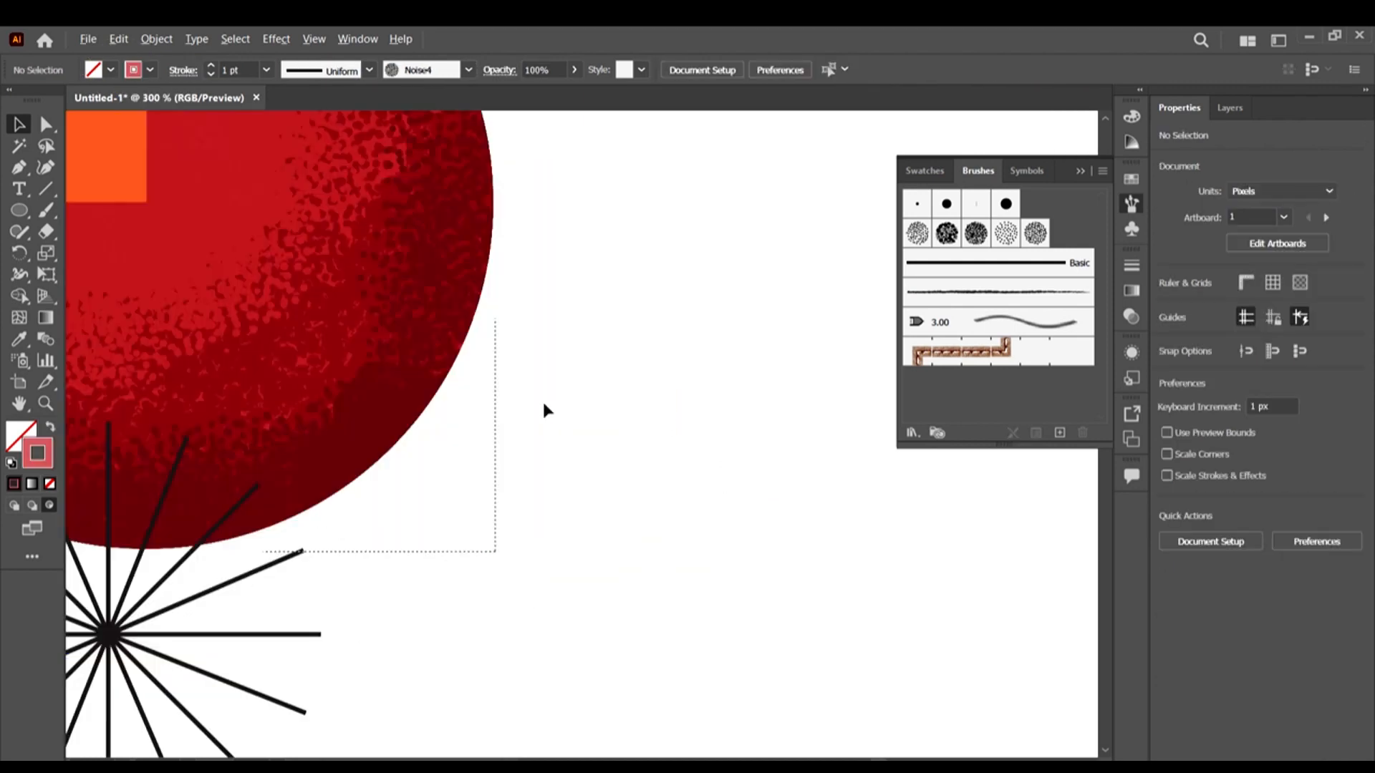
pyautogui.click(437, 352)
pyautogui.hotkey('ctrl', '0')
pyautogui.click(638, 410)
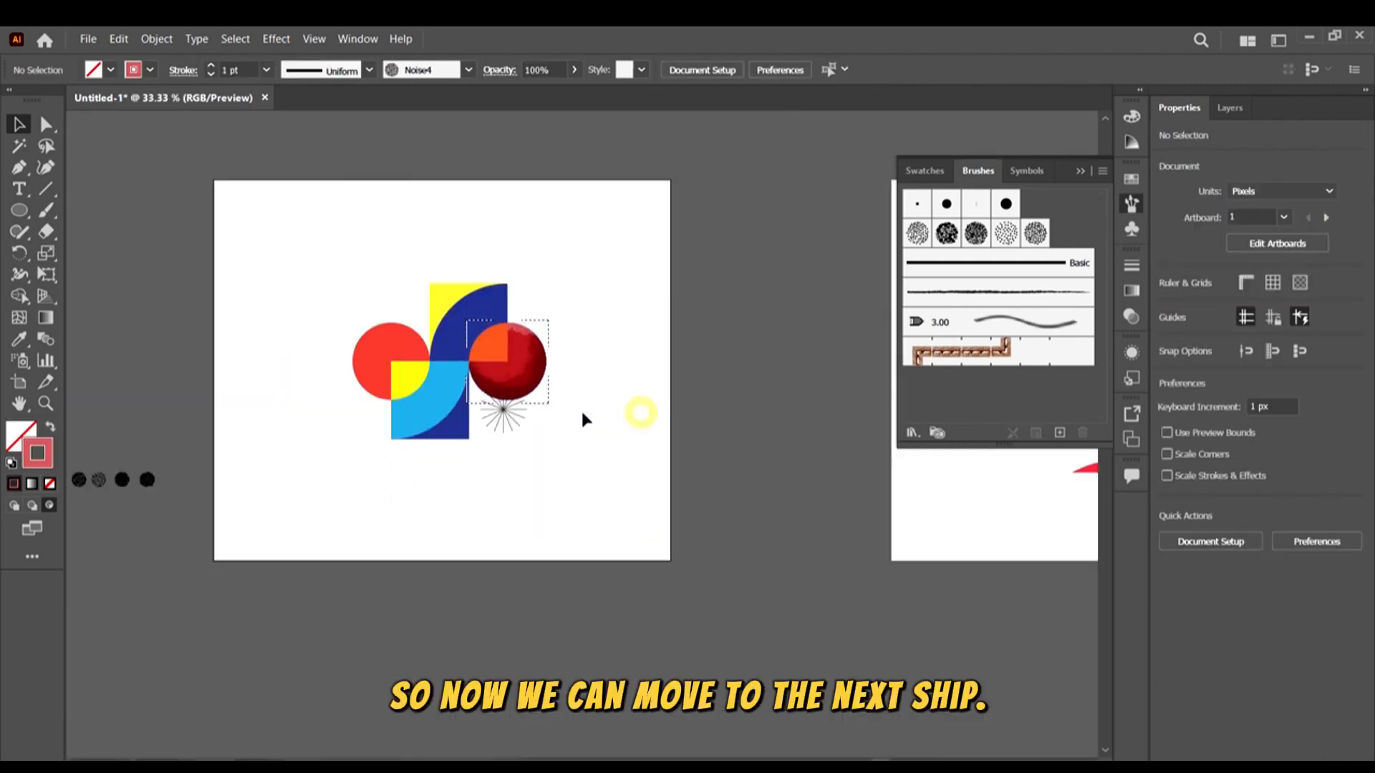
pyautogui.hotkey('ctrl', '1')
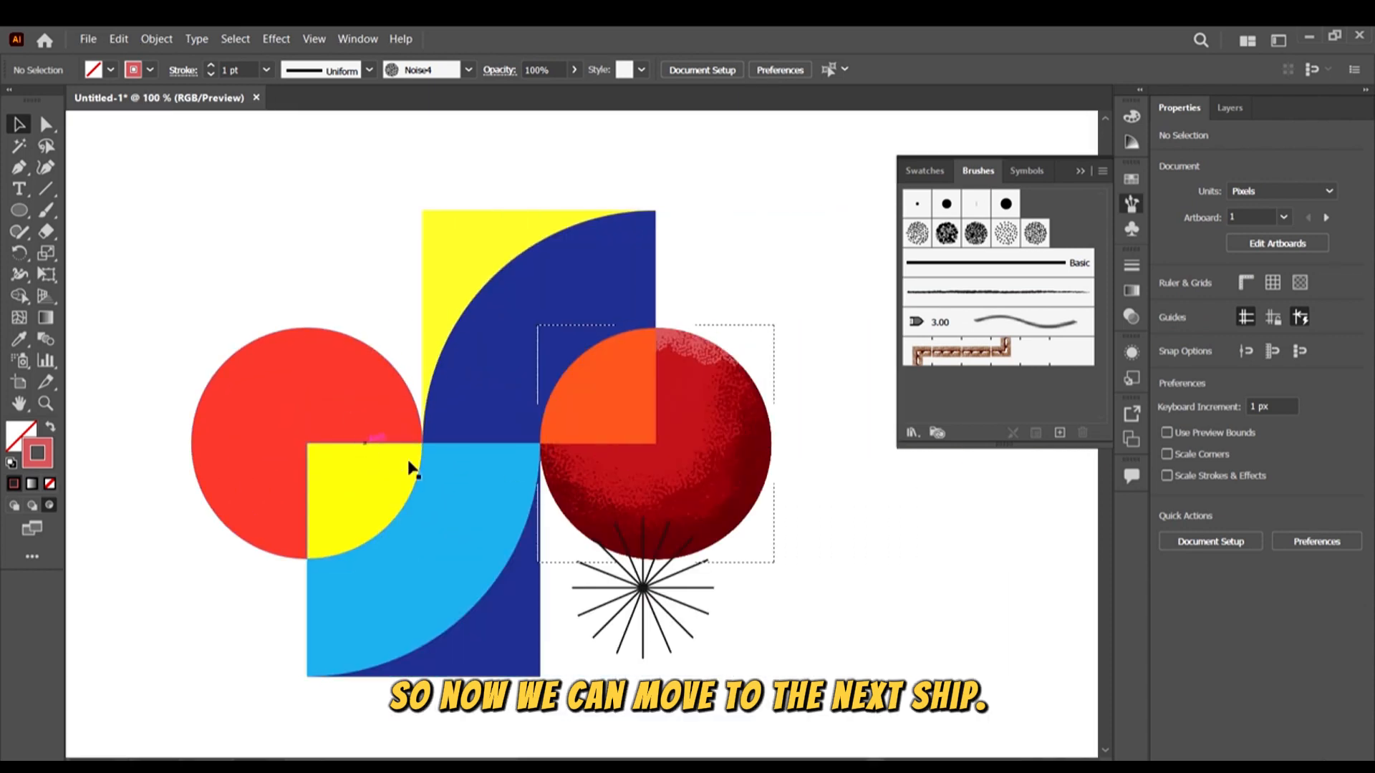
# Select the plain left red circle and turn on Draw Inside for it
pyautogui.scroll(-5, 415, 534)
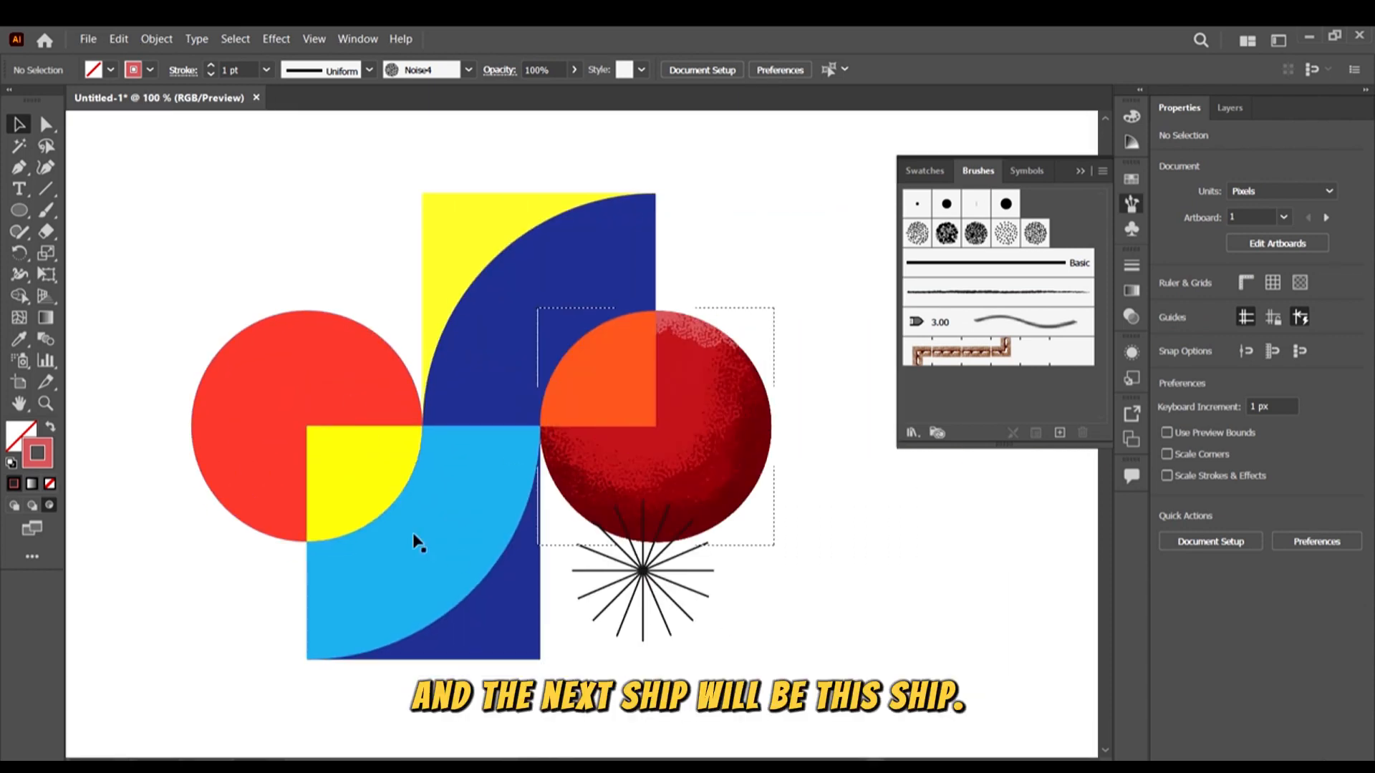
pyautogui.scroll(2, 234, 310)
pyautogui.hscroll(-5, 251, 311)
pyautogui.click(316, 310)
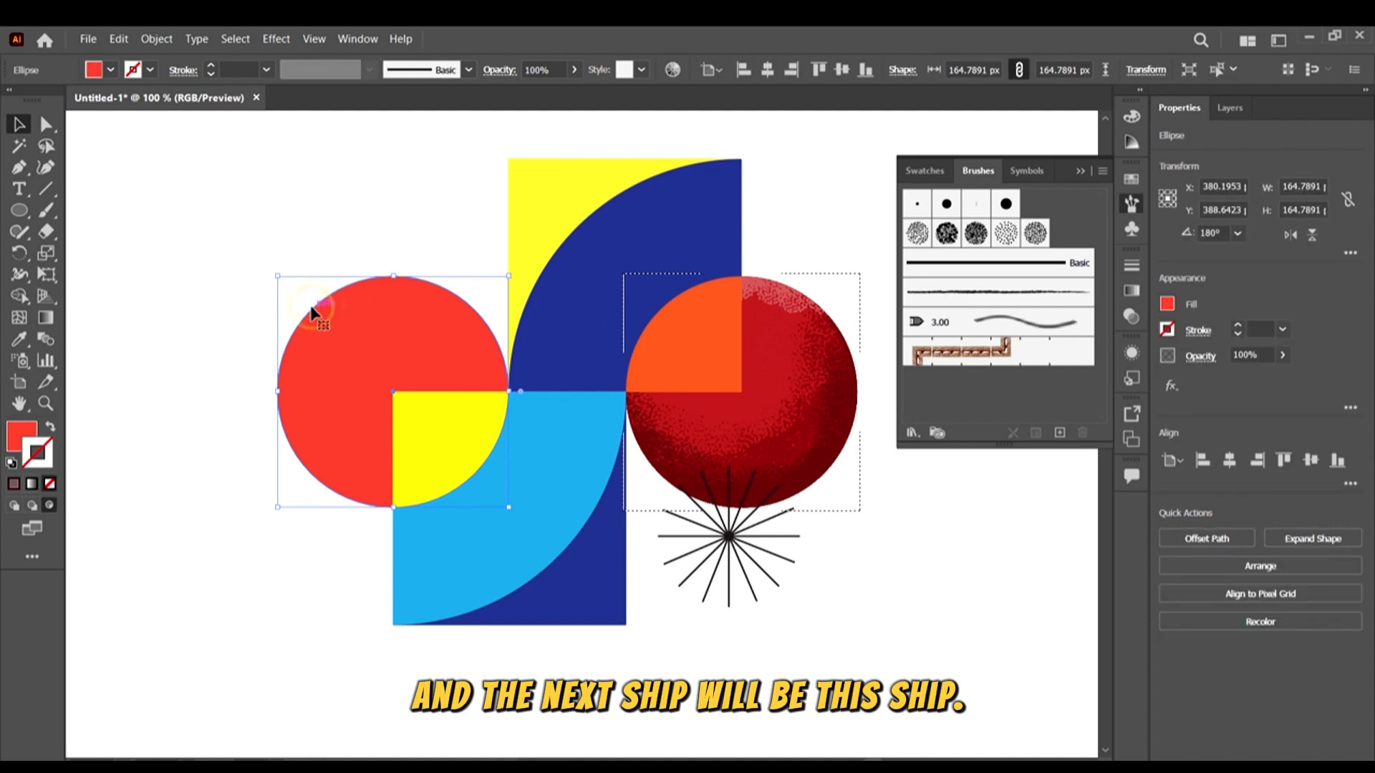
pyautogui.click(367, 207)
pyautogui.click(355, 293)
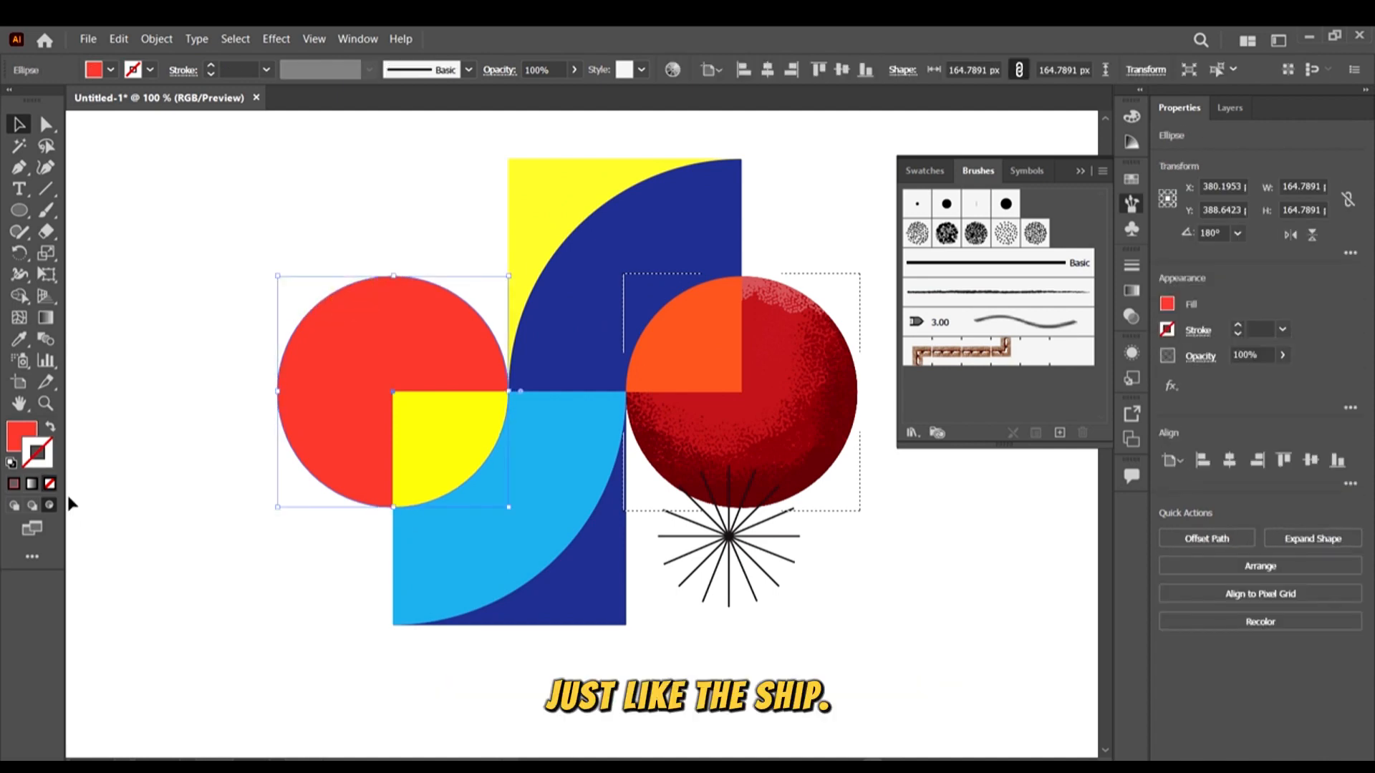
pyautogui.click(13, 507)
pyautogui.click(48, 506)
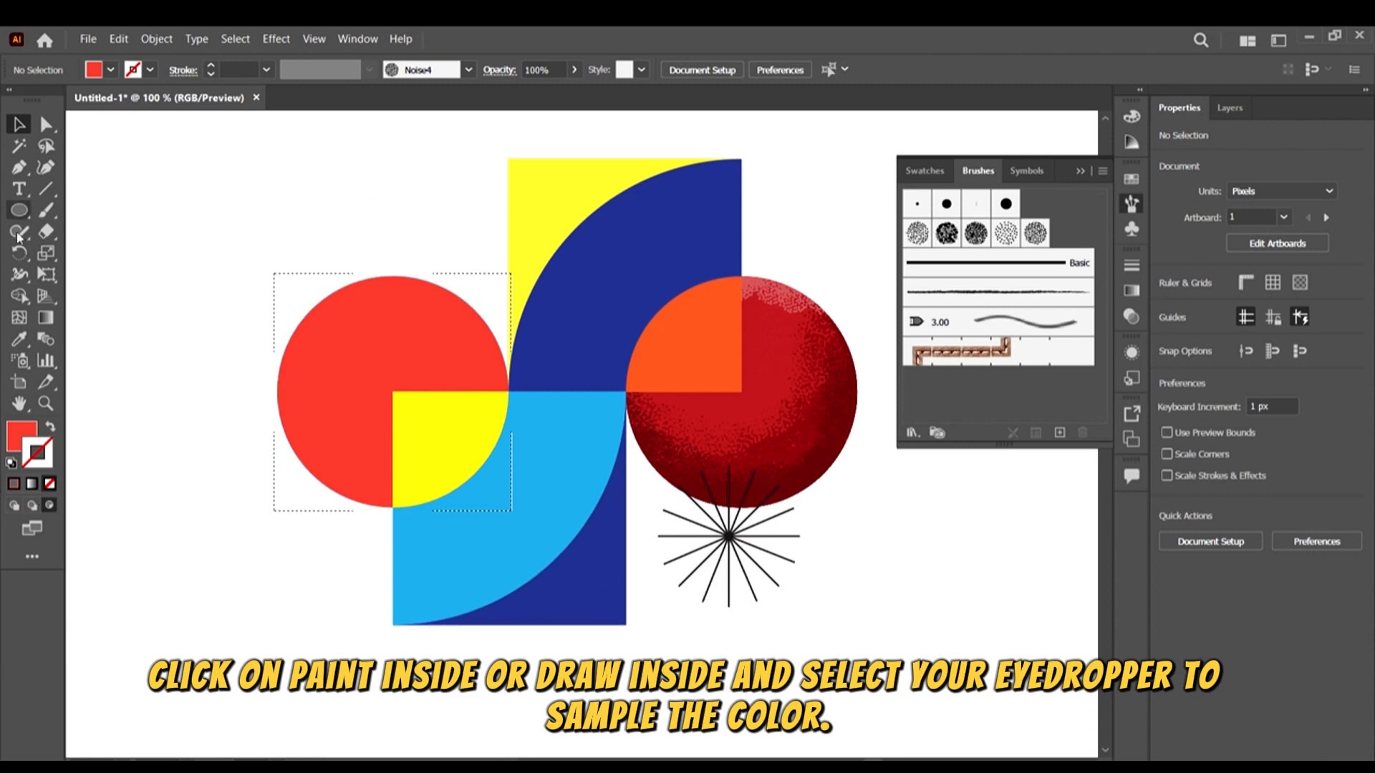
# Sample the left circle's red, darken the fill colour to A02D2A and activate the Paintbrush
pyautogui.click(19, 339)
pyautogui.click(380, 344)
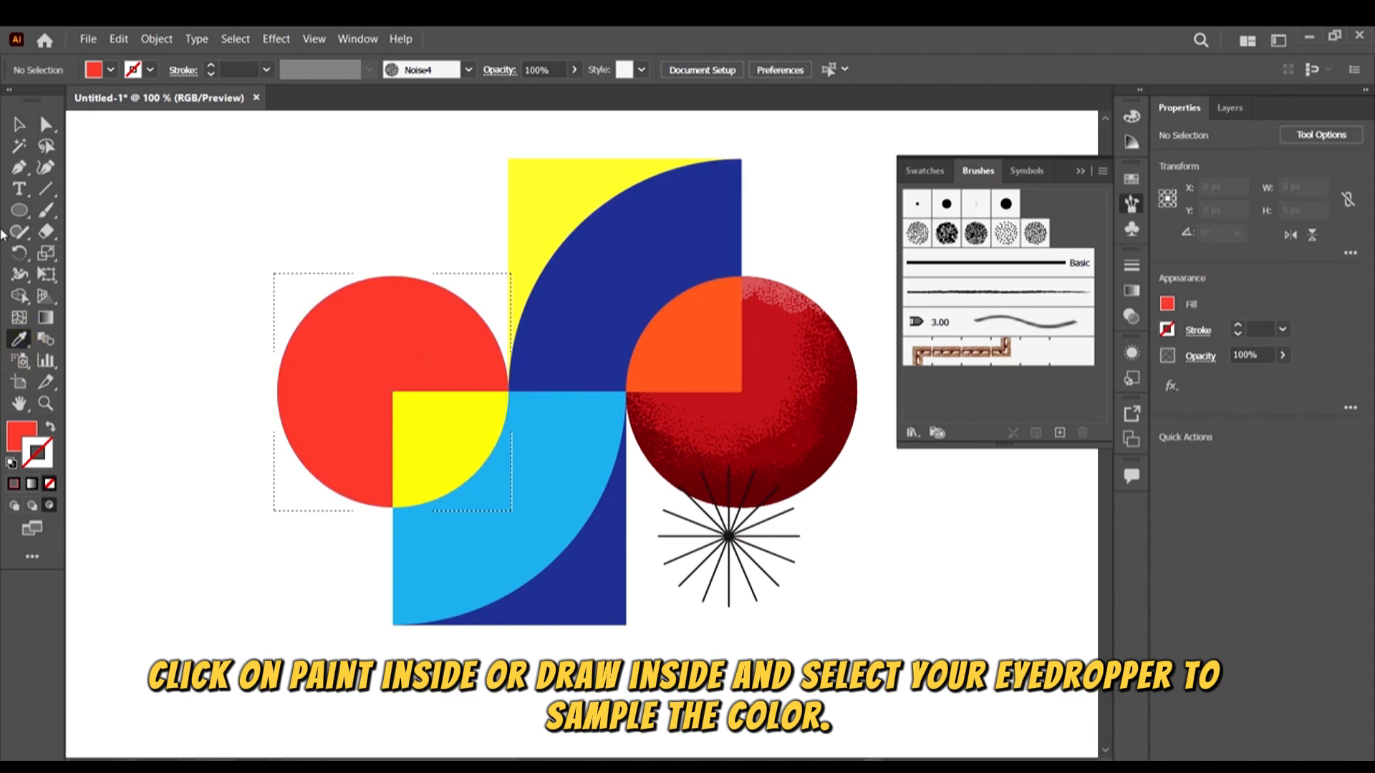
pyautogui.click(23, 434)
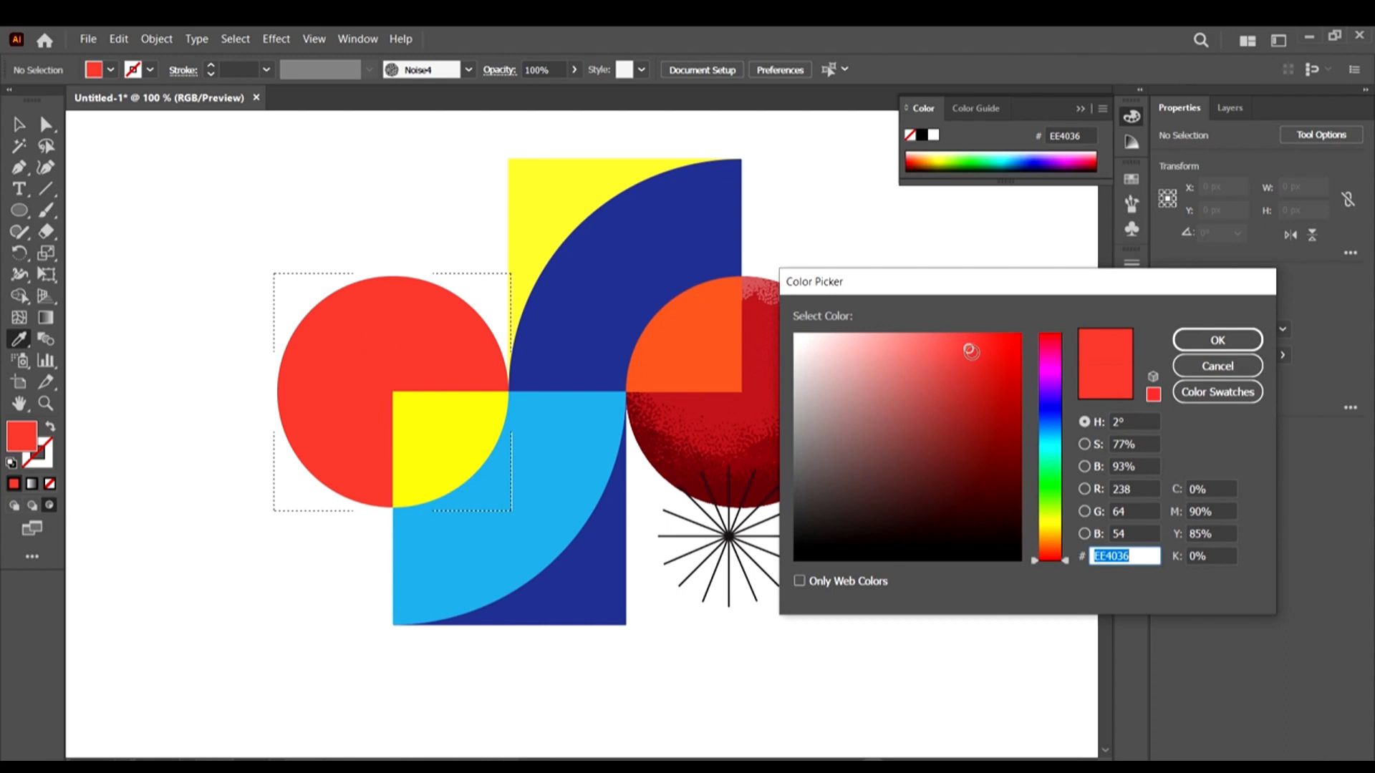
pyautogui.moveTo(971, 351); pyautogui.dragTo(961, 418)
pyautogui.click(1218, 340)
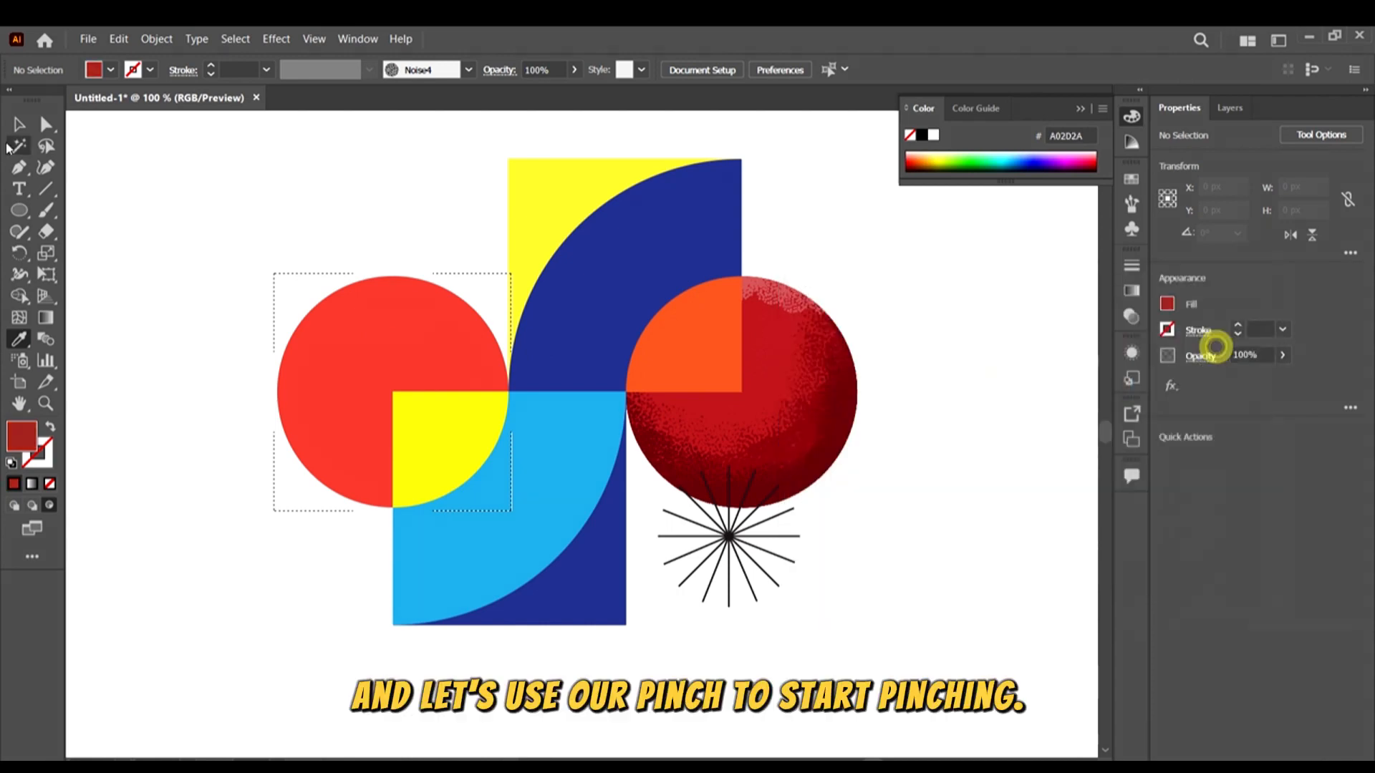
pyautogui.click(45, 210)
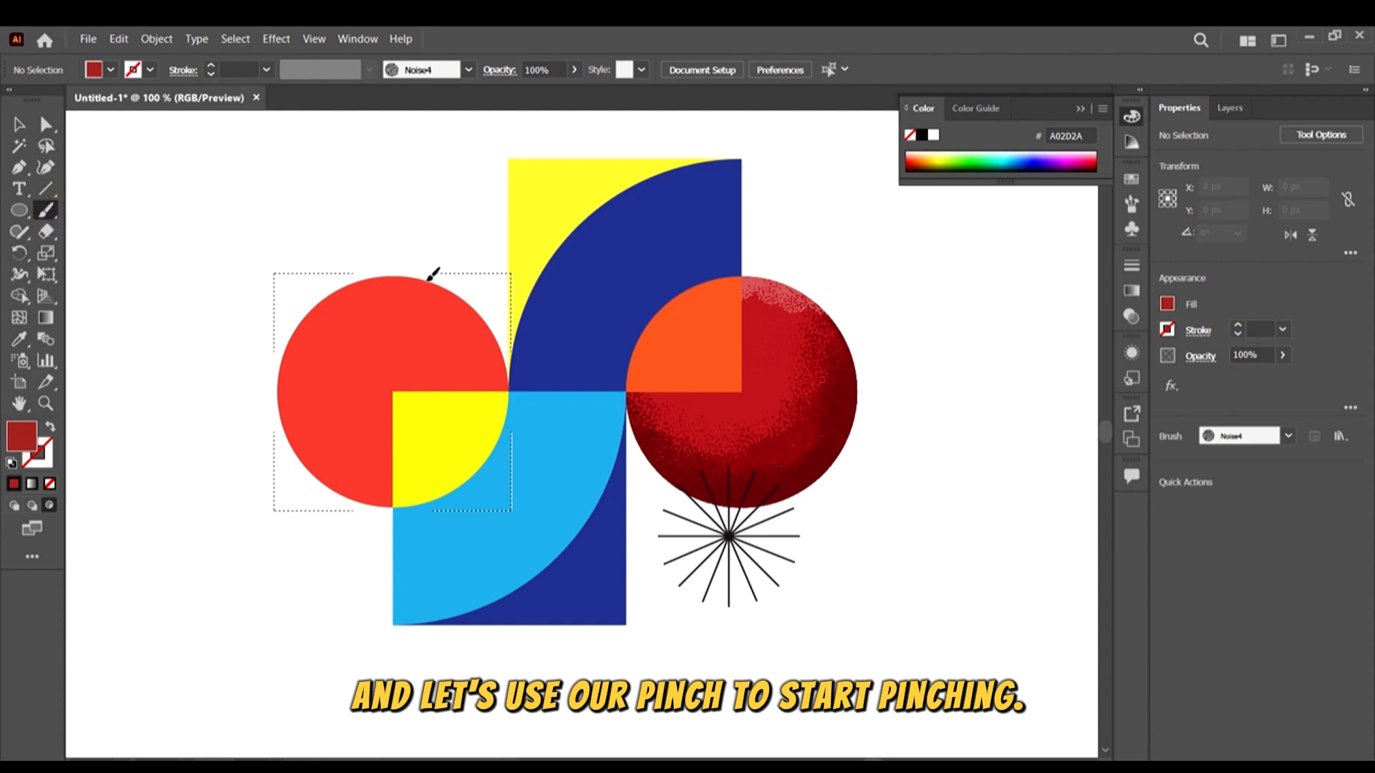
pyautogui.moveTo(428, 280); pyautogui.dragTo(246, 340)
pyautogui.moveTo(455, 300)
pyautogui.mouseDown()
pyautogui.moveTo(482, 274)
pyautogui.moveTo(262, 365)
pyautogui.moveTo(248, 438)
pyautogui.mouseUp()
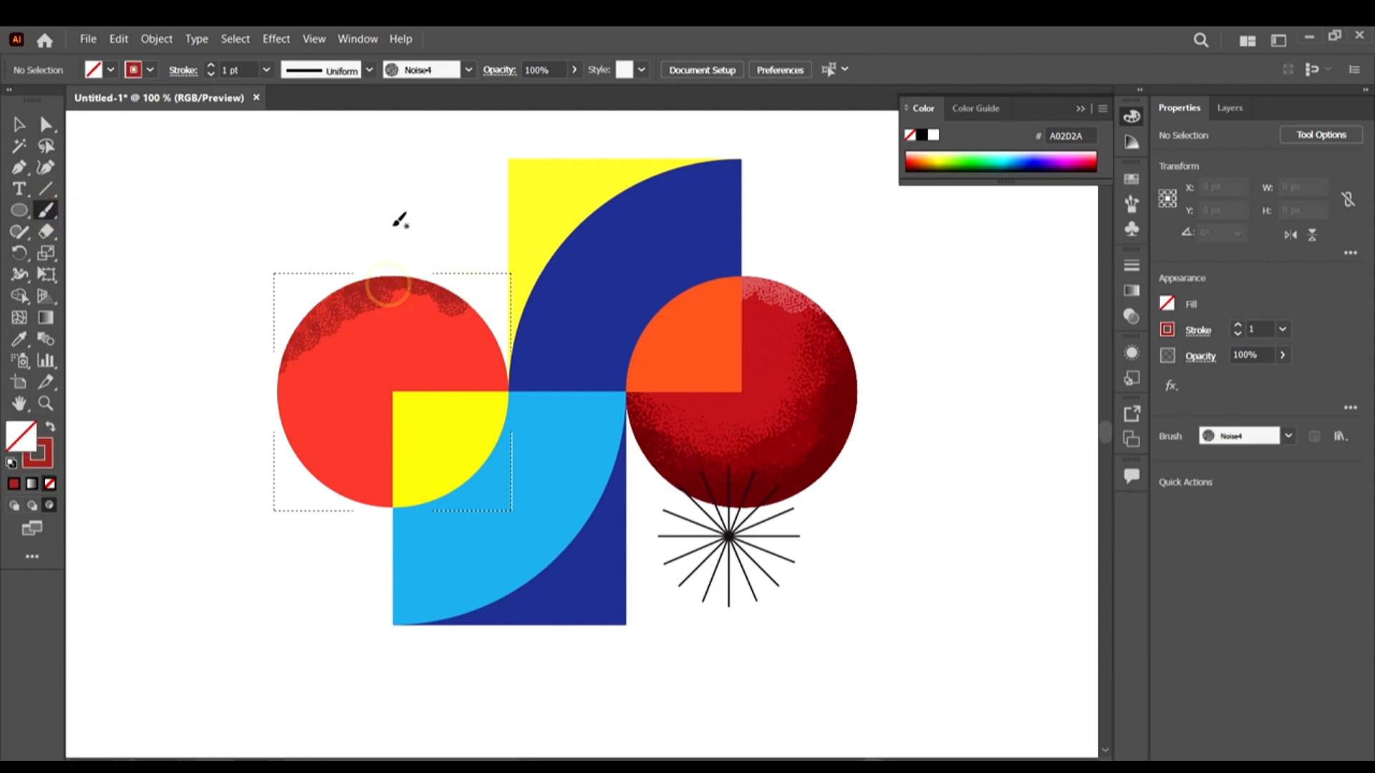
pyautogui.hotkey('ctrl', 'z')
pyautogui.hotkey('ctrl', 'z')
pyautogui.hotkey('ctrl', 'z')
pyautogui.hotkey('ctrl', 'z')
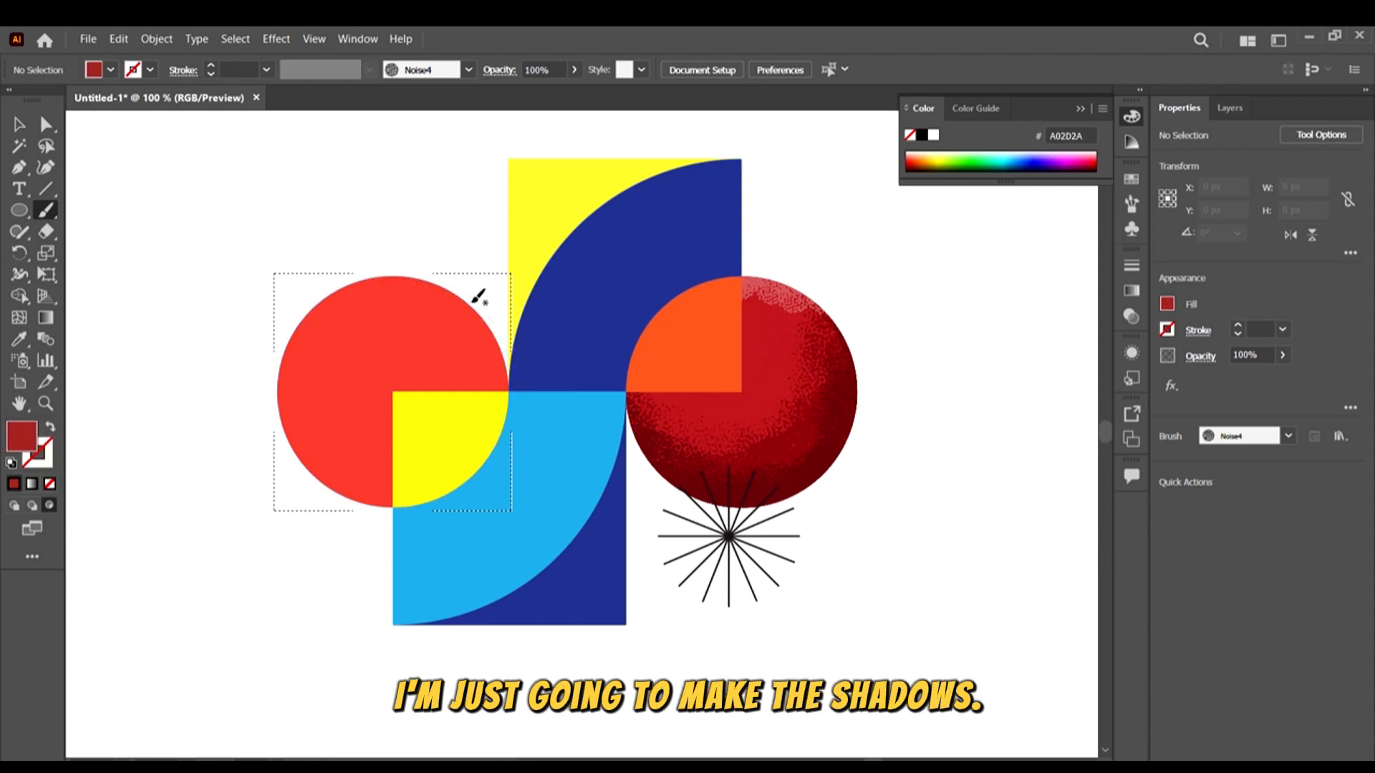
# Paint dark red Noise4 shadows along the left circle's right edge and its bottom edge beside the yellow quarter
pyautogui.moveTo(476, 308); pyautogui.dragTo(461, 542)
pyautogui.moveTo(497, 344); pyautogui.dragTo(462, 481)
pyautogui.moveTo(510, 406); pyautogui.dragTo(379, 535)
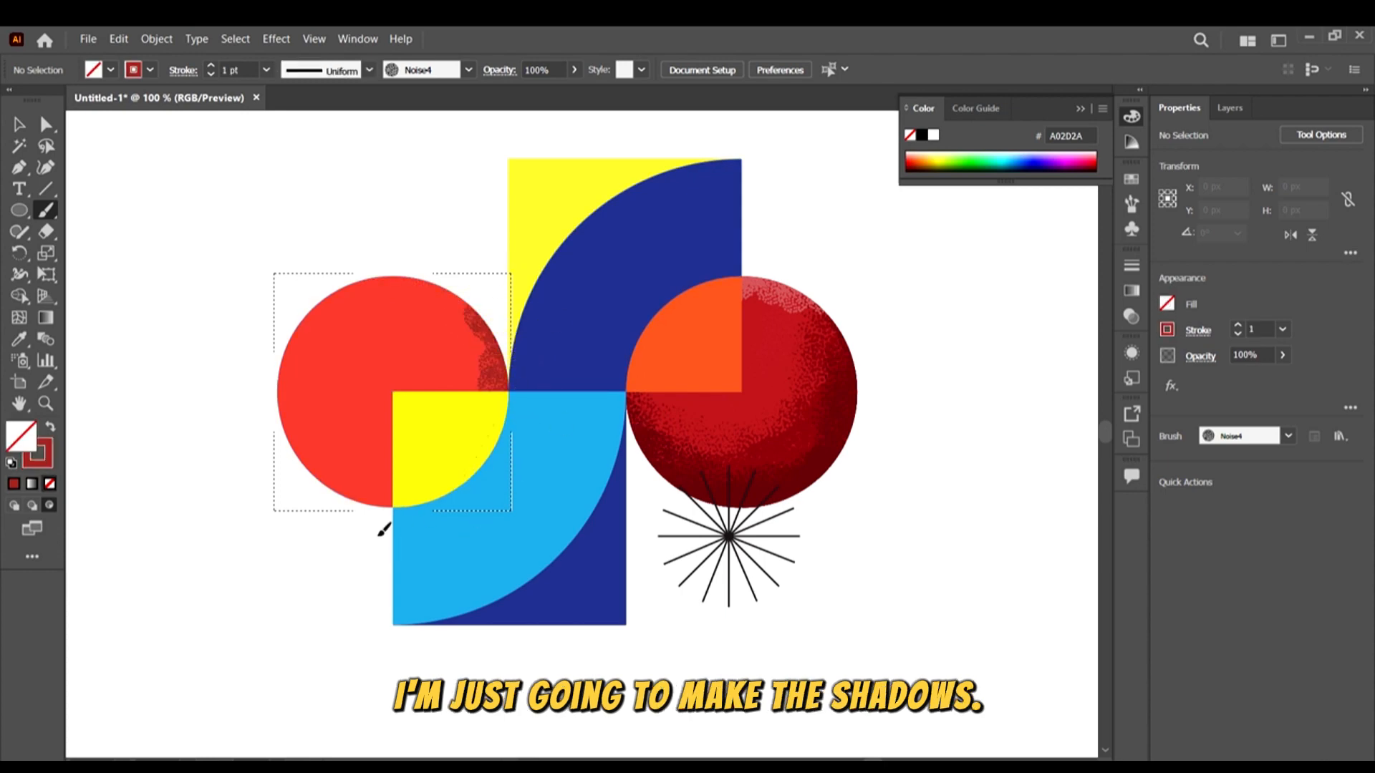
pyautogui.moveTo(456, 493); pyautogui.dragTo(315, 479)
pyautogui.moveTo(504, 435); pyautogui.dragTo(322, 494)
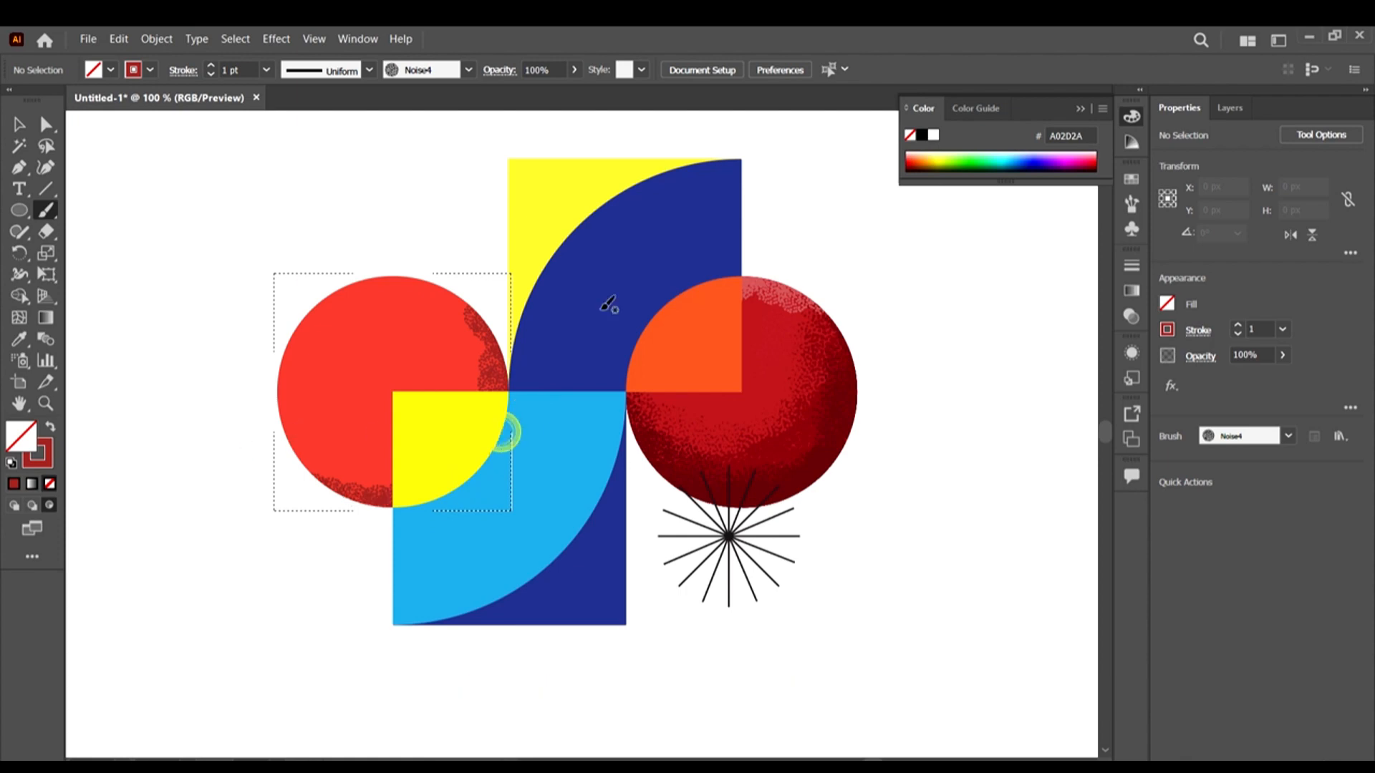
pyautogui.moveTo(527, 352)
pyautogui.mouseDown()
pyautogui.moveTo(459, 484)
pyautogui.moveTo(380, 472)
pyautogui.moveTo(472, 475)
pyautogui.moveTo(451, 494)
pyautogui.mouseUp()
pyautogui.moveTo(466, 365)
pyautogui.mouseDown()
pyautogui.moveTo(439, 429)
pyautogui.moveTo(322, 469)
pyautogui.moveTo(517, 387)
pyautogui.moveTo(358, 166)
pyautogui.moveTo(308, 140)
pyautogui.mouseUp()
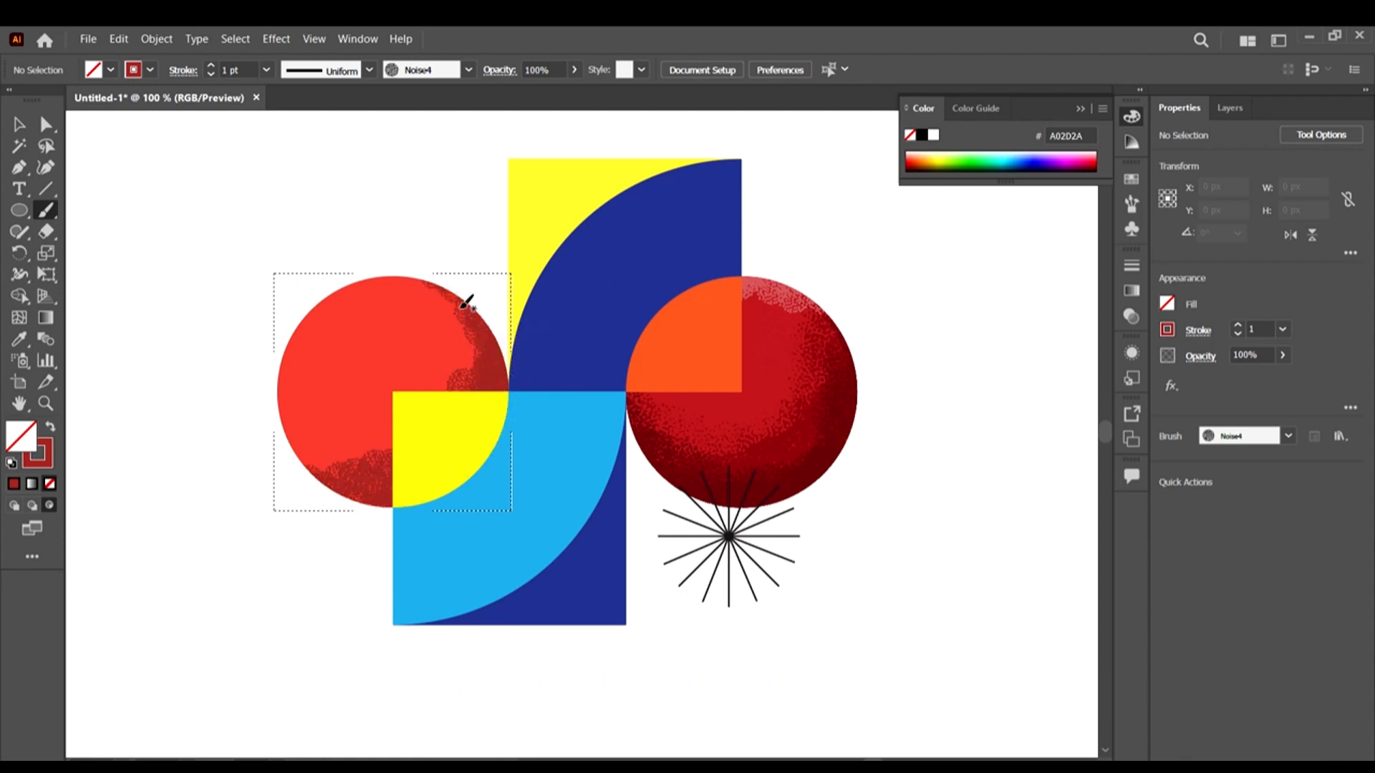
# Widen the left circle's Noise4 shadows inward from the right edge and across its lower left up to the yellow quarter's top
pyautogui.moveTo(452, 286); pyautogui.dragTo(451, 466)
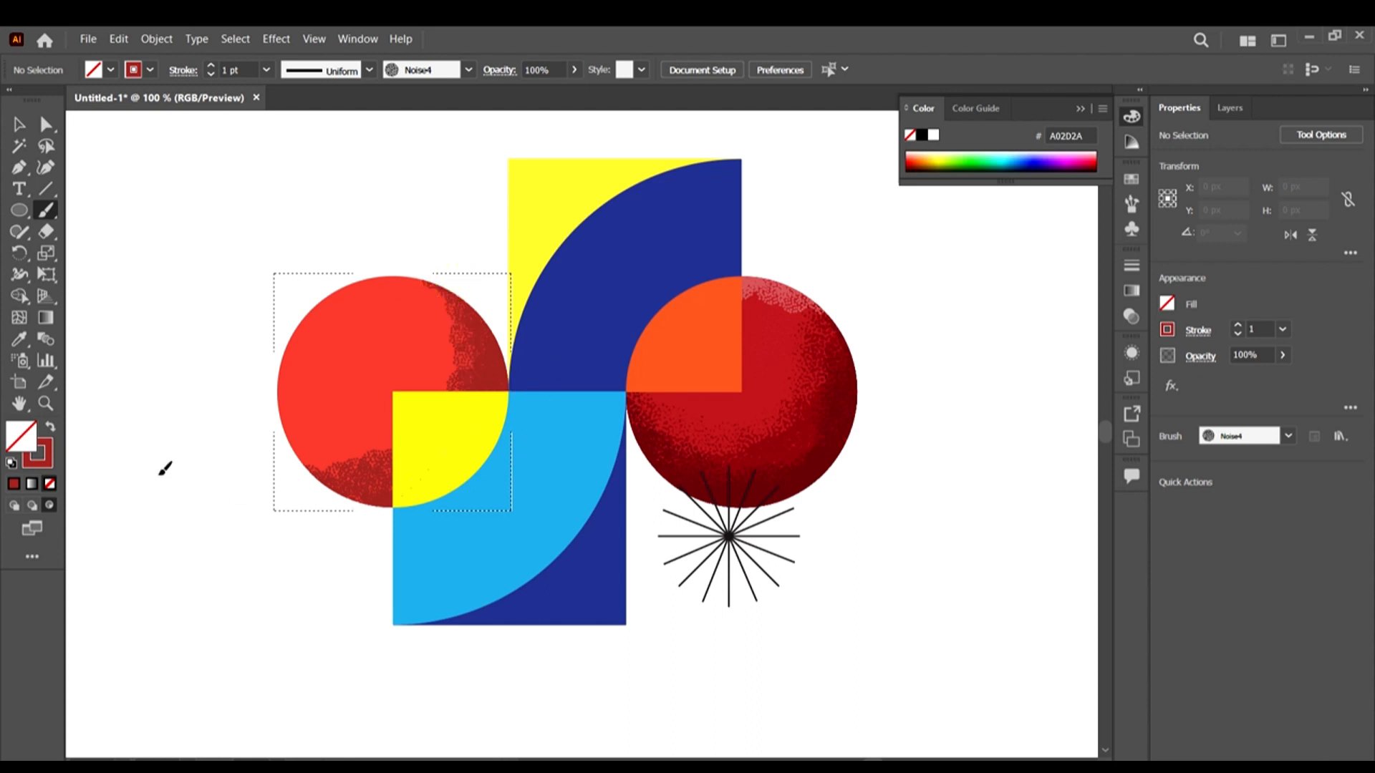
pyautogui.moveTo(307, 455); pyautogui.dragTo(386, 505)
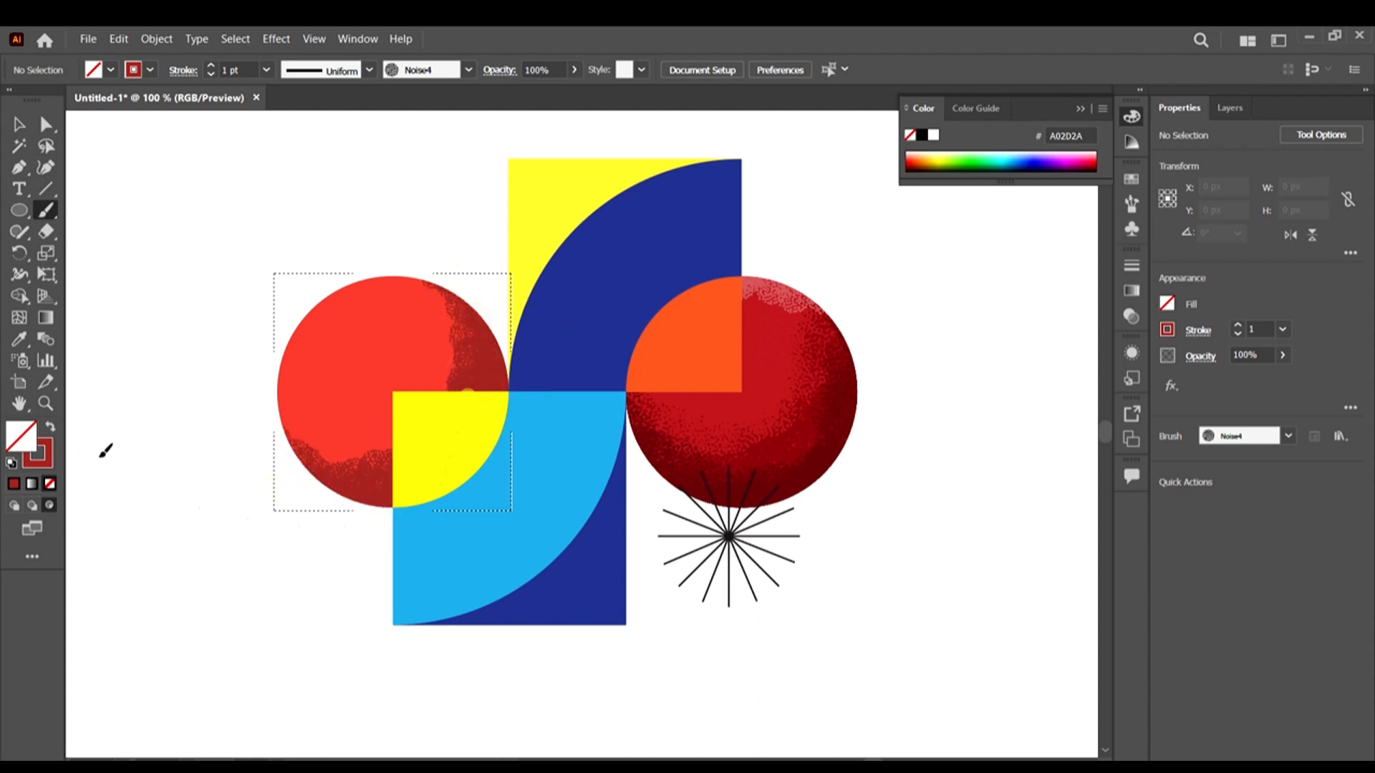
pyautogui.moveTo(452, 320); pyautogui.dragTo(440, 401)
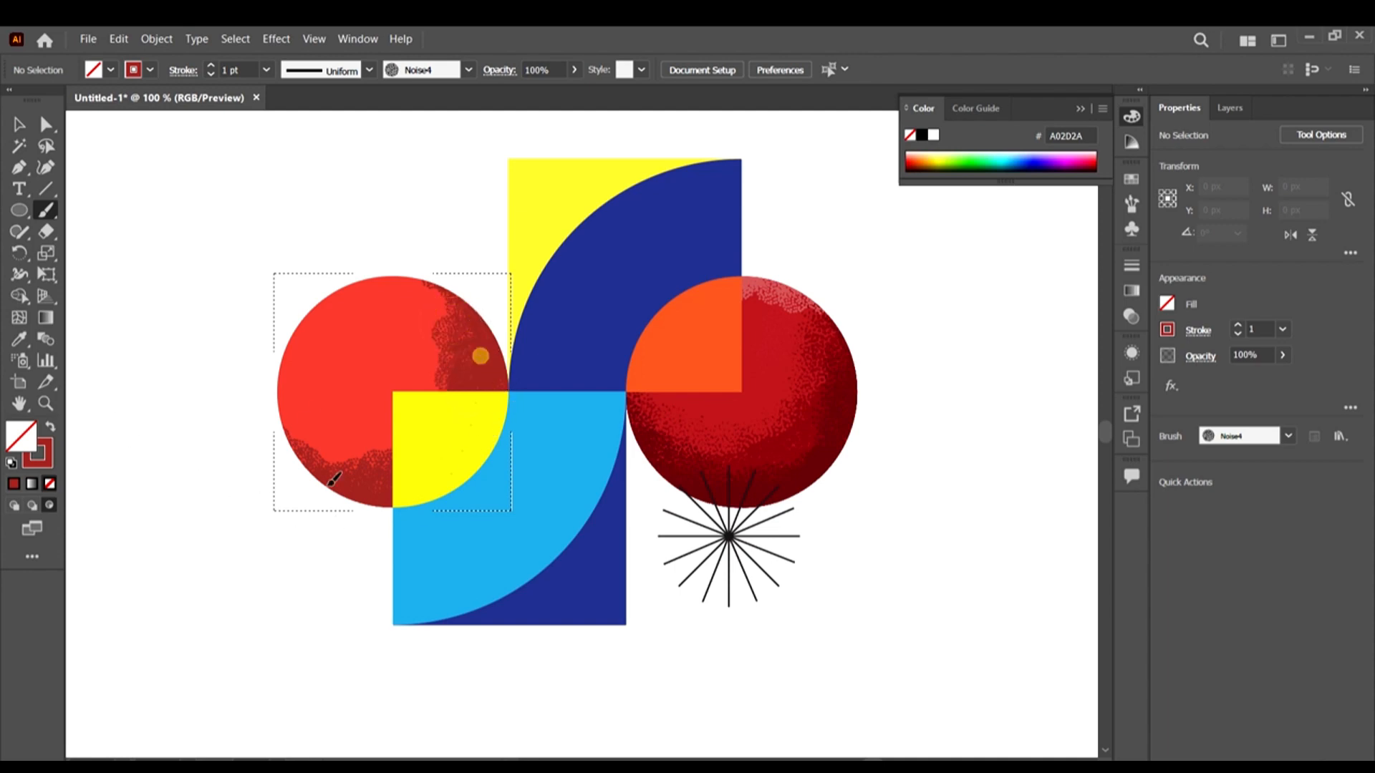
pyautogui.moveTo(264, 460)
pyautogui.mouseDown()
pyautogui.moveTo(436, 390)
pyautogui.moveTo(280, 408)
pyautogui.mouseUp()
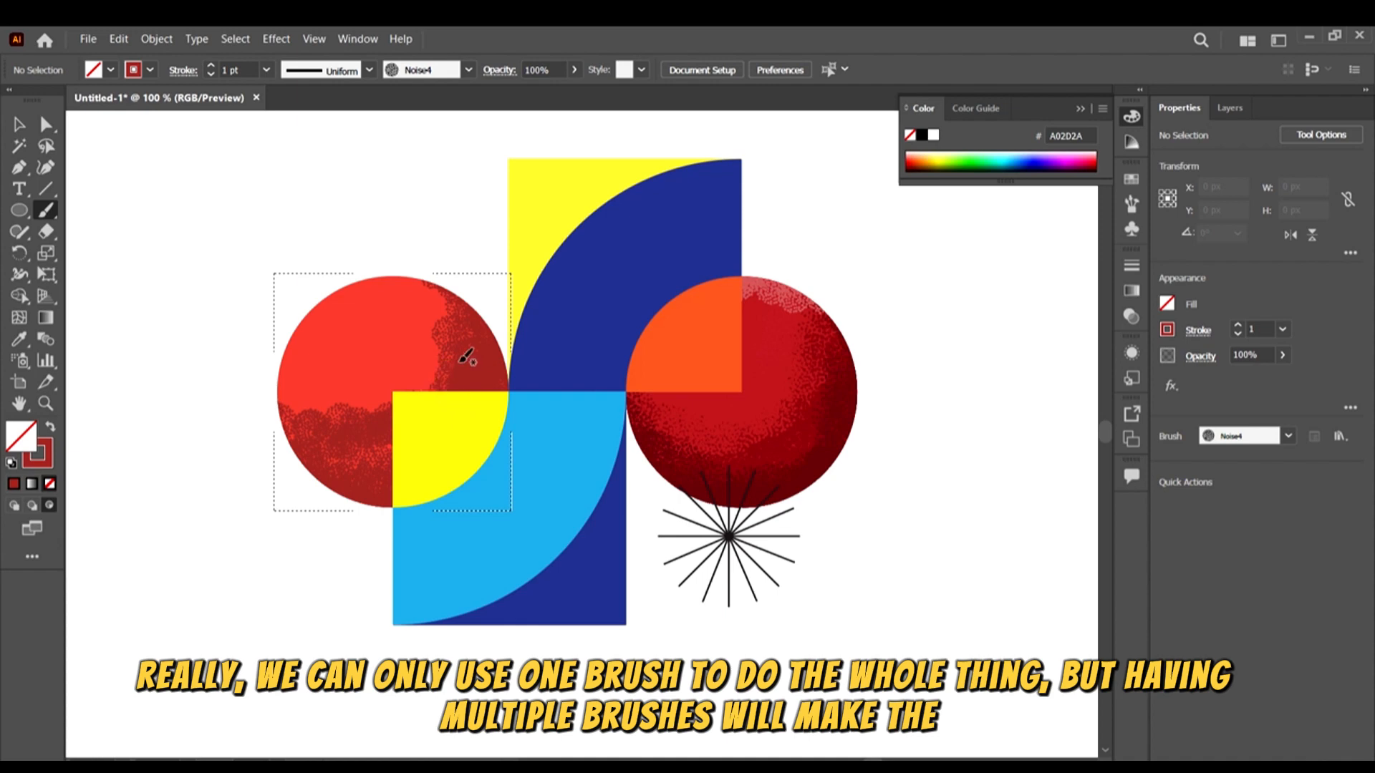
# Switch to the Noise1 brush for the left circle's denser shading
pyautogui.scroll(-1, 513, 405)
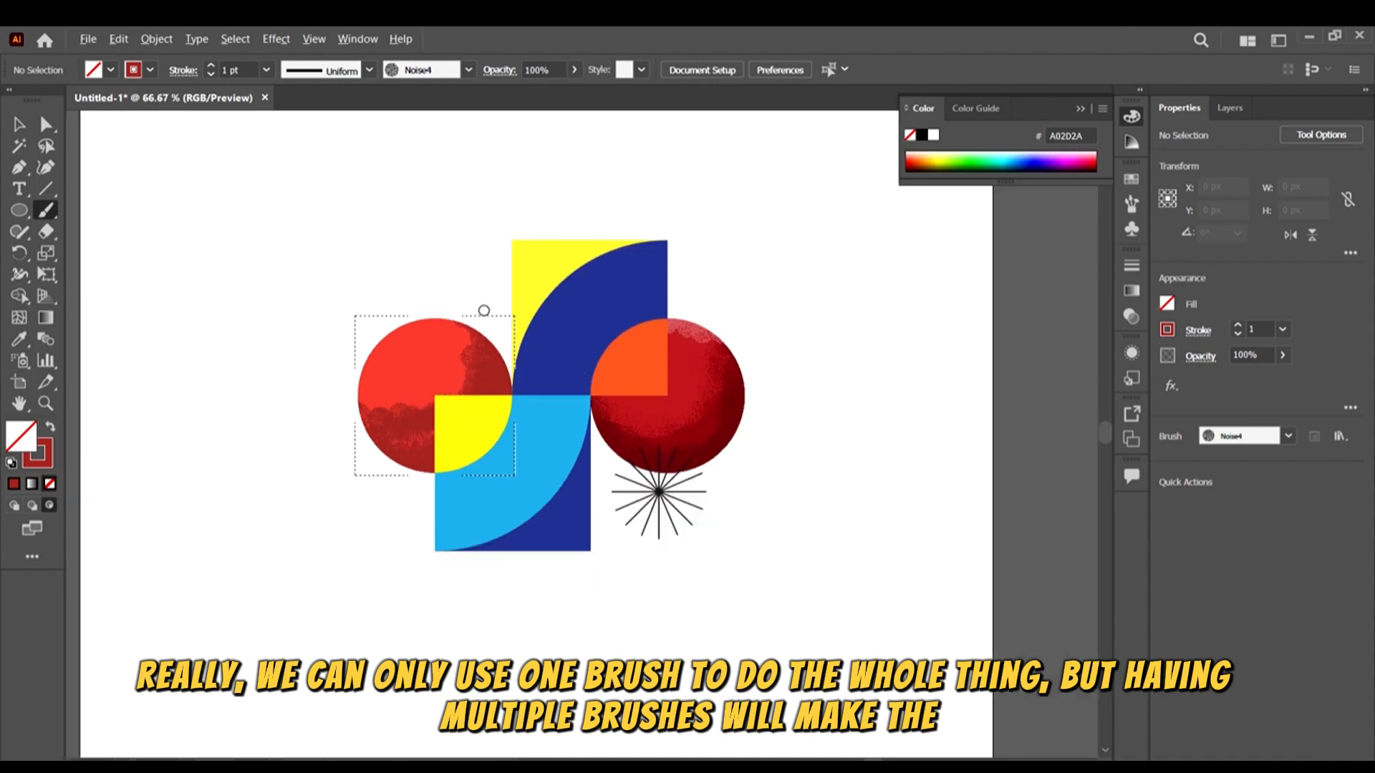
pyautogui.scroll(1, 575, 354)
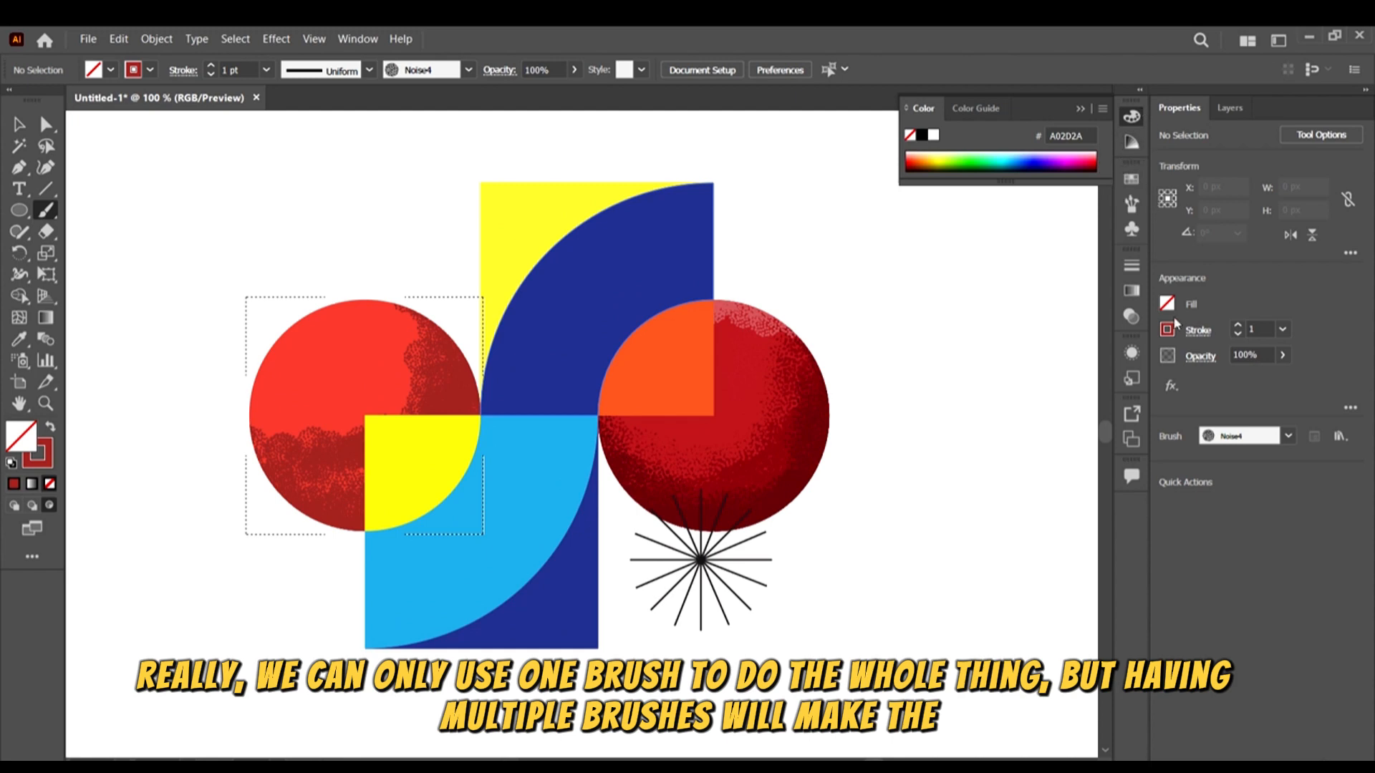
pyautogui.click(1132, 204)
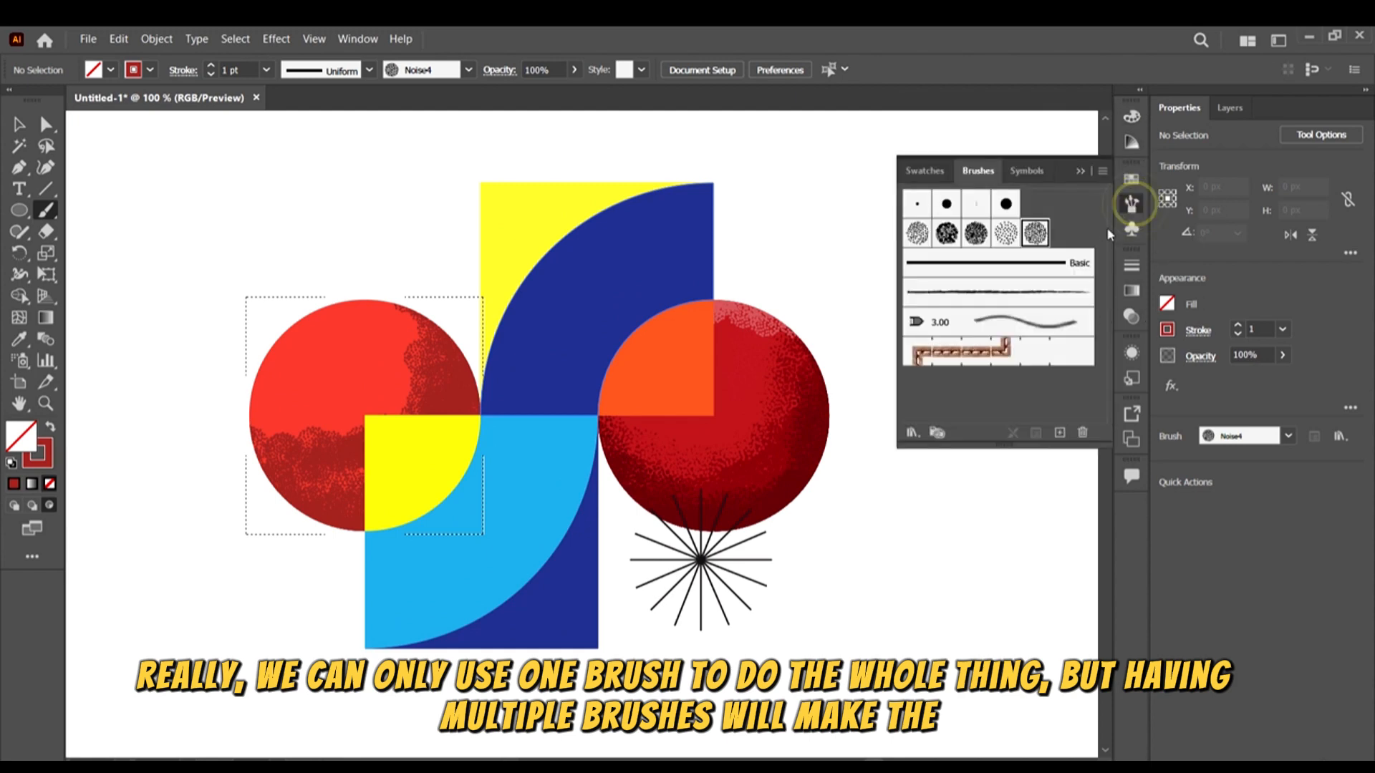
pyautogui.click(977, 234)
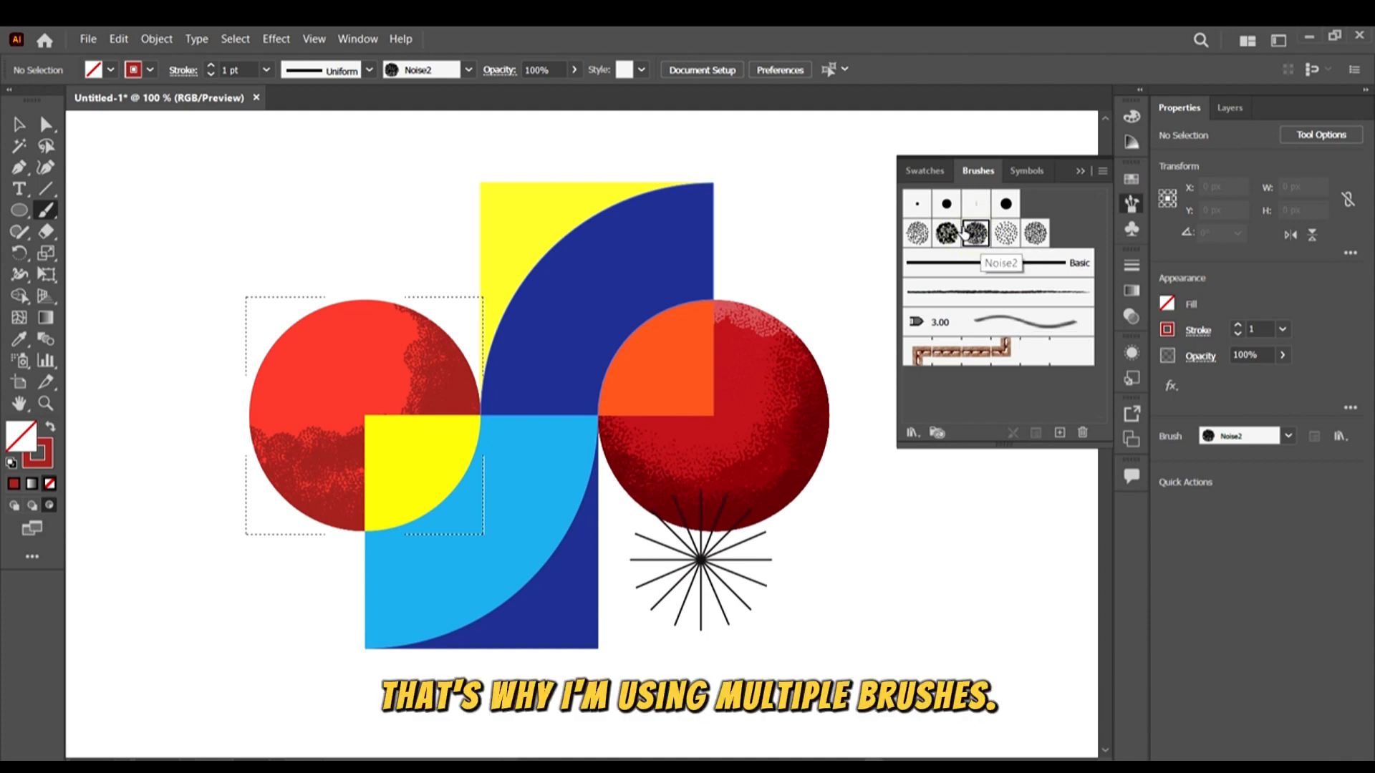
pyautogui.click(947, 233)
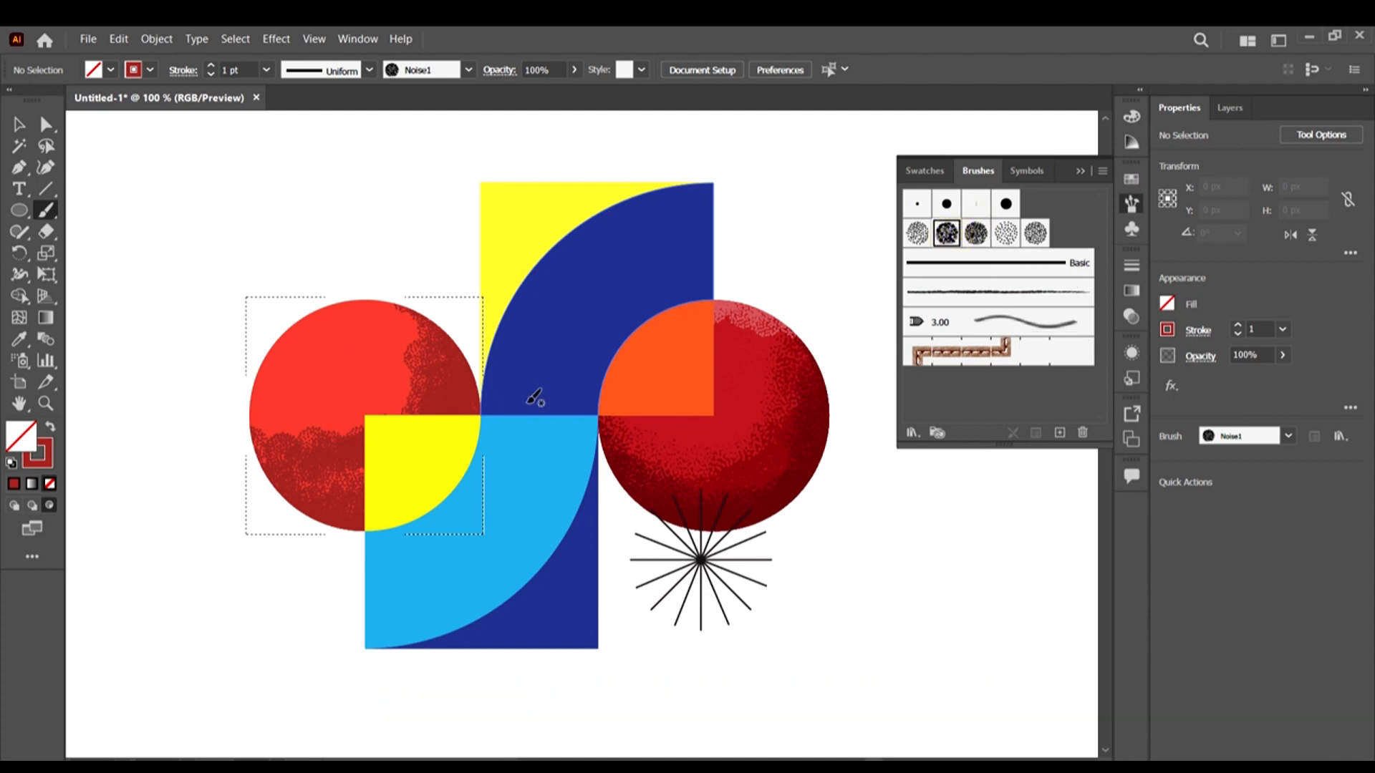
# Darken the brush's stroke colour to 7F2020
pyautogui.click(40, 461)
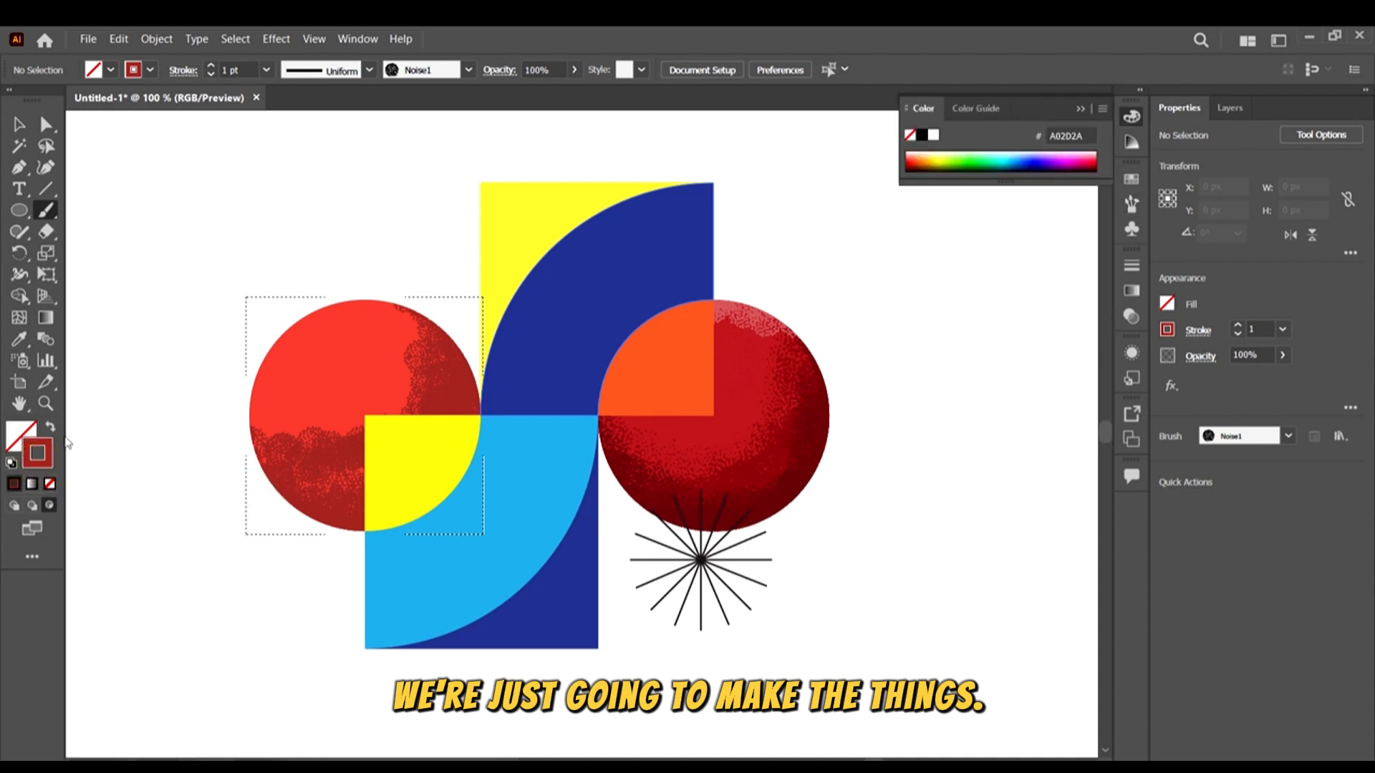
pyautogui.doubleClick(36, 453)
pyautogui.click(965, 433)
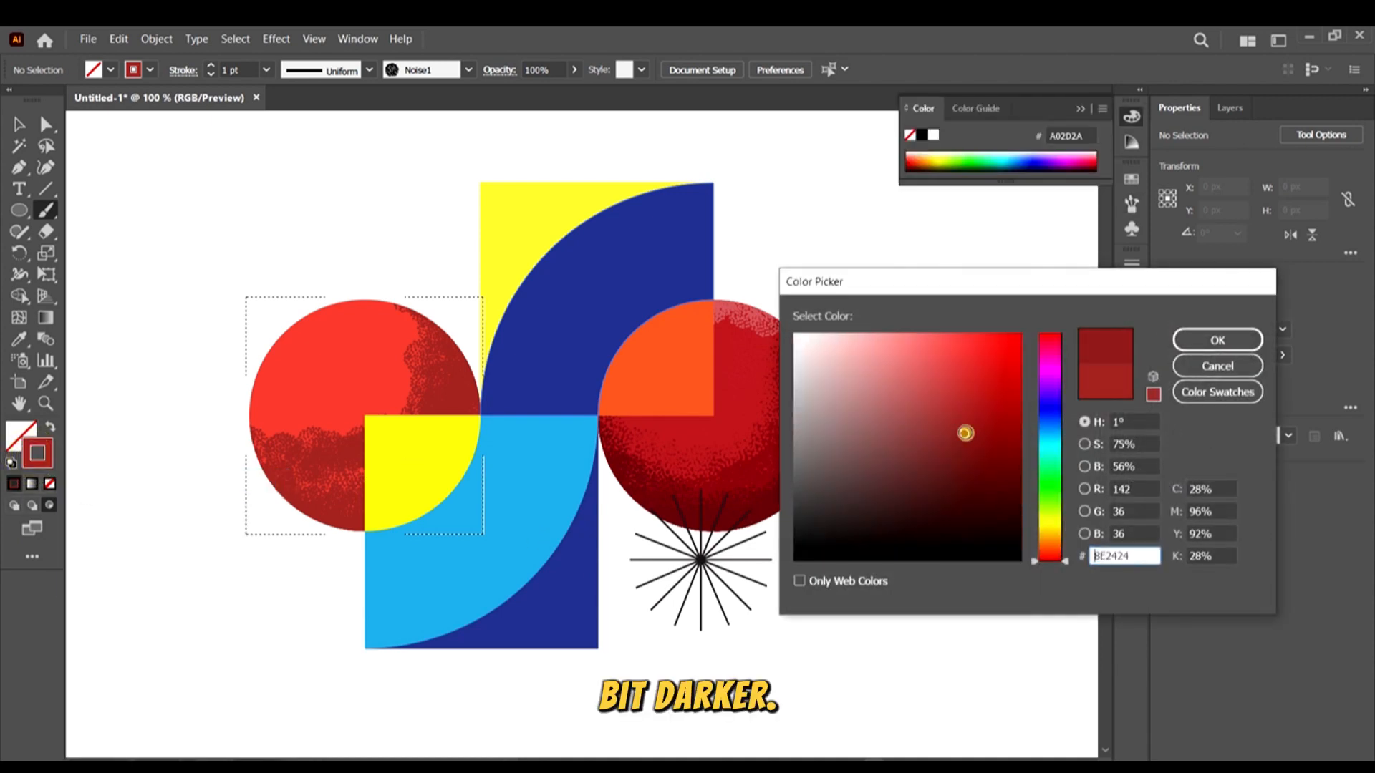
pyautogui.moveTo(966, 434); pyautogui.dragTo(964, 447)
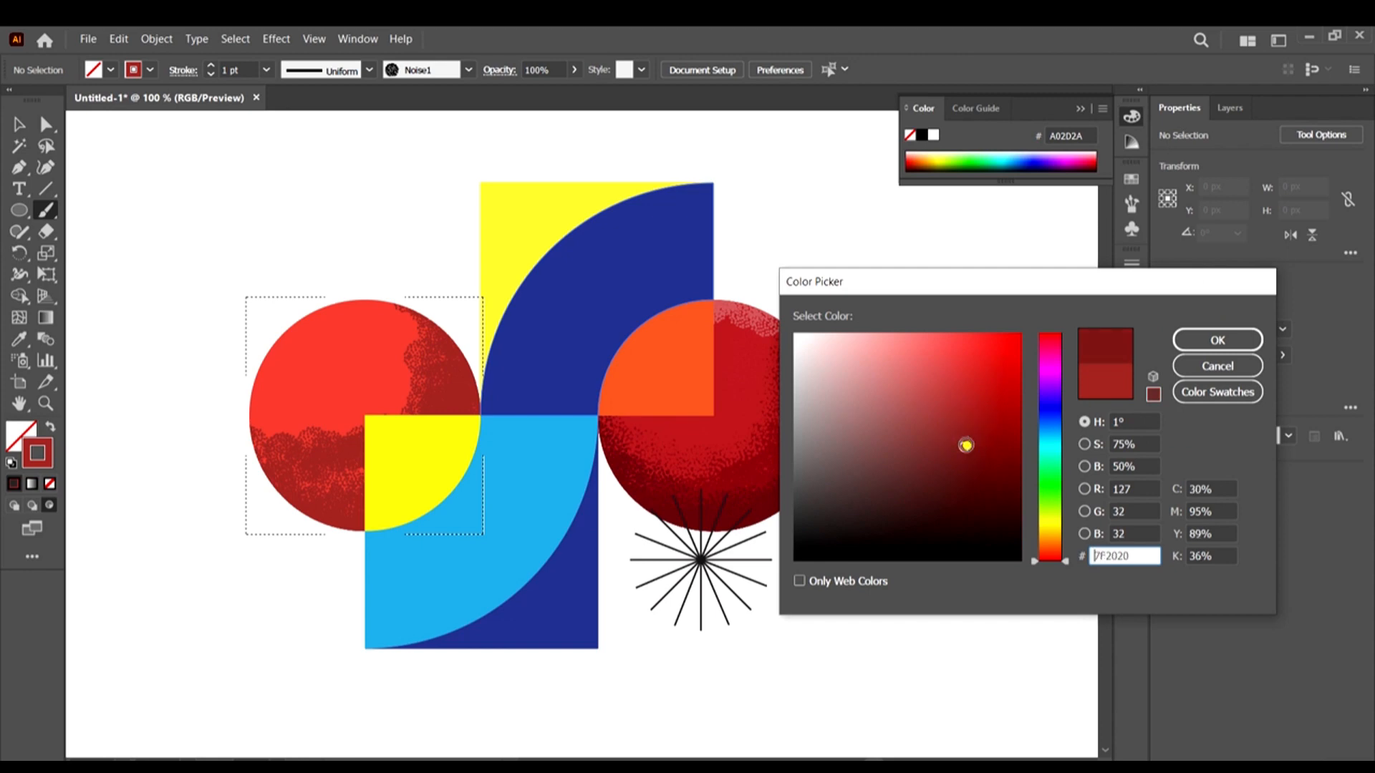
pyautogui.click(1194, 351)
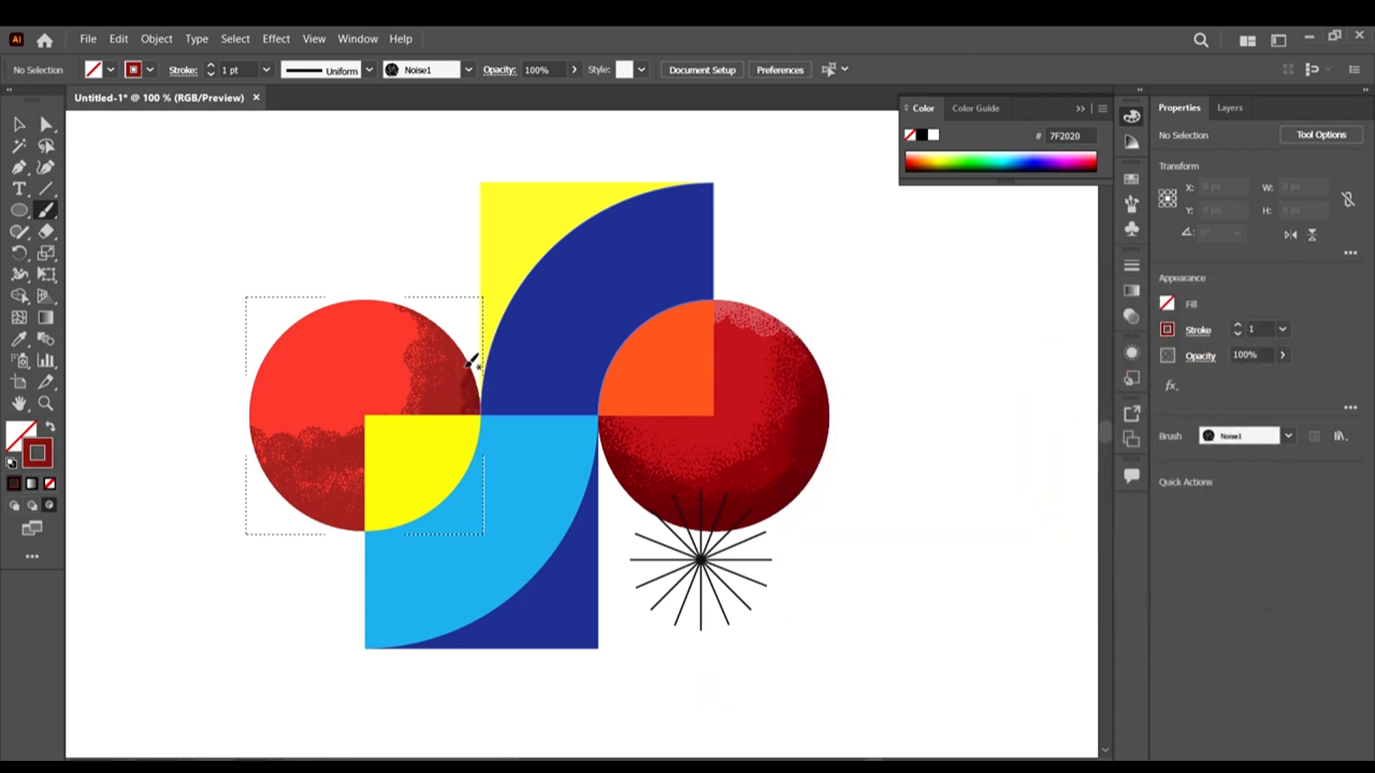
# Paint darker Noise1 shadows along the left circle's right and bottom edges, undoing the heavy passes and touching up with lighter dabs
pyautogui.moveTo(466, 366); pyautogui.dragTo(424, 267)
pyautogui.moveTo(480, 449)
pyautogui.mouseDown()
pyautogui.moveTo(440, 512)
pyautogui.moveTo(380, 554)
pyautogui.moveTo(360, 541)
pyautogui.moveTo(424, 510)
pyautogui.moveTo(394, 508)
pyautogui.moveTo(442, 512)
pyautogui.mouseUp()
pyautogui.moveTo(449, 507)
pyautogui.mouseDown()
pyautogui.moveTo(194, 490)
pyautogui.moveTo(251, 472)
pyautogui.moveTo(459, 541)
pyautogui.mouseUp()
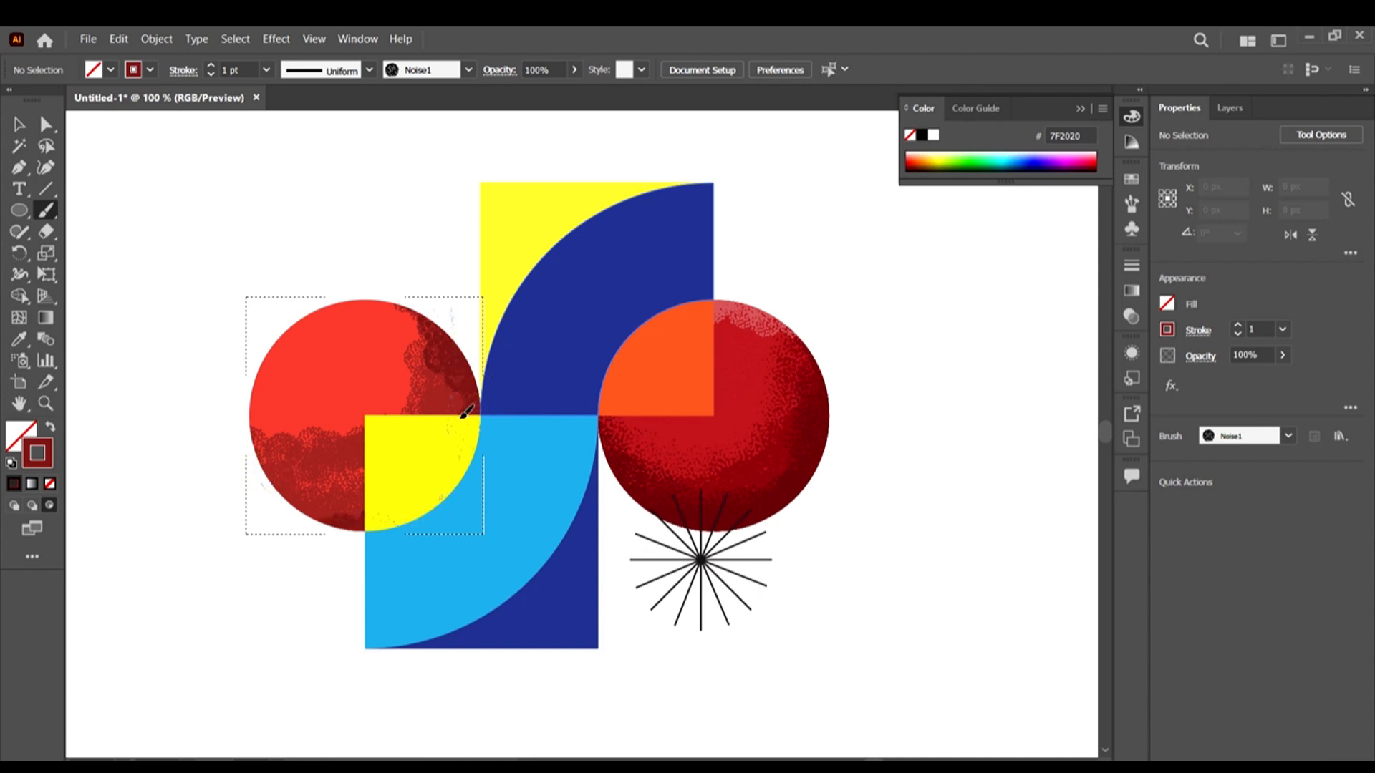
pyautogui.scroll(-2, 551, 408)
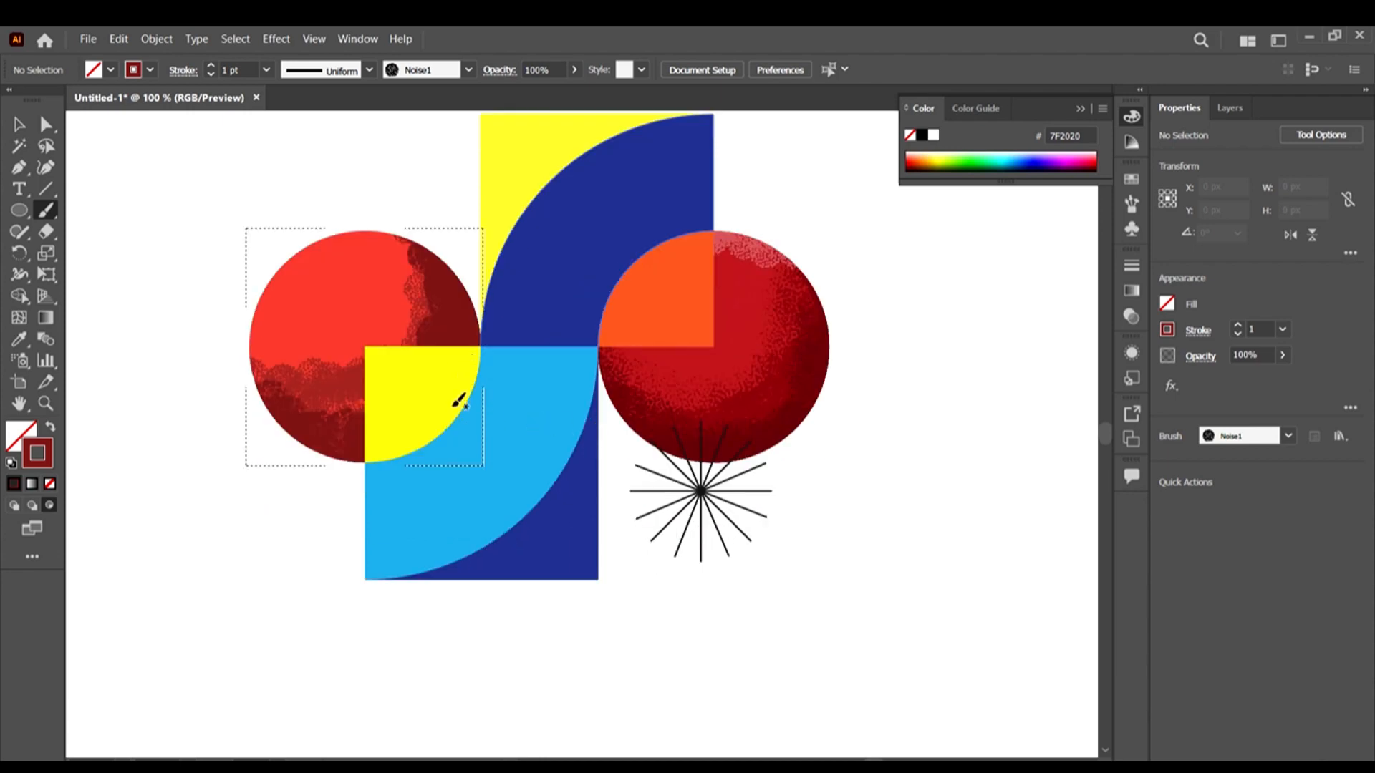
pyautogui.hotkey('ctrl', 'z')
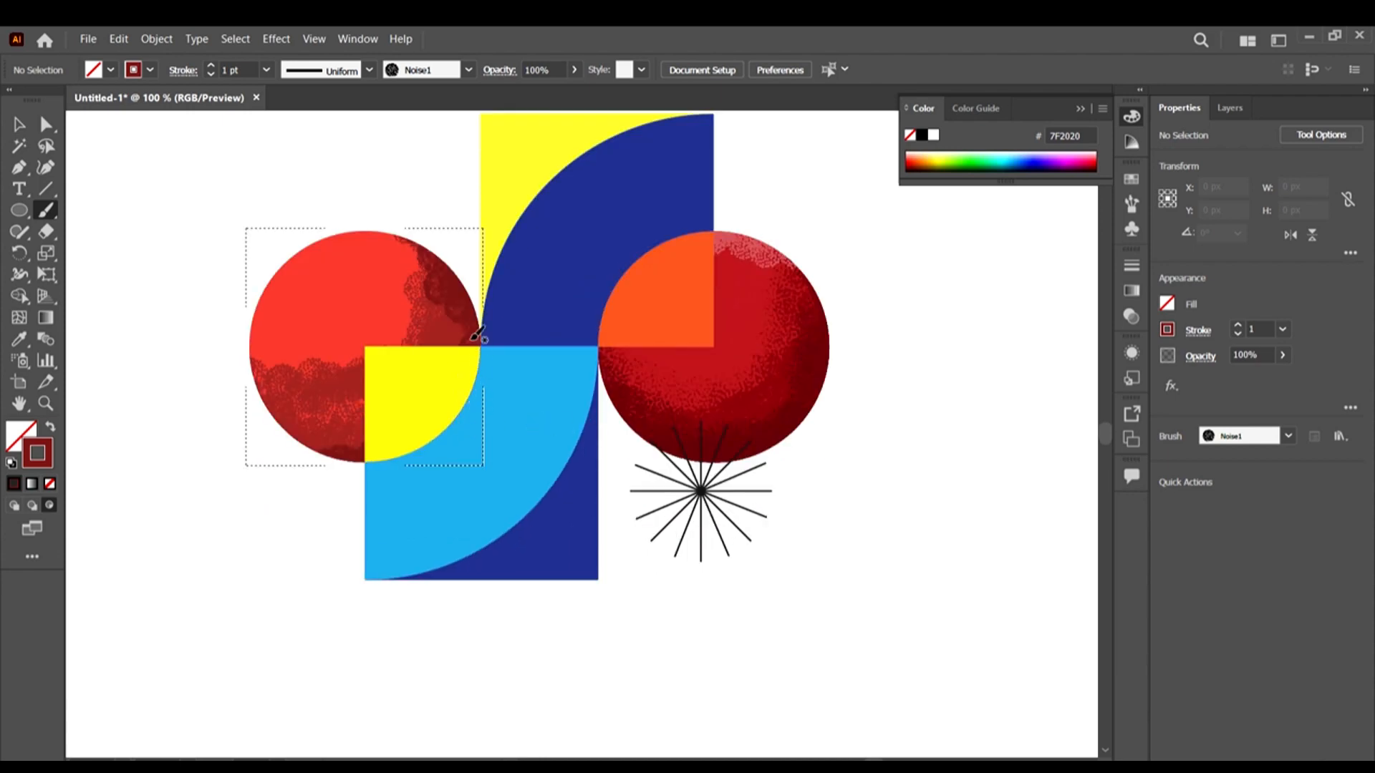
pyautogui.click(456, 334)
pyautogui.click(370, 456)
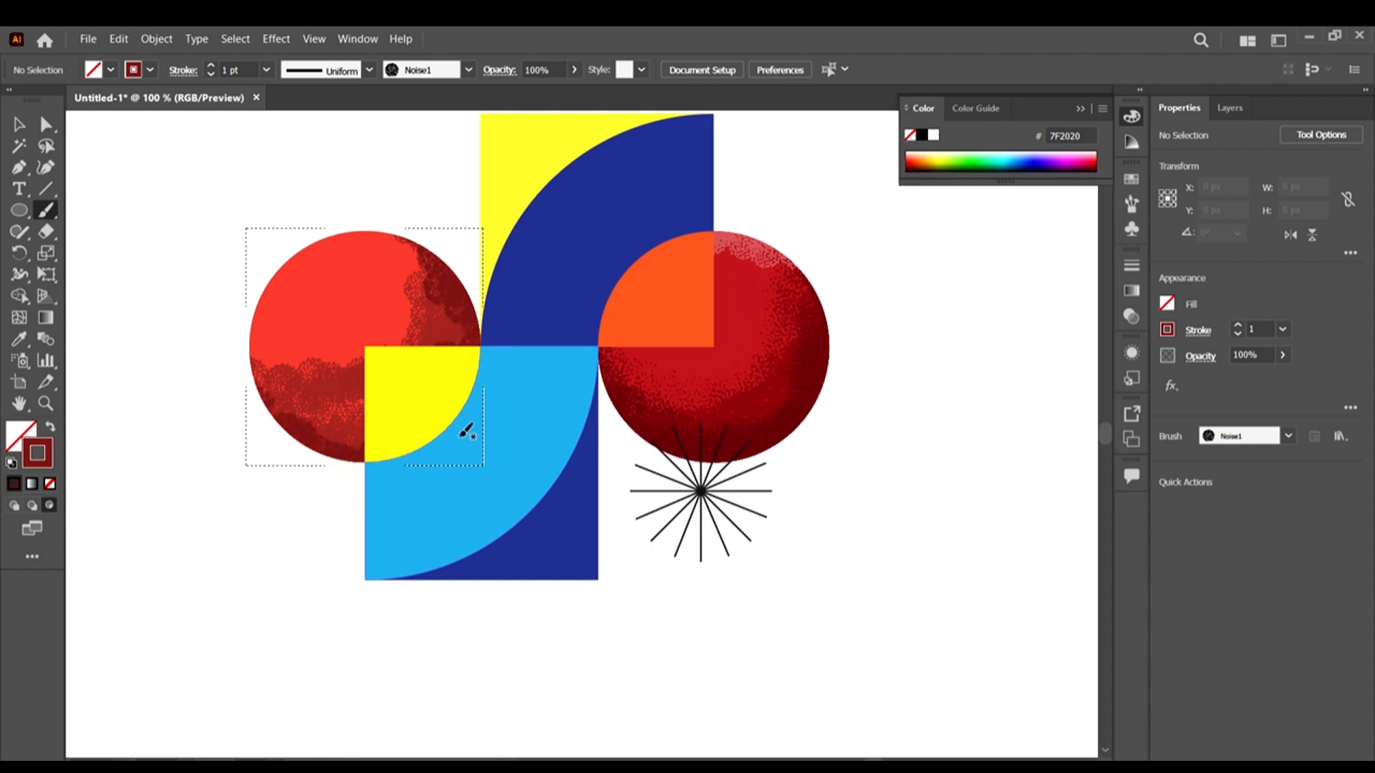
pyautogui.scroll(-2, 467, 375)
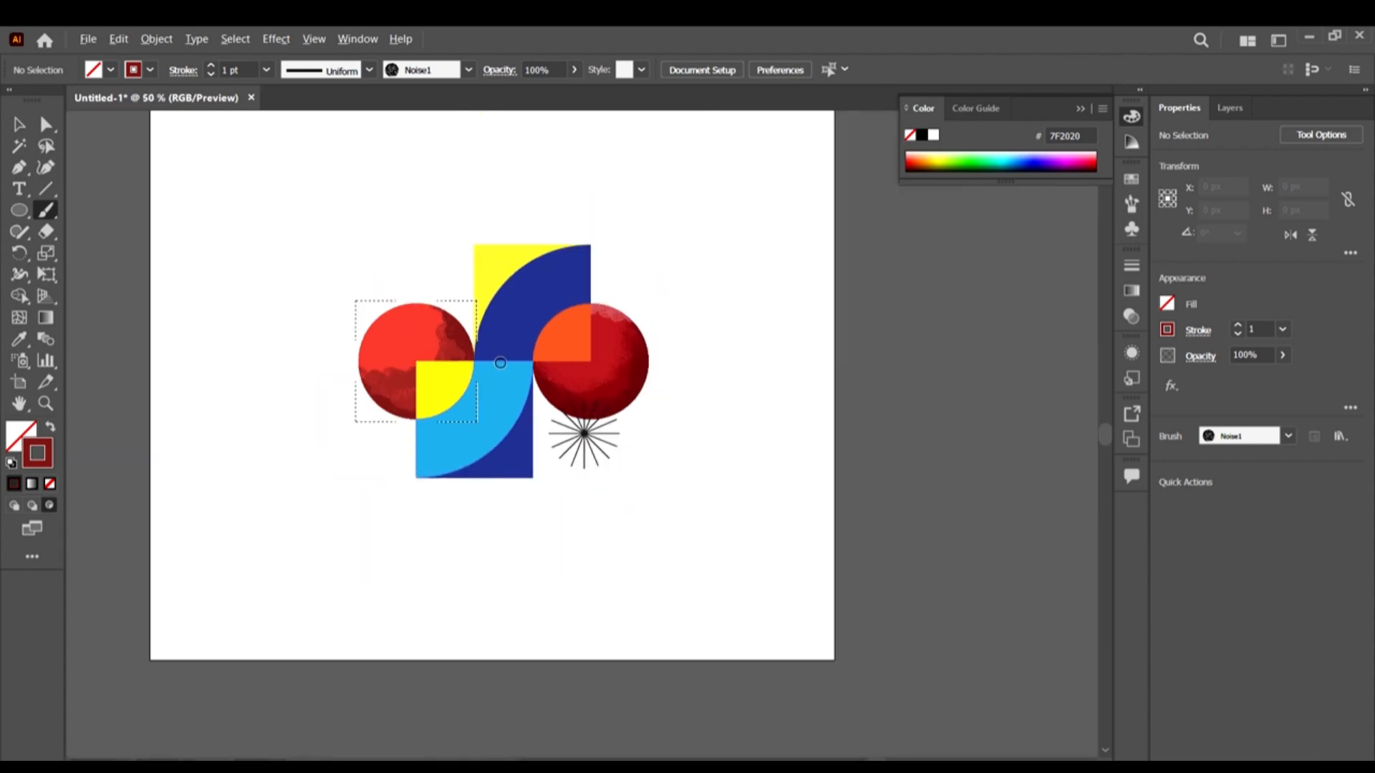
# Paint another dark Noise1 pass along the left circle's lower-left edge
pyautogui.scroll(1, 500, 363)
pyautogui.scroll(1, 396, 321)
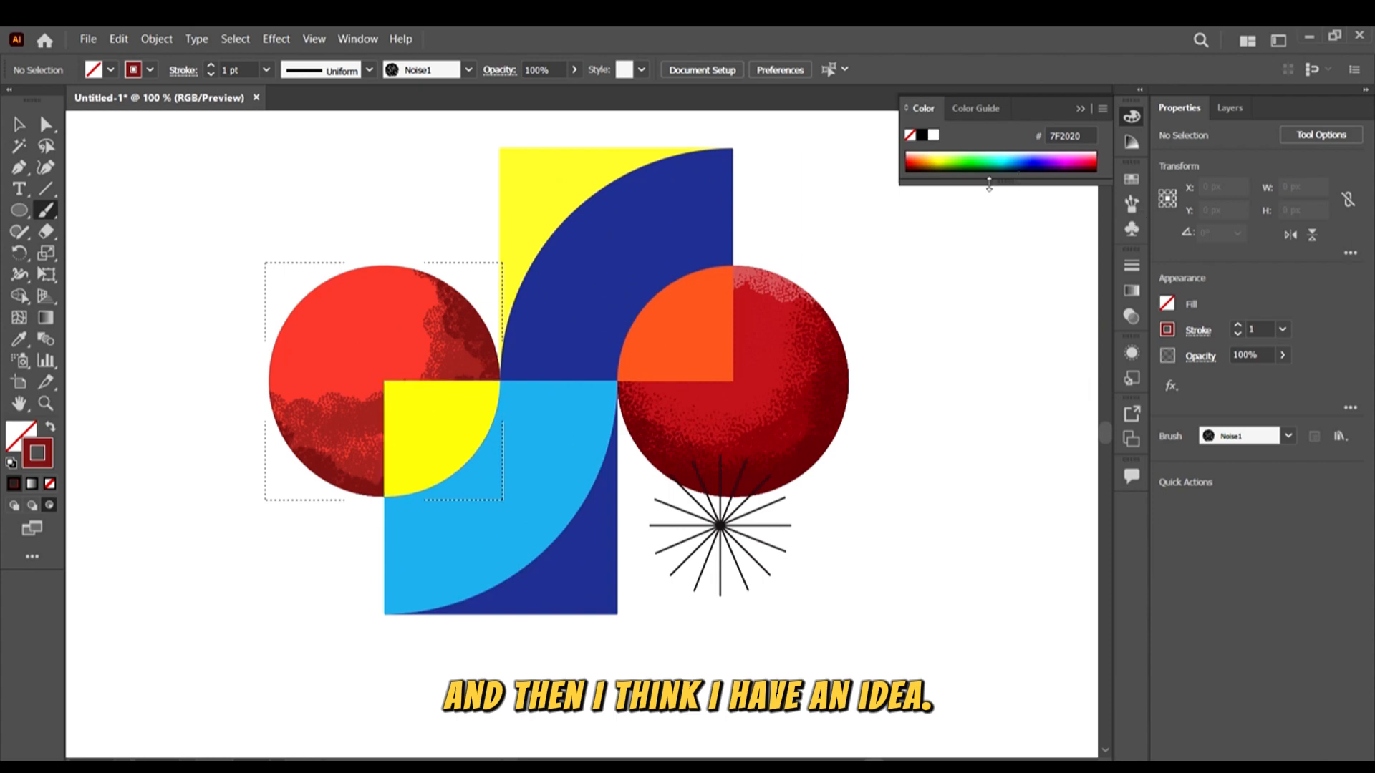
pyautogui.scroll(-1, 455, 299)
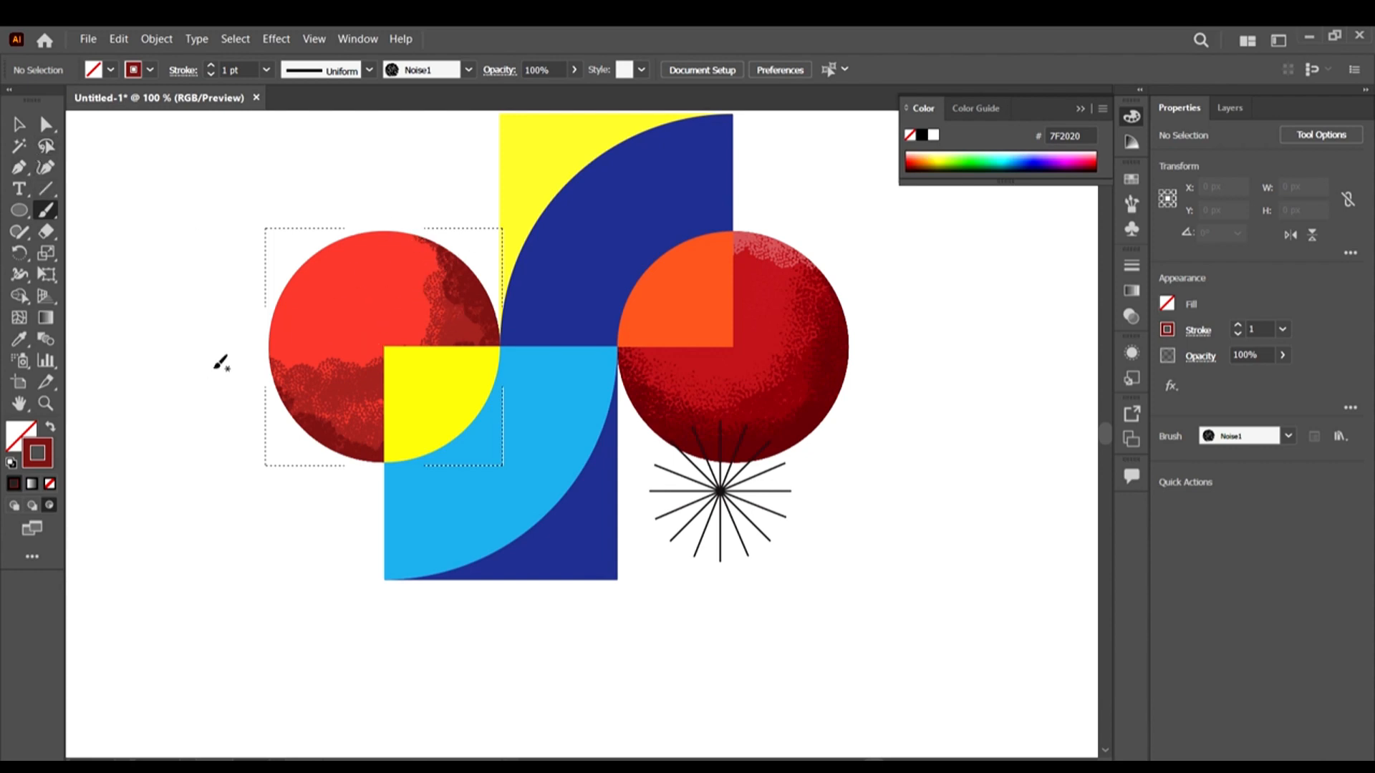
pyautogui.moveTo(290, 401); pyautogui.dragTo(460, 476)
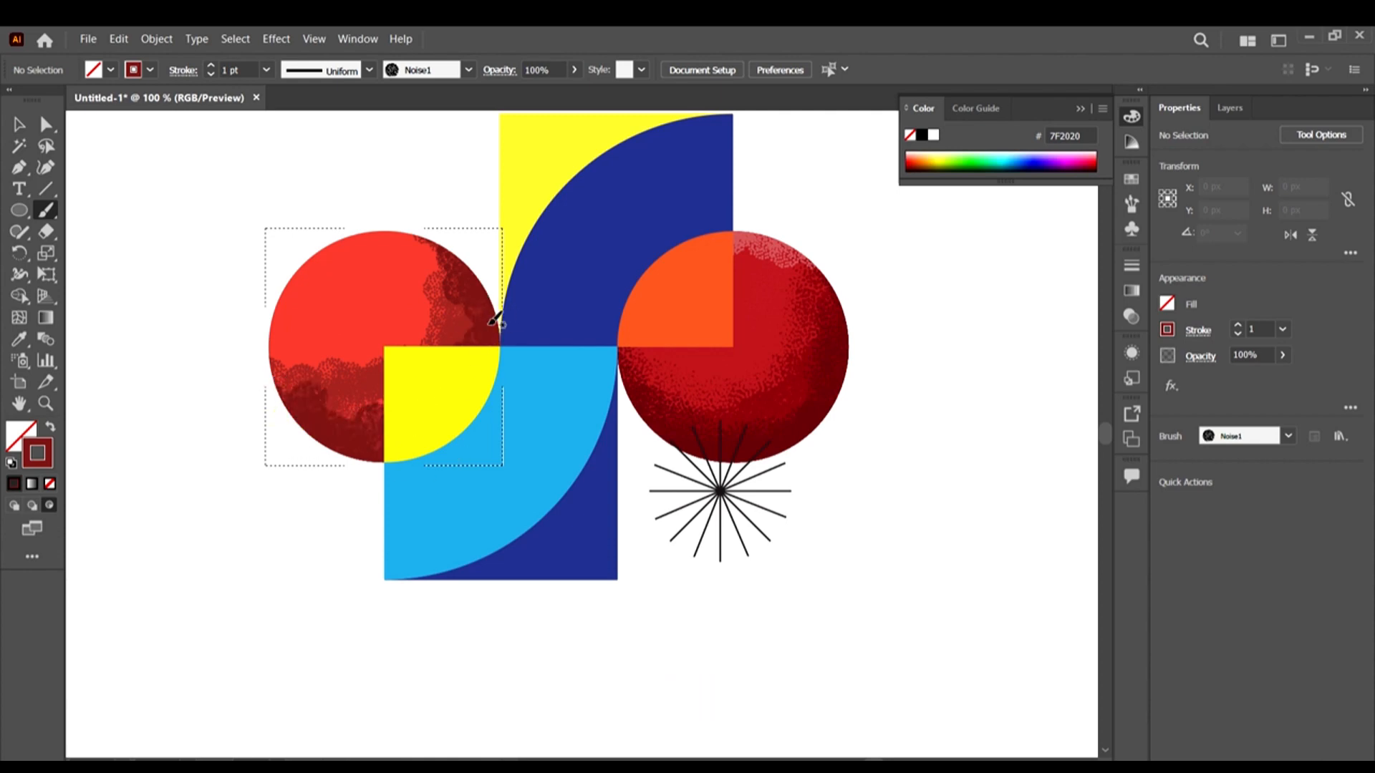
# Sample the mid red A02D2A from the left circle's noise dots as the brush's stroke colour
pyautogui.scroll(2, 329, 376)
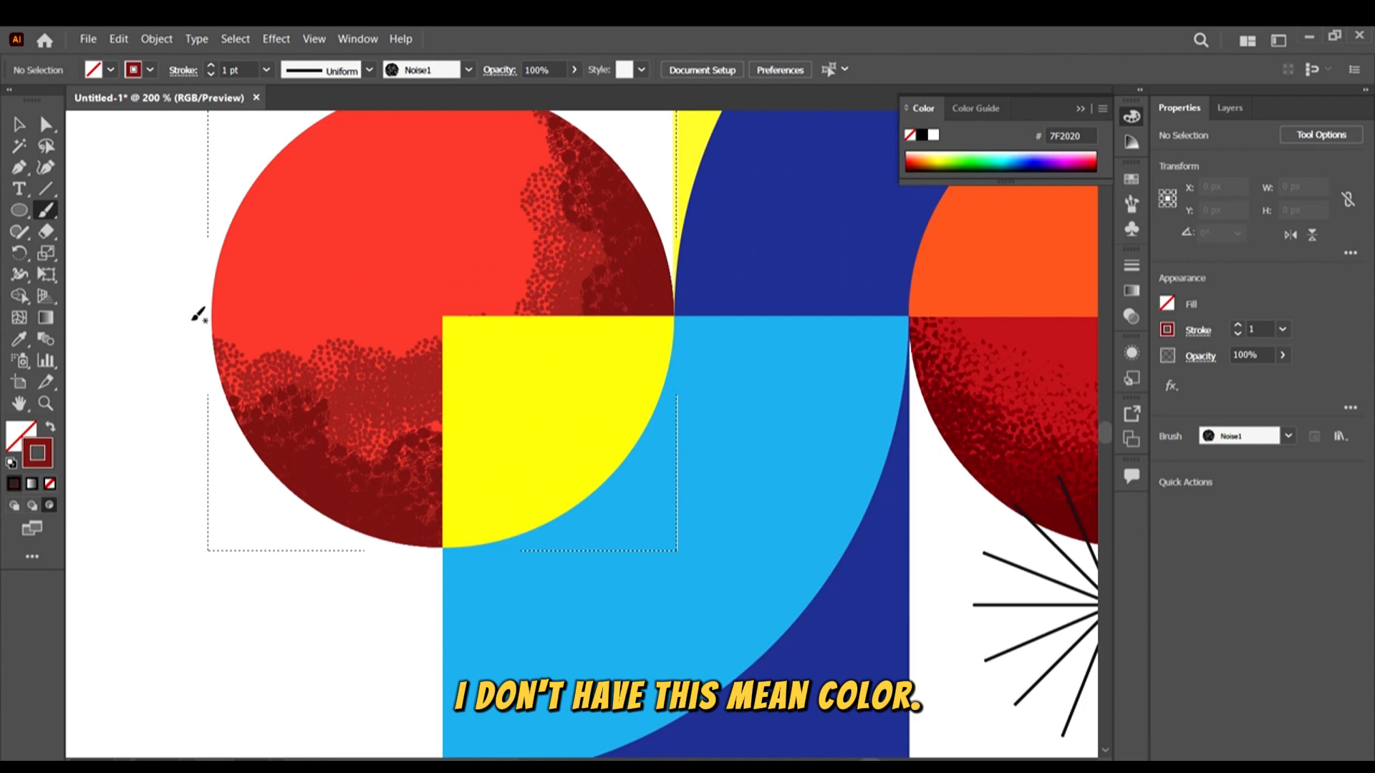
pyautogui.scroll(2, 347, 445)
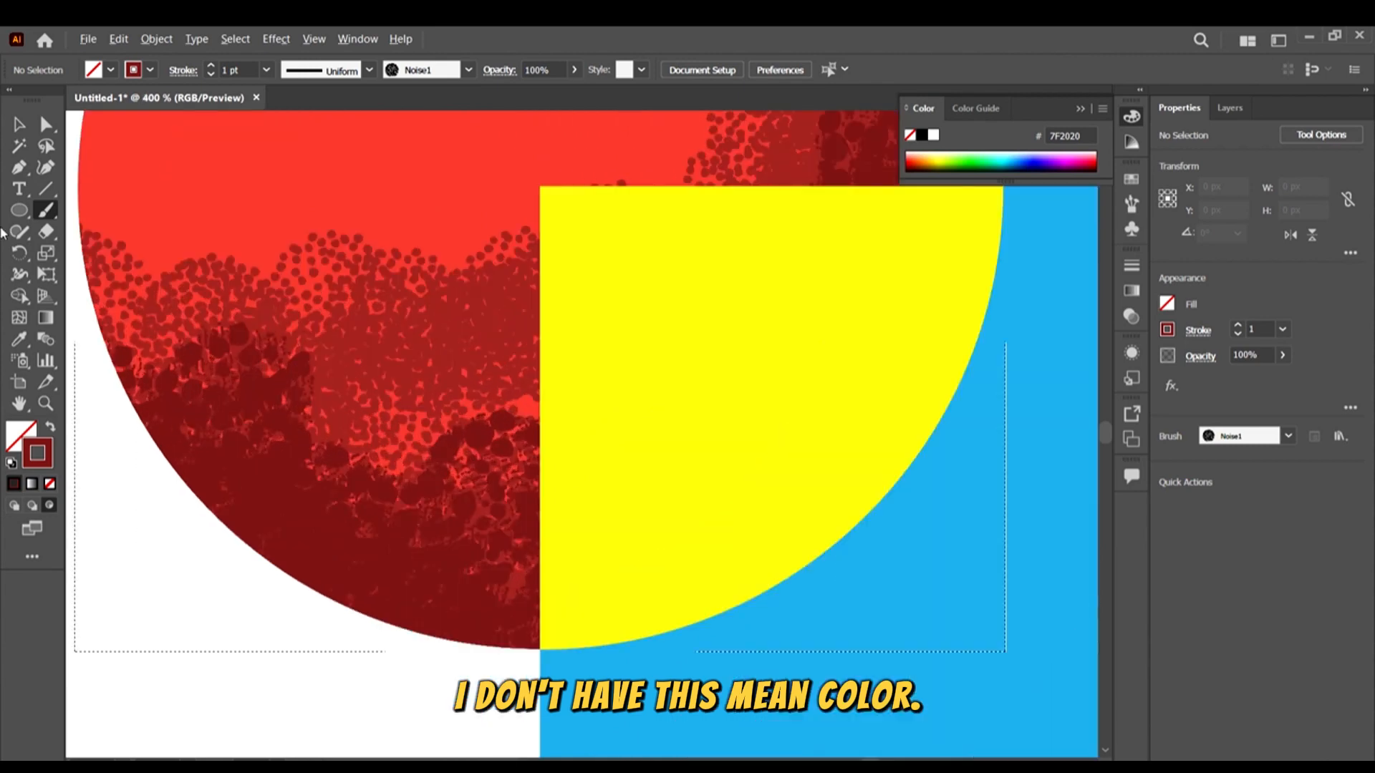
pyautogui.click(18, 342)
pyautogui.scroll(3, 421, 270)
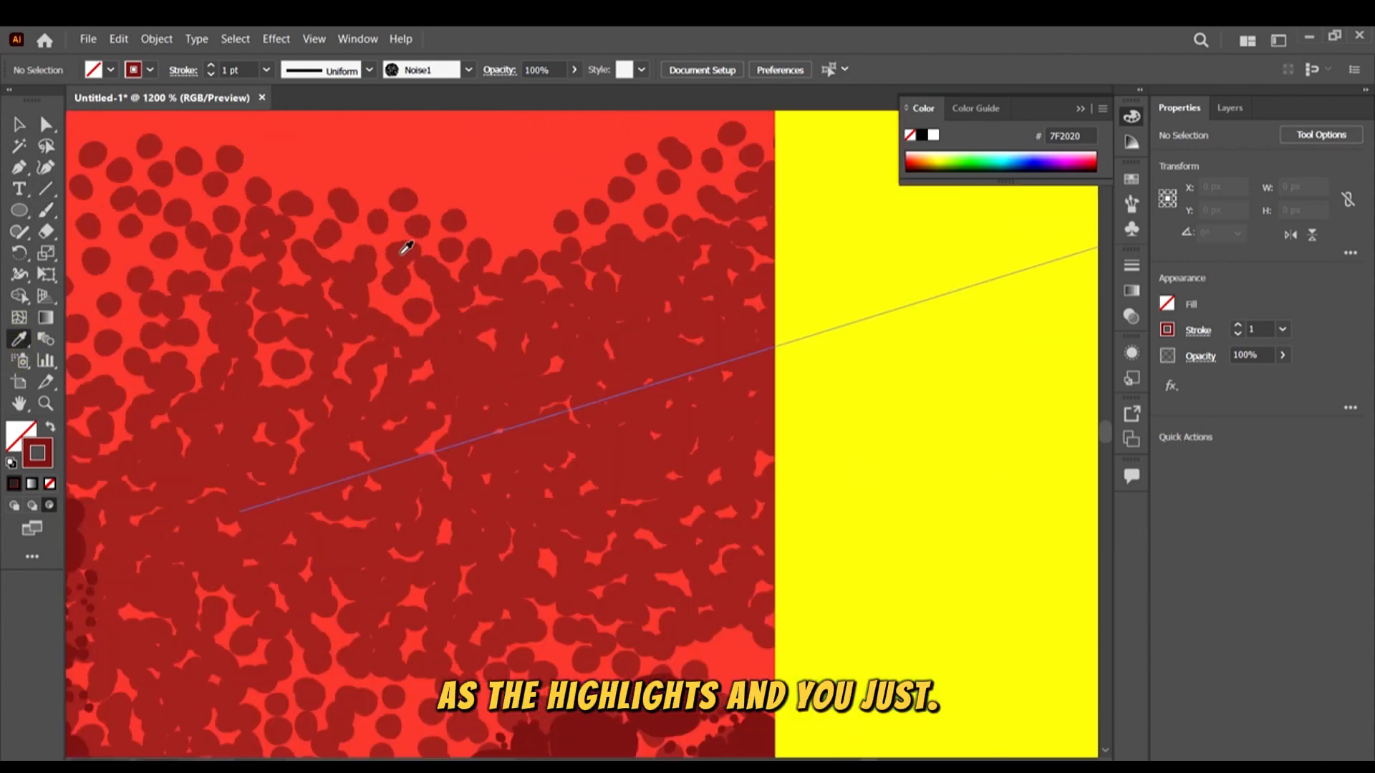
pyautogui.click(401, 254)
pyautogui.scroll(-5, 422, 312)
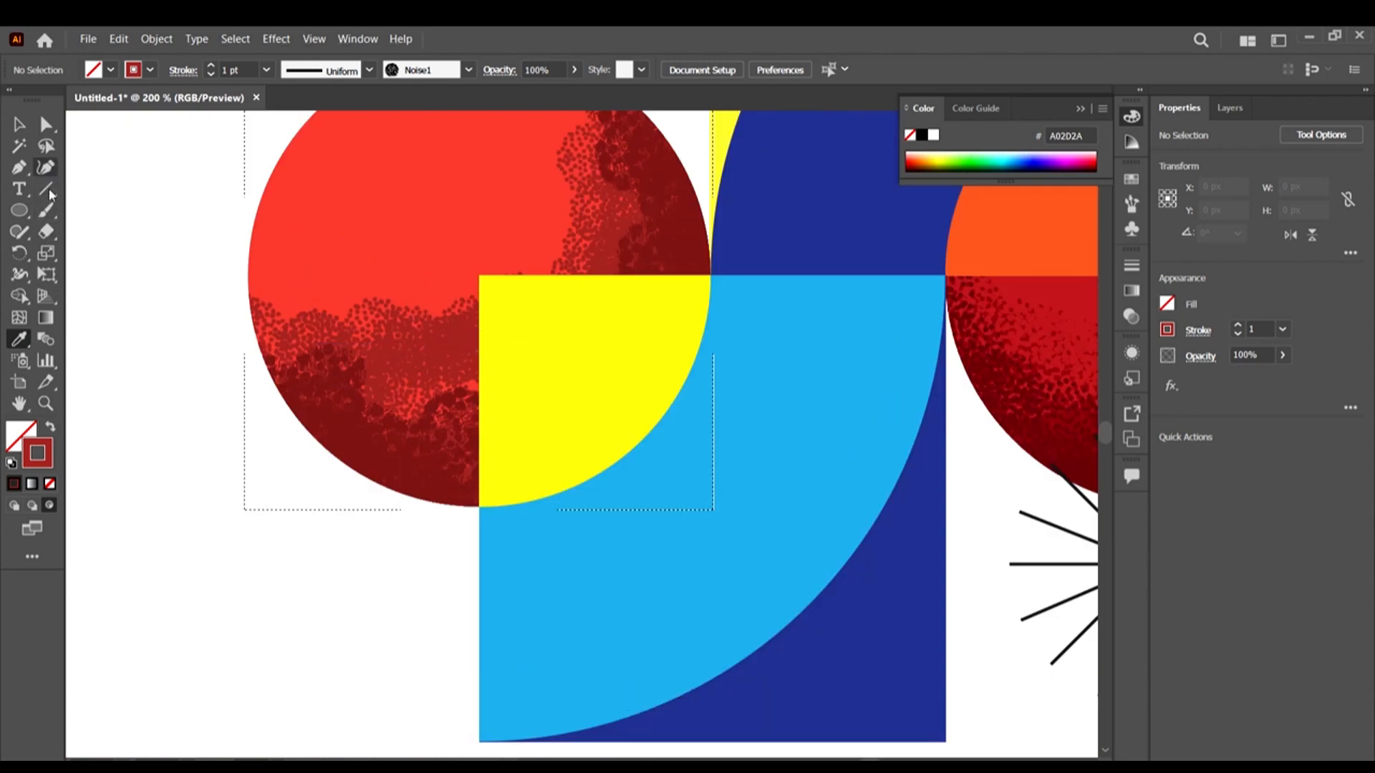
# Paint mid-red Noise1 strokes across the left circle's middle, above and beside the yellow quarter, out to its left edge
pyautogui.click(45, 210)
pyautogui.scroll(1, 525, 274)
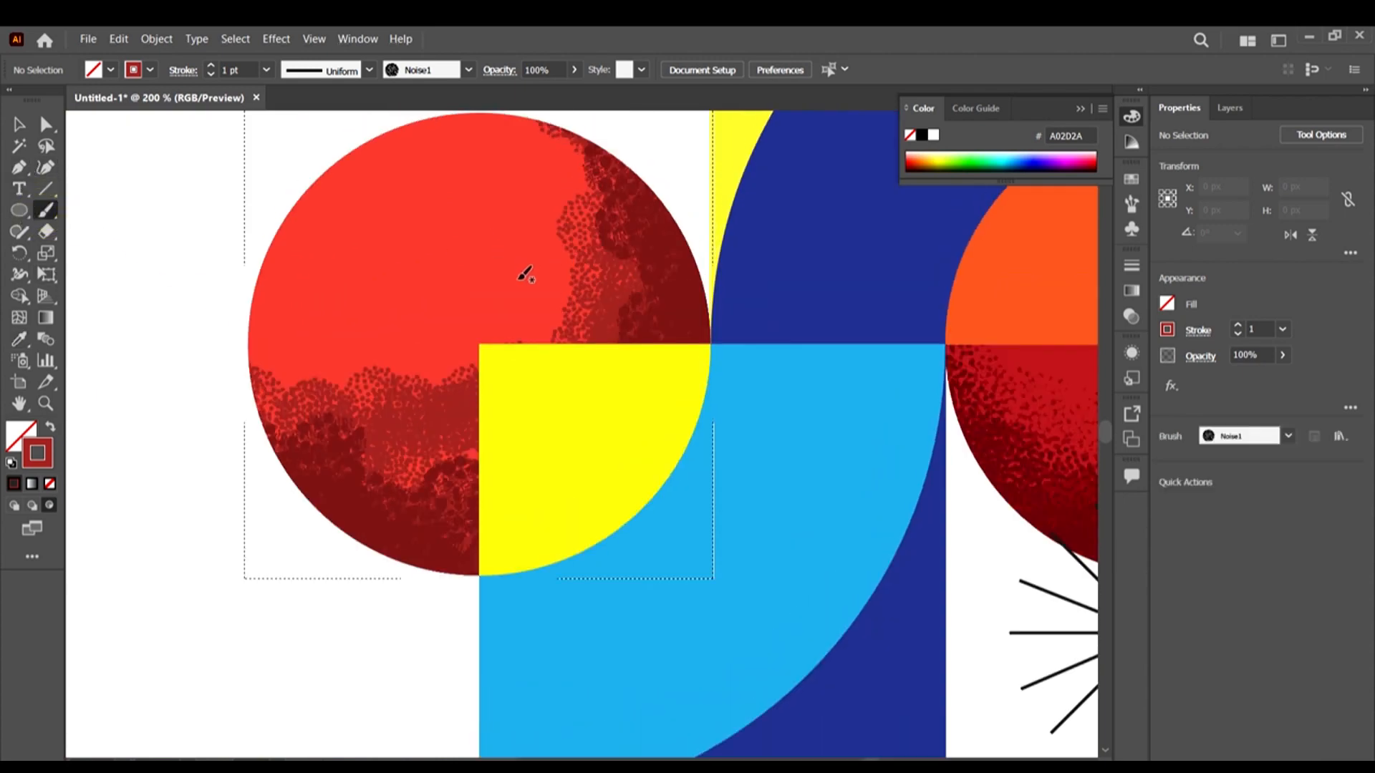
pyautogui.moveTo(571, 301); pyautogui.dragTo(402, 355)
pyautogui.moveTo(577, 259); pyautogui.dragTo(400, 358)
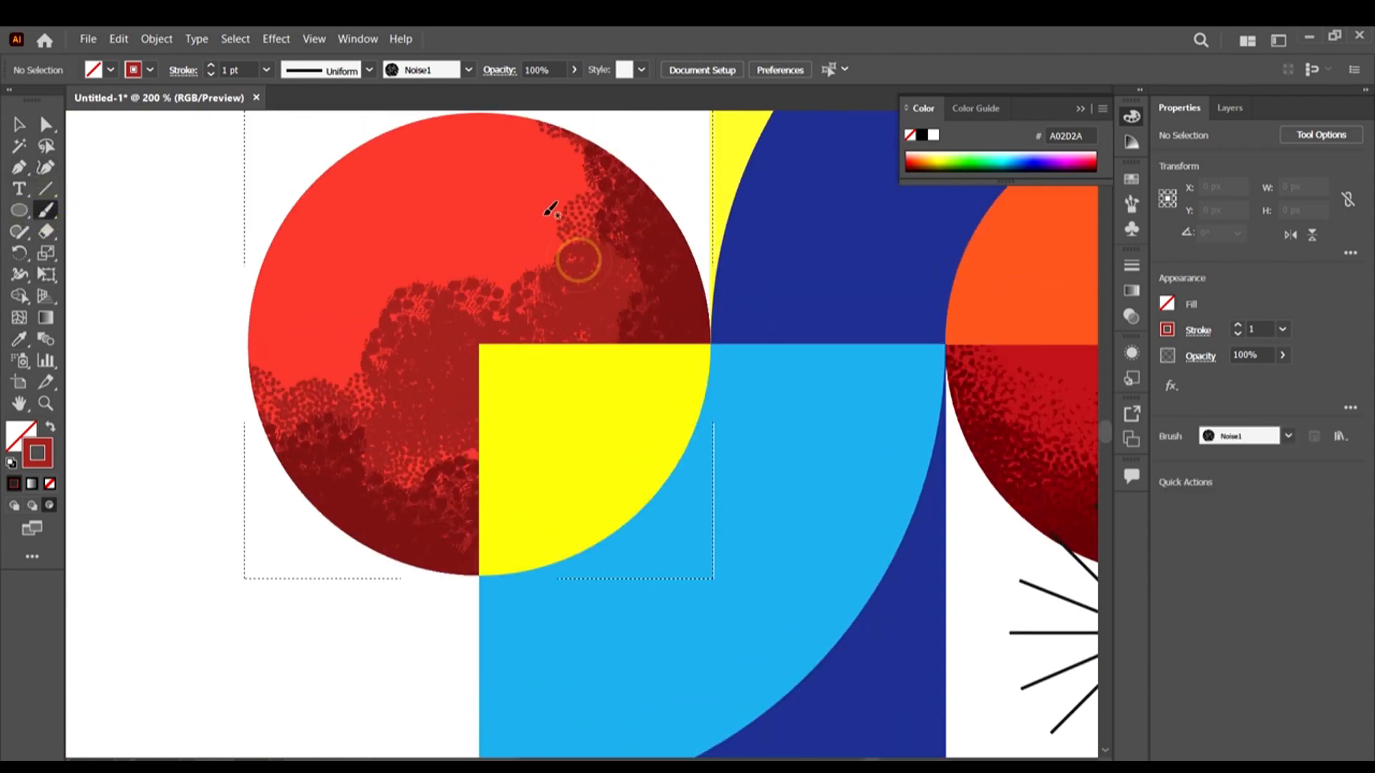
pyautogui.moveTo(533, 248); pyautogui.dragTo(309, 351)
pyautogui.click(340, 359)
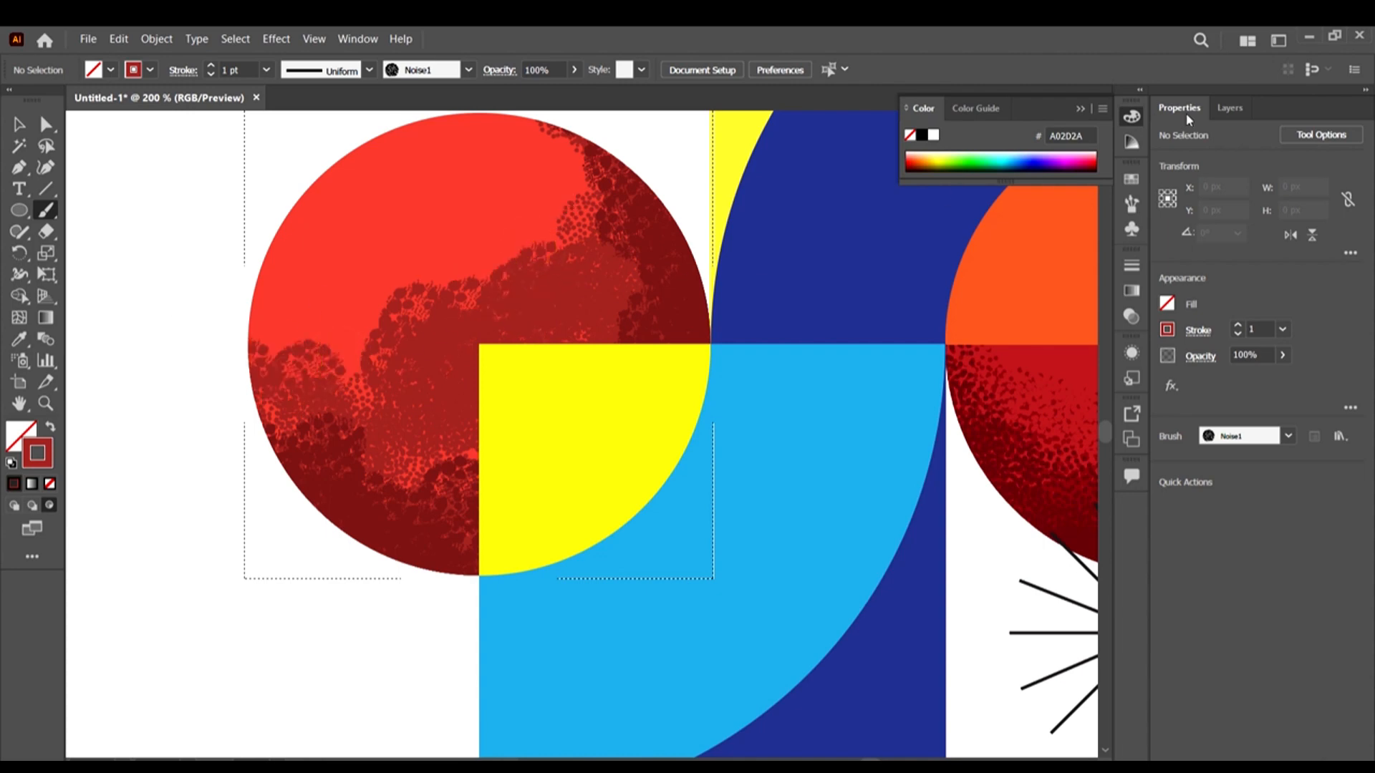
# Switch to the Noise3 brush and spread mid-red grain across the left circle's upper half and upper-left edge
pyautogui.click(1132, 205)
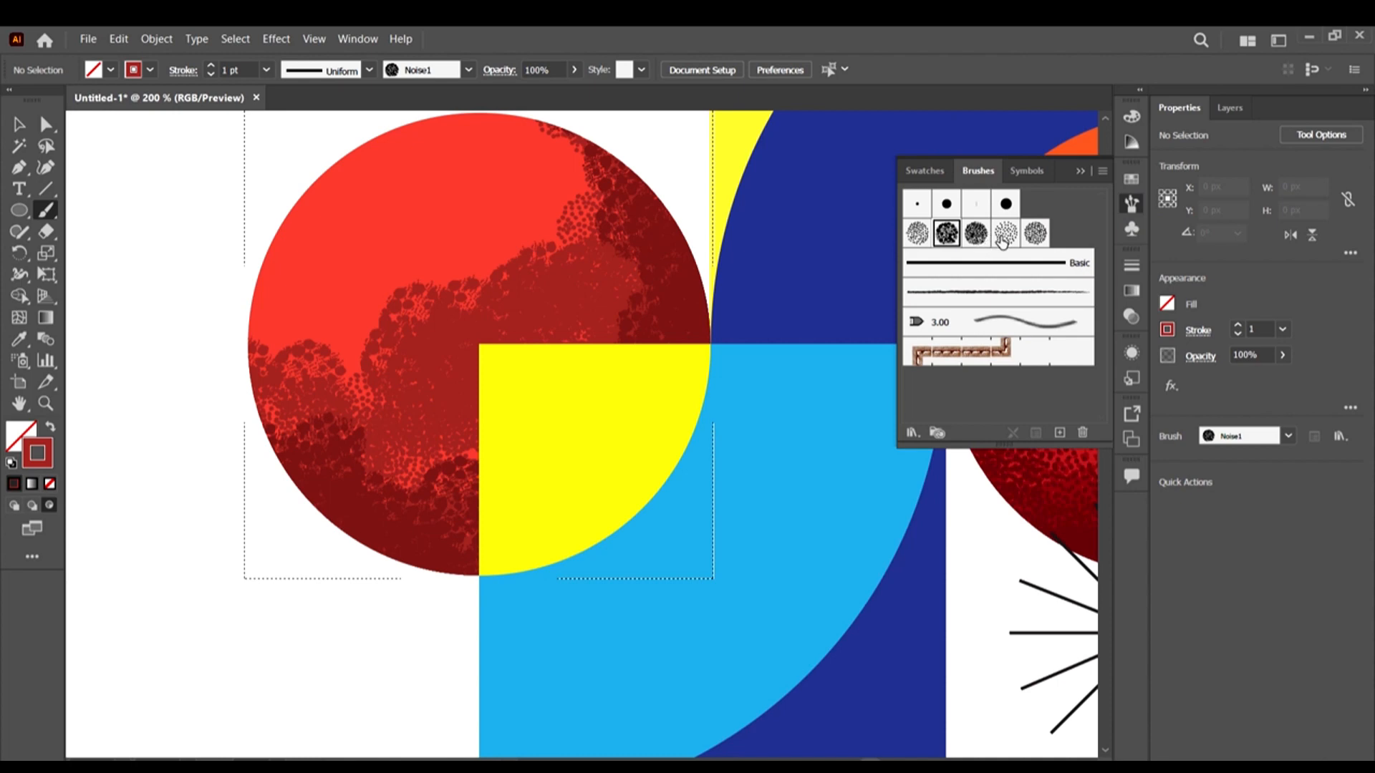
pyautogui.click(1001, 238)
pyautogui.moveTo(647, 192)
pyautogui.mouseDown()
pyautogui.moveTo(534, 210)
pyautogui.moveTo(379, 272)
pyautogui.mouseUp()
pyautogui.moveTo(595, 194); pyautogui.dragTo(316, 286)
pyautogui.moveTo(533, 149); pyautogui.dragTo(323, 205)
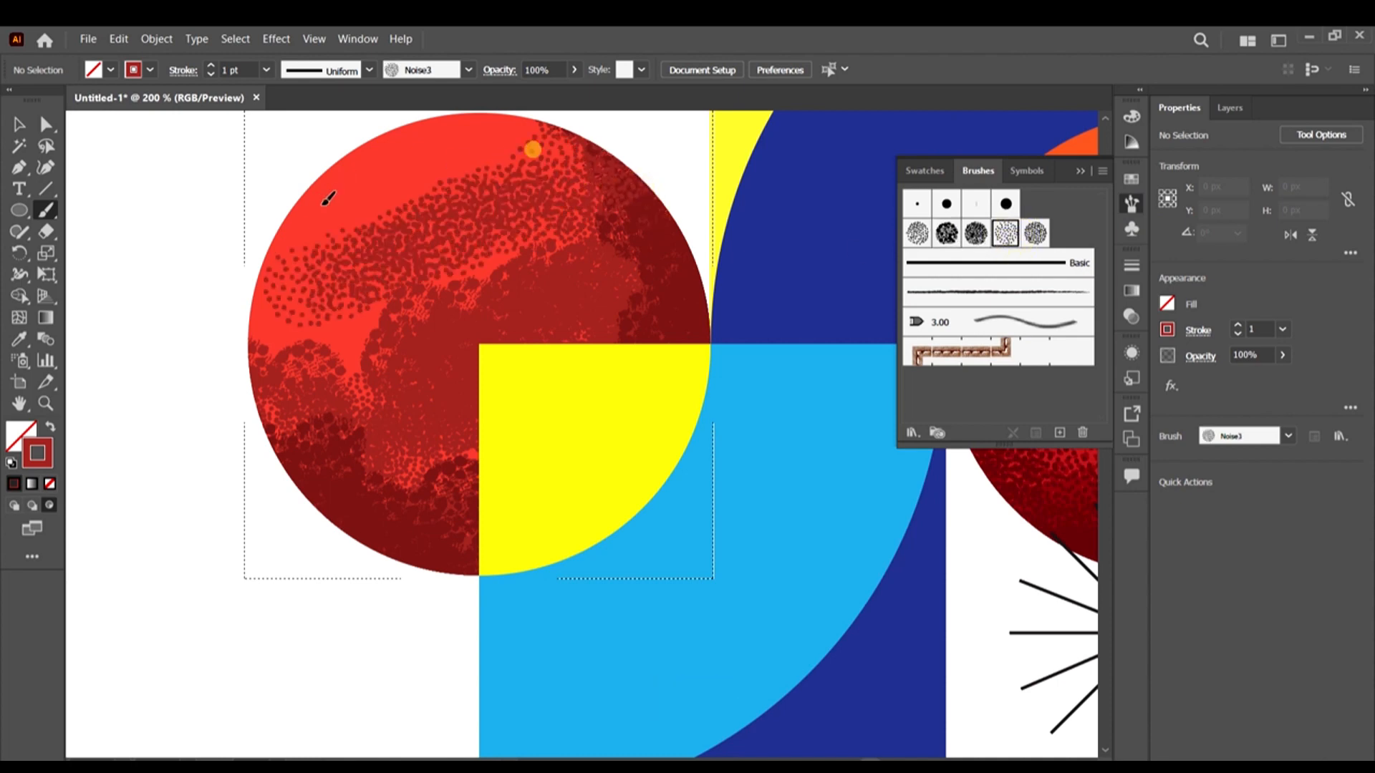
pyautogui.moveTo(580, 238)
pyautogui.mouseDown()
pyautogui.moveTo(539, 230)
pyautogui.moveTo(287, 315)
pyautogui.mouseUp()
pyautogui.moveTo(418, 306); pyautogui.dragTo(465, 156)
pyautogui.moveTo(388, 192); pyautogui.dragTo(430, 115)
pyautogui.moveTo(295, 196); pyautogui.dragTo(294, 269)
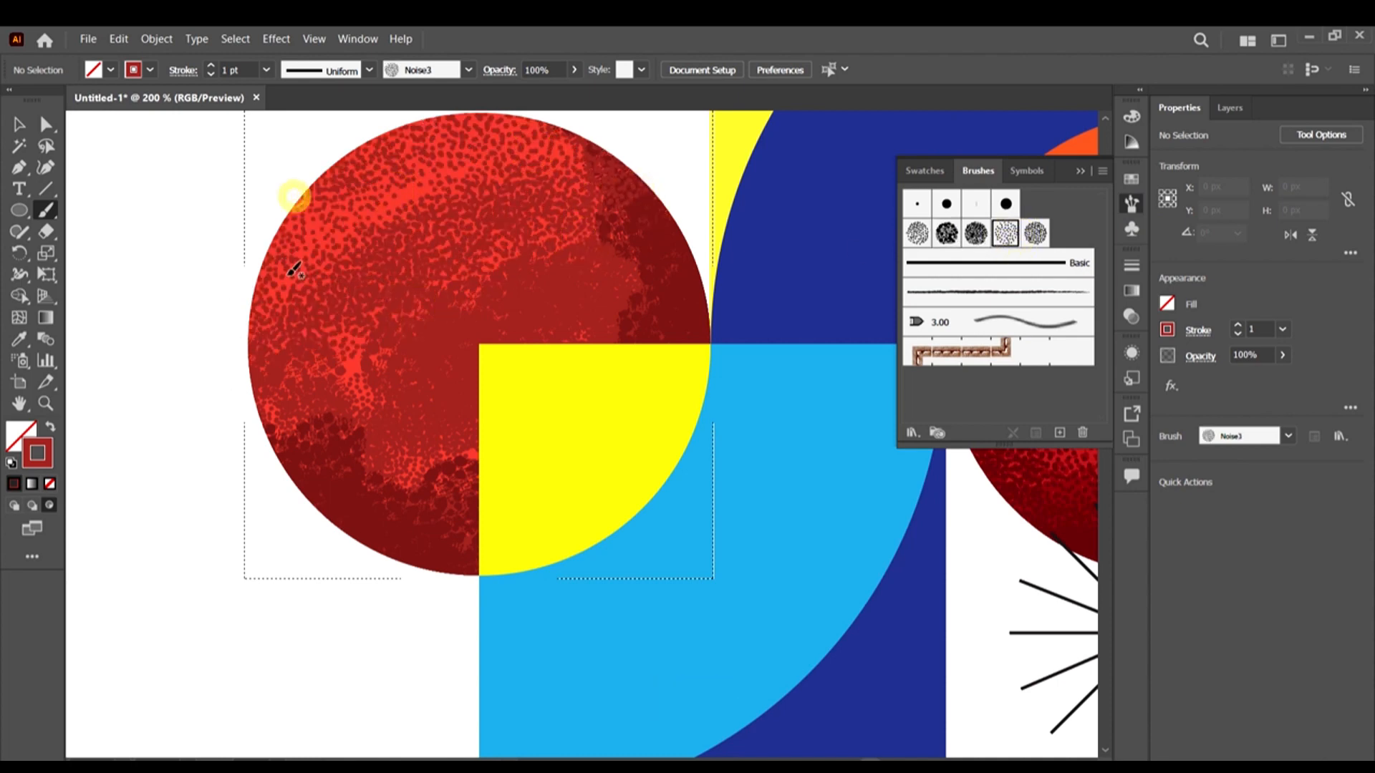
# Blend mid-red Noise3 grain over the borders of the left circle's dark right and lower-left shadows
pyautogui.moveTo(615, 182); pyautogui.dragTo(404, 302)
pyautogui.moveTo(513, 268); pyautogui.dragTo(558, 260)
pyautogui.moveTo(438, 427); pyautogui.dragTo(572, 384)
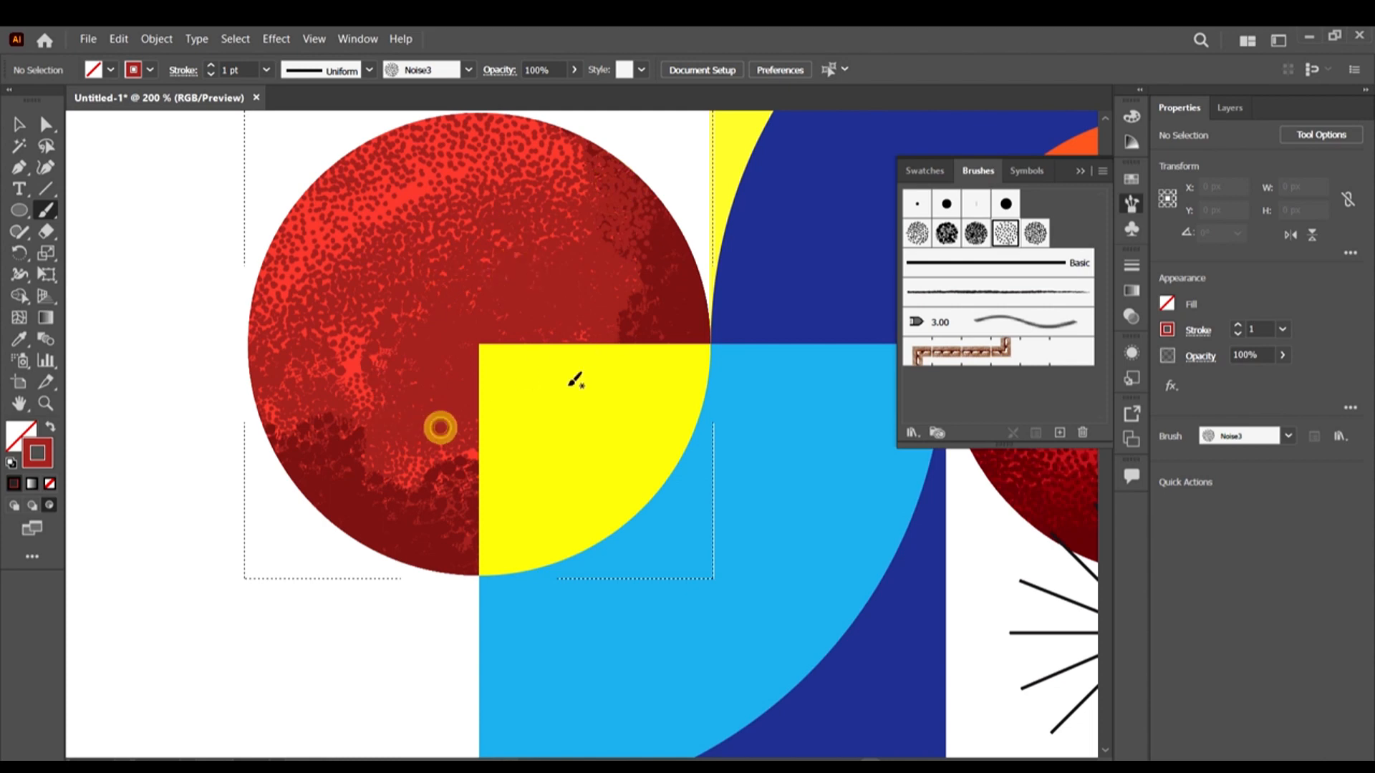
pyautogui.click(329, 396)
pyautogui.click(384, 457)
pyautogui.click(631, 287)
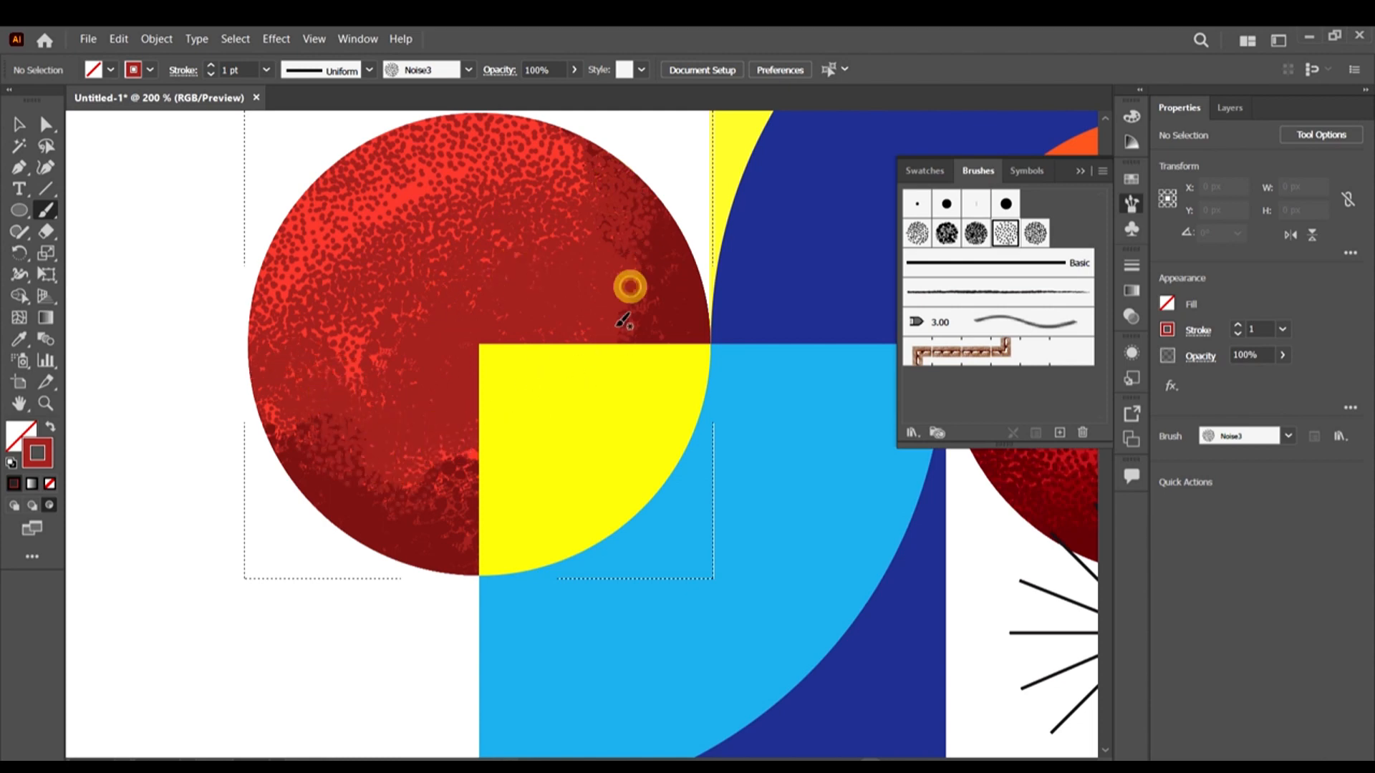
pyautogui.moveTo(619, 325)
pyautogui.mouseDown()
pyautogui.moveTo(382, 423)
pyautogui.moveTo(473, 450)
pyautogui.mouseUp()
pyautogui.click(557, 146)
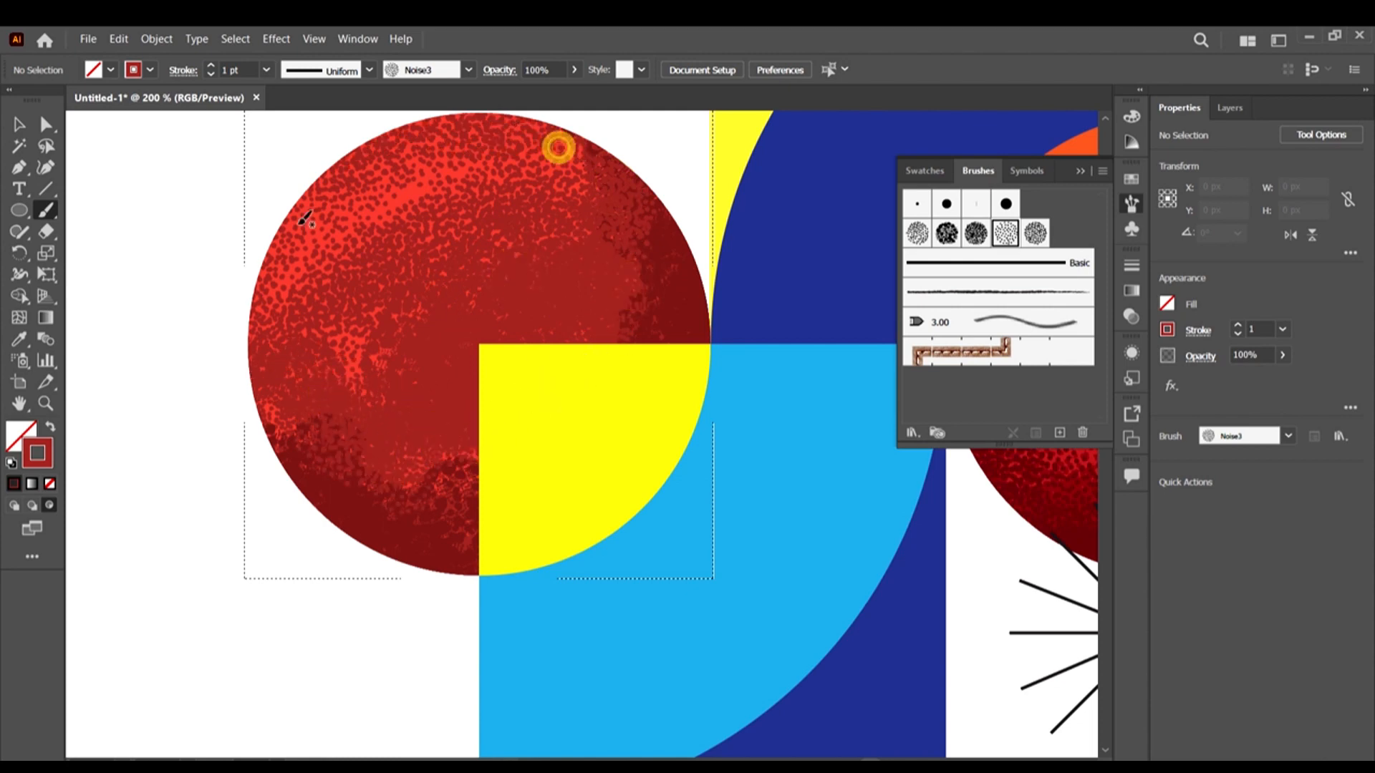
# Dab more mid-red Noise3 grain along the left circle's left edge and over the remaining bright gaps in its centre
pyautogui.scroll(1, 562, 251)
pyautogui.click(270, 263)
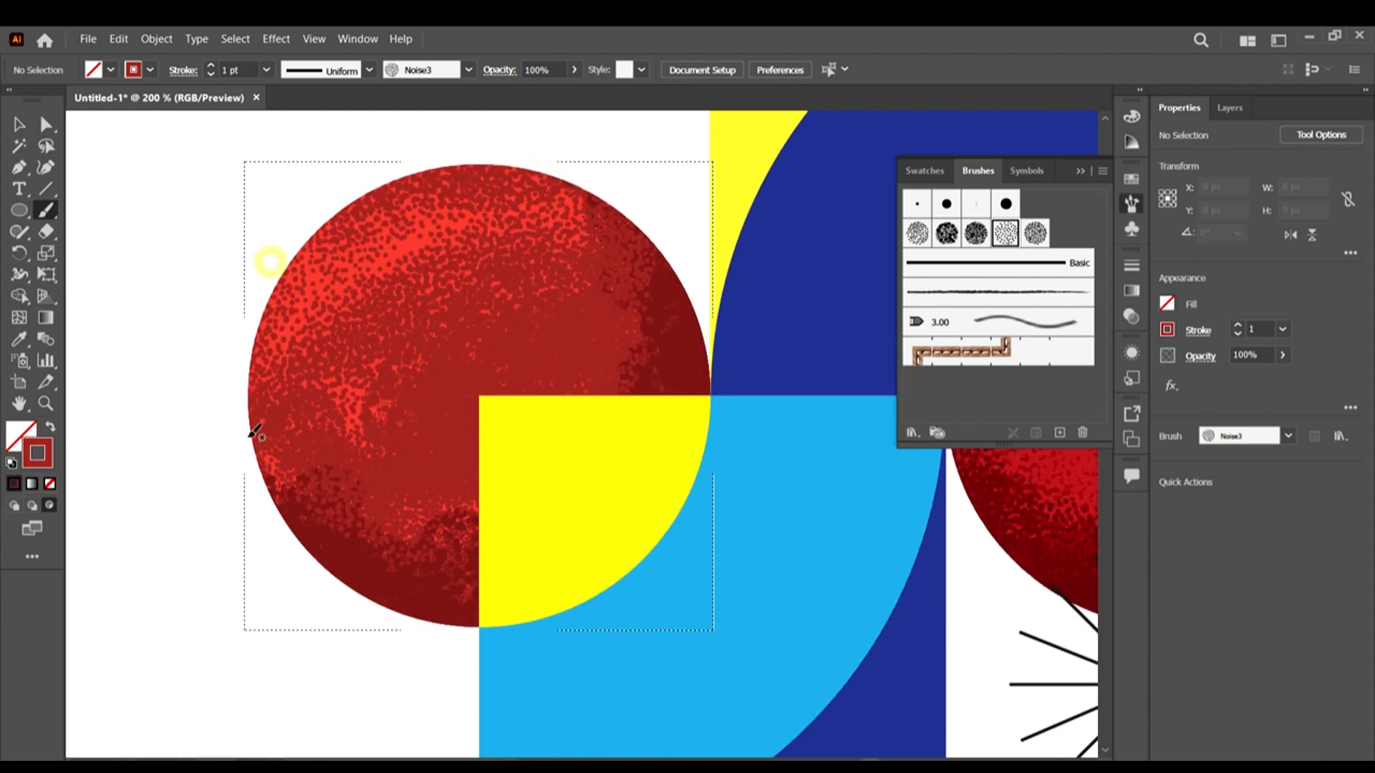
pyautogui.click(255, 315)
pyautogui.click(276, 431)
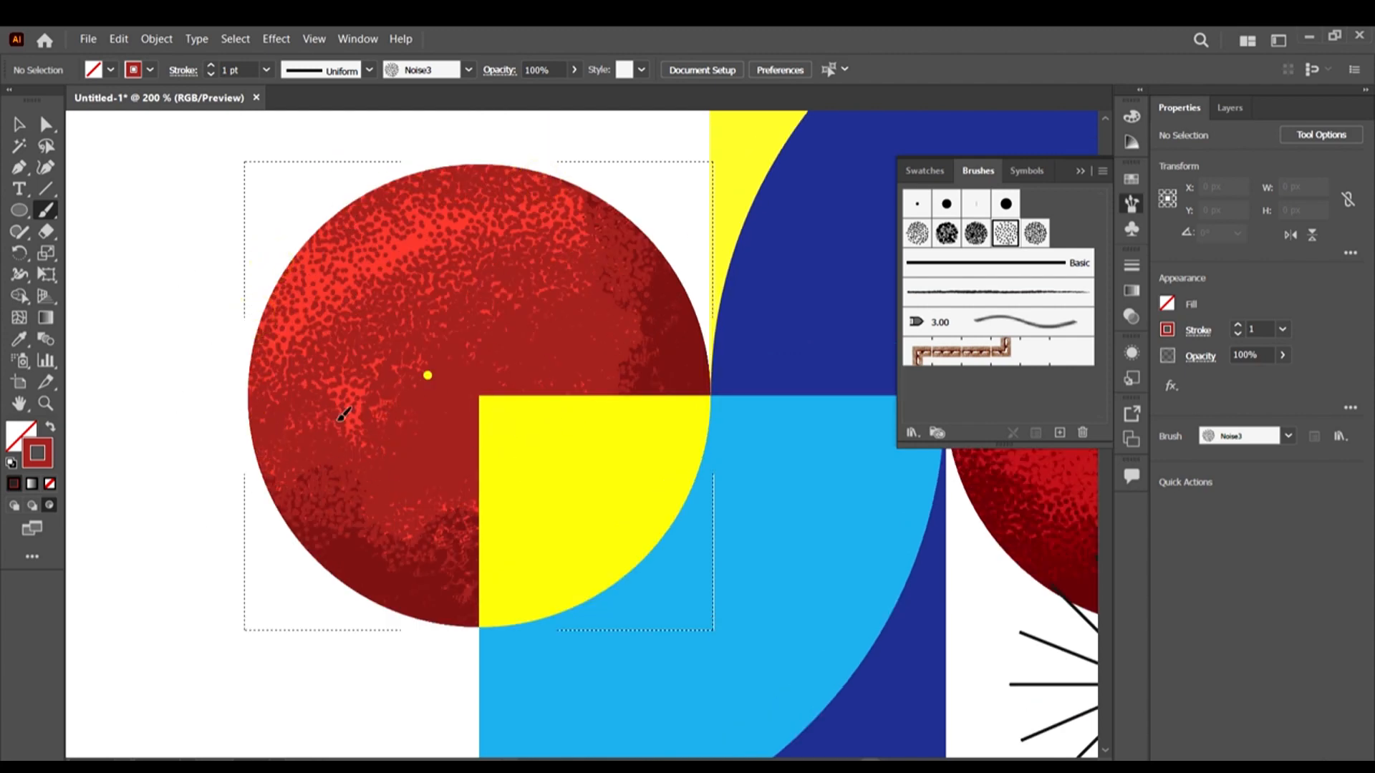
pyautogui.click(368, 393)
pyautogui.click(503, 384)
pyautogui.click(569, 278)
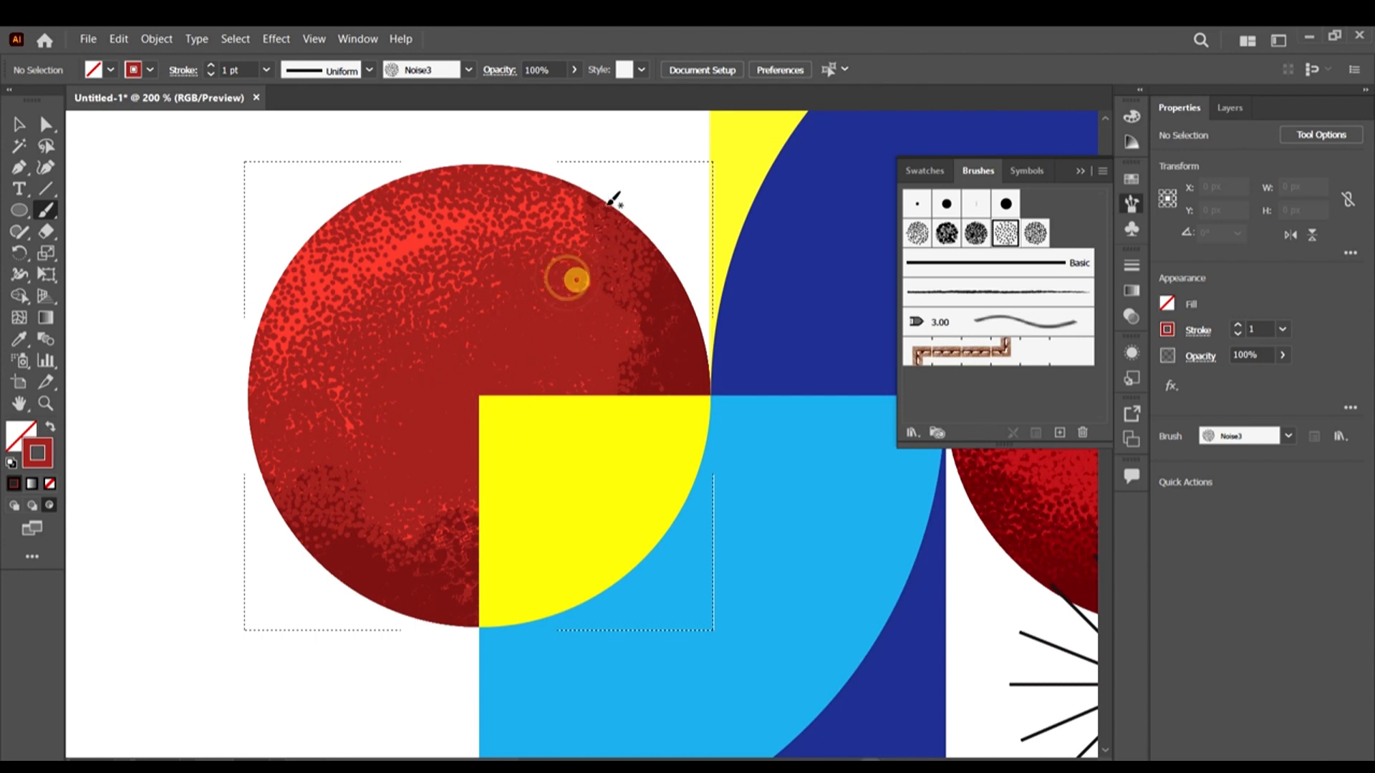
pyautogui.click(555, 290)
# Sample the bright base red from the left circle and make it the Paintbrush's stroke colour with no fill
pyautogui.scroll(-3, 494, 403)
pyautogui.scroll(1, 571, 327)
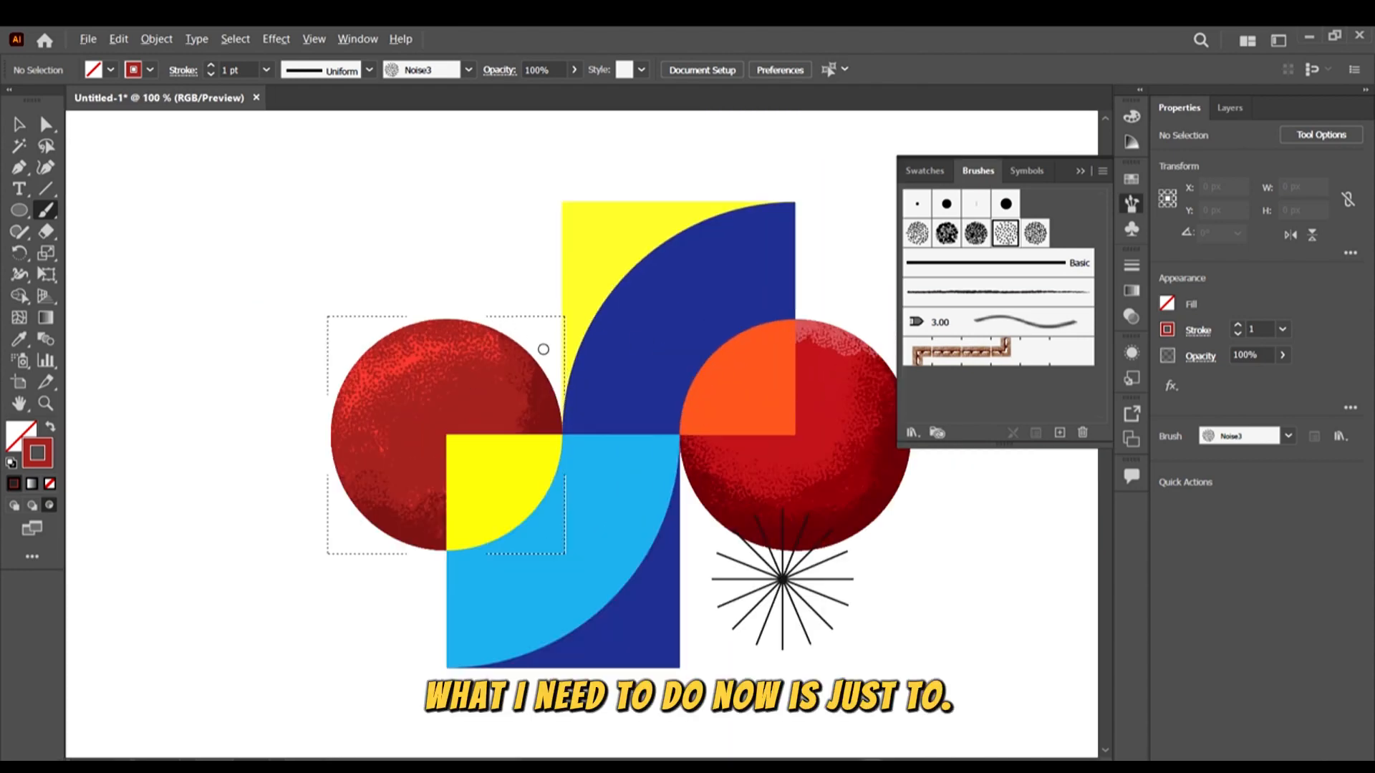
pyautogui.scroll(2, 358, 392)
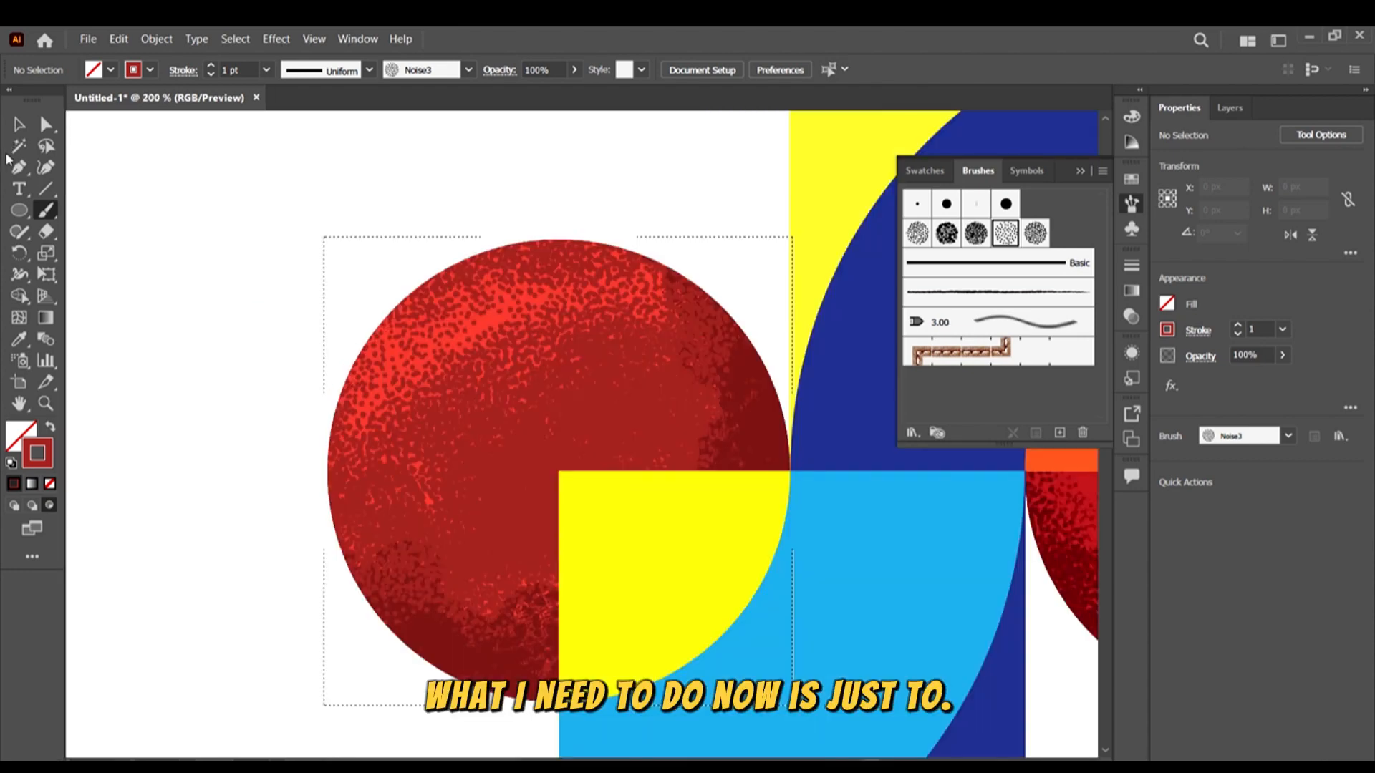
pyautogui.click(19, 324)
pyautogui.scroll(3, 452, 359)
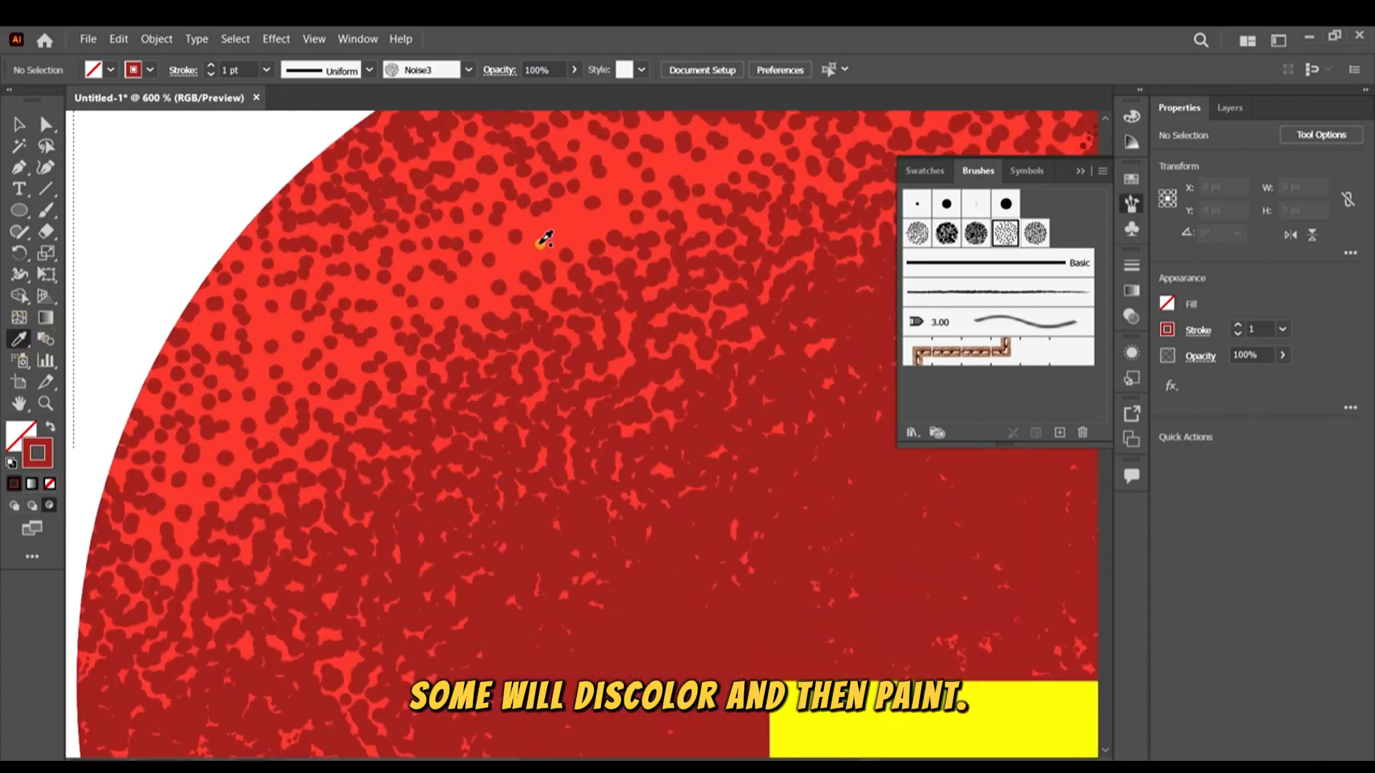
pyautogui.click(544, 240)
pyautogui.hotkey('ctrl', '1')
pyautogui.click(44, 212)
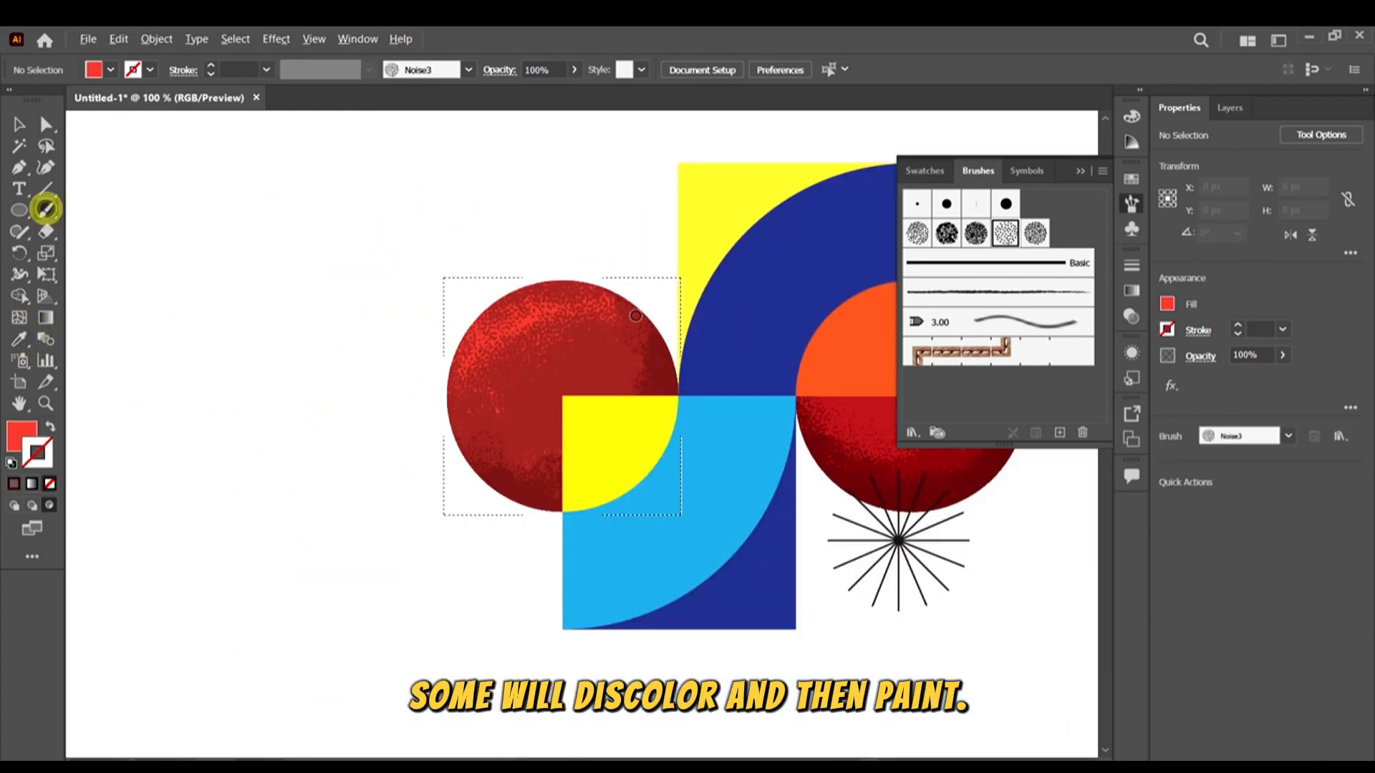
pyautogui.scroll(2, 635, 313)
pyautogui.hotkey('shift', 'x')
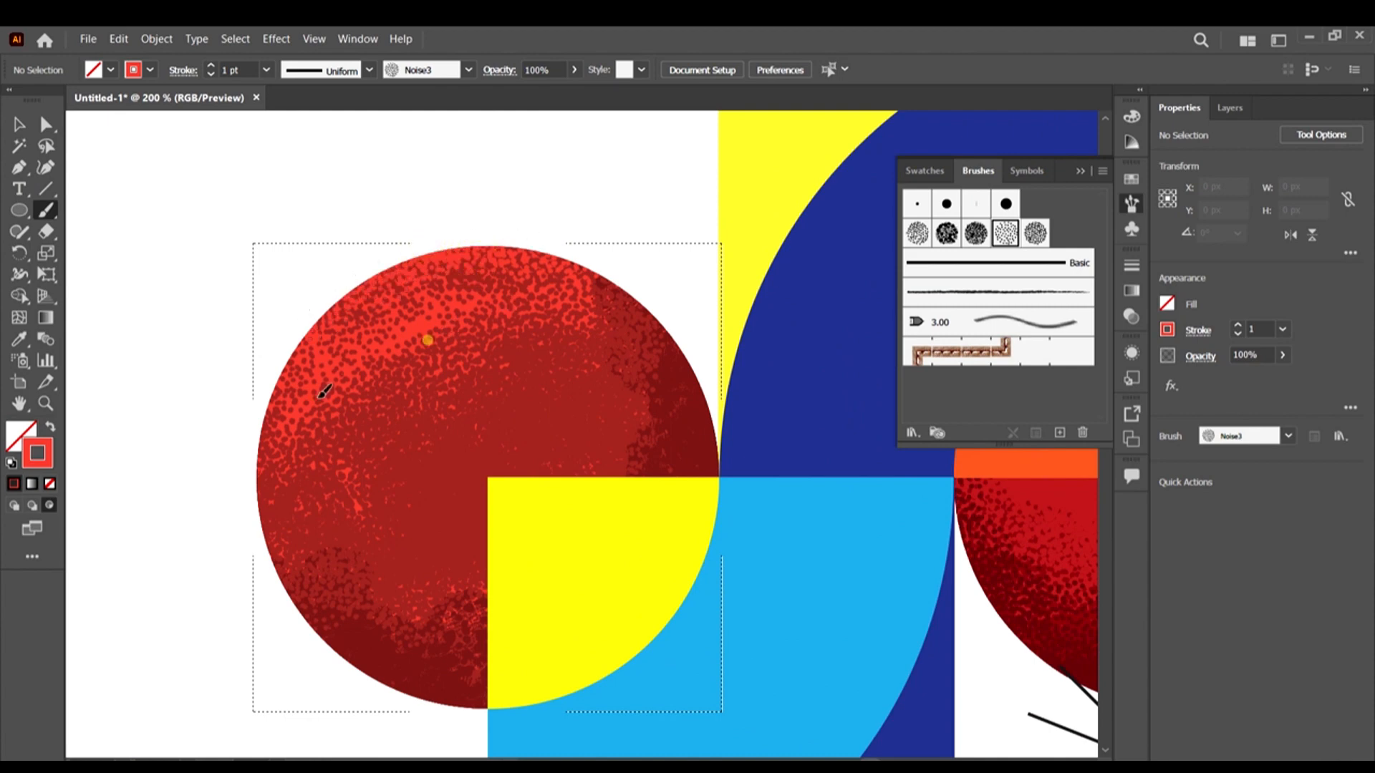
# Paint bright-red Noise3 highlights across the left circle's upper-left and upper-middle area
pyautogui.moveTo(421, 396); pyautogui.dragTo(344, 362)
pyautogui.moveTo(485, 411)
pyautogui.mouseDown()
pyautogui.moveTo(432, 359)
pyautogui.moveTo(445, 367)
pyautogui.mouseUp()
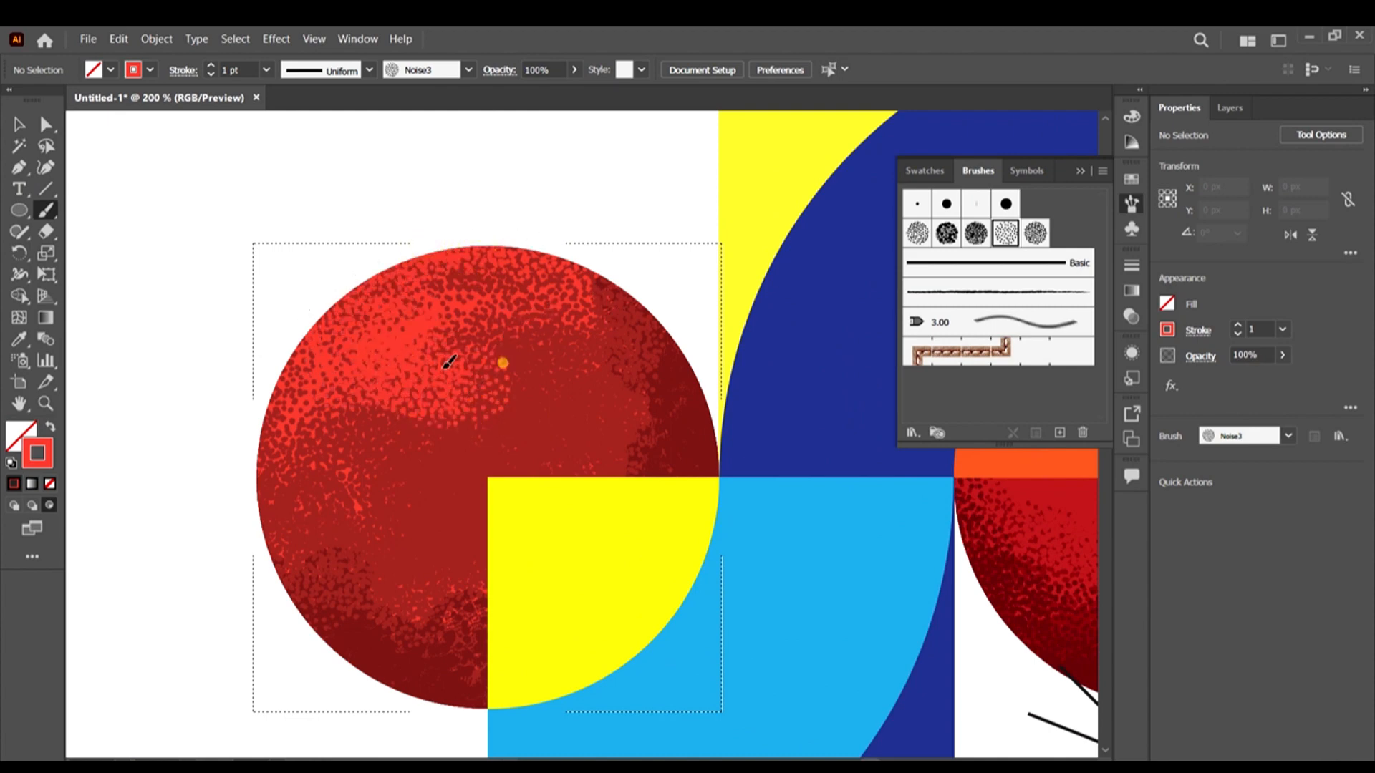
pyautogui.moveTo(519, 344)
pyautogui.mouseDown()
pyautogui.moveTo(474, 332)
pyautogui.moveTo(507, 318)
pyautogui.moveTo(460, 279)
pyautogui.moveTo(509, 277)
pyautogui.moveTo(463, 293)
pyautogui.moveTo(428, 284)
pyautogui.moveTo(432, 396)
pyautogui.mouseUp()
pyautogui.click(451, 277)
pyautogui.moveTo(540, 365); pyautogui.dragTo(458, 386)
pyautogui.moveTo(515, 377)
pyautogui.mouseDown()
pyautogui.moveTo(423, 393)
pyautogui.moveTo(523, 389)
pyautogui.moveTo(516, 409)
pyautogui.mouseUp()
pyautogui.scroll(-4, 501, 425)
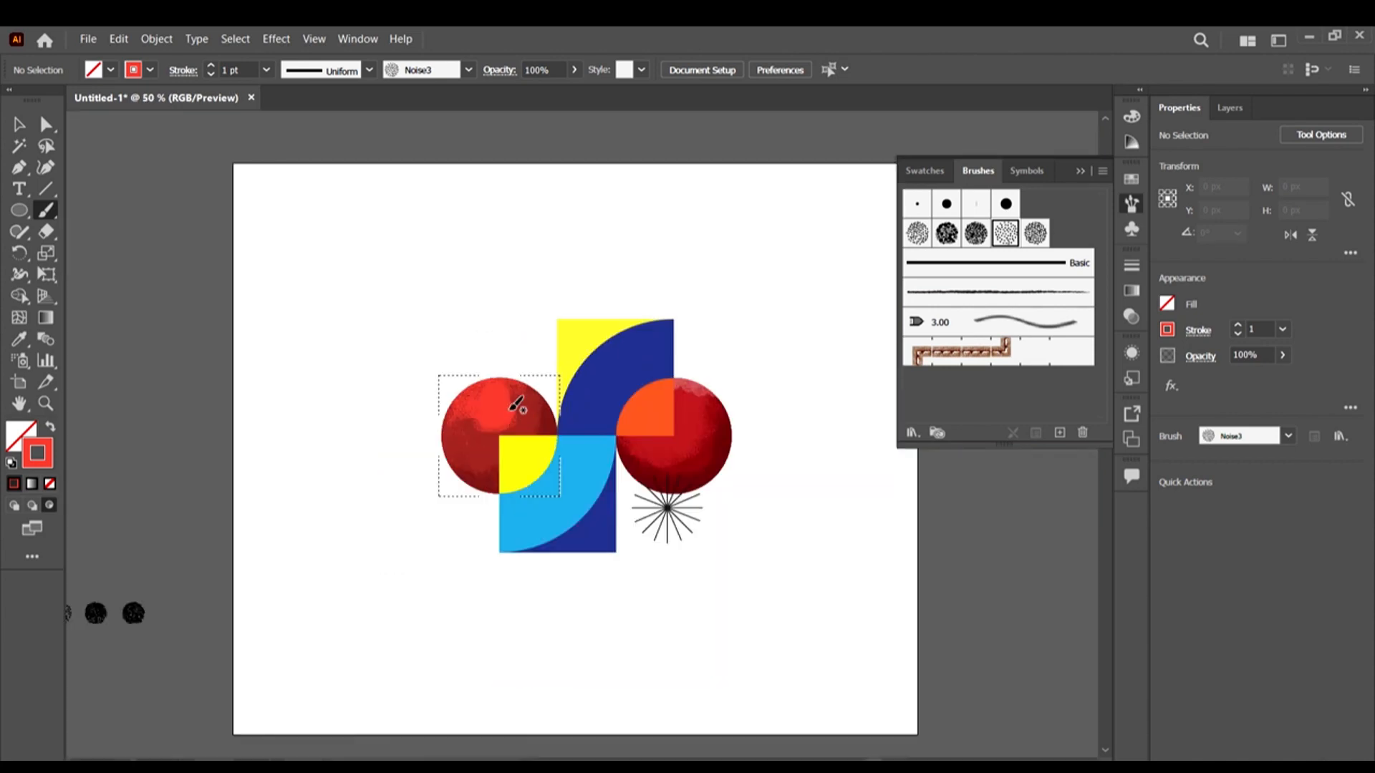
# Extend the bright-red highlight down to the yellow quarter and soften its edges towards the left and right shadows
pyautogui.scroll(3, 513, 409)
pyautogui.moveTo(389, 420)
pyautogui.mouseDown()
pyautogui.moveTo(372, 415)
pyautogui.moveTo(429, 444)
pyautogui.mouseUp()
pyautogui.moveTo(374, 436)
pyautogui.mouseDown()
pyautogui.moveTo(487, 464)
pyautogui.moveTo(518, 445)
pyautogui.mouseUp()
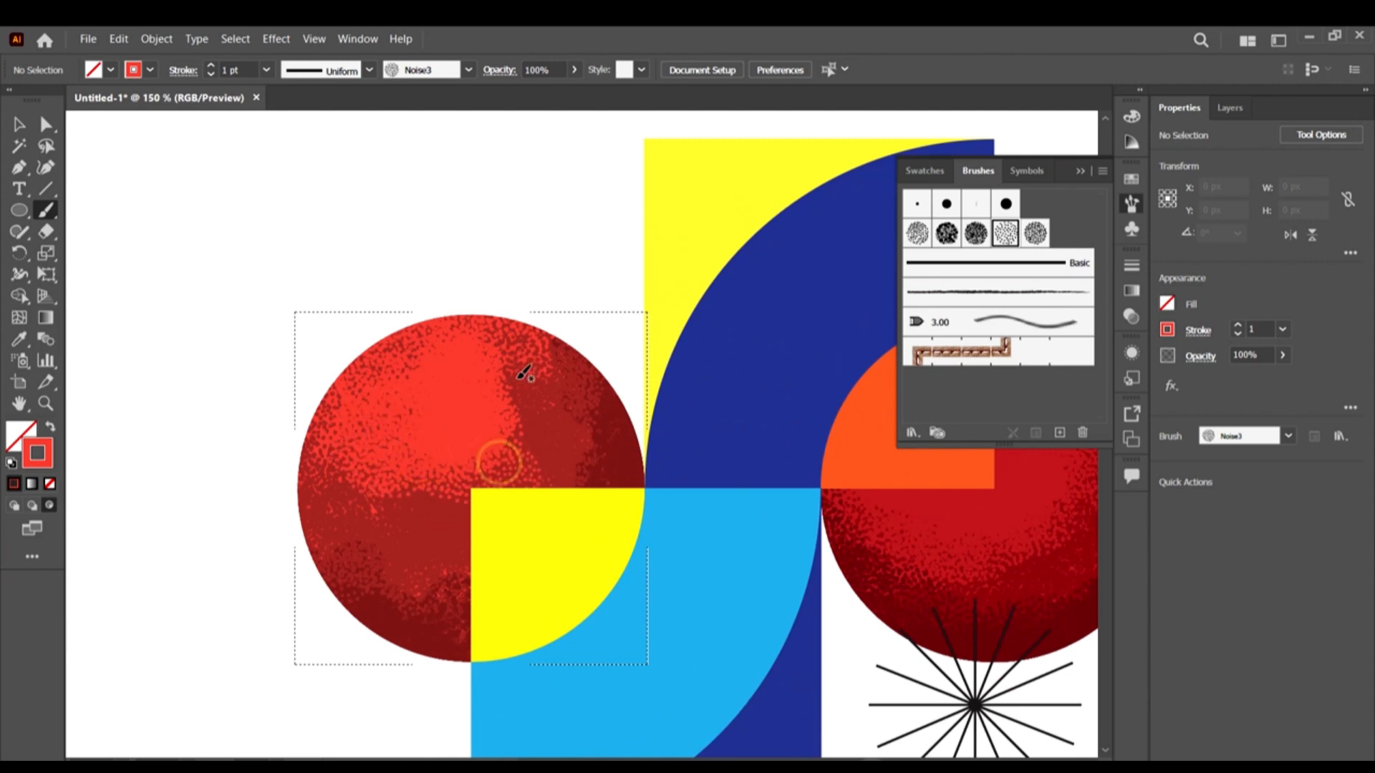
pyautogui.moveTo(513, 368); pyautogui.dragTo(501, 428)
pyautogui.moveTo(522, 377); pyautogui.dragTo(515, 452)
pyautogui.moveTo(531, 396)
pyautogui.mouseDown()
pyautogui.moveTo(517, 452)
pyautogui.moveTo(505, 409)
pyautogui.moveTo(523, 381)
pyautogui.moveTo(513, 470)
pyautogui.moveTo(373, 477)
pyautogui.moveTo(491, 489)
pyautogui.moveTo(373, 496)
pyautogui.moveTo(410, 491)
pyautogui.mouseUp()
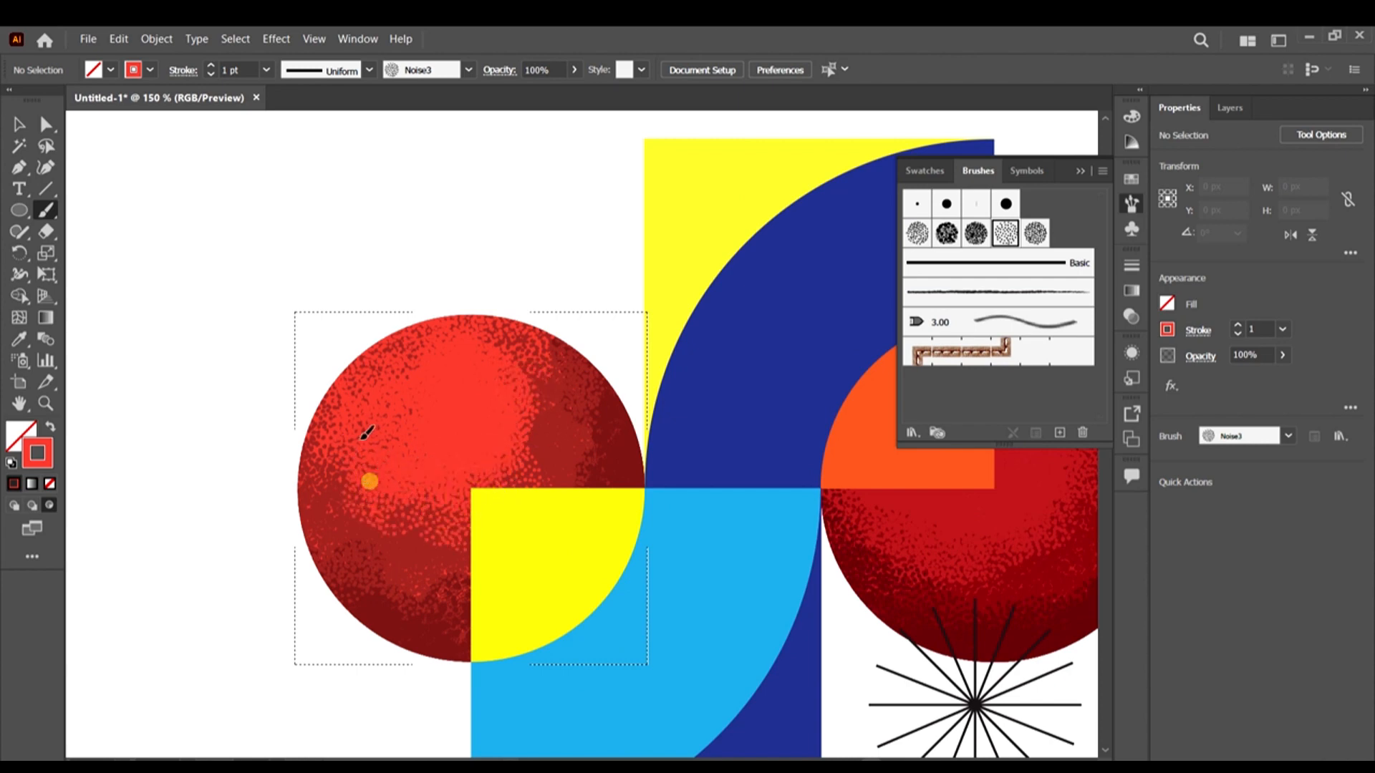
pyautogui.moveTo(367, 432); pyautogui.dragTo(337, 458)
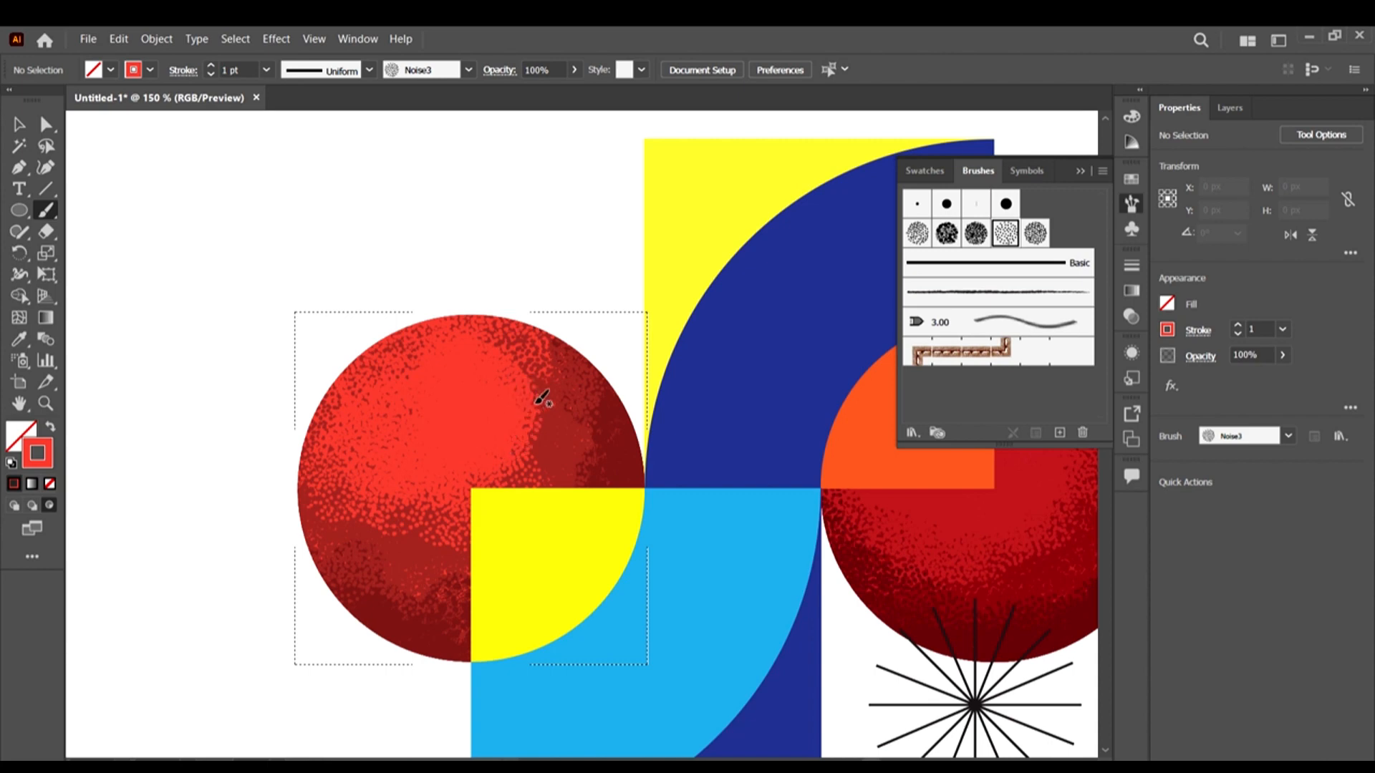
pyautogui.click(548, 433)
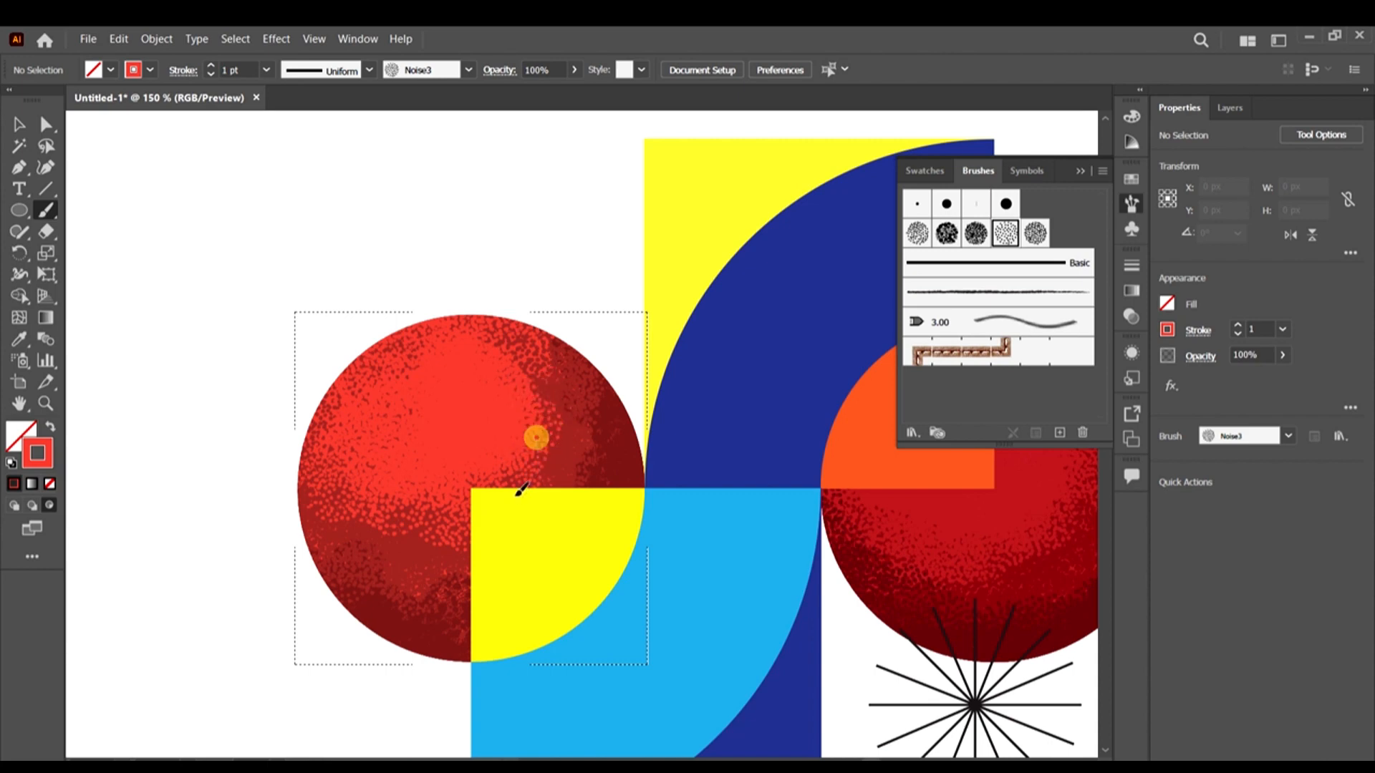
# Examine the shading of both circles within the whole artwork, and switch to the Selection tool
pyautogui.scroll(-4, 514, 447)
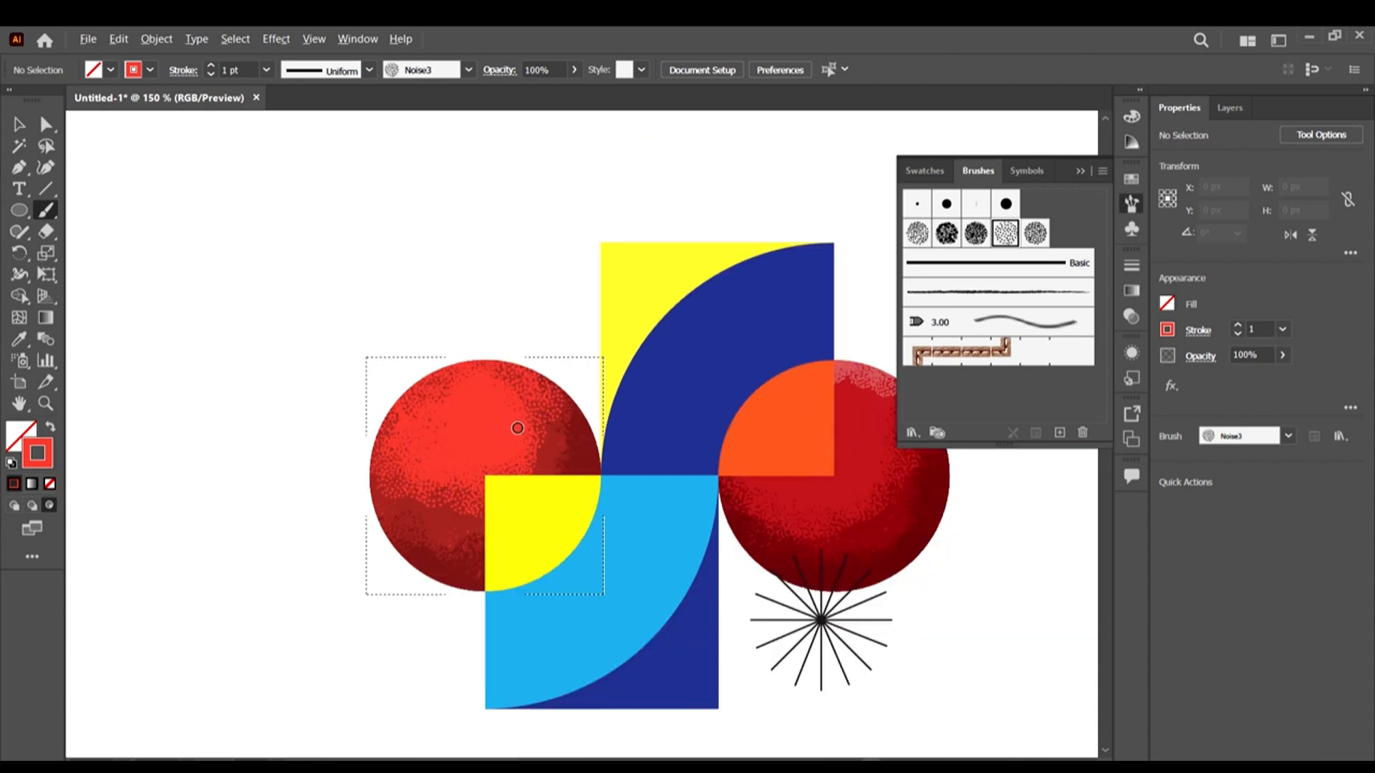
pyautogui.scroll(-3, 716, 510)
pyautogui.scroll(3, 788, 530)
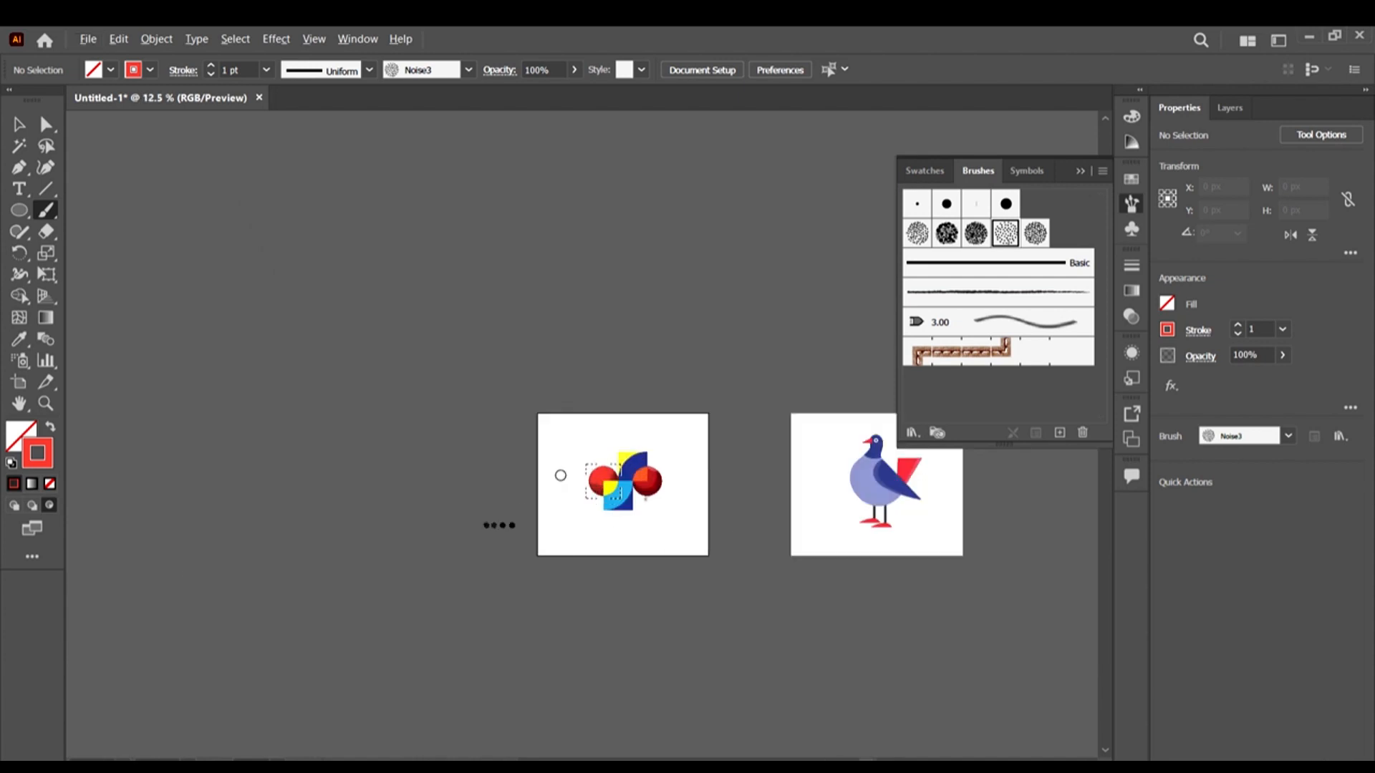
pyautogui.hscroll(3, 826, 558)
pyautogui.scroll(3, 545, 471)
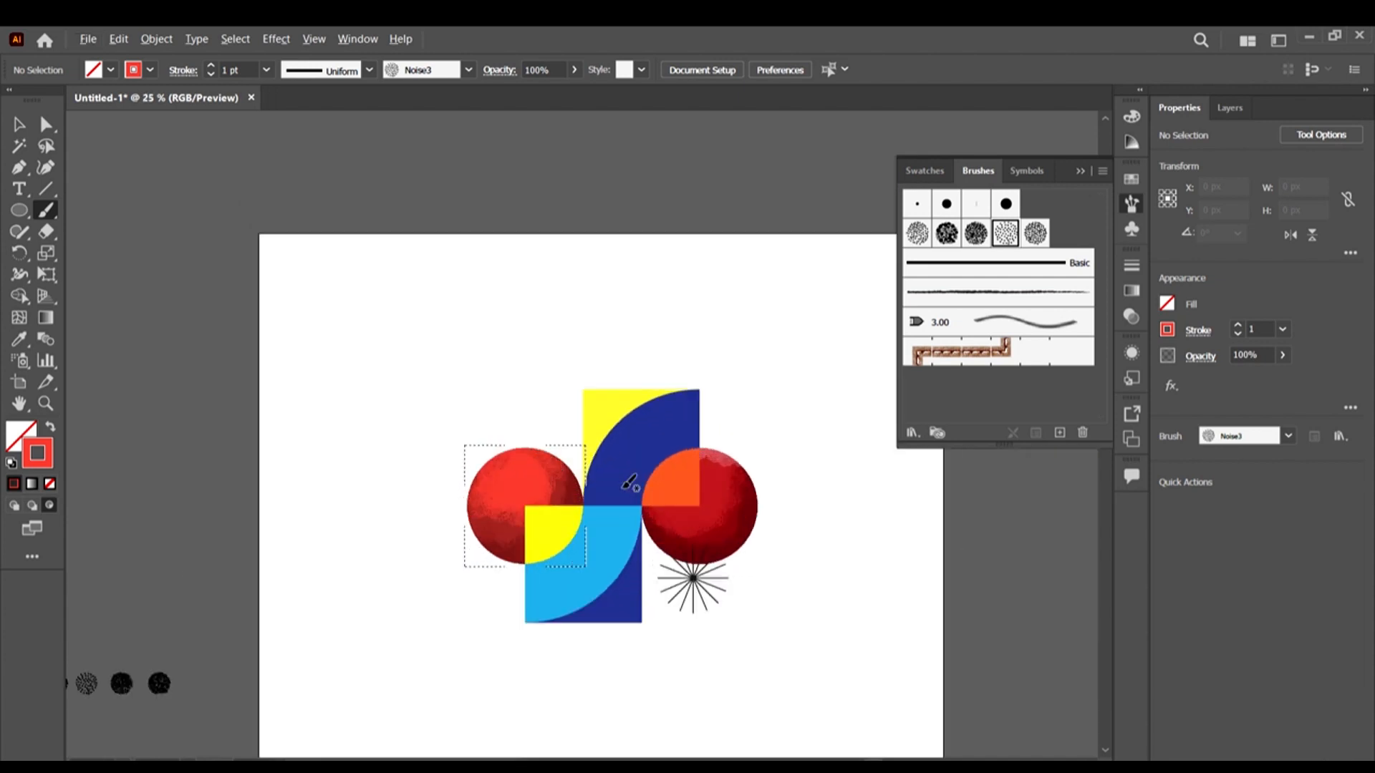
pyautogui.hscroll(2, 773, 543)
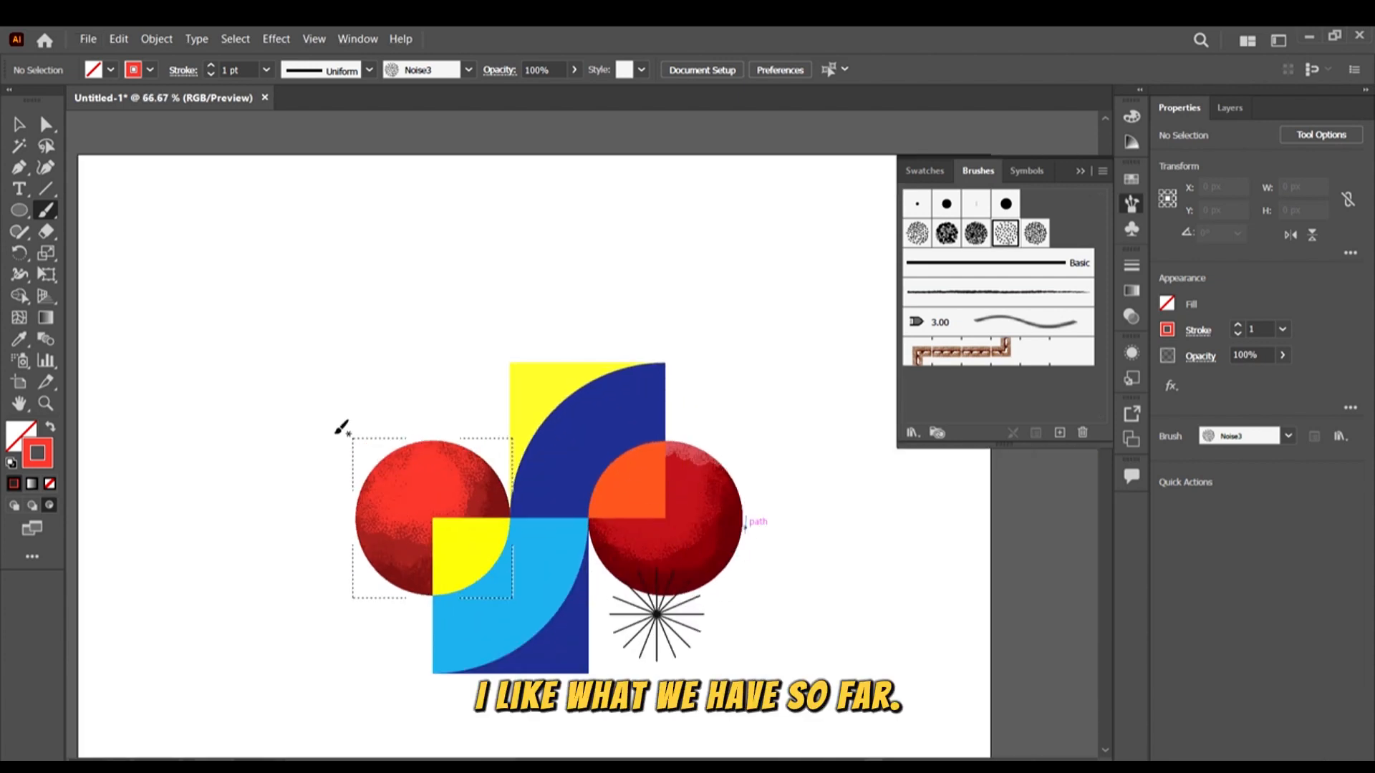
pyautogui.scroll(-3, 546, 458)
pyautogui.scroll(1, 688, 422)
pyautogui.click(15, 121)
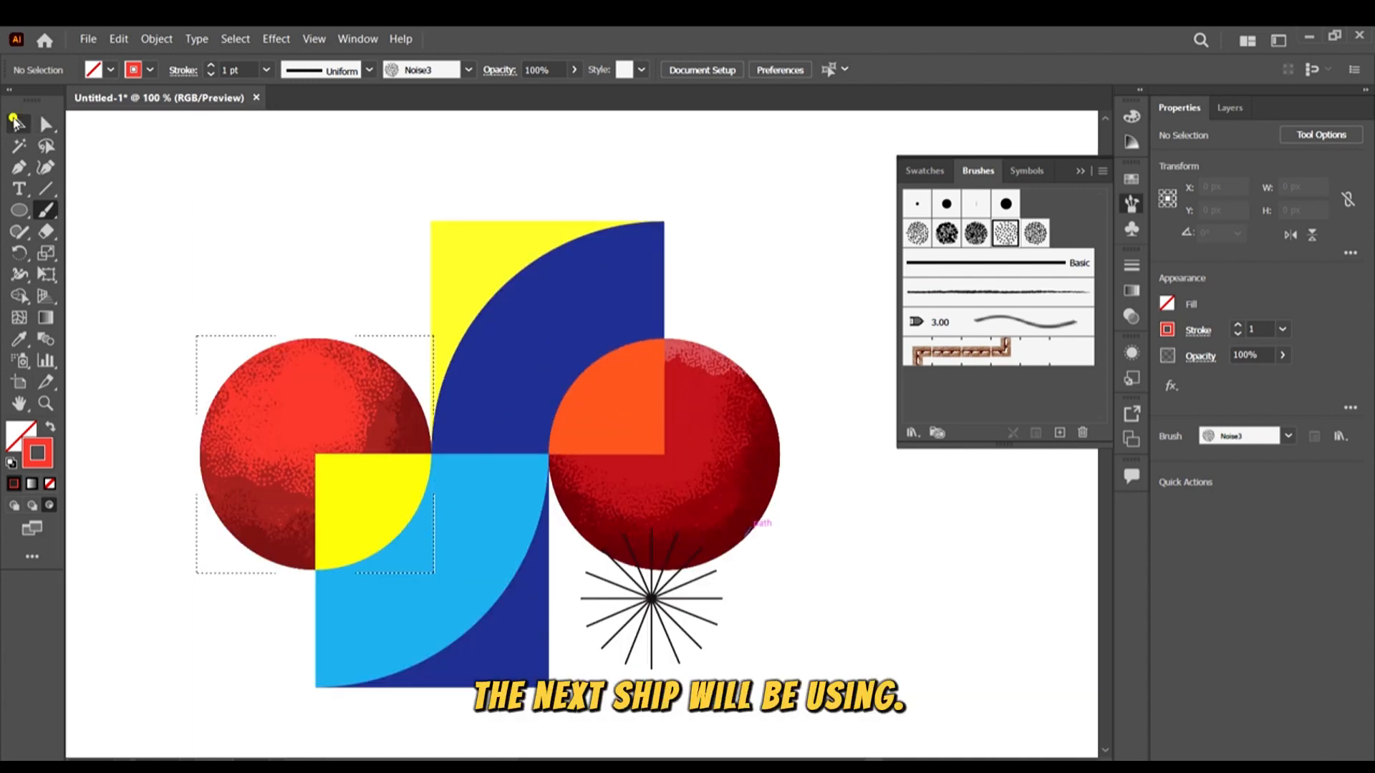
# Leave the left circle's Draw Inside mode by returning to Draw Normal
pyautogui.click(272, 192)
pyautogui.scroll(-1, 684, 336)
pyautogui.click(660, 218)
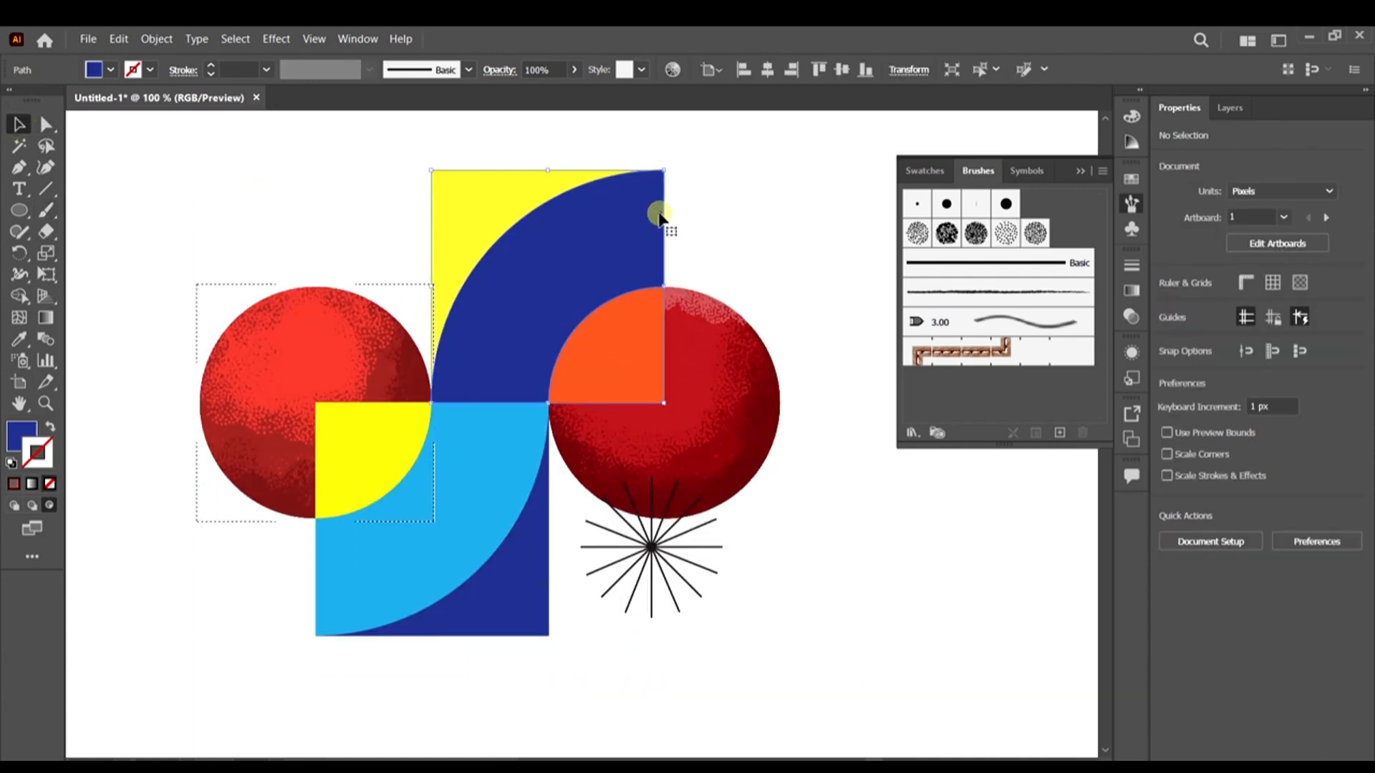
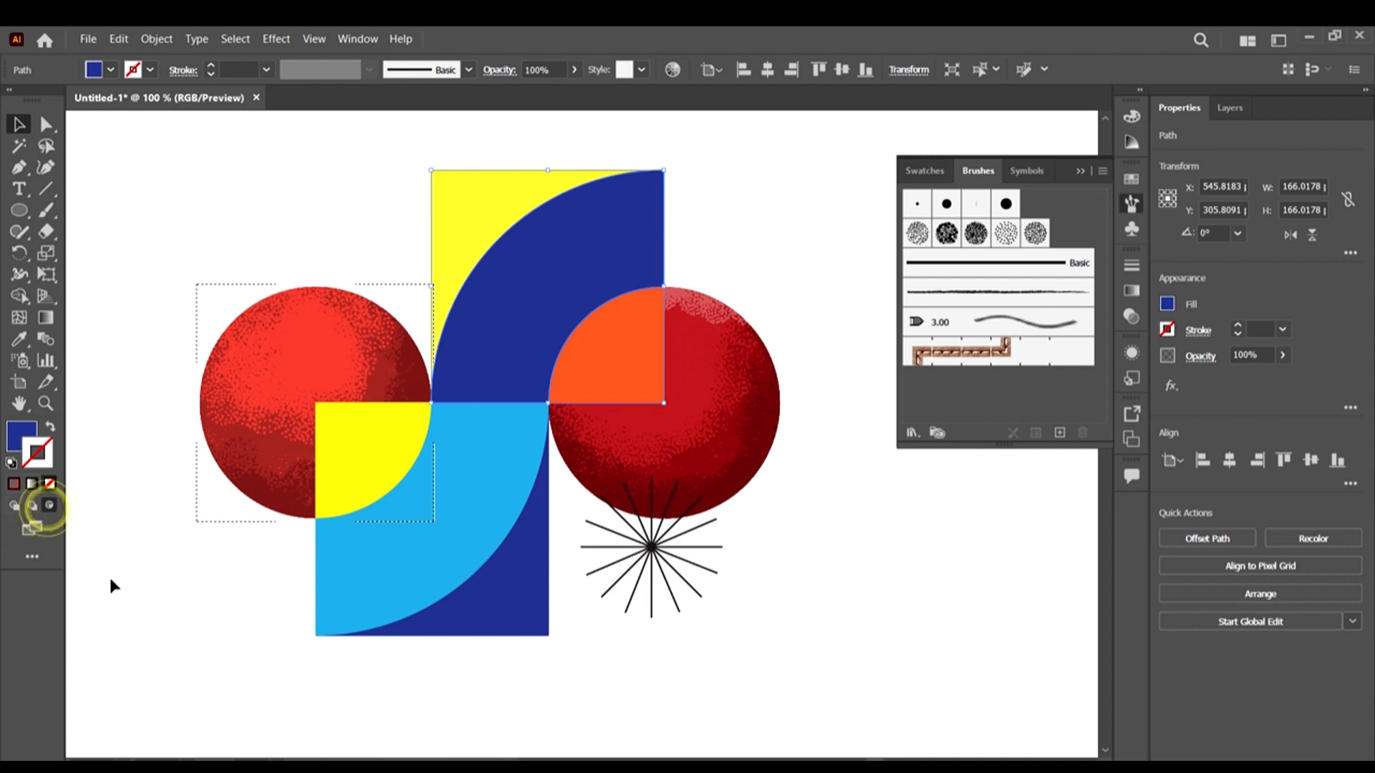
pyautogui.click(15, 507)
pyautogui.click(257, 671)
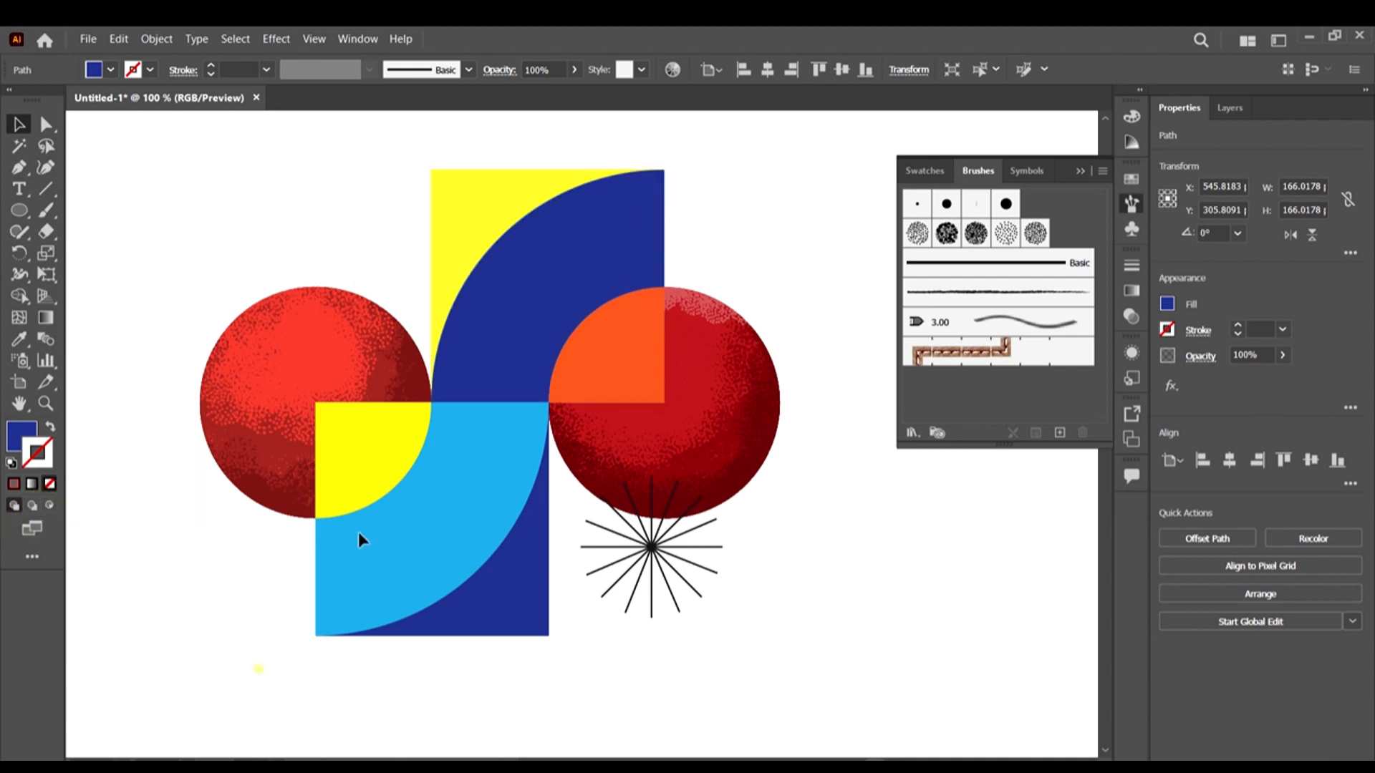
# Select the upper dark-blue arc and activate Draw Inside mode for it, undoing any accidental displacement
pyautogui.click(553, 253)
pyautogui.rightClick(596, 224)
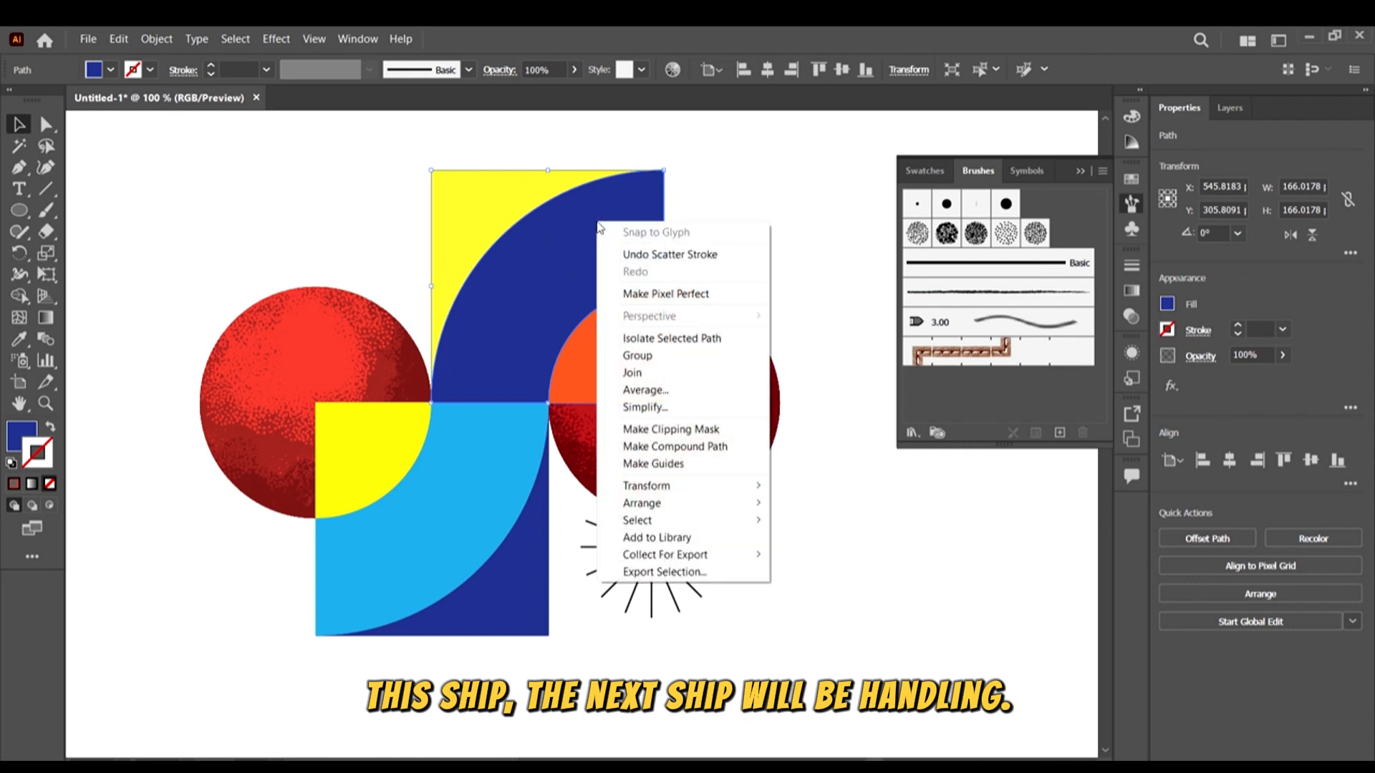
pyautogui.click(722, 167)
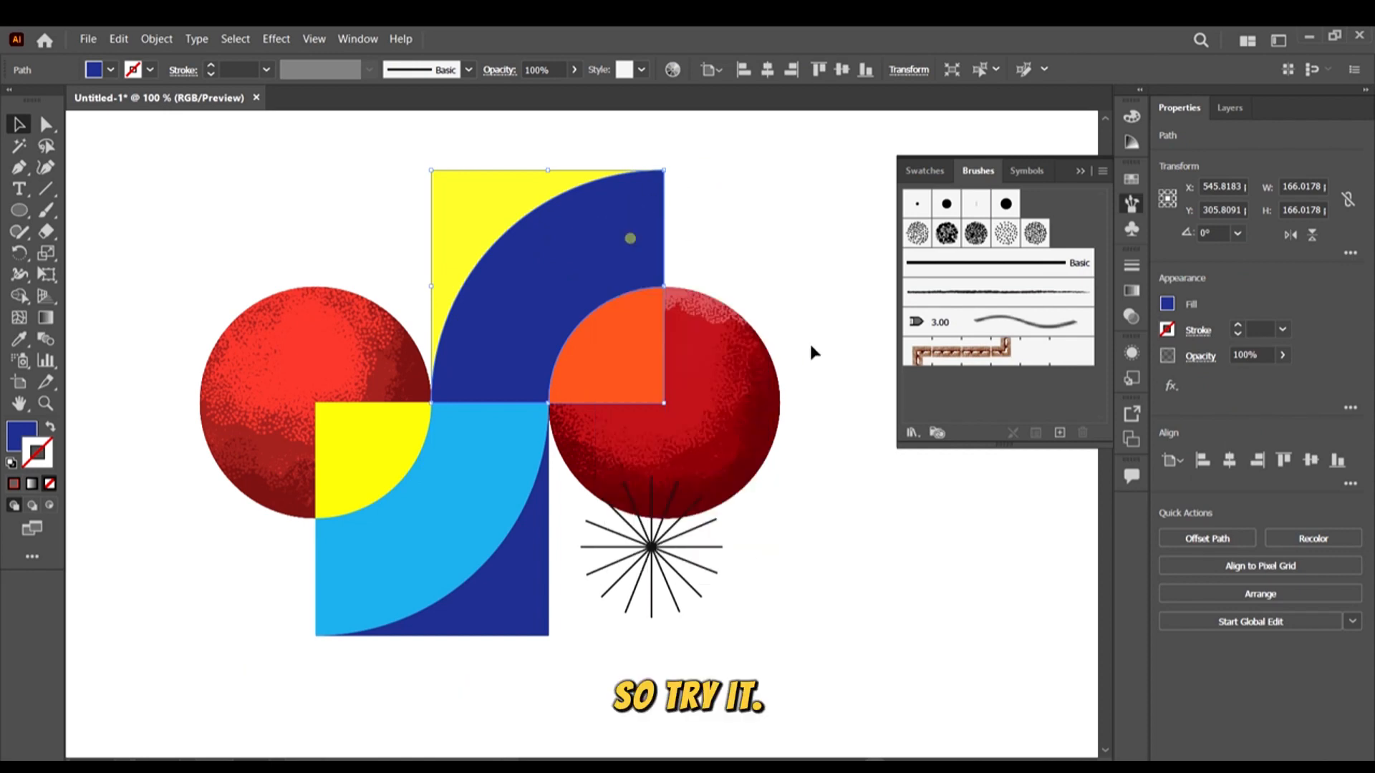
pyautogui.moveTo(631, 240); pyautogui.dragTo(769, 220)
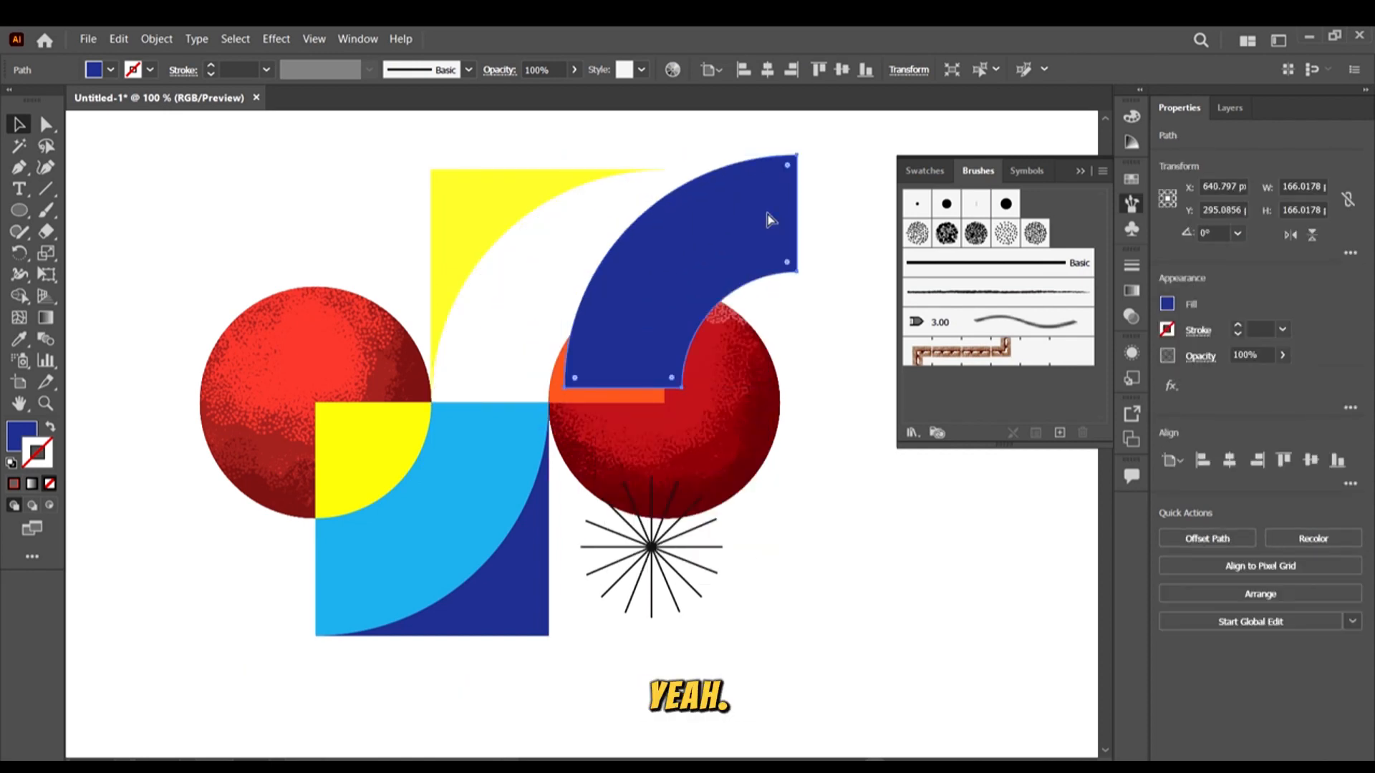
pyautogui.hotkey('ctrl', 'z')
pyautogui.scroll(2, 651, 195)
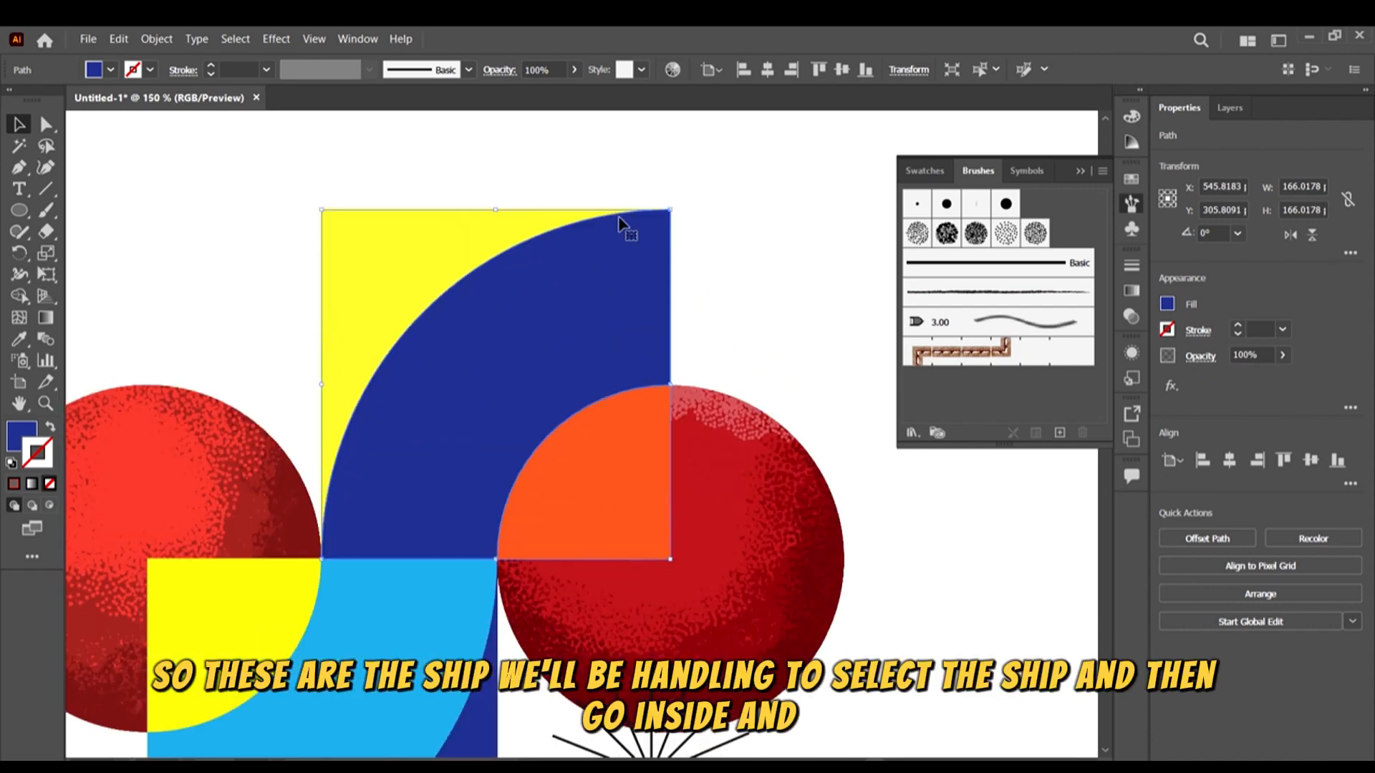
pyautogui.click(48, 506)
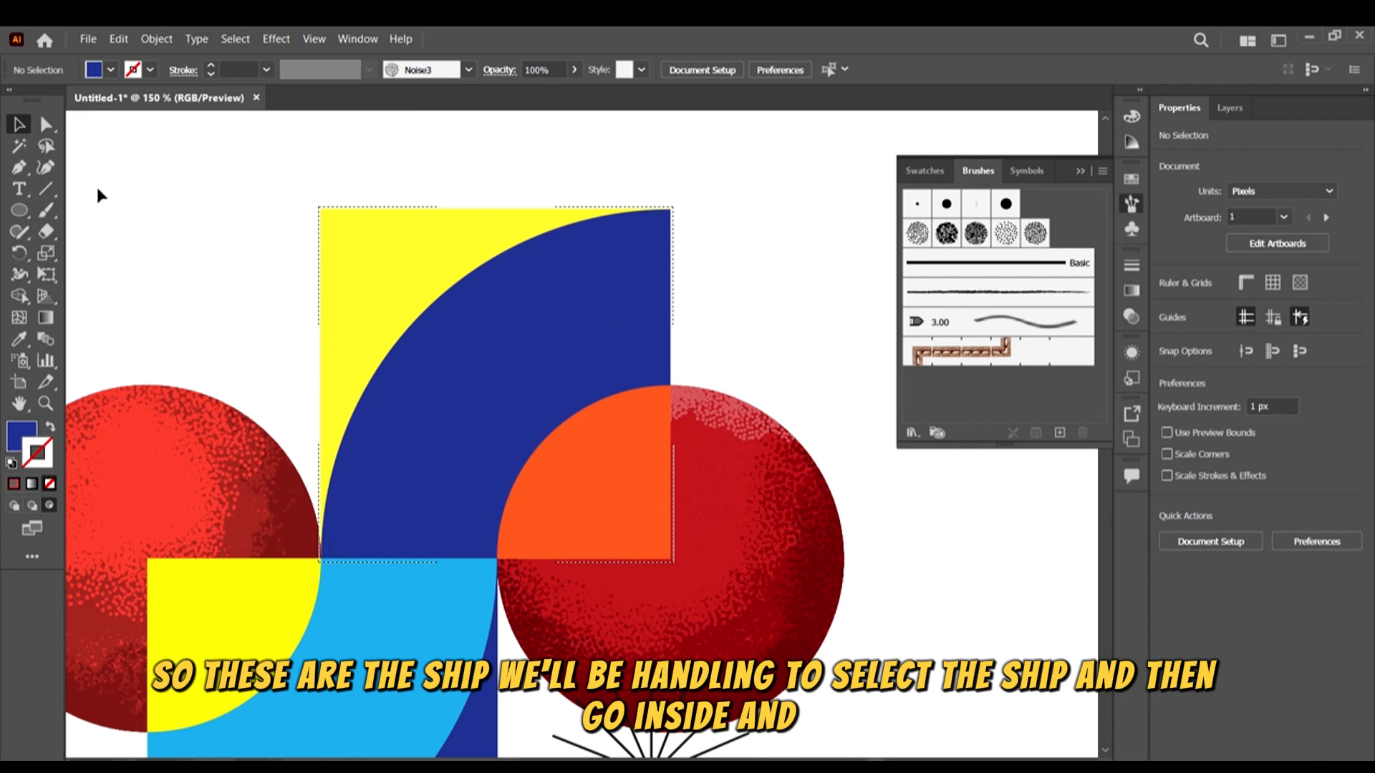
# Set the colour to darker navy #162360 and ready the Paintbrush with it as the stroke and no fill
pyautogui.click(20, 342)
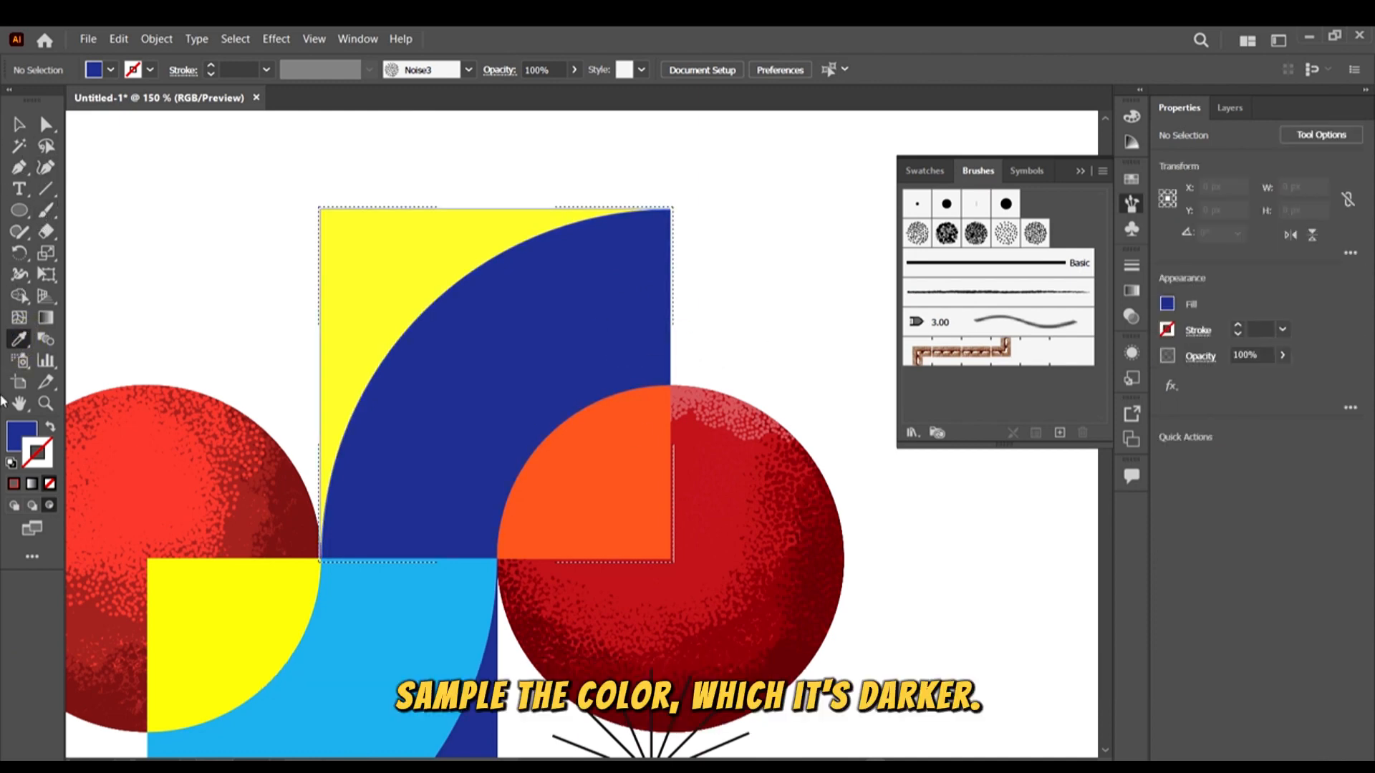
pyautogui.doubleClick(21, 435)
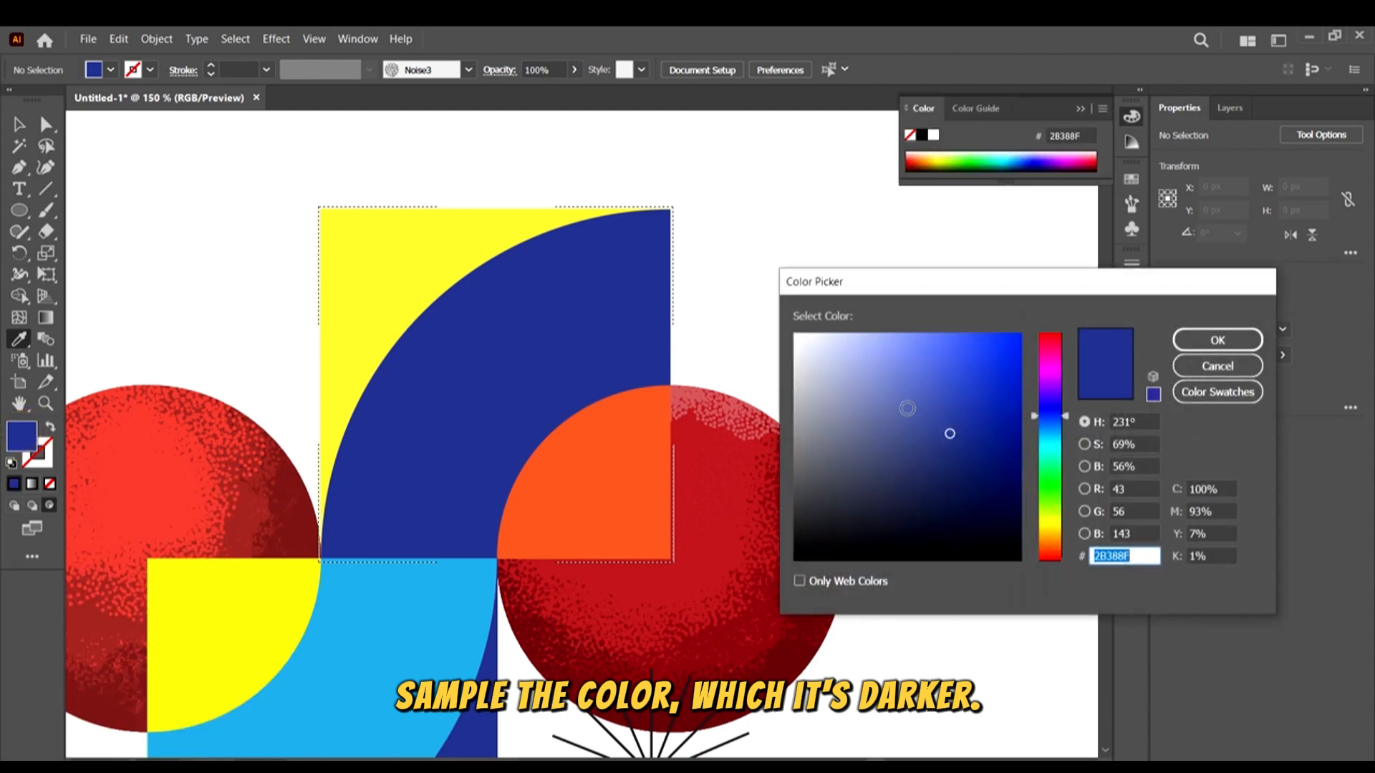
pyautogui.moveTo(953, 435); pyautogui.dragTo(970, 473)
pyautogui.click(1218, 341)
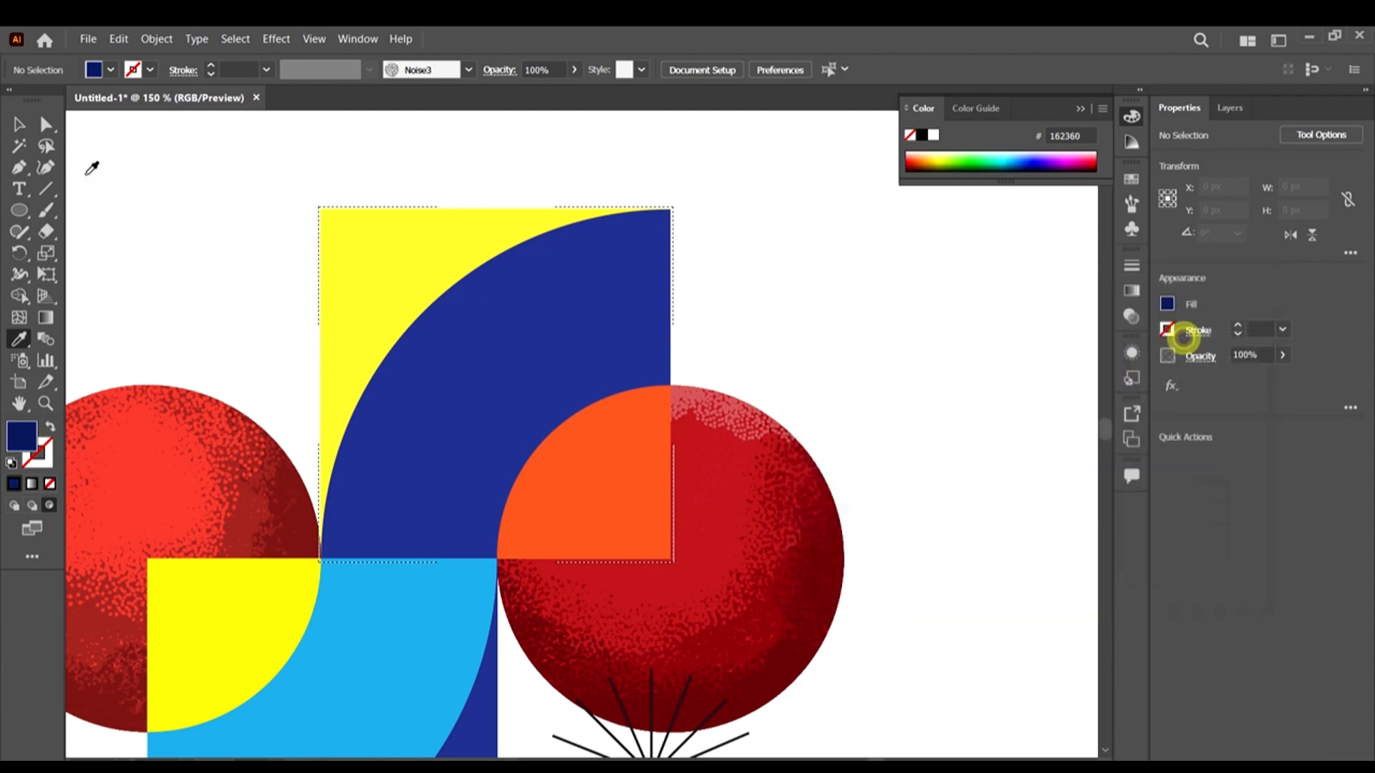
pyautogui.click(47, 210)
# Paint Noise3 navy shading along the arc's inner side around the orange quarter, undoing the strokes near its outer edge
pyautogui.scroll(-1, 535, 330)
pyautogui.moveTo(535, 421); pyautogui.dragTo(656, 306)
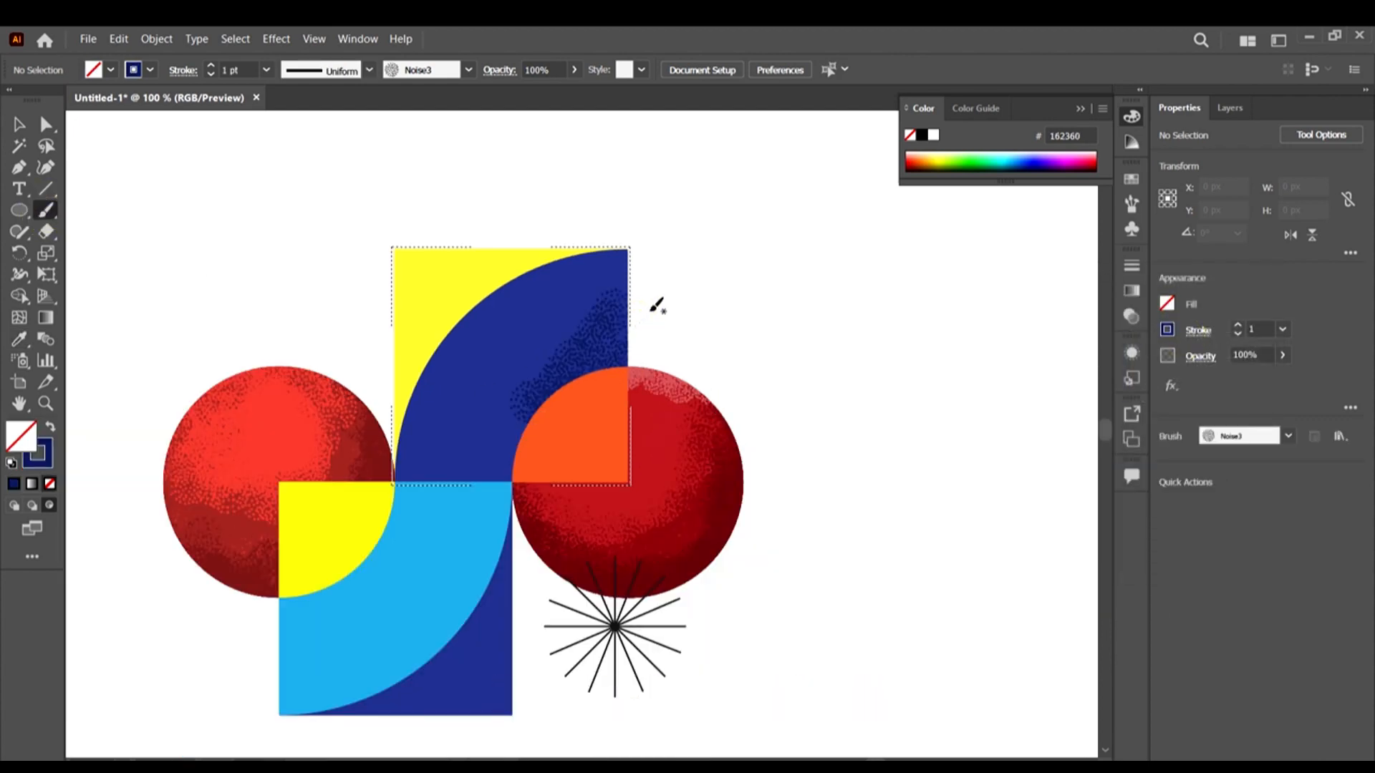
pyautogui.moveTo(565, 396); pyautogui.dragTo(536, 454)
pyautogui.moveTo(595, 342)
pyautogui.mouseDown()
pyautogui.moveTo(496, 494)
pyautogui.moveTo(620, 389)
pyautogui.moveTo(648, 307)
pyautogui.moveTo(501, 482)
pyautogui.moveTo(509, 466)
pyautogui.moveTo(509, 506)
pyautogui.moveTo(538, 442)
pyautogui.mouseUp()
pyautogui.moveTo(593, 283); pyautogui.dragTo(424, 474)
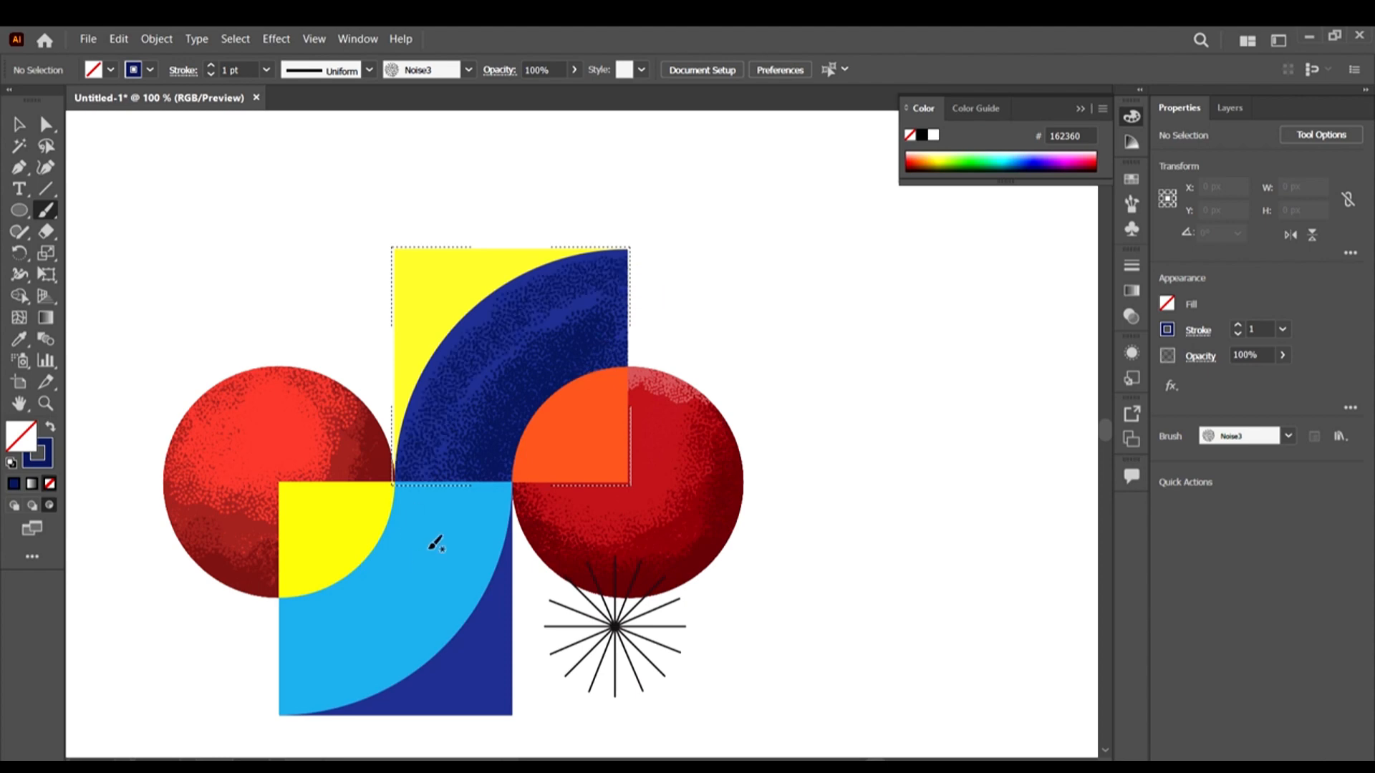
pyautogui.hotkey('ctrl', 'z')
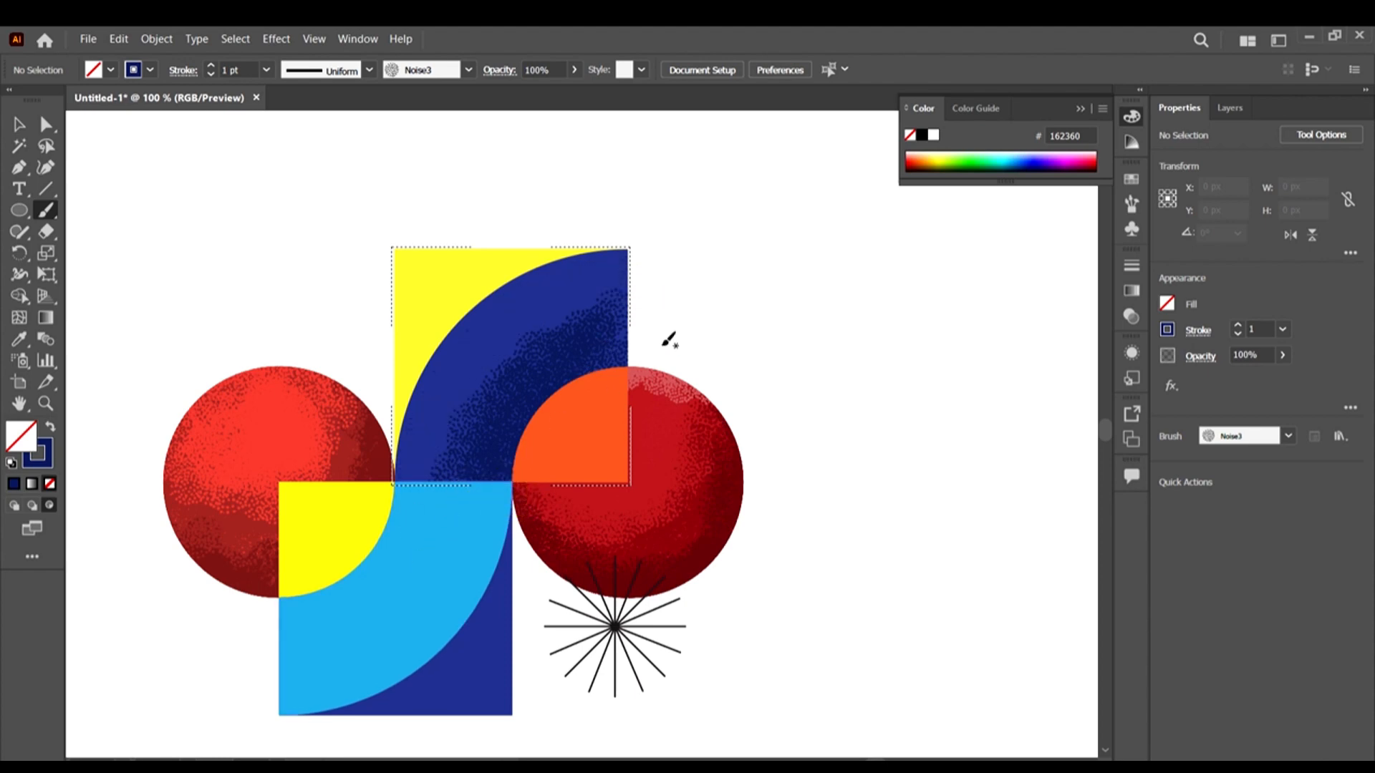
pyautogui.moveTo(524, 414); pyautogui.dragTo(503, 493)
# Choose the Noise1 brush and darken the stroke colour to #0F1A42
pyautogui.click(1133, 204)
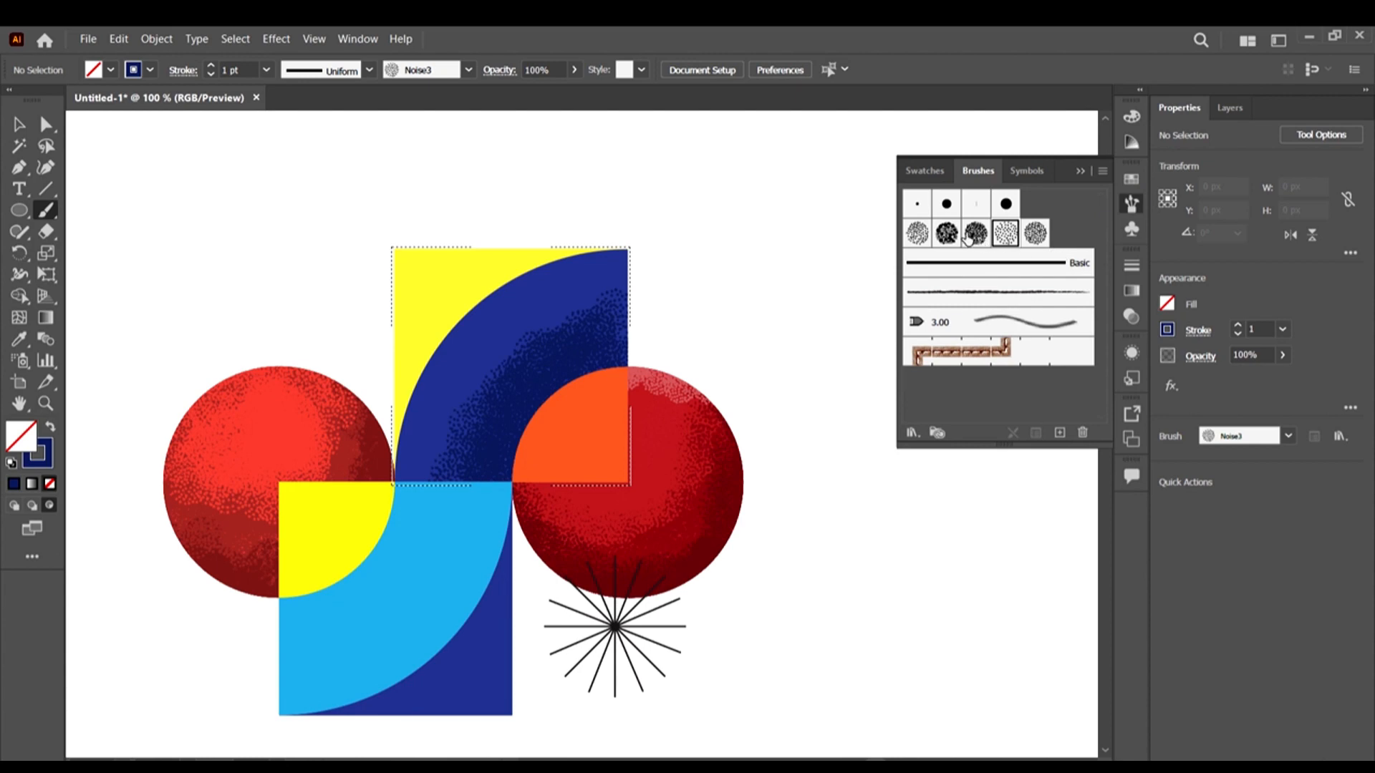
pyautogui.click(967, 239)
pyautogui.click(946, 233)
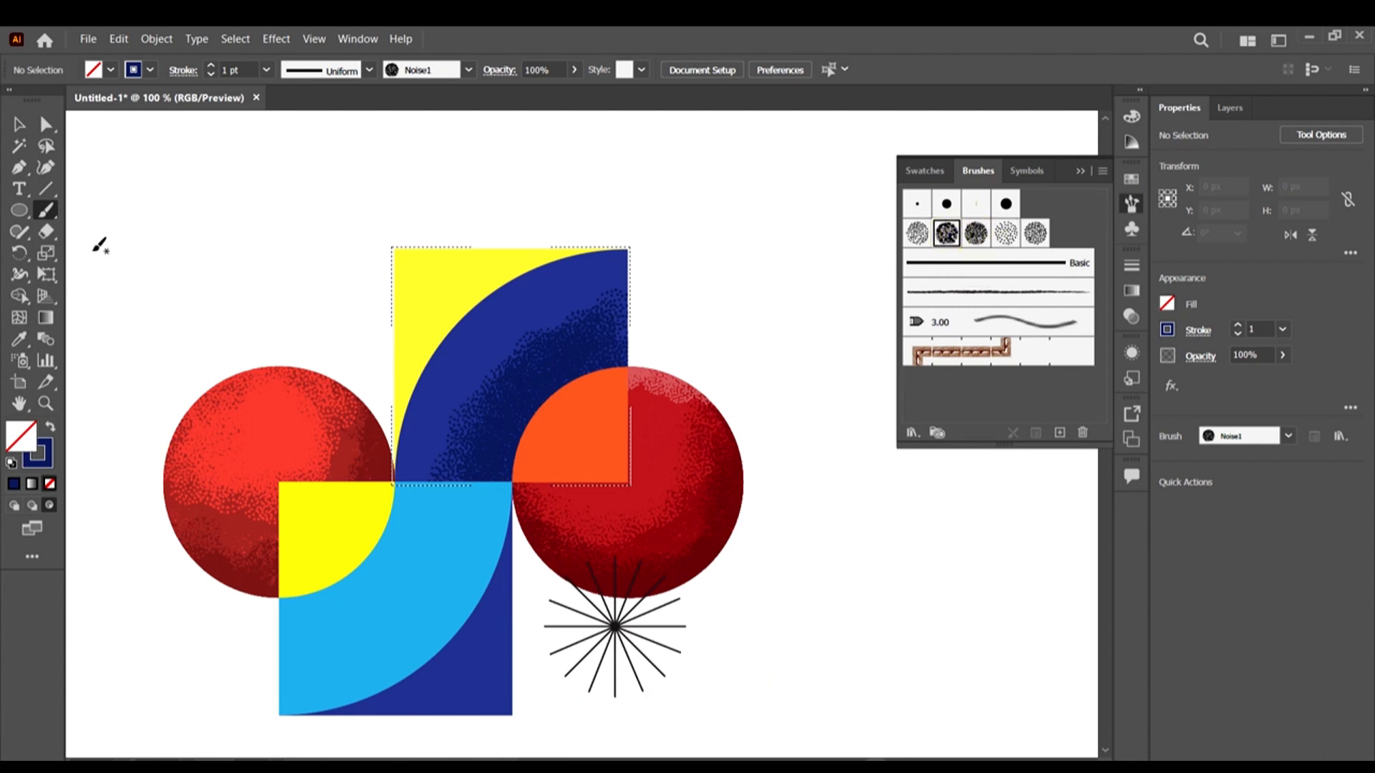
pyautogui.doubleClick(38, 453)
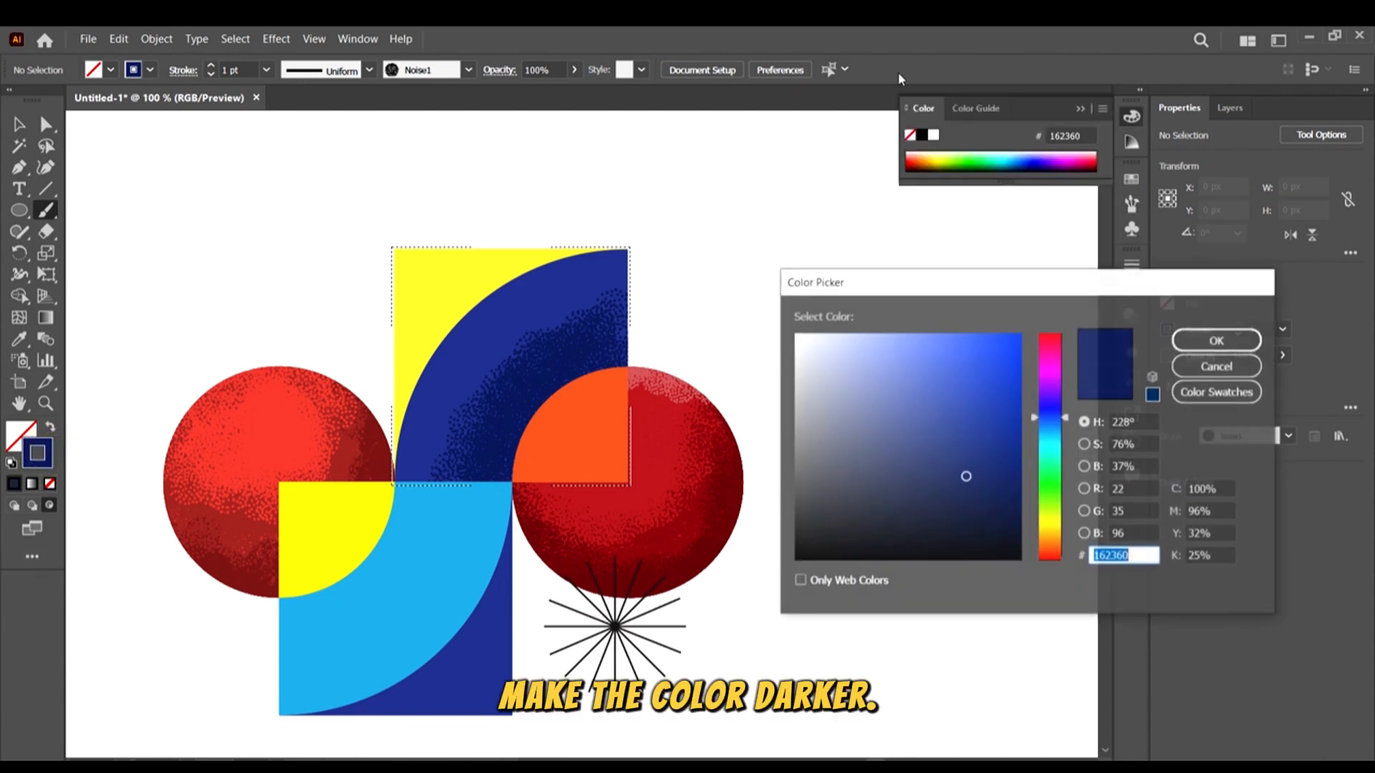
pyautogui.click(969, 485)
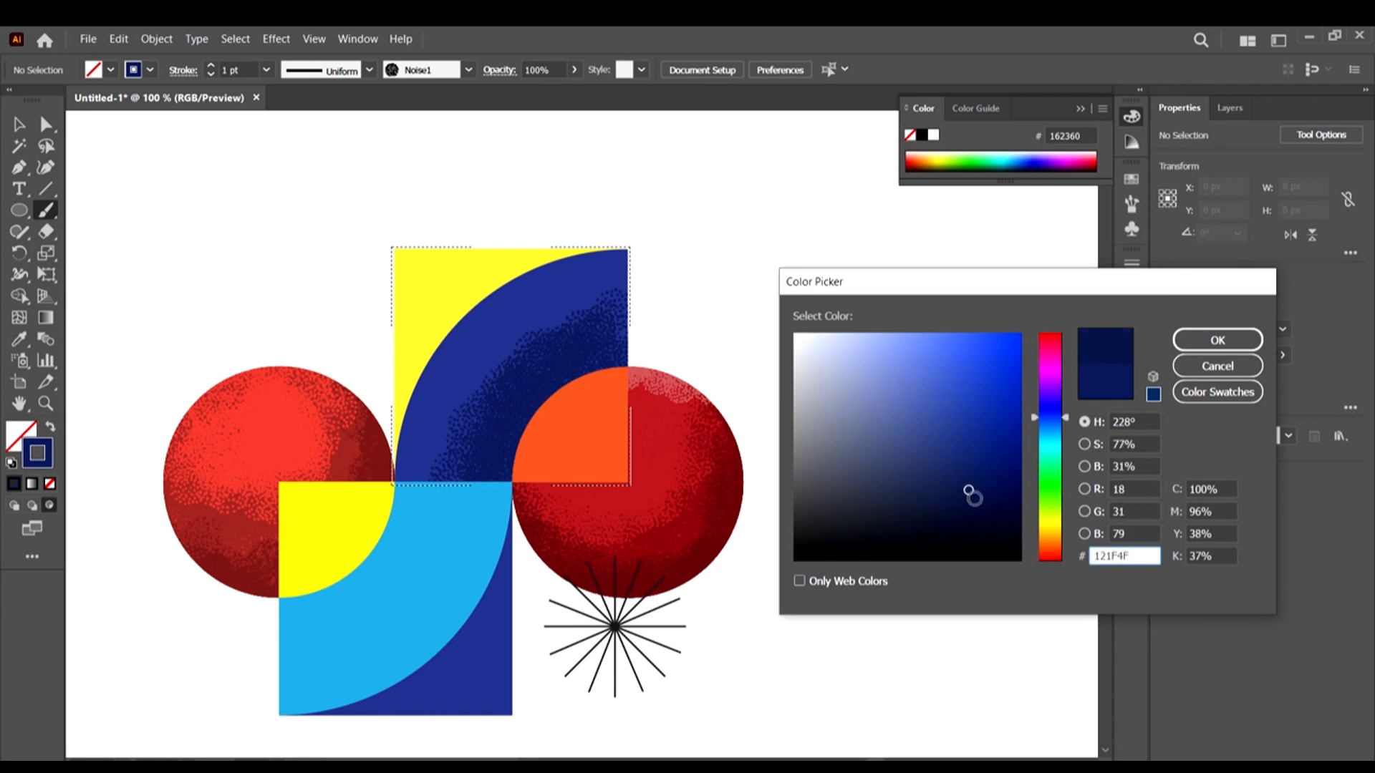
pyautogui.click(973, 495)
pyautogui.click(1183, 348)
# Paint dense Noise1 shadows on the arc along the orange quarter's curve, and undo the excess strokes
pyautogui.moveTo(608, 367)
pyautogui.mouseDown()
pyautogui.moveTo(511, 418)
pyautogui.moveTo(608, 368)
pyautogui.moveTo(504, 429)
pyautogui.moveTo(521, 433)
pyautogui.moveTo(489, 492)
pyautogui.moveTo(601, 358)
pyautogui.mouseUp()
pyautogui.click(515, 445)
pyautogui.moveTo(510, 459); pyautogui.dragTo(513, 413)
pyautogui.moveTo(575, 372)
pyautogui.mouseDown()
pyautogui.moveTo(602, 363)
pyautogui.moveTo(575, 382)
pyautogui.mouseUp()
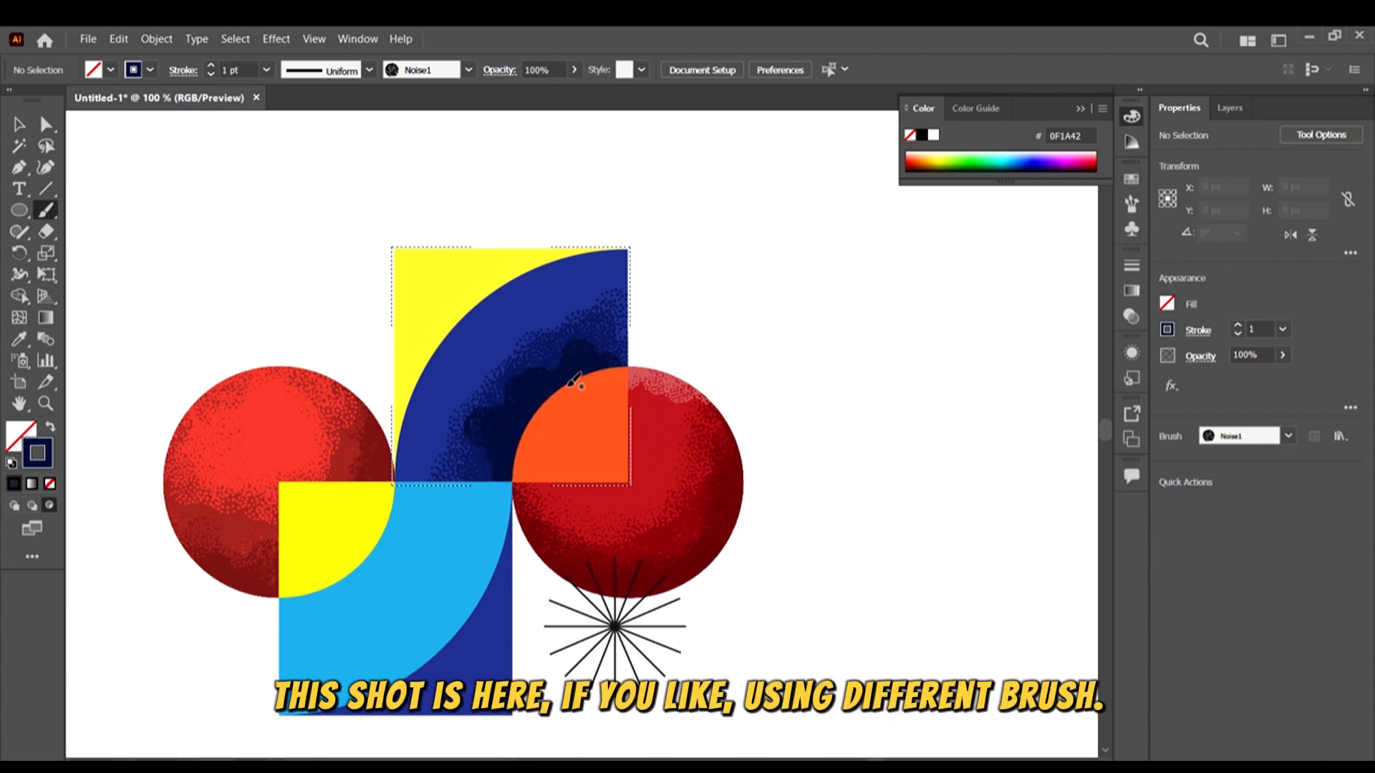
pyautogui.hotkey('ctrl', 'z')
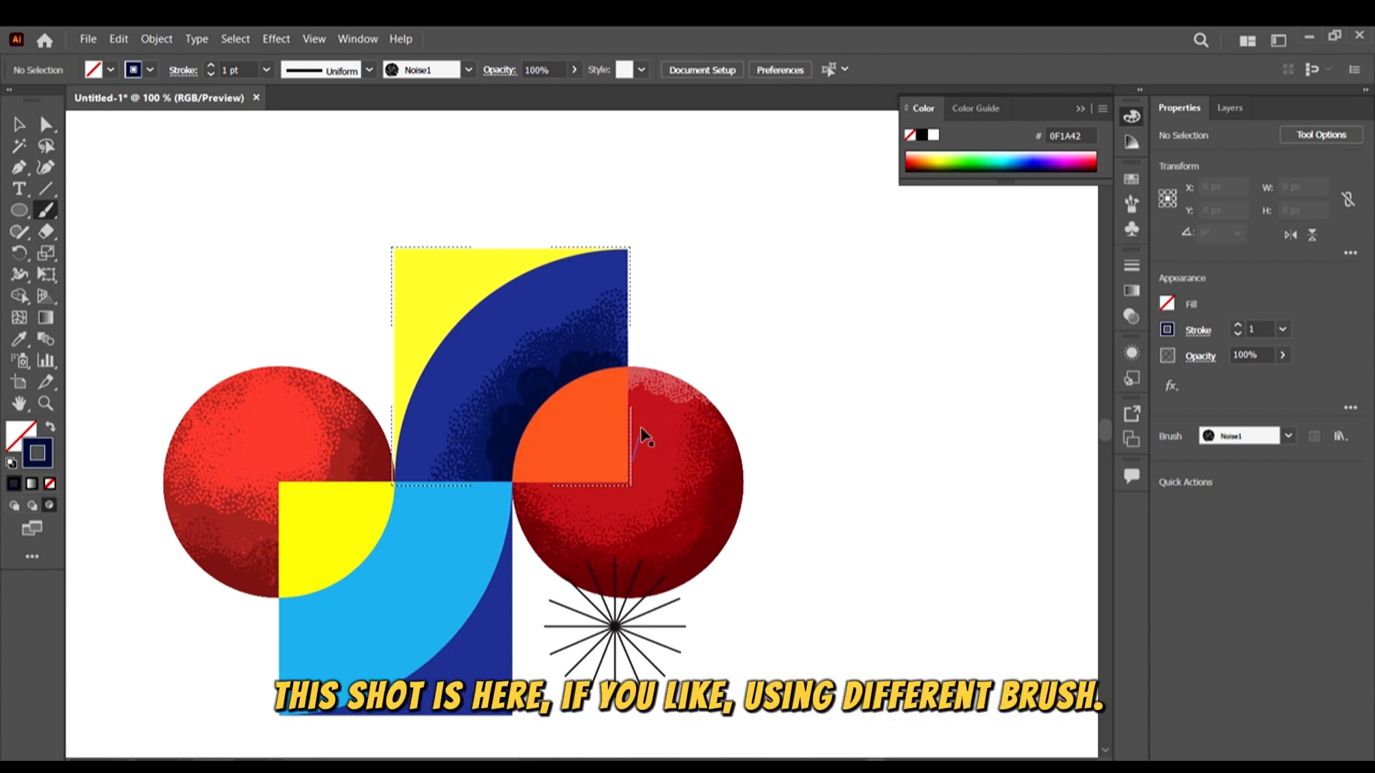
# Try deepening the shadow beside the orange quarter with the Noise2 brush, undoing the excess strokes
pyautogui.click(1130, 209)
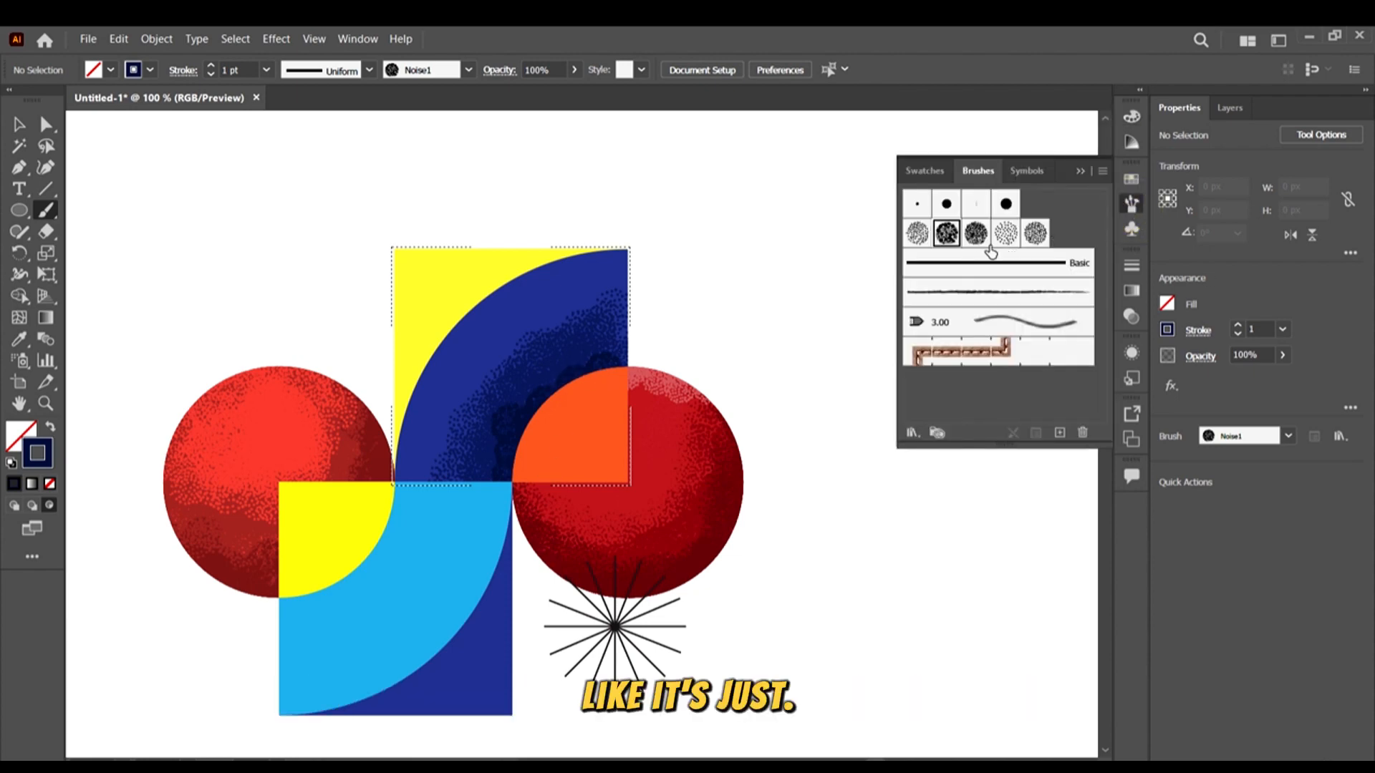
pyautogui.click(983, 234)
pyautogui.moveTo(496, 425)
pyautogui.mouseDown()
pyautogui.moveTo(562, 375)
pyautogui.moveTo(646, 381)
pyautogui.mouseUp()
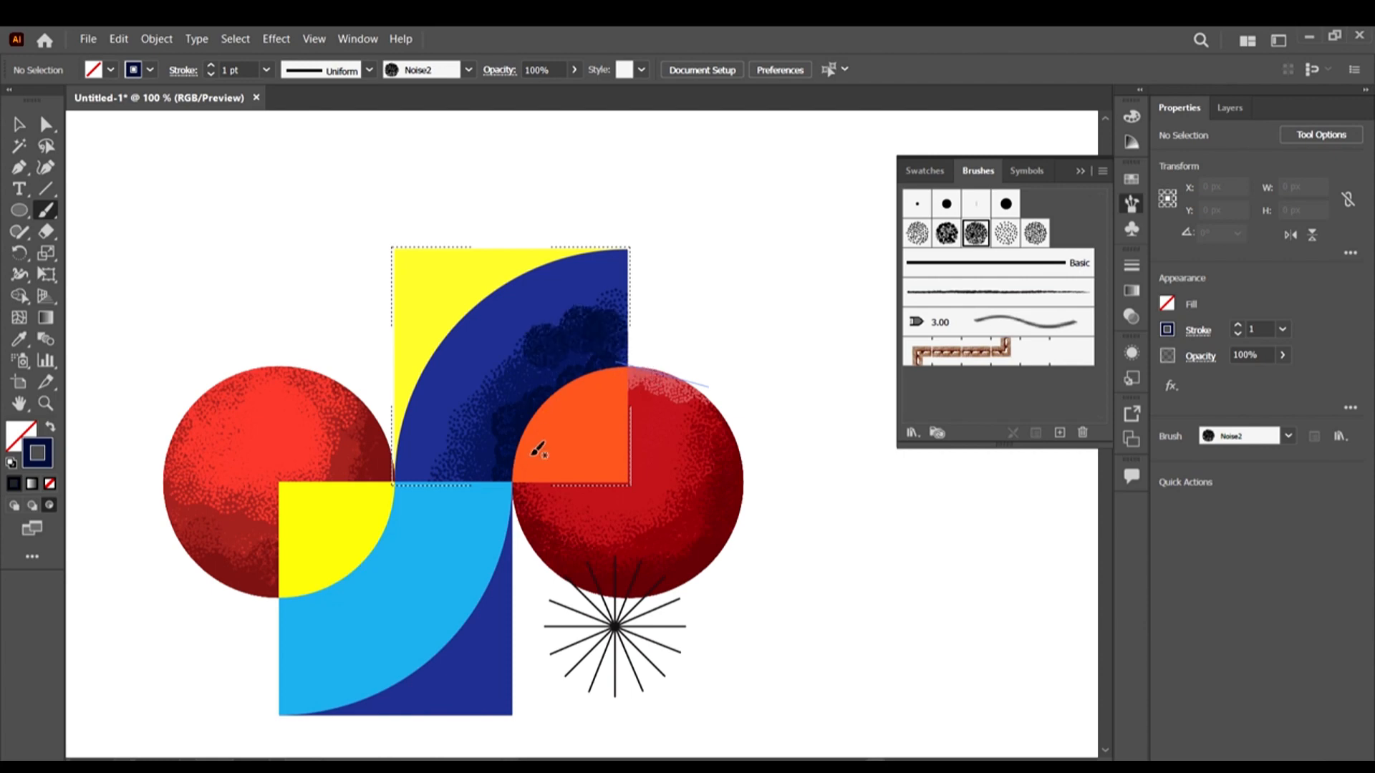
pyautogui.hotkey('ctrl', 'z')
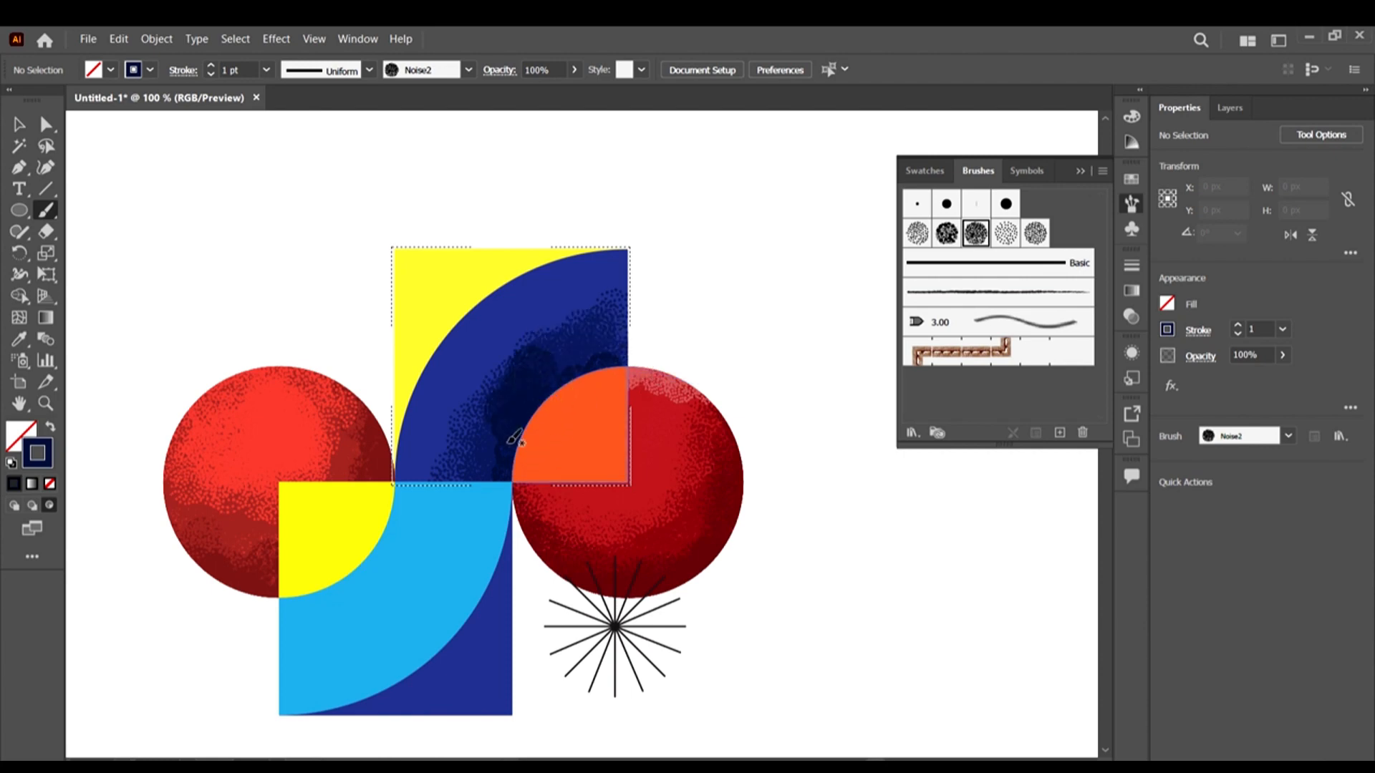
pyautogui.moveTo(510, 467); pyautogui.dragTo(517, 422)
pyautogui.hotkey('ctrl', 'z')
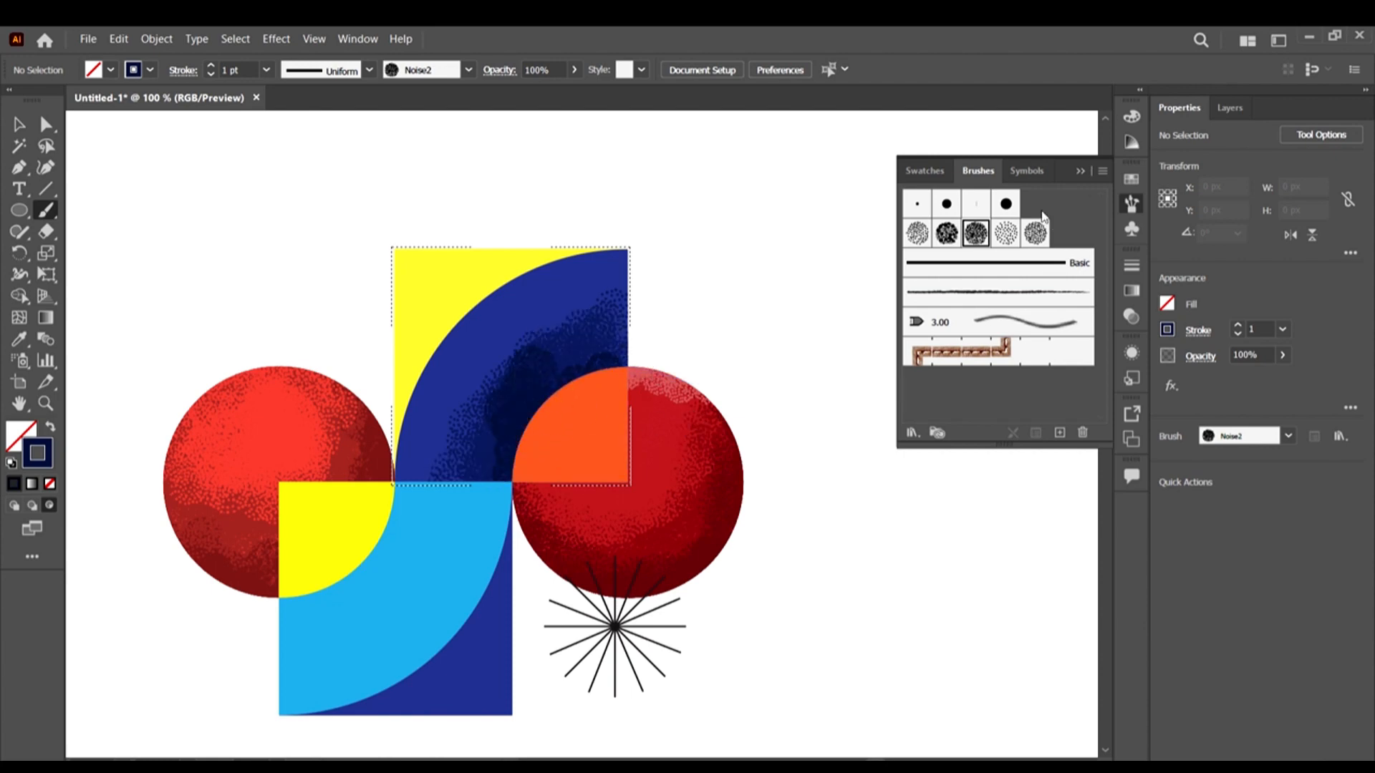
# Blend the dark shadow outward along the arc's inner curve with the Noise3 brush
pyautogui.click(1006, 233)
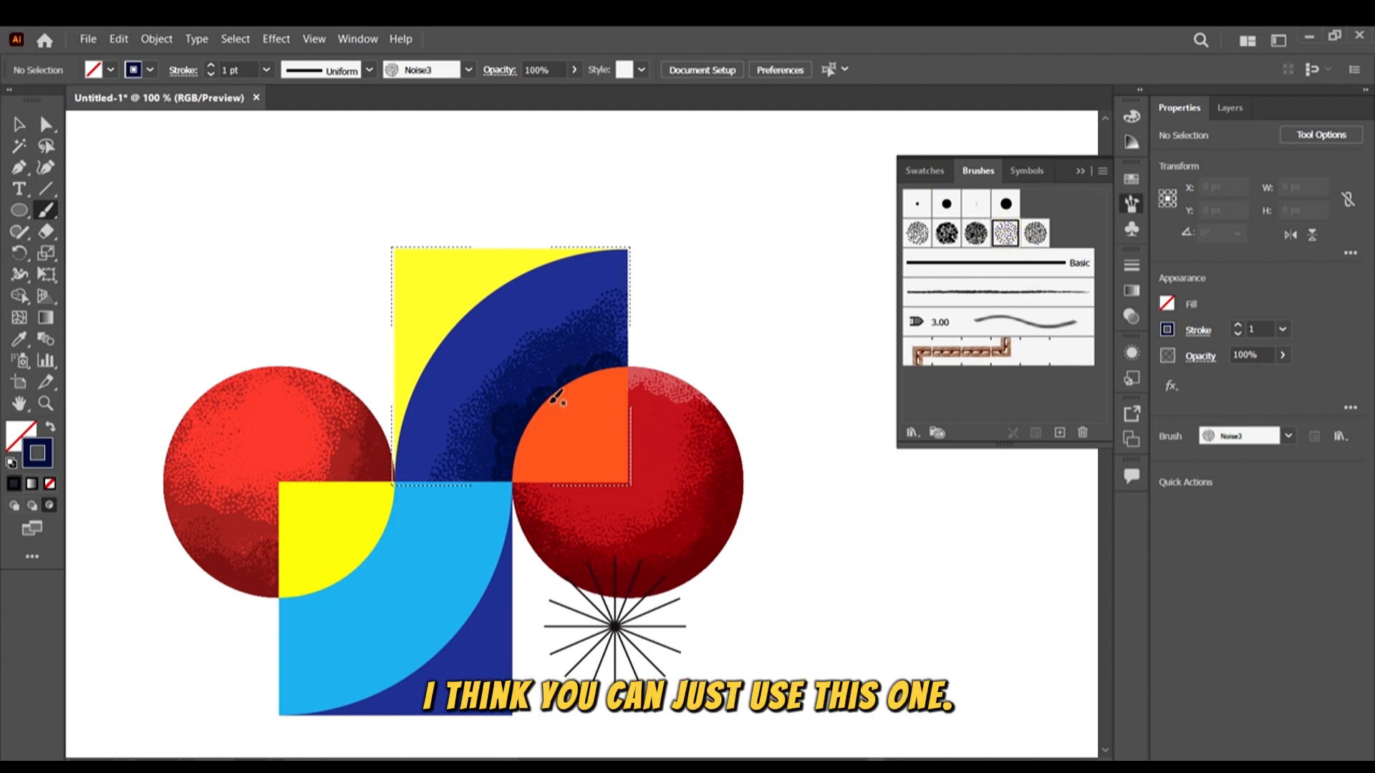
pyautogui.moveTo(553, 398)
pyautogui.mouseDown()
pyautogui.moveTo(494, 446)
pyautogui.moveTo(666, 348)
pyautogui.moveTo(583, 369)
pyautogui.moveTo(484, 437)
pyautogui.mouseUp()
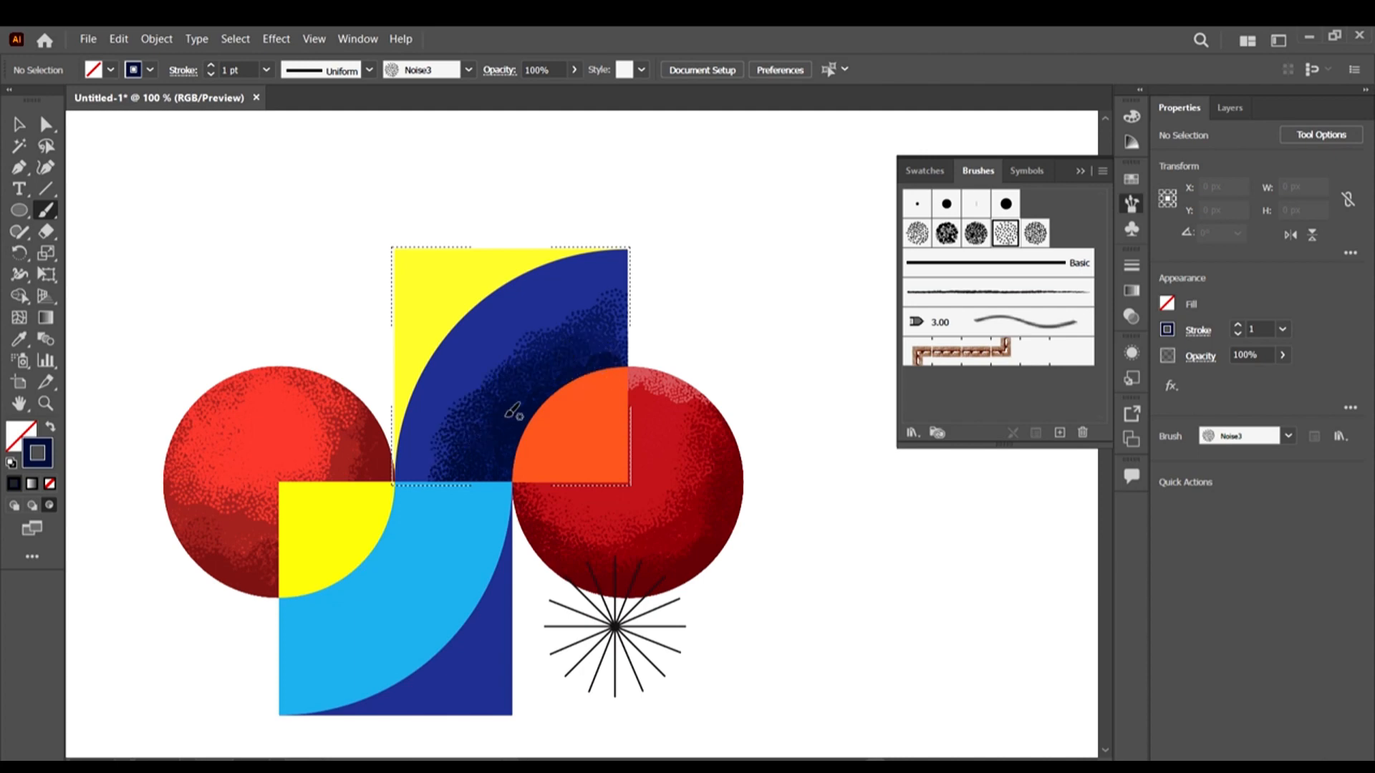
pyautogui.moveTo(589, 345)
pyautogui.mouseDown()
pyautogui.moveTo(653, 333)
pyautogui.moveTo(558, 371)
pyautogui.moveTo(653, 365)
pyautogui.mouseUp()
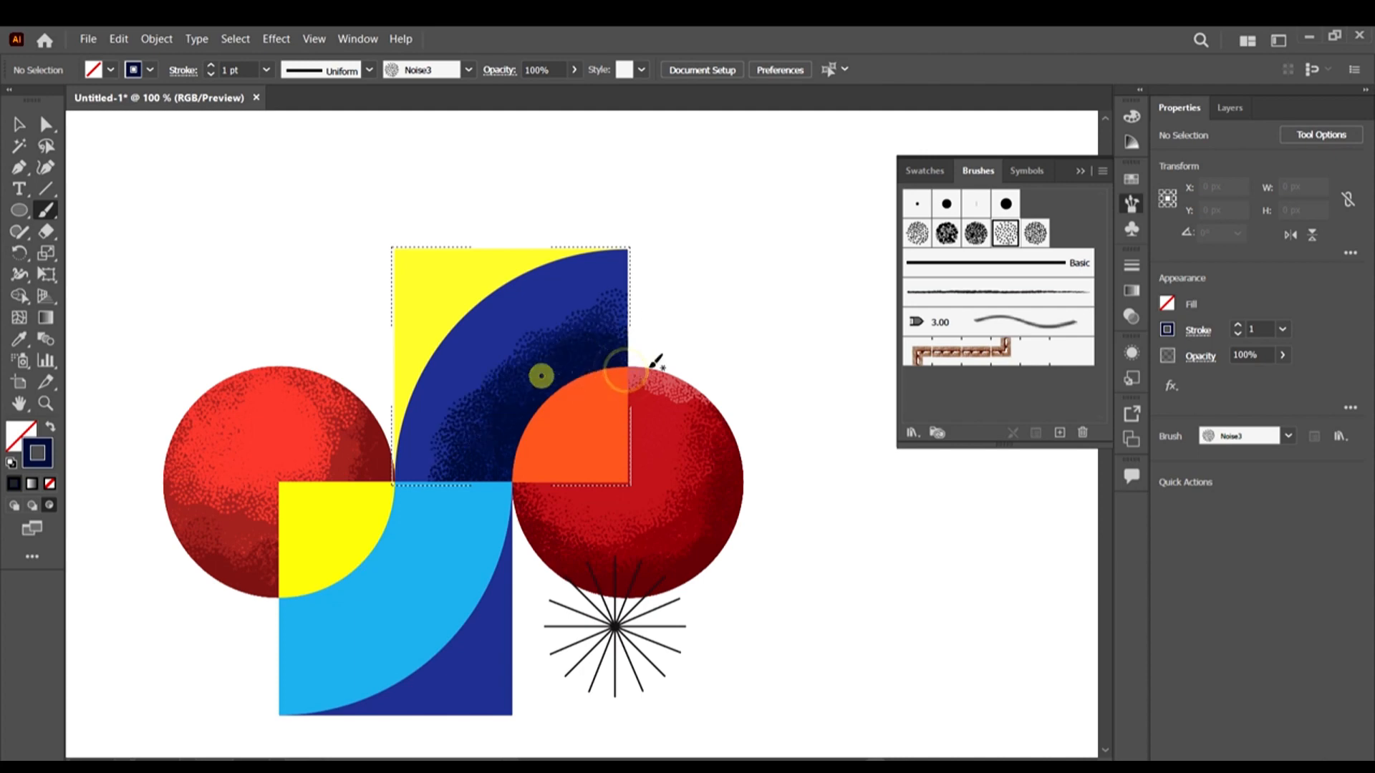
pyautogui.moveTo(530, 386); pyautogui.dragTo(441, 531)
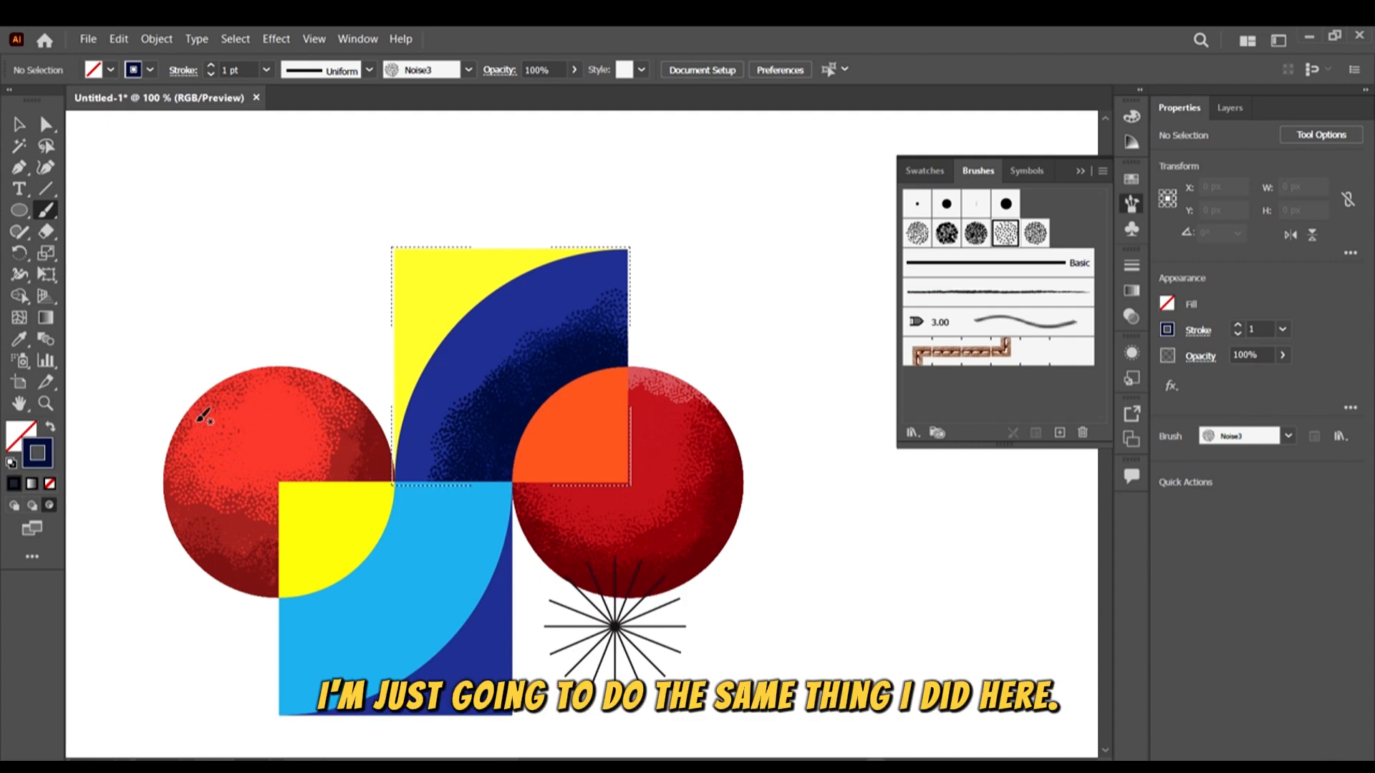
# Sample the lighter navy of the arc's outer shadow dots as the Paintbrush's stroke colour
pyautogui.scroll(2, 577, 257)
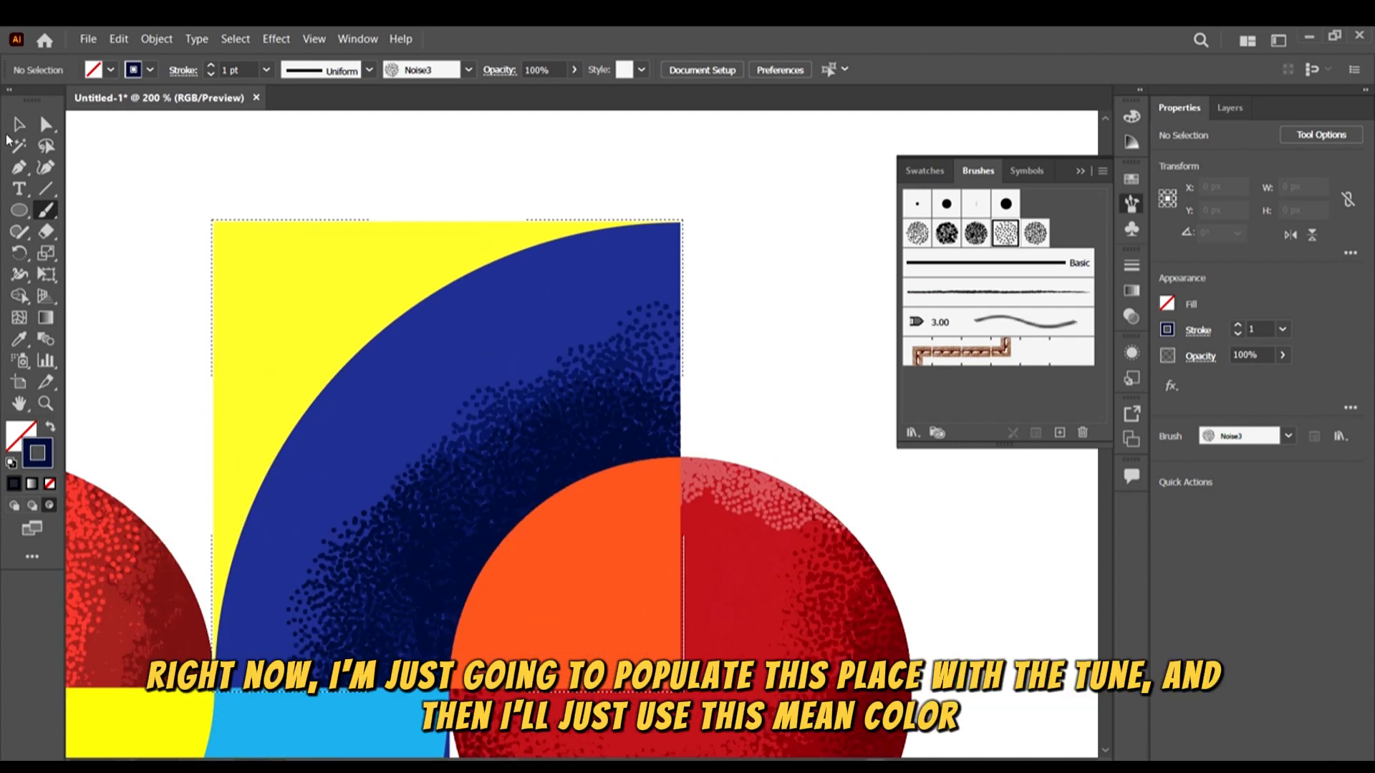
pyautogui.scroll(1, 631, 271)
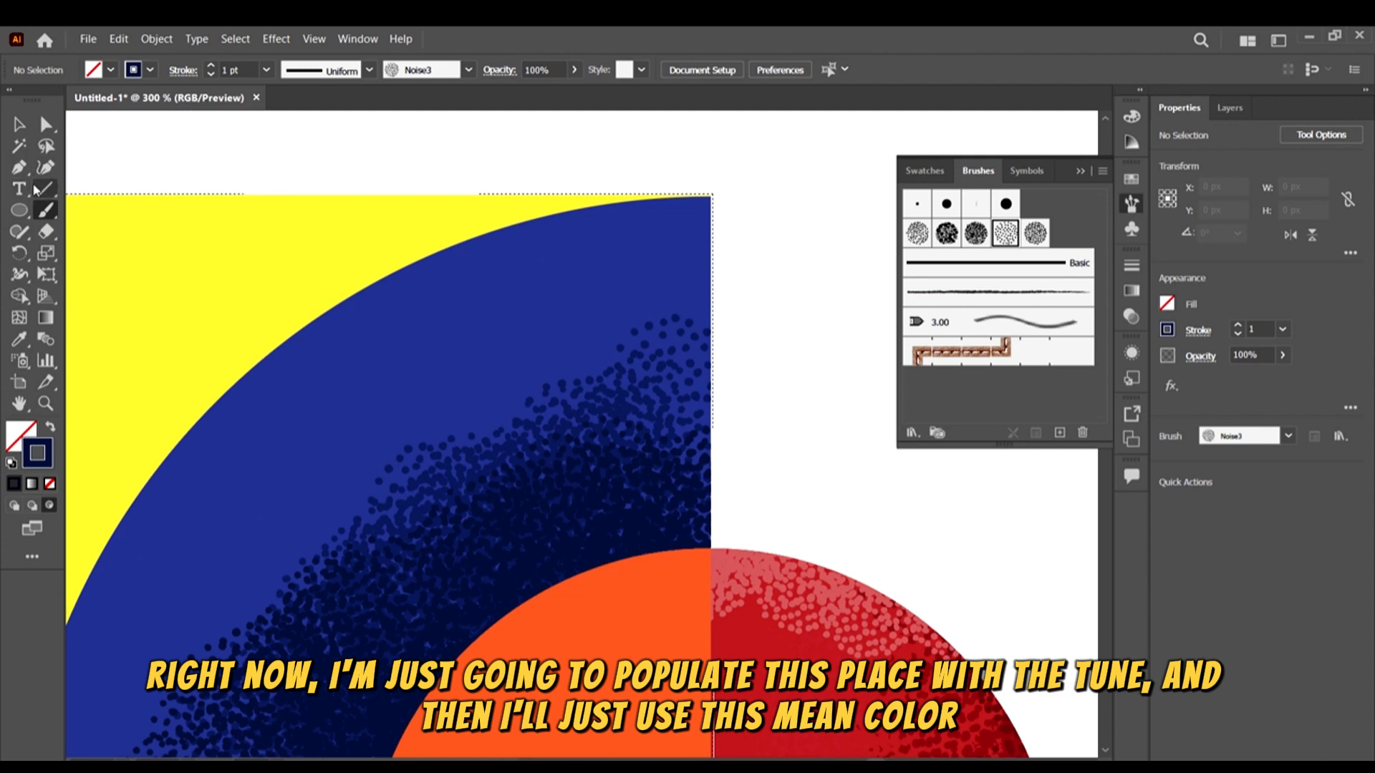
pyautogui.scroll(-2, 508, 222)
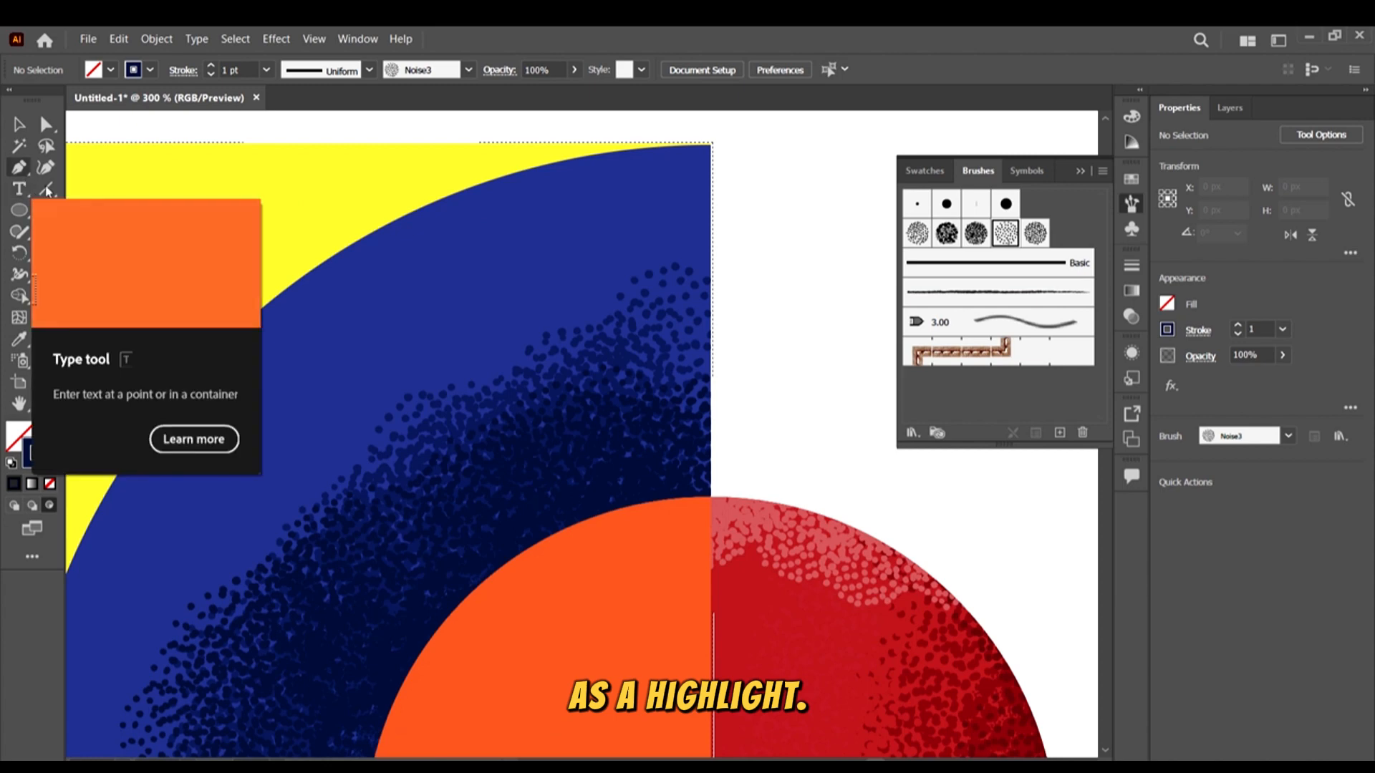
pyautogui.click(20, 341)
pyautogui.scroll(3, 620, 354)
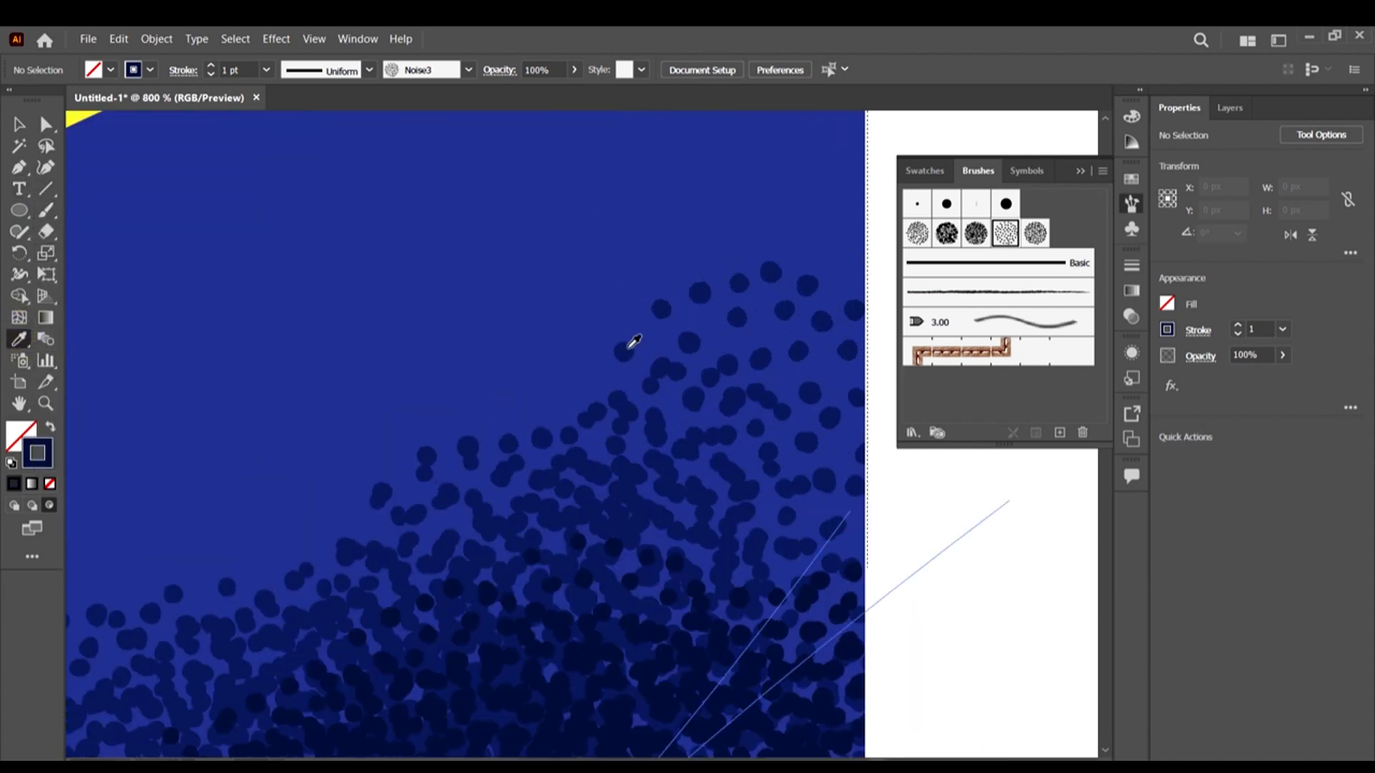
pyautogui.scroll(-4, 633, 342)
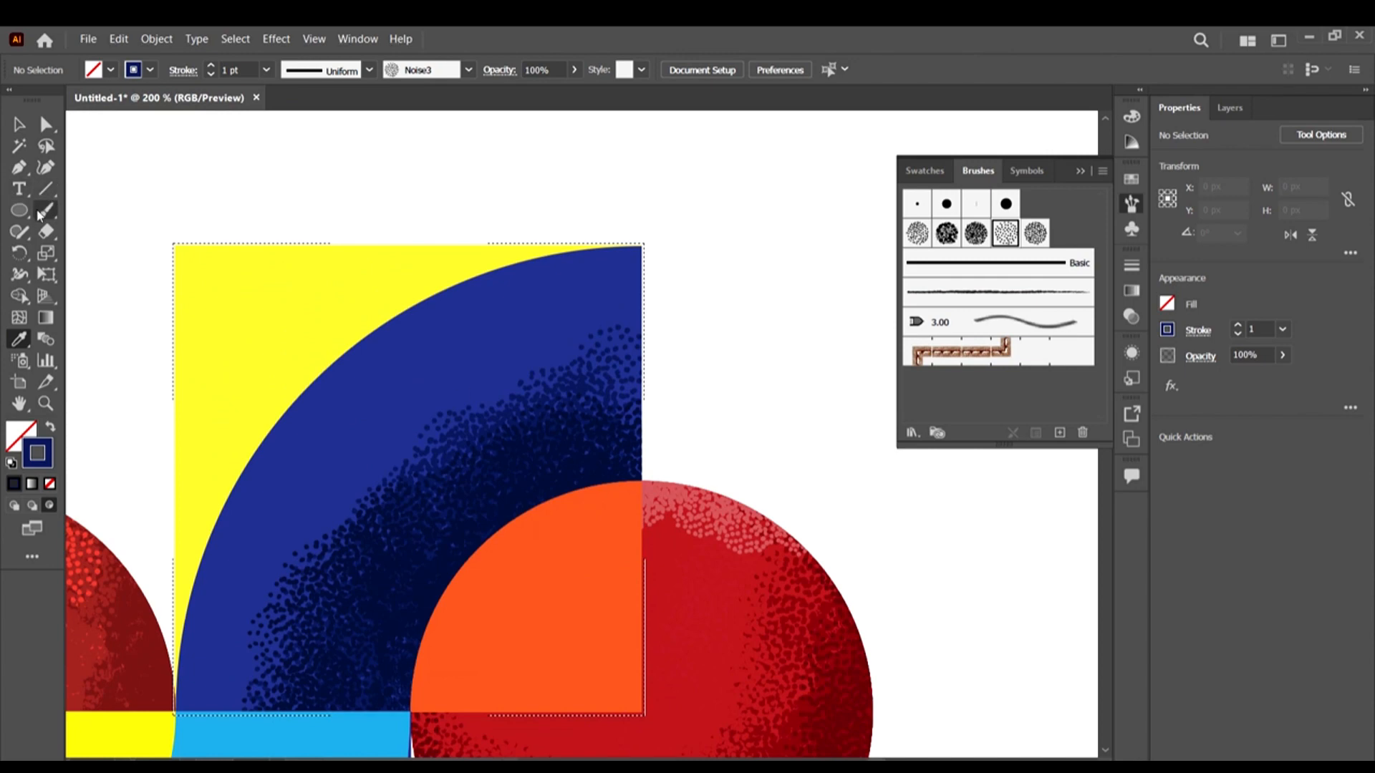
pyautogui.click(44, 211)
# Cover the remaining bright-blue outer and middle bands of the arc with Noise3 strokes in the sampled navy
pyautogui.moveTo(638, 304); pyautogui.dragTo(235, 622)
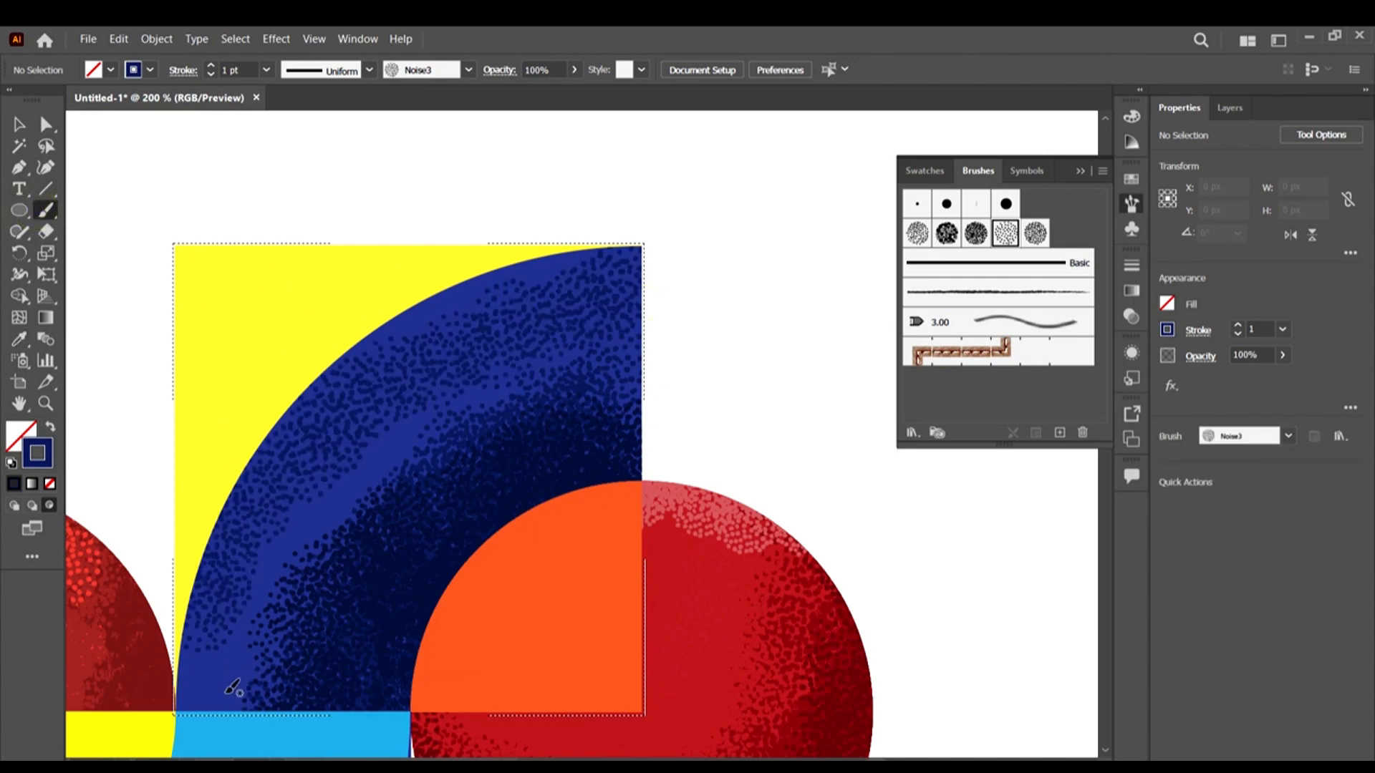
pyautogui.moveTo(226, 693)
pyautogui.mouseDown()
pyautogui.moveTo(460, 406)
pyautogui.moveTo(698, 303)
pyautogui.mouseUp()
pyautogui.moveTo(571, 320); pyautogui.dragTo(166, 729)
pyautogui.moveTo(242, 703)
pyautogui.mouseDown()
pyautogui.moveTo(226, 632)
pyautogui.moveTo(289, 598)
pyautogui.moveTo(235, 719)
pyautogui.moveTo(449, 378)
pyautogui.moveTo(679, 352)
pyautogui.mouseUp()
pyautogui.moveTo(547, 315); pyautogui.dragTo(630, 294)
pyautogui.moveTo(467, 301); pyautogui.dragTo(601, 265)
pyautogui.moveTo(411, 320)
pyautogui.mouseDown()
pyautogui.moveTo(573, 250)
pyautogui.moveTo(673, 287)
pyautogui.mouseUp()
pyautogui.moveTo(510, 361); pyautogui.dragTo(319, 656)
pyautogui.moveTo(412, 462); pyautogui.dragTo(278, 709)
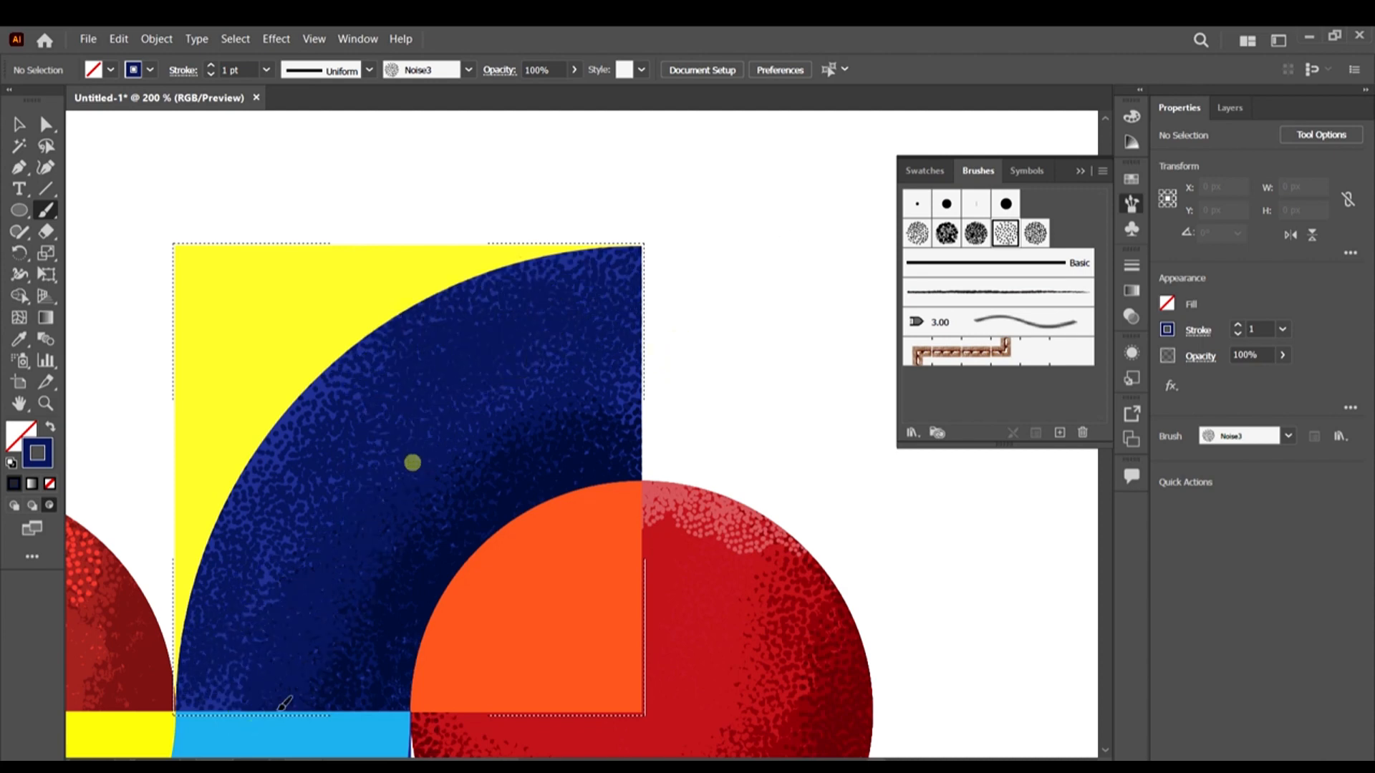
# Sample the brighter blue at the upper arc's outer edge and make it the Paintbrush's stroke colour
pyautogui.scroll(-3, 645, 362)
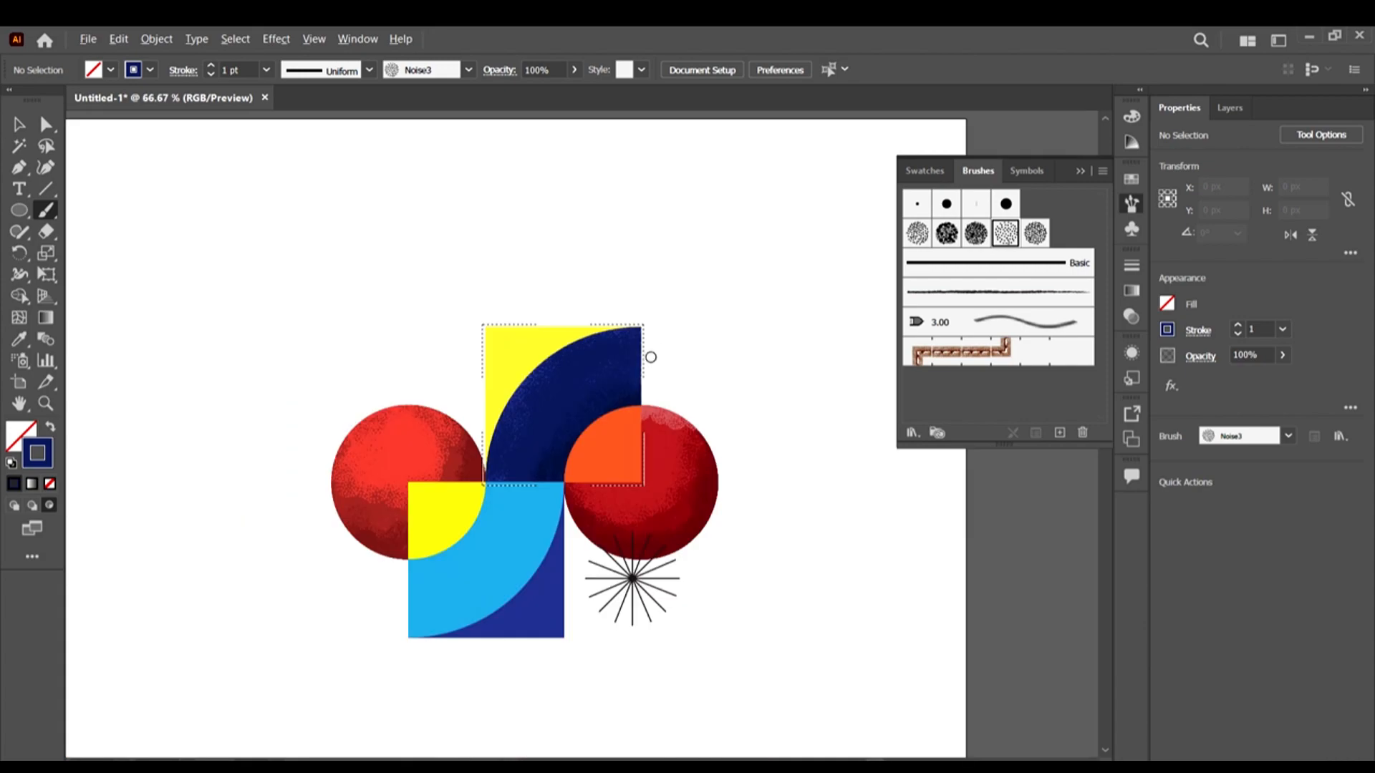
pyautogui.scroll(4, 650, 356)
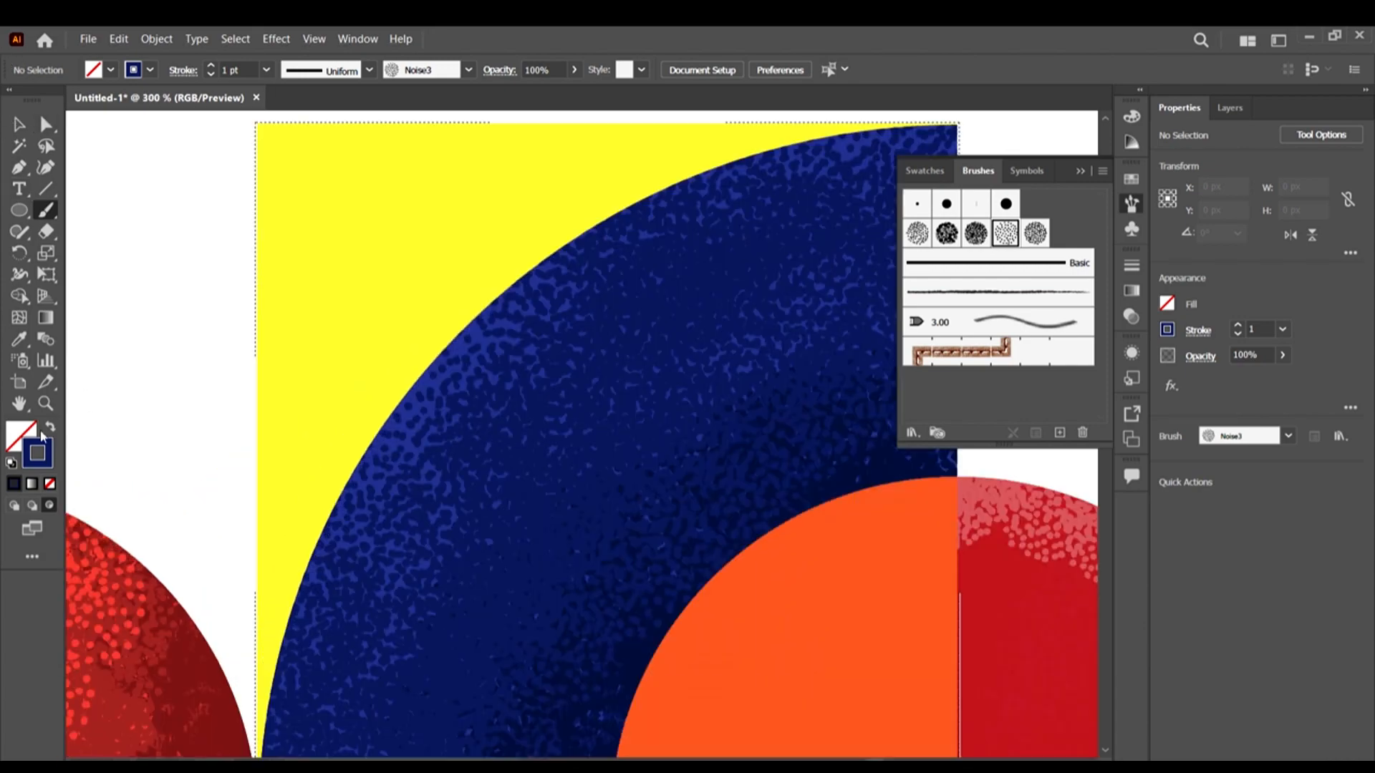
pyautogui.click(19, 339)
pyautogui.scroll(3, 491, 358)
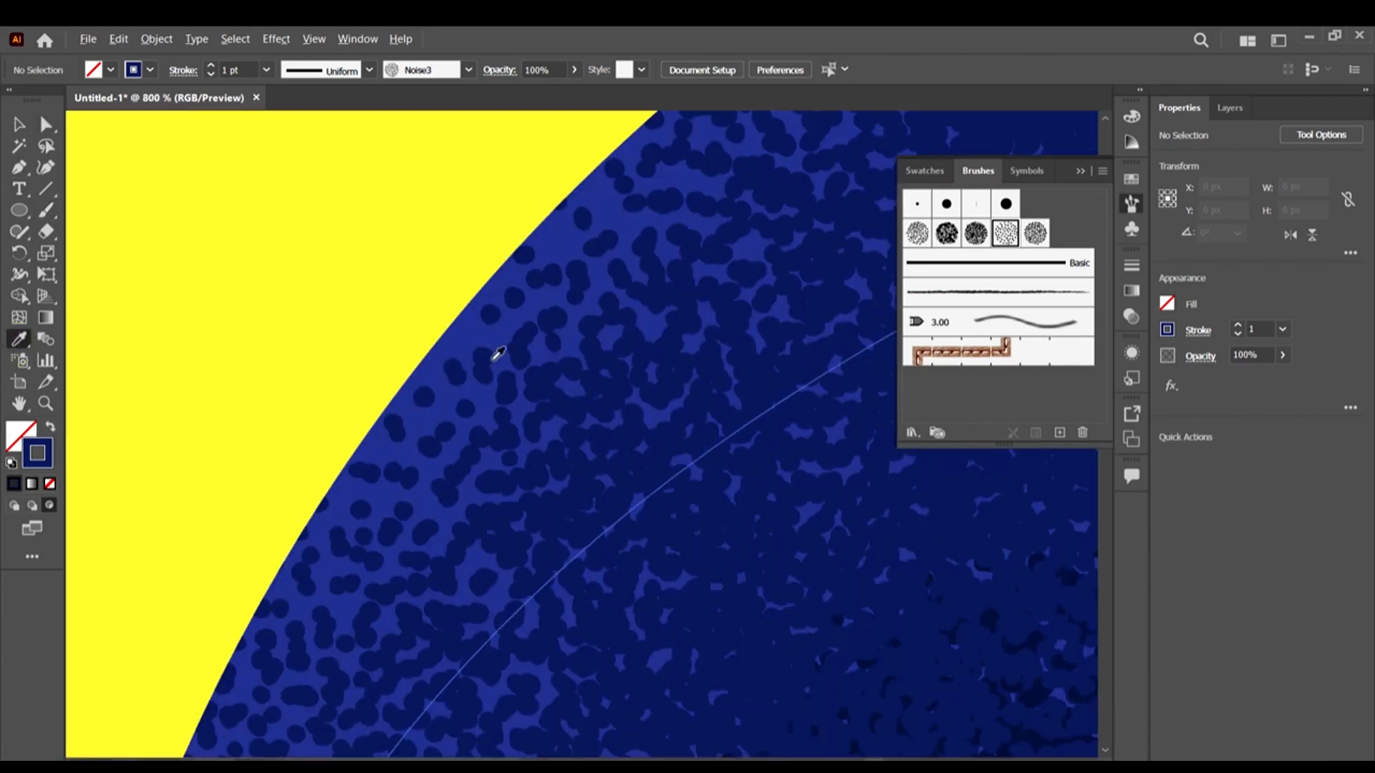
pyautogui.click(461, 342)
pyautogui.scroll(-4, 447, 351)
pyautogui.click(43, 210)
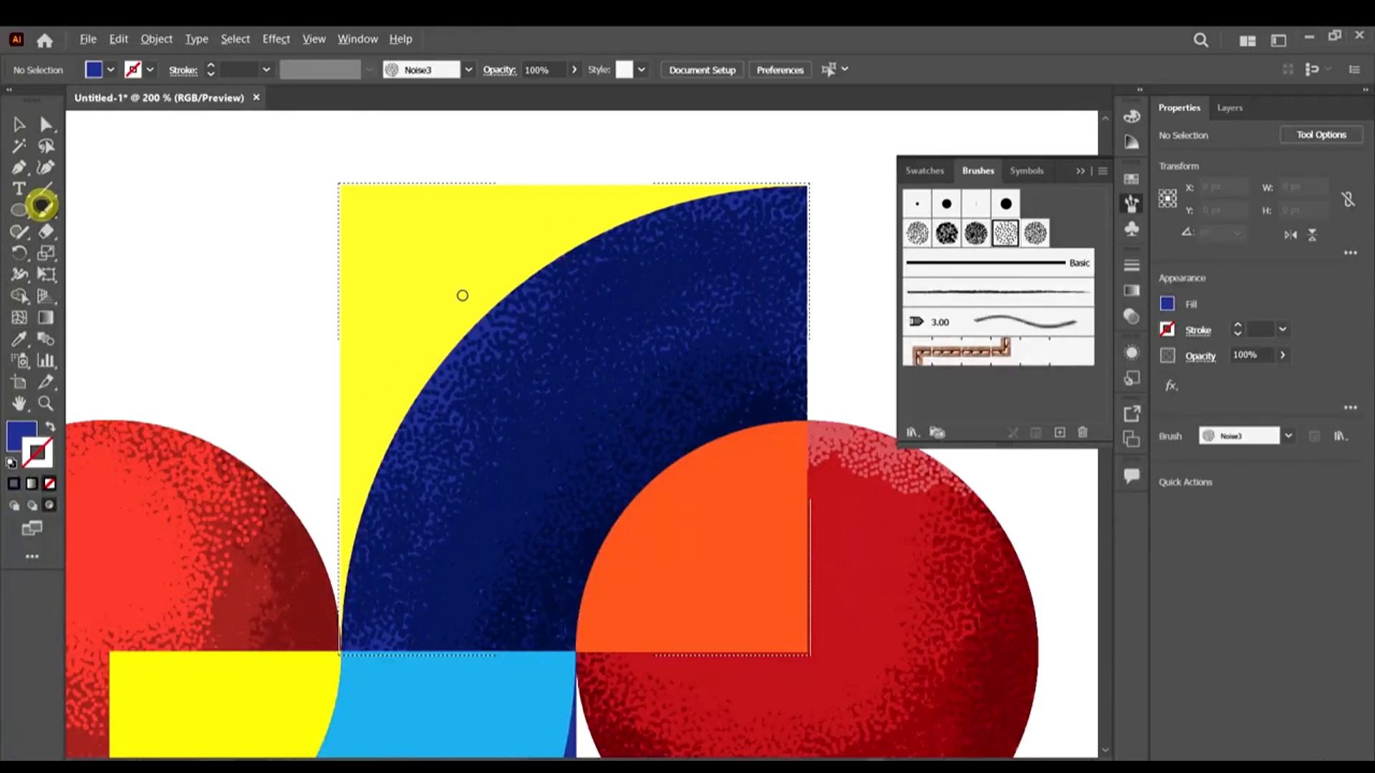
pyautogui.hotkey('shift', 'x')
# Paint a bright-blue Noise3 highlight along the upper arc's outer edge, from its upper end down to its lower-left end
pyautogui.moveTo(479, 335); pyautogui.dragTo(734, 224)
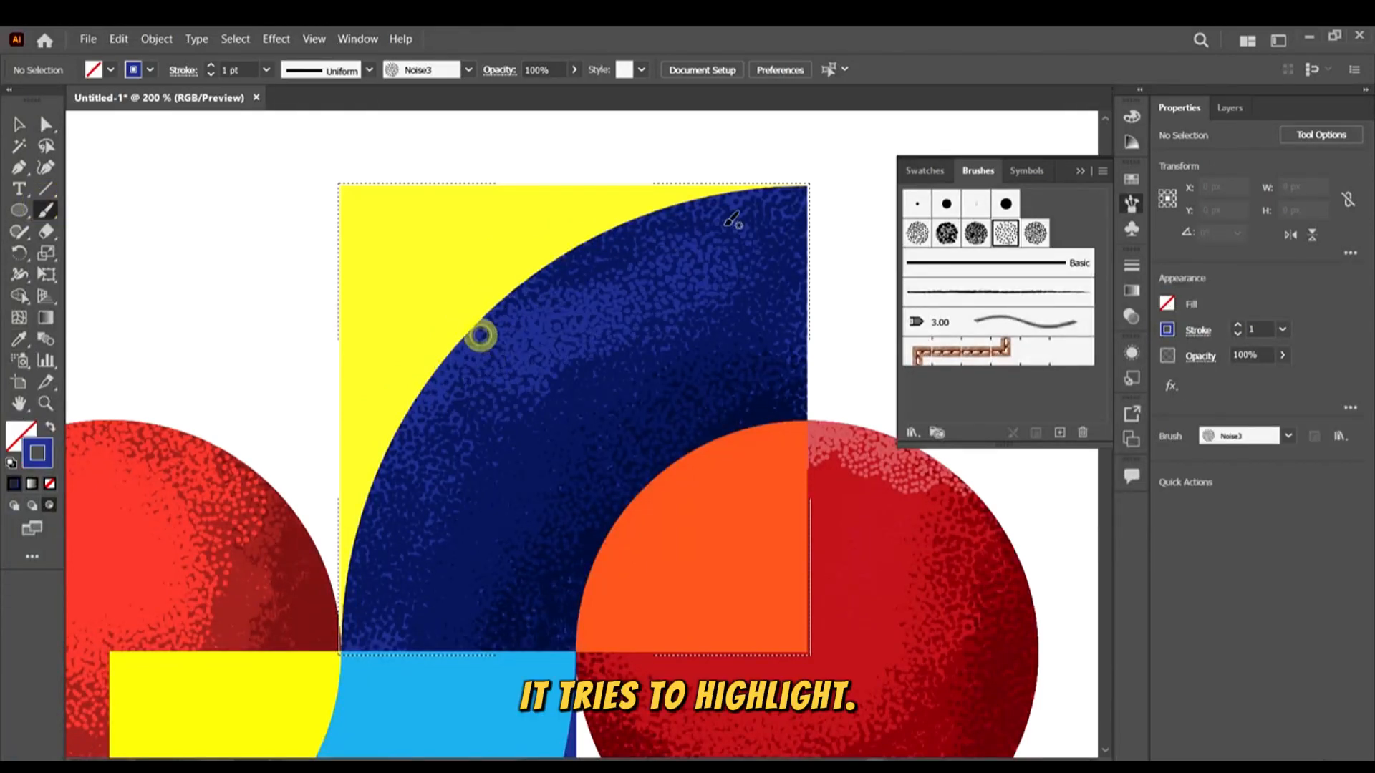
pyautogui.moveTo(606, 258)
pyautogui.mouseDown()
pyautogui.moveTo(777, 183)
pyautogui.moveTo(598, 242)
pyautogui.mouseUp()
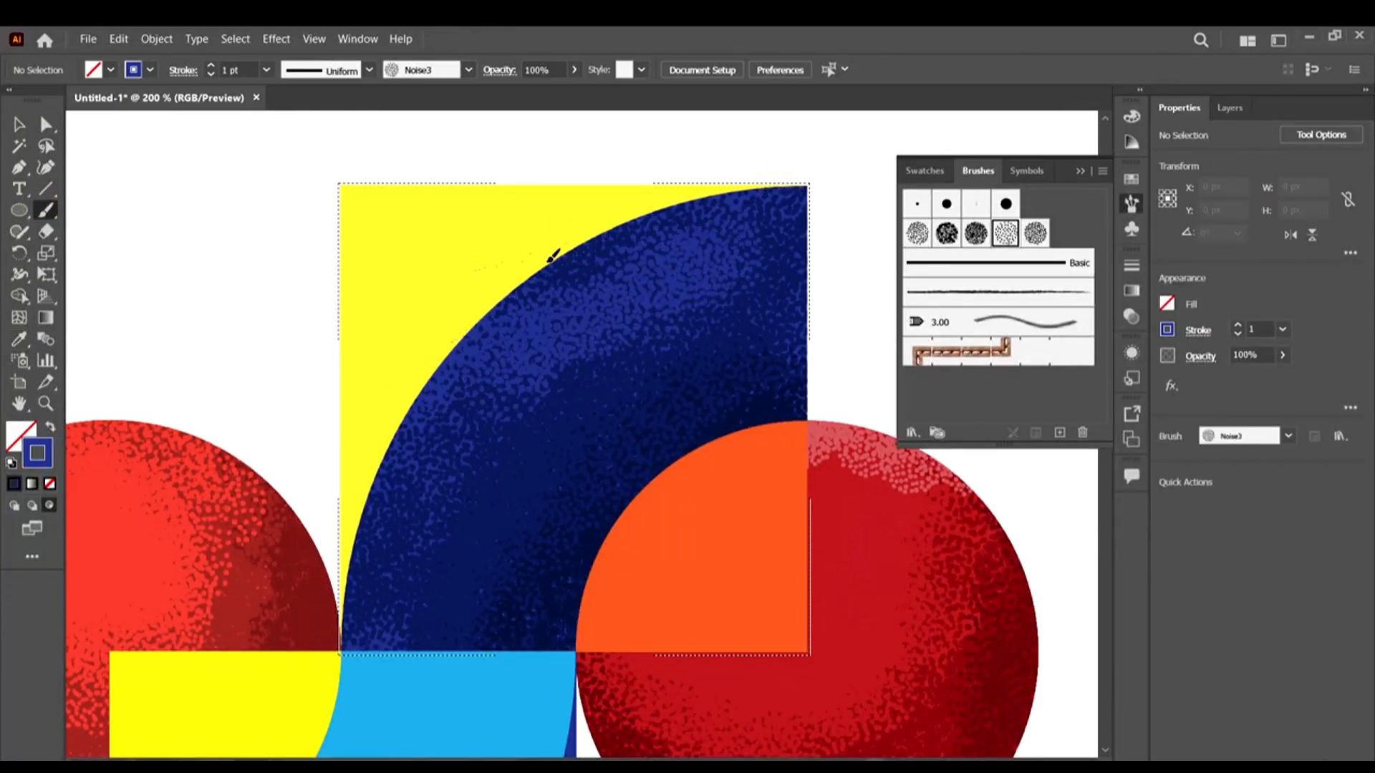
pyautogui.moveTo(696, 236)
pyautogui.mouseDown()
pyautogui.moveTo(833, 174)
pyautogui.moveTo(542, 210)
pyautogui.mouseUp()
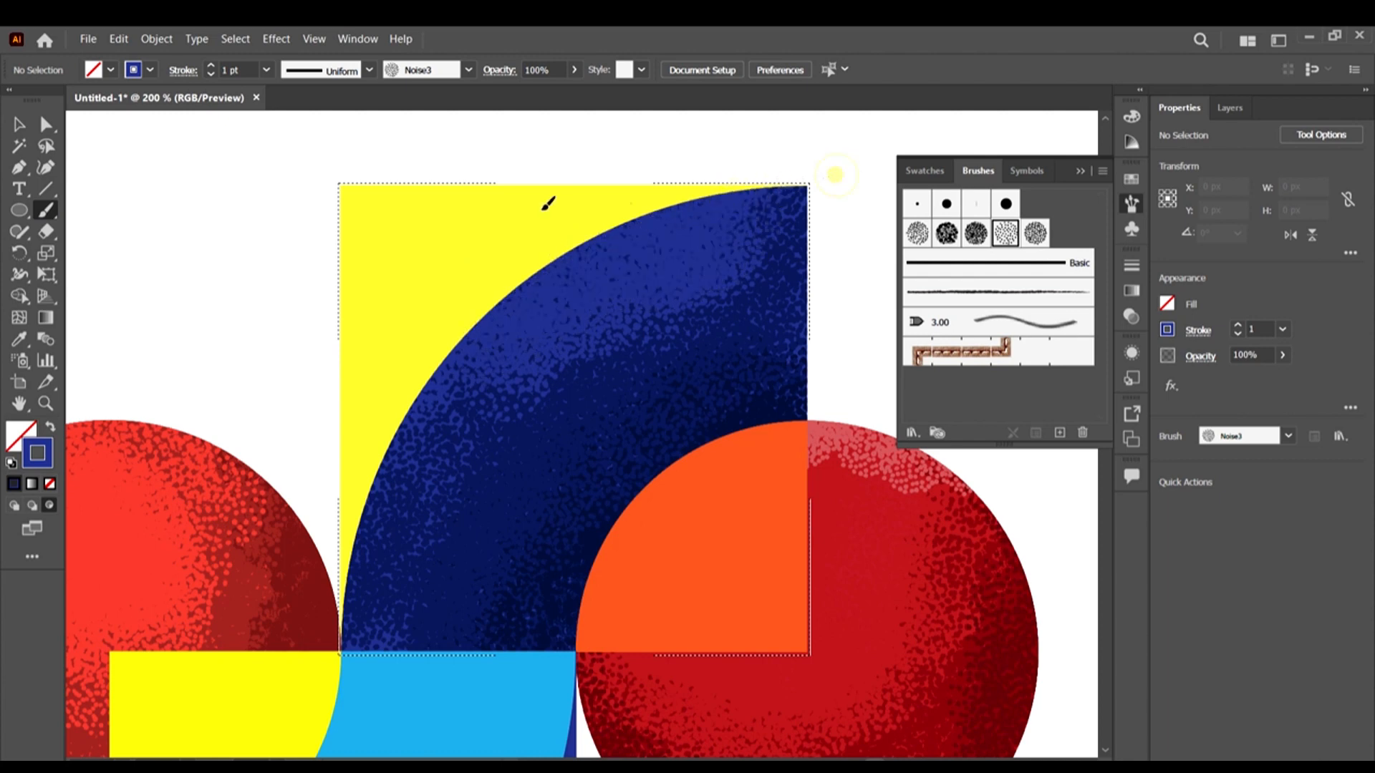
pyautogui.scroll(-2, 496, 334)
pyautogui.moveTo(480, 320); pyautogui.dragTo(424, 441)
pyautogui.moveTo(457, 368); pyautogui.dragTo(408, 494)
pyautogui.moveTo(416, 463); pyautogui.dragTo(389, 600)
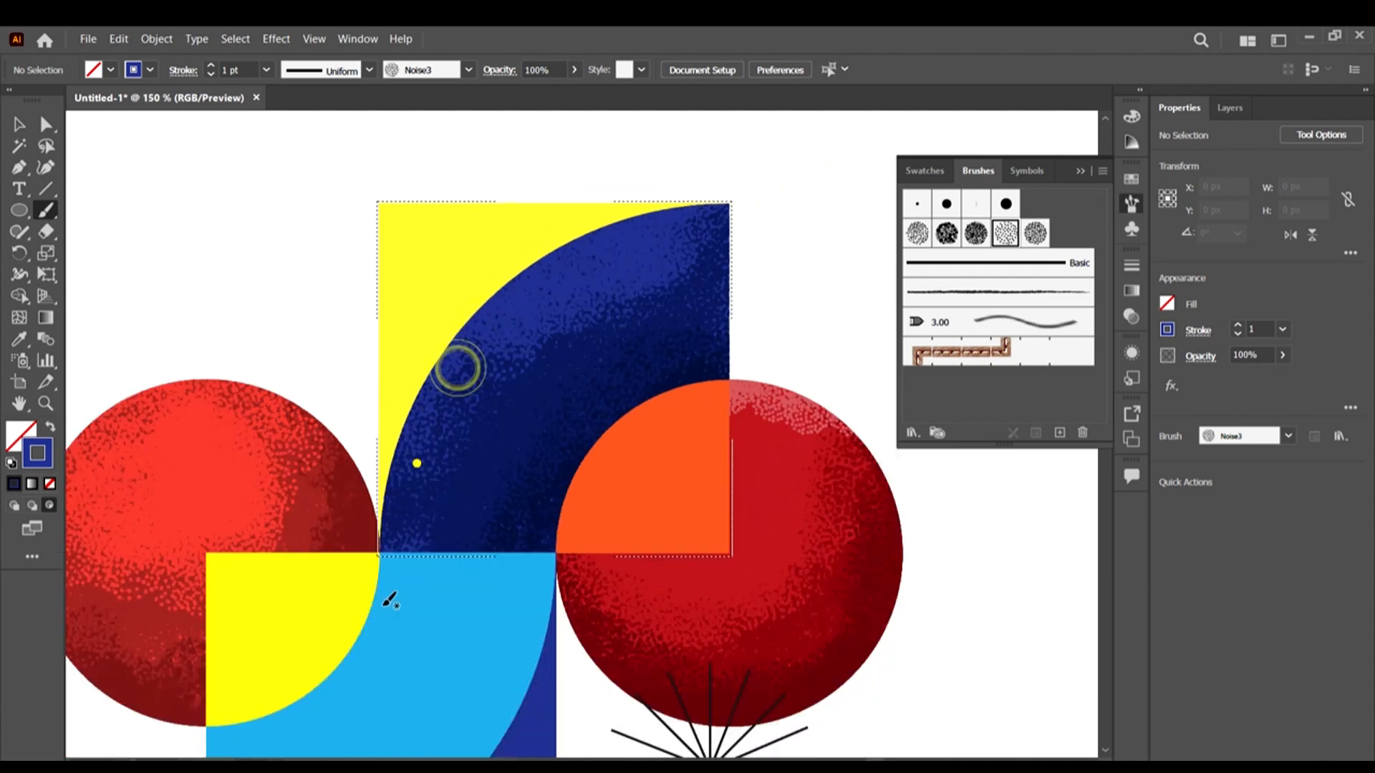
pyautogui.moveTo(404, 477)
pyautogui.mouseDown()
pyautogui.moveTo(386, 607)
pyautogui.moveTo(411, 434)
pyautogui.moveTo(359, 651)
pyautogui.moveTo(412, 498)
pyautogui.moveTo(409, 447)
pyautogui.moveTo(336, 619)
pyautogui.moveTo(396, 494)
pyautogui.mouseUp()
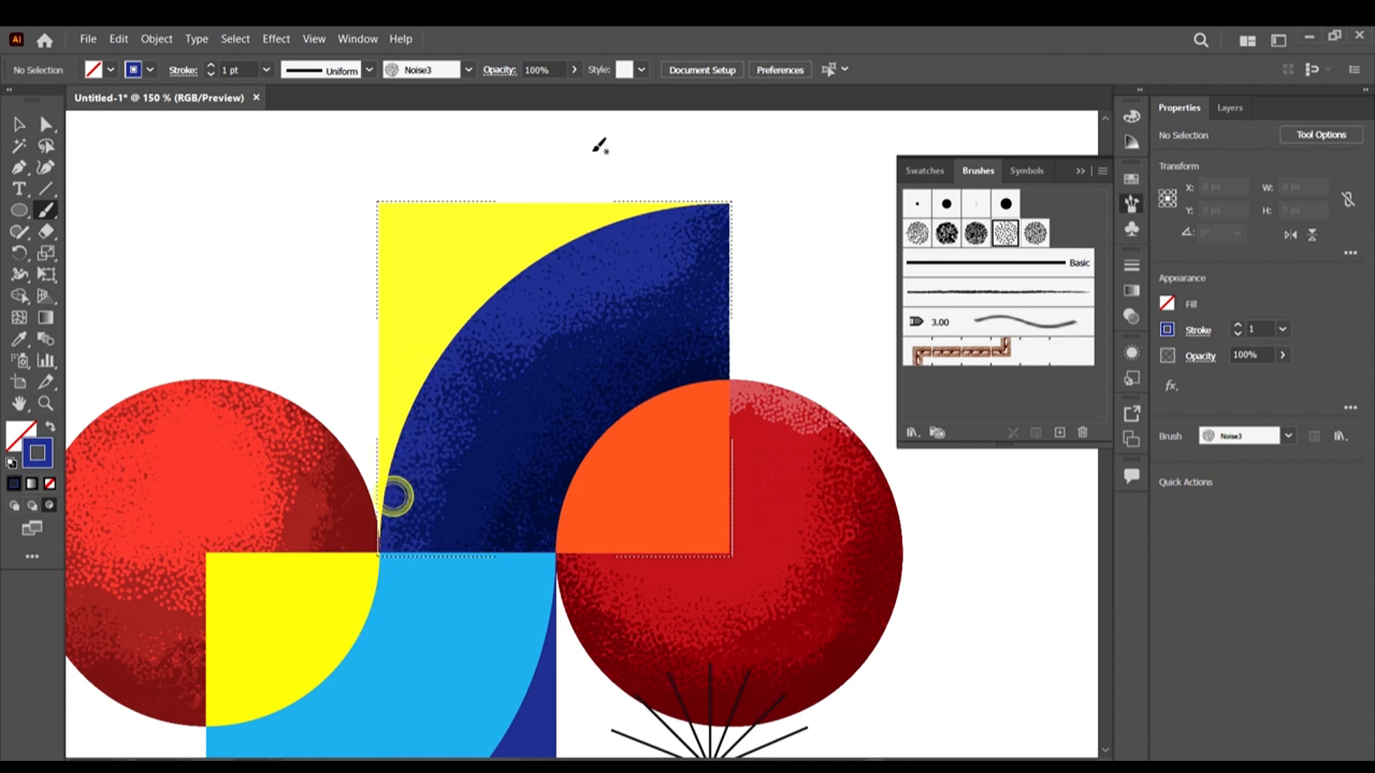
# Examine the shading across the whole artwork and check which shapes are still flat
pyautogui.scroll(-6, 730, 270)
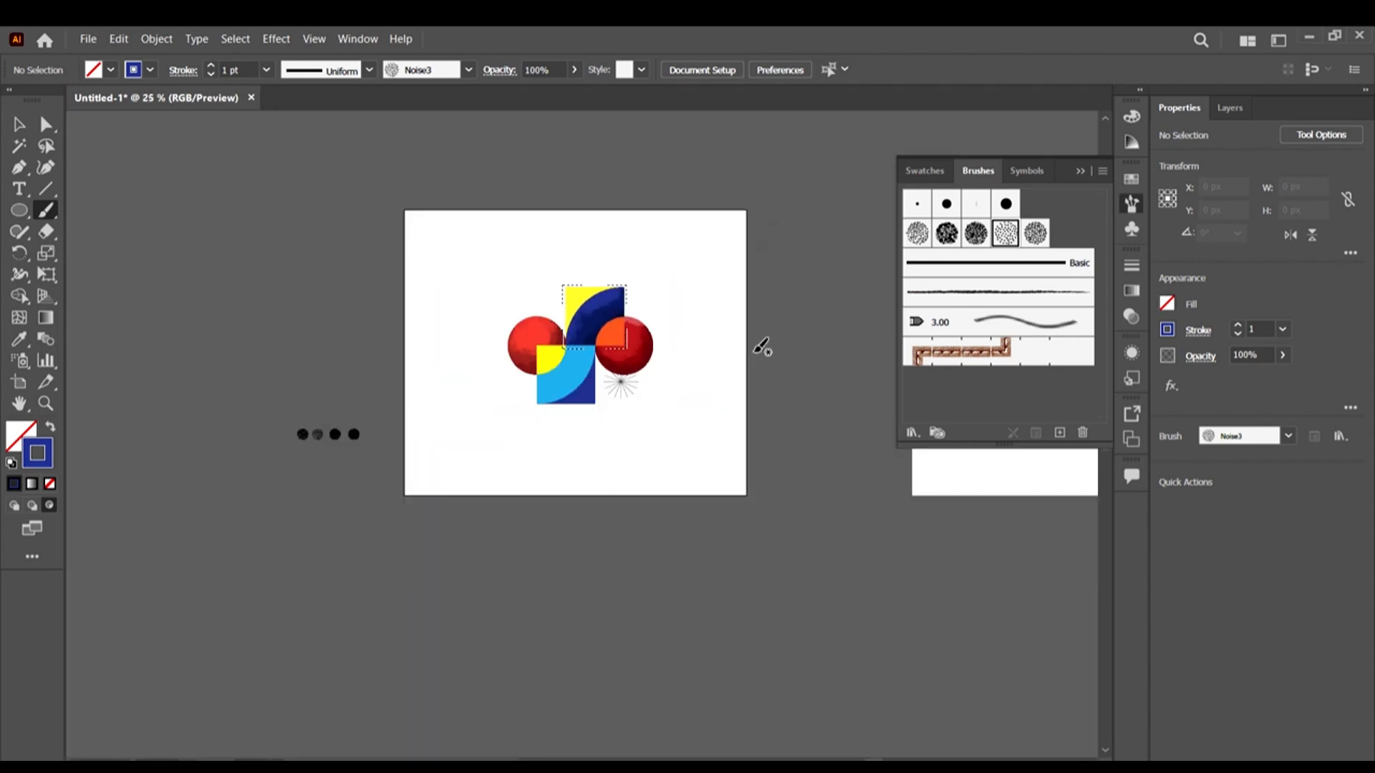
pyautogui.scroll(4, 626, 335)
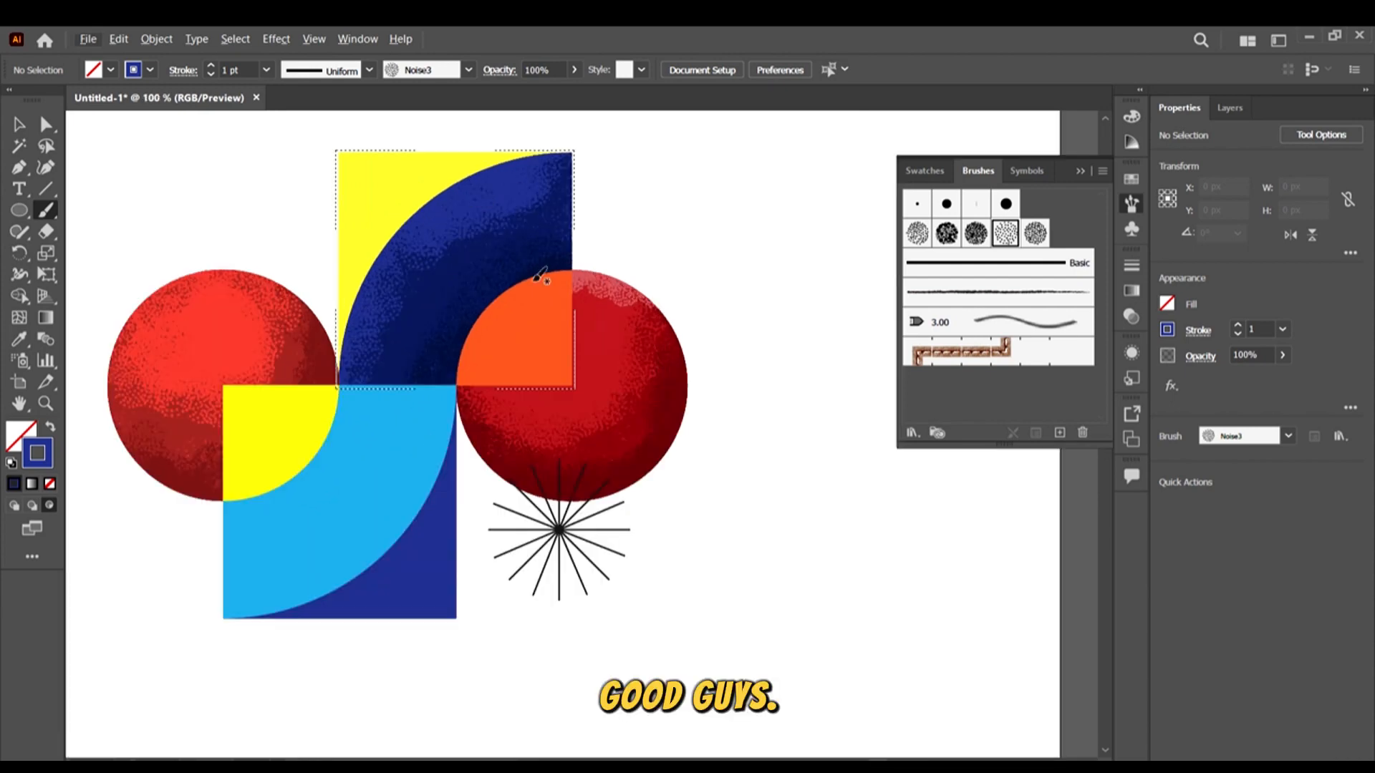
pyautogui.scroll(2, 484, 199)
pyautogui.hscroll(-3, 463, 279)
pyautogui.click(19, 123)
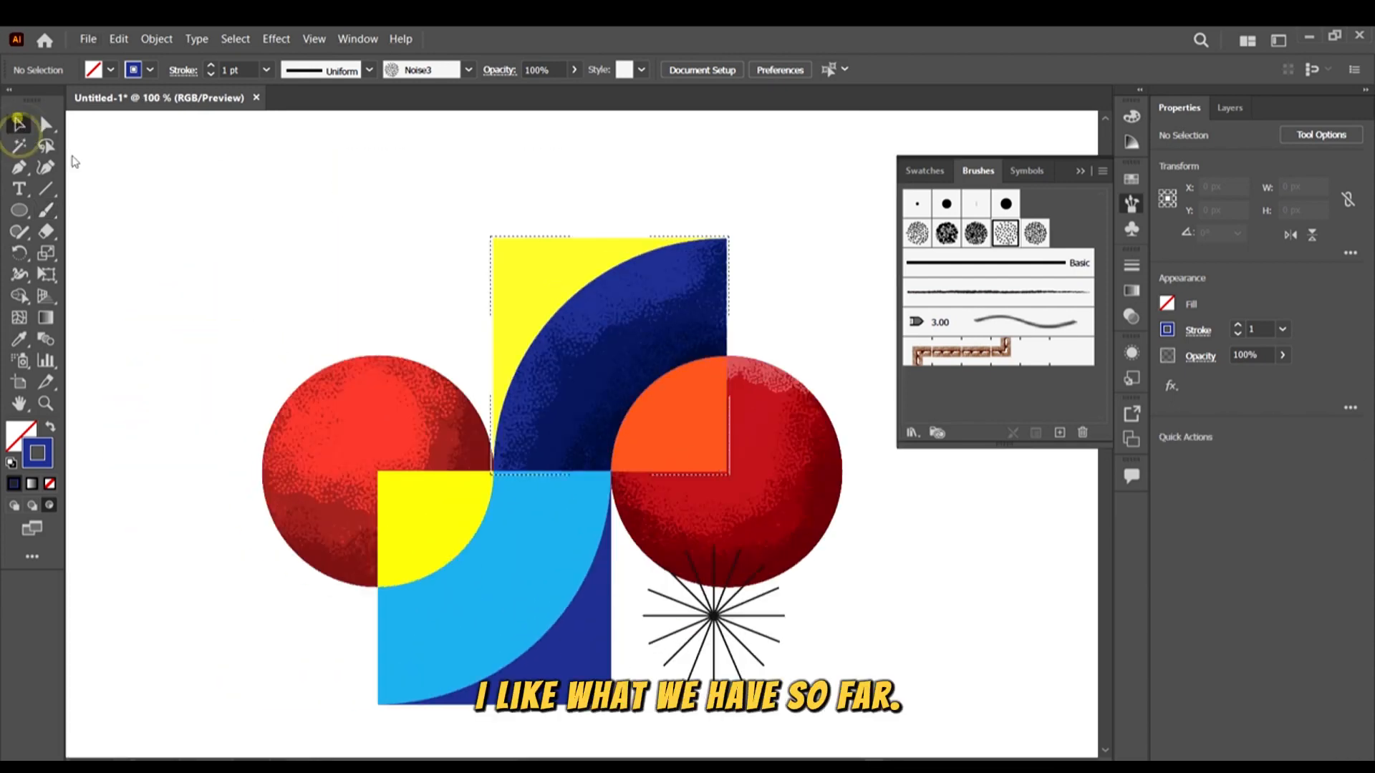
pyautogui.click(292, 286)
pyautogui.scroll(-3, 387, 348)
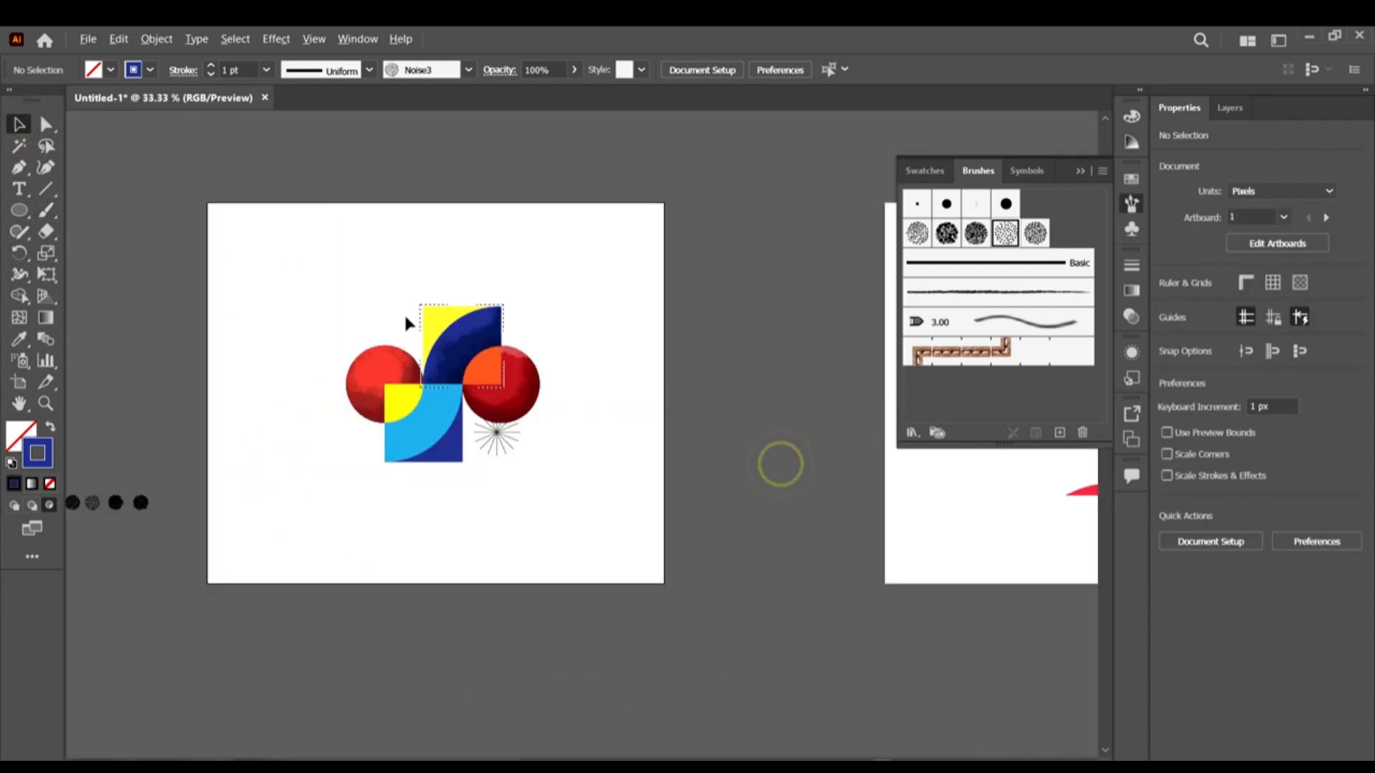
pyautogui.scroll(3, 441, 361)
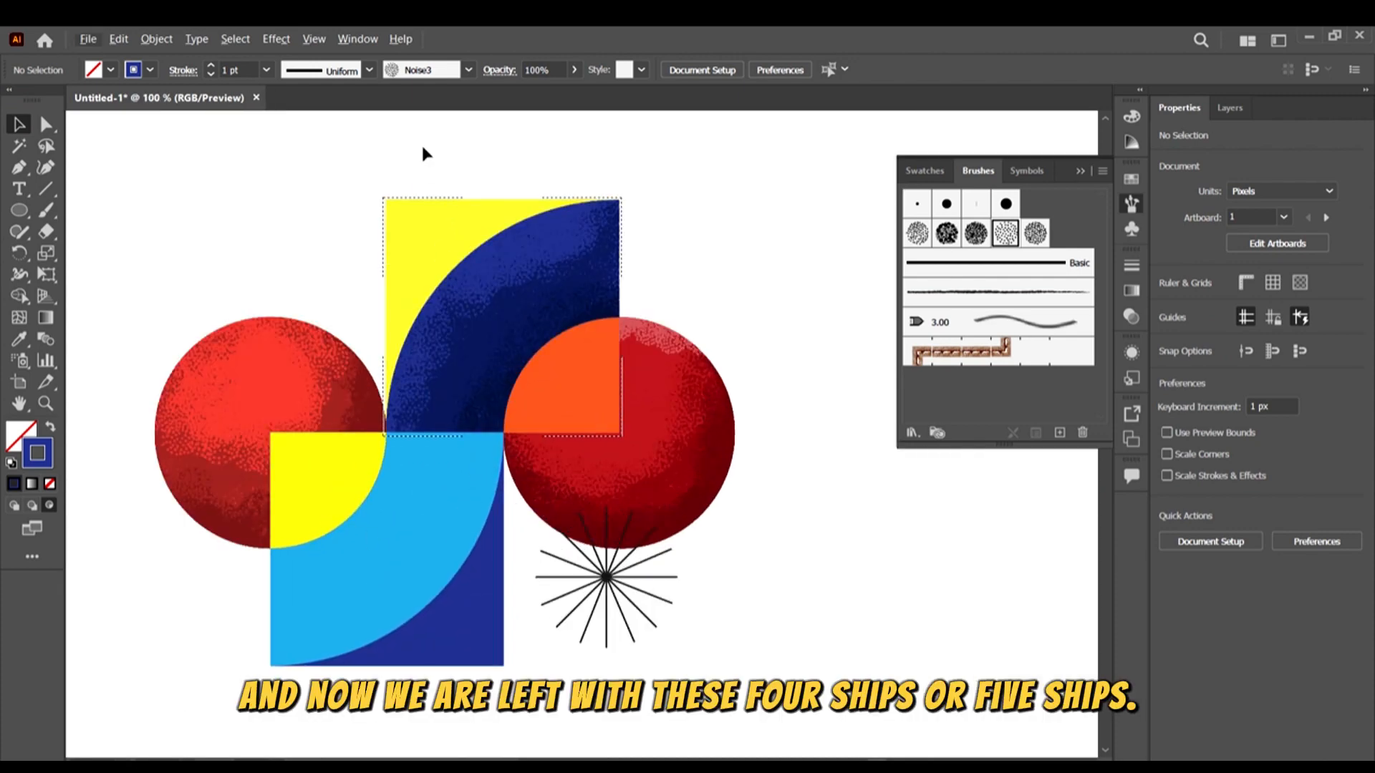
pyautogui.scroll(1, 408, 592)
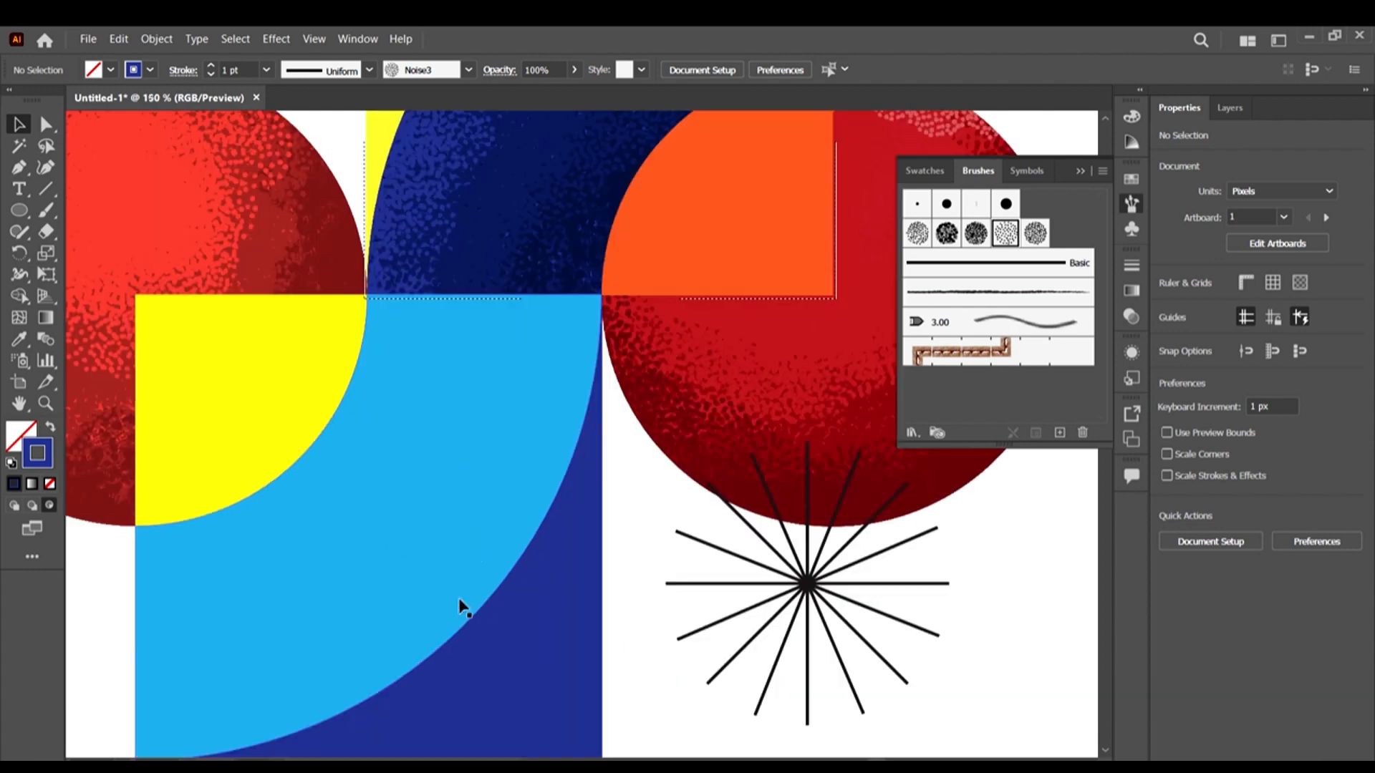
# Select the light-blue quarter shape below the dark-blue arc and turn on Draw Inside mode for it
pyautogui.click(535, 510)
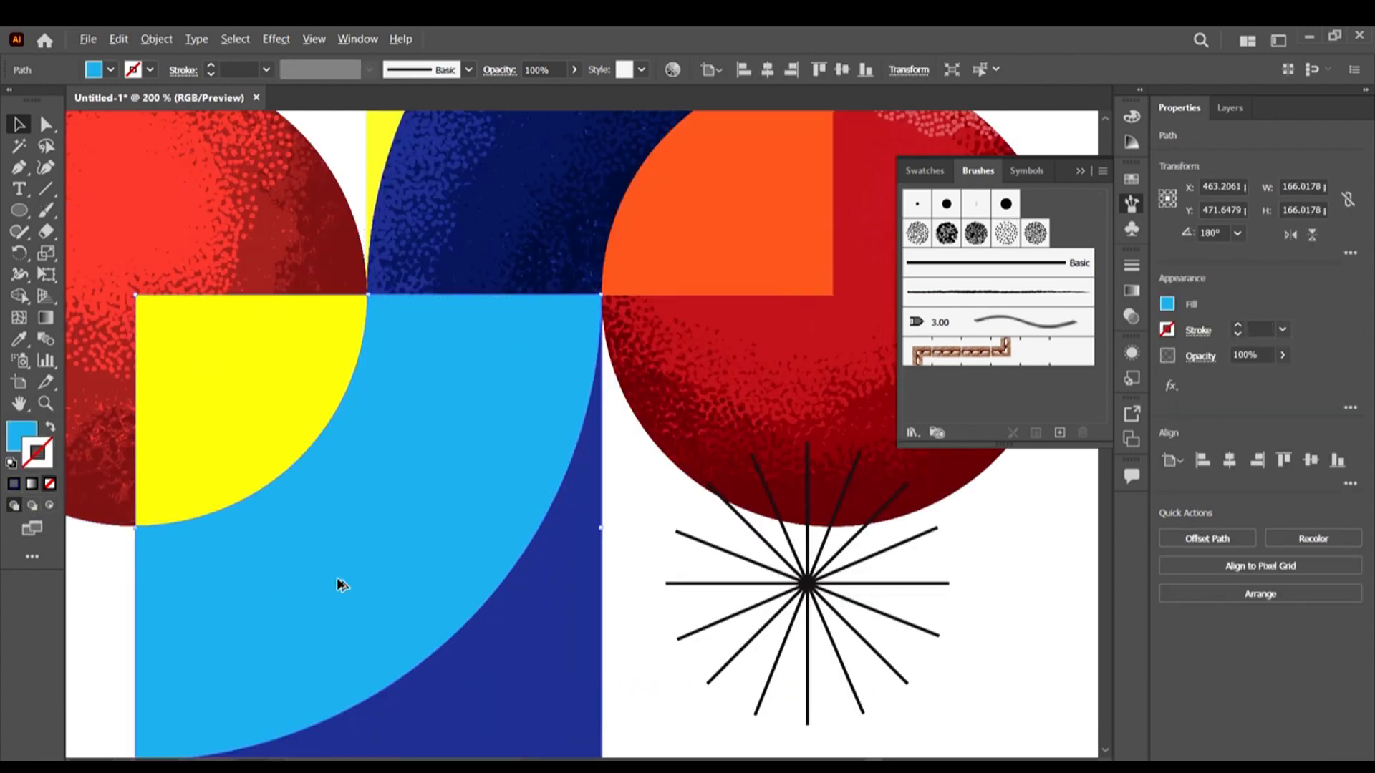
pyautogui.scroll(-3, 337, 583)
pyautogui.click(593, 633)
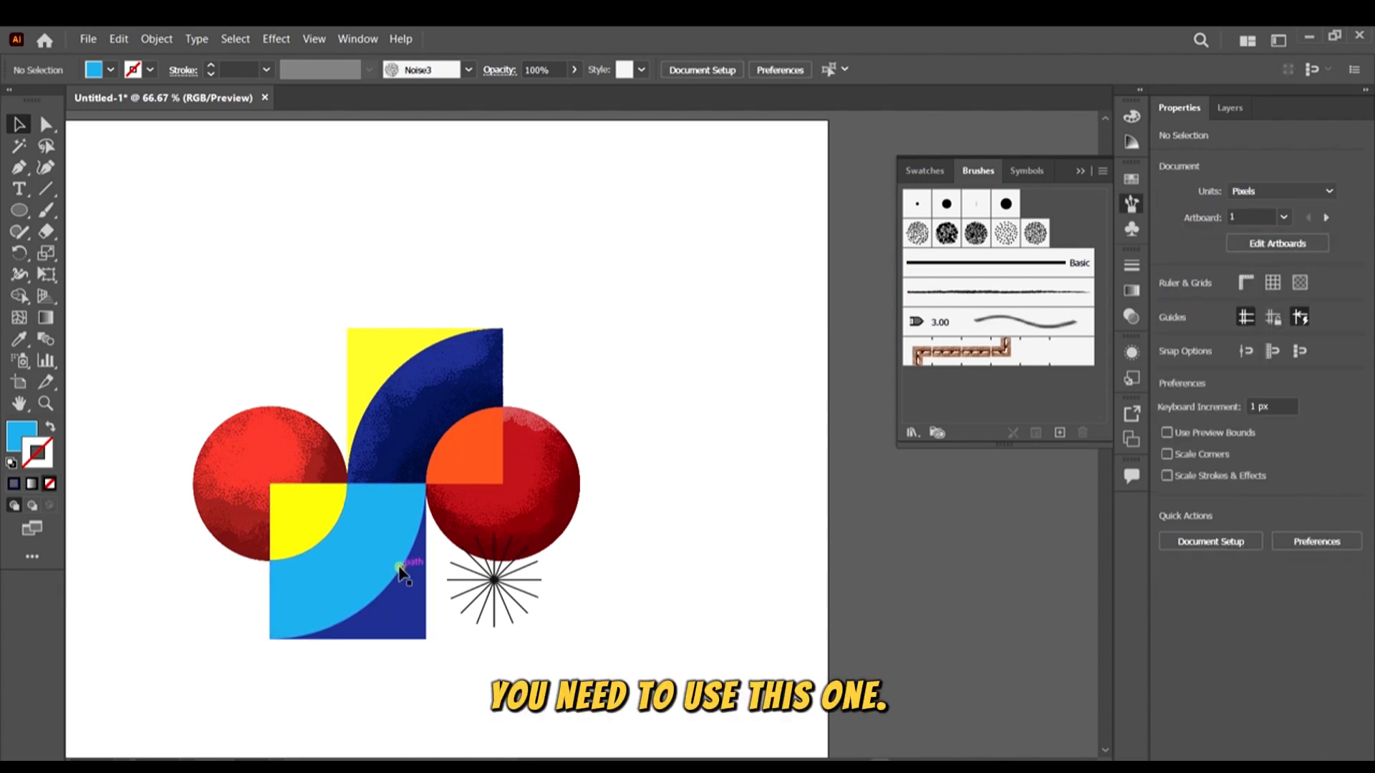
pyautogui.click(399, 567)
pyautogui.scroll(1, 310, 595)
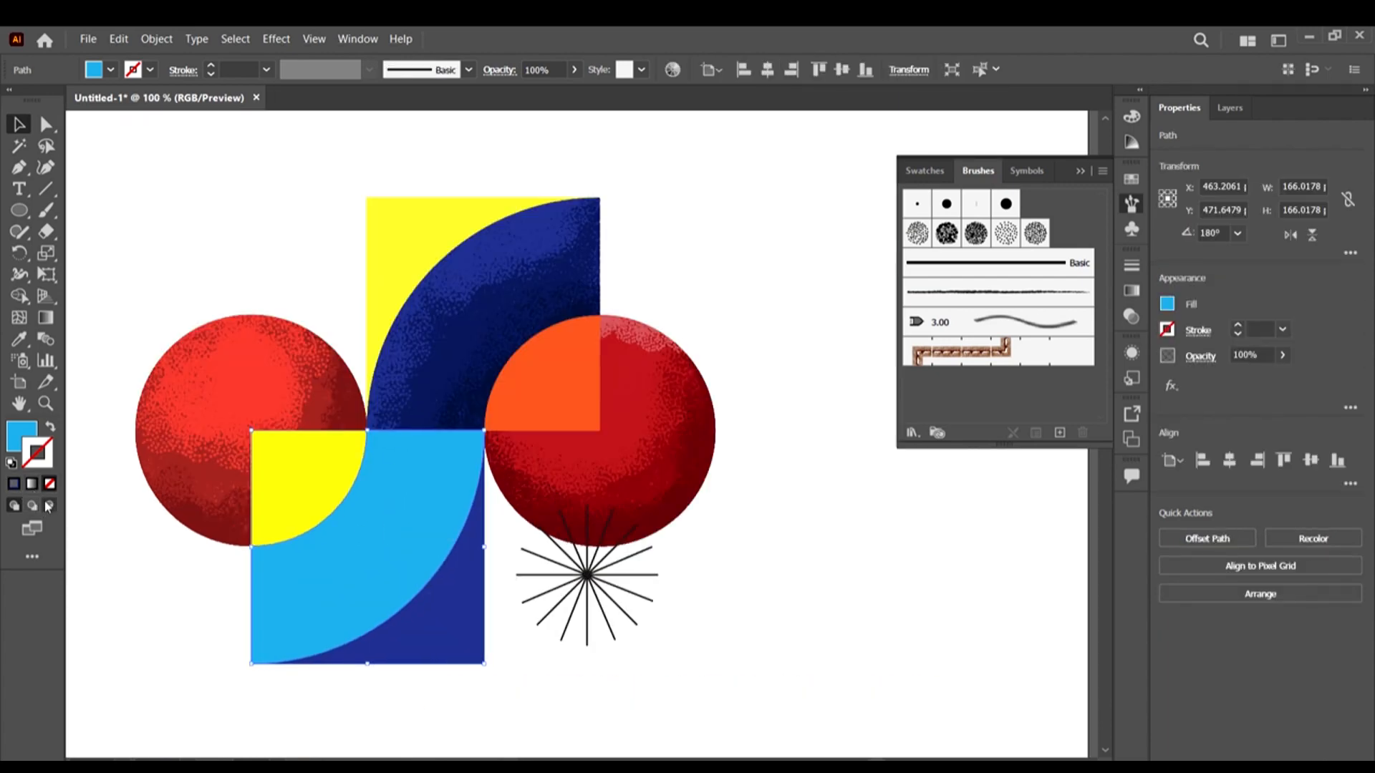
pyautogui.click(50, 504)
pyautogui.scroll(-2, 122, 310)
pyautogui.scroll(-1, 123, 310)
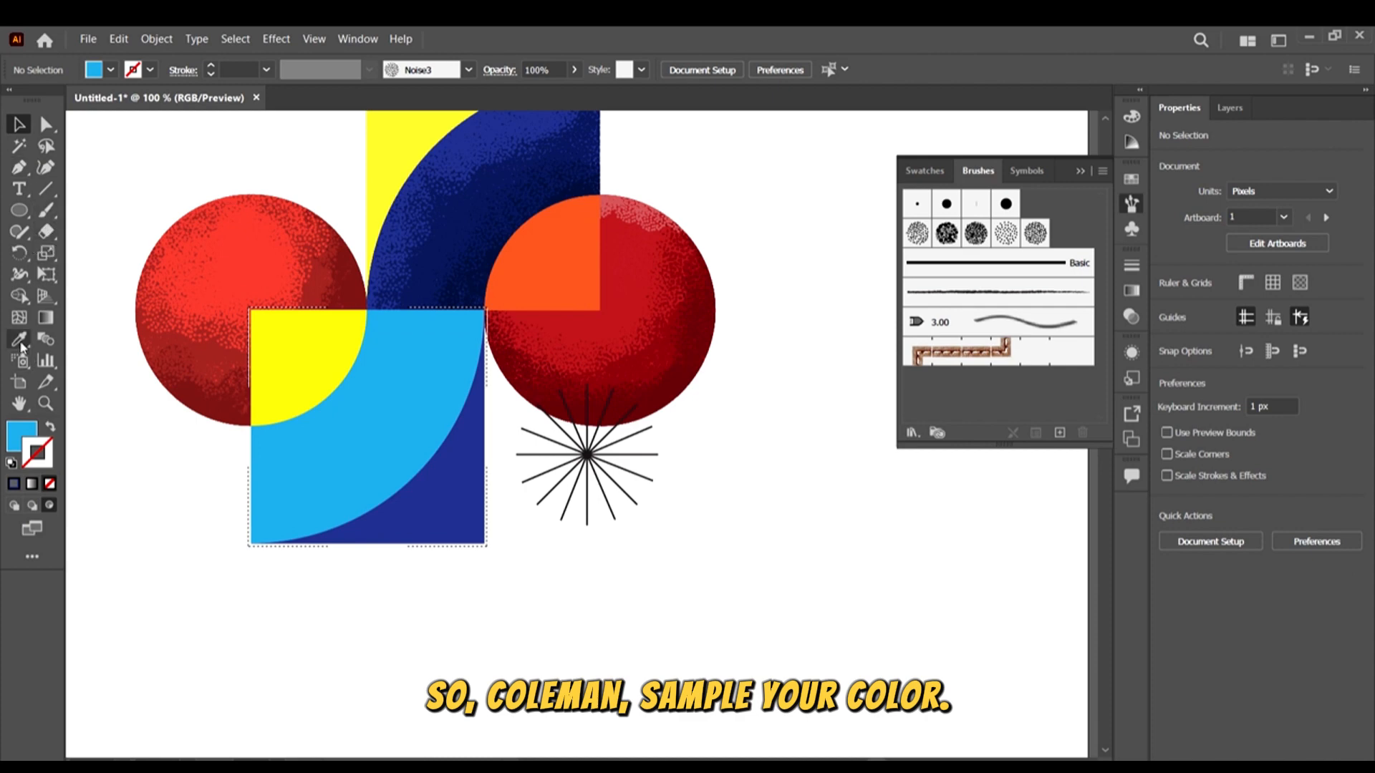
# Sample the light-blue arc's colour and darken it to the teal 165970
pyautogui.click(19, 339)
pyautogui.click(310, 439)
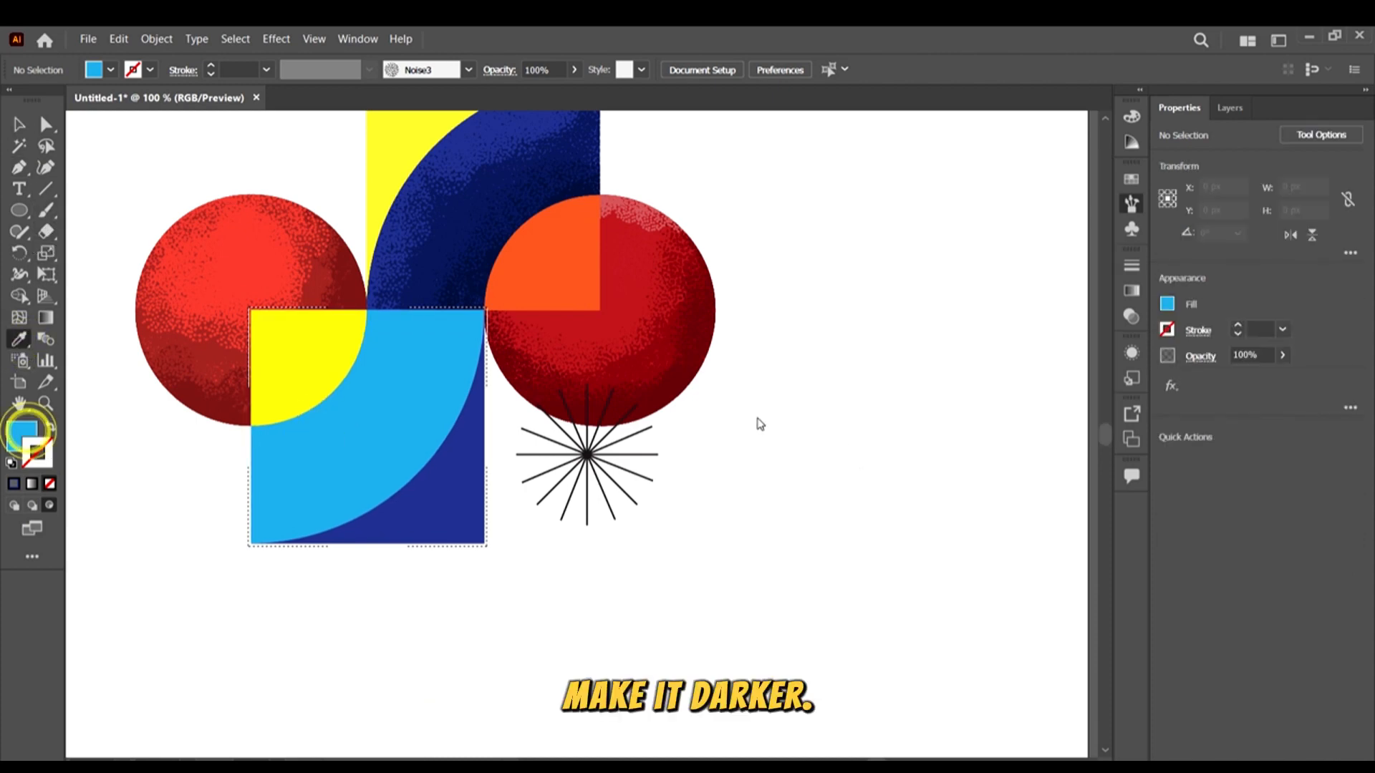
pyautogui.doubleClick(24, 430)
pyautogui.moveTo(1000, 403); pyautogui.dragTo(984, 413)
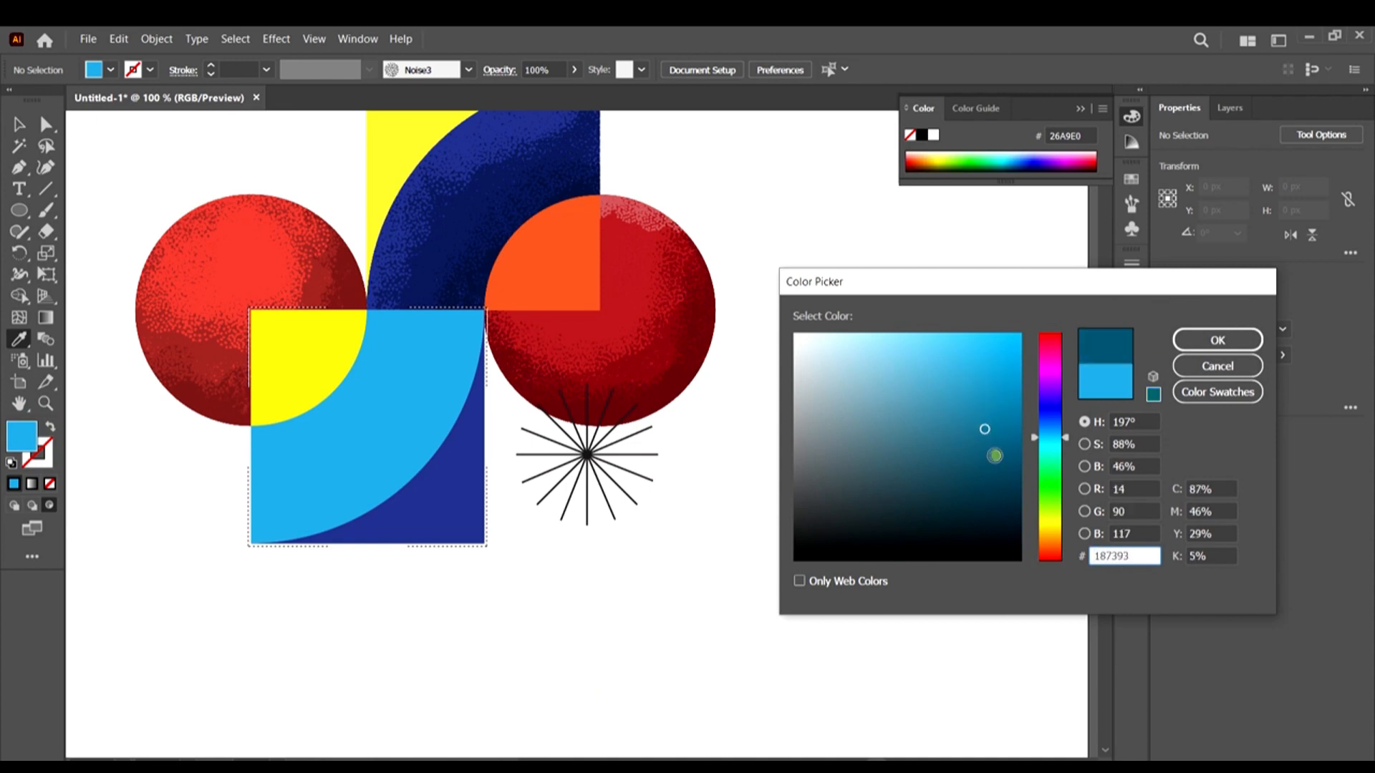
pyautogui.moveTo(995, 454); pyautogui.dragTo(987, 459)
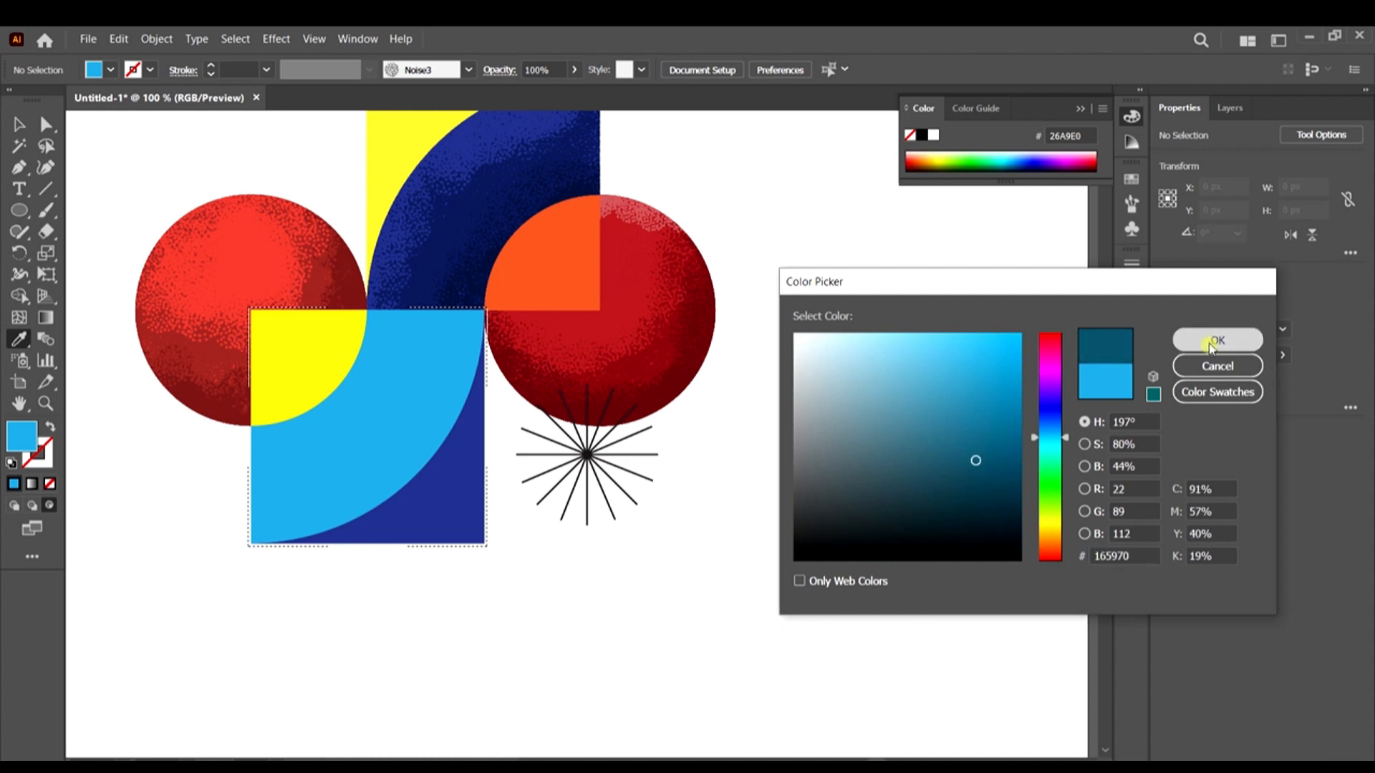
pyautogui.click(1217, 340)
# Paint a first layer of dark-teal Noise3 shading along the light-blue arc's outer curve
pyautogui.press('b')
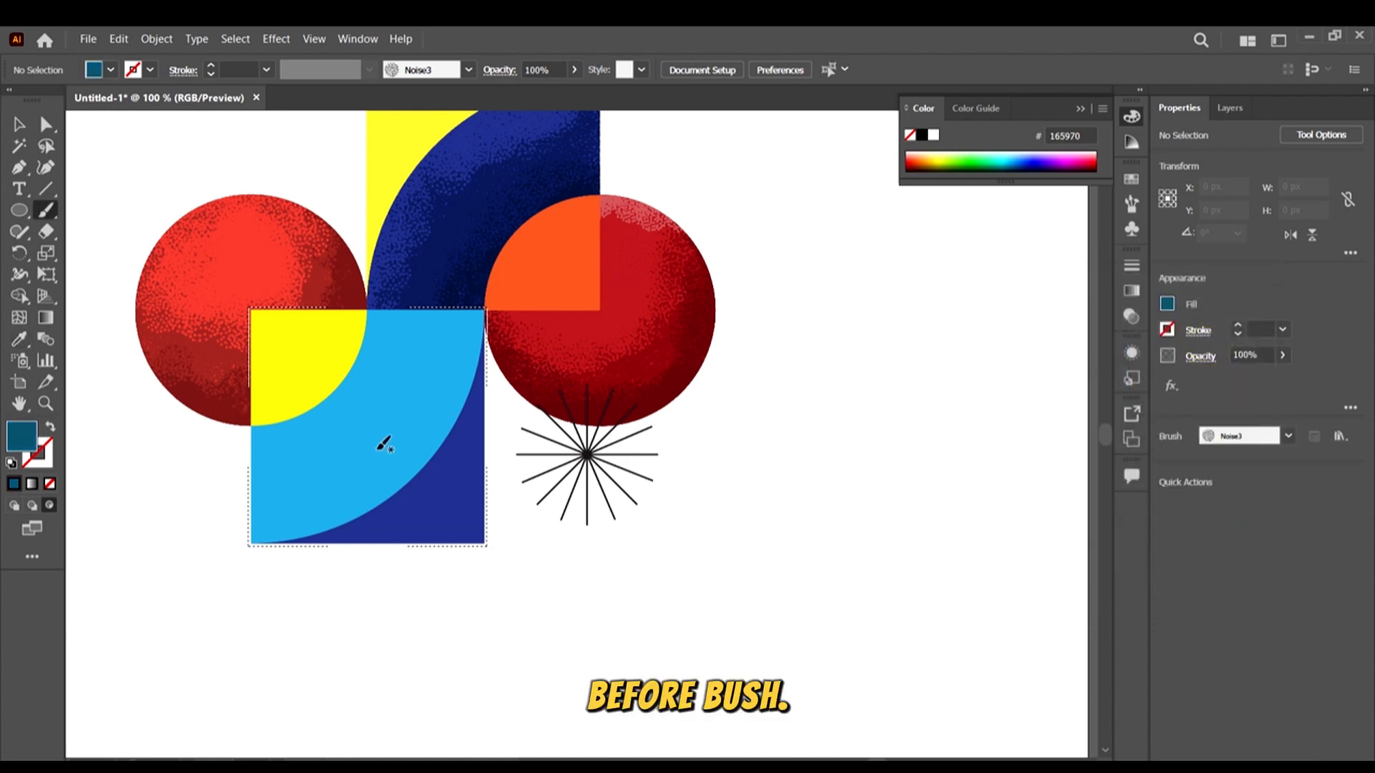
pyautogui.moveTo(473, 332)
pyautogui.mouseDown()
pyautogui.moveTo(309, 519)
pyautogui.moveTo(546, 276)
pyautogui.moveTo(470, 340)
pyautogui.moveTo(307, 574)
pyautogui.mouseUp()
pyautogui.moveTo(429, 447); pyautogui.dragTo(163, 514)
pyautogui.moveTo(337, 510)
pyautogui.mouseDown()
pyautogui.moveTo(141, 528)
pyautogui.moveTo(129, 552)
pyautogui.mouseUp()
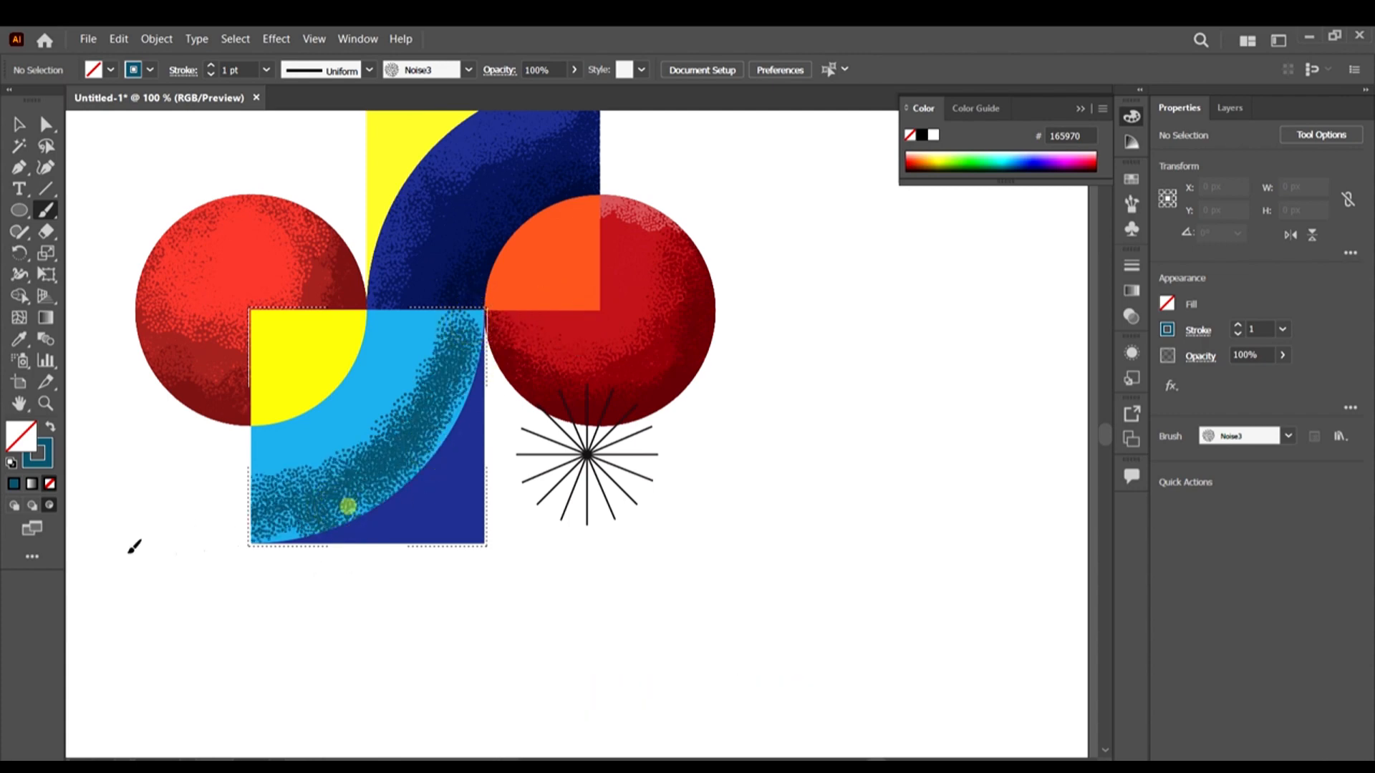
pyautogui.moveTo(210, 528); pyautogui.dragTo(547, 441)
pyautogui.moveTo(481, 302); pyautogui.dragTo(434, 423)
pyautogui.moveTo(493, 332); pyautogui.dragTo(393, 528)
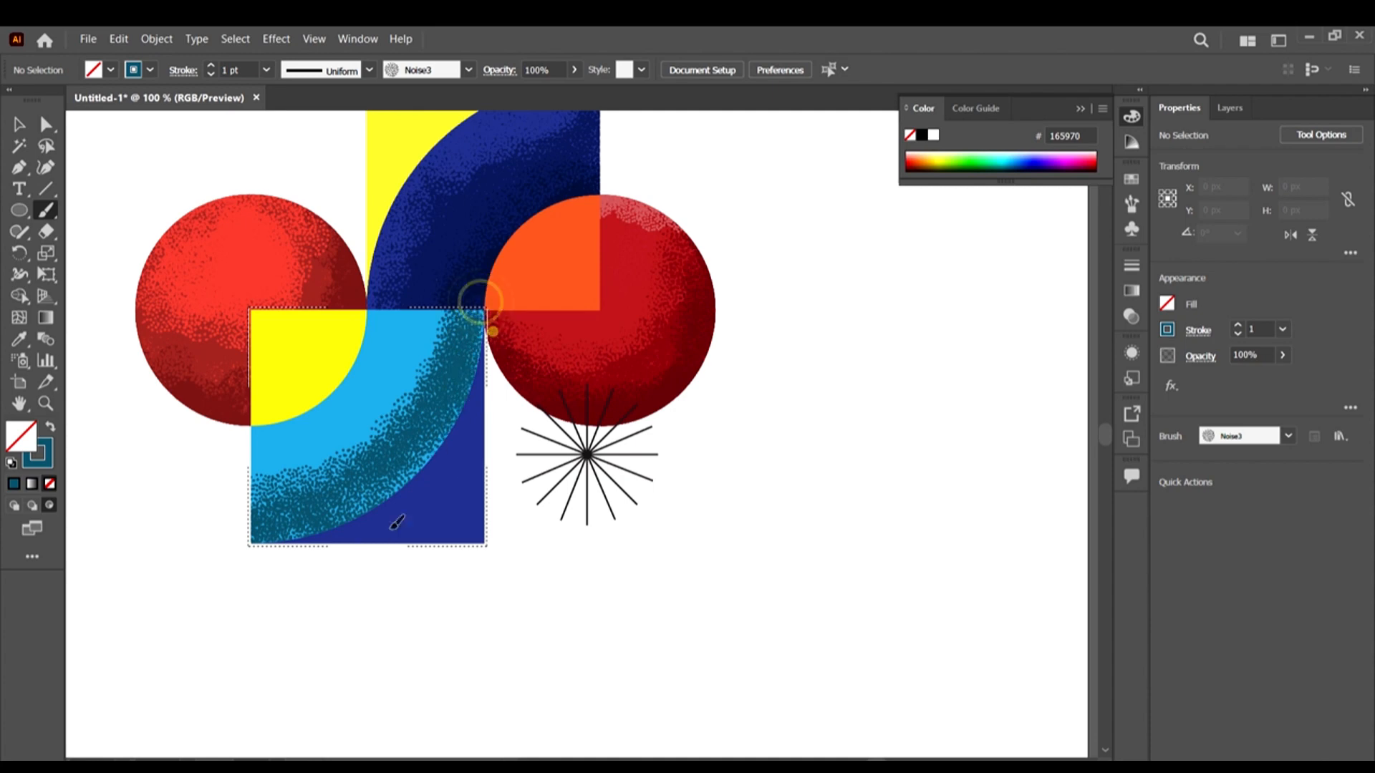
# Build up the dark-teal Noise3 shadow along the light-blue arc's outer edge and extend it towards the middle
pyautogui.moveTo(436, 454); pyautogui.dragTo(144, 607)
pyautogui.moveTo(454, 464)
pyautogui.mouseDown()
pyautogui.moveTo(250, 551)
pyautogui.moveTo(203, 589)
pyautogui.moveTo(384, 481)
pyautogui.moveTo(272, 551)
pyautogui.mouseUp()
pyautogui.moveTo(479, 434); pyautogui.dragTo(430, 469)
pyautogui.moveTo(421, 478)
pyautogui.mouseDown()
pyautogui.moveTo(273, 535)
pyautogui.moveTo(469, 445)
pyautogui.mouseUp()
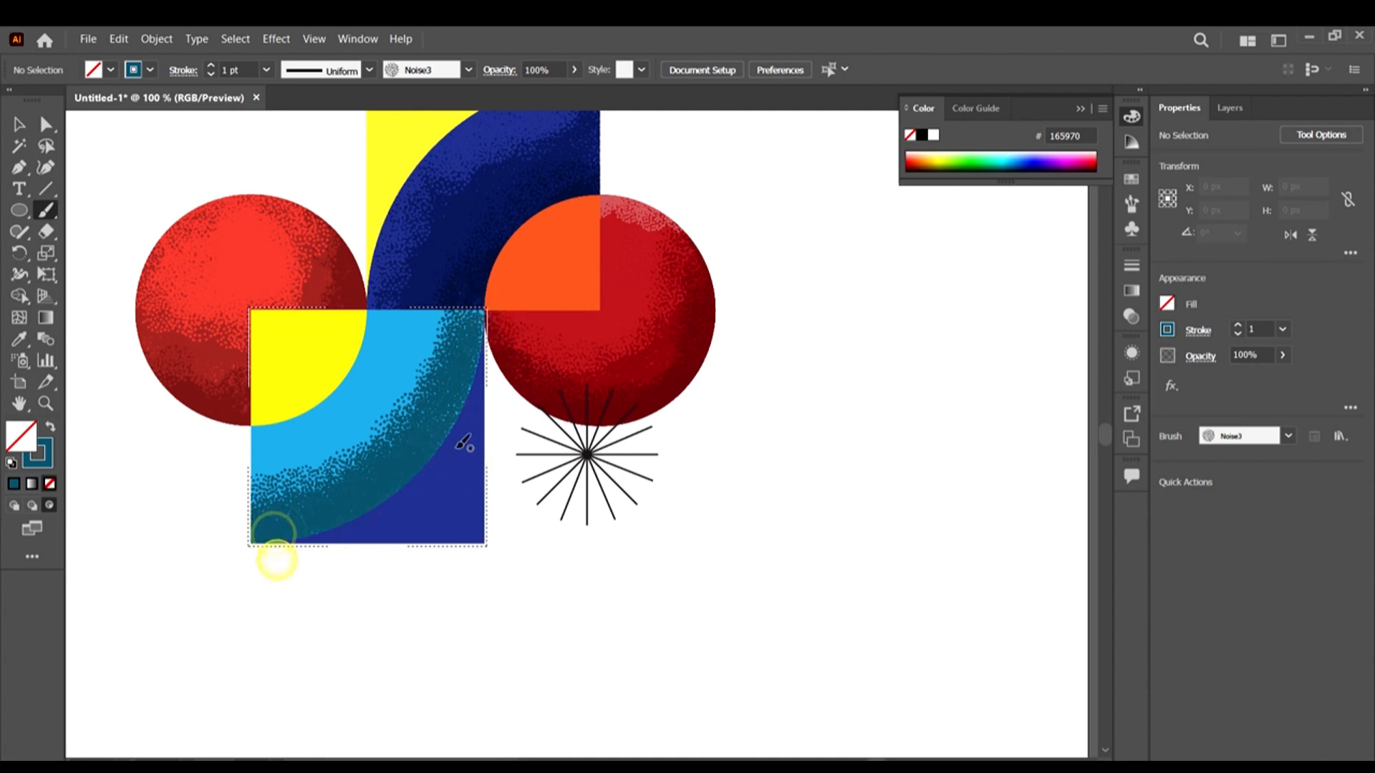
pyautogui.moveTo(491, 304); pyautogui.dragTo(479, 409)
pyautogui.moveTo(480, 331); pyautogui.dragTo(459, 419)
pyautogui.moveTo(476, 255)
pyautogui.mouseDown()
pyautogui.moveTo(469, 307)
pyautogui.moveTo(448, 199)
pyautogui.moveTo(475, 322)
pyautogui.moveTo(512, 381)
pyautogui.mouseUp()
pyautogui.moveTo(467, 408); pyautogui.dragTo(445, 468)
pyautogui.moveTo(416, 369); pyautogui.dragTo(323, 457)
pyautogui.moveTo(324, 457); pyautogui.dragTo(273, 492)
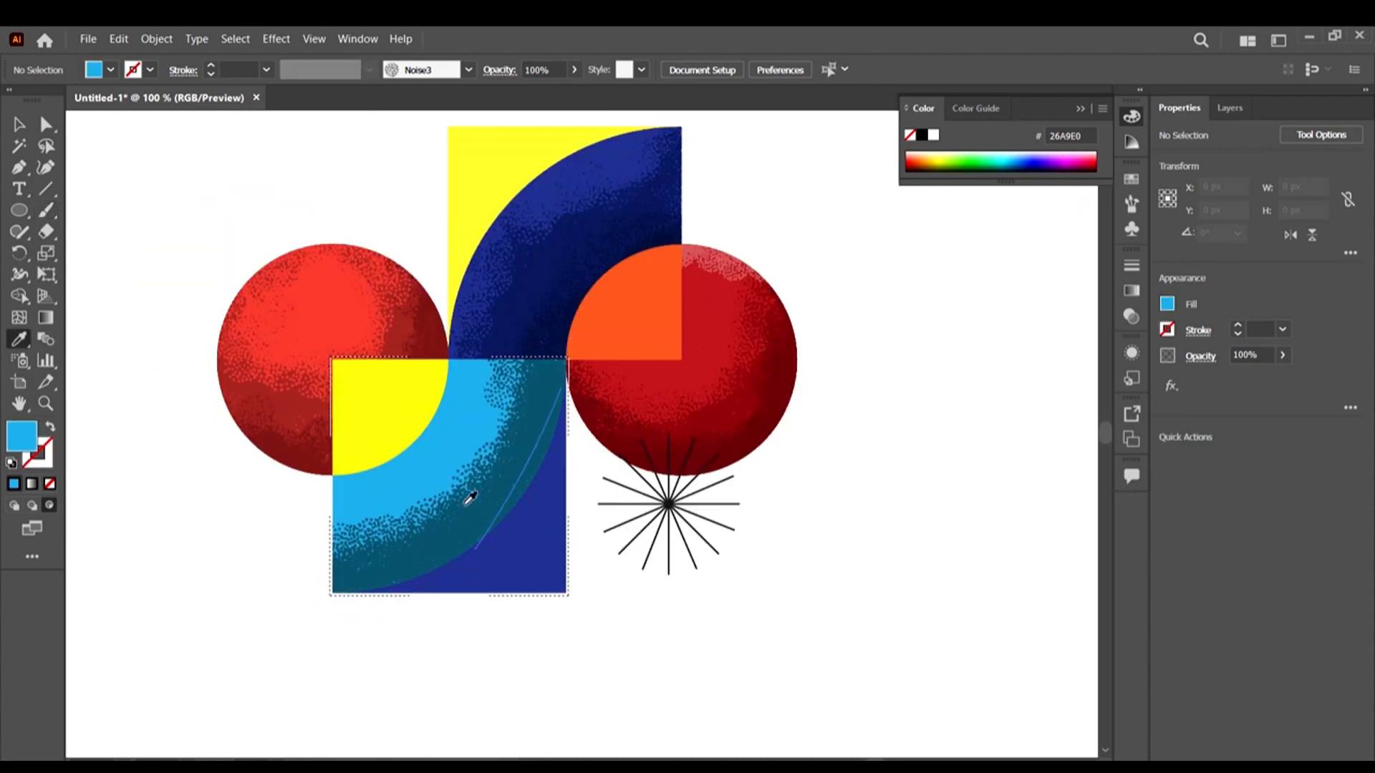
# Resample the dark teal from the light-blue arc's shadow as the Paintbrush's stroke colour
pyautogui.scroll(-1, 466, 501)
pyautogui.scroll(2, 406, 414)
pyautogui.click(654, 330)
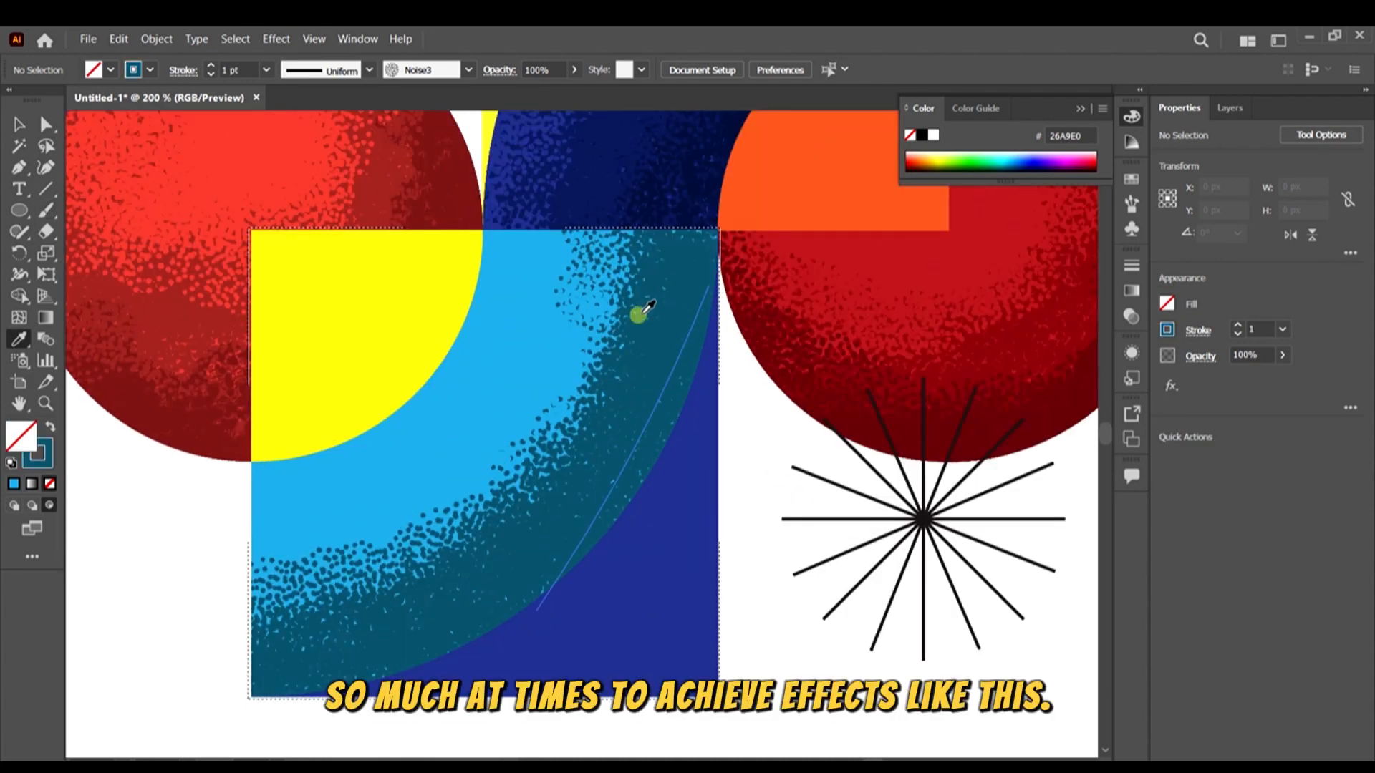
pyautogui.press('b')
# Blend the teal shading inward over the middle of the light-blue arc with Noise3 strokes, leaving a light rim beside the yellow quarter
pyautogui.moveTo(578, 260); pyautogui.dragTo(502, 401)
pyautogui.moveTo(599, 346); pyautogui.dragTo(505, 466)
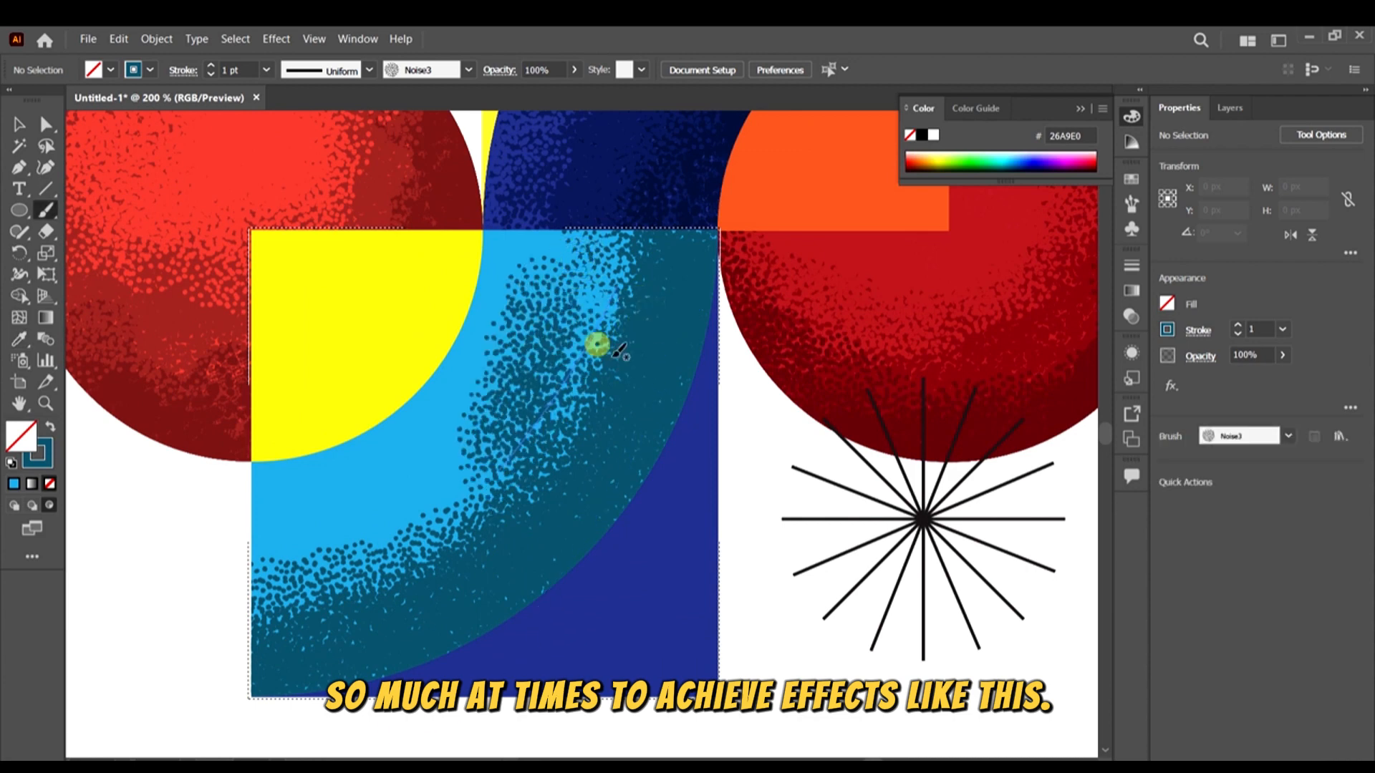
pyautogui.moveTo(542, 409); pyautogui.dragTo(323, 494)
pyautogui.moveTo(452, 475); pyautogui.dragTo(203, 542)
pyautogui.moveTo(503, 482); pyautogui.dragTo(319, 595)
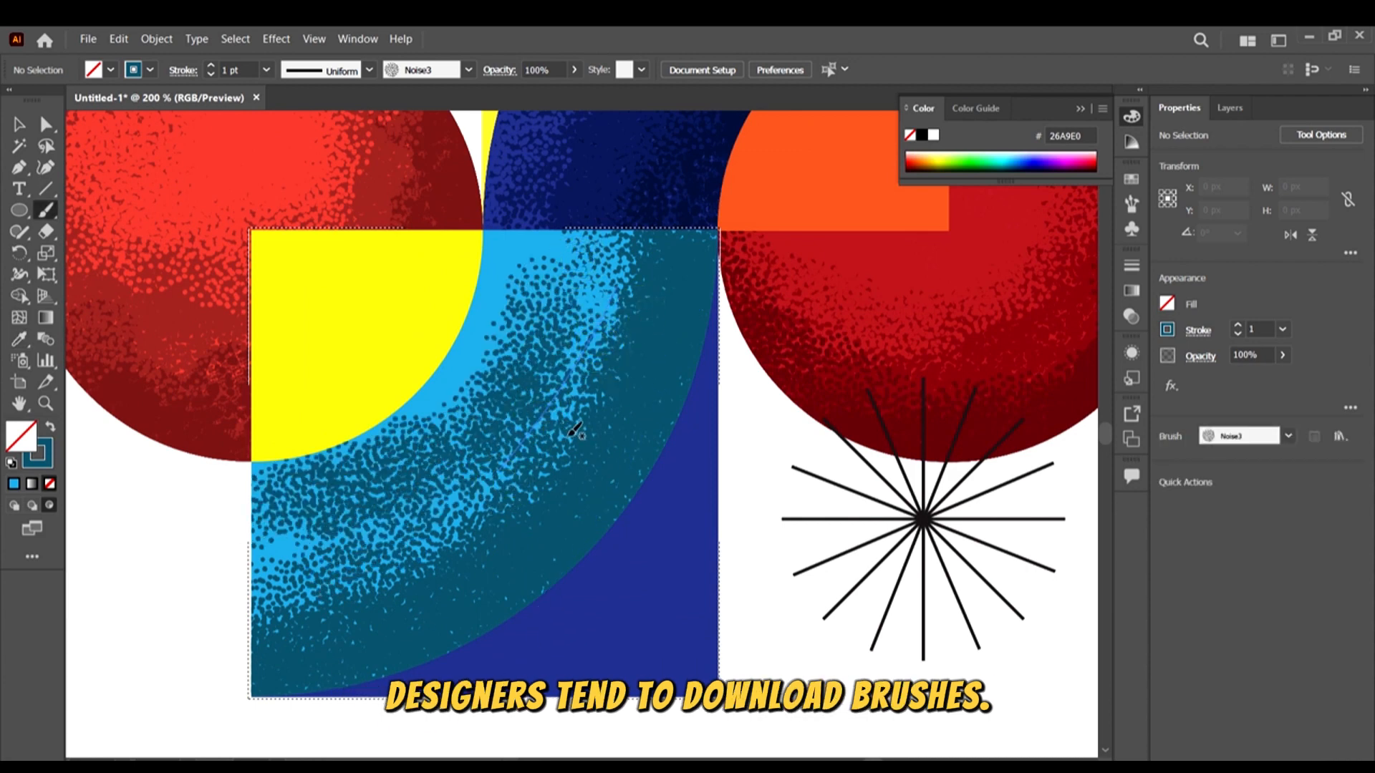
pyautogui.moveTo(382, 515); pyautogui.dragTo(256, 566)
pyautogui.moveTo(612, 246); pyautogui.dragTo(656, 307)
pyautogui.moveTo(630, 353); pyautogui.dragTo(599, 454)
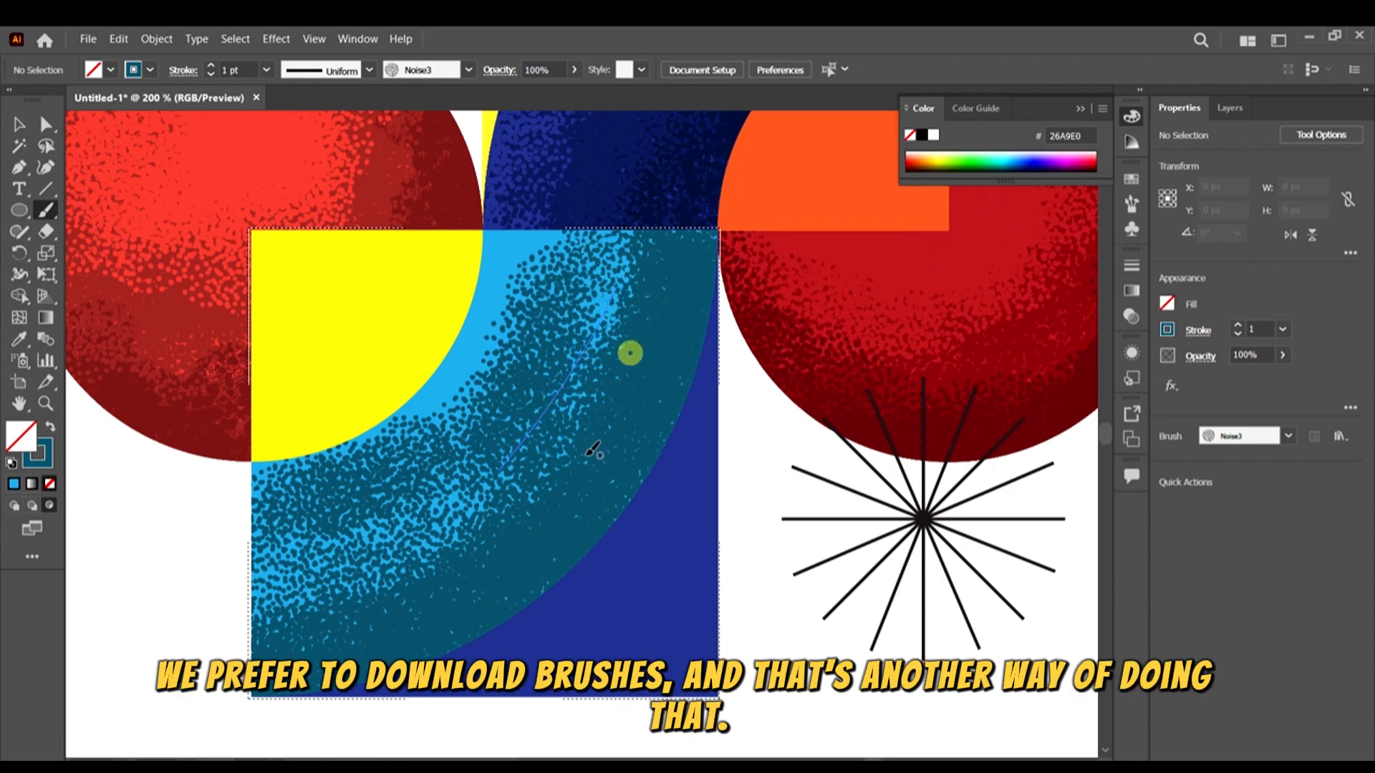
# Sample the arc's teal shadow again and darken the stroke colour to 0E3847
pyautogui.click(46, 210)
pyautogui.scroll(-2, 823, 404)
pyautogui.press('i')
pyautogui.click(588, 471)
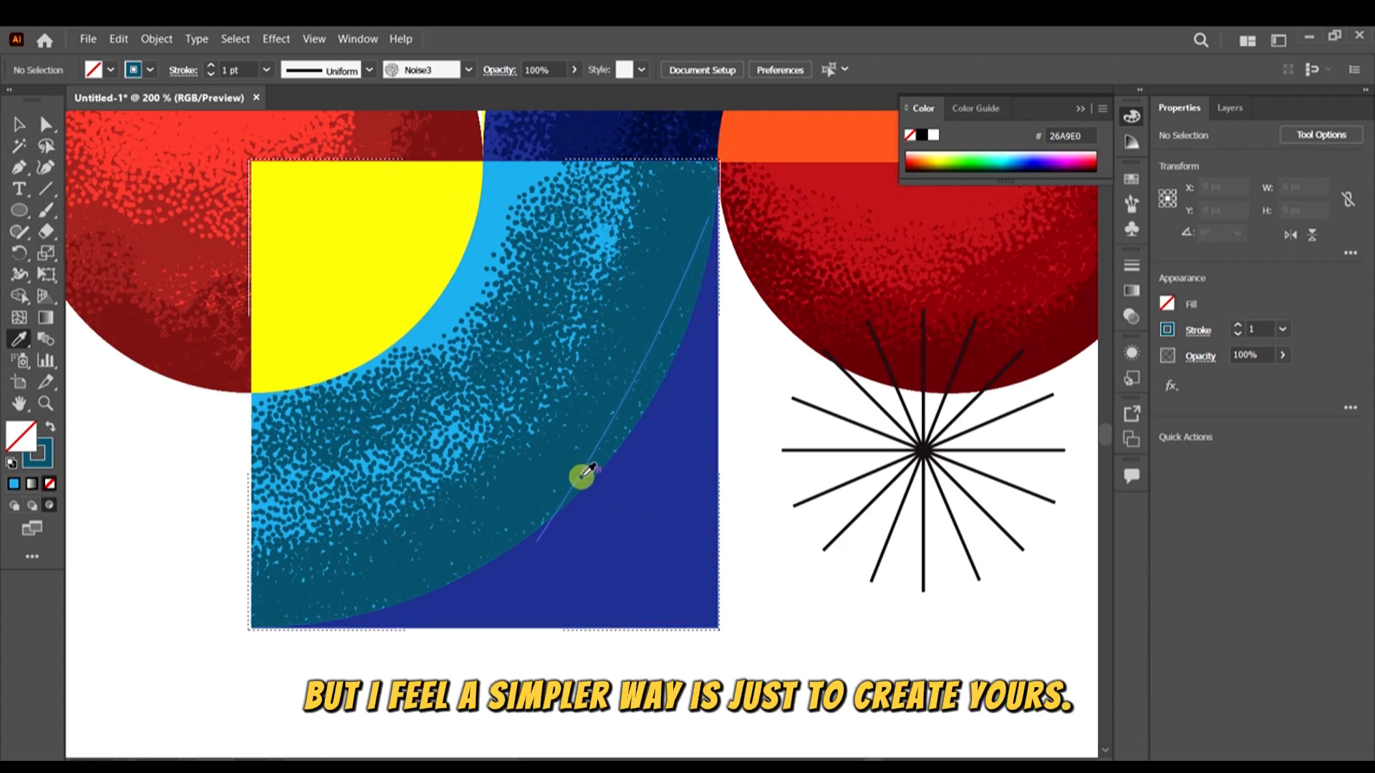
pyautogui.doubleClick(36, 459)
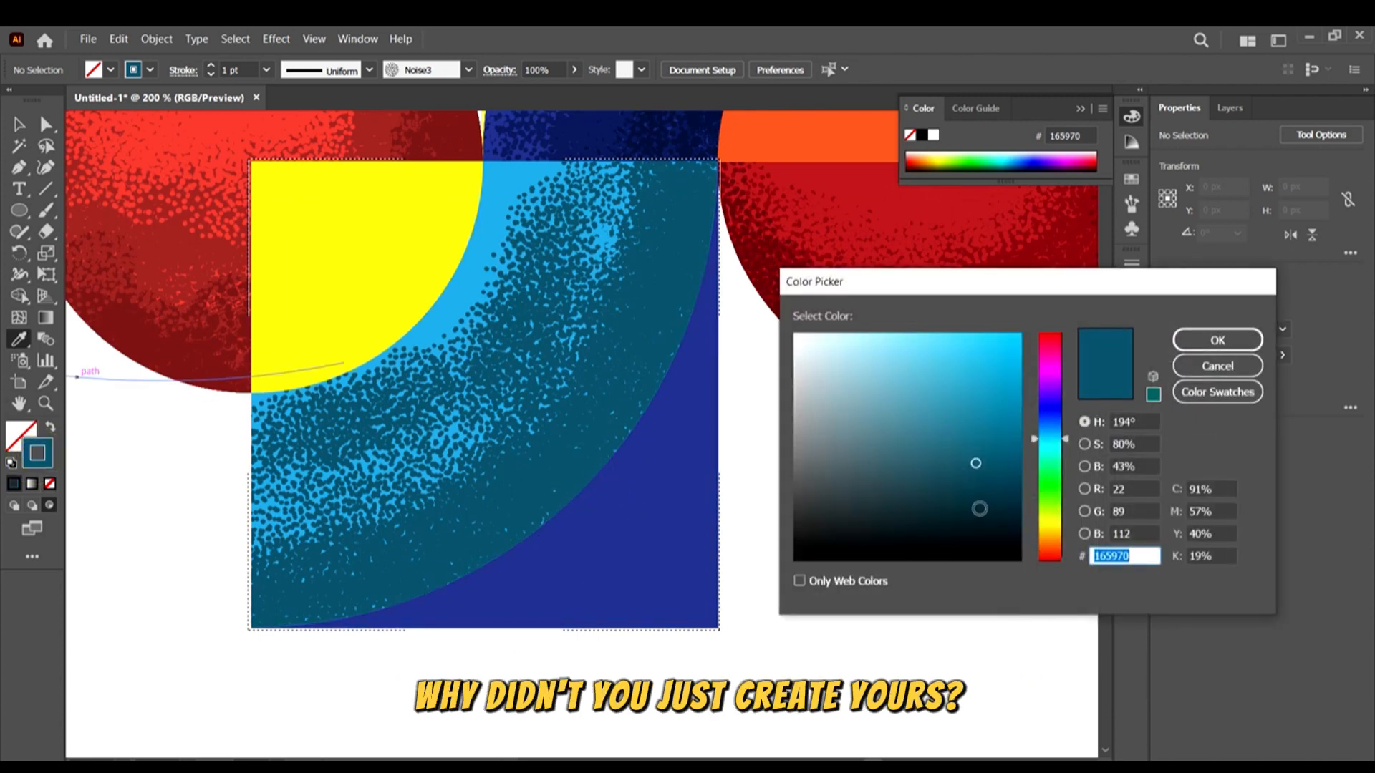
pyautogui.moveTo(977, 464); pyautogui.dragTo(976, 496)
pyautogui.click(1211, 338)
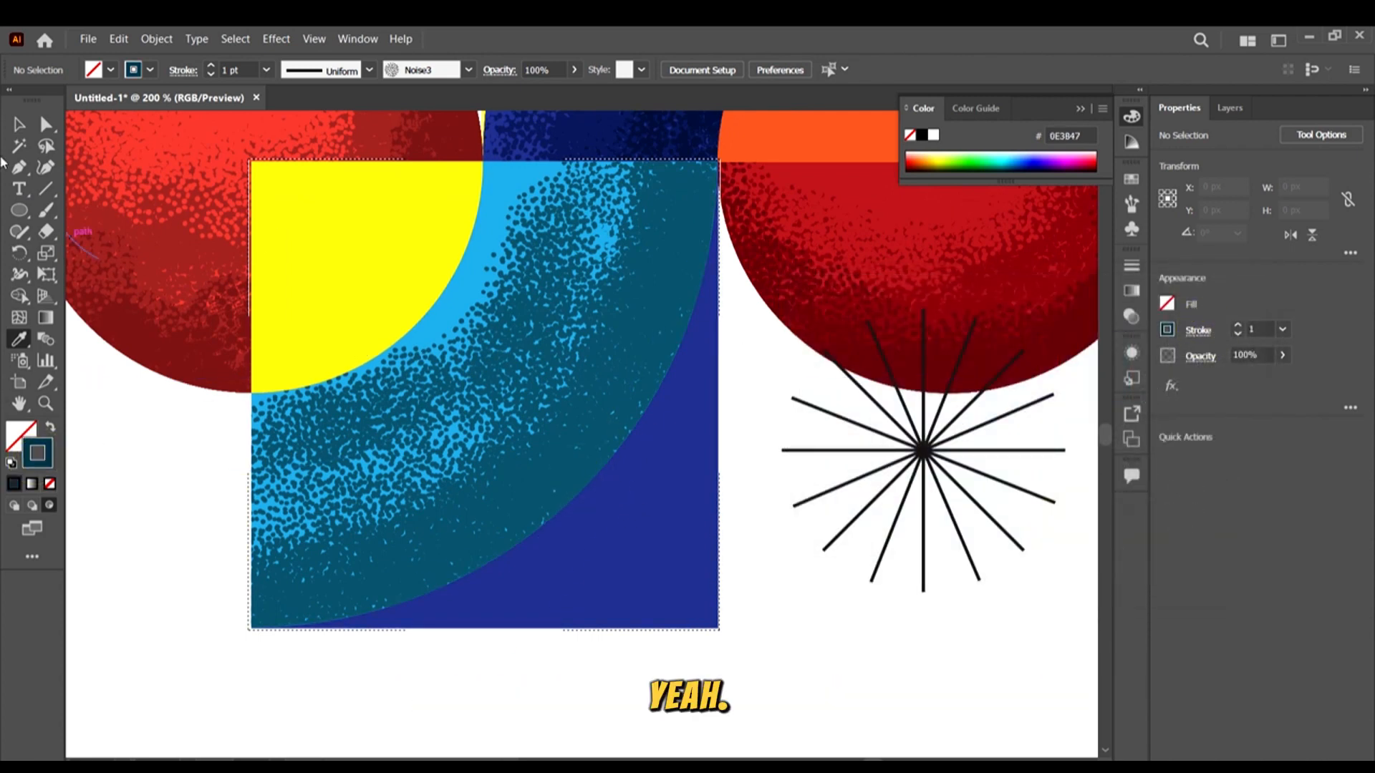
# Brush the darkest teal 0E3847 along the whole outer edge of the light-blue arc with Noise3 Paintbrush strokes
pyautogui.click(47, 215)
pyautogui.moveTo(718, 180); pyautogui.dragTo(688, 354)
pyautogui.moveTo(603, 508); pyautogui.dragTo(576, 534)
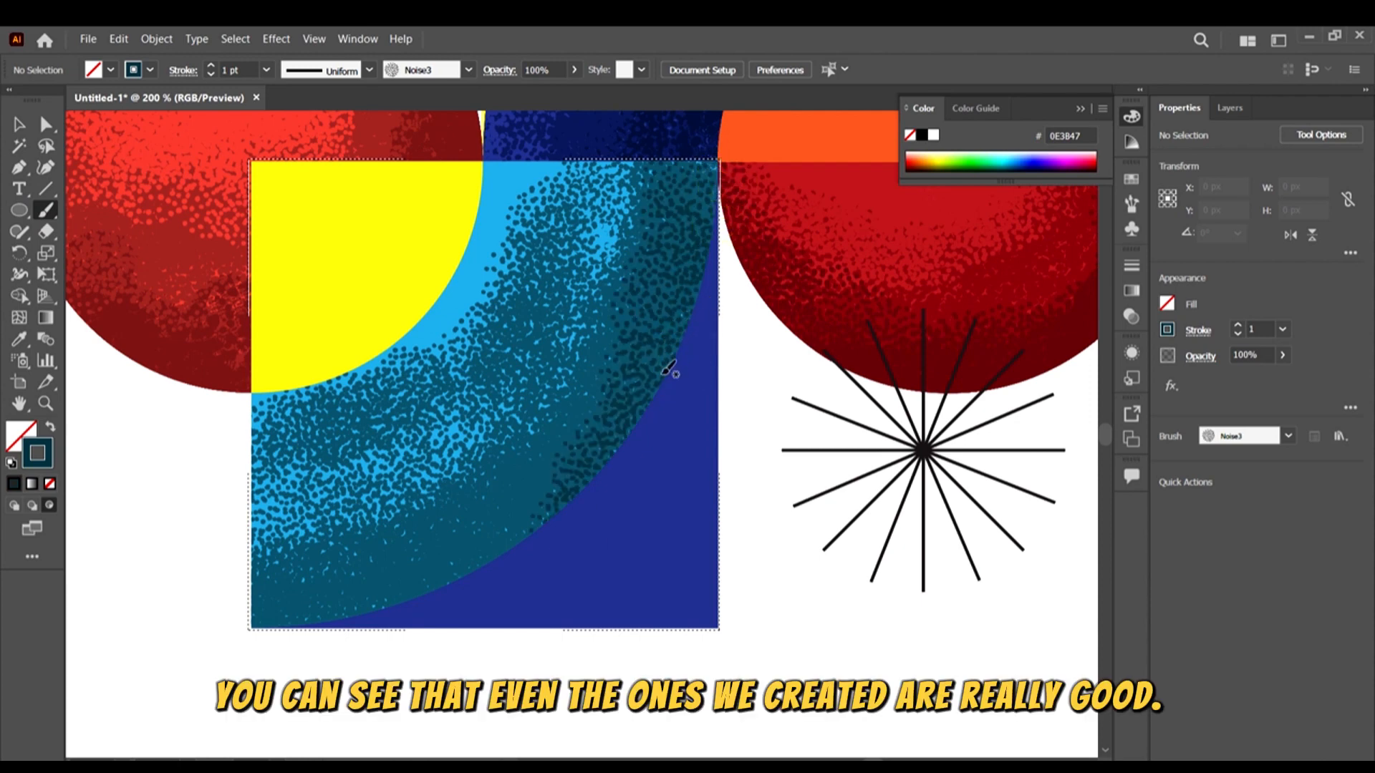
pyautogui.moveTo(679, 375); pyautogui.dragTo(527, 591)
pyautogui.moveTo(556, 531)
pyautogui.mouseDown()
pyautogui.moveTo(330, 660)
pyautogui.moveTo(293, 630)
pyautogui.mouseUp()
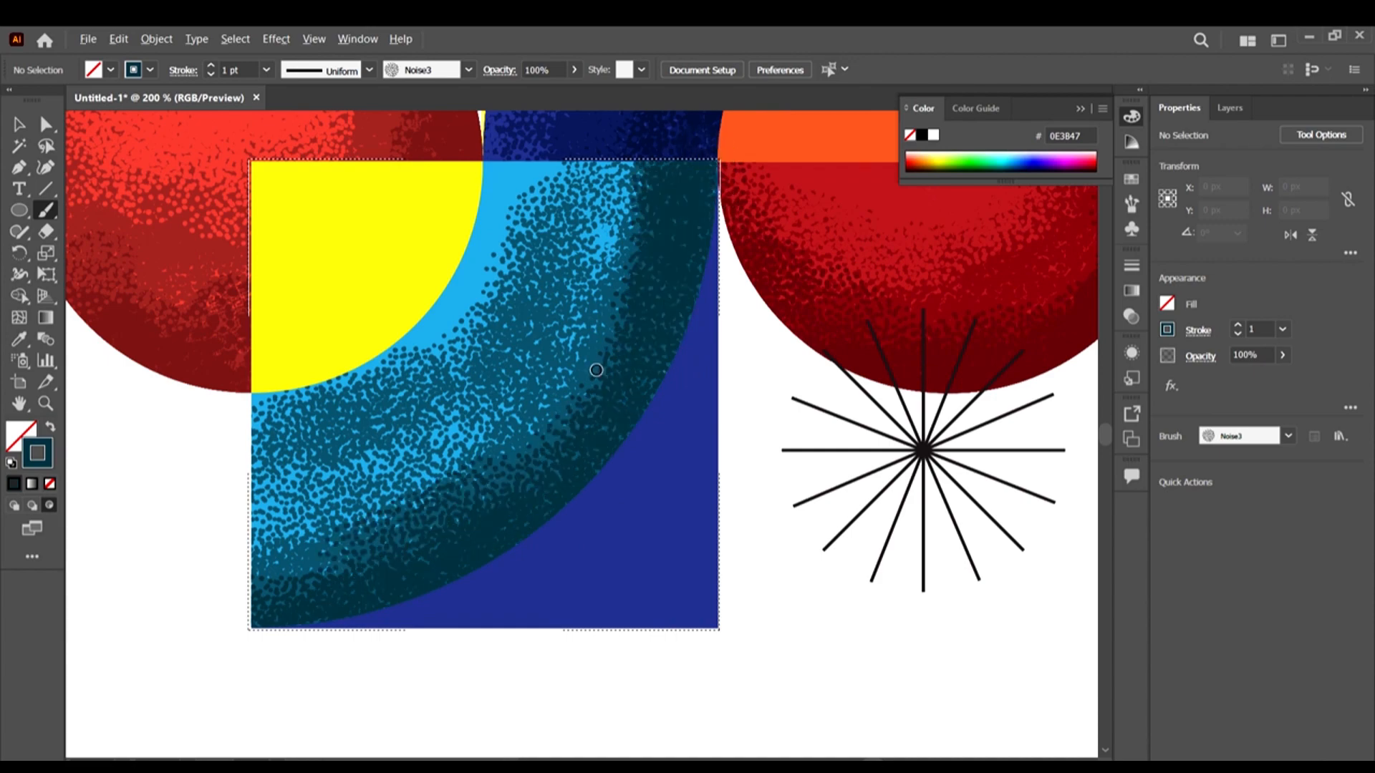
pyautogui.scroll(-3, 598, 365)
pyautogui.scroll(3, 780, 507)
pyautogui.scroll(-1, 619, 414)
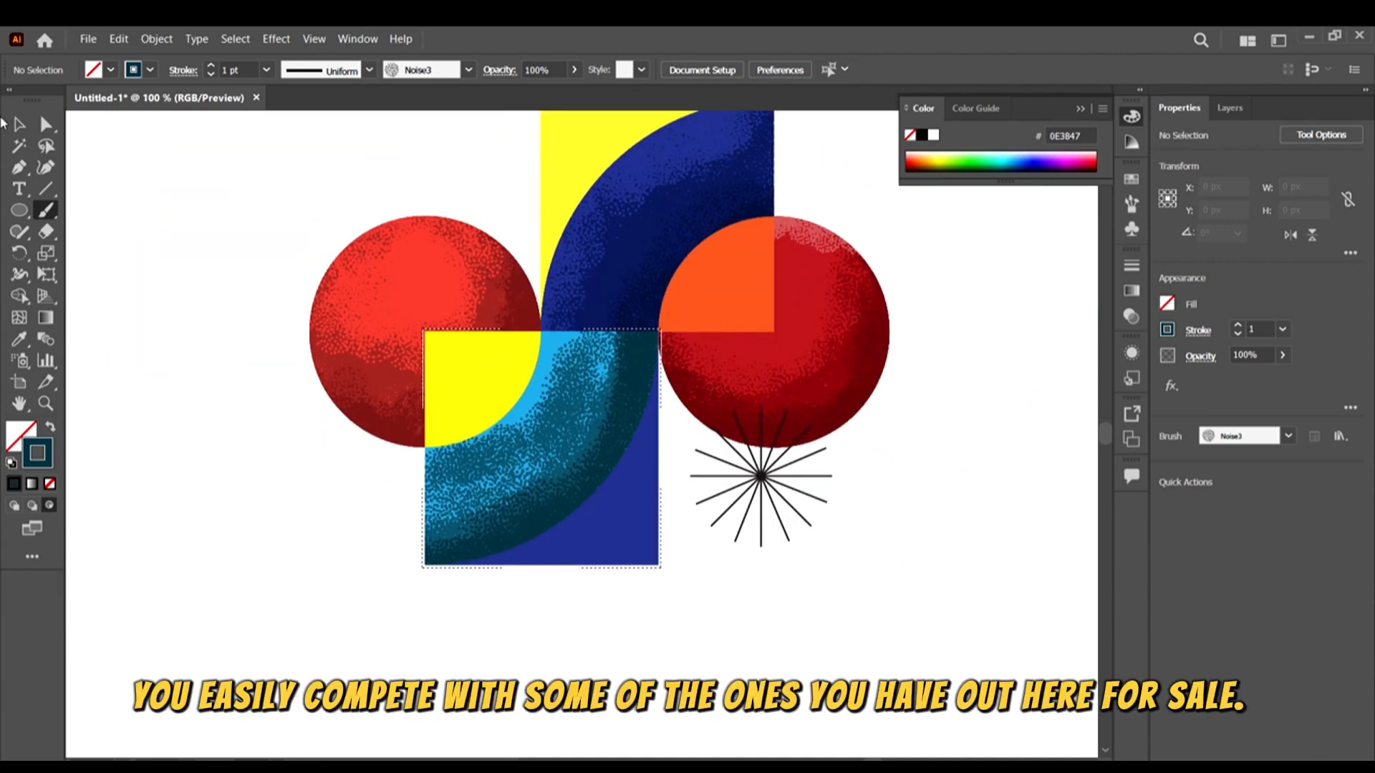
# Sample the arc's light blue 26A9E0 as the stroke colour and start brushing Noise3 grain beside the yellow quarter
pyautogui.press('i')
pyautogui.scroll(2, 548, 346)
pyautogui.click(546, 335)
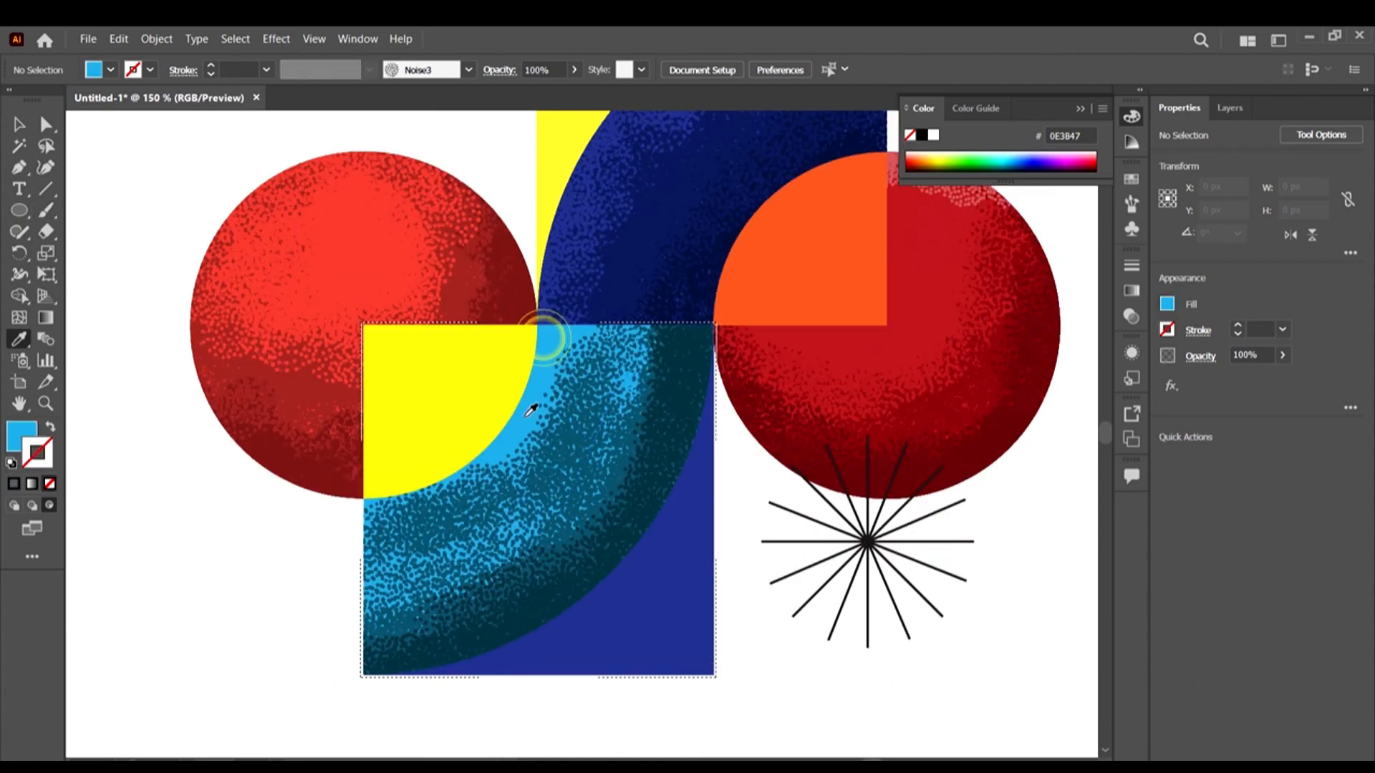
pyautogui.press('b')
pyautogui.moveTo(546, 335); pyautogui.dragTo(590, 321)
pyautogui.moveTo(512, 466)
pyautogui.mouseDown()
pyautogui.moveTo(473, 487)
pyautogui.moveTo(674, 305)
pyautogui.mouseUp()
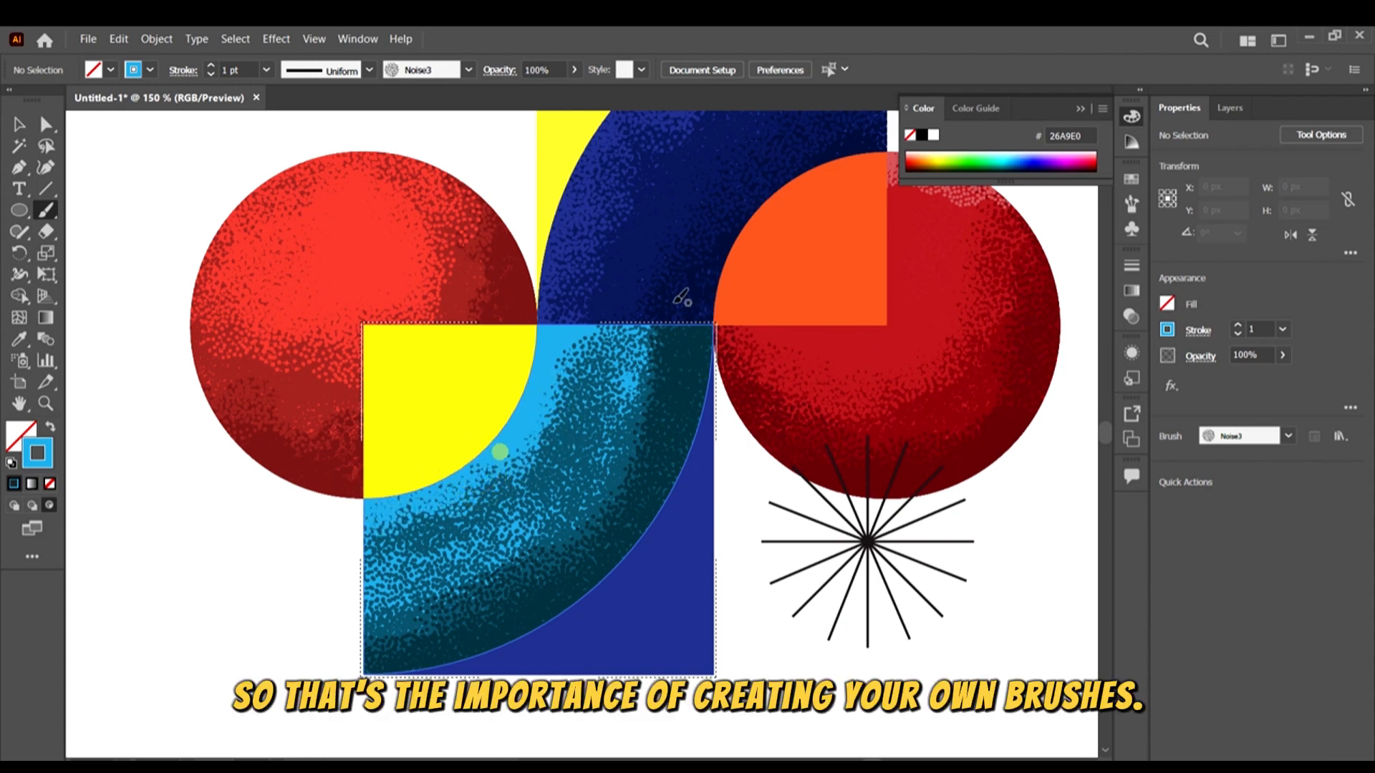
# Brighten the inner half of the light-blue arc with light-blue Noise3 strokes running from its upper end to its lower end
pyautogui.moveTo(599, 353); pyautogui.dragTo(636, 303)
pyautogui.moveTo(575, 376); pyautogui.dragTo(608, 307)
pyautogui.moveTo(608, 322)
pyautogui.mouseDown()
pyautogui.moveTo(571, 444)
pyautogui.moveTo(569, 386)
pyautogui.mouseUp()
pyautogui.moveTo(584, 360)
pyautogui.mouseDown()
pyautogui.moveTo(553, 466)
pyautogui.moveTo(494, 523)
pyautogui.mouseUp()
pyautogui.moveTo(567, 450); pyautogui.dragTo(451, 508)
pyautogui.moveTo(564, 451); pyautogui.dragTo(465, 501)
pyautogui.moveTo(473, 497)
pyautogui.mouseDown()
pyautogui.moveTo(487, 490)
pyautogui.moveTo(231, 615)
pyautogui.mouseUp()
pyautogui.moveTo(466, 518)
pyautogui.mouseDown()
pyautogui.moveTo(481, 501)
pyautogui.moveTo(331, 550)
pyautogui.mouseUp()
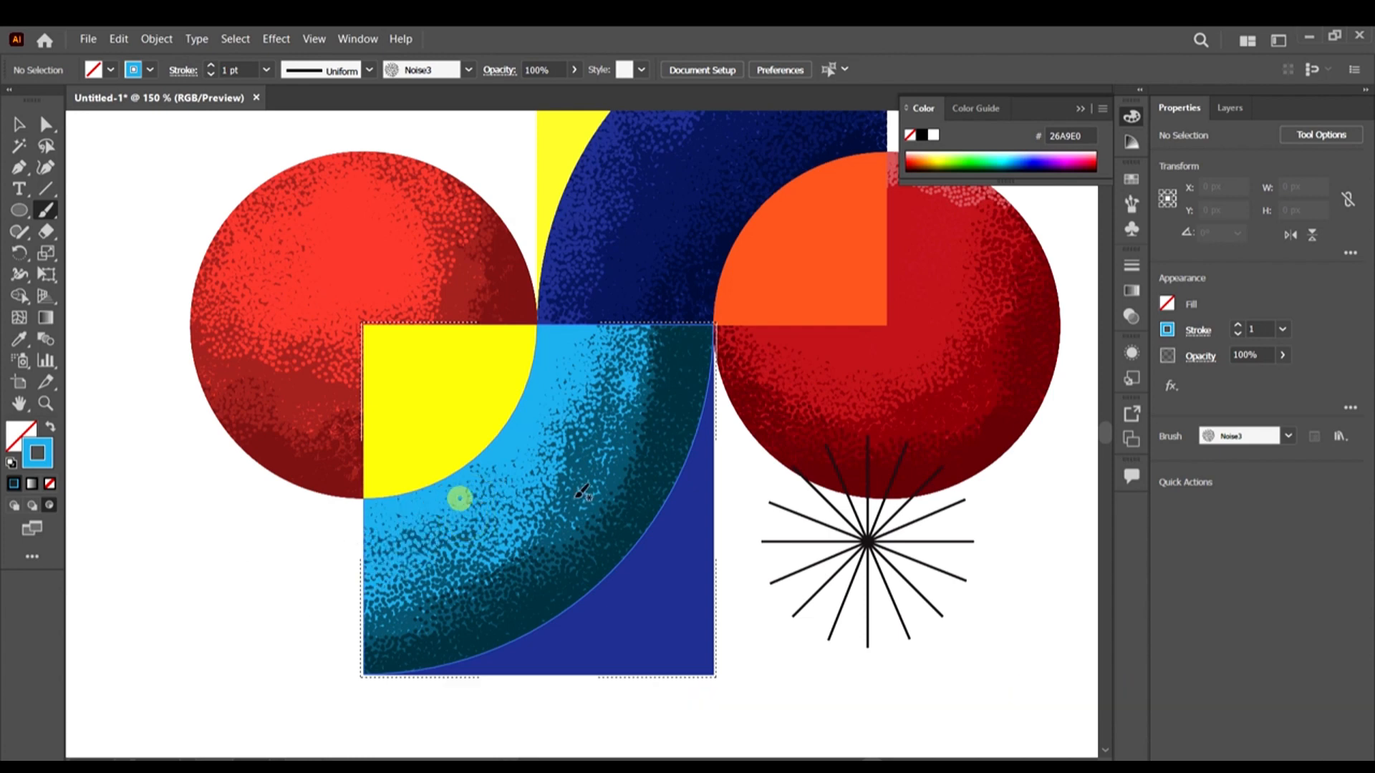
# Thicken the light-blue grain over the lower and middle part of the arc and touch up its upper end
pyautogui.moveTo(583, 492); pyautogui.dragTo(446, 510)
pyautogui.moveTo(537, 470); pyautogui.dragTo(387, 555)
pyautogui.moveTo(506, 460); pyautogui.dragTo(481, 495)
pyautogui.moveTo(476, 501); pyautogui.dragTo(459, 521)
pyautogui.moveTo(452, 528); pyautogui.dragTo(325, 561)
pyautogui.moveTo(494, 485)
pyautogui.mouseDown()
pyautogui.moveTo(580, 413)
pyautogui.moveTo(600, 356)
pyautogui.moveTo(537, 478)
pyautogui.mouseUp()
pyautogui.moveTo(604, 368)
pyautogui.mouseDown()
pyautogui.moveTo(529, 478)
pyautogui.moveTo(633, 347)
pyautogui.mouseUp()
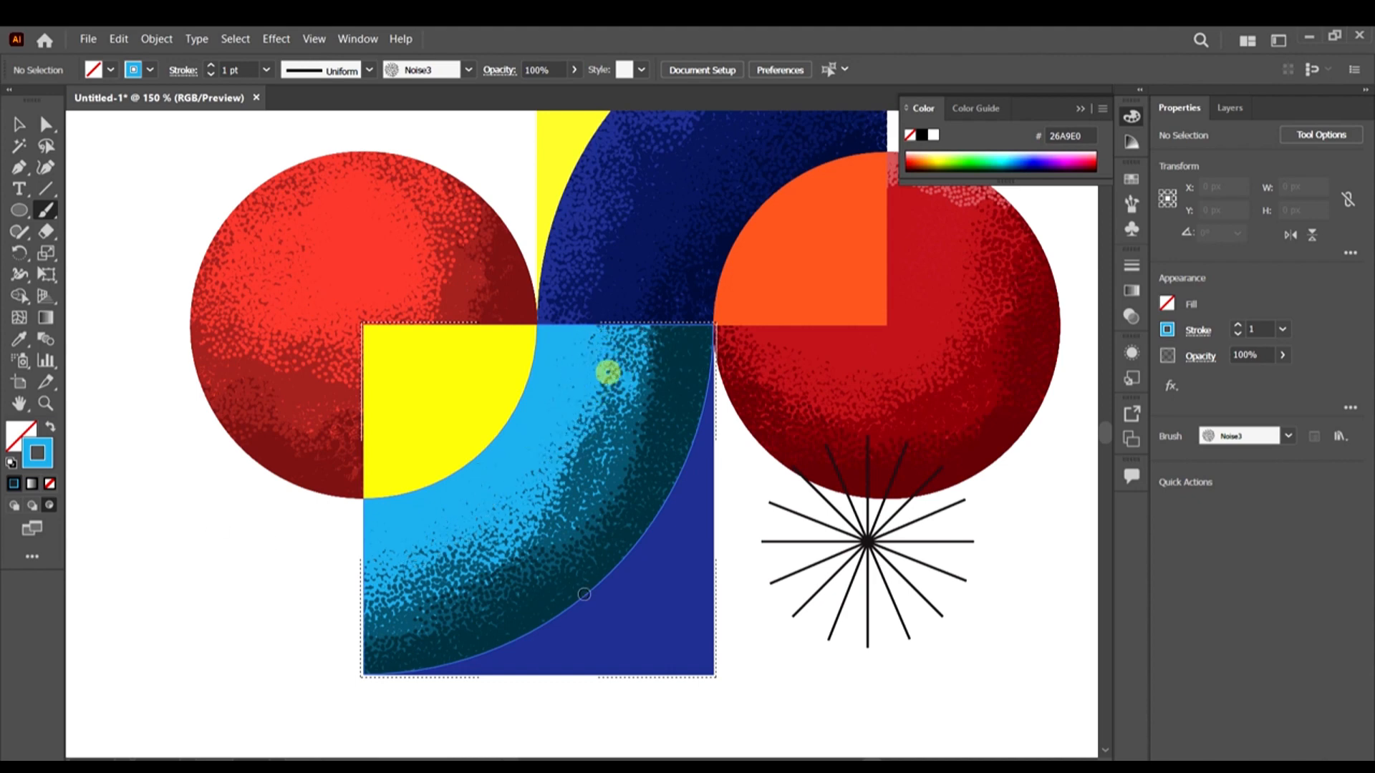
pyautogui.scroll(-4, 578, 544)
pyautogui.scroll(2, 690, 560)
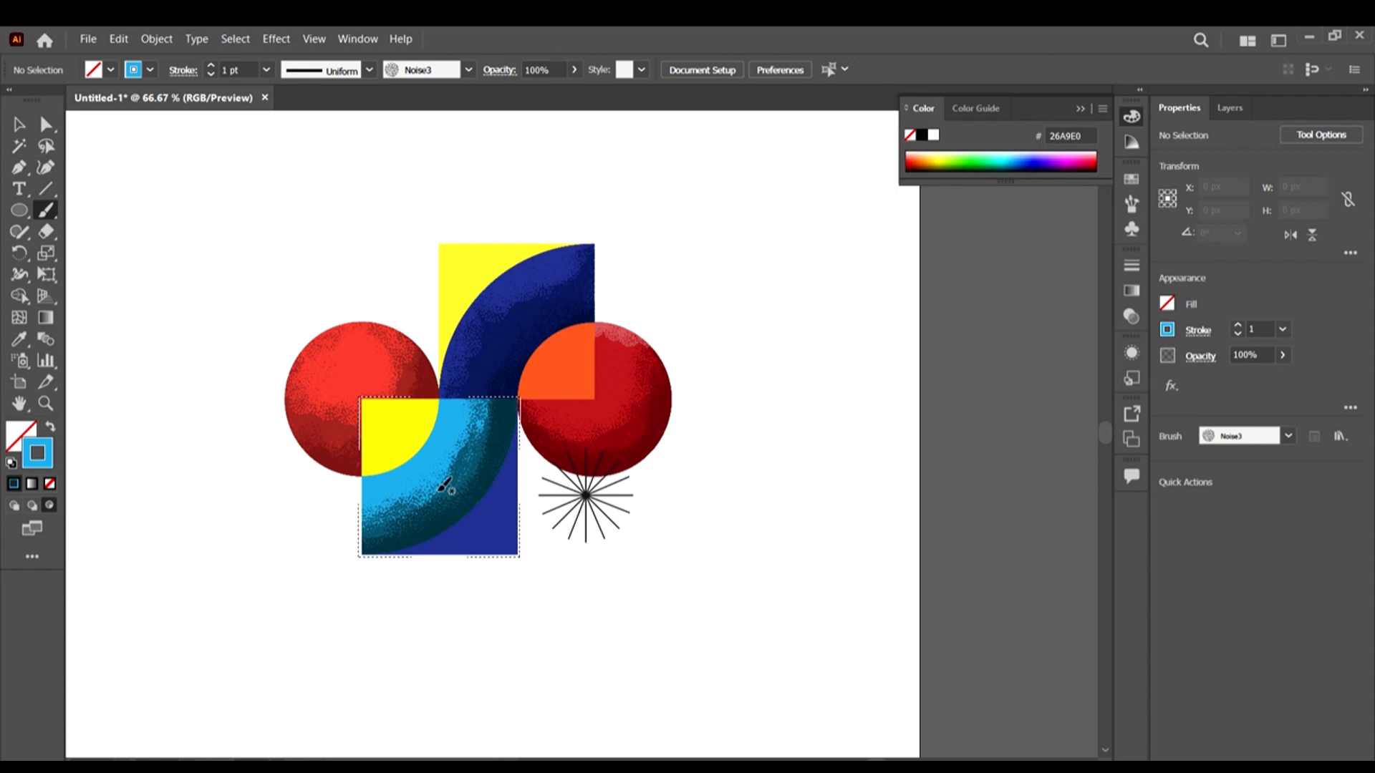
# Return to normal drawing mode, select the dark-blue corner shape beneath the light-blue arc and switch to Draw Inside
pyautogui.click(19, 125)
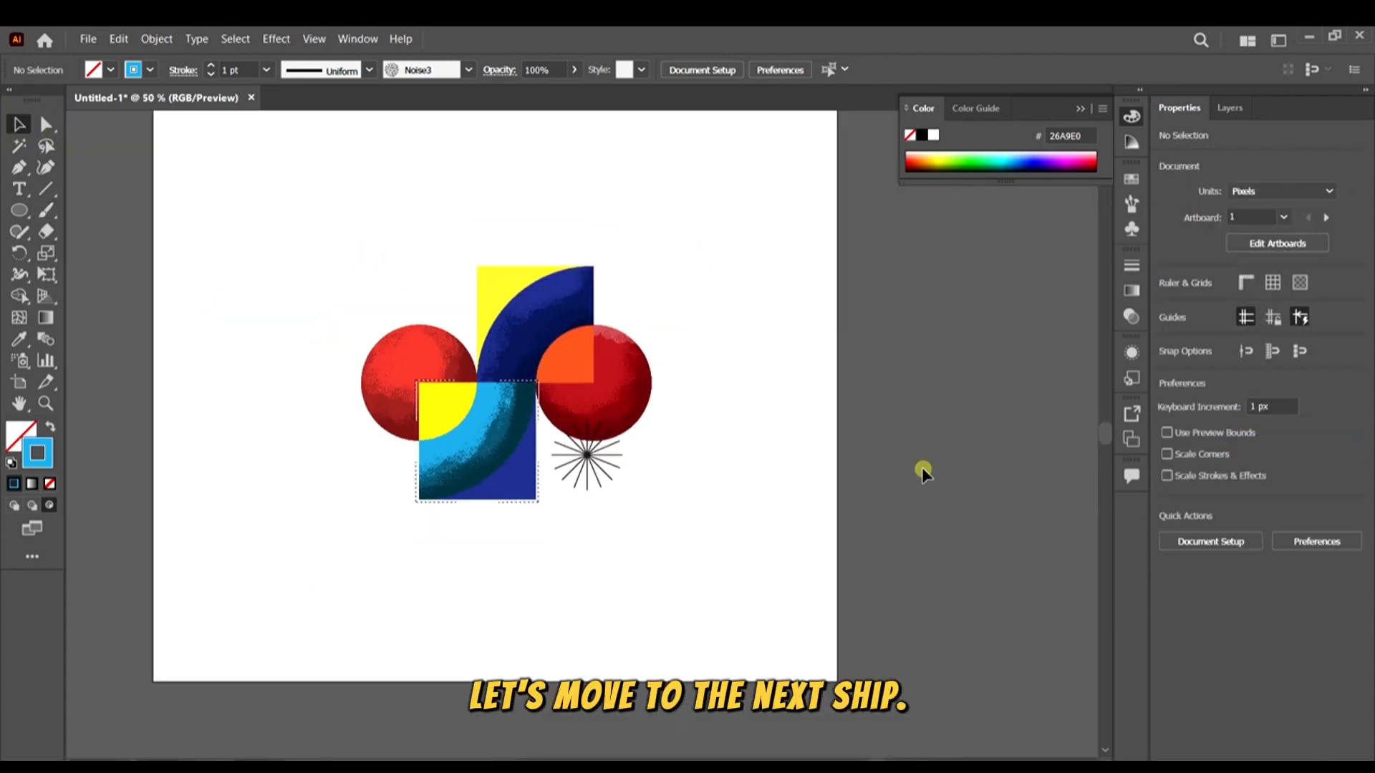
pyautogui.click(14, 505)
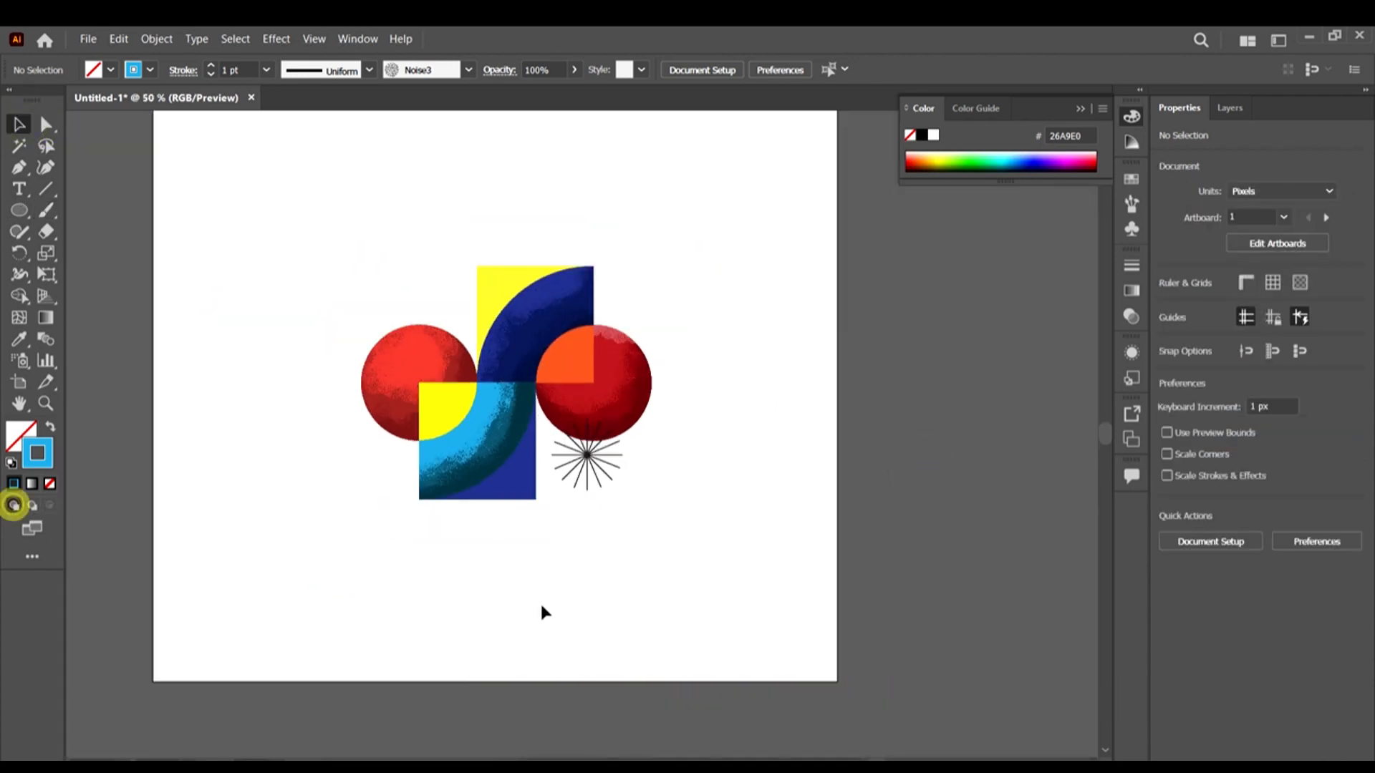
pyautogui.scroll(1, 737, 498)
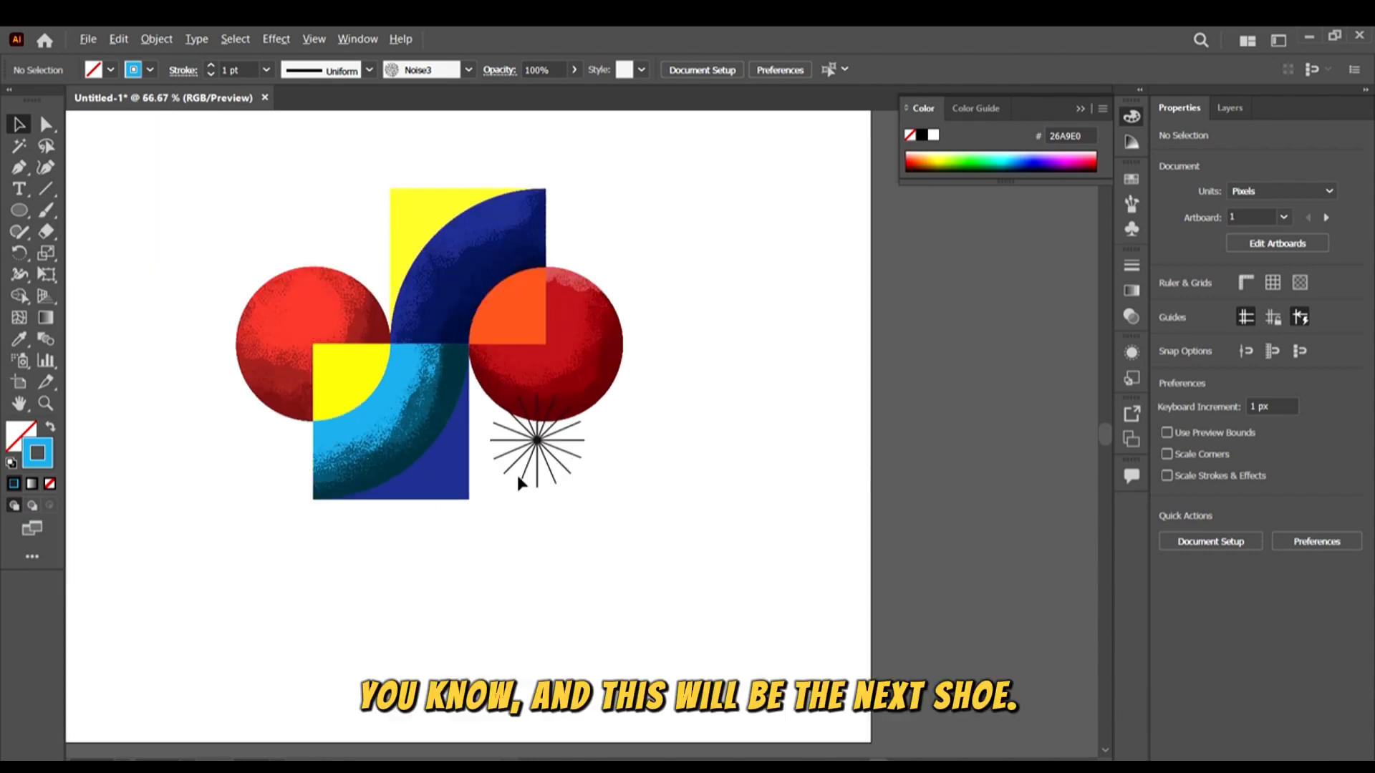
pyautogui.click(464, 479)
pyautogui.scroll(2, 467, 487)
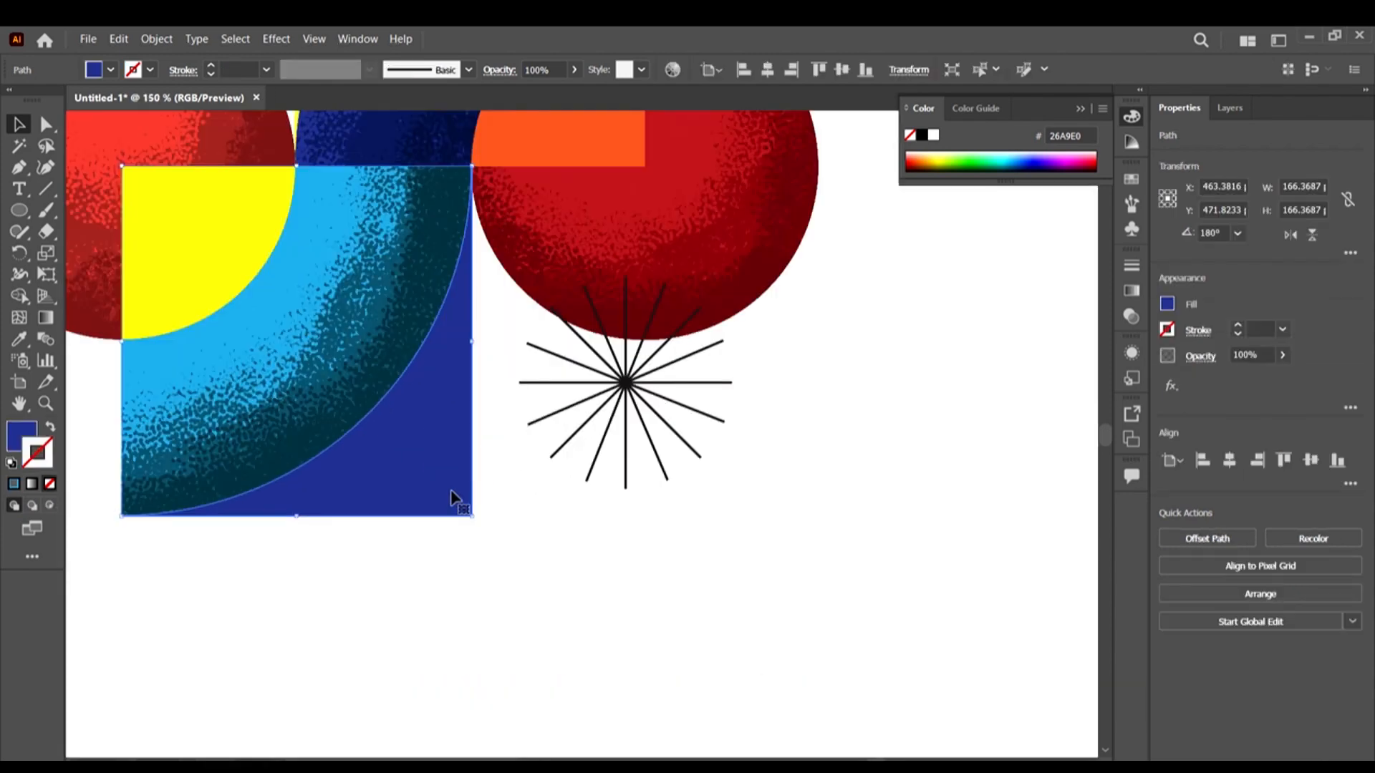
pyautogui.scroll(-2, 456, 487)
pyautogui.click(49, 506)
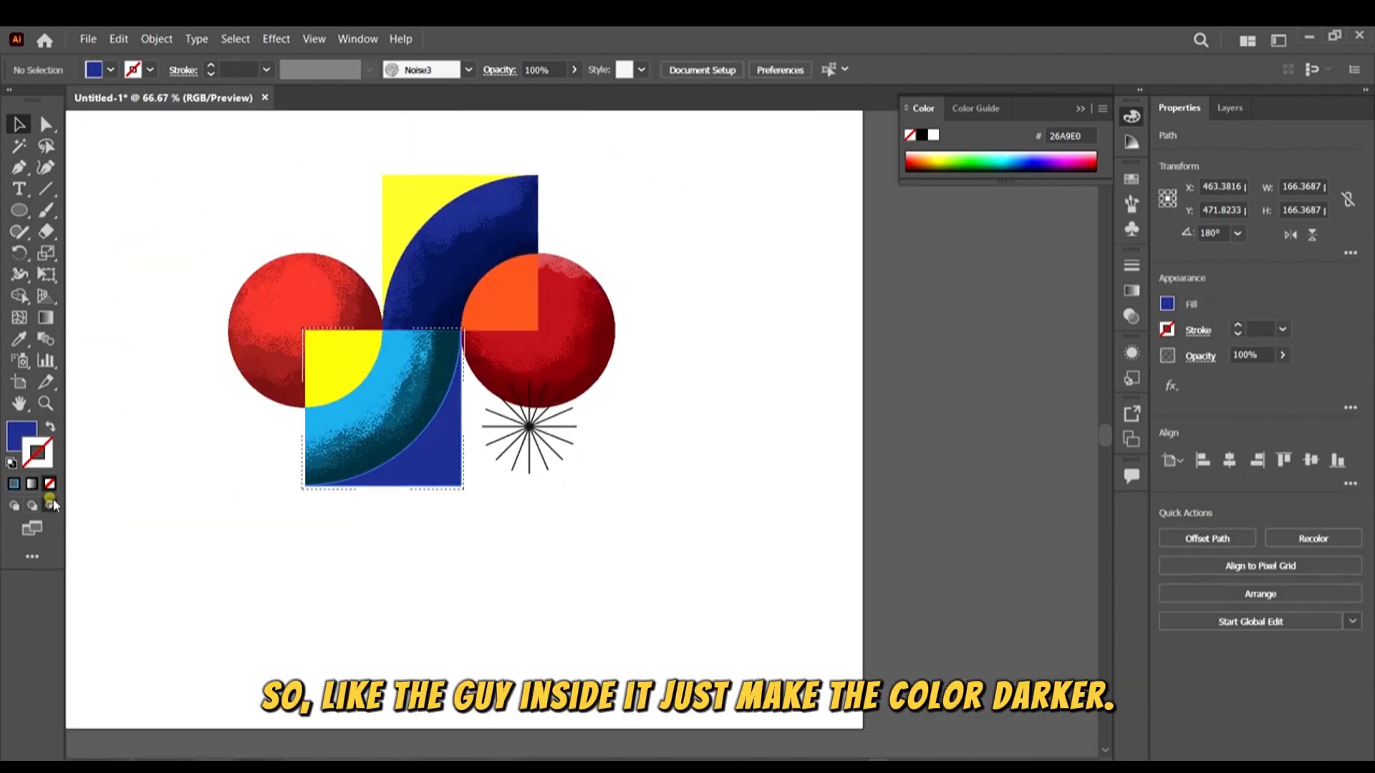
pyautogui.scroll(1, 449, 407)
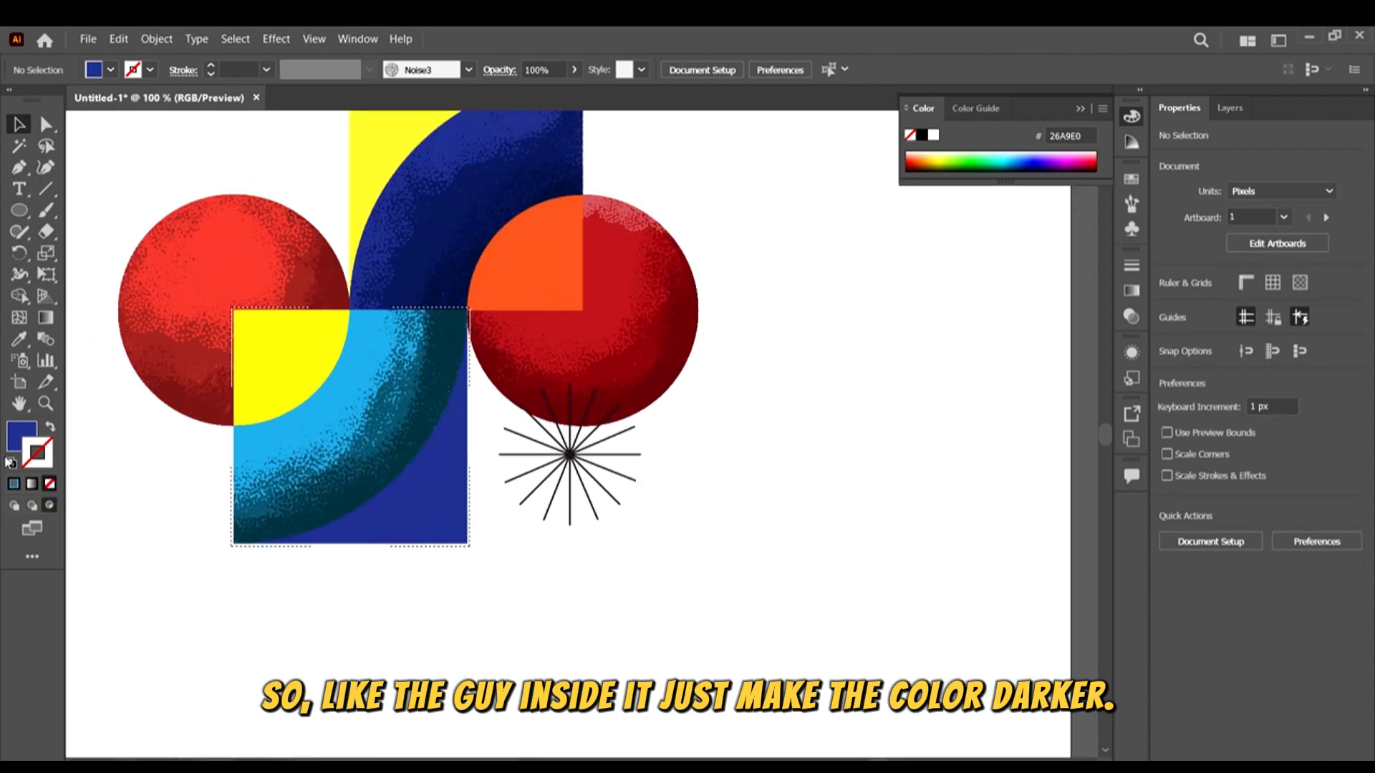
# Set the colour to the lighter blue 394FB7 and apply it as the Paintbrush's stroke colour without a fill
pyautogui.doubleClick(22, 437)
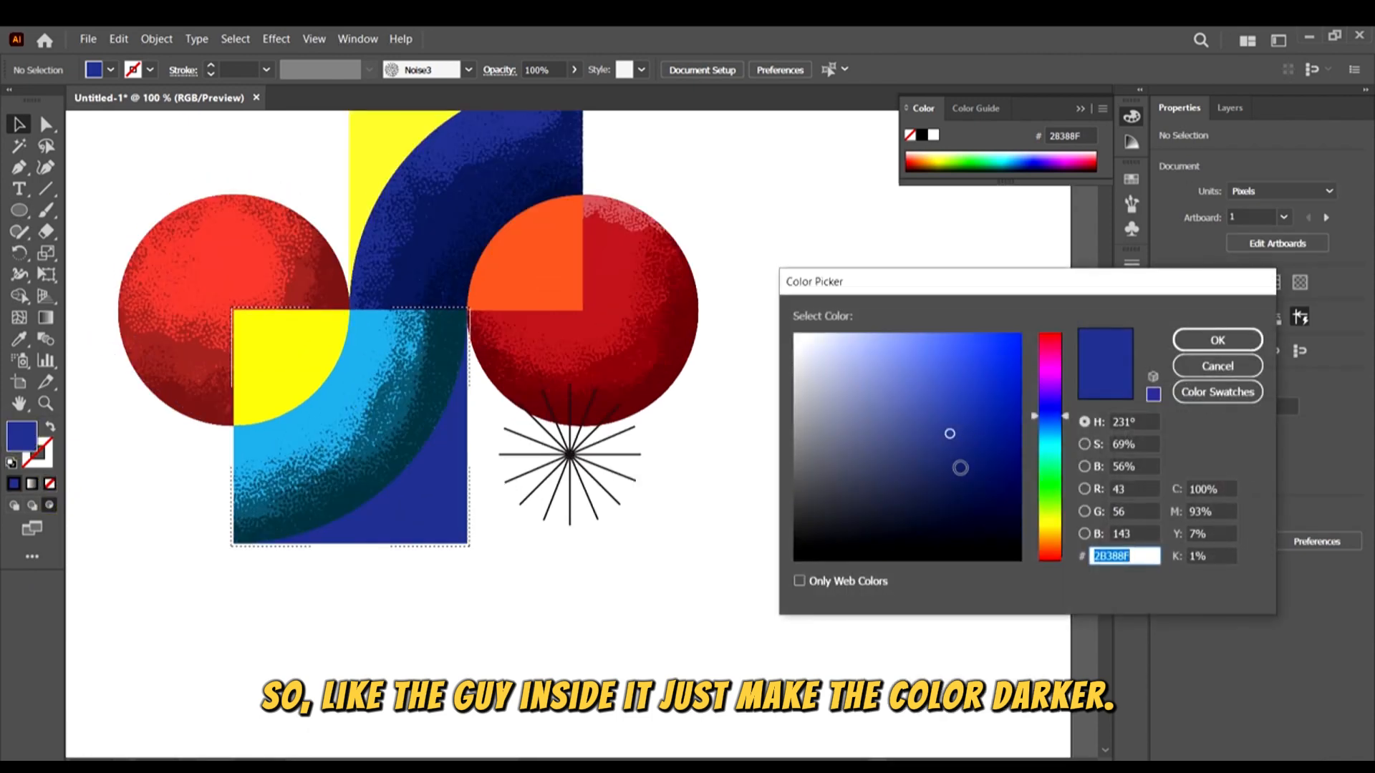
pyautogui.moveTo(960, 467); pyautogui.dragTo(961, 484)
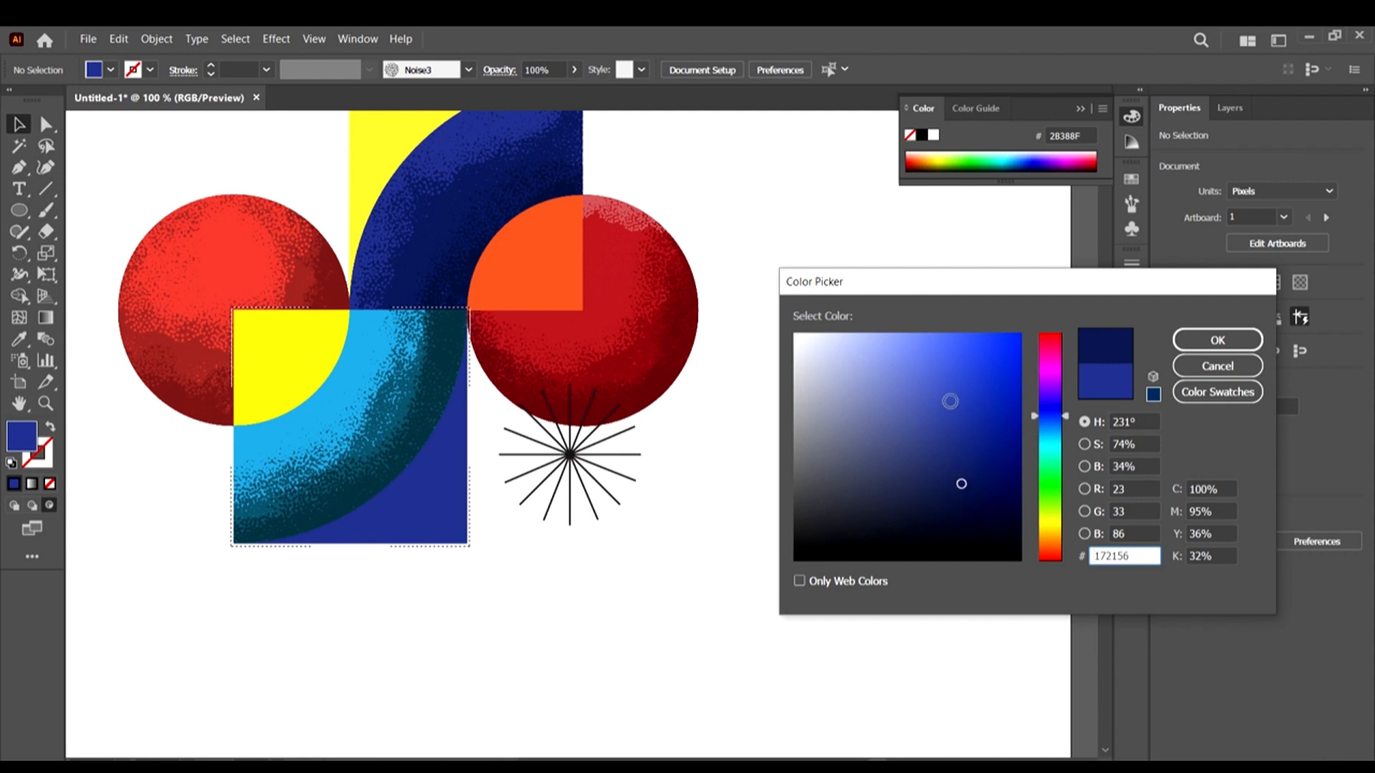
pyautogui.click(1099, 381)
pyautogui.click(950, 404)
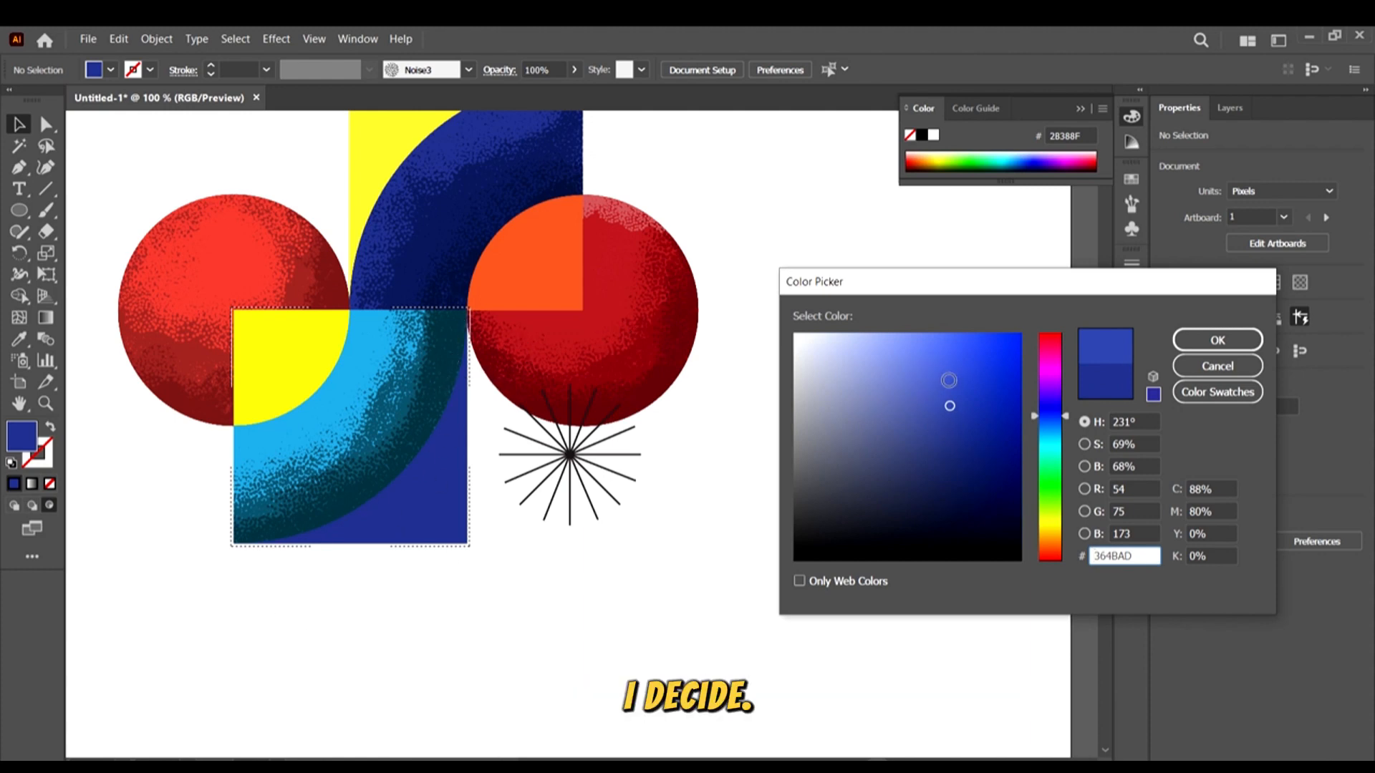
pyautogui.click(949, 401)
pyautogui.click(1217, 340)
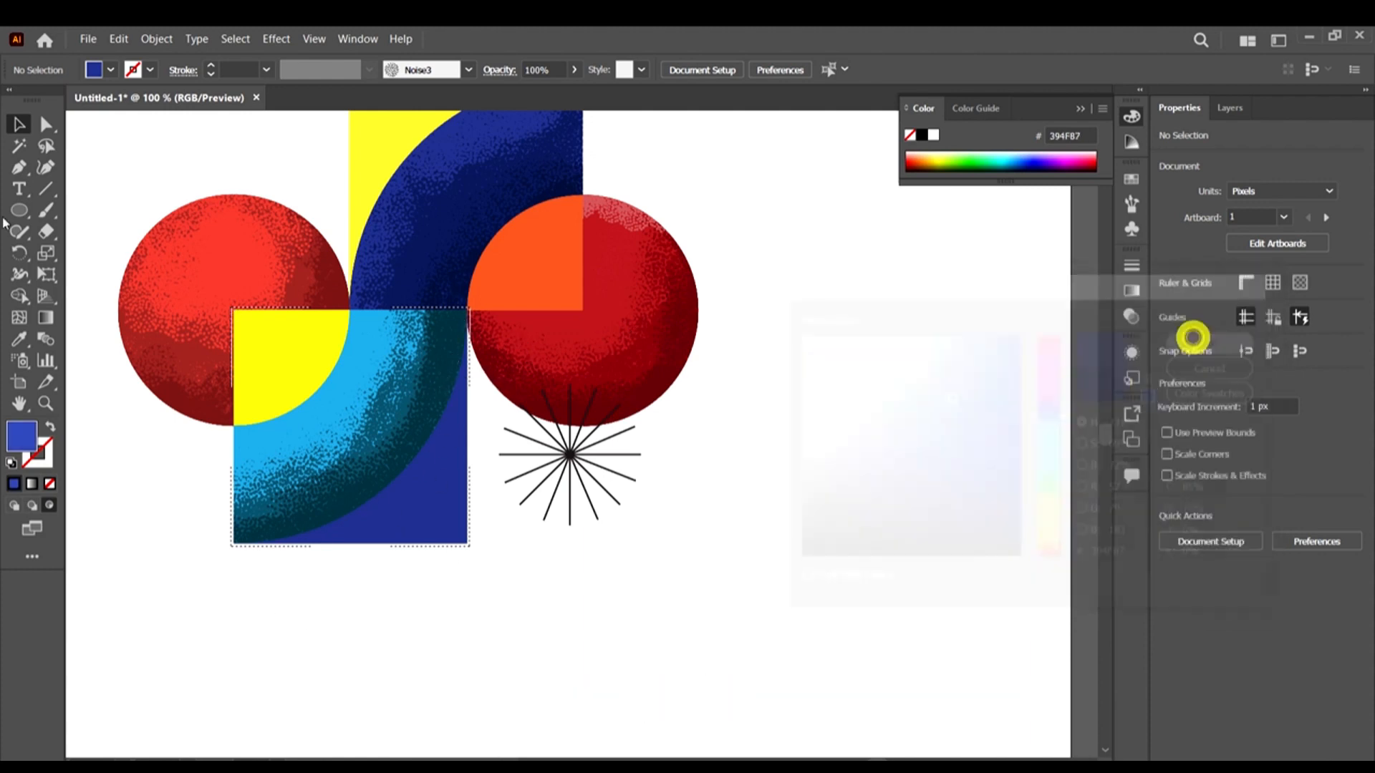
pyautogui.click(45, 212)
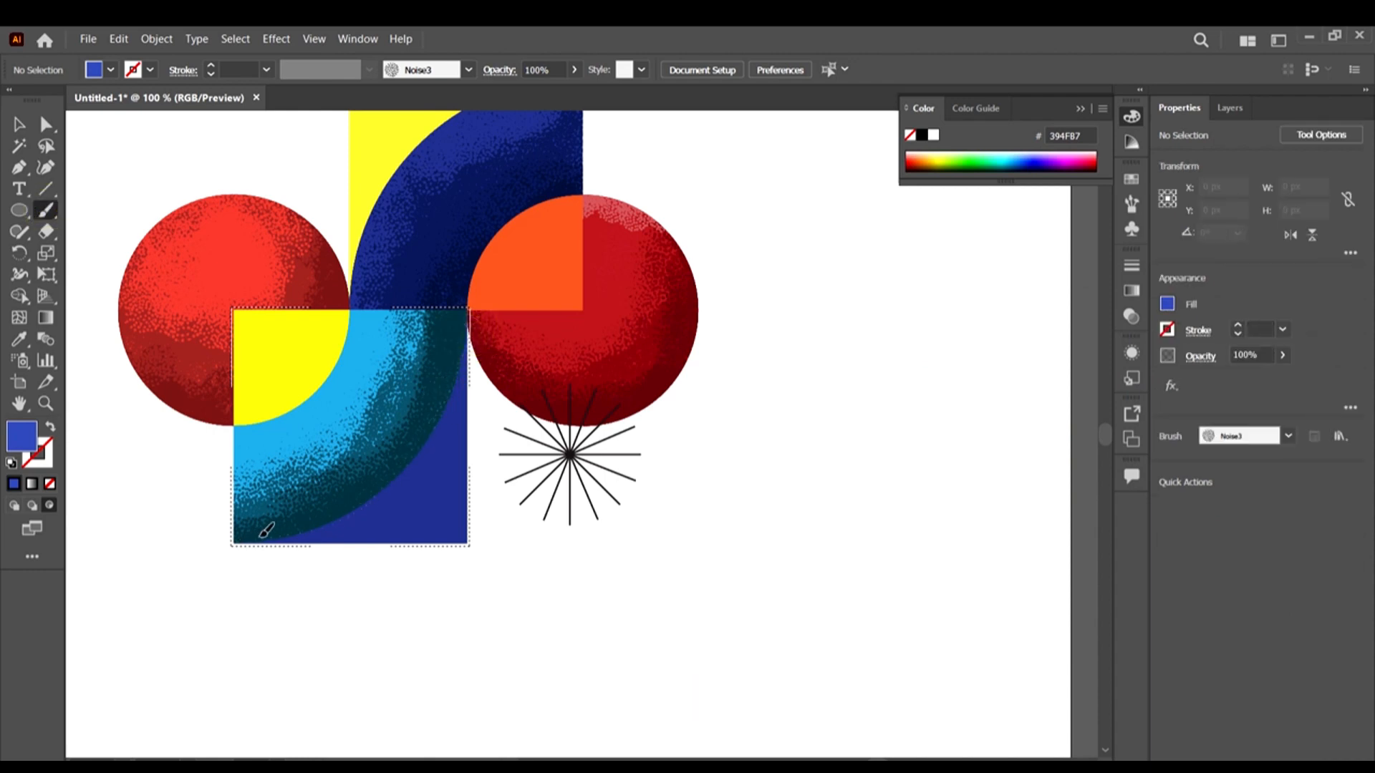
pyautogui.hotkey('shift', 'x')
# Paint lighter-blue Noise3 grain inside the dark-blue corner shape along its curved border with the light-blue arc
pyautogui.click(458, 398)
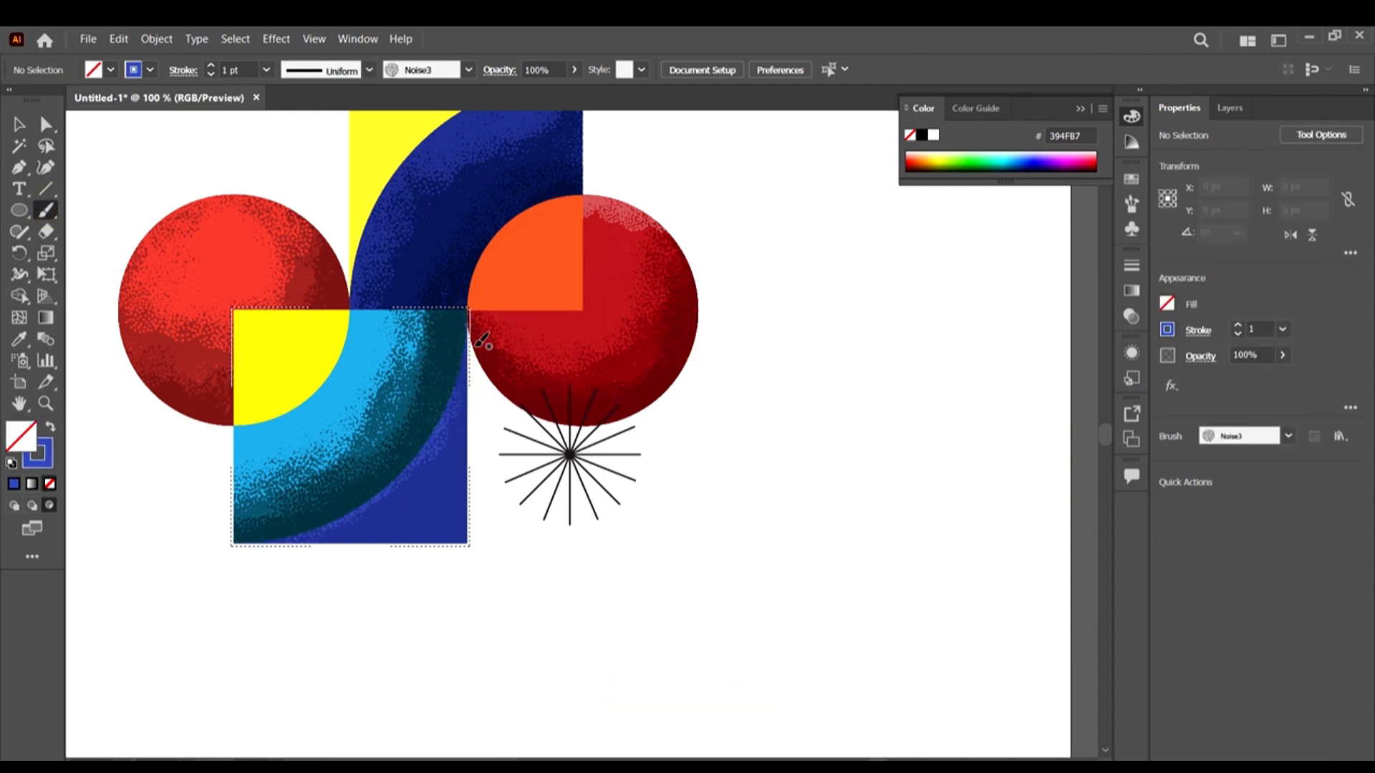
pyautogui.moveTo(466, 367); pyautogui.dragTo(466, 389)
pyautogui.moveTo(415, 440)
pyautogui.mouseDown()
pyautogui.moveTo(313, 510)
pyautogui.moveTo(218, 528)
pyautogui.mouseUp()
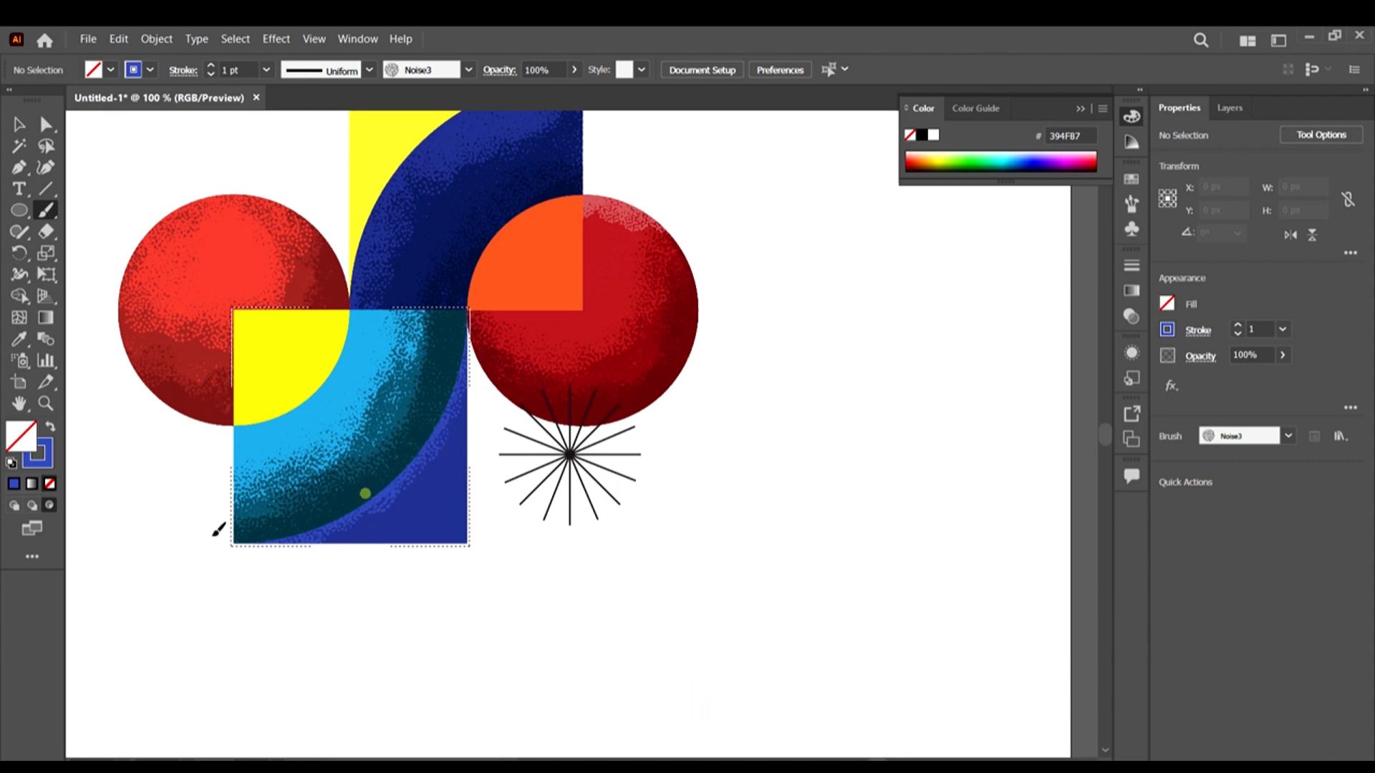
pyautogui.moveTo(463, 396); pyautogui.dragTo(387, 512)
pyautogui.moveTo(445, 420)
pyautogui.mouseDown()
pyautogui.moveTo(423, 494)
pyautogui.moveTo(347, 528)
pyautogui.moveTo(459, 417)
pyautogui.moveTo(285, 487)
pyautogui.mouseUp()
pyautogui.moveTo(411, 494); pyautogui.dragTo(347, 528)
pyautogui.moveTo(427, 467)
pyautogui.mouseDown()
pyautogui.moveTo(485, 405)
pyautogui.moveTo(183, 592)
pyautogui.mouseUp()
pyautogui.moveTo(448, 481)
pyautogui.mouseDown()
pyautogui.moveTo(377, 399)
pyautogui.moveTo(356, 528)
pyautogui.mouseUp()
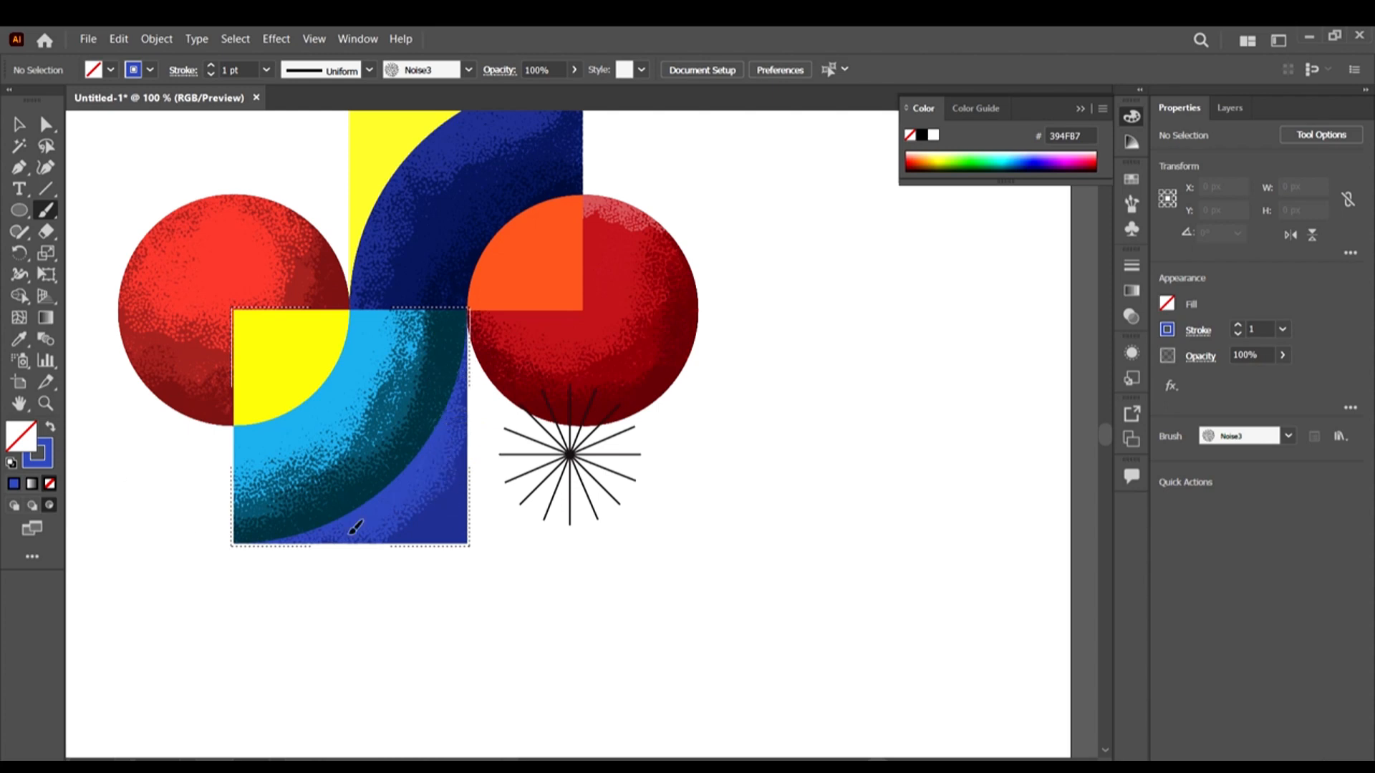
pyautogui.moveTo(434, 424); pyautogui.dragTo(346, 486)
# Sample the corner shape's base blue, darken it to 26357A and swap it to the stroke
pyautogui.scroll(2, 486, 525)
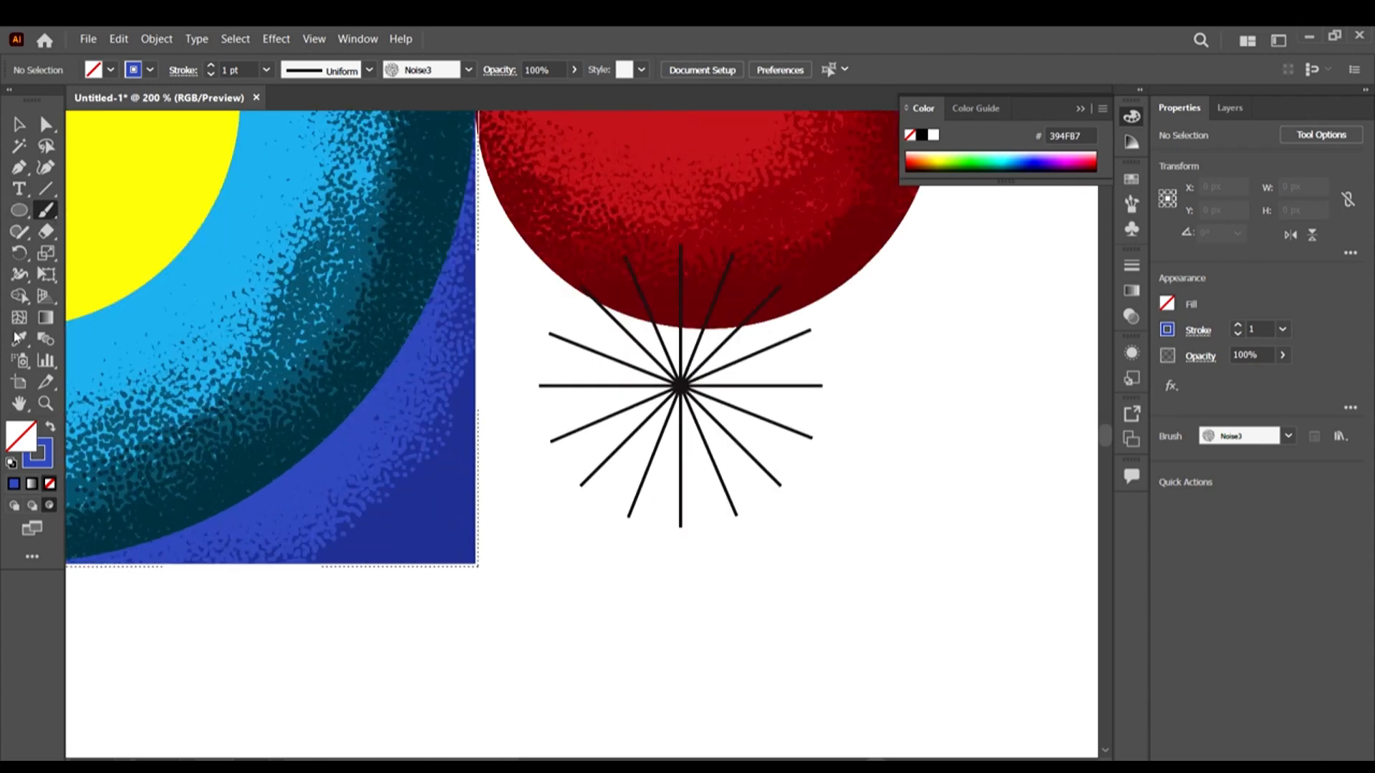
pyautogui.click(19, 338)
pyautogui.click(461, 527)
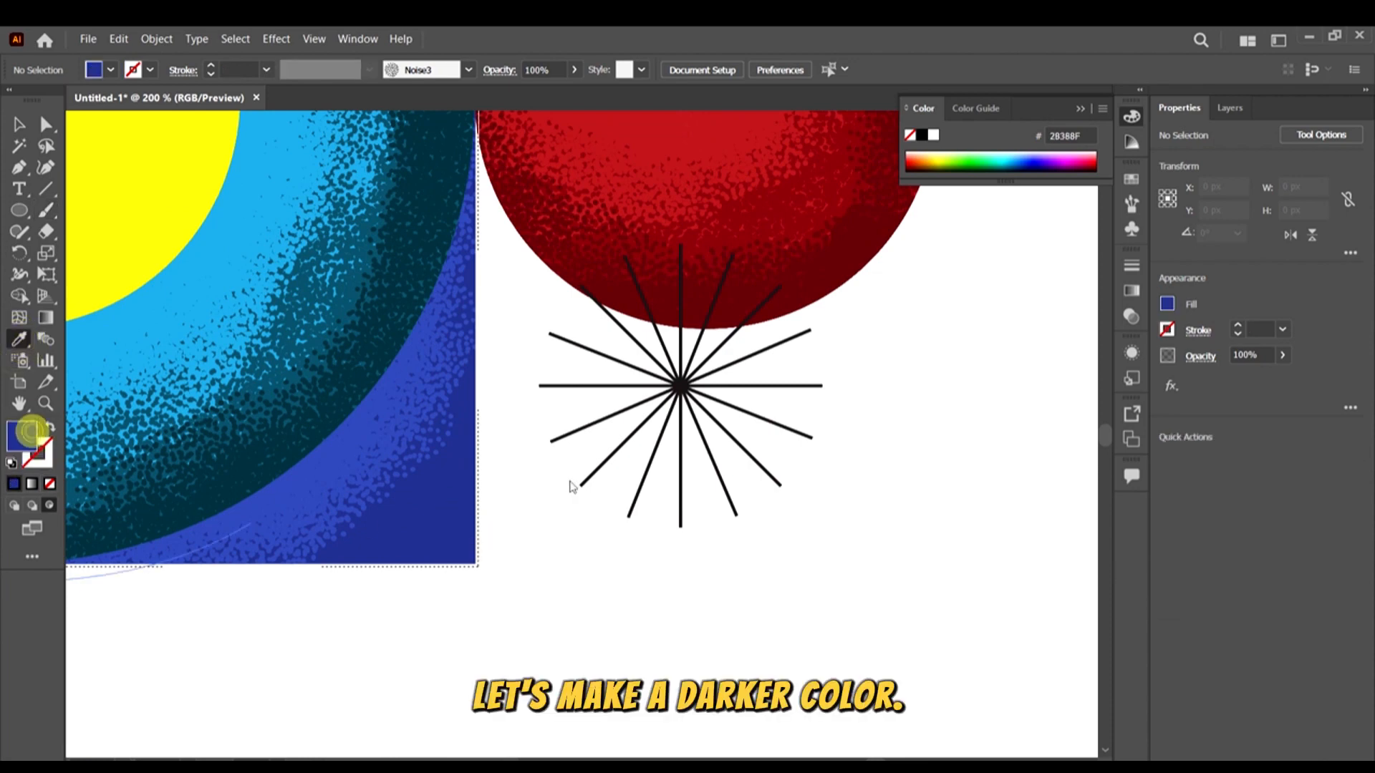
pyautogui.doubleClick(28, 432)
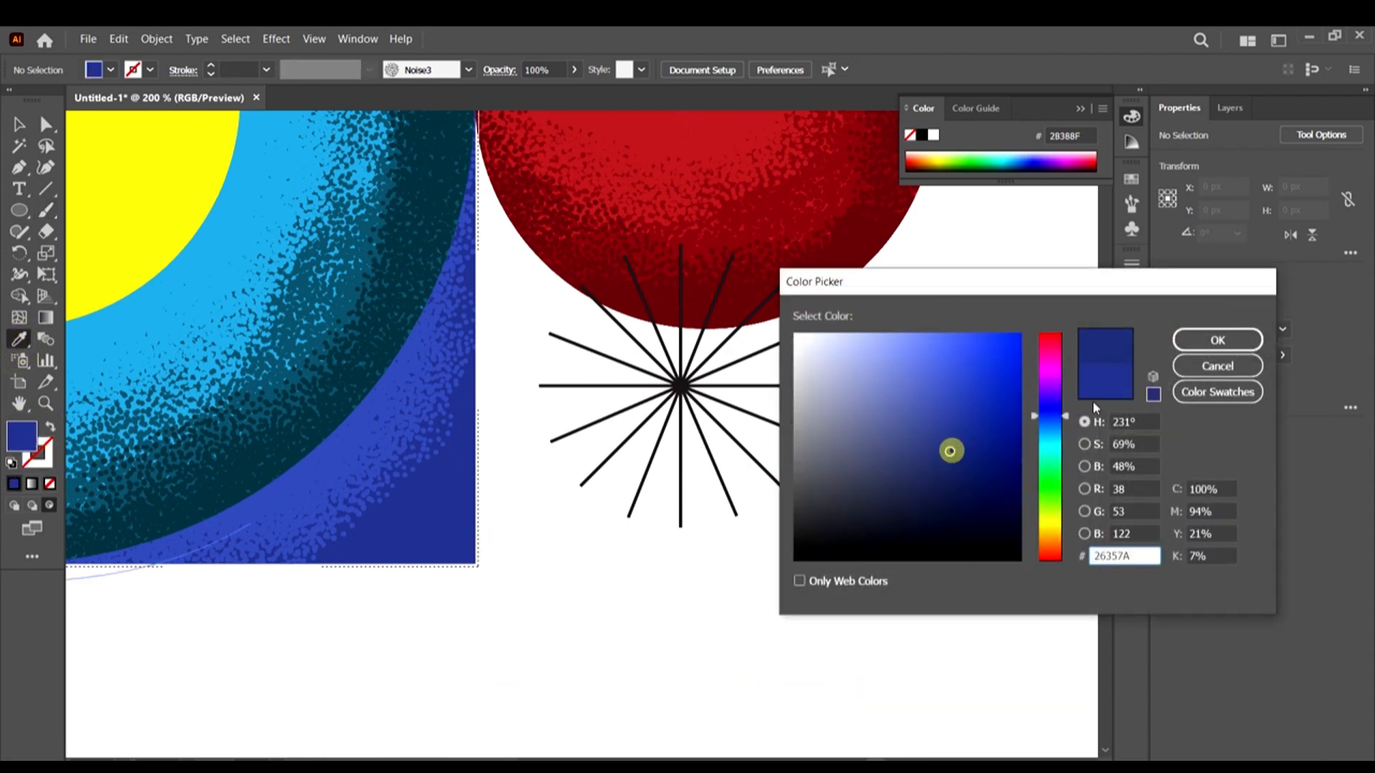
pyautogui.click(1217, 341)
pyautogui.hotkey('shift', 'x')
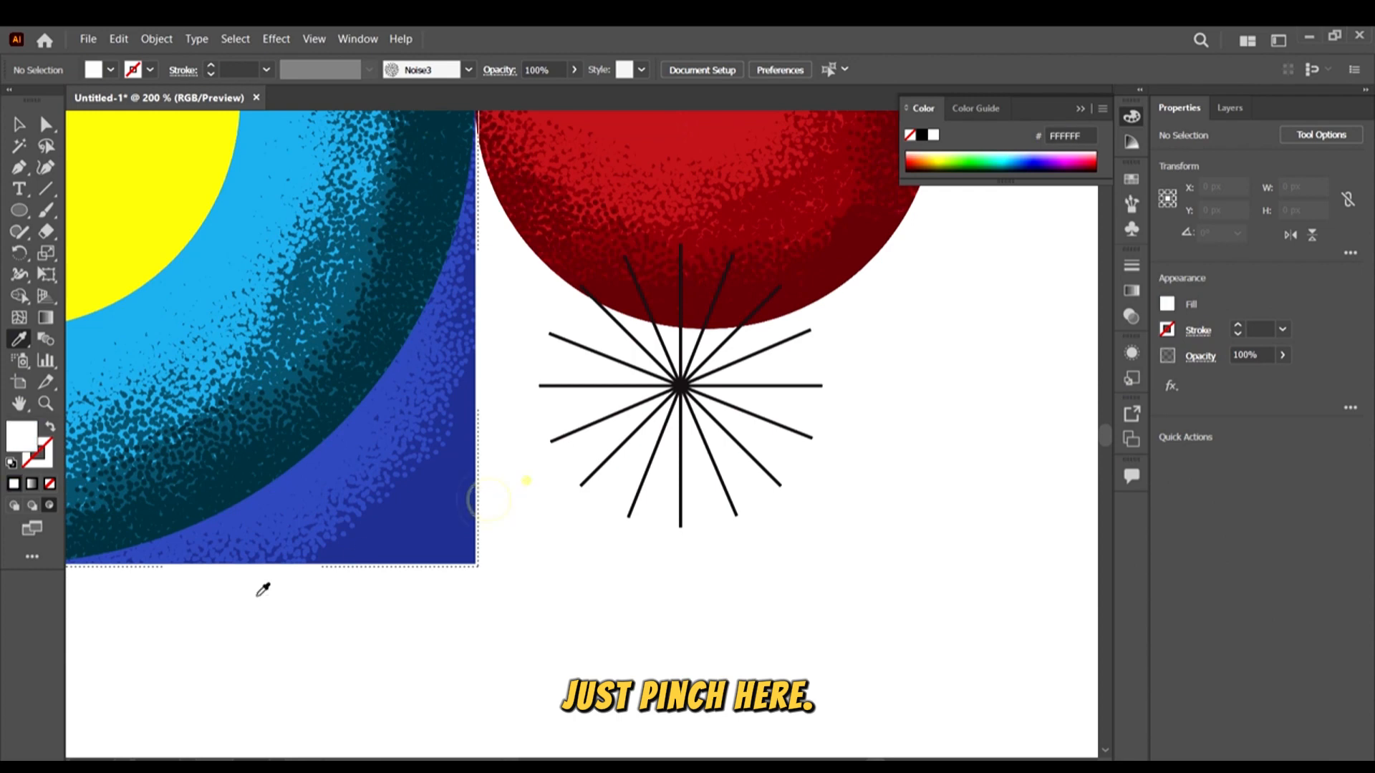
# Shade the outer corner of the blue shape with 26357A Noise3 Paintbrush strokes
pyautogui.press('b')
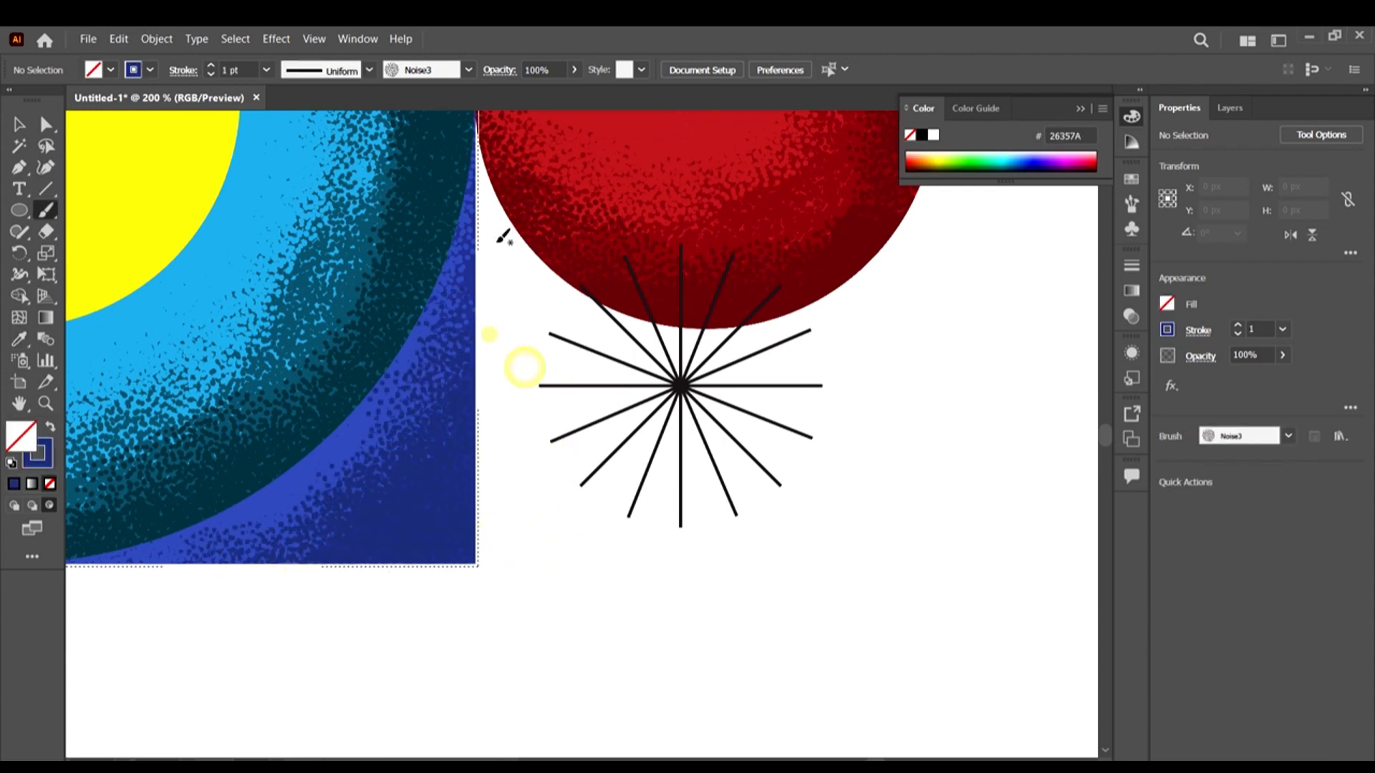
pyautogui.scroll(-4, 609, 458)
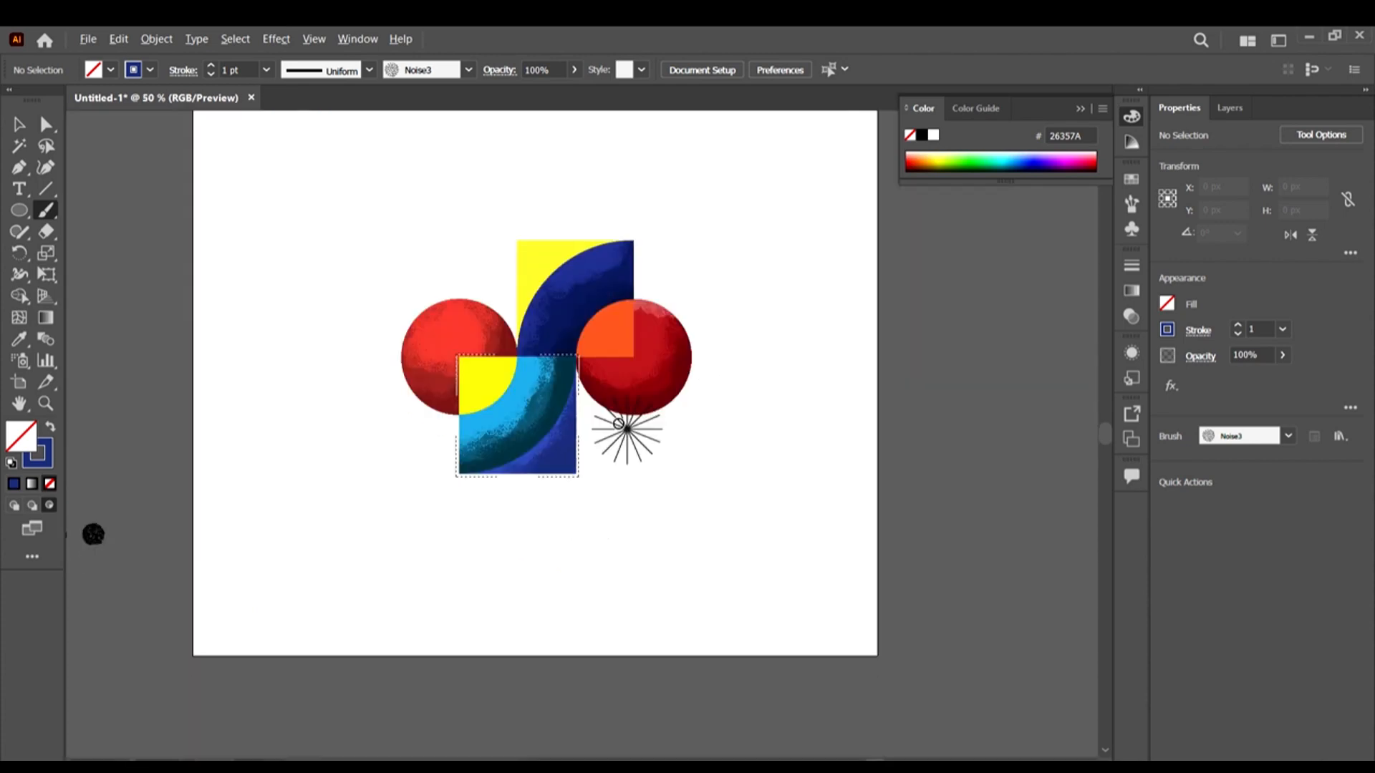
pyautogui.scroll(3, 618, 423)
pyautogui.scroll(-1, 387, 358)
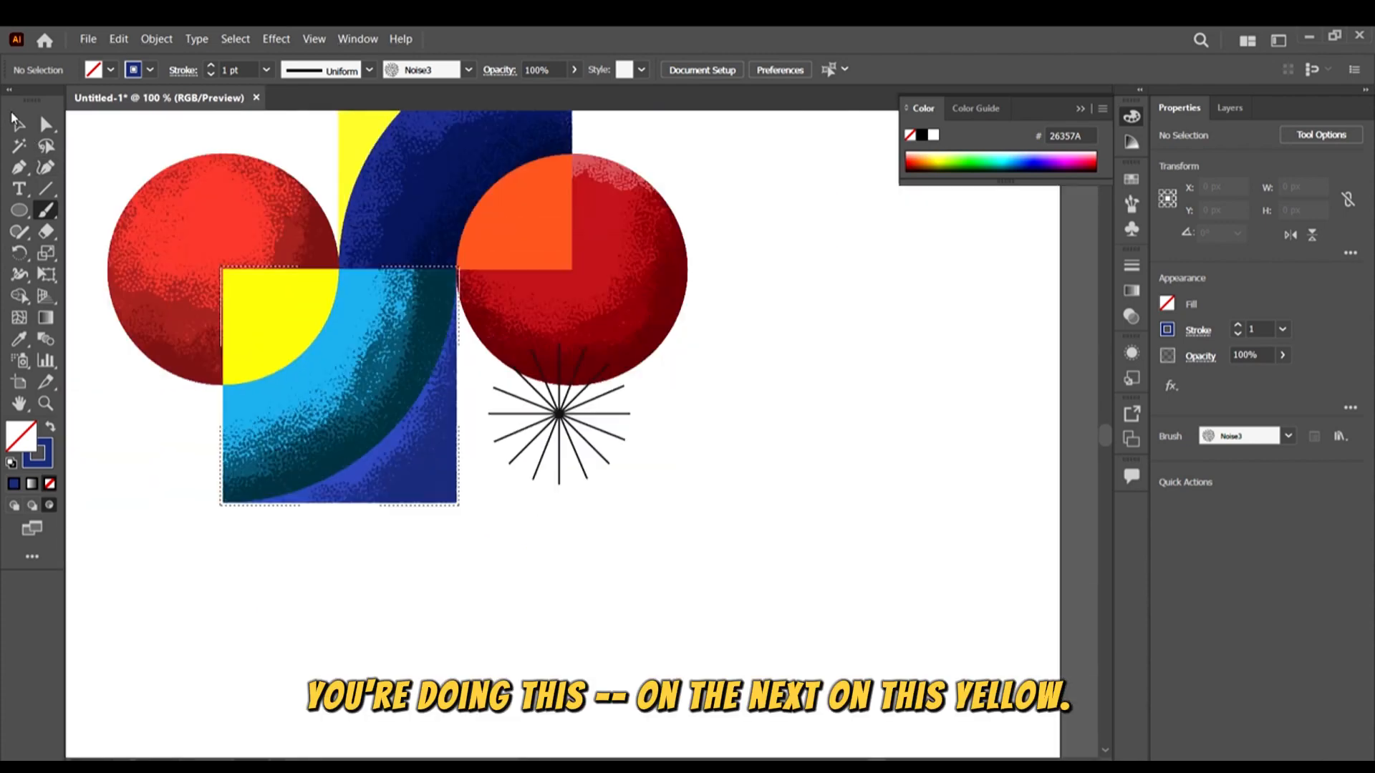
# Select the yellow quarter shape inside the light-blue arc, leave the previous inside-drawing mode and switch to Draw Inside for it
pyautogui.click(19, 124)
pyautogui.scroll(1, 286, 358)
pyautogui.click(290, 350)
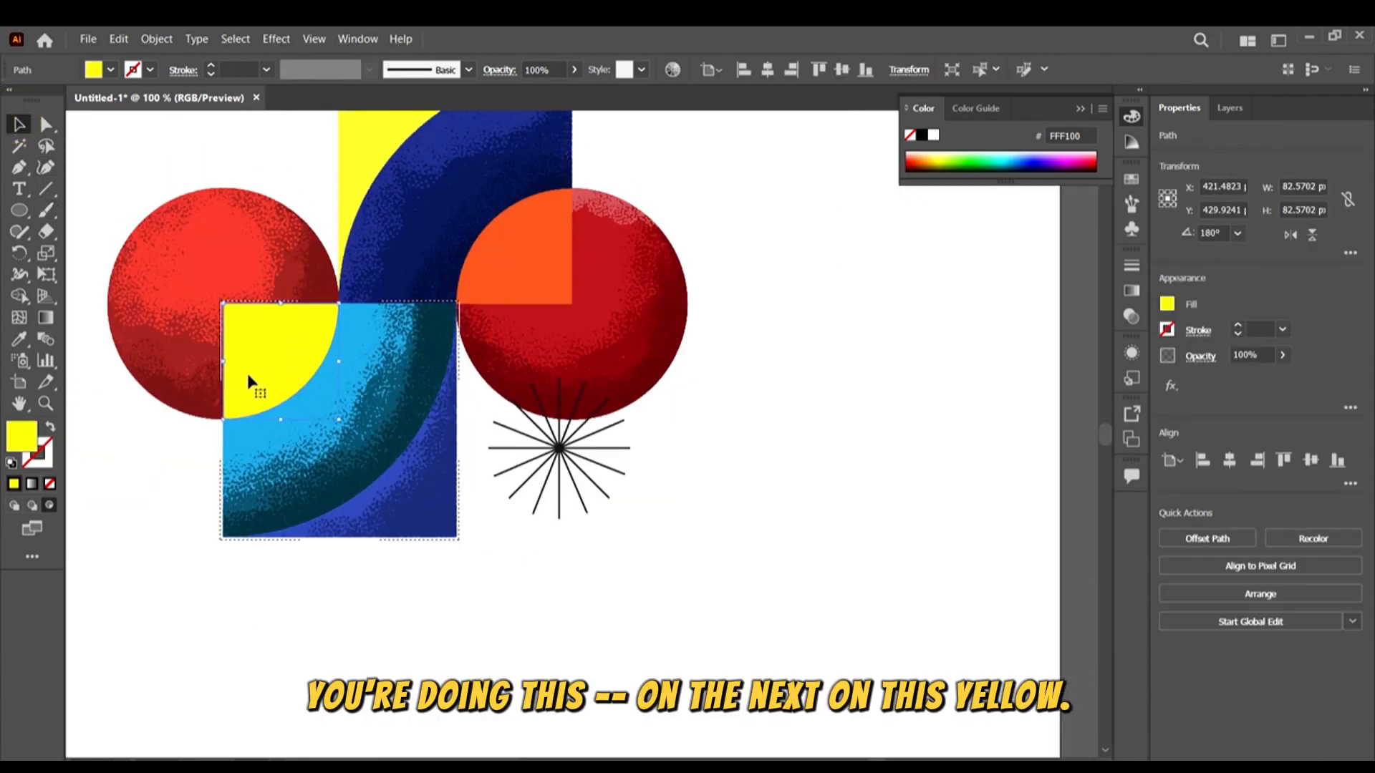
pyautogui.scroll(2, 218, 337)
pyautogui.scroll(1, 353, 447)
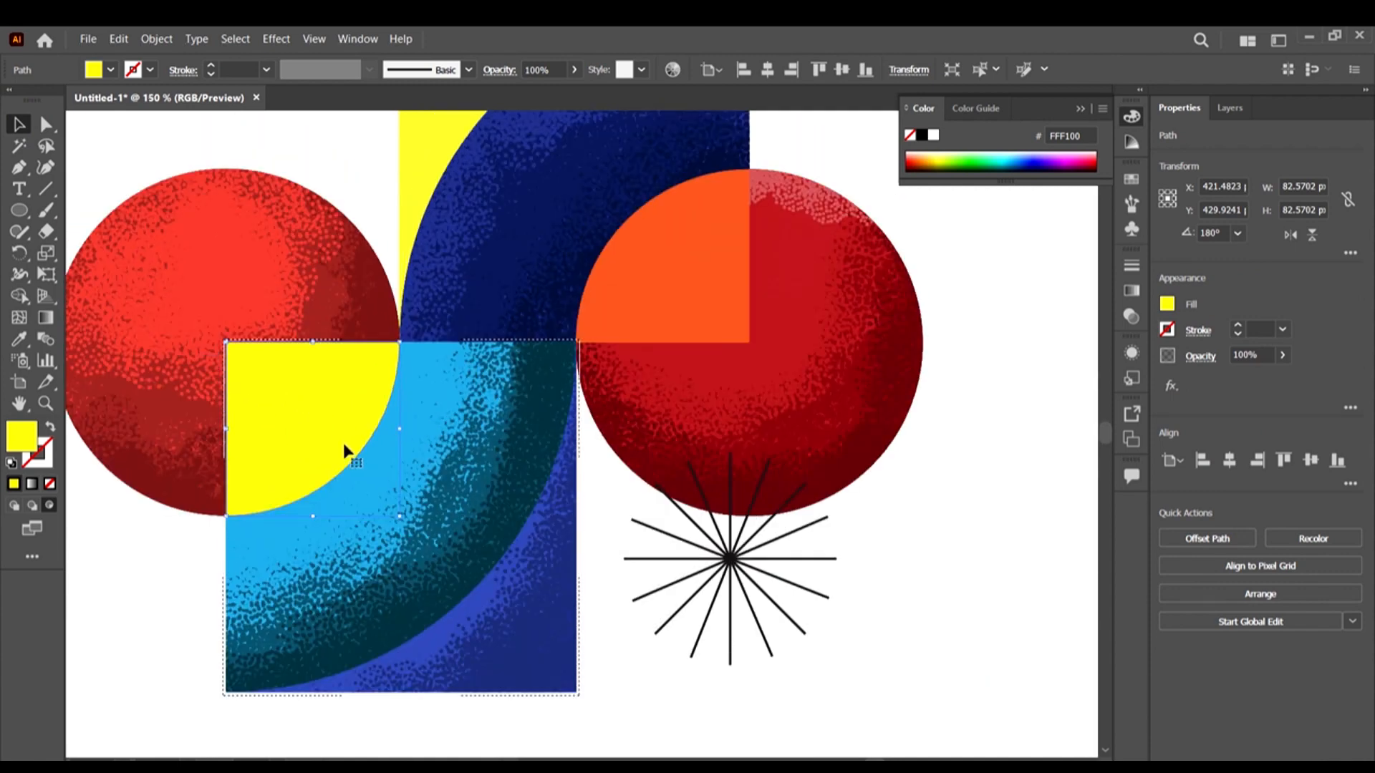
pyautogui.click(14, 505)
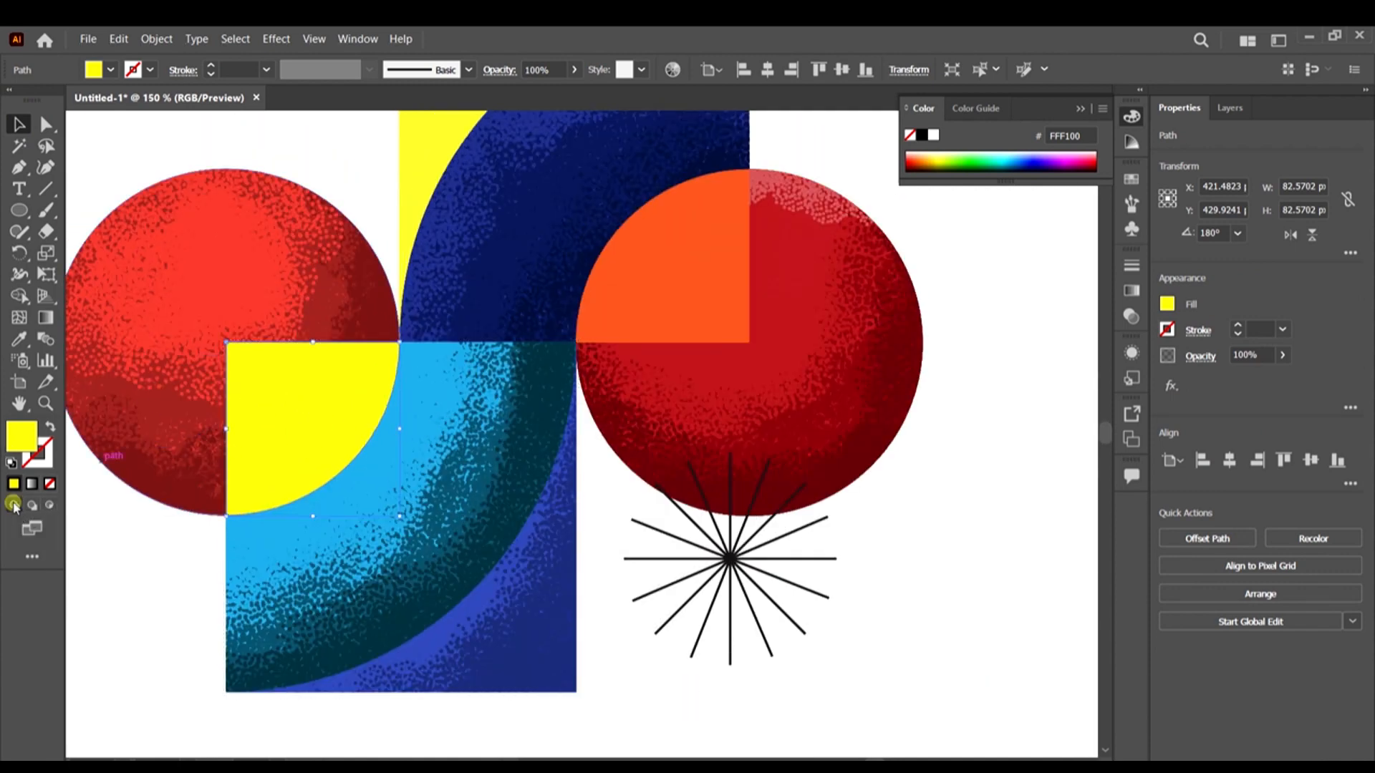
pyautogui.click(50, 506)
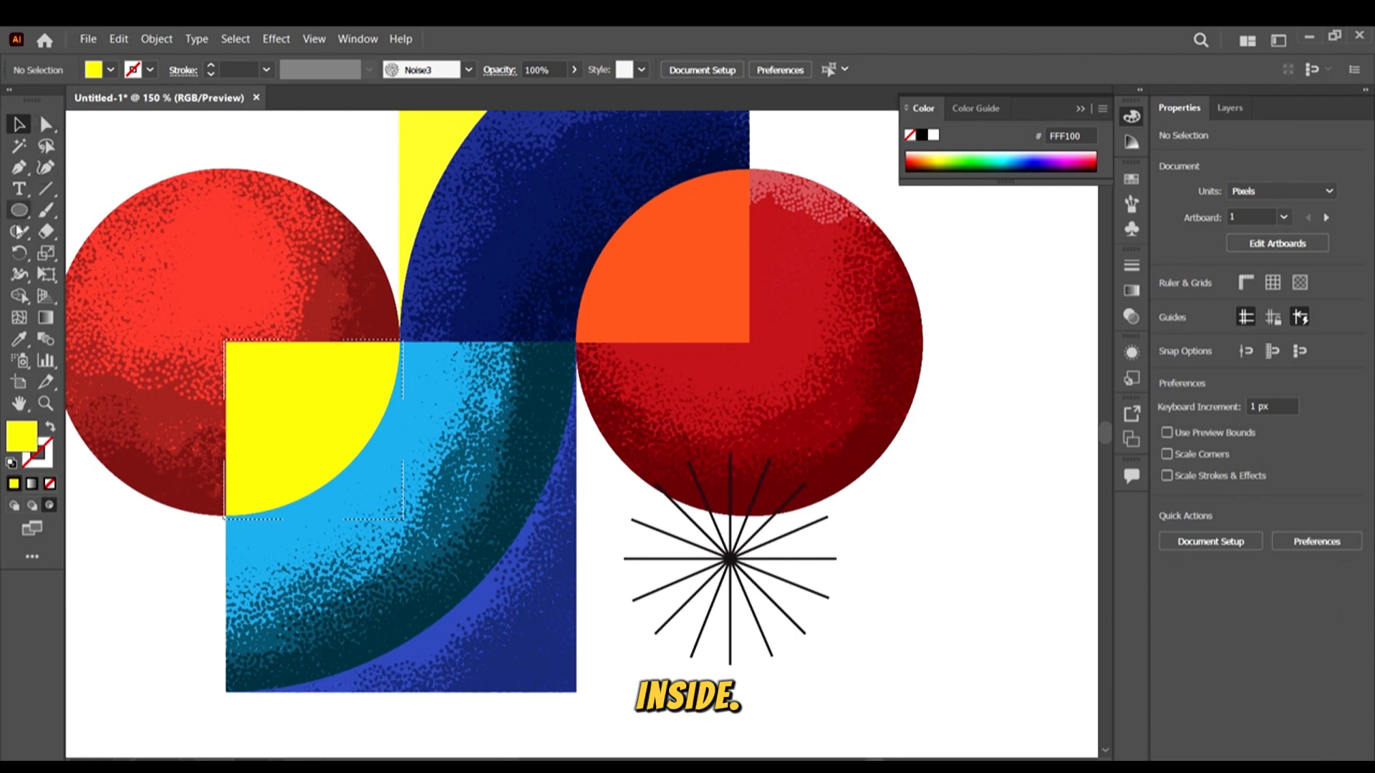
# Darken the yellow fill colour to A59900 for shading the yellow quarter
pyautogui.doubleClick(19, 453)
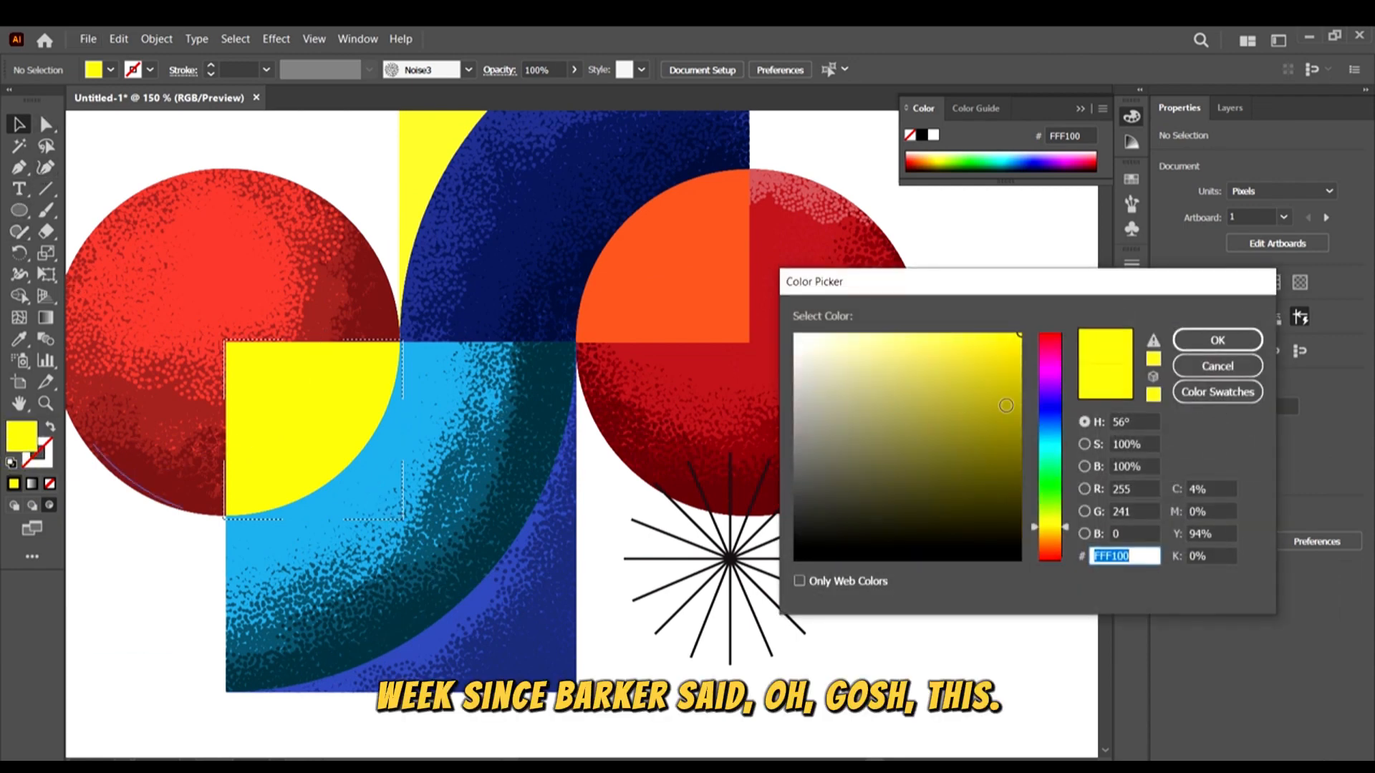
pyautogui.click(1020, 413)
pyautogui.click(1217, 340)
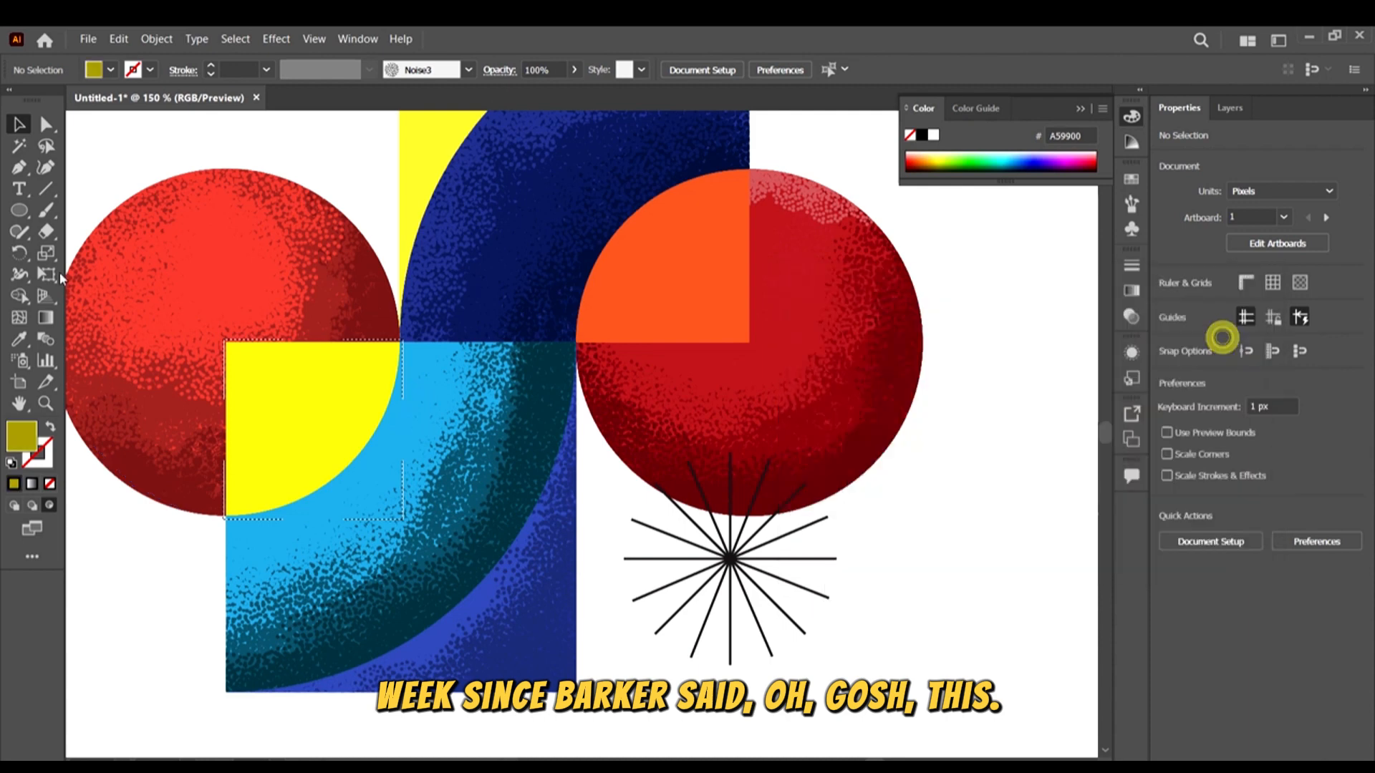
# Shade the yellow quarter along its curved edge with layered A59900 Noise3 Paintbrush strokes
pyautogui.click(47, 211)
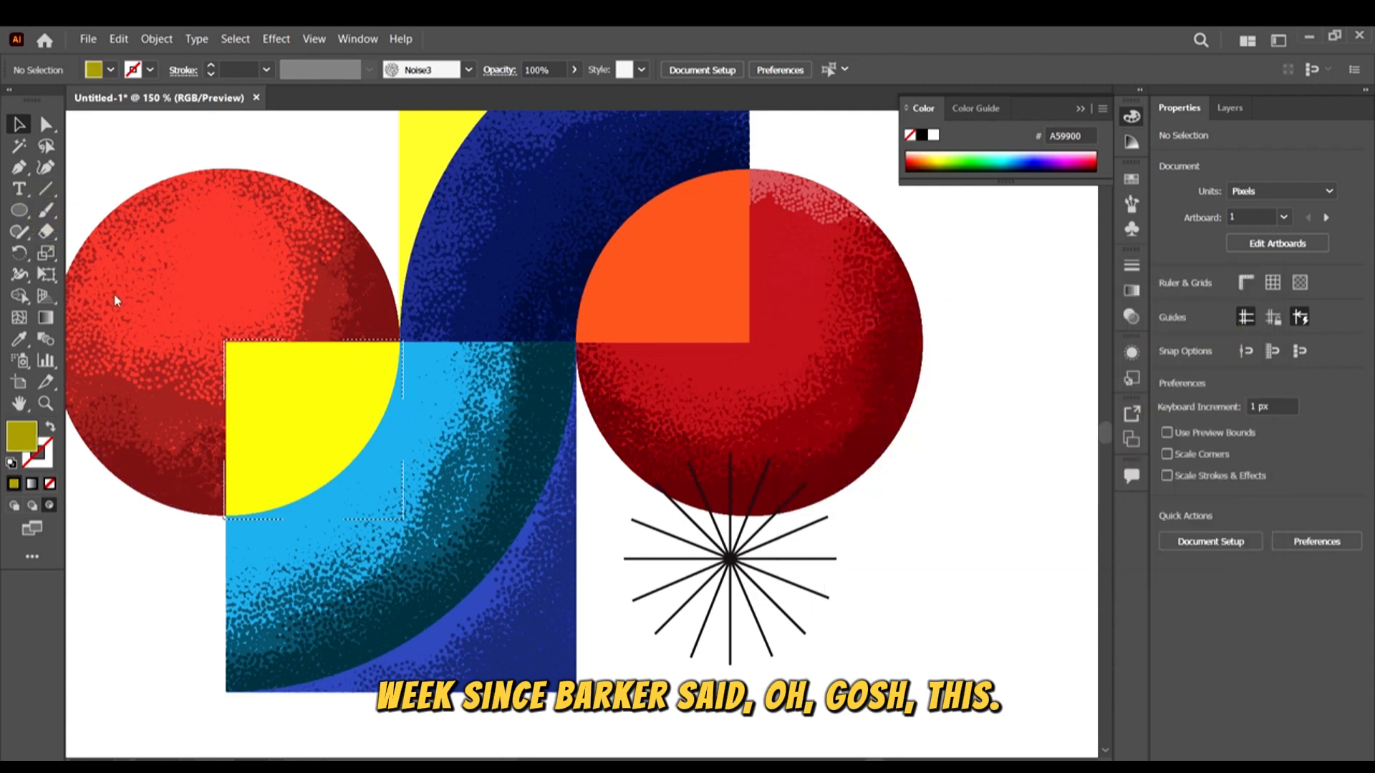
pyautogui.moveTo(401, 359); pyautogui.dragTo(265, 478)
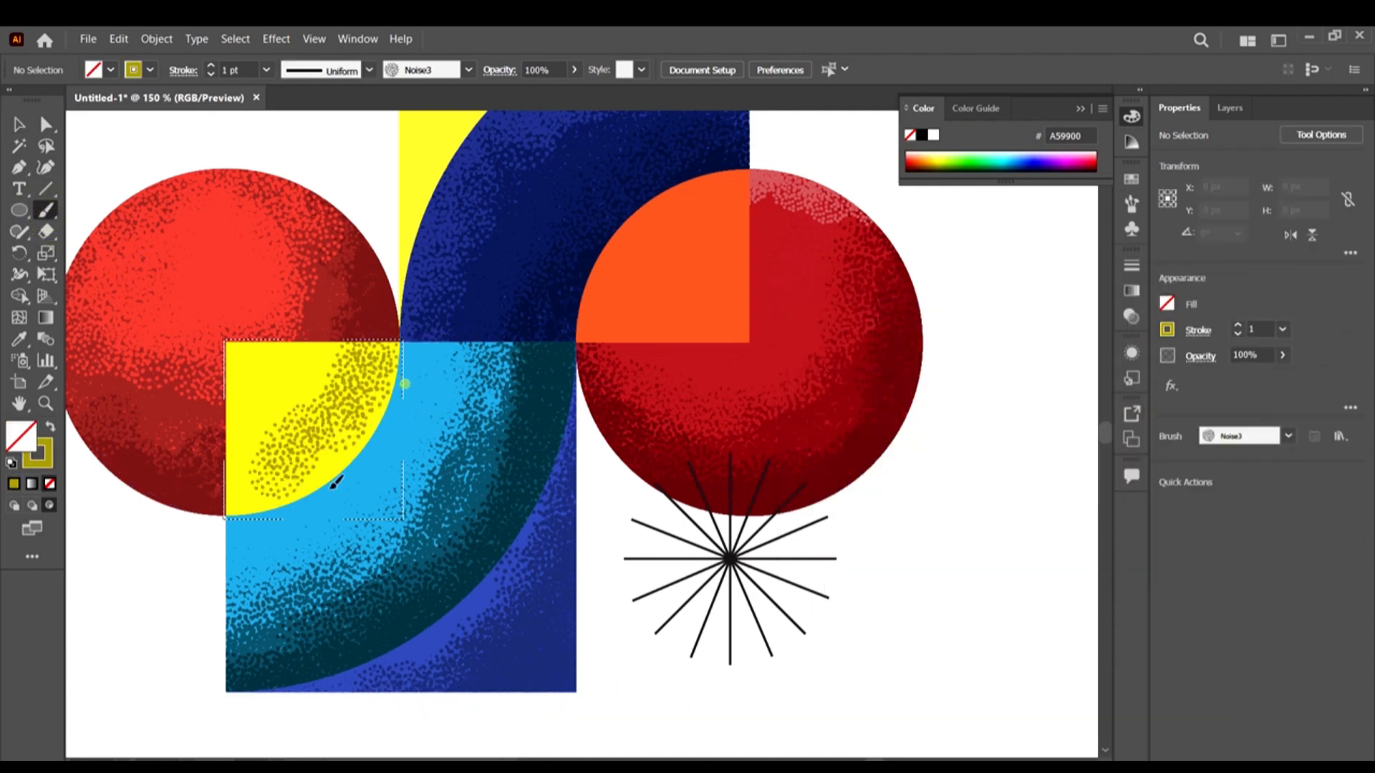
pyautogui.moveTo(406, 383); pyautogui.dragTo(244, 501)
pyautogui.moveTo(397, 408); pyautogui.dragTo(236, 505)
pyautogui.moveTo(513, 408); pyautogui.dragTo(236, 494)
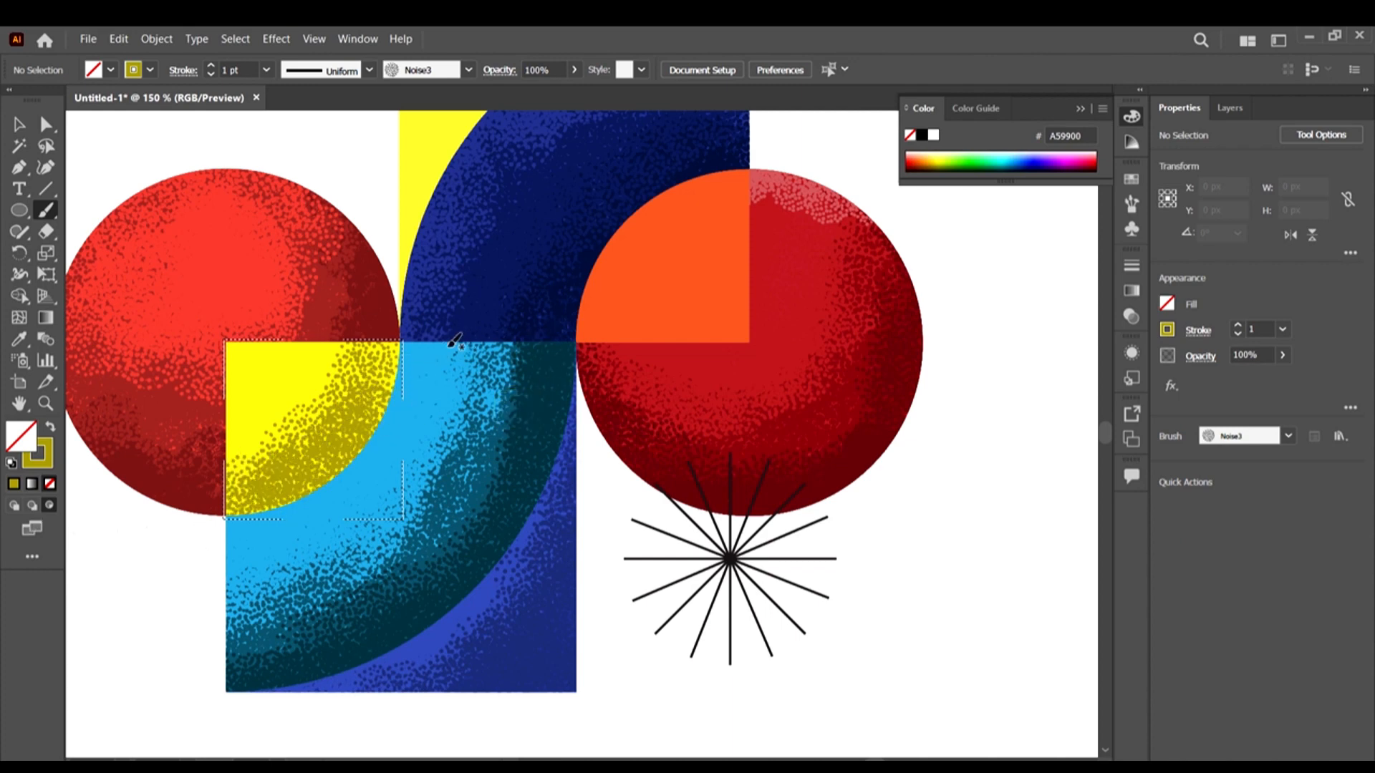
pyautogui.moveTo(406, 352); pyautogui.dragTo(328, 529)
pyautogui.moveTo(396, 389); pyautogui.dragTo(393, 465)
pyautogui.moveTo(412, 347); pyautogui.dragTo(380, 423)
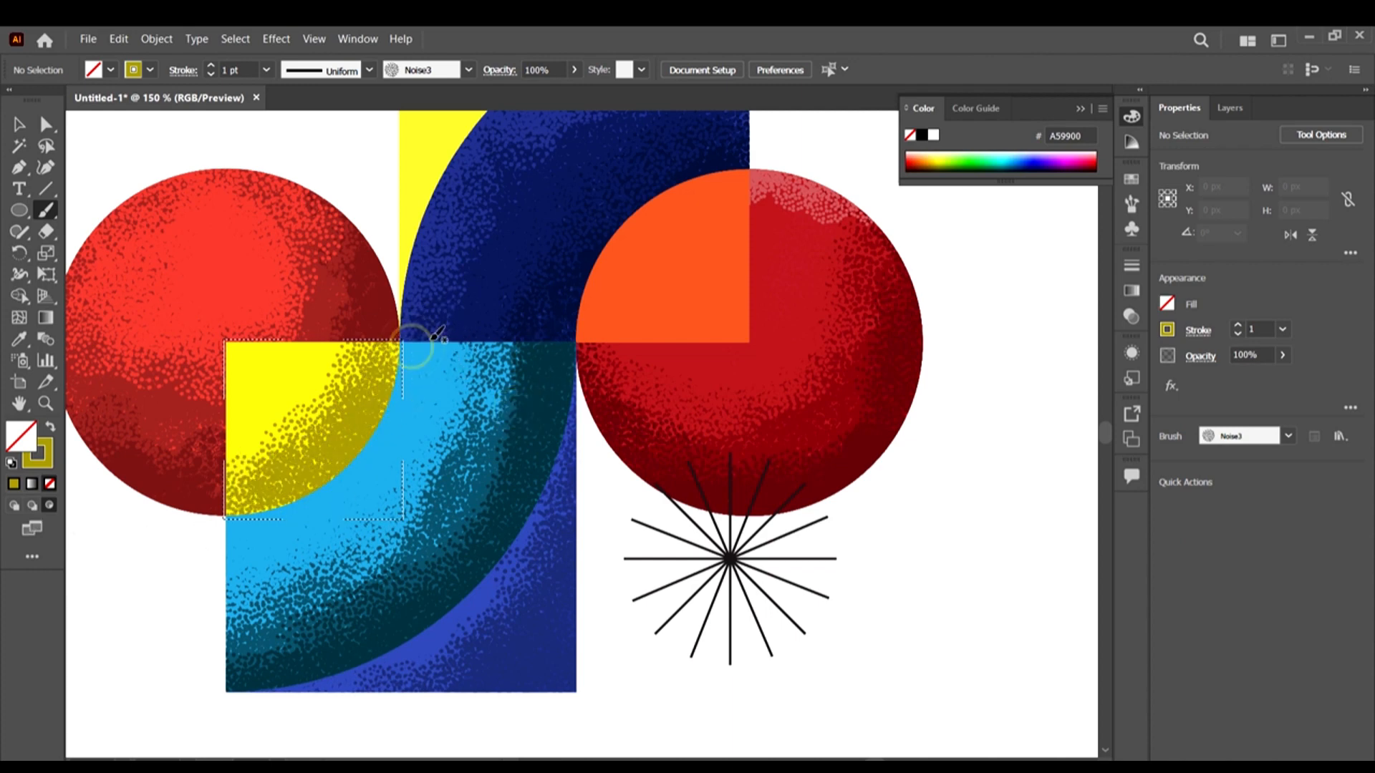
# Select the upper yellow shape behind the dark-blue arc, leave the previous inside-drawing mode and switch to Draw Inside for it
pyautogui.scroll(-2, 726, 384)
pyautogui.scroll(1, 693, 417)
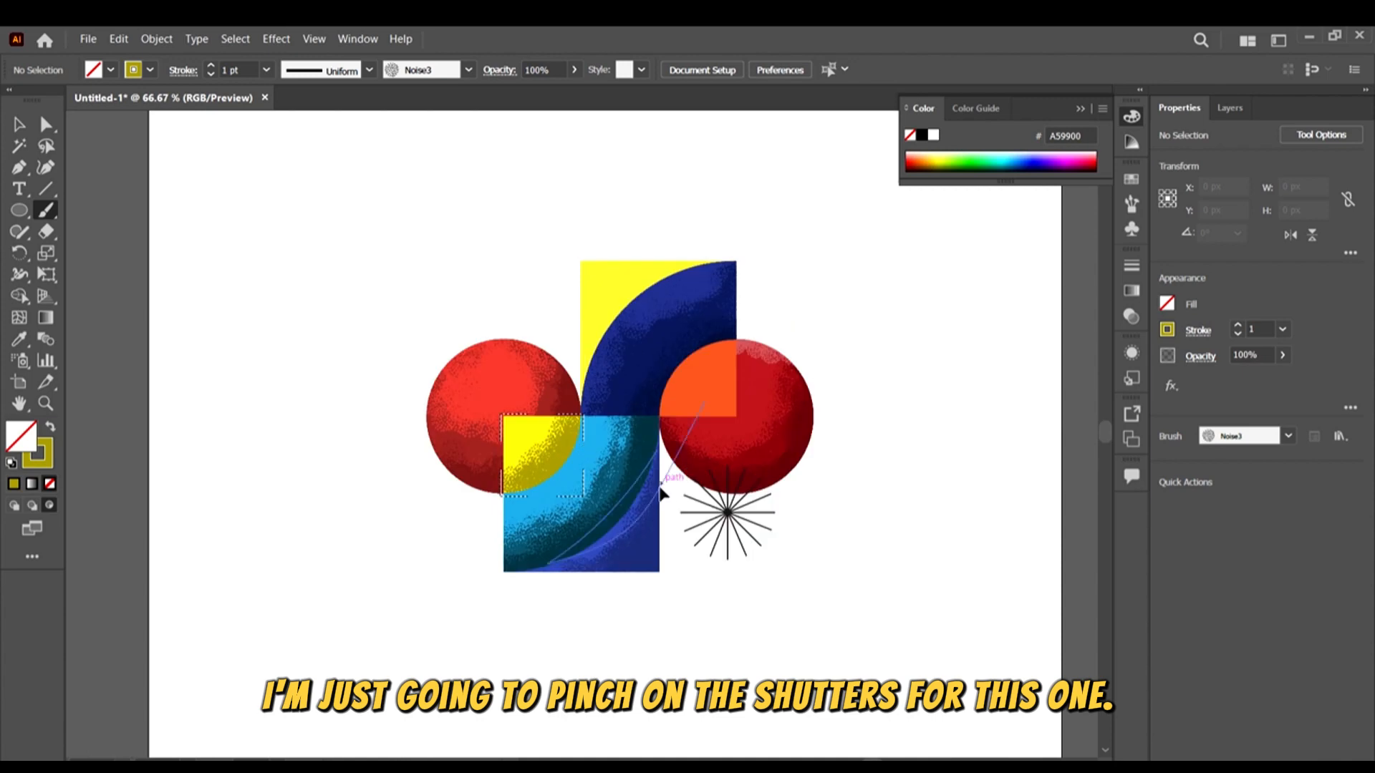
pyautogui.hscroll(1, 658, 481)
pyautogui.scroll(1, 488, 423)
pyautogui.hscroll(1, 684, 436)
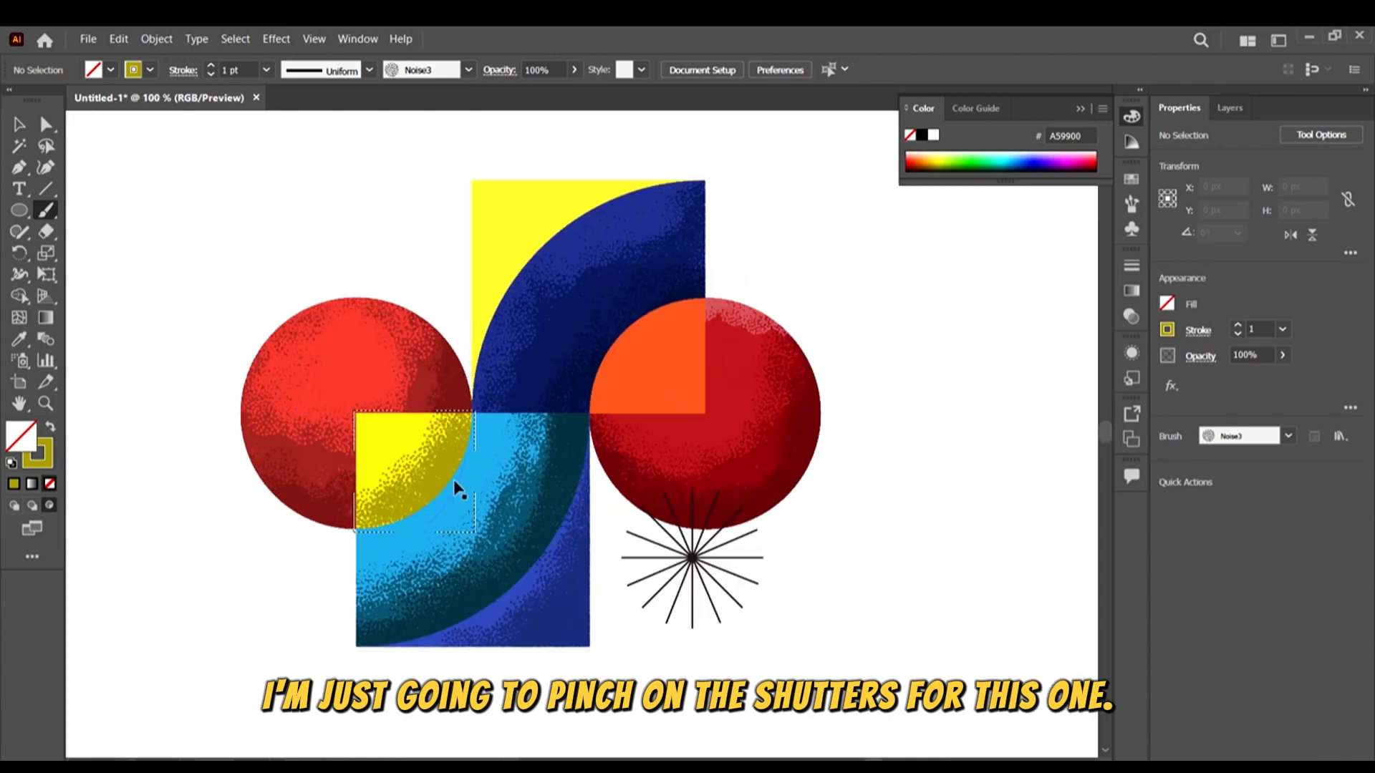
pyautogui.hscroll(1, 801, 400)
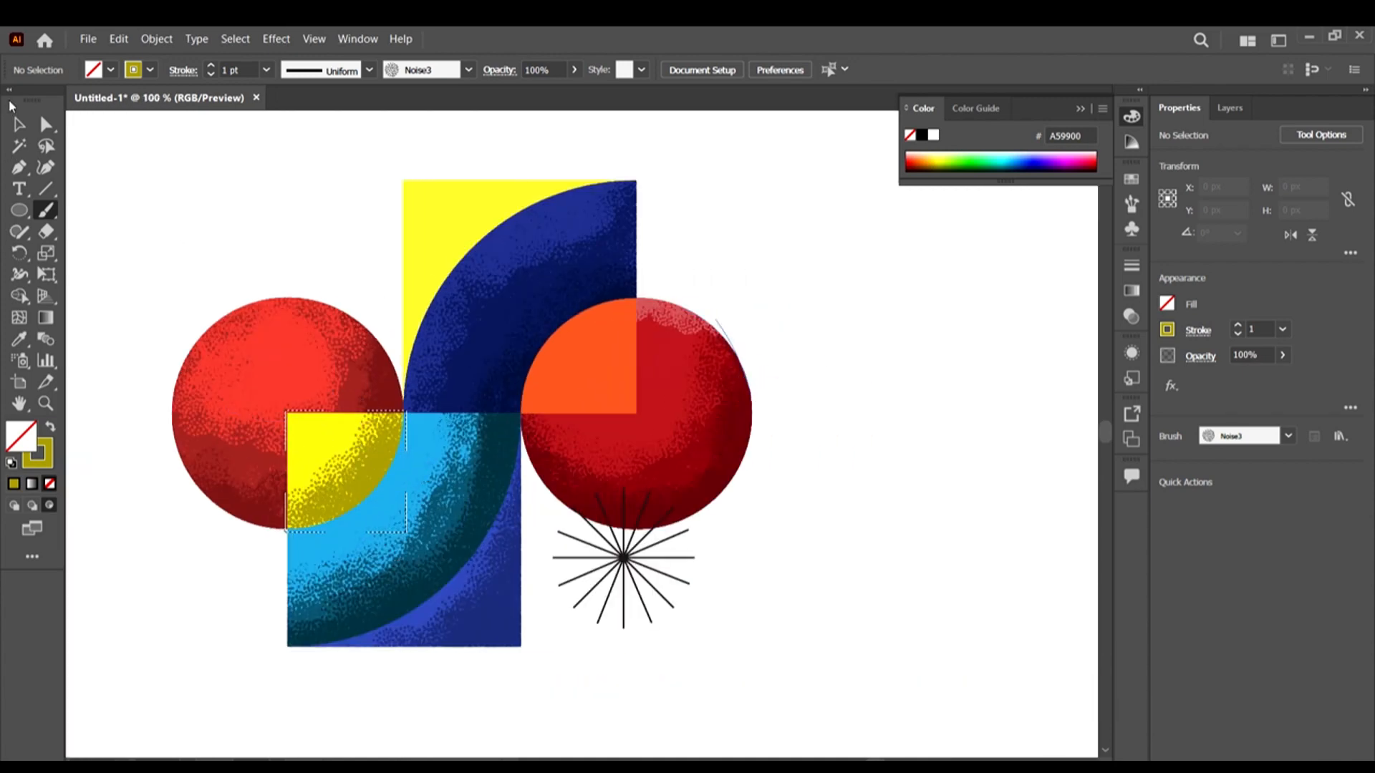
pyautogui.click(19, 124)
pyautogui.click(459, 188)
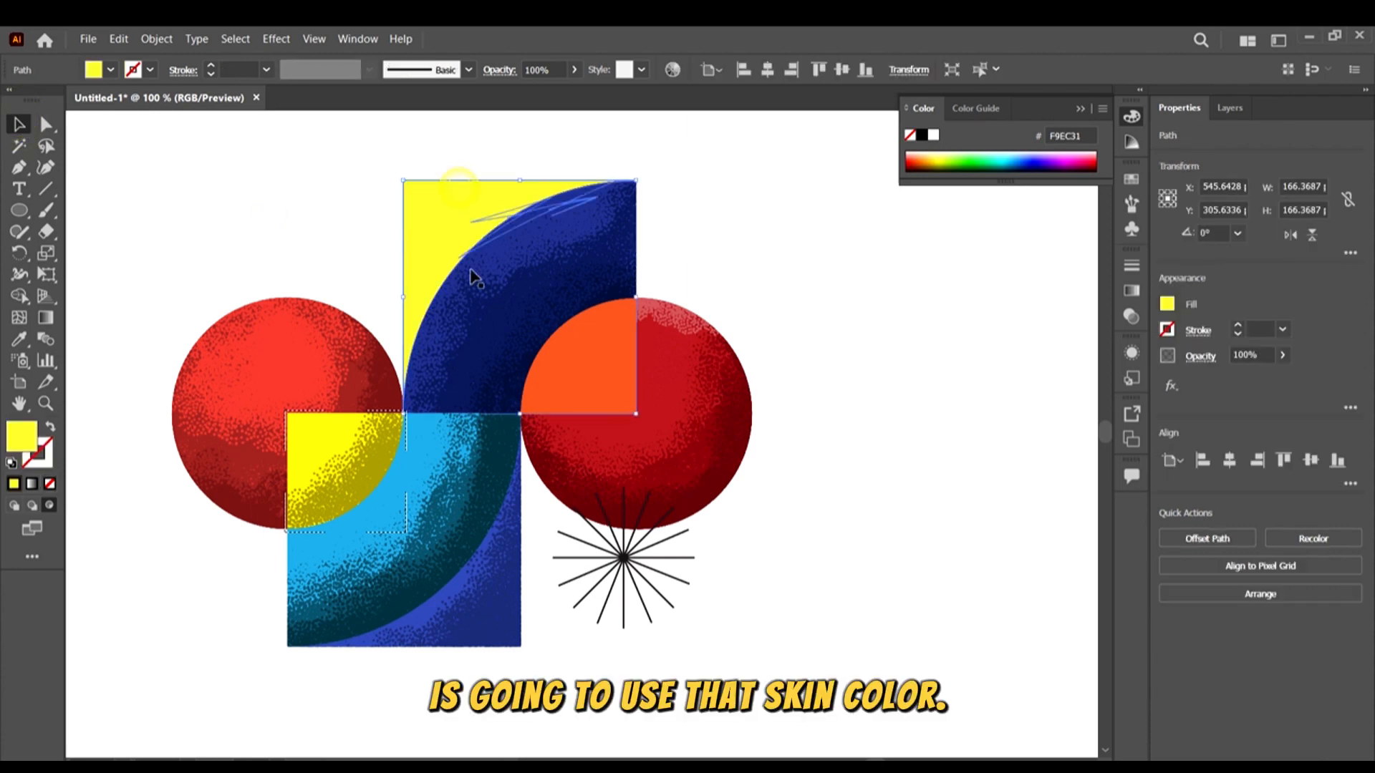
pyautogui.hscroll(1, 482, 264)
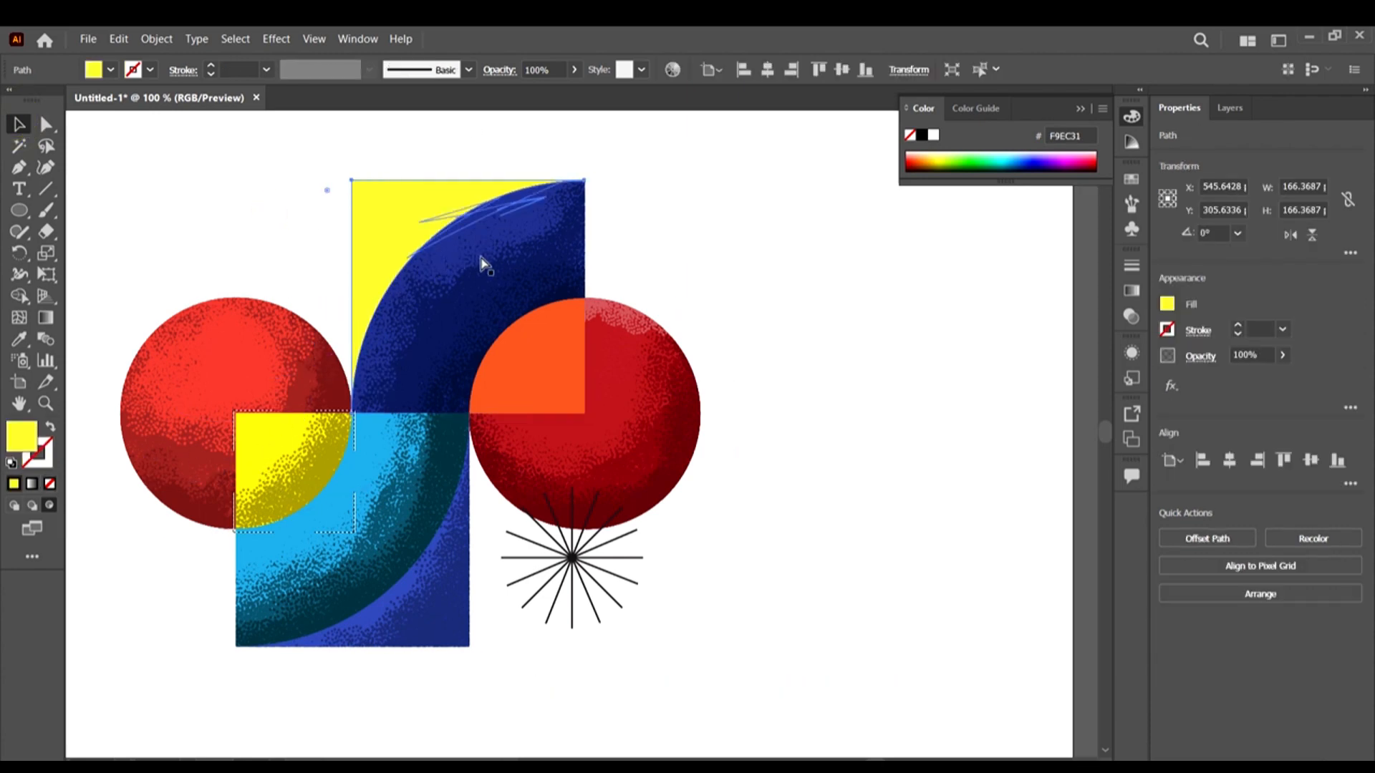
pyautogui.click(14, 505)
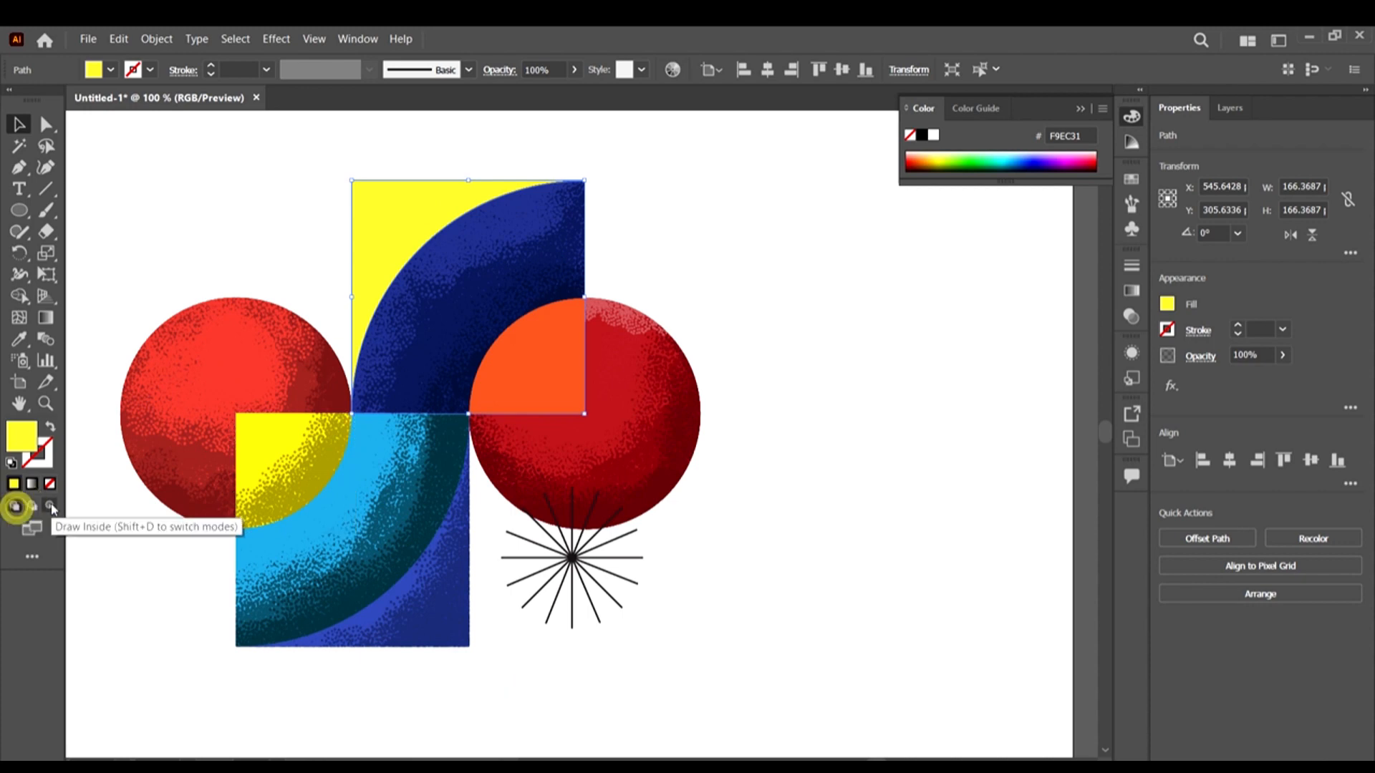
pyautogui.click(48, 507)
# Activate the Paintbrush, swap the yellow fill to the stroke and darken the stroke colour to AA9A05
pyautogui.scroll(2, 468, 196)
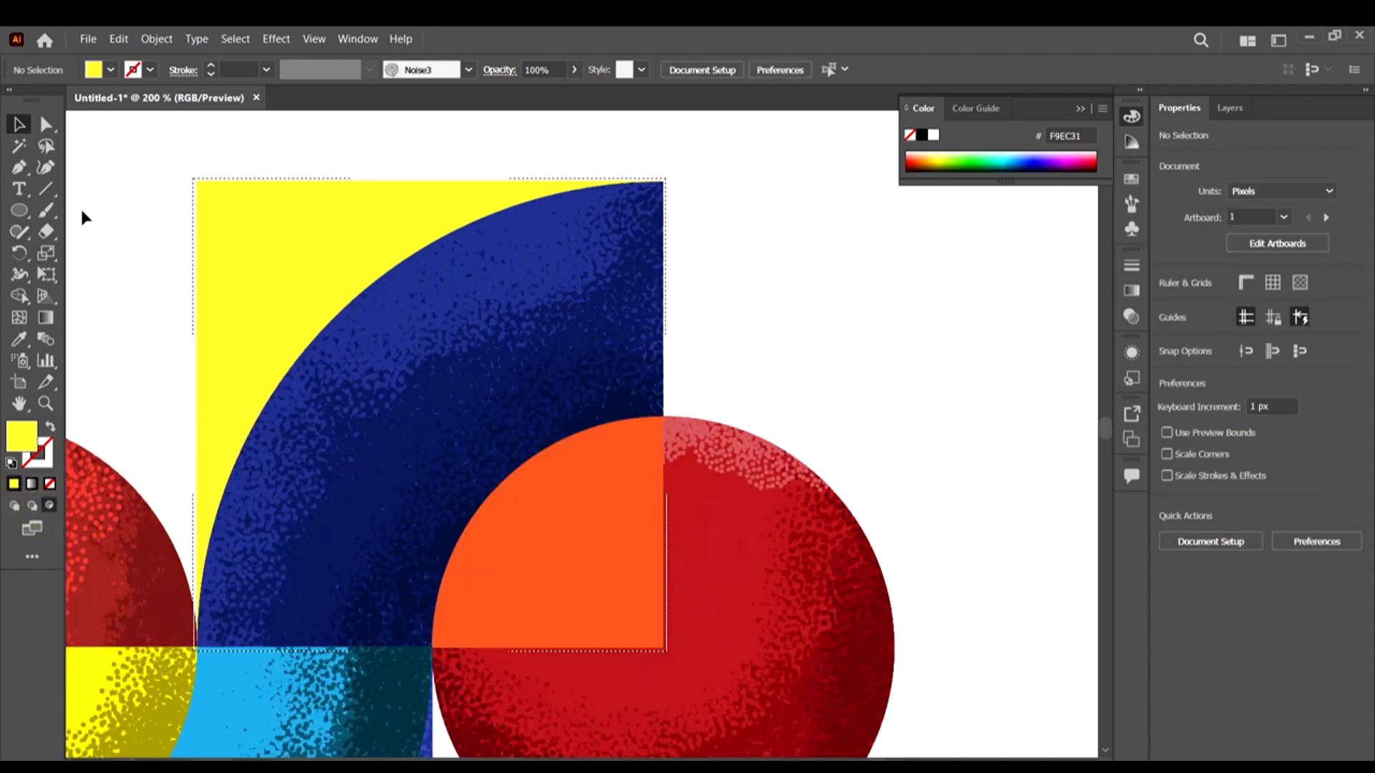
pyautogui.click(46, 211)
pyautogui.scroll(-2, 497, 194)
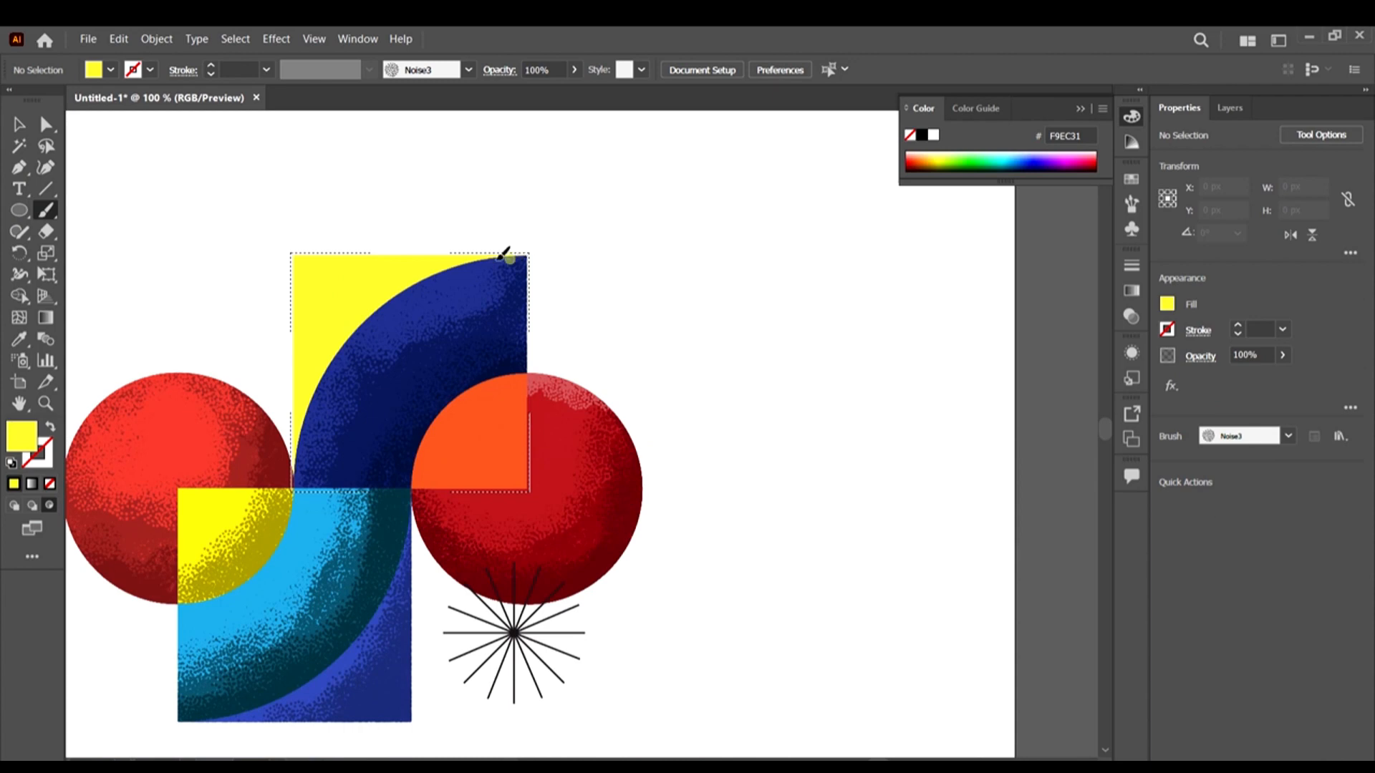
pyautogui.hotkey('shift', 'x')
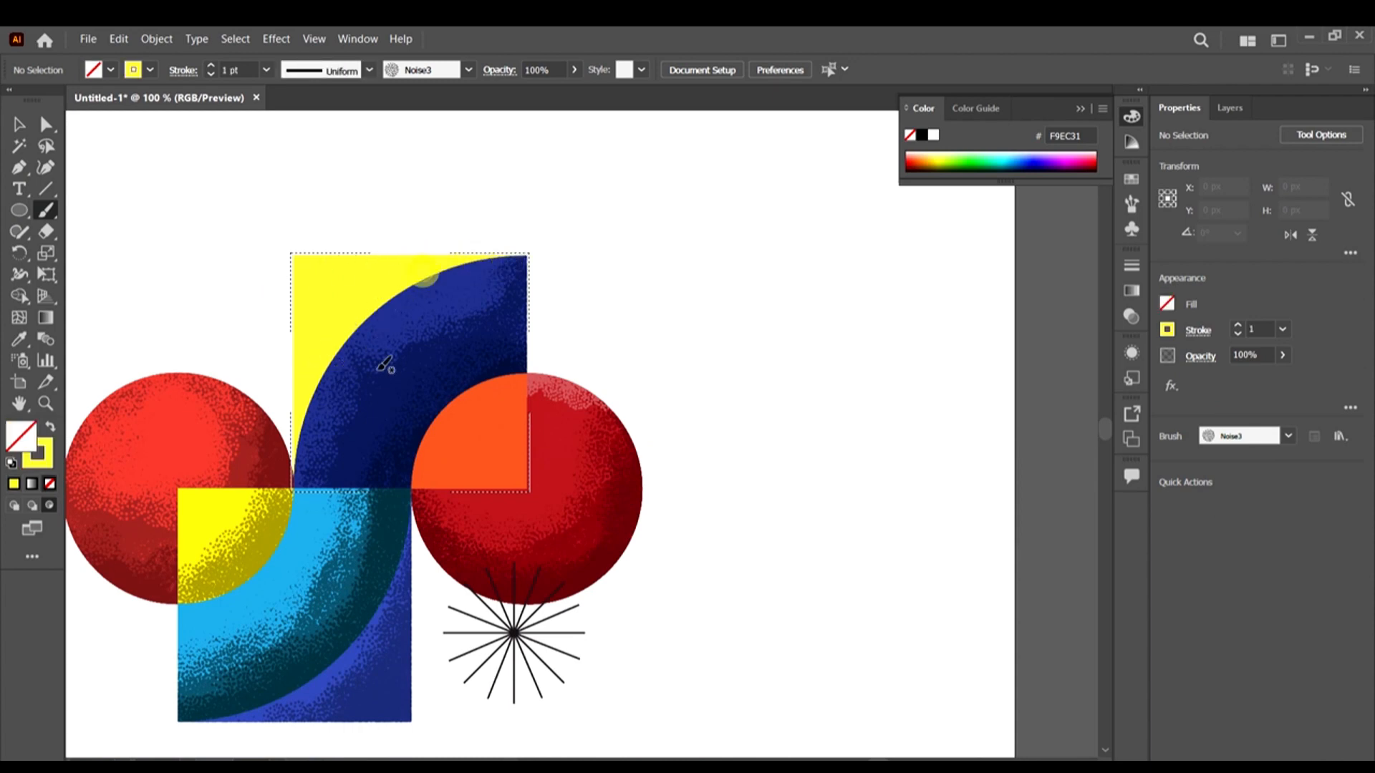
pyautogui.doubleClick(43, 462)
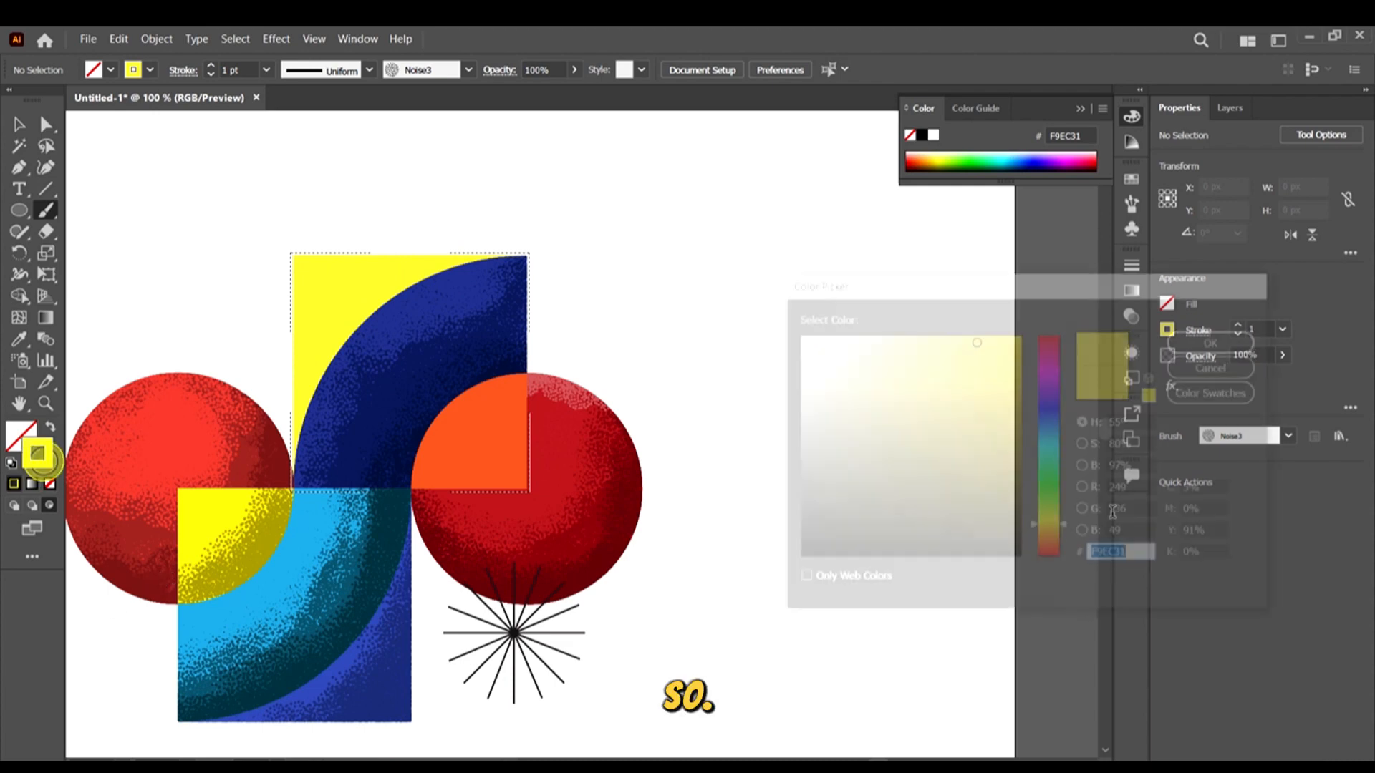
pyautogui.moveTo(978, 376)
pyautogui.mouseDown()
pyautogui.moveTo(991, 466)
pyautogui.moveTo(1009, 466)
pyautogui.moveTo(991, 420)
pyautogui.moveTo(1004, 424)
pyautogui.moveTo(1013, 401)
pyautogui.mouseUp()
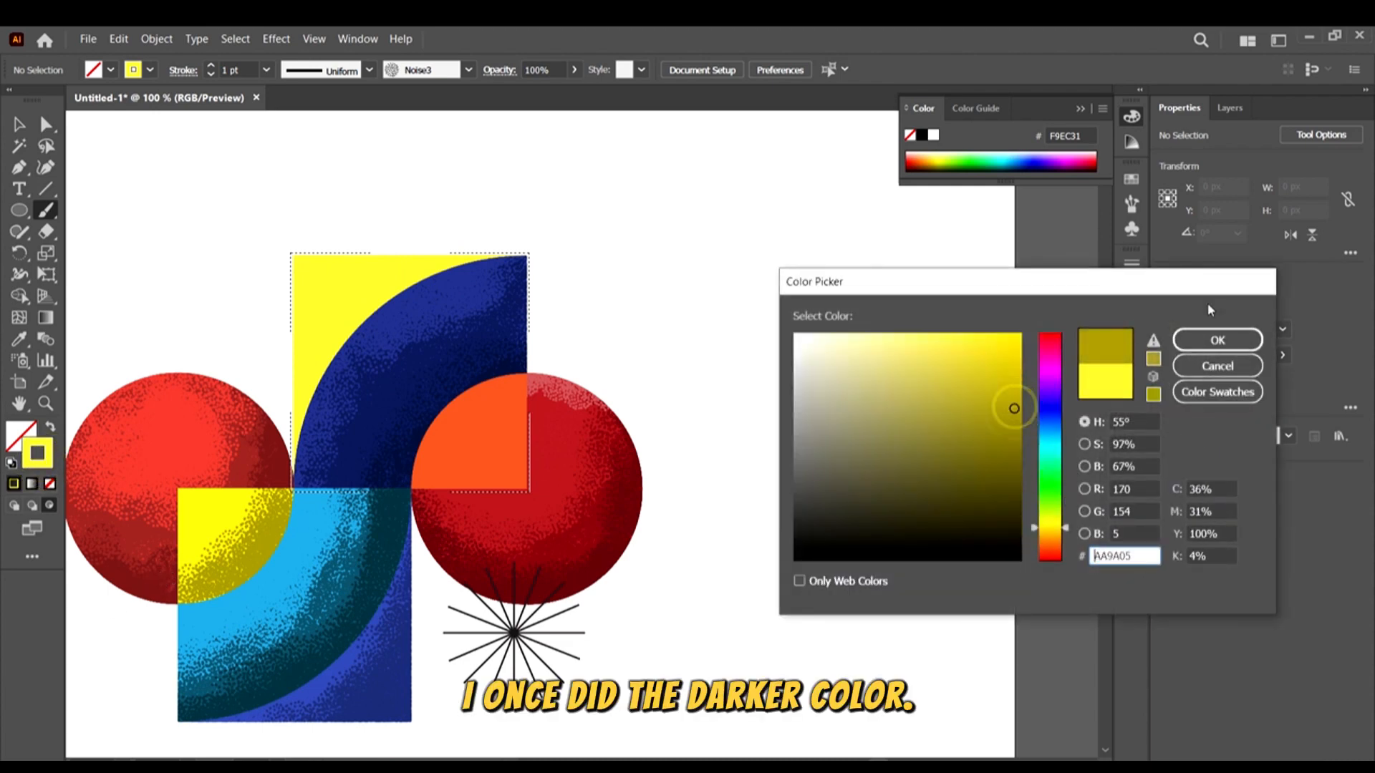
pyautogui.click(1217, 341)
# Shade the upper yellow shape along the outer edge of the dark-blue arc with AA9A05 Noise3 Paintbrush strokes
pyautogui.scroll(2, 437, 213)
pyautogui.scroll(-1, 521, 223)
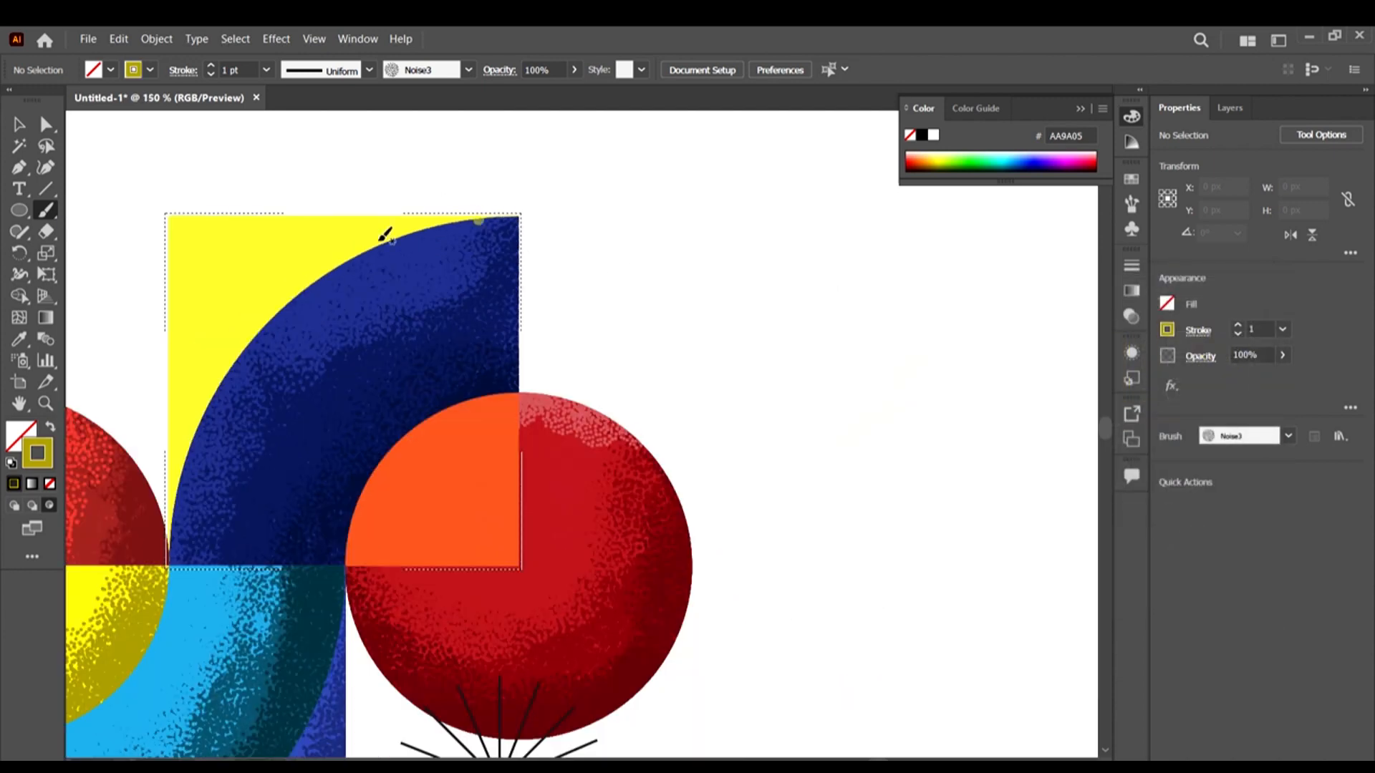
pyautogui.moveTo(478, 222); pyautogui.dragTo(225, 340)
pyautogui.moveTo(294, 271); pyautogui.dragTo(201, 429)
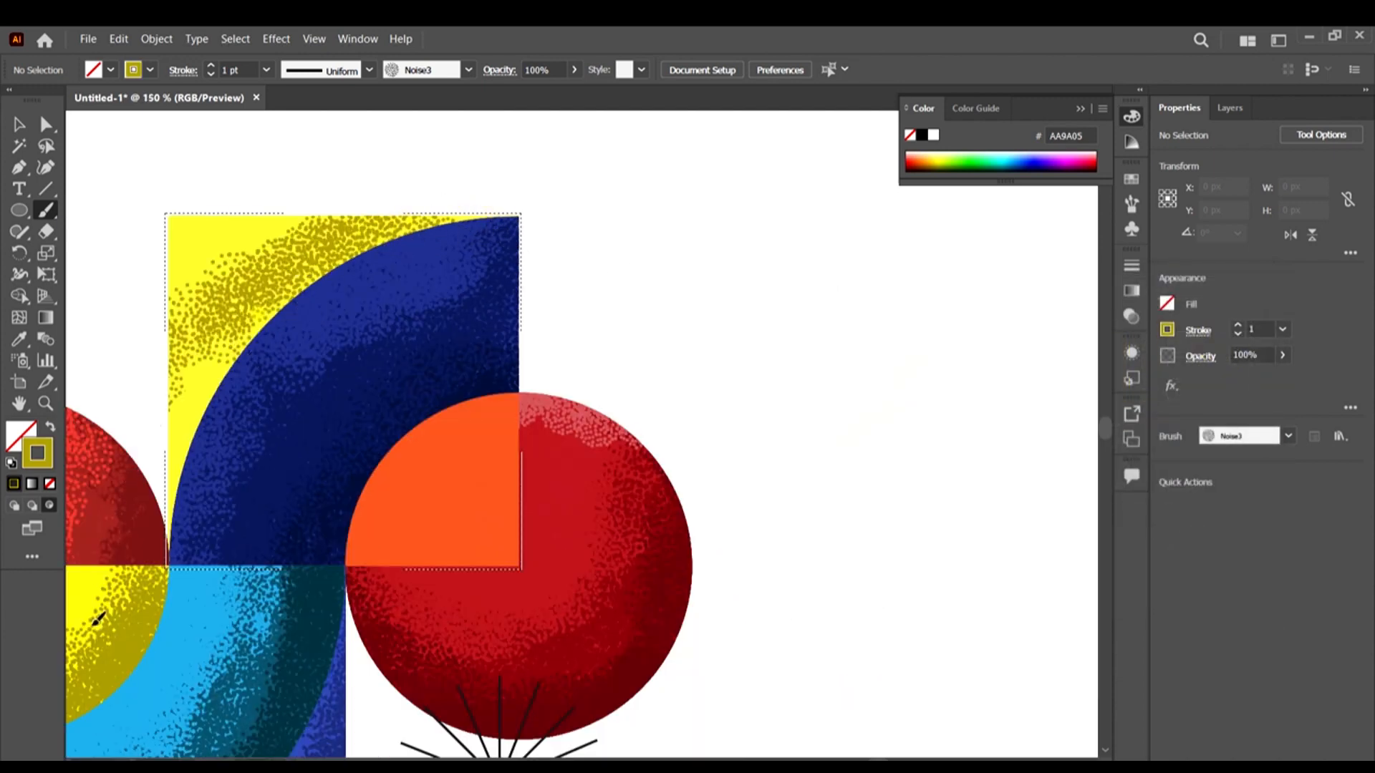
pyautogui.moveTo(230, 343)
pyautogui.mouseDown()
pyautogui.moveTo(249, 393)
pyautogui.moveTo(313, 294)
pyautogui.moveTo(451, 218)
pyautogui.moveTo(480, 246)
pyautogui.moveTo(484, 225)
pyautogui.mouseUp()
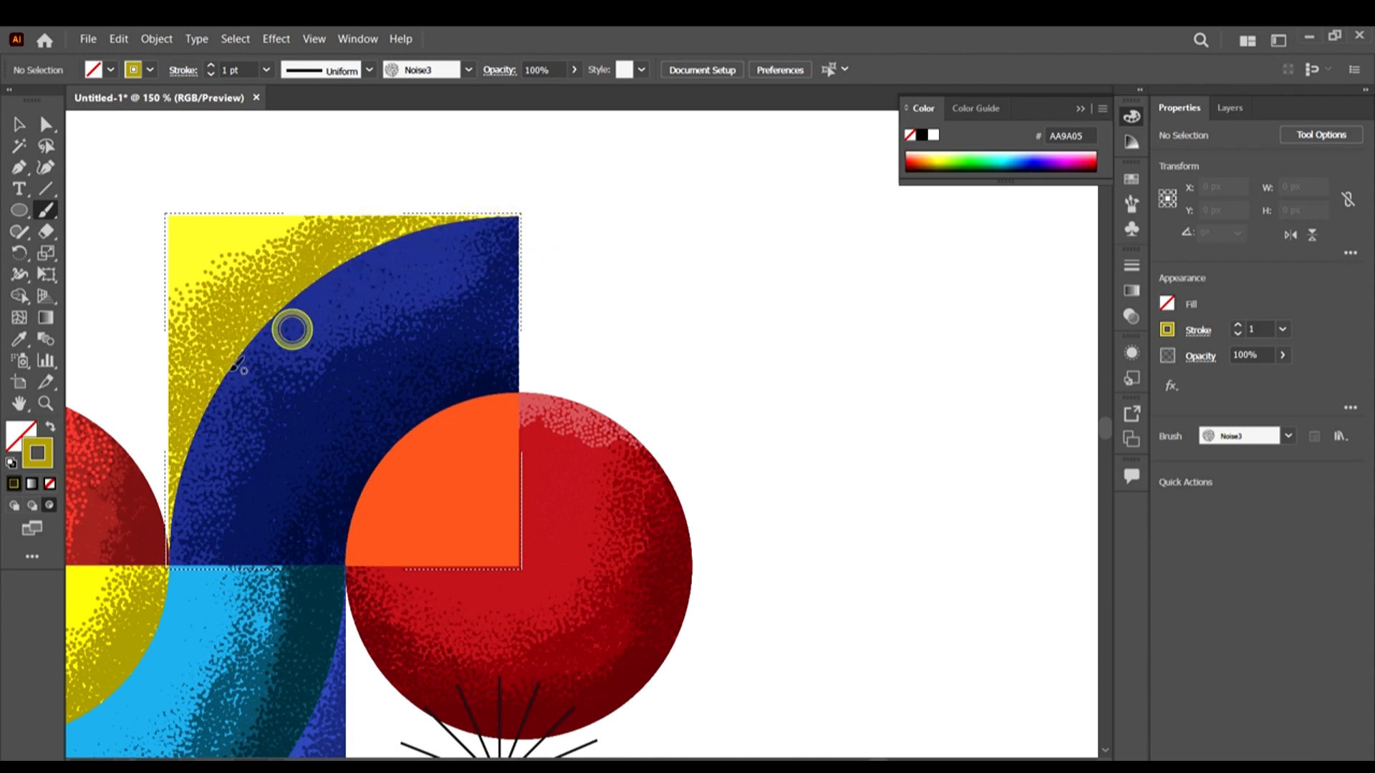
pyautogui.click(219, 377)
pyautogui.click(185, 457)
pyautogui.click(185, 499)
pyautogui.click(189, 474)
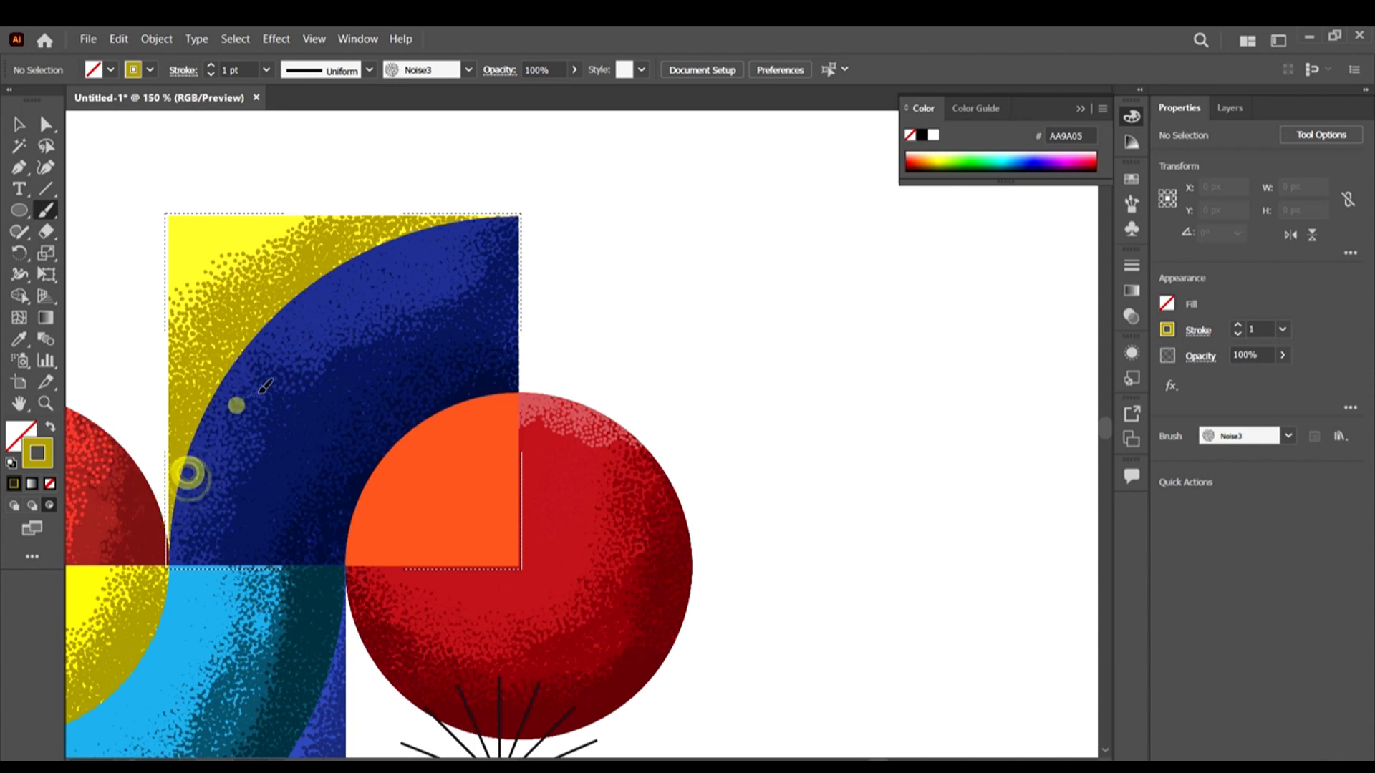
# Leave the inside-drawing mode of the upper yellow shape, select the orange quarter and switch to Draw Inside for it
pyautogui.scroll(-3, 587, 279)
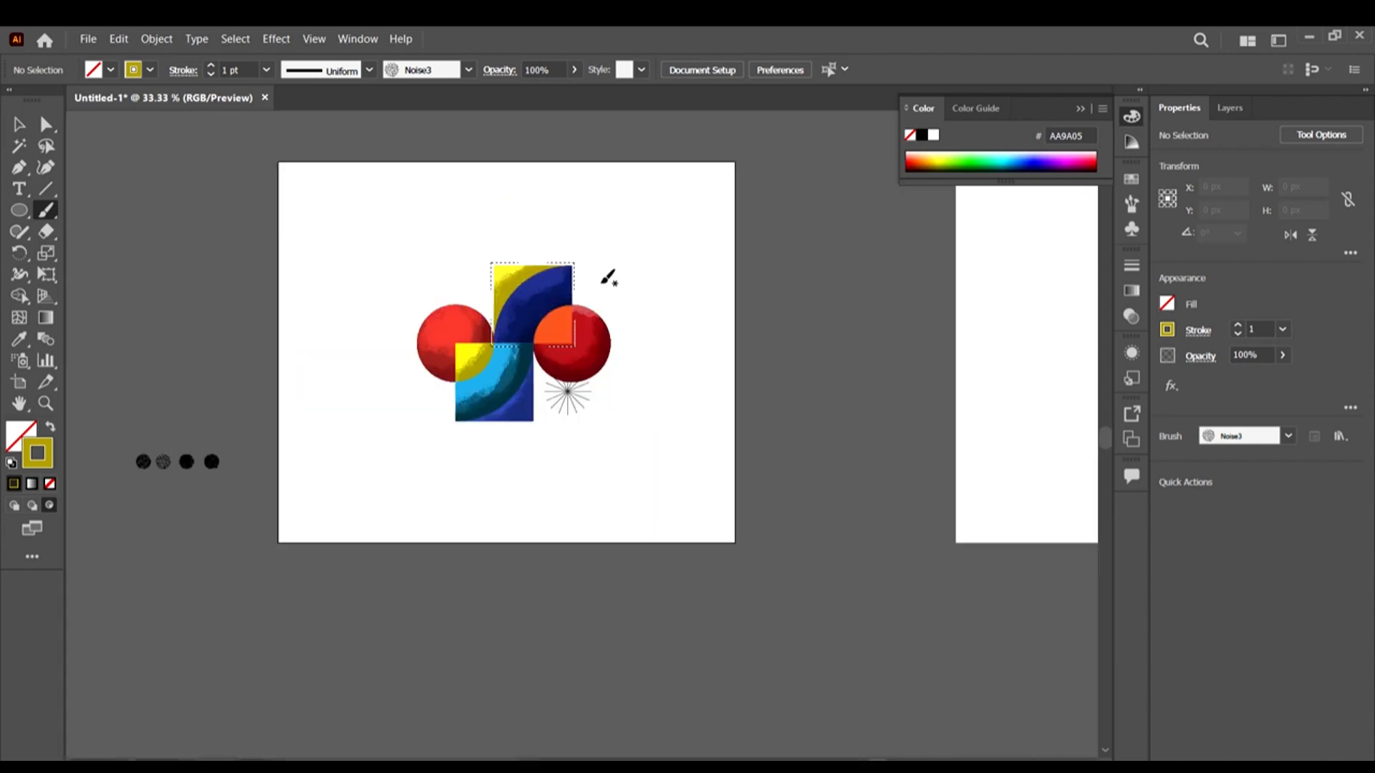
pyautogui.scroll(1, 568, 330)
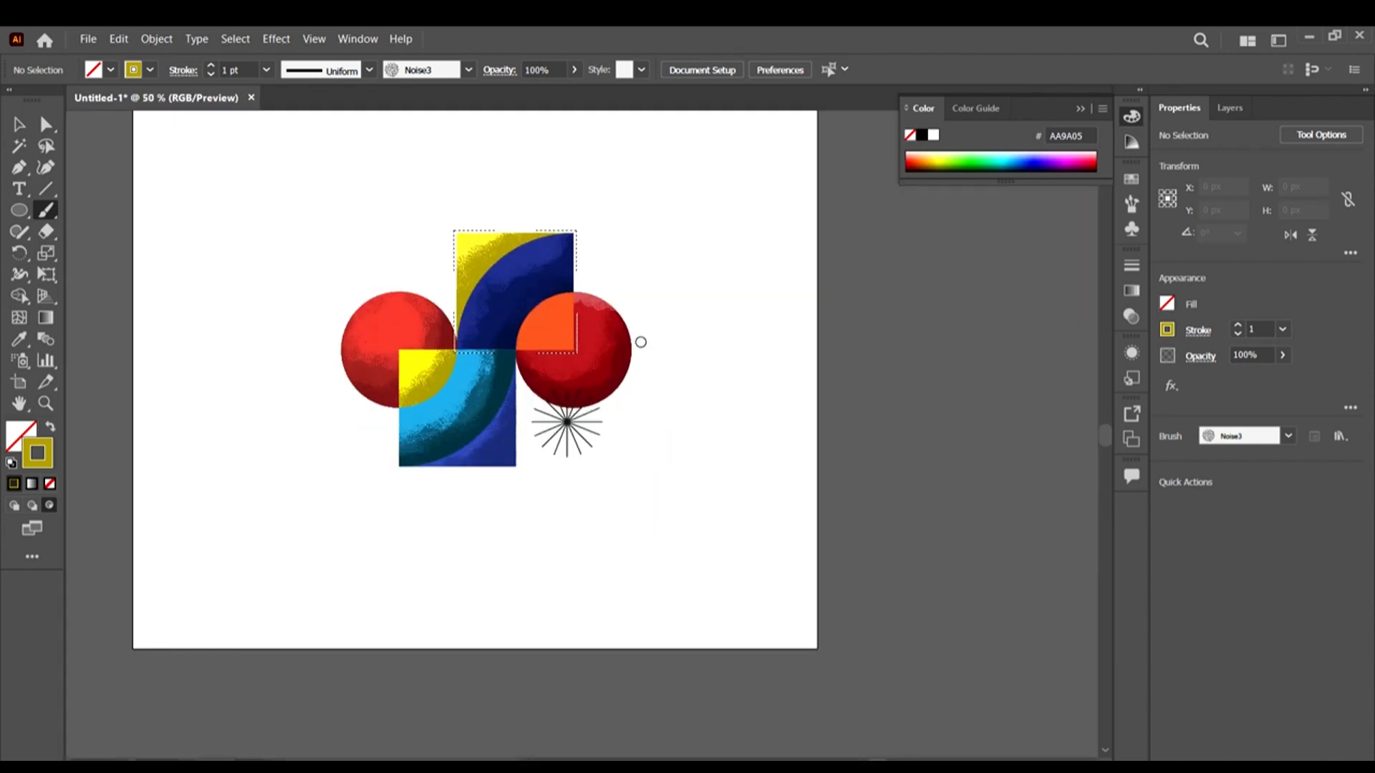
pyautogui.scroll(1, 641, 342)
pyautogui.click(19, 124)
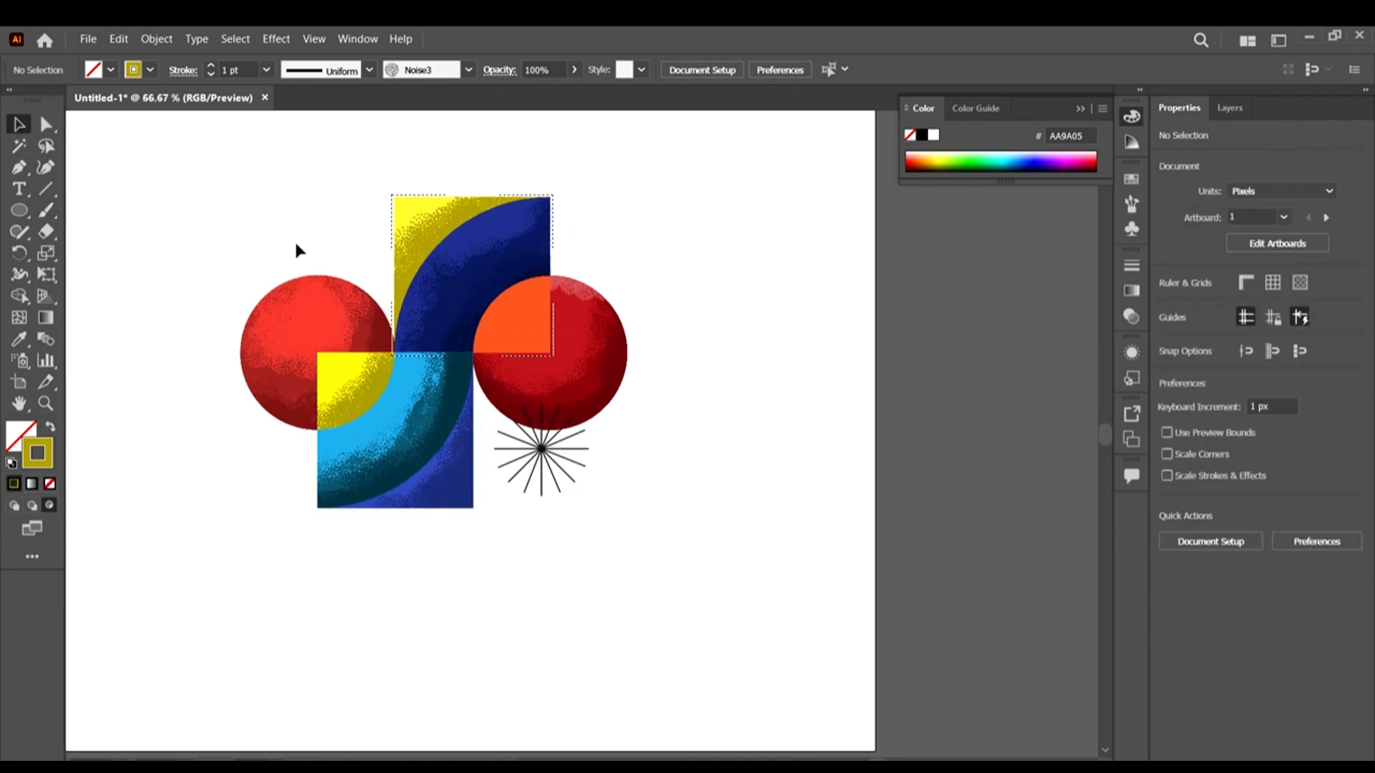
pyautogui.scroll(1, 520, 336)
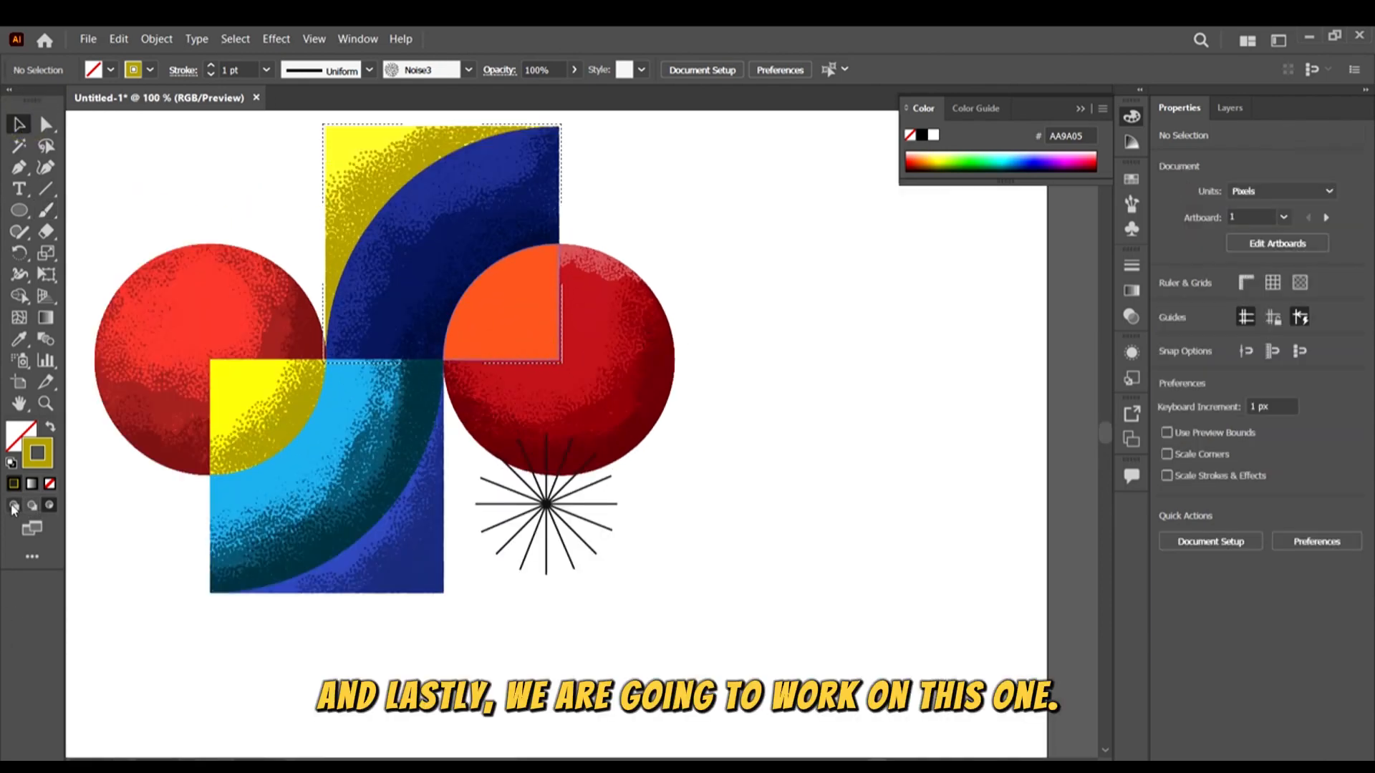
pyautogui.scroll(1, 540, 313)
pyautogui.click(540, 307)
pyautogui.scroll(1, 540, 308)
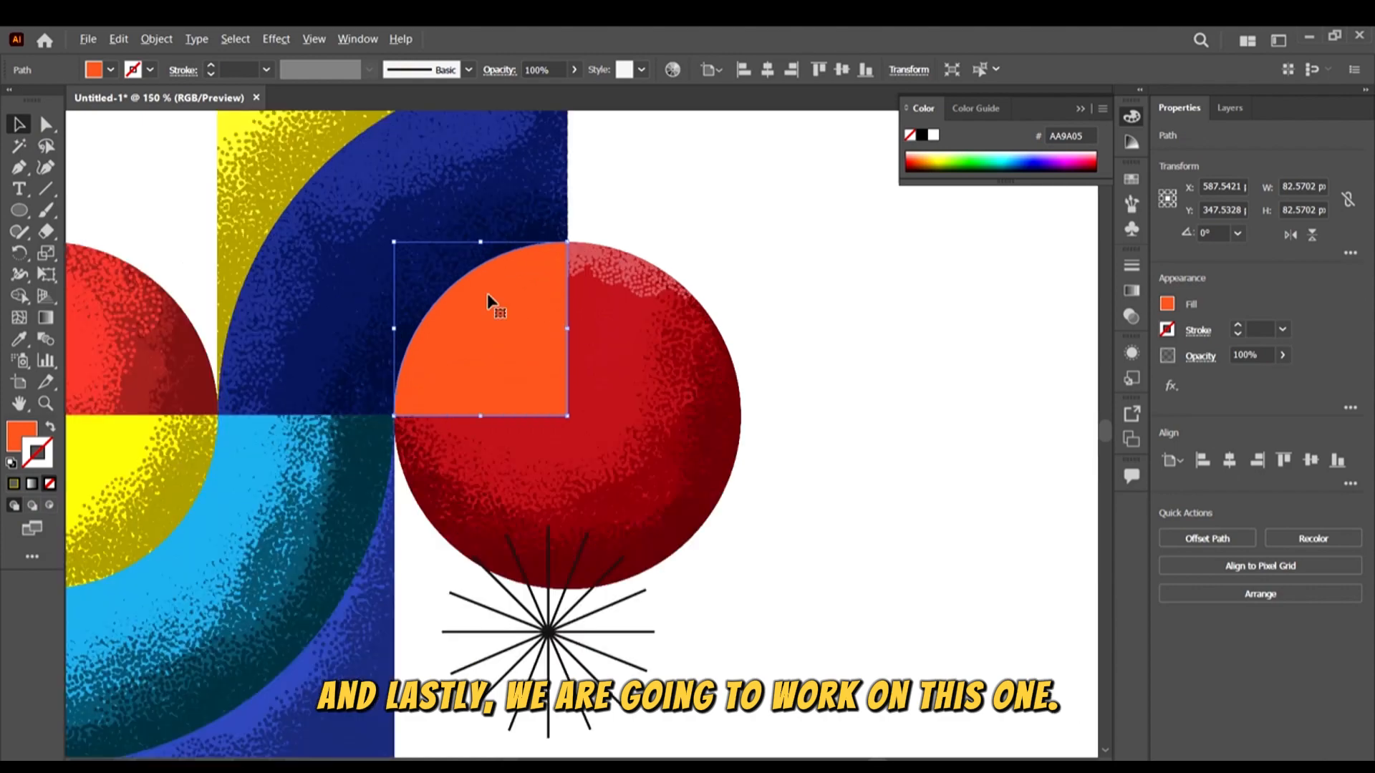
pyautogui.scroll(1, 537, 305)
pyautogui.scroll(-1, 668, 297)
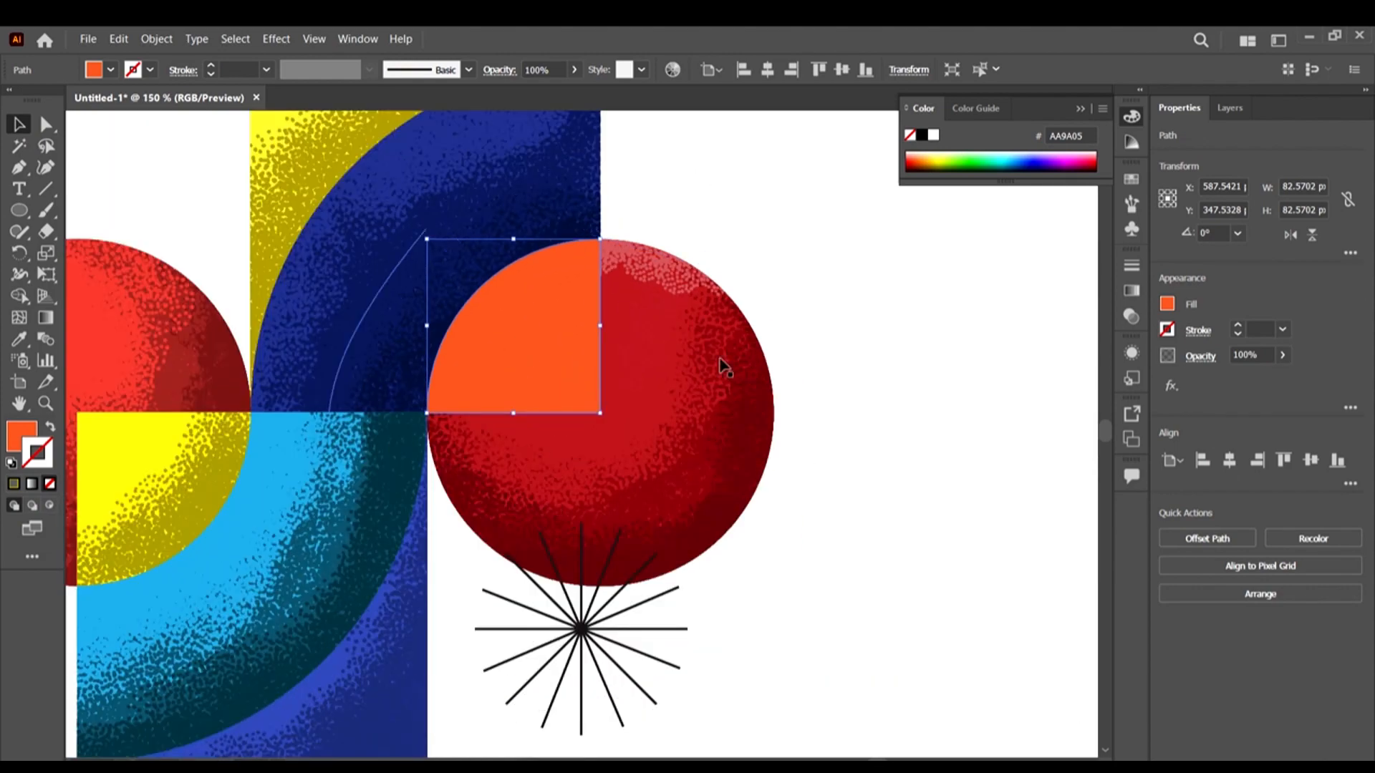
pyautogui.click(576, 305)
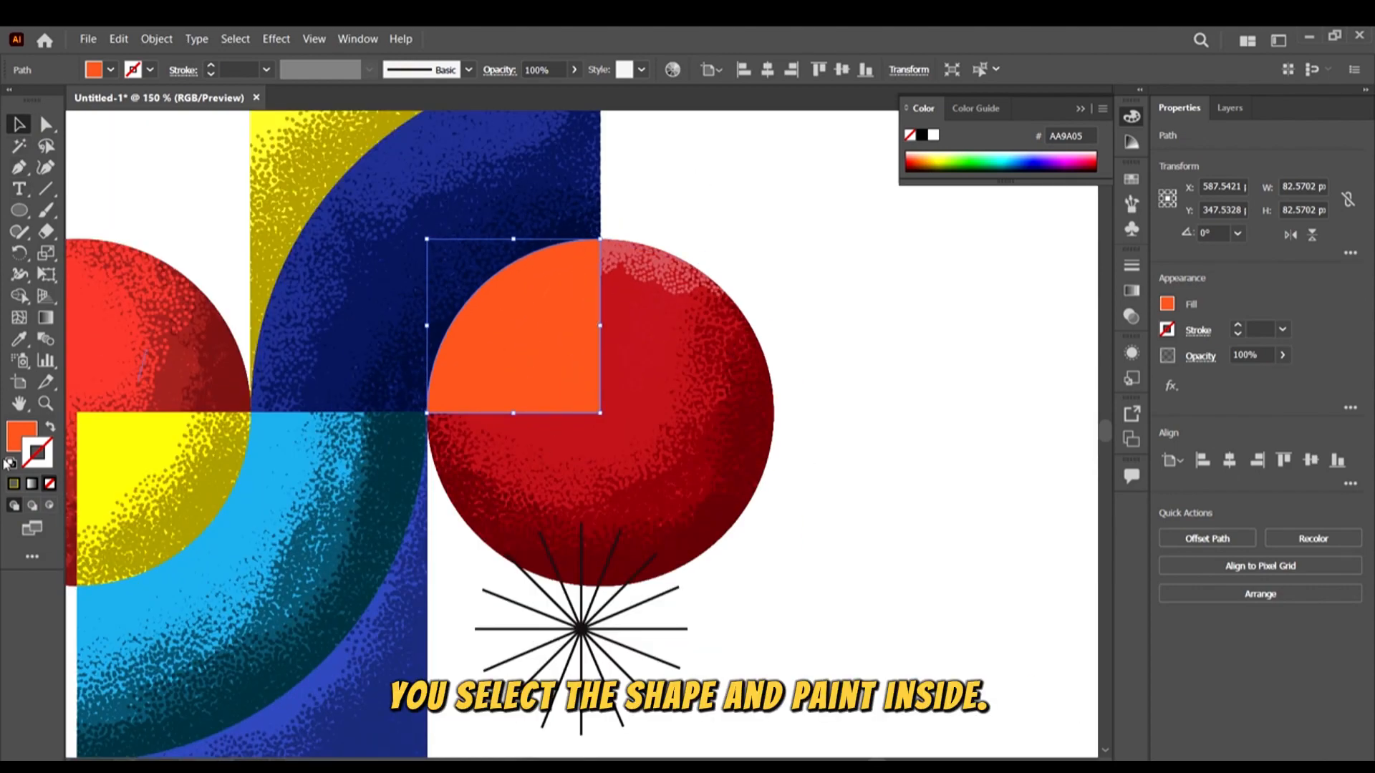
pyautogui.click(49, 505)
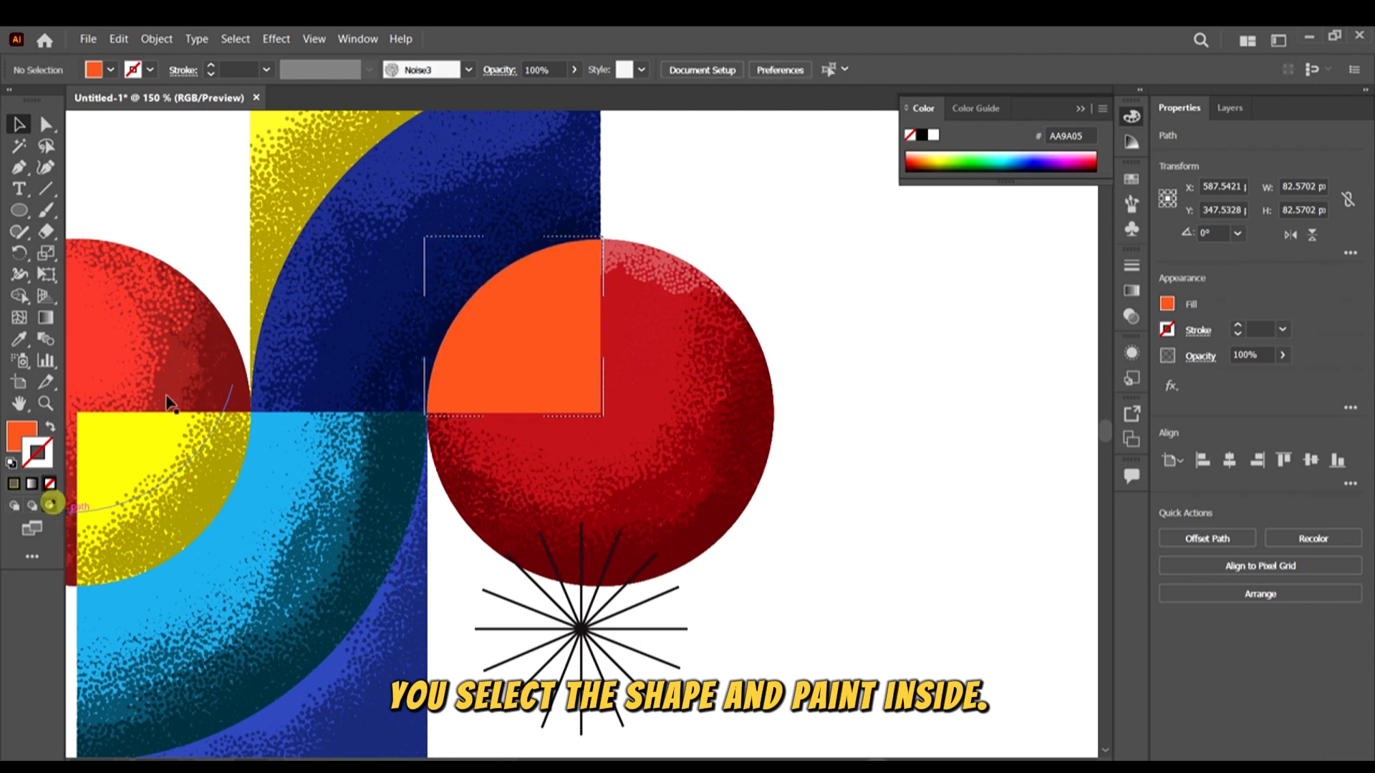
# Darken the orange fill colour to B23614 for shading the orange quarter
pyautogui.doubleClick(21, 433)
pyautogui.click(985, 395)
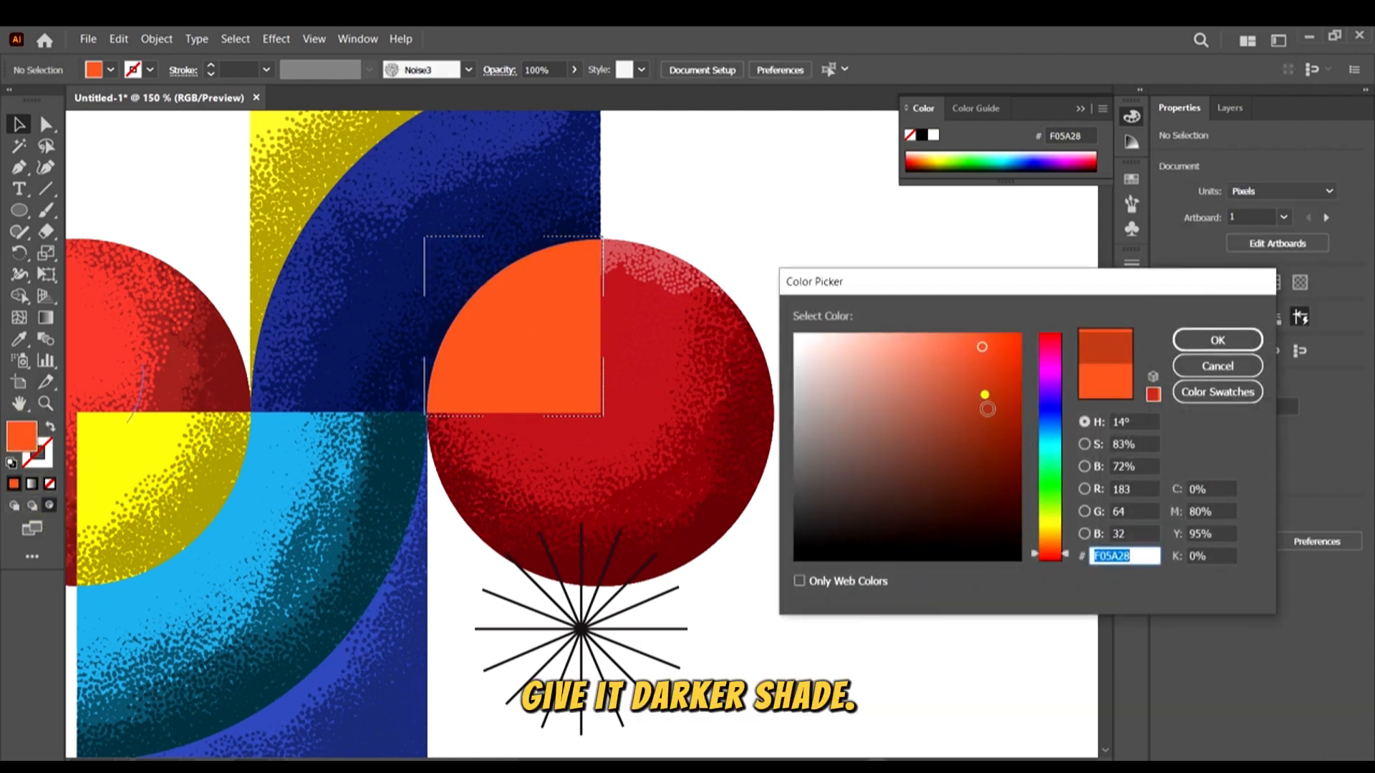
pyautogui.click(987, 396)
pyautogui.moveTo(987, 380); pyautogui.dragTo(991, 398)
pyautogui.click(1249, 338)
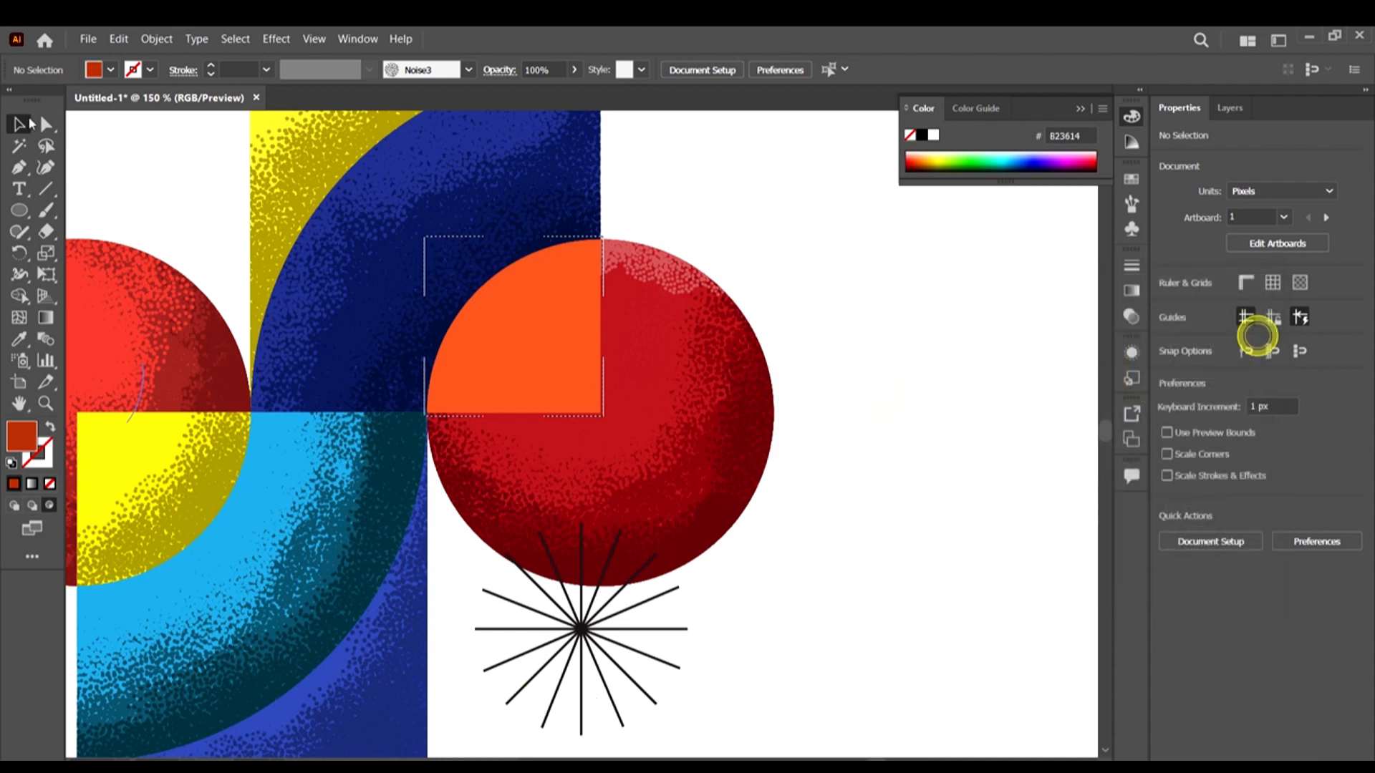
# Shade the orange quarter from its two straight edges inward with B23614 Noise3 Paintbrush strokes
pyautogui.click(44, 212)
pyautogui.moveTo(604, 231)
pyautogui.mouseDown()
pyautogui.moveTo(583, 432)
pyautogui.moveTo(618, 377)
pyautogui.moveTo(272, 424)
pyautogui.mouseUp()
pyautogui.moveTo(678, 408); pyautogui.dragTo(166, 403)
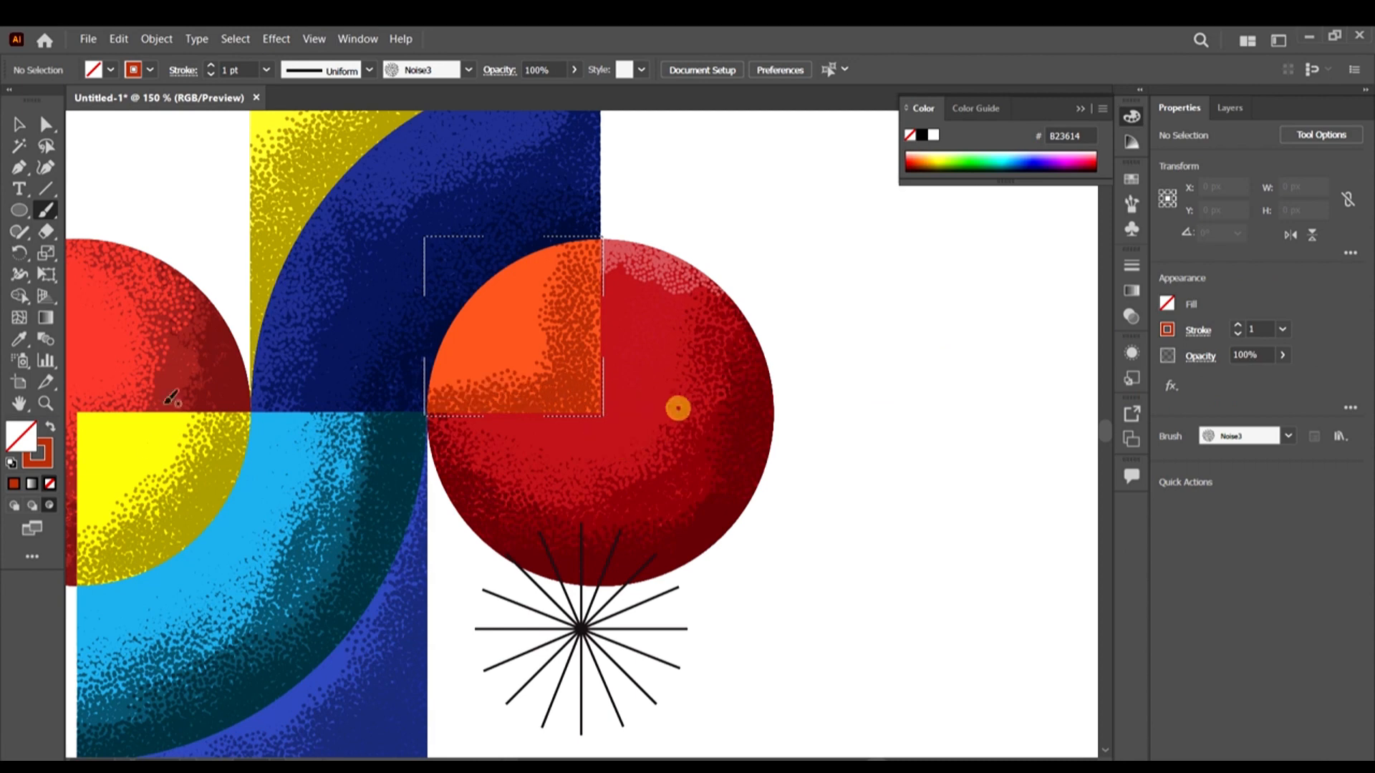
pyautogui.moveTo(590, 218); pyautogui.dragTo(612, 572)
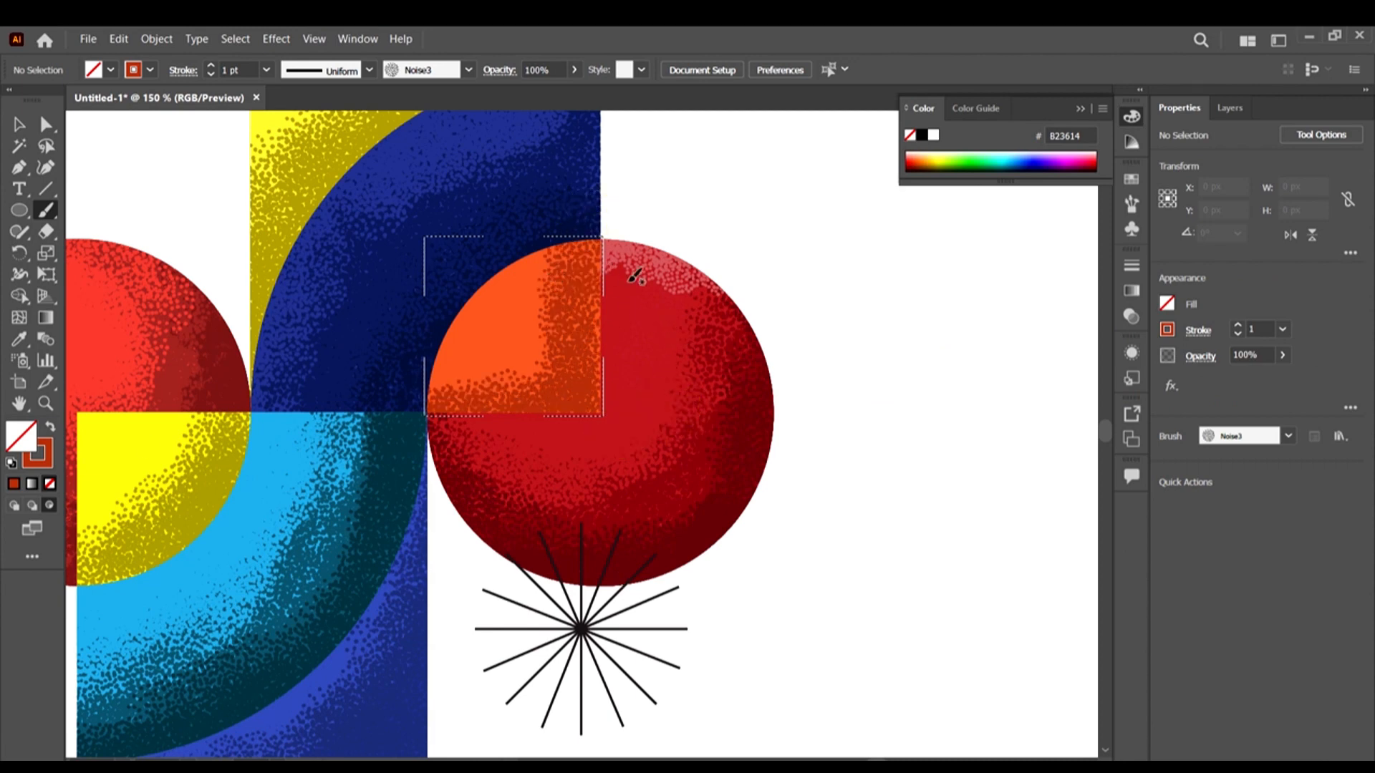
pyautogui.scroll(-2, 659, 399)
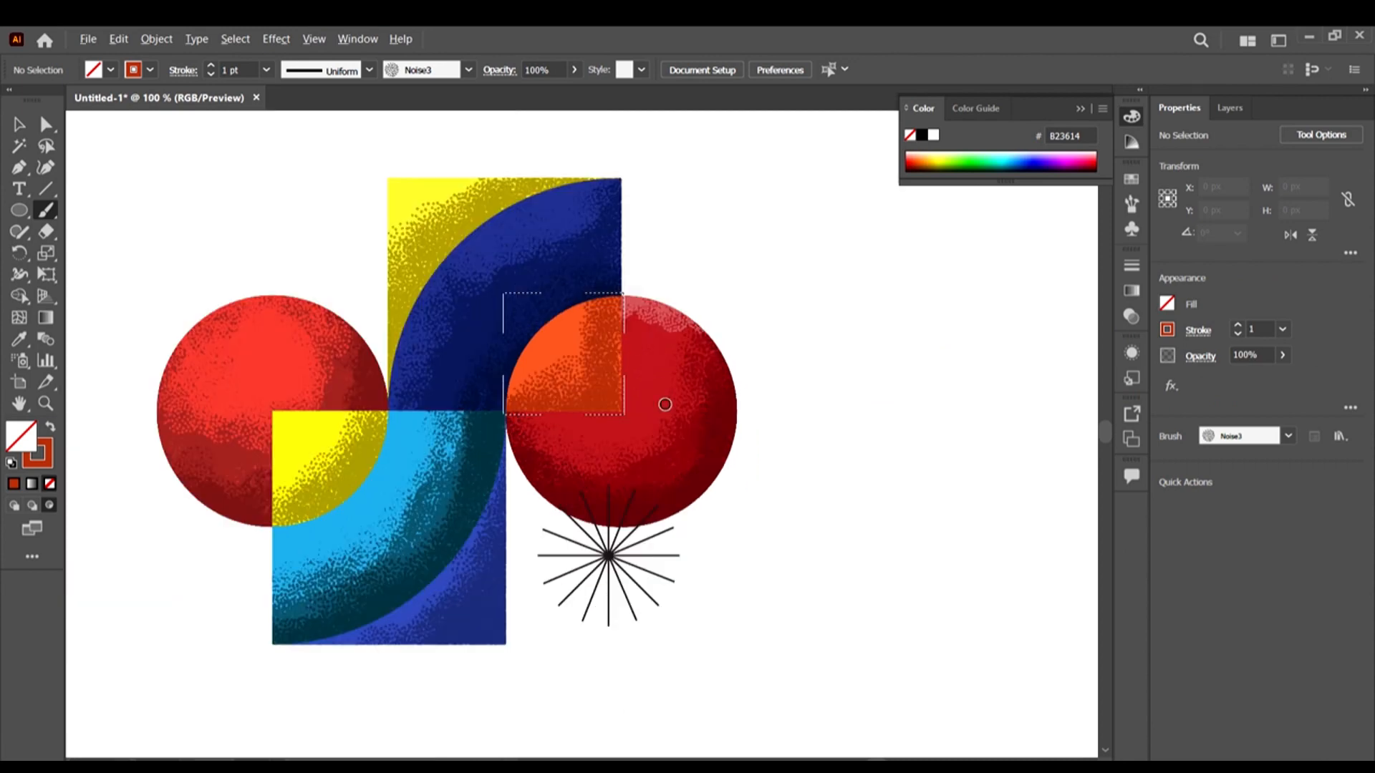
pyautogui.scroll(3, 544, 357)
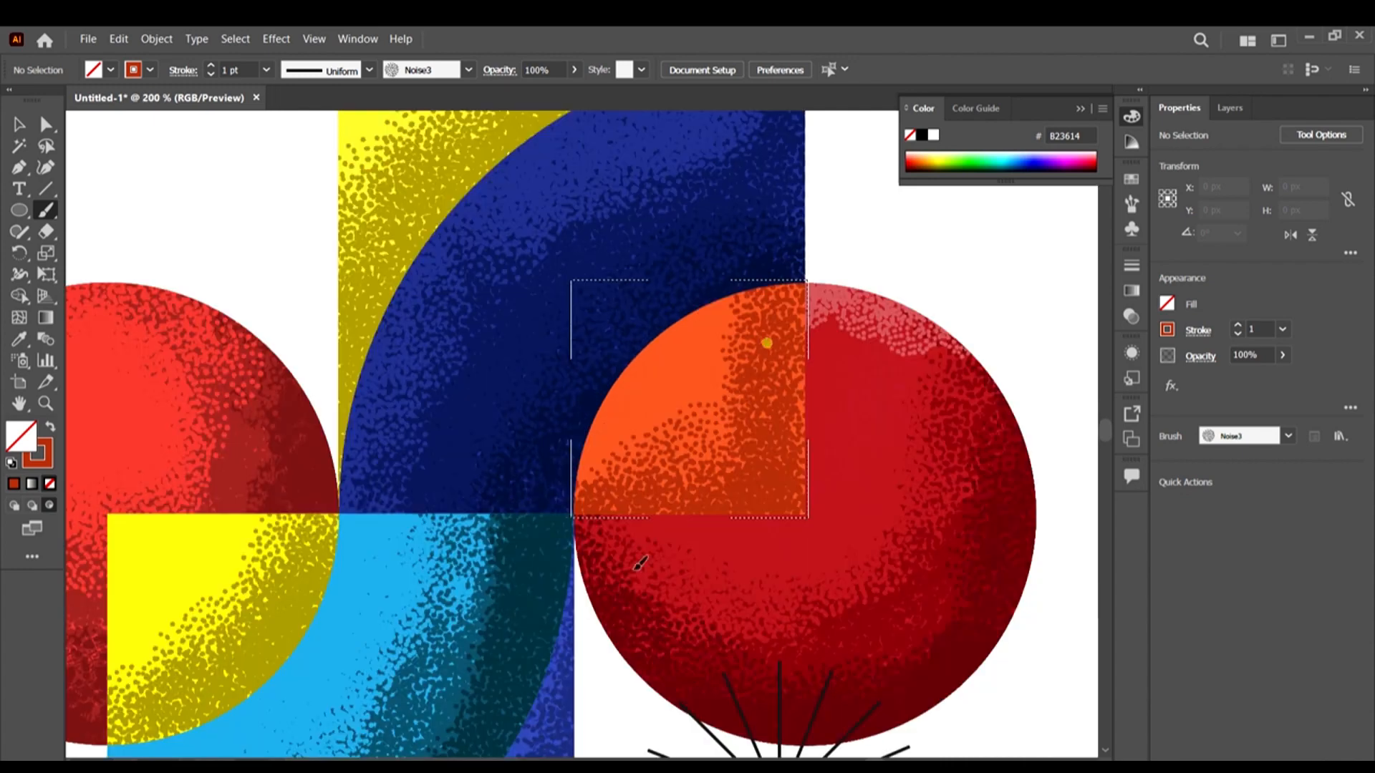
pyautogui.moveTo(766, 343); pyautogui.dragTo(634, 570)
pyautogui.click(651, 467)
# Sample the base colour of the orange quarter and adjust the fill to the slightly lighter orange EF5B33
pyautogui.doubleClick(43, 455)
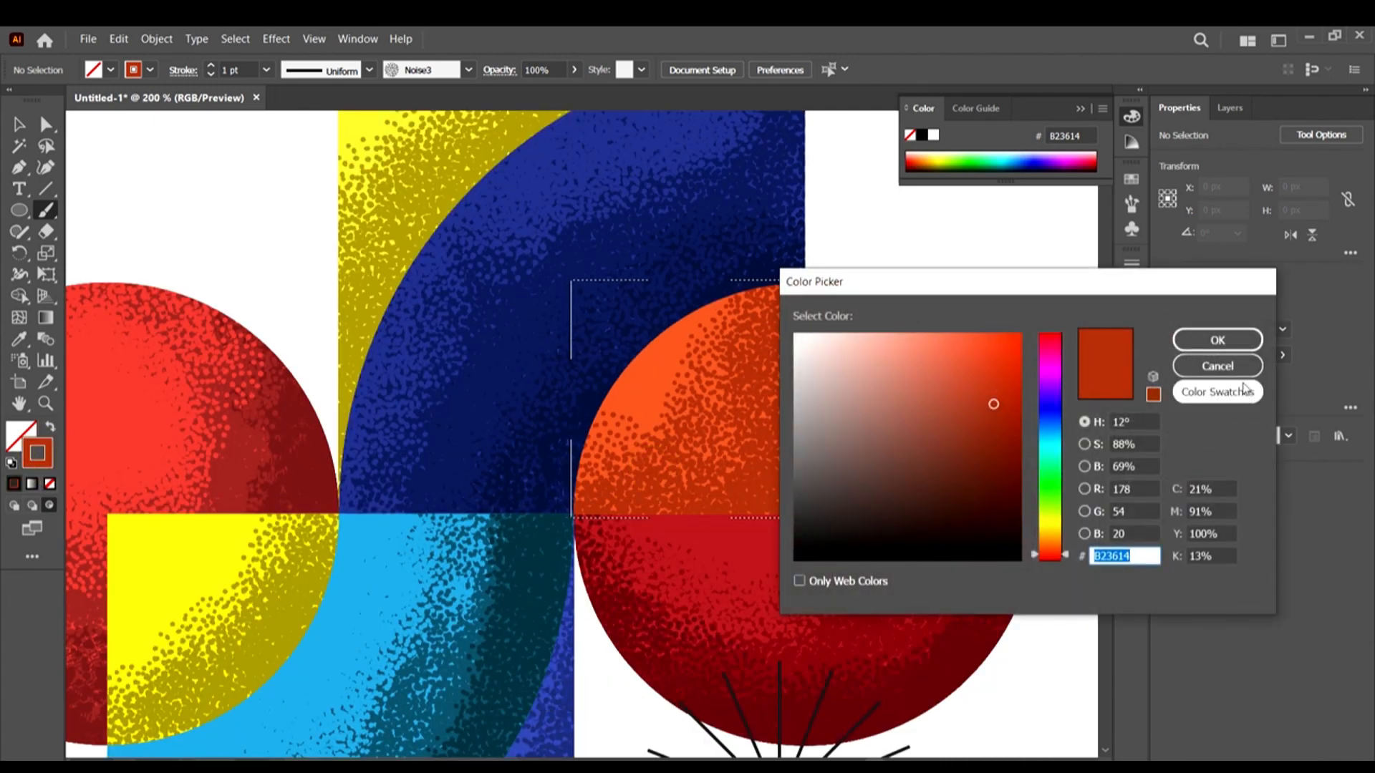
pyautogui.click(1217, 340)
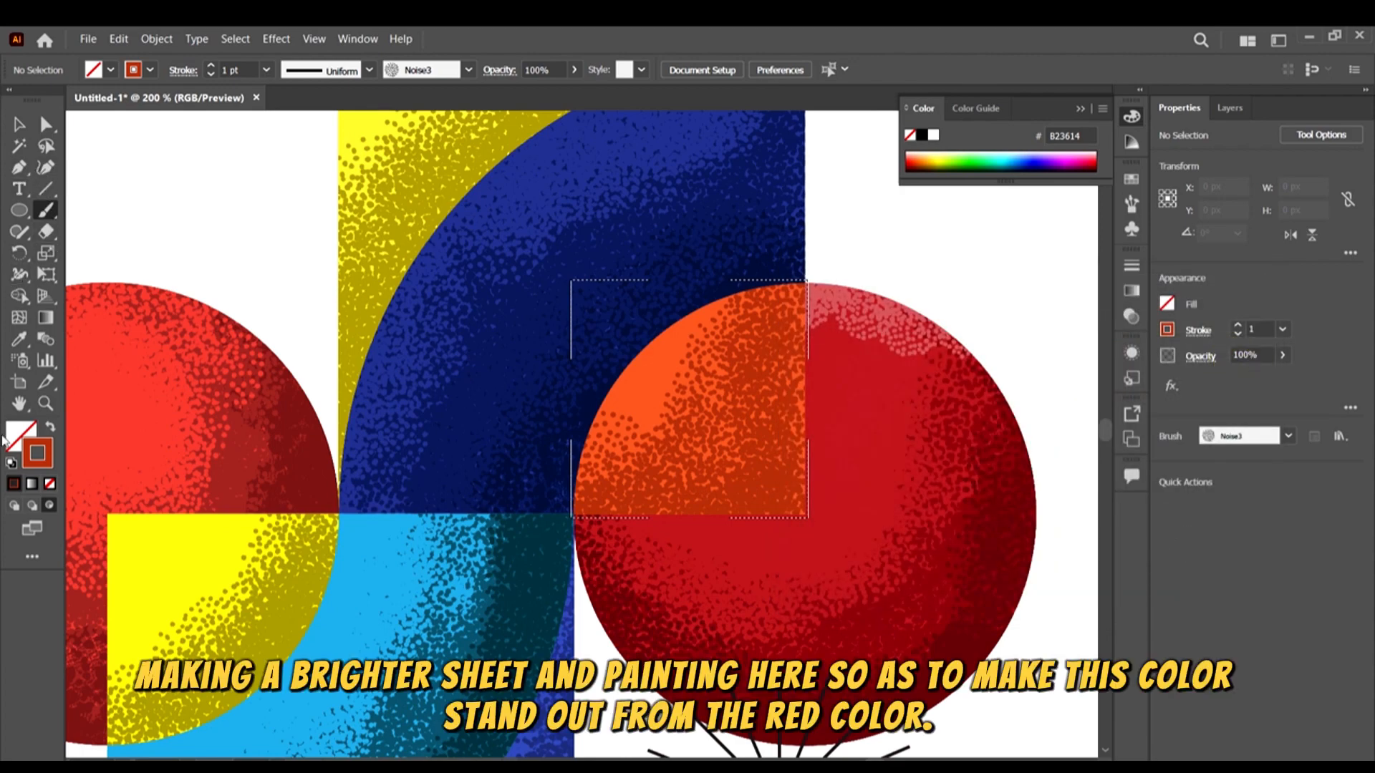
pyautogui.click(16, 341)
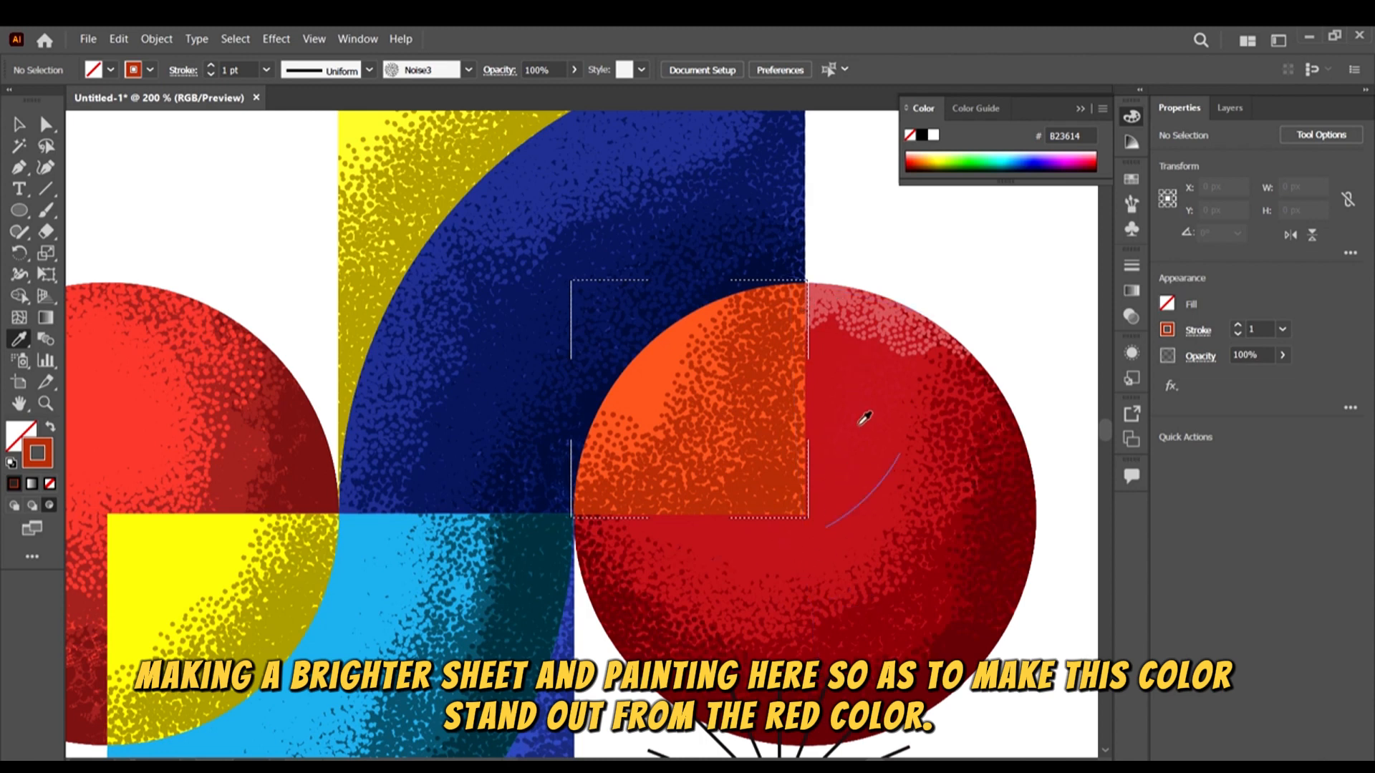
pyautogui.click(659, 370)
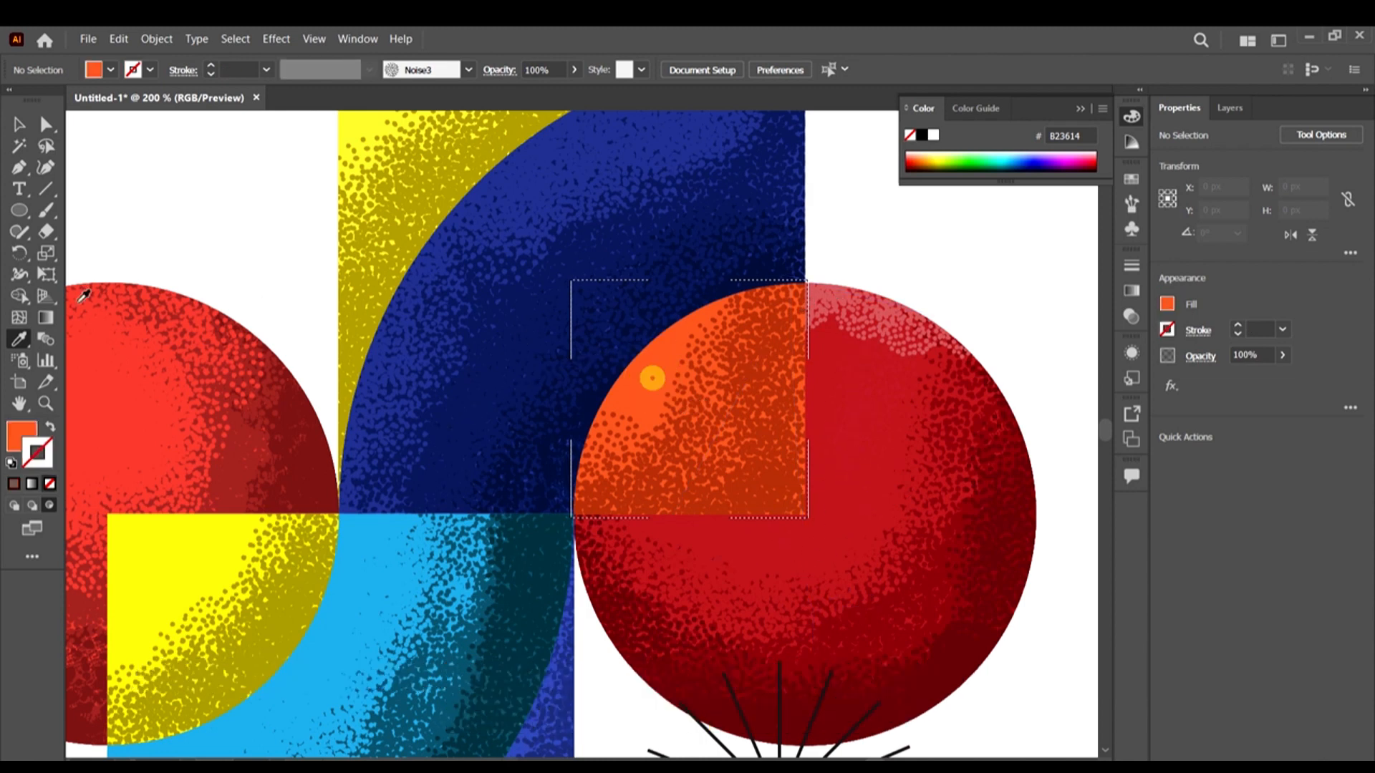
pyautogui.doubleClick(14, 436)
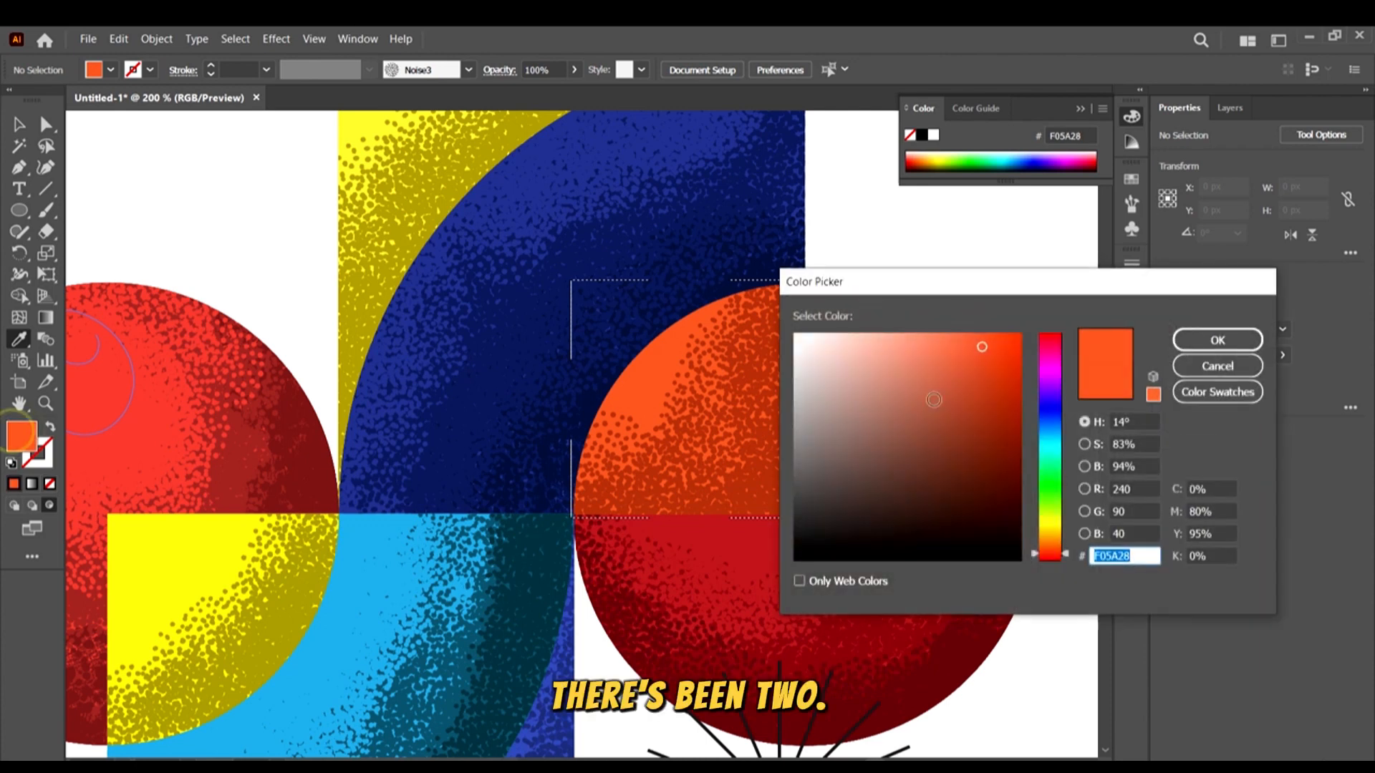
pyautogui.click(972, 344)
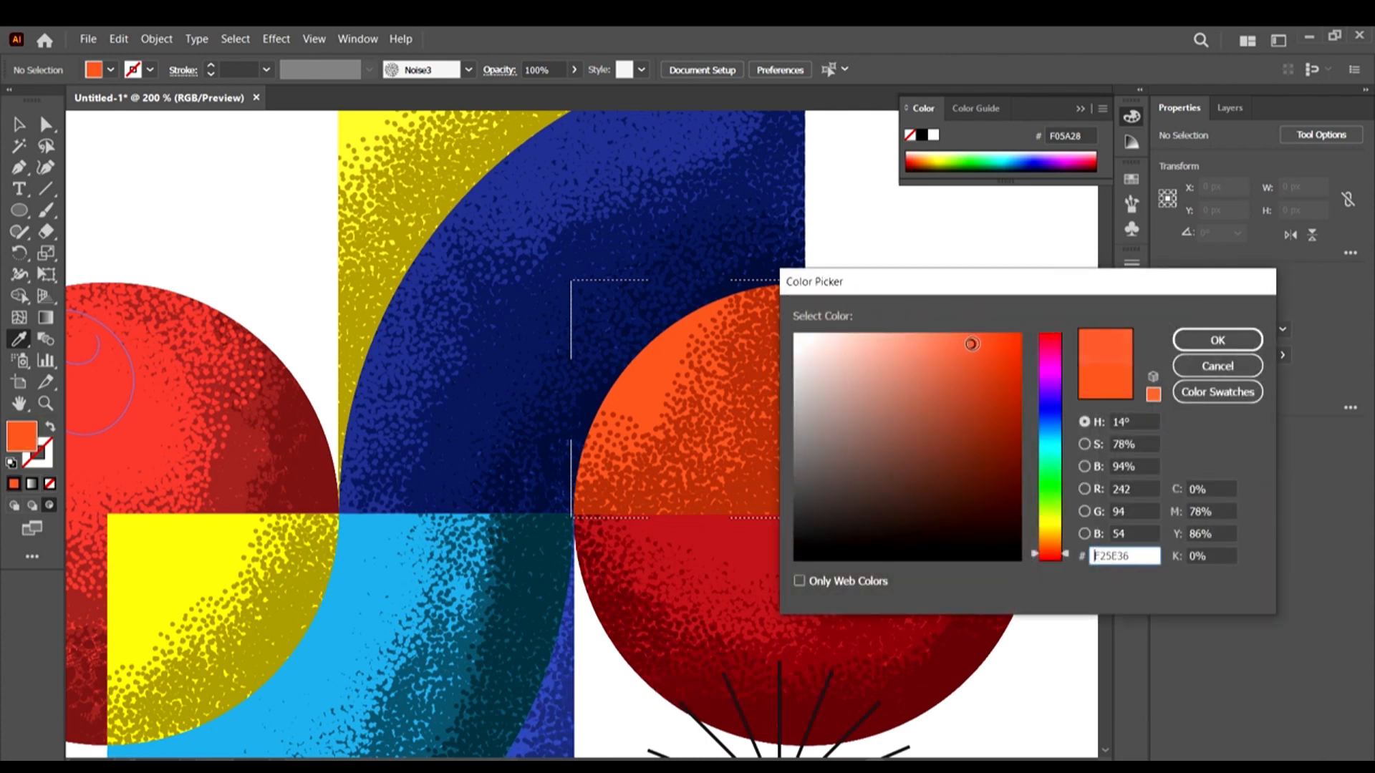
pyautogui.click(1216, 339)
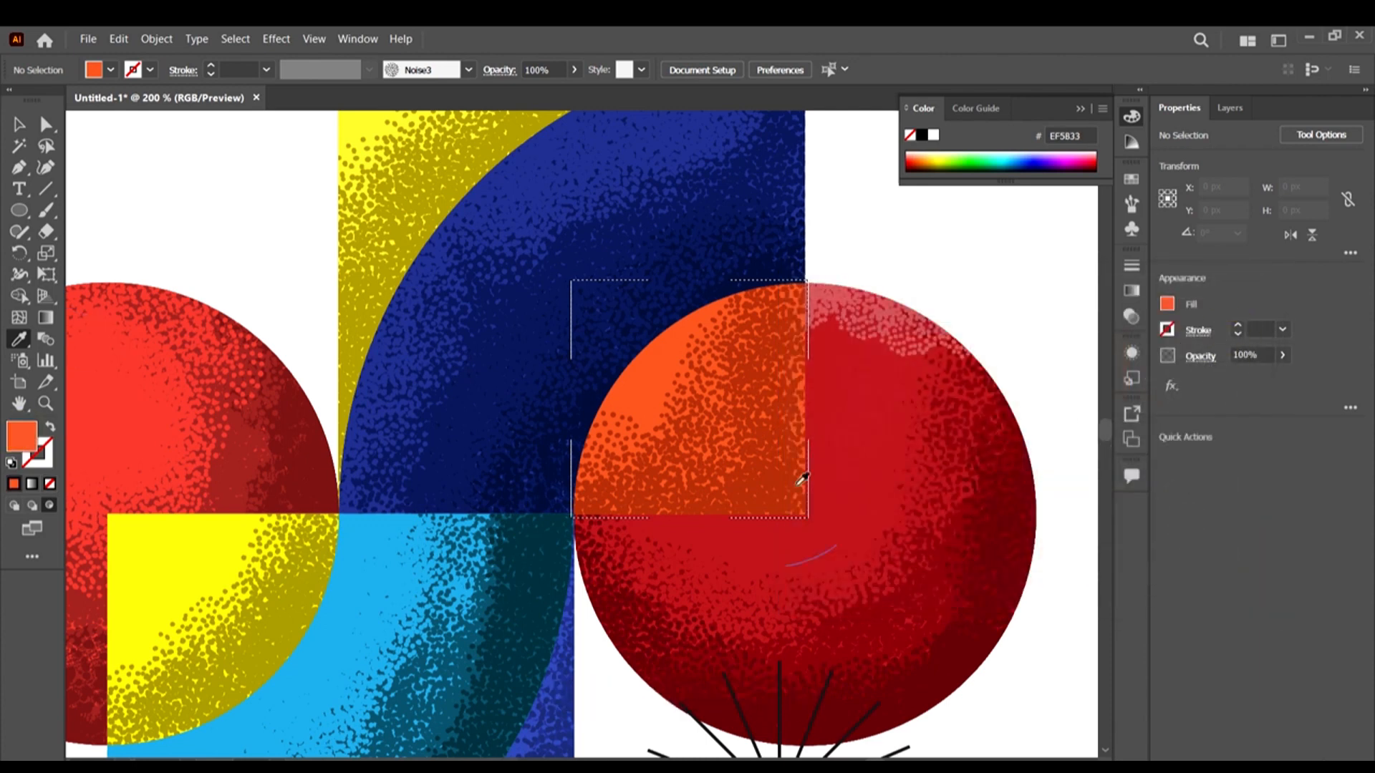
# Highlight the orange quarter along its two straight edges with EF5B33 Noise3 Paintbrush strokes over the dark grain
pyautogui.press('b')
pyautogui.hotkey('shift', 'x')
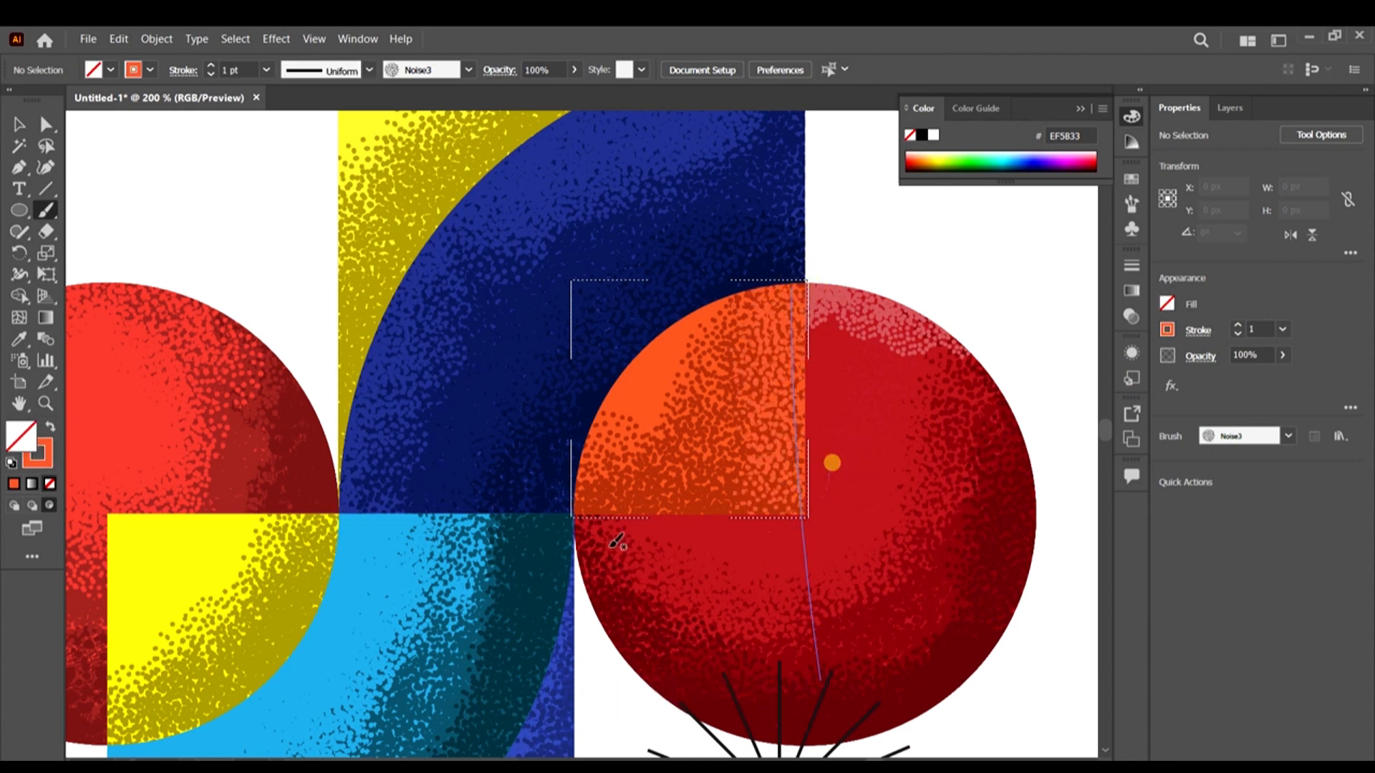
pyautogui.moveTo(637, 557); pyautogui.dragTo(651, 553)
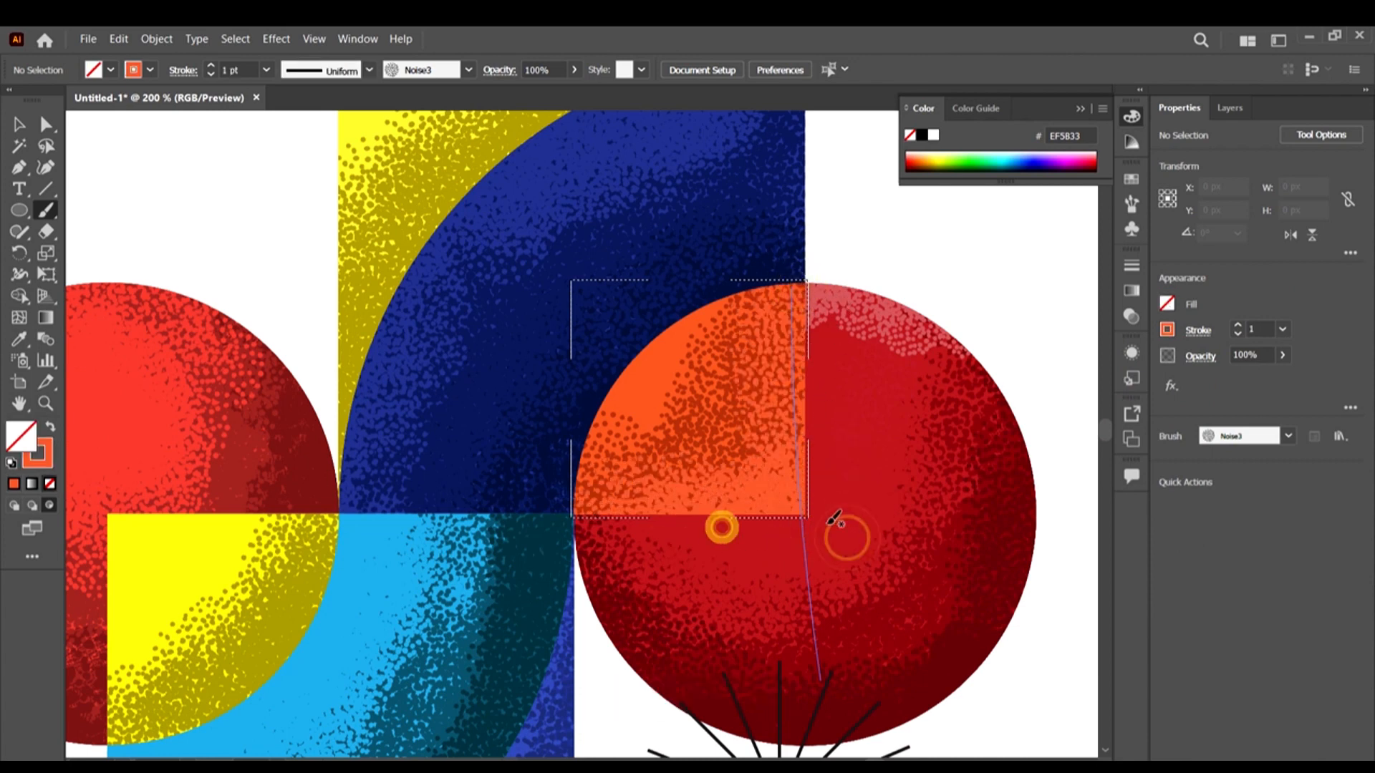
pyautogui.moveTo(798, 376); pyautogui.dragTo(822, 294)
pyautogui.moveTo(797, 351); pyautogui.dragTo(807, 233)
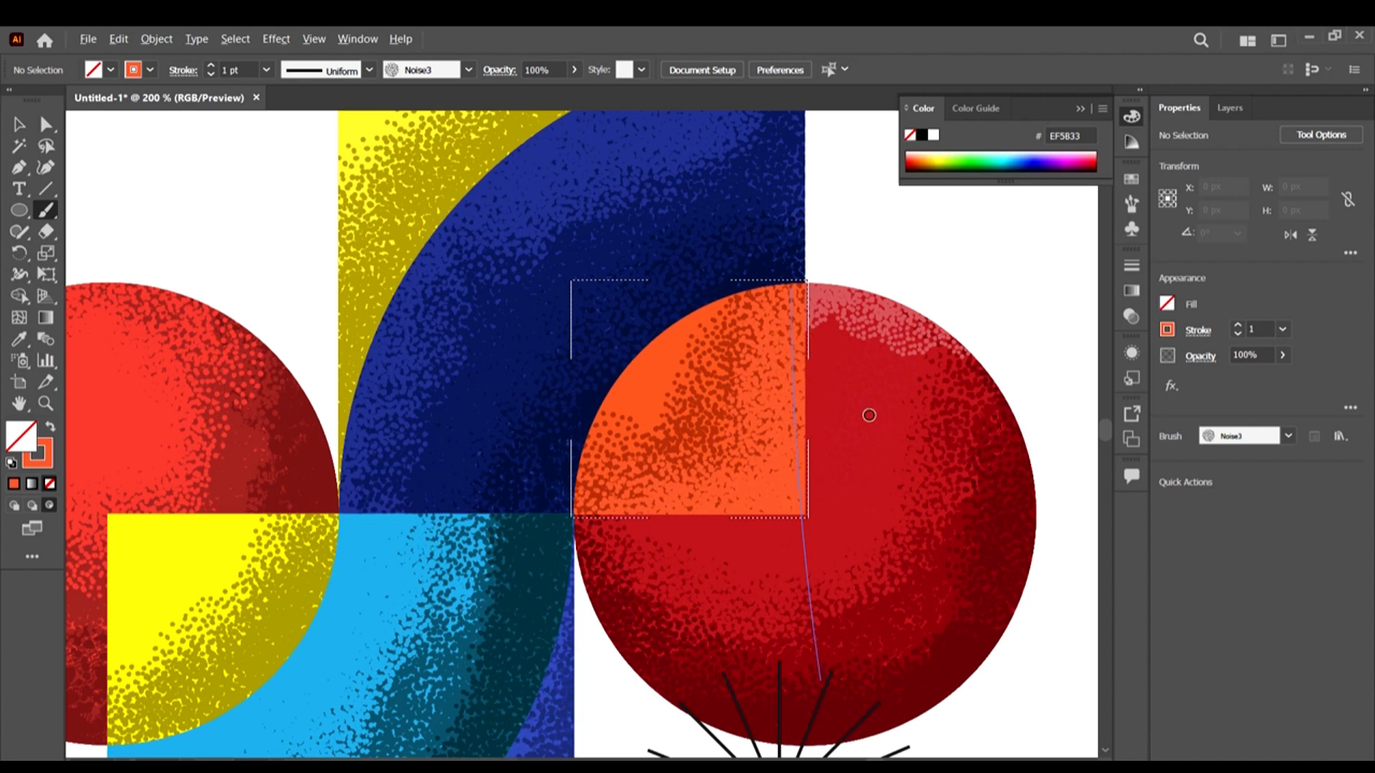
# Leave the inside-drawing mode of the orange quarter and deselect everything
pyautogui.hotkey('ctrl', '-')
pyautogui.hotkey('ctrl', '-')
pyautogui.hotkey('ctrl', '-')
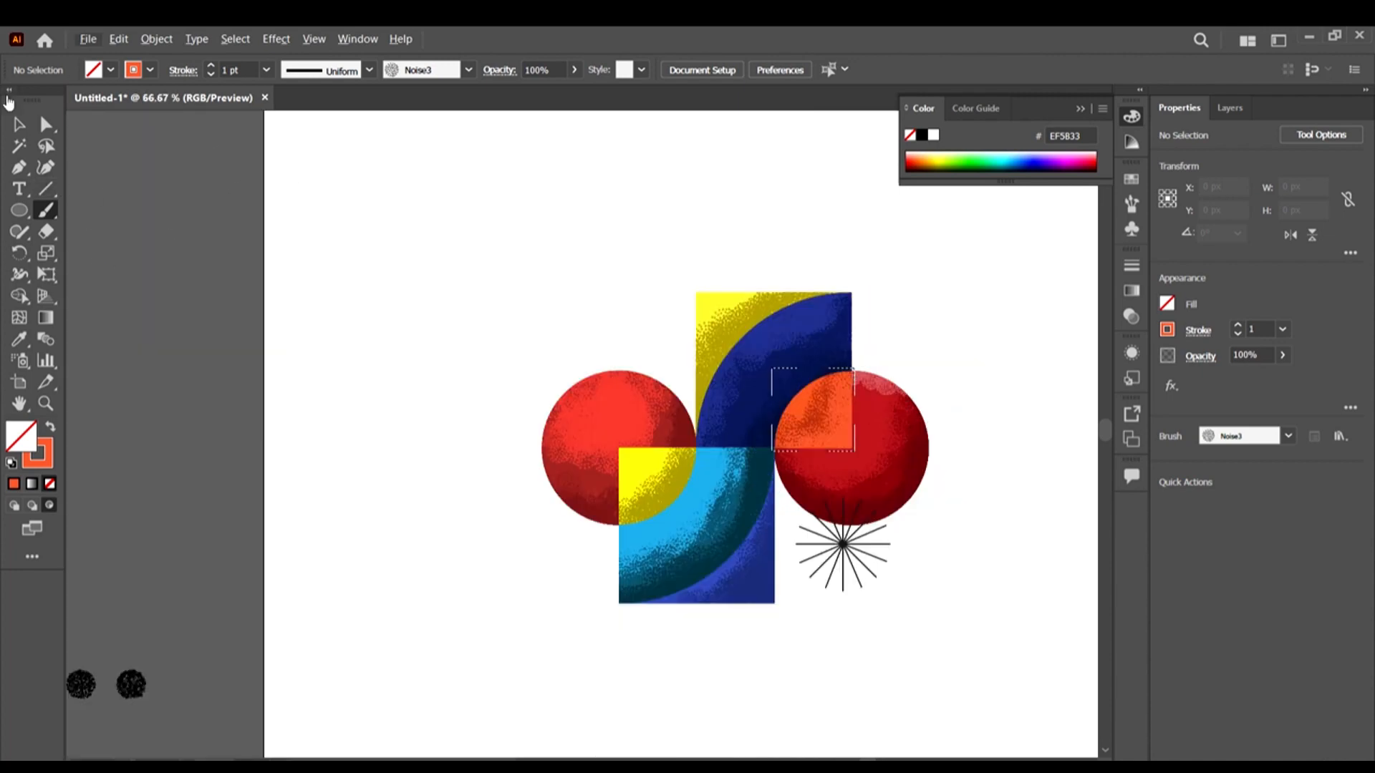
pyautogui.click(18, 124)
pyautogui.click(358, 449)
pyautogui.scroll(-2, 593, 454)
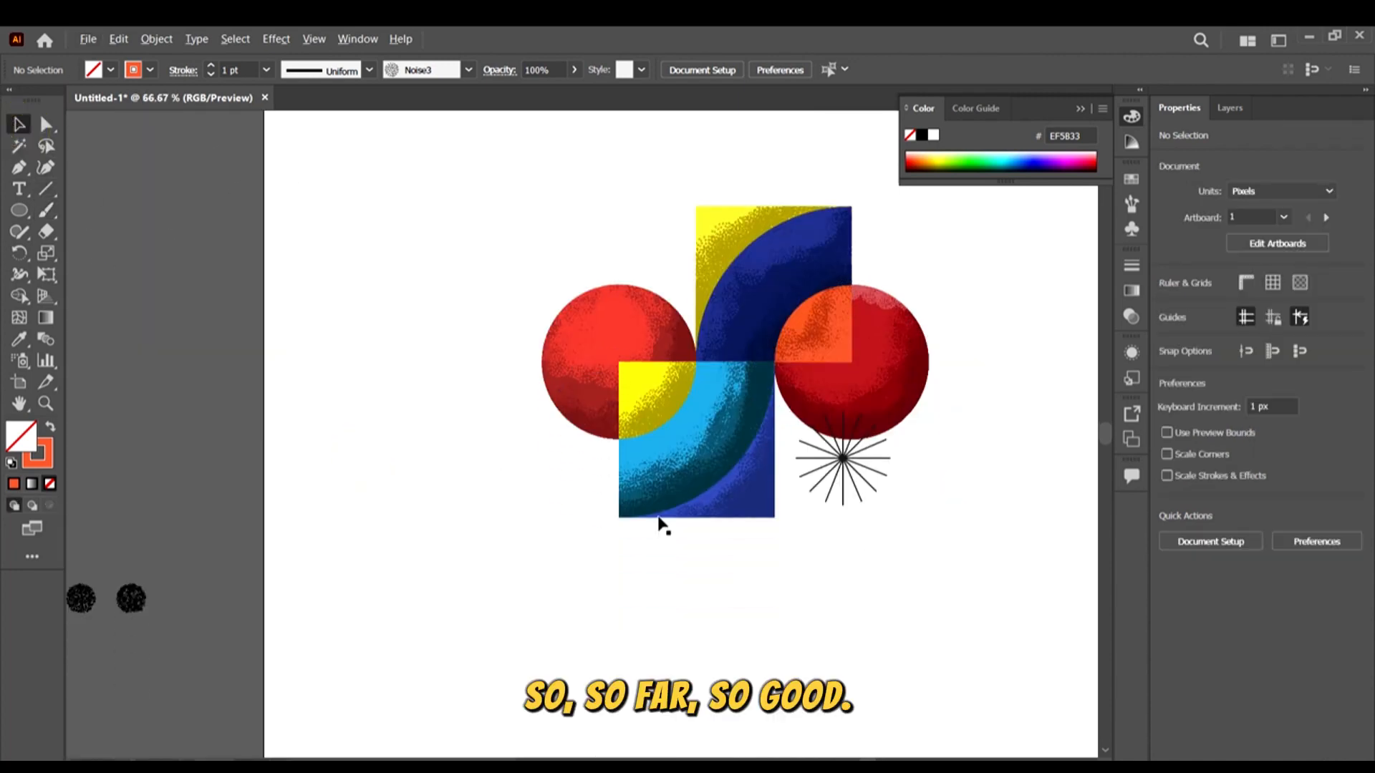
# Examine the grainy shading of the whole geometric artwork at several magnifications
pyautogui.hotkey('ctrl', '-')
pyautogui.hotkey('ctrl', '-')
pyautogui.hotkey('ctrl', '-')
pyautogui.hotkey('ctrl', '+')
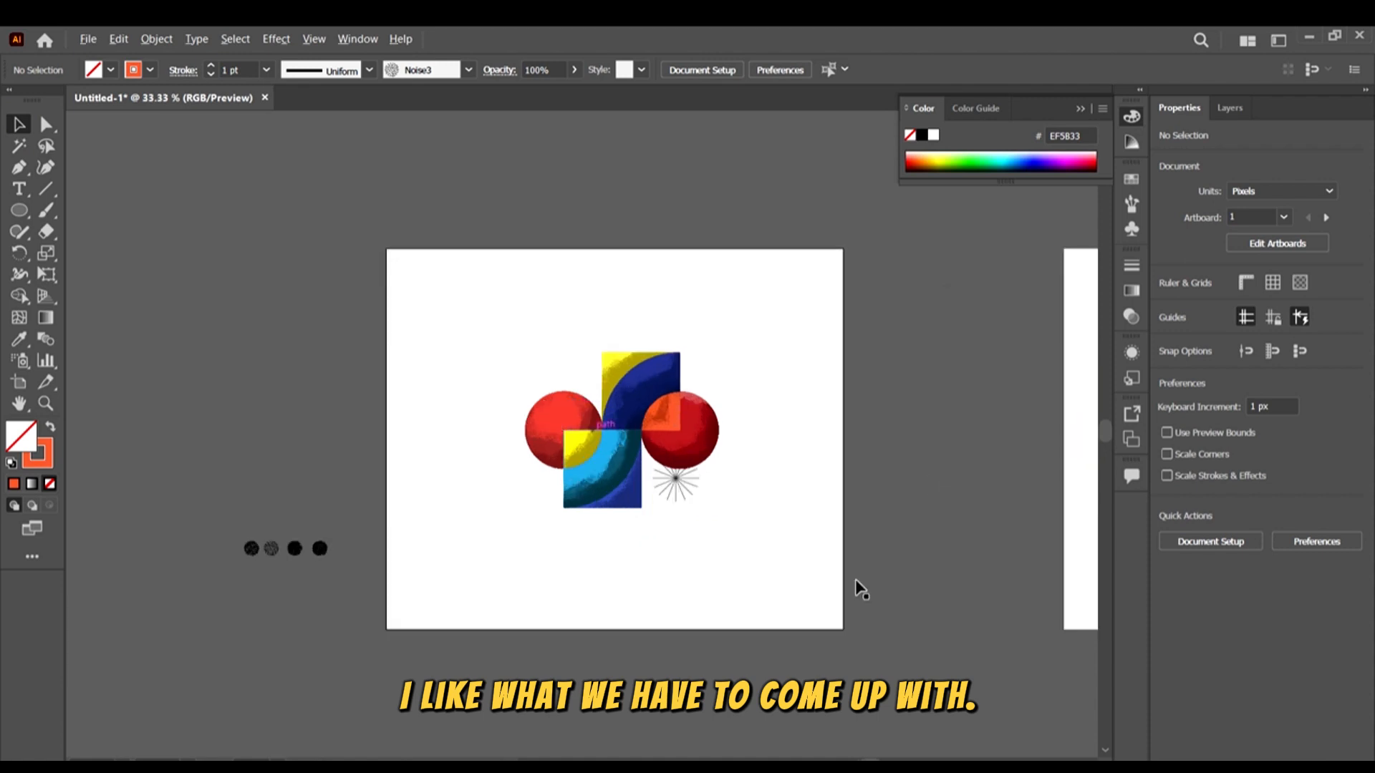
pyautogui.scroll(2, 857, 580)
pyautogui.scroll(2, 313, 301)
pyautogui.hscroll(-4, 384, 343)
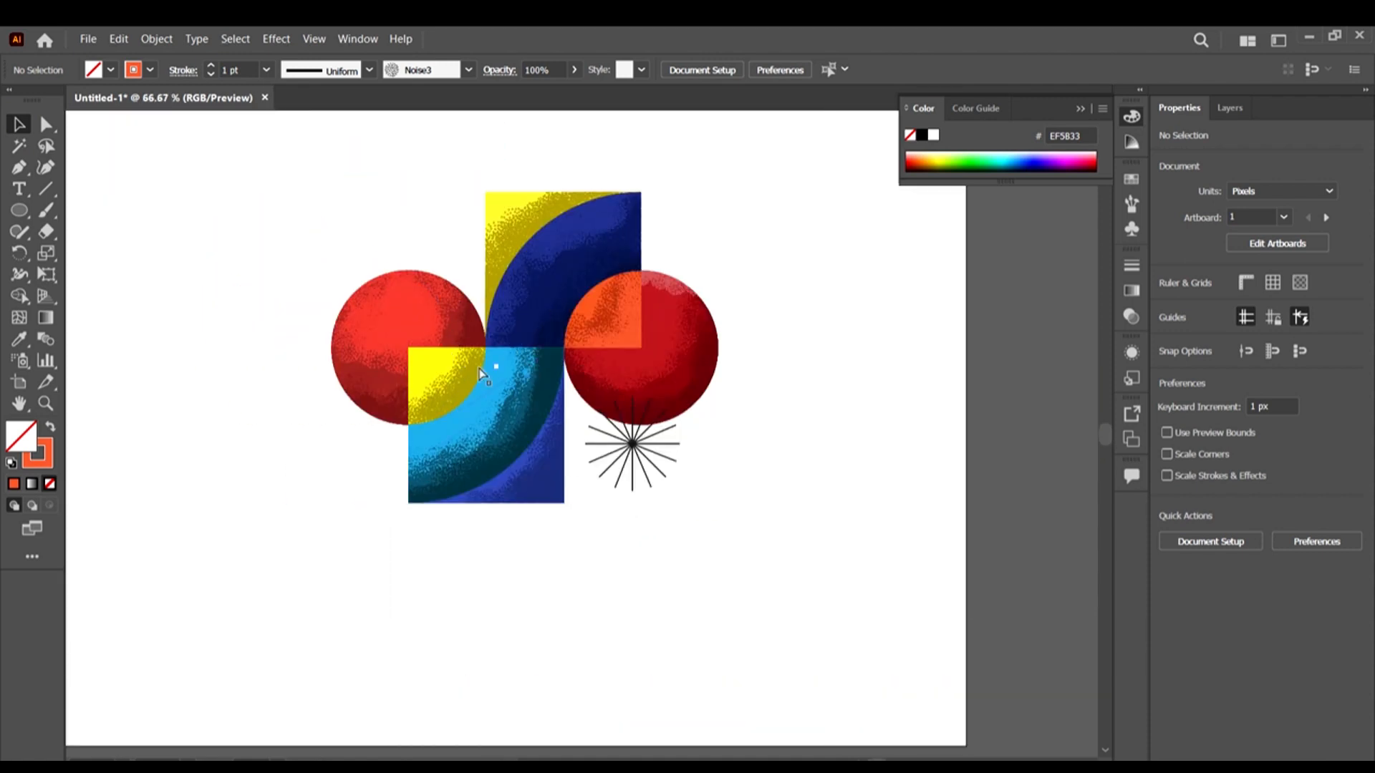
pyautogui.scroll(-1, 652, 426)
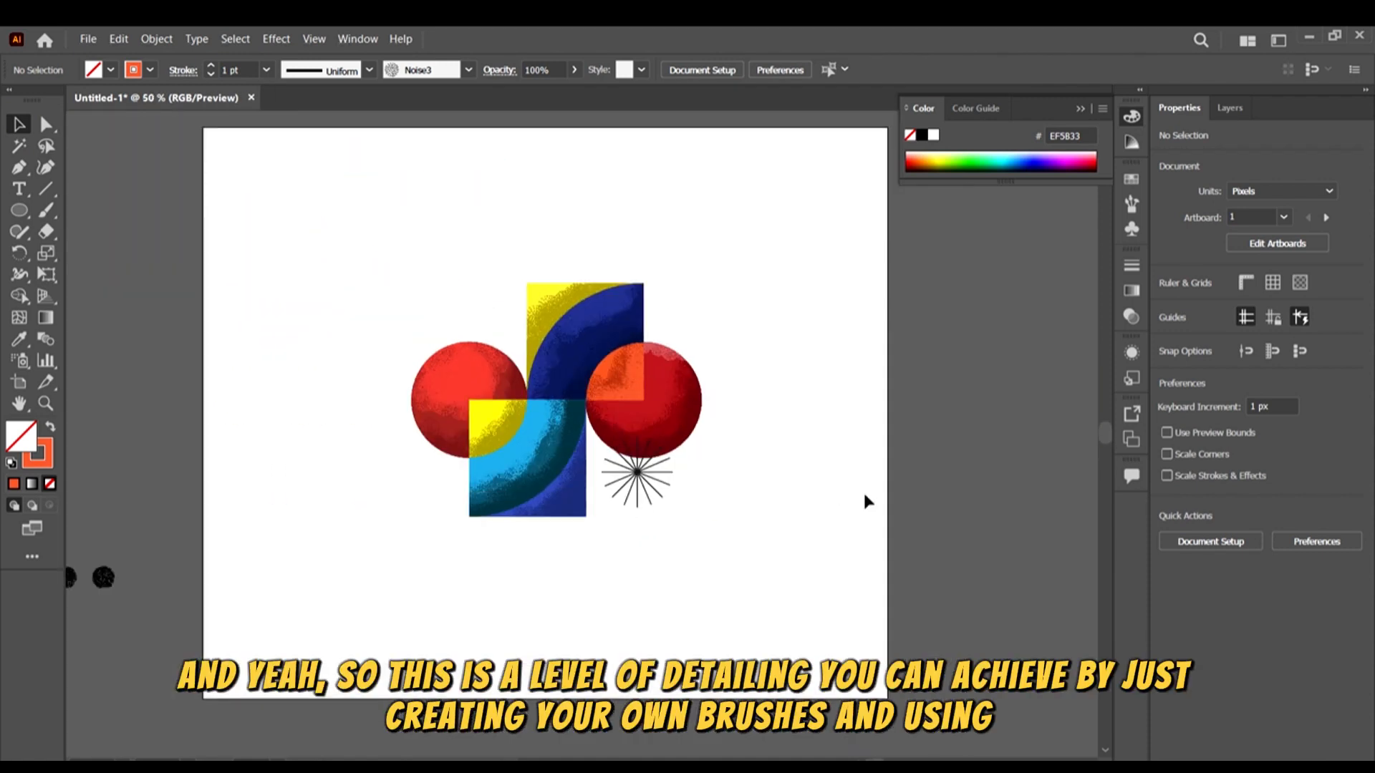
pyautogui.moveTo(560, 443); pyautogui.dragTo(577, 460)
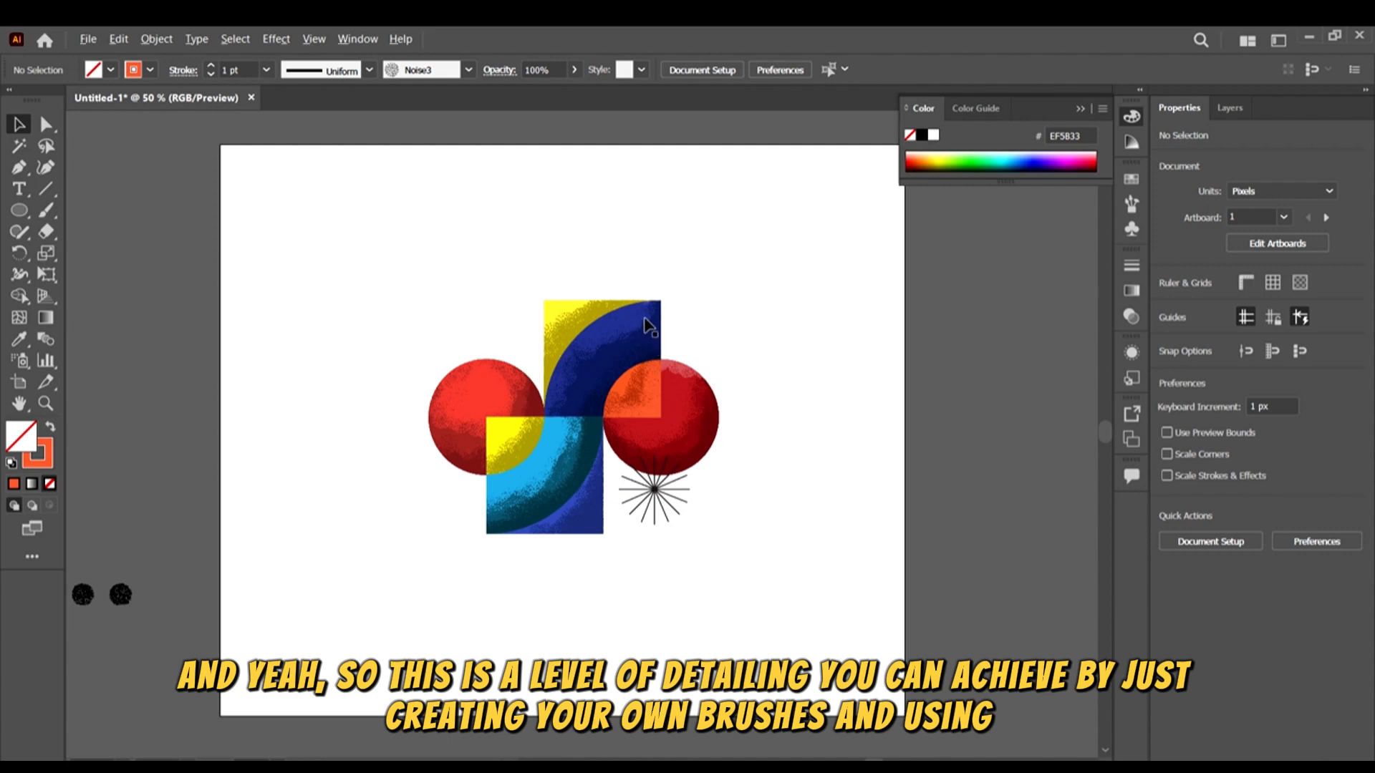
pyautogui.scroll(1, 644, 317)
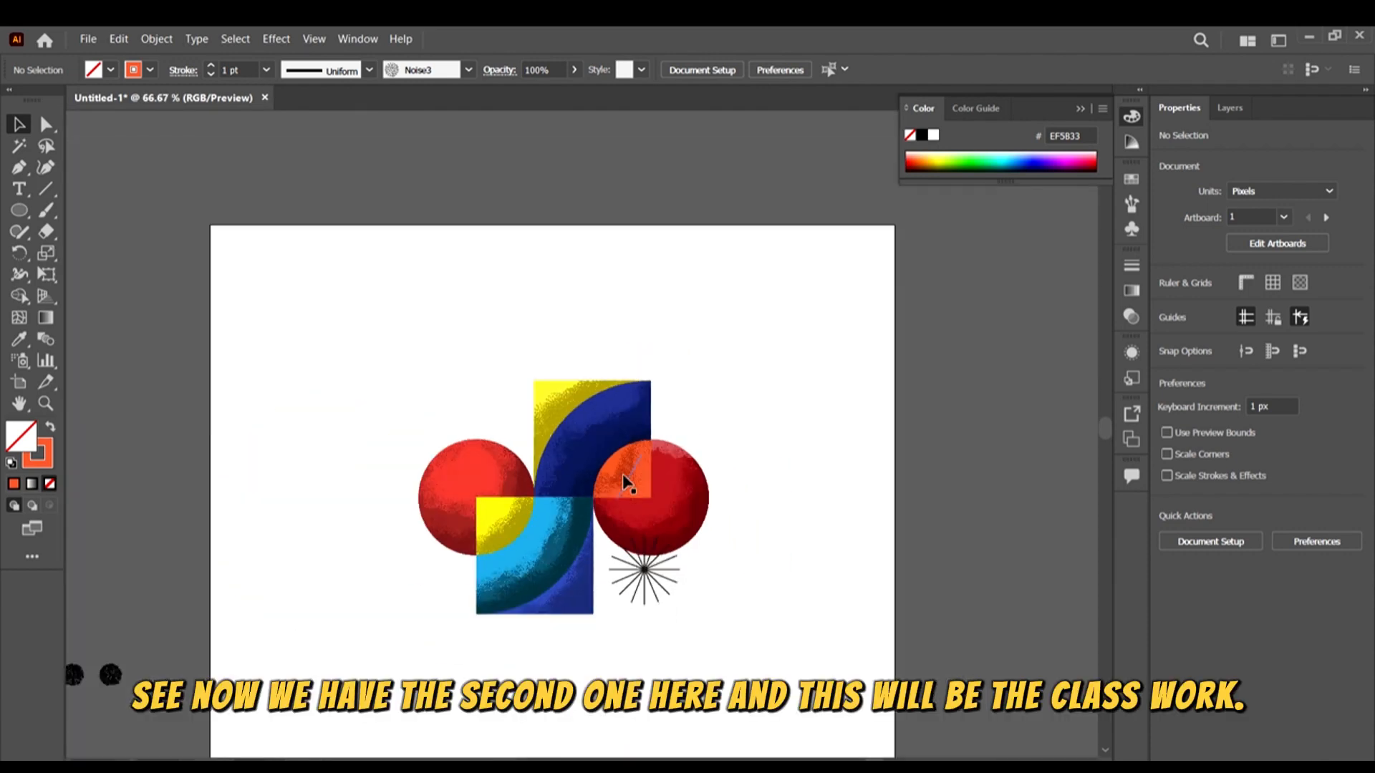
# Examine the flat bird illustration on the second artboard, both close up and as a whole
pyautogui.scroll(-1, 625, 481)
pyautogui.scroll(-2, 359, 421)
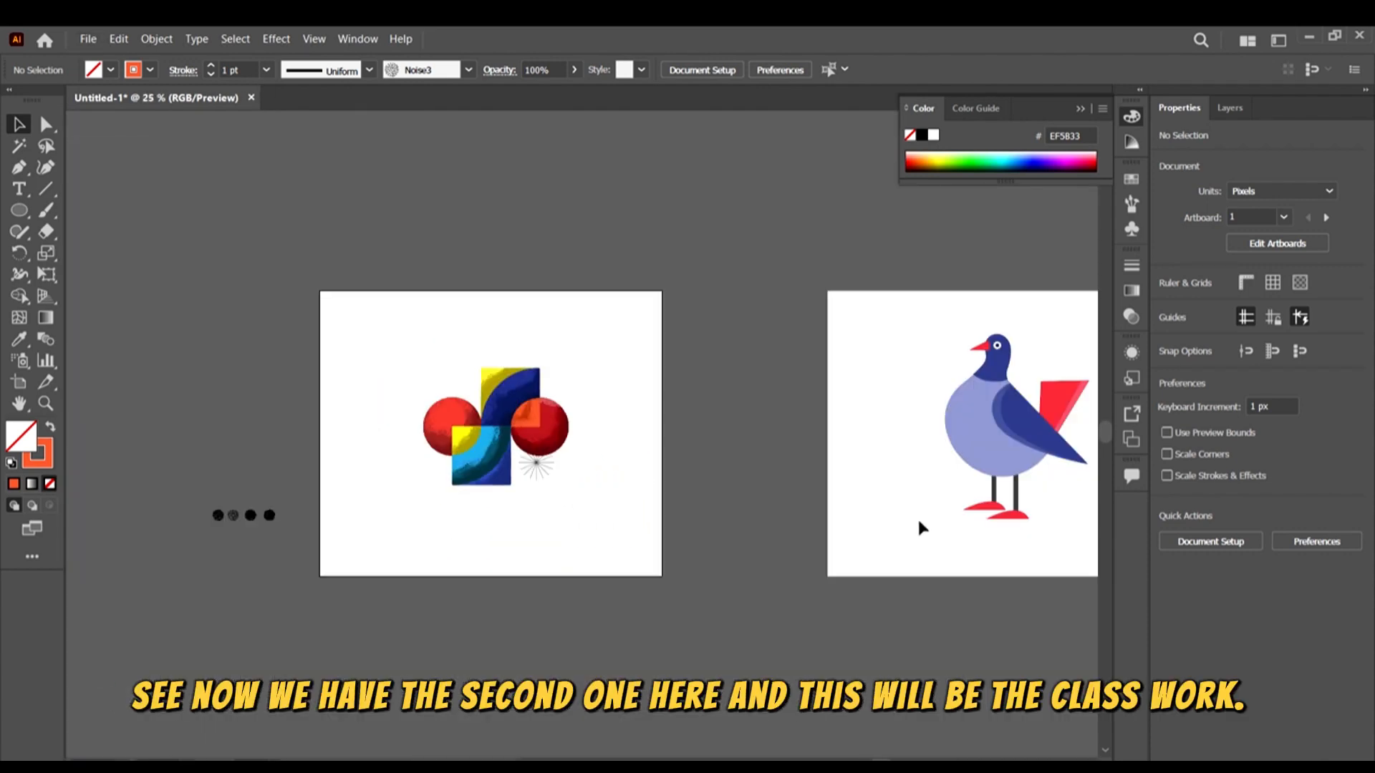
pyautogui.hscroll(2, 922, 528)
pyautogui.scroll(3, 1001, 470)
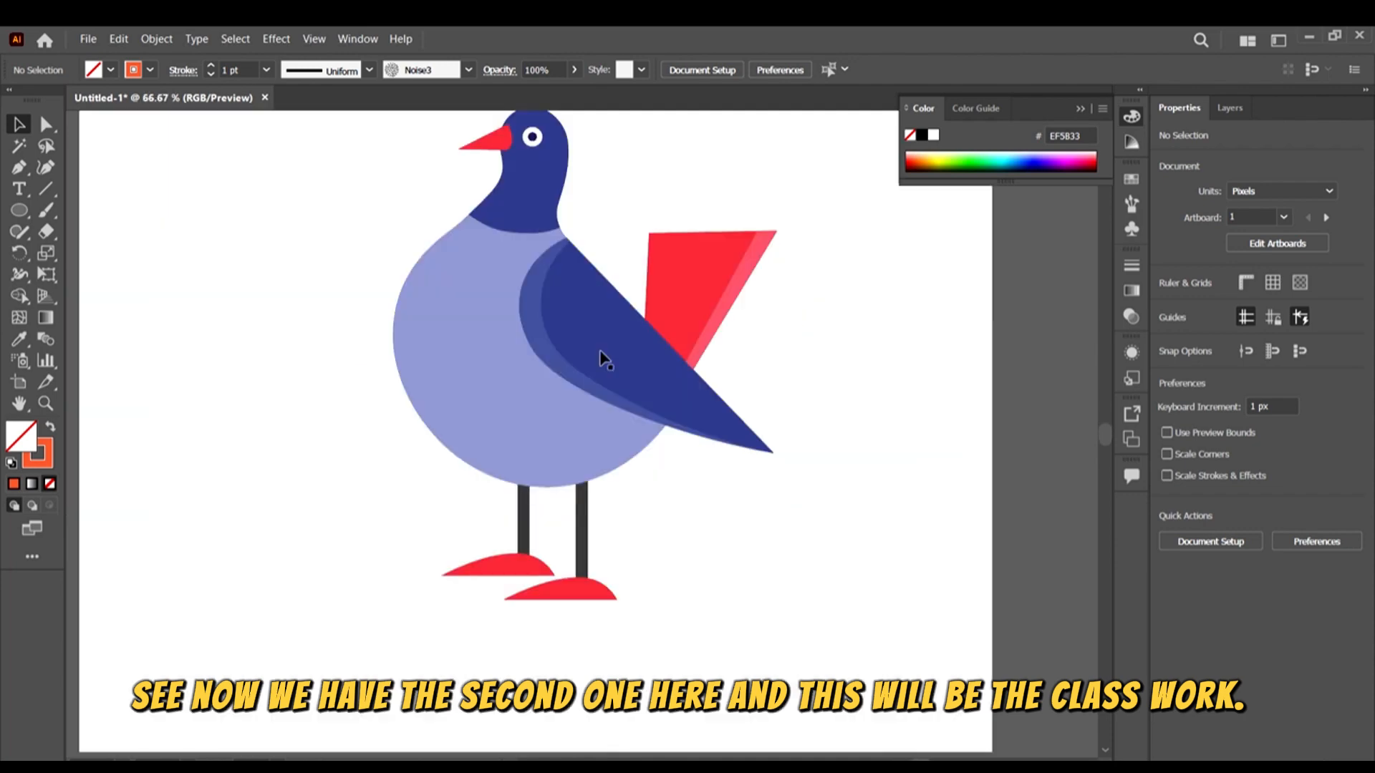
pyautogui.scroll(2, 599, 344)
pyautogui.scroll(1, 555, 360)
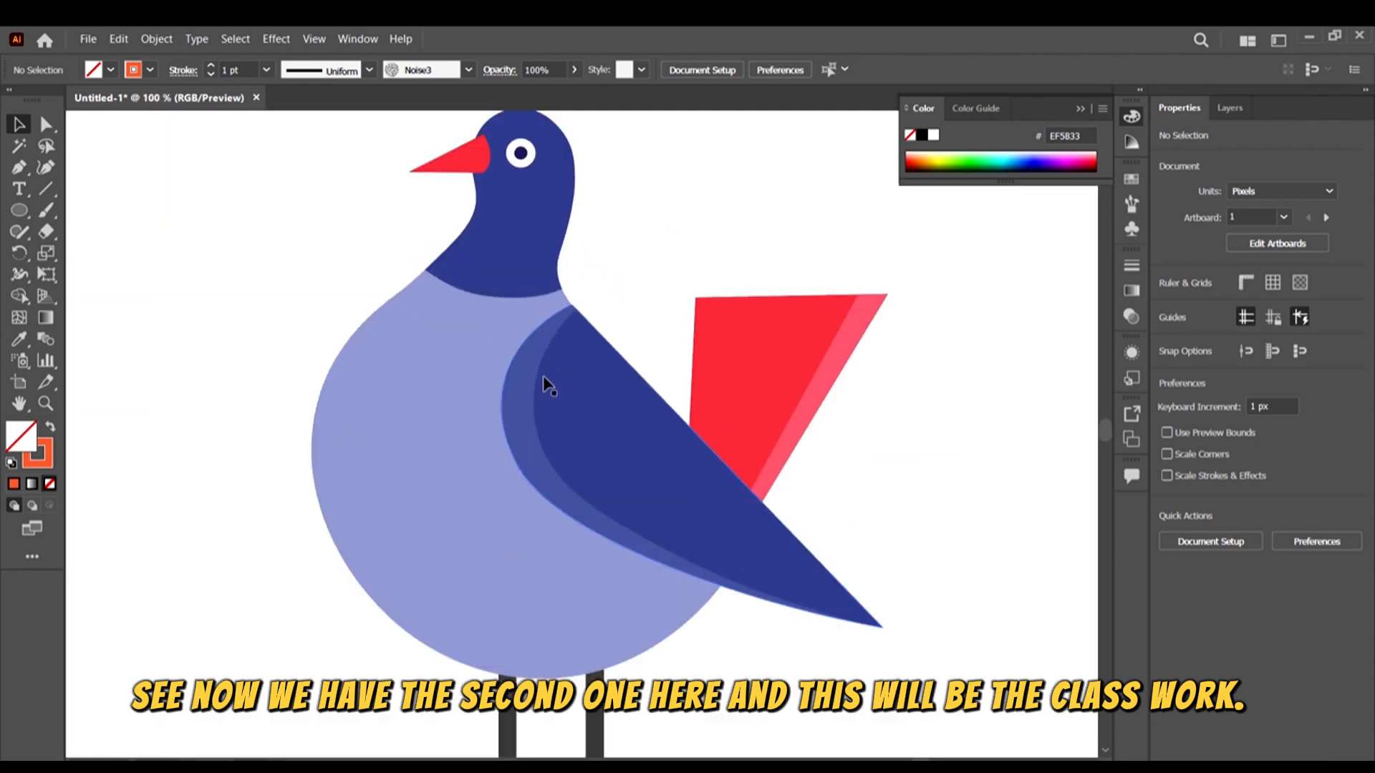
pyautogui.scroll(-1, 539, 376)
pyautogui.scroll(-3, 710, 440)
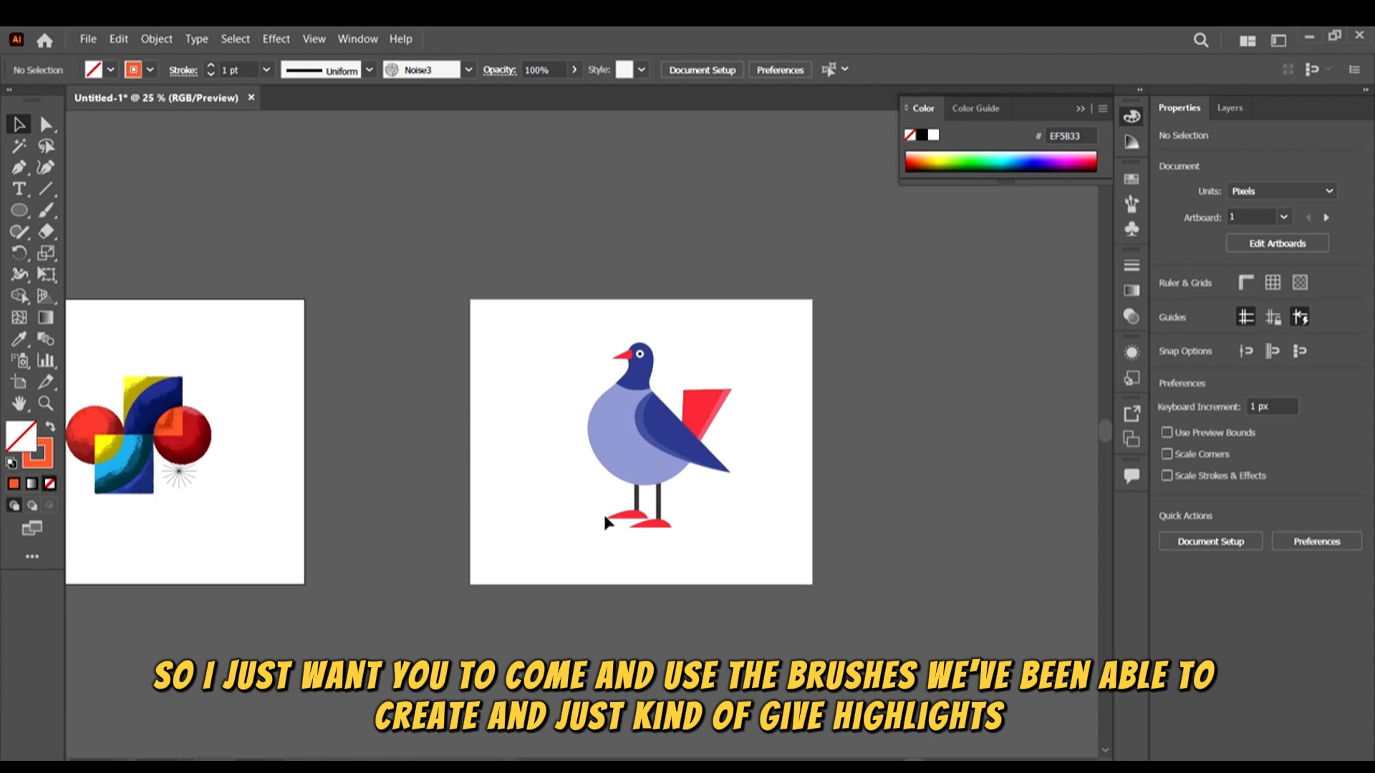
pyautogui.hscroll(-2, 833, 466)
pyautogui.scroll(3, 485, 406)
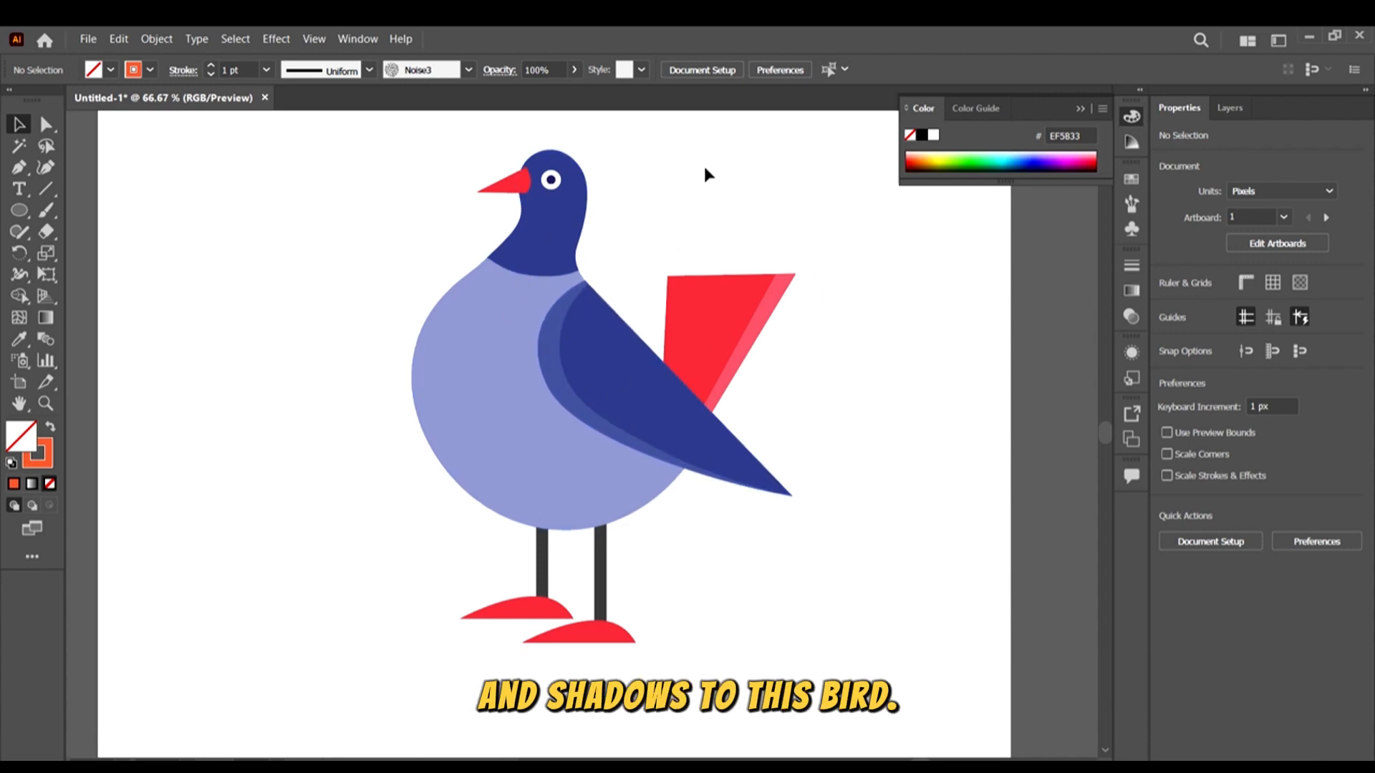
pyautogui.scroll(-3, 638, 366)
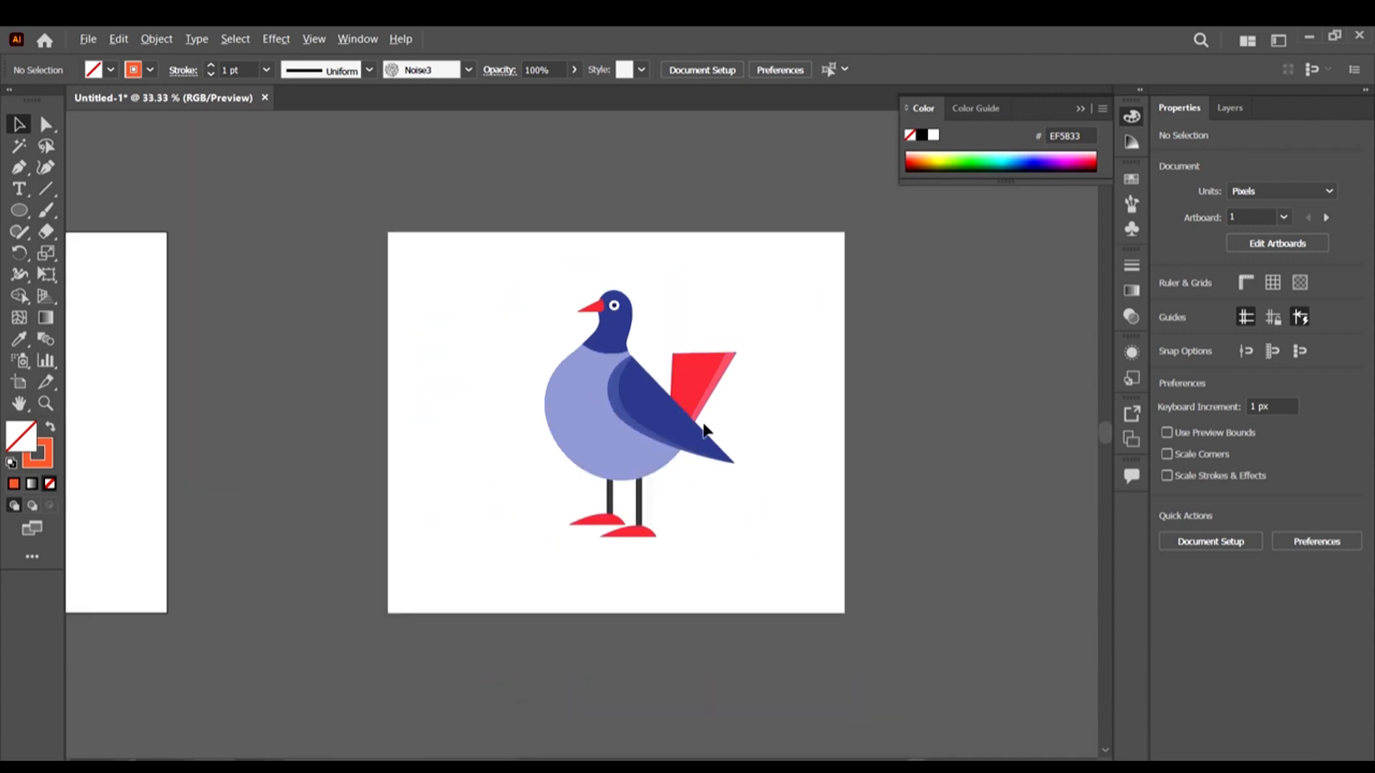
pyautogui.scroll(3, 705, 426)
pyautogui.scroll(1, 664, 398)
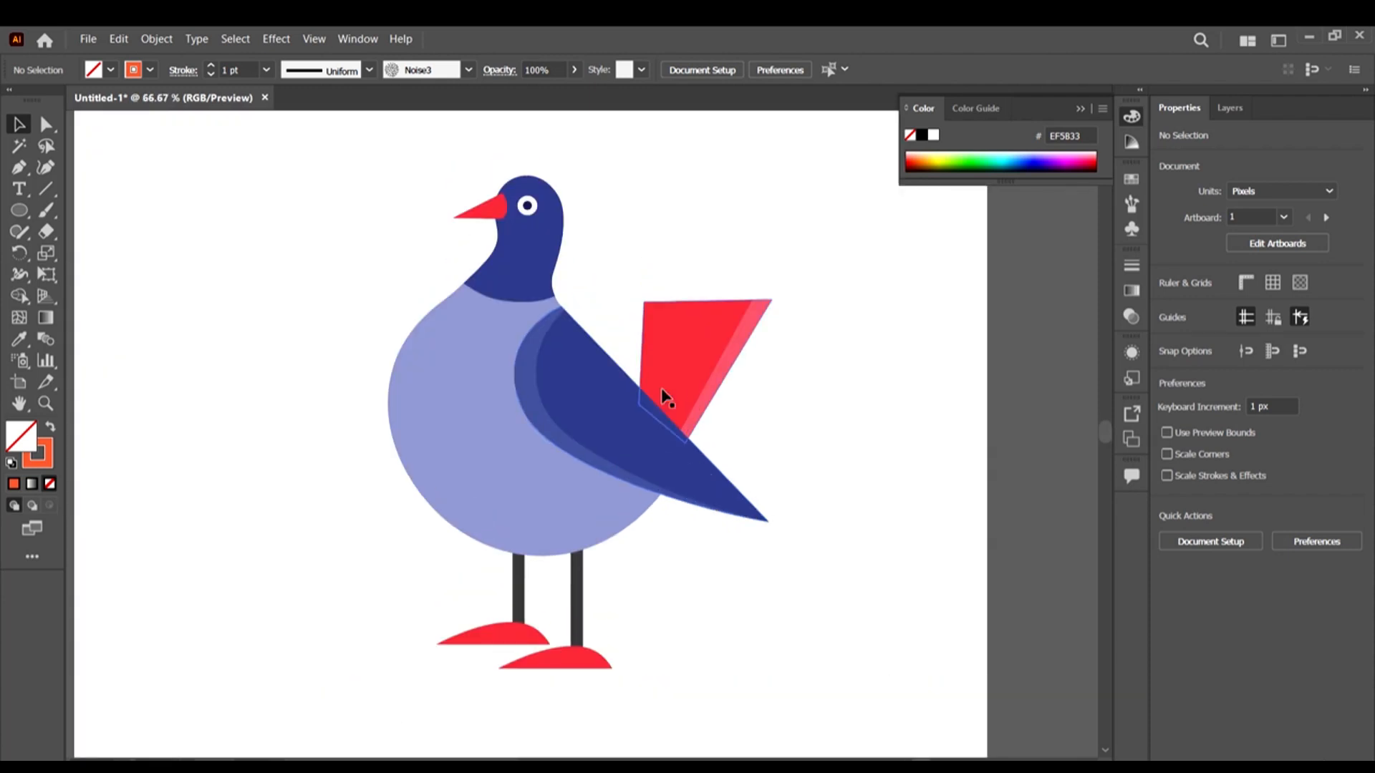
pyautogui.scroll(-3, 673, 397)
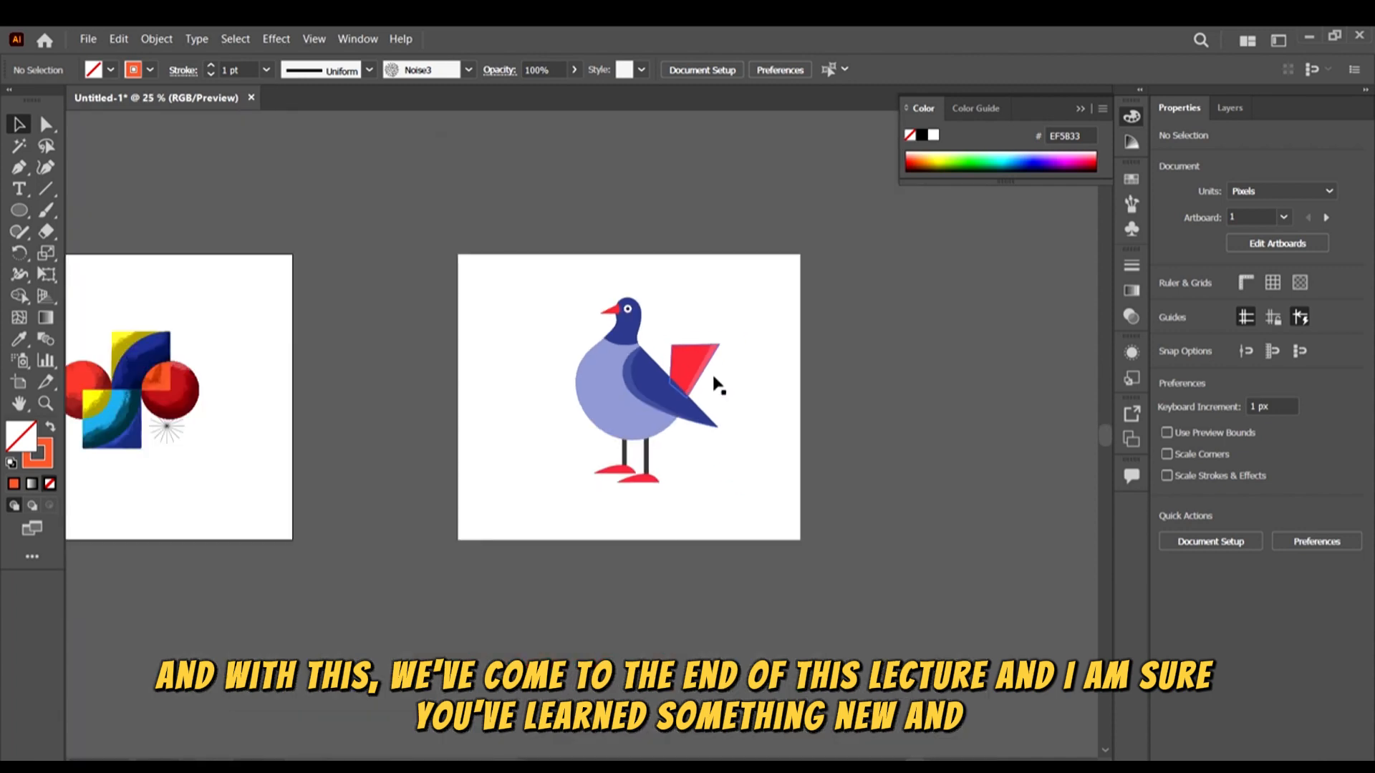
# Return to the geometric artwork on the first artboard and review its finished shading
pyautogui.hscroll(-2, 364, 335)
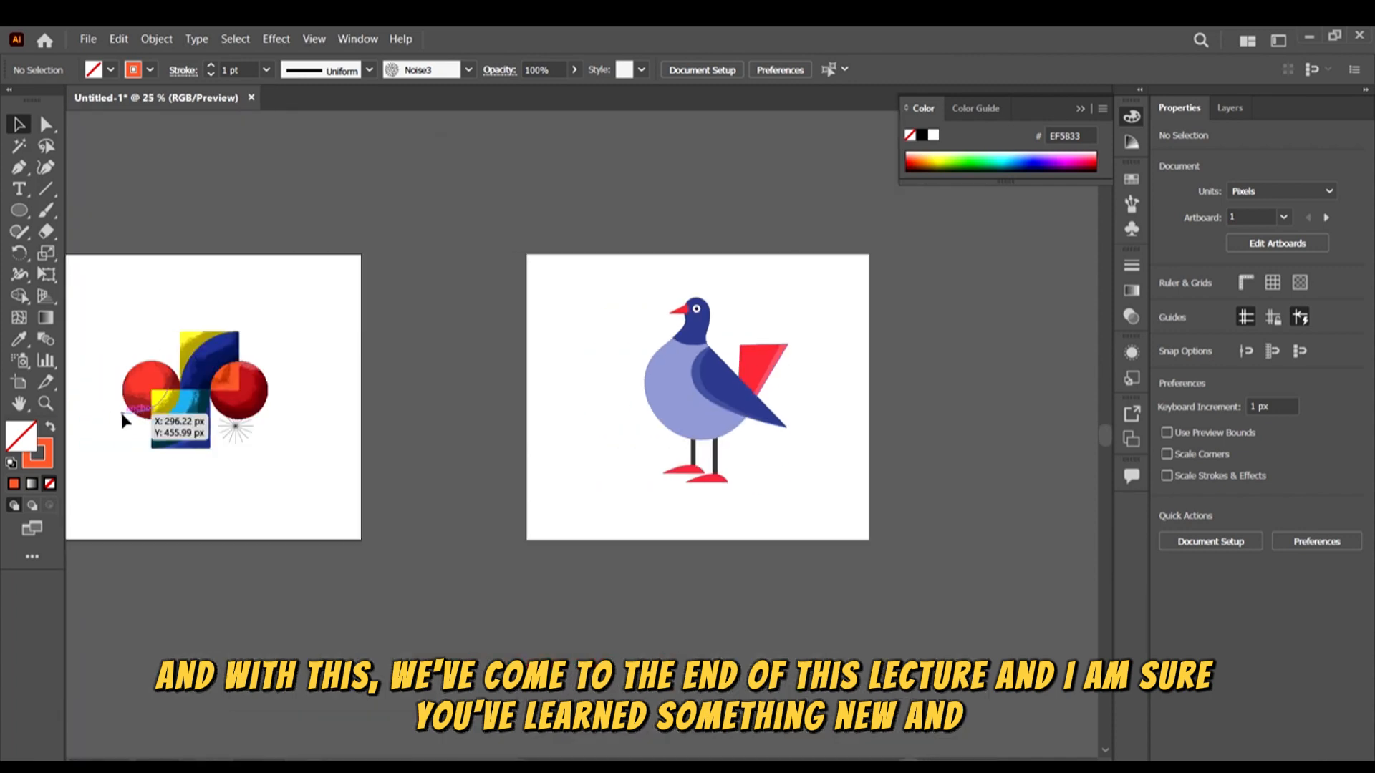
pyautogui.hscroll(-2, 169, 411)
pyautogui.scroll(1, 171, 401)
pyautogui.scroll(2, 174, 398)
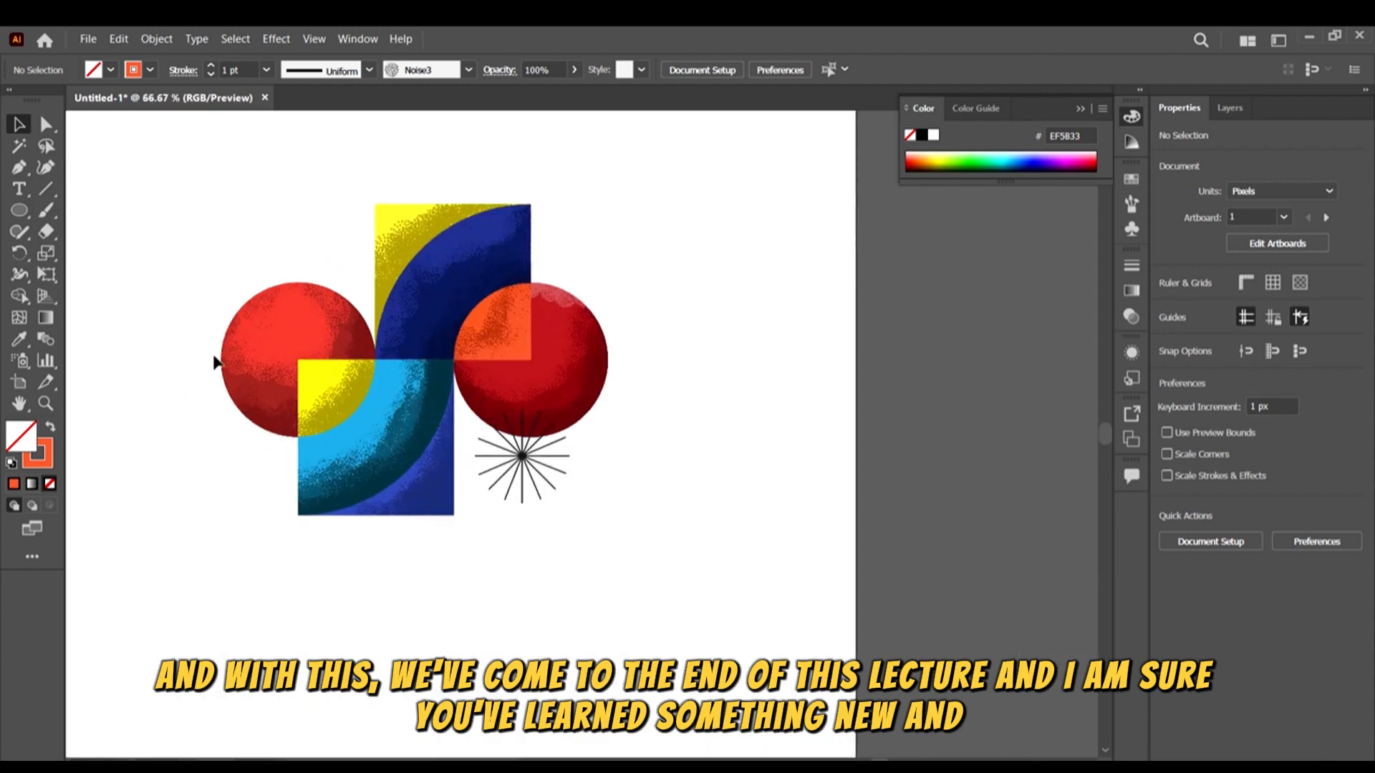
pyautogui.scroll(2, 276, 316)
pyautogui.hscroll(-3, 418, 383)
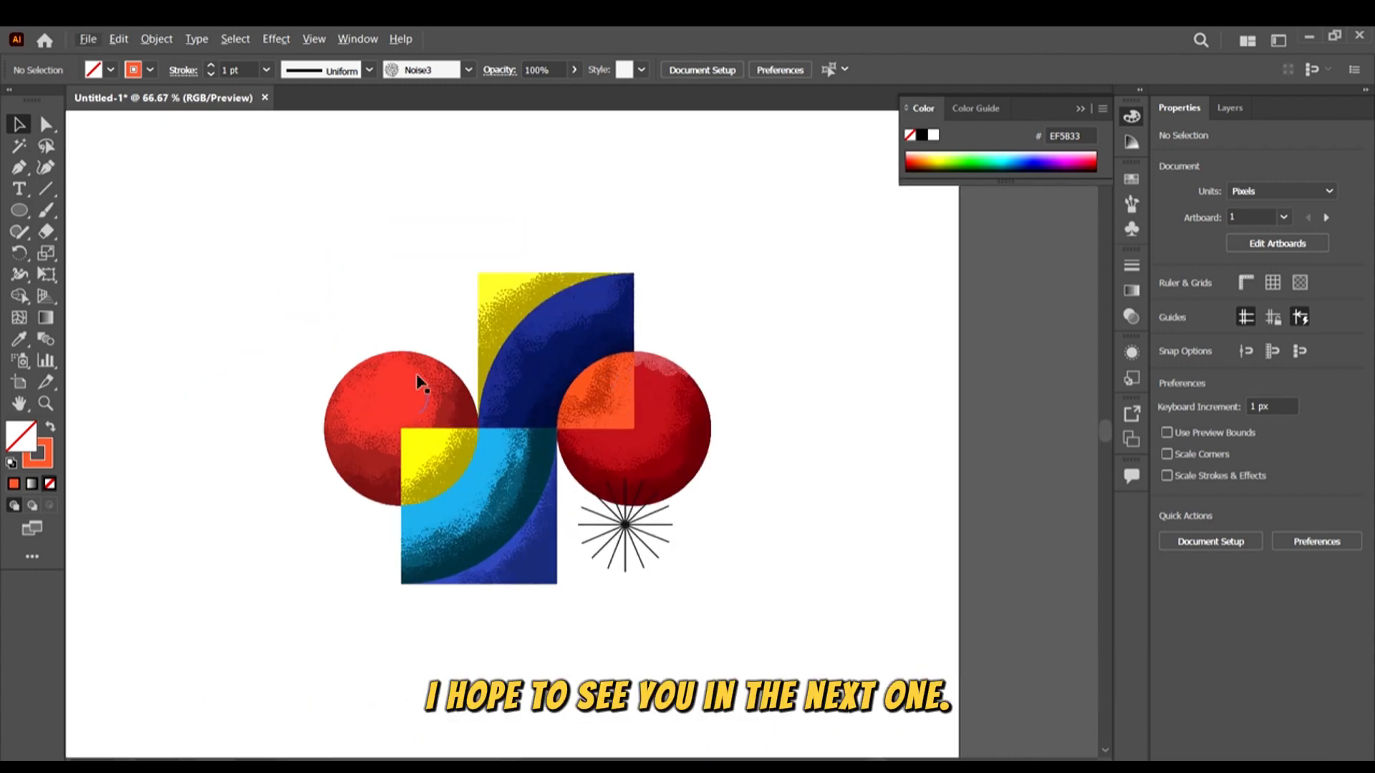